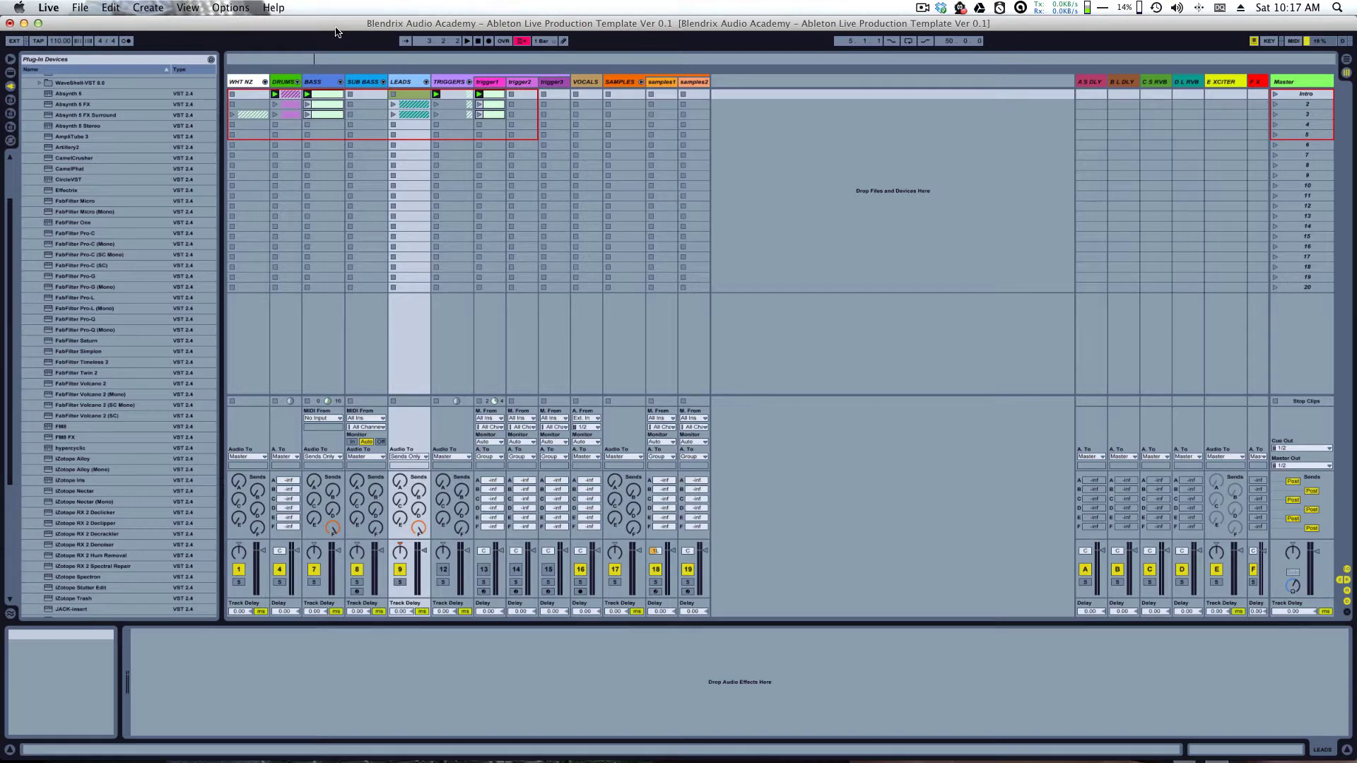
# Step: Stop playback and select the WHT NZ group slots in scenes 1 to 3 one after another
pyautogui.click(478, 40)
pyautogui.click(255, 95)
pyautogui.click(254, 105)
pyautogui.click(253, 114)
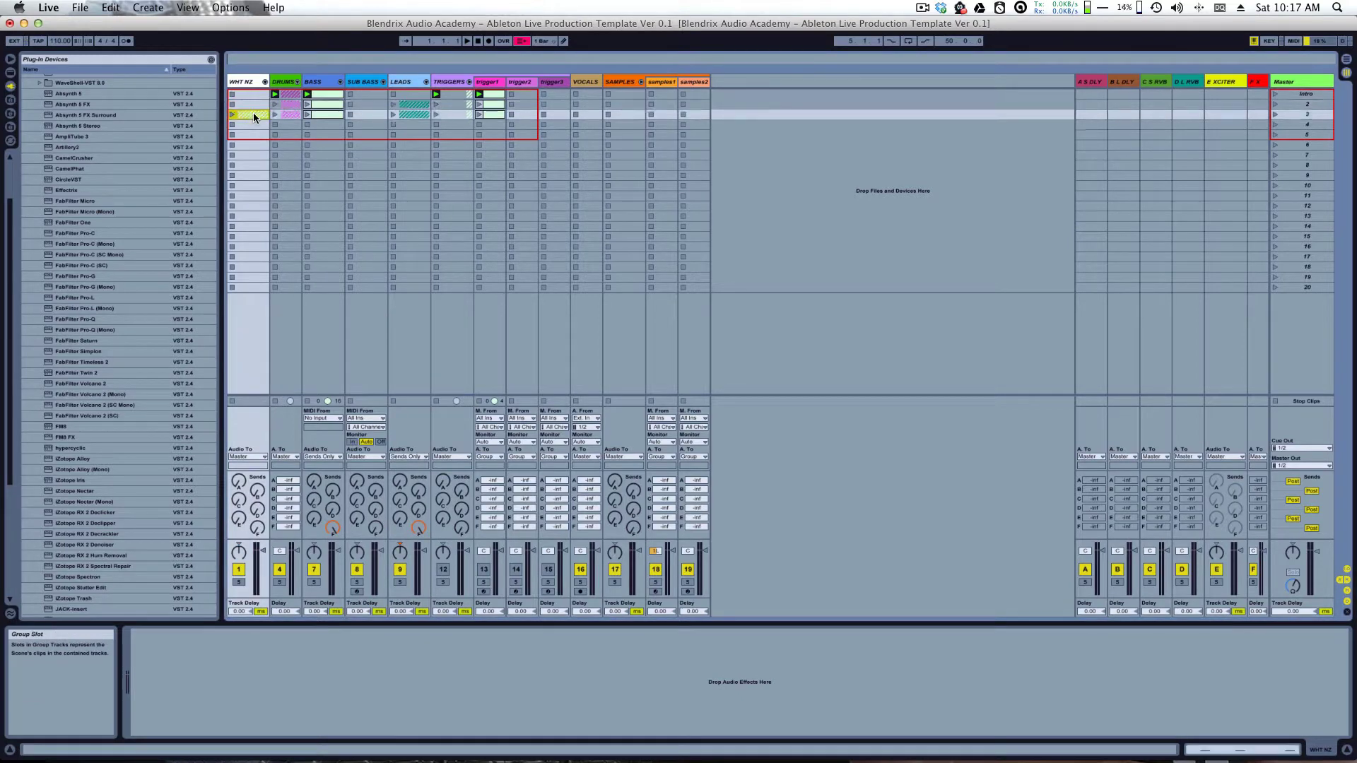
# Step: Select the first DRUMS group slot, view the notes of the first BASS clip, and select the first VOCALS slot
pyautogui.click(290, 93)
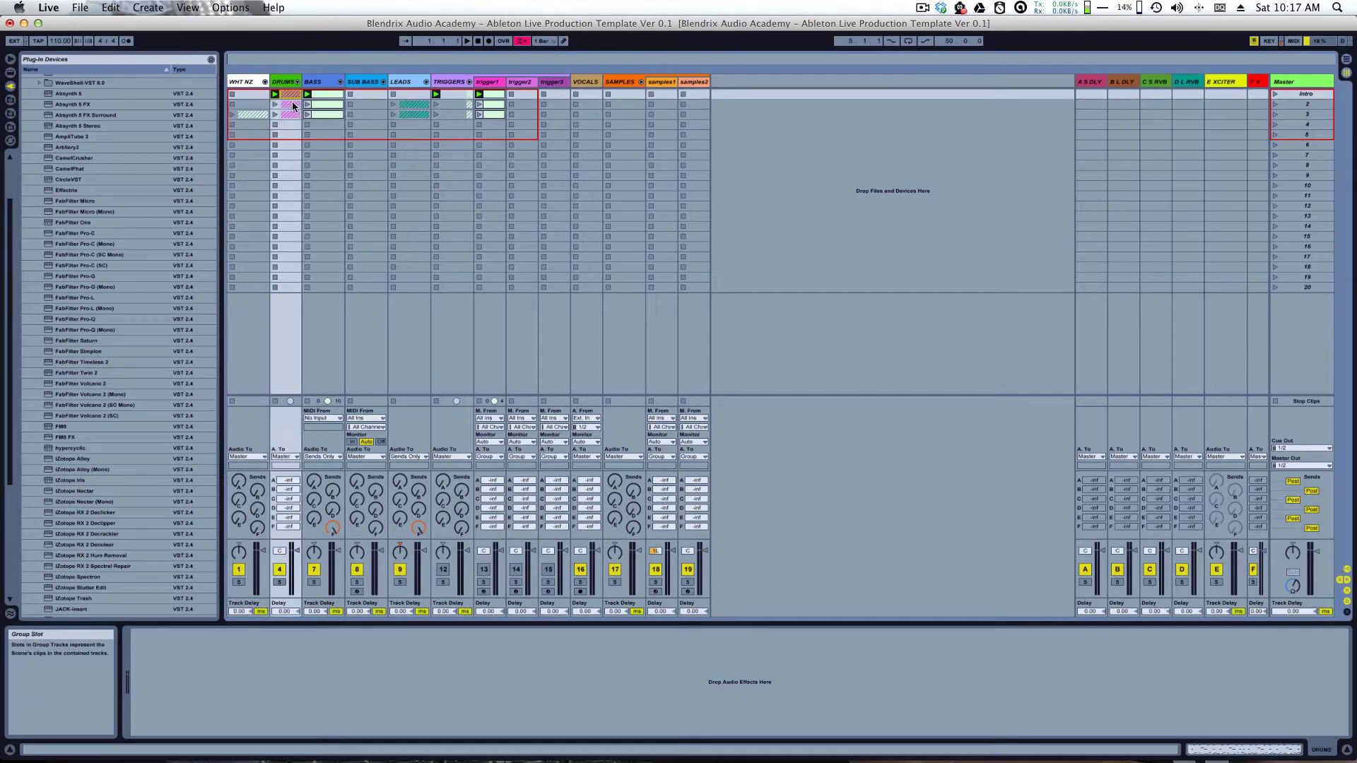
pyautogui.doubleClick(332, 95)
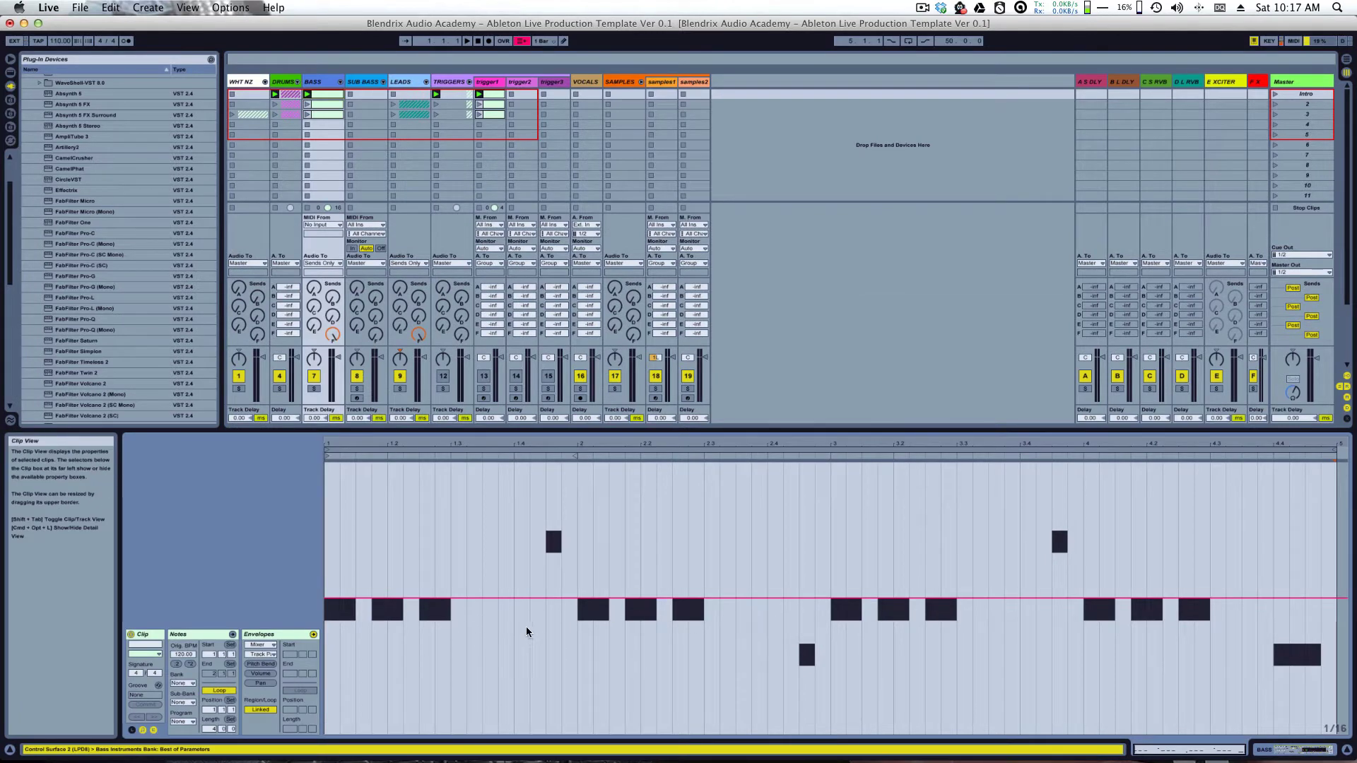
pyautogui.click(584, 94)
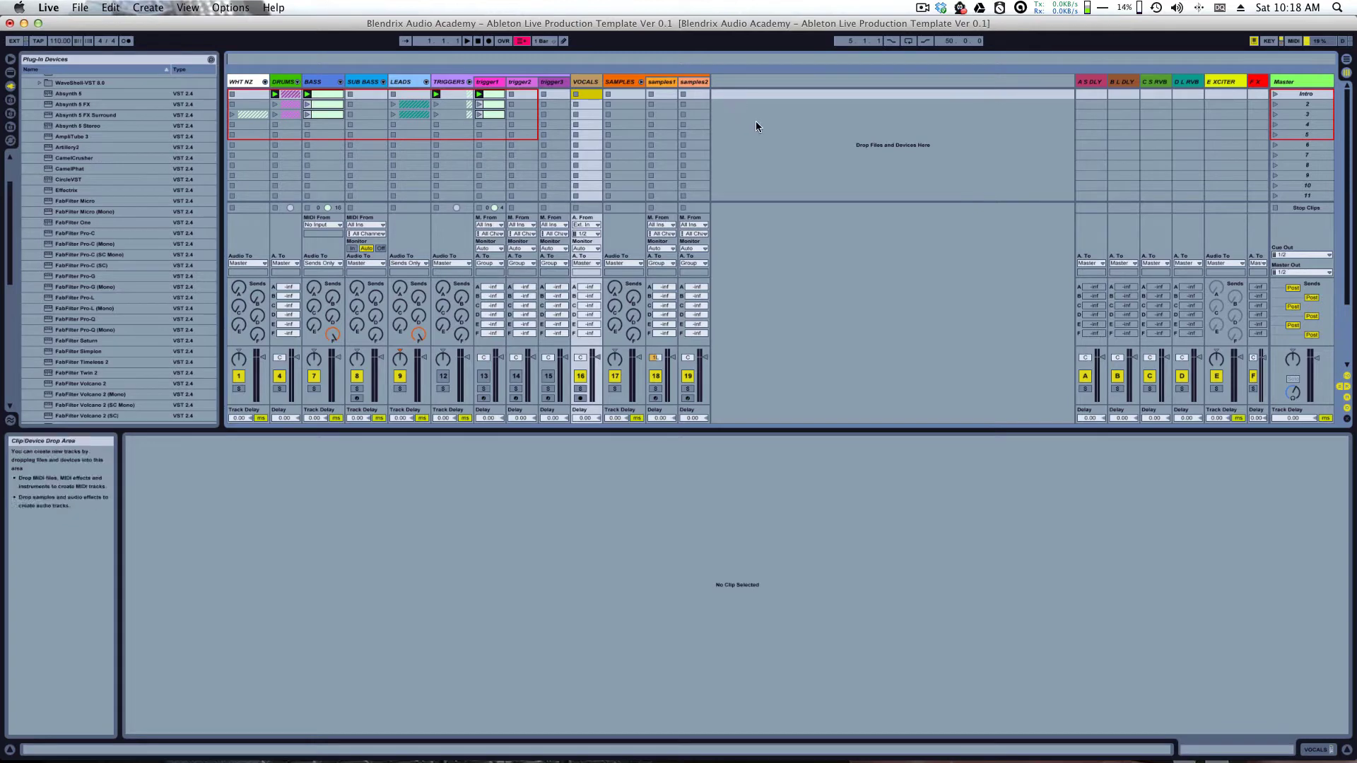
# Step: Start playback, launch scene 2, and return to the Intro scene to hear both scenes
pyautogui.press('space')
pyautogui.click(1275, 104)
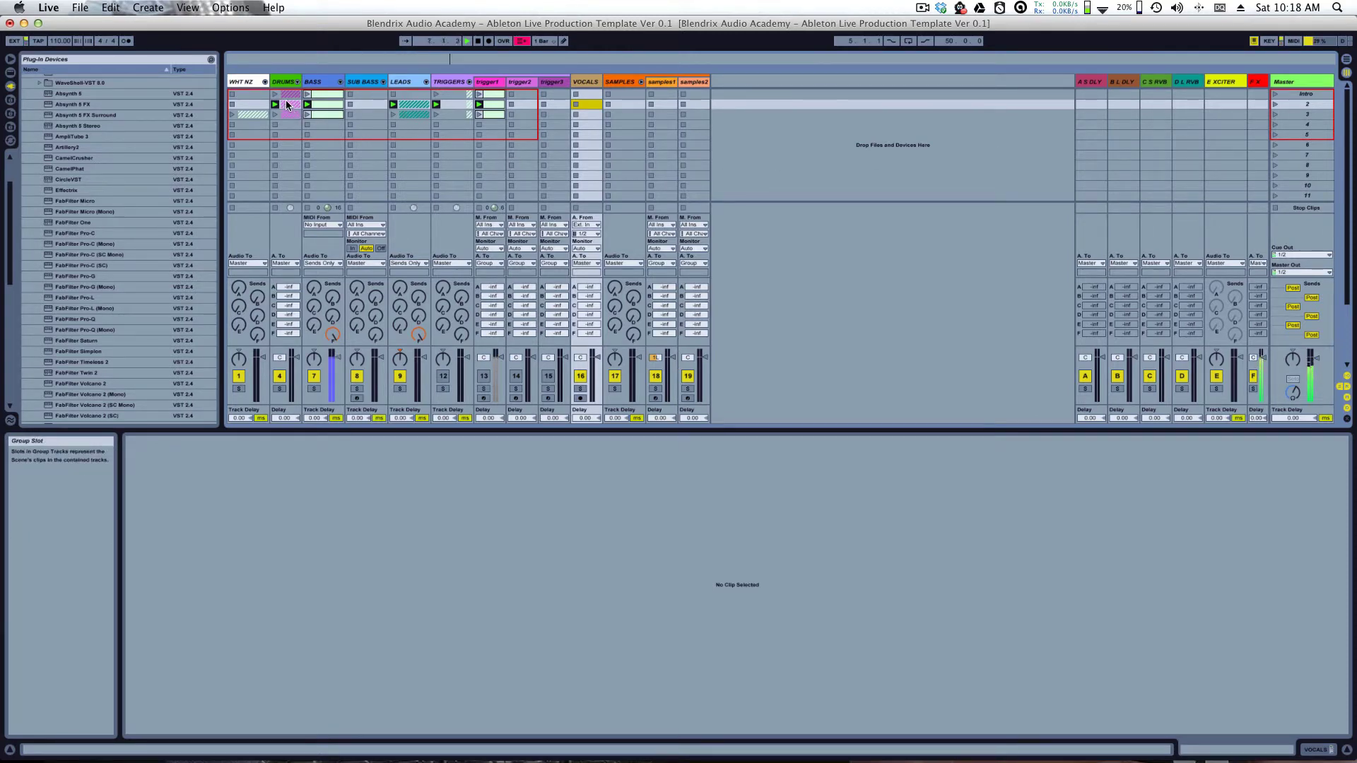
pyautogui.press('Up')
pyautogui.press('Return')
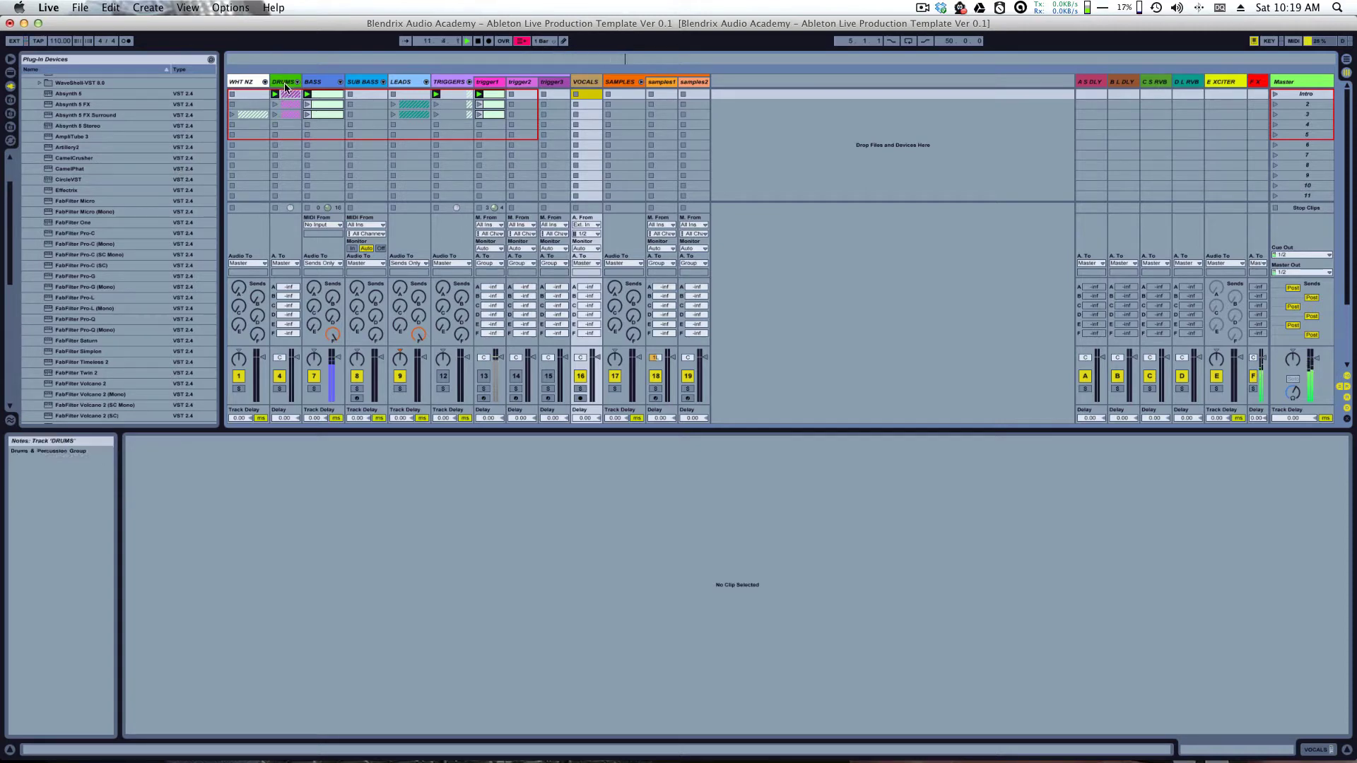
# Step: Launch the DRUMS group's scene 2 and scene 3 clips in turn over the Intro, and stop playback
pyautogui.click(285, 104)
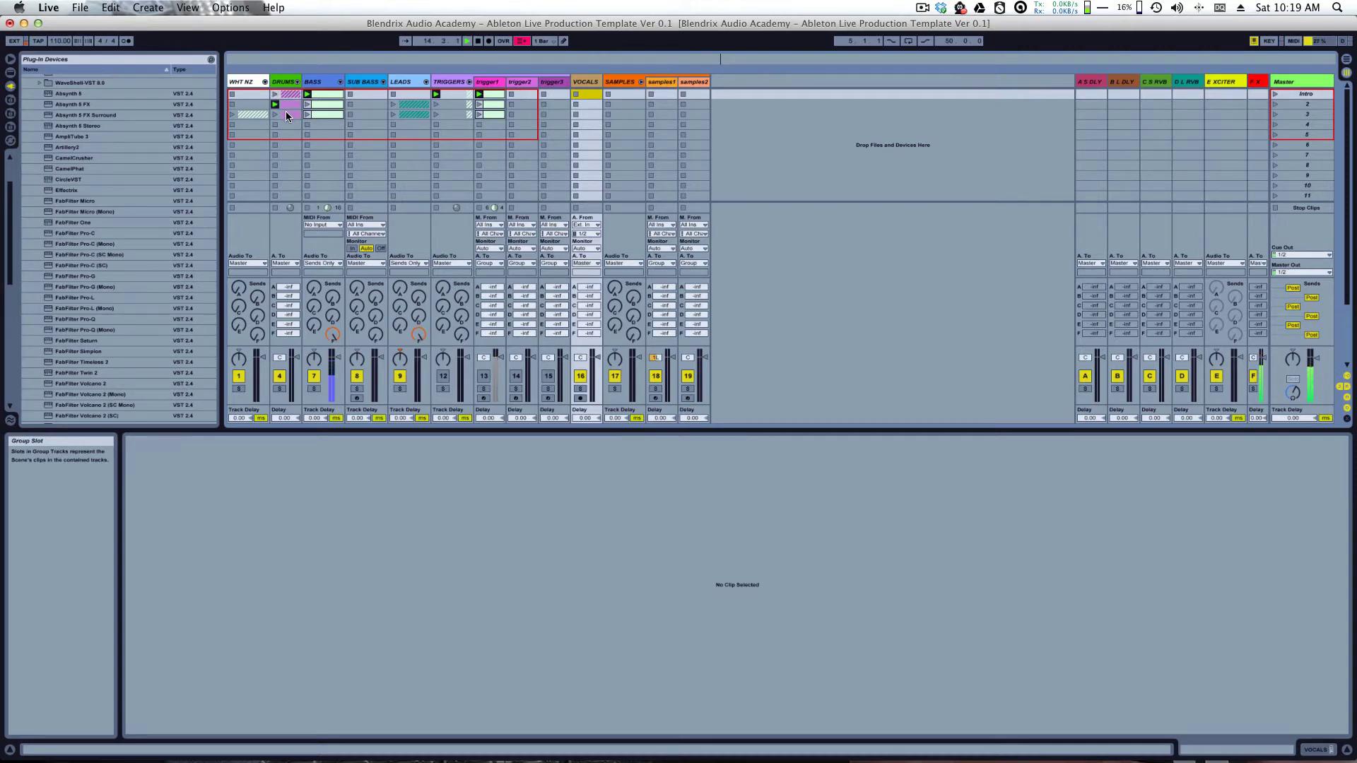
pyautogui.click(286, 113)
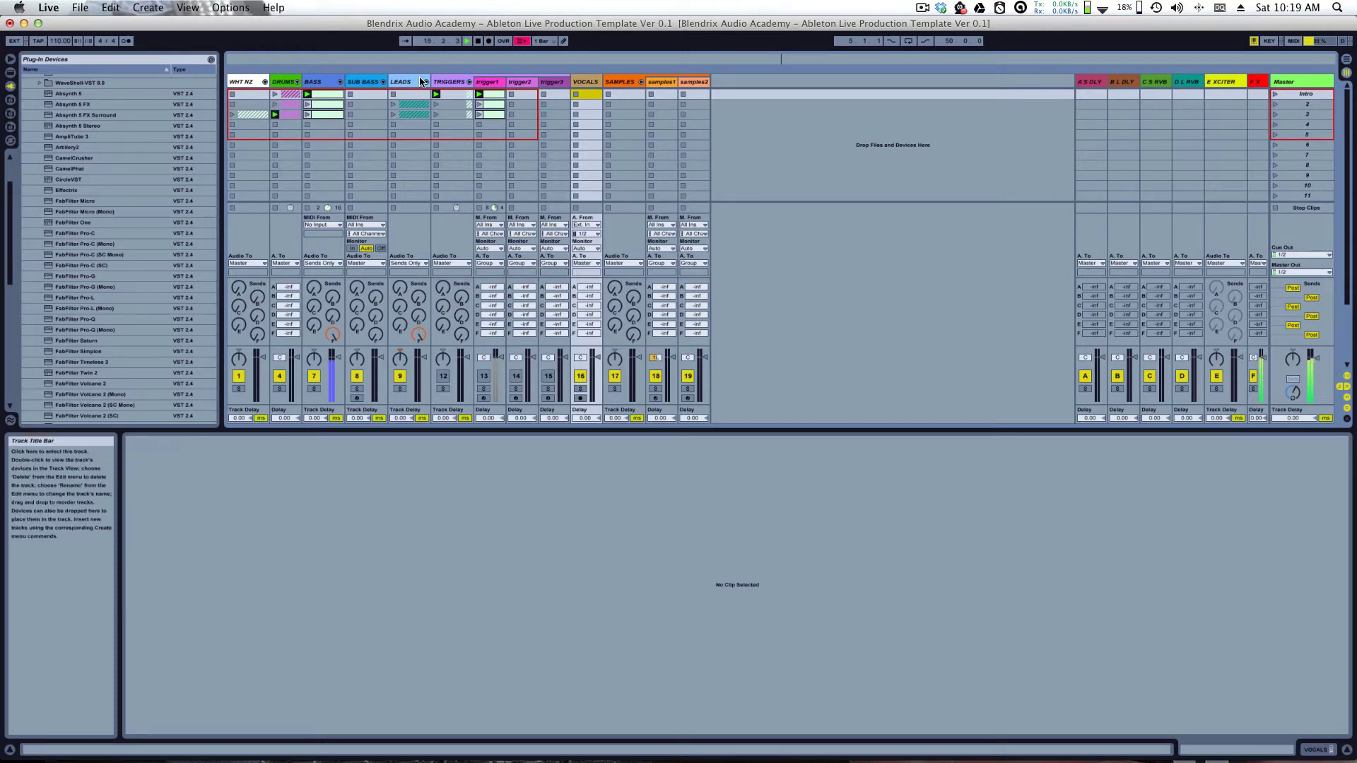
pyautogui.press('space')
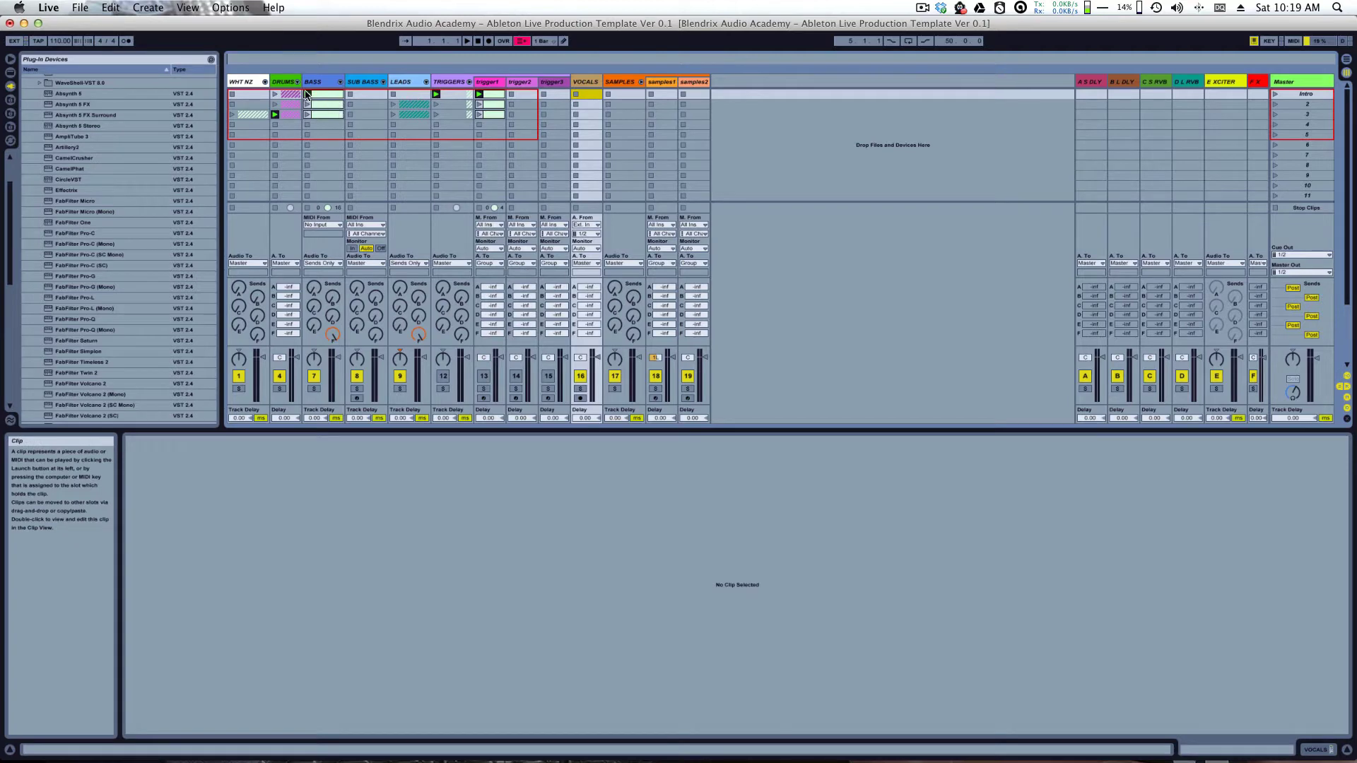
# Step: Switch back and forth between Session View and Arrangement View, finishing in Arrangement View
pyautogui.moveTo(296, 83)
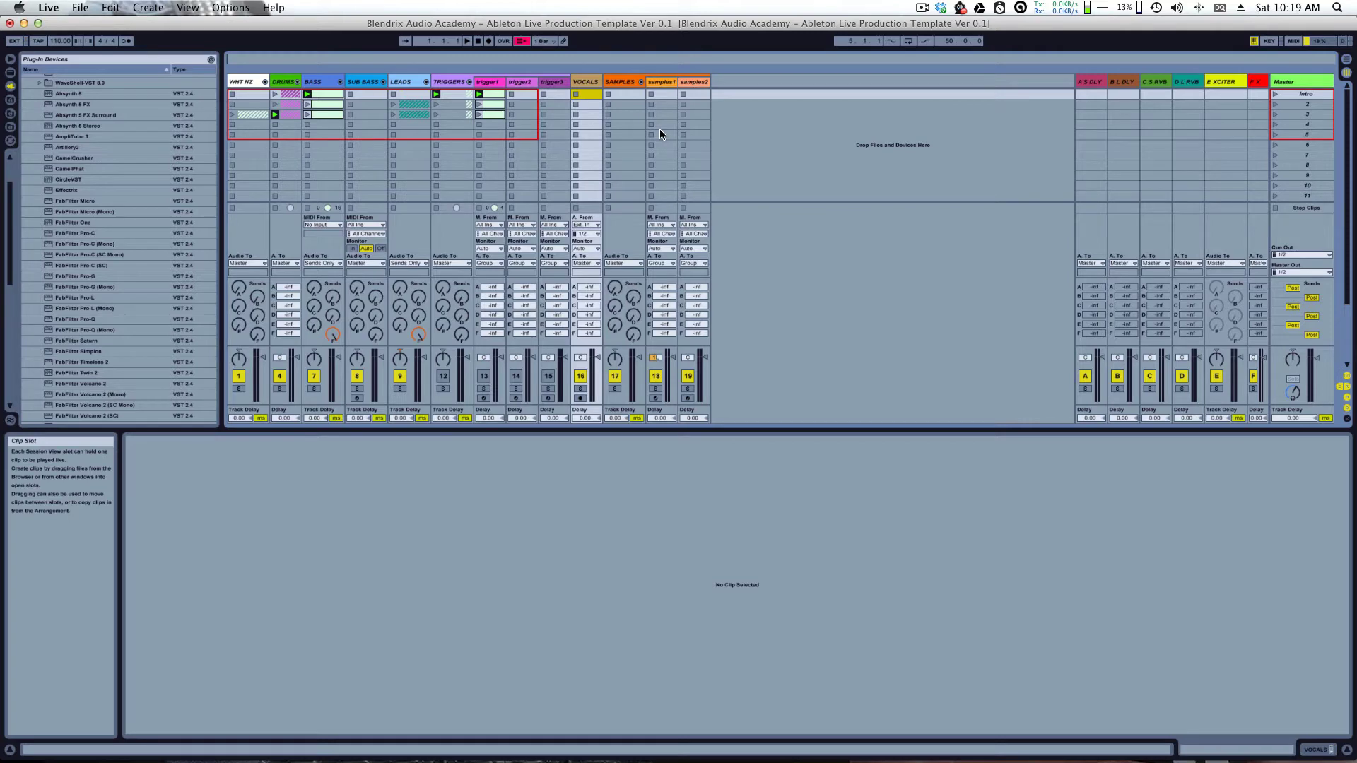
pyautogui.press('Tab')
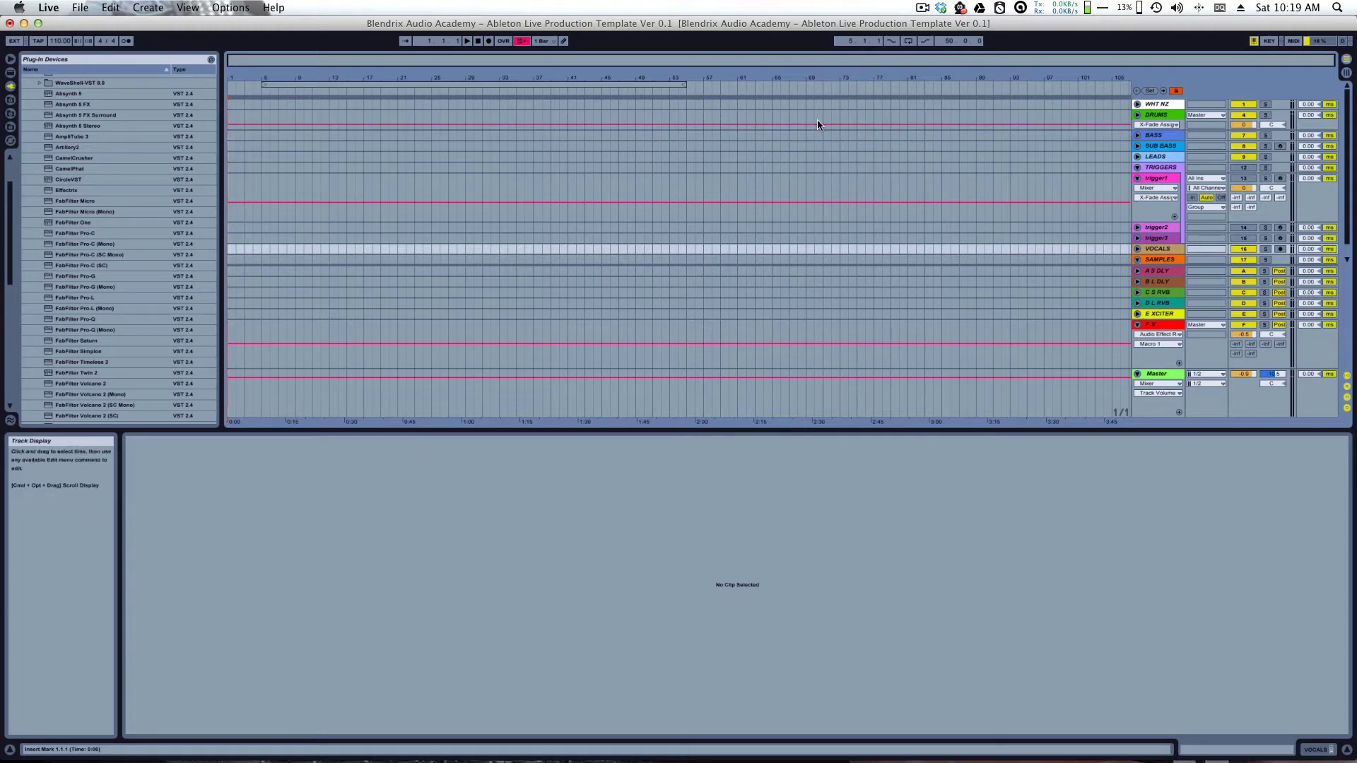
pyautogui.click(1347, 60)
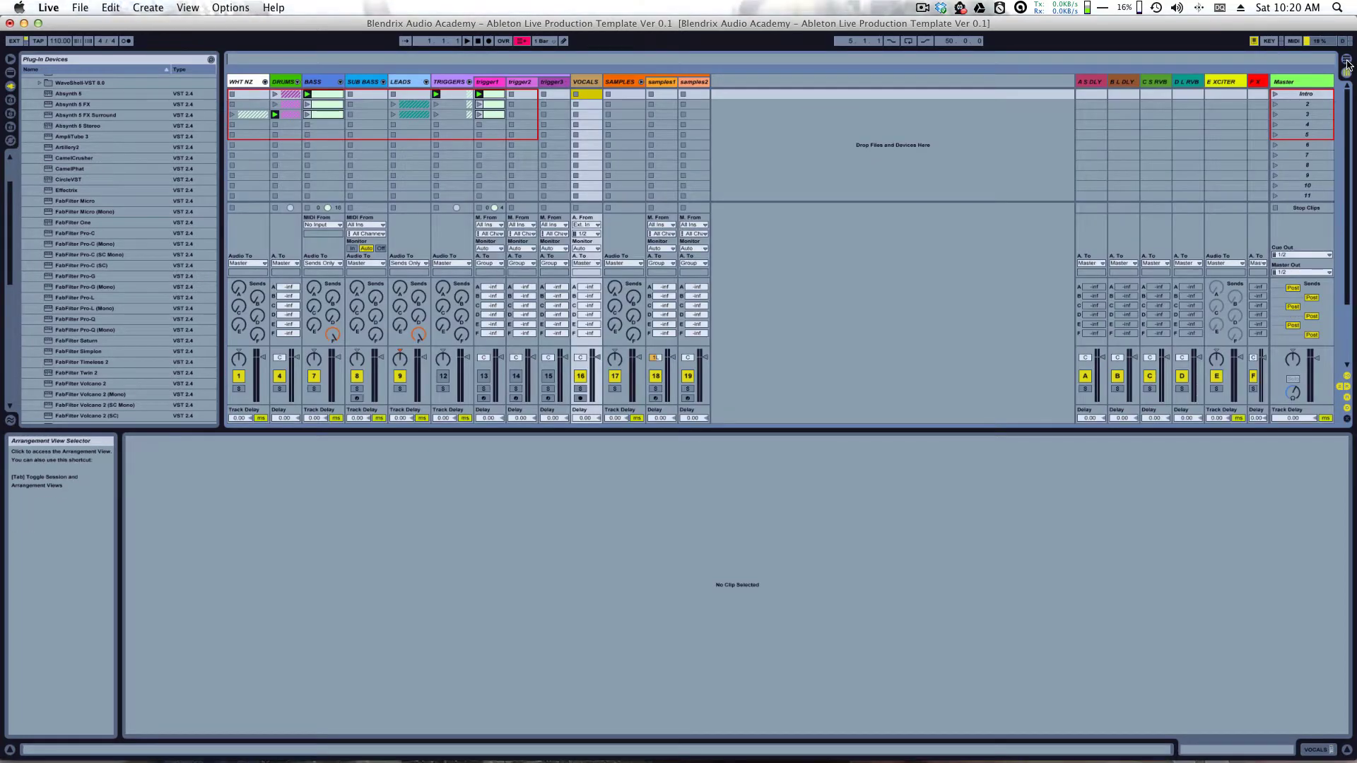
pyautogui.click(1350, 71)
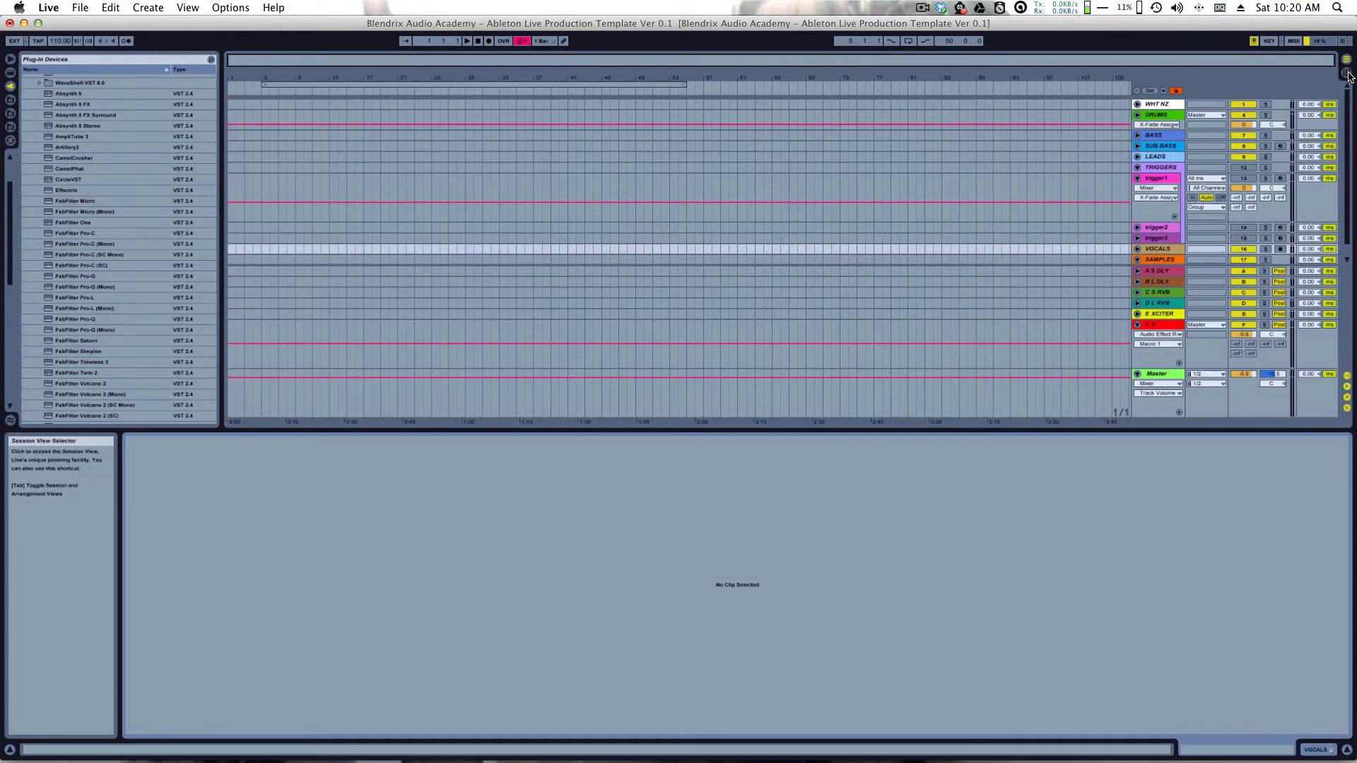
pyautogui.click(1350, 76)
pyautogui.click(1348, 62)
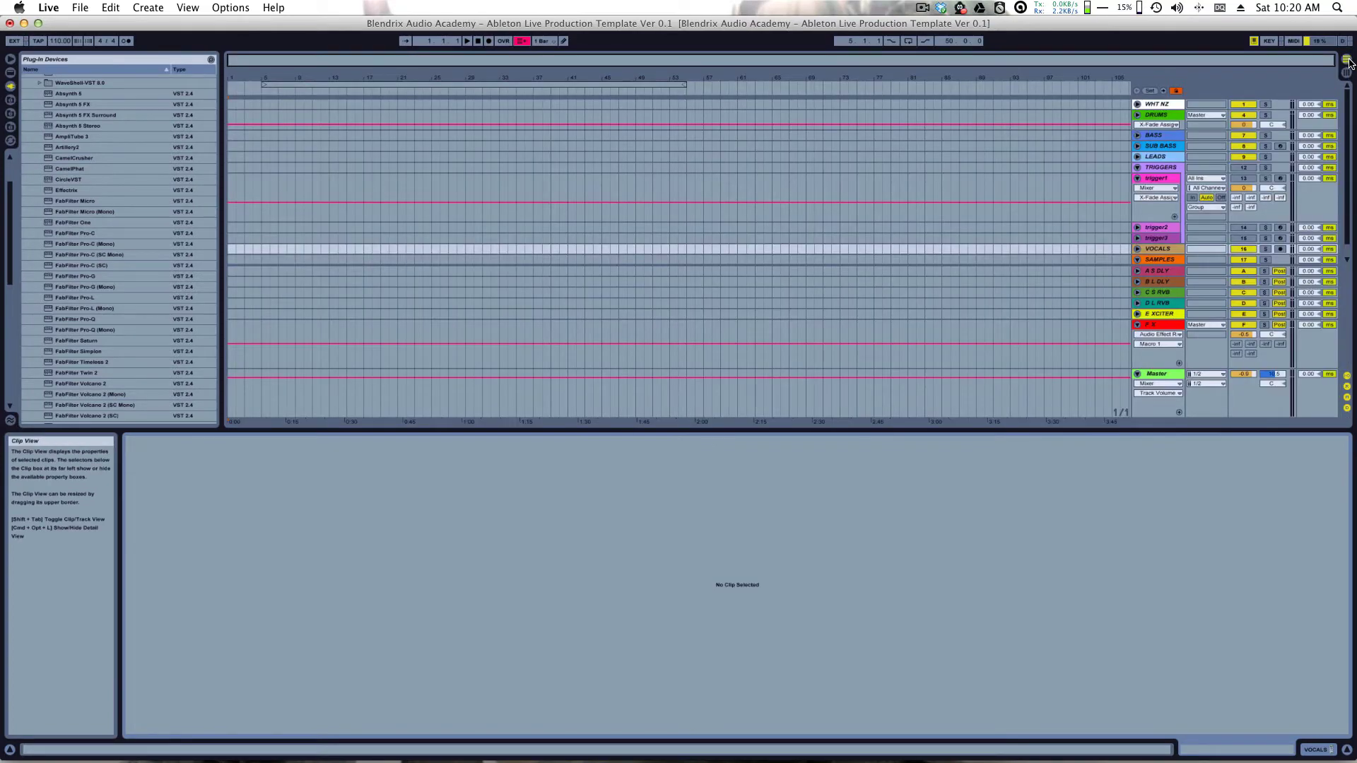
pyautogui.click(1349, 62)
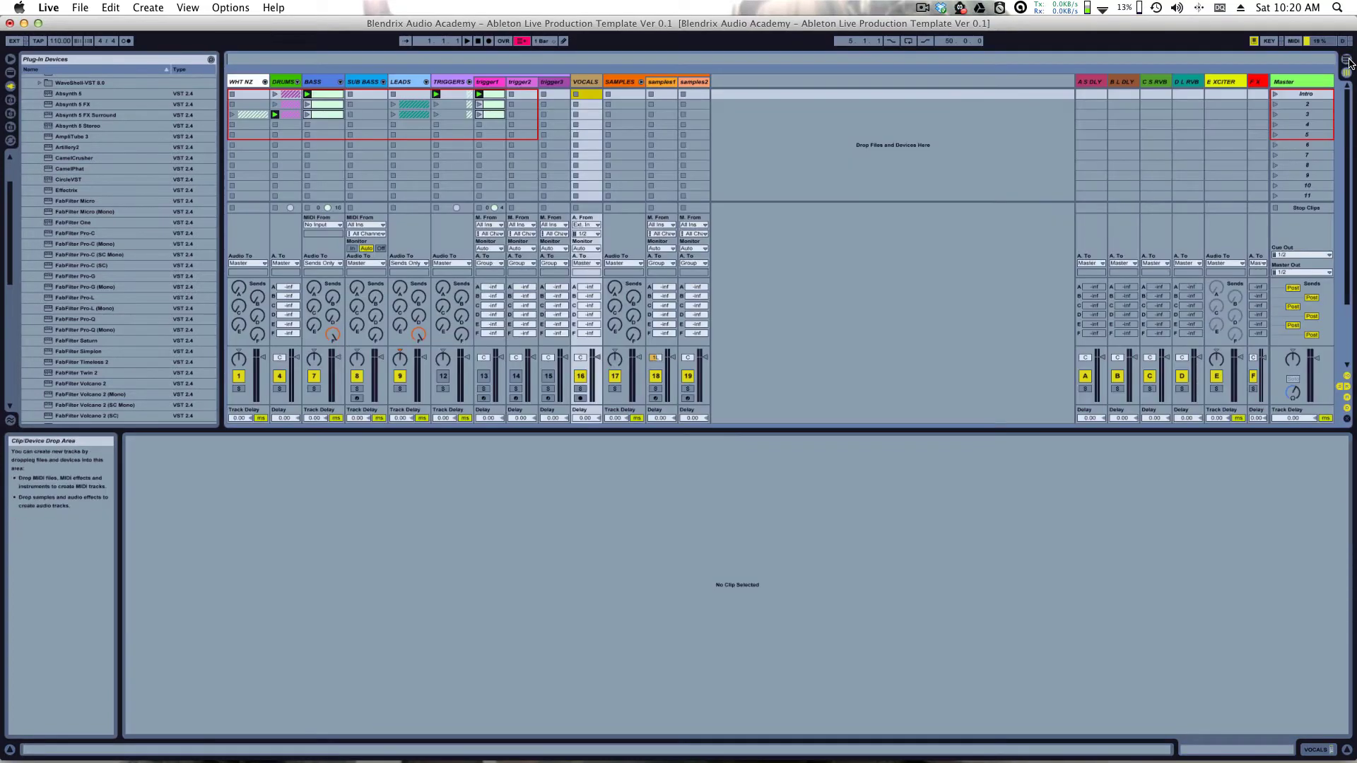
pyautogui.click(1348, 62)
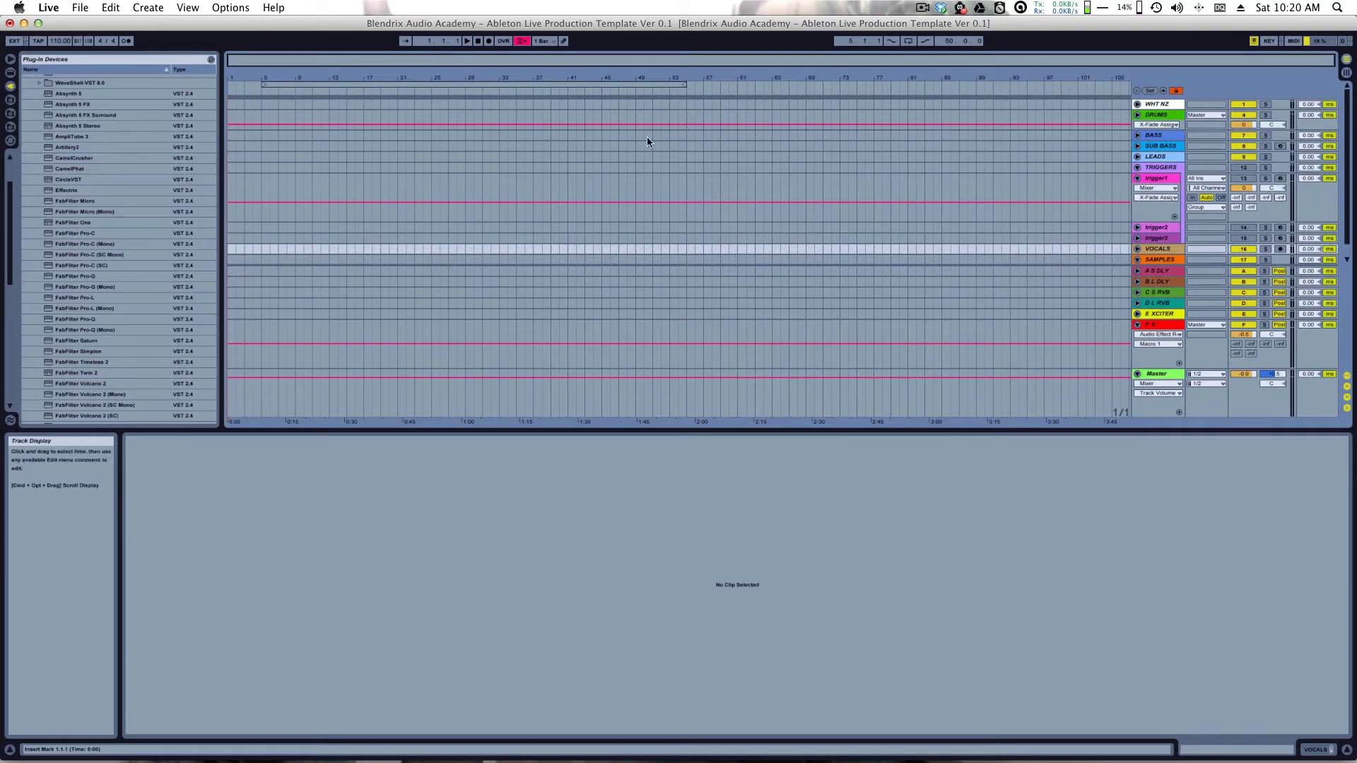
# Step: Shrink the clip detail area to give the Arrangement more height, and switch between the views, ending in Session View
pyautogui.moveTo(396, 438); pyautogui.dragTo(407, 552)
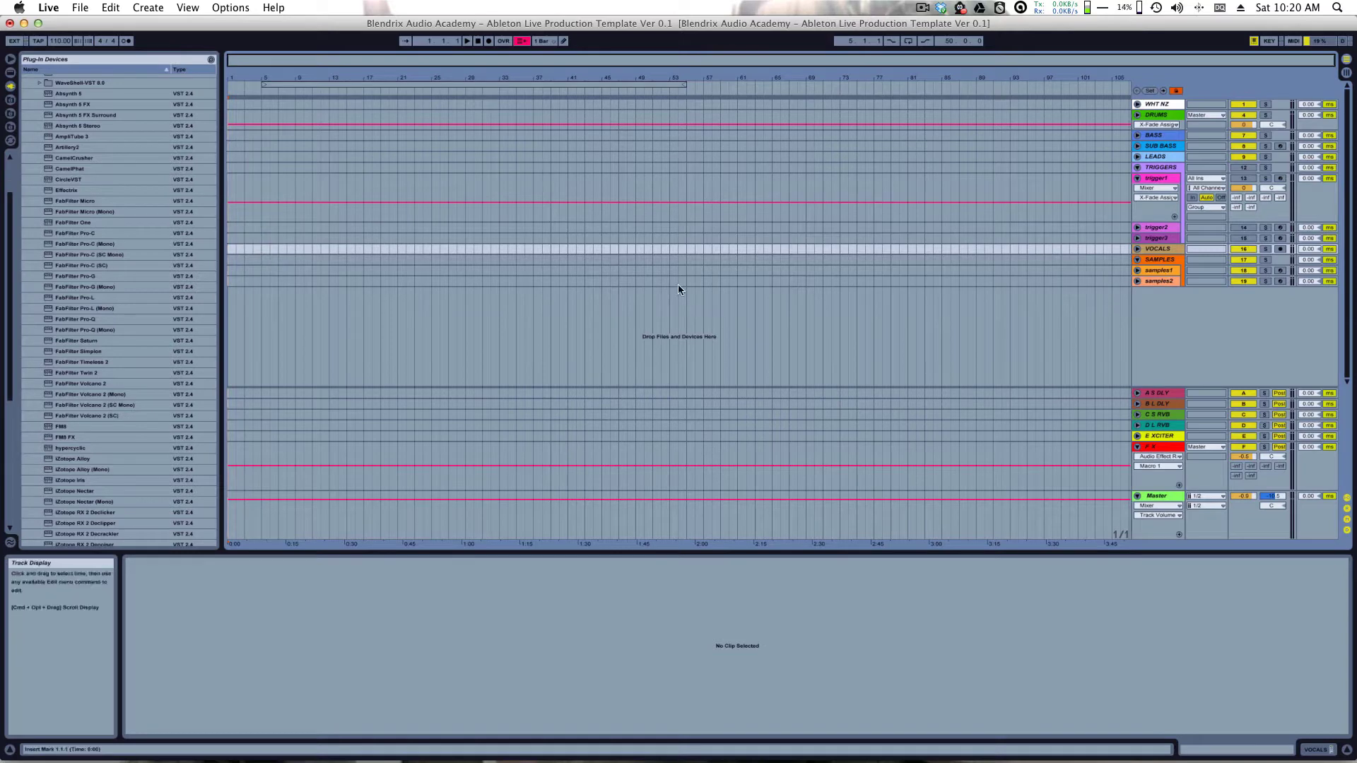
pyautogui.press('Tab')
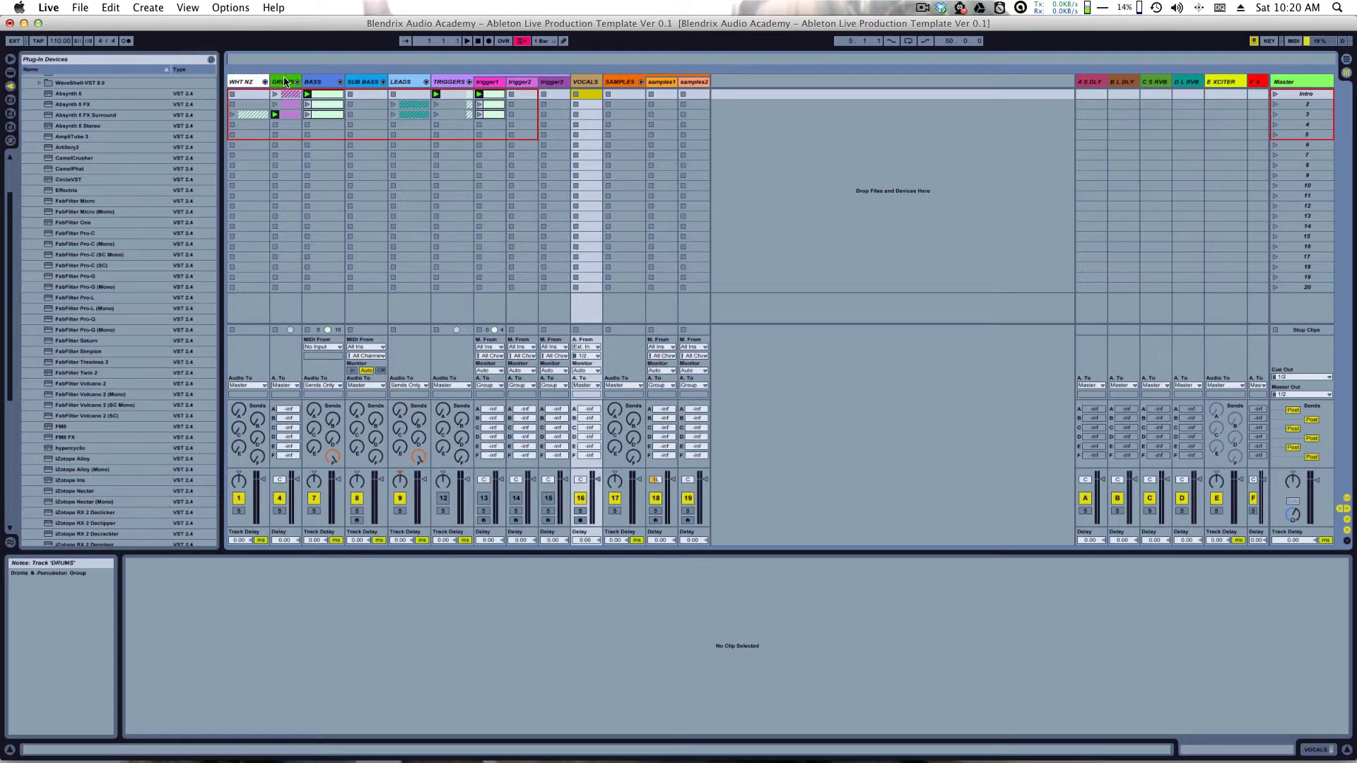
pyautogui.press('Tab')
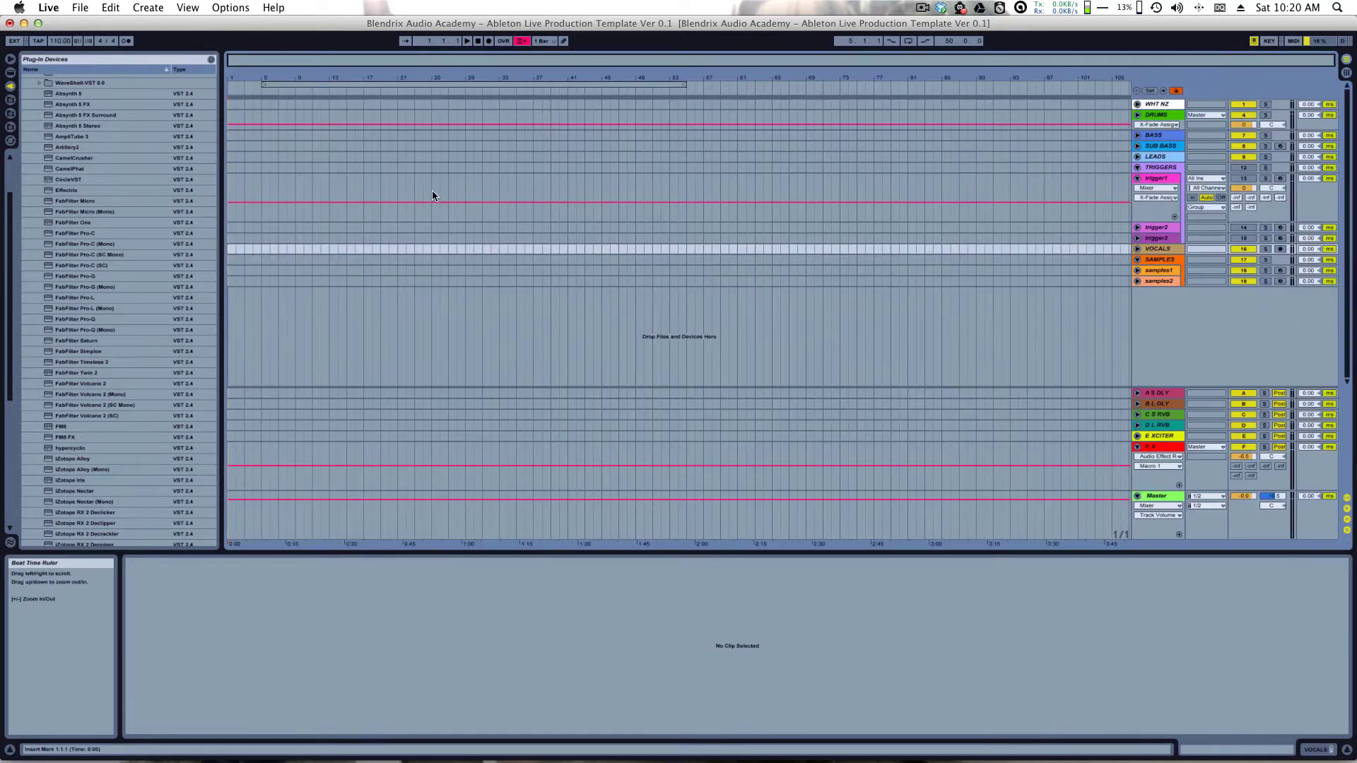
pyautogui.press('Tab')
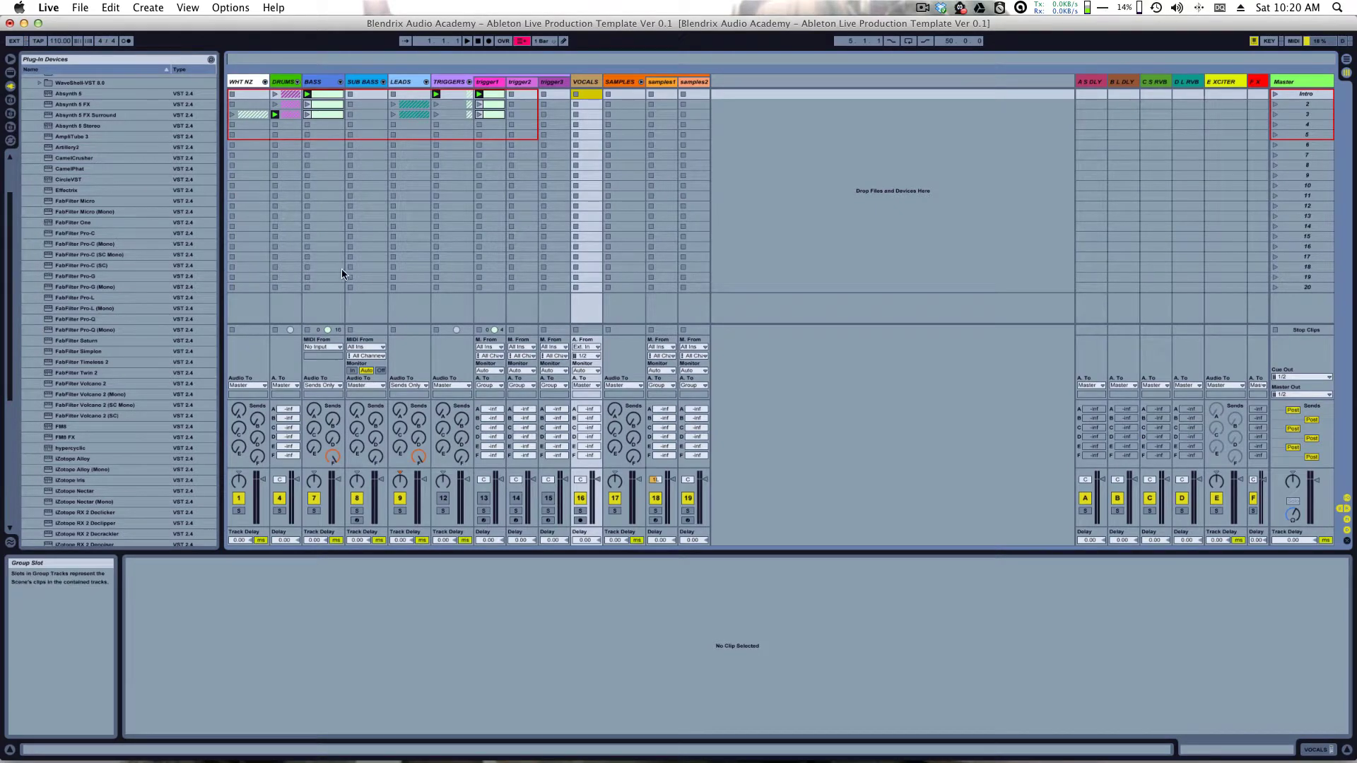
# Step: Select the WHT NZ and DRUMS groups, and step through the following tracks as far as LEADS
pyautogui.click(247, 82)
pyautogui.click(287, 81)
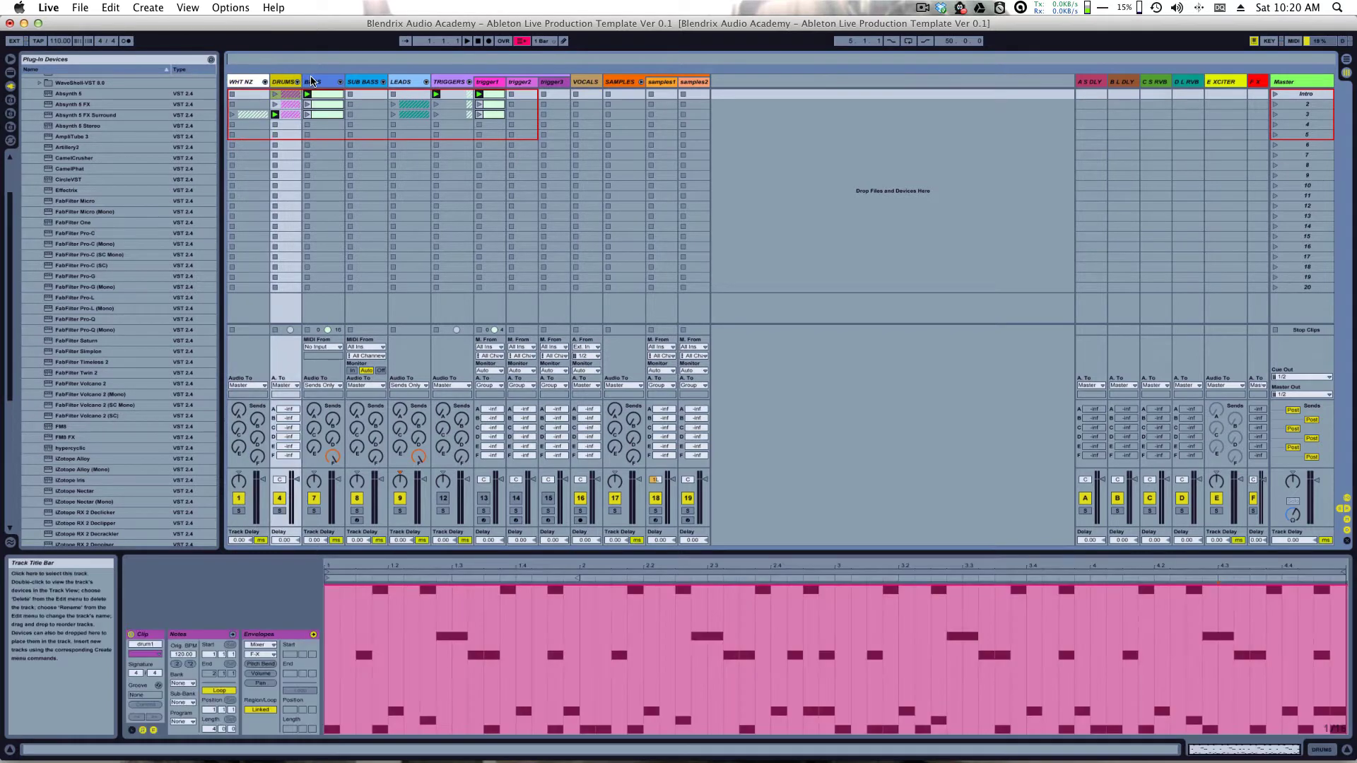
pyautogui.press('Right')
pyautogui.press('Right')
pyautogui.press('Right')
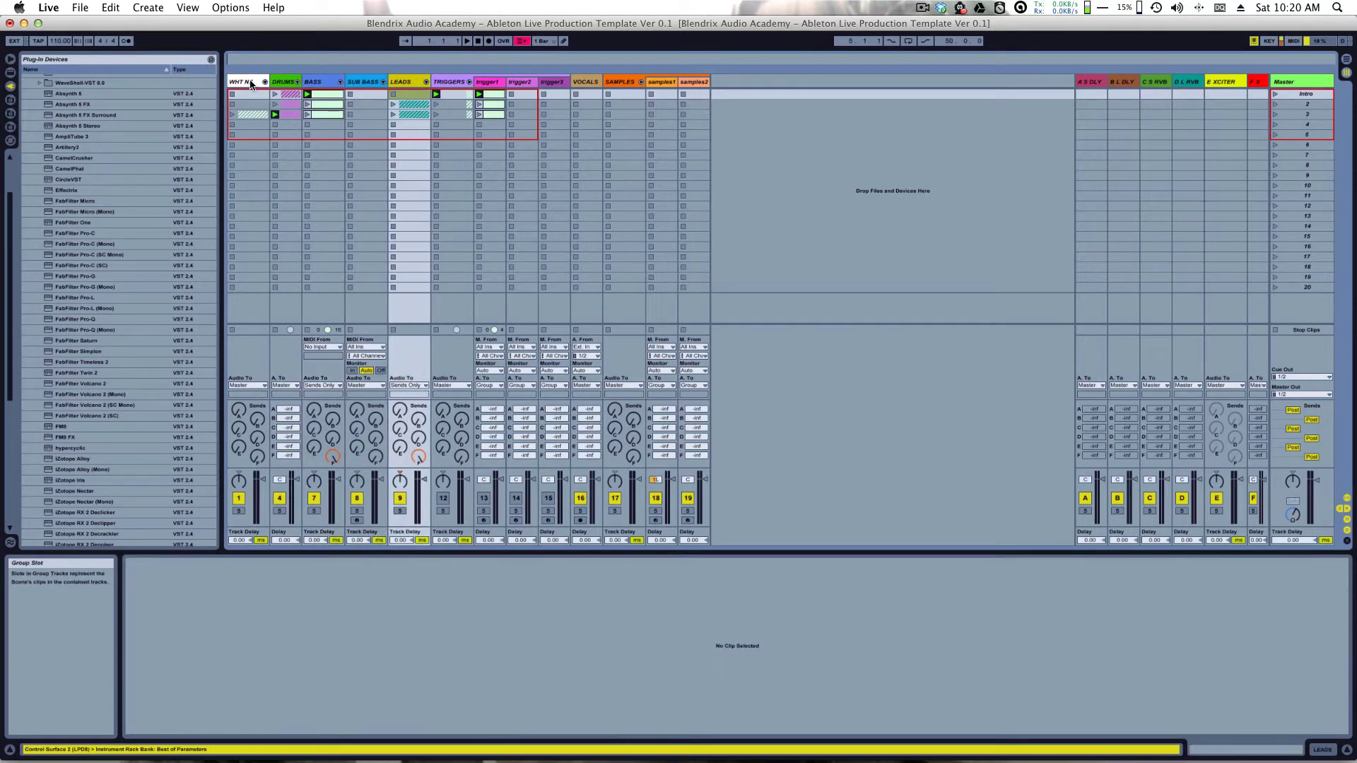
# Step: Unfold the WHT NZ group, select its NZ_Aud and NZ_Midi tracks, and unfold the DRUMS group
pyautogui.click(249, 84)
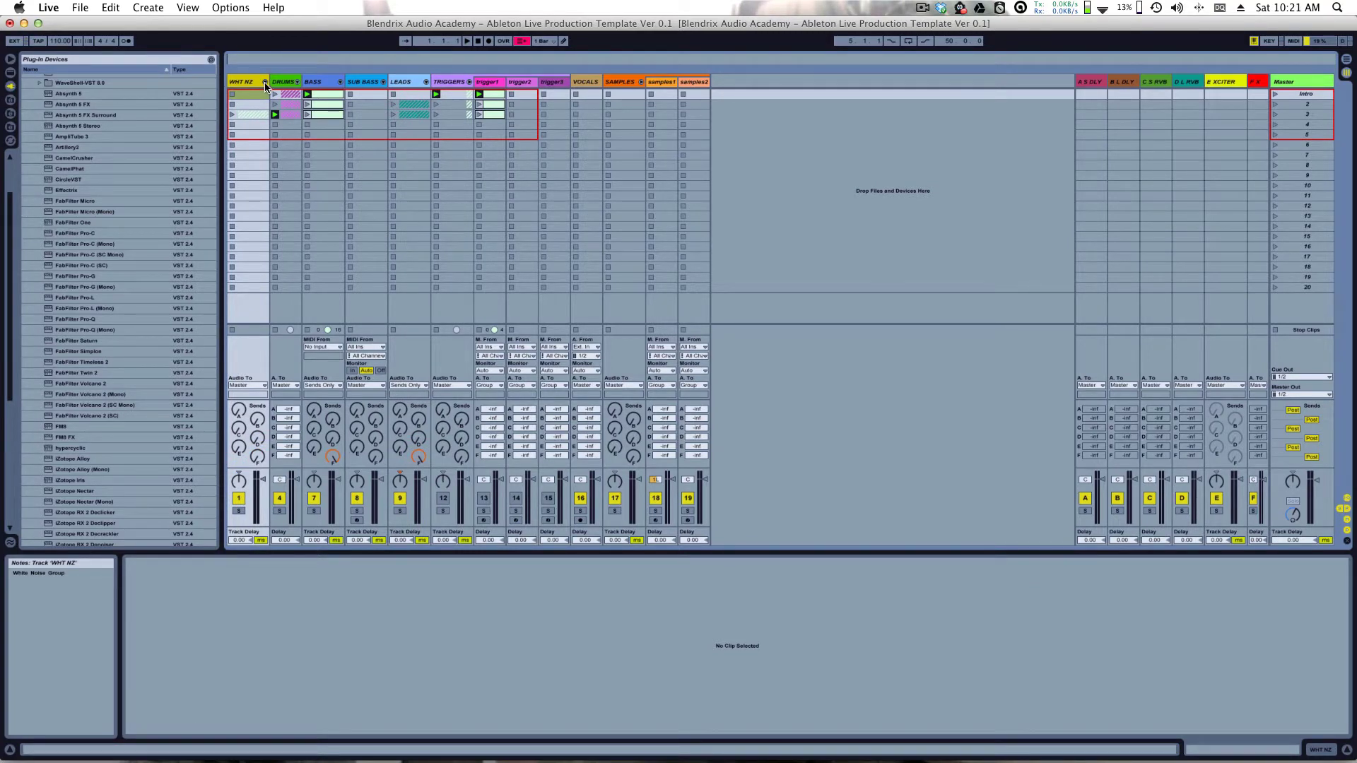
pyautogui.click(265, 82)
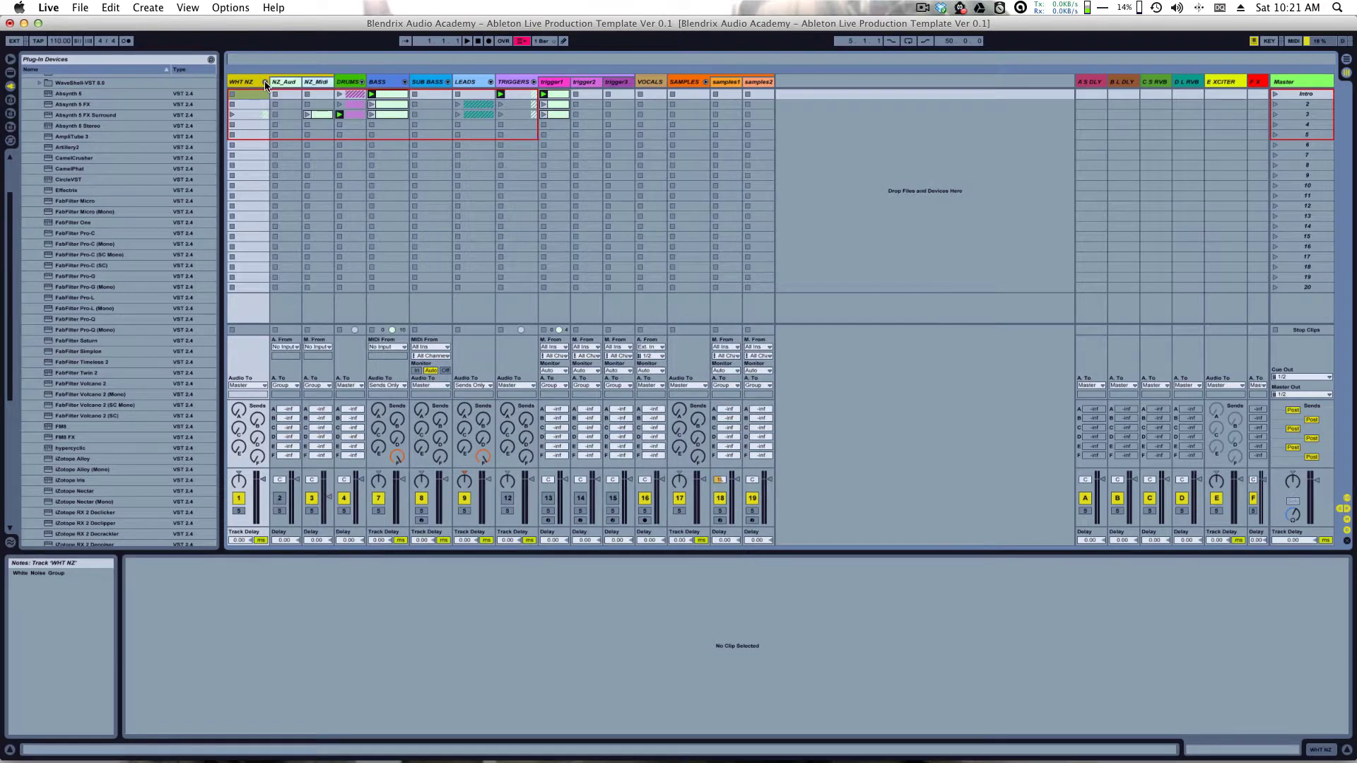
pyautogui.click(287, 84)
pyautogui.click(318, 83)
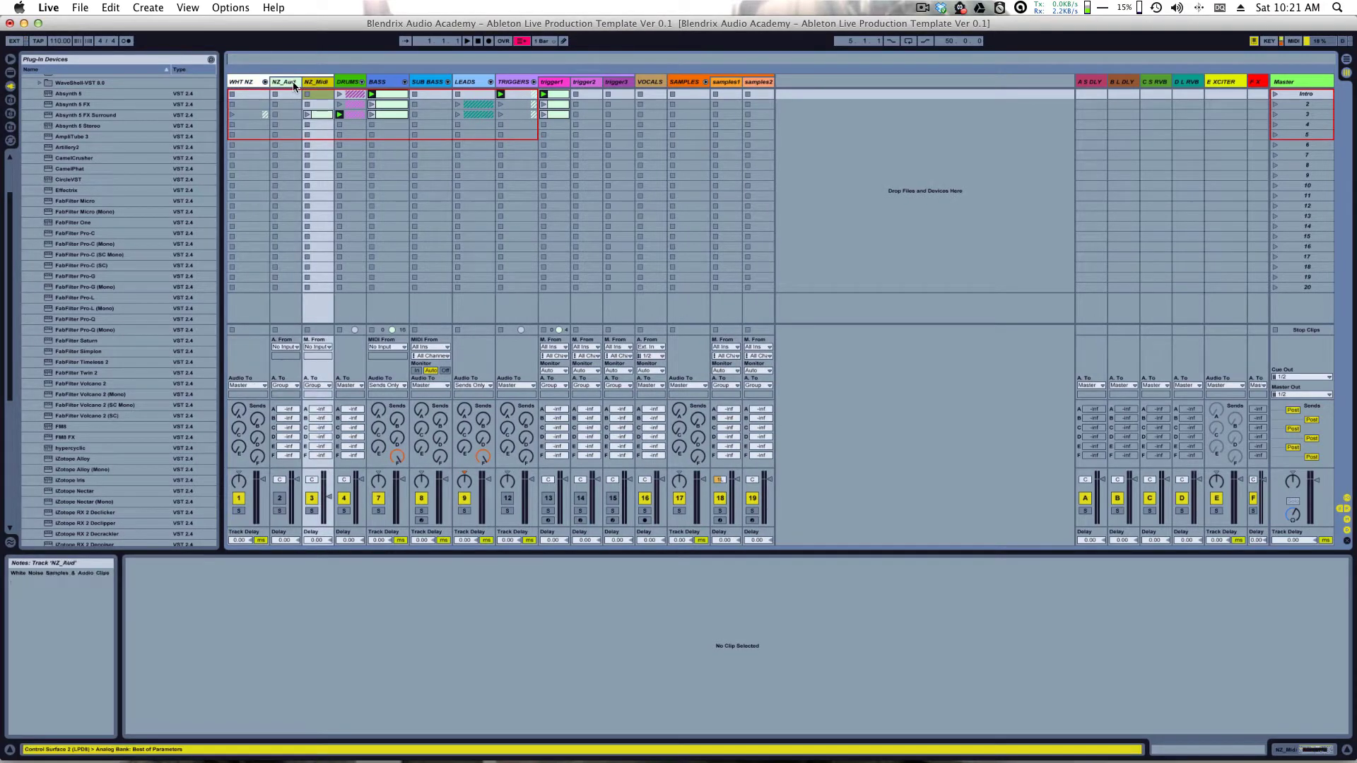
pyautogui.press('Left')
pyautogui.click(309, 83)
pyautogui.click(348, 82)
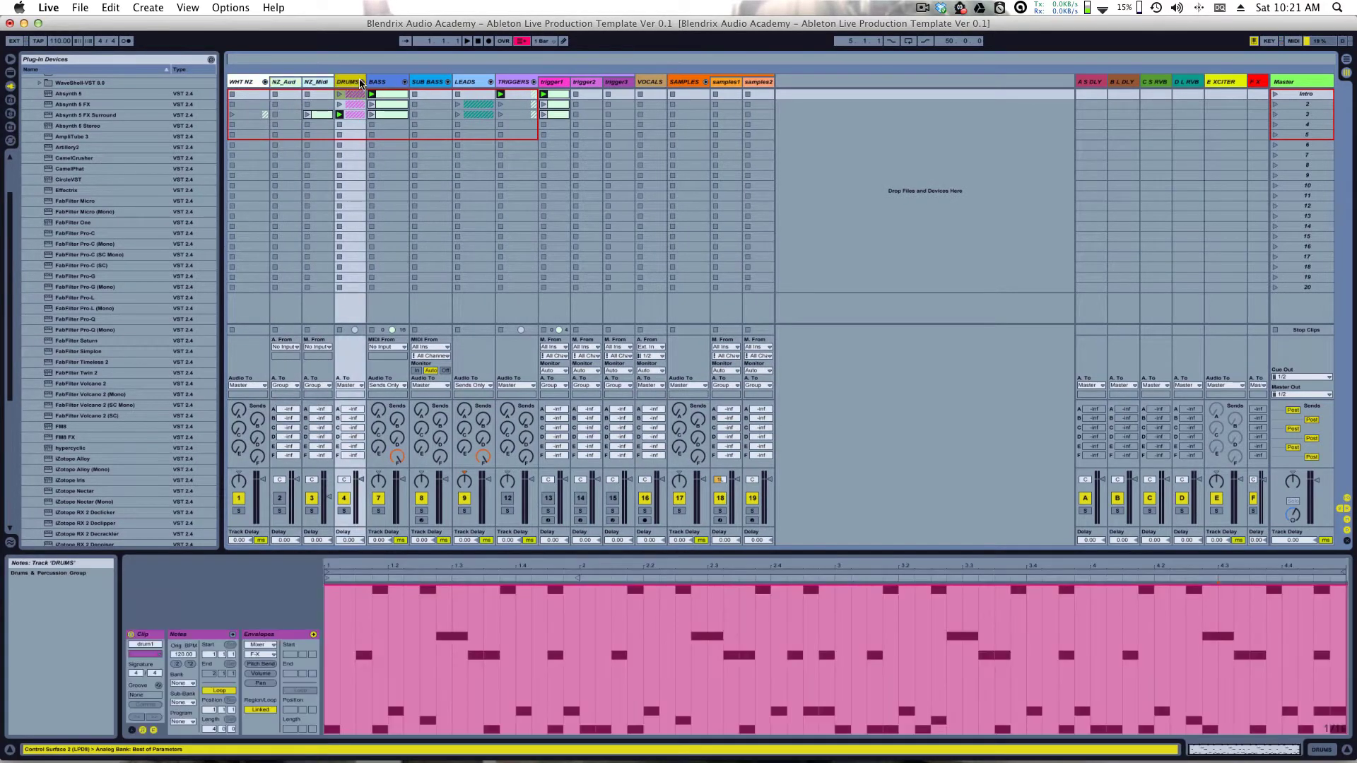
pyautogui.click(362, 82)
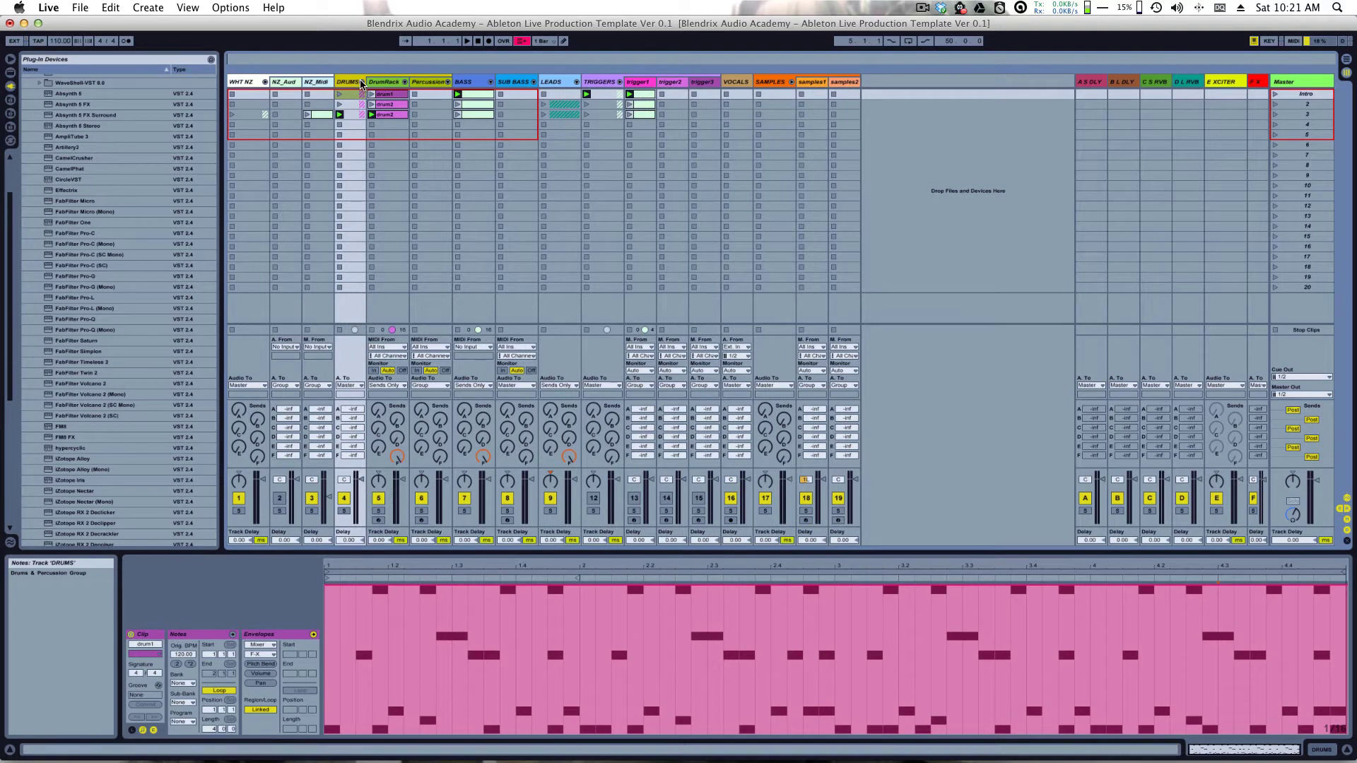
# Step: Go through WHT NZ, NZ_Aud and NZ_Midi, and show the Noise section of NZ_Midi's Analog device
pyautogui.click(248, 83)
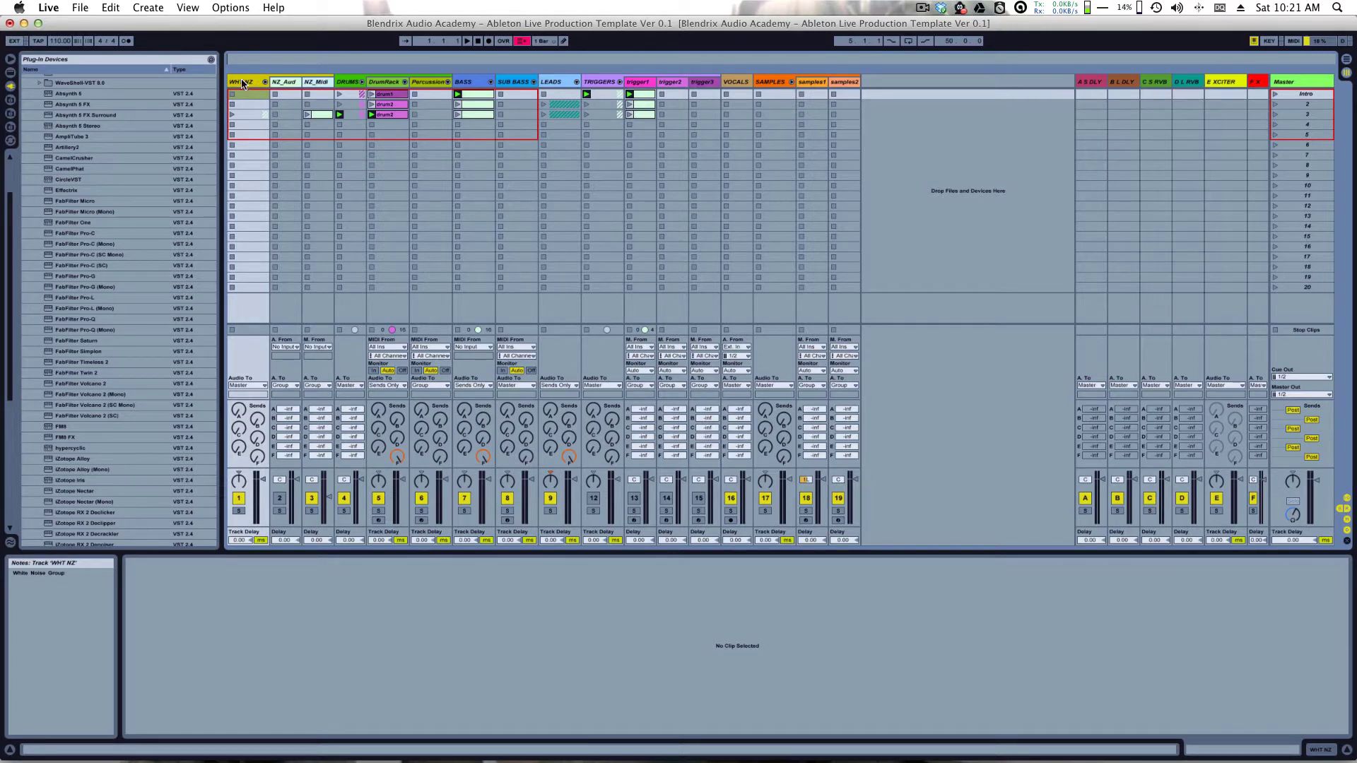
pyautogui.click(287, 83)
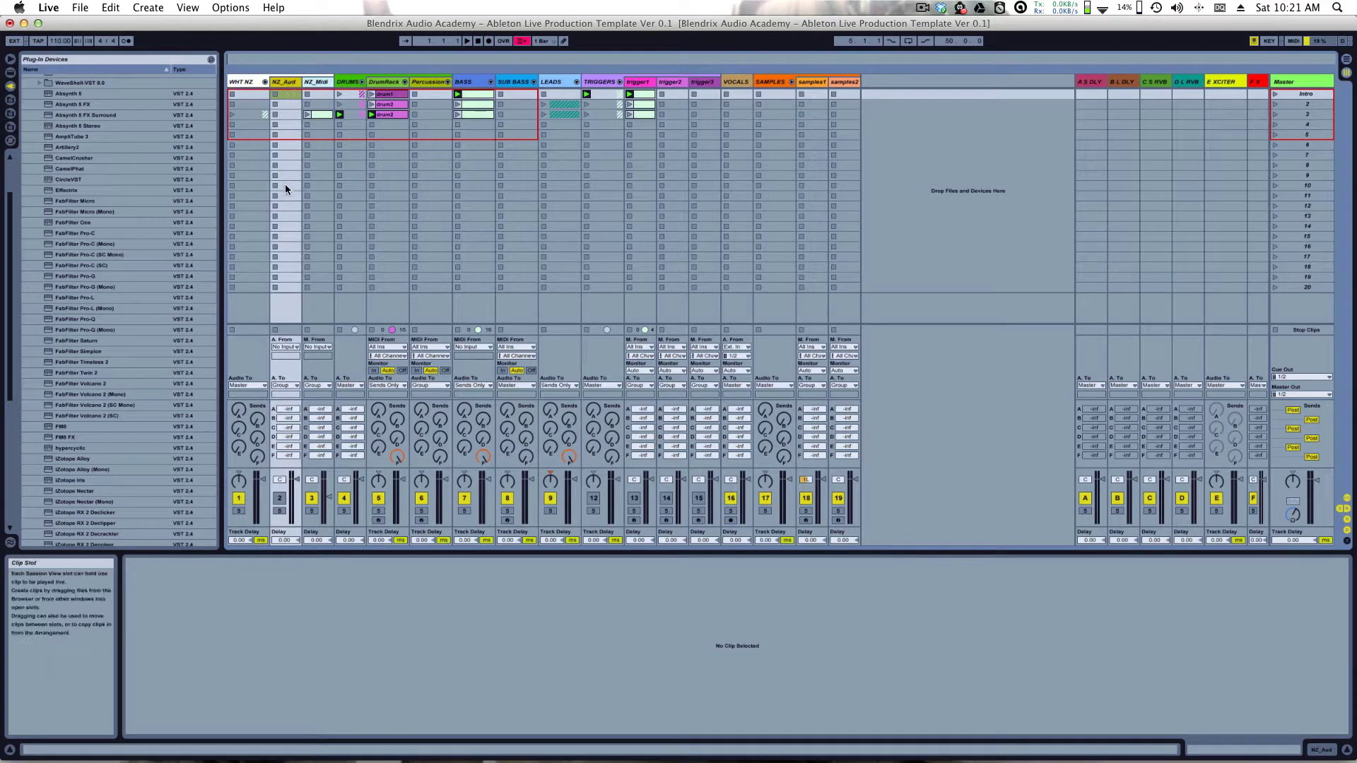
pyautogui.click(307, 95)
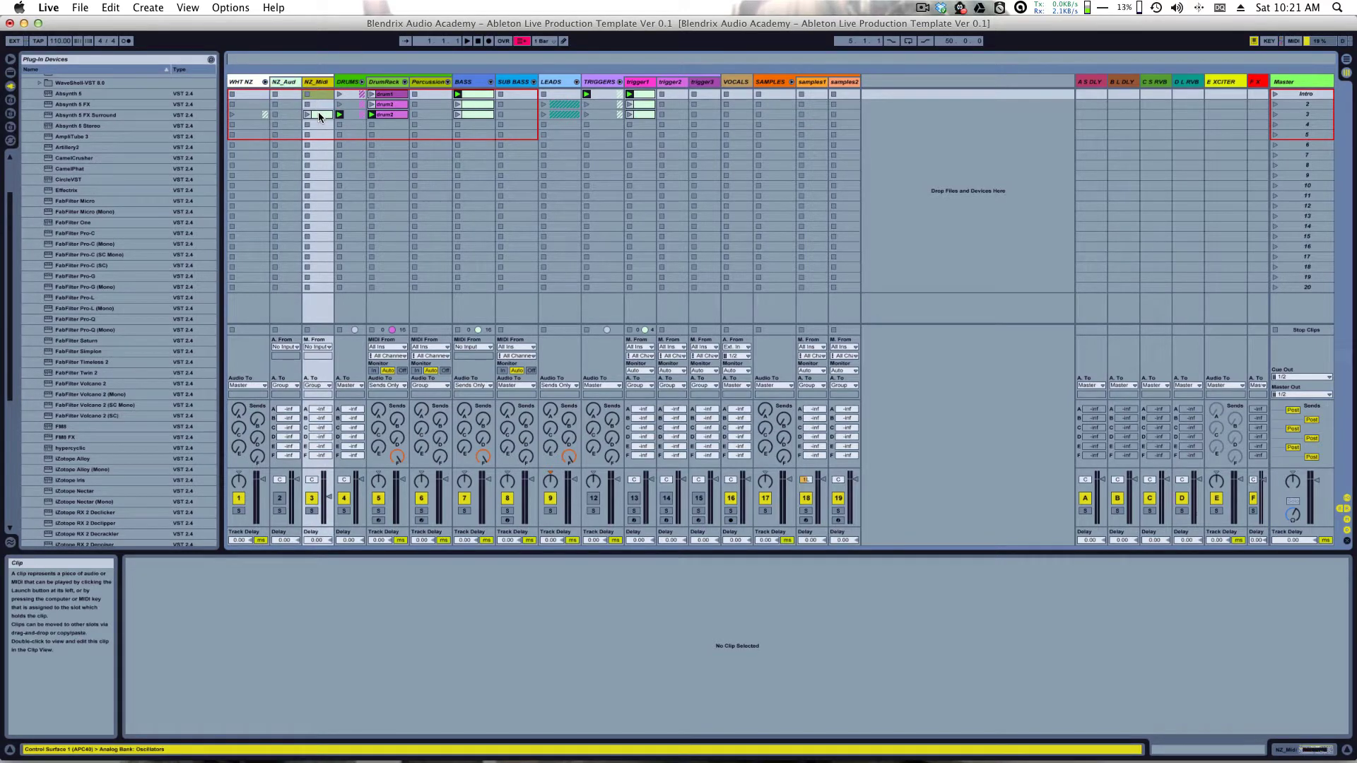
pyautogui.click(319, 83)
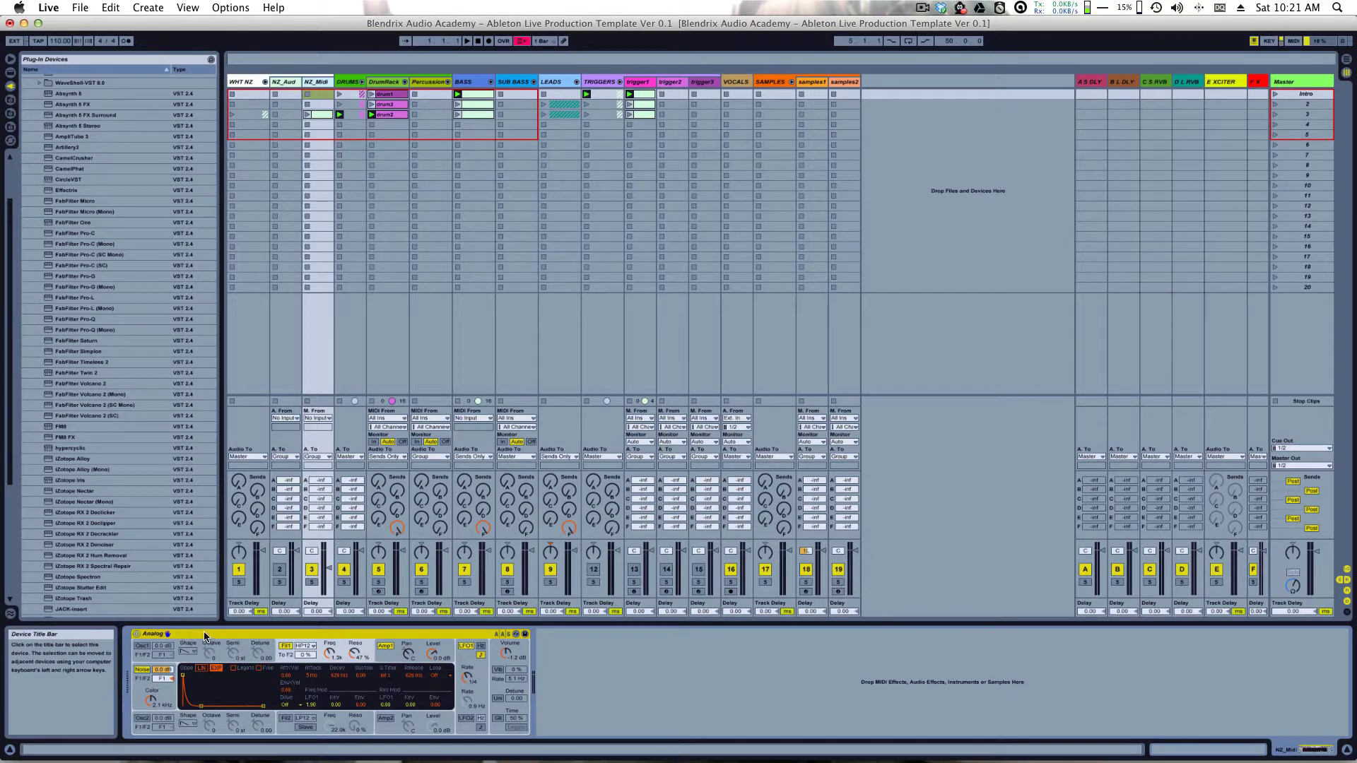
pyautogui.click(142, 670)
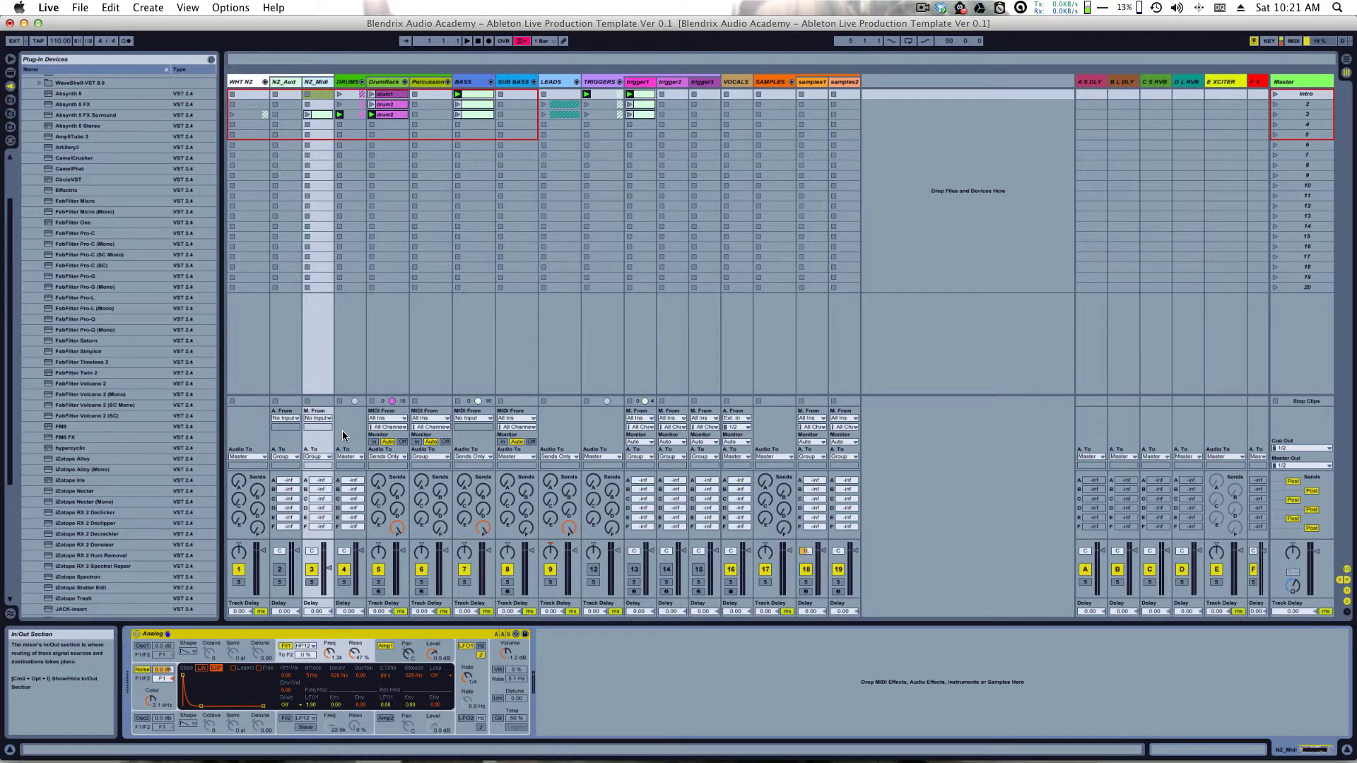
# Step: Play the NZ_Midi clip in scene 3 and bring its notes into view in the clip's note editor
pyautogui.press('space')
pyautogui.press('space')
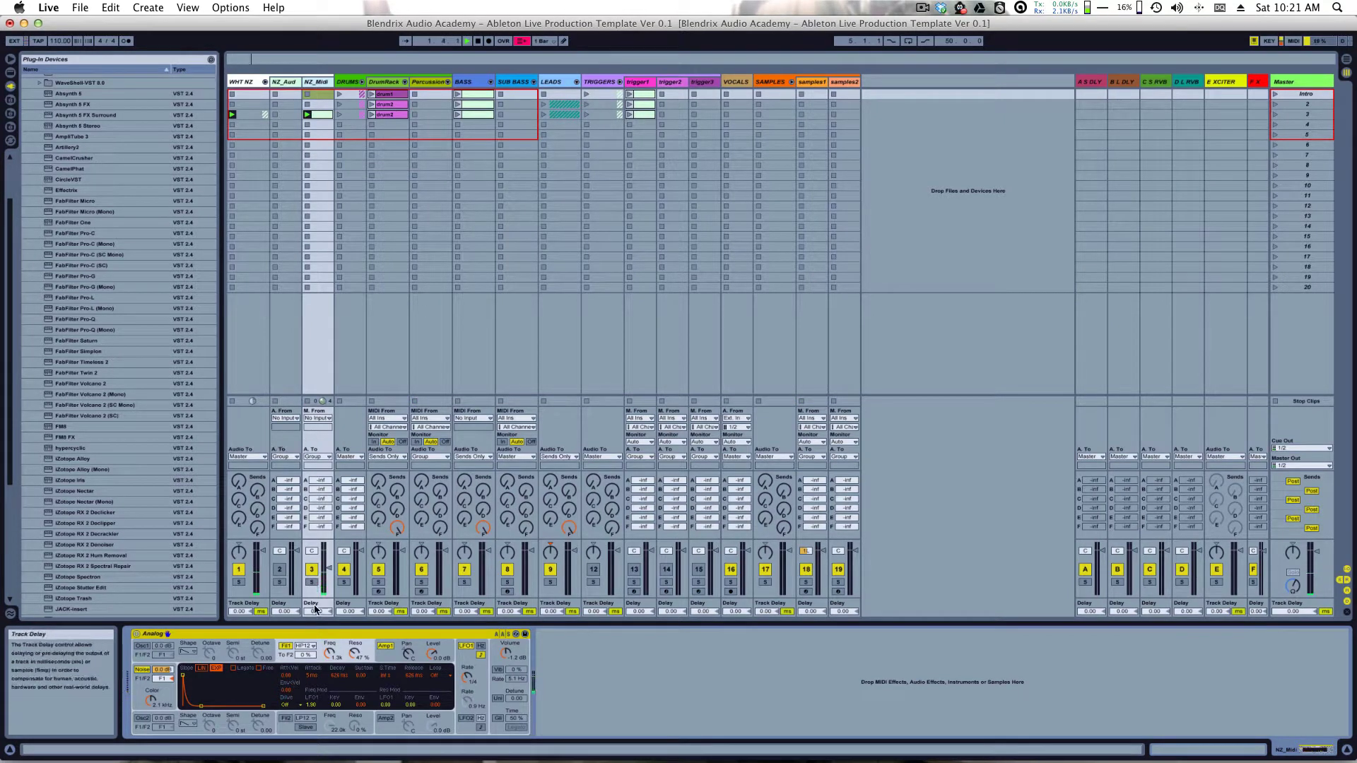
pyautogui.click(319, 114)
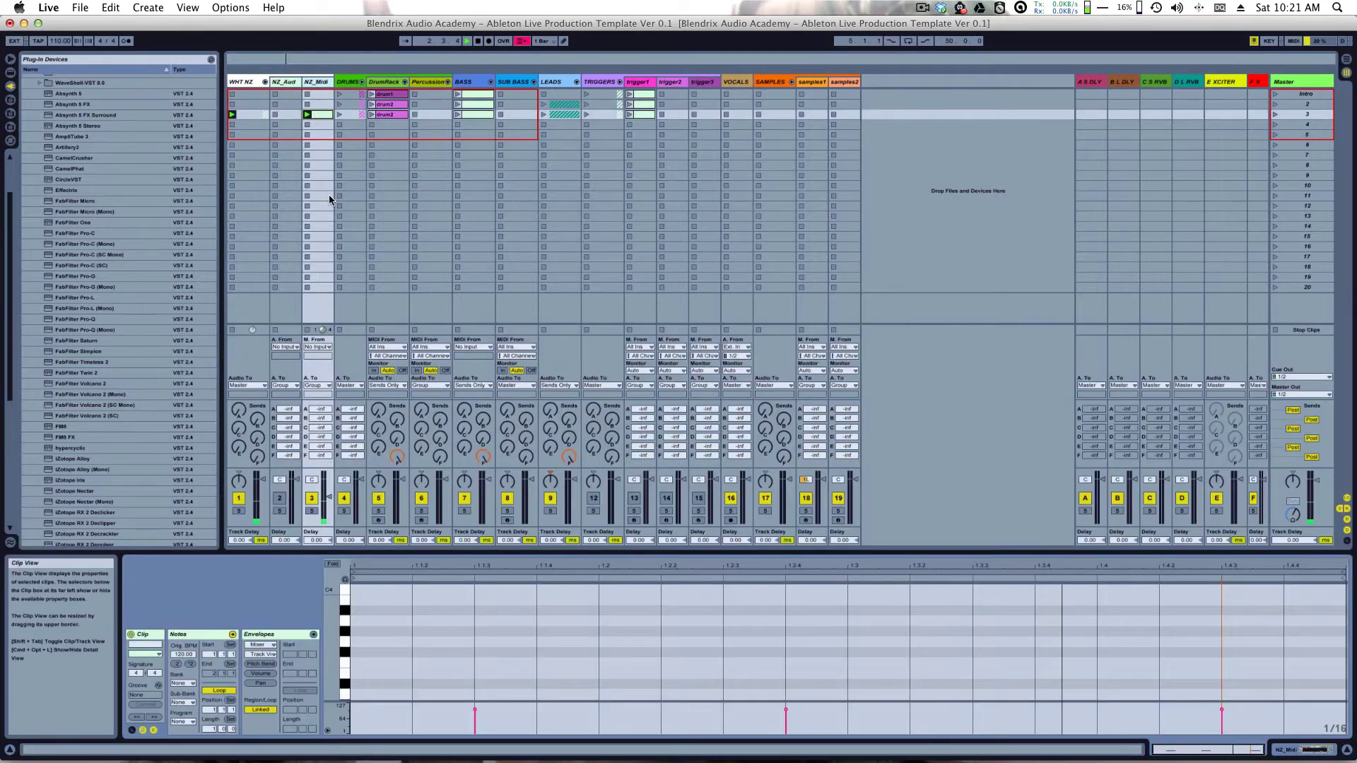
pyautogui.moveTo(345, 622); pyautogui.dragTo(253, 593)
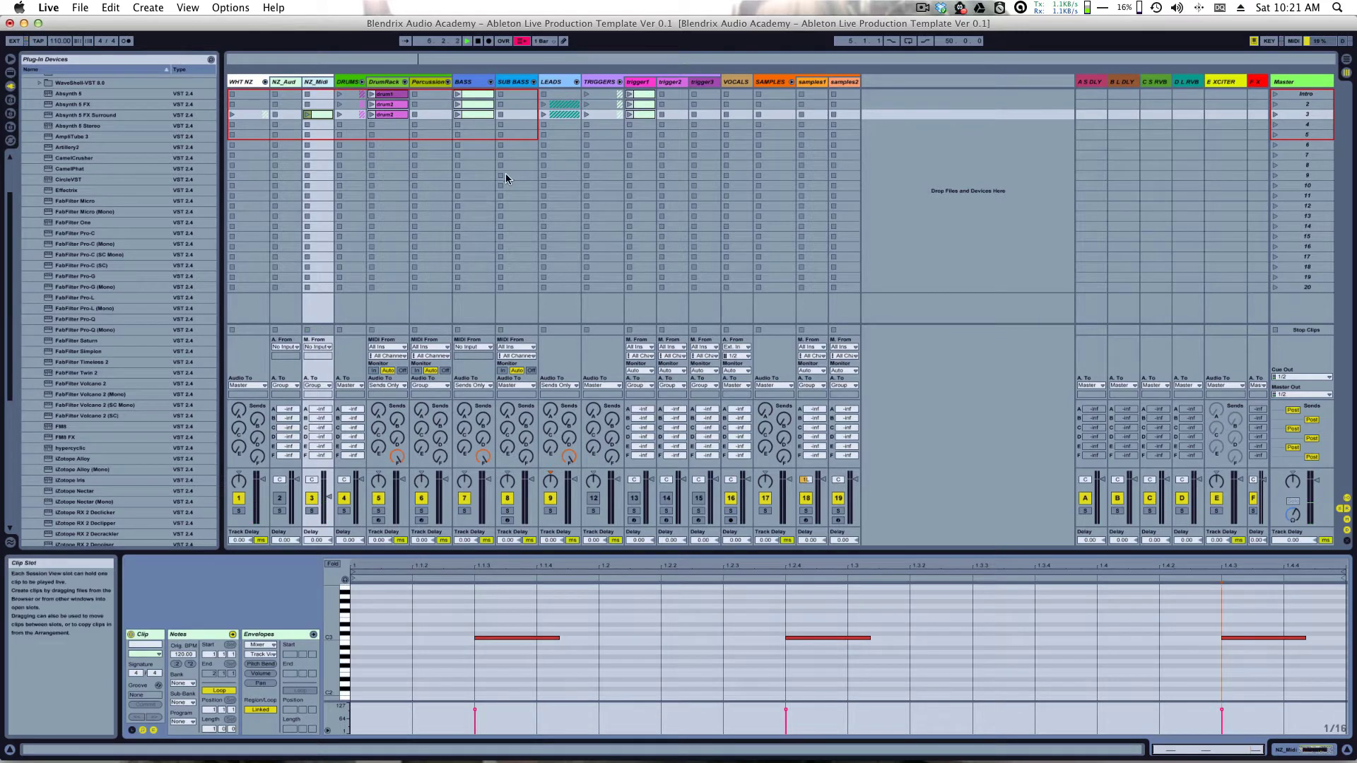
# Step: Stop playback, then select the DRUMS group and its DrumRack track
pyautogui.click(478, 40)
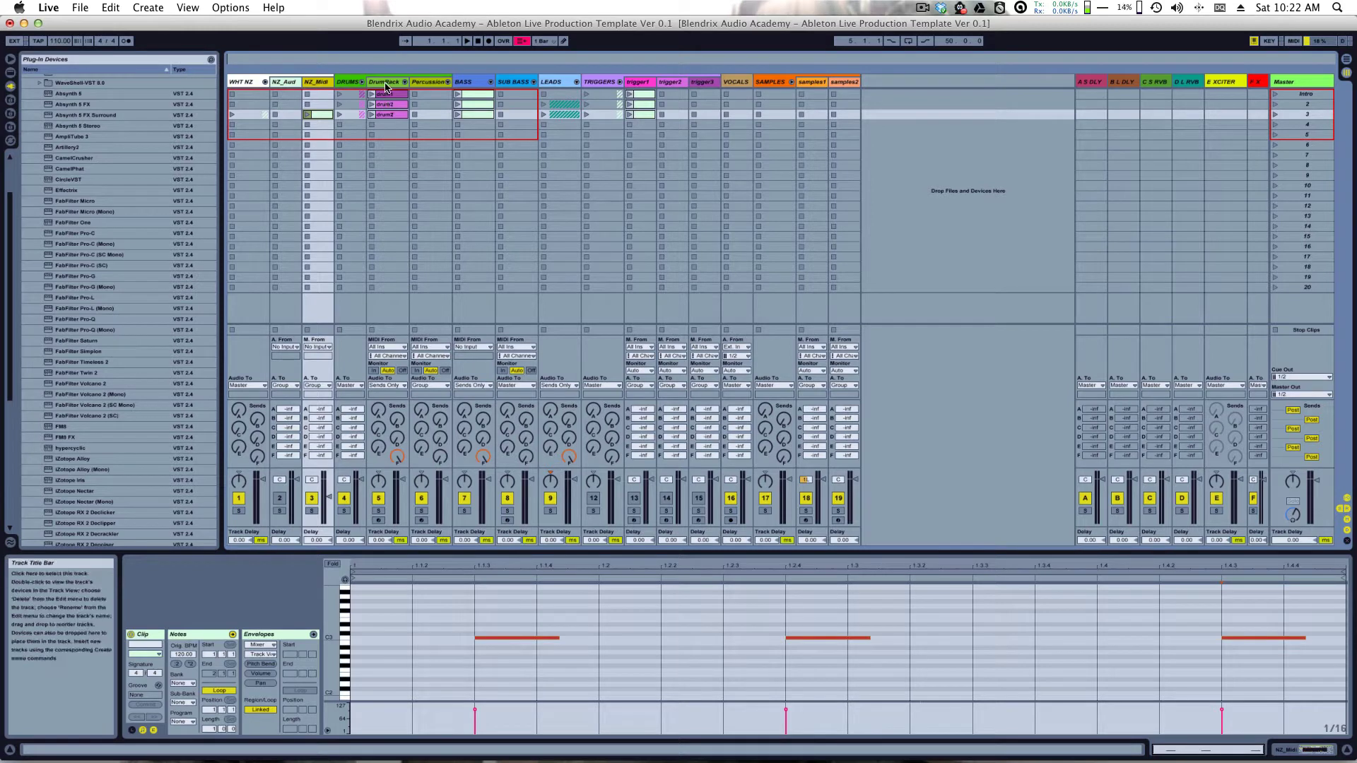
pyautogui.click(348, 83)
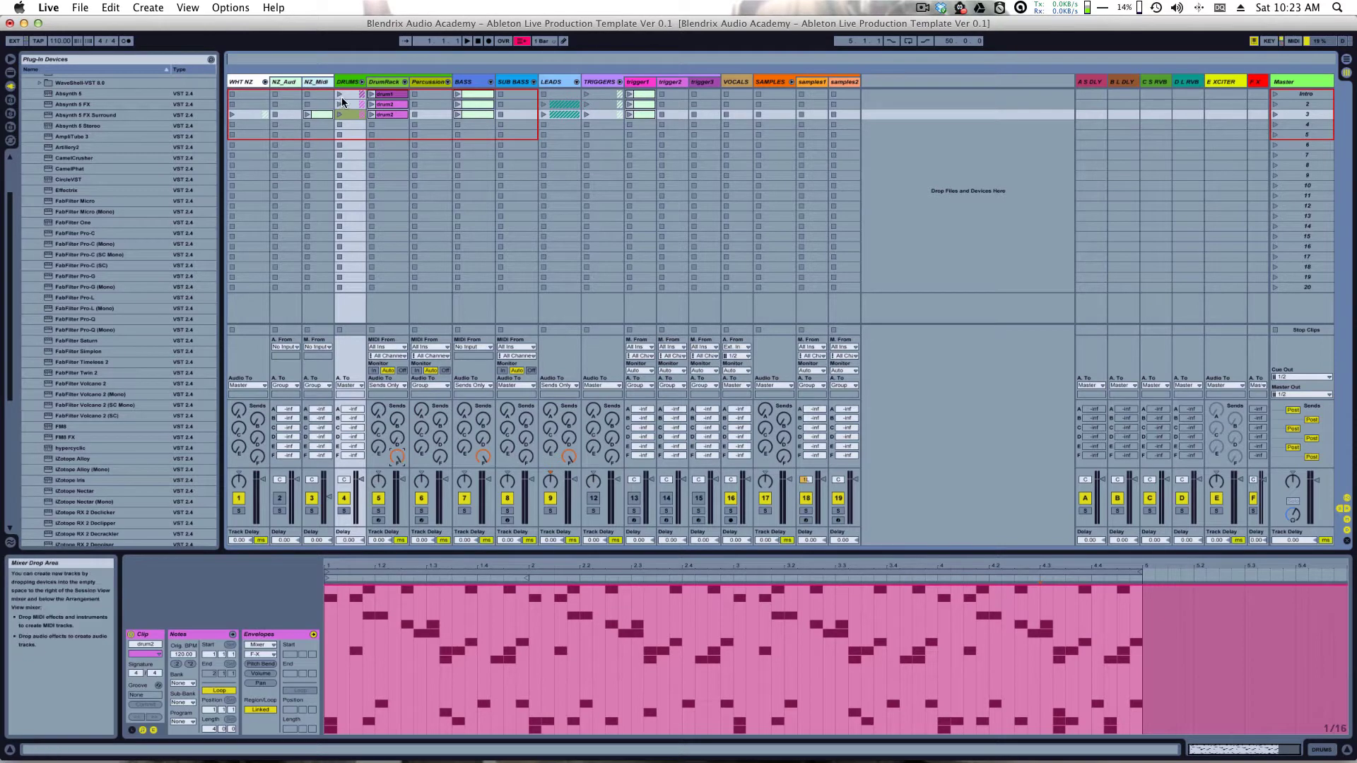
pyautogui.click(394, 82)
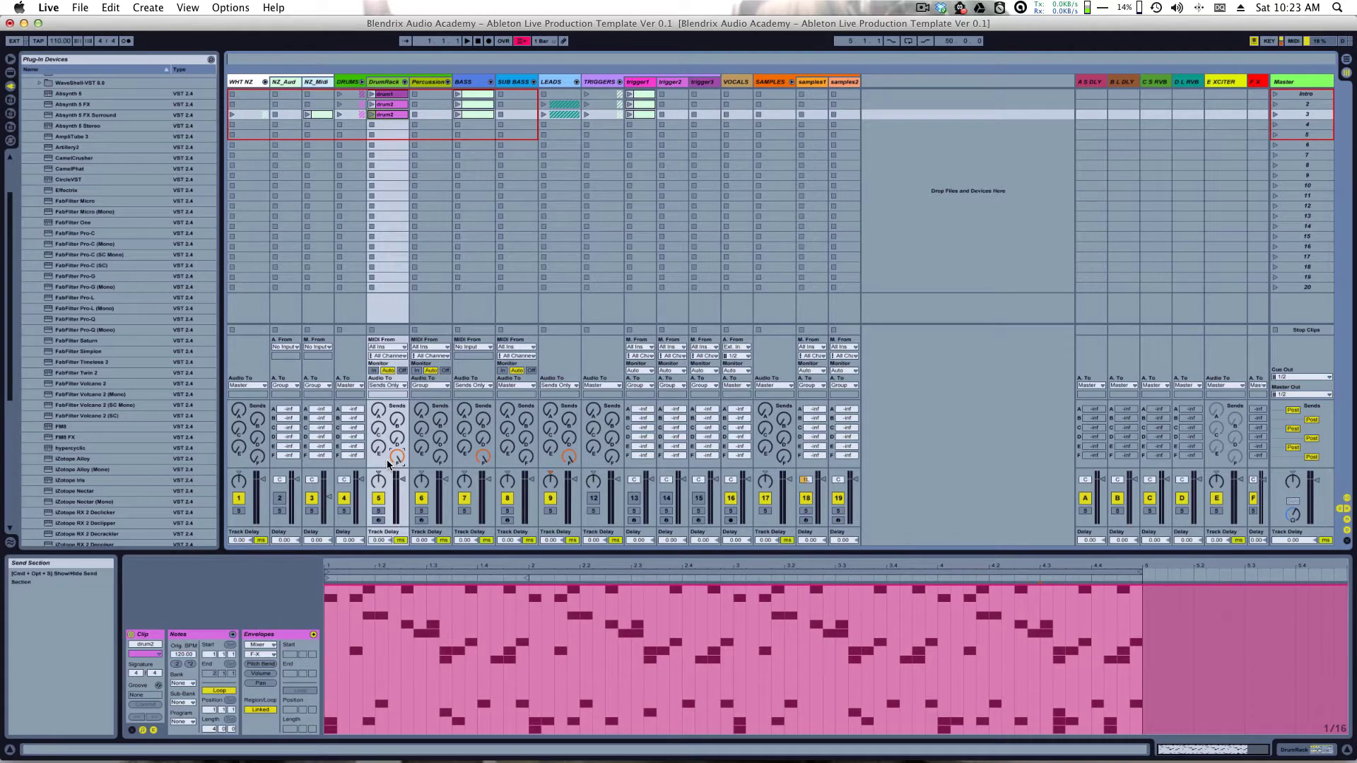
# Step: Show the devices of return tracks A S DLY and F, and view the start of the Ableton Effects rack's chain list
pyautogui.click(1089, 81)
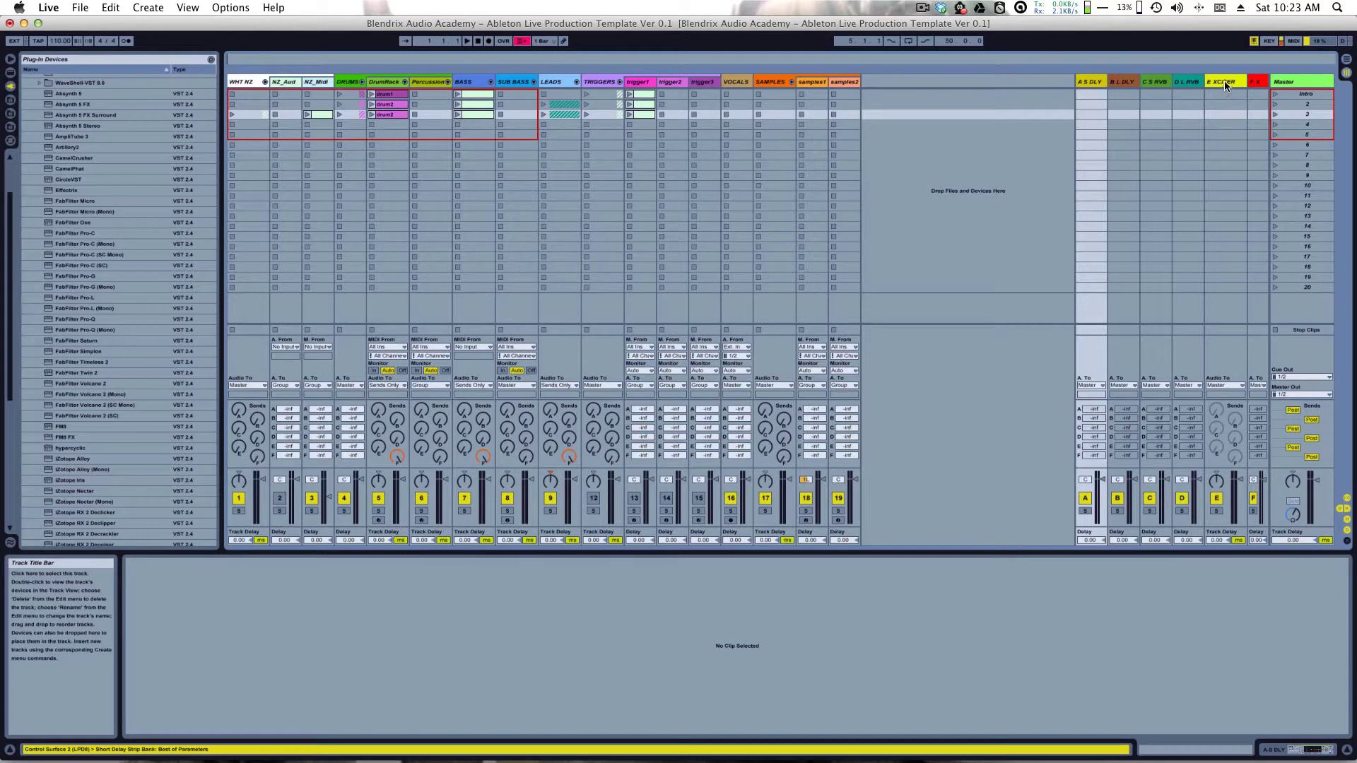
pyautogui.click(1257, 82)
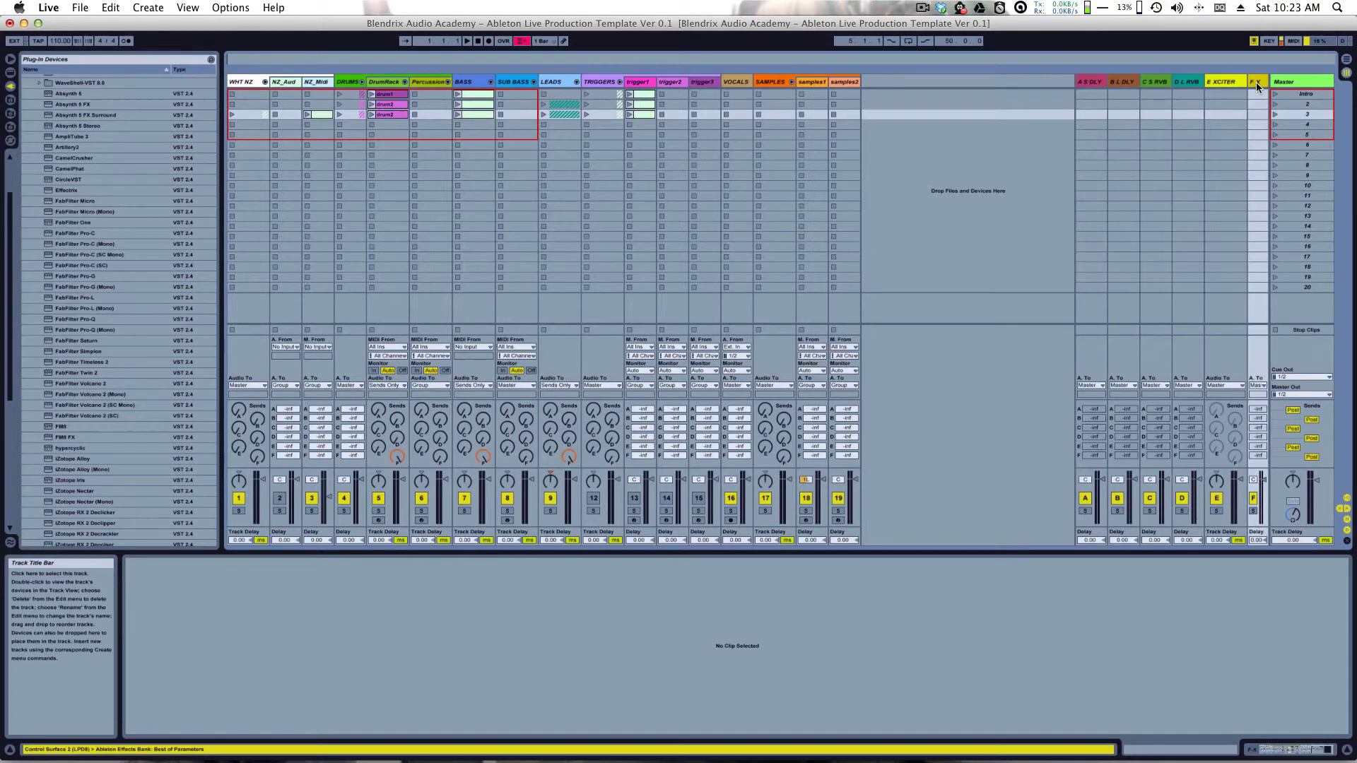
pyautogui.click(1093, 82)
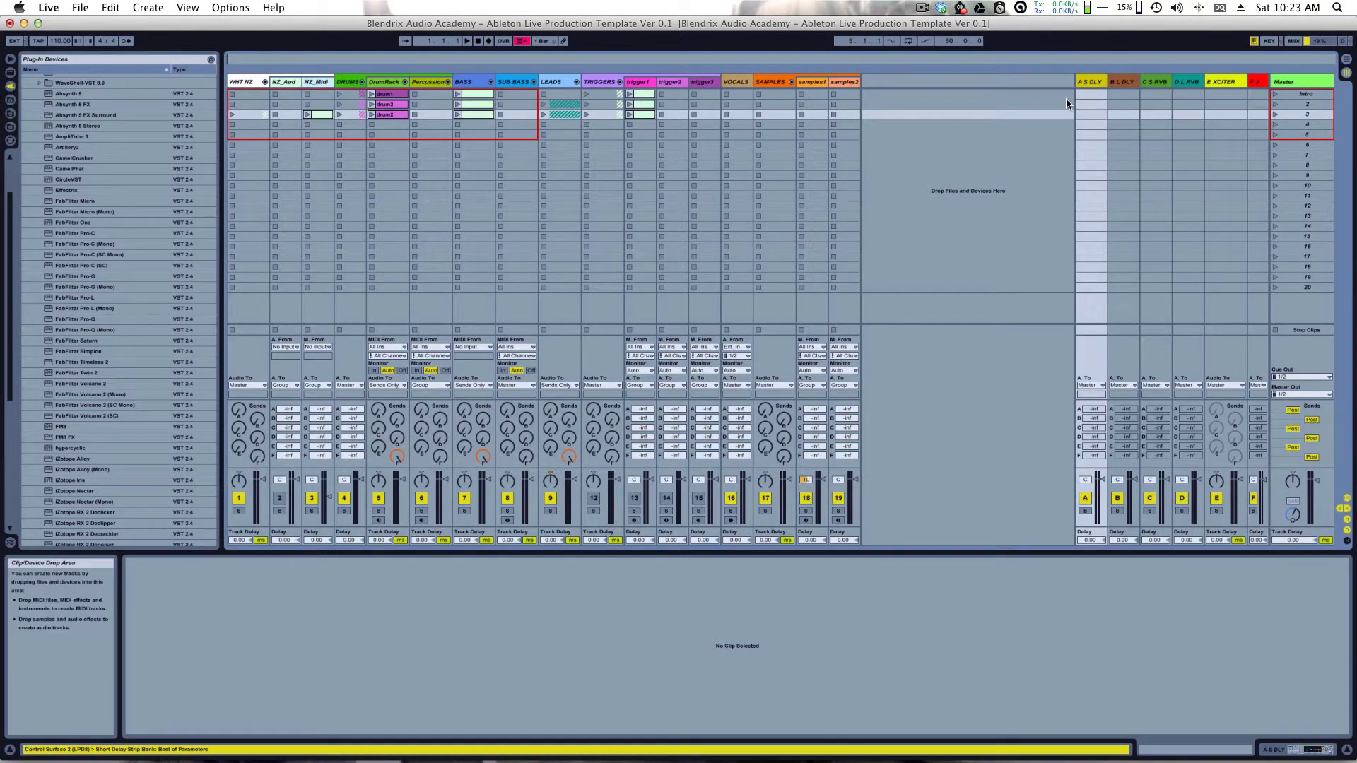
pyautogui.doubleClick(1098, 80)
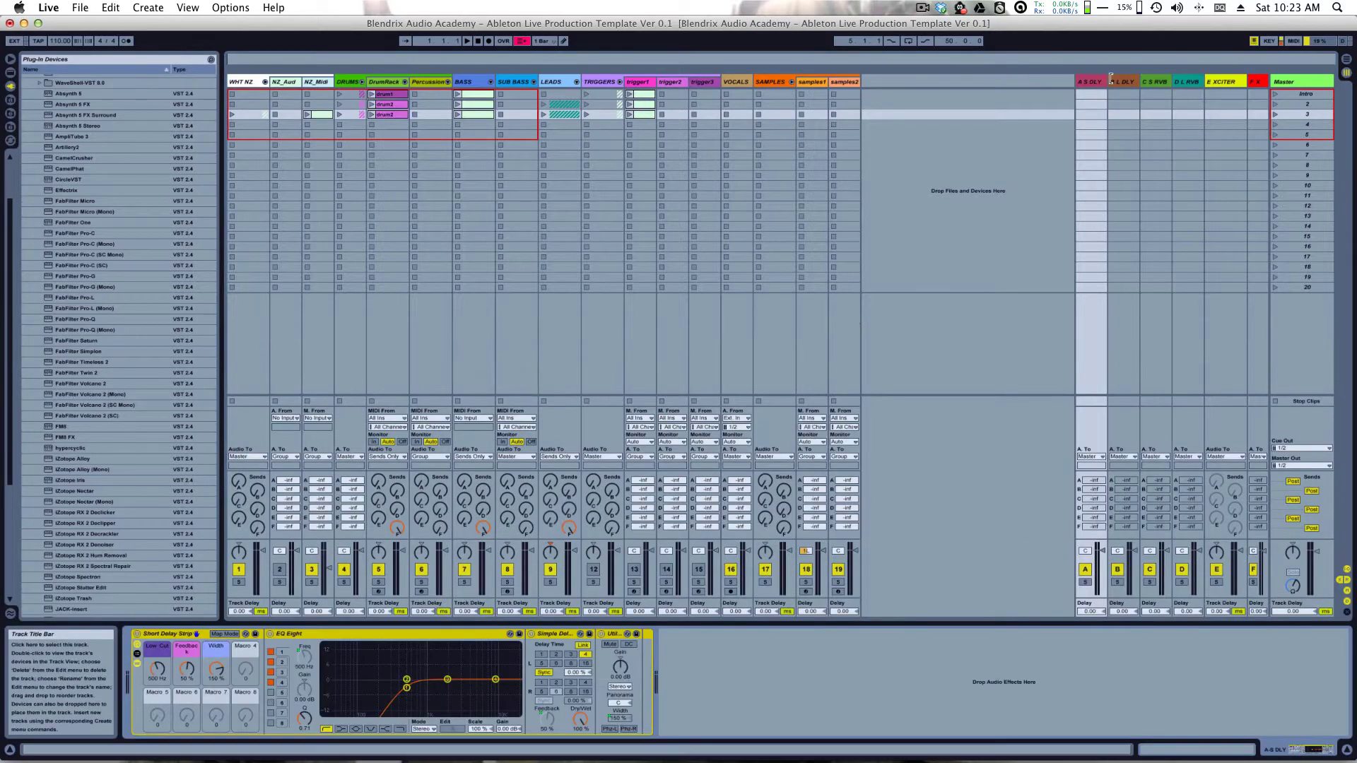
pyautogui.click(1253, 82)
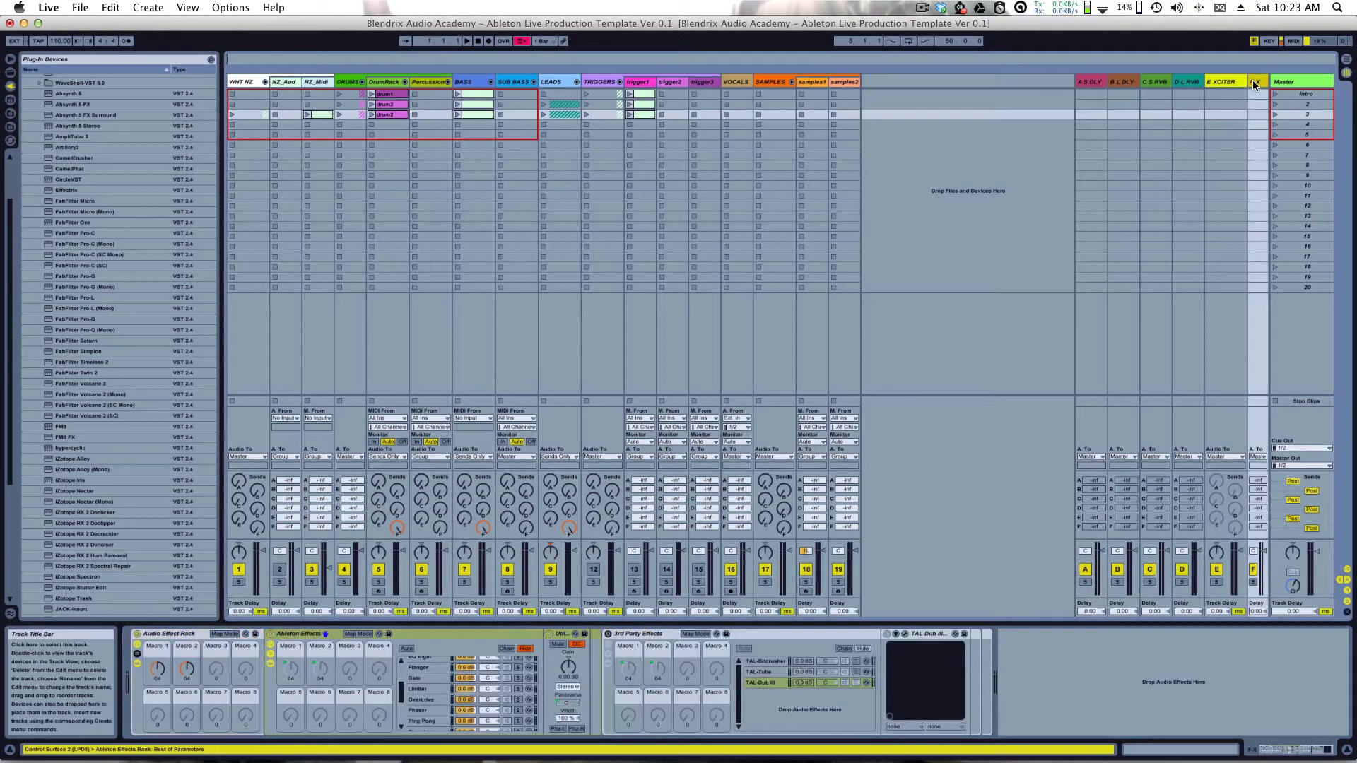
pyautogui.scroll(5, 427, 707)
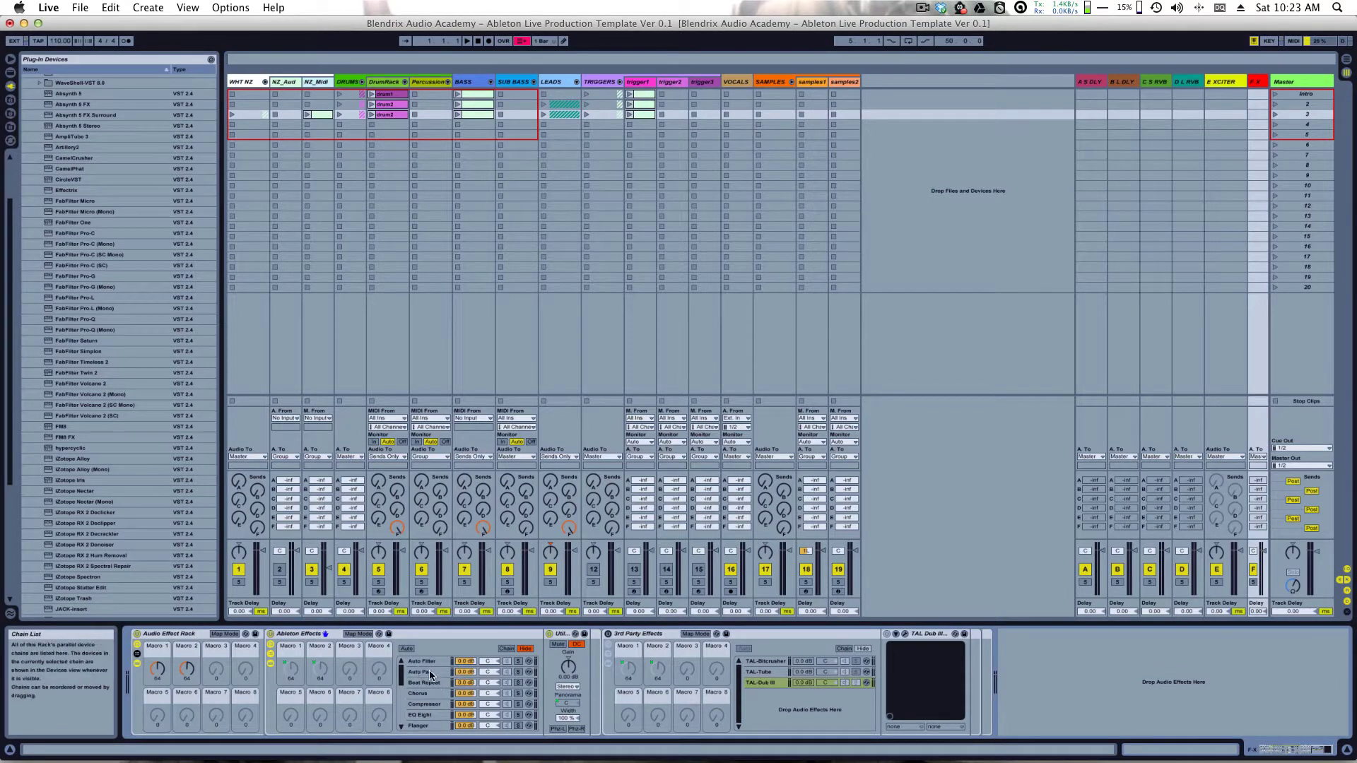
pyautogui.moveTo(160, 672)
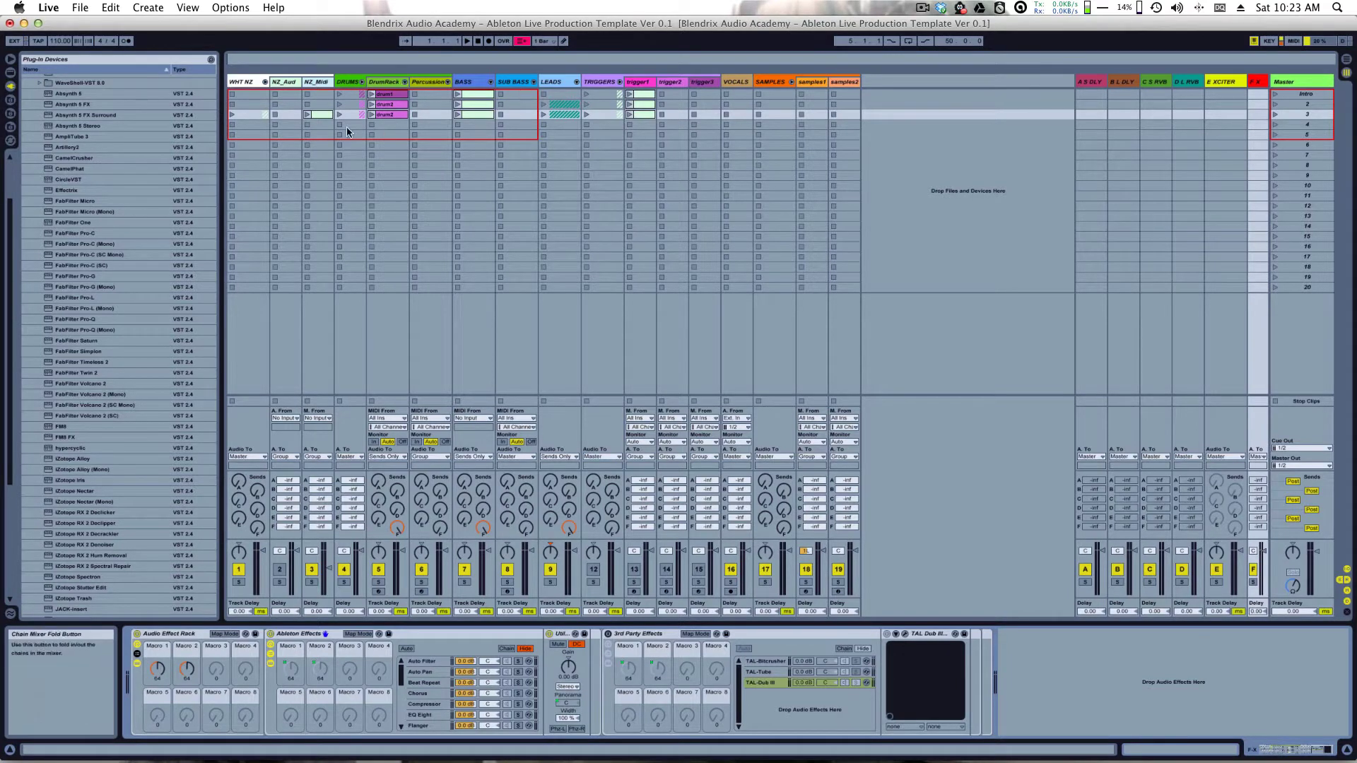
# Step: Select the DrumRack track to show its sends, and examine the Short Delay Strip on return track A S DLY
pyautogui.click(379, 379)
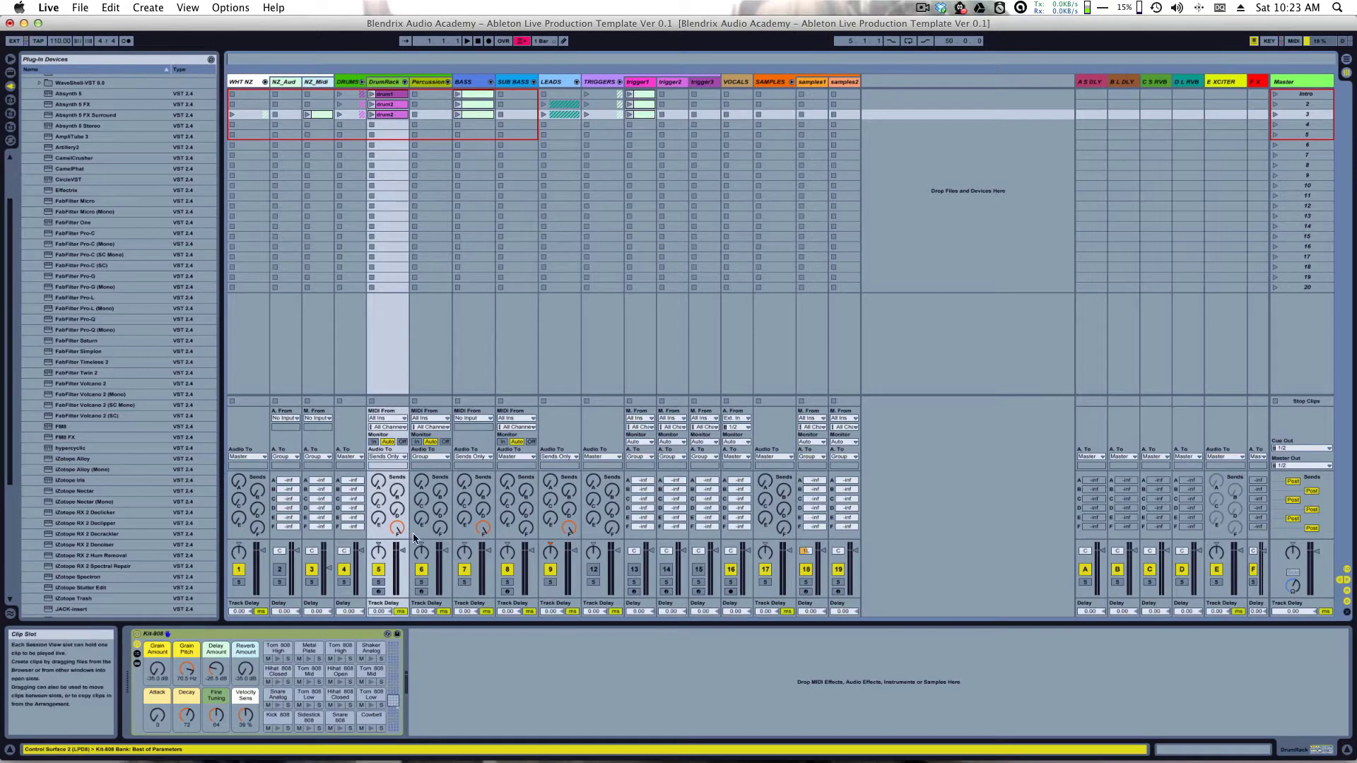
pyautogui.moveTo(376, 483)
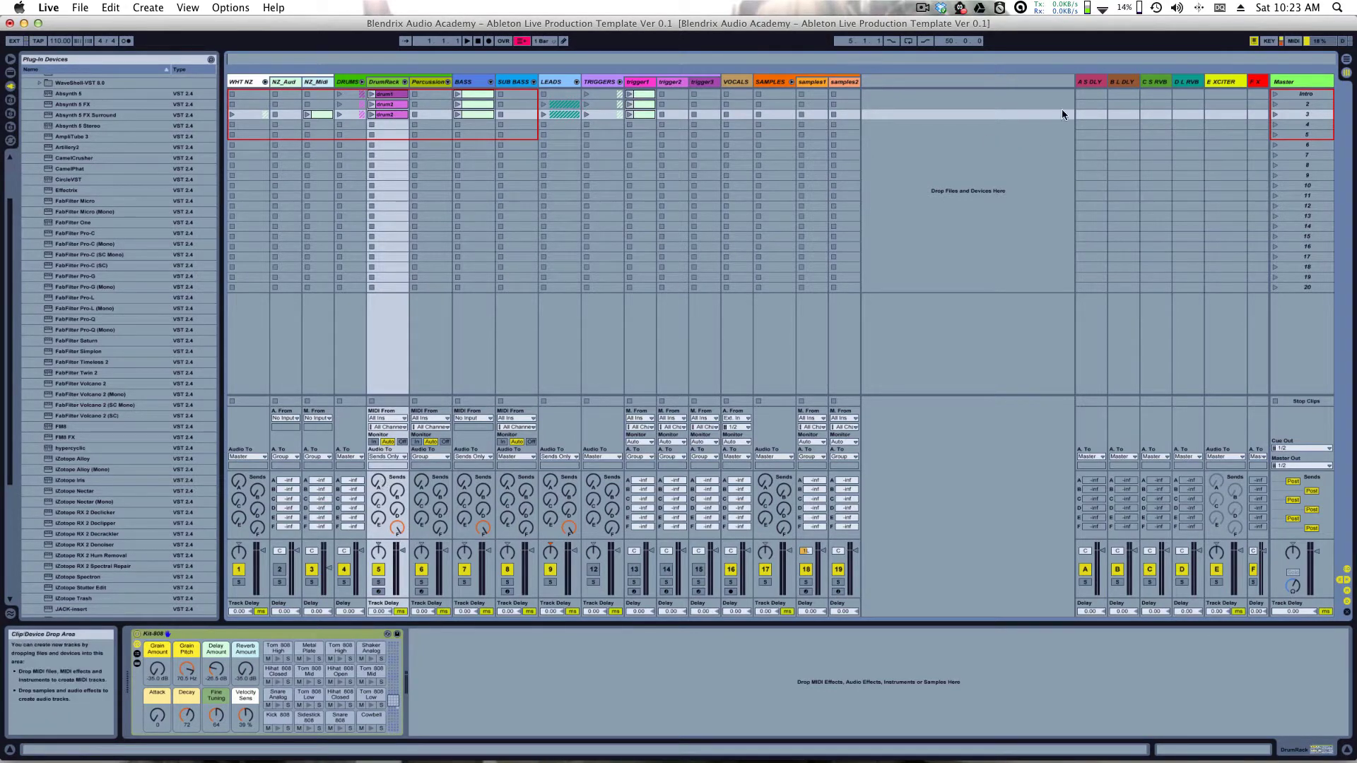
pyautogui.click(1088, 83)
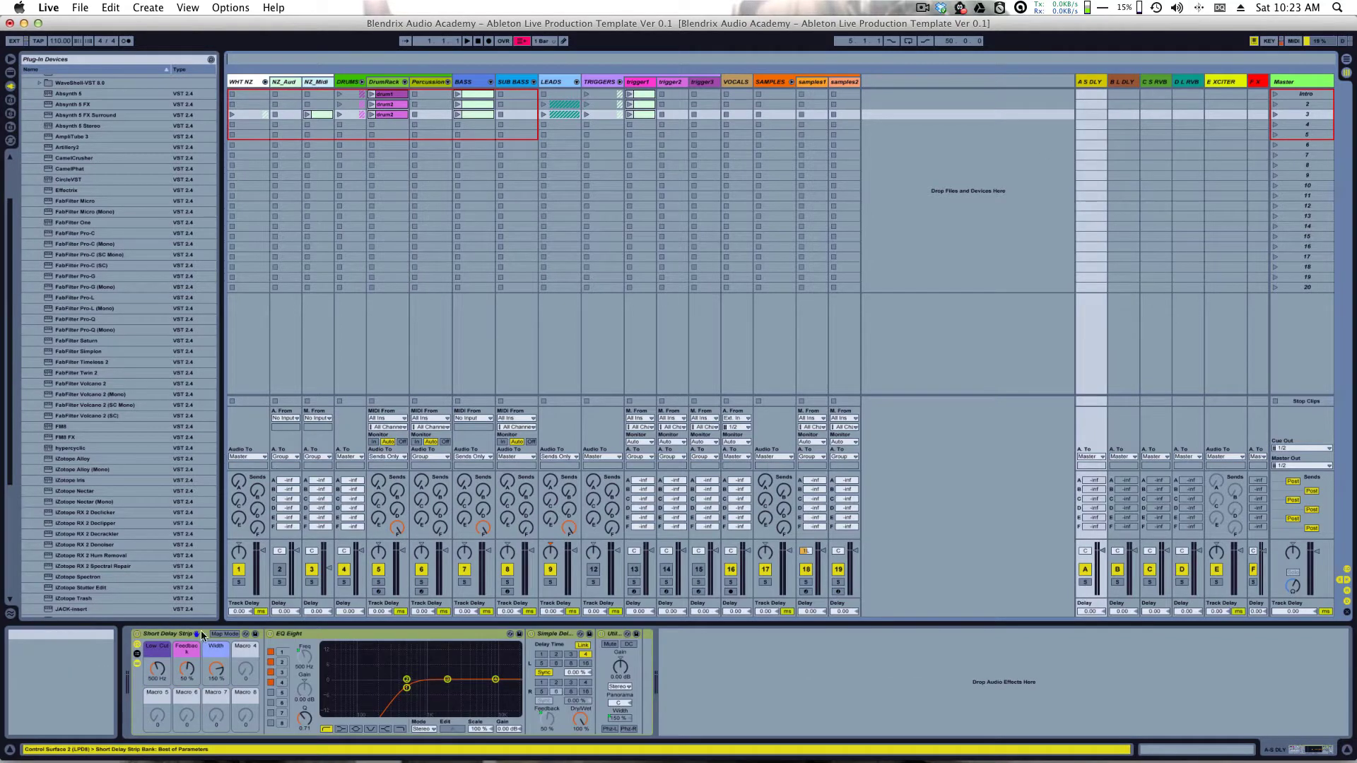
pyautogui.click(170, 636)
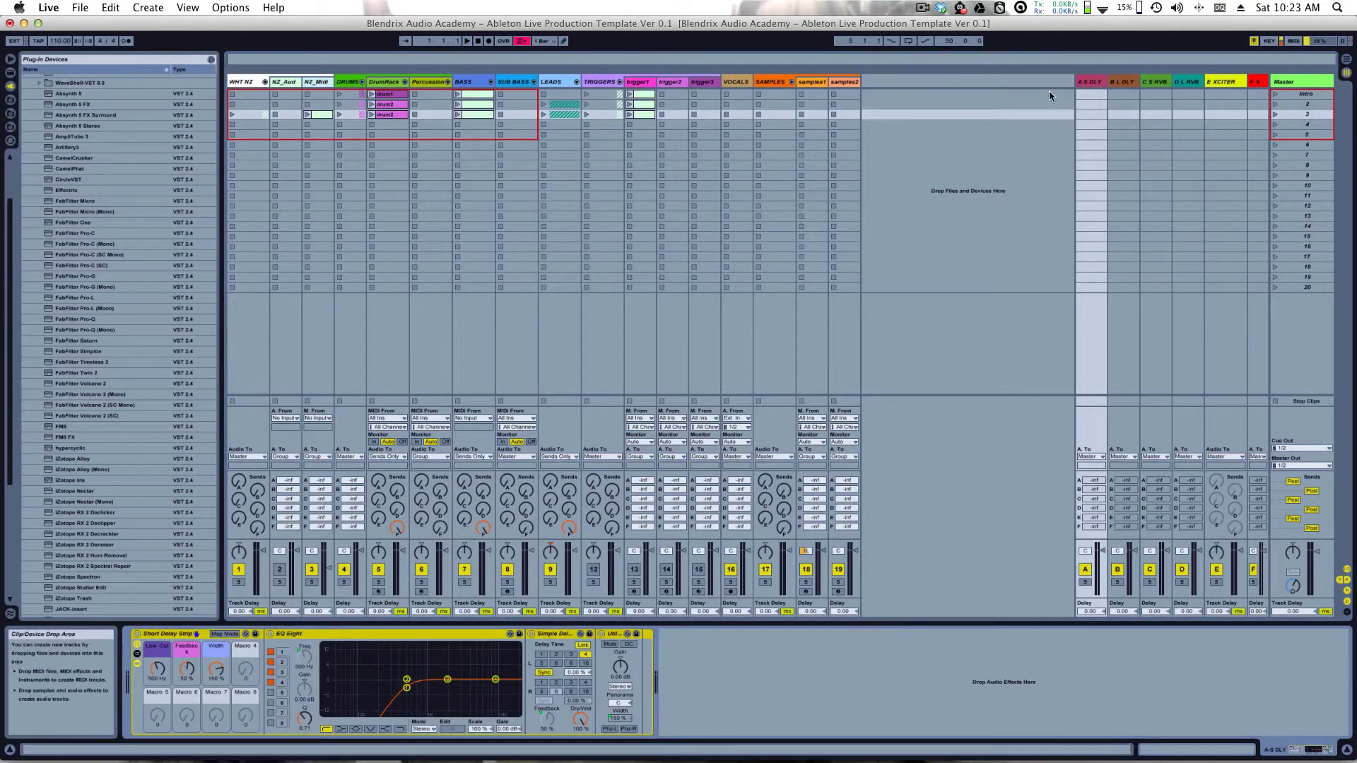
pyautogui.click(1119, 82)
pyautogui.click(1088, 84)
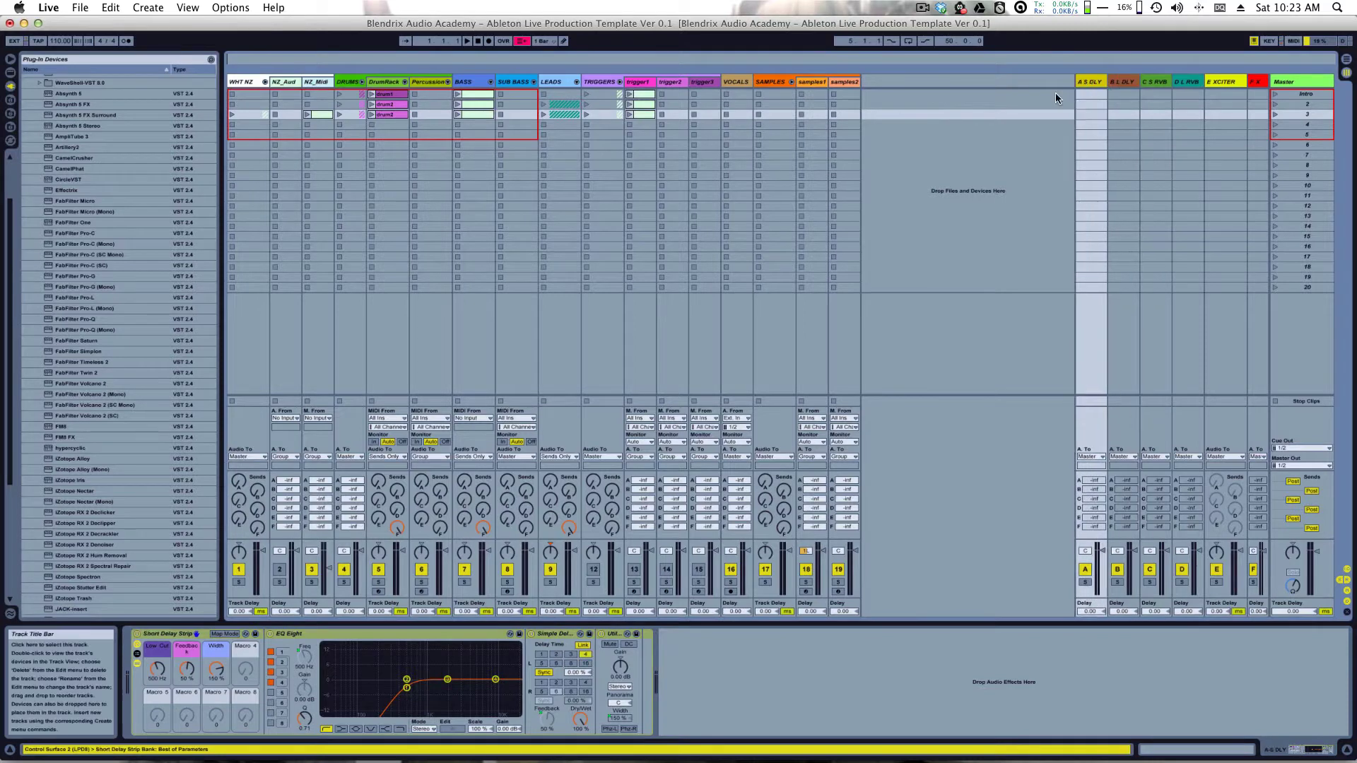
# Step: Play DrumRack's Intro scene clip, and briefly raise the track's sends to A S DLY and B L DLY before returning them to minimum
pyautogui.click(382, 82)
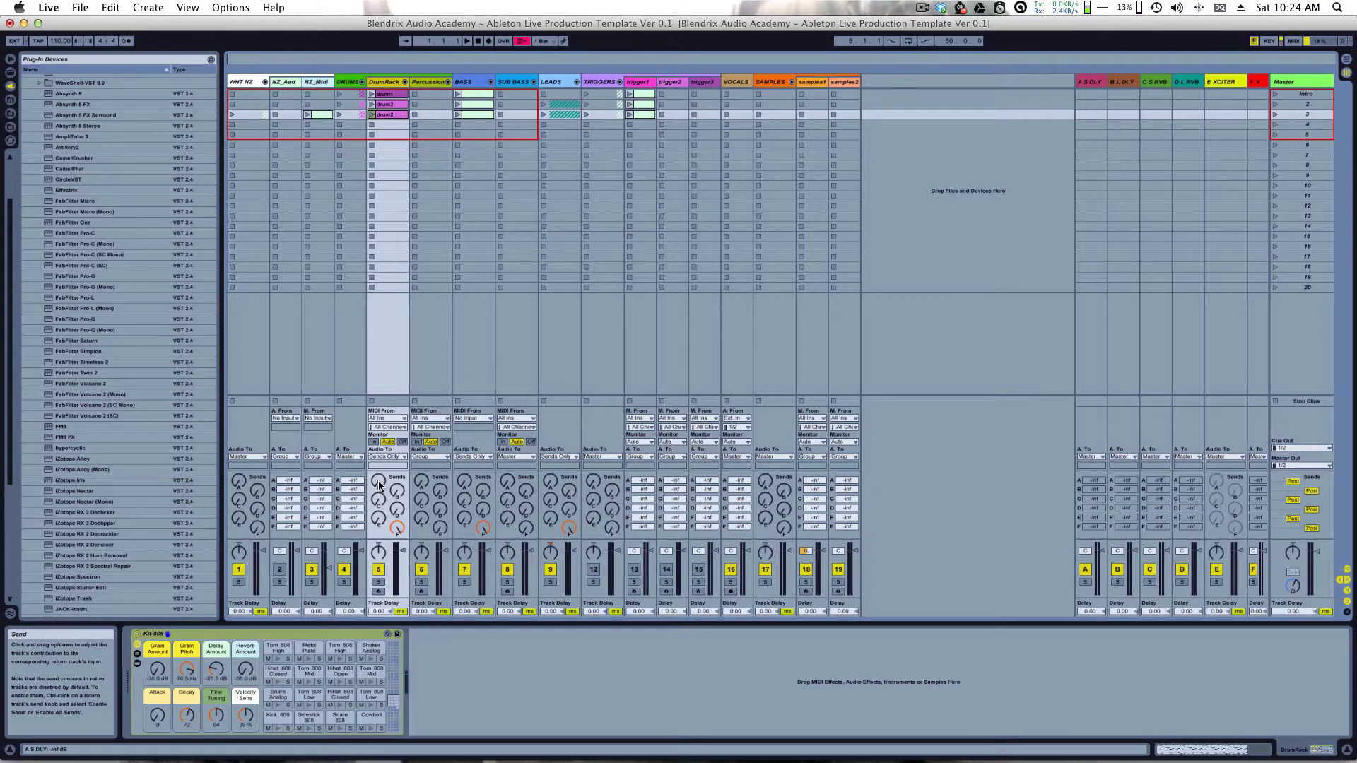
pyautogui.click(371, 94)
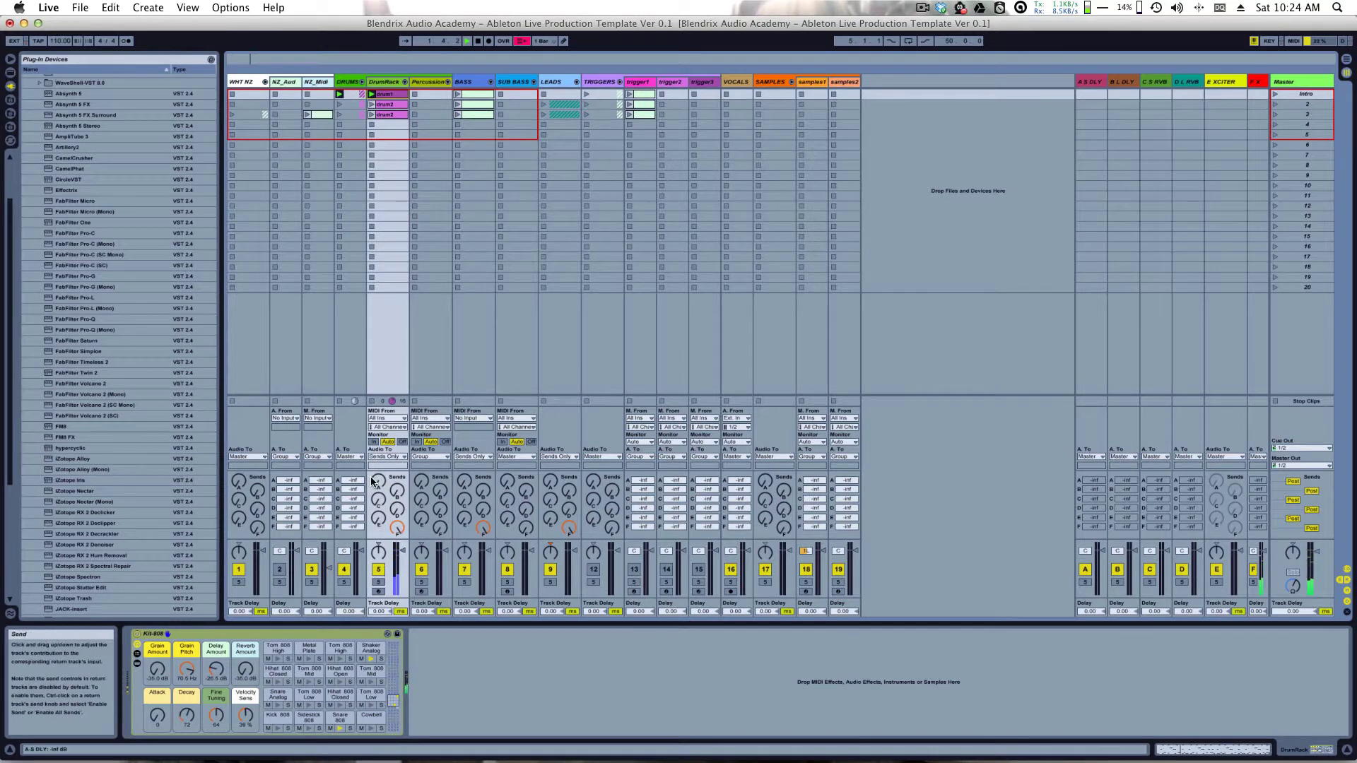
pyautogui.moveTo(378, 481); pyautogui.dragTo(376, 422)
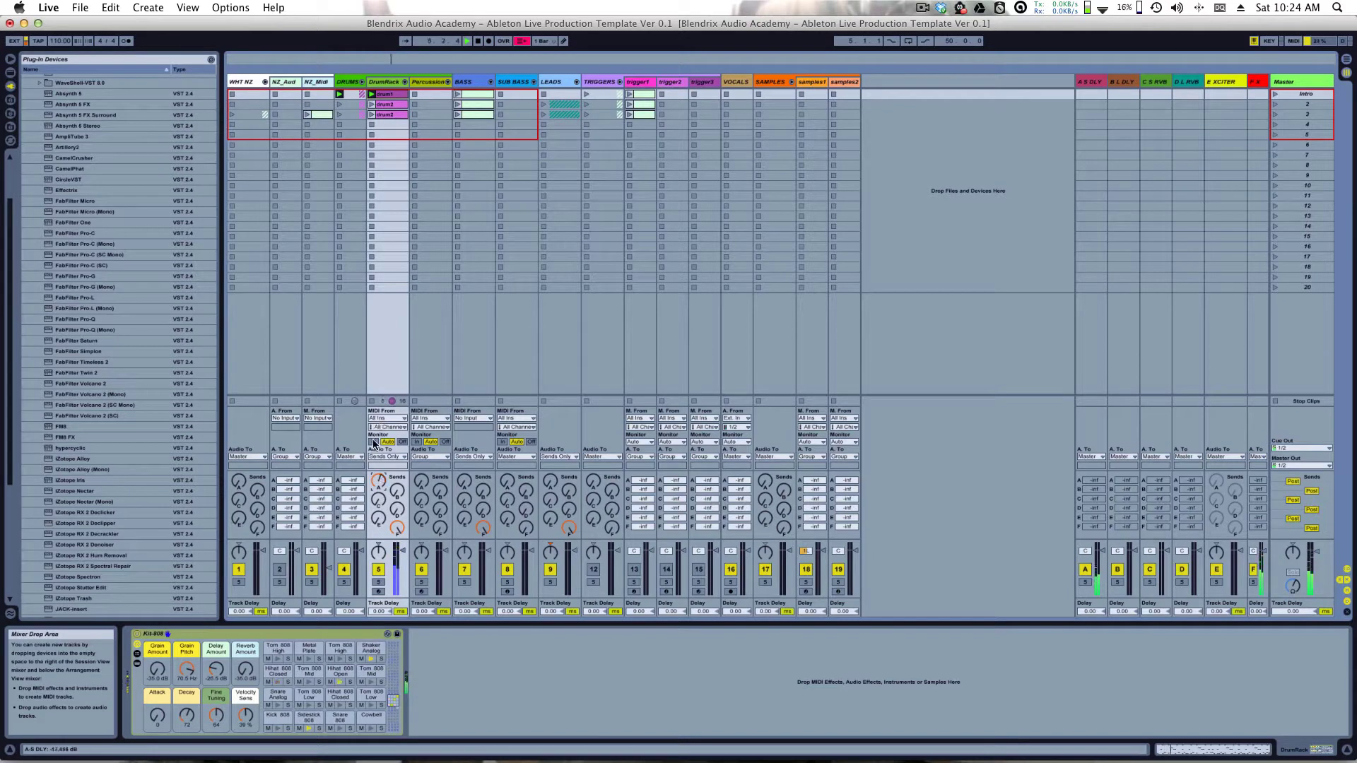
pyautogui.moveTo(397, 491); pyautogui.dragTo(398, 434)
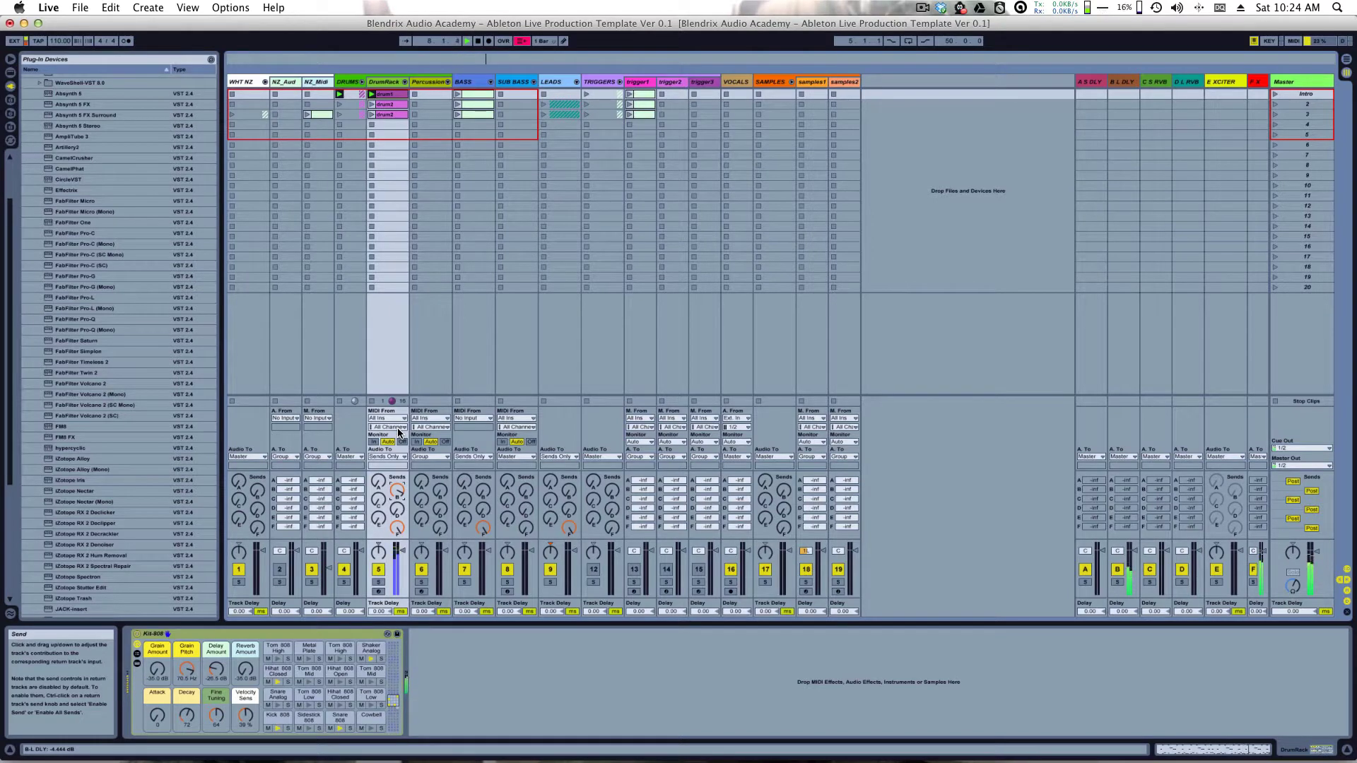
pyautogui.moveTo(400, 496); pyautogui.dragTo(405, 512)
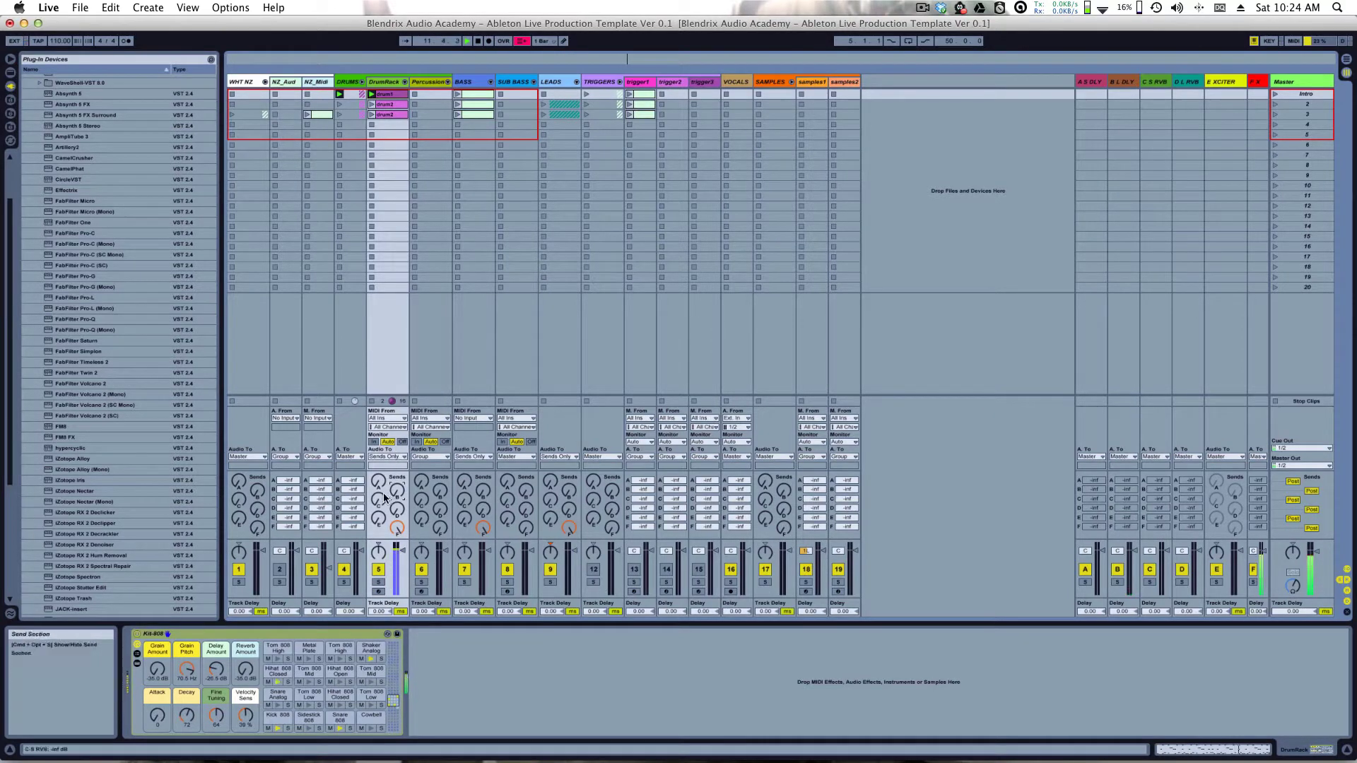
# Step: Compare the Short Delay Strip on A S DLY with the Long Delay Strip on B L DLY, and show the C S RVB devices
pyautogui.click(1089, 81)
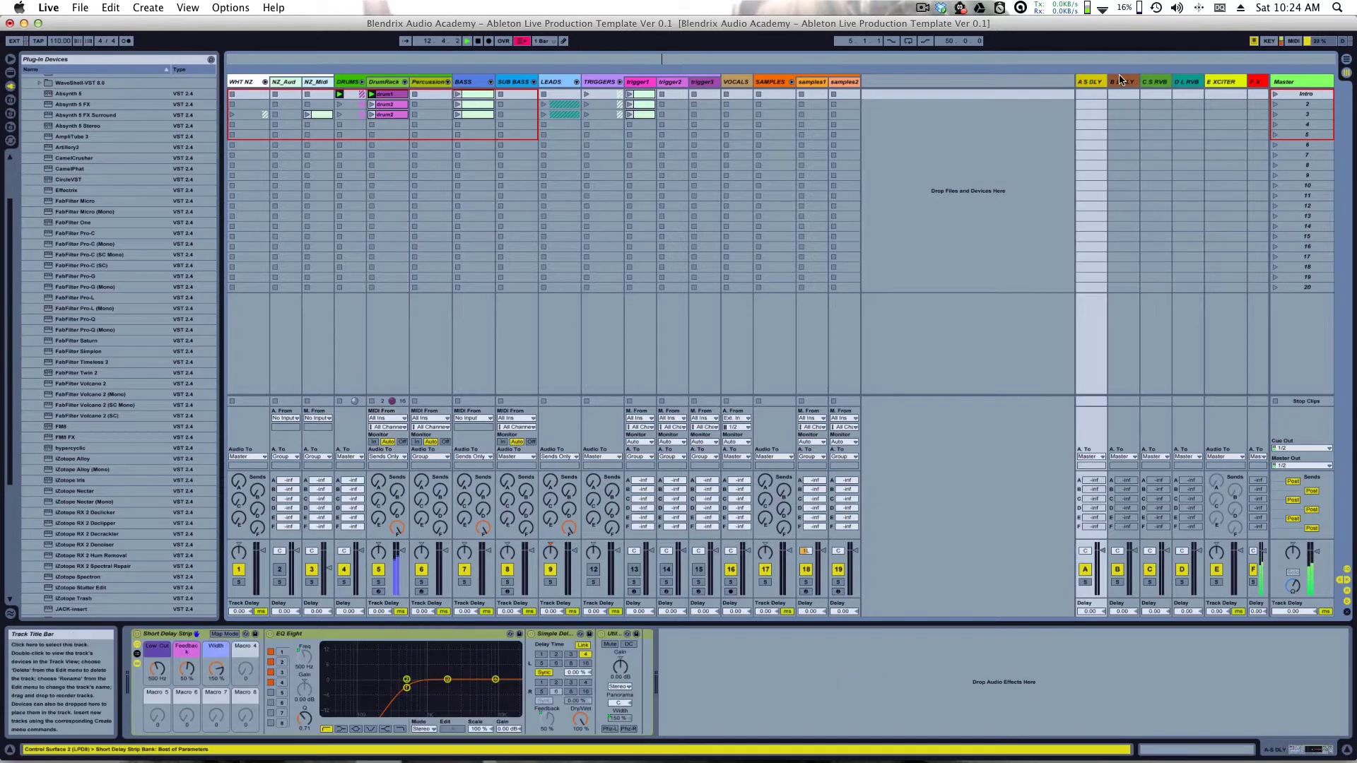
pyautogui.click(1121, 80)
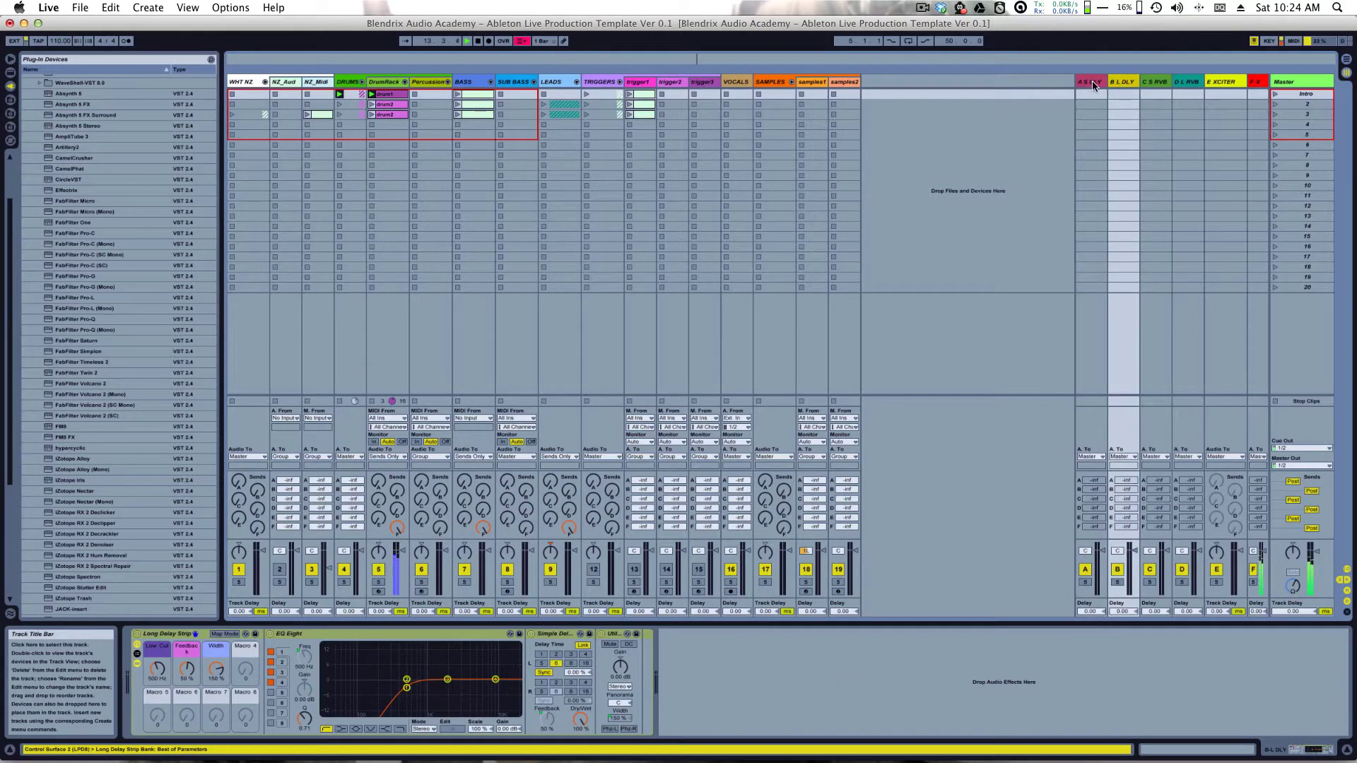
pyautogui.click(1090, 82)
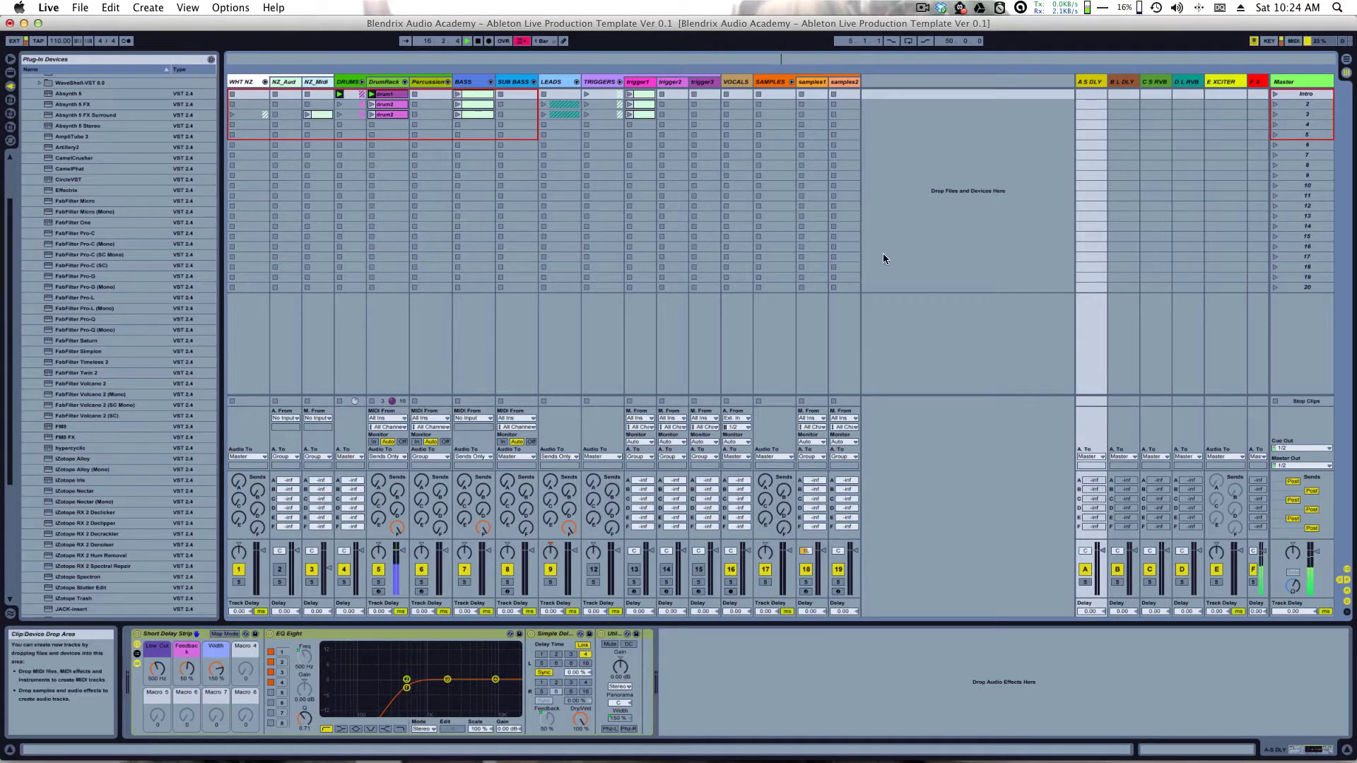
pyautogui.click(1137, 81)
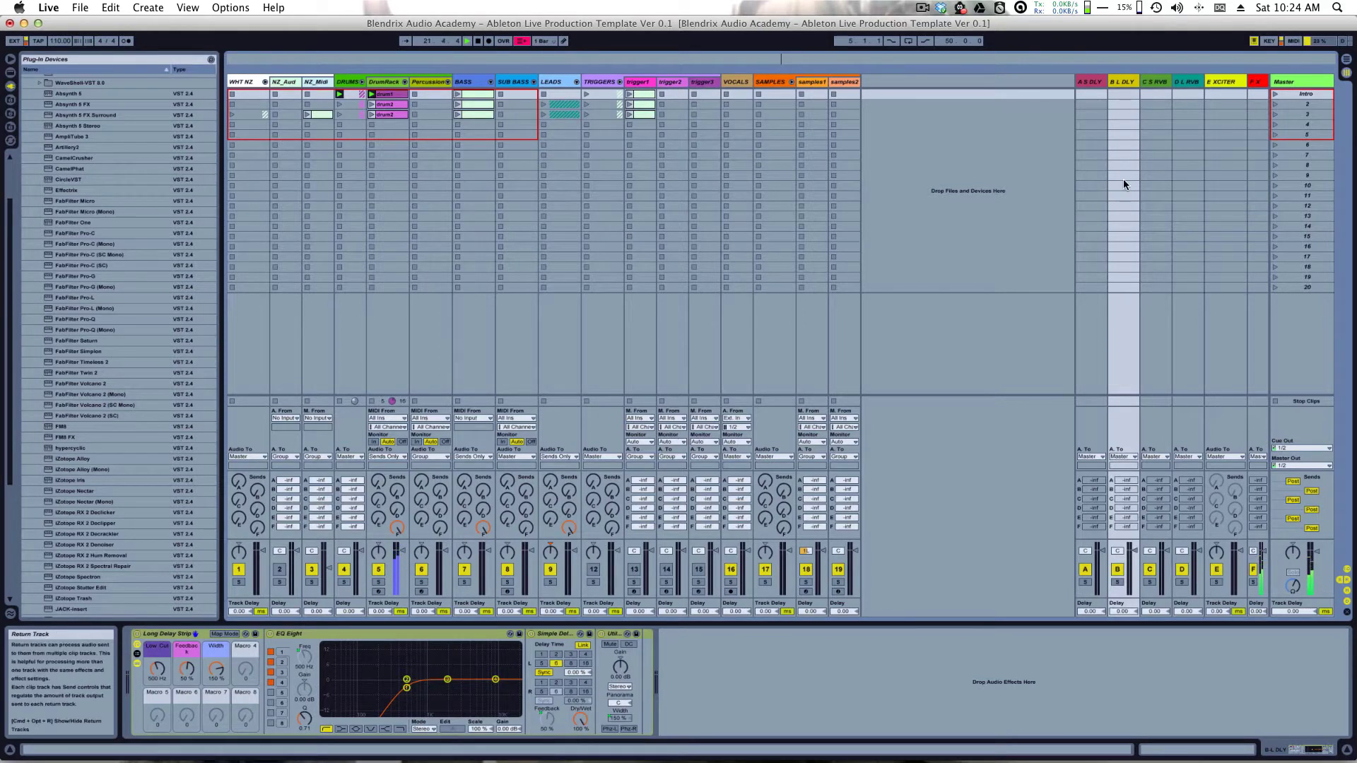
pyautogui.click(1154, 82)
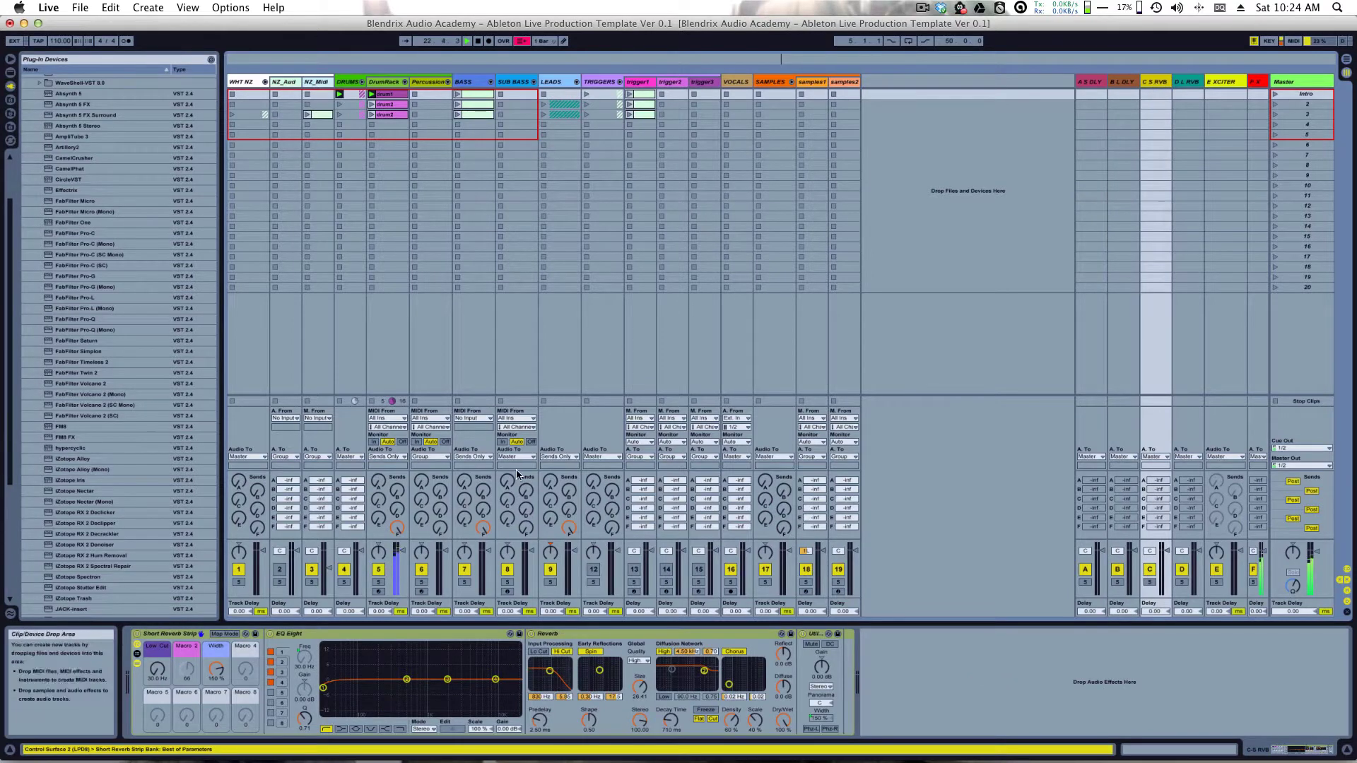
# Step: Demonstrate the short and long reverbs by raising DrumRack's sends to C S RVB and D L RVB, then return both to minimum
pyautogui.moveTo(379, 501); pyautogui.dragTo(381, 443)
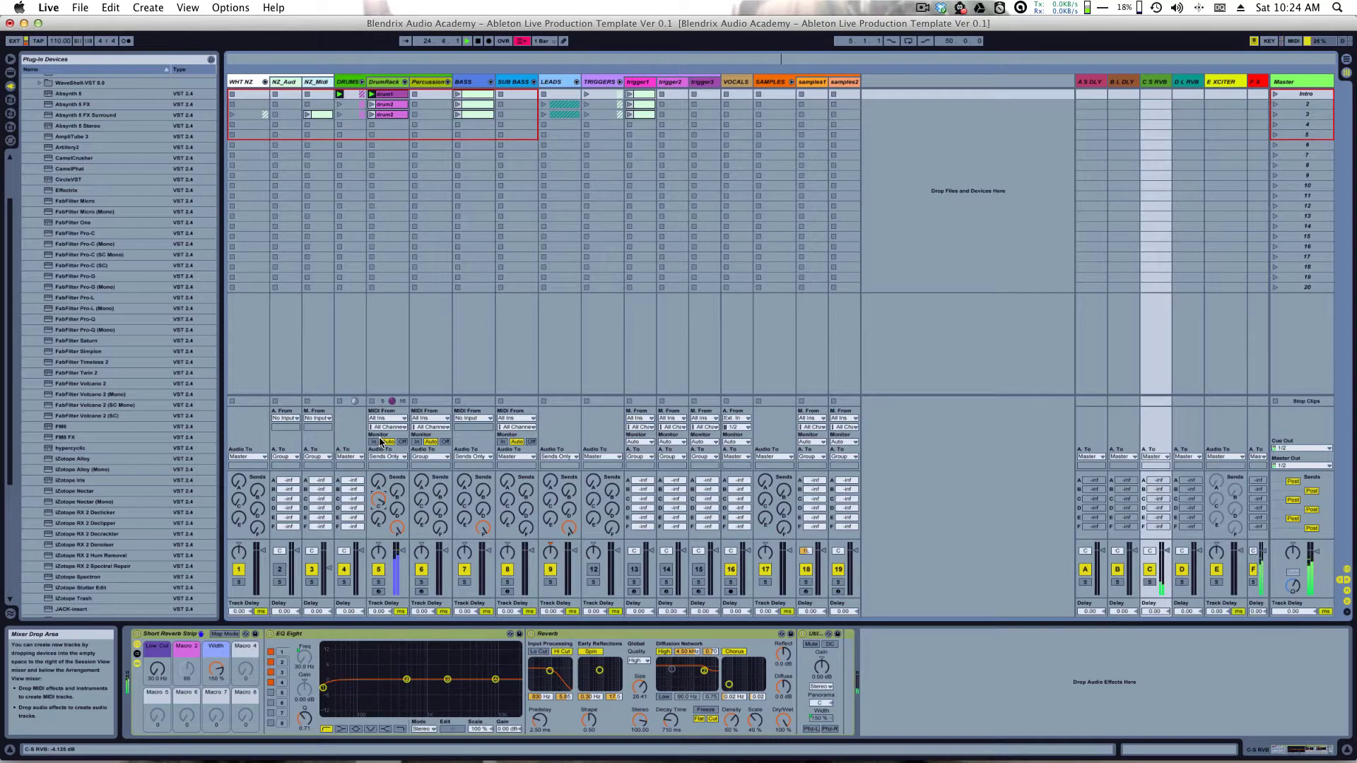
pyautogui.moveTo(379, 442); pyautogui.dragTo(396, 511)
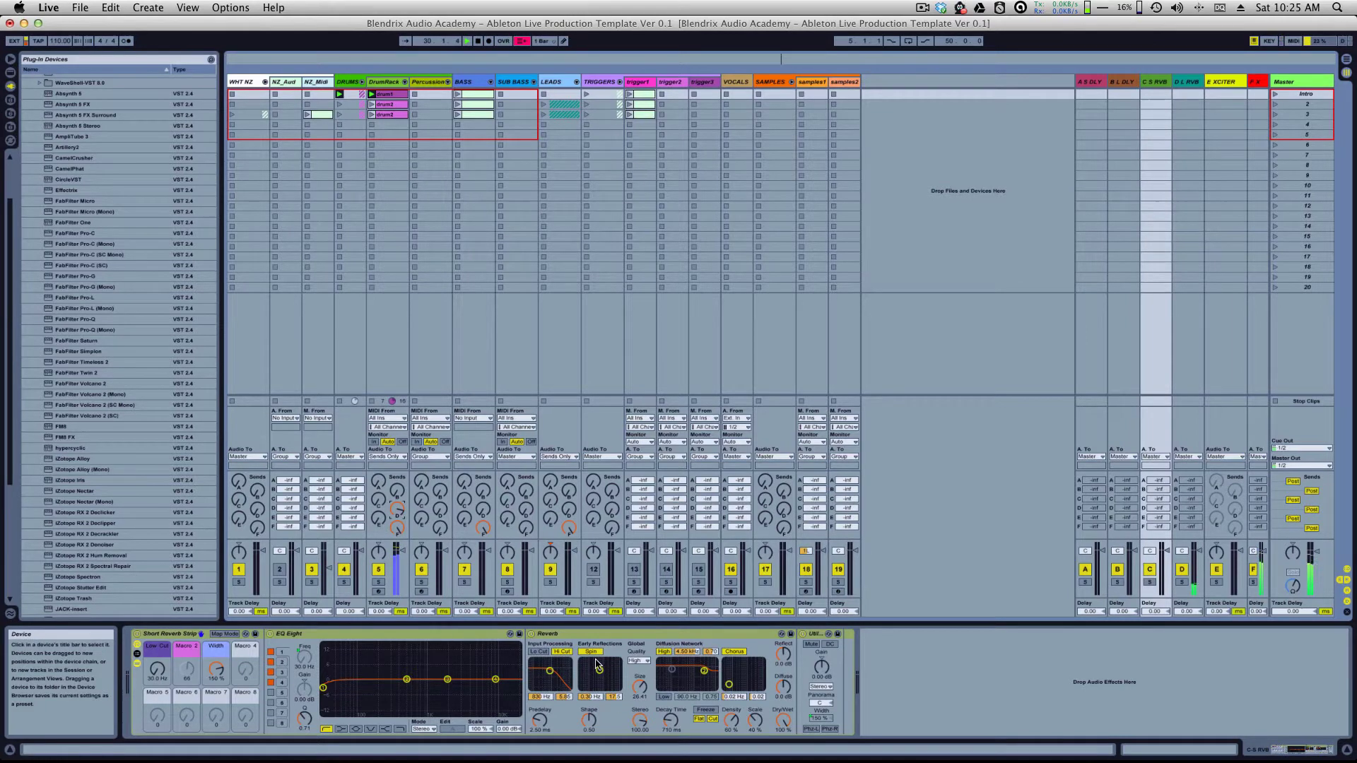
pyautogui.moveTo(401, 515); pyautogui.dragTo(375, 469)
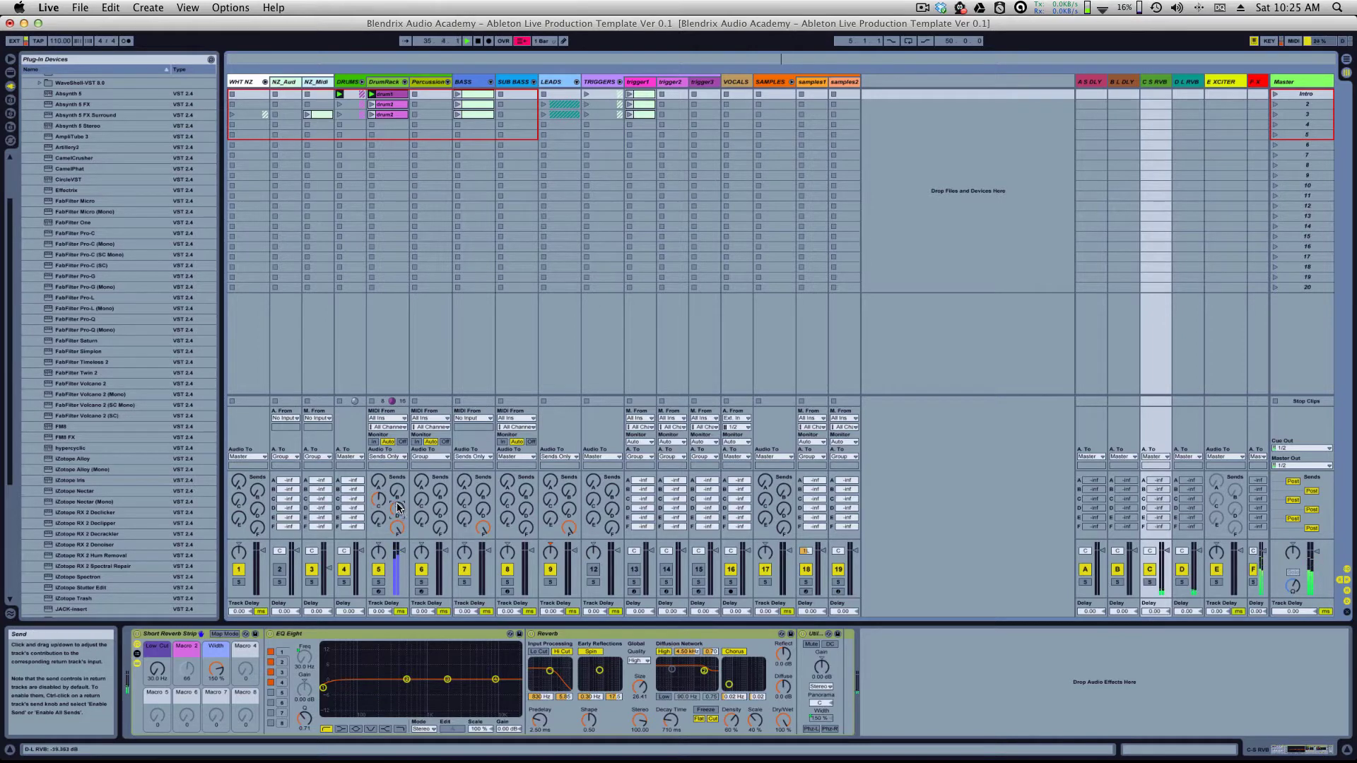
pyautogui.moveTo(398, 508); pyautogui.dragTo(398, 487)
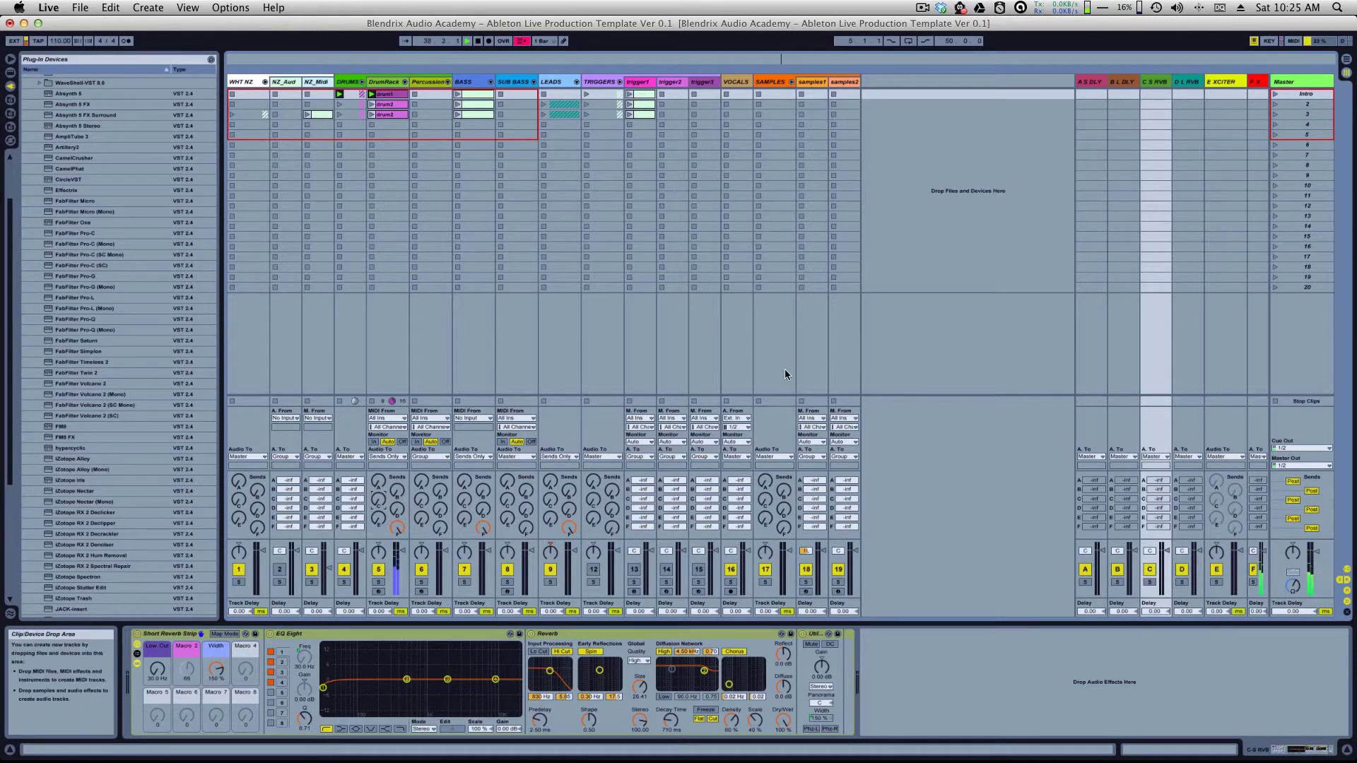
# Step: Show the E XCITER return's devices, try different levels of DrumRack's send to it, and return the send to minimum
pyautogui.click(1209, 82)
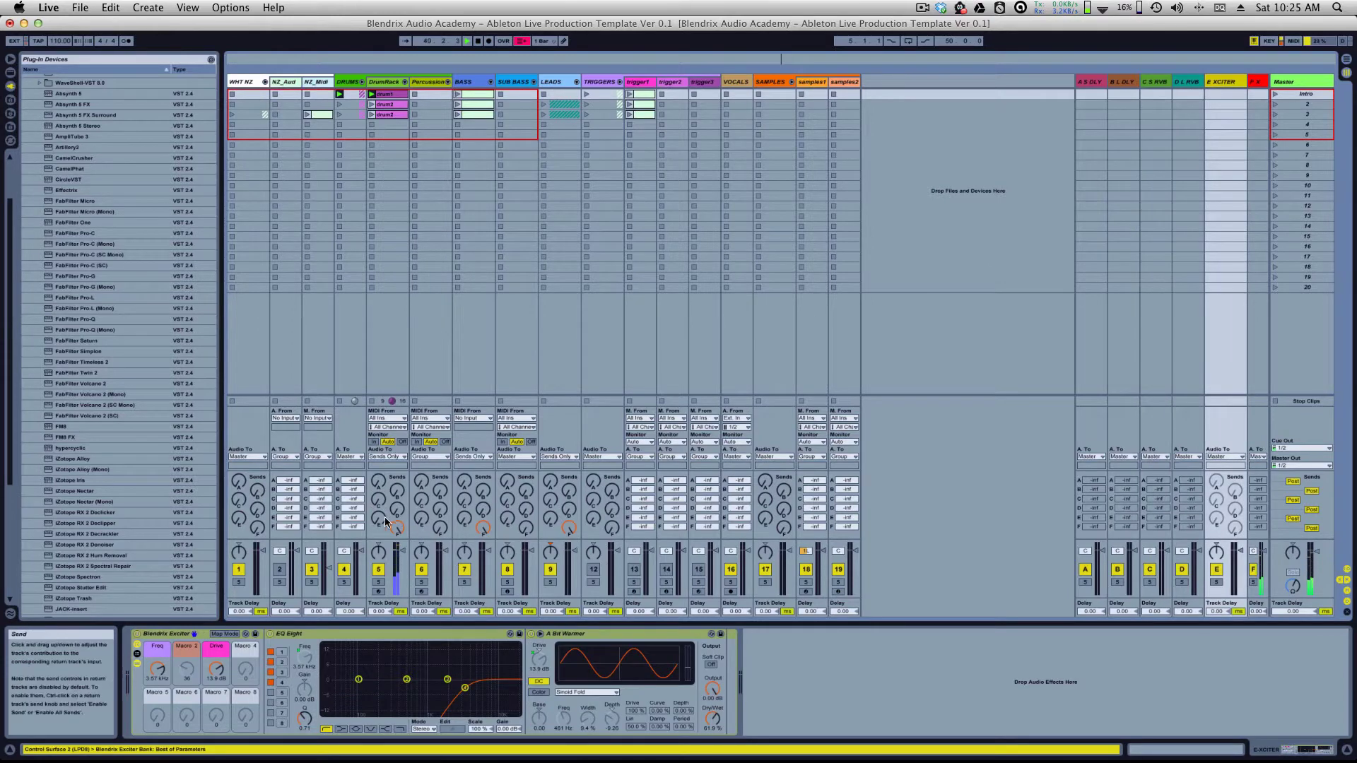
pyautogui.click(605, 636)
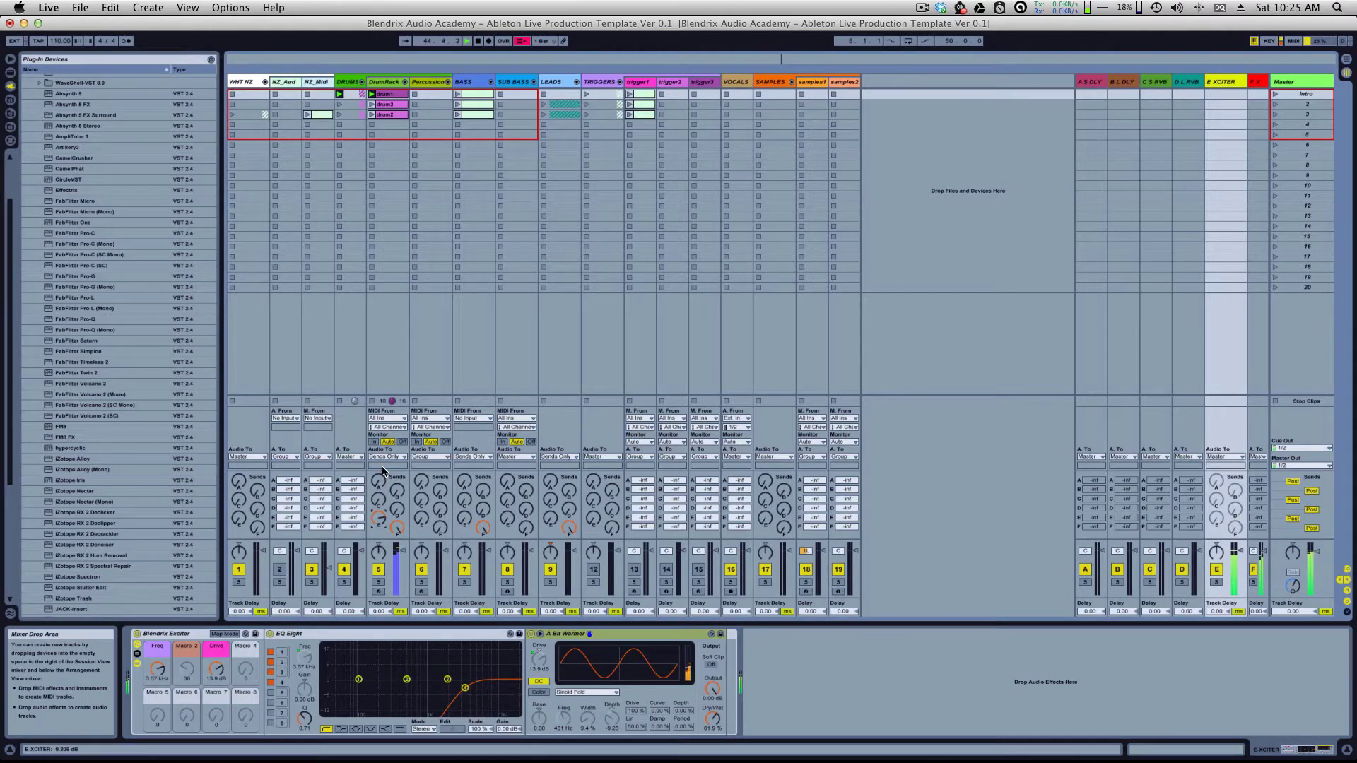
pyautogui.moveTo(375, 514); pyautogui.dragTo(378, 526)
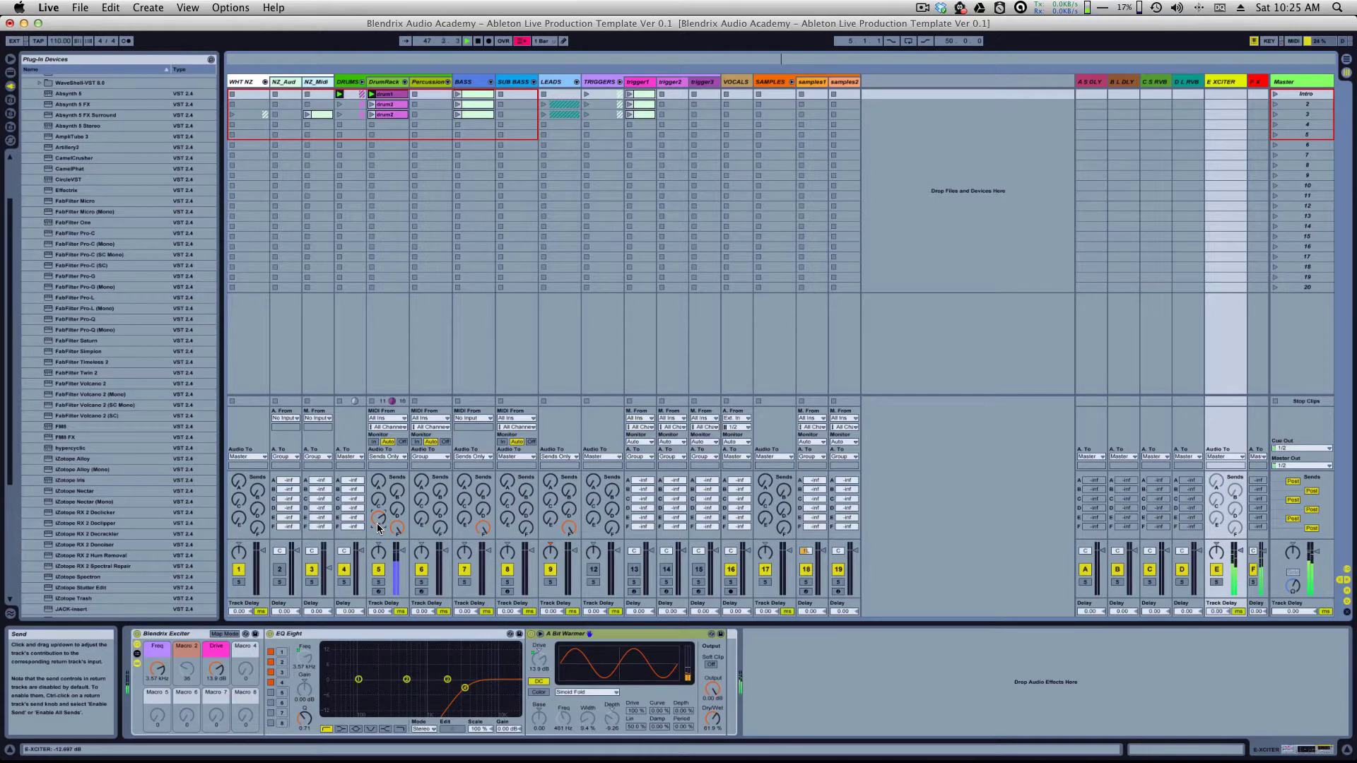
pyautogui.moveTo(376, 523); pyautogui.dragTo(379, 518)
pyautogui.moveTo(379, 521); pyautogui.dragTo(379, 525)
pyautogui.moveTo(375, 518); pyautogui.dragTo(379, 522)
pyautogui.moveTo(379, 521); pyautogui.dragTo(380, 523)
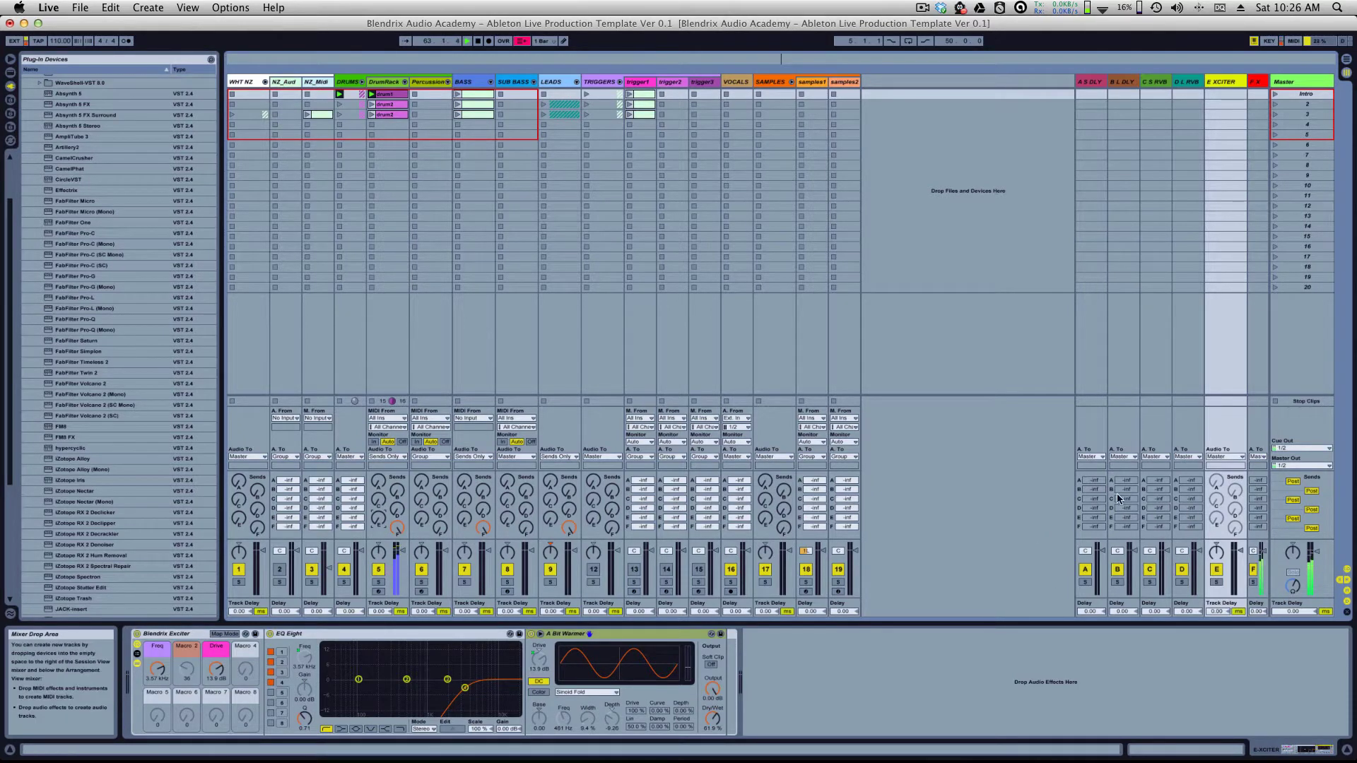
# Step: Review the devices on each return track in order, from A S DLY through the delays, reverbs and E XCITER to the F return
pyautogui.click(1101, 78)
pyautogui.click(1127, 84)
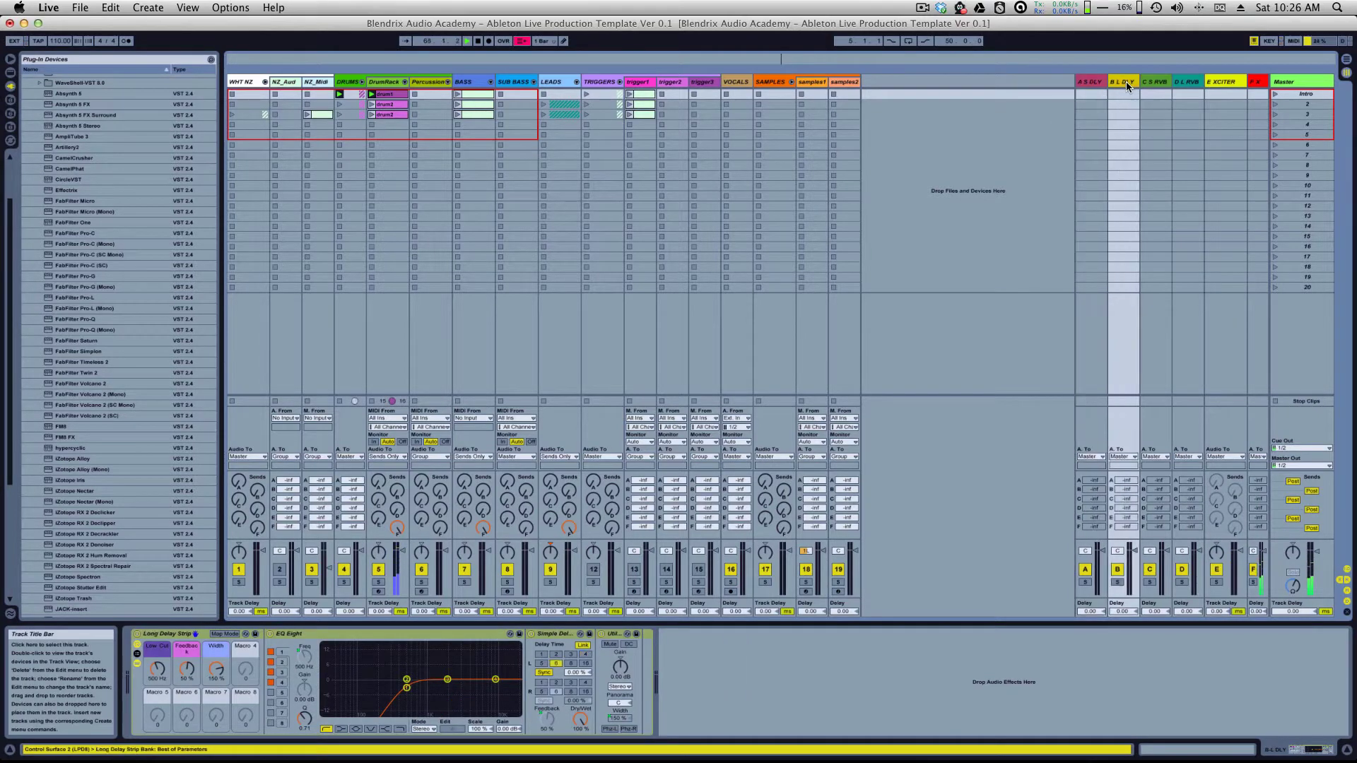
pyautogui.click(1156, 82)
pyautogui.click(1189, 82)
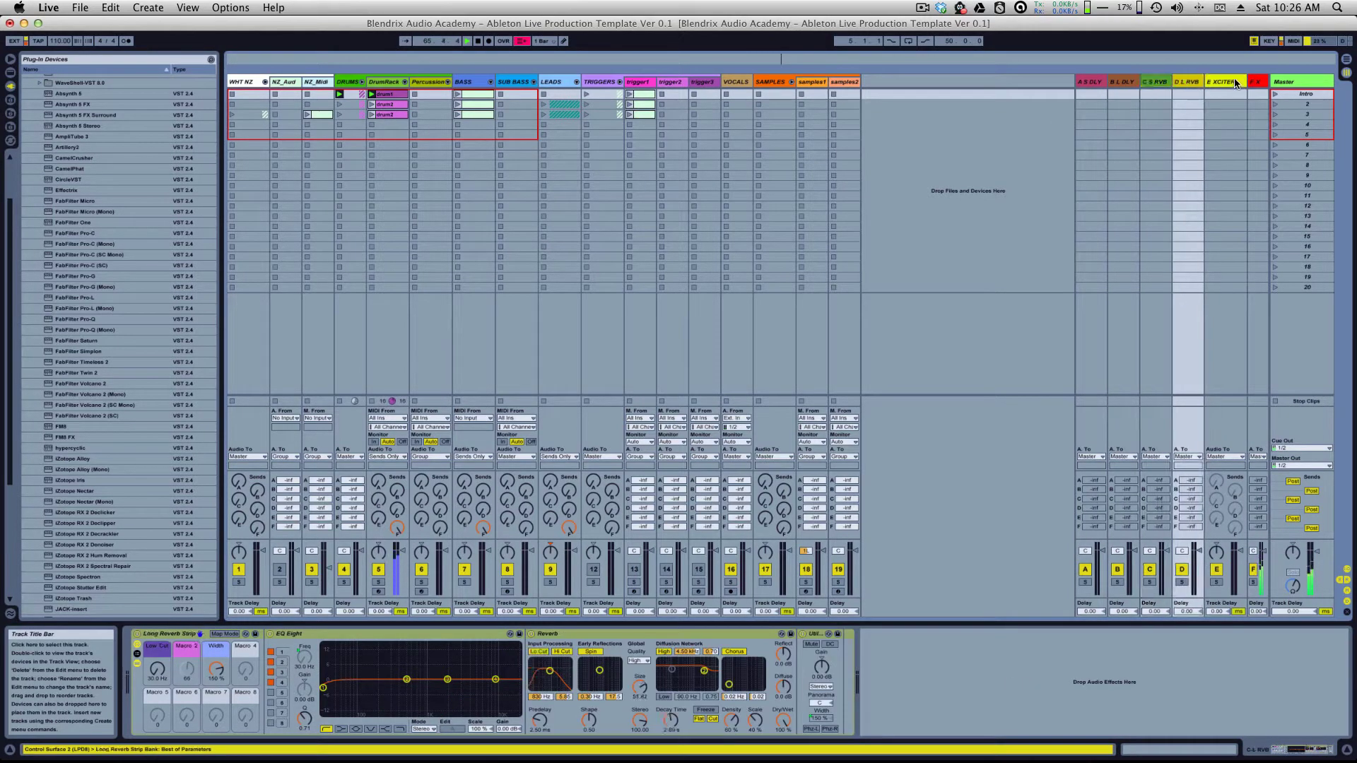
pyautogui.click(1235, 82)
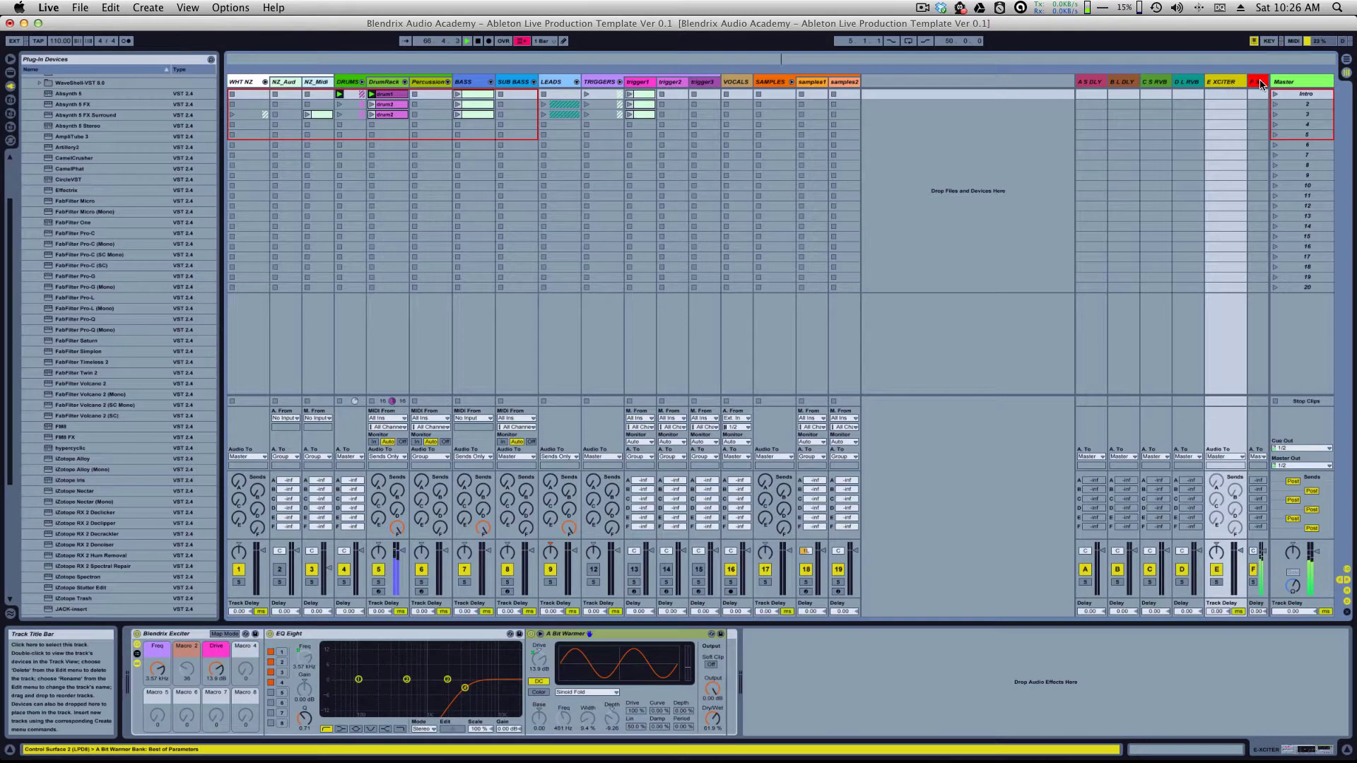
pyautogui.click(1256, 82)
# Step: Step back through the return tracks to A S DLY, compare it with B L DLY, and select the Short Delay Strip rack
pyautogui.click(1234, 82)
pyautogui.click(1187, 82)
pyautogui.click(1157, 83)
pyautogui.click(1092, 82)
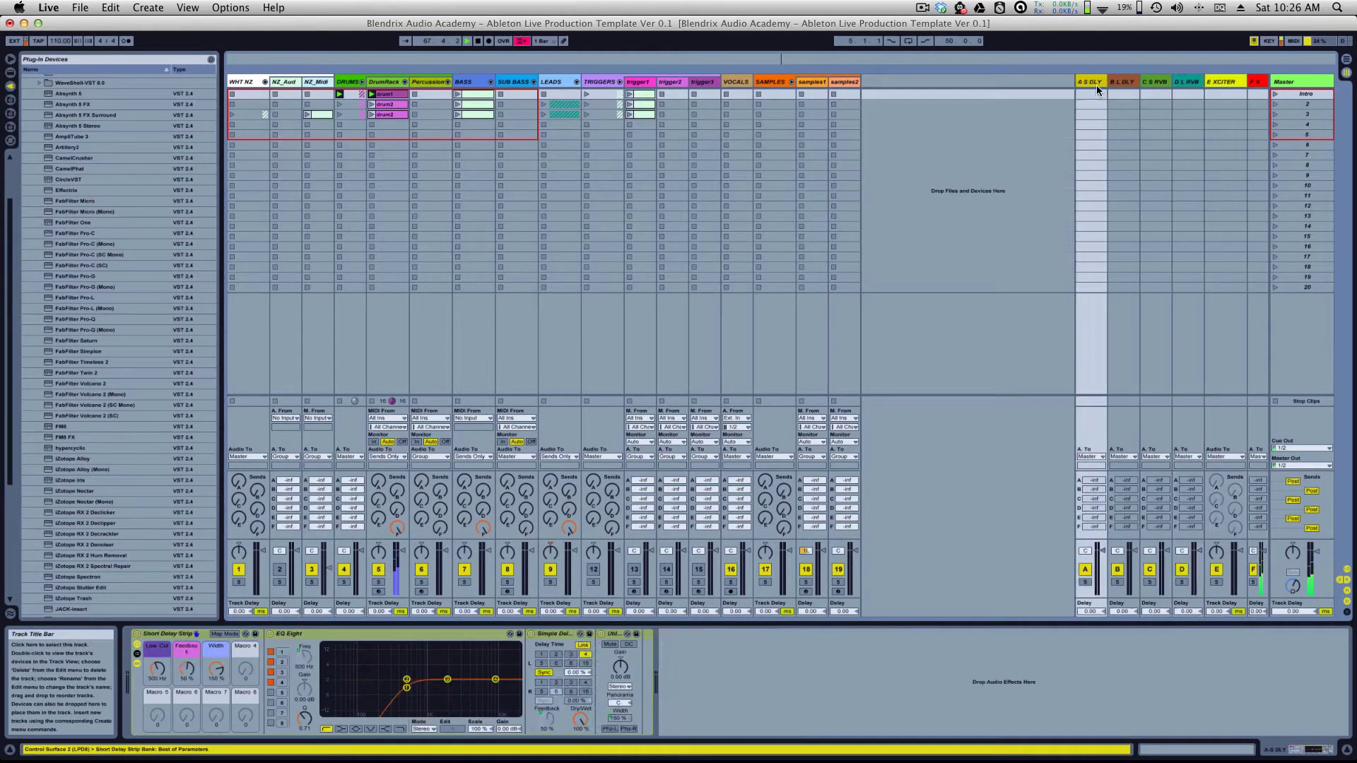
pyautogui.click(1124, 82)
pyautogui.click(1091, 82)
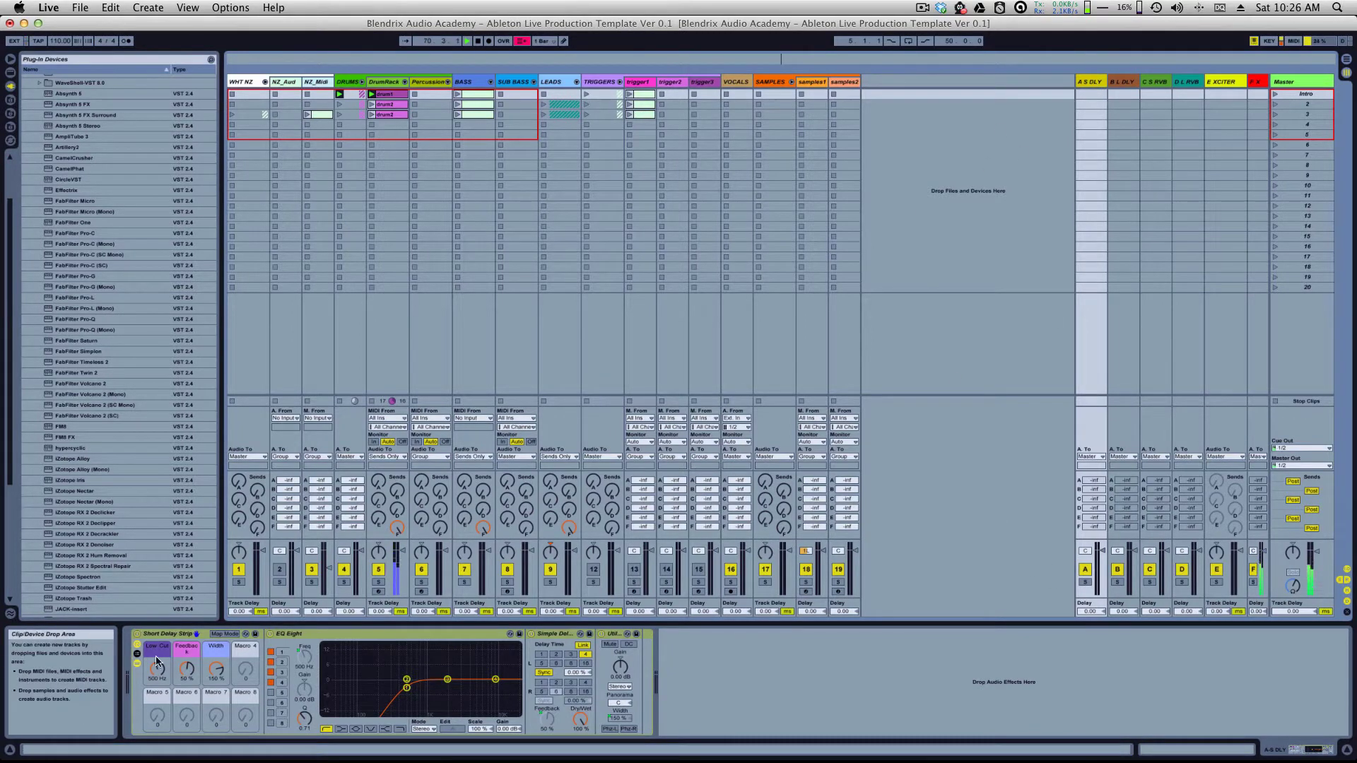
pyautogui.click(169, 636)
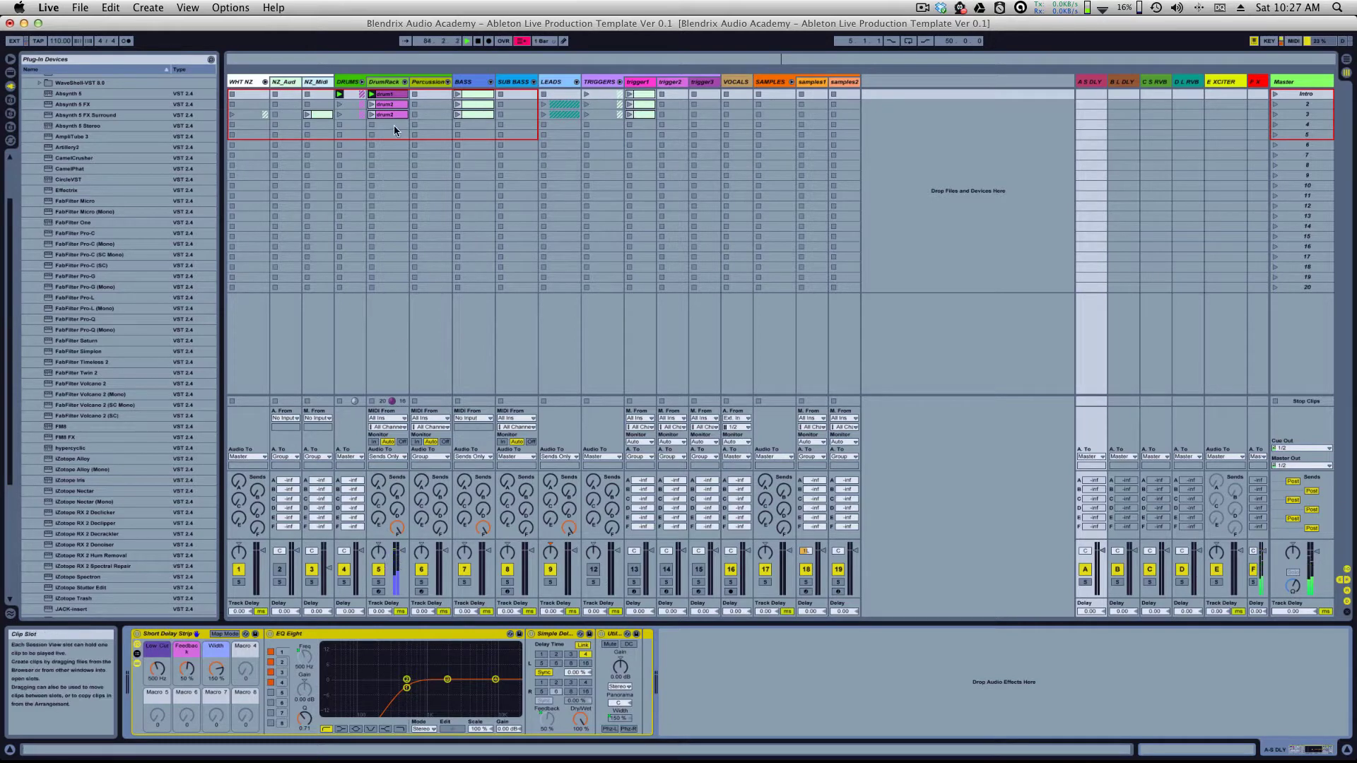
# Step: Show the device chains of A S DLY, B L DLY, C S RVB, D L RVB and E XCITER once more
pyautogui.click(1090, 82)
pyautogui.click(1122, 83)
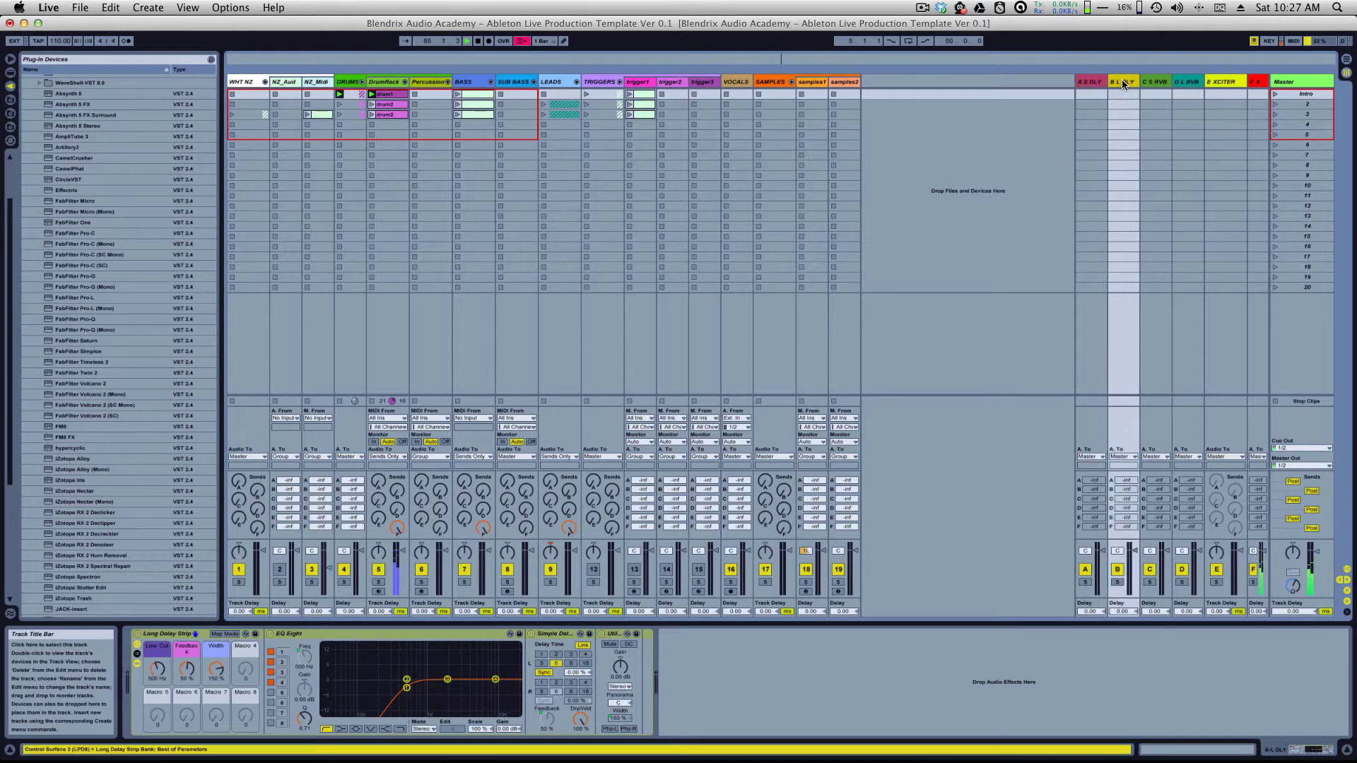
pyautogui.click(1161, 81)
pyautogui.click(1184, 81)
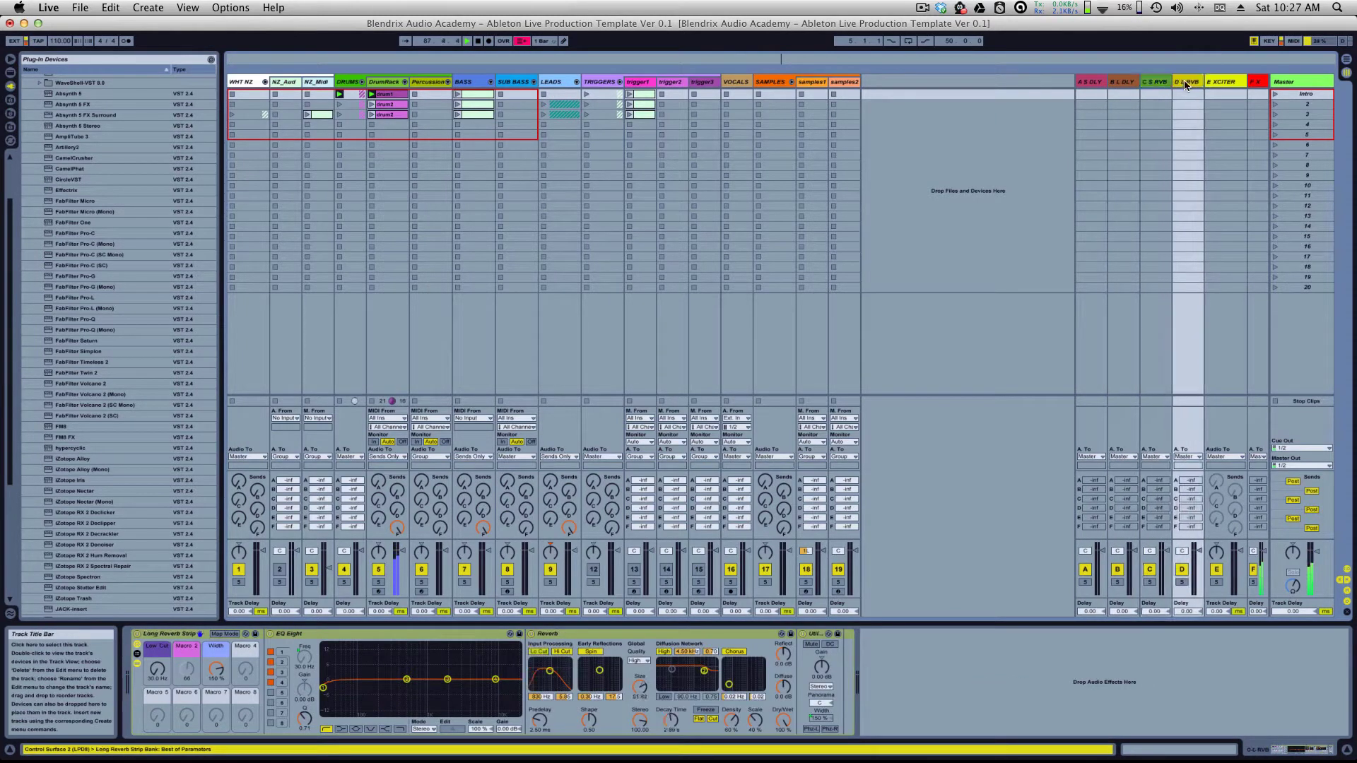
pyautogui.click(1224, 83)
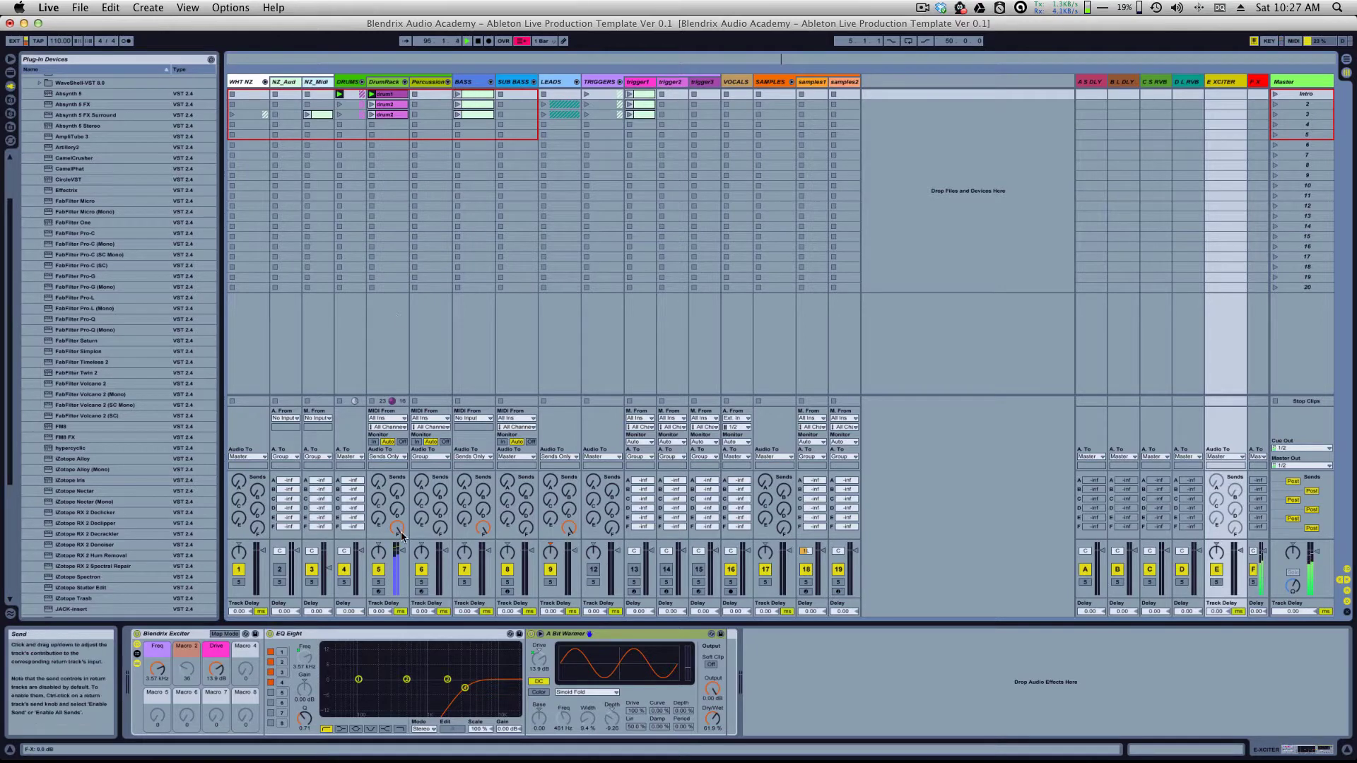
# Step: Demonstrate muting and soloing on the DrumRack track, restoring its normal output after each
pyautogui.click(379, 570)
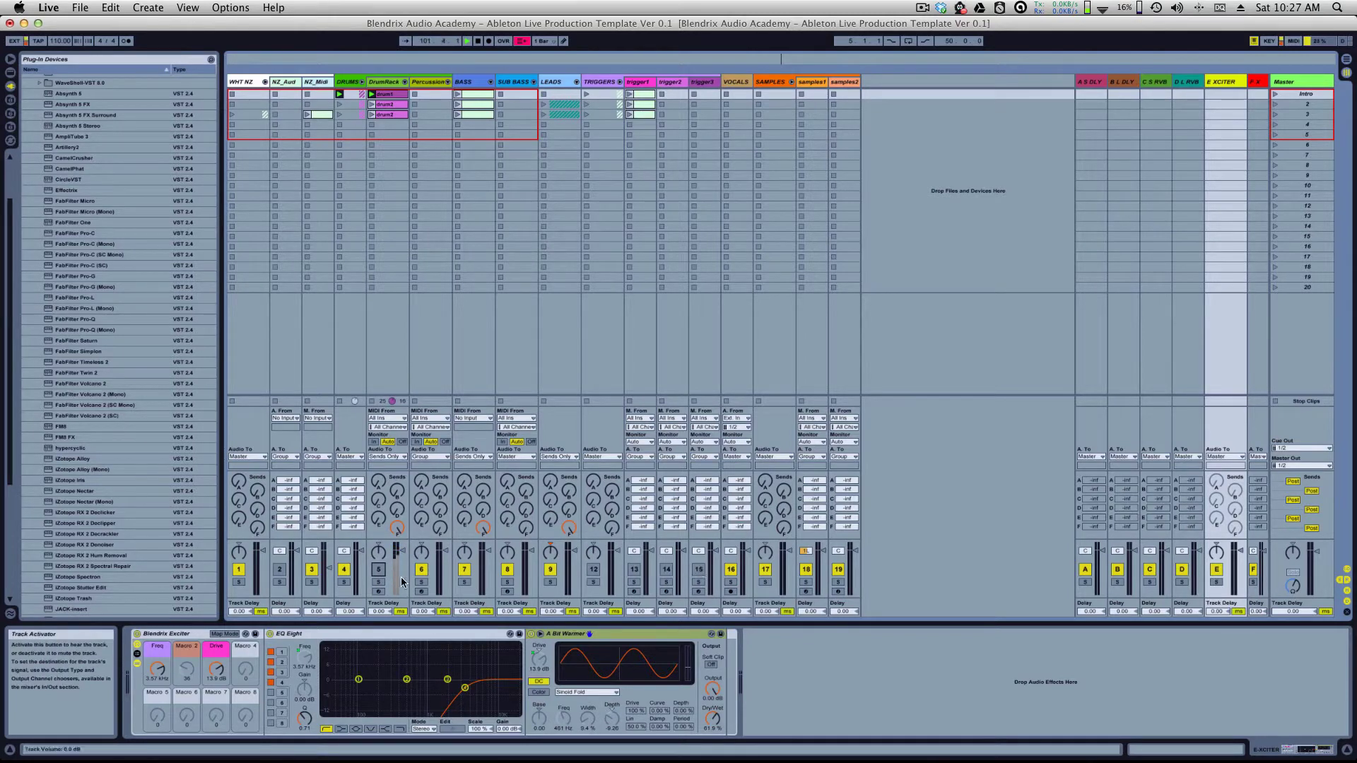
pyautogui.click(382, 571)
pyautogui.click(379, 581)
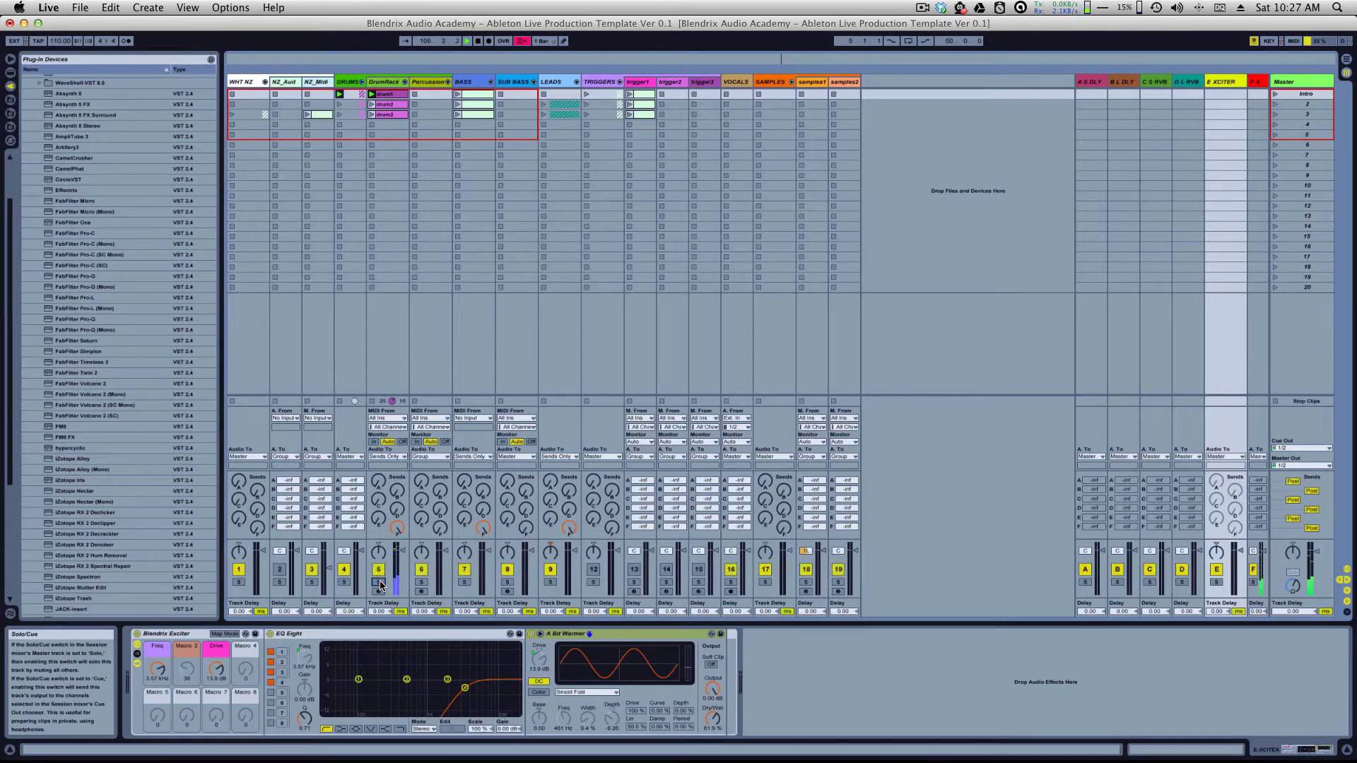
pyautogui.click(379, 582)
# Step: Launch the Intro scene and demonstrate solo on the DrumRack and BASS tracks, clearing the solos again
pyautogui.click(1275, 93)
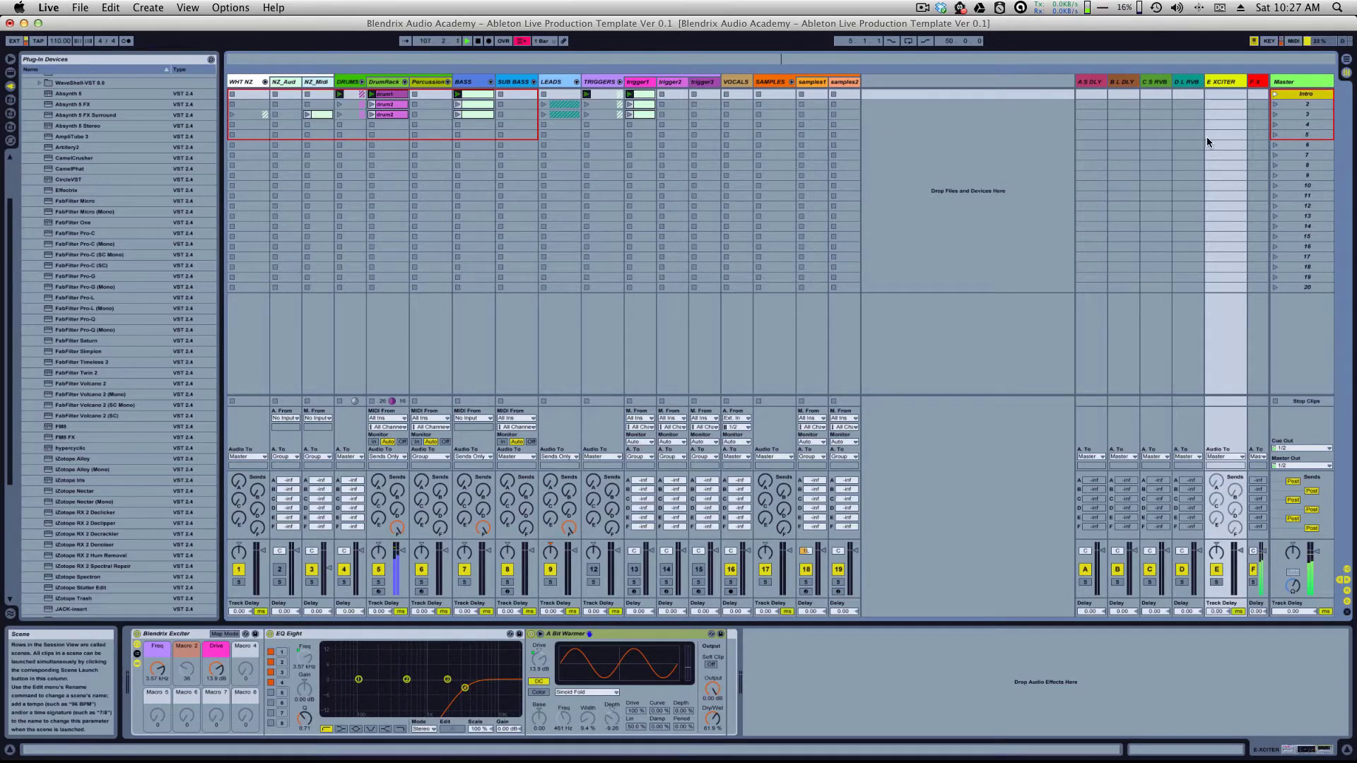
pyautogui.click(379, 581)
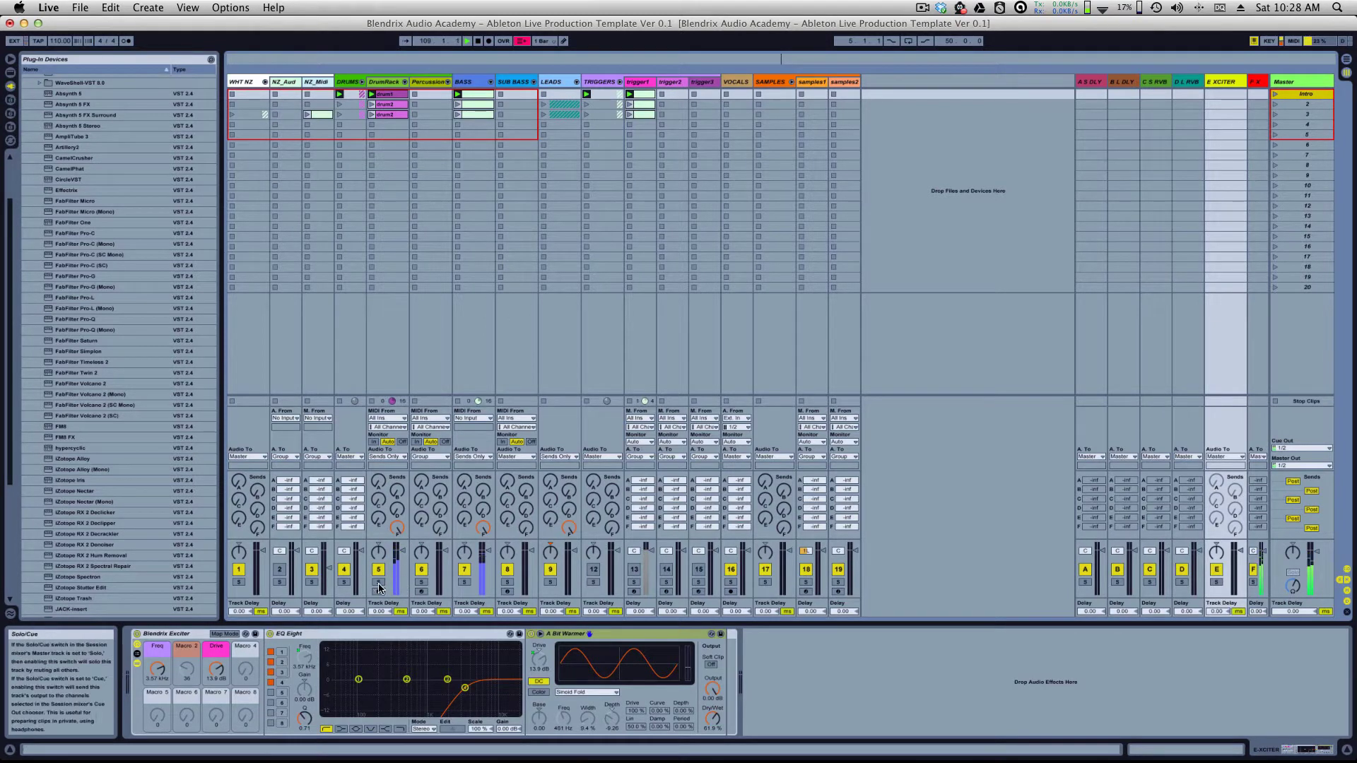
pyautogui.click(464, 583)
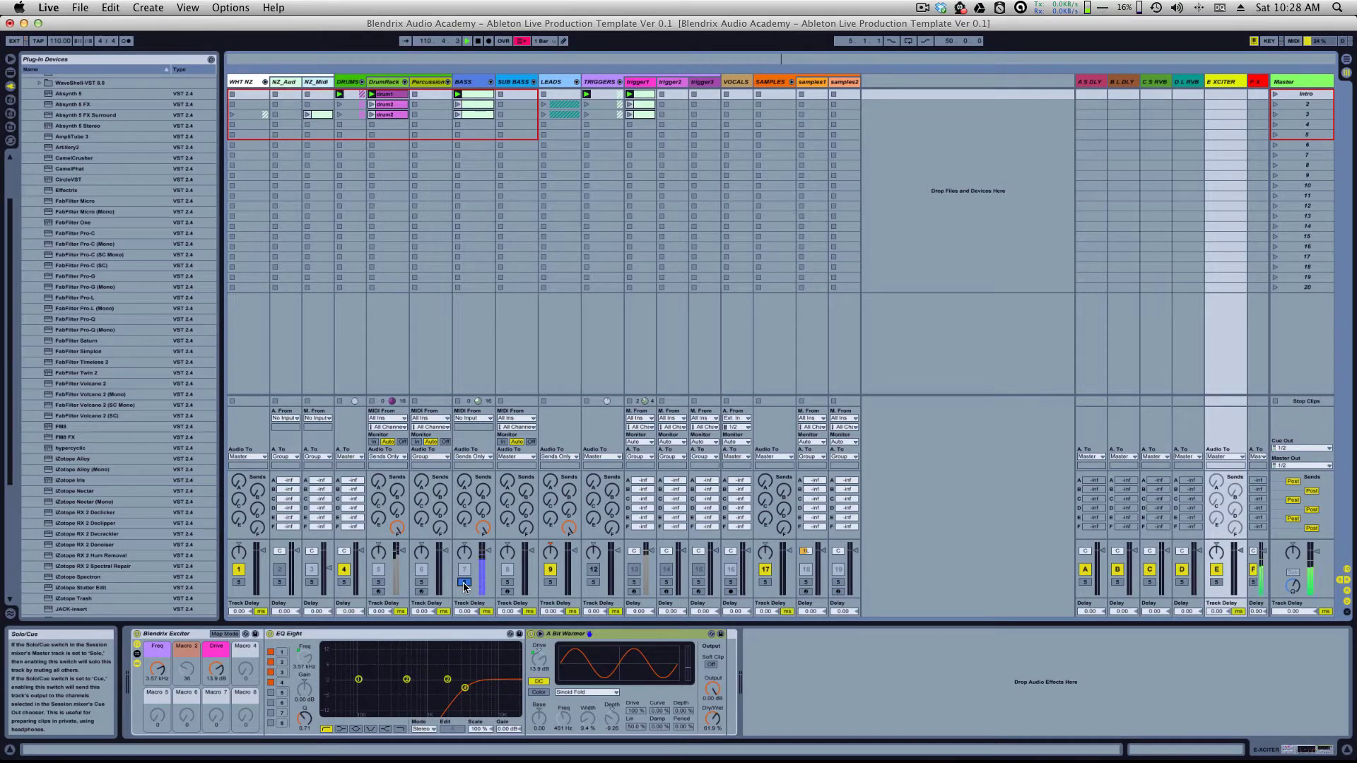
pyautogui.click(464, 582)
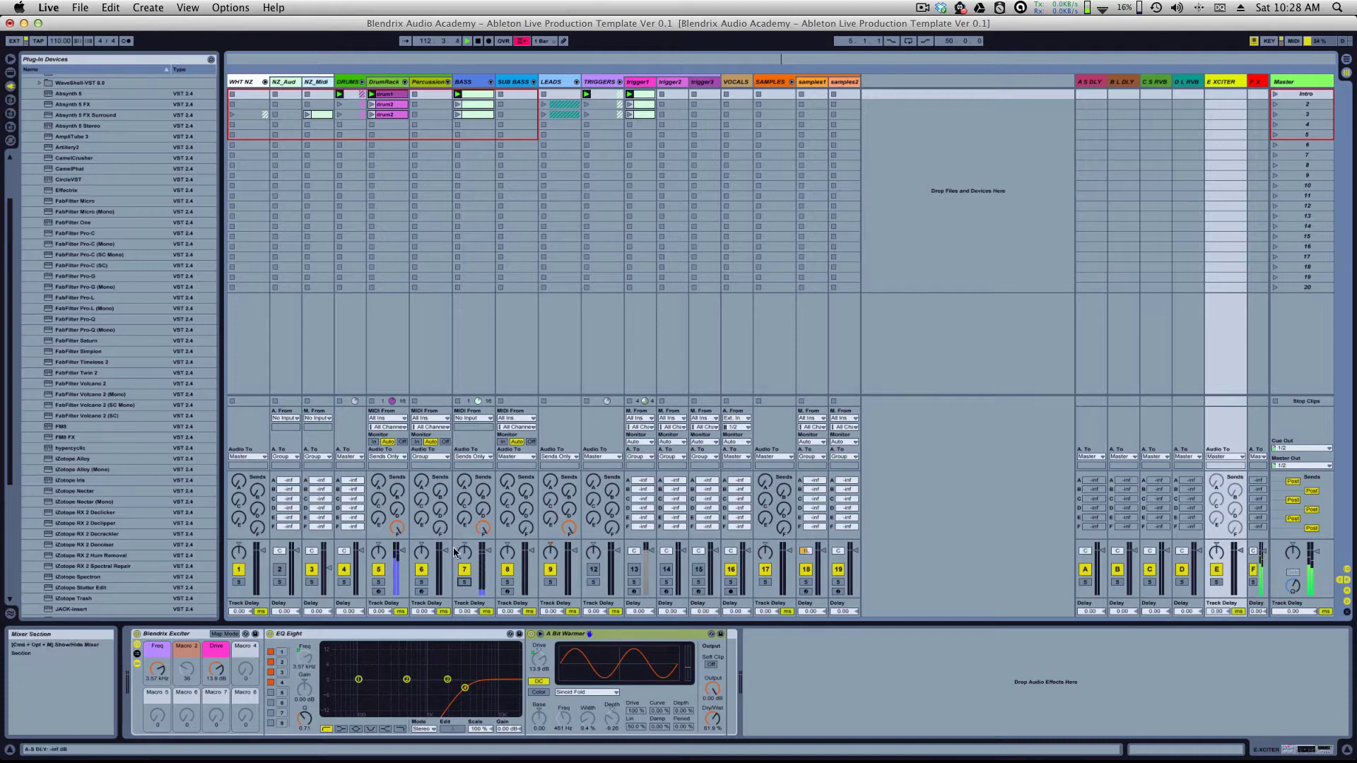
# Step: Solo BASS and DrumRack together, clear both solos, and stop playback with the song position returned to the start
pyautogui.click(464, 583)
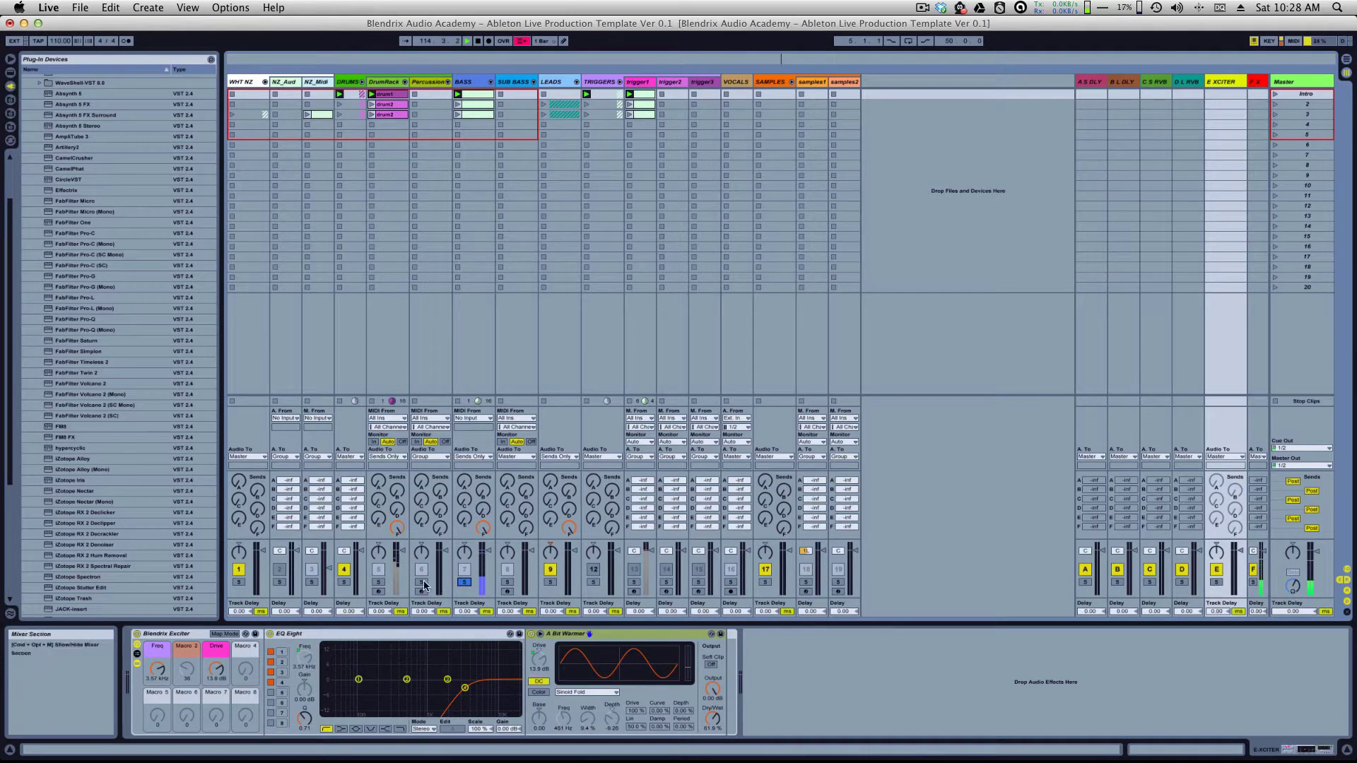
pyautogui.click(379, 582)
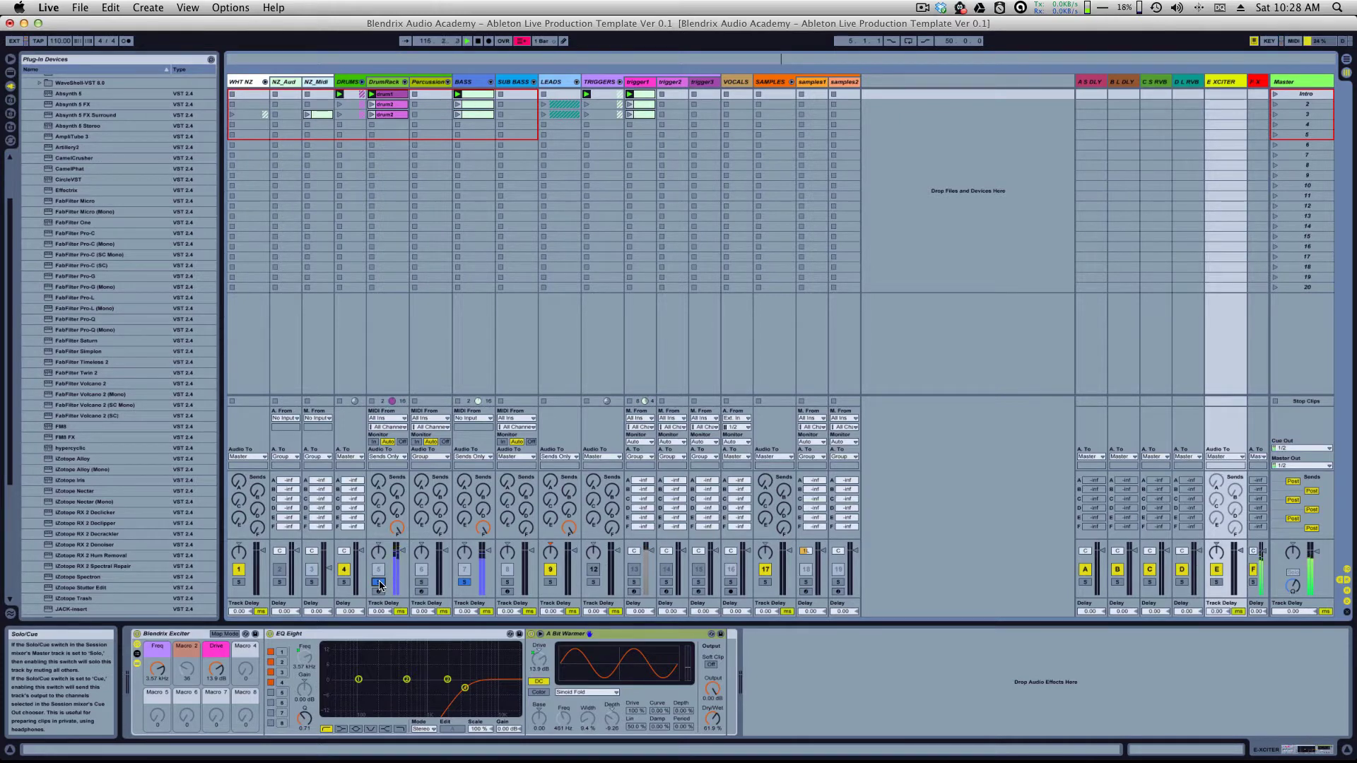
pyautogui.click(379, 583)
pyautogui.click(464, 582)
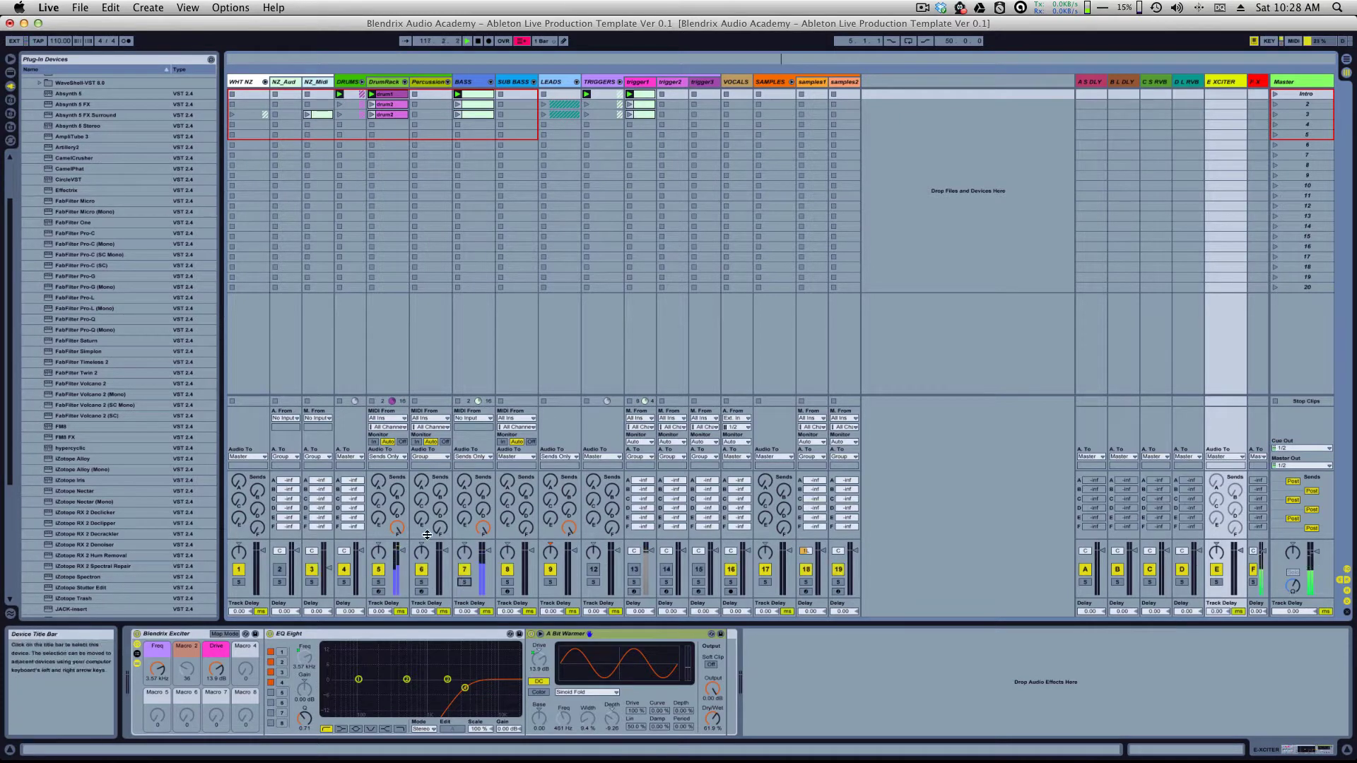
pyautogui.doubleClick(478, 41)
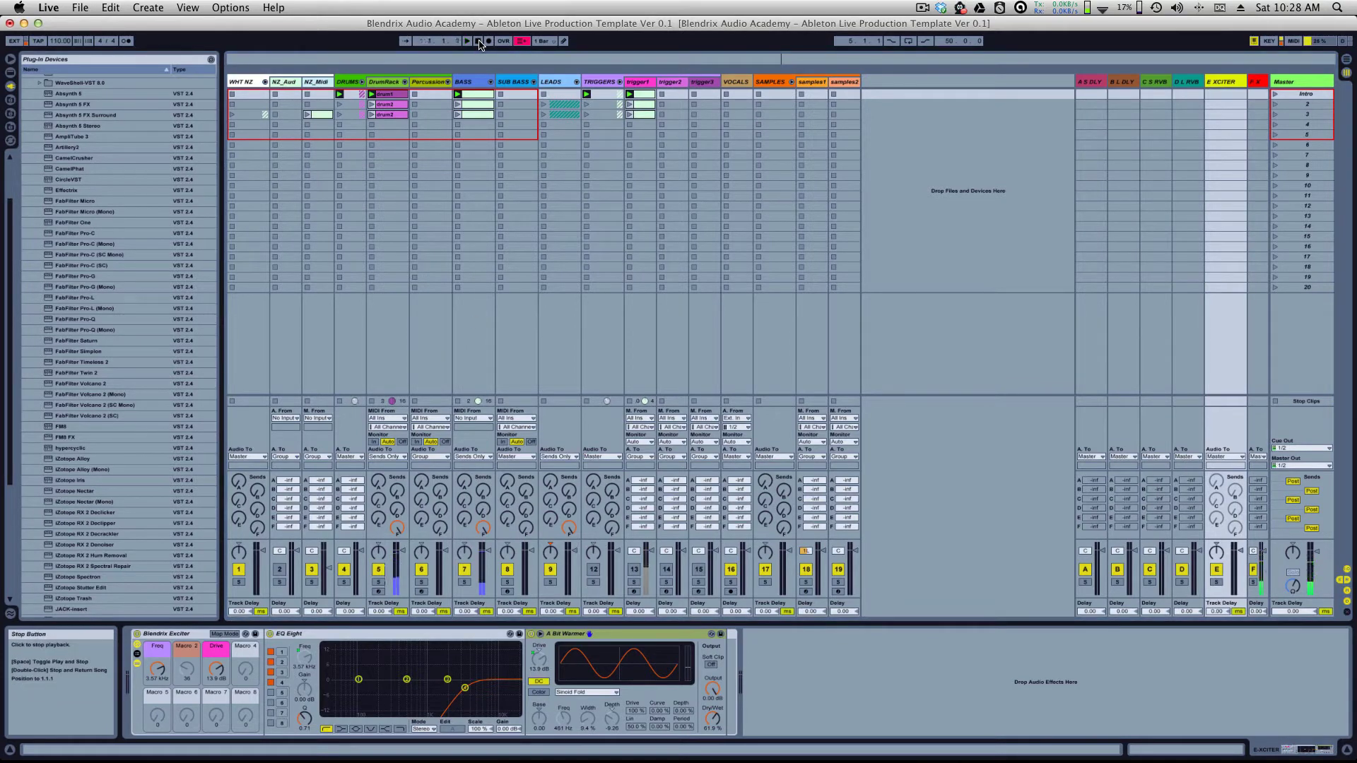
# Step: Demonstrate record arming on DrumRack by arming it to play its sounds, pointing out its MIDI input channel, and disarming it
pyautogui.click(380, 592)
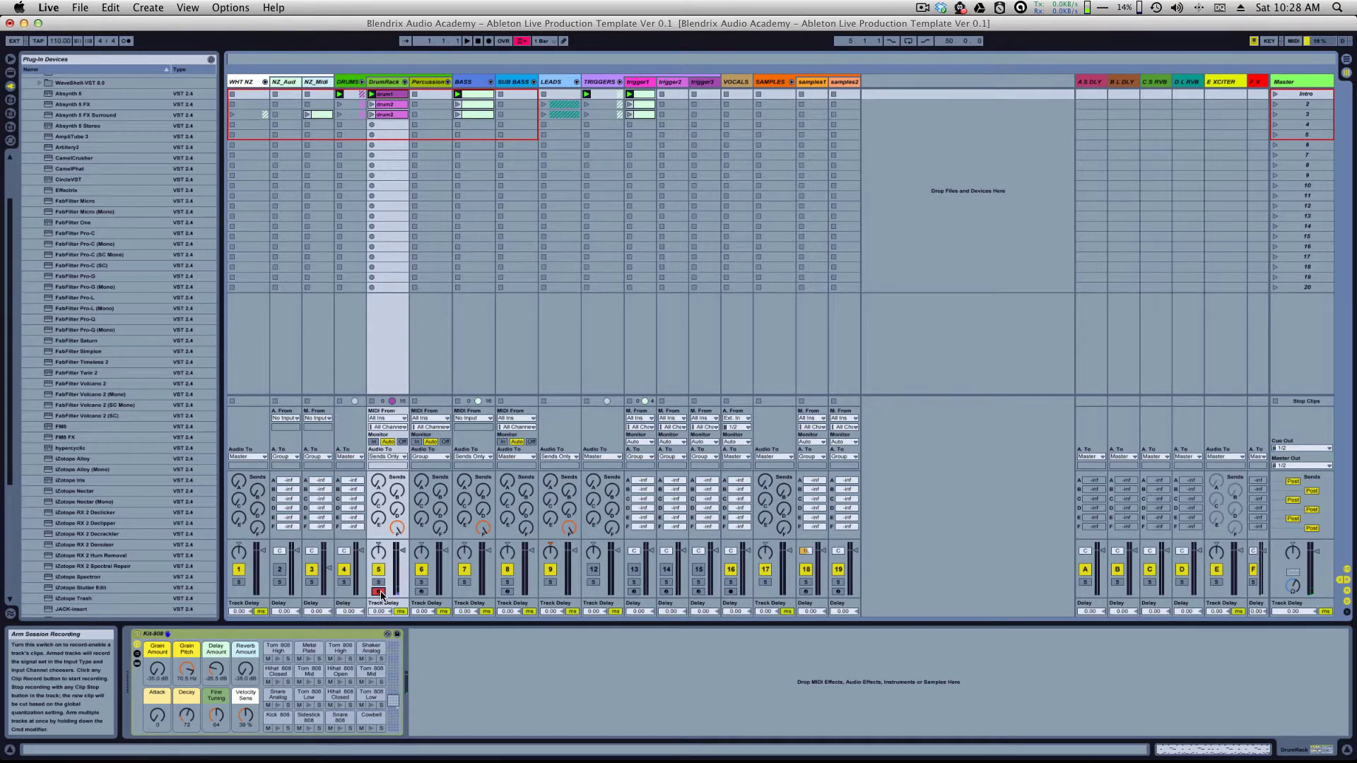
pyautogui.click(379, 592)
pyautogui.click(387, 427)
pyautogui.click(386, 435)
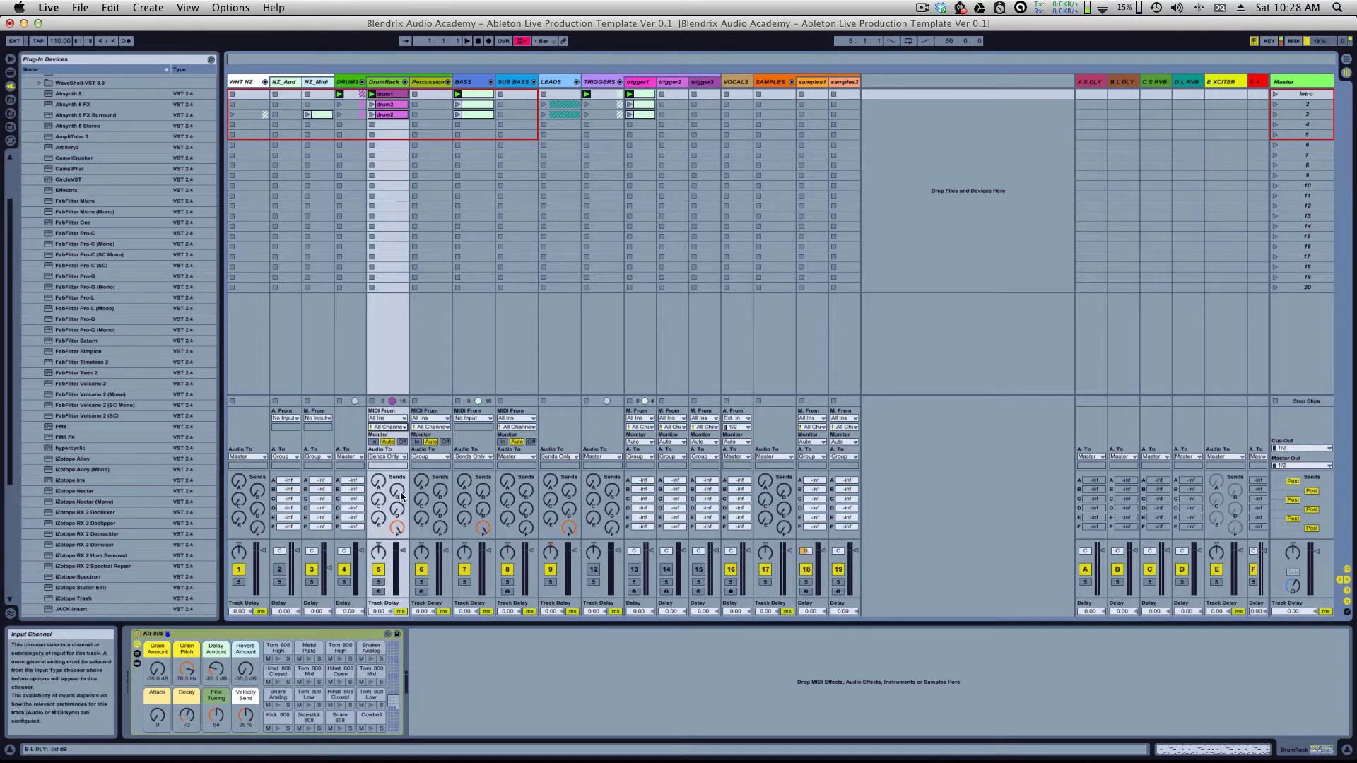
pyautogui.click(378, 591)
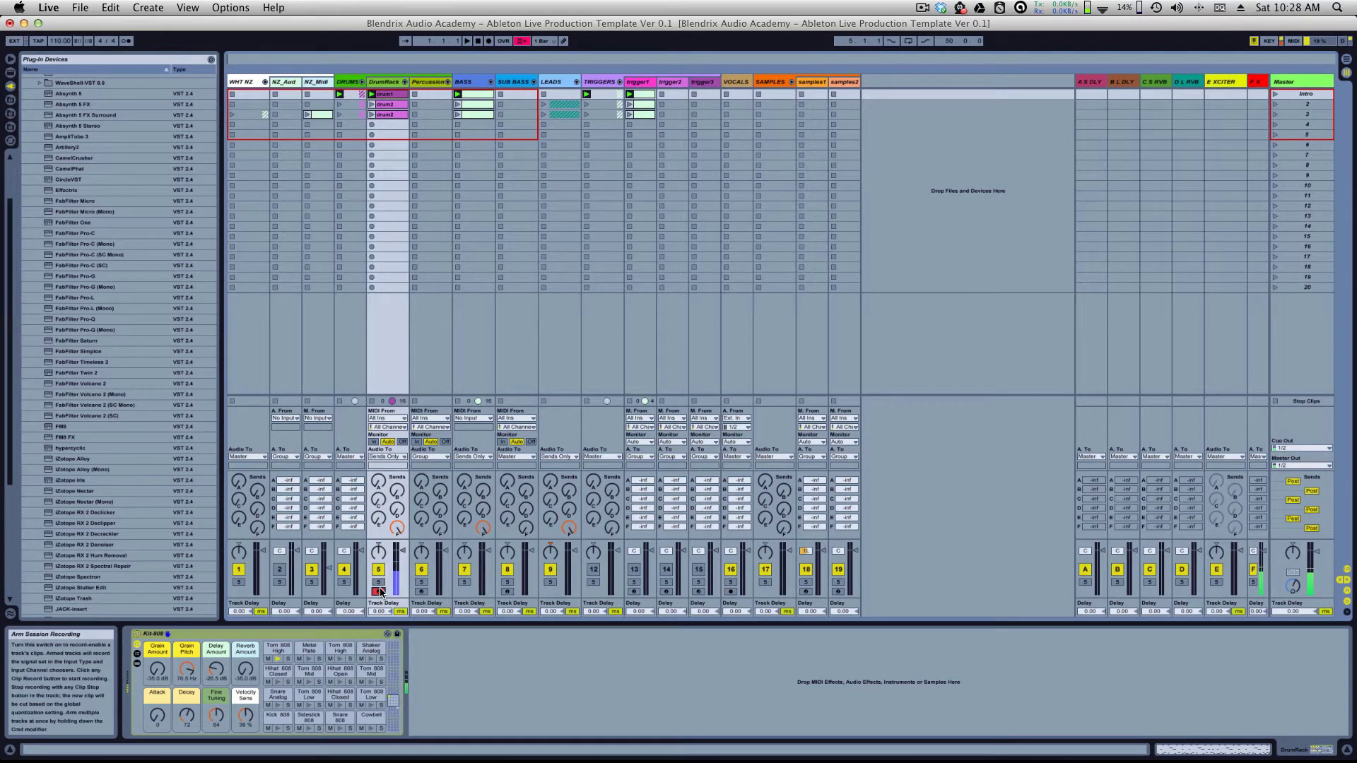
pyautogui.click(380, 592)
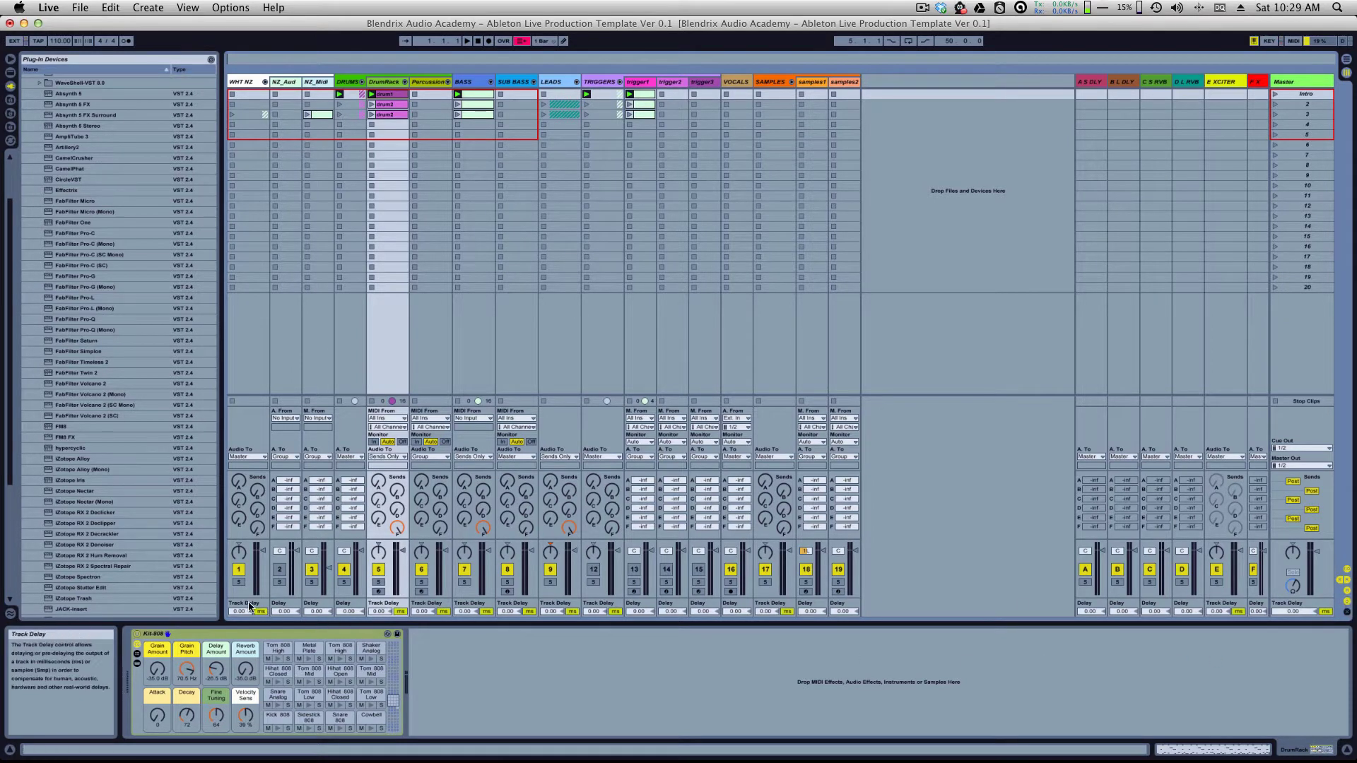
# Step: Hide the mixer's track delay section, and demonstrate DrumRack's pan control while its clip plays before stopping playback
pyautogui.click(1349, 605)
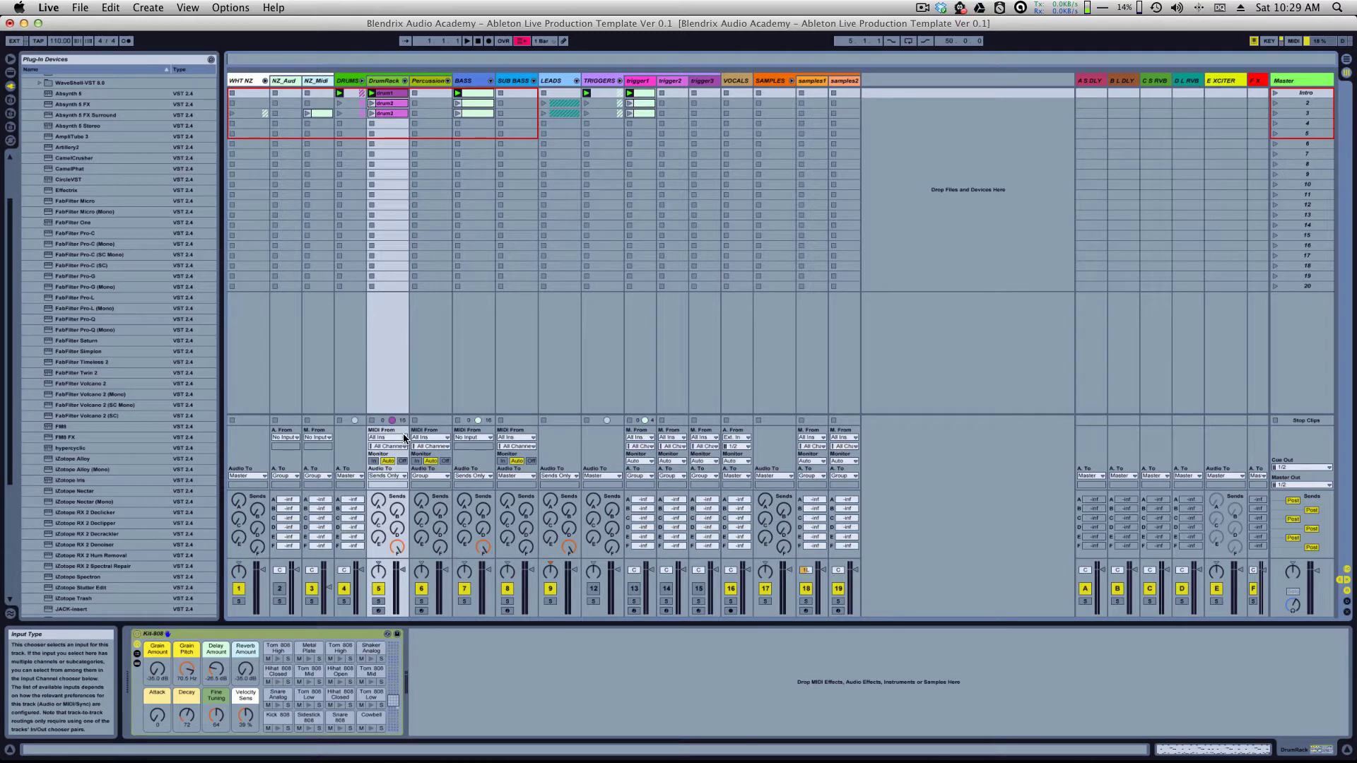
pyautogui.press('space')
pyautogui.press('space')
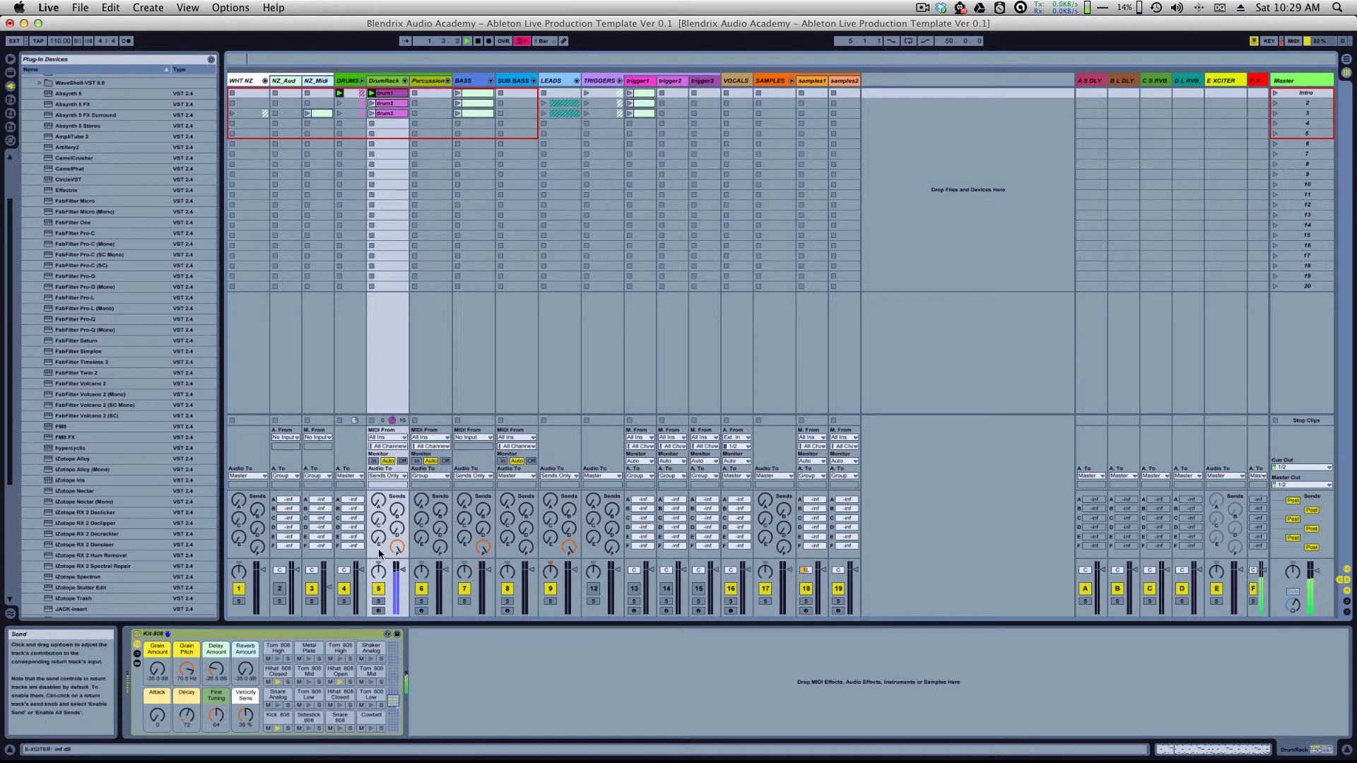
pyautogui.moveTo(379, 570)
pyautogui.mouseDown()
pyautogui.moveTo(385, 611)
pyautogui.moveTo(380, 541)
pyautogui.moveTo(382, 574)
pyautogui.mouseUp()
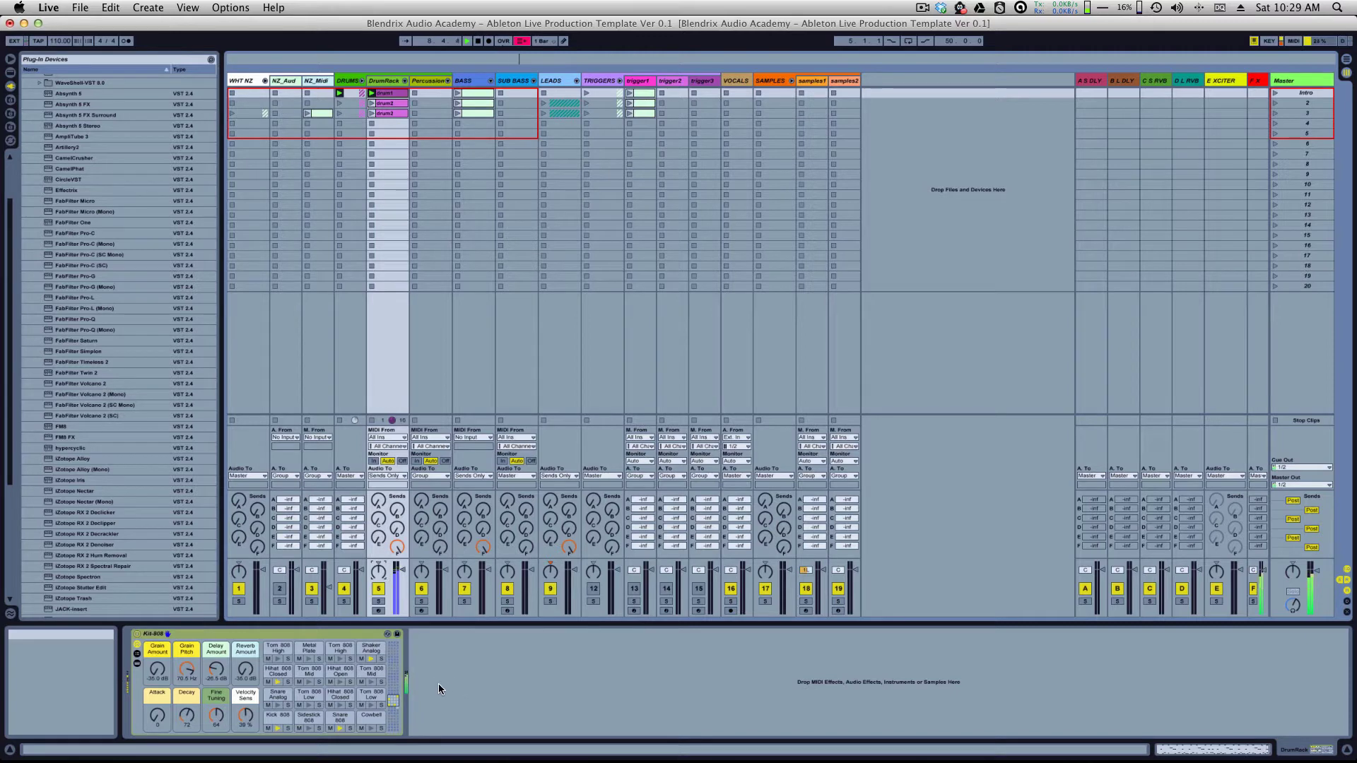
pyautogui.click(466, 691)
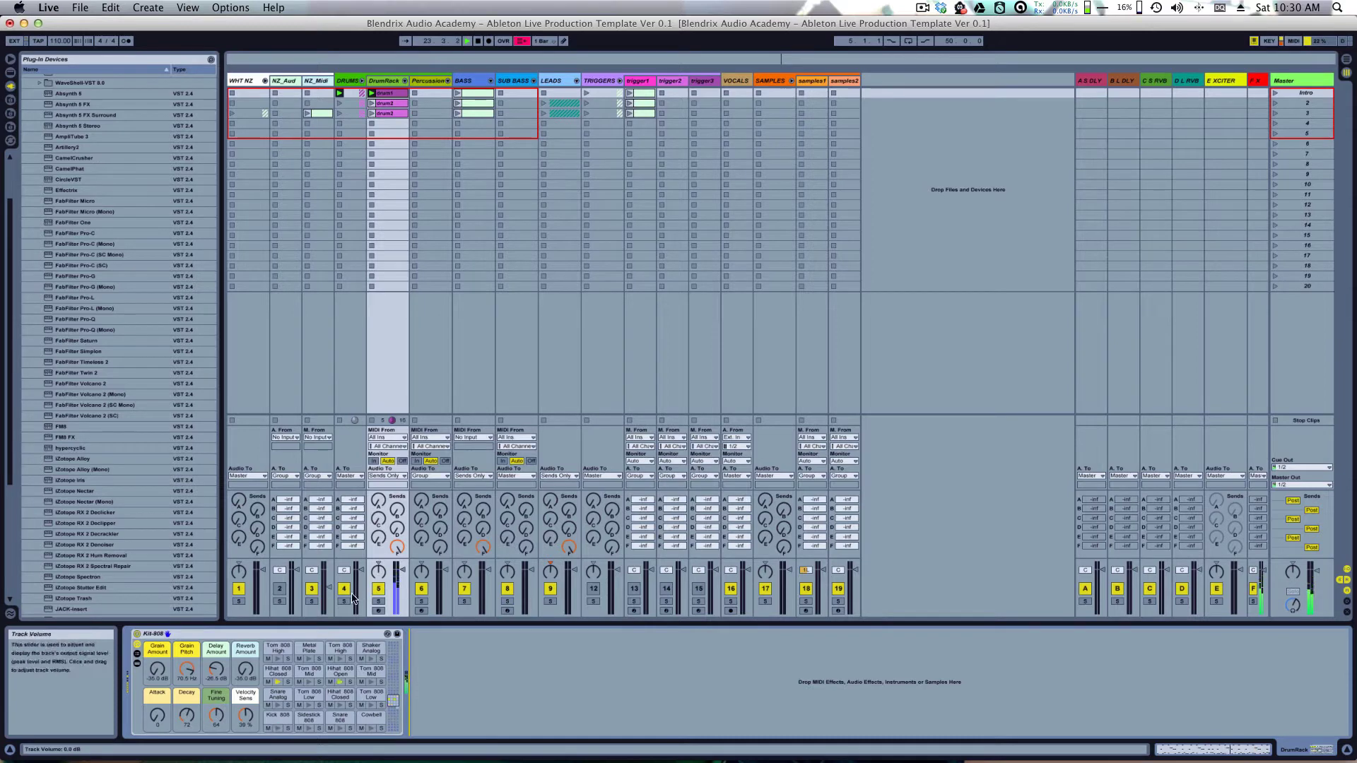
pyautogui.press('space')
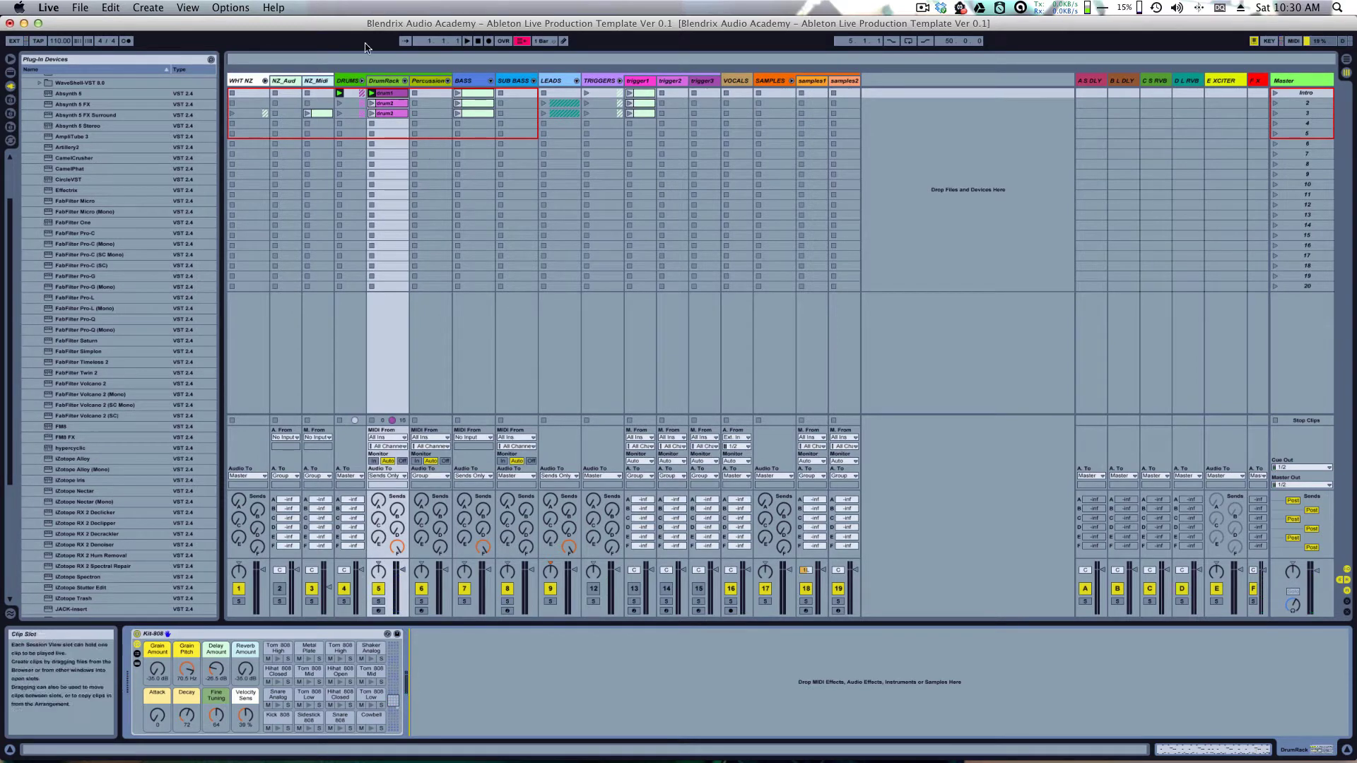
# Step: Show the devices of the BASS and DrumRack tracks, and switch to Arrangement View
pyautogui.click(469, 81)
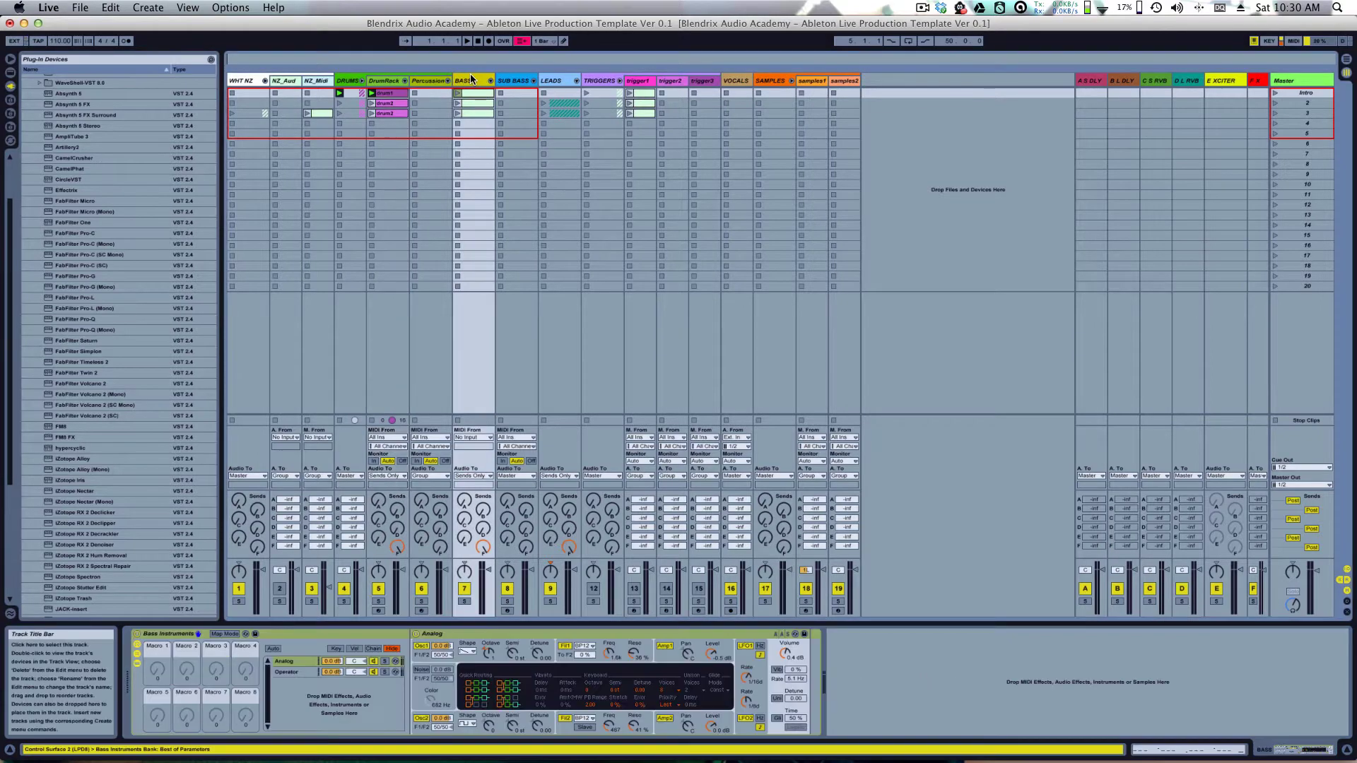
pyautogui.click(386, 83)
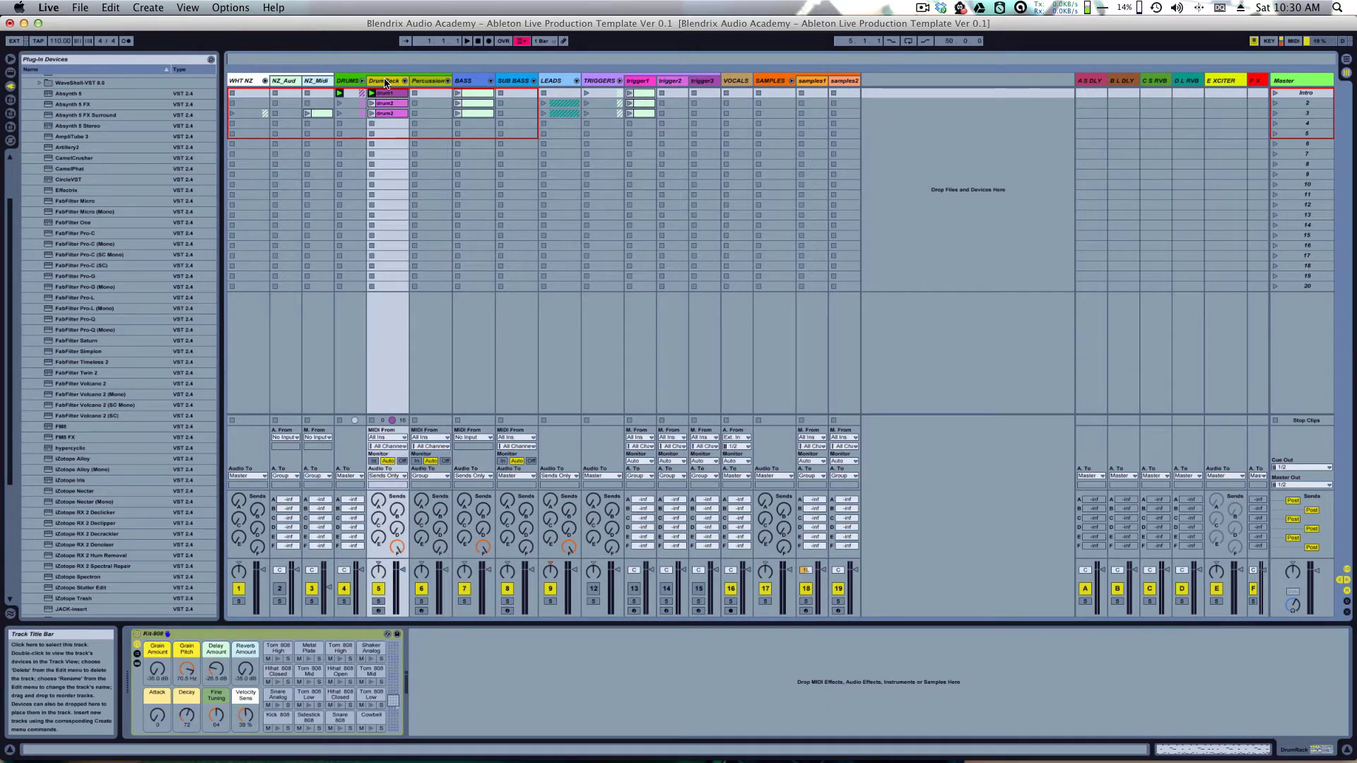
pyautogui.press('Tab')
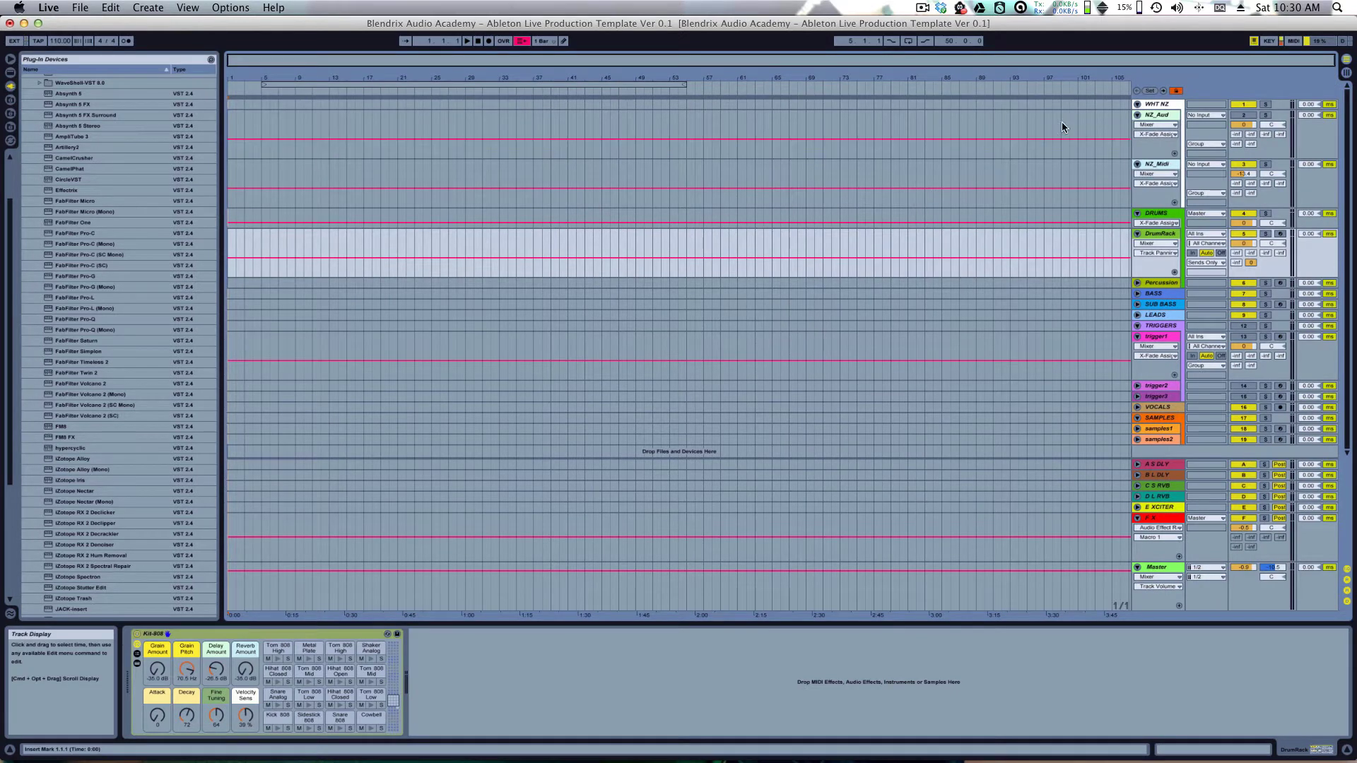
# Step: Fold and unfold the WHT NZ and DRUMS groups in the arrangement, and return to Session View
pyautogui.click(1138, 105)
pyautogui.click(1136, 113)
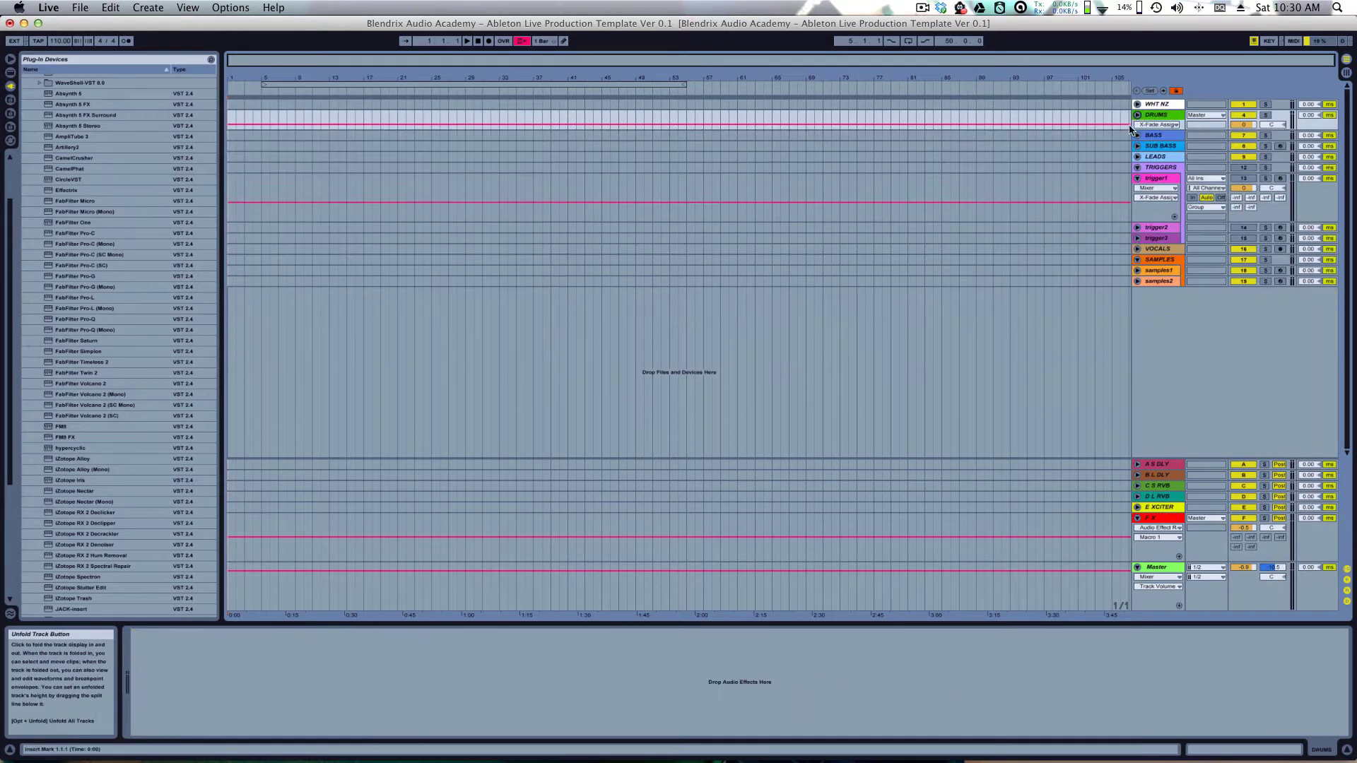
pyautogui.click(1138, 105)
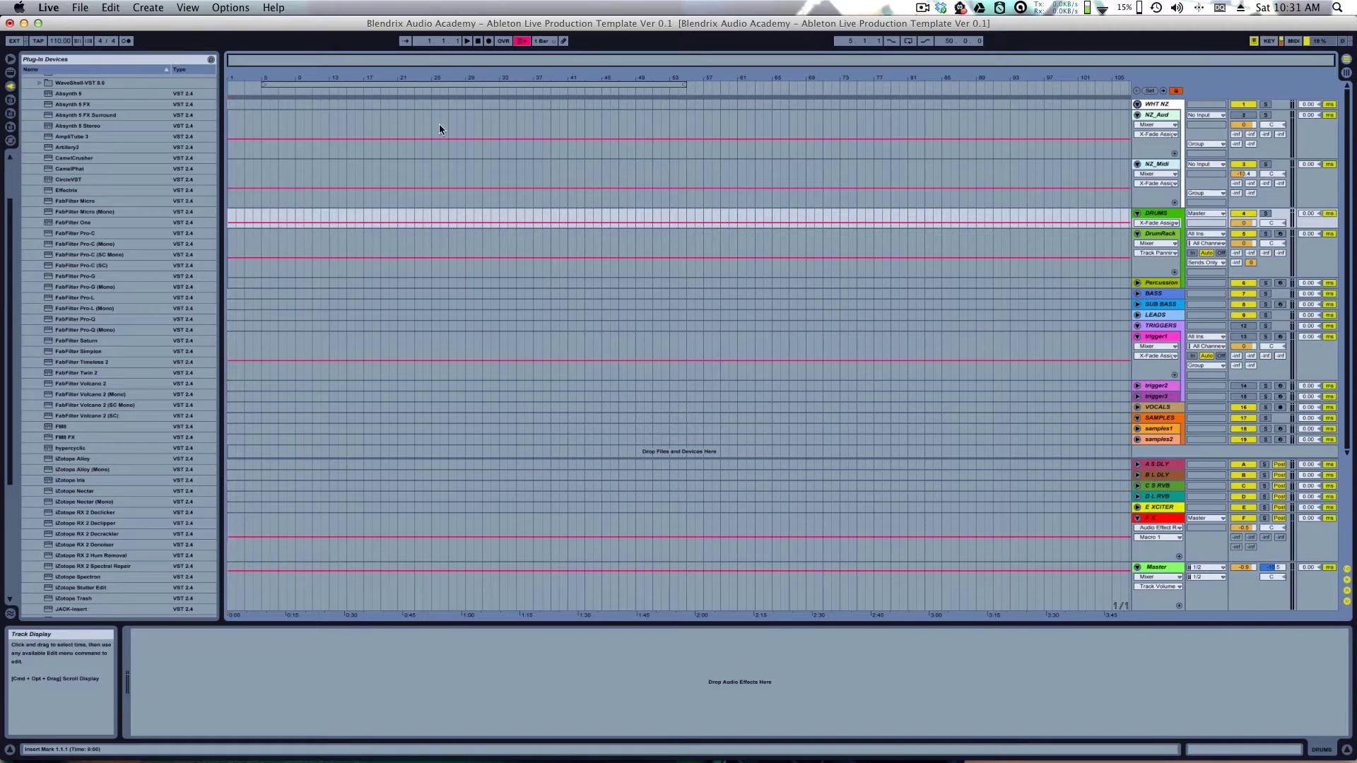
pyautogui.click(477, 42)
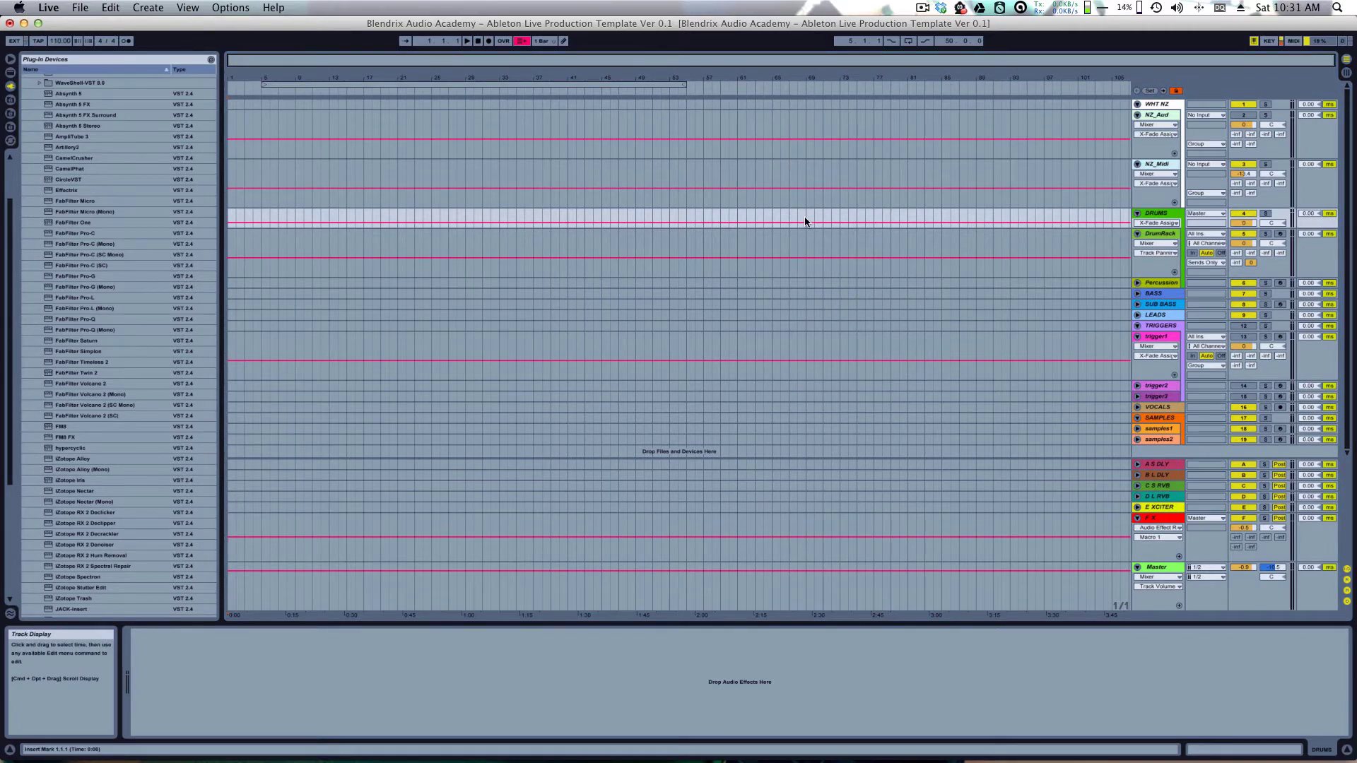
pyautogui.press('Tab')
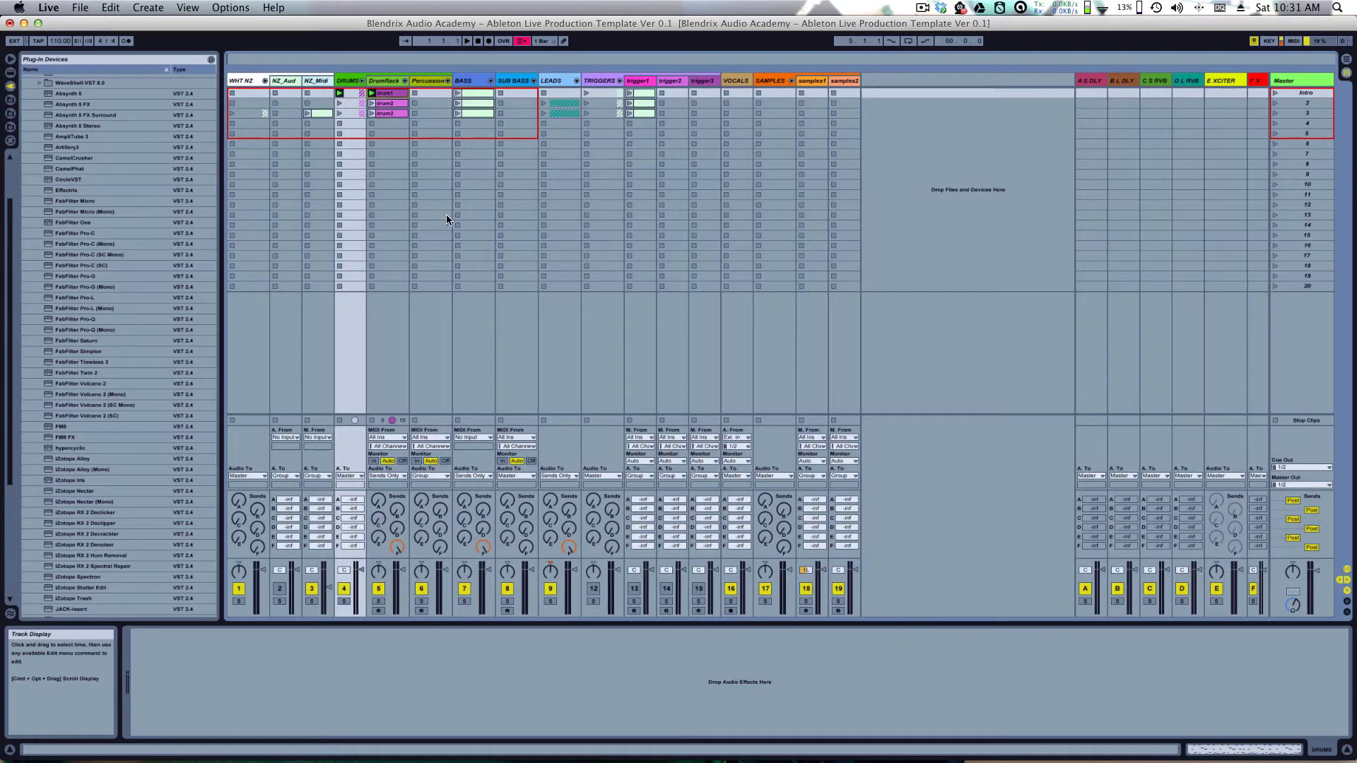
# Step: Bring DrumRack's first clip from Session View into the arrangement, placing it at bar 1 of the DrumRack track
pyautogui.click(390, 94)
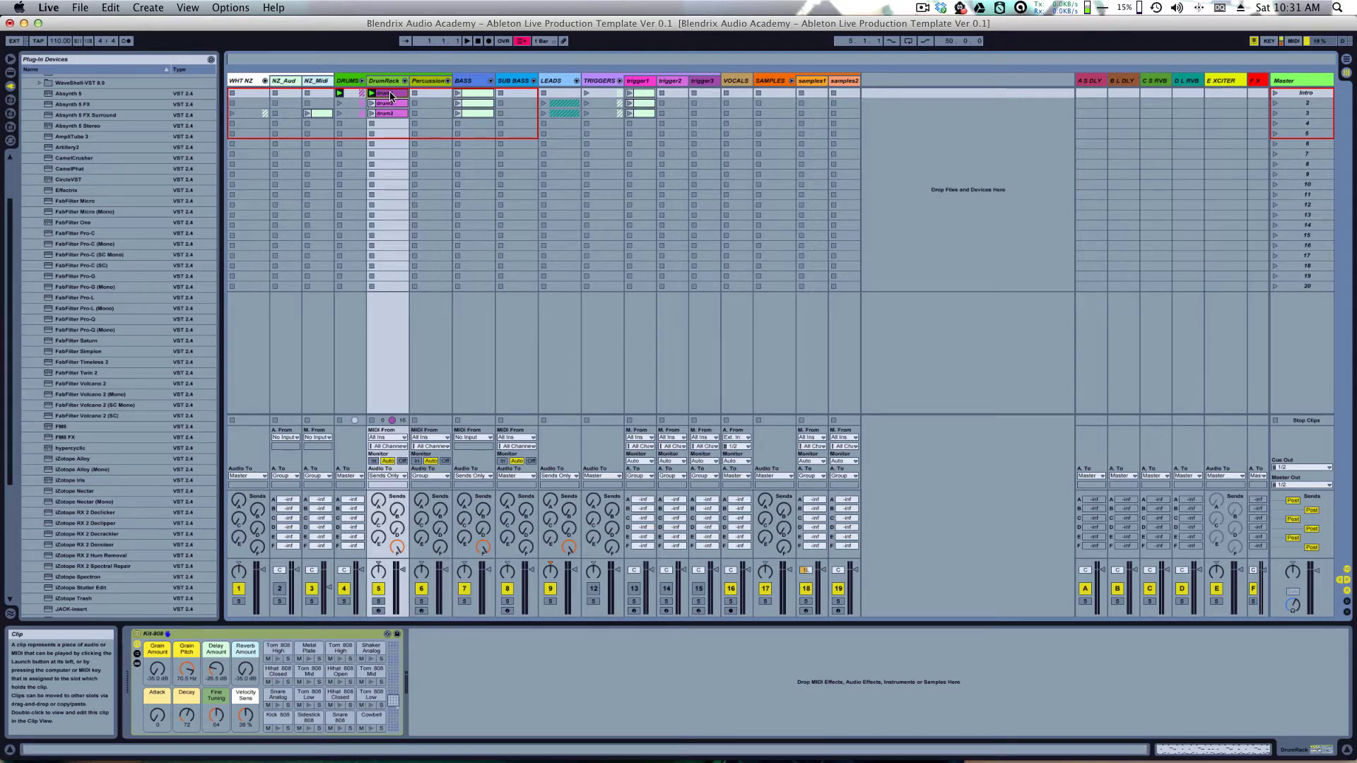
pyautogui.click(475, 103)
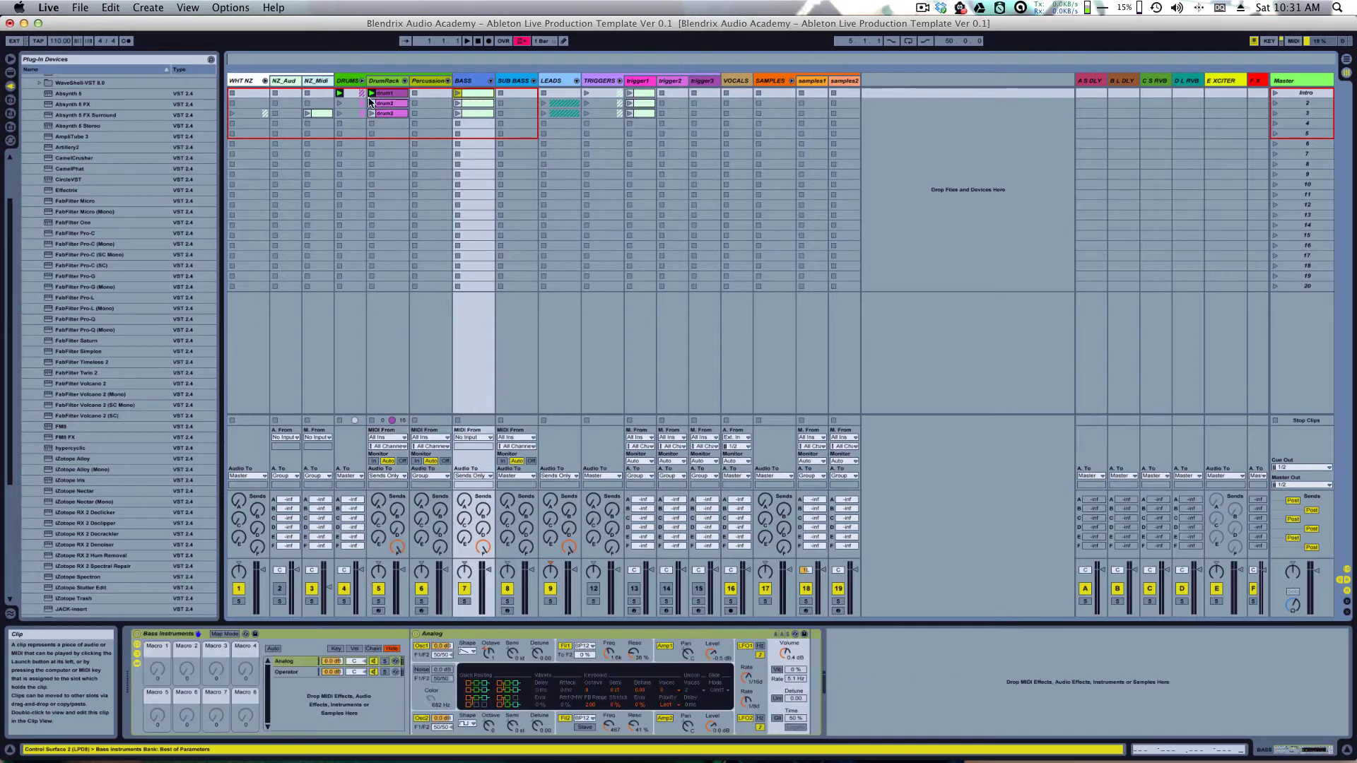
pyautogui.click(388, 104)
pyautogui.click(390, 94)
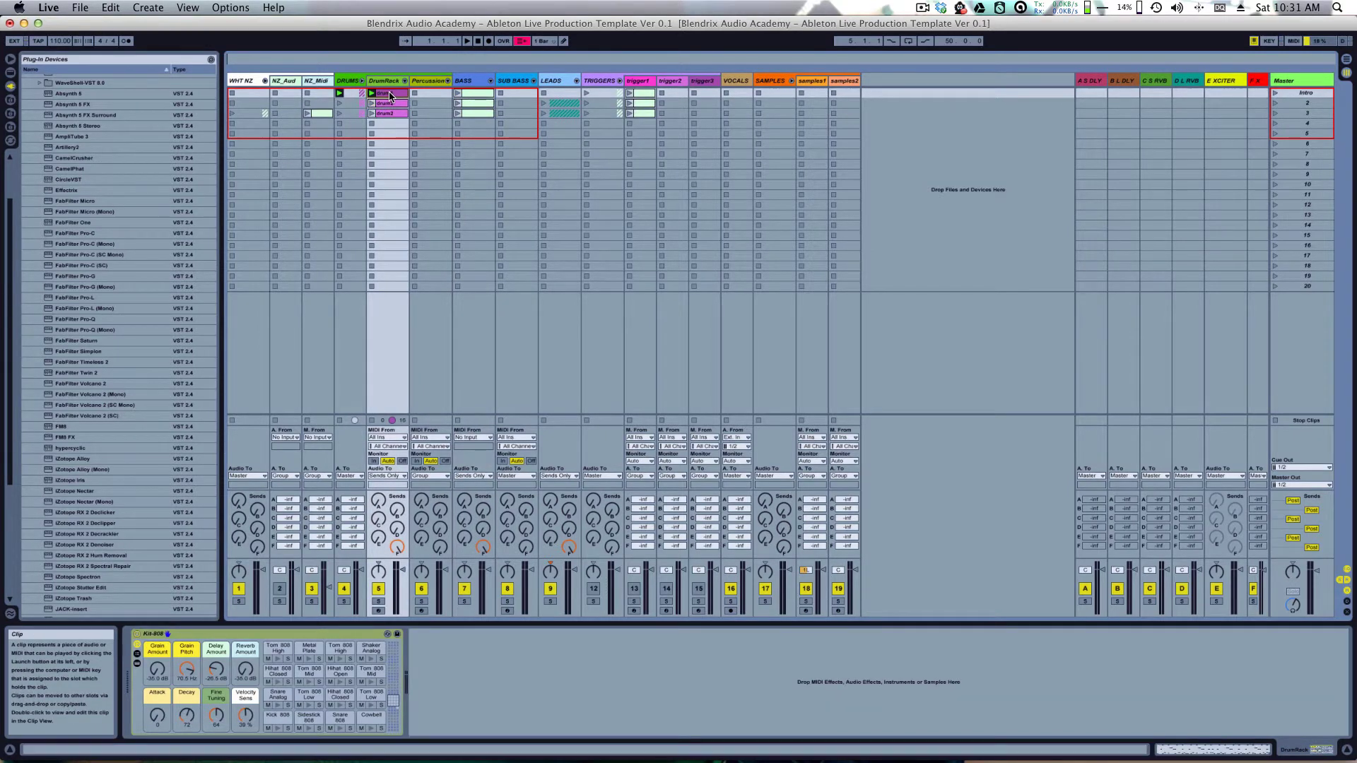
pyautogui.press('Tab')
pyautogui.moveTo(389, 94); pyautogui.dragTo(229, 249)
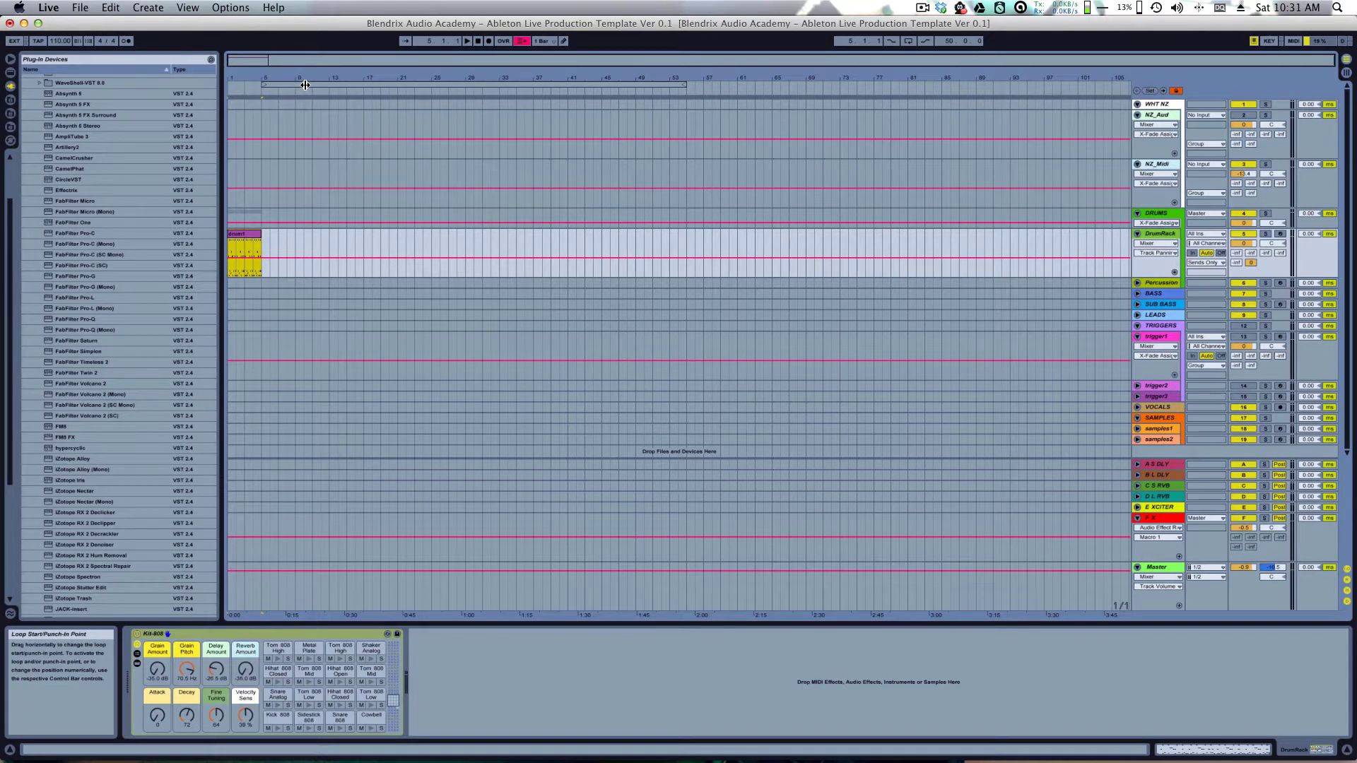
# Step: Set the arrangement loop to the four bars from 1.1.1 to 5.1.1, covering the DrumRack clip, and activate looping
pyautogui.moveTo(305, 85); pyautogui.dragTo(336, 146)
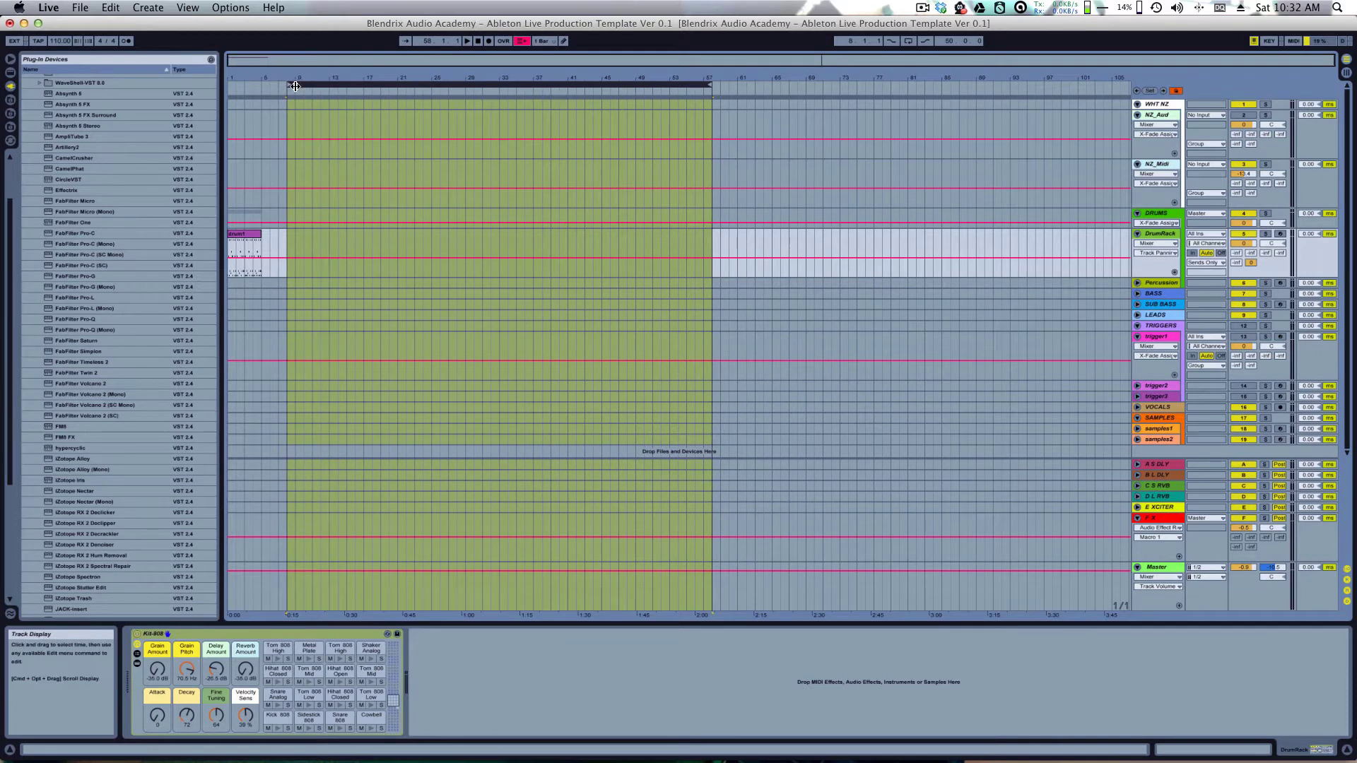
pyautogui.moveTo(295, 85)
pyautogui.mouseDown()
pyautogui.moveTo(567, 86)
pyautogui.moveTo(171, 112)
pyautogui.mouseUp()
pyautogui.moveTo(709, 86)
pyautogui.mouseDown()
pyautogui.moveTo(288, 106)
pyautogui.moveTo(258, 130)
pyautogui.mouseUp()
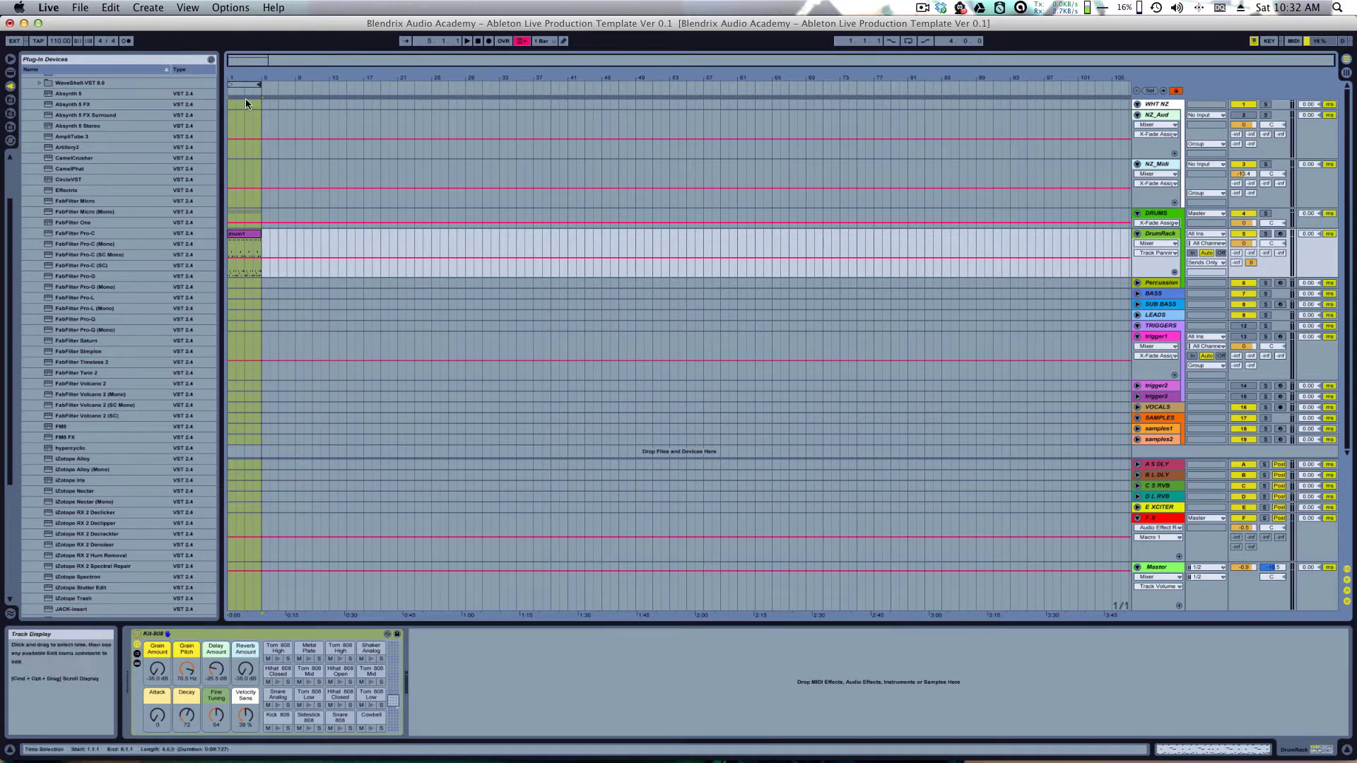
pyautogui.press('super+l')
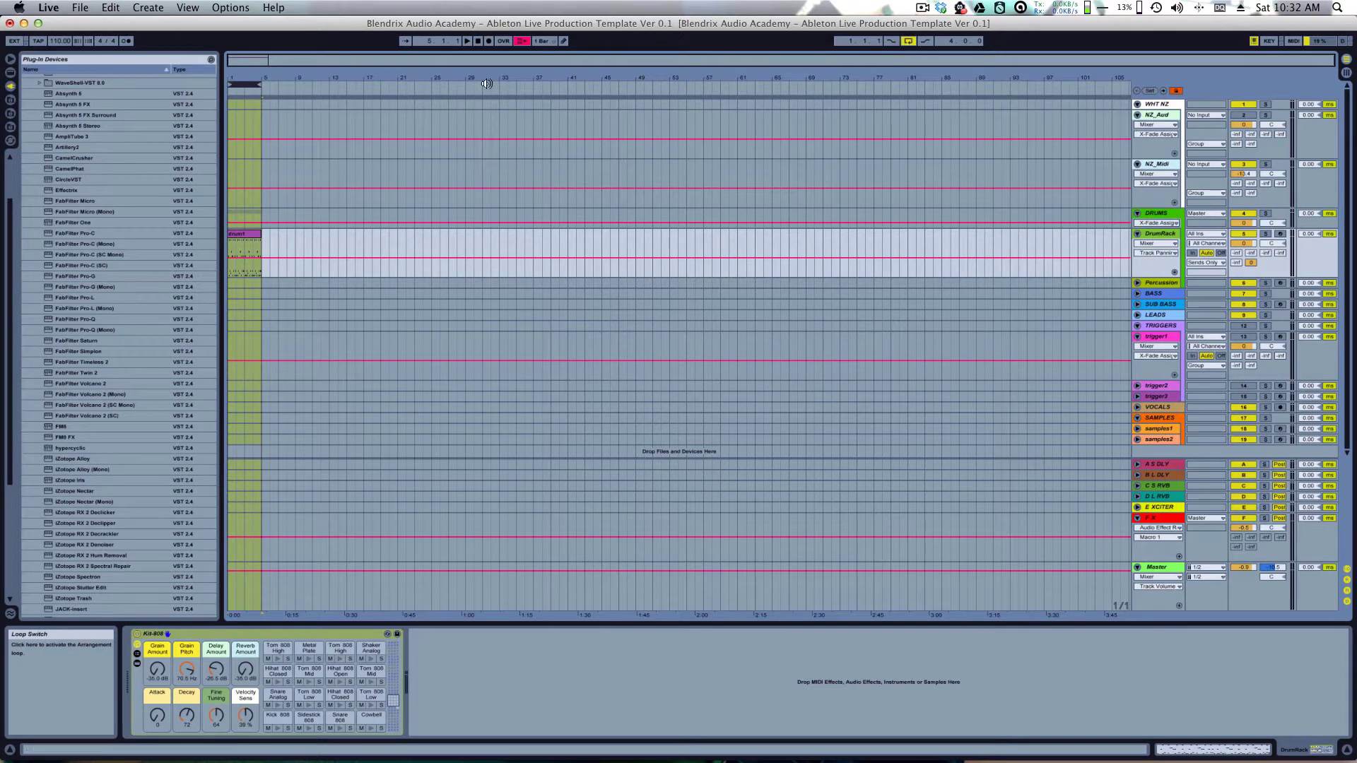
# Step: Play the loop from the beginning with Back to Arrangement applied, briefly switching to Session View and back
pyautogui.click(474, 43)
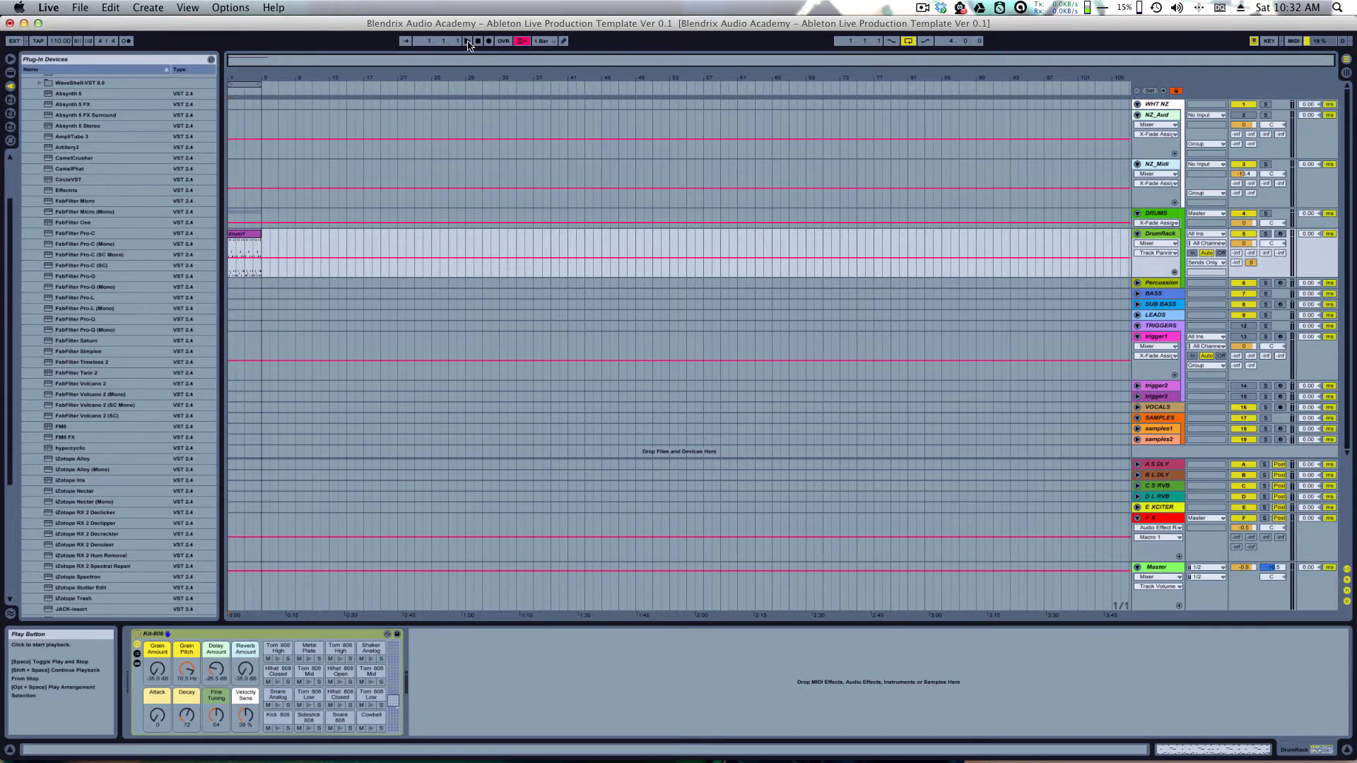
pyautogui.click(469, 44)
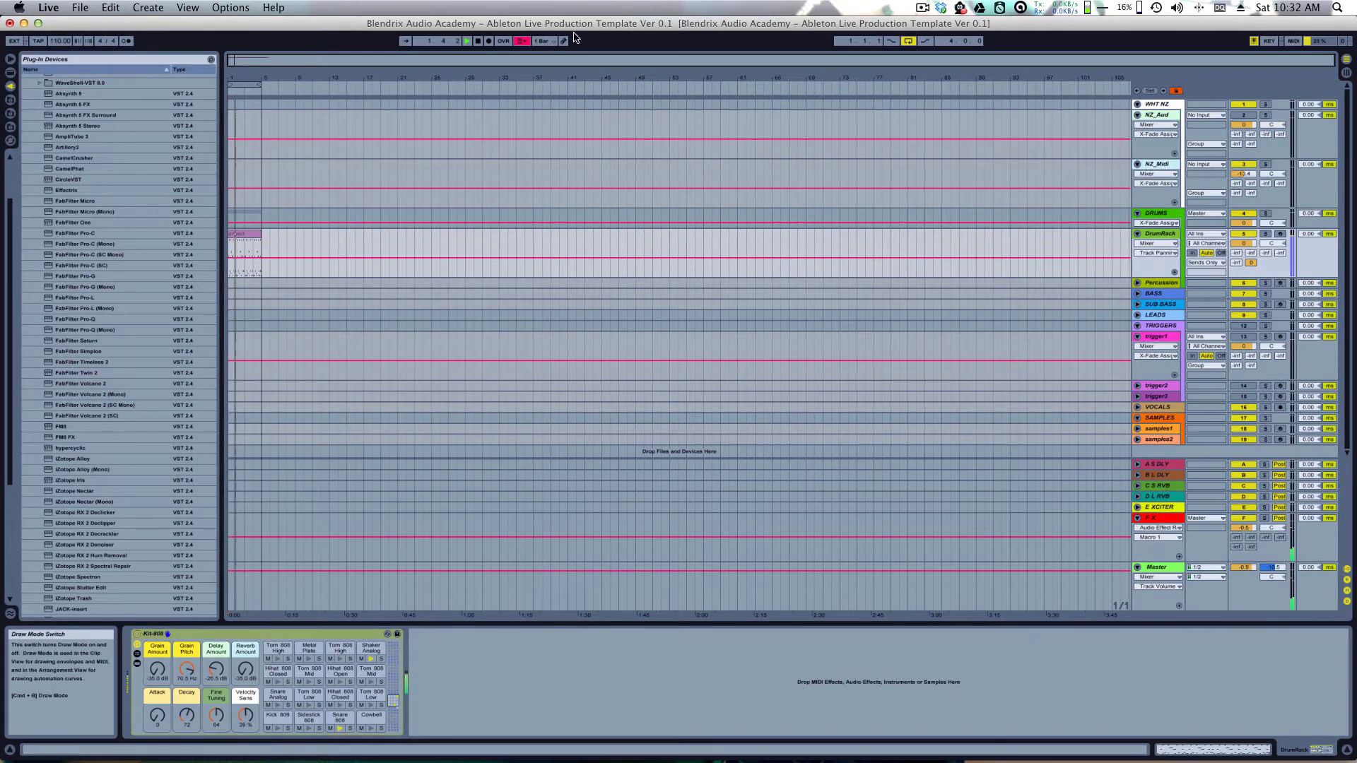
pyautogui.click(520, 42)
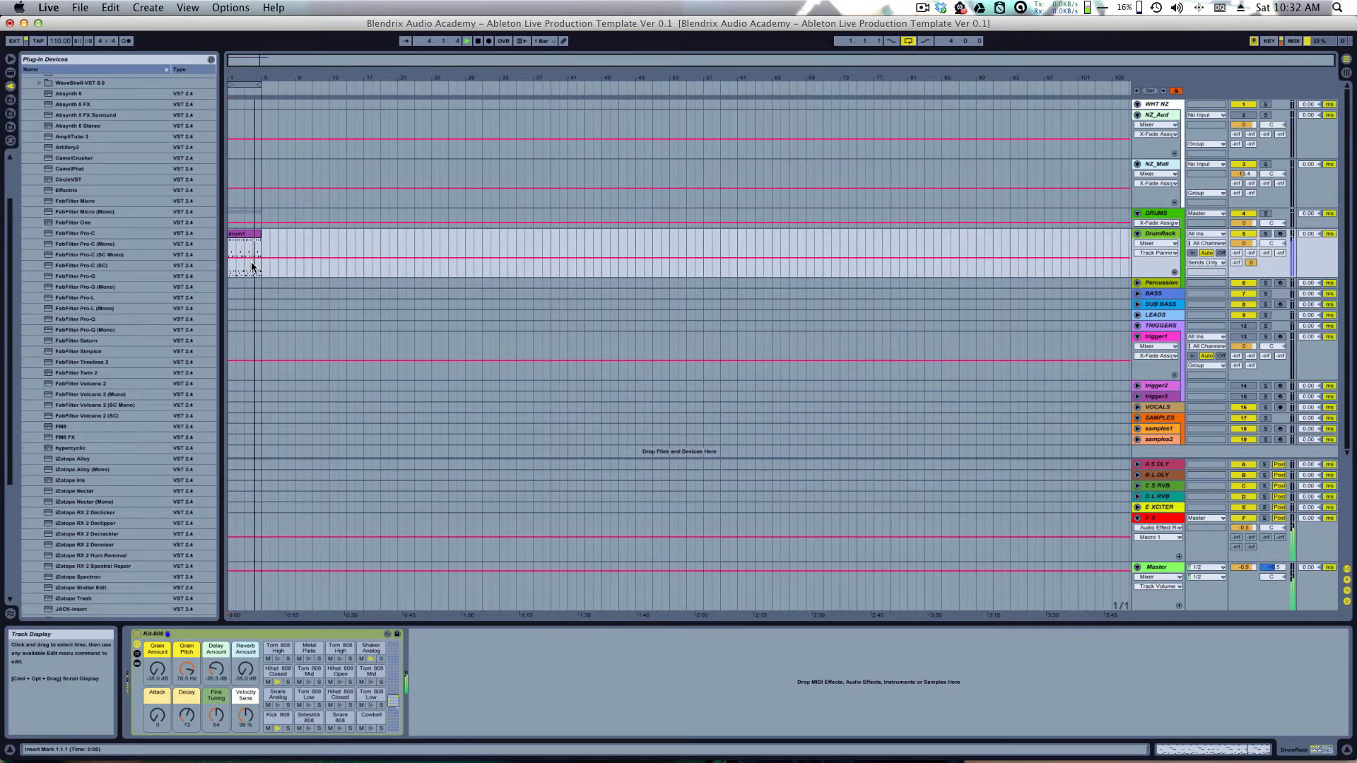
pyautogui.press('Tab')
pyautogui.press('Tab')
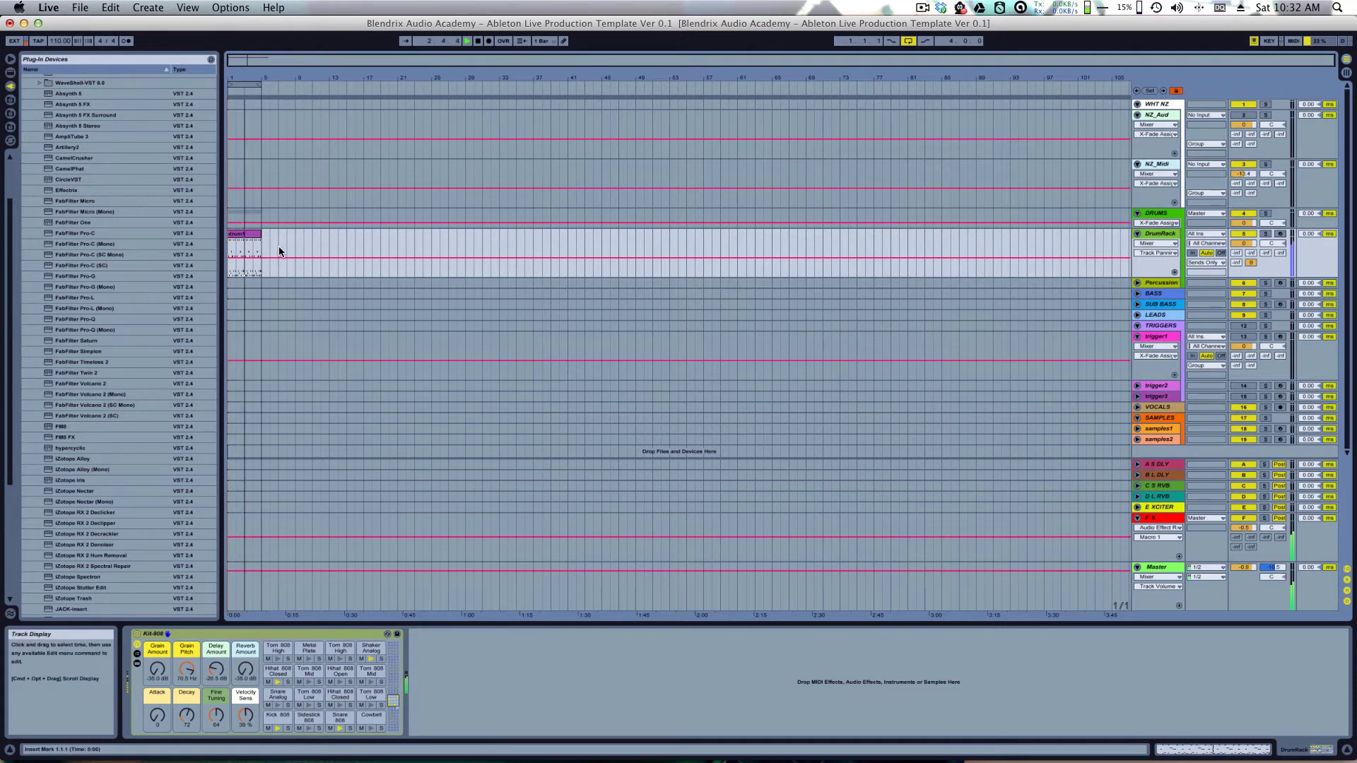
# Step: Draw Track Panning automation across the DrumRack clip, swinging to one side, to the other, and back to centre
pyautogui.click(236, 233)
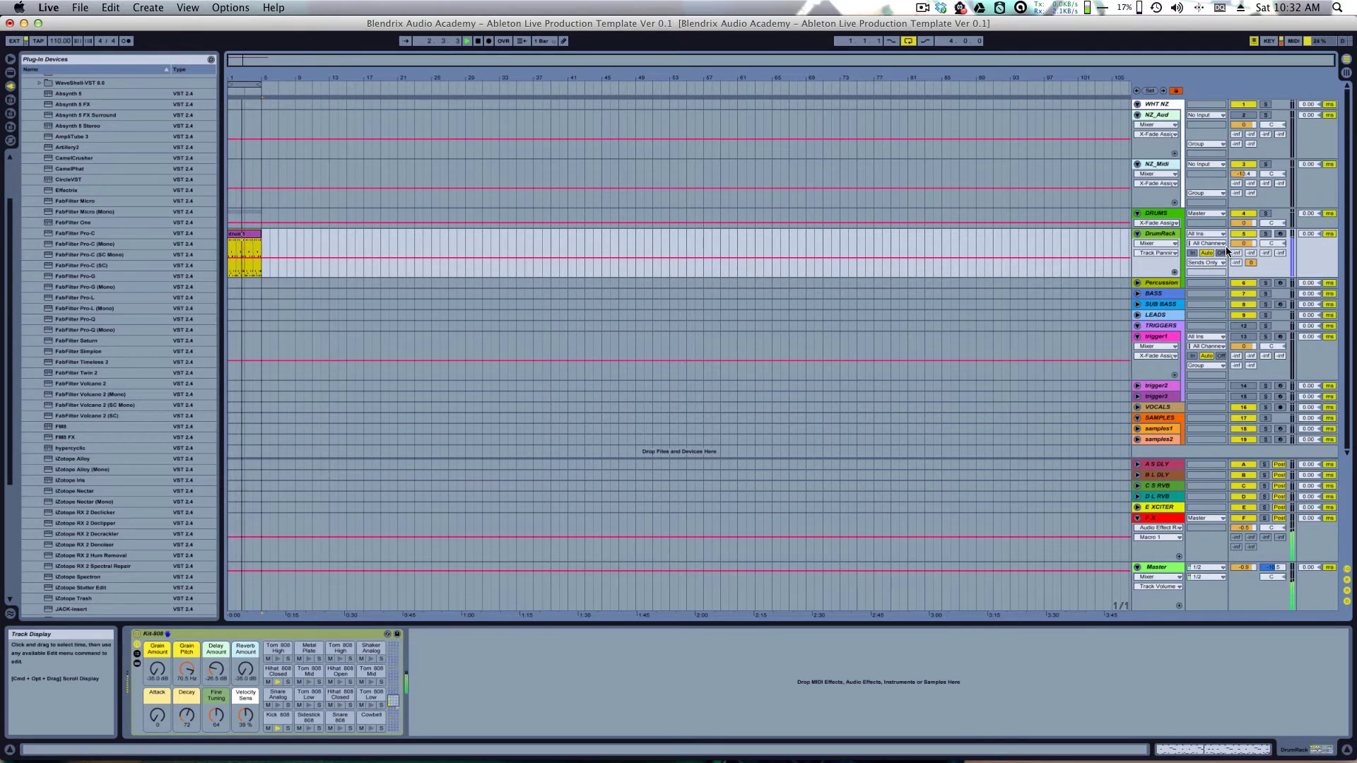
pyautogui.click(1152, 253)
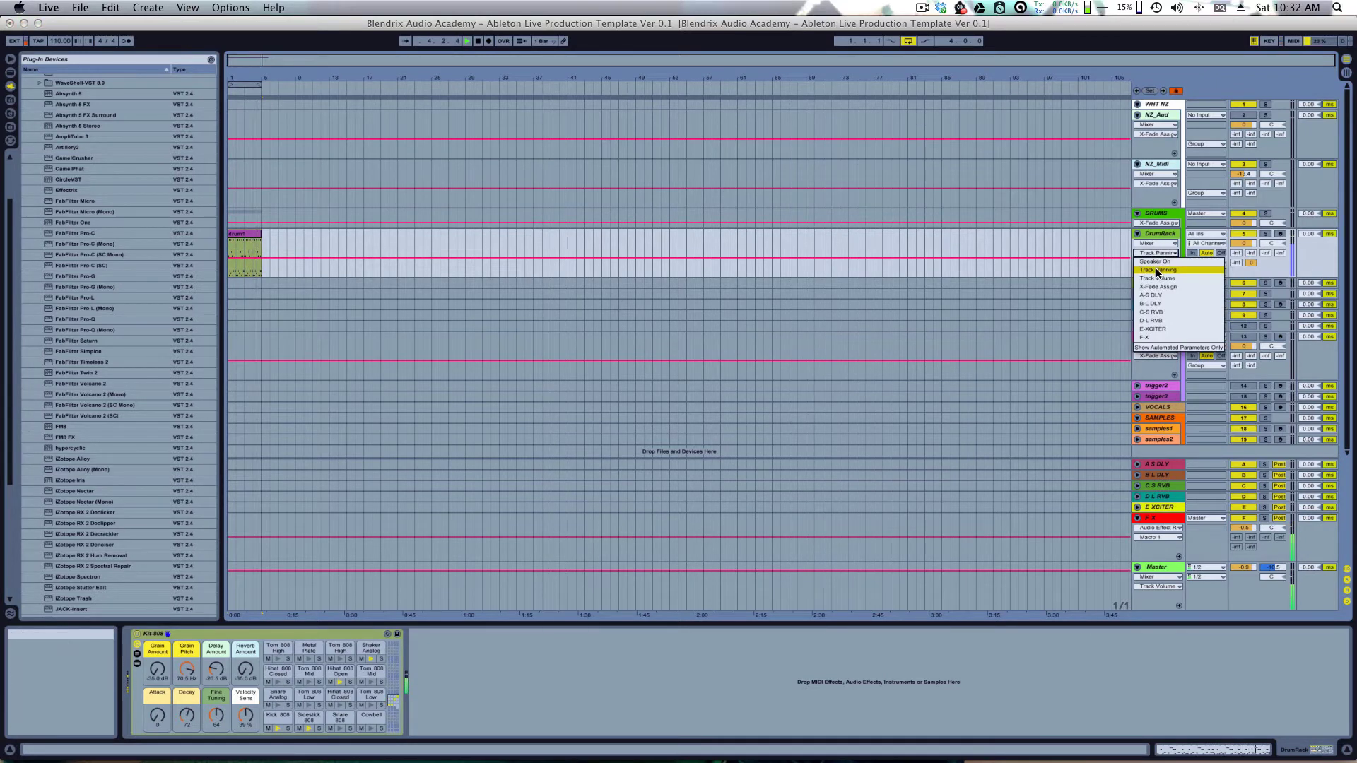
pyautogui.click(1157, 270)
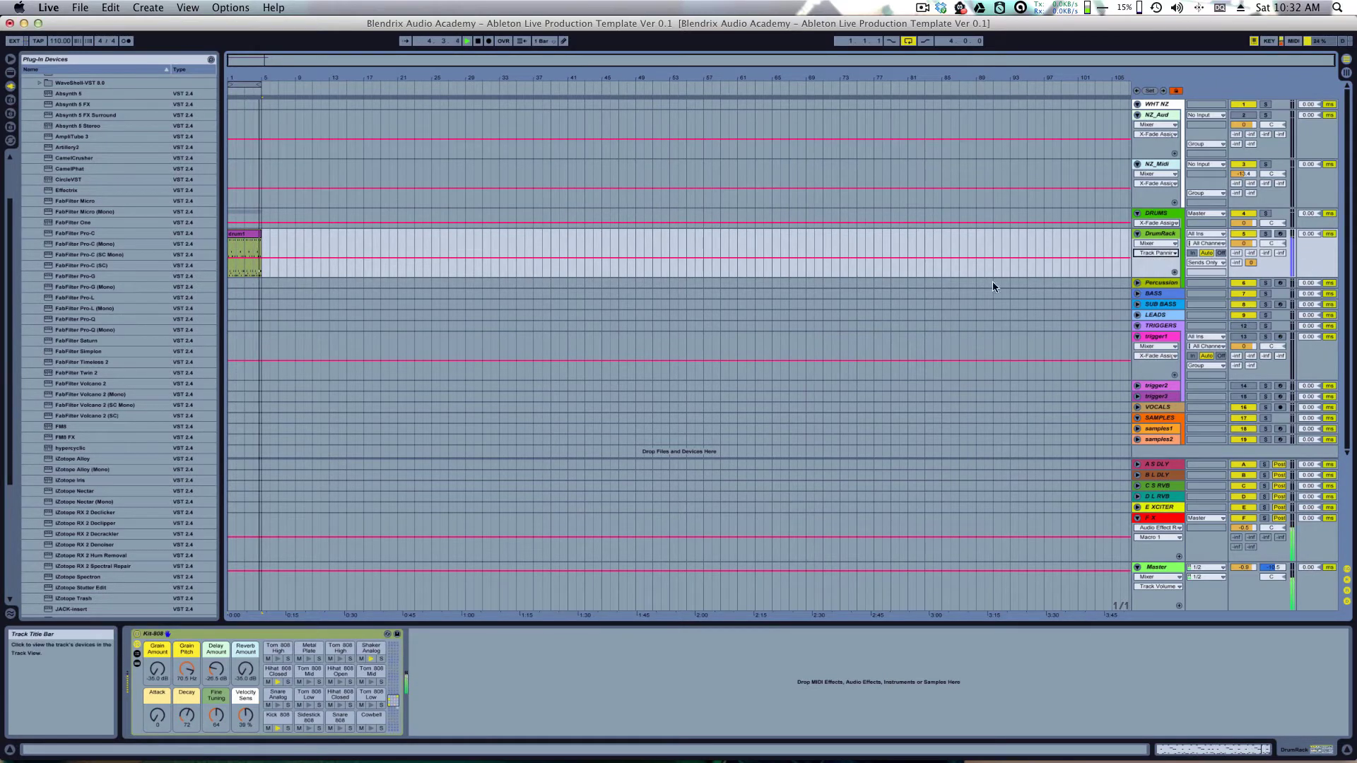
pyautogui.click(231, 258)
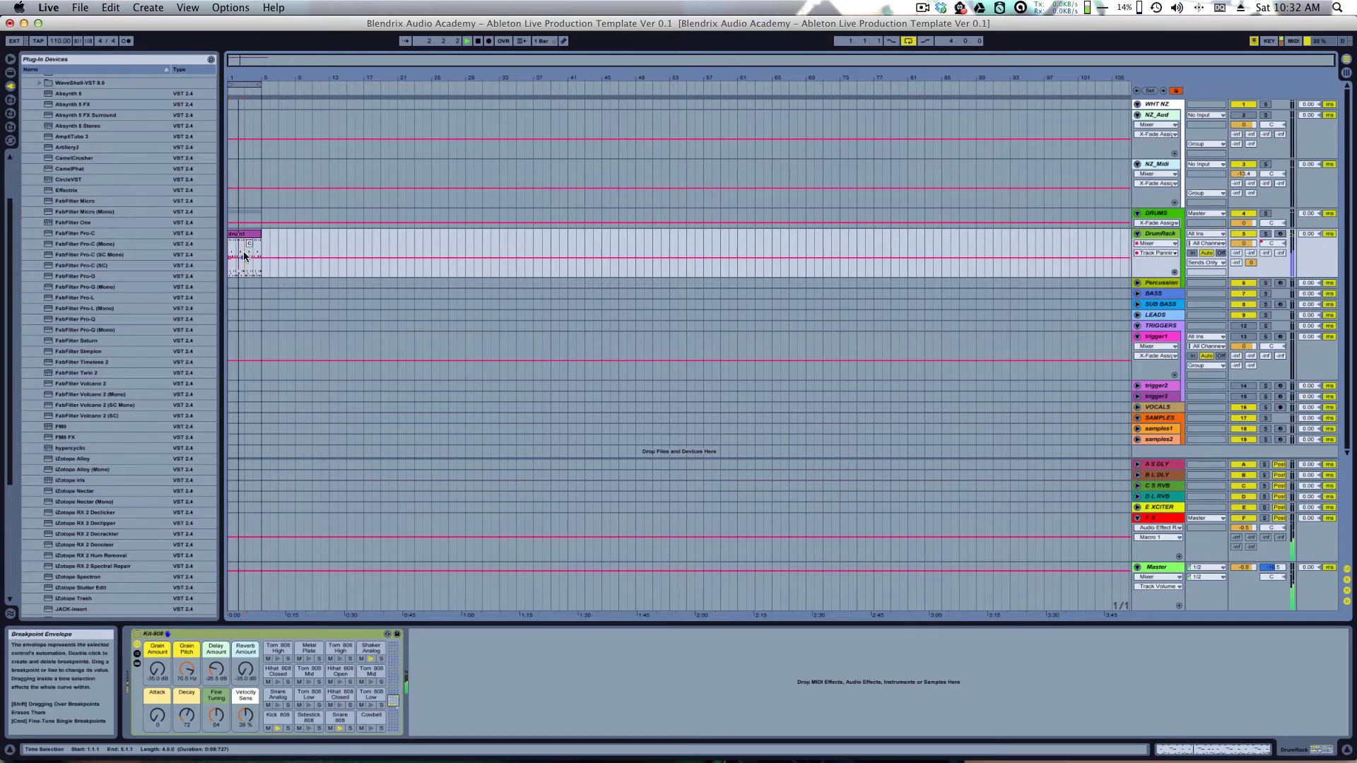
pyautogui.moveTo(243, 256)
pyautogui.mouseDown()
pyautogui.moveTo(240, 241)
pyautogui.moveTo(256, 275)
pyautogui.mouseUp()
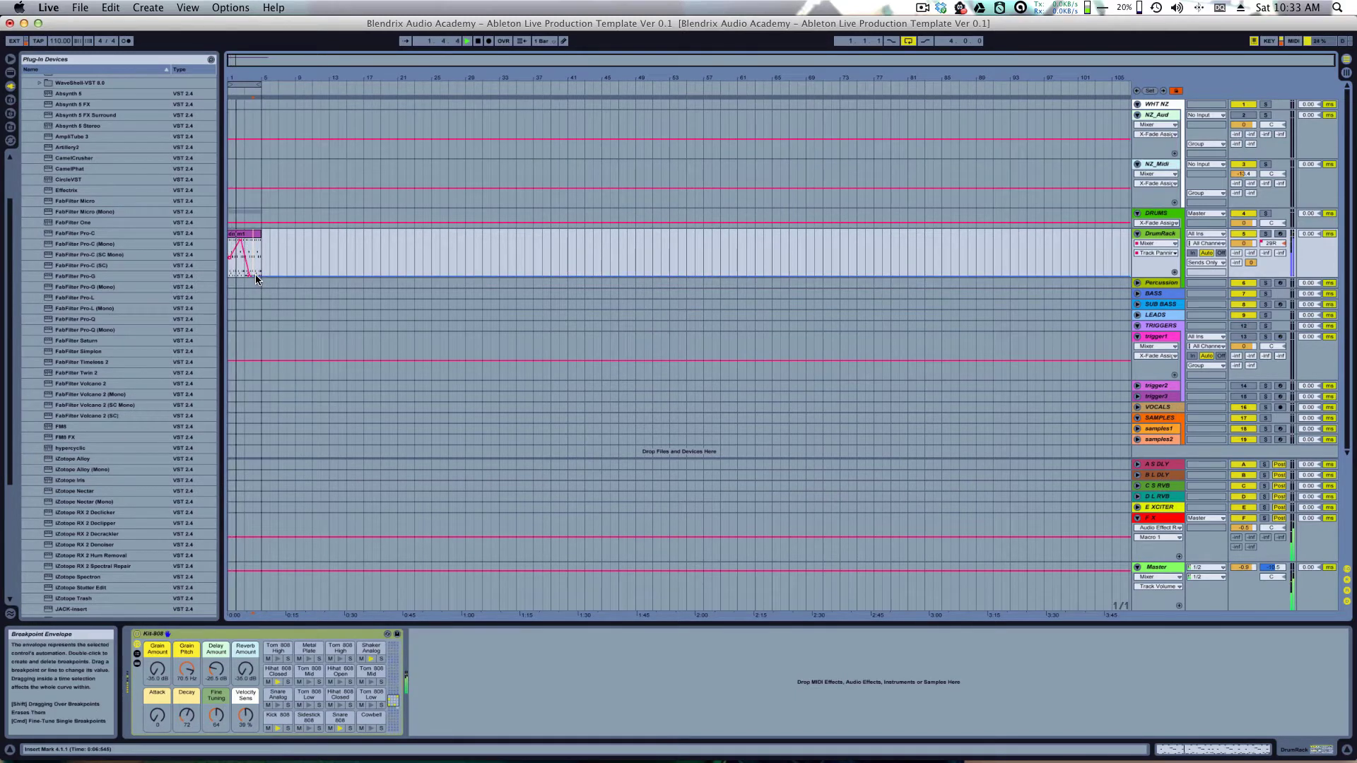
pyautogui.moveTo(256, 278); pyautogui.dragTo(260, 257)
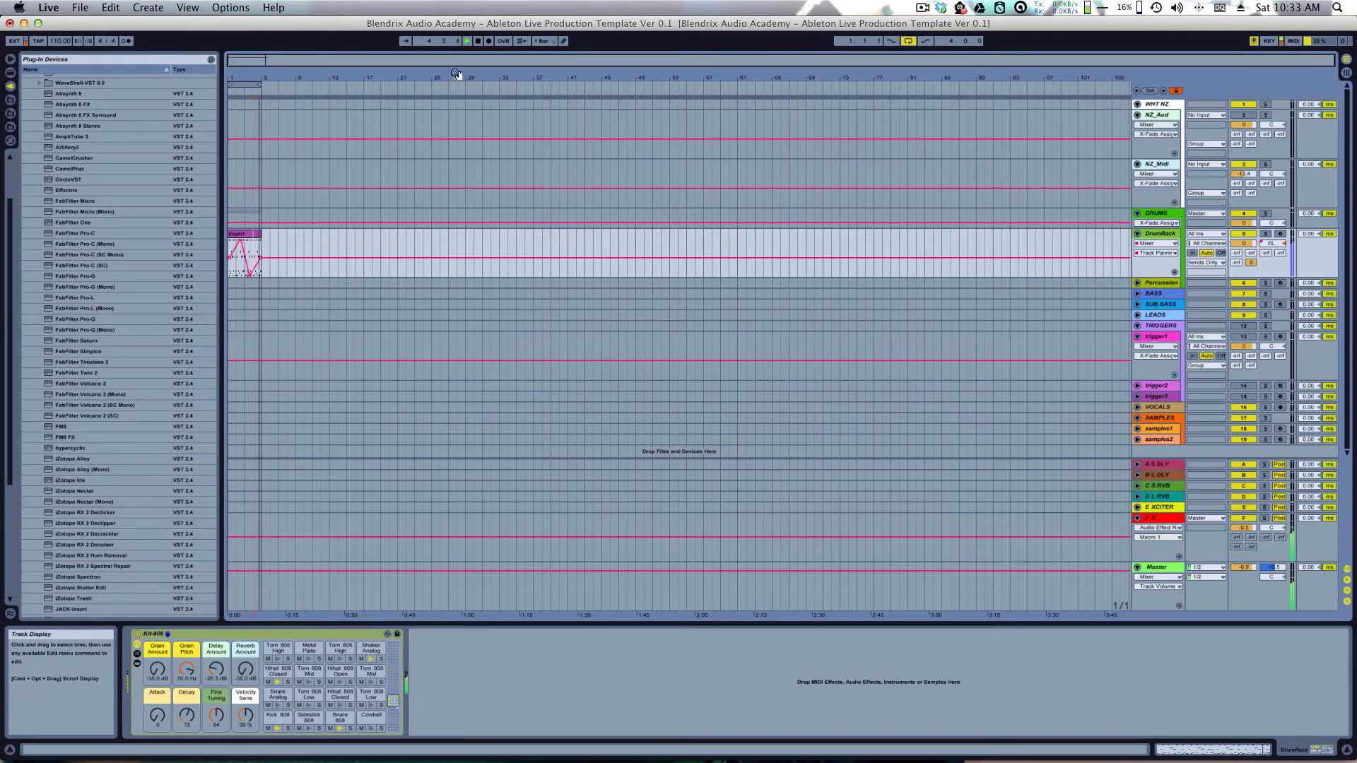
# Step: Stop playback and delete the pan automation breakpoints on the DrumRack clip
pyautogui.press('space')
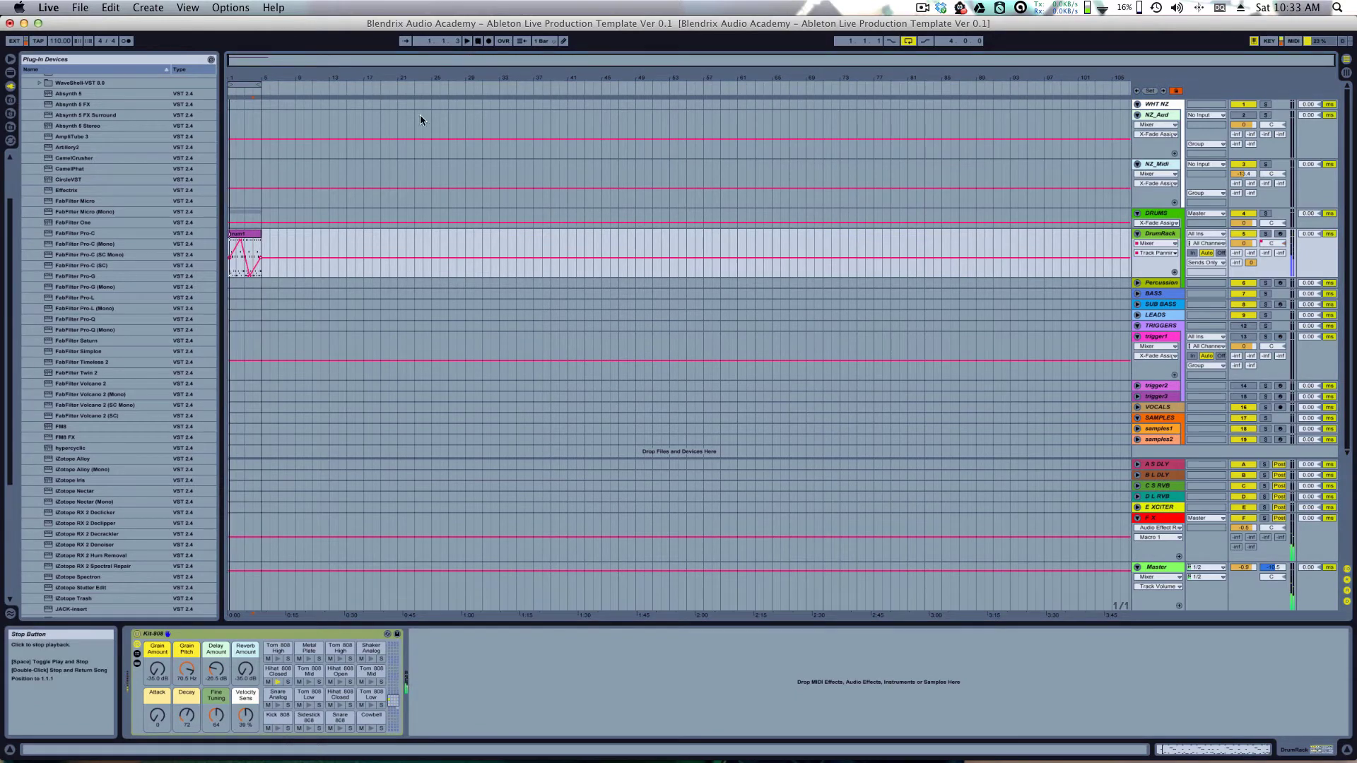
pyautogui.doubleClick(248, 276)
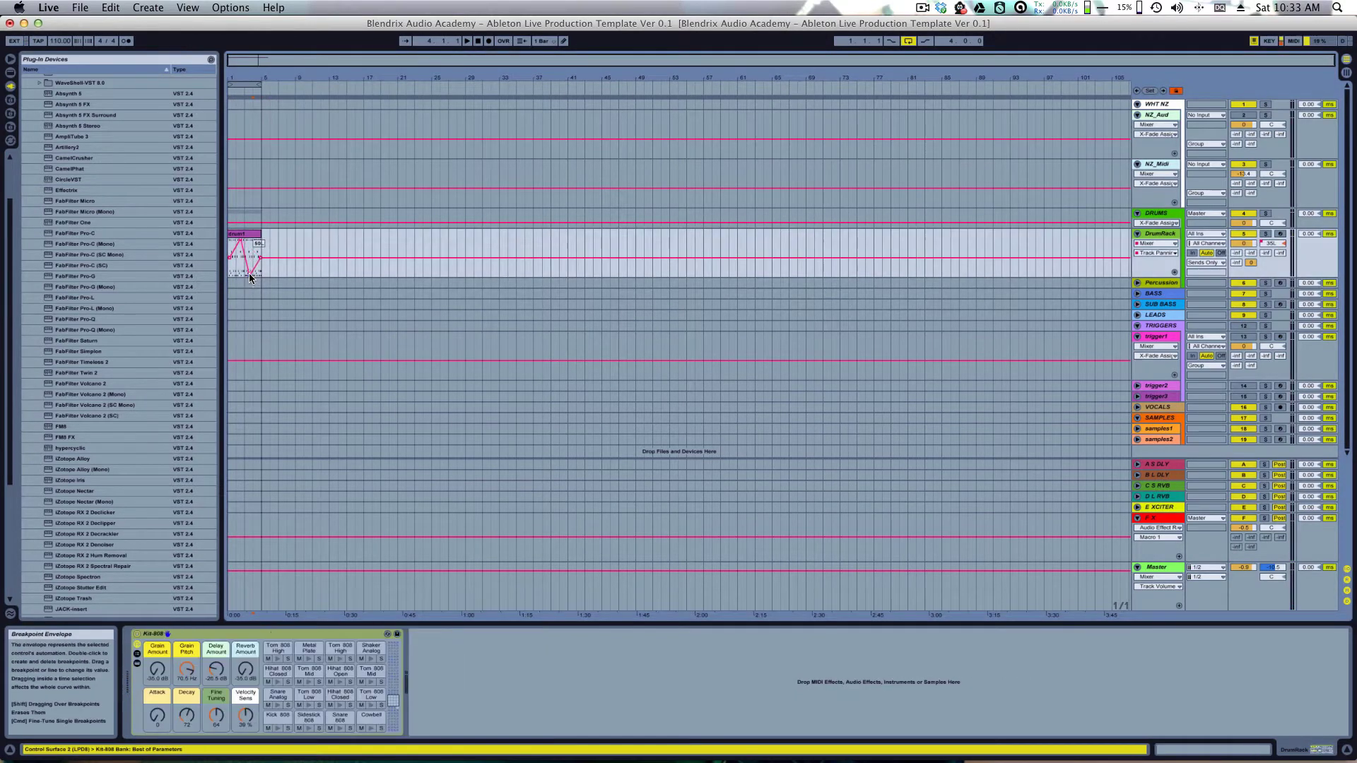
pyautogui.doubleClick(241, 244)
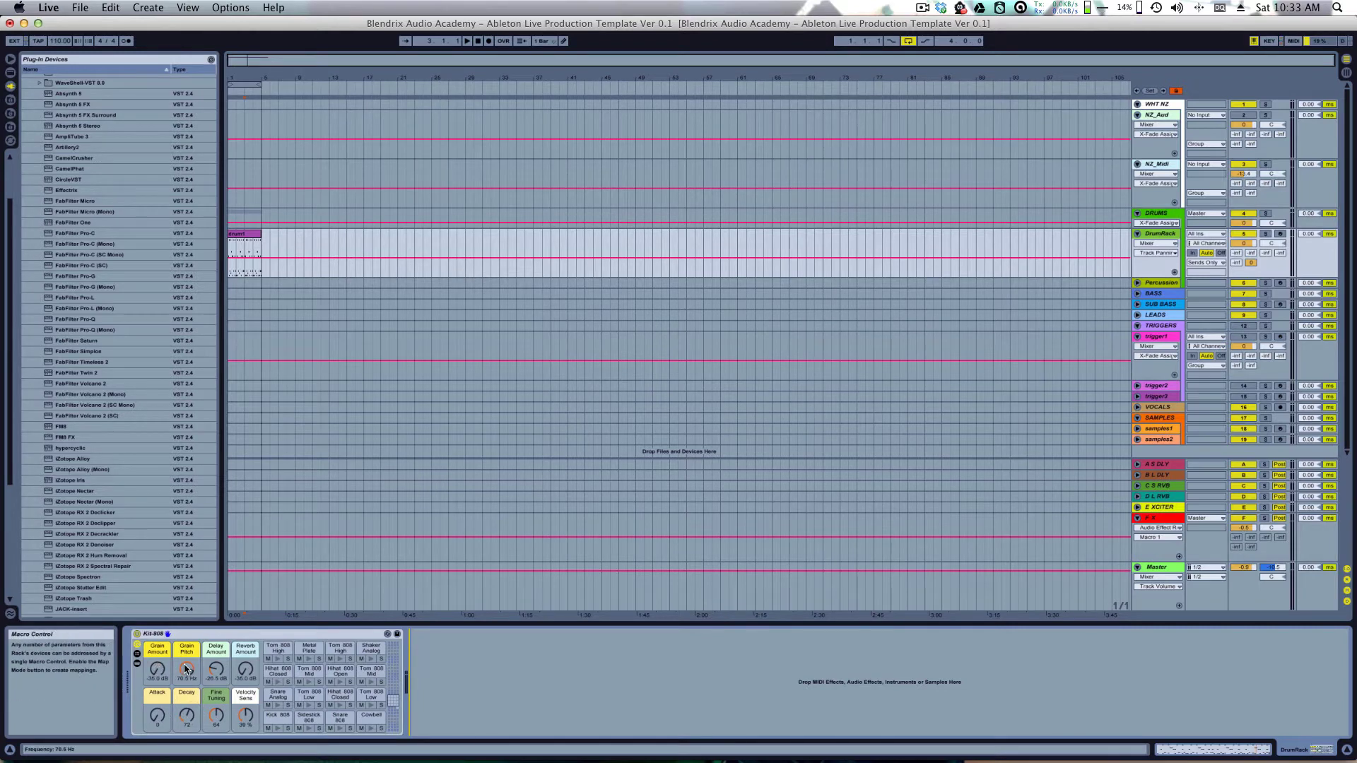
# Step: Show the automation of Kit-808's Reverb Amount macro on DrumRack, and review the parameters and devices available for automation
pyautogui.rightClick(244, 671)
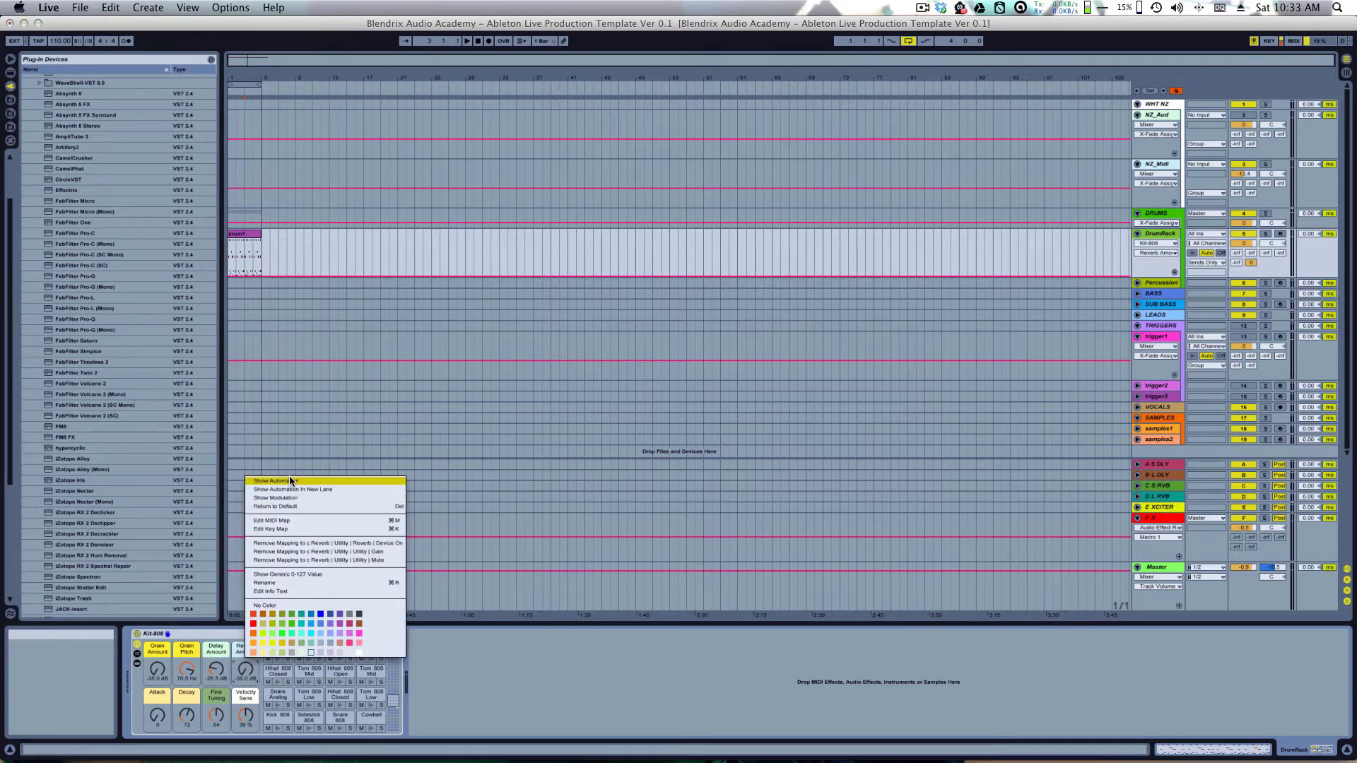
pyautogui.click(282, 266)
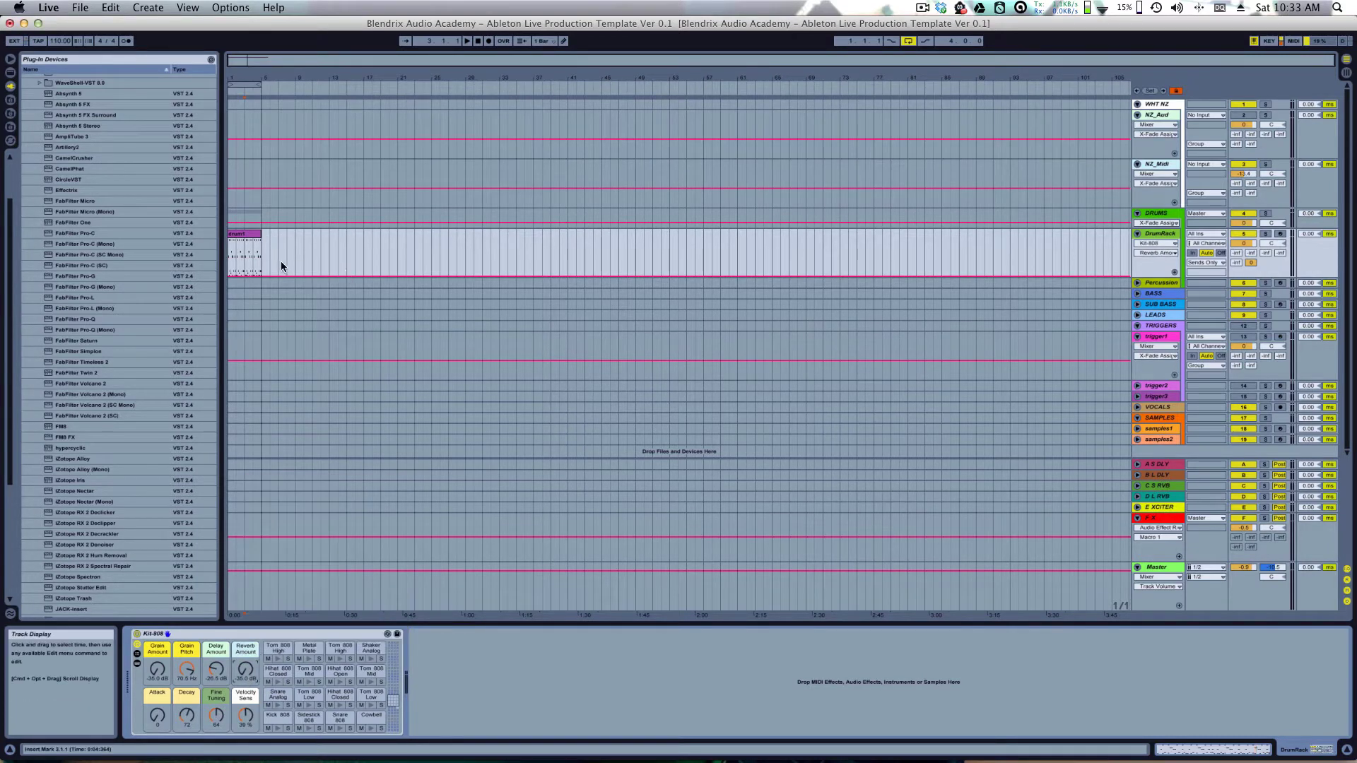
pyautogui.click(1157, 253)
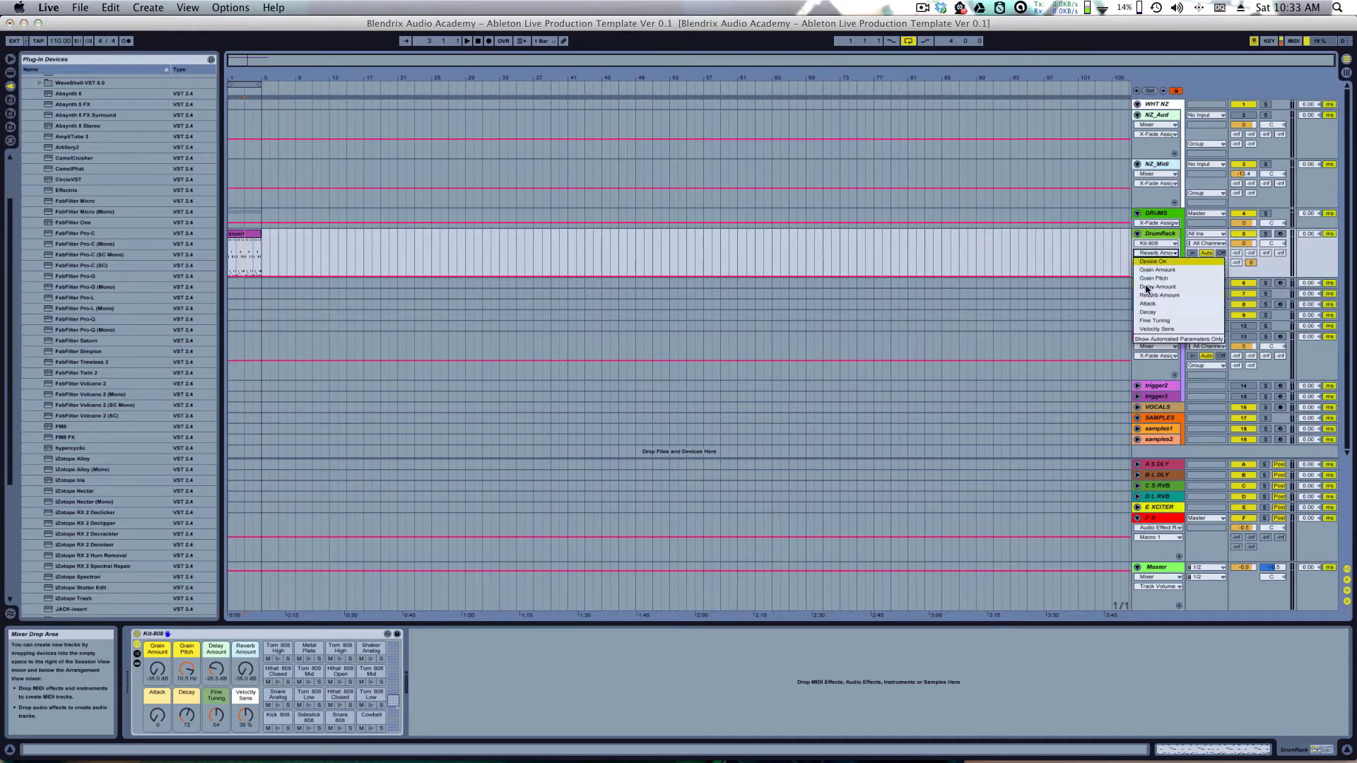
pyautogui.click(956, 252)
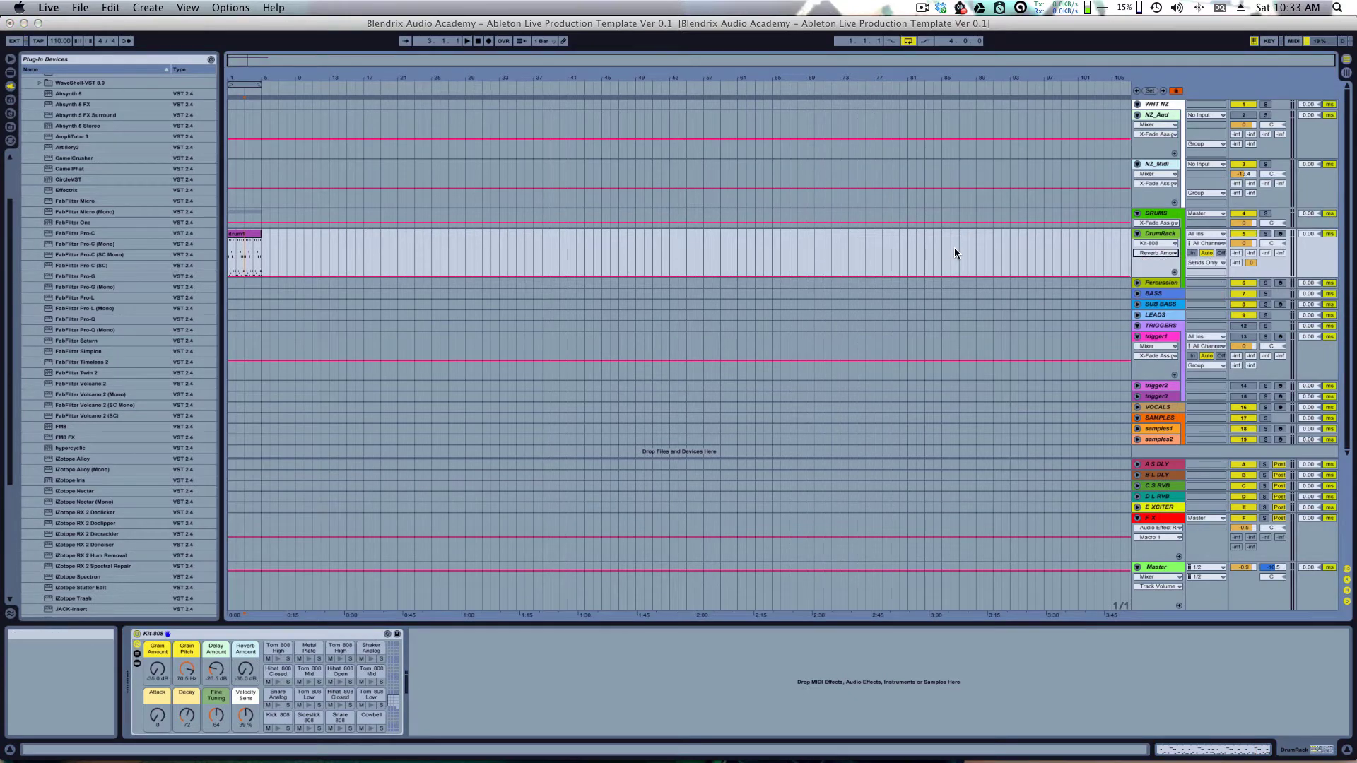
pyautogui.click(1164, 253)
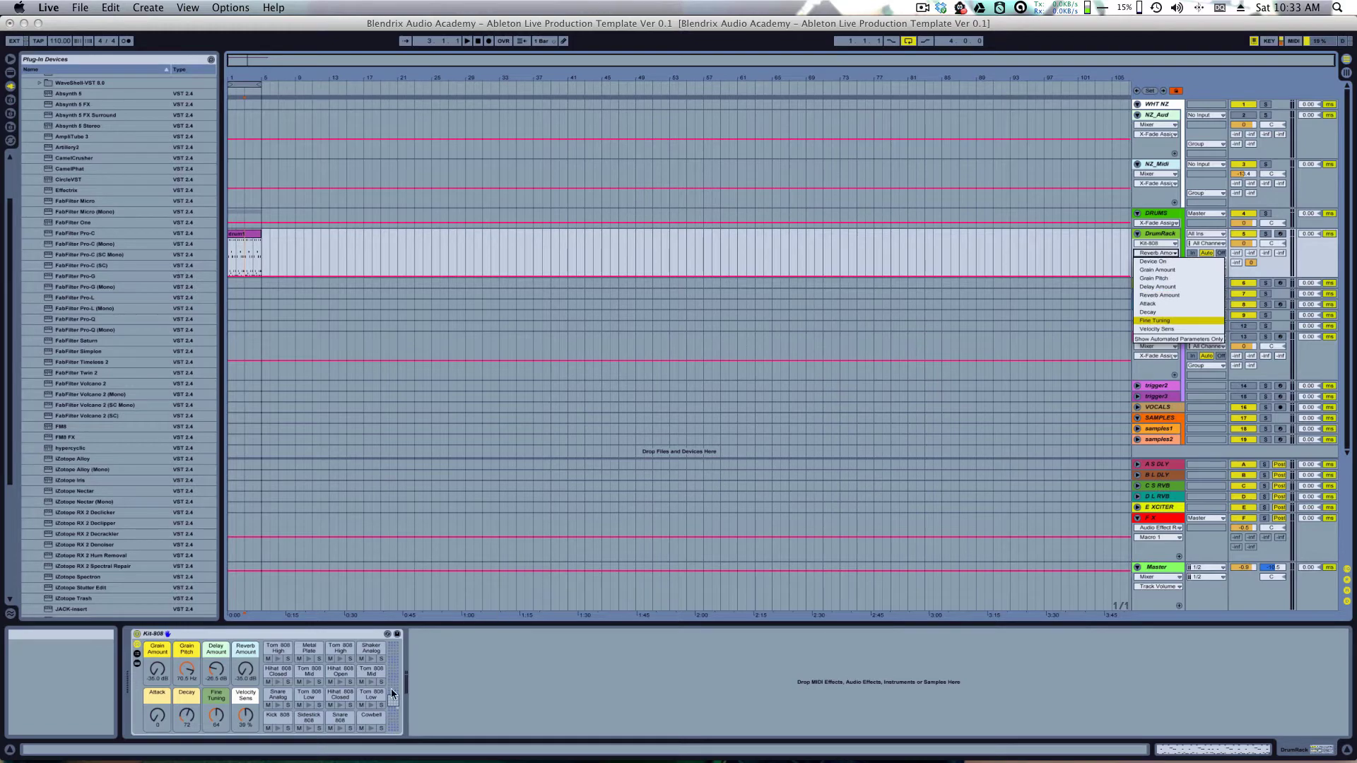
pyautogui.click(506, 689)
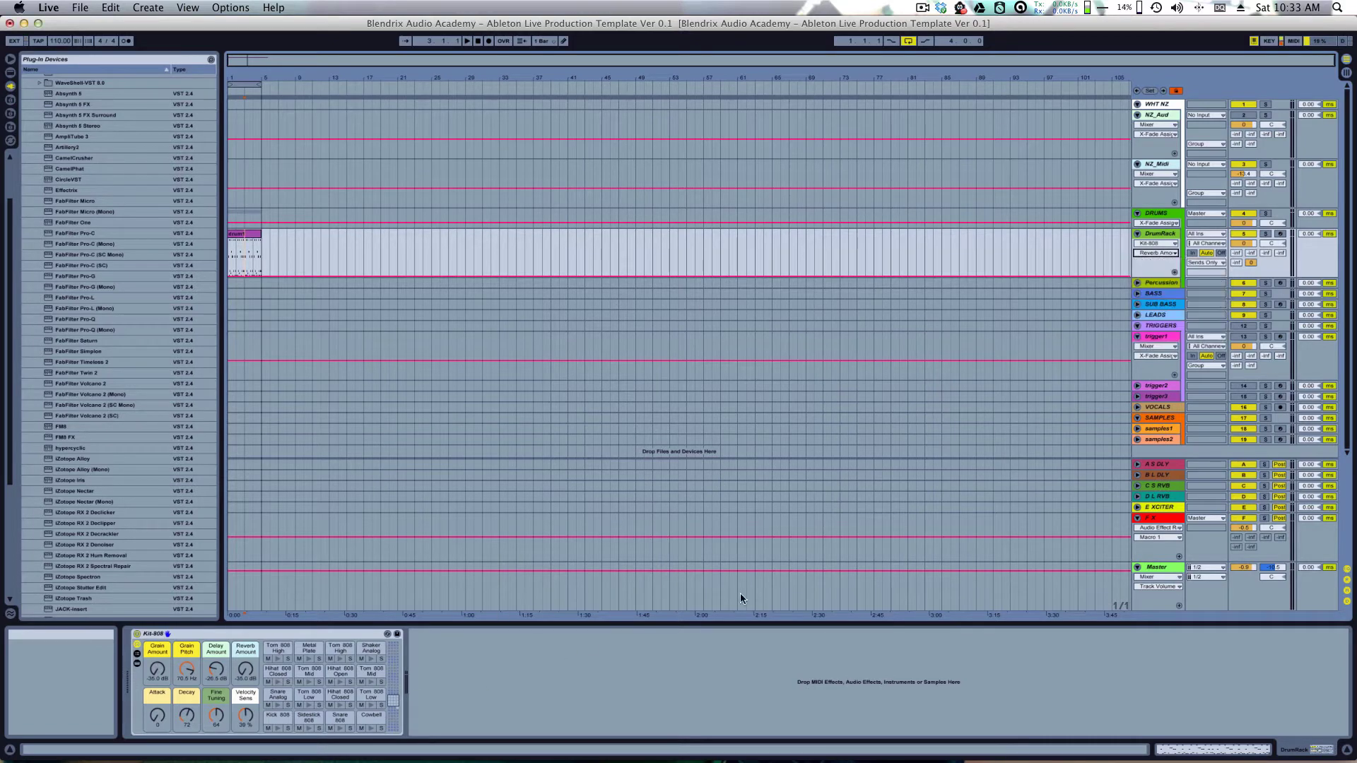
pyautogui.click(1157, 243)
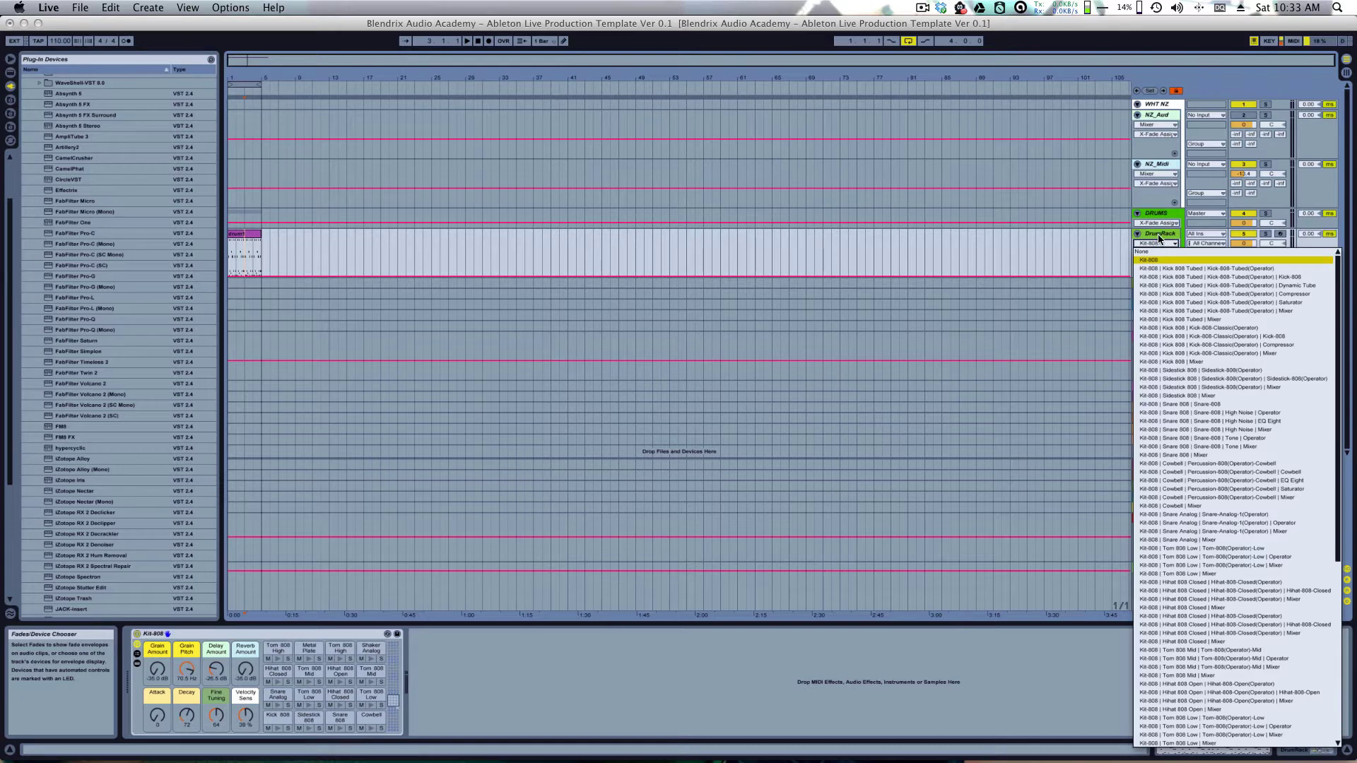
pyautogui.click(1114, 239)
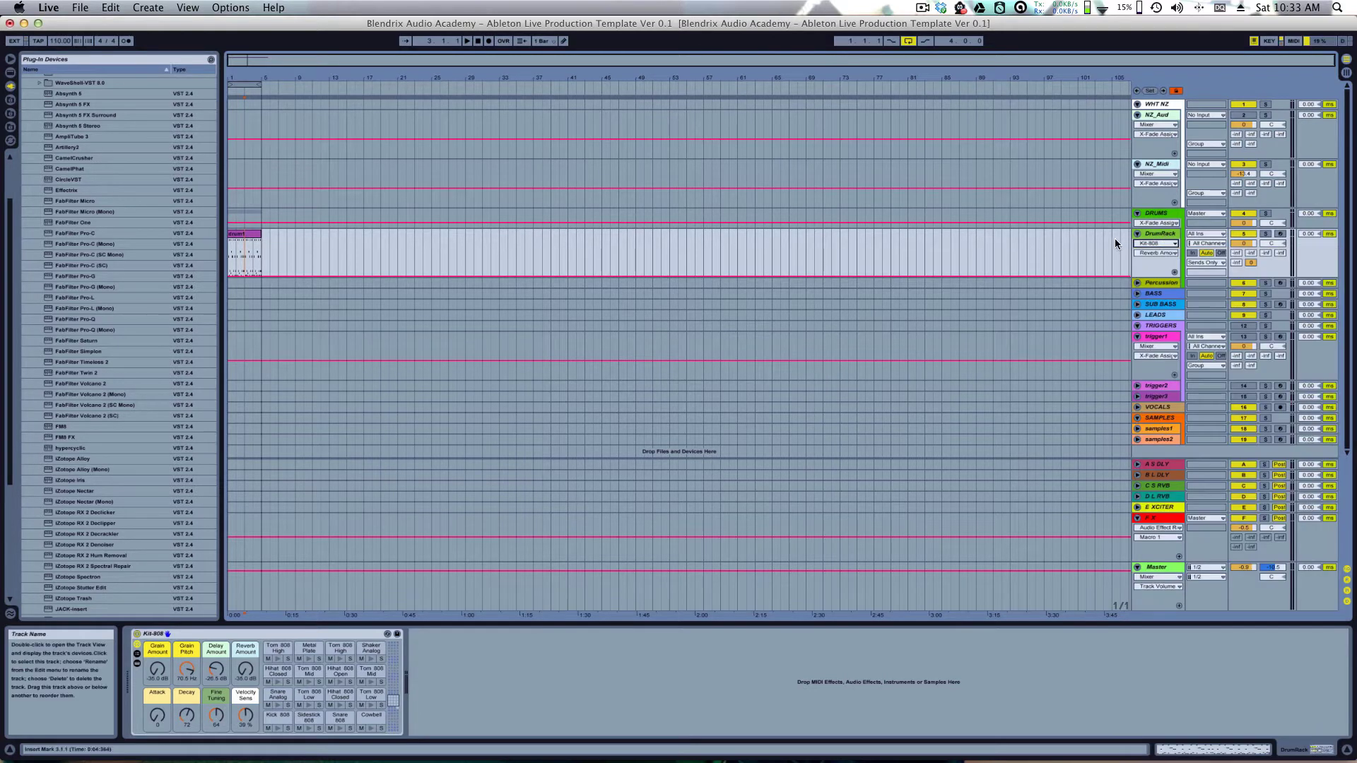
# Step: Extend the arrangement loop to eight bars, and lengthen the DrumRack clip to match, ending at 9.1.1
pyautogui.click(251, 237)
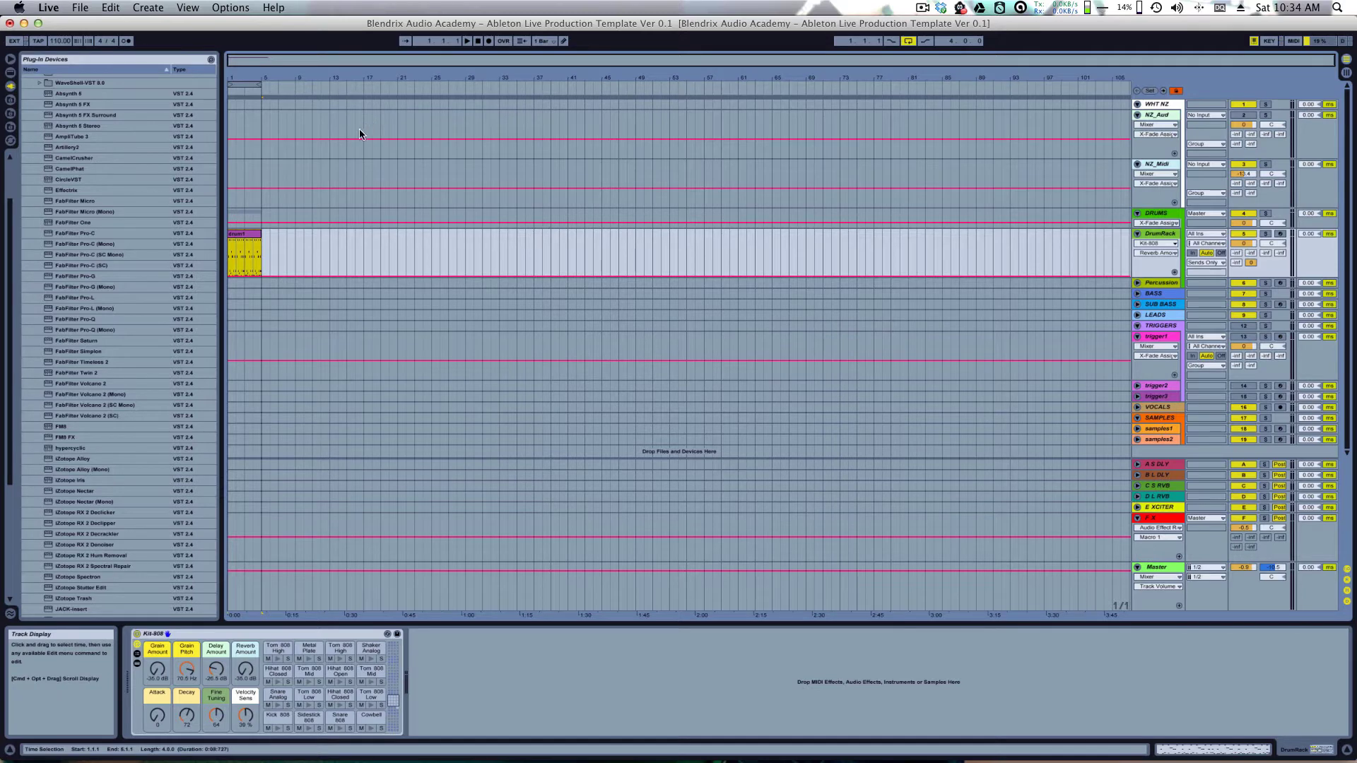
pyautogui.click(248, 239)
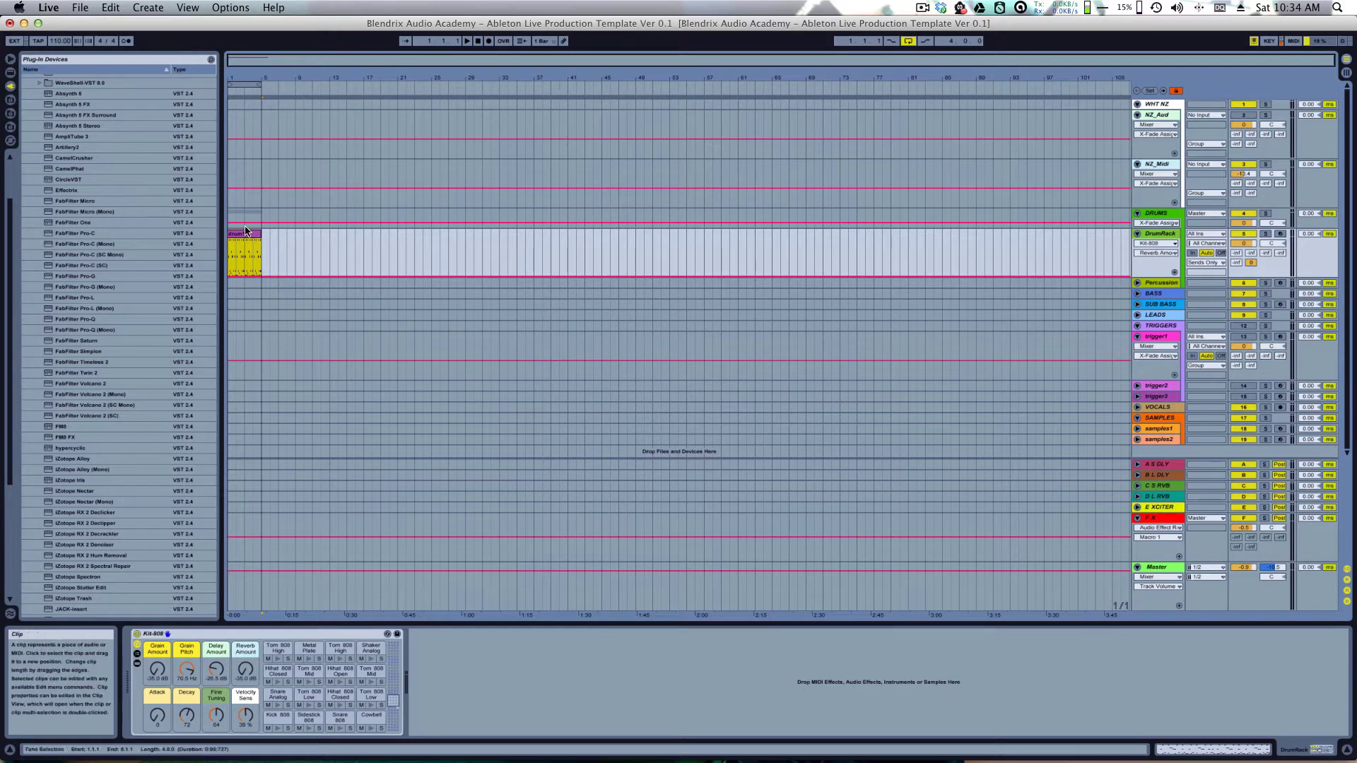
pyautogui.moveTo(248, 247)
pyautogui.mouseDown()
pyautogui.moveTo(509, 254)
pyautogui.moveTo(249, 249)
pyautogui.moveTo(262, 245)
pyautogui.mouseUp()
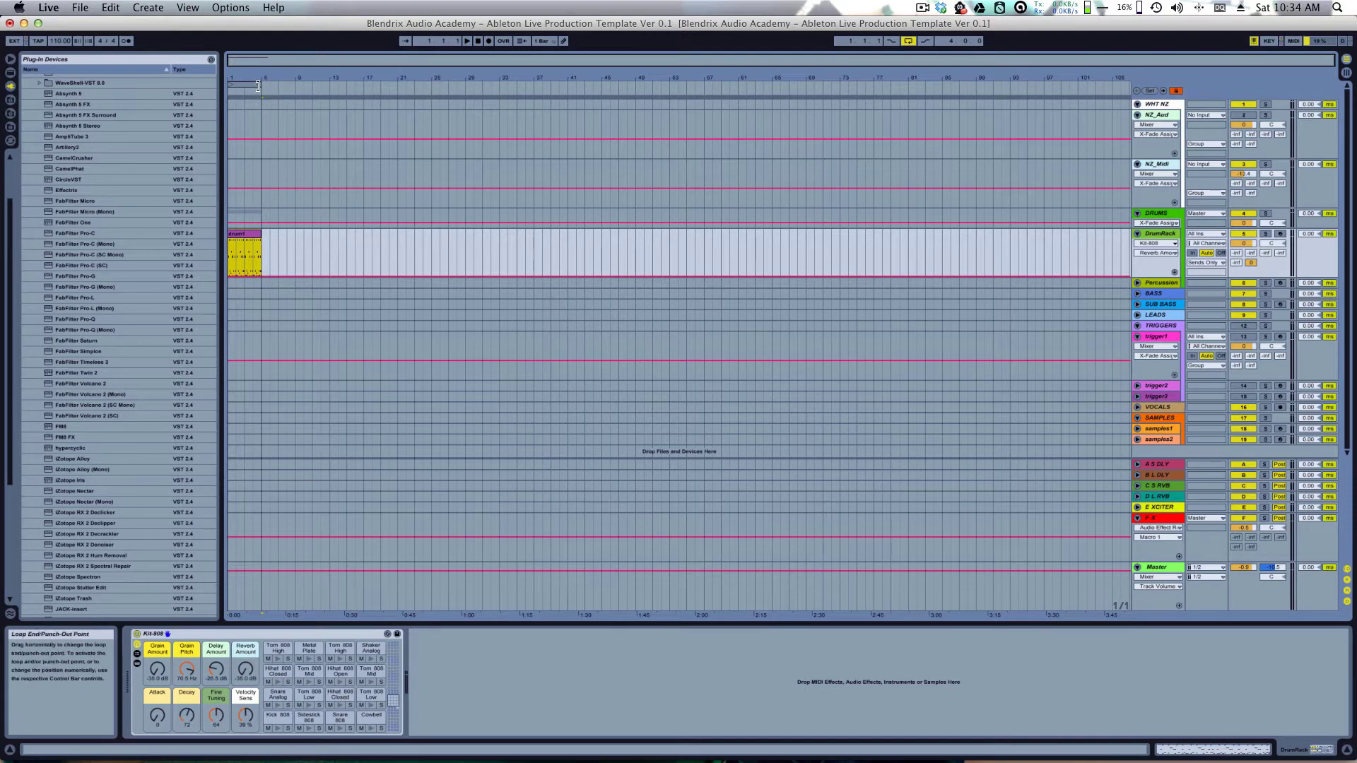
pyautogui.moveTo(258, 86); pyautogui.dragTo(293, 100)
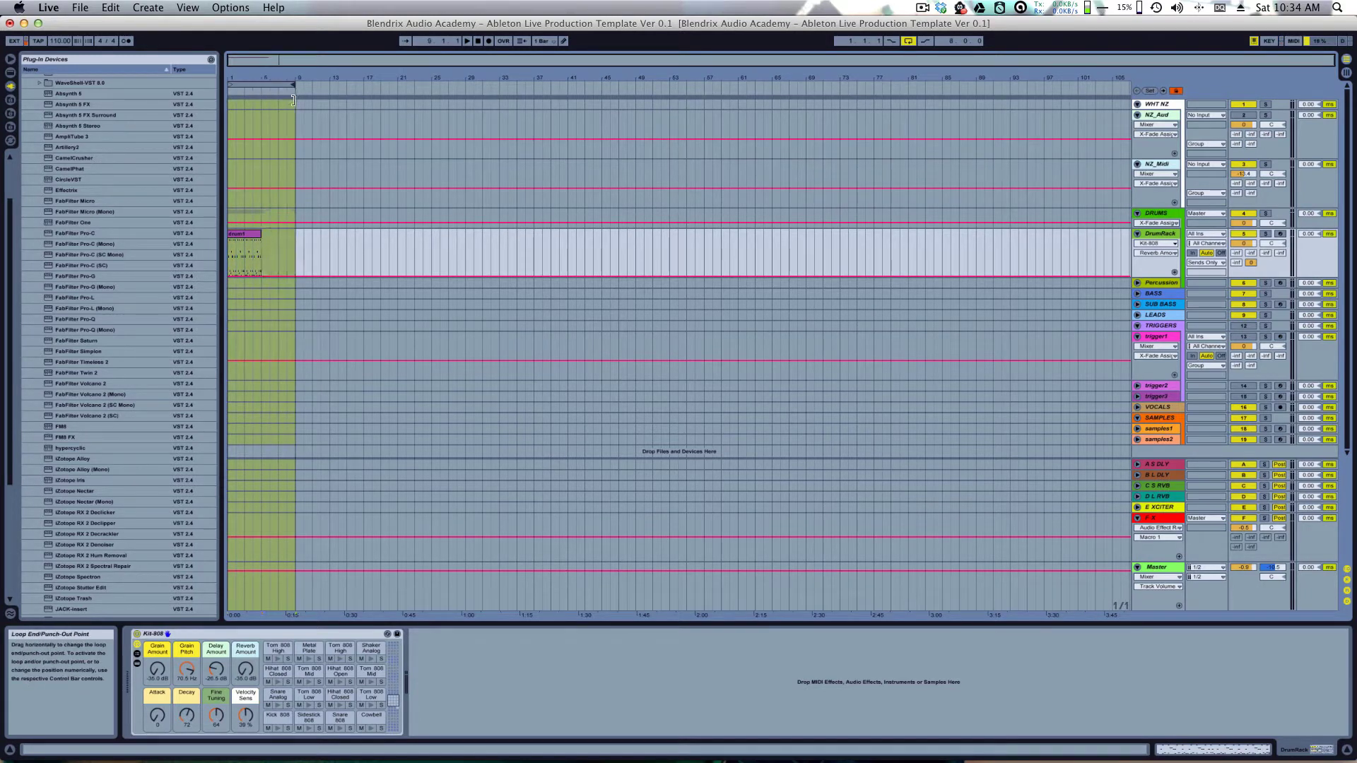
pyautogui.click(255, 239)
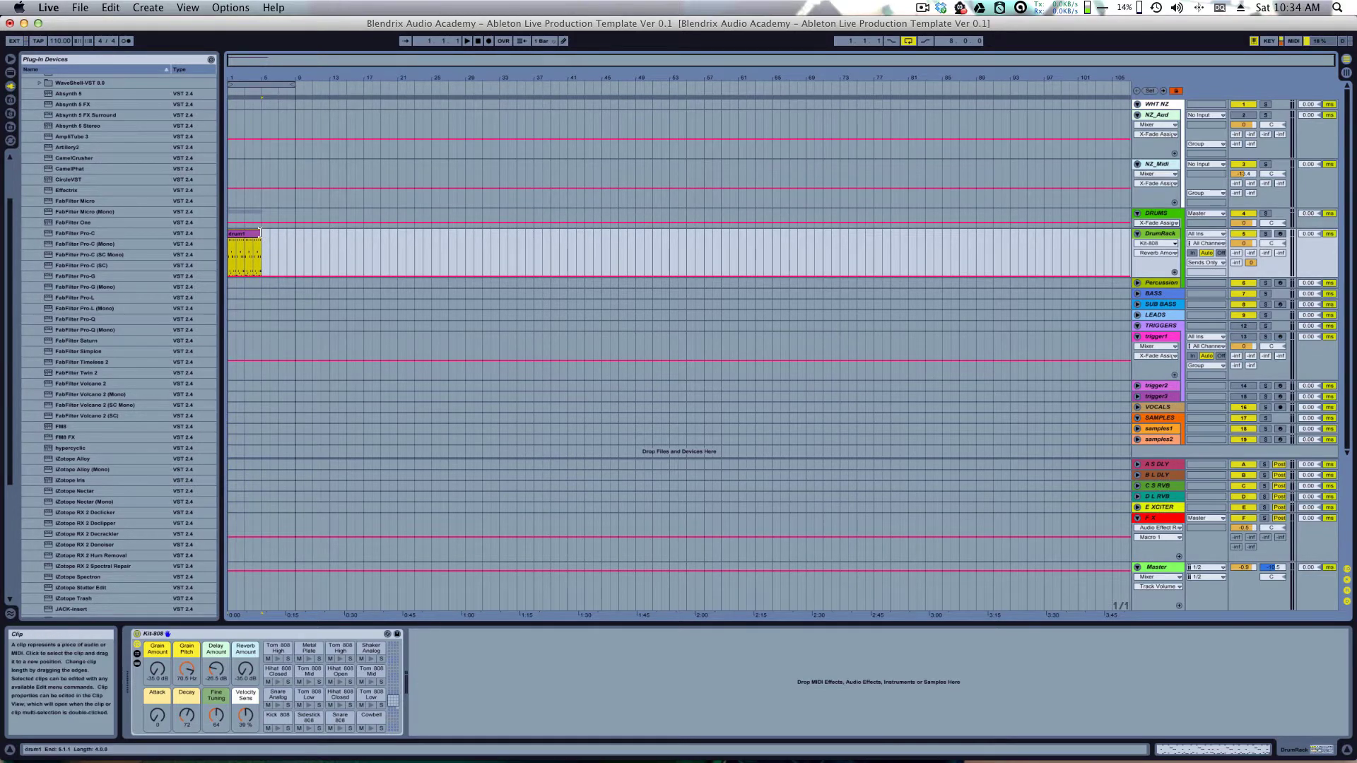
pyautogui.moveTo(260, 232); pyautogui.dragTo(297, 239)
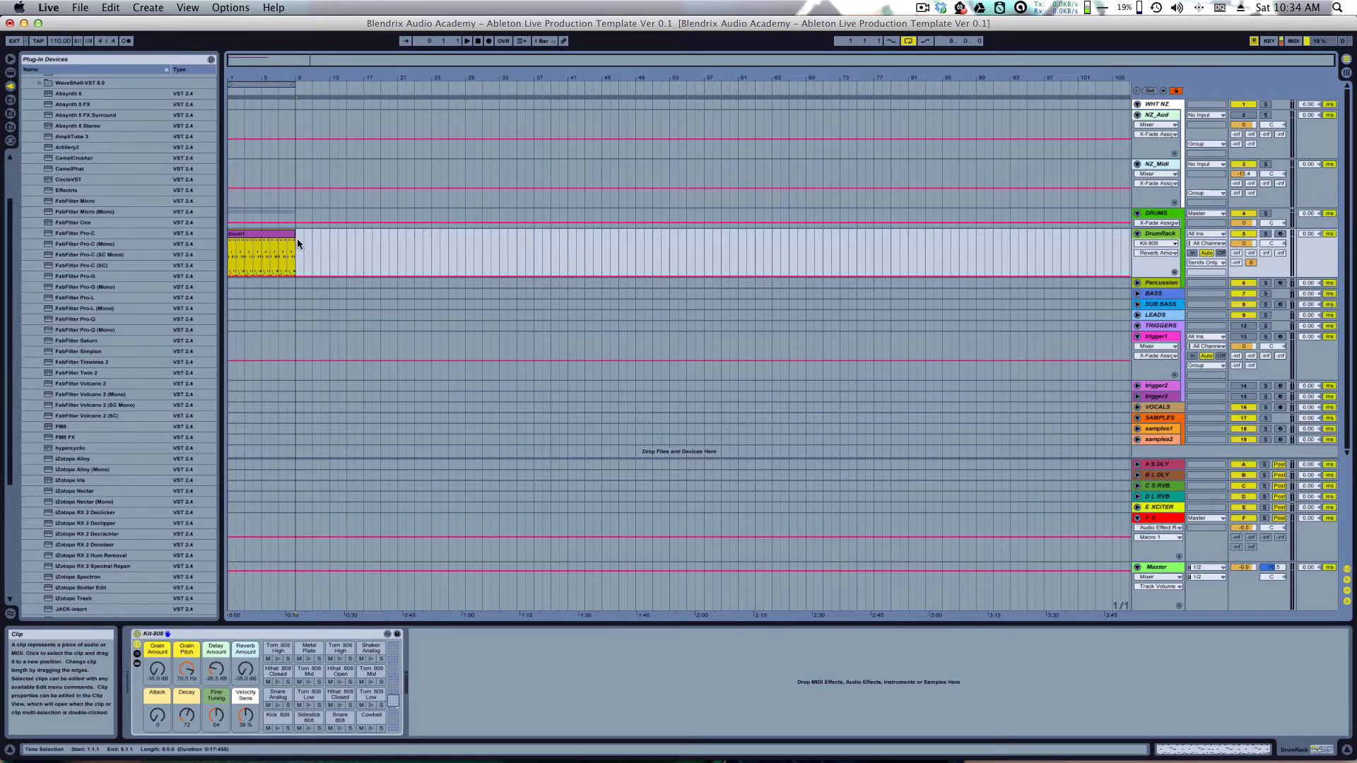
# Step: Open the lengthened DrumRack clip in Clip View to show its MIDI notes
pyautogui.doubleClick(252, 232)
pyautogui.click(232, 243)
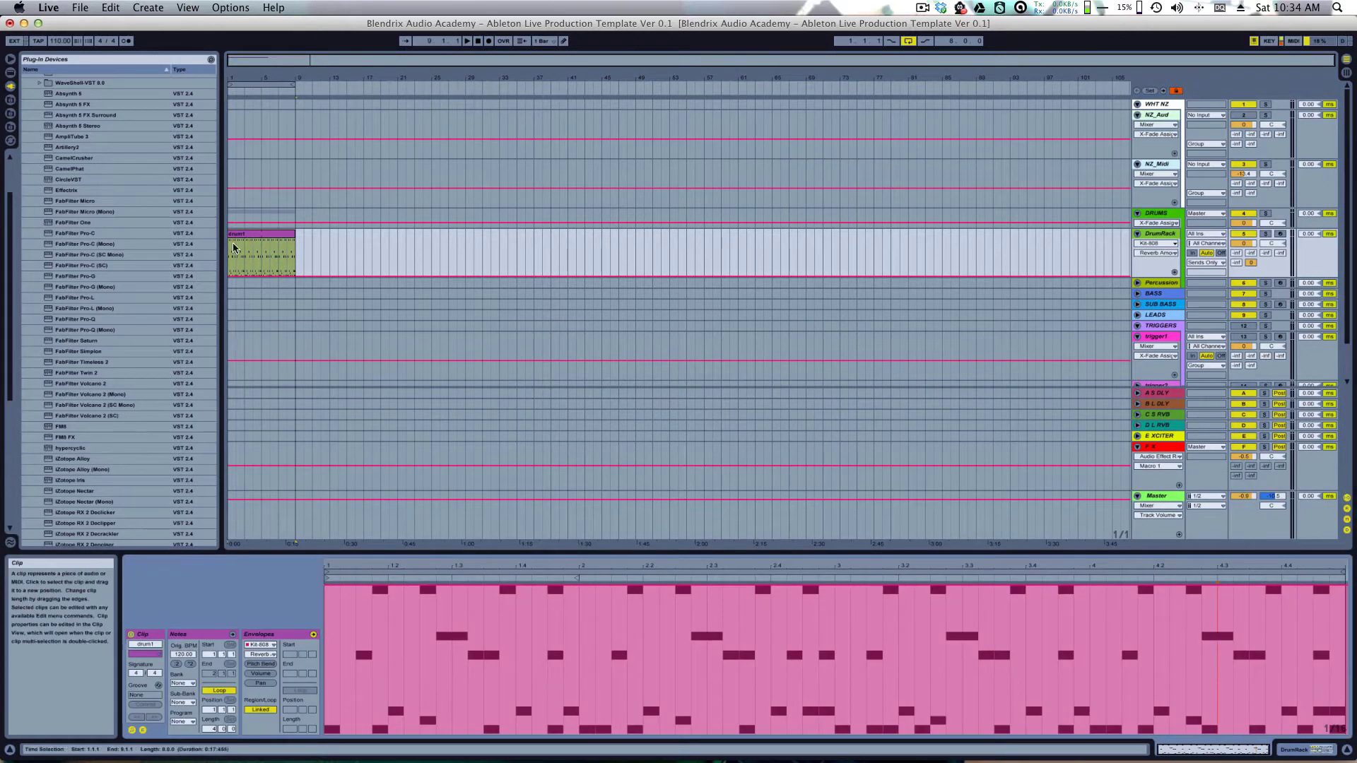
# Step: Show the drum1 clip's notes in the MIDI note editor instead of its envelopes
pyautogui.click(283, 234)
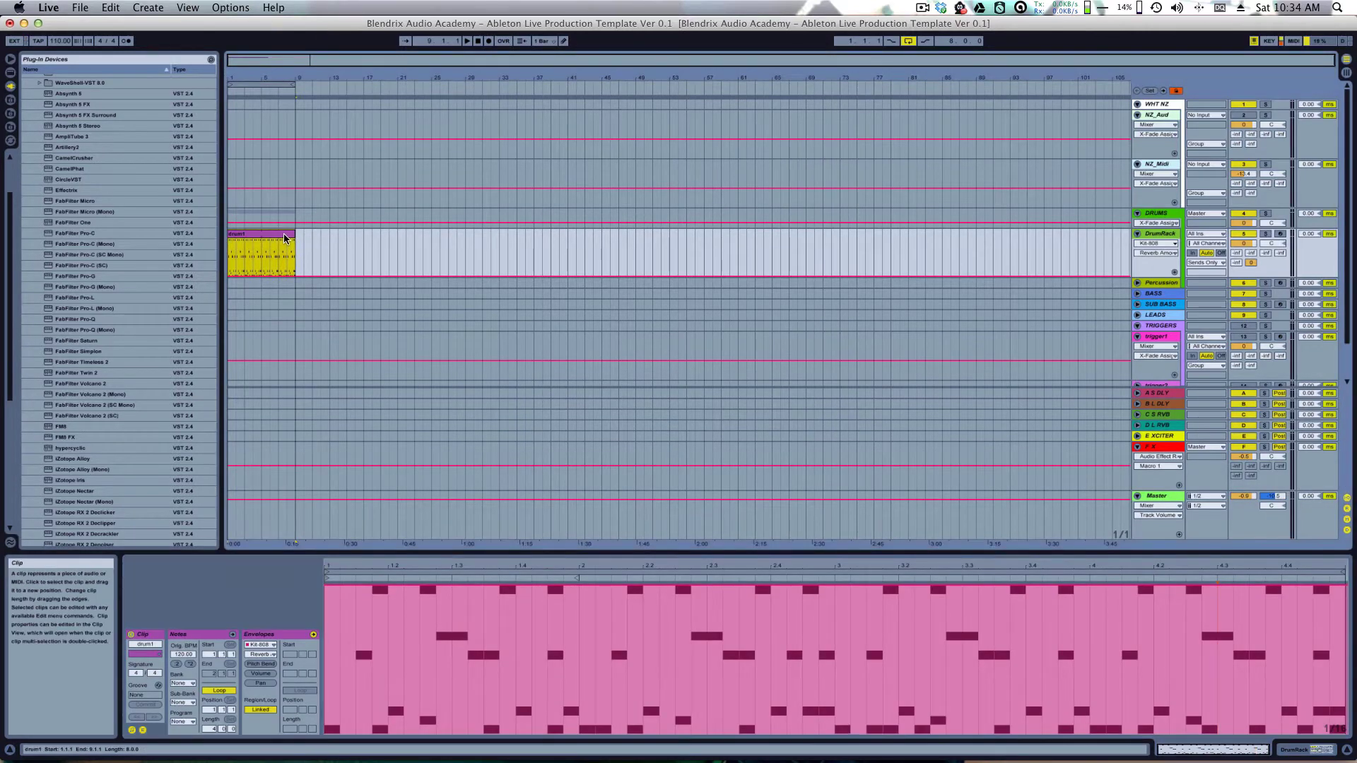
pyautogui.click(143, 730)
pyautogui.scroll(-2, 306, 643)
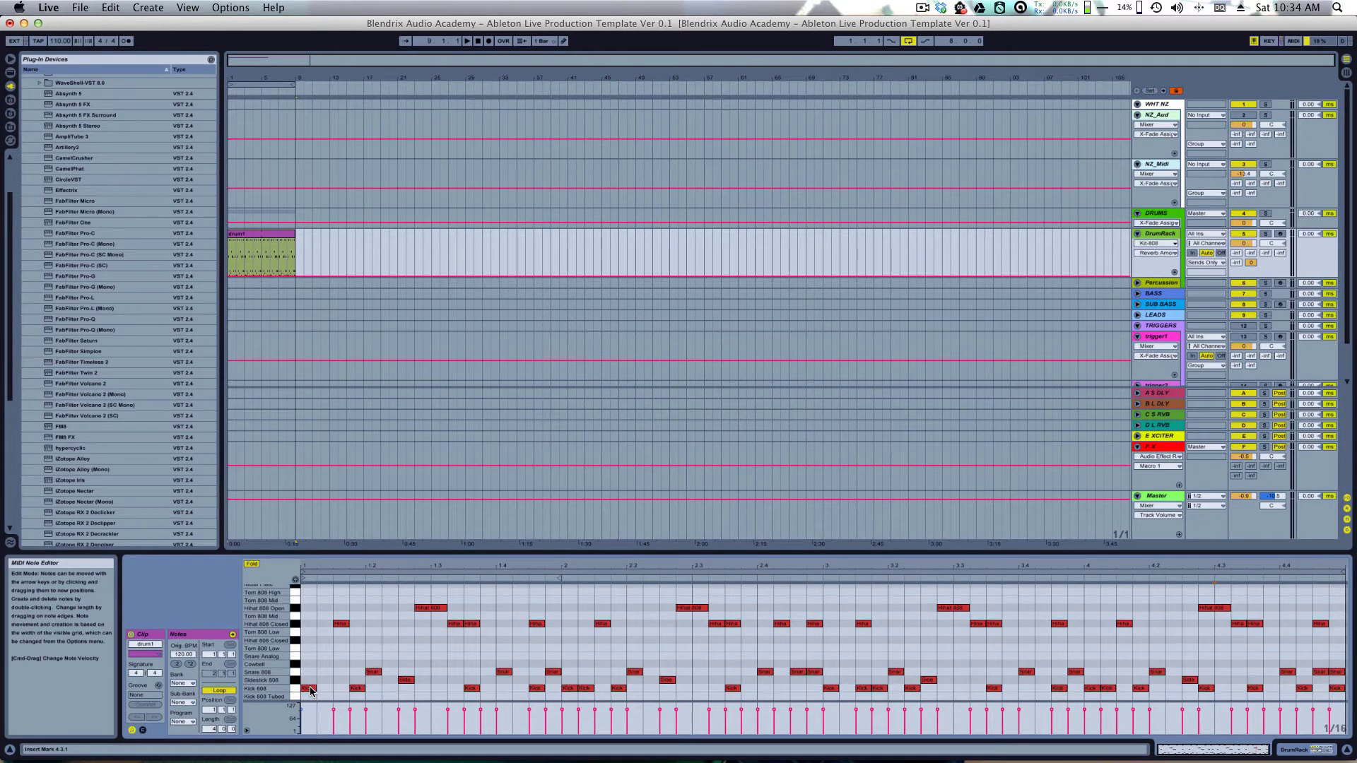
pyautogui.moveTo(300, 79); pyautogui.dragTo(704, 418)
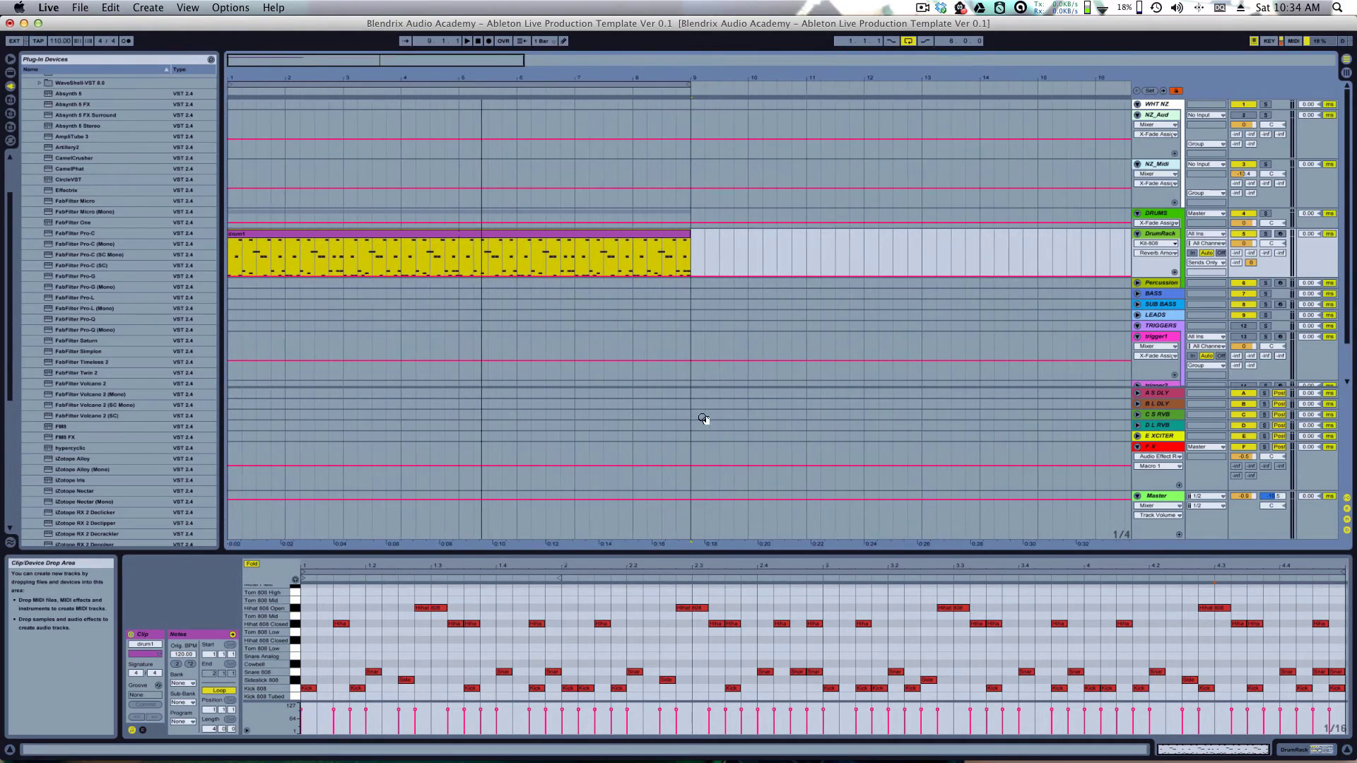
# Step: Delete the first open hi-hat note in the drum1 clip, and redraw it from 1.2.4 to 1.3.2
pyautogui.click(428, 610)
pyautogui.click(258, 255)
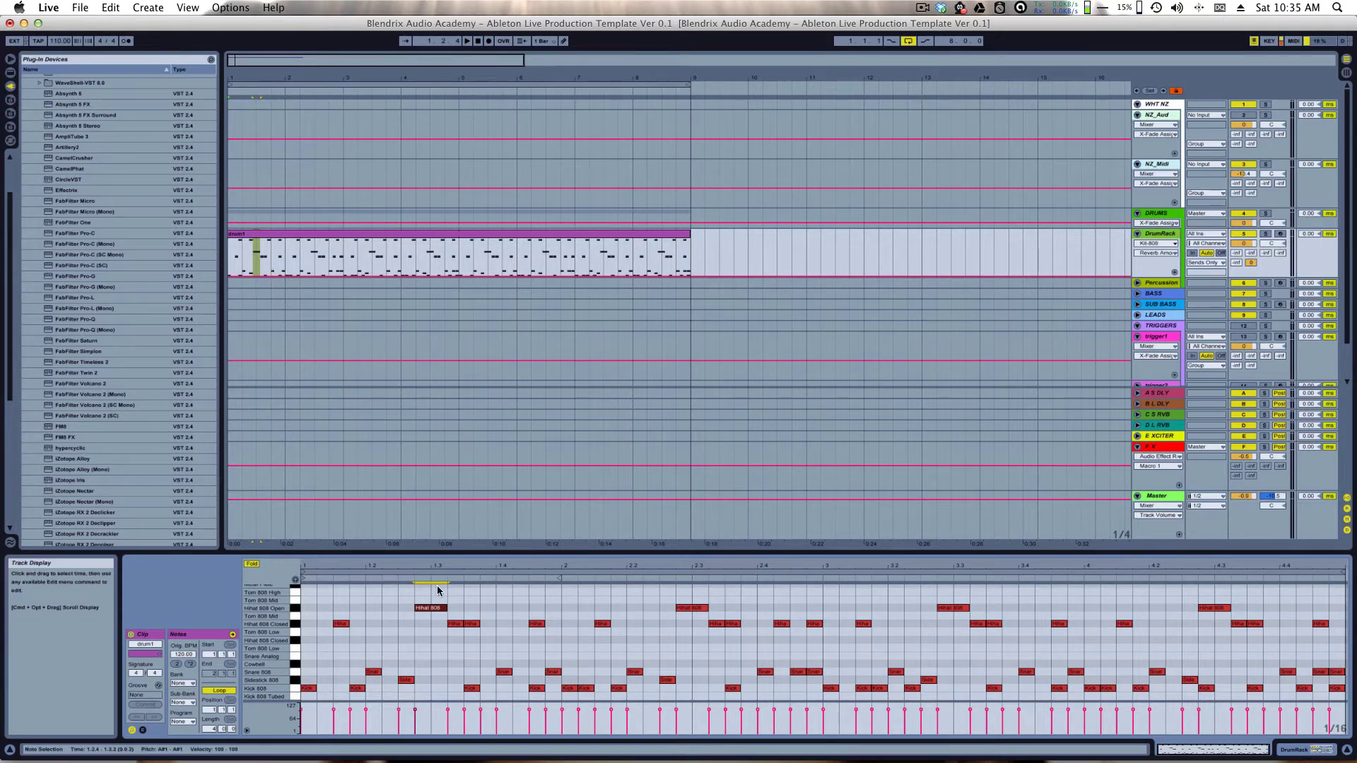
pyautogui.doubleClick(429, 609)
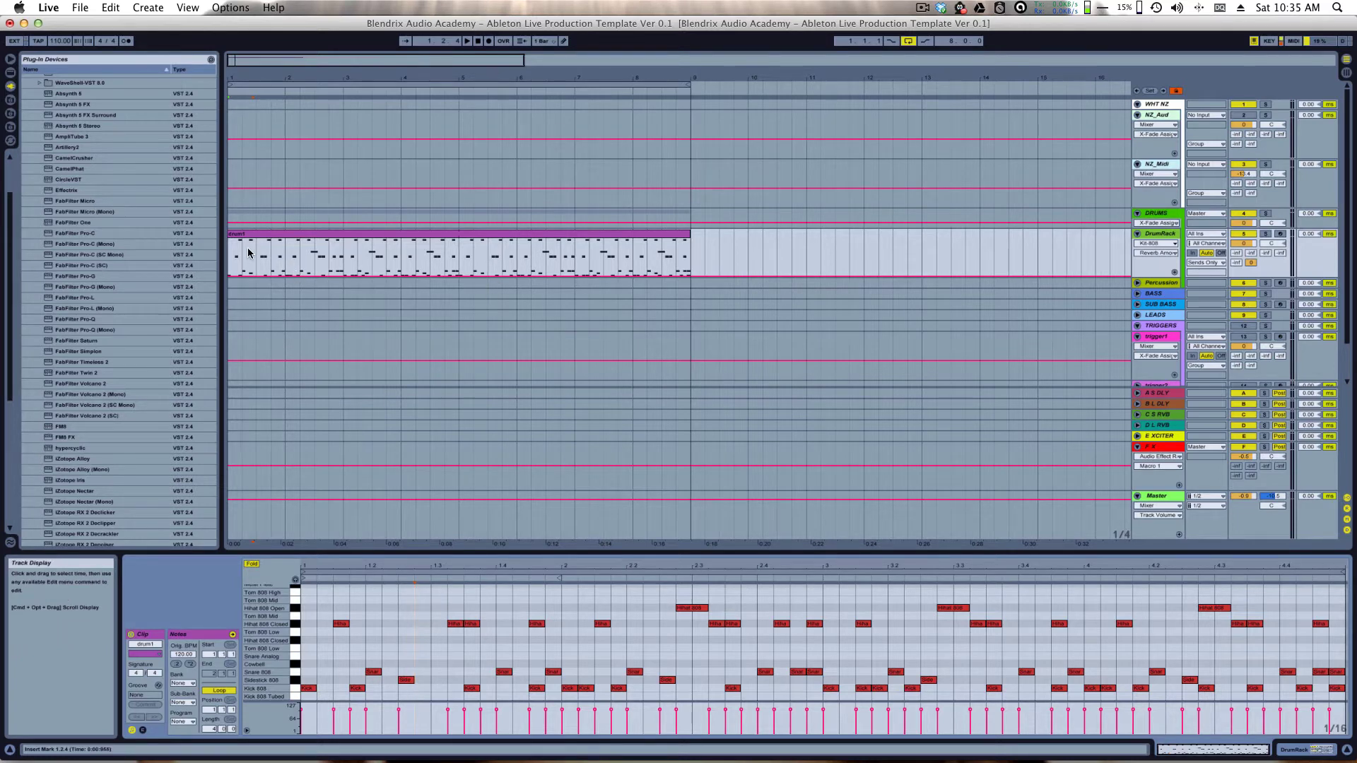
pyautogui.doubleClick(423, 608)
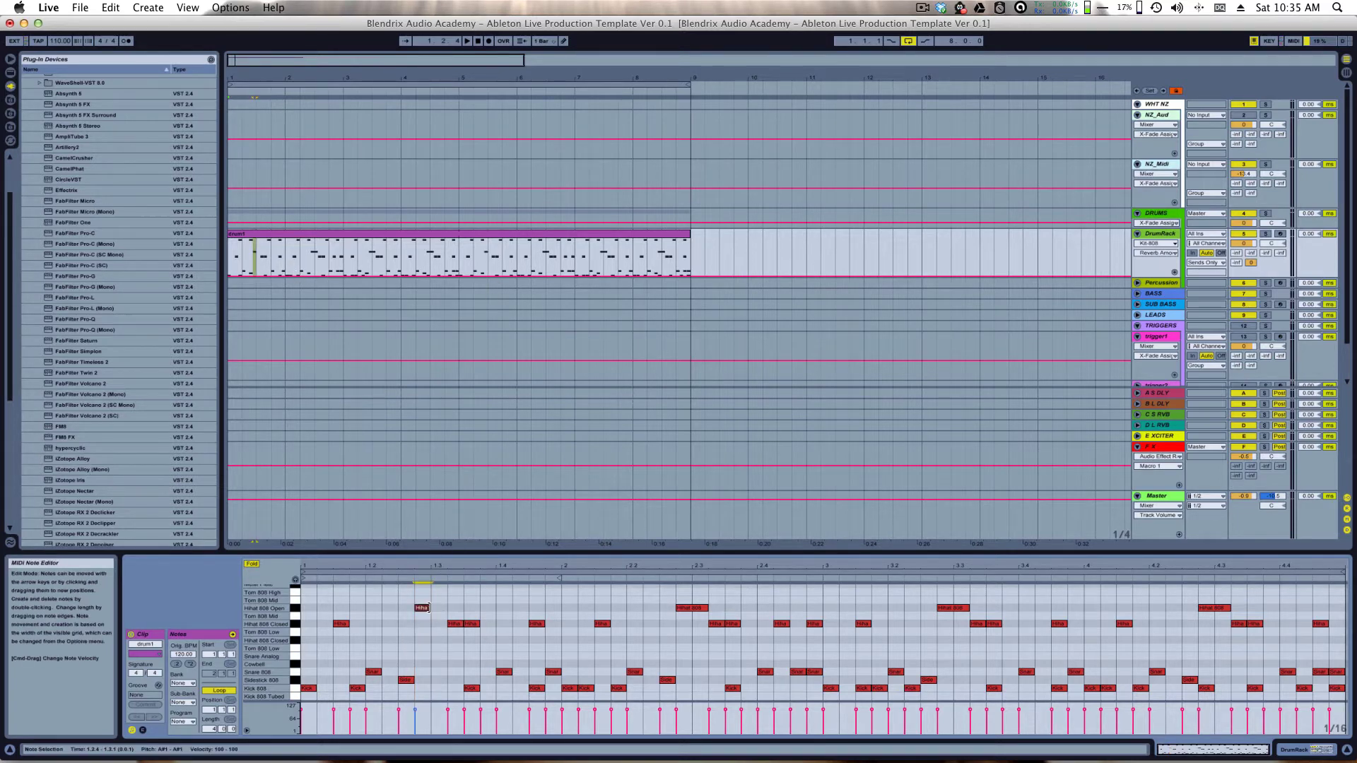
pyautogui.moveTo(427, 608); pyautogui.dragTo(448, 608)
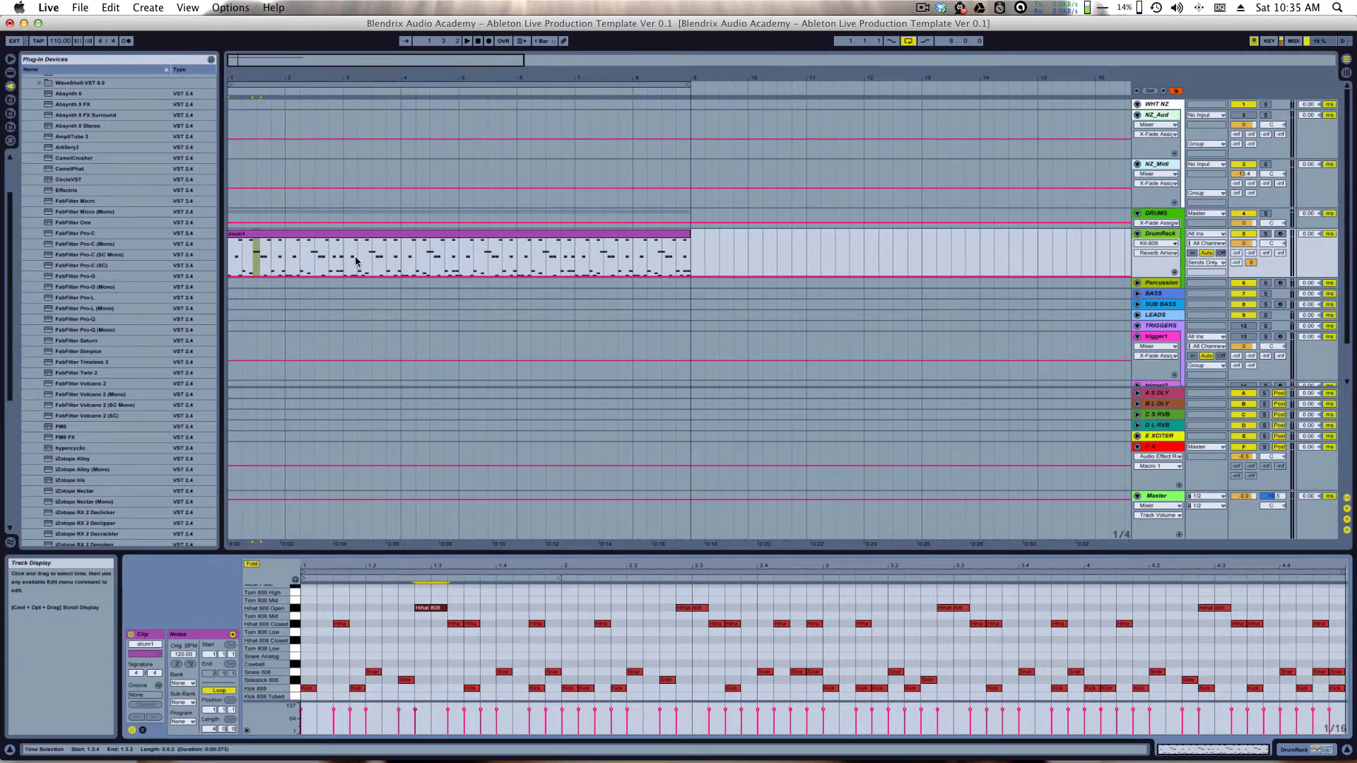
# Step: Shorten the drum1 clip on DrumRack to end at 5.1.1, and duplicate it directly behind itself
pyautogui.click(476, 233)
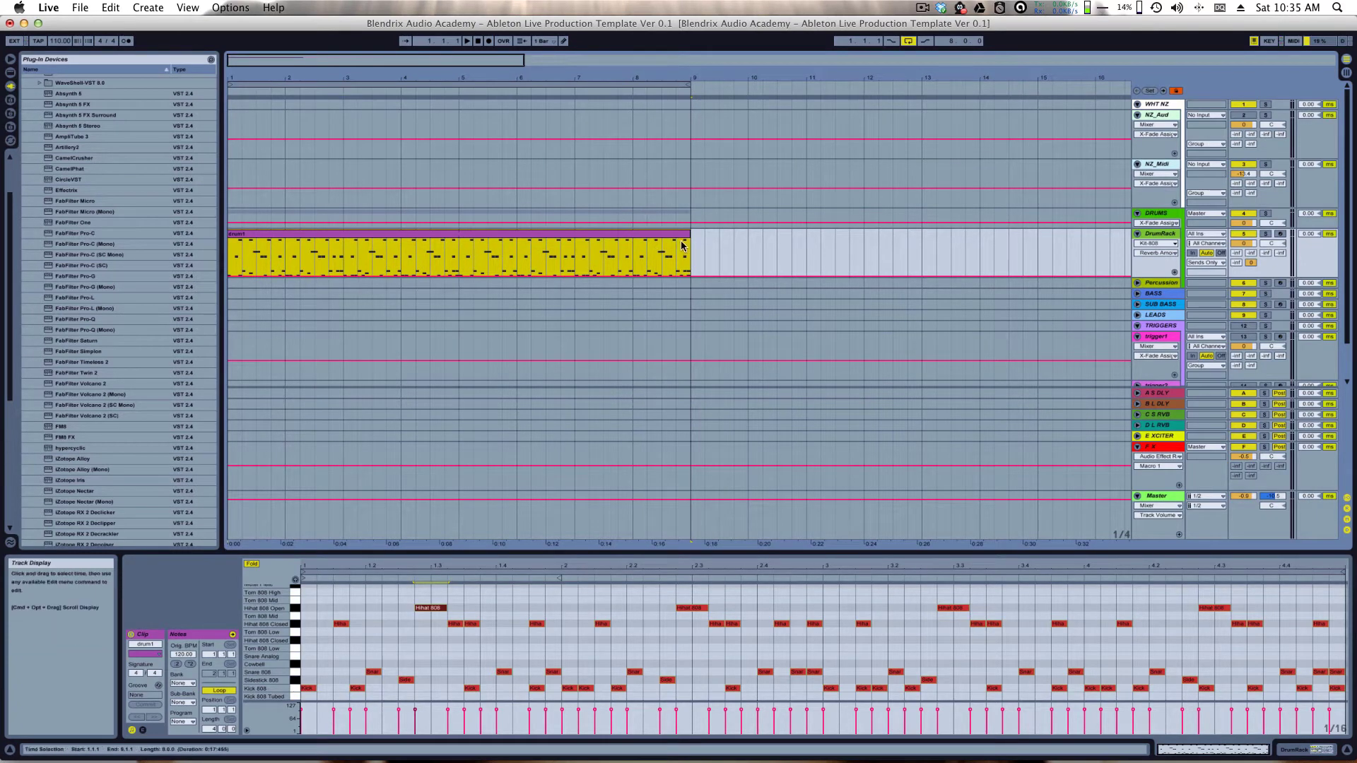
pyautogui.moveTo(687, 234); pyautogui.dragTo(459, 234)
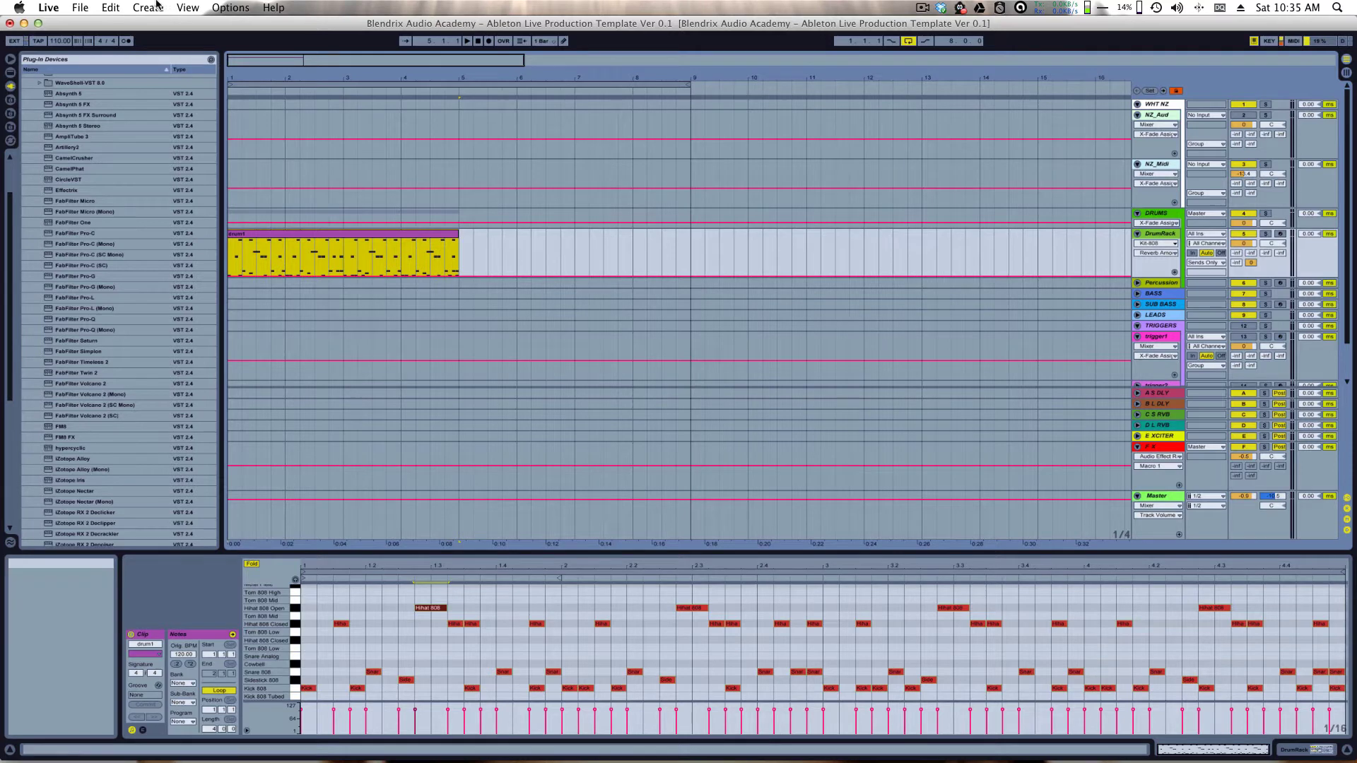
pyautogui.click(109, 7)
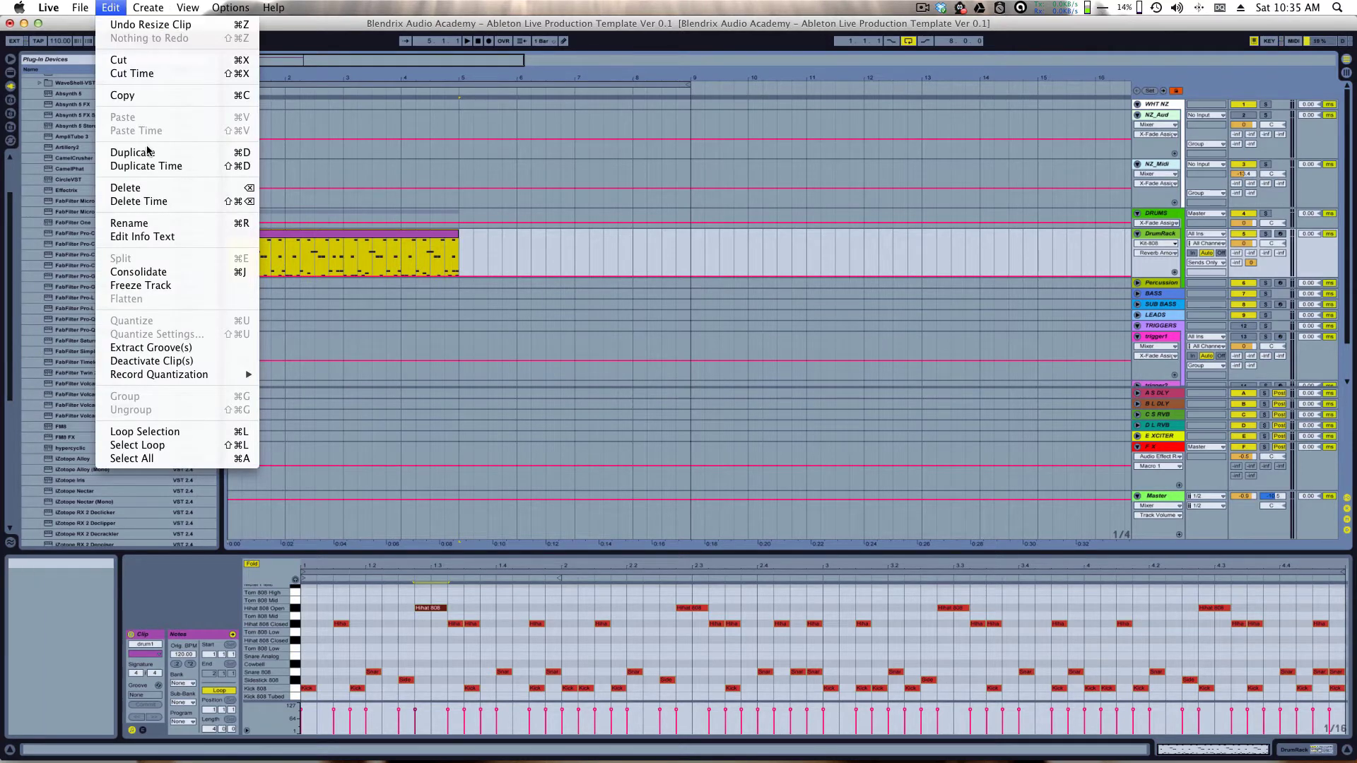
pyautogui.click(242, 152)
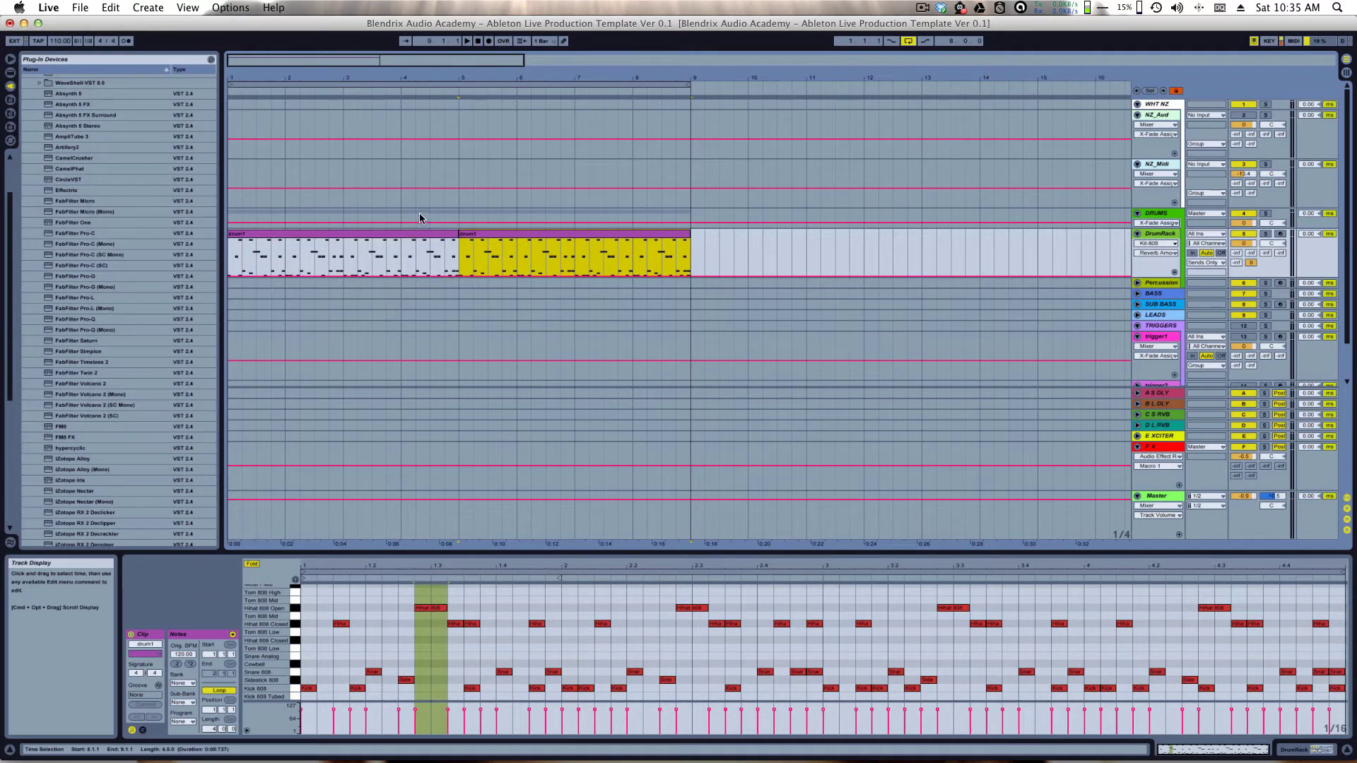
# Step: Open the first drum1 clip, remove its first open hi-hat note and put the note back at 1.2.4
pyautogui.doubleClick(421, 234)
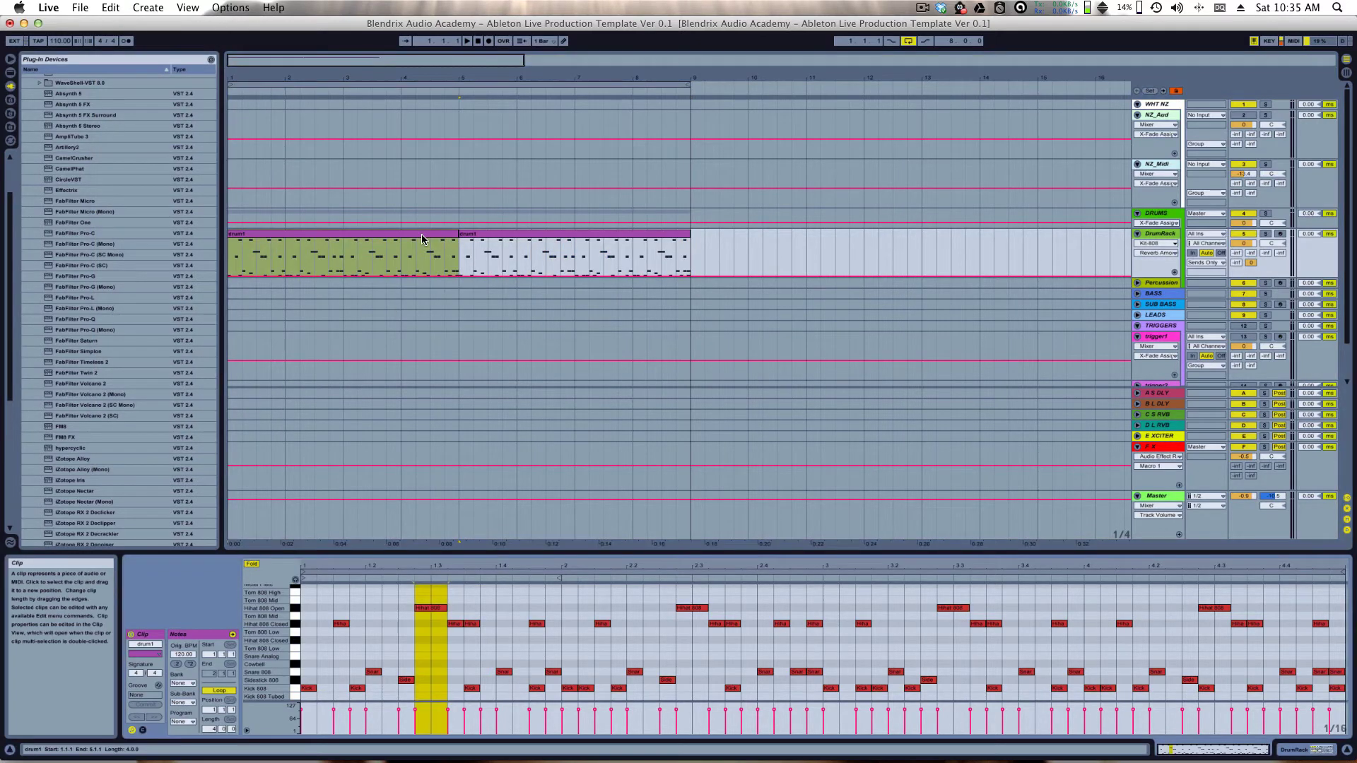
pyautogui.click(422, 607)
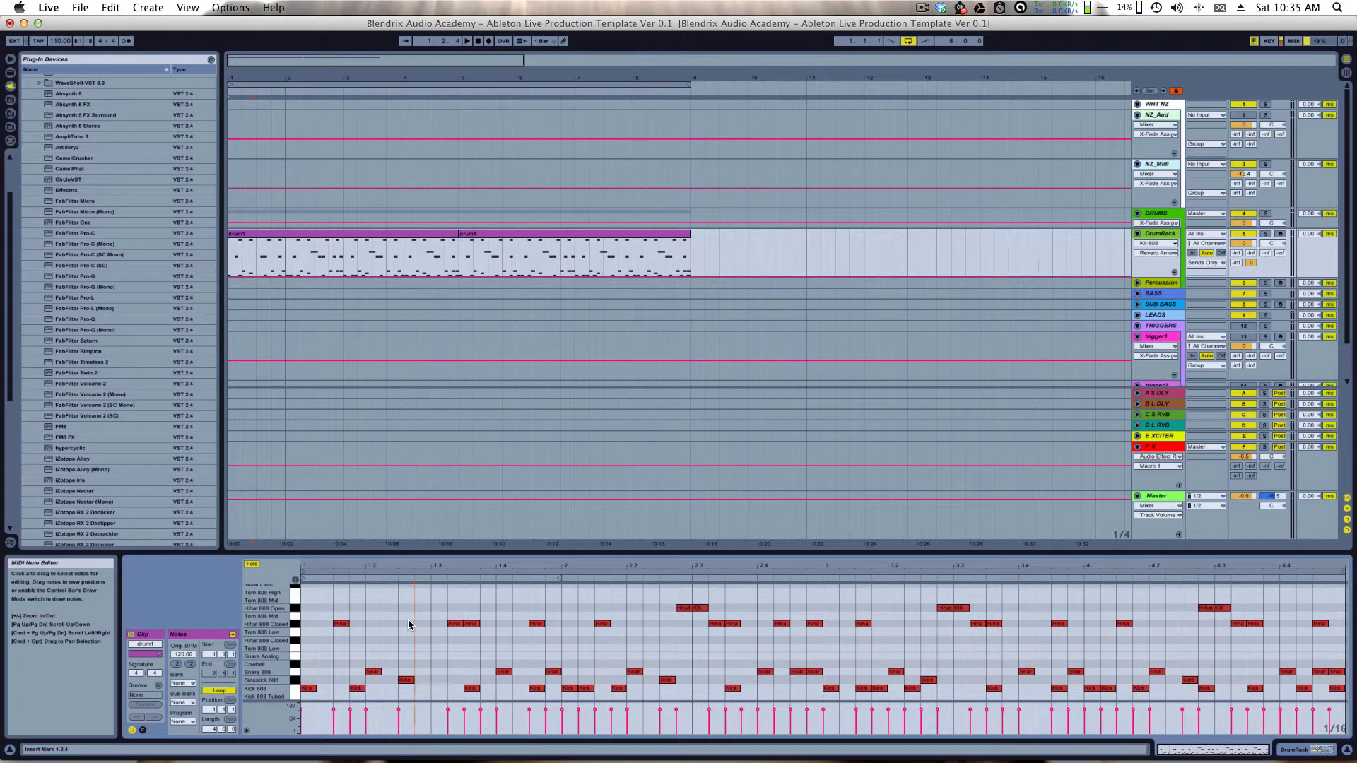
pyautogui.press('super+v')
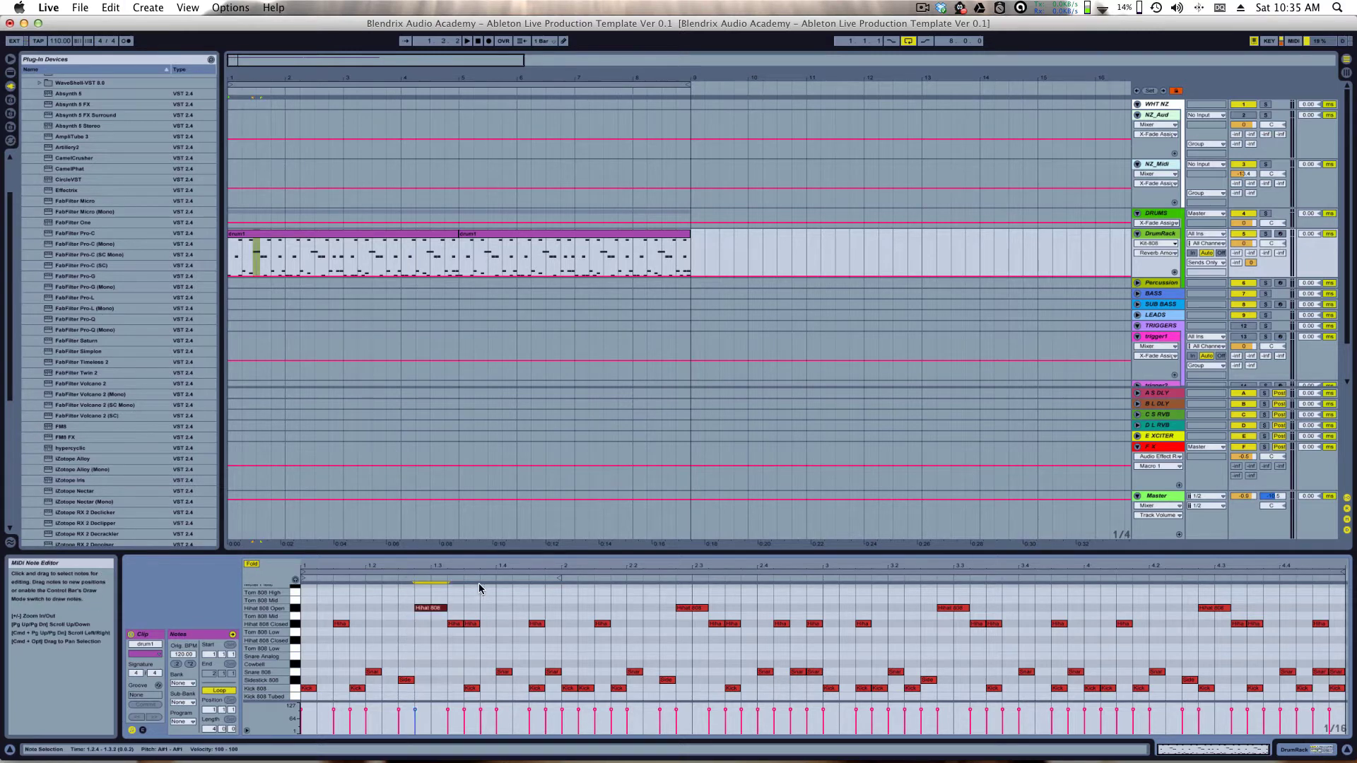
# Step: Compare the original drum1 clip with its duplicate by selecting each one in turn
pyautogui.click(439, 236)
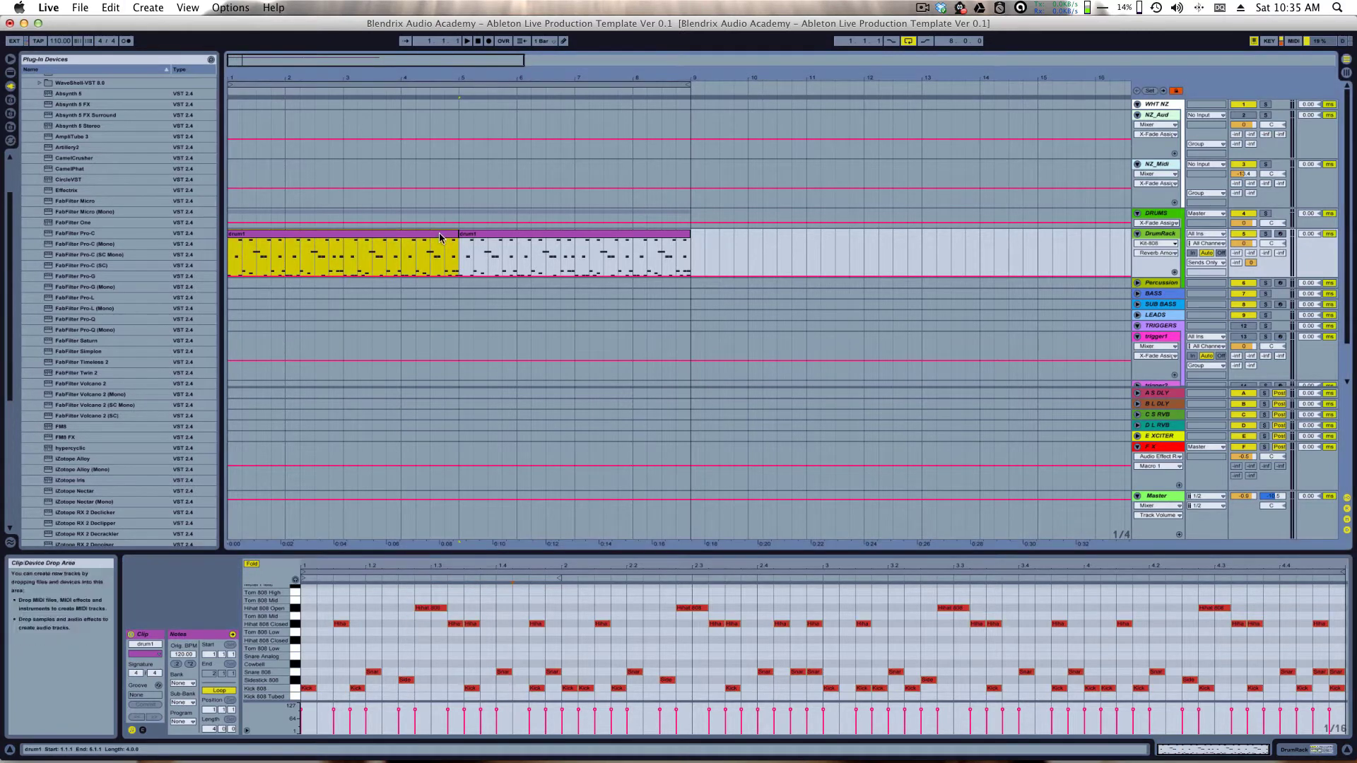
pyautogui.click(485, 233)
pyautogui.click(366, 235)
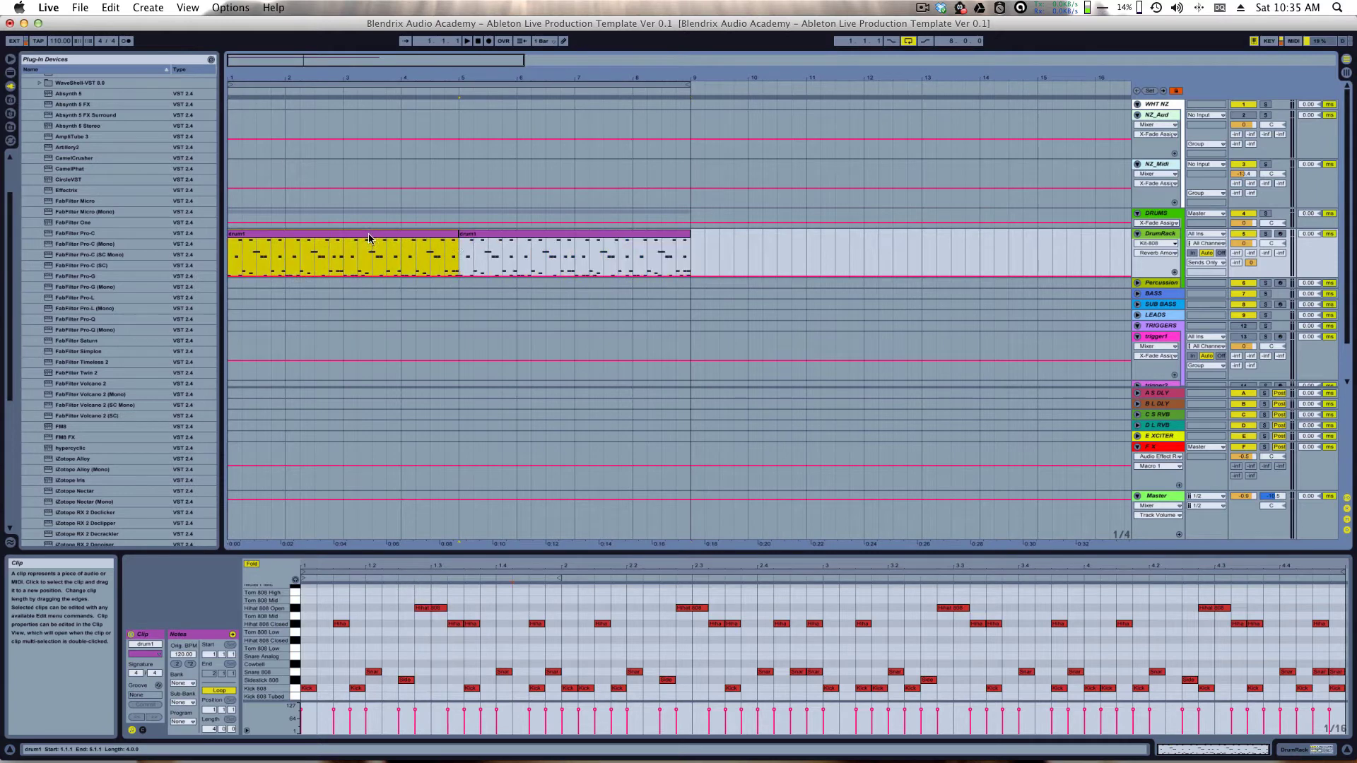
pyautogui.click(528, 236)
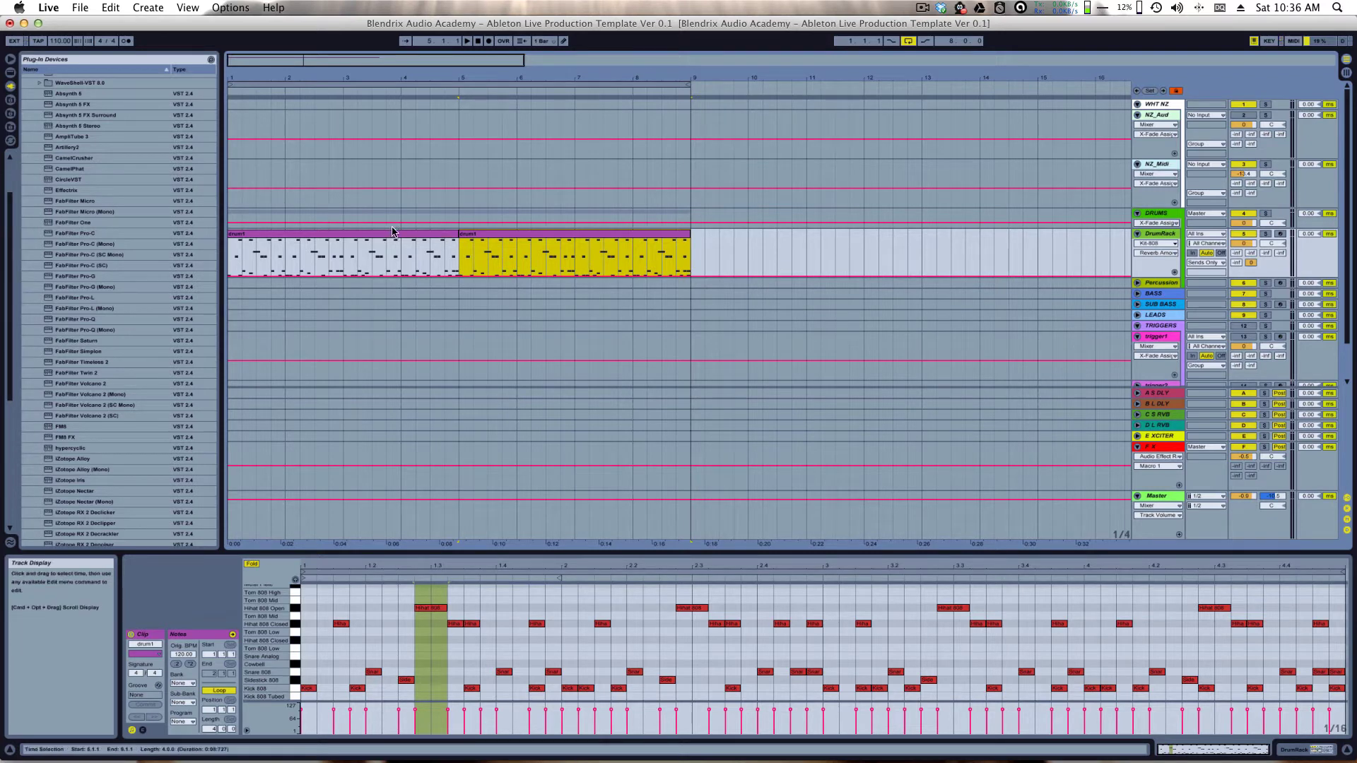
pyautogui.click(507, 236)
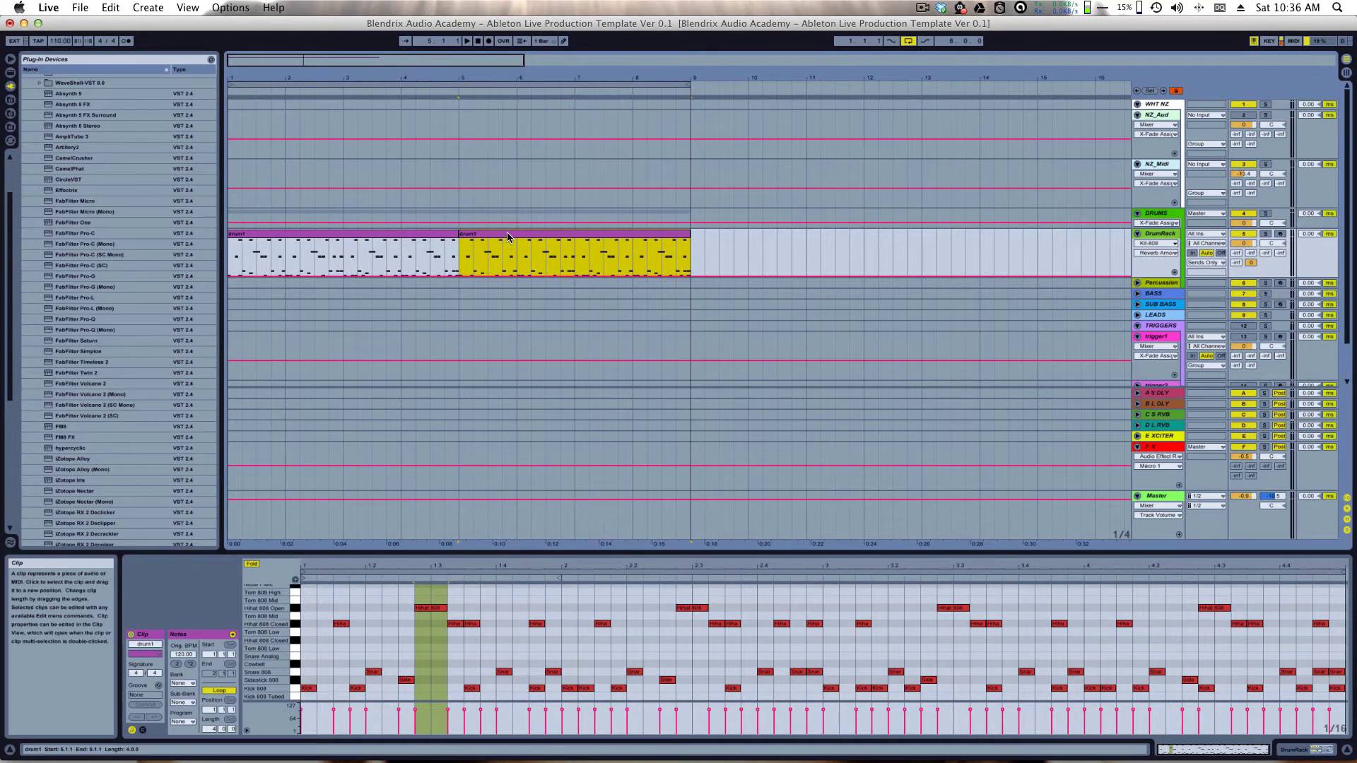
pyautogui.click(441, 232)
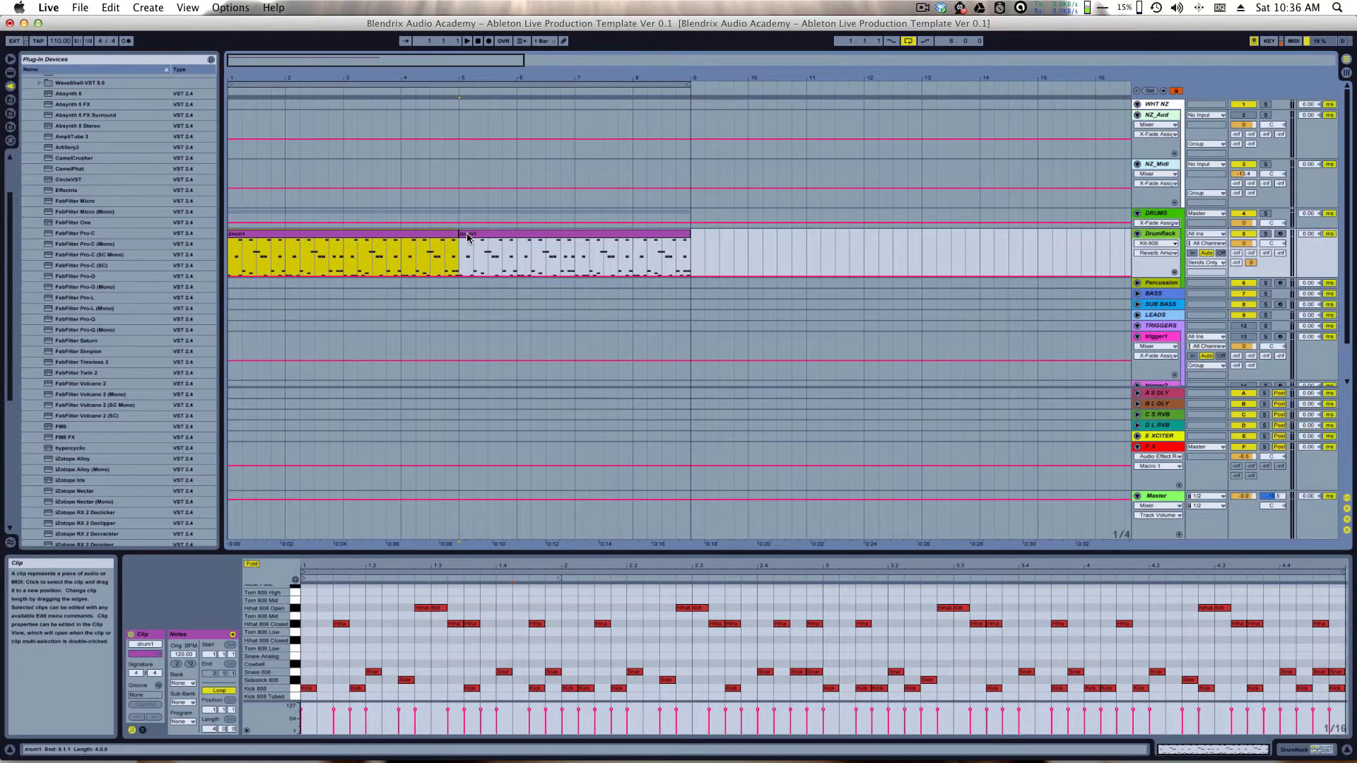
# Step: Delete the second drum1 clip and duplicate the first one again, starting at 5.1.1
pyautogui.click(460, 235)
pyautogui.press('Delete')
pyautogui.click(440, 233)
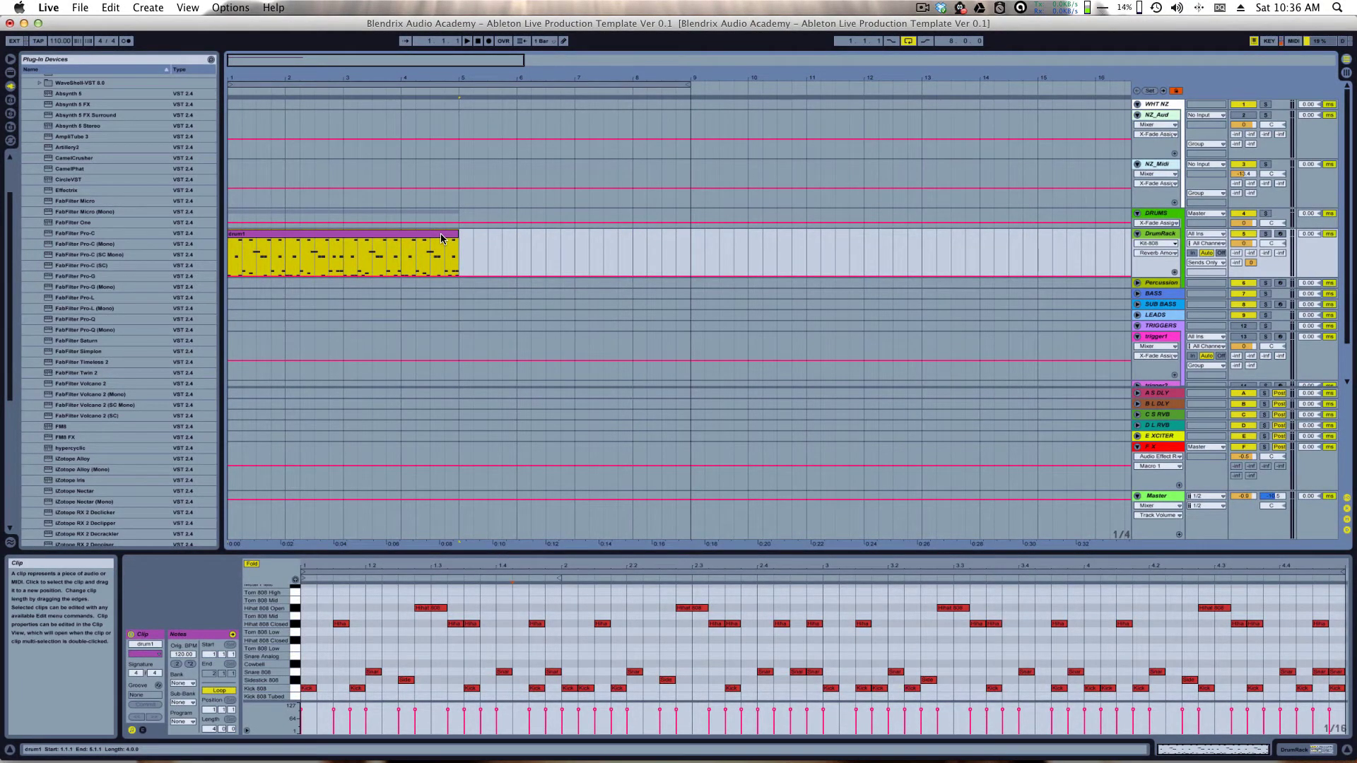
pyautogui.press('super+d')
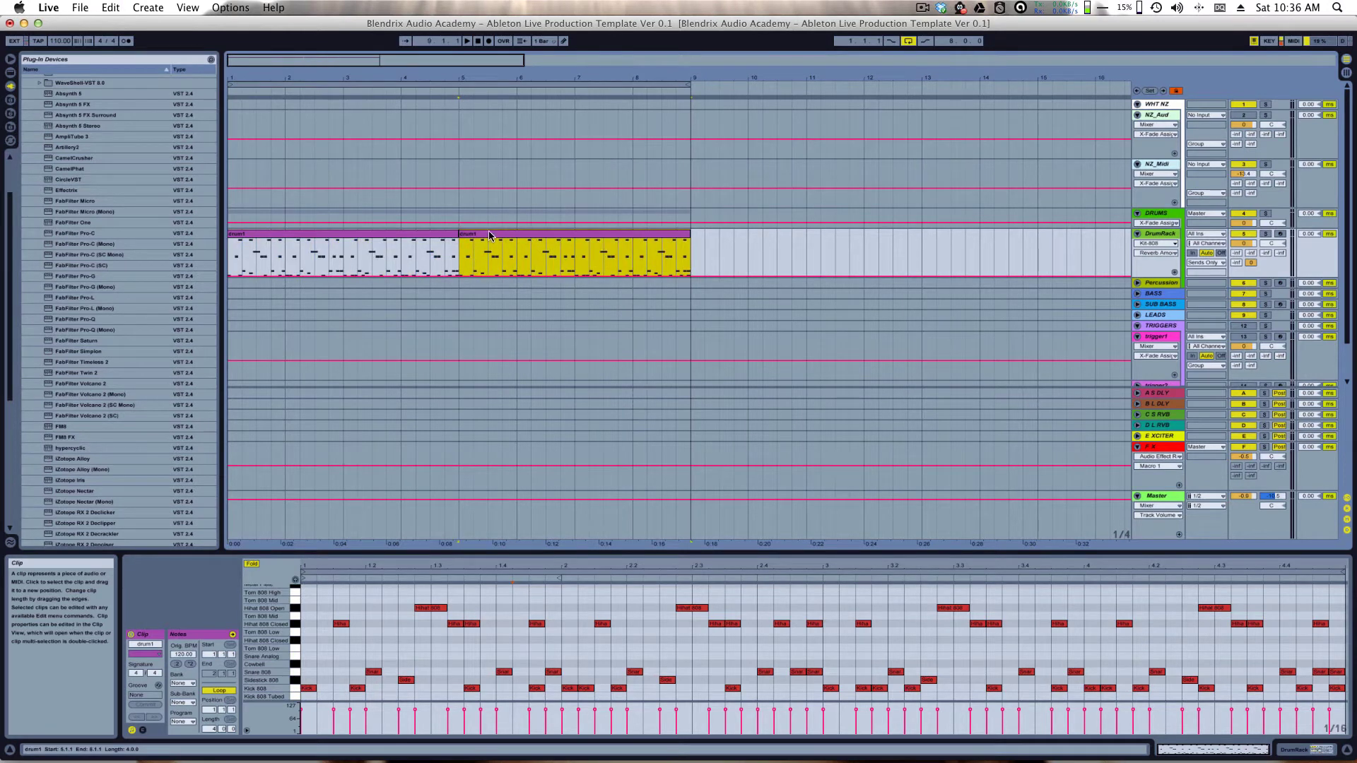
# Step: Open the duplicated drum1 clip at bar 5 and delete it from DrumRack
pyautogui.doubleClick(489, 232)
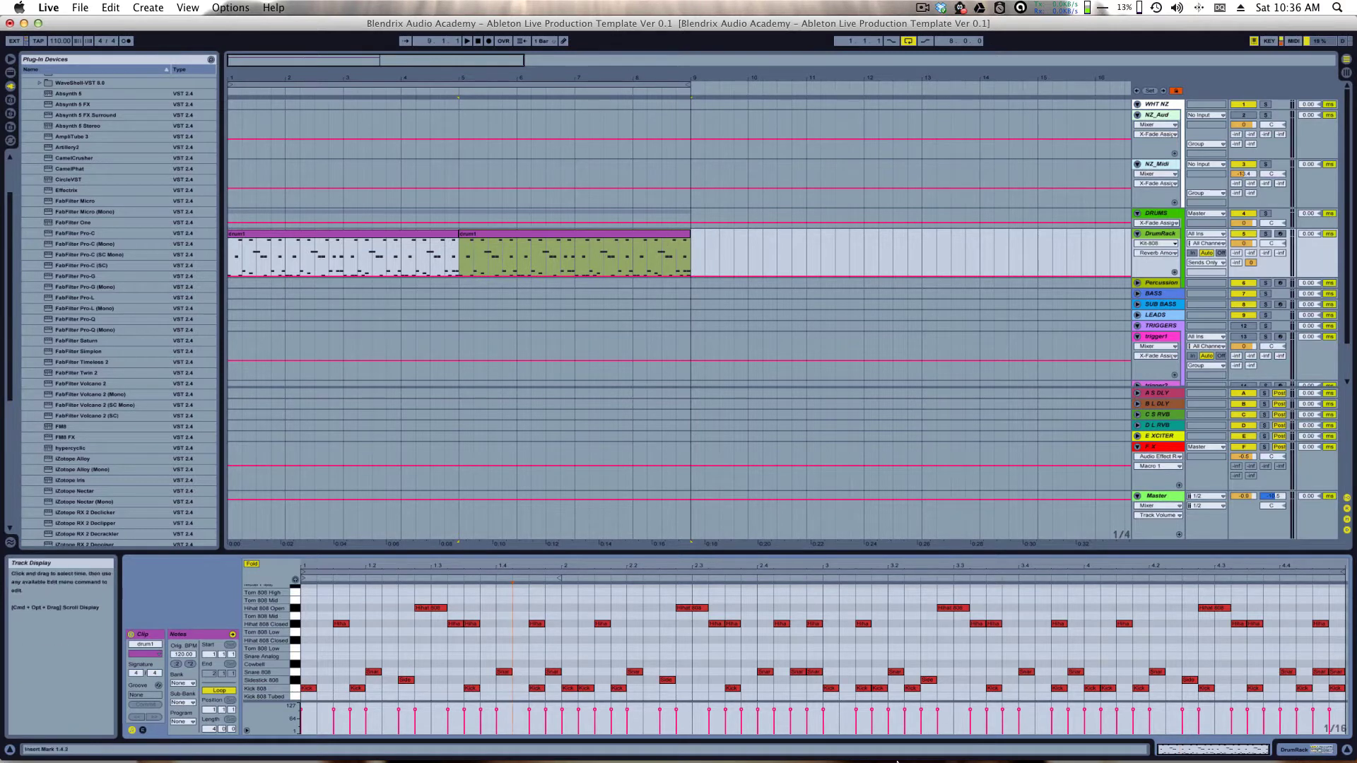
pyautogui.click(564, 231)
pyautogui.press('Delete')
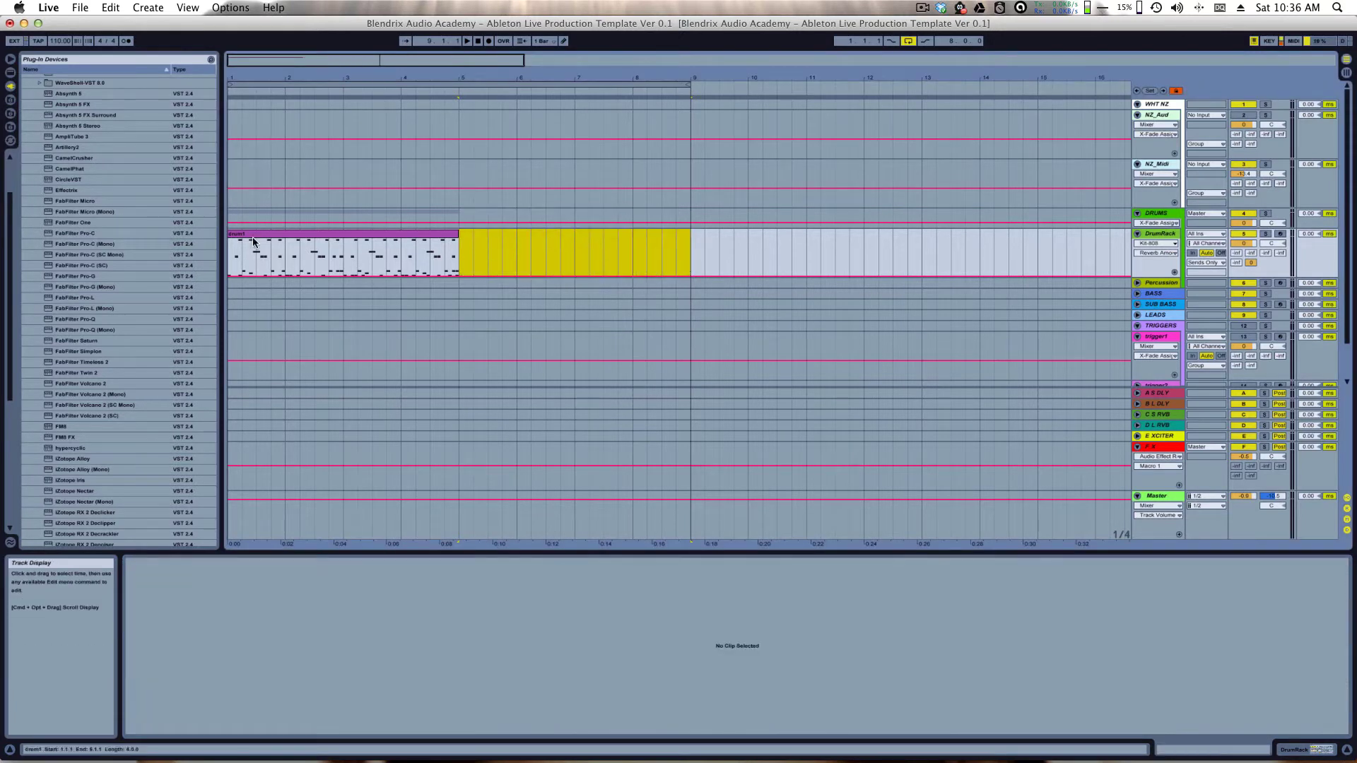
pyautogui.click(321, 233)
pyautogui.click(545, 252)
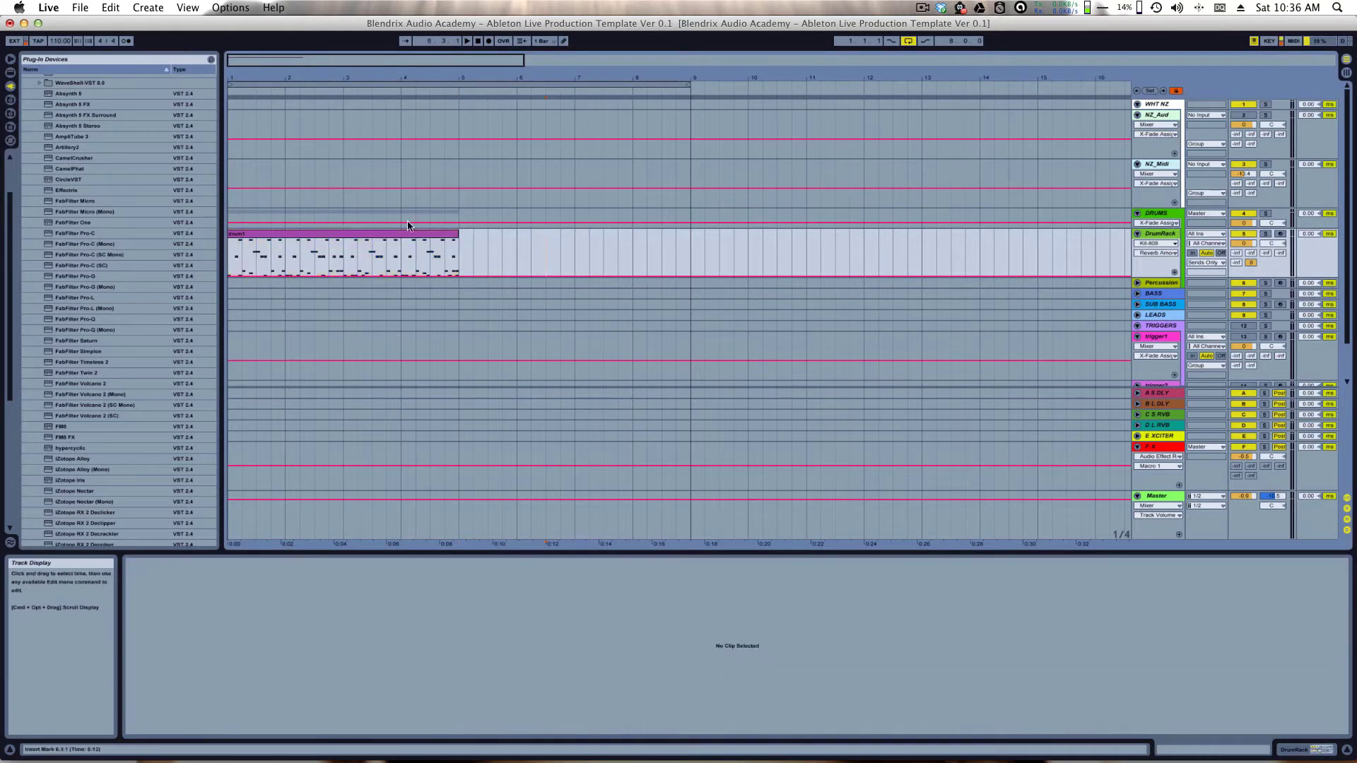
# Step: Select the remaining drum1 clip and look up the Duplicate command and its shortcut
pyautogui.click(390, 236)
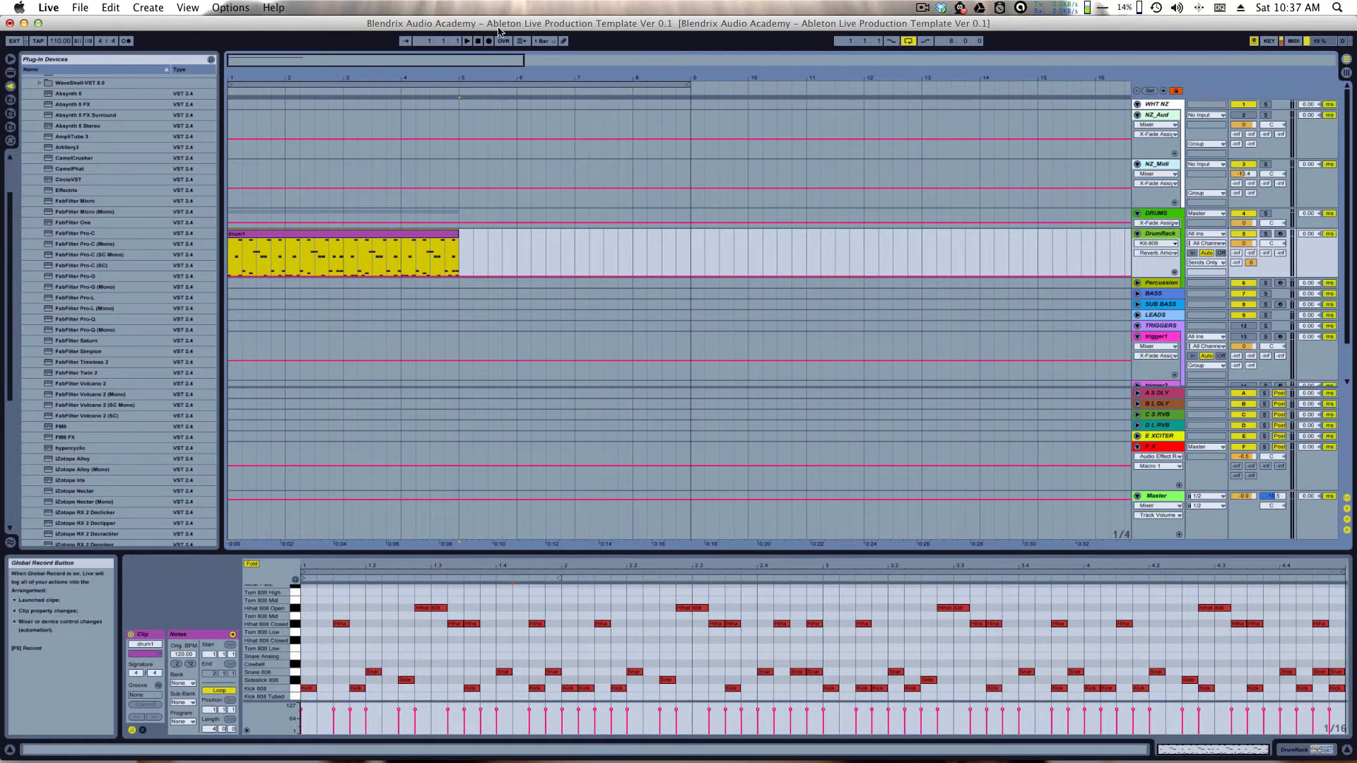
pyautogui.click(110, 7)
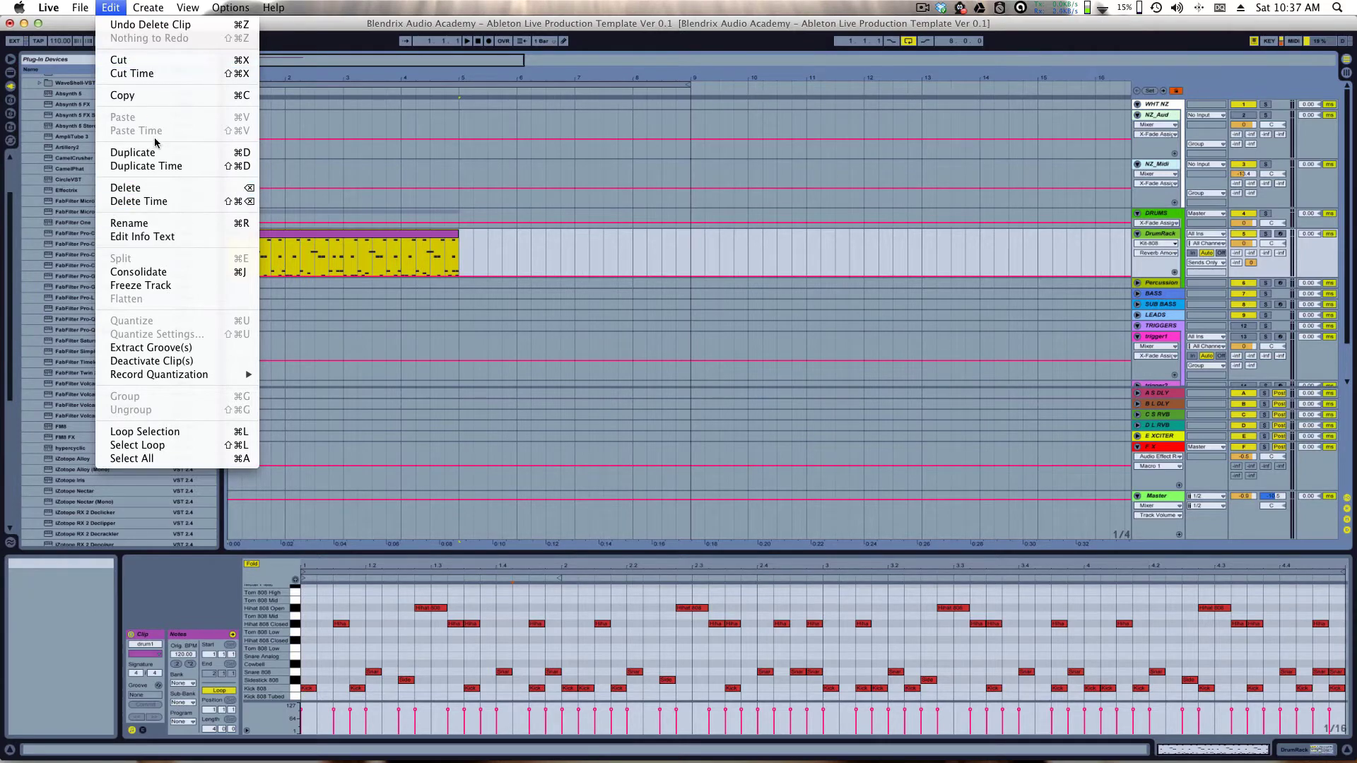
pyautogui.click(356, 244)
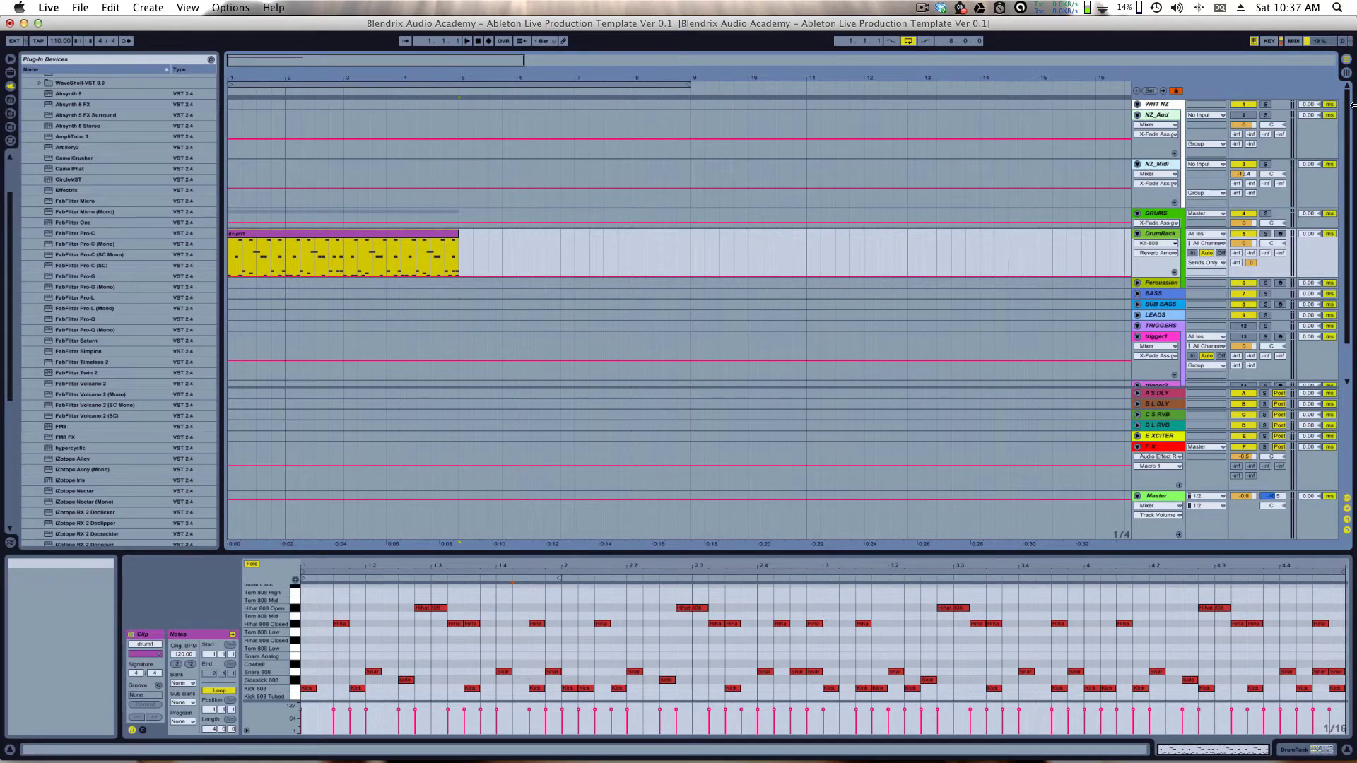
# Step: Copy the first BASS clip from Session View to the BASS track at 1.1.1 in the arrangement, and unfold that track
pyautogui.click(1348, 76)
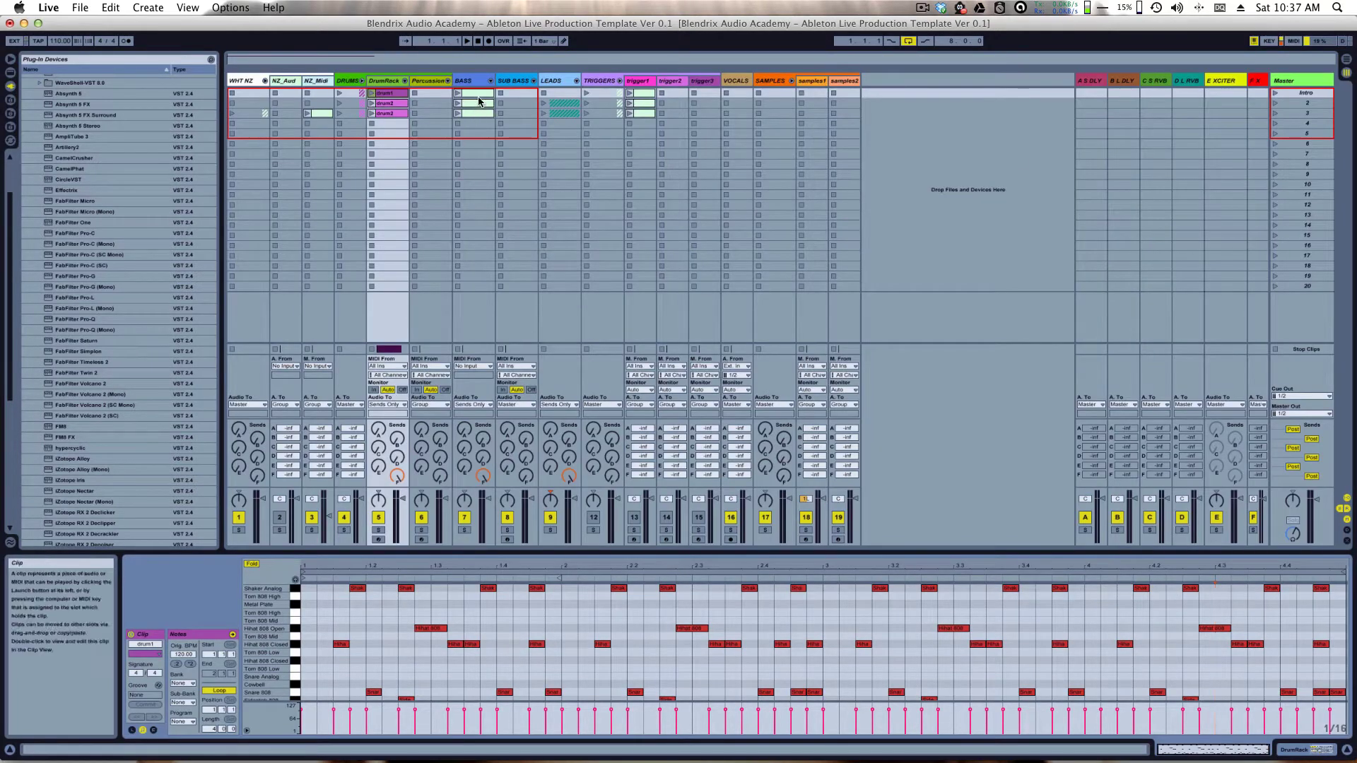
pyautogui.press('Tab')
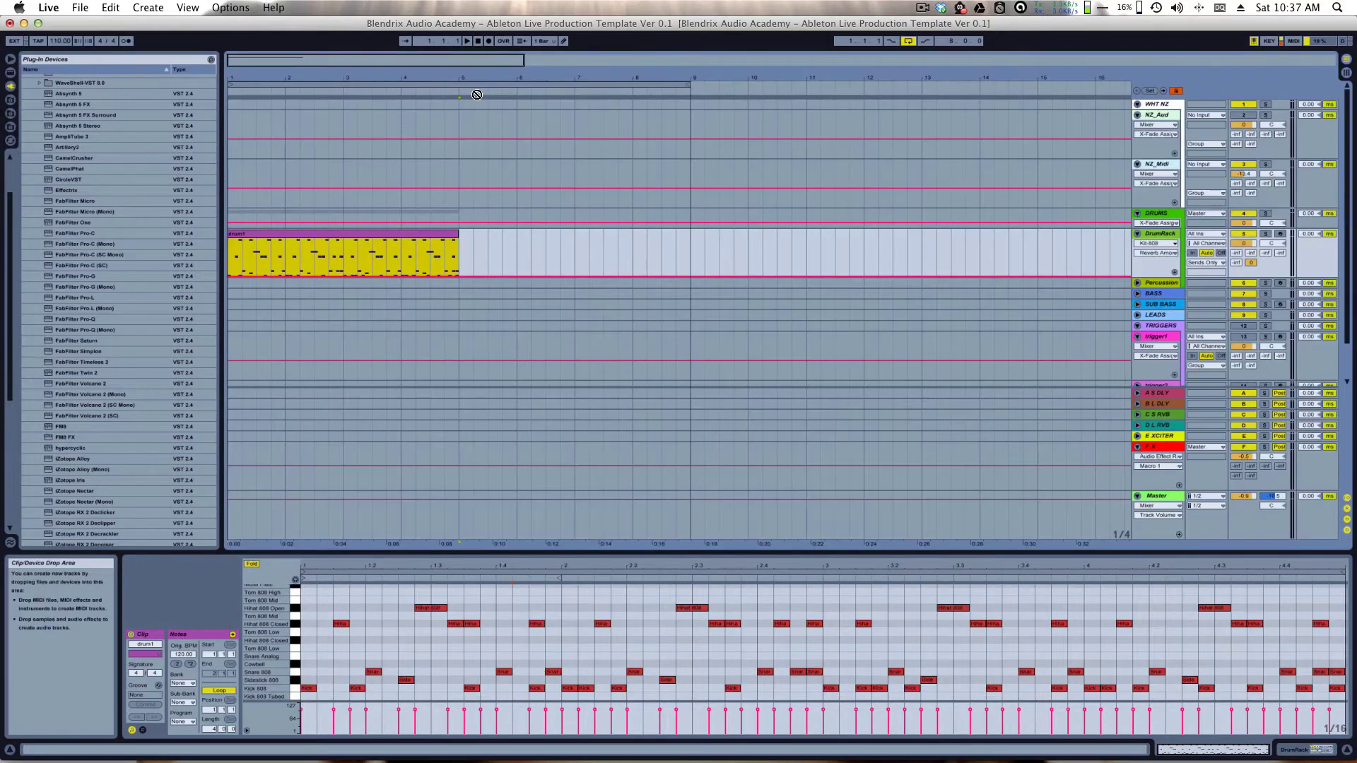
pyautogui.moveTo(477, 94); pyautogui.dragTo(230, 298)
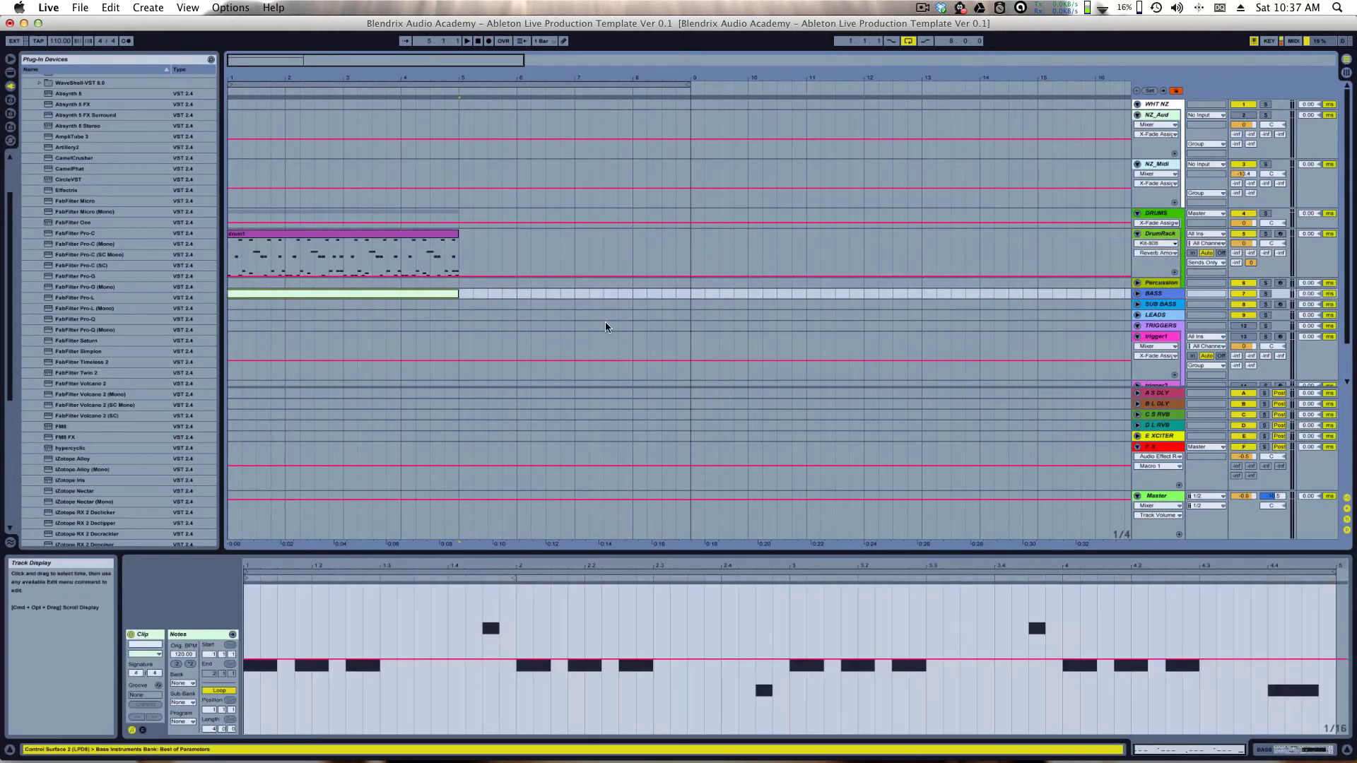
pyautogui.click(1137, 293)
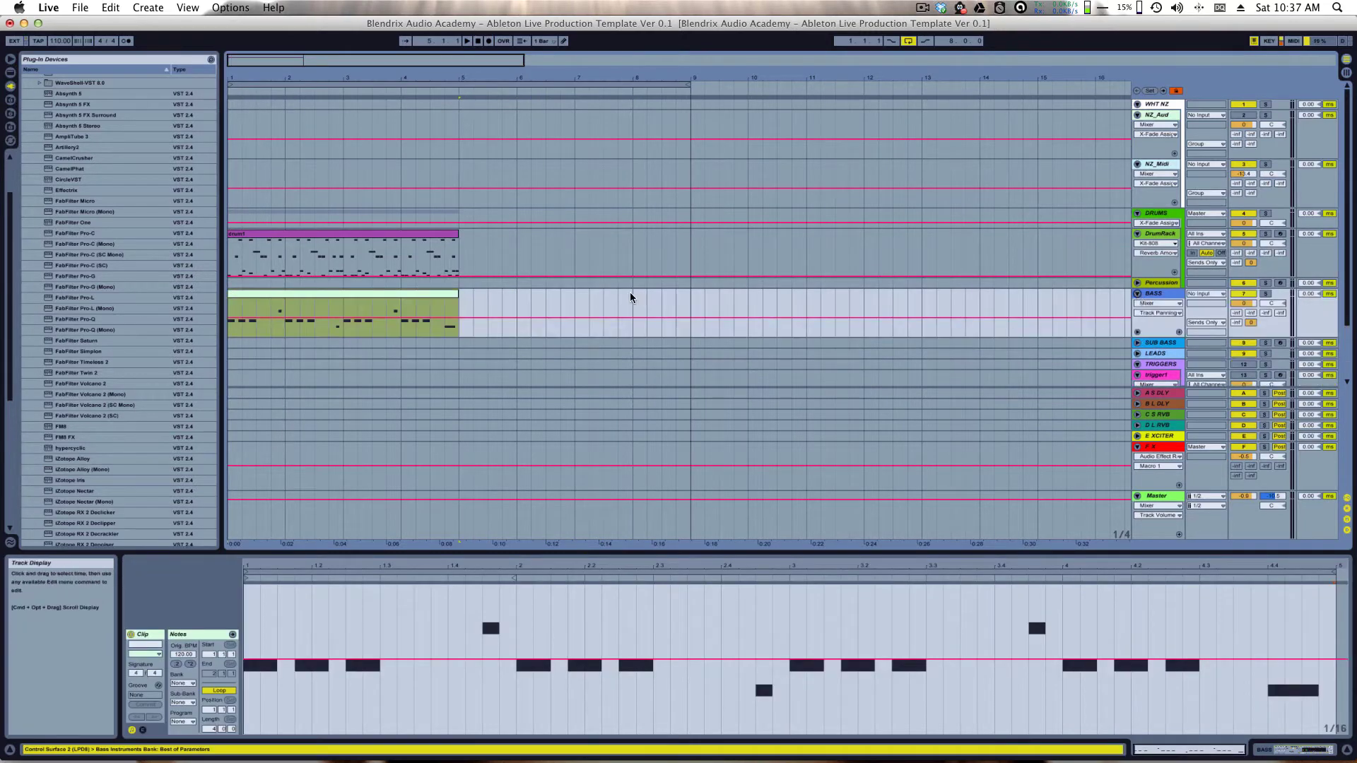
pyautogui.scroll(-3, 462, 286)
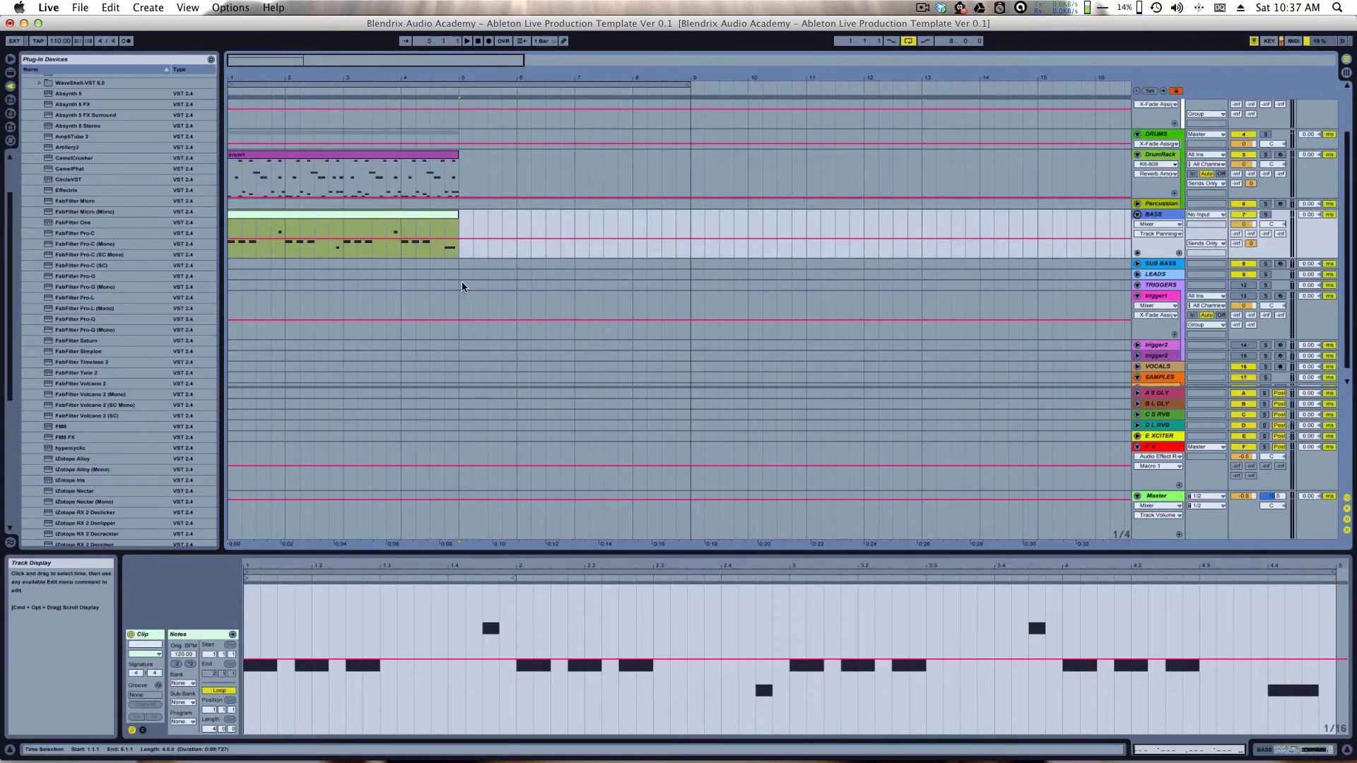
# Step: Duplicate the drum1 clip on DrumRack and shorten the copy to end at bar 7
pyautogui.click(403, 154)
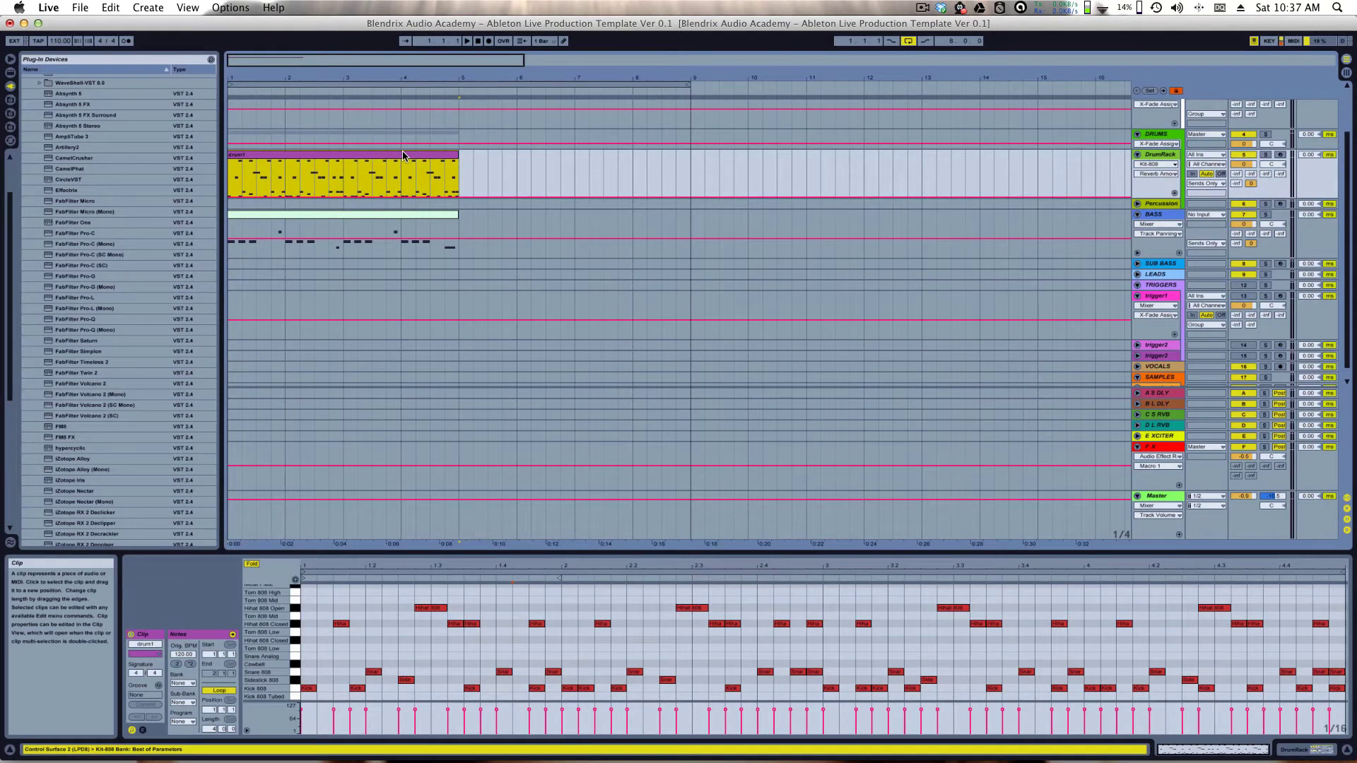
pyautogui.press('super+d')
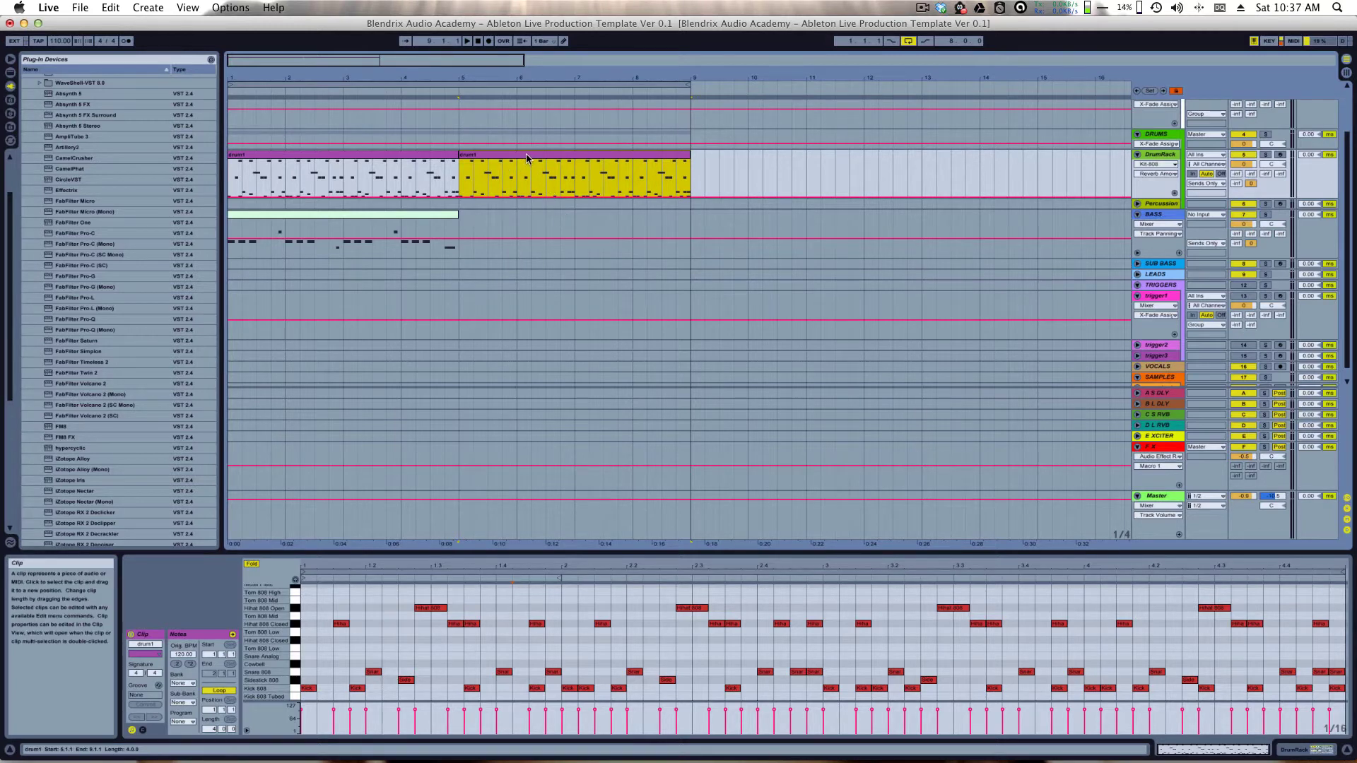
pyautogui.moveTo(688, 154); pyautogui.dragTo(585, 170)
pyautogui.click(584, 169)
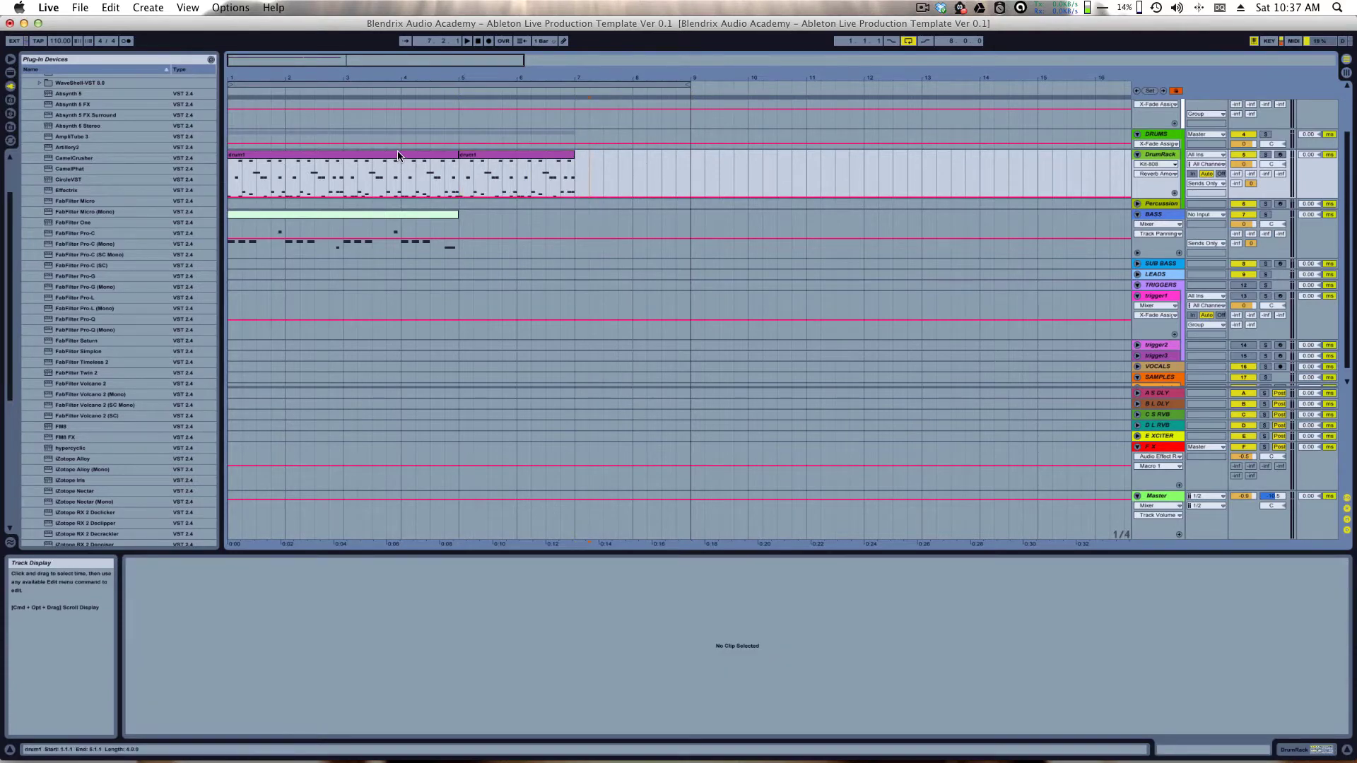
# Step: Try duplicating the first drum1 clip on DrumRack over the shortened copy at bar 5, and undo it
pyautogui.click(396, 161)
pyautogui.press('super+d')
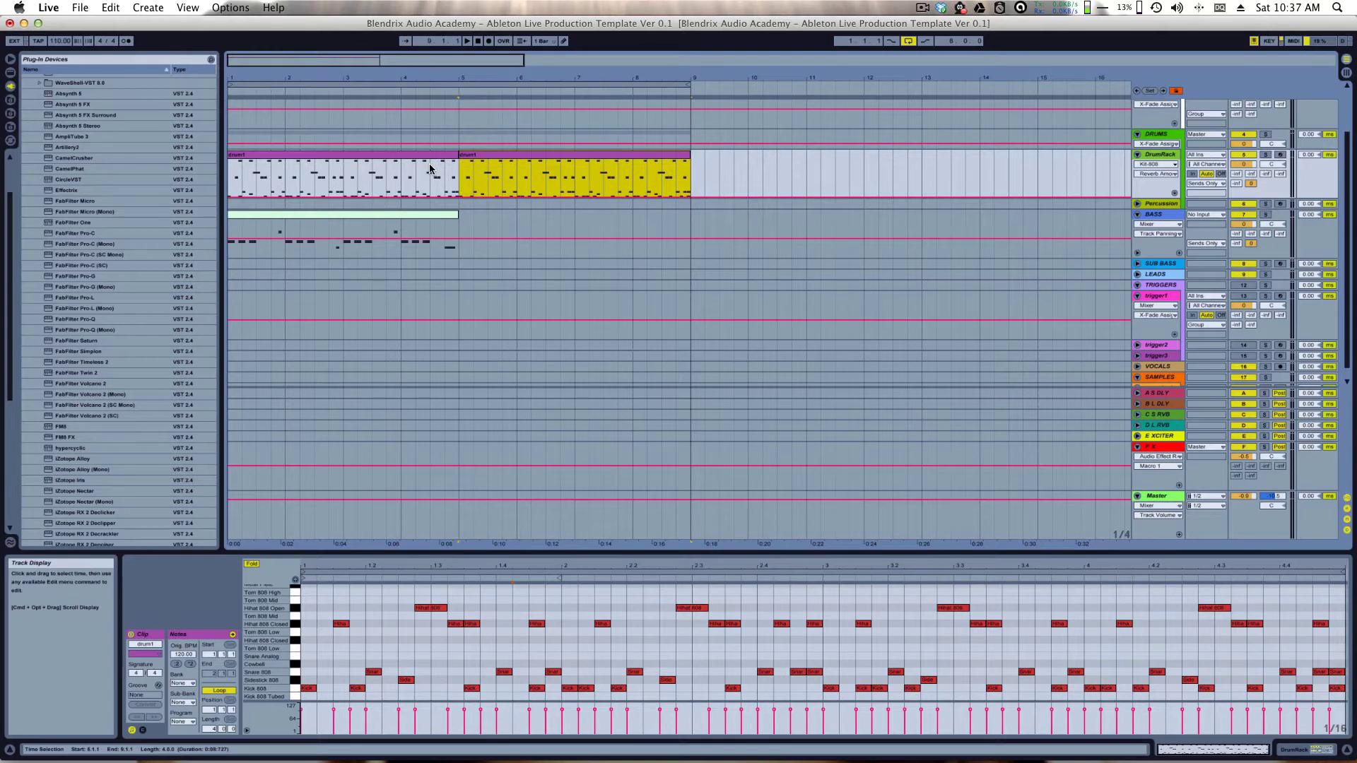
pyautogui.press('super+z')
# Step: Apply Duplicate Time to the span of the first drum1 clip and check the shifted clips across the tracks
pyautogui.click(424, 157)
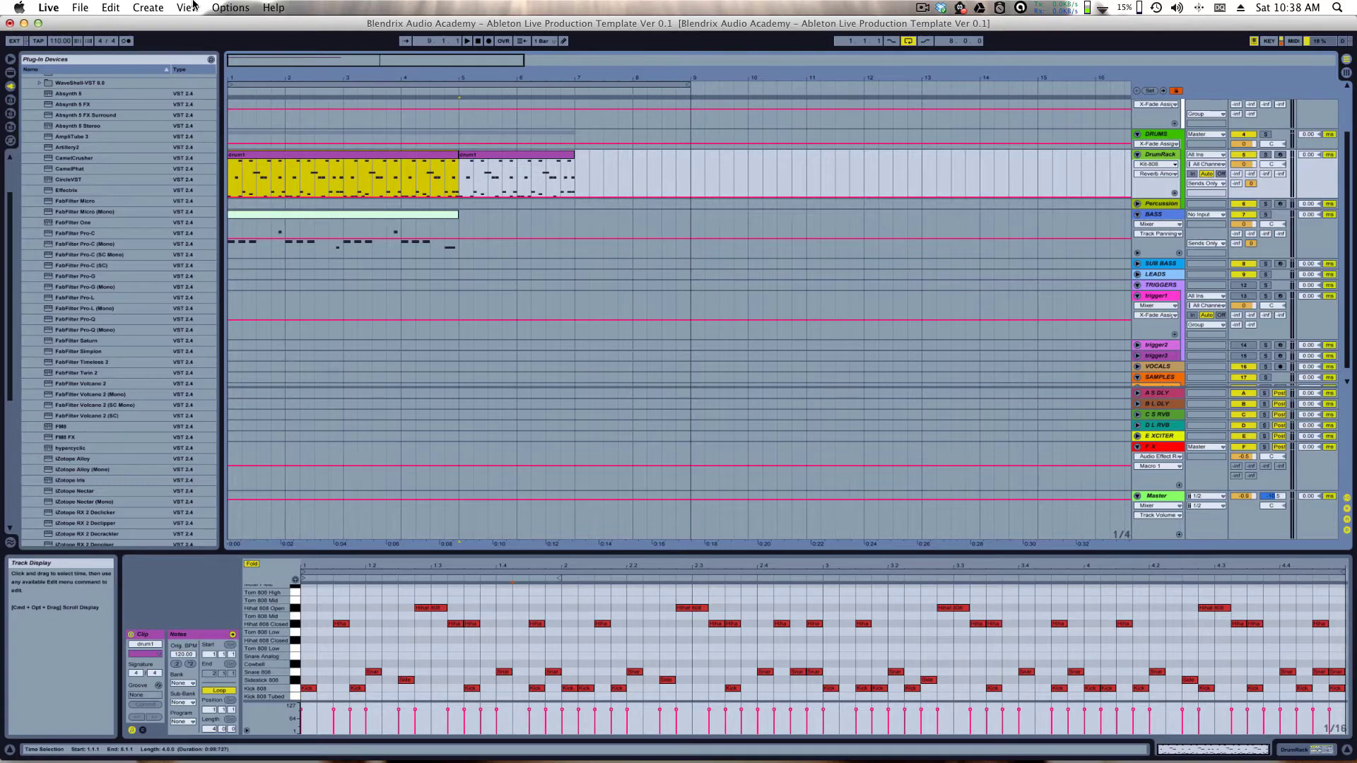
pyautogui.click(110, 7)
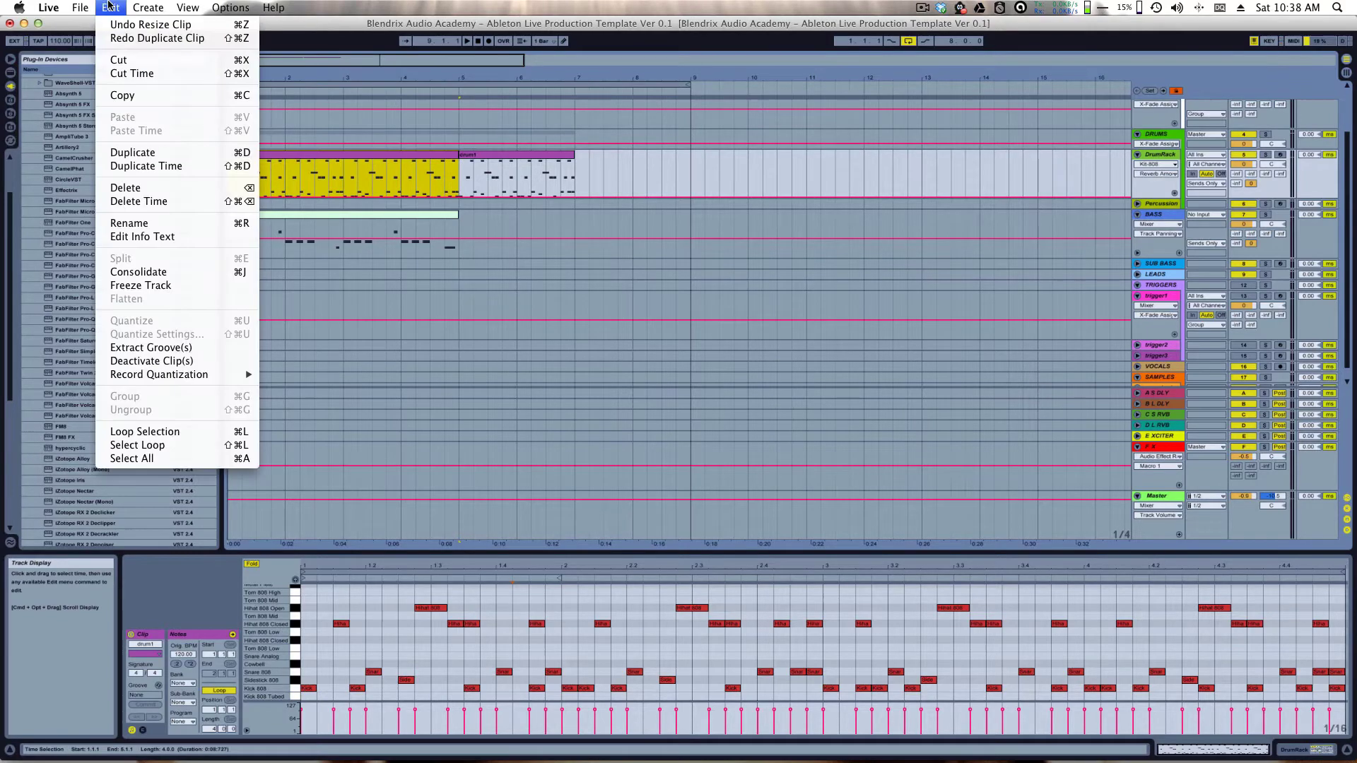
pyautogui.click(179, 166)
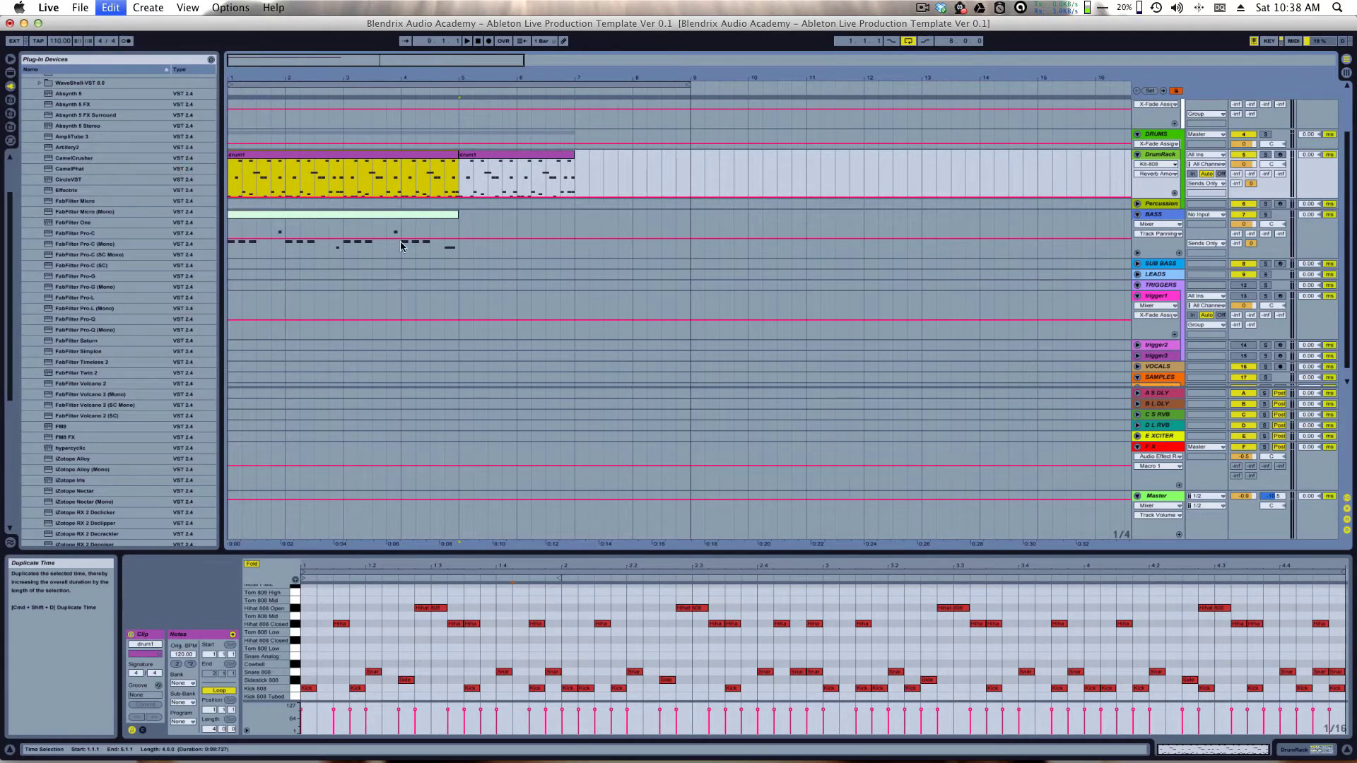
pyautogui.click(363, 152)
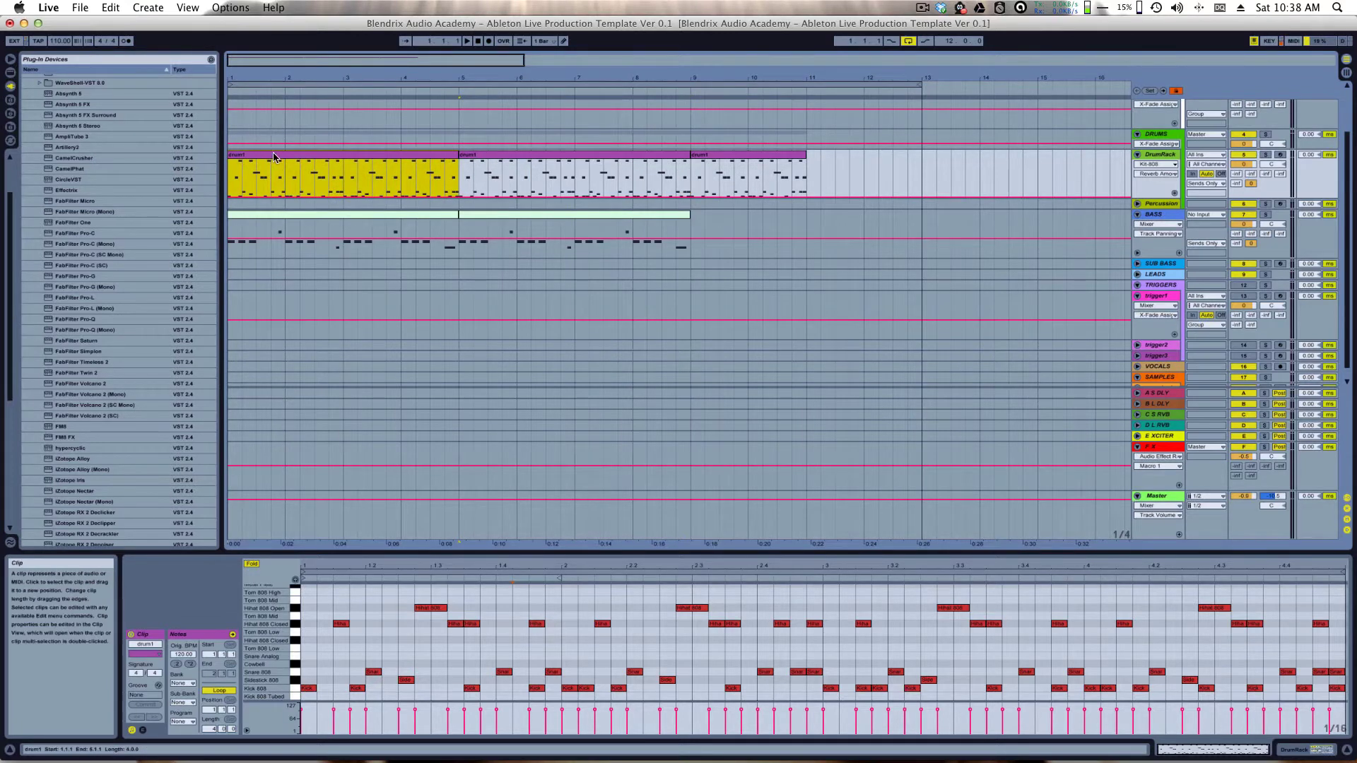
pyautogui.click(423, 214)
pyautogui.click(403, 154)
pyautogui.scroll(-1, 387, 275)
pyautogui.scroll(5, 385, 278)
pyautogui.scroll(-5, 385, 262)
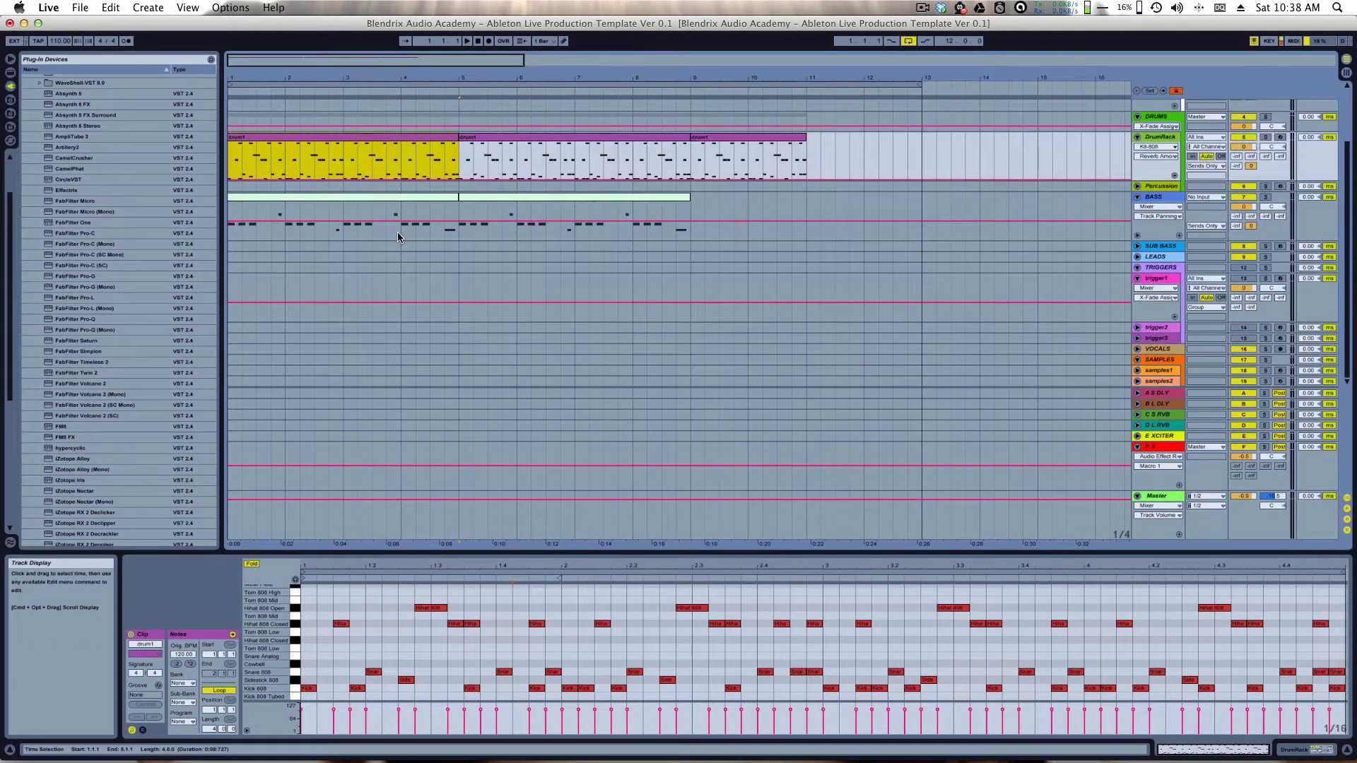
pyautogui.scroll(4, 398, 233)
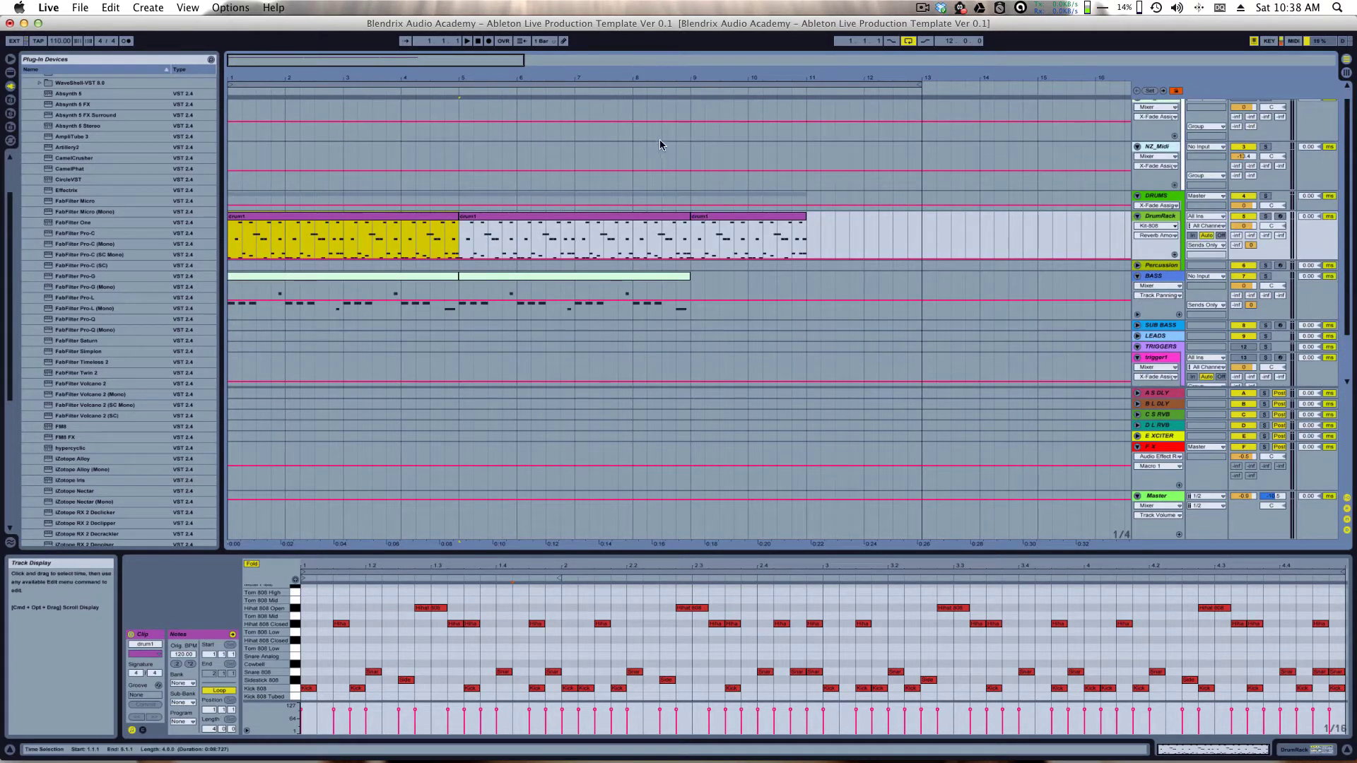
pyautogui.scroll(-4, 656, 368)
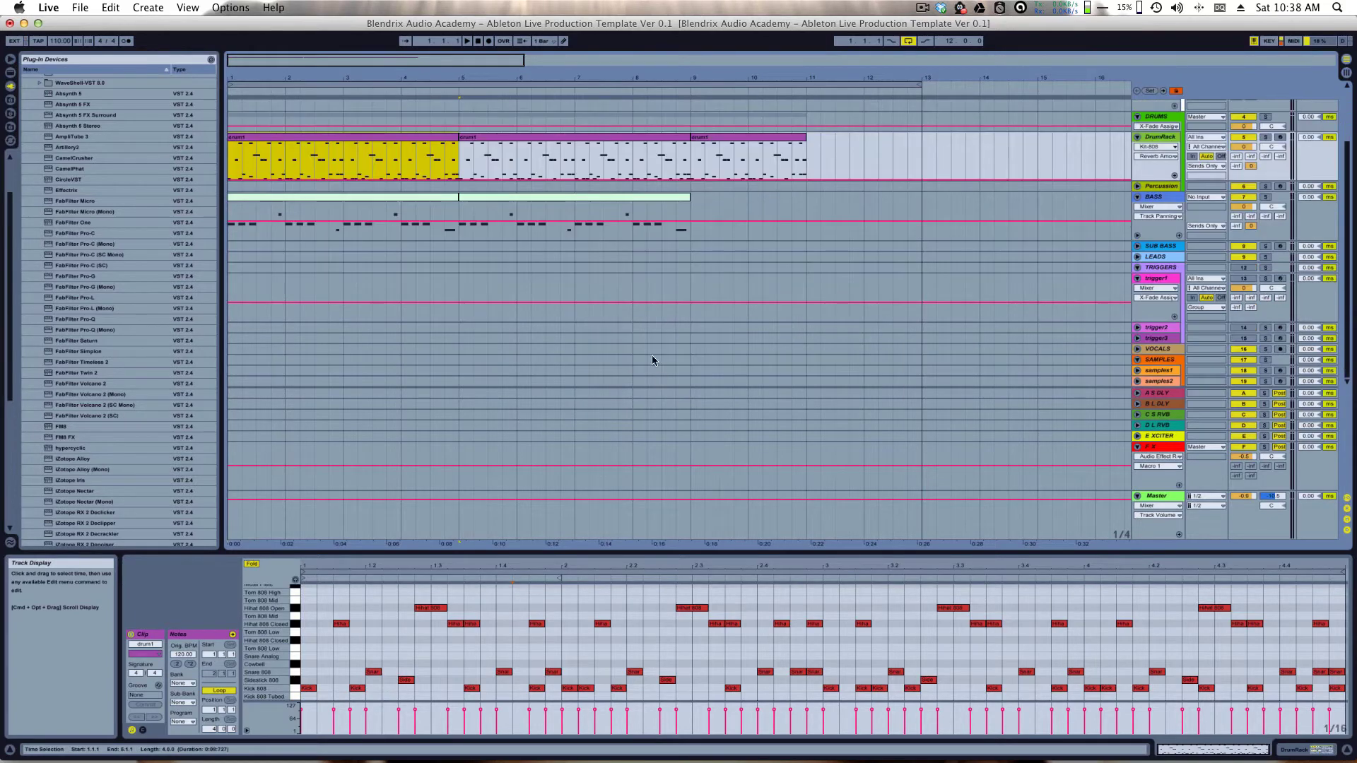
# Step: Try deleting only the middle drum1 clip at bar 5 on DrumRack, and undo the deletion
pyautogui.click(624, 137)
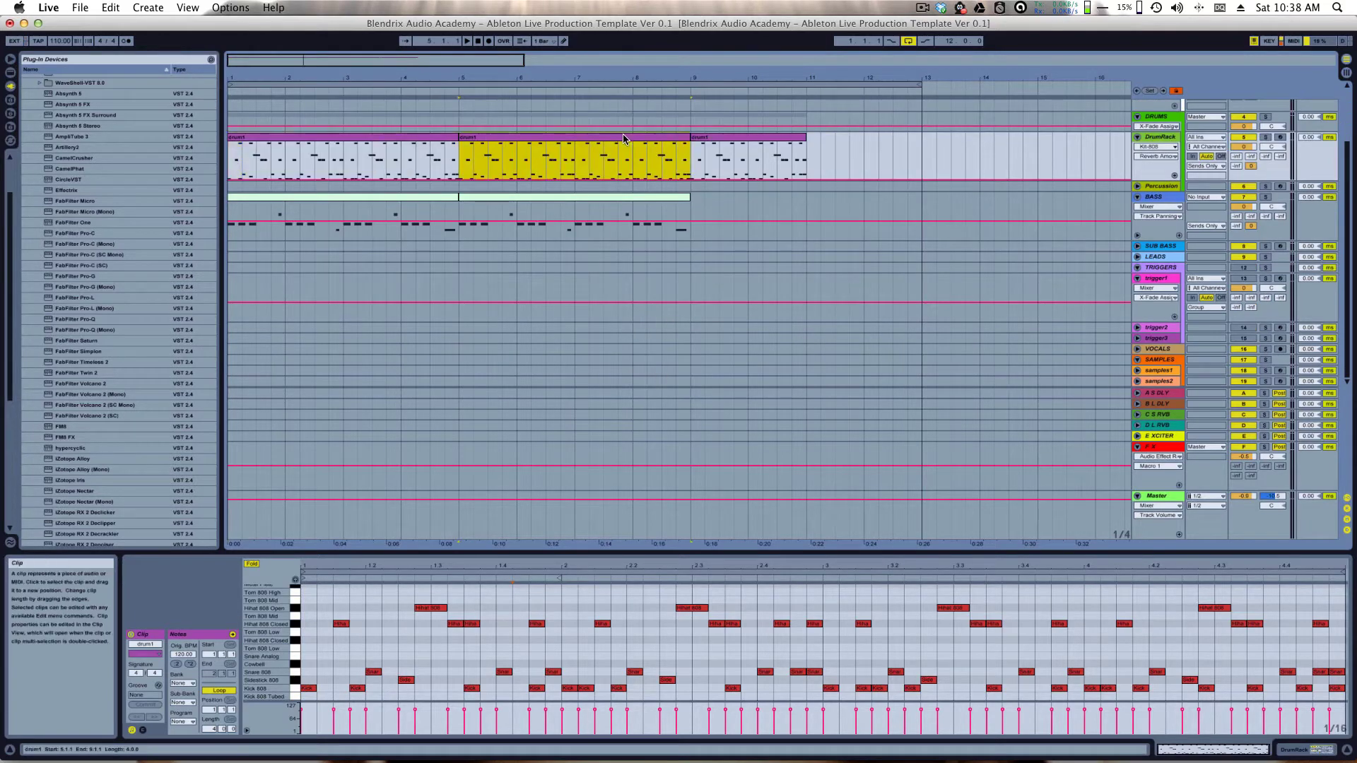
pyautogui.press('Delete')
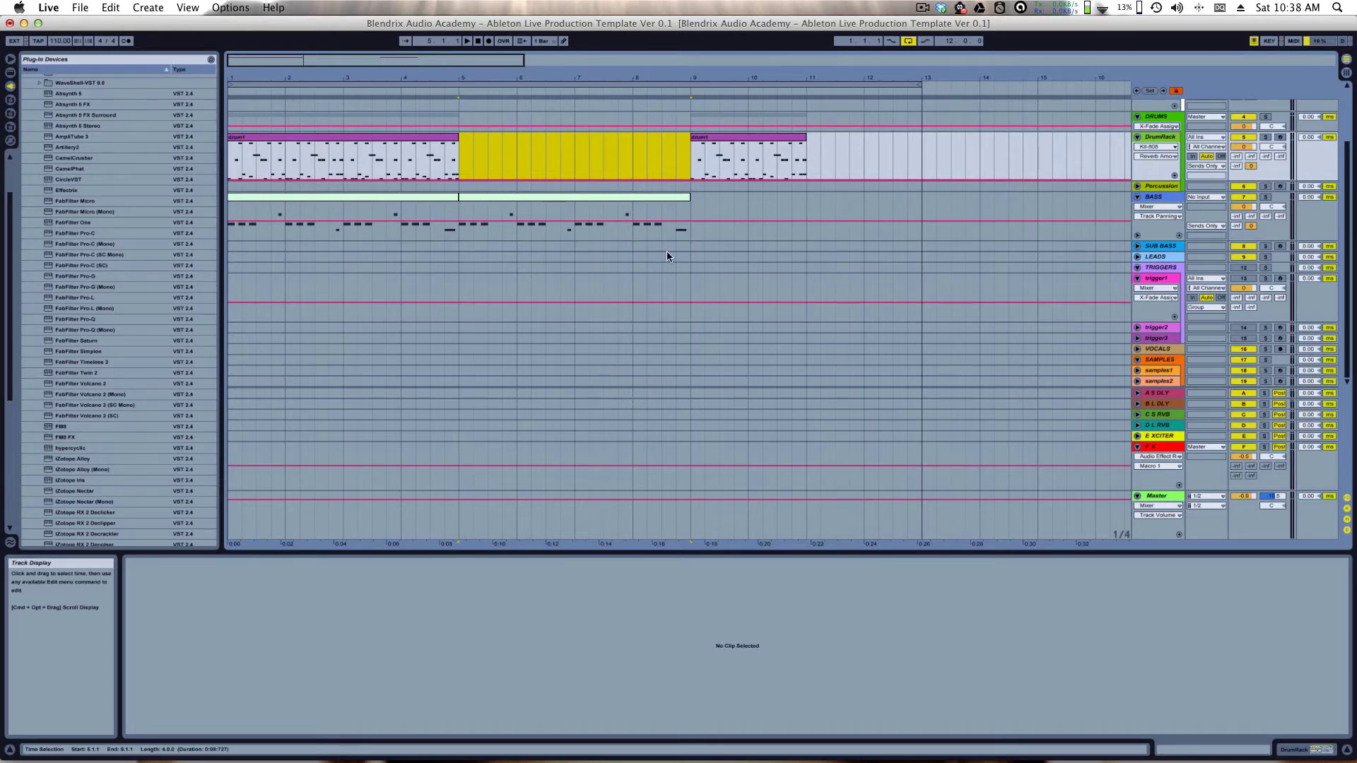
pyautogui.click(742, 200)
pyautogui.click(579, 197)
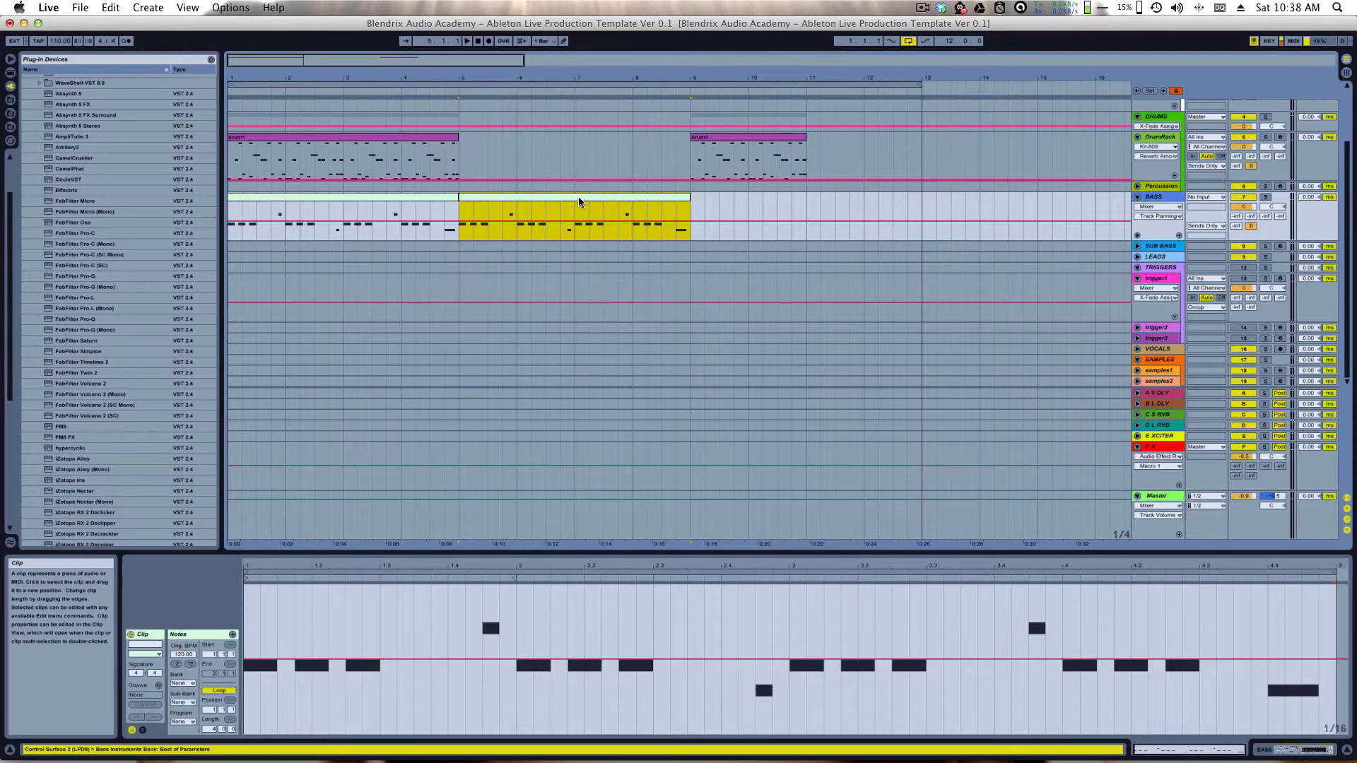
pyautogui.press('super+z')
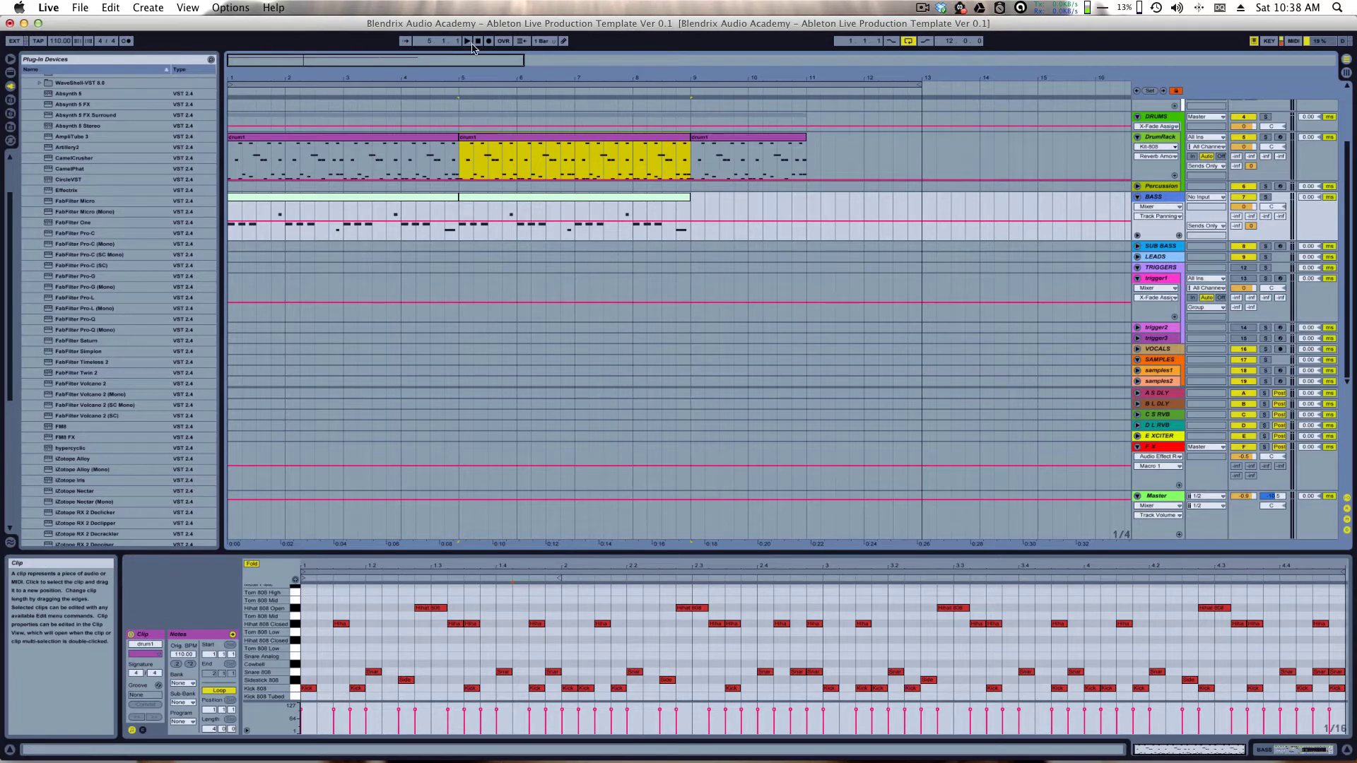
# Step: Apply Delete Time to the span of the middle drum1 clip, bars 5 to 9, removing it from all tracks
pyautogui.click(109, 7)
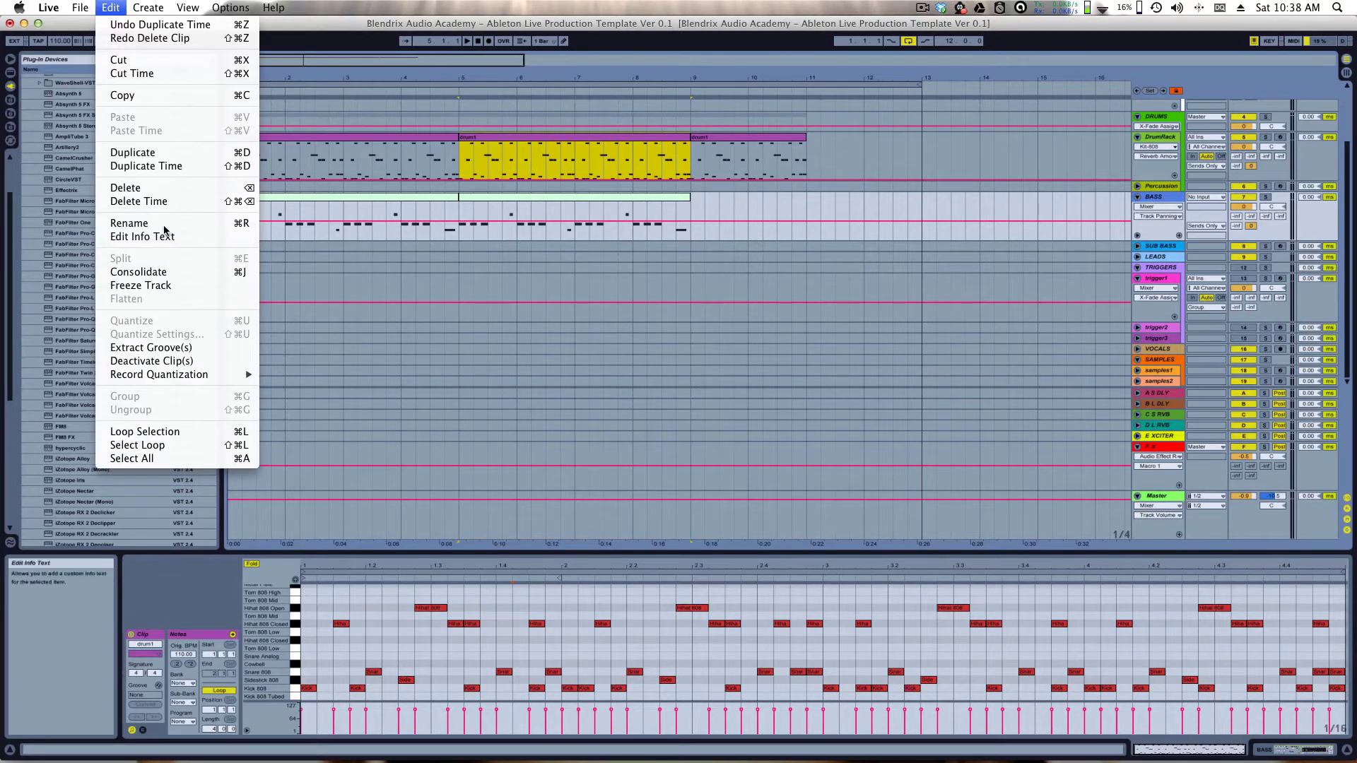
pyautogui.click(139, 201)
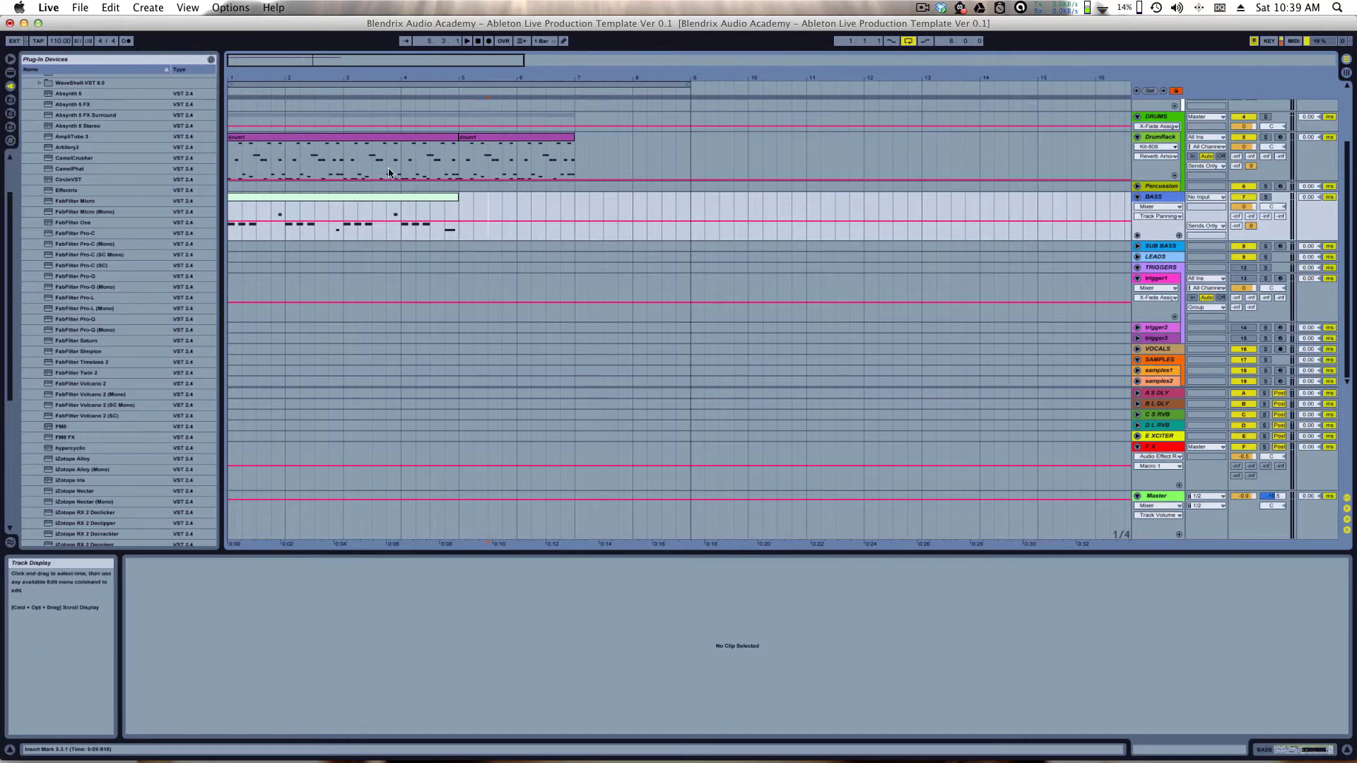
# Step: Play and stop the arrangement several times from the beginning, and return the playback position to 1.1.1
pyautogui.click(475, 41)
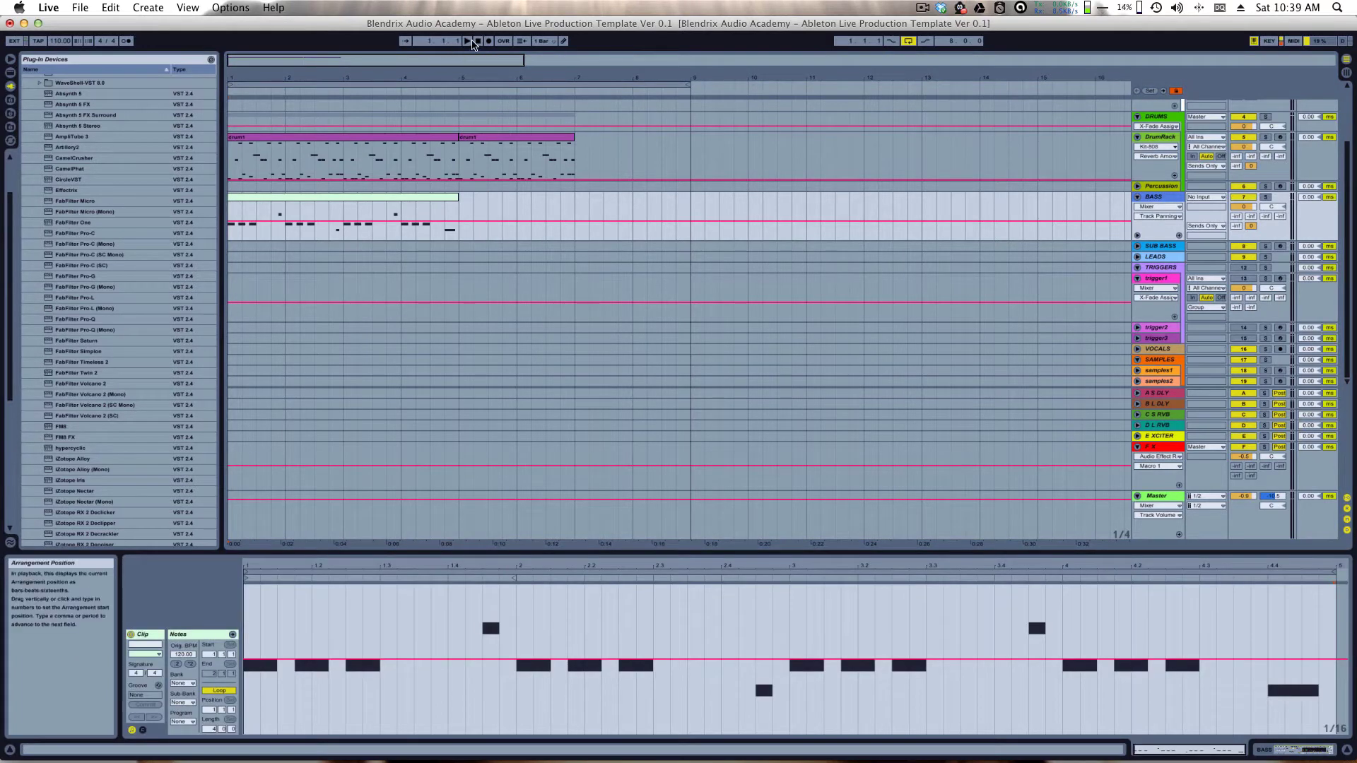
pyautogui.click(467, 41)
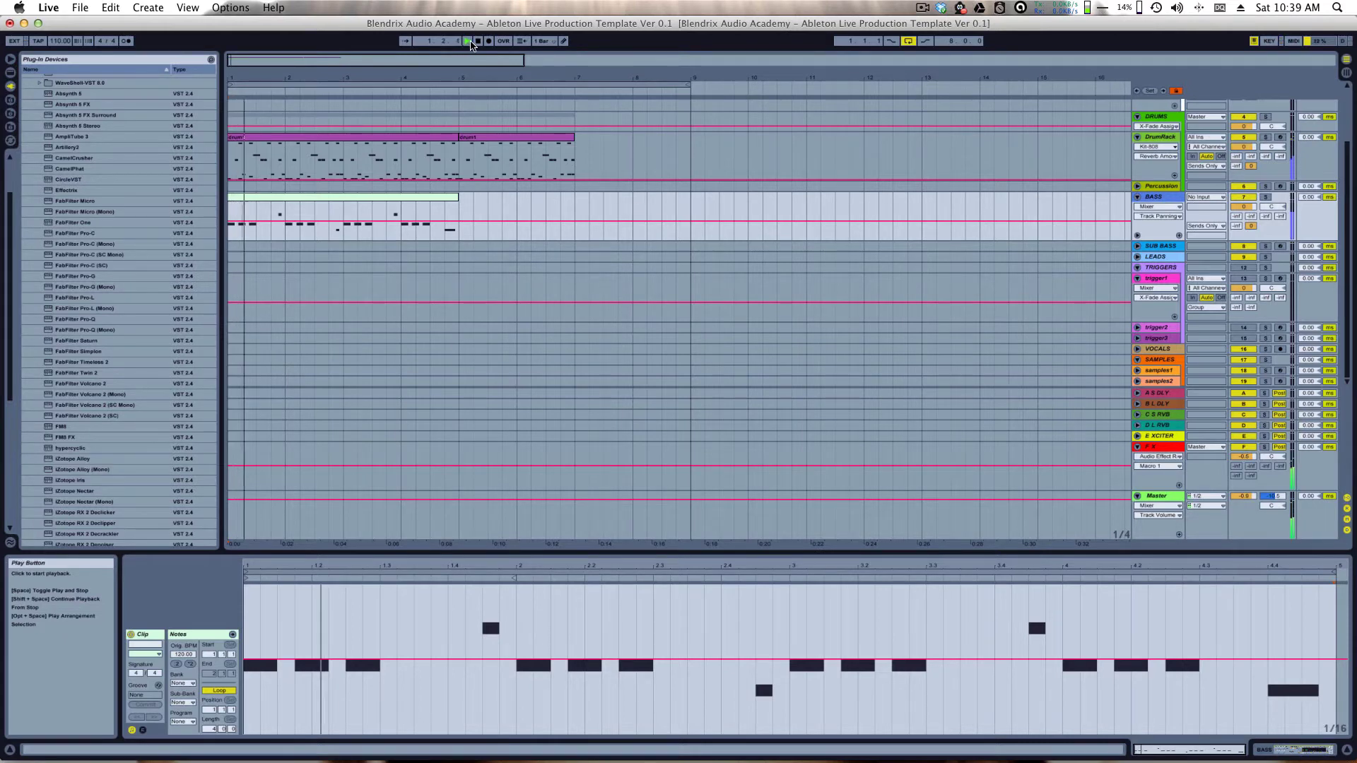
pyautogui.click(478, 41)
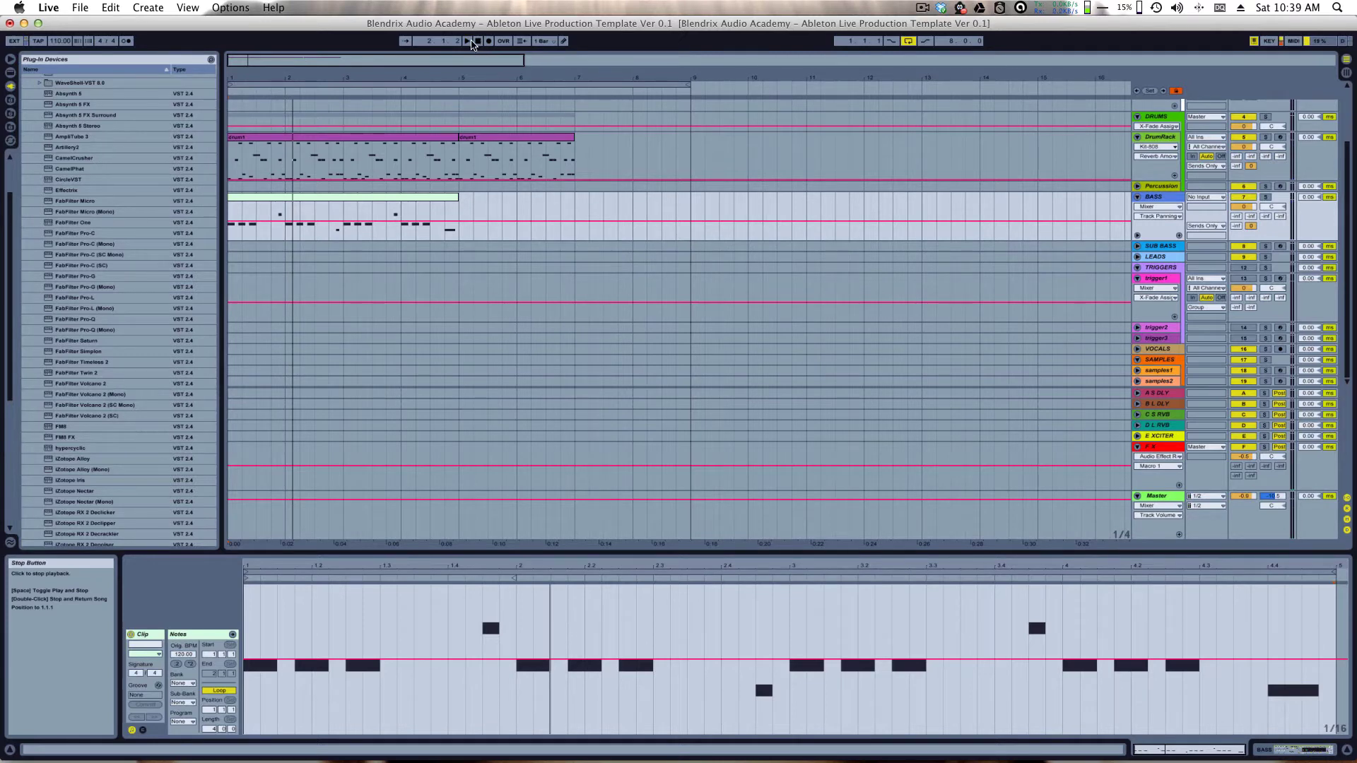
pyautogui.click(470, 41)
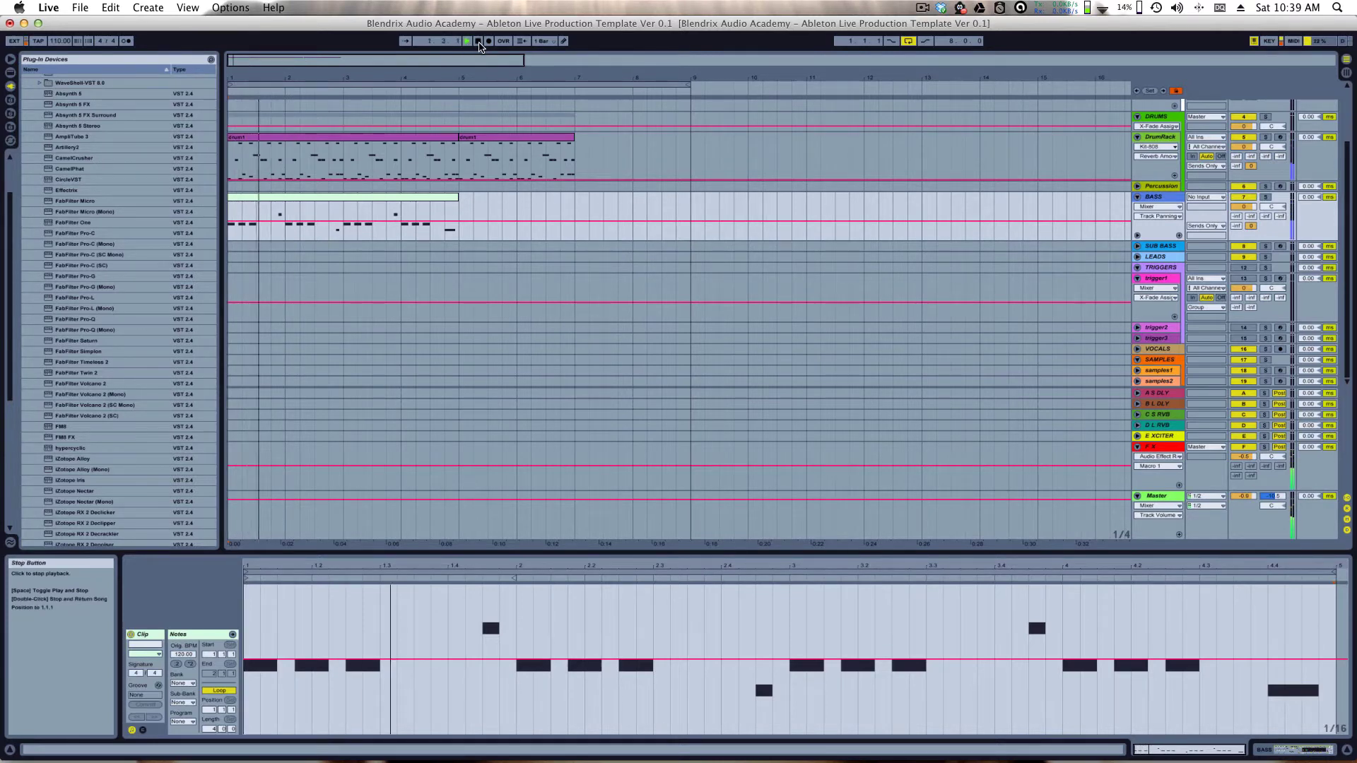
pyautogui.click(479, 41)
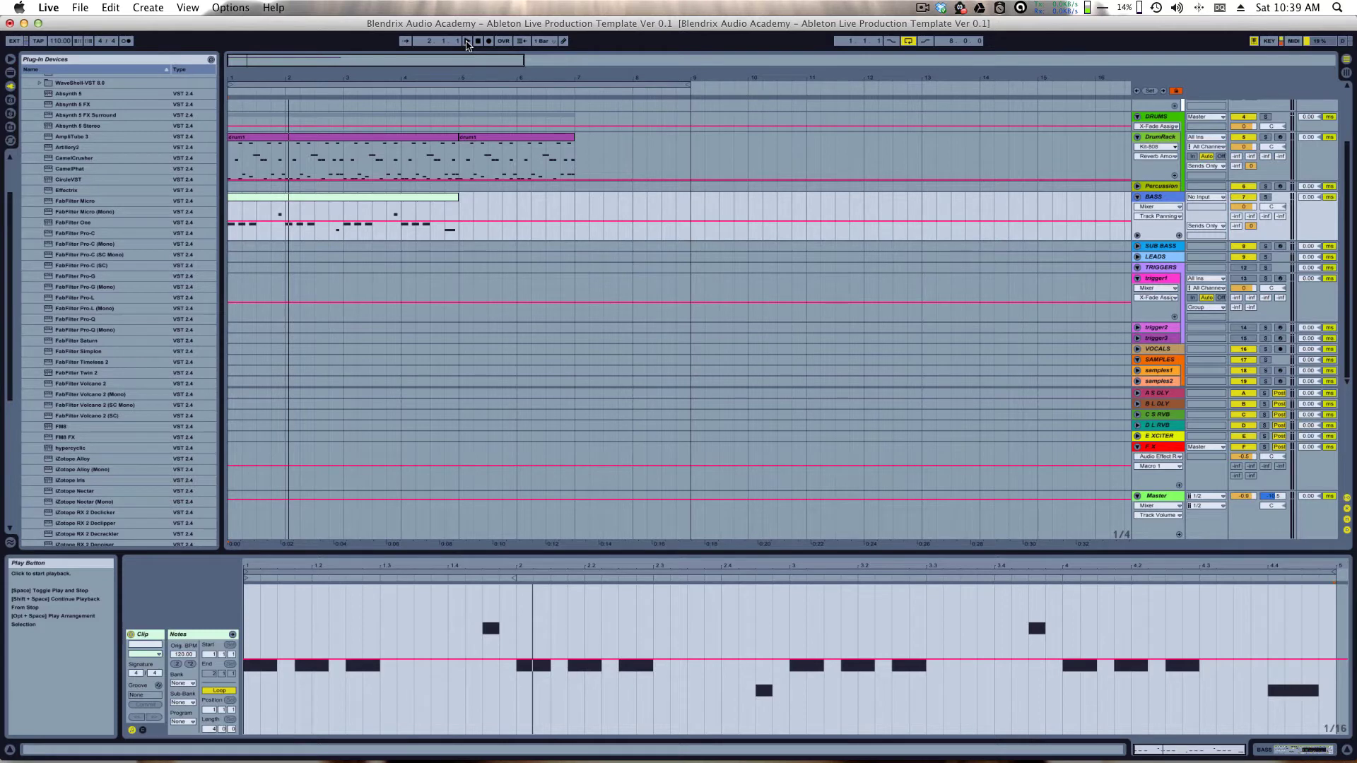
pyautogui.click(237, 222)
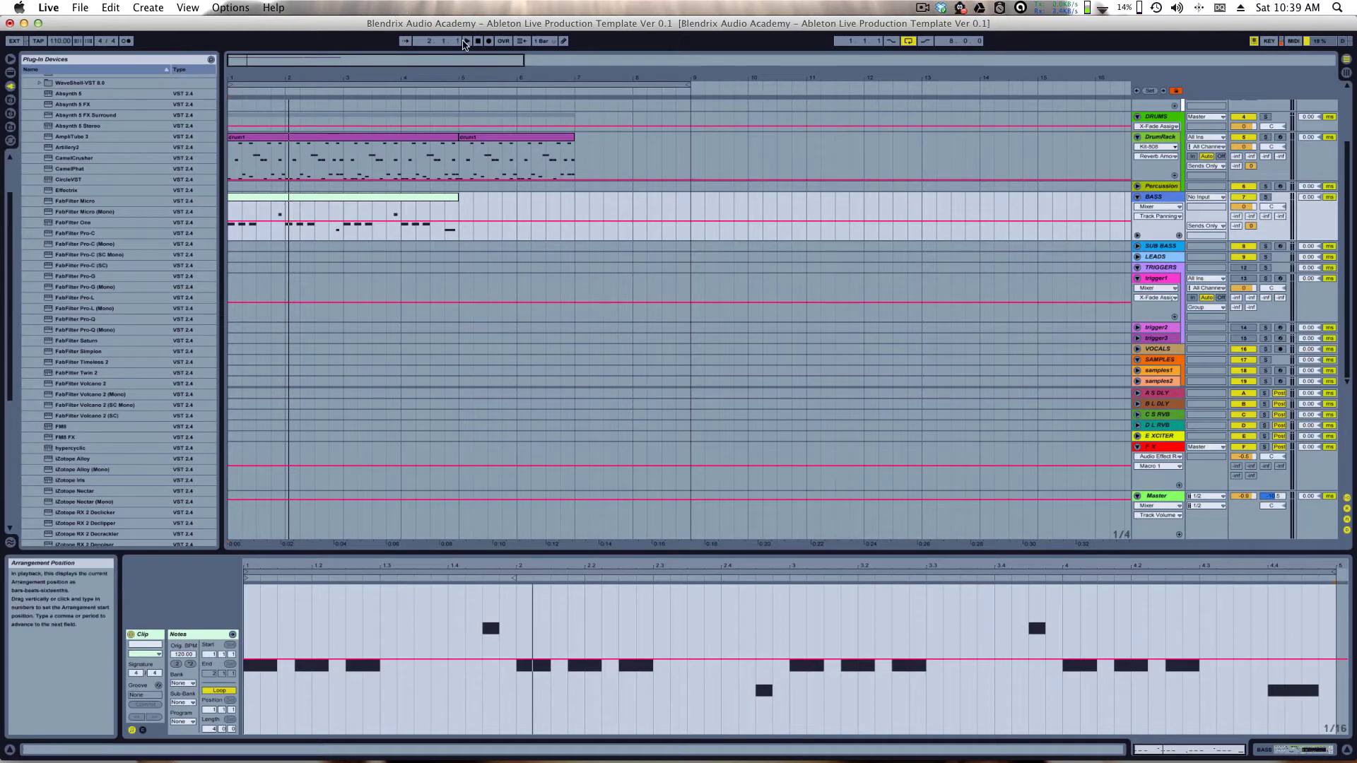
pyautogui.click(466, 41)
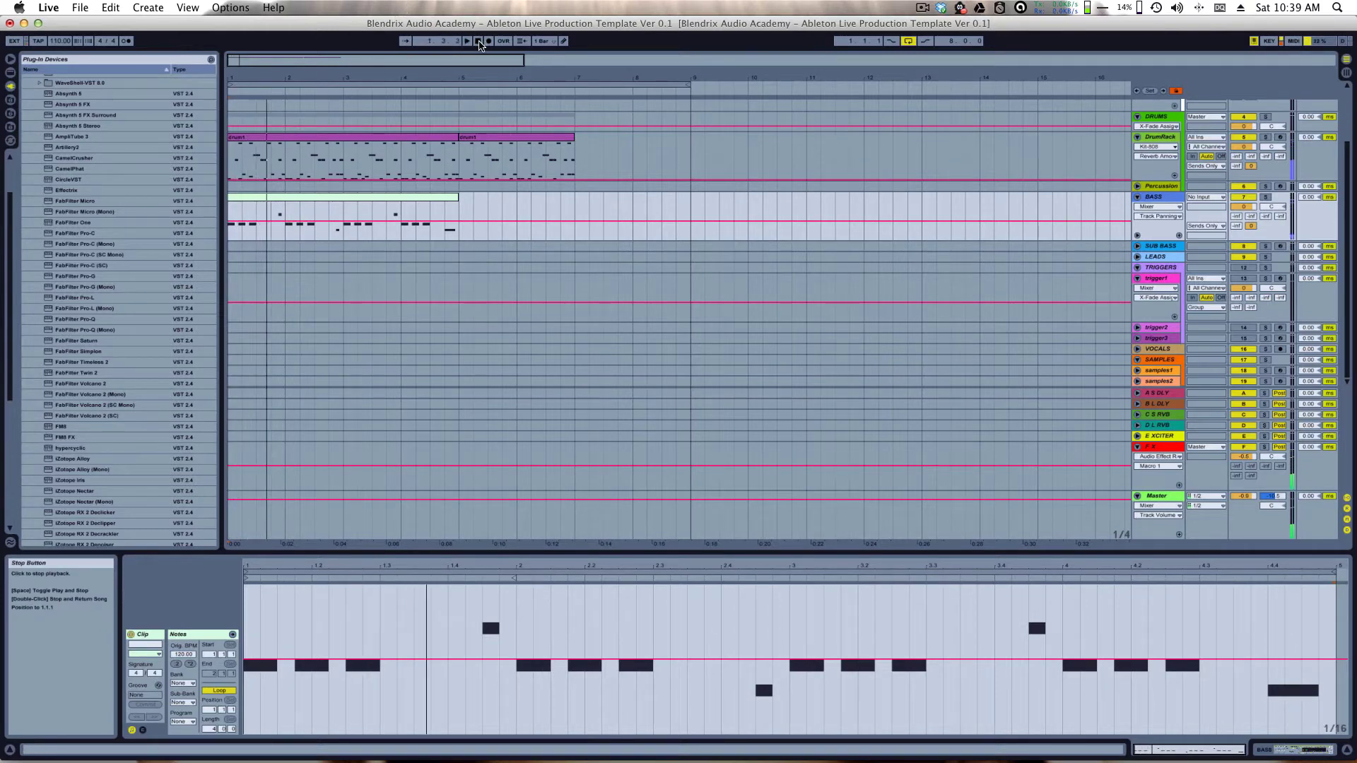
pyautogui.click(479, 43)
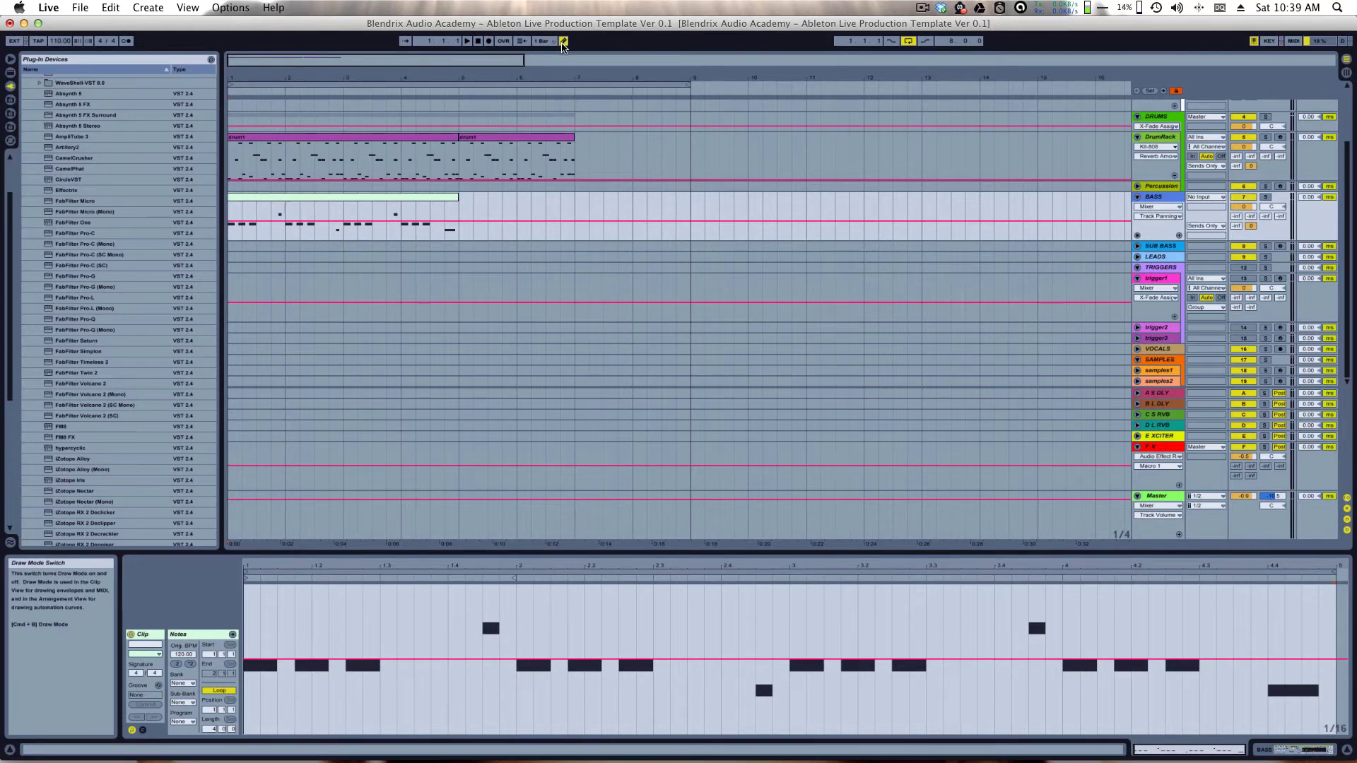
# Step: Turn on Draw Mode and draw stepped Track Panning automation over the first bar of the BASS track on the 1/4 grid
pyautogui.click(564, 41)
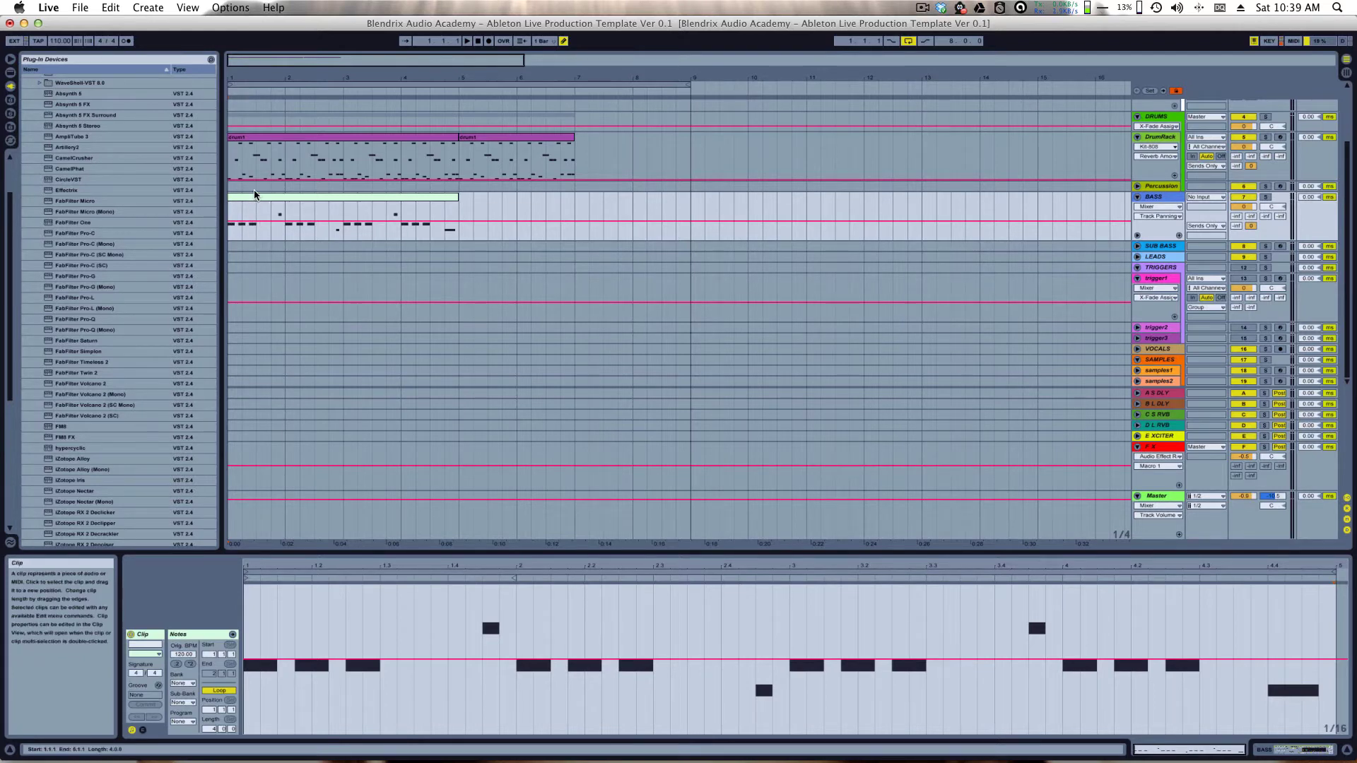
pyautogui.click(255, 99)
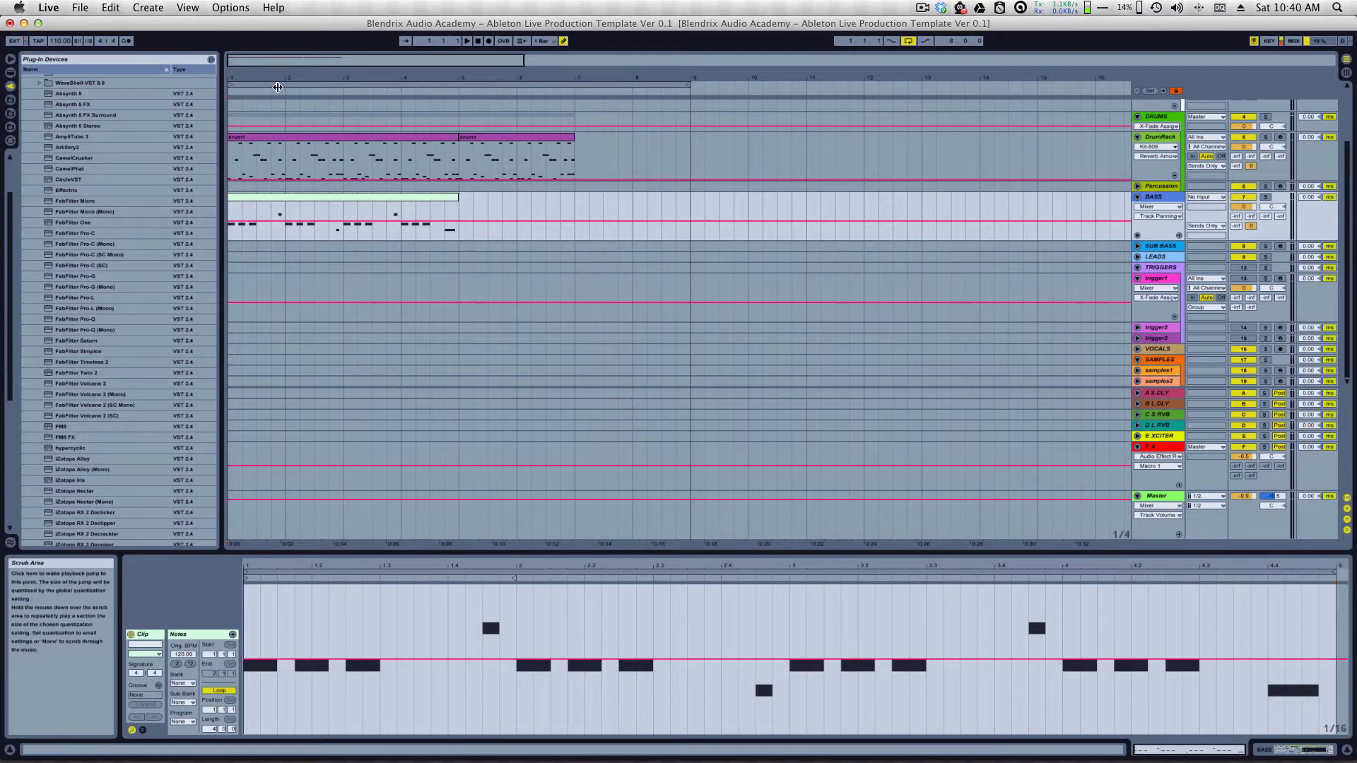
pyautogui.press('+')
pyautogui.press('-')
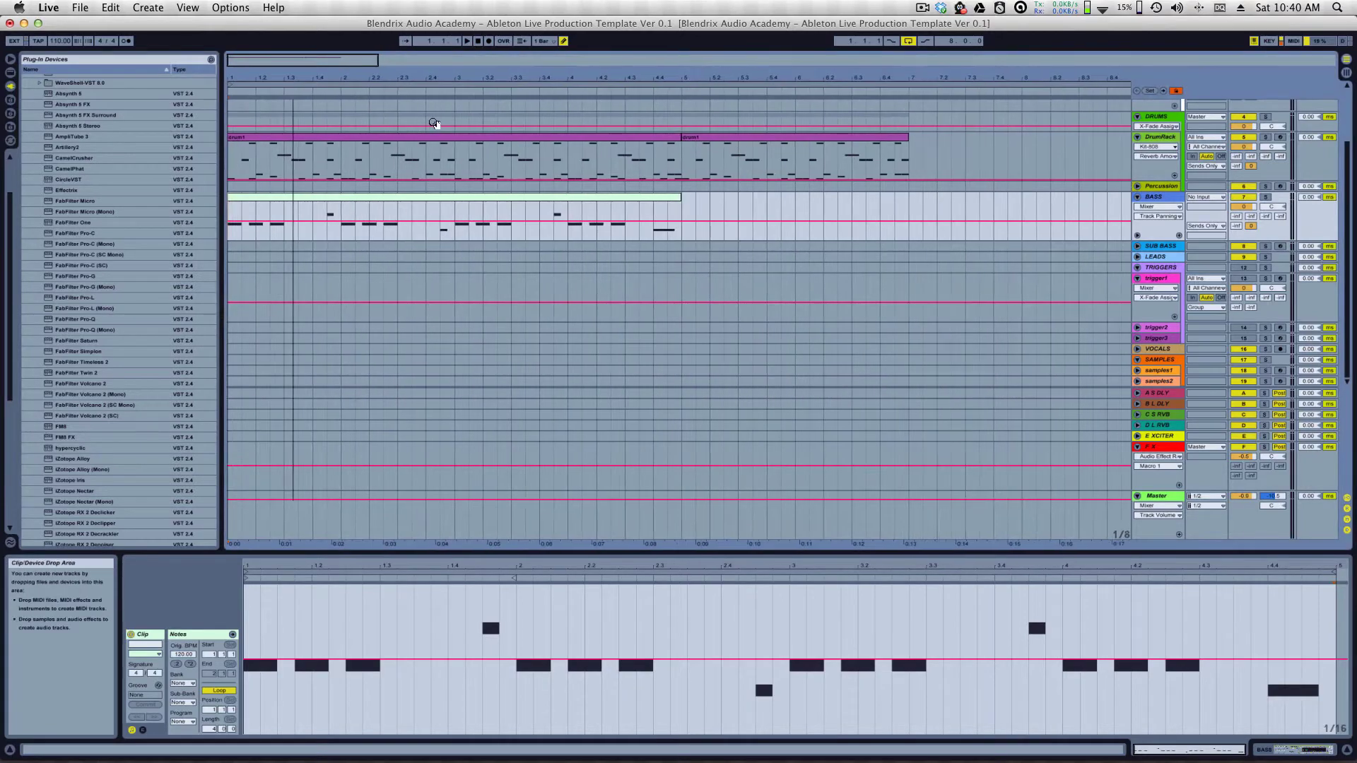
pyautogui.moveTo(247, 223)
pyautogui.mouseDown()
pyautogui.moveTo(240, 207)
pyautogui.moveTo(275, 211)
pyautogui.moveTo(275, 236)
pyautogui.moveTo(276, 205)
pyautogui.mouseUp()
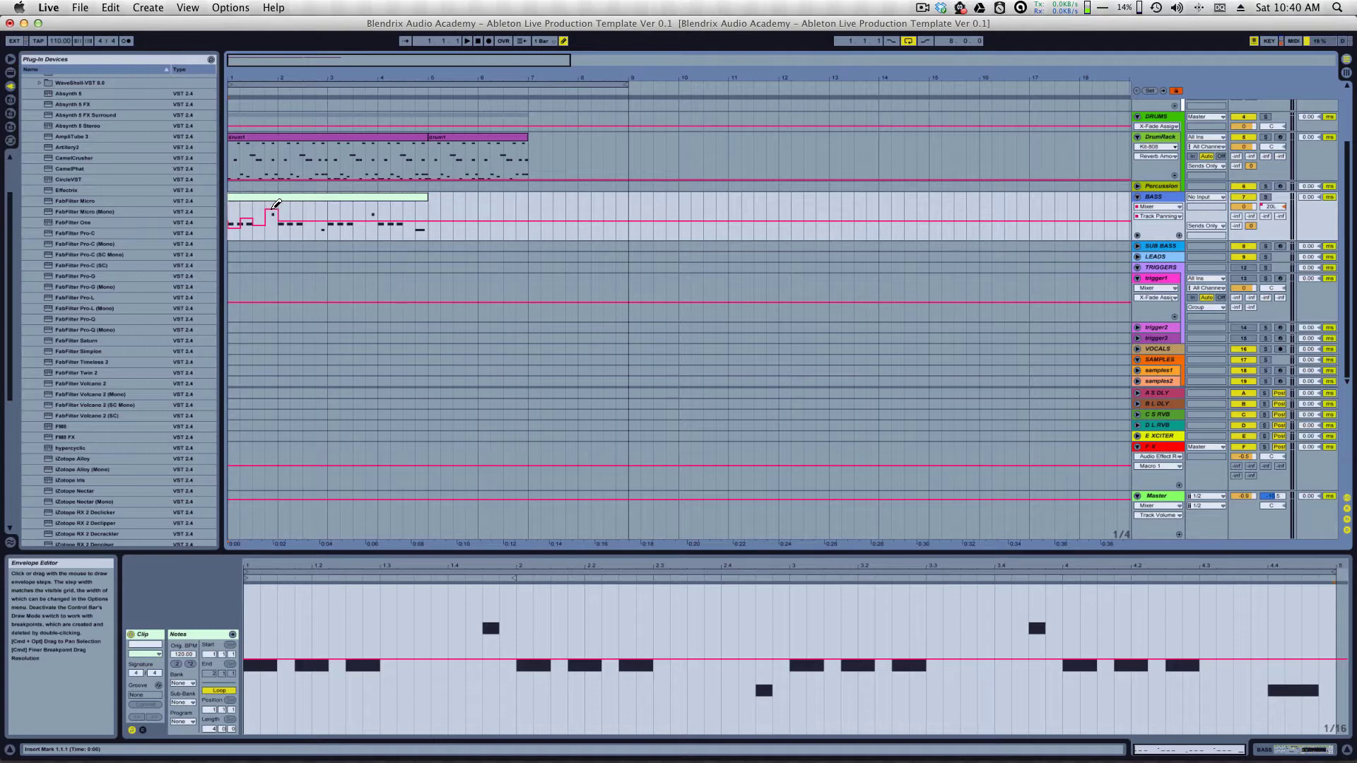
# Step: Undo the stepped panning automation on BASS and the preceding arrangement edits
pyautogui.press('super+z')
pyautogui.press('super+z')
pyautogui.press('super+z')
pyautogui.press('super+z')
pyautogui.press('super+z')
pyautogui.press('super+z')
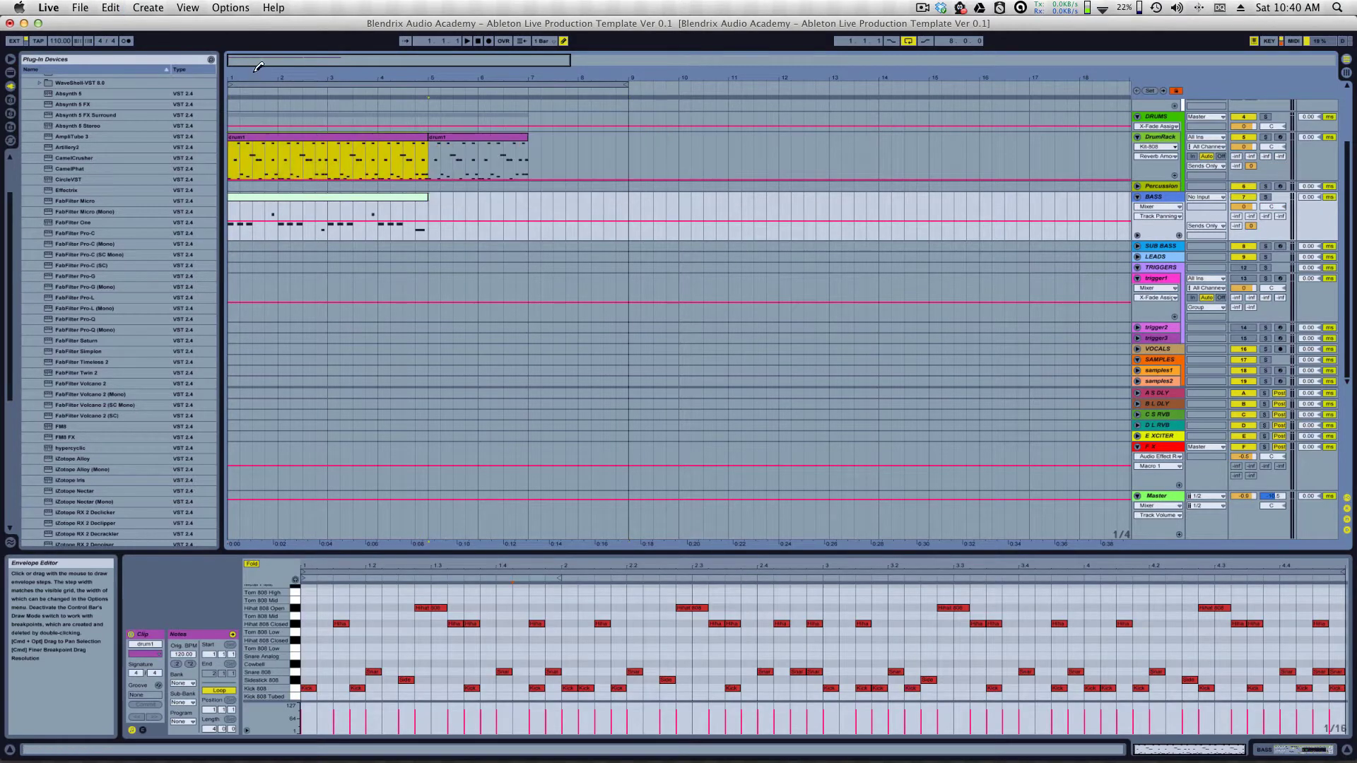
# Step: Draw a wavy Track Panning automation curve over the first bar of BASS on the 1/32 grid, and undo it
pyautogui.moveTo(254, 76); pyautogui.dragTo(587, 342)
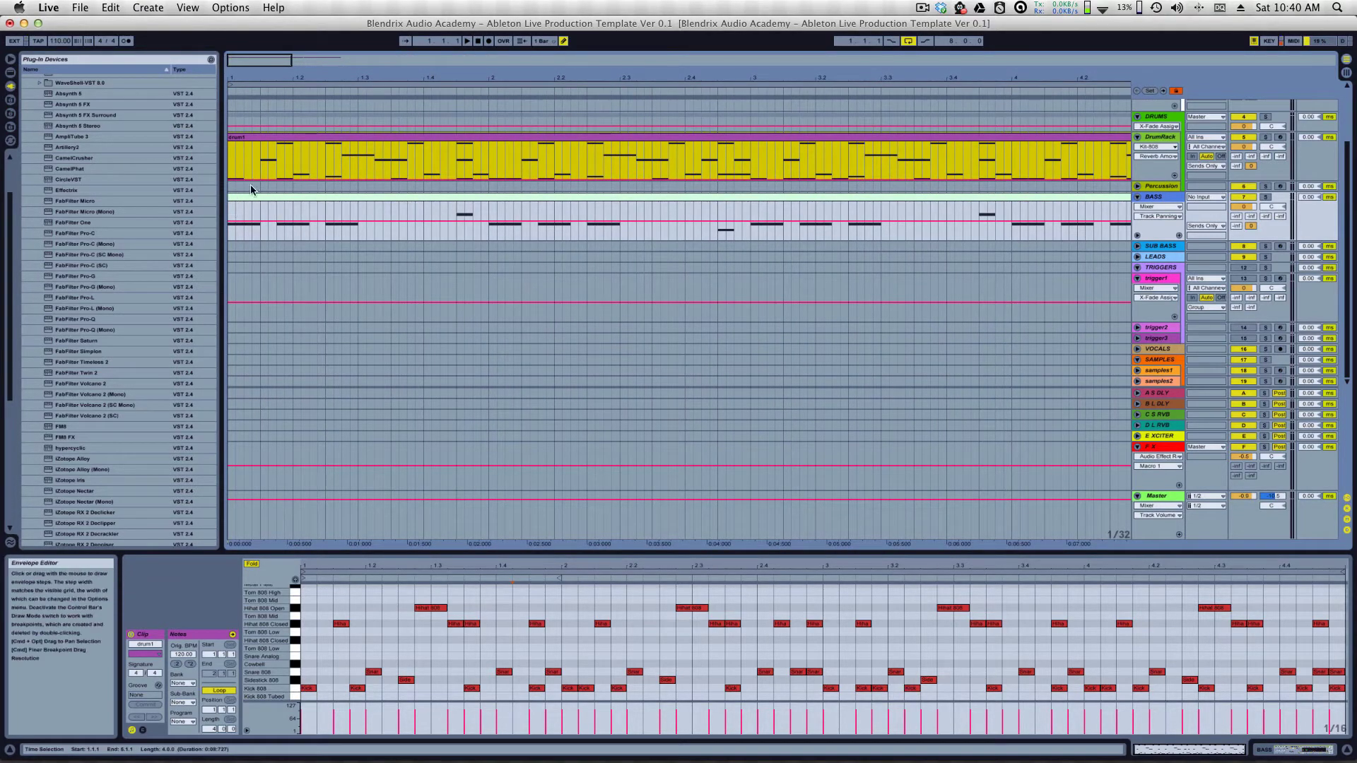
pyautogui.moveTo(238, 212)
pyautogui.mouseDown()
pyautogui.moveTo(310, 239)
pyautogui.moveTo(363, 210)
pyautogui.moveTo(375, 234)
pyautogui.moveTo(449, 220)
pyautogui.mouseUp()
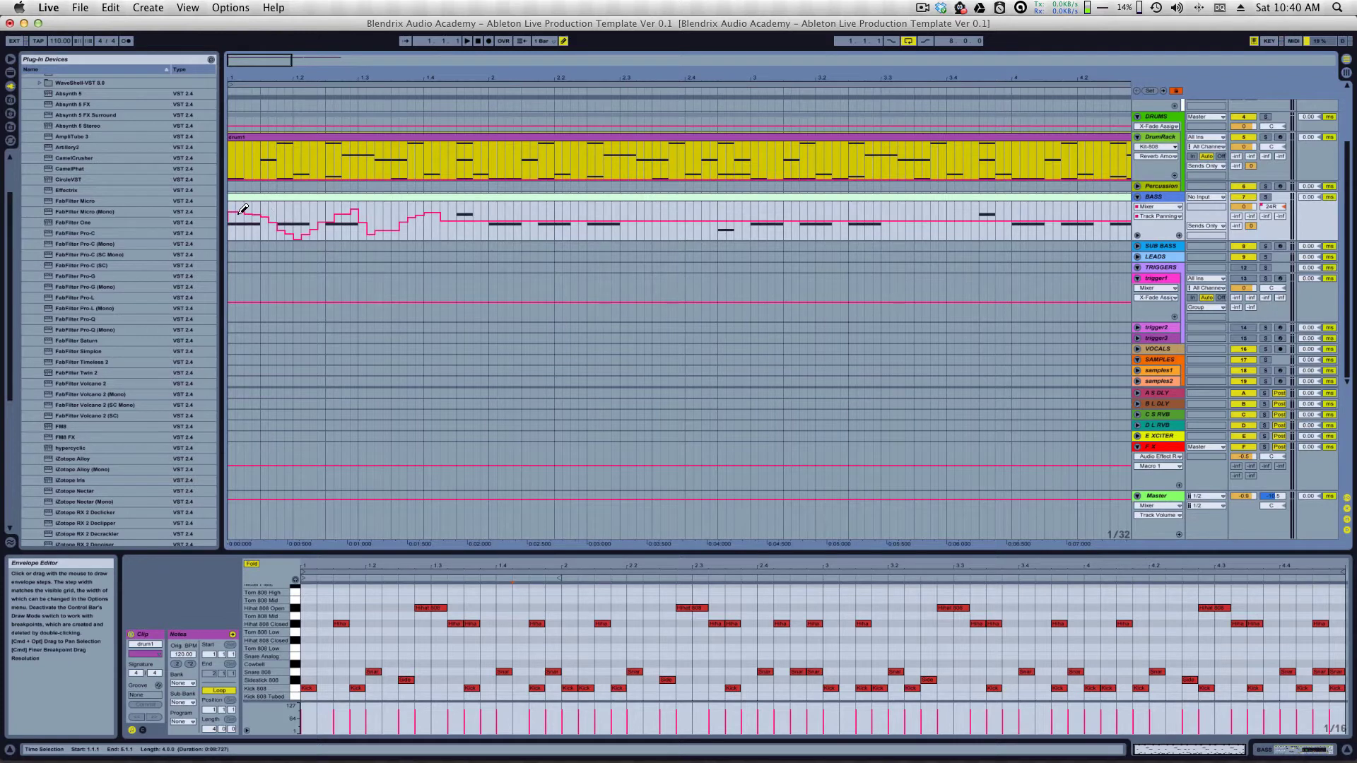
pyautogui.moveTo(243, 209); pyautogui.dragTo(255, 208)
pyautogui.press('super+z')
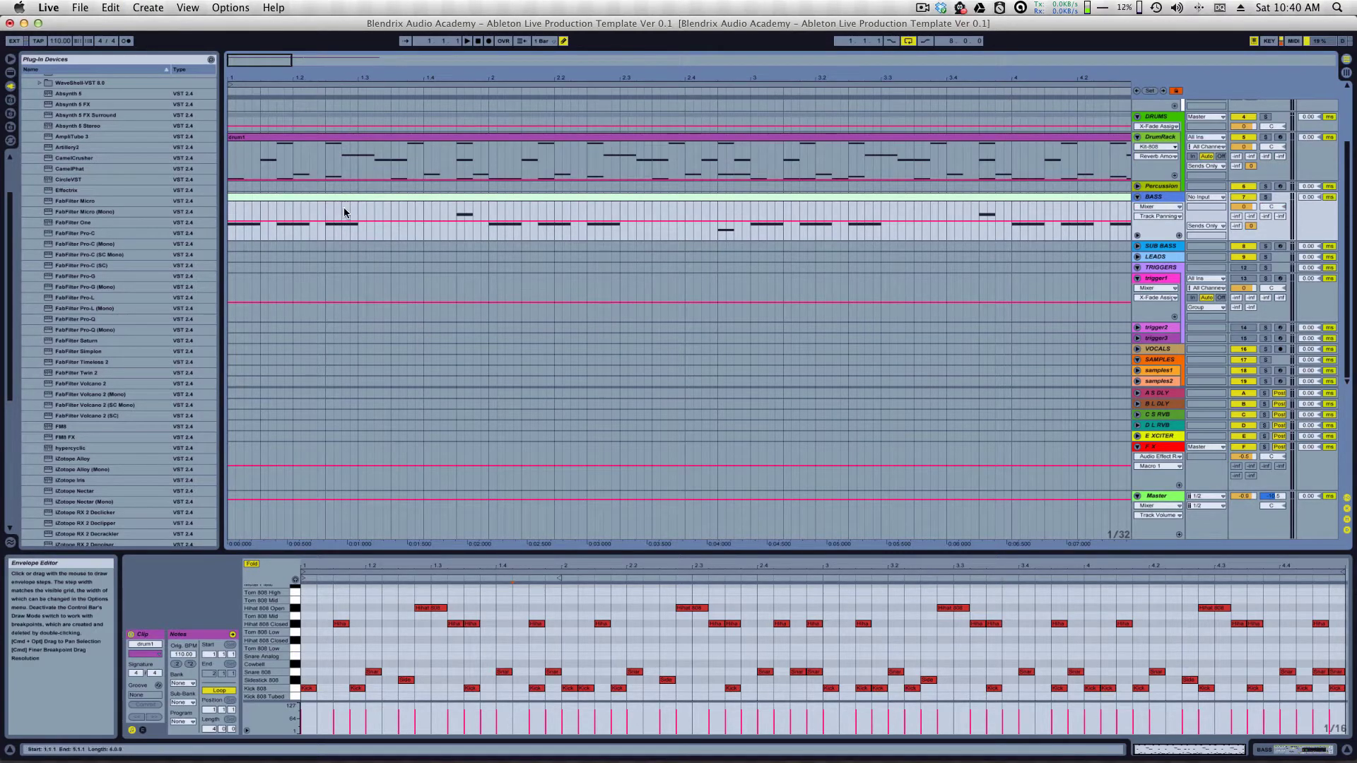
# Step: Turn off Draw Mode and add BASS panning breakpoints at 1.1.1, about 13L near 1.2.2 and about 44R near 1.3.3
pyautogui.click(563, 40)
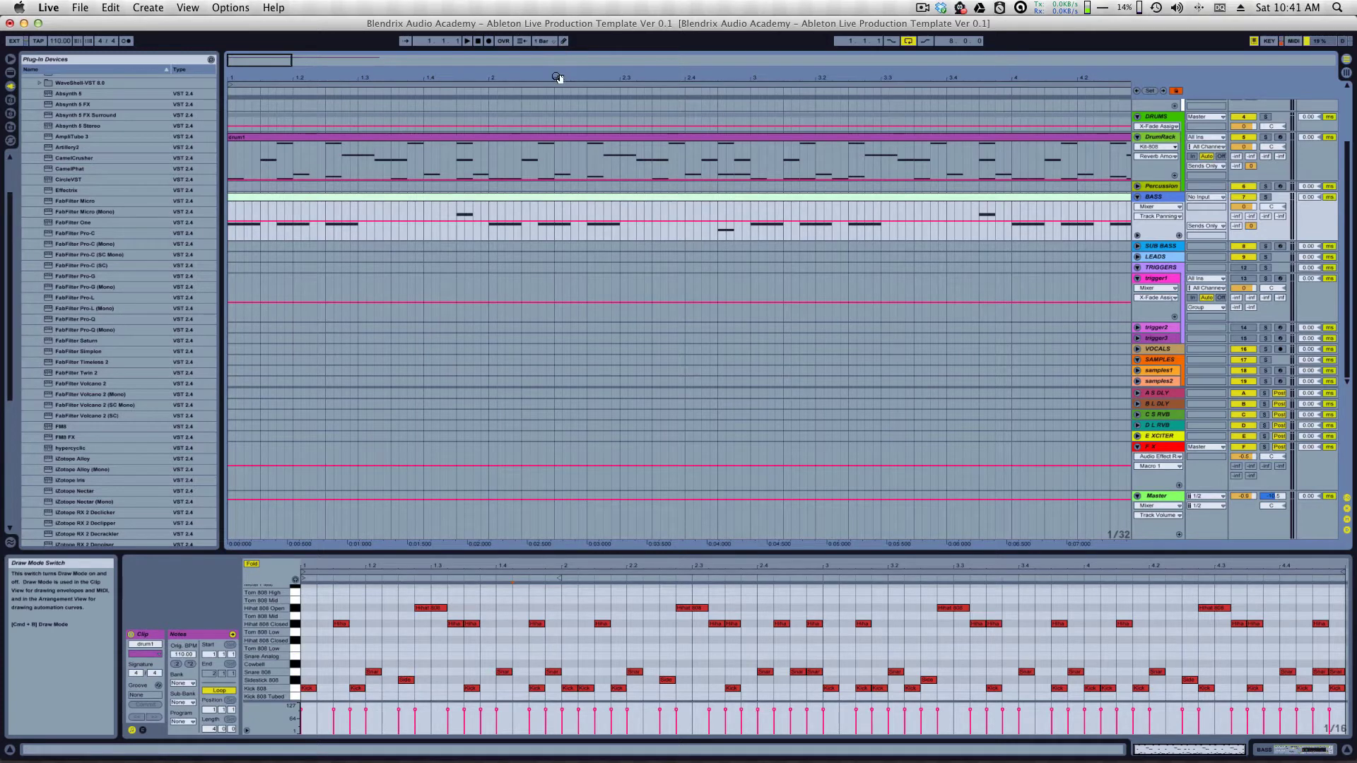
pyautogui.click(230, 222)
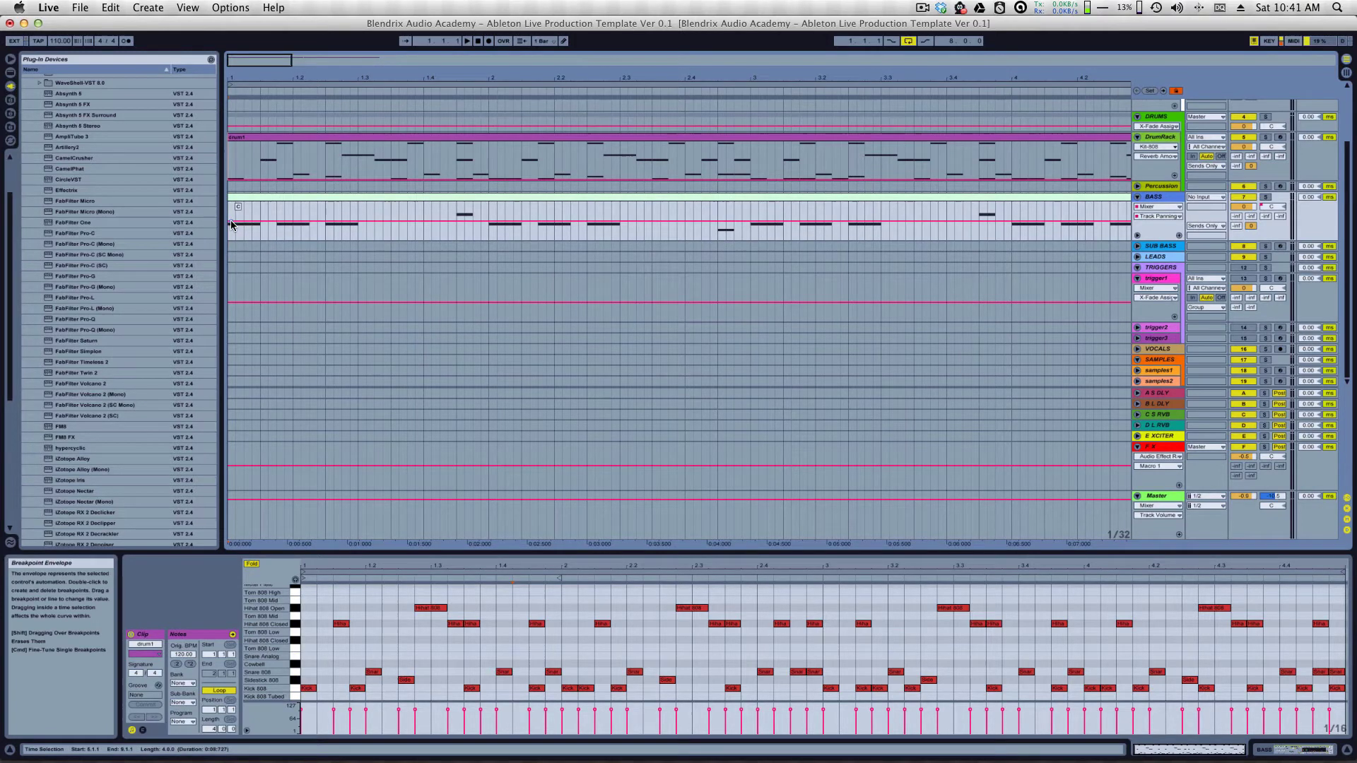
pyautogui.click(401, 221)
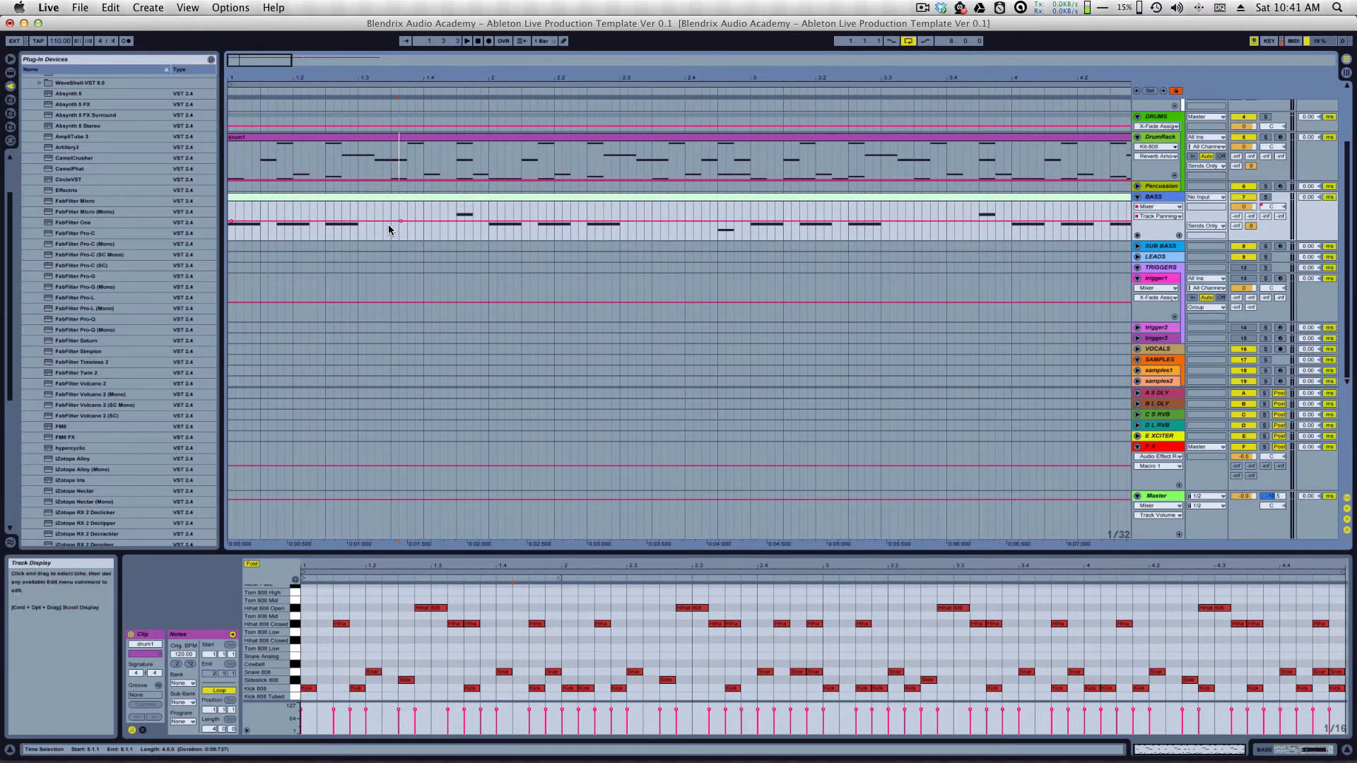
pyautogui.moveTo(401, 222); pyautogui.dragTo(399, 204)
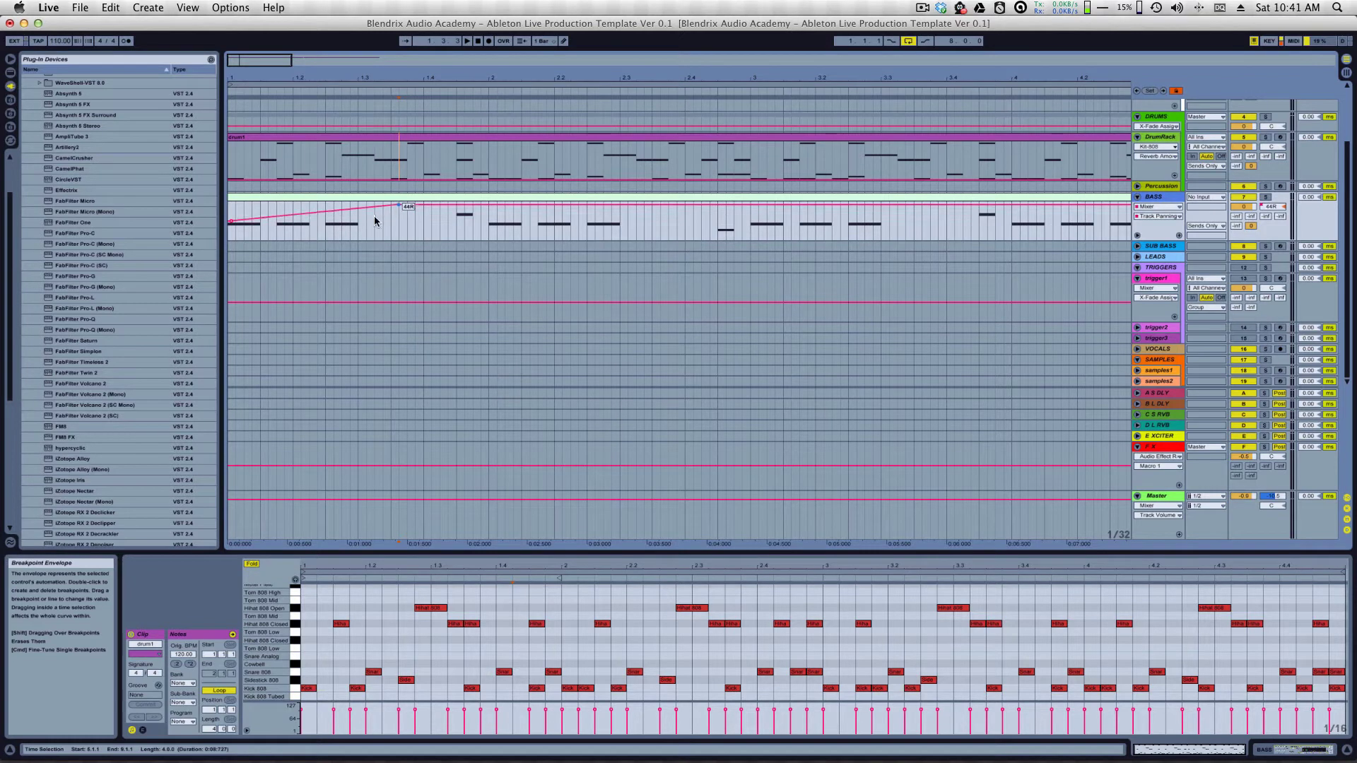
pyautogui.moveTo(310, 211); pyautogui.dragTo(313, 226)
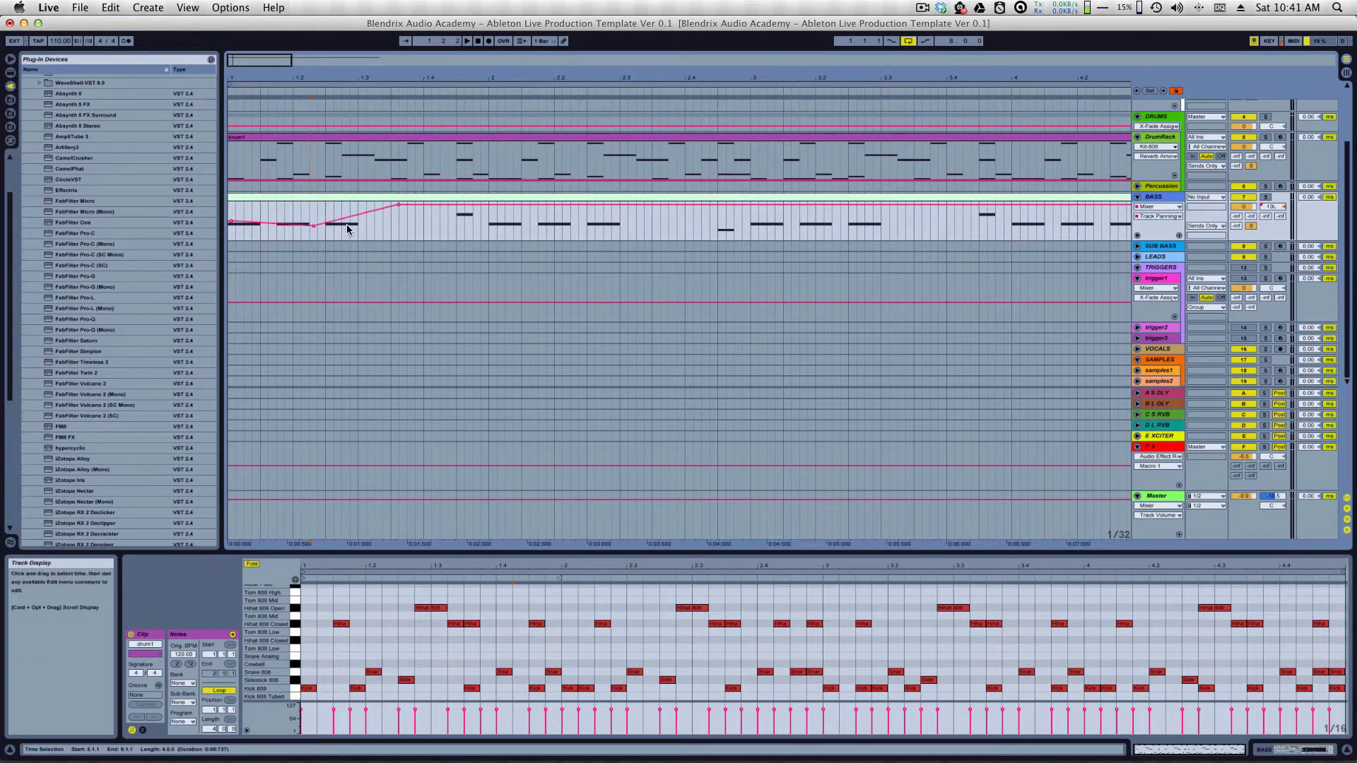
# Step: Add more breakpoints along the first bar of the BASS Track Panning envelope, and delete all breakpoints in that bar
pyautogui.click(348, 221)
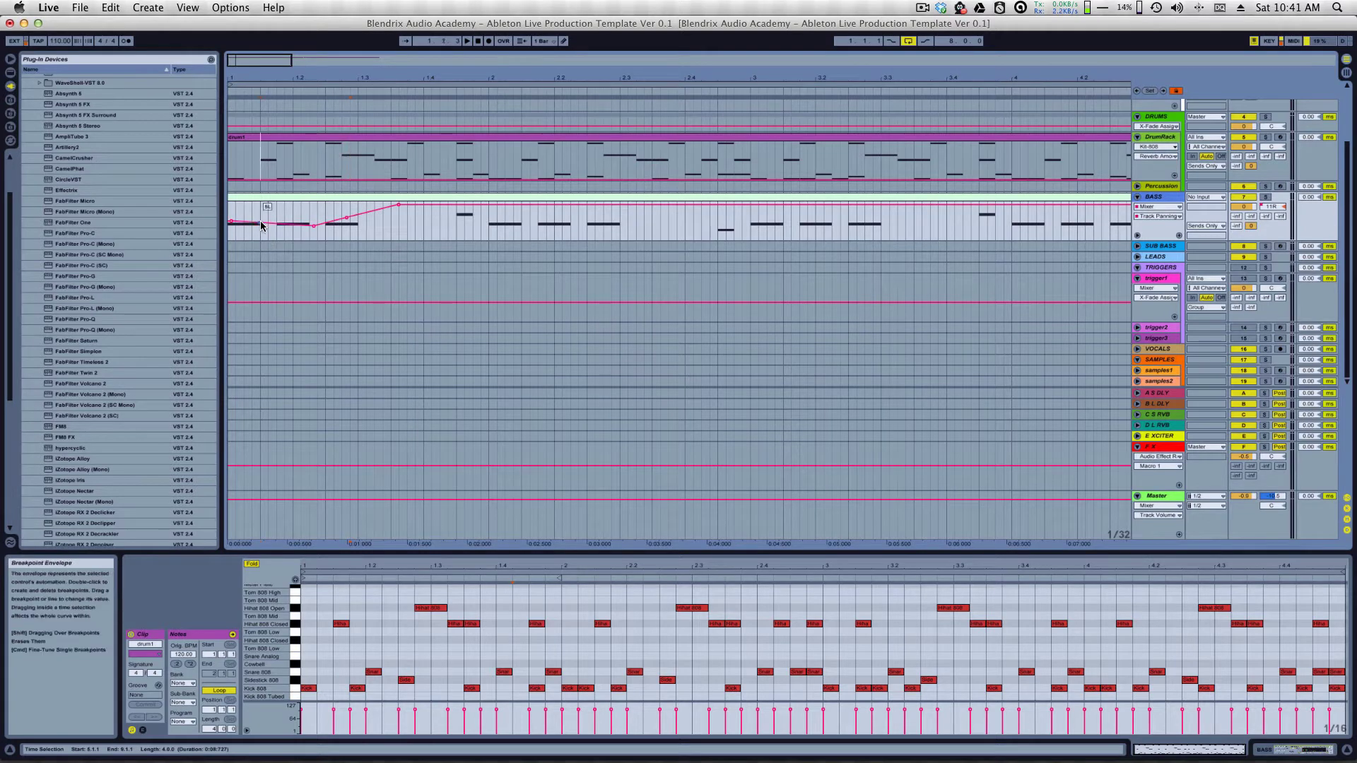
pyautogui.click(260, 223)
pyautogui.click(288, 224)
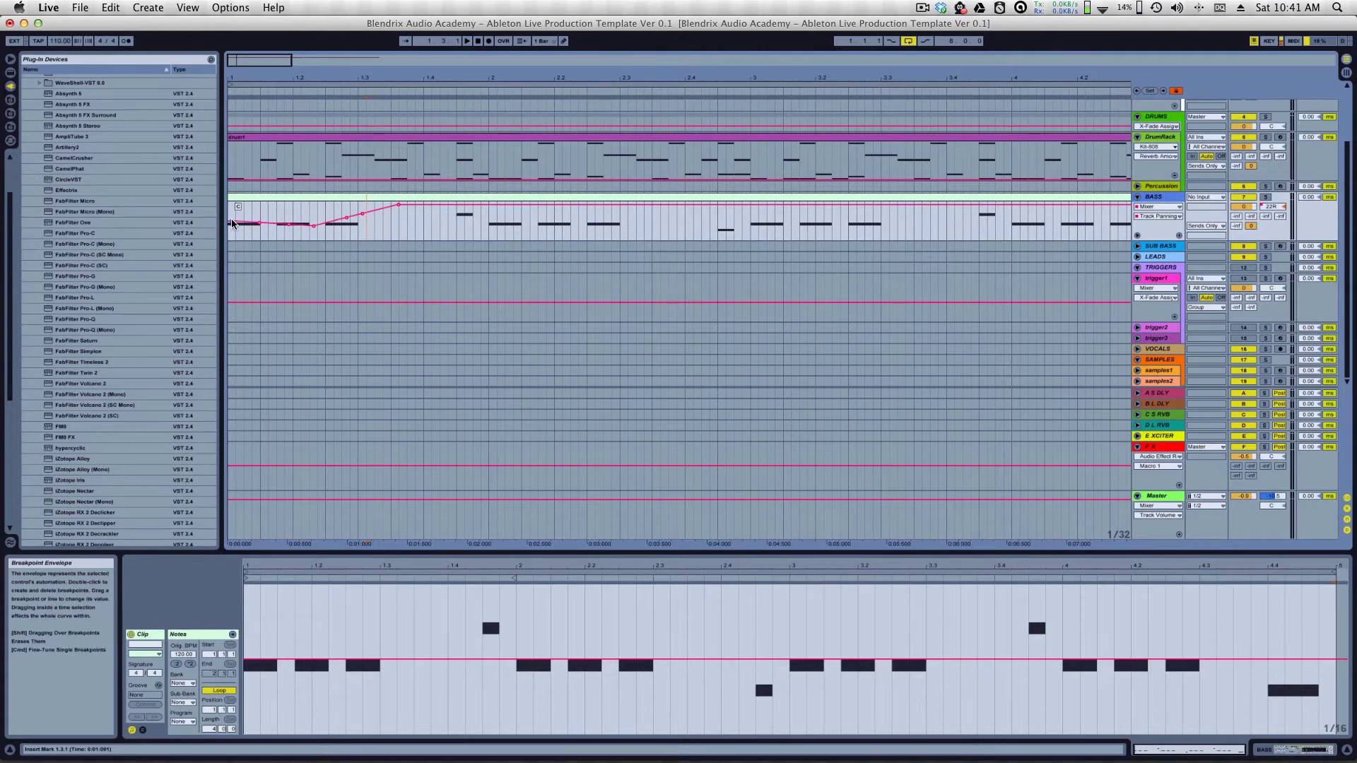
pyautogui.moveTo(233, 224); pyautogui.dragTo(410, 222)
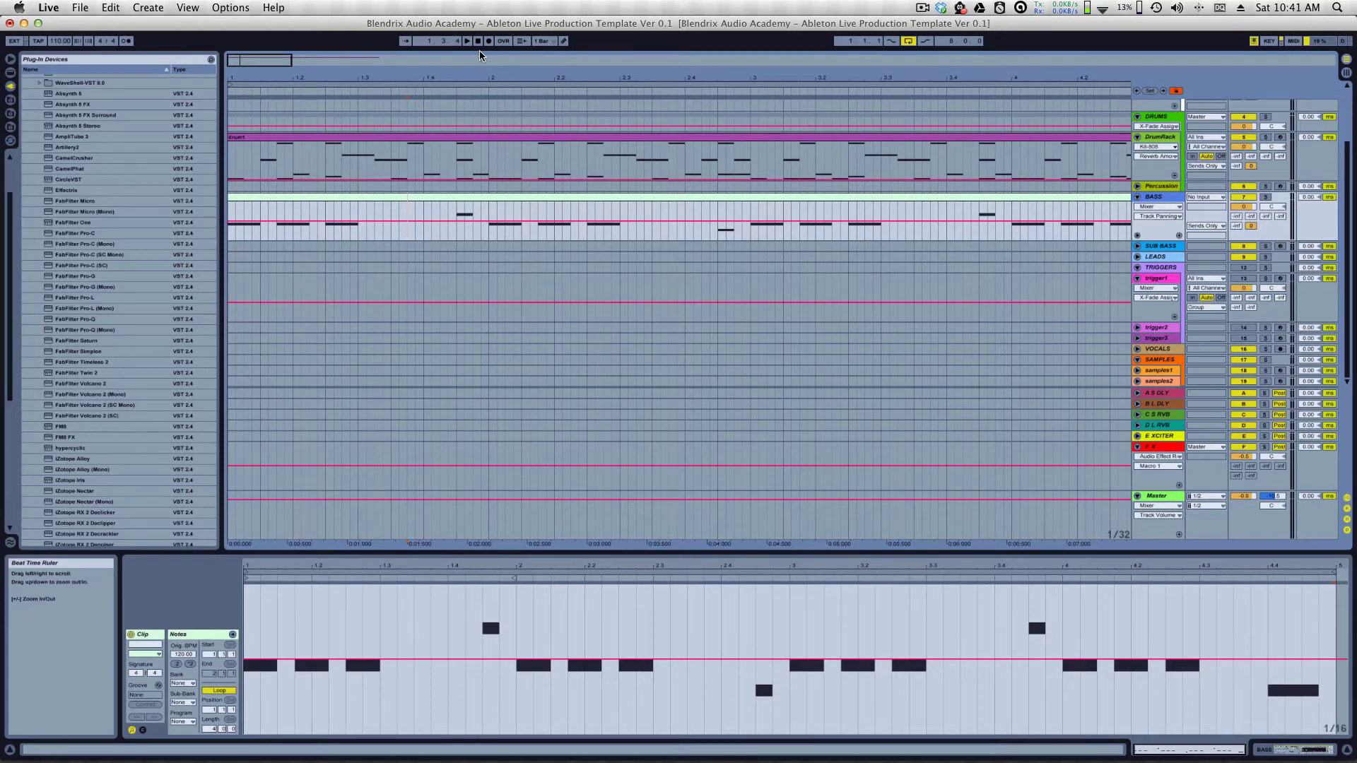
# Step: Toggle MIDI overdub on and off, and turn the computer MIDI keyboard back on
pyautogui.click(508, 40)
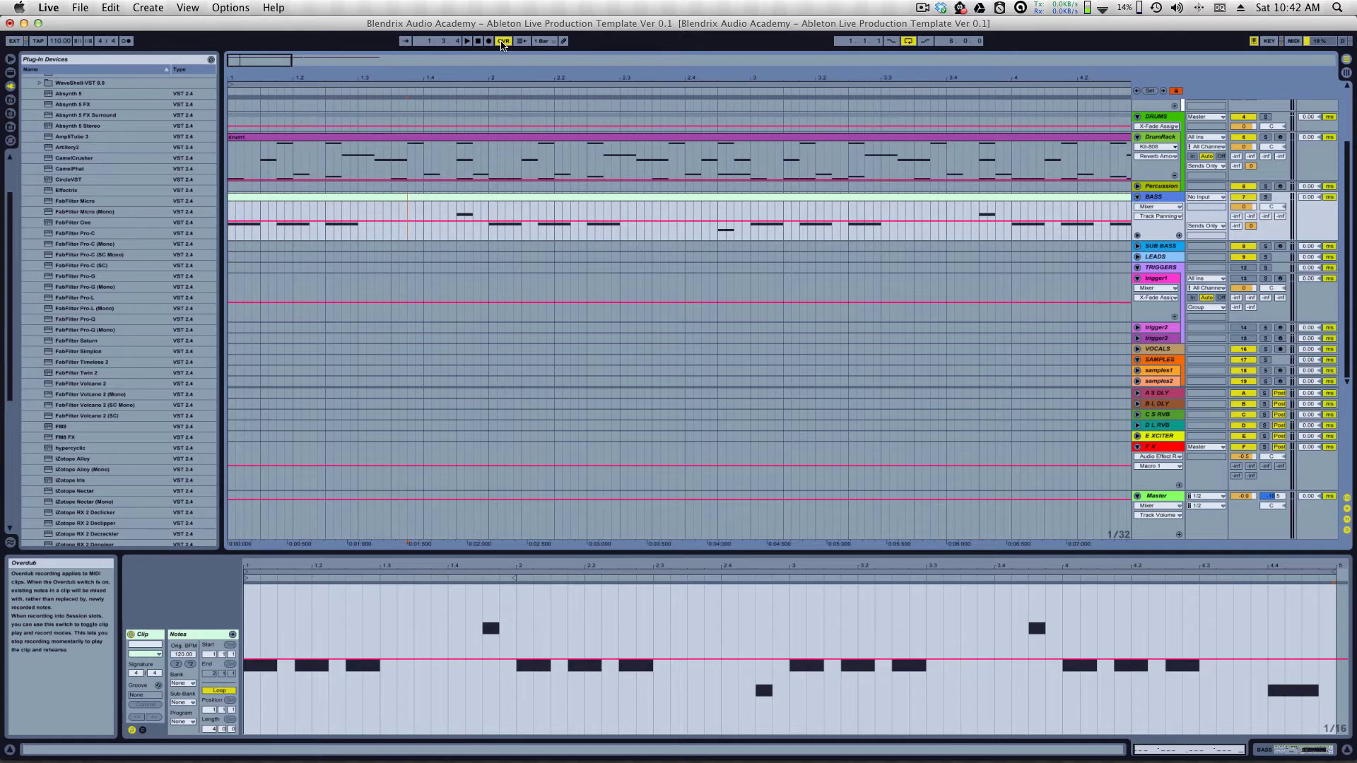
pyautogui.click(504, 42)
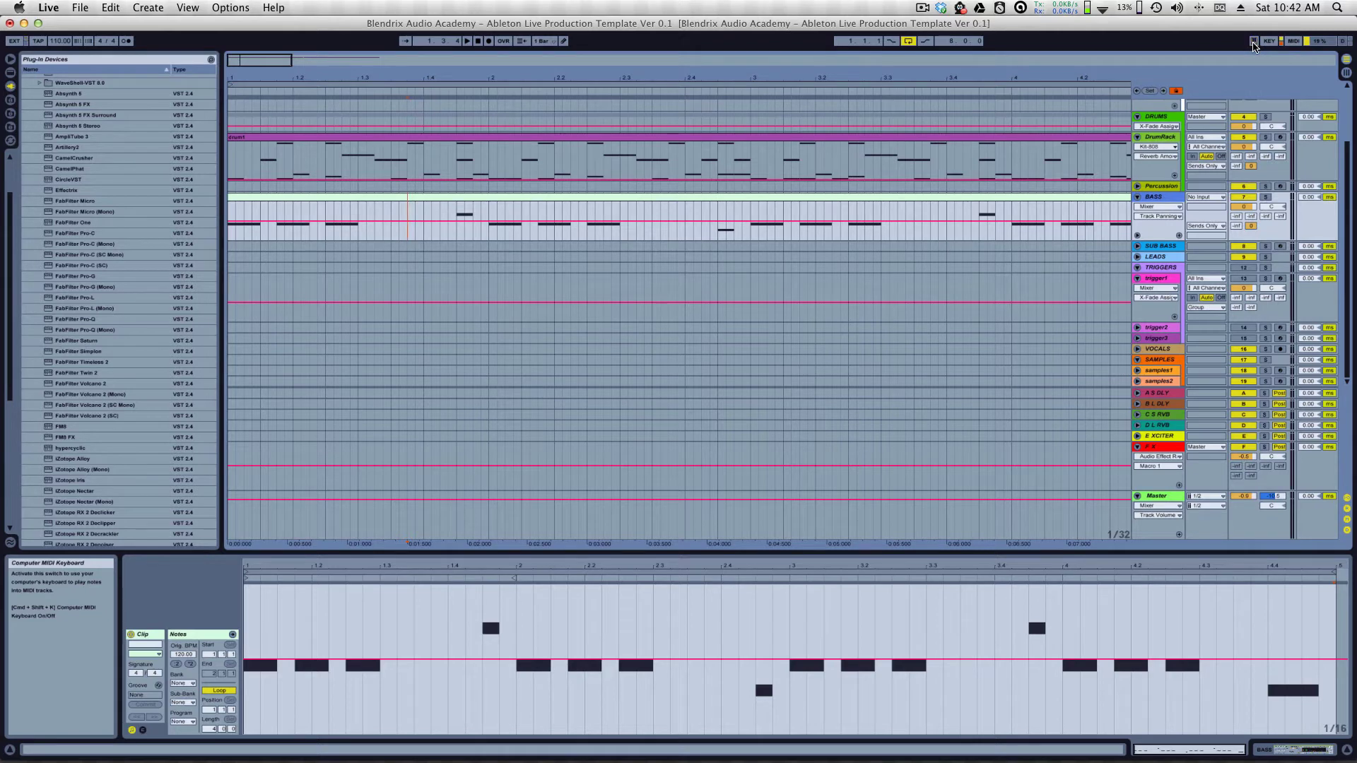
pyautogui.click(1253, 40)
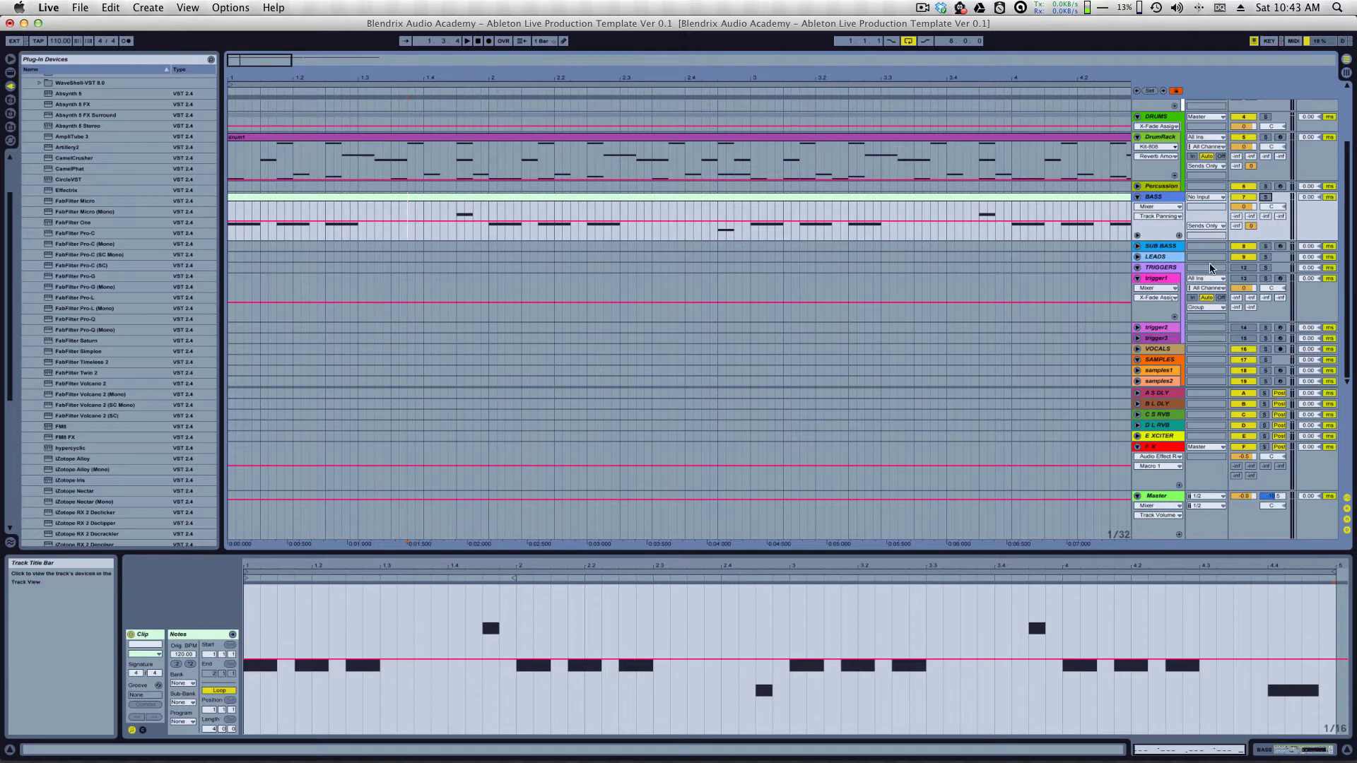
# Step: Arm the SUB BASS track for recording, and show the BASS clip's notes in the MIDI note editor
pyautogui.click(1279, 246)
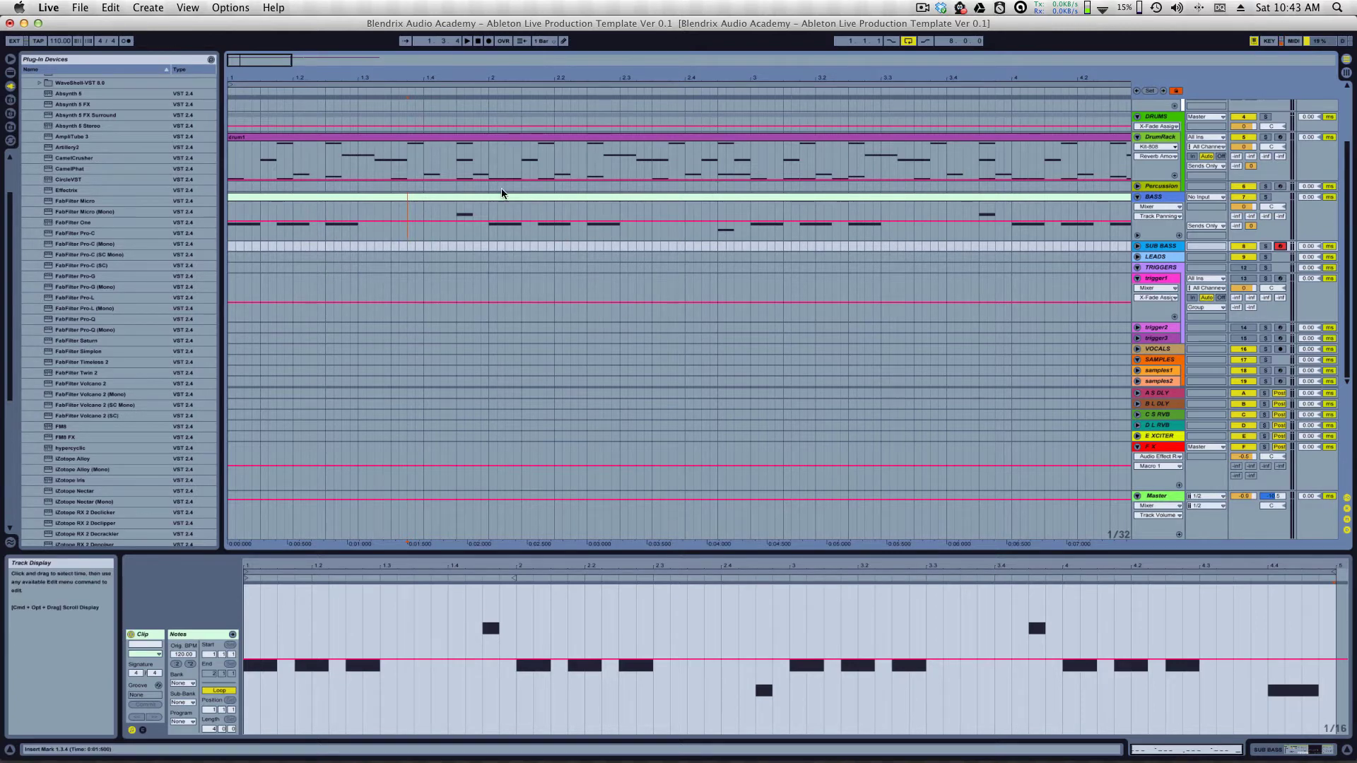
pyautogui.click(539, 201)
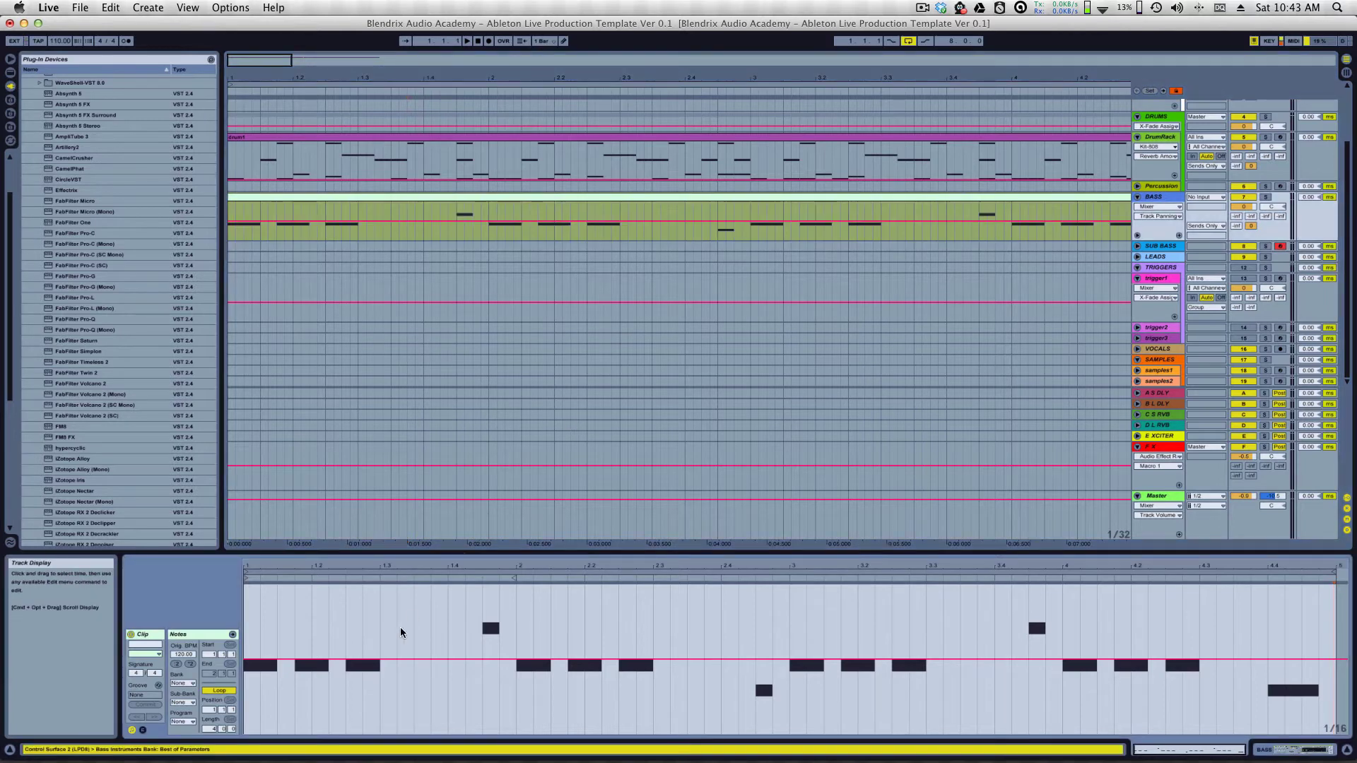
pyautogui.click(143, 731)
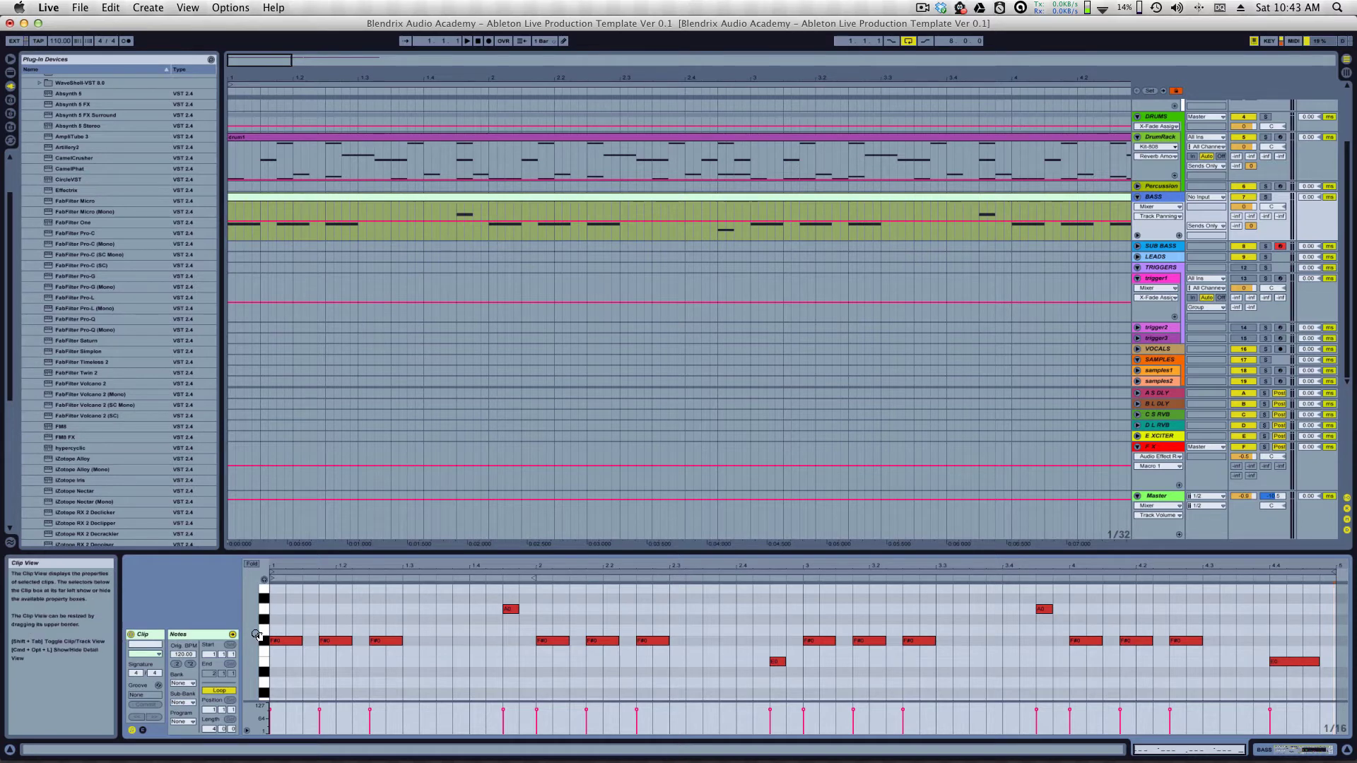
pyautogui.moveTo(254, 658); pyautogui.dragTo(275, 683)
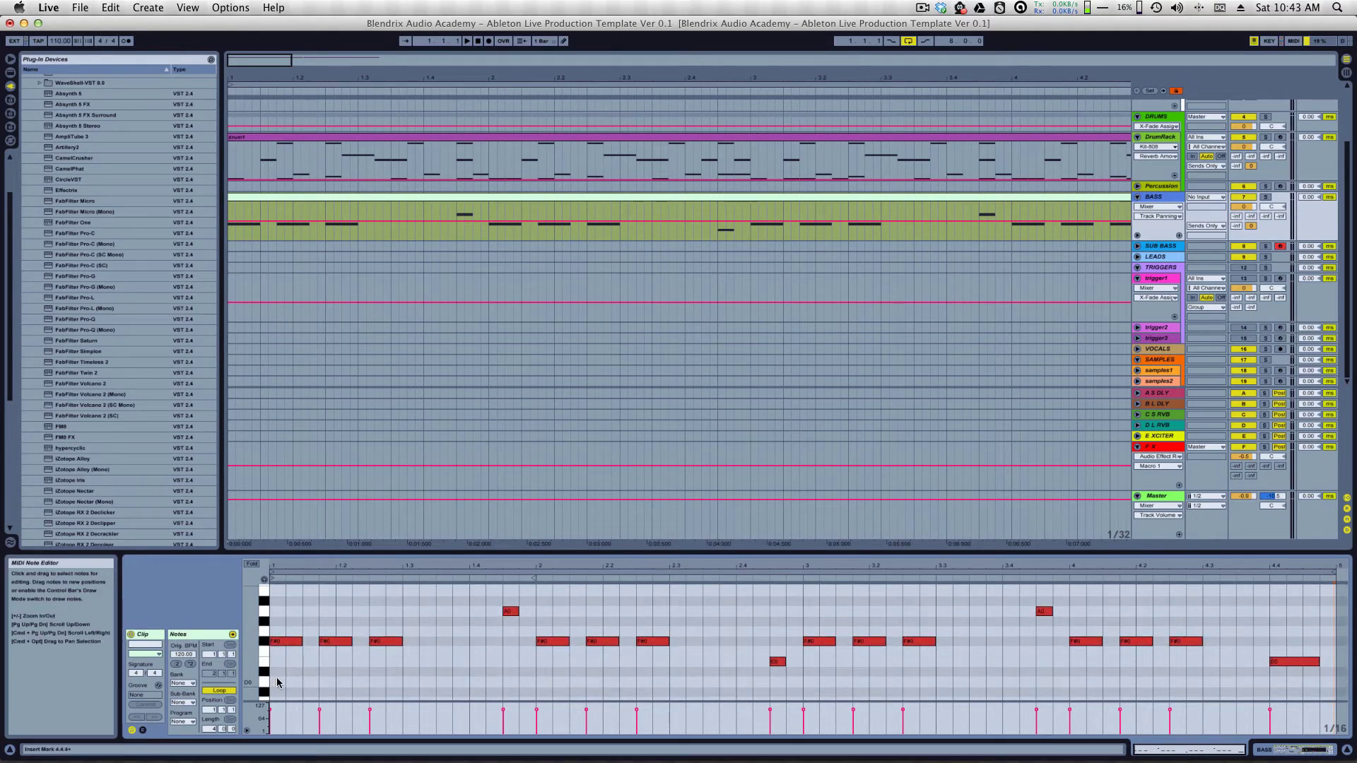
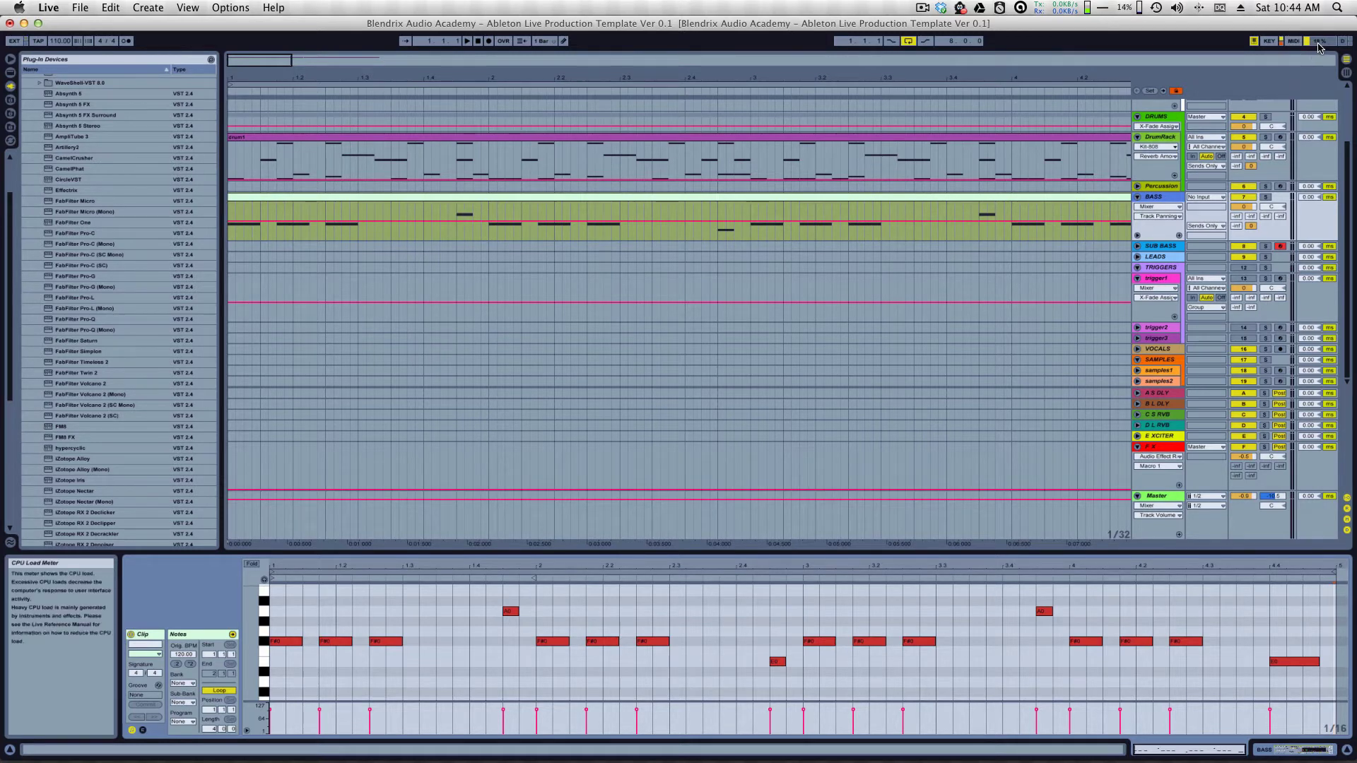
# Step: Switch the audio engine off and back on
pyautogui.click(1320, 42)
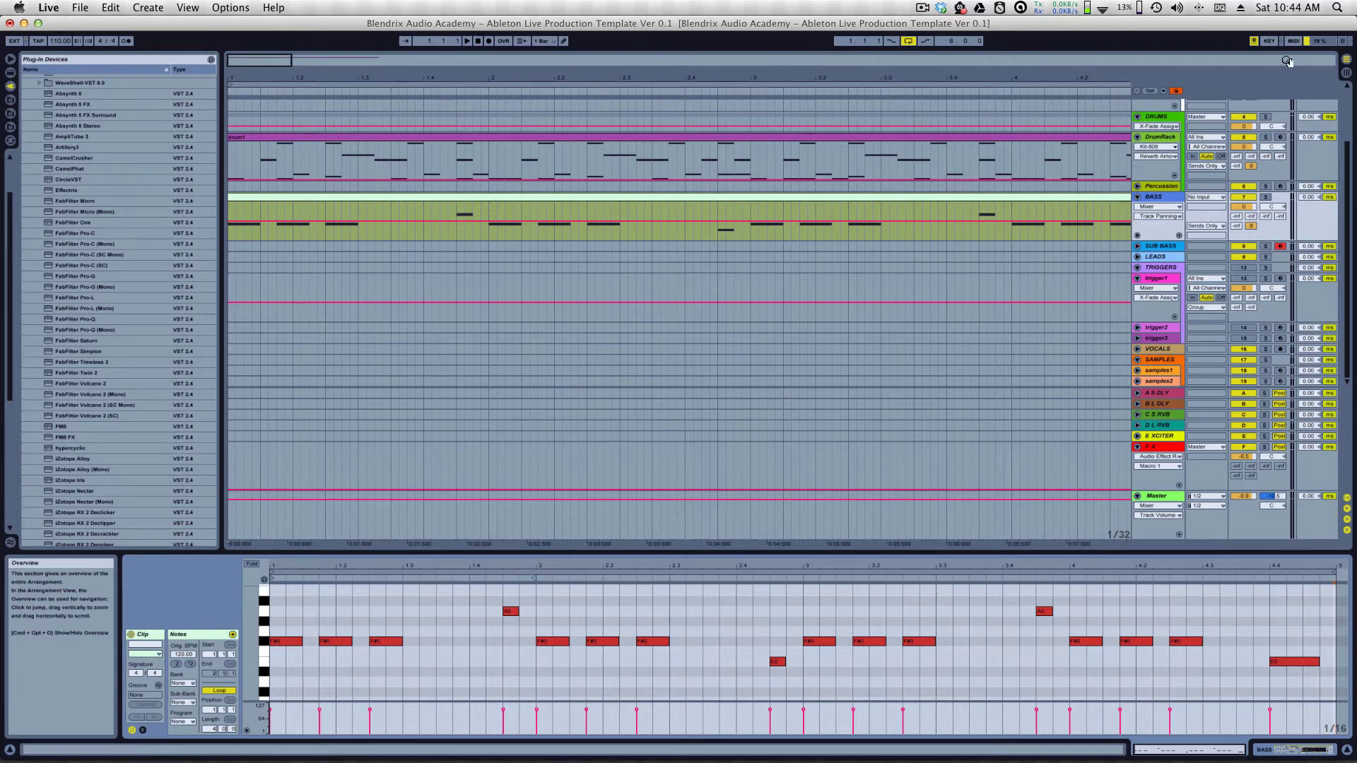
pyautogui.press('super+alt+shift+e')
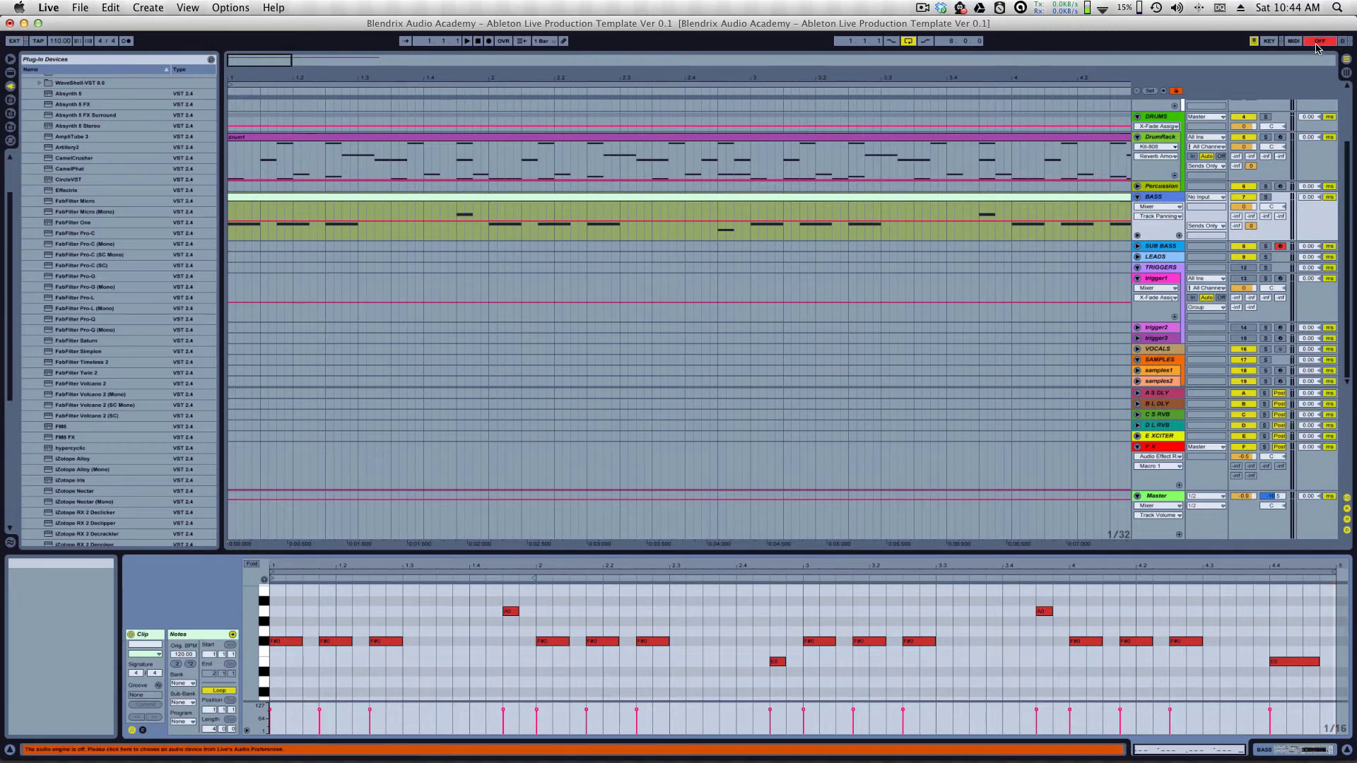
pyautogui.press('super+alt+shift+e')
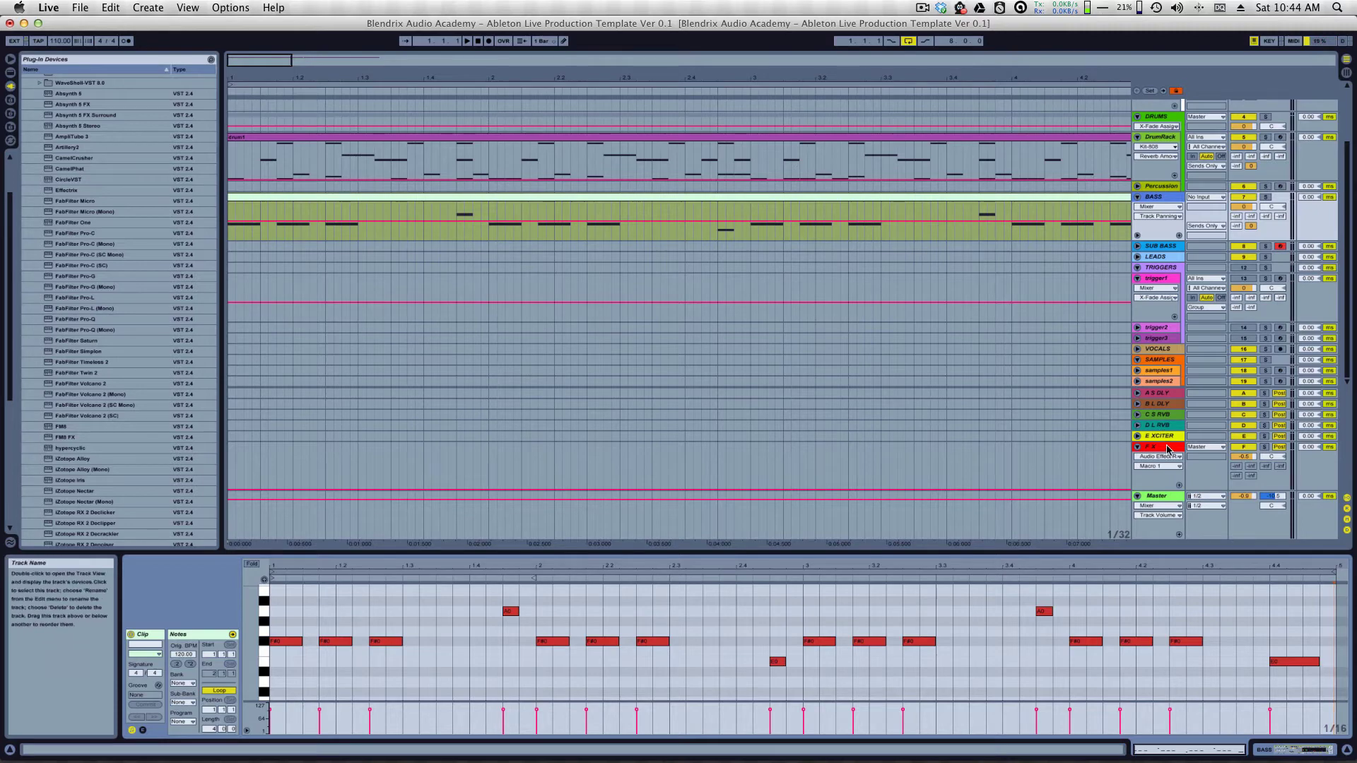
# Step: Examine the effect chains in the Ableton Effects rack on return track F, and check the options for the rack's on/off switch
pyautogui.moveTo(564, 554); pyautogui.dragTo(564, 620)
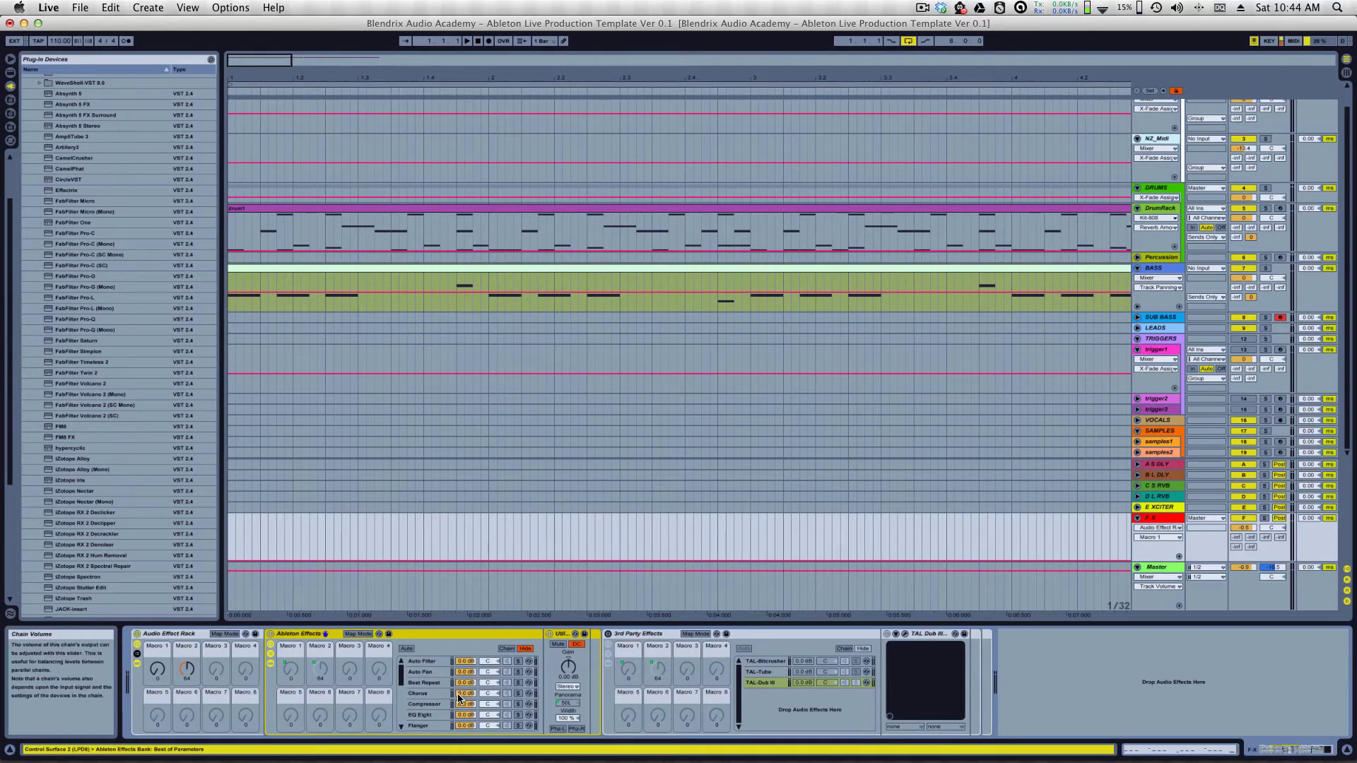
pyautogui.scroll(-3, 439, 693)
pyautogui.scroll(-3, 439, 693)
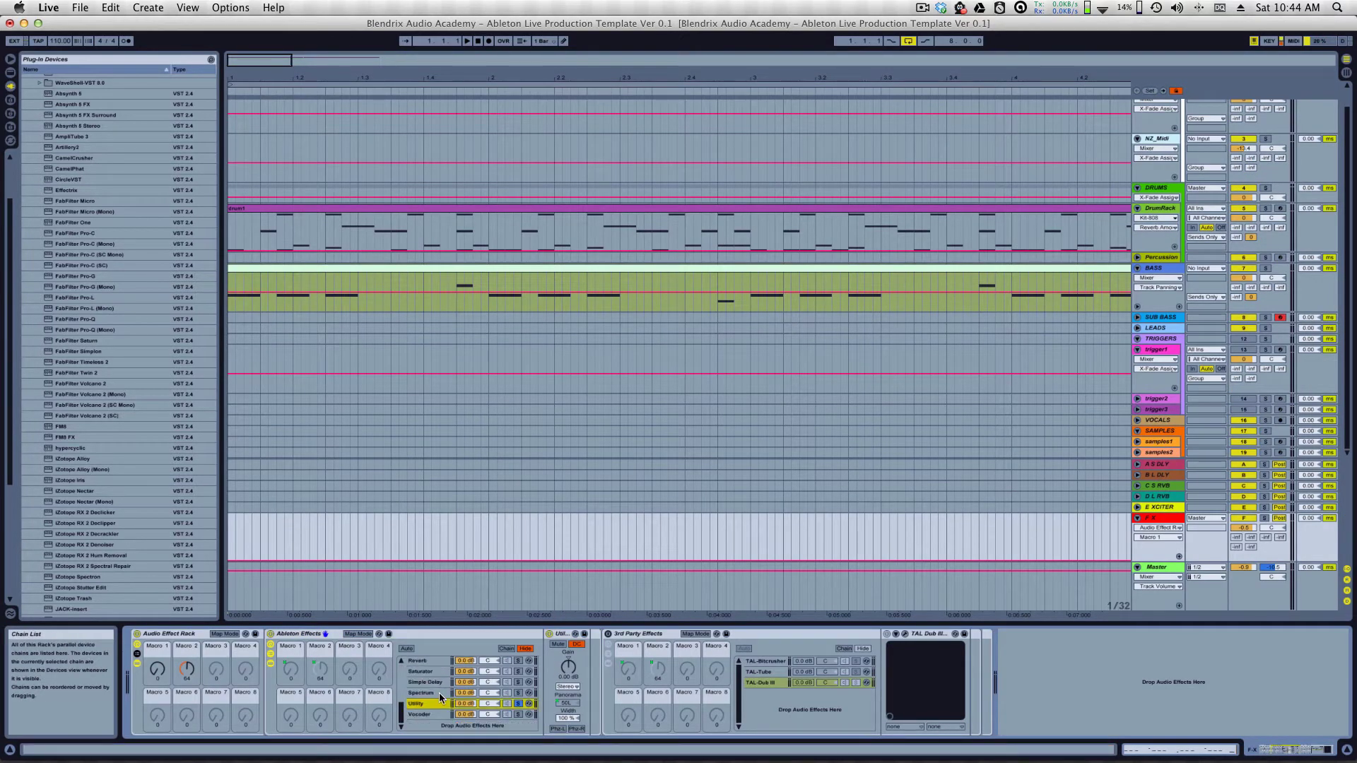
pyautogui.scroll(6, 431, 689)
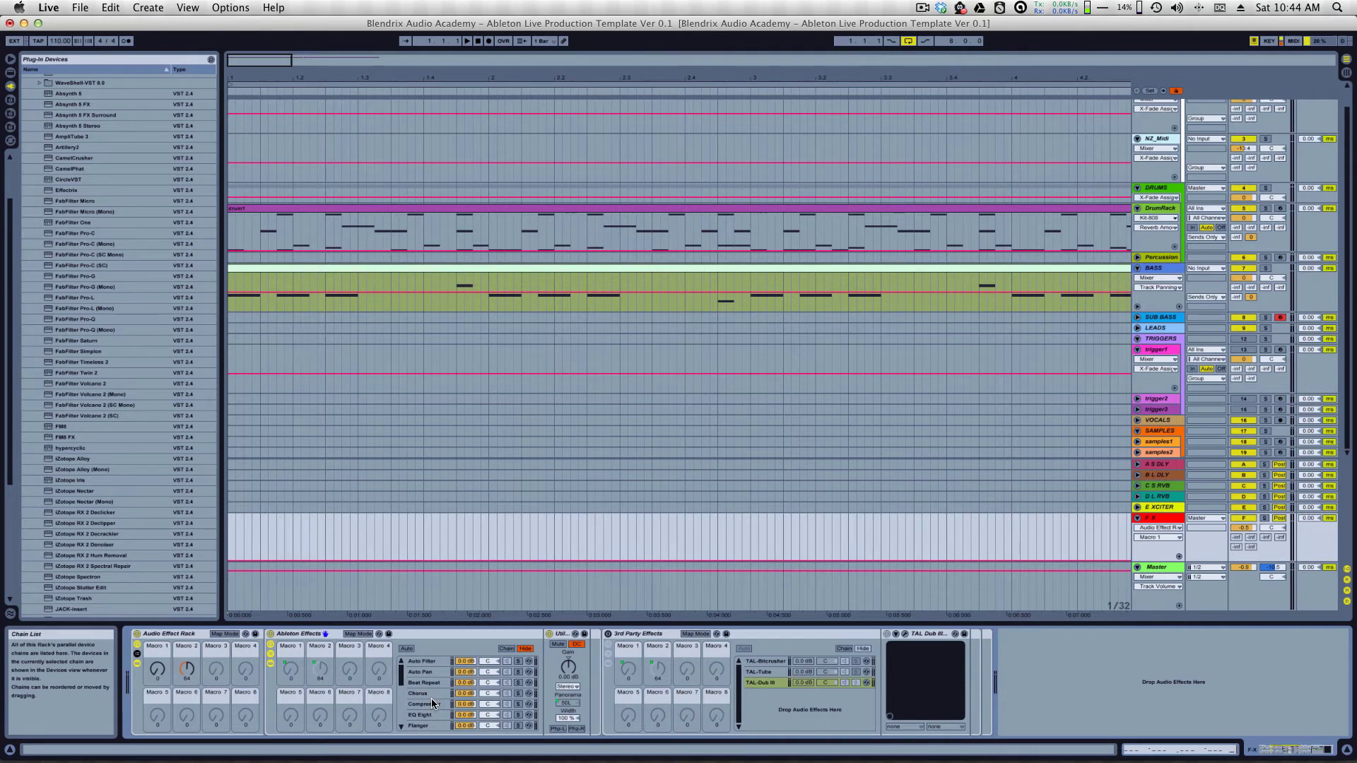
pyautogui.scroll(-5, 431, 698)
pyautogui.scroll(5, 430, 702)
pyautogui.scroll(-5, 426, 698)
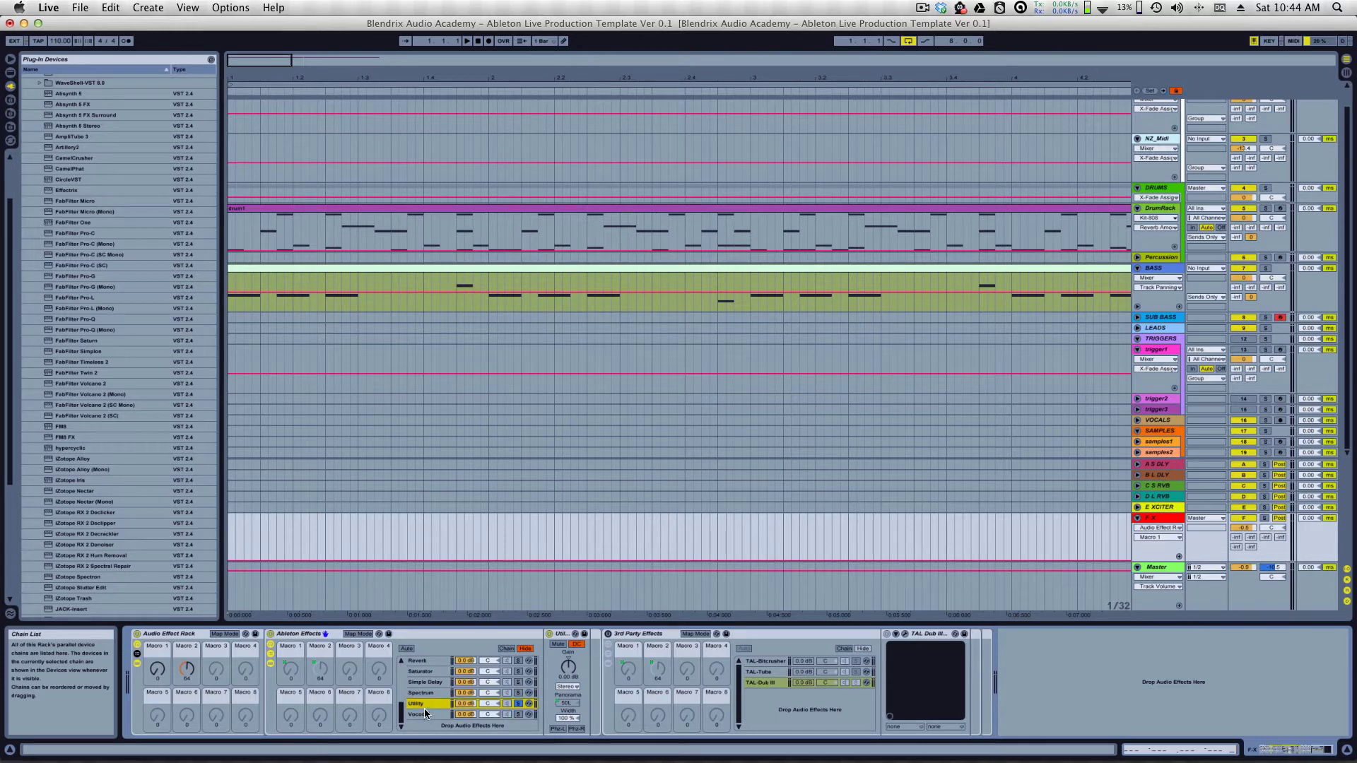
pyautogui.scroll(5, 431, 676)
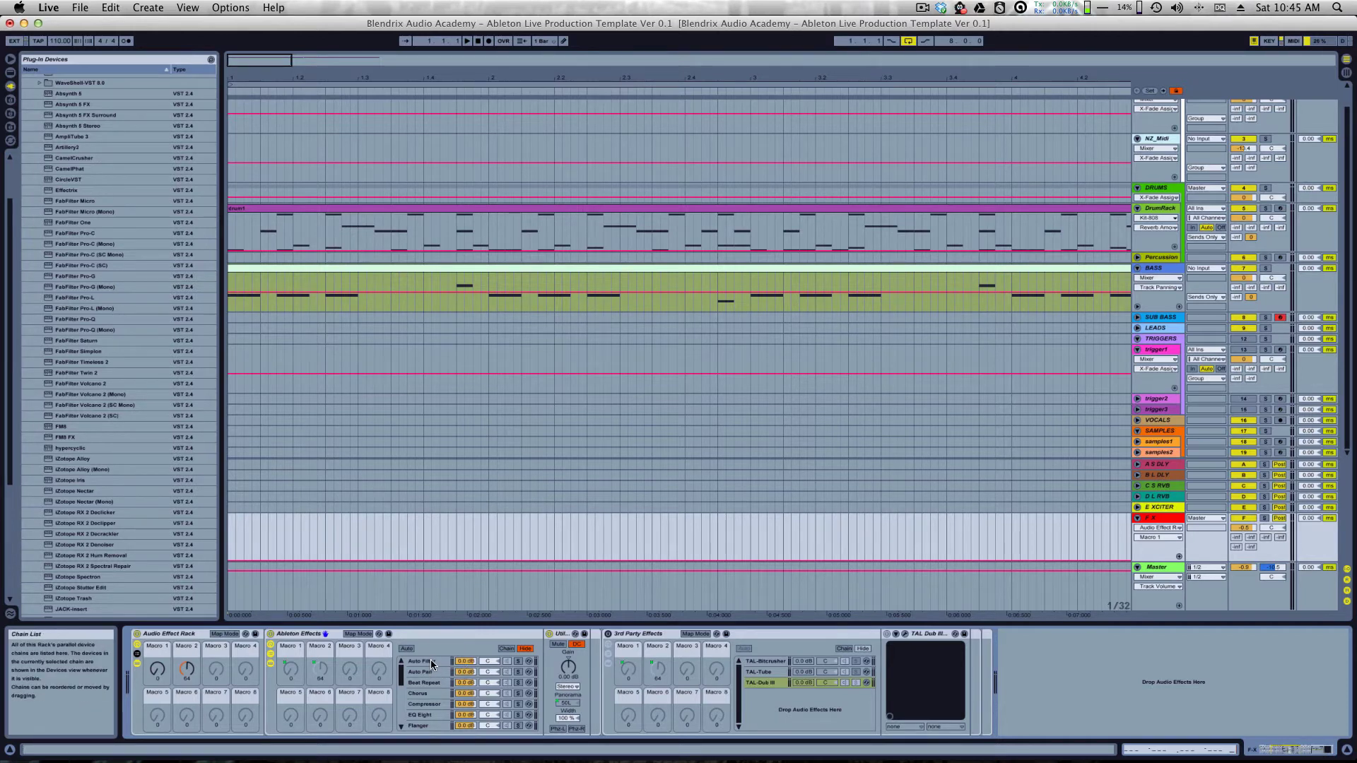
pyautogui.rightClick(279, 635)
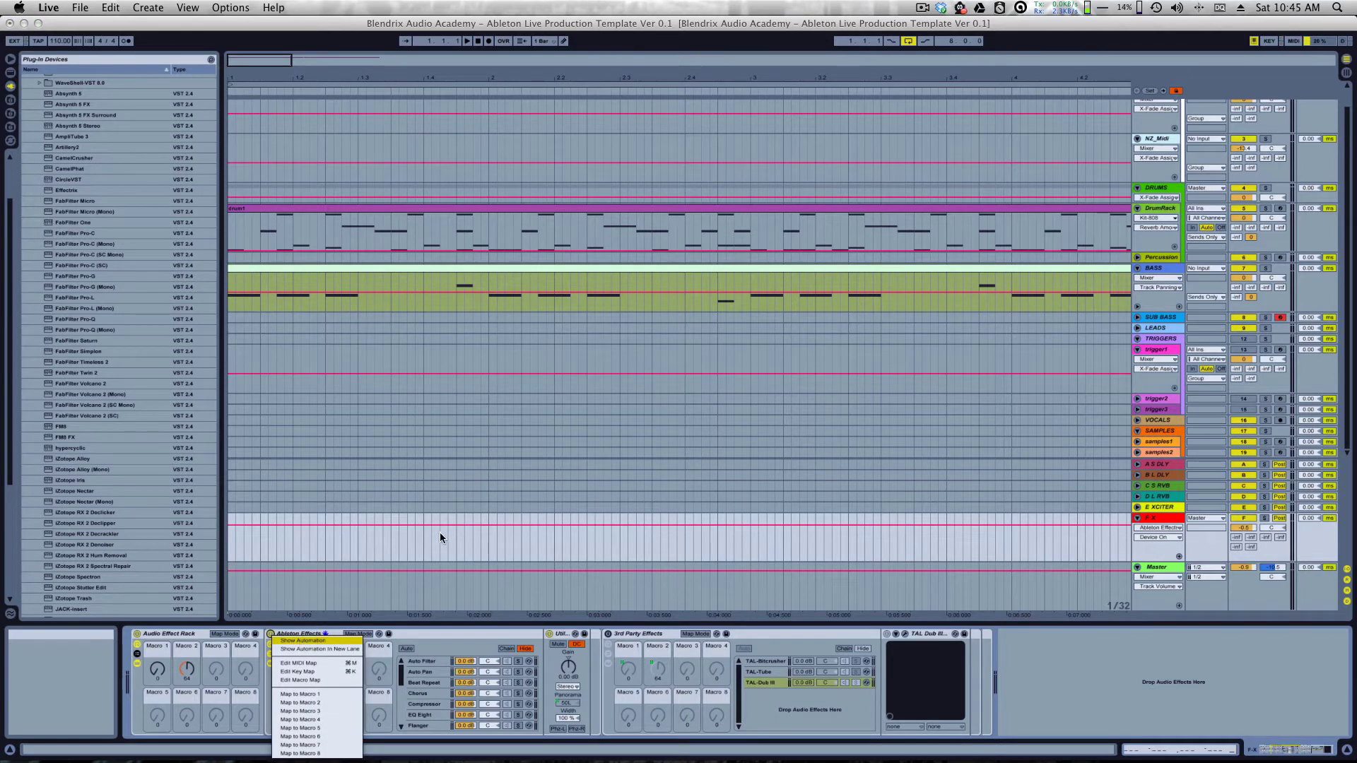
pyautogui.click(459, 635)
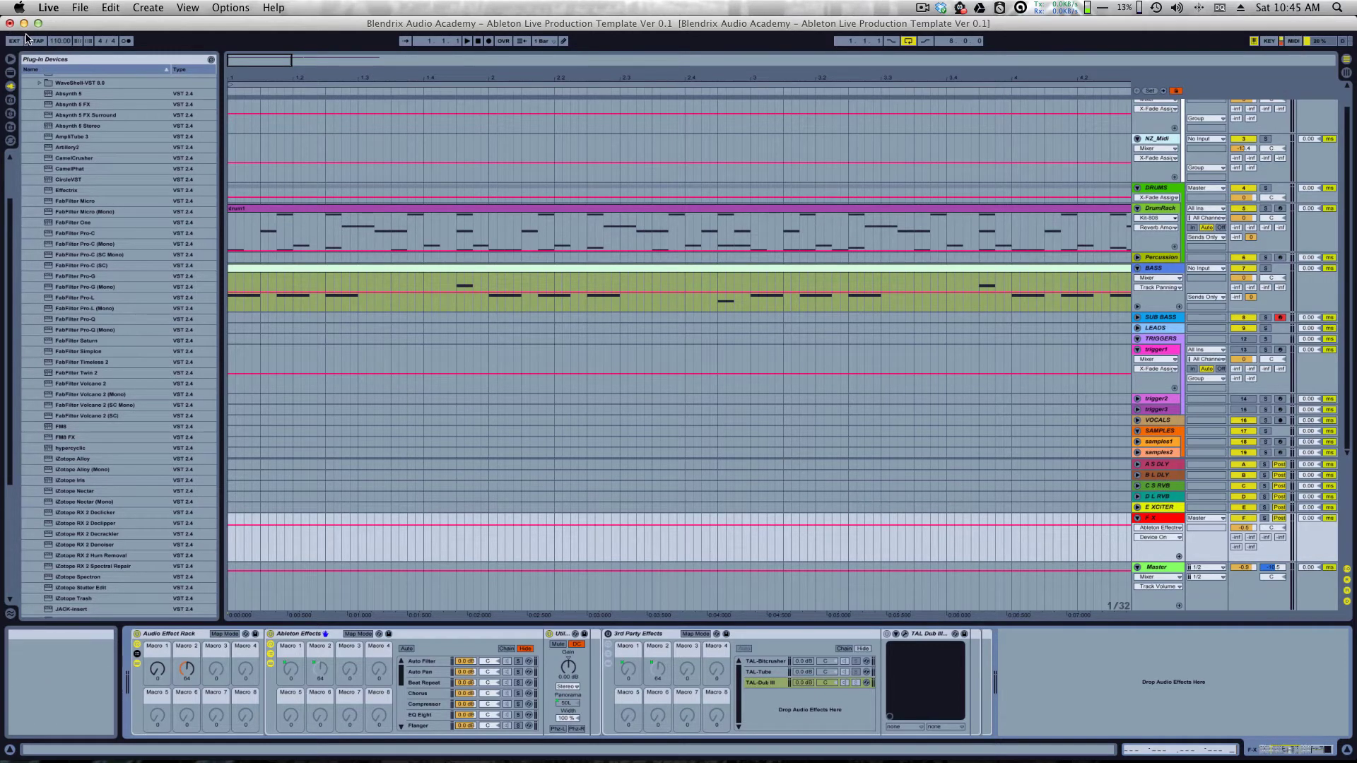
# Step: Turn on the metronome, and launch the DrumRack track's drum1 clip in Session View
pyautogui.click(127, 41)
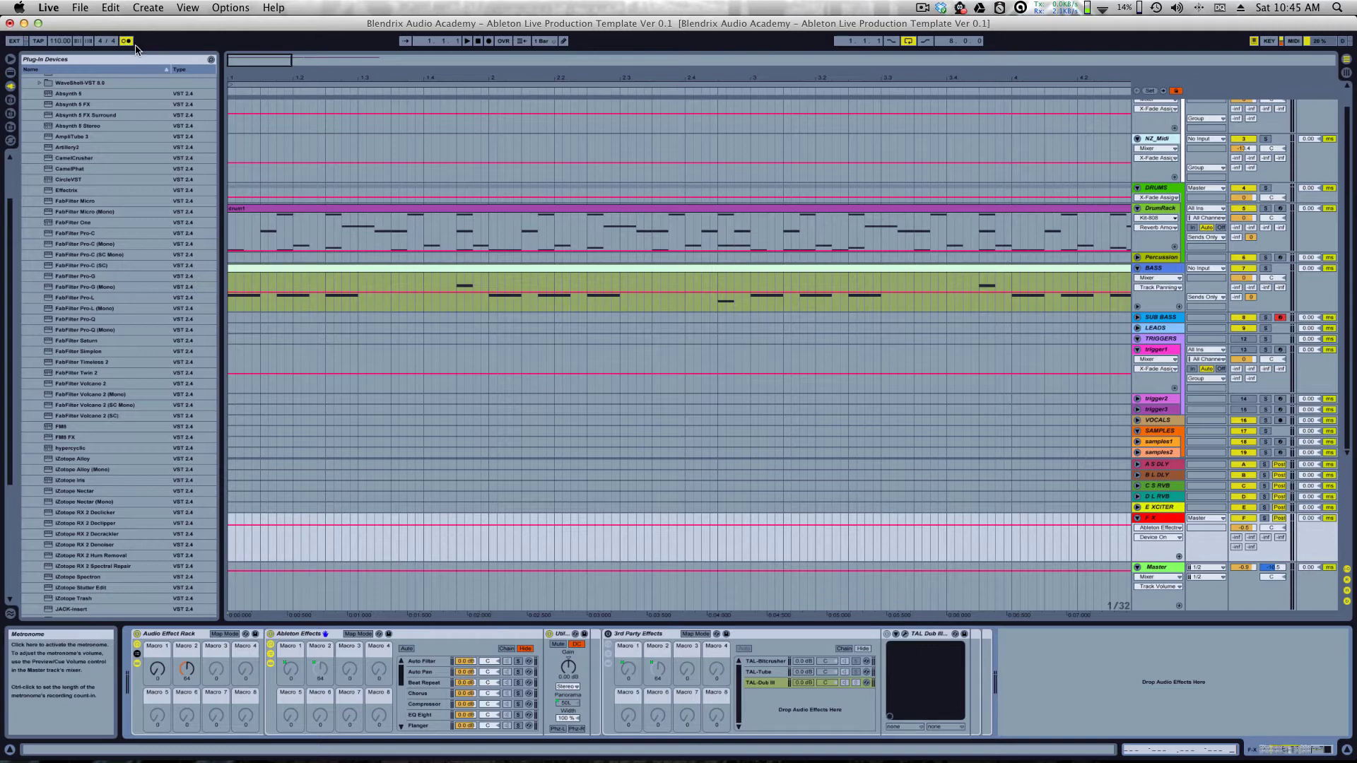
pyautogui.click(1347, 60)
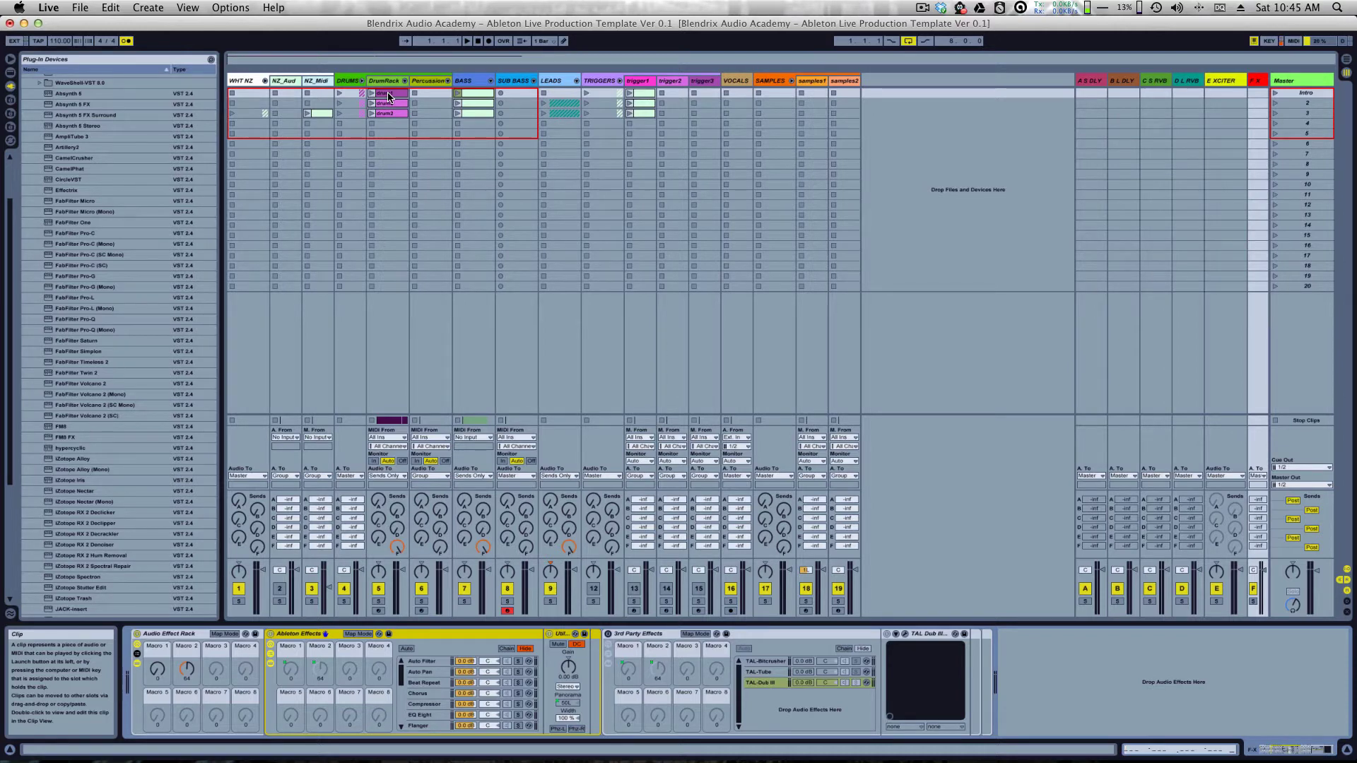
pyautogui.press('Return')
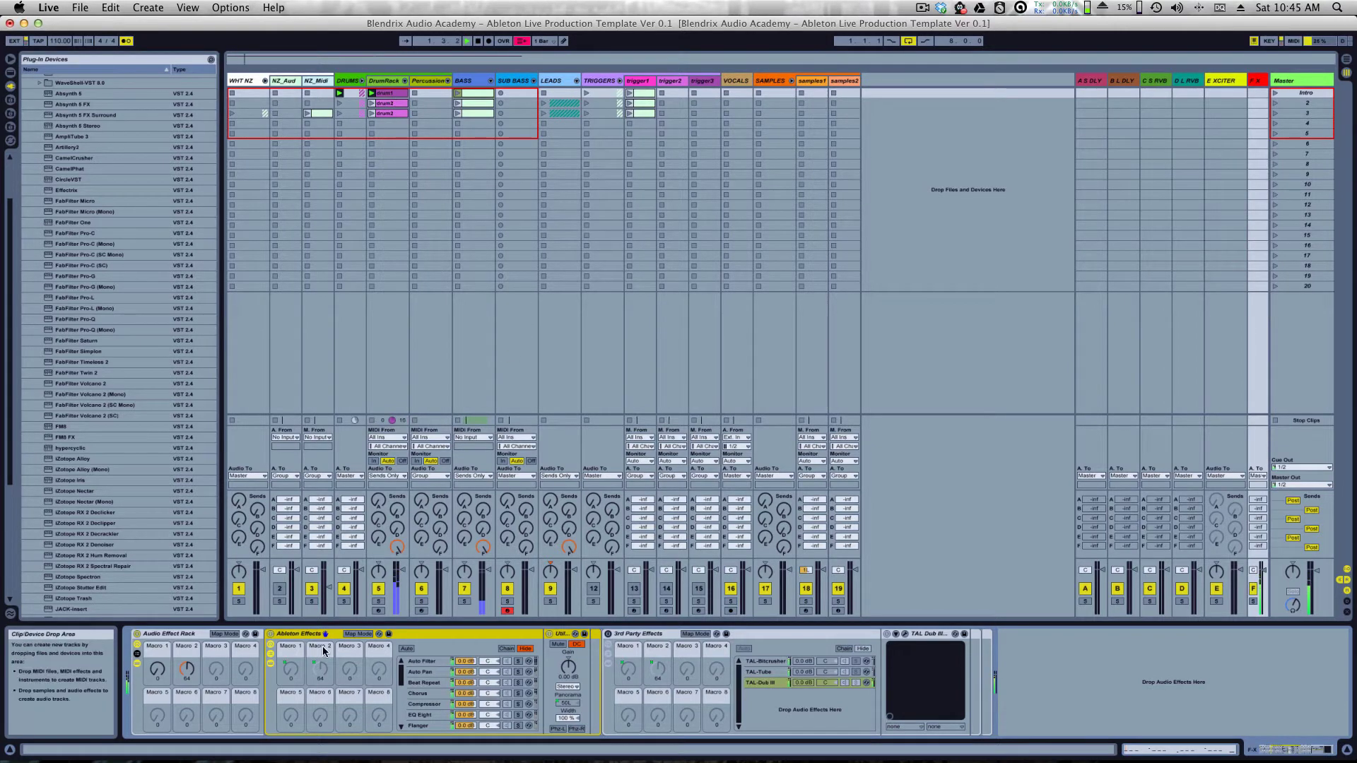
# Step: Raise Macro 1 of return track F's Audio Effect Rack during playback, and stop the transport
pyautogui.moveTo(157, 669); pyautogui.dragTo(150, 639)
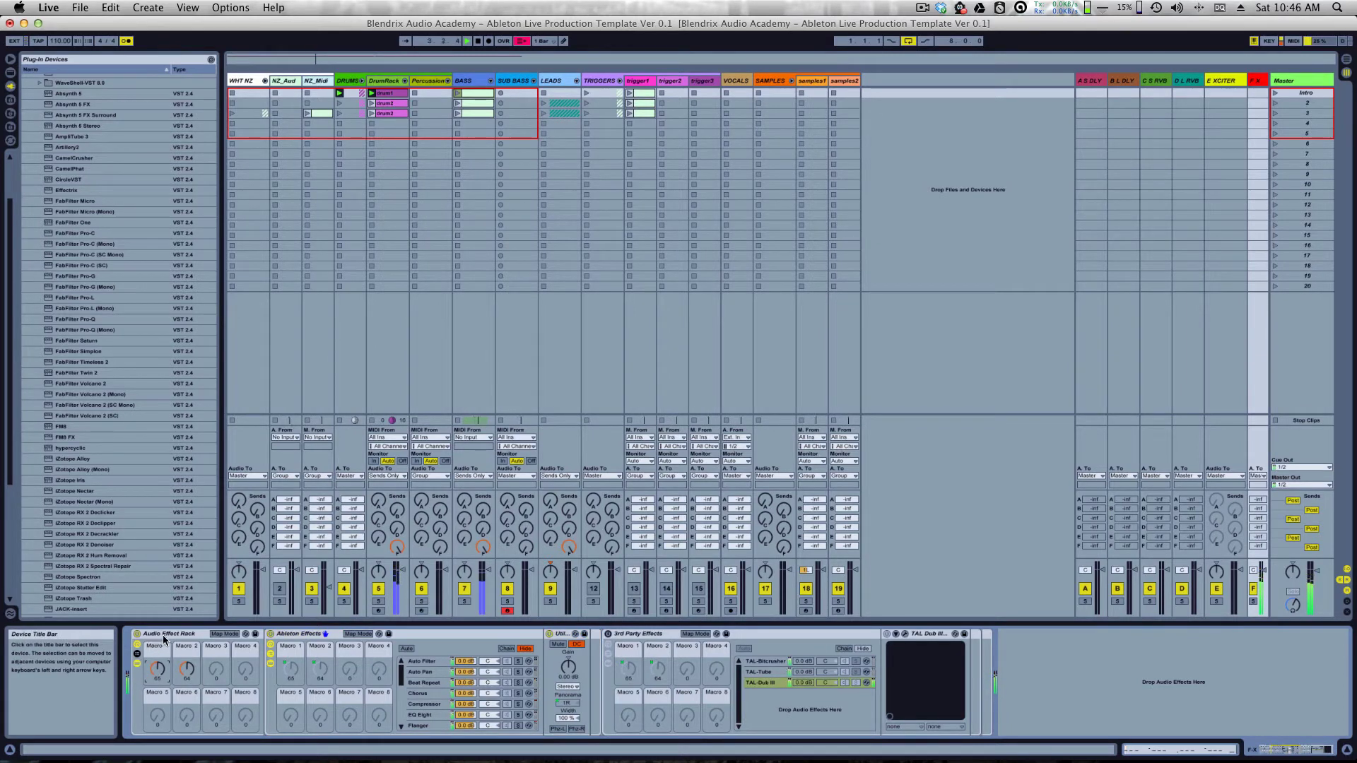
pyautogui.press('space')
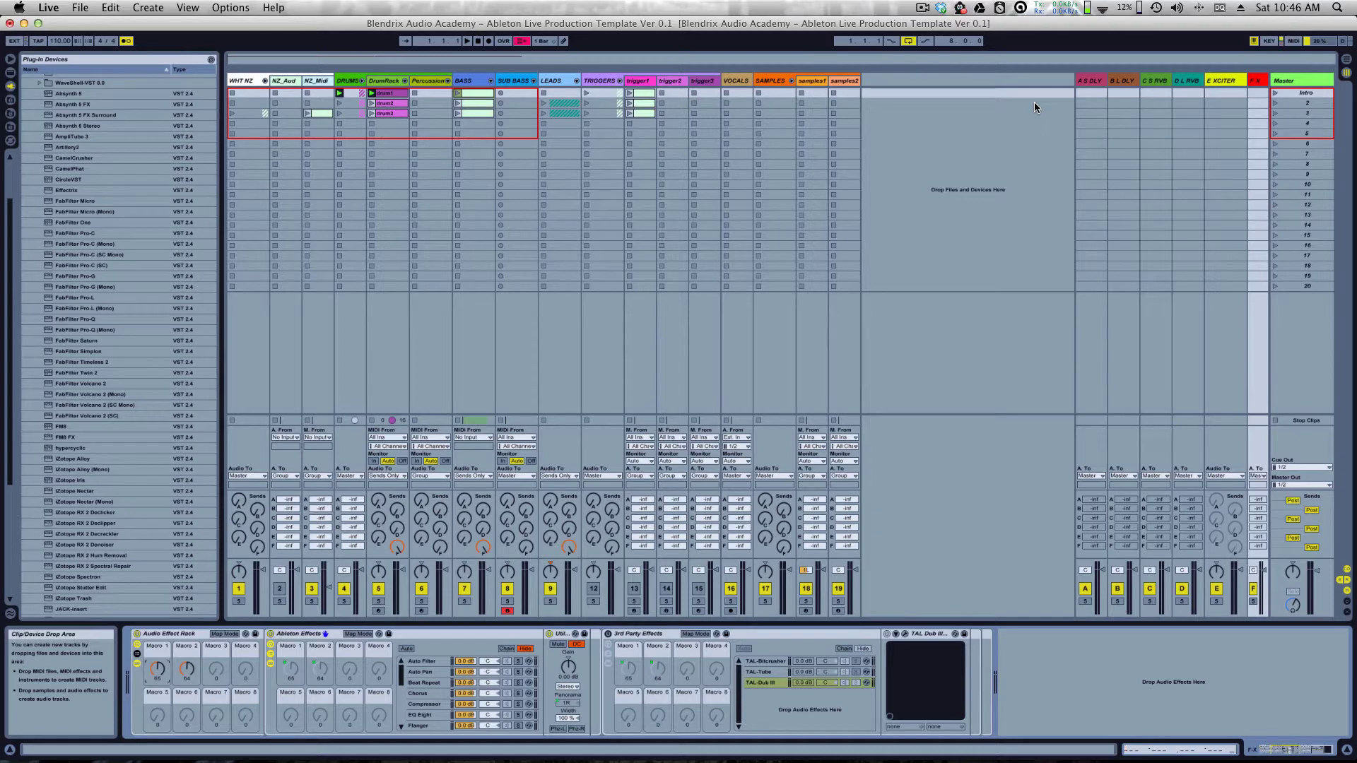
# Step: Delete the second drum1 clip on the DrumRack track in Arrangement View, and select the remaining one
pyautogui.press('Tab')
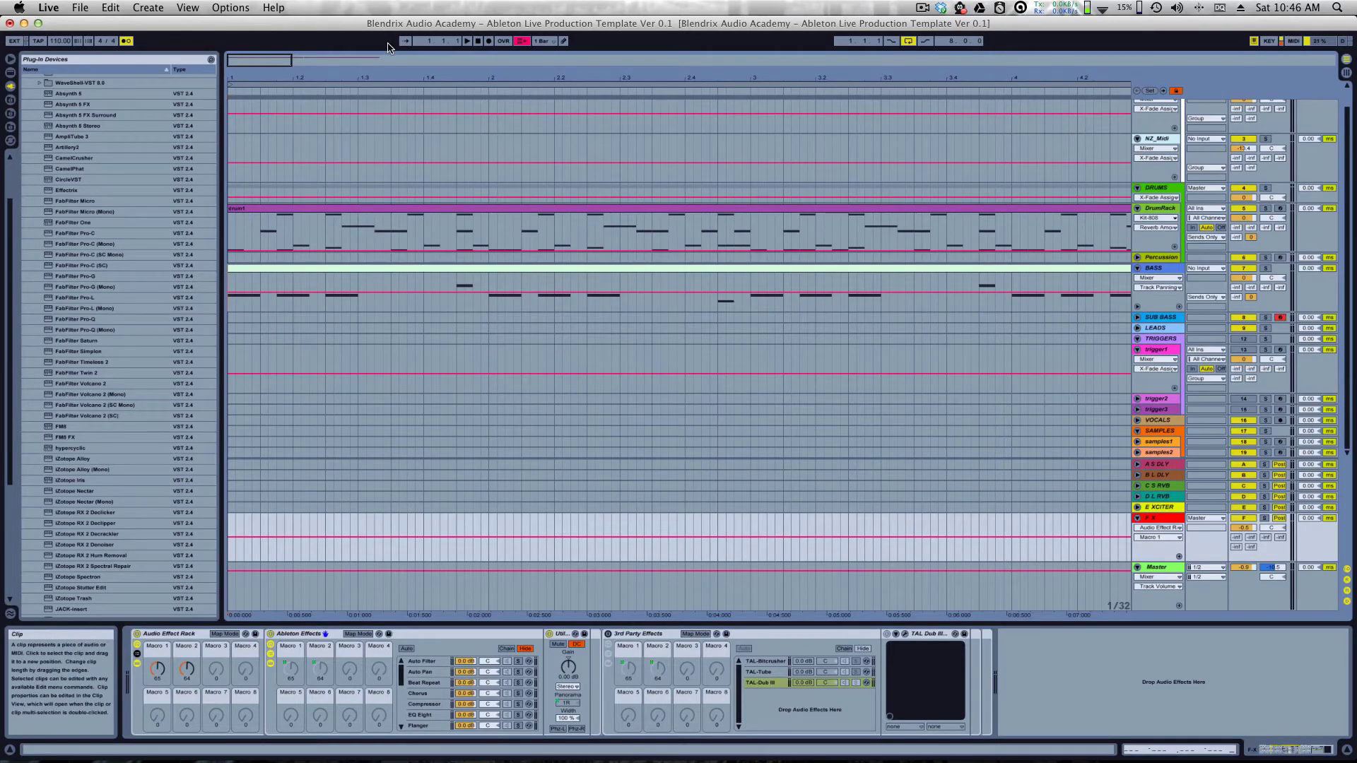
pyautogui.moveTo(394, 75); pyautogui.dragTo(621, 235)
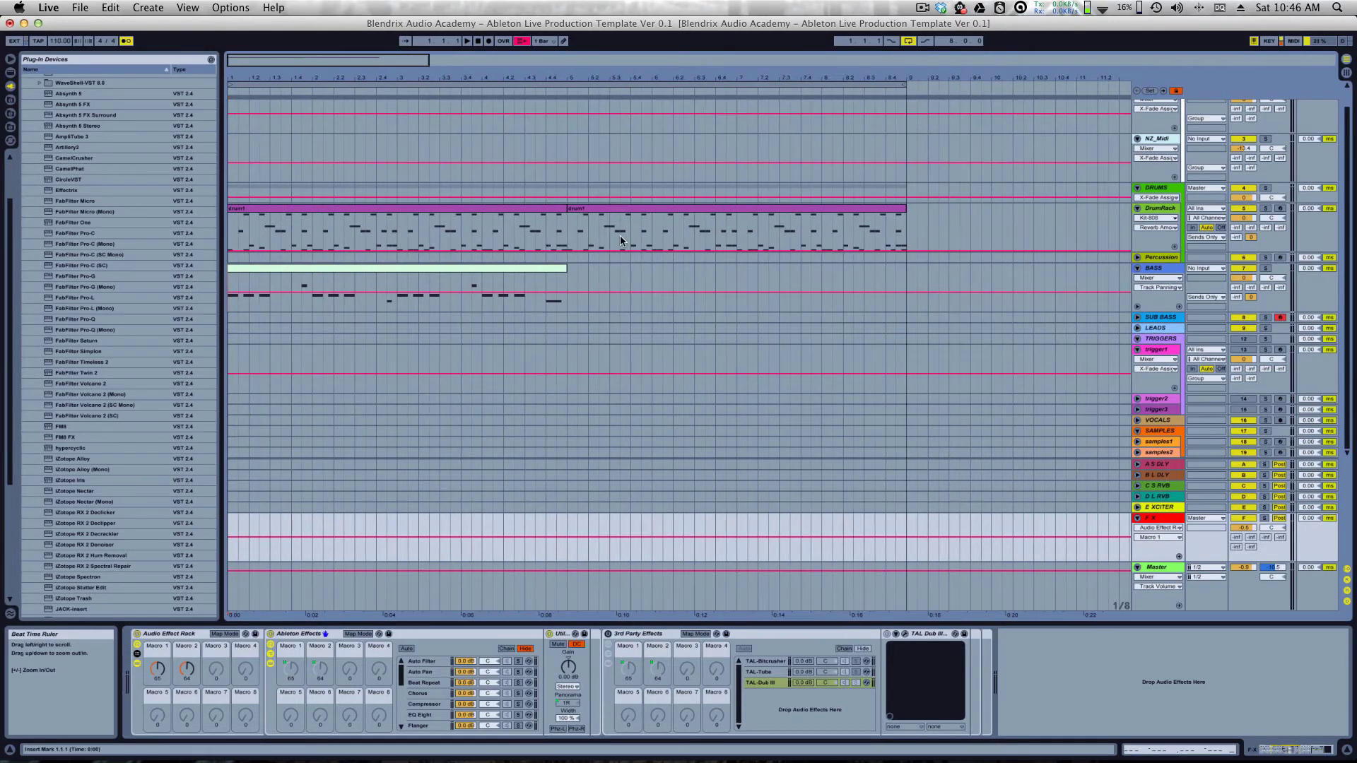
pyautogui.click(674, 211)
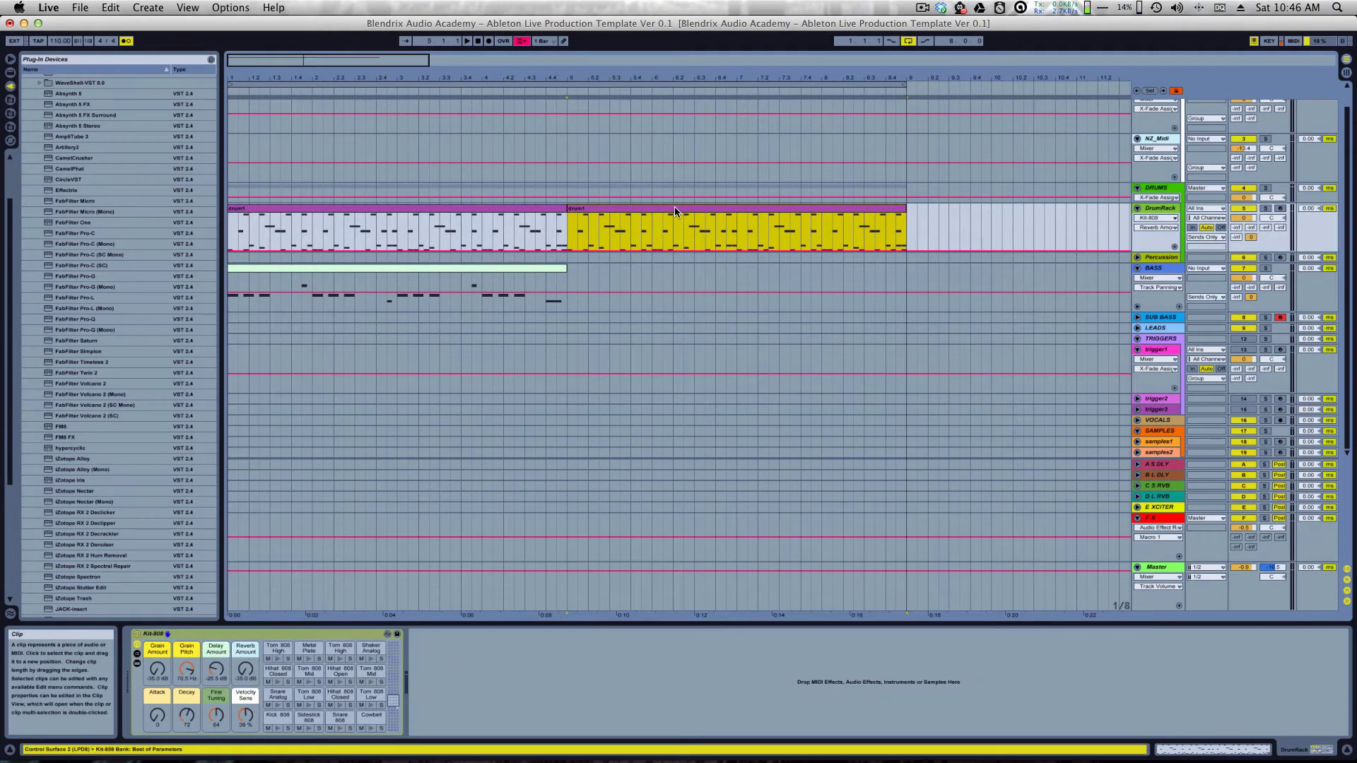
pyautogui.press('Delete')
pyautogui.click(320, 210)
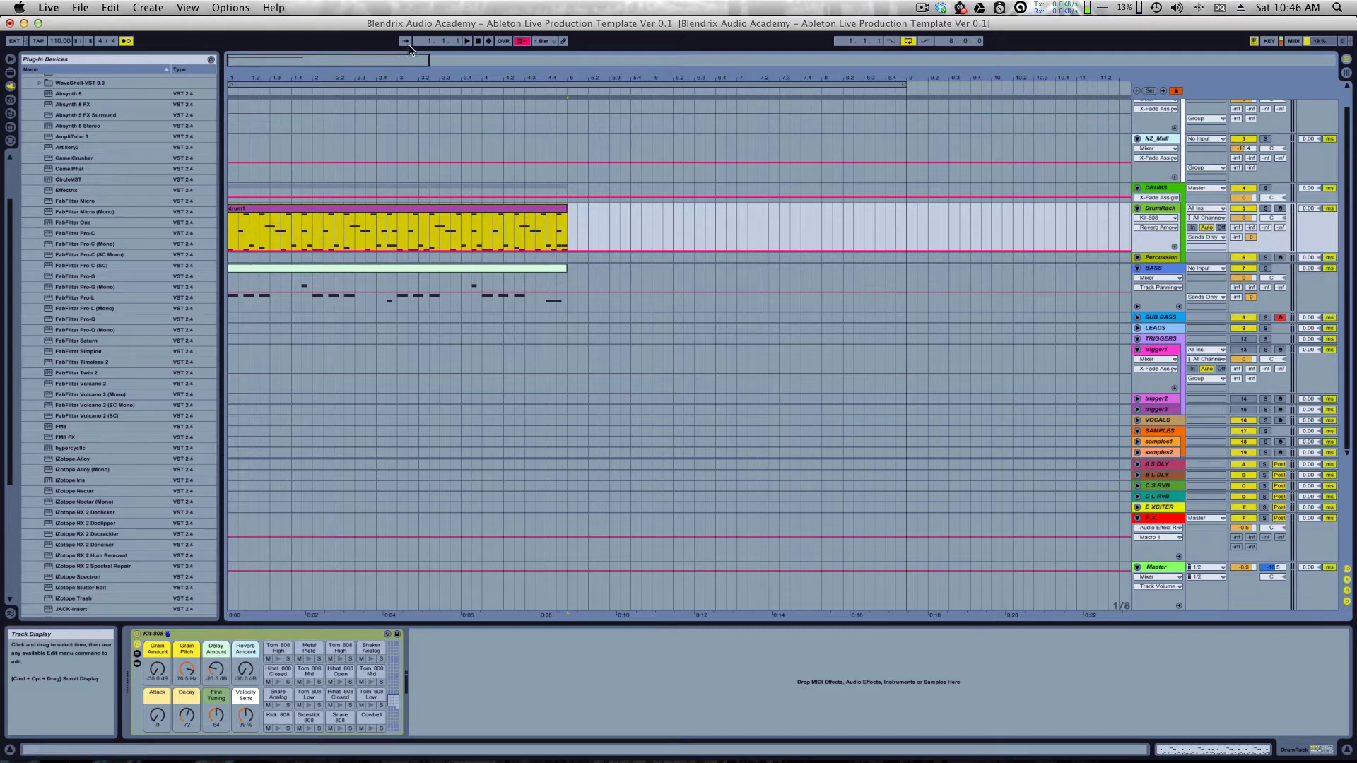
# Step: Zoom the arrangement timeline in around bars 3 and 4, and back out to view about 37 bars
pyautogui.moveTo(385, 74); pyautogui.dragTo(386, 57)
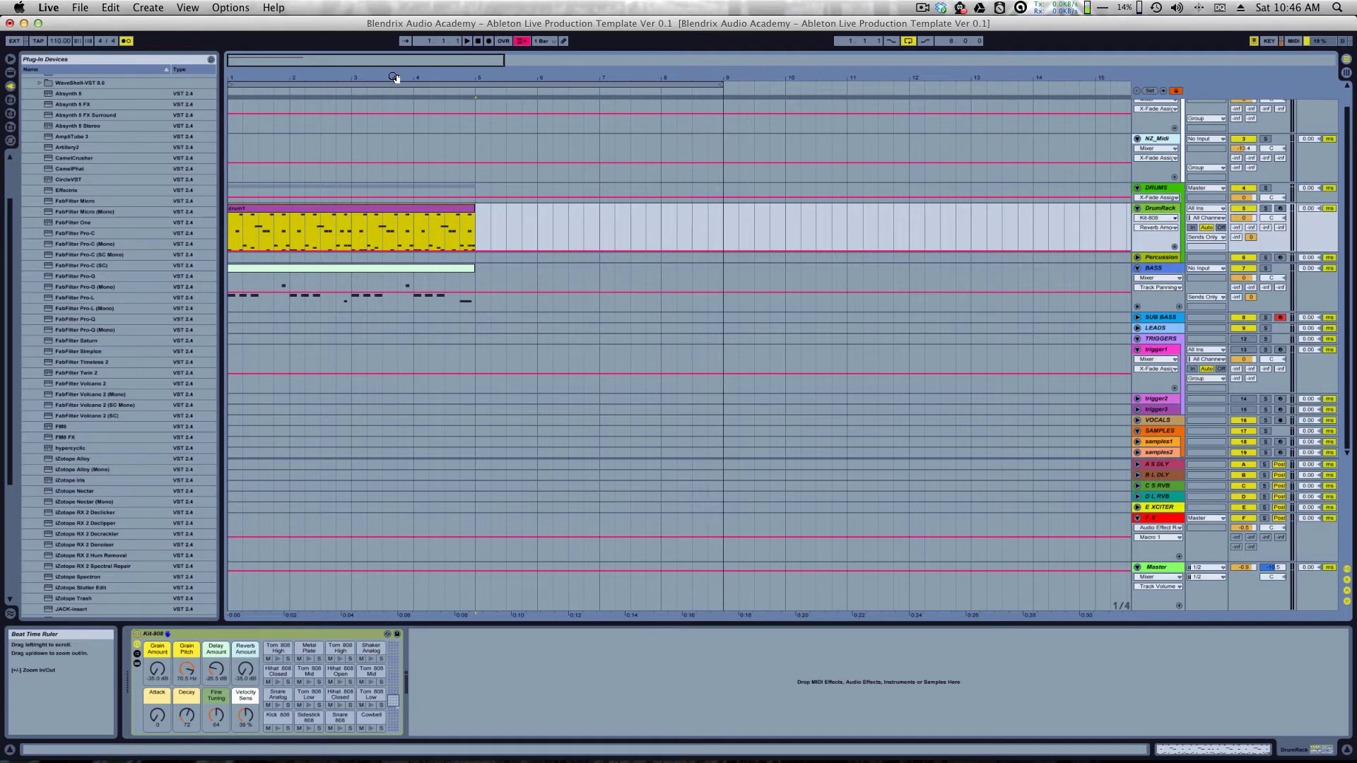
pyautogui.click(390, 76)
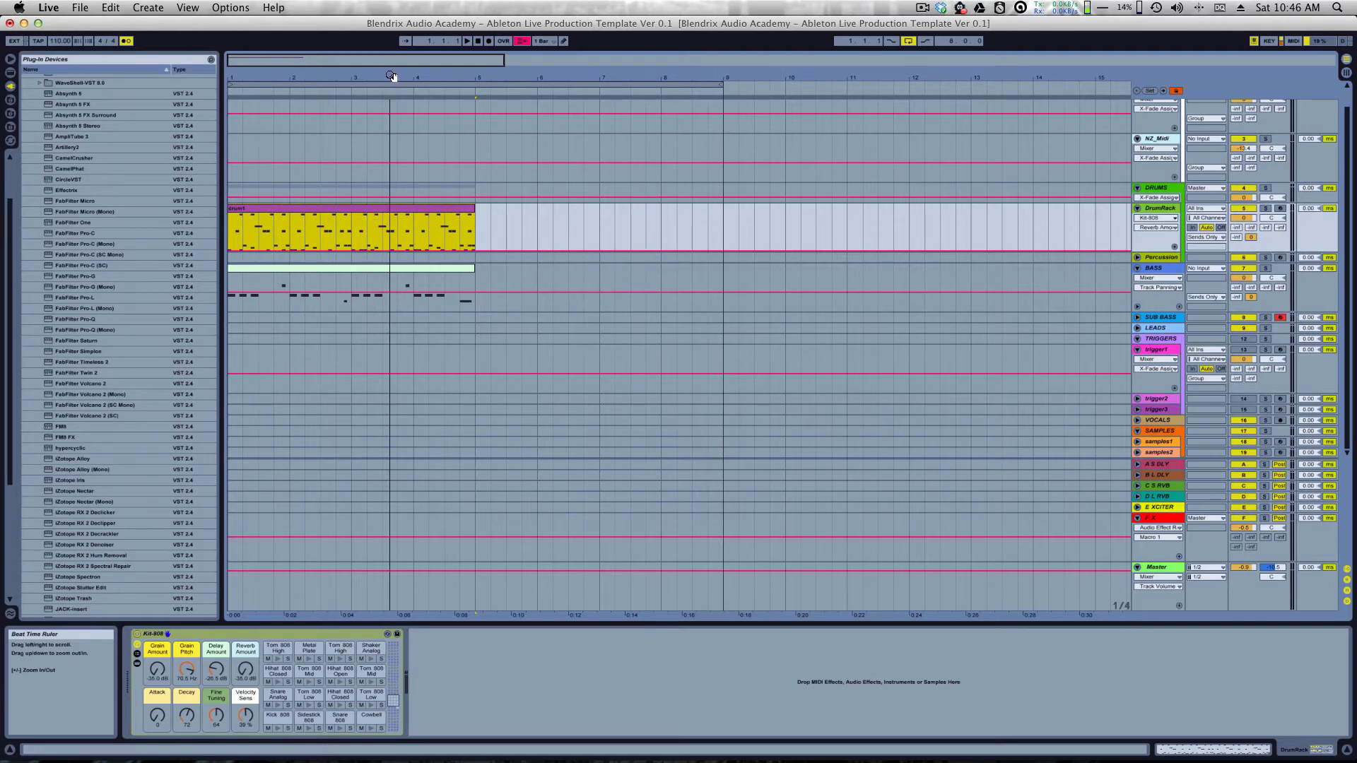
pyautogui.moveTo(391, 76); pyautogui.dragTo(401, 202)
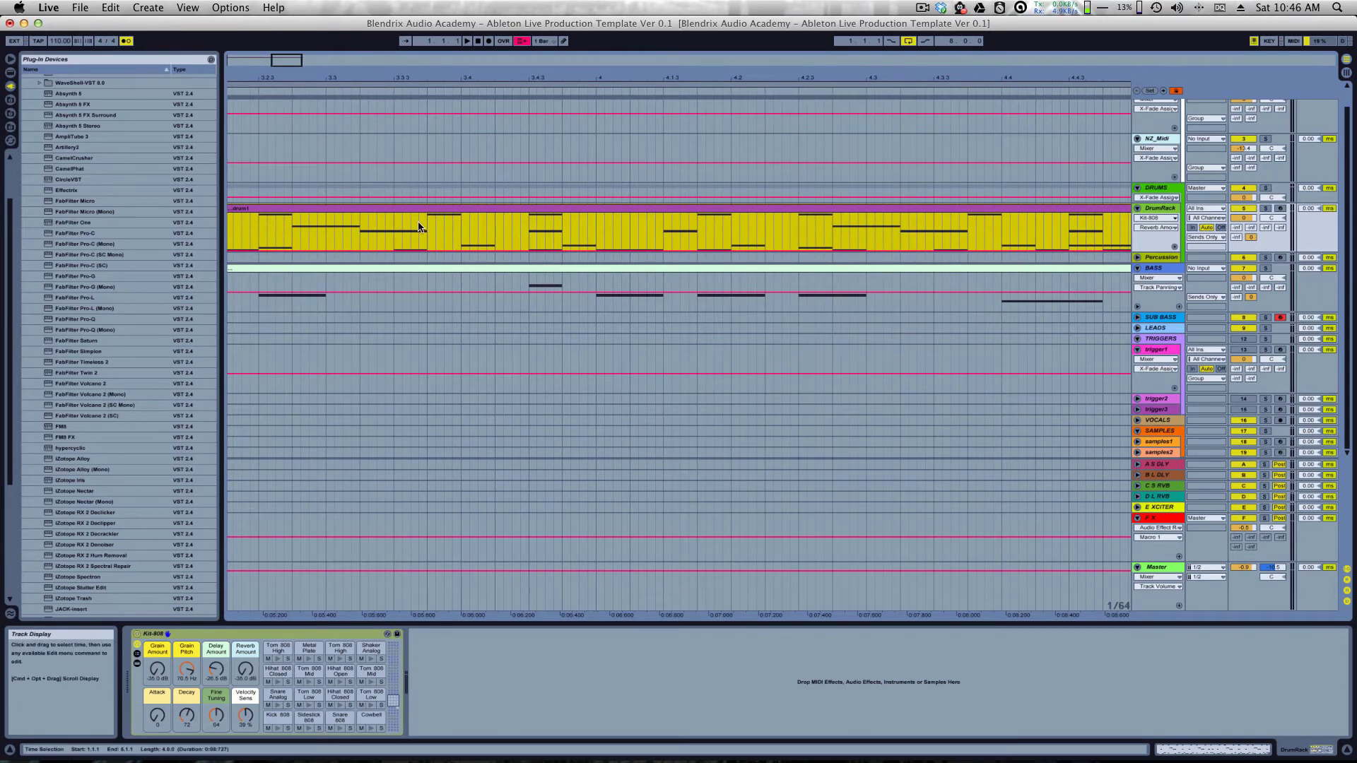
pyautogui.moveTo(400, 77); pyautogui.dragTo(410, 2)
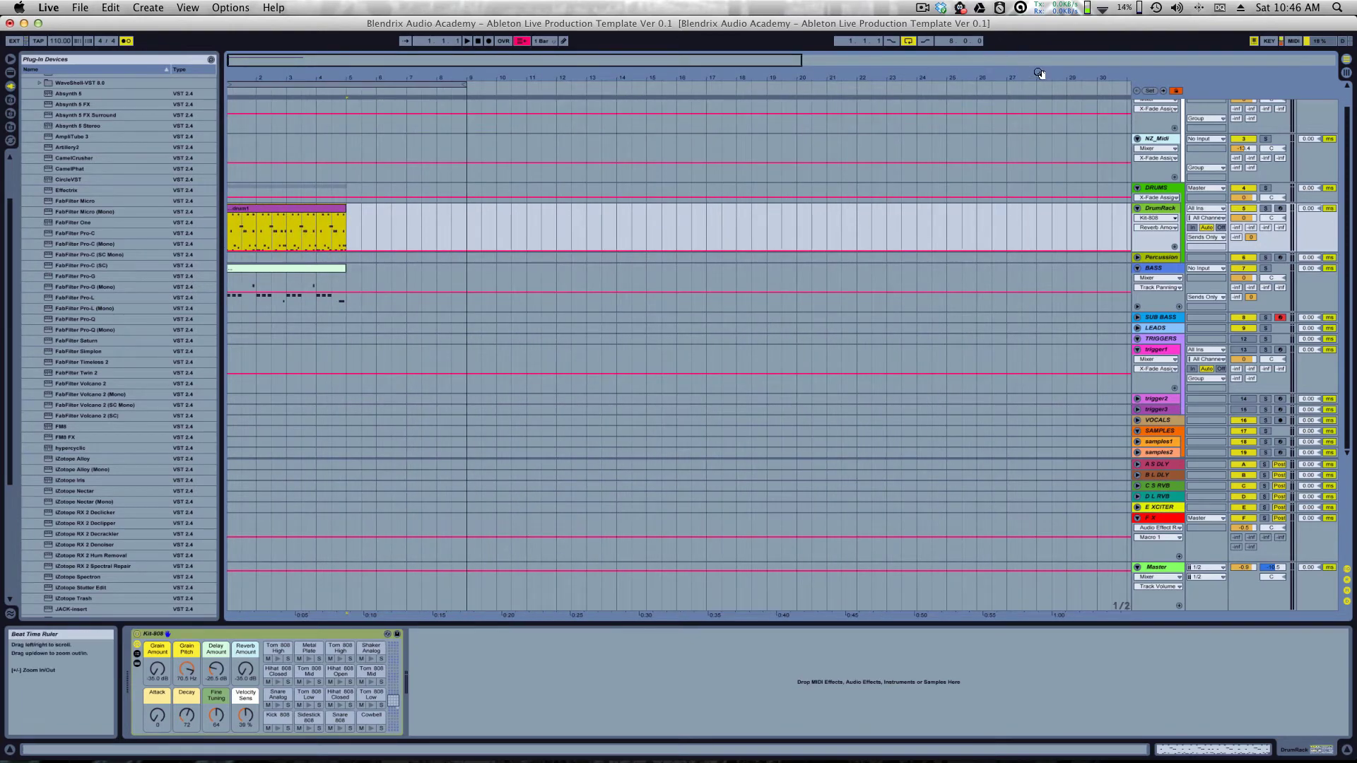
pyautogui.moveTo(1040, 74); pyautogui.dragTo(1019, 5)
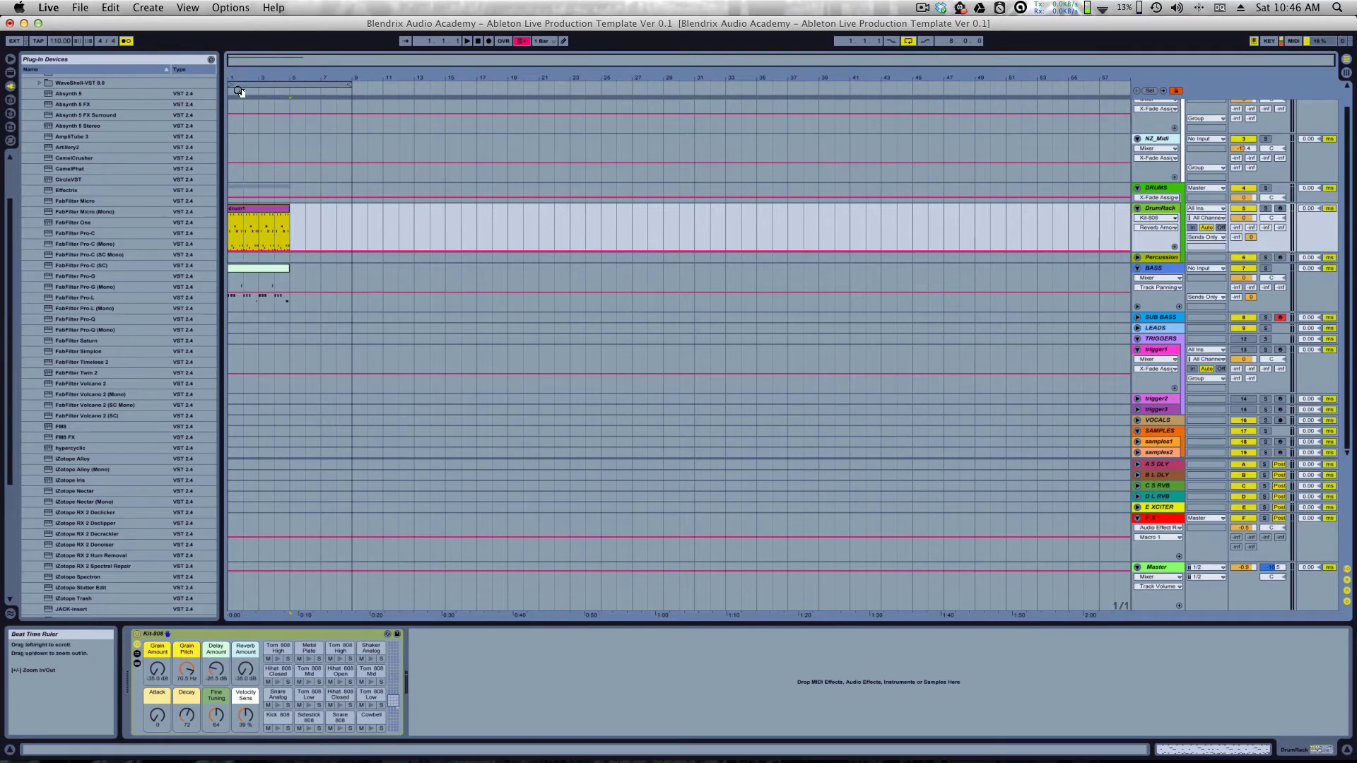
# Step: Zoom the arrangement timeline in around bar 7, and return to the overview showing the drum1 clip at the start
pyautogui.moveTo(239, 92); pyautogui.dragTo(300, 127)
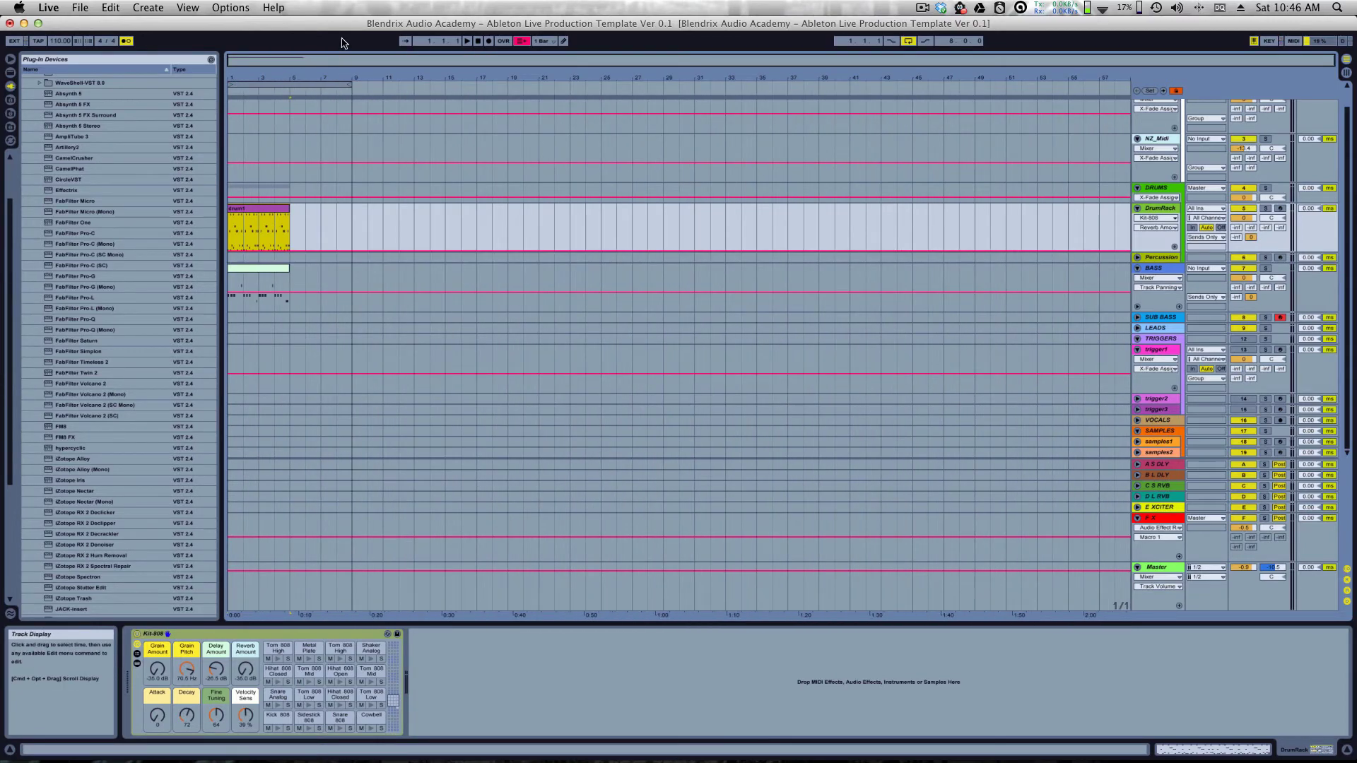
pyautogui.moveTo(329, 76); pyautogui.dragTo(330, 155)
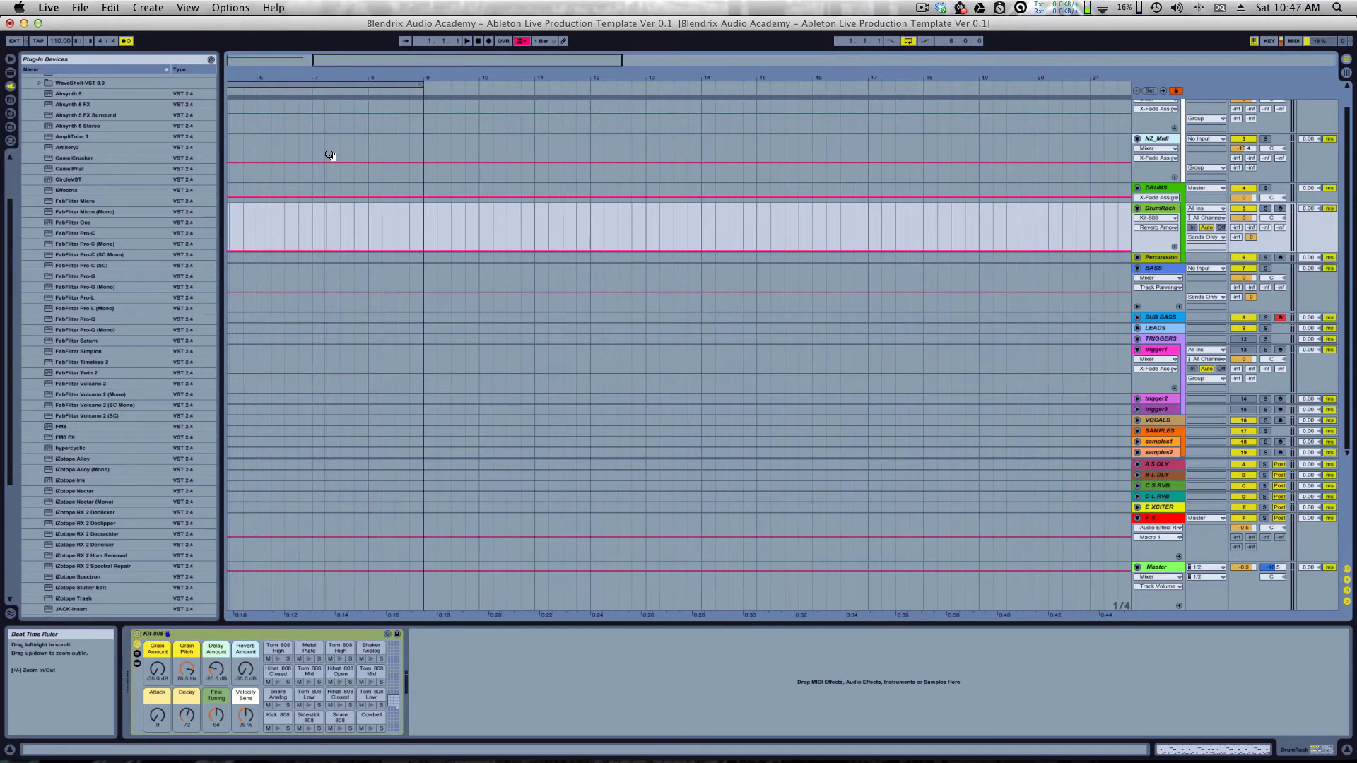
pyautogui.moveTo(598, 60); pyautogui.dragTo(229, 2)
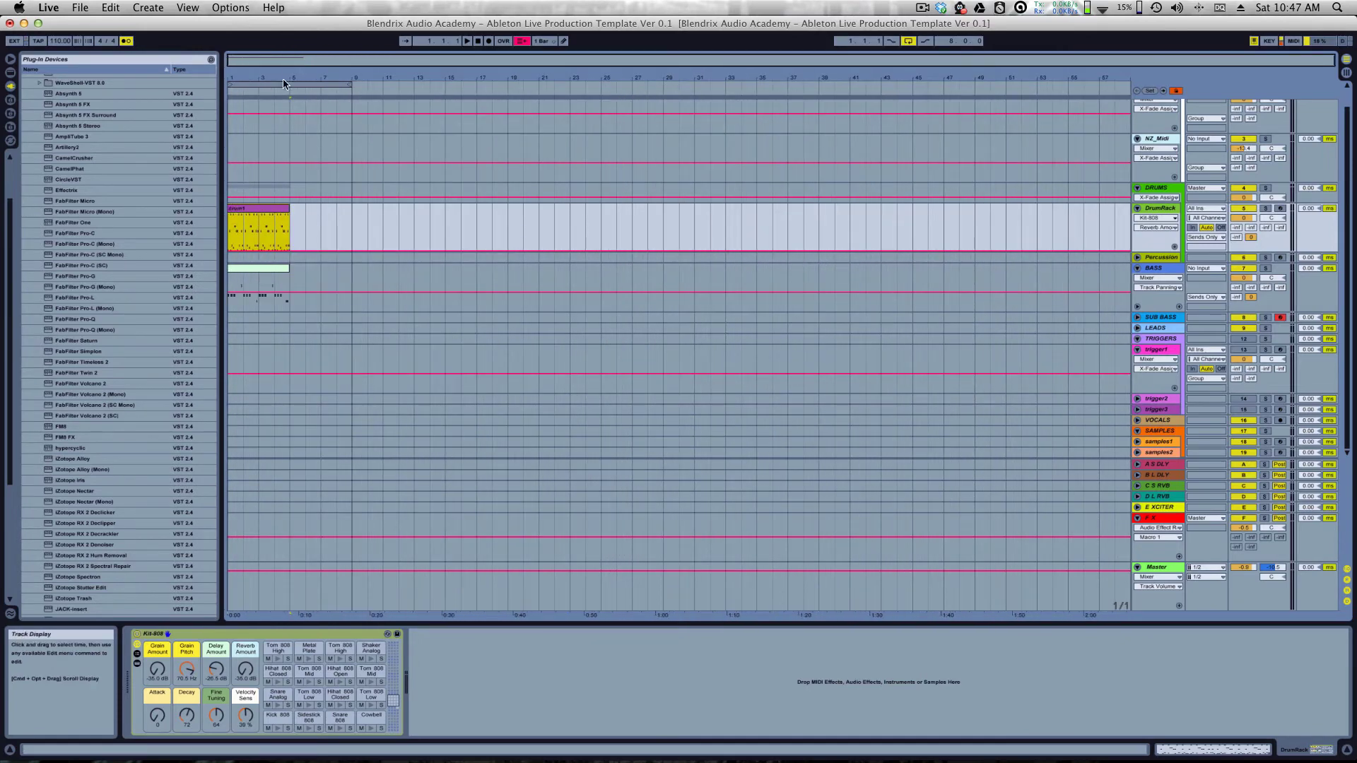
pyautogui.moveTo(246, 76); pyautogui.dragTo(255, 189)
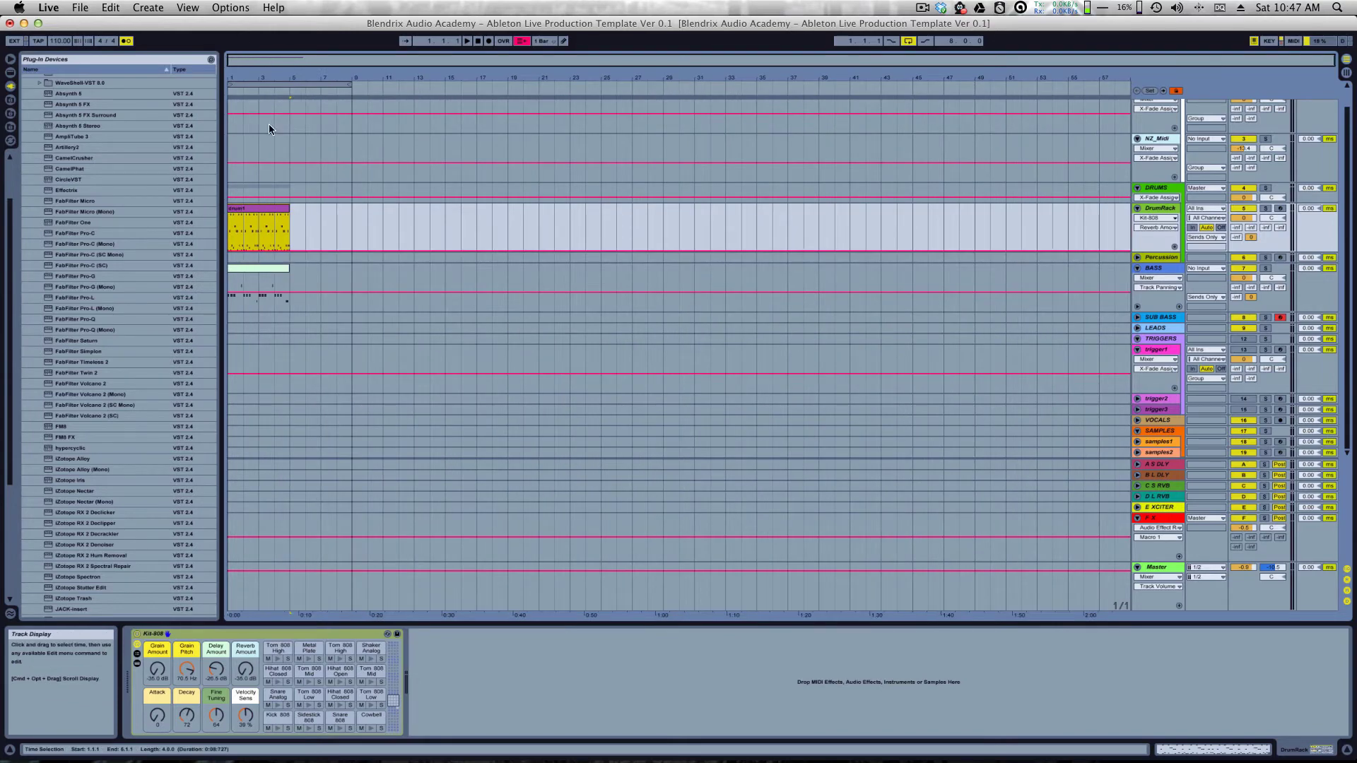
pyautogui.moveTo(255, 80); pyautogui.dragTo(261, 115)
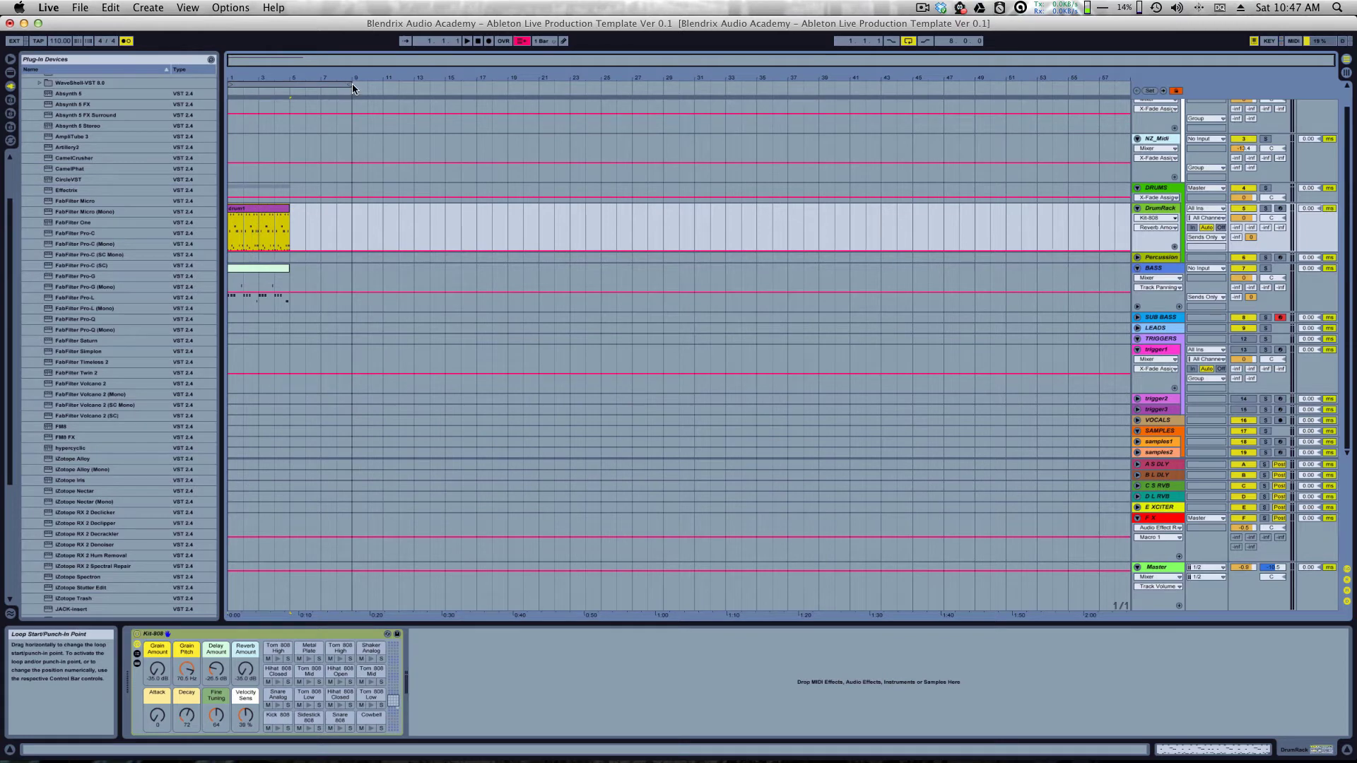
# Step: Shorten the arrangement loop so it ends at bar 5, and select the looped time range across the tracks
pyautogui.moveTo(351, 85); pyautogui.dragTo(282, 96)
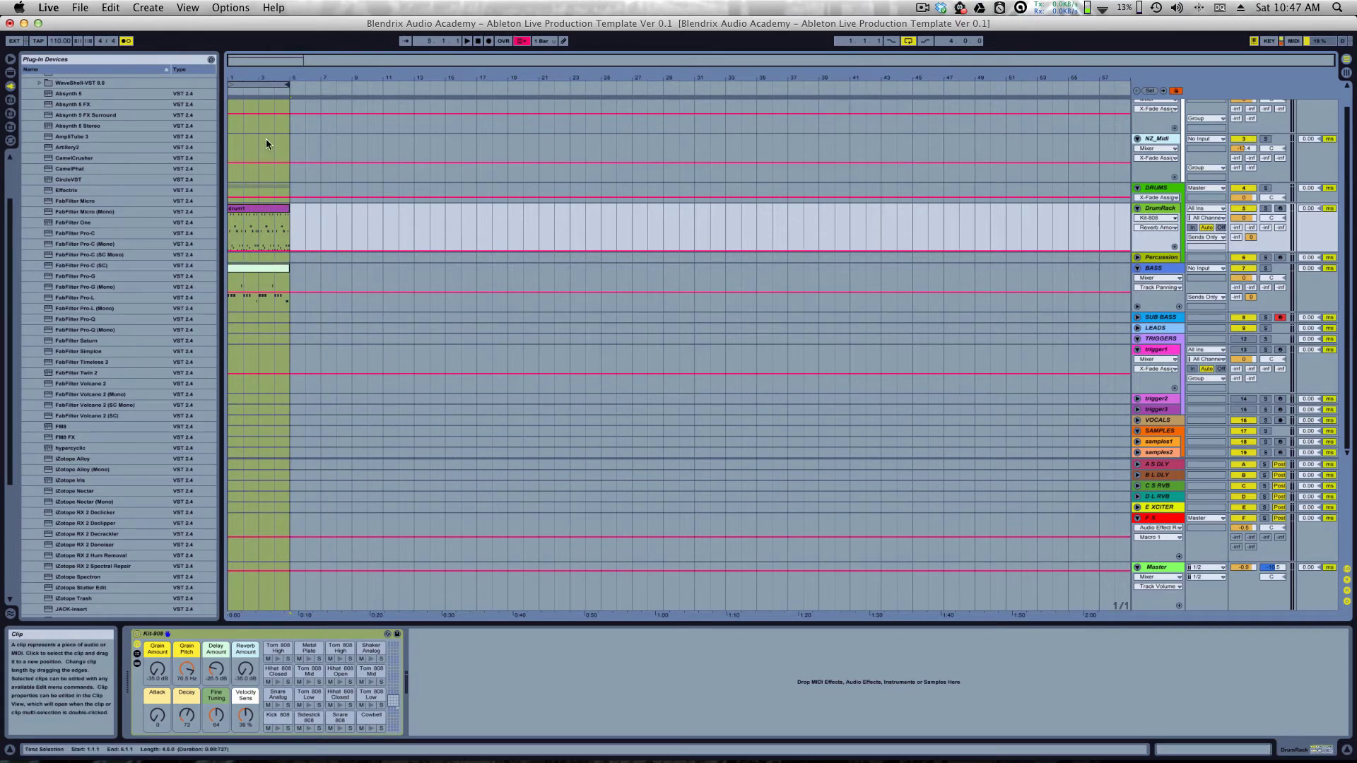
pyautogui.click(261, 227)
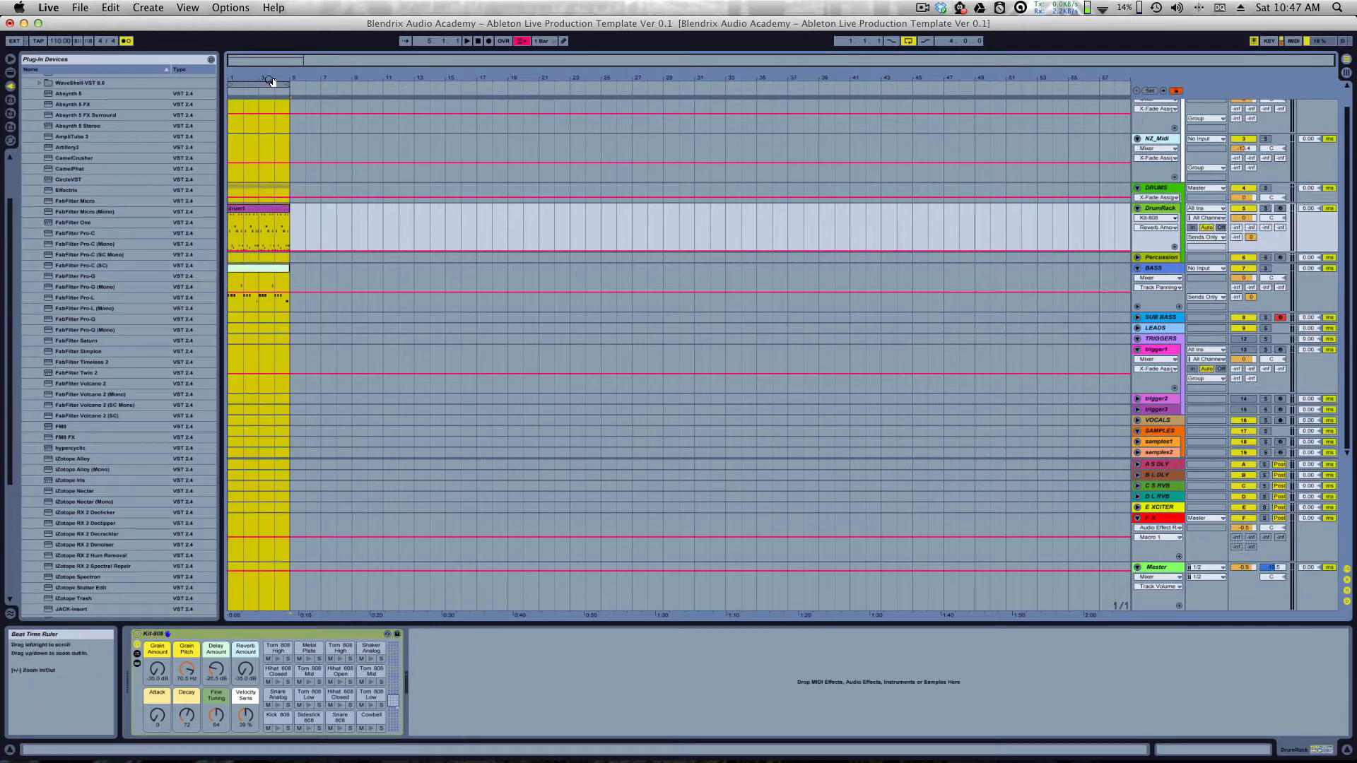
pyautogui.click(244, 113)
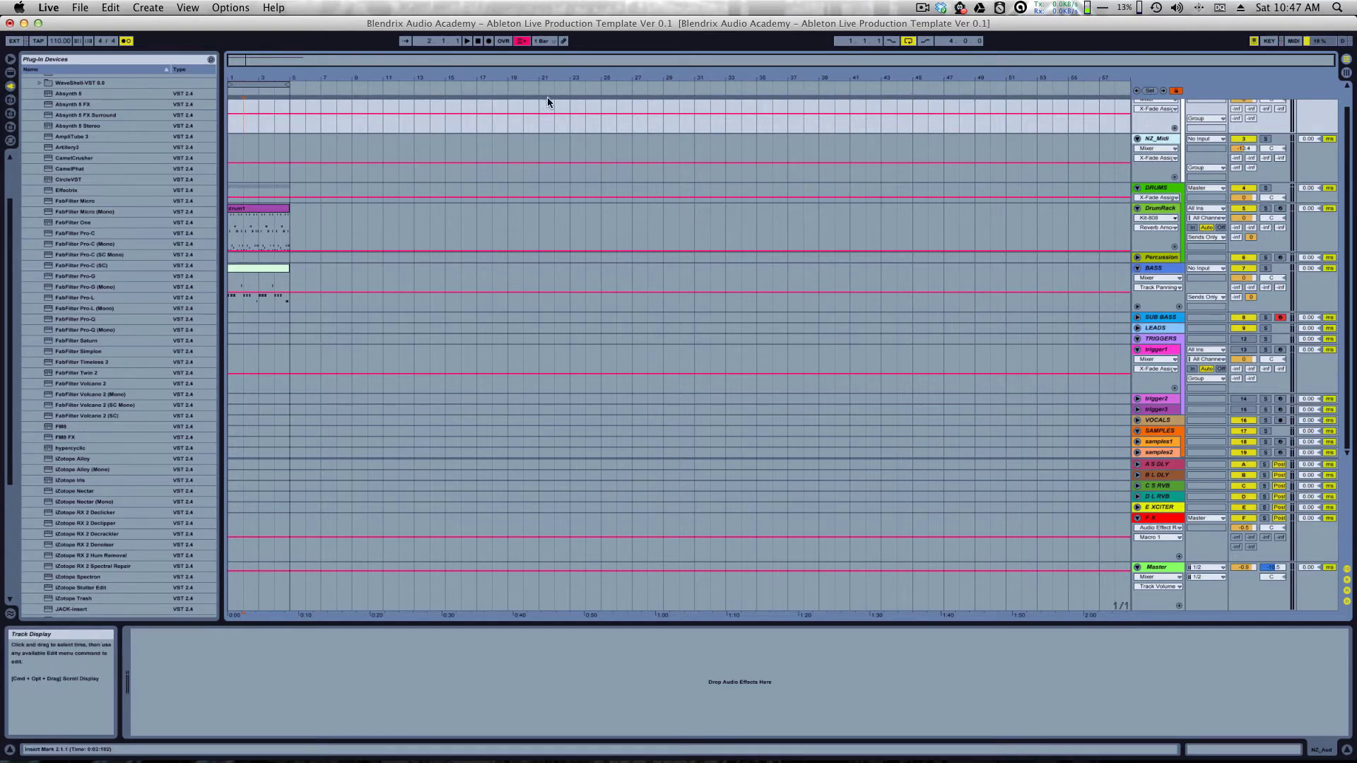
# Step: Play the arrangement from about bar 45, and stop with the insert marker at bar 3 of the DrumRack track's drum1 clip
pyautogui.click(912, 87)
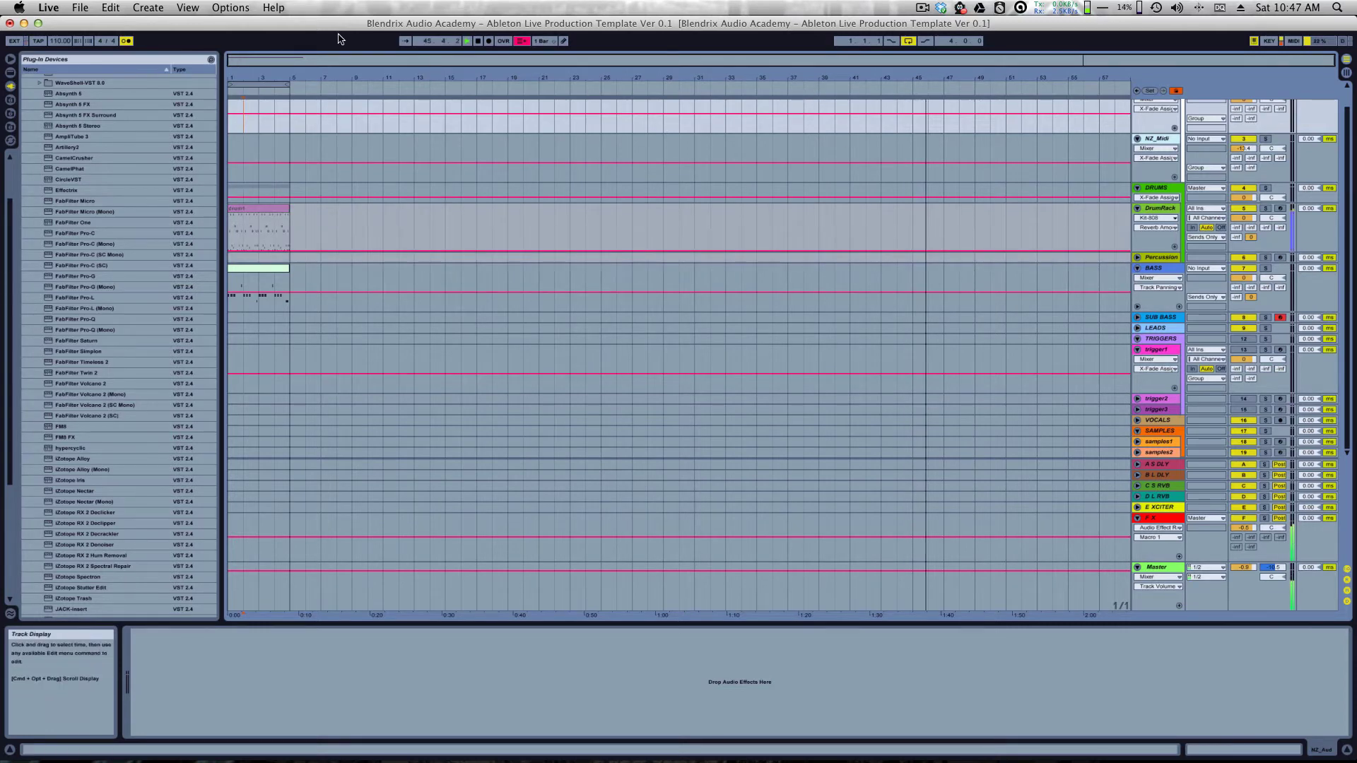
pyautogui.click(261, 228)
pyautogui.press('space')
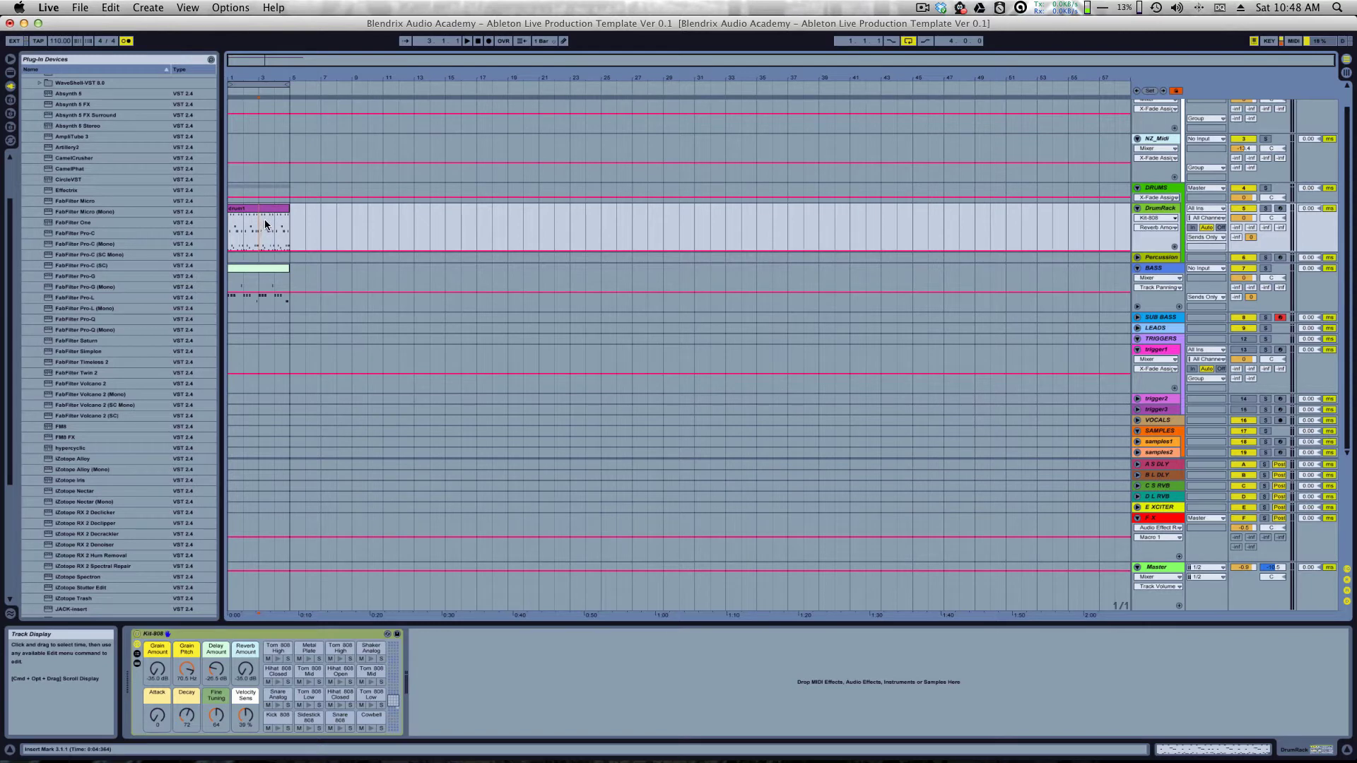
# Step: Split the DrumRack track's drum1 clip at bars 3, 4 and 2 into four one-bar clips
pyautogui.press('super+e')
pyautogui.click(240, 210)
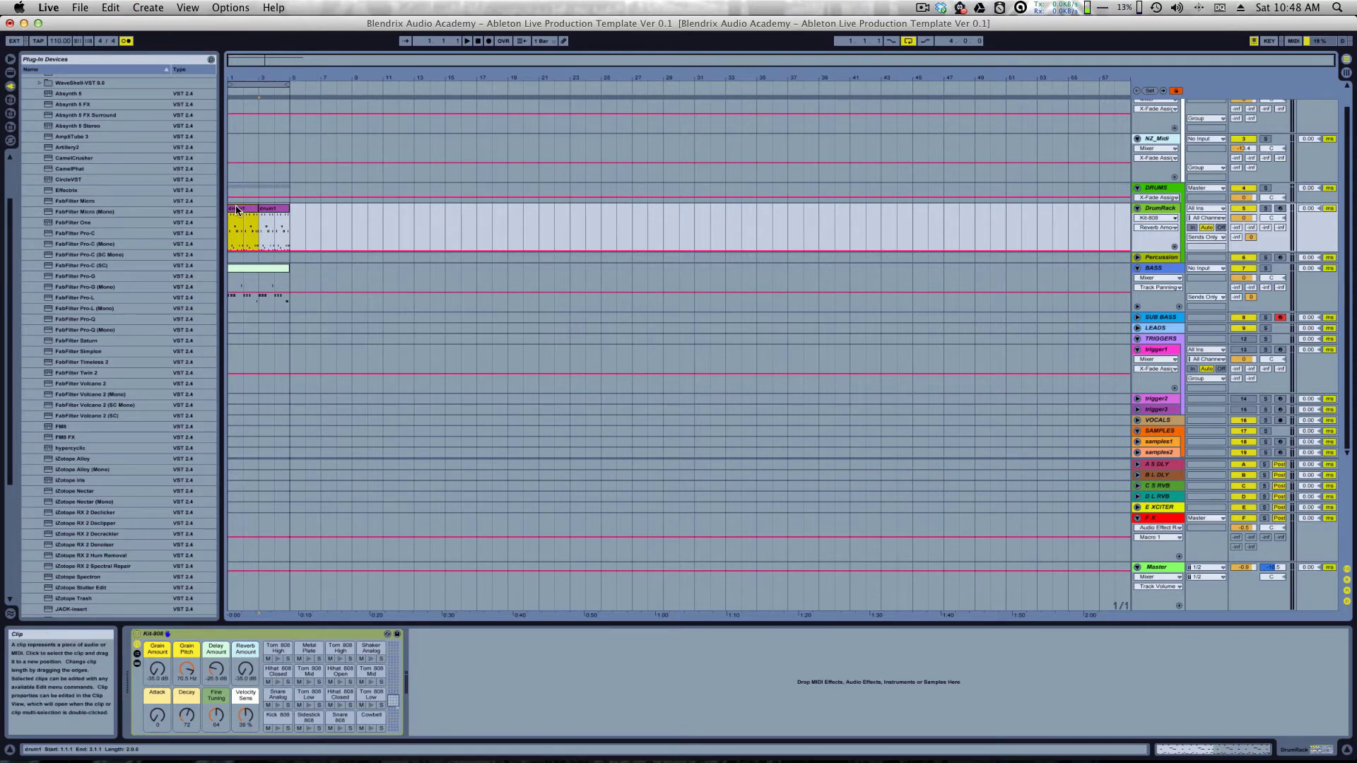
pyautogui.click(279, 211)
pyautogui.click(275, 227)
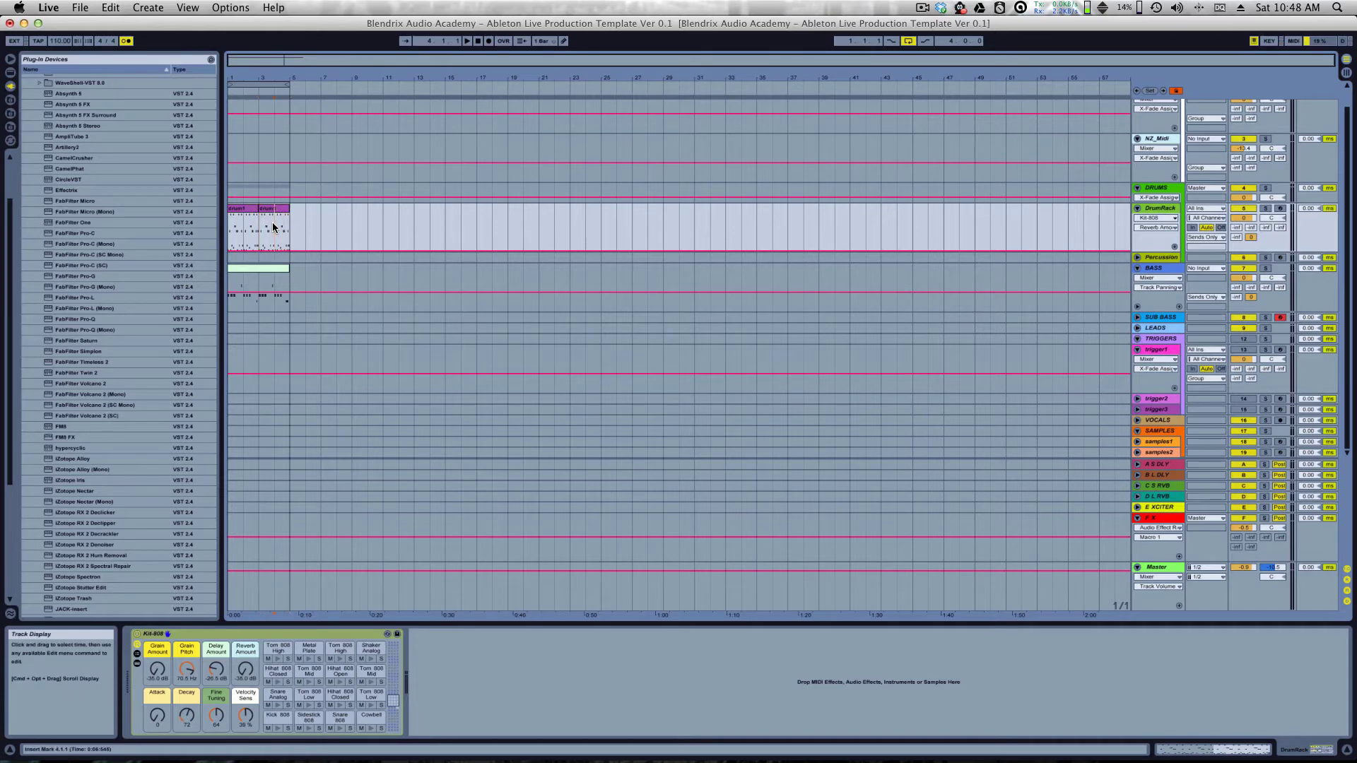
pyautogui.press('super+e')
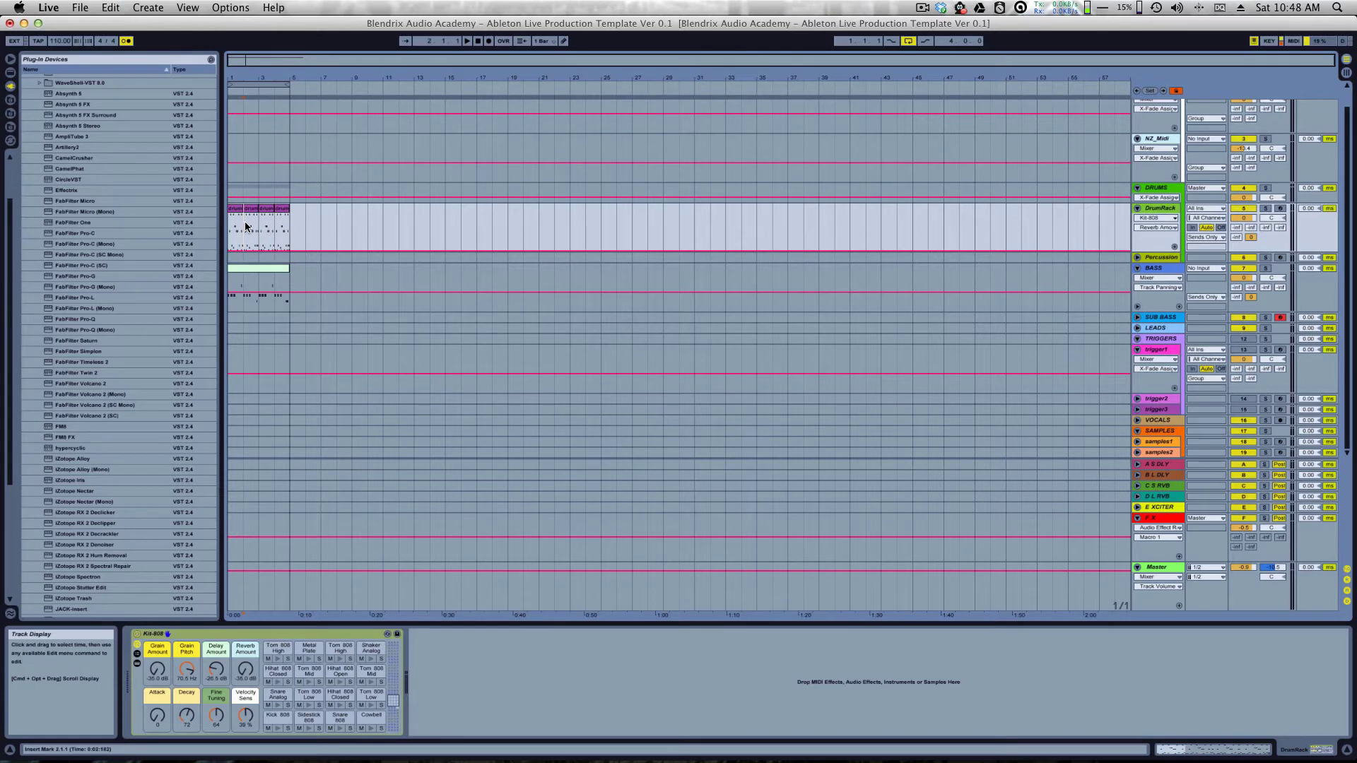
pyautogui.click(246, 227)
pyautogui.press('super+e')
# Step: Open the split drum1 clips in Clip View and examine which notes and bar each one covers
pyautogui.click(236, 210)
pyautogui.doubleClick(236, 209)
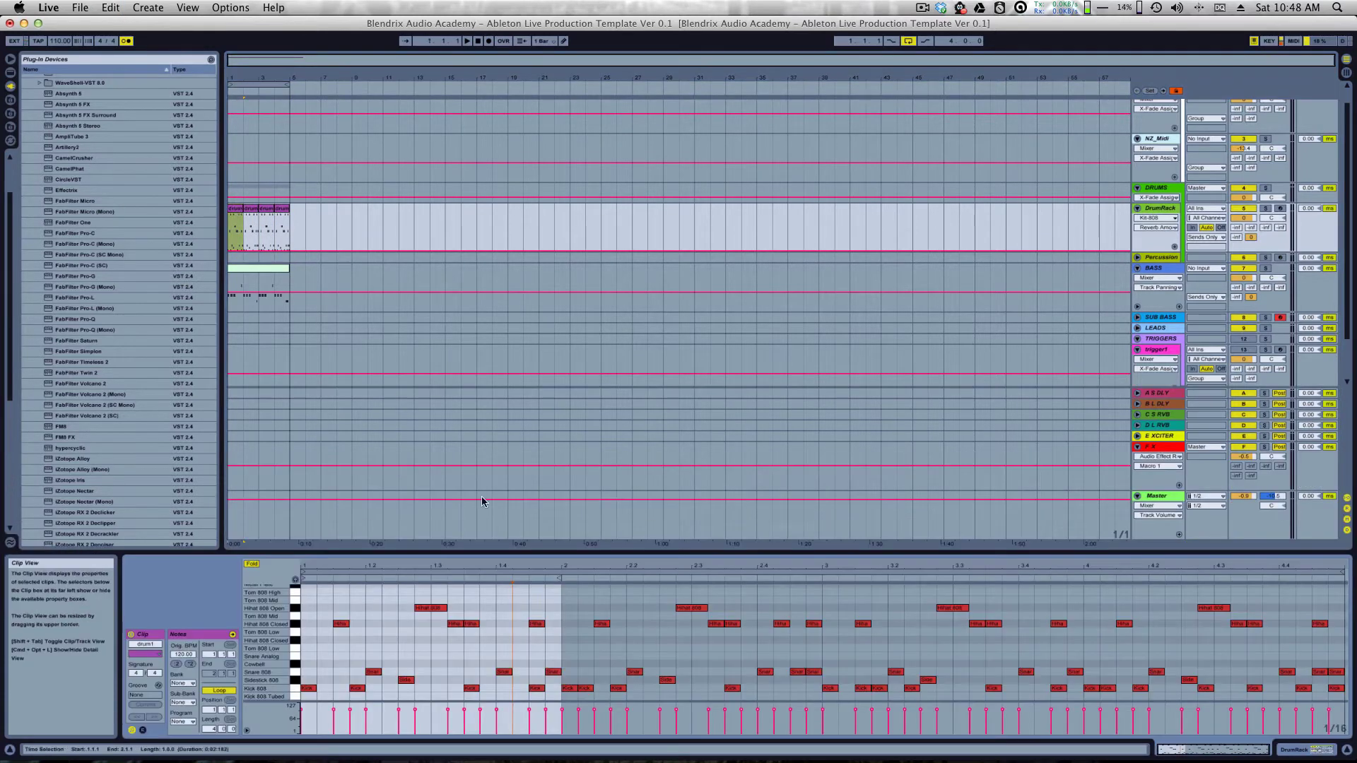
pyautogui.click(513, 597)
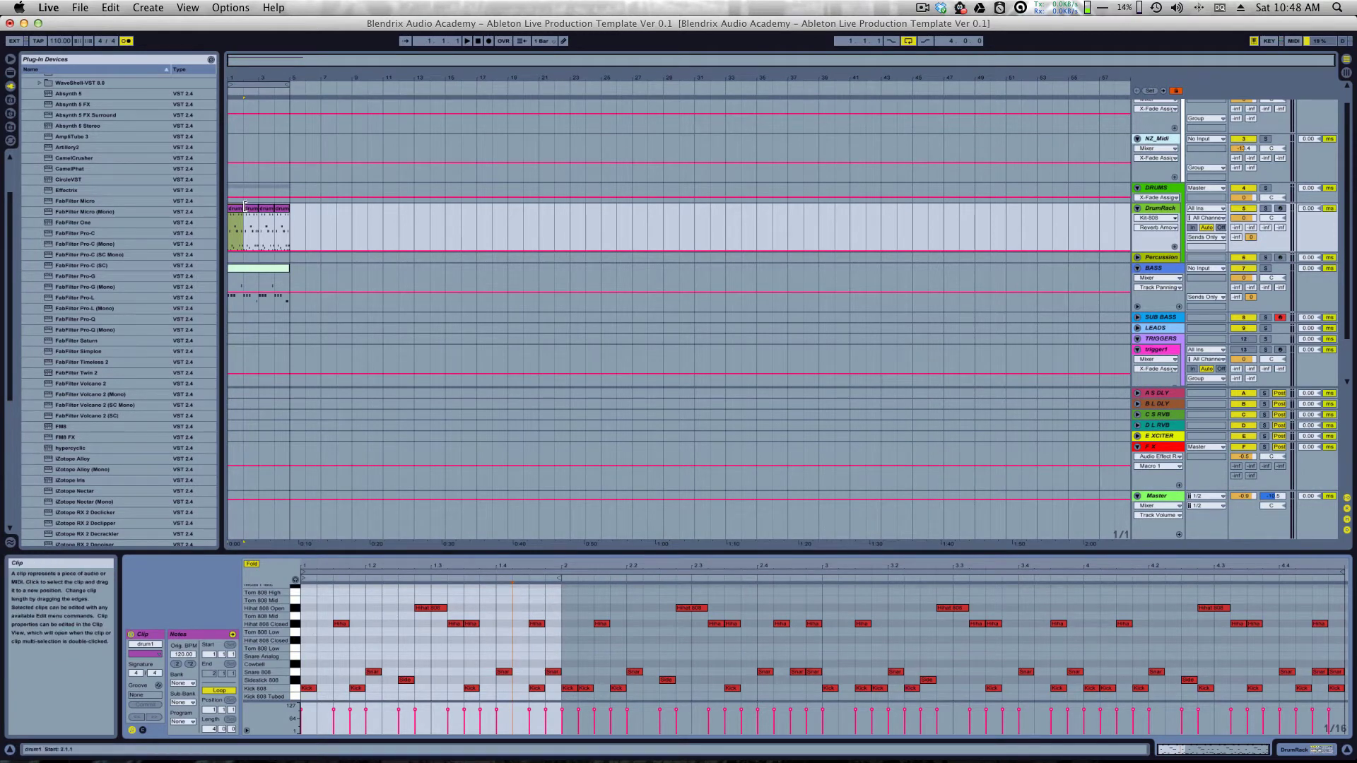
pyautogui.moveTo(243, 207)
pyautogui.mouseDown()
pyautogui.moveTo(294, 215)
pyautogui.moveTo(244, 226)
pyautogui.mouseUp()
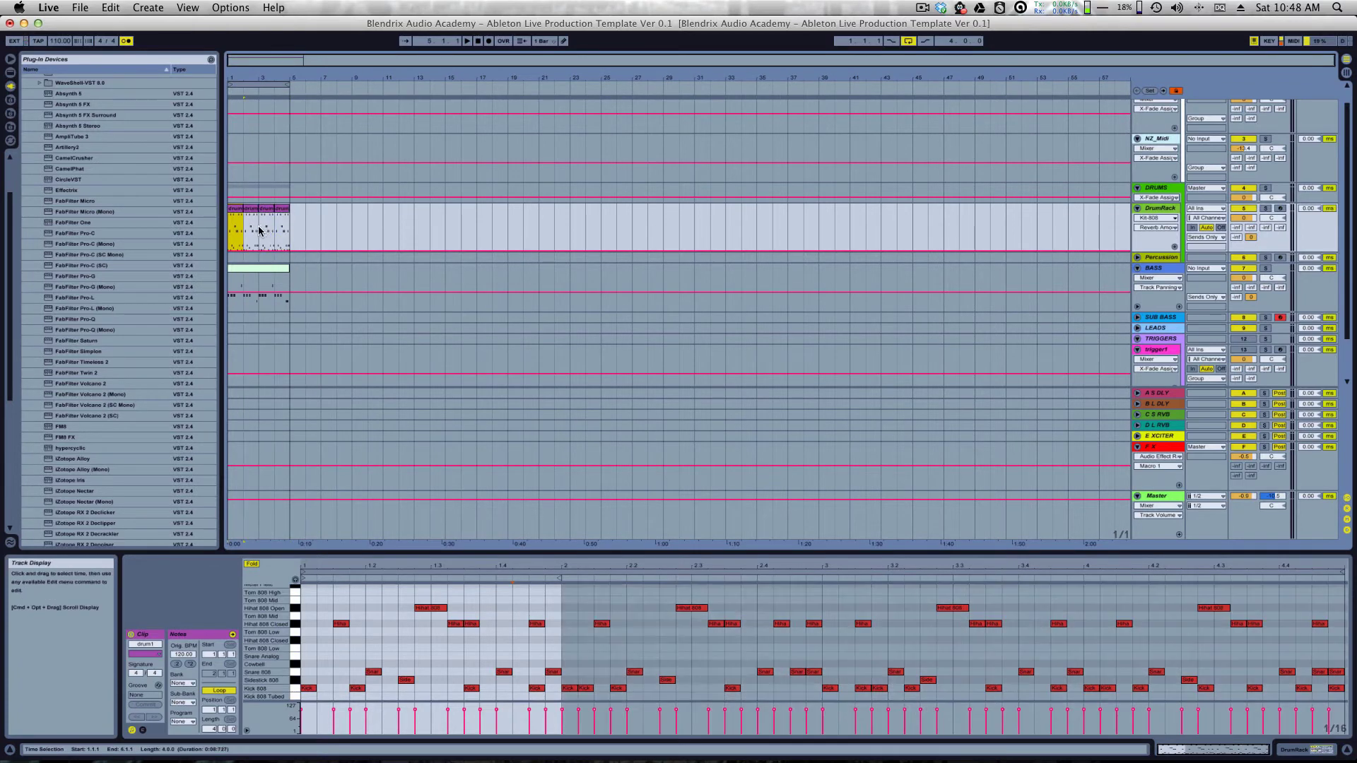
pyautogui.click(276, 219)
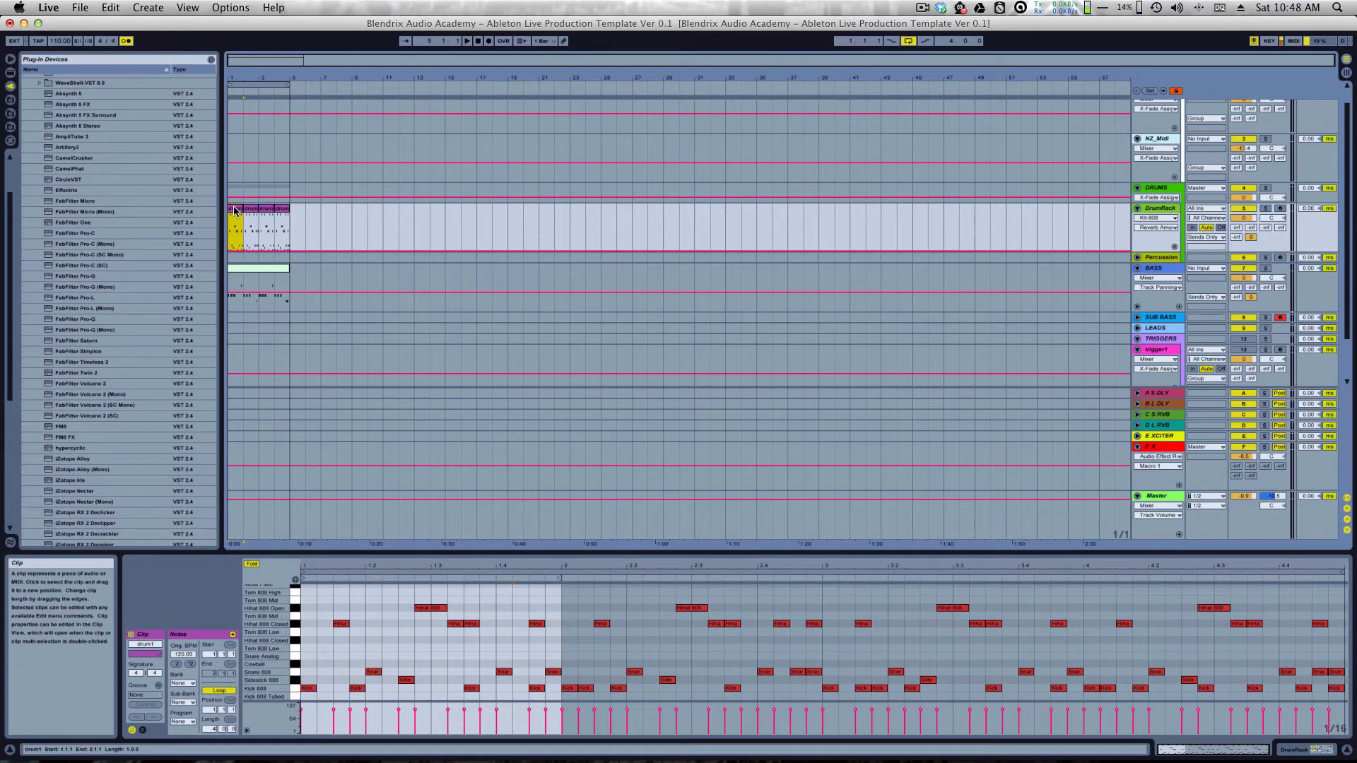
pyautogui.click(248, 212)
pyautogui.click(234, 210)
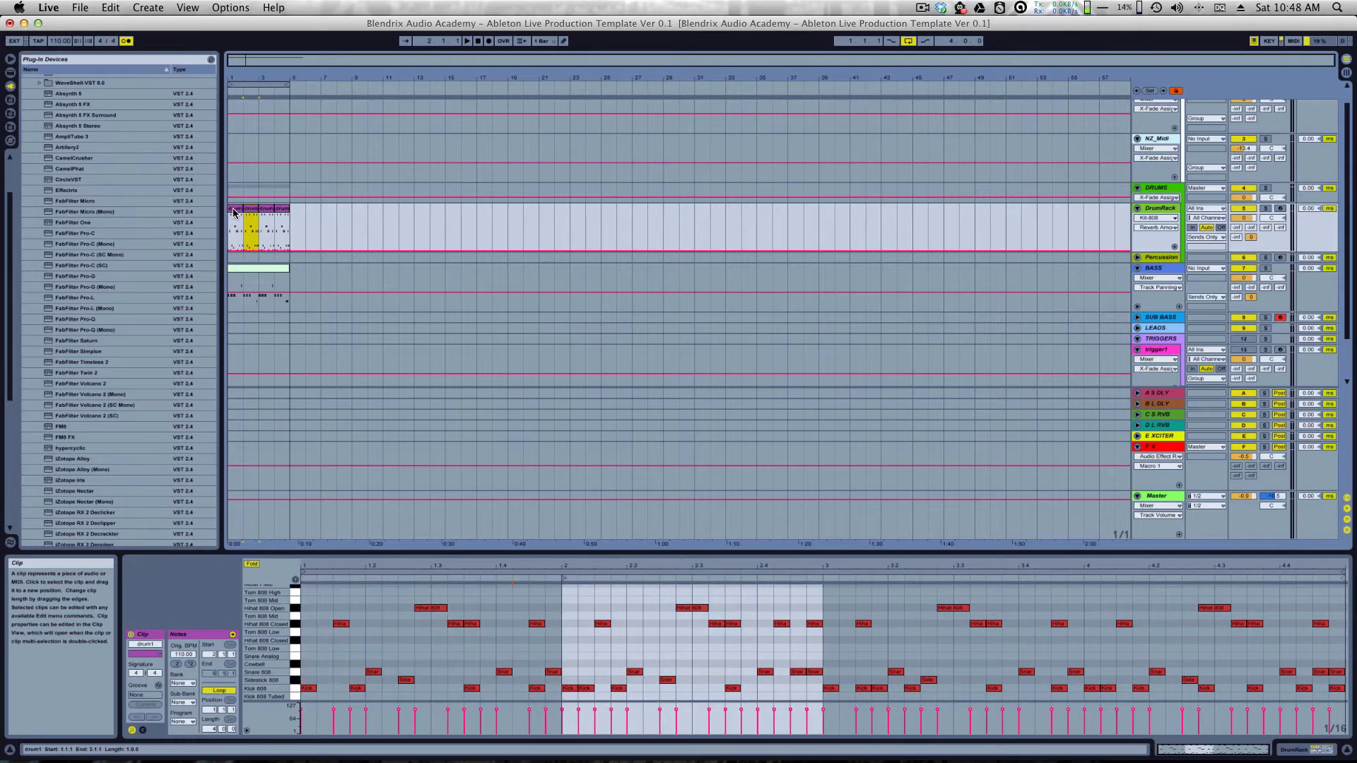
pyautogui.click(234, 210)
pyautogui.click(251, 210)
pyautogui.click(267, 209)
# Step: Consolidate the fourth one-bar drum1 clip on the DrumRack track
pyautogui.click(286, 210)
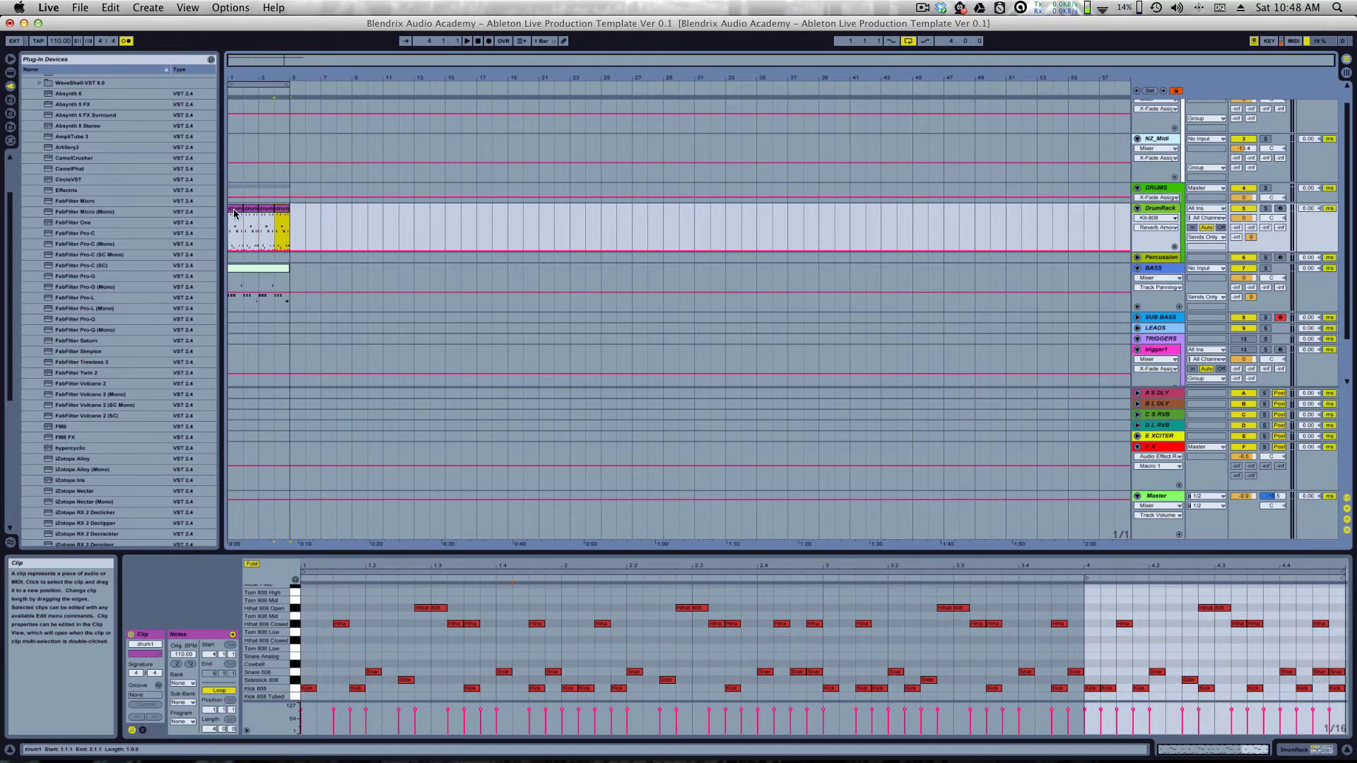
pyautogui.rightClick(282, 210)
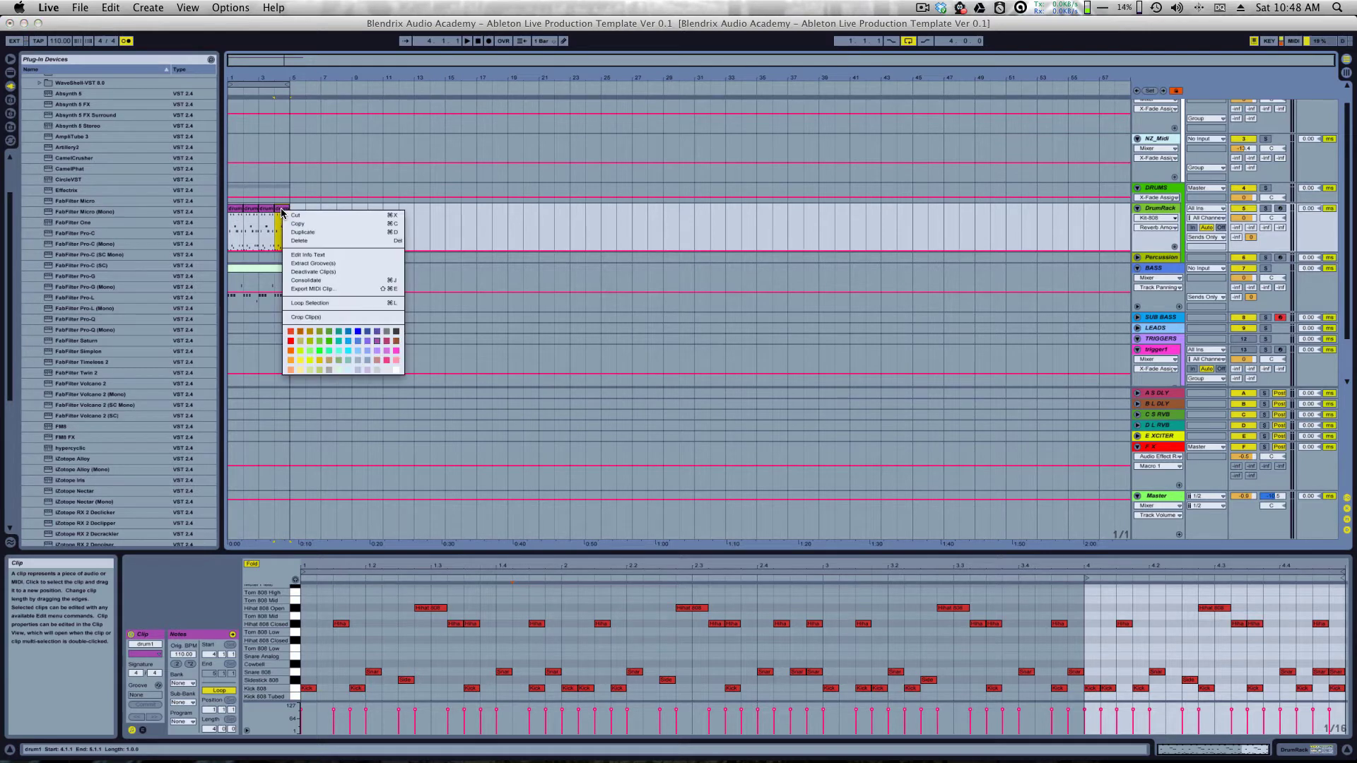
pyautogui.click(315, 281)
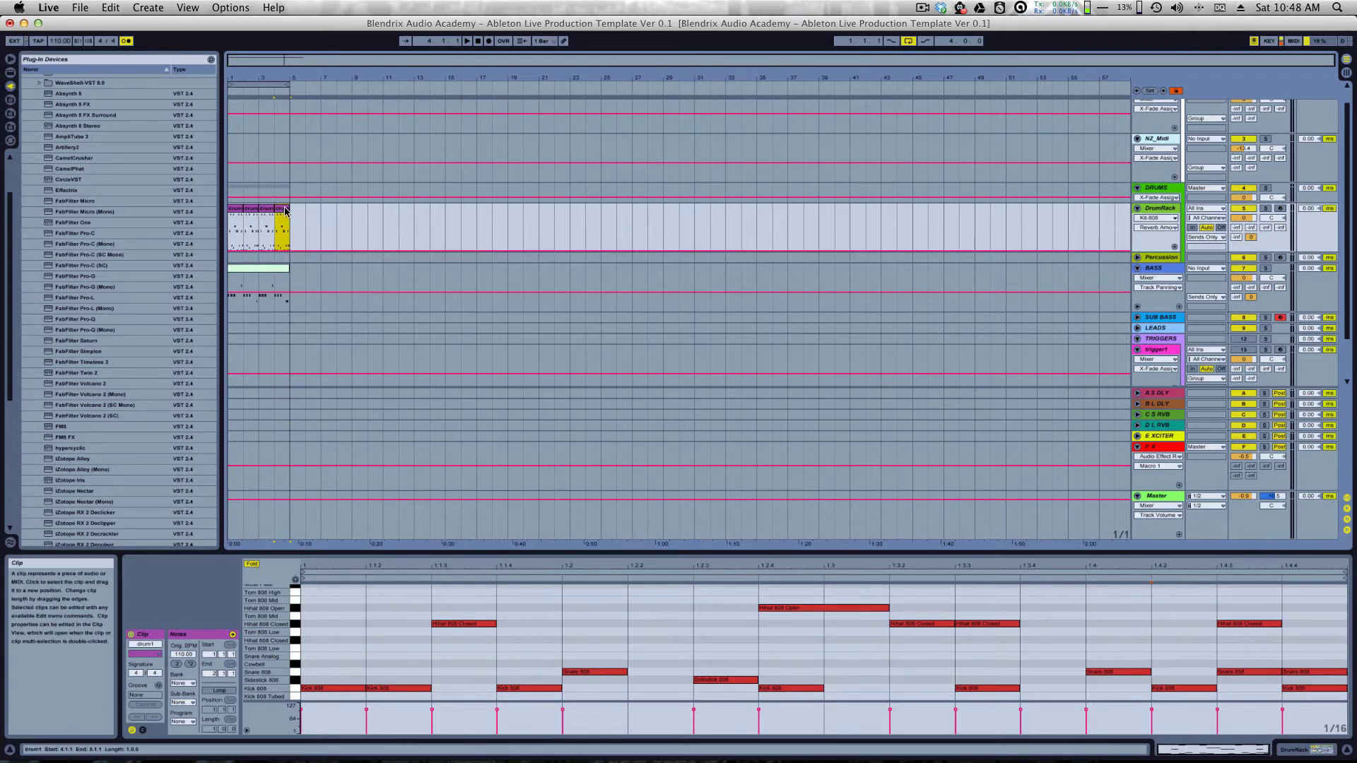
# Step: Show the fourth drum1 clip's envelopes, look through the Kit-808 parameters available for automation, and hide the envelopes again
pyautogui.click(143, 729)
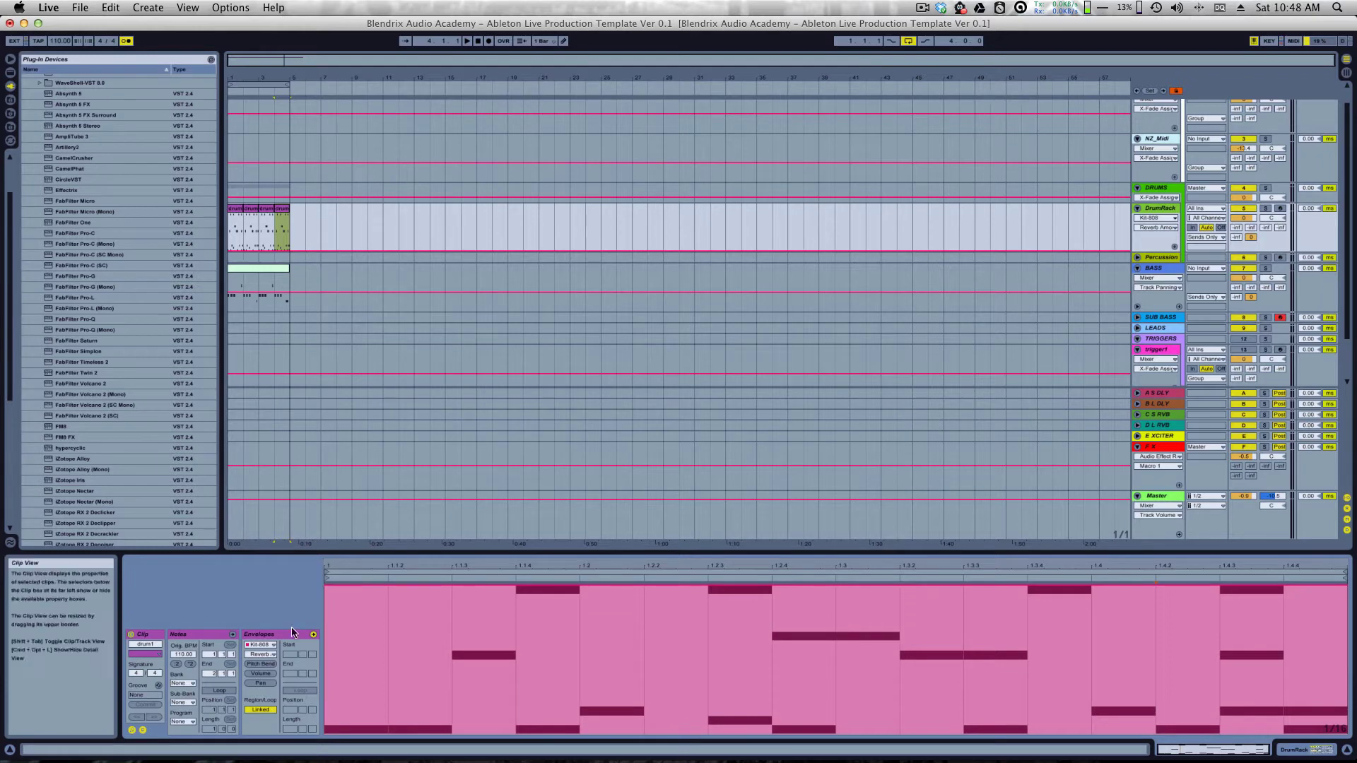
pyautogui.click(262, 655)
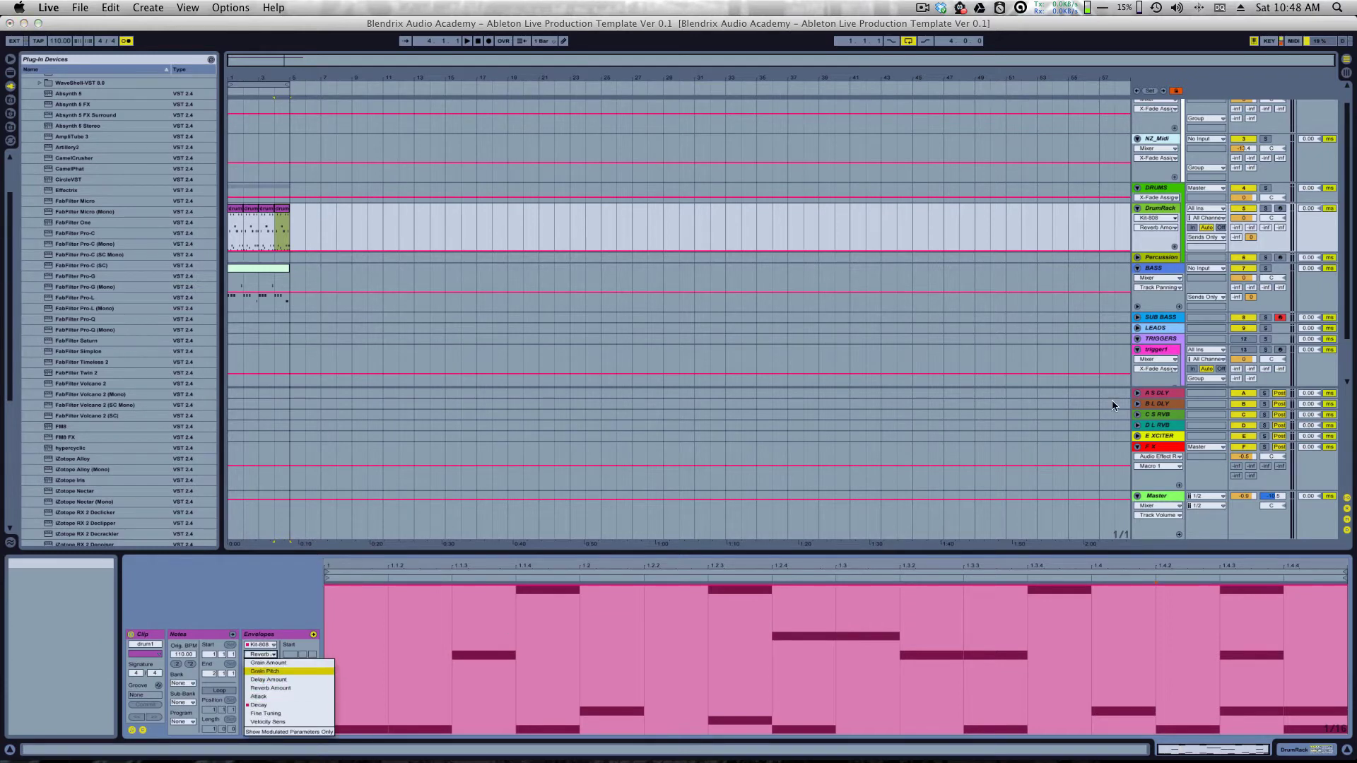
pyautogui.click(273, 608)
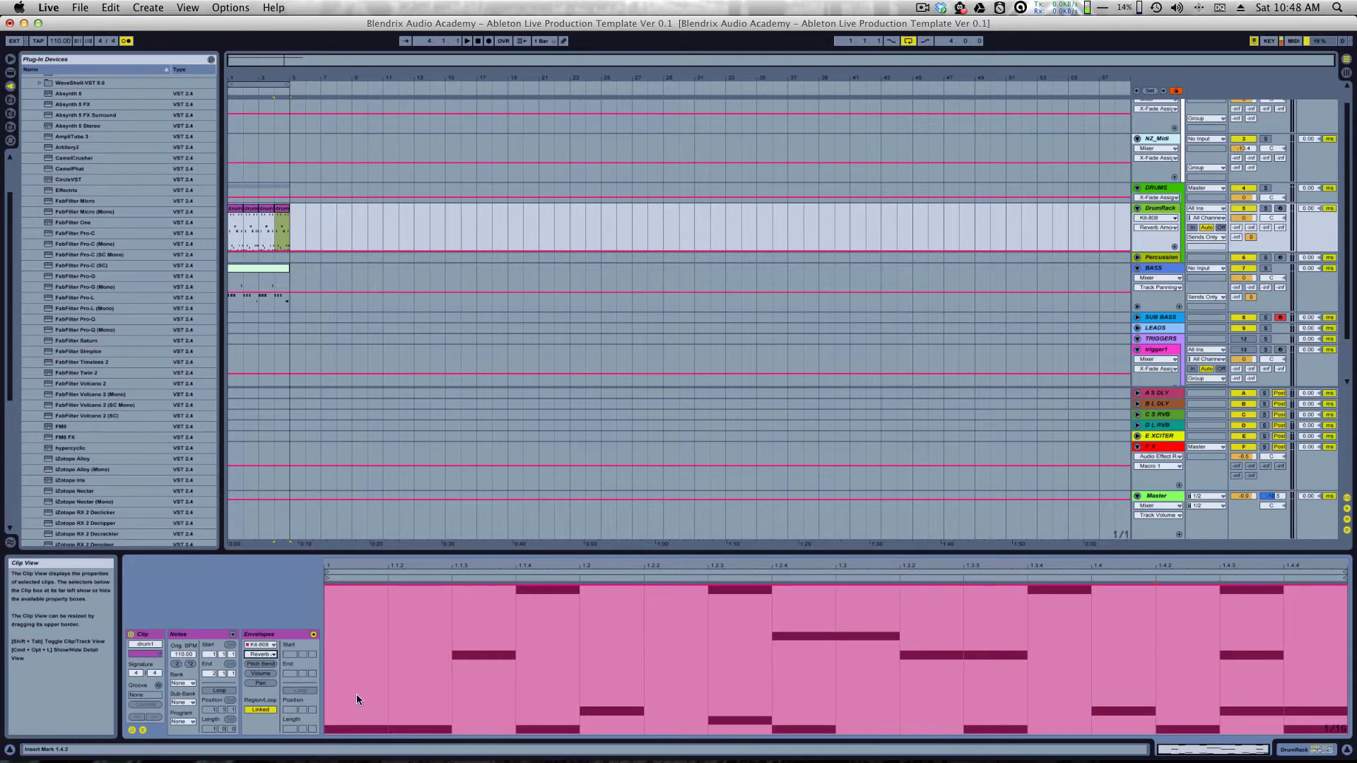
pyautogui.click(145, 730)
pyautogui.click(144, 730)
pyautogui.click(258, 658)
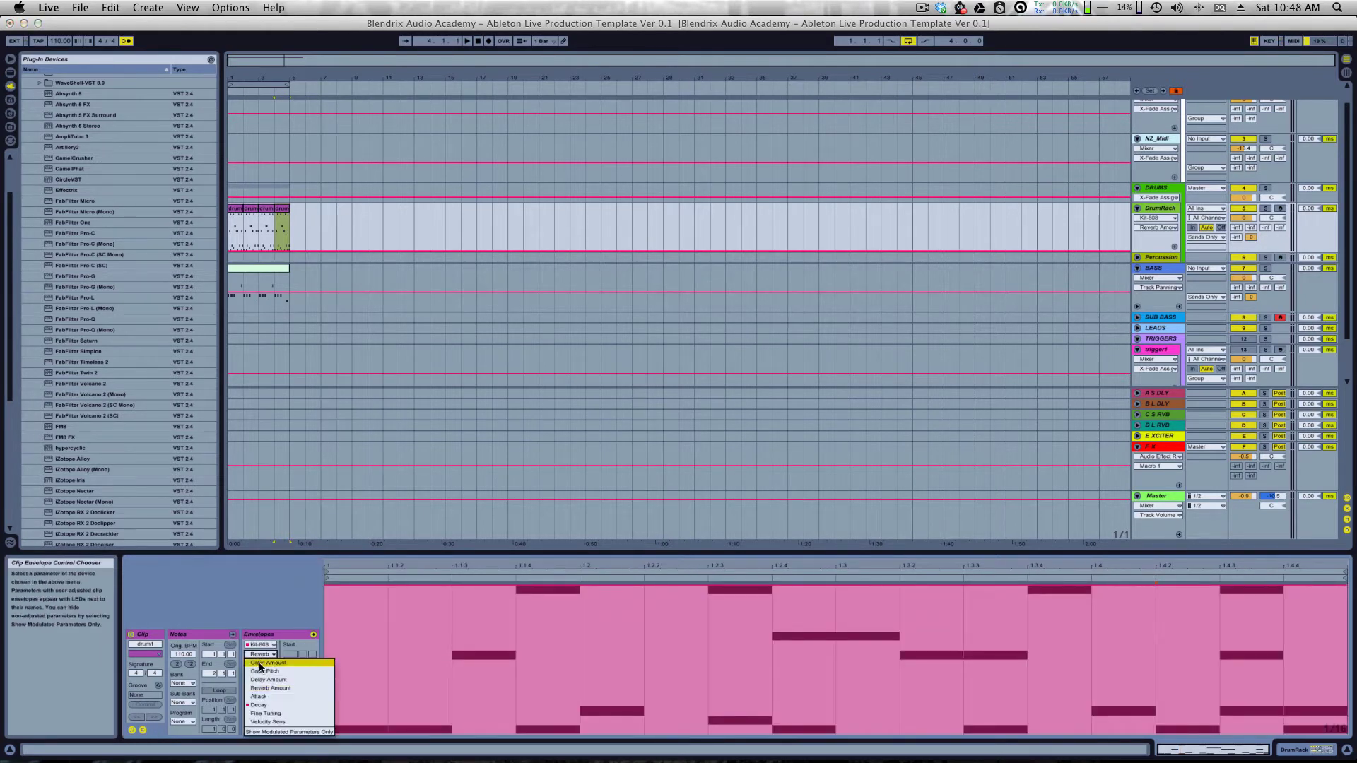
pyautogui.click(273, 606)
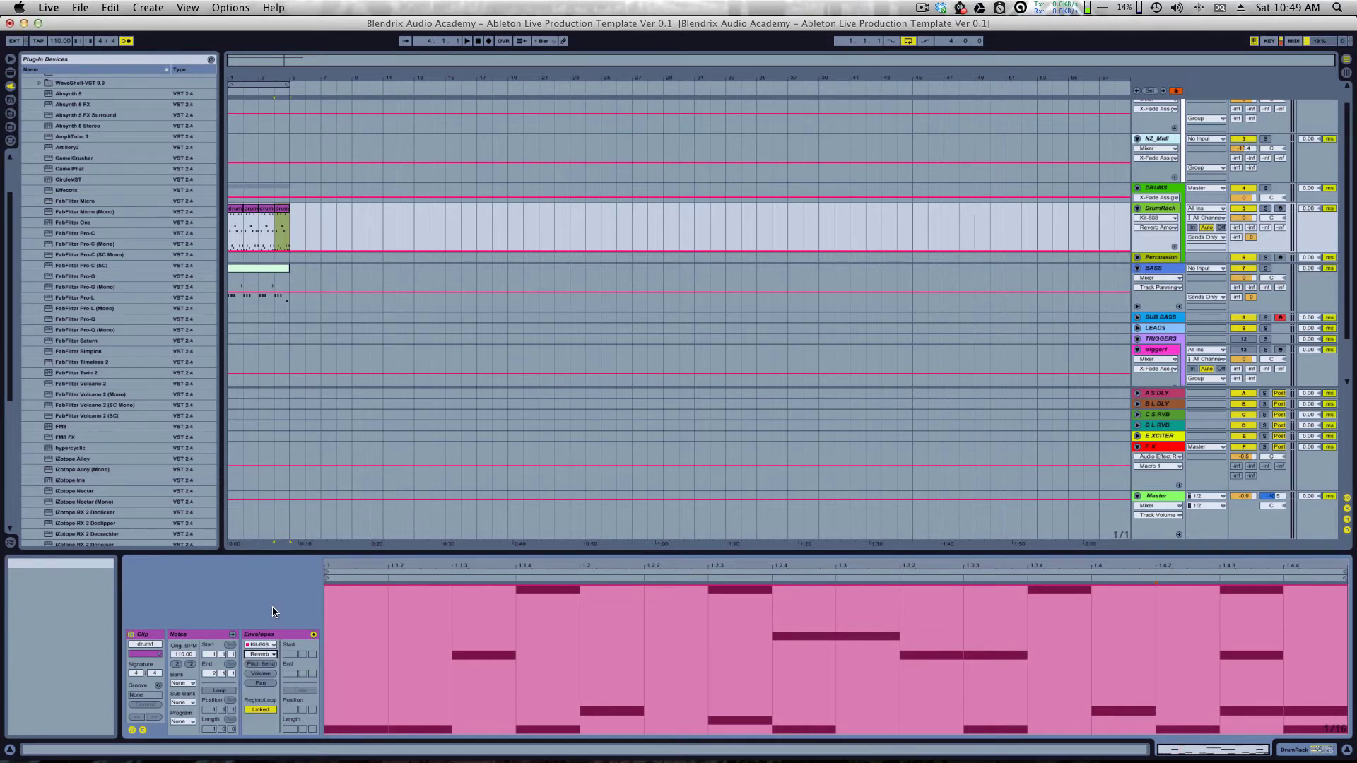
pyautogui.click(142, 731)
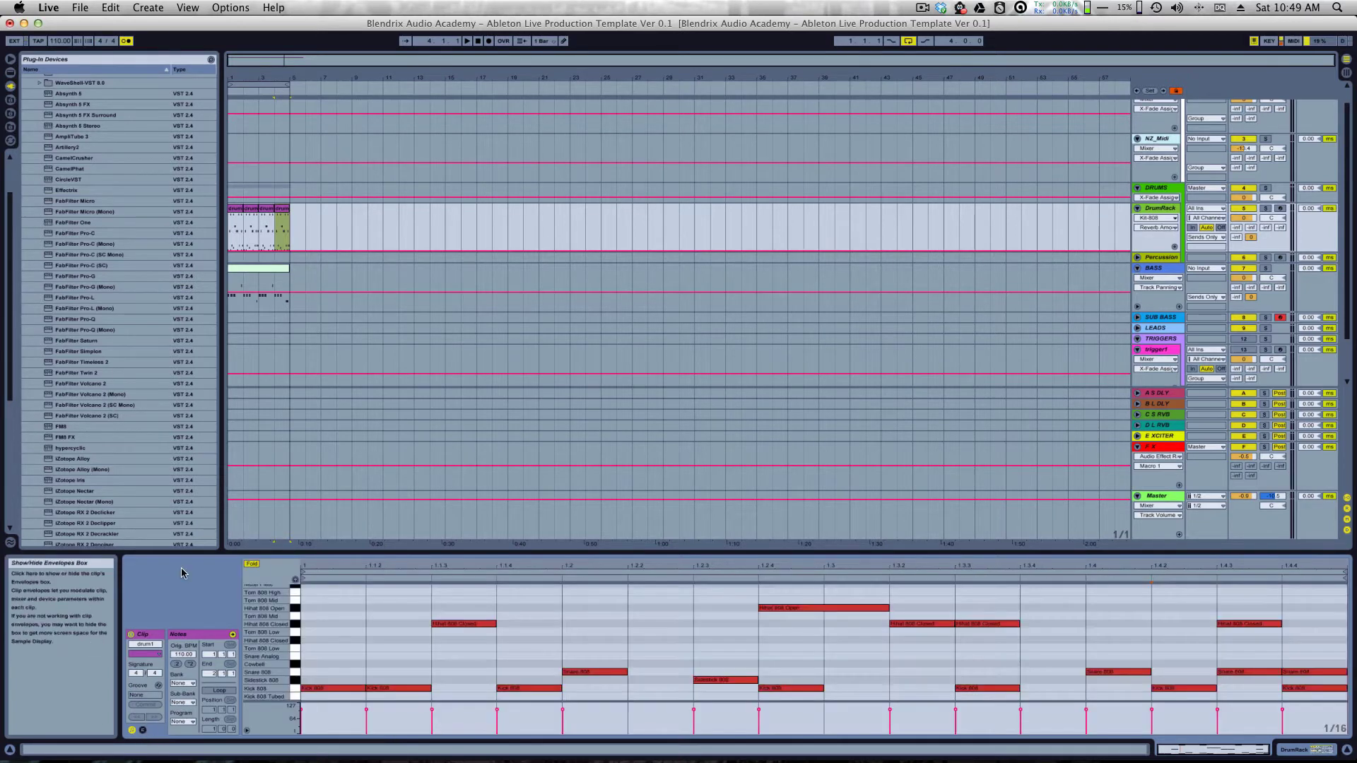
# Step: Select all four one-bar drum1 clips on the DrumRack track and consolidate them into a single clip
pyautogui.click(284, 210)
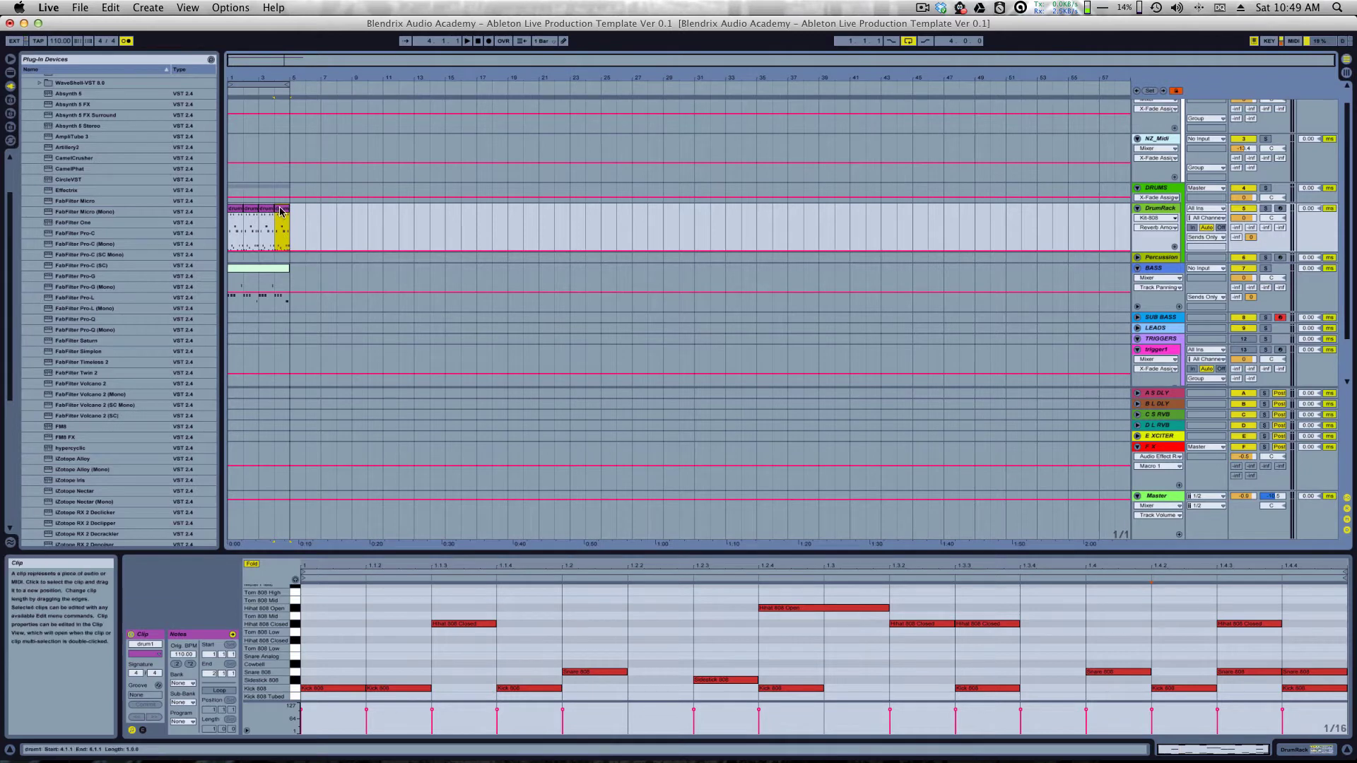
pyautogui.click(234, 211)
pyautogui.keyDown('shift'); pyautogui.click(233, 212); pyautogui.keyUp('shift')
pyautogui.click(233, 211)
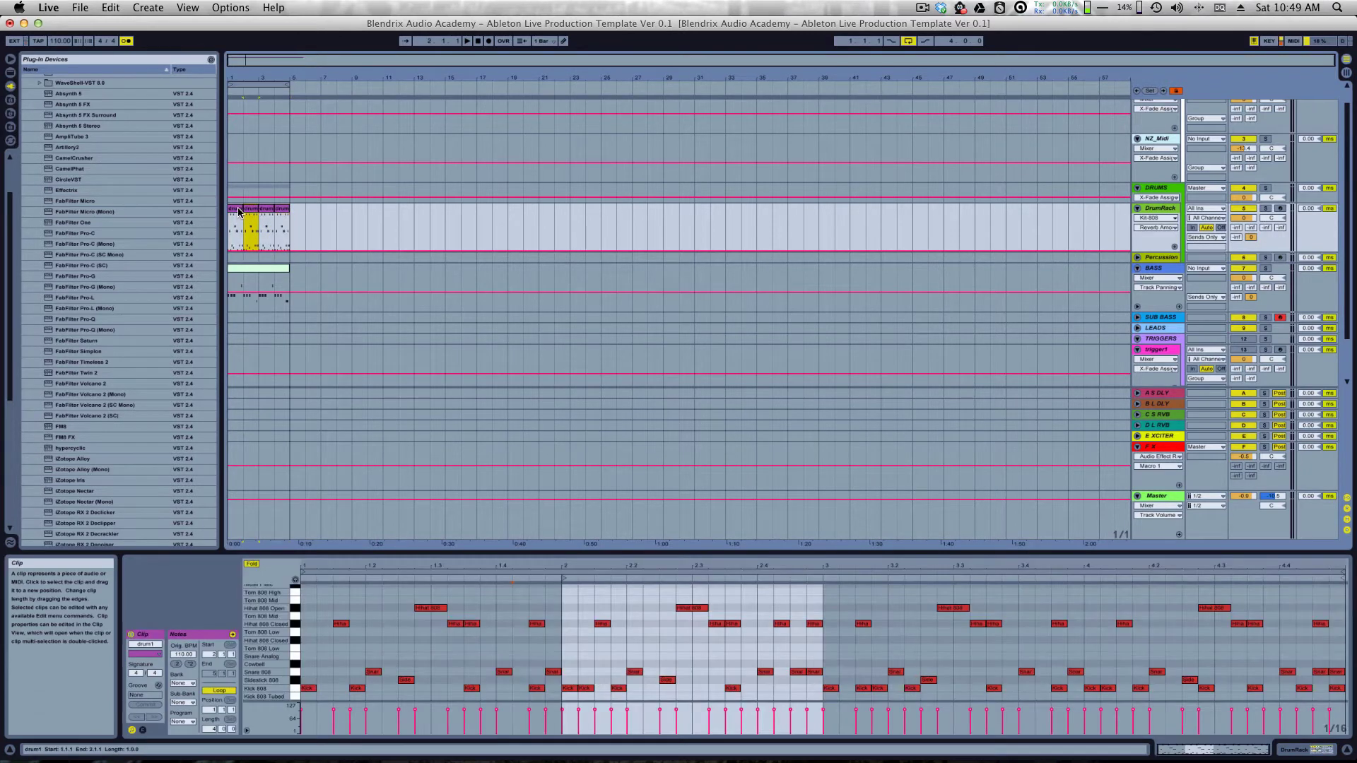
pyautogui.click(254, 212)
pyautogui.click(281, 212)
pyautogui.keyDown('shift'); pyautogui.click(281, 212); pyautogui.keyUp('shift')
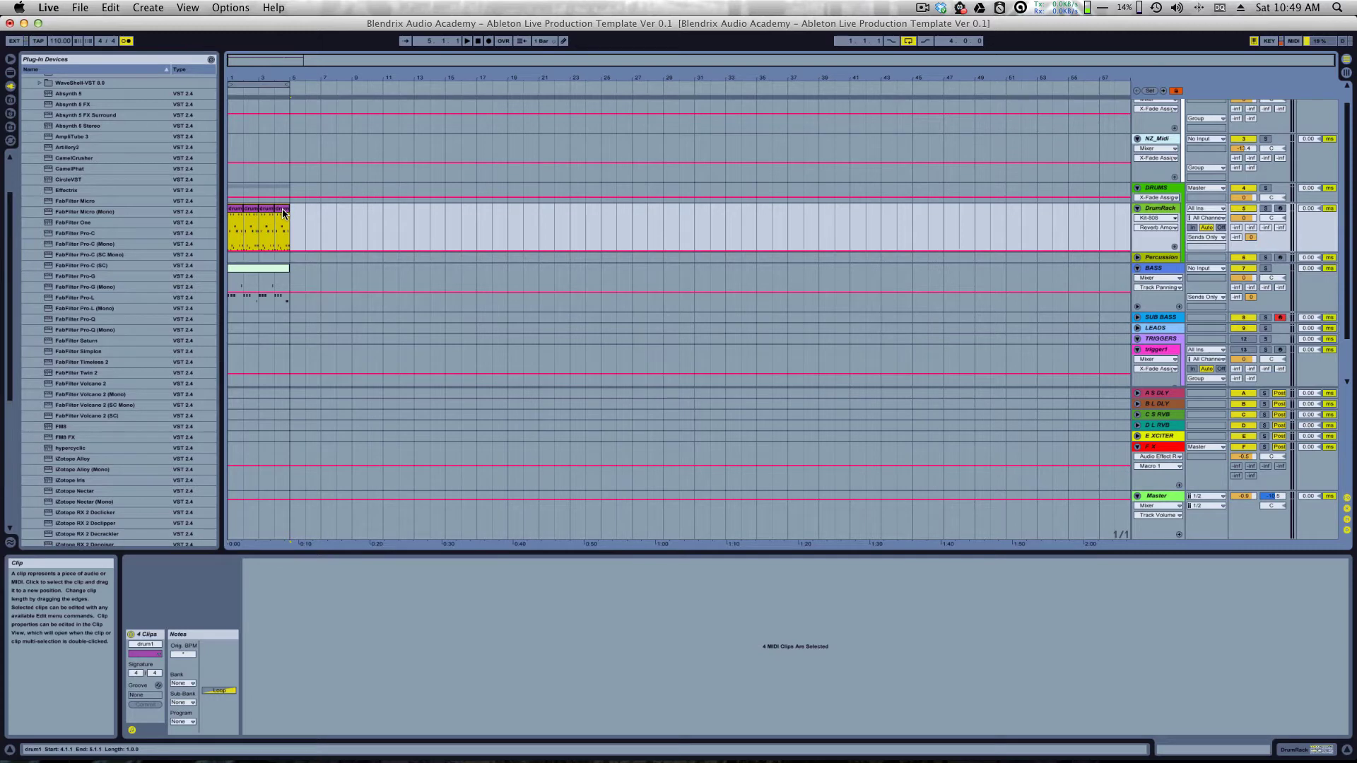
pyautogui.rightClick(283, 213)
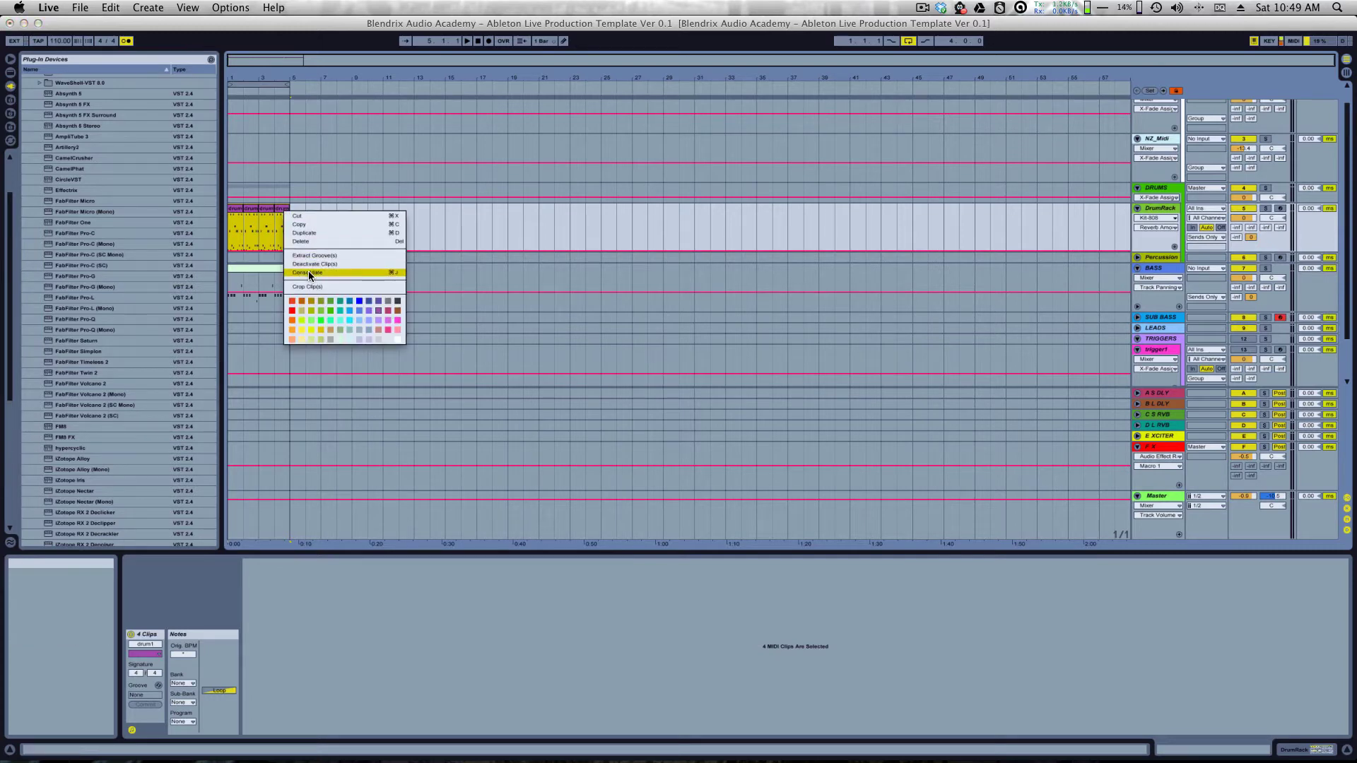
pyautogui.click(398, 272)
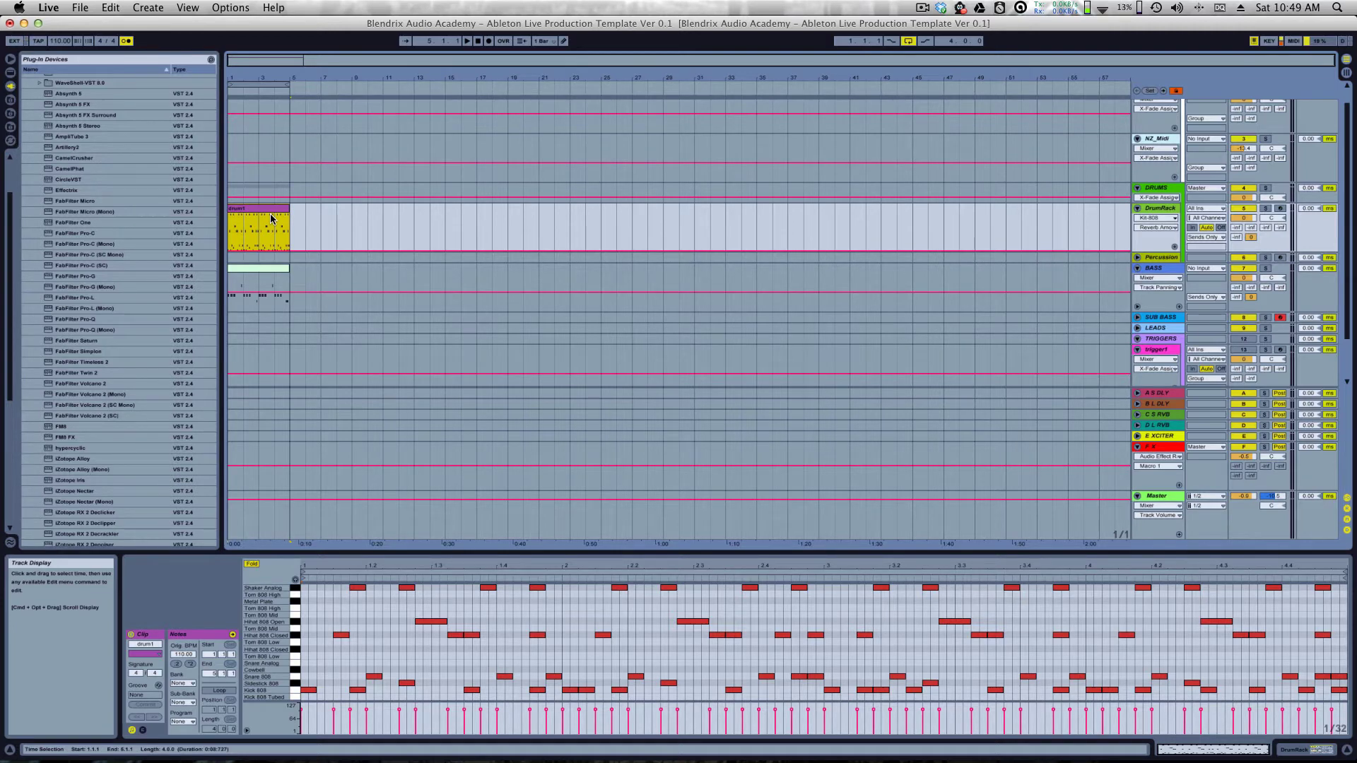
pyautogui.click(317, 218)
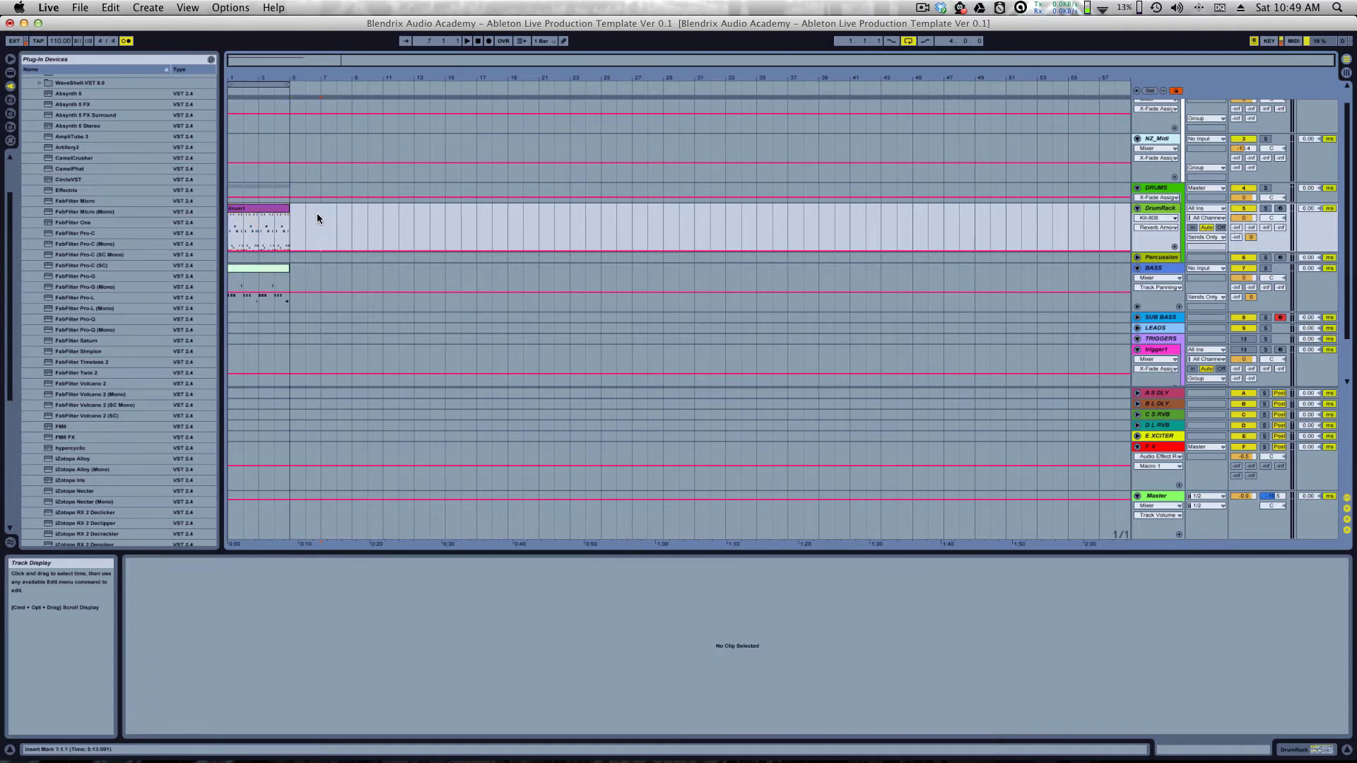
pyautogui.rightClick(255, 220)
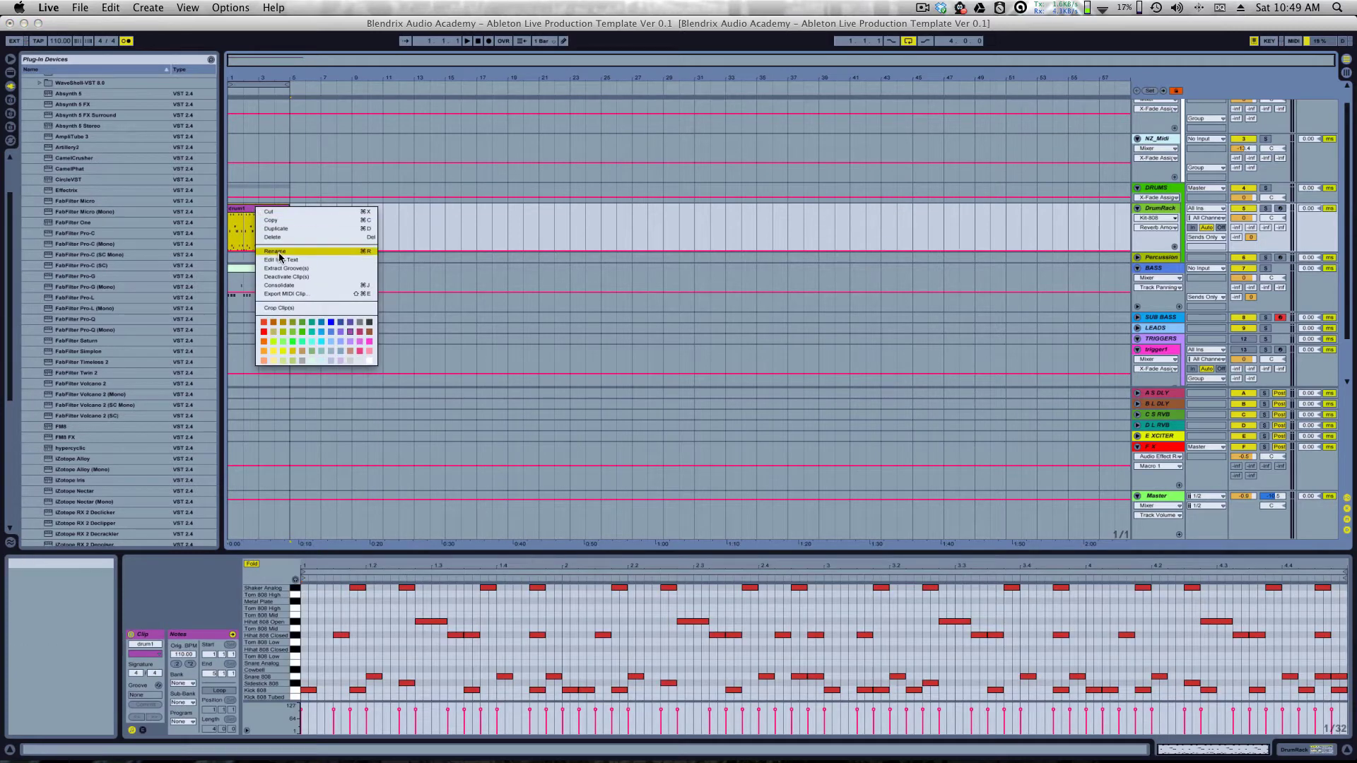
pyautogui.click(280, 252)
pyautogui.click(256, 217)
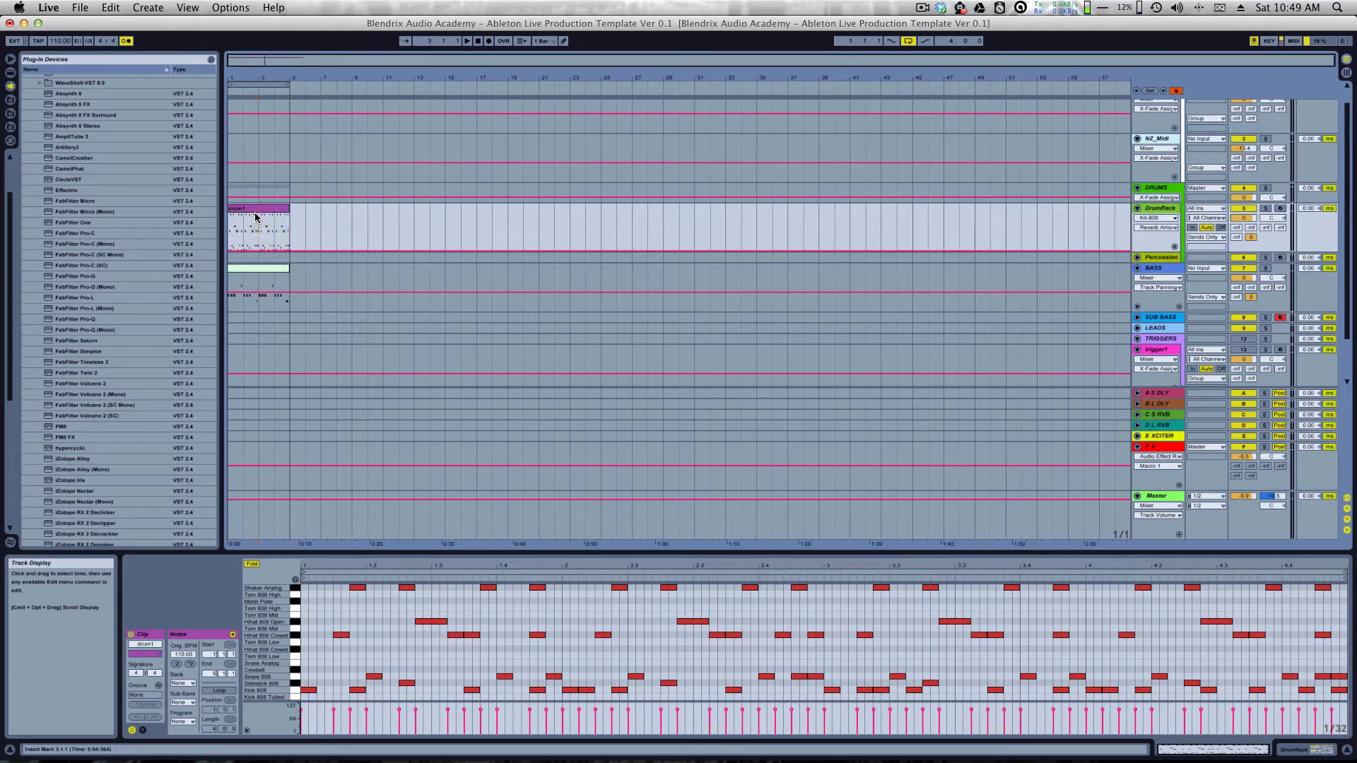
# Step: Show the notes of the BASS clip and of the consolidated drum1 clip in Clip View for comparison
pyautogui.click(258, 270)
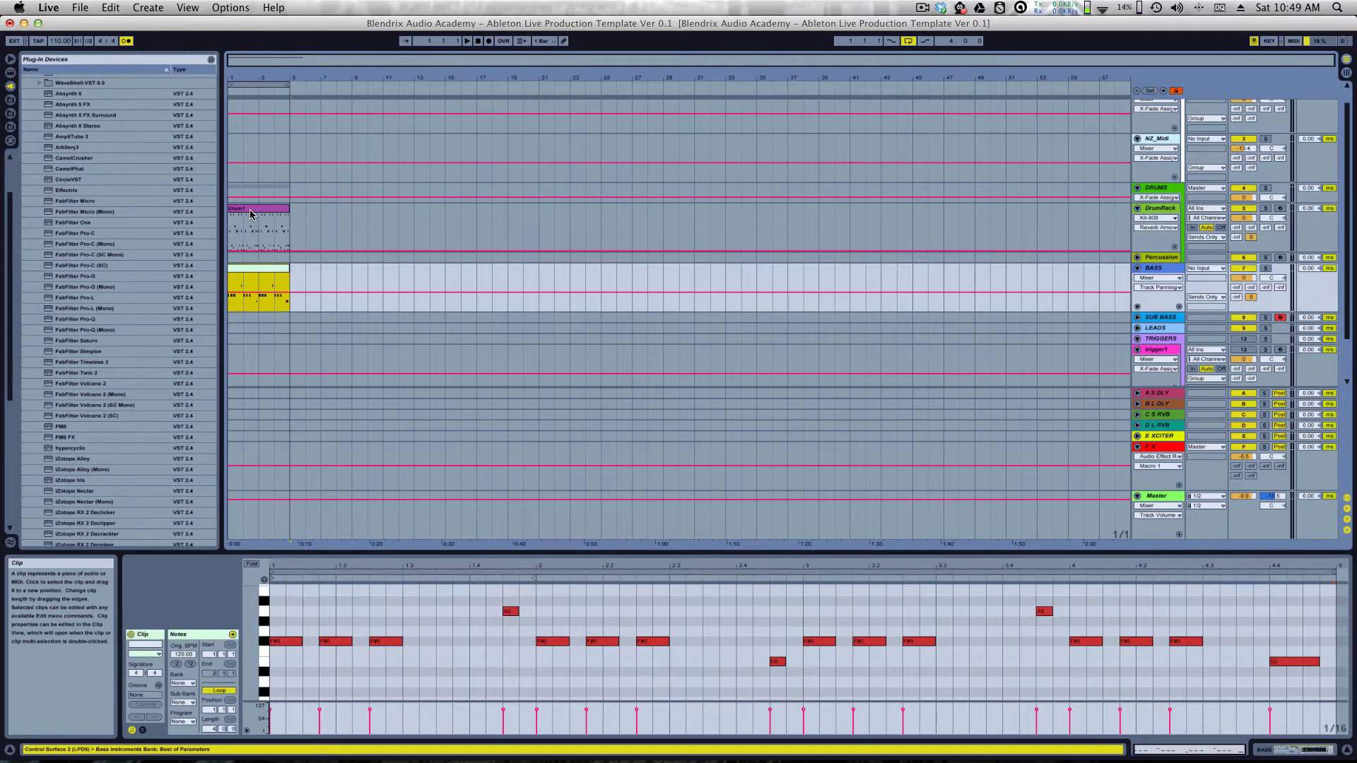
pyautogui.click(251, 214)
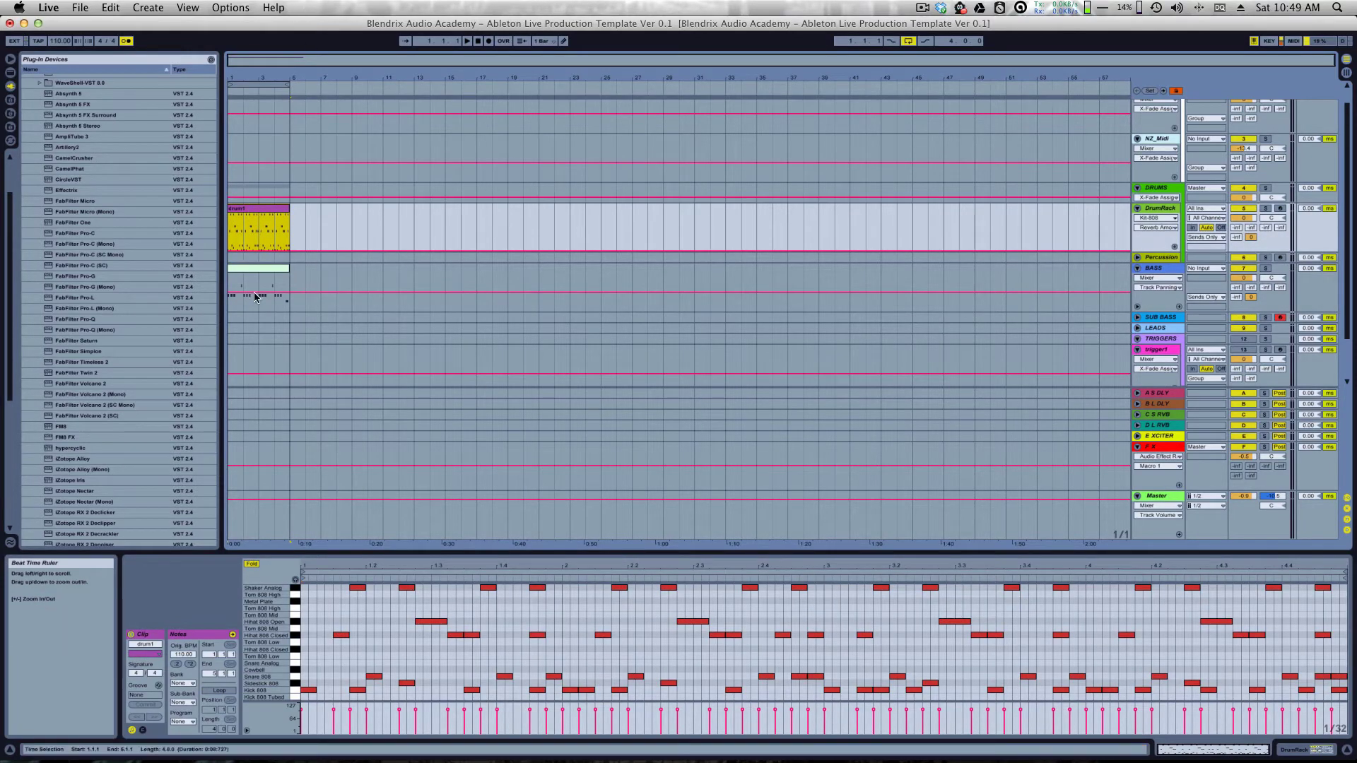
pyautogui.click(273, 221)
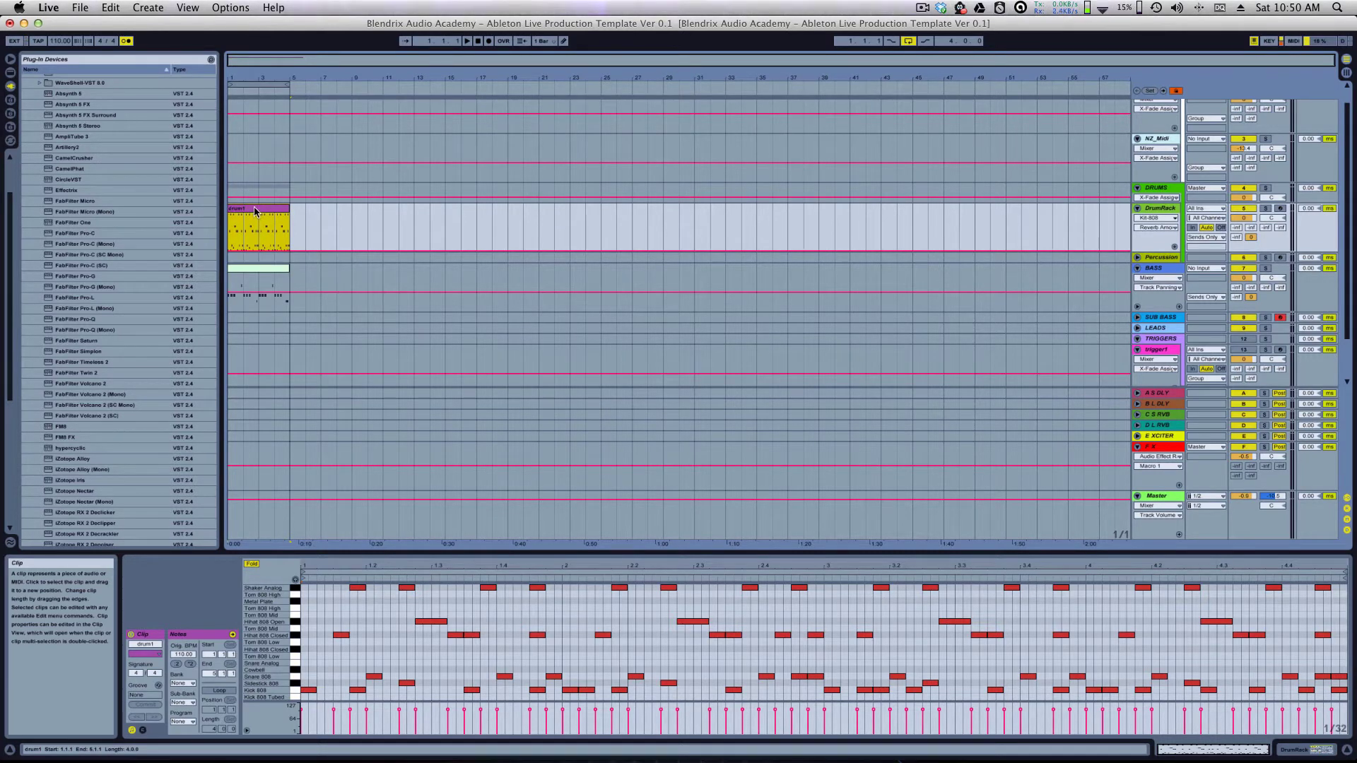
# Step: Rename the consolidated drum1 clip on the DrumRack track as Intro
pyautogui.click(241, 212)
pyautogui.write('o')
pyautogui.press('Return')
pyautogui.click(276, 226)
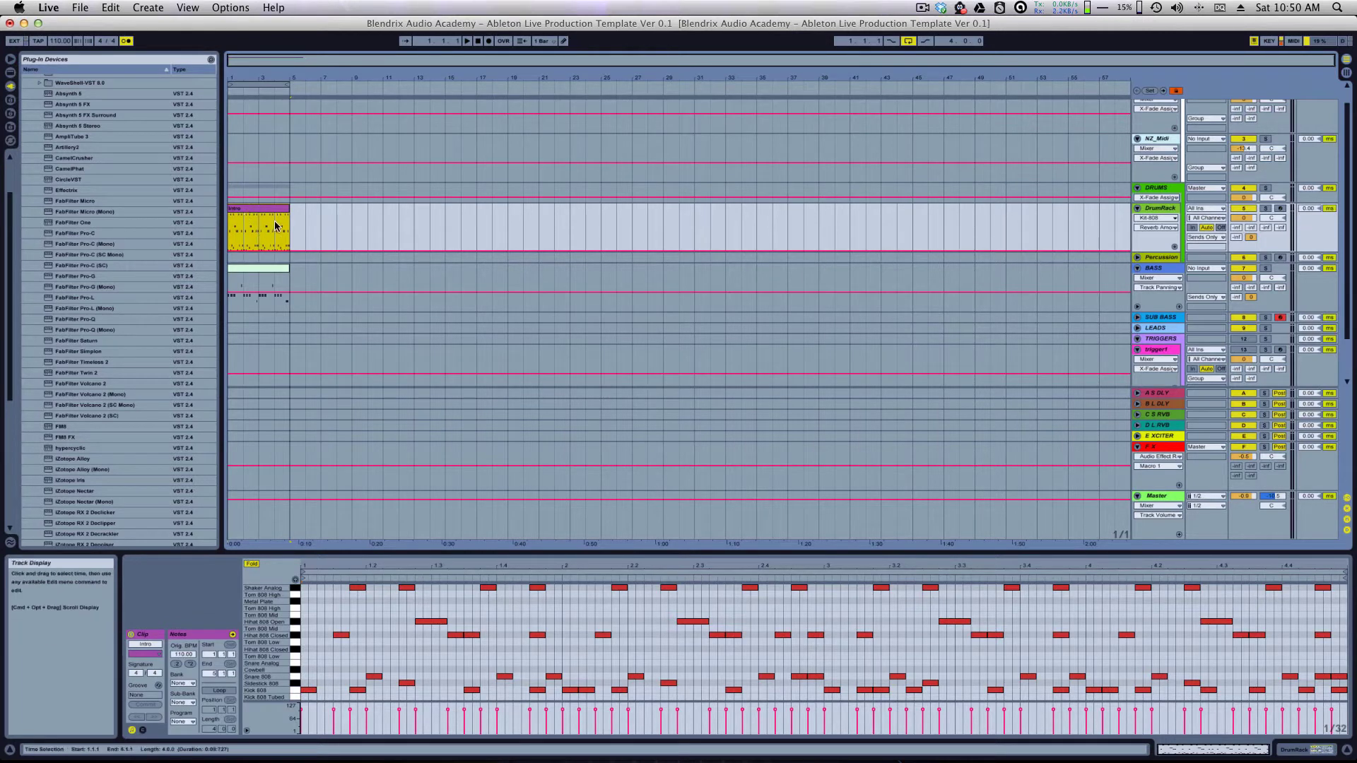
pyautogui.click(278, 211)
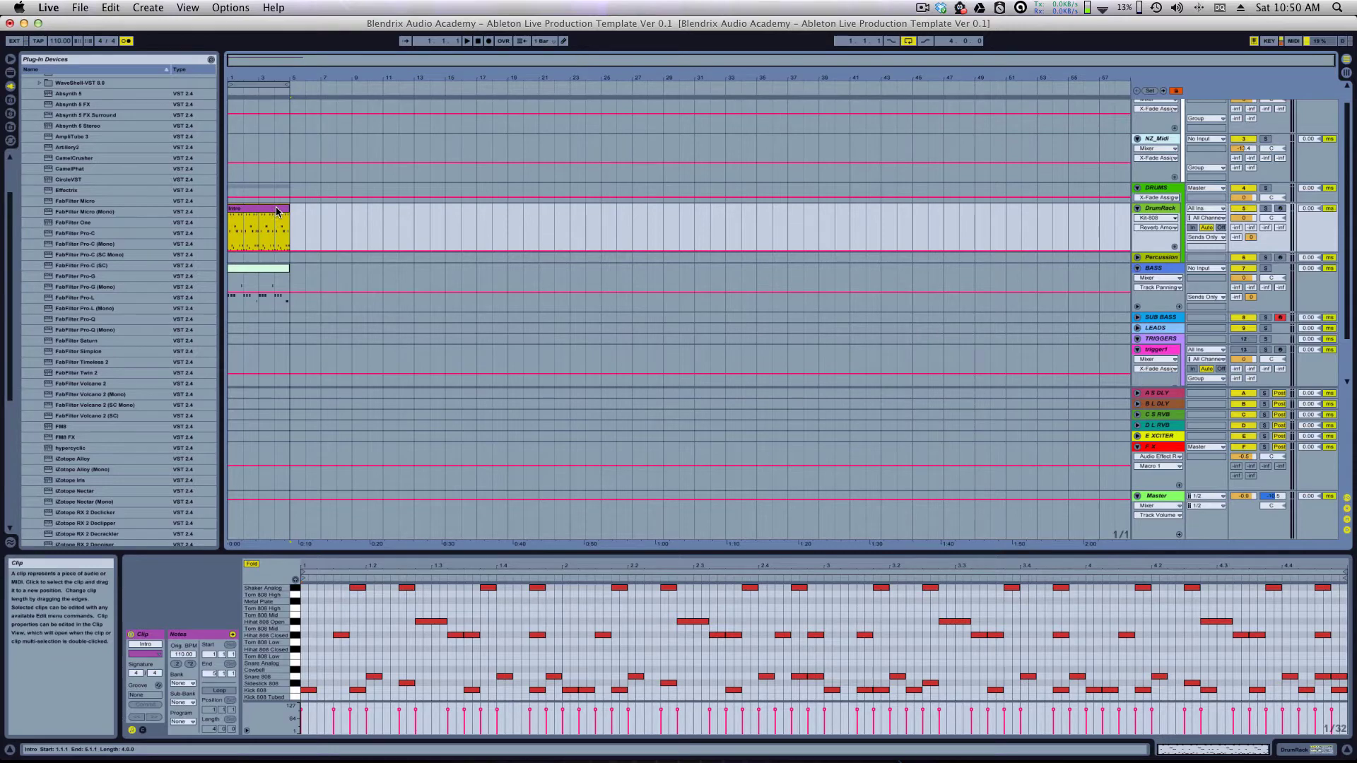
# Step: Switch to Session View, examine the notes of the drum clips on the DrumRack track, and return to Arrangement View
pyautogui.press('Tab')
pyautogui.click(391, 104)
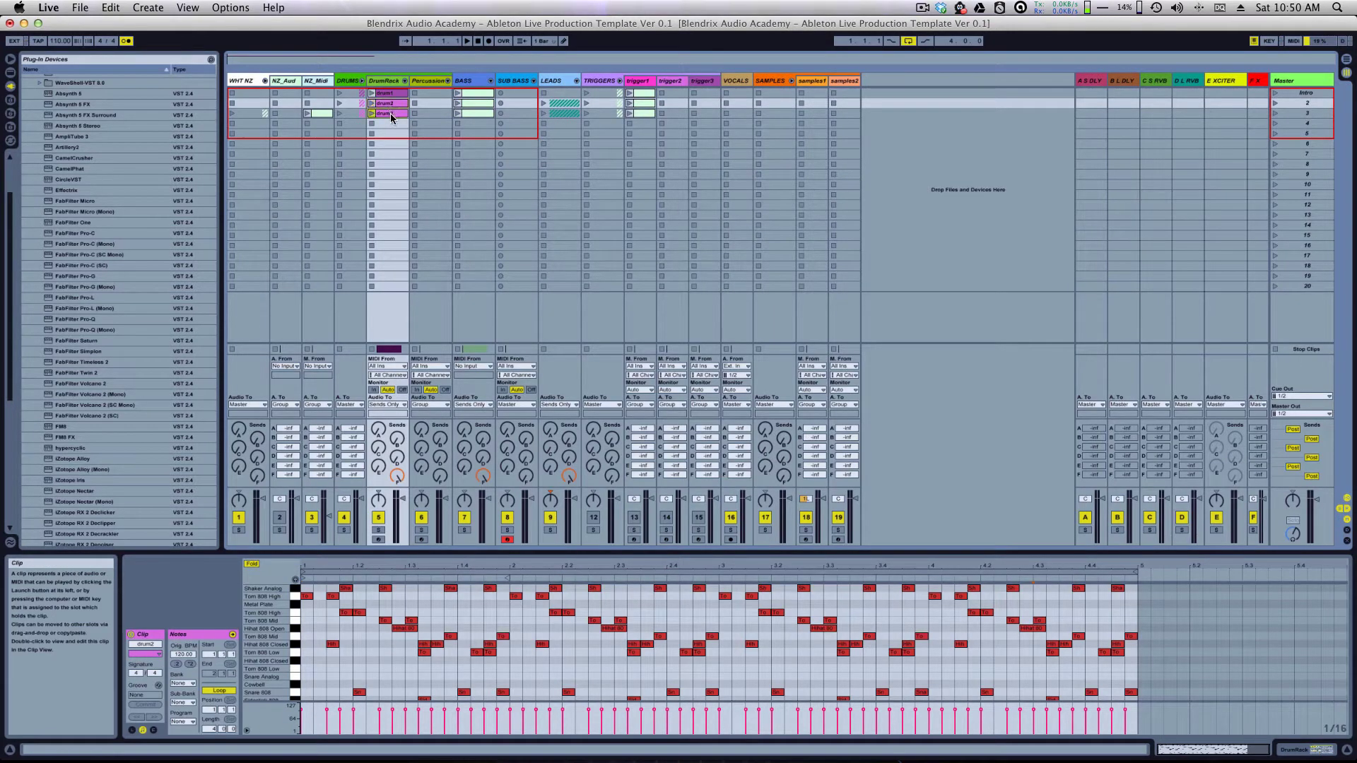
pyautogui.click(391, 113)
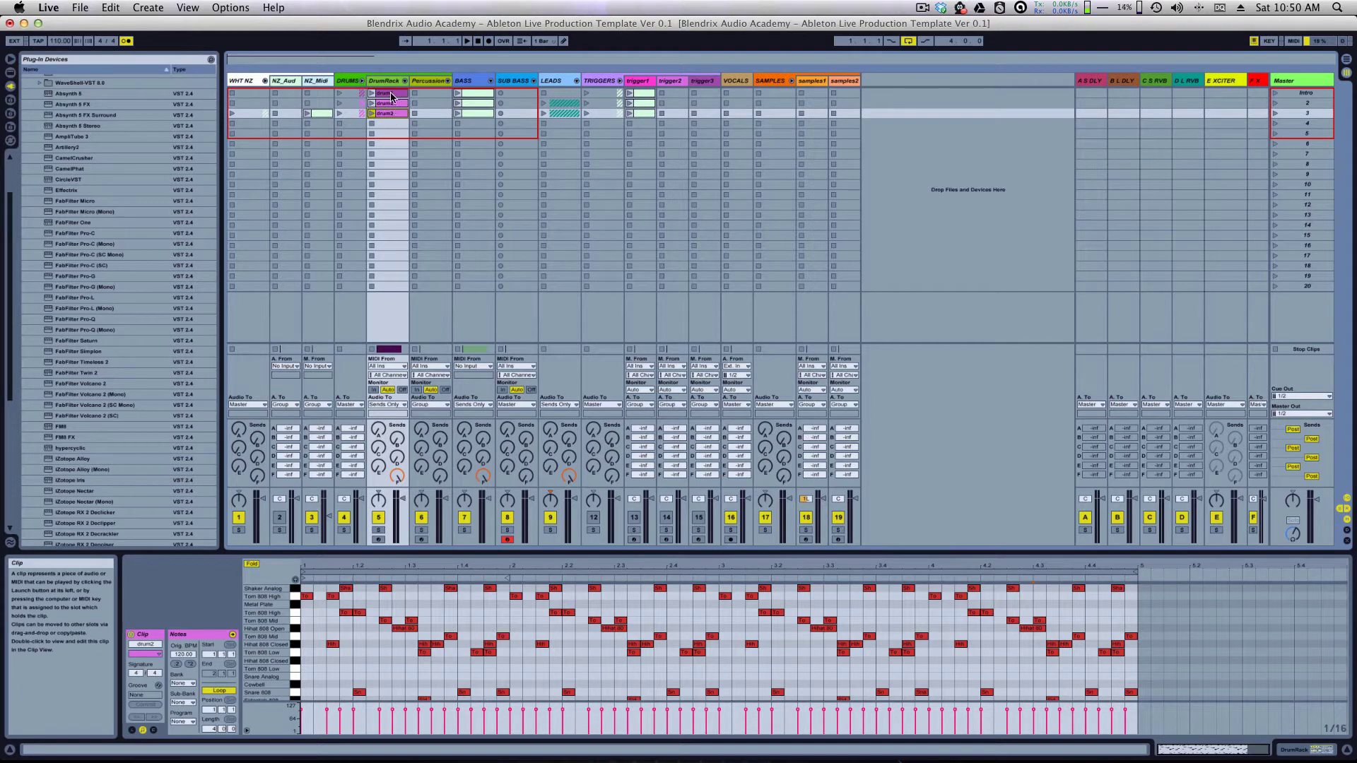
pyautogui.click(391, 93)
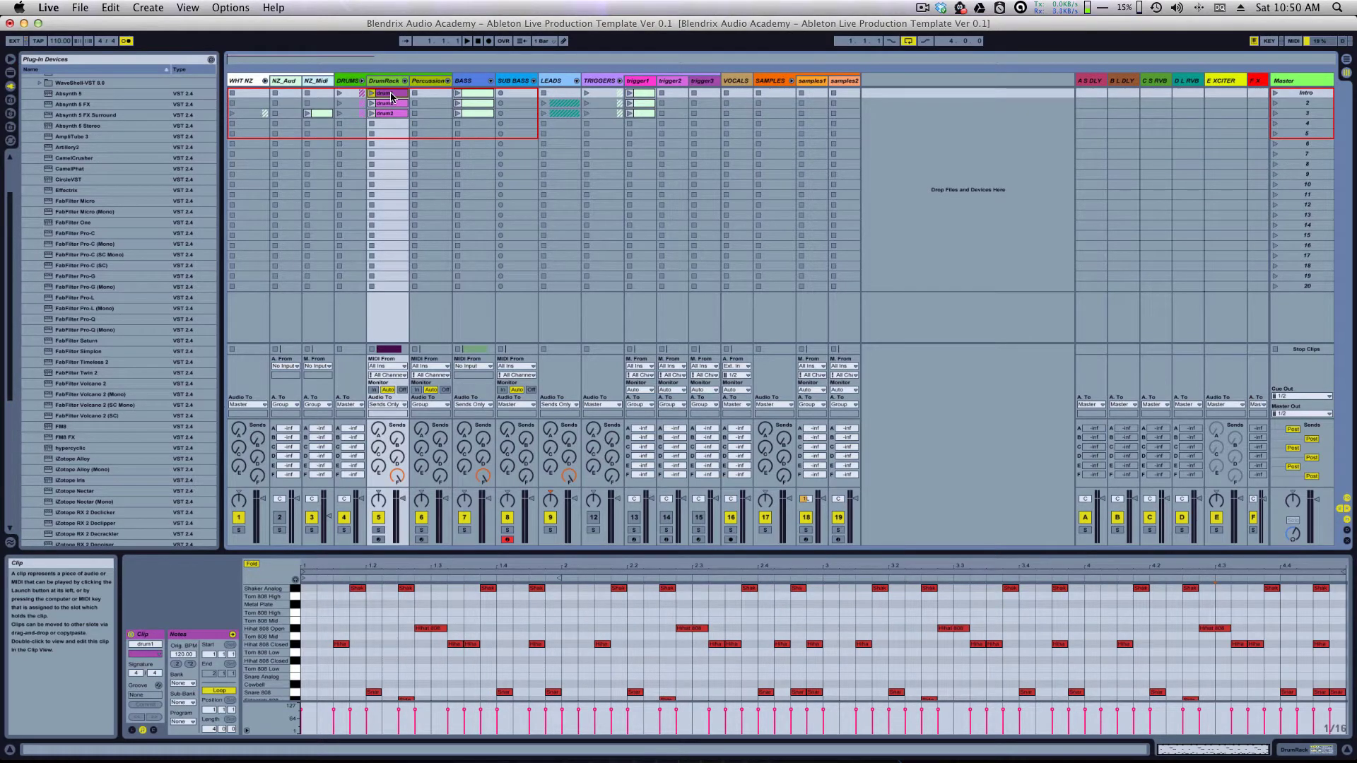
pyautogui.click(391, 94)
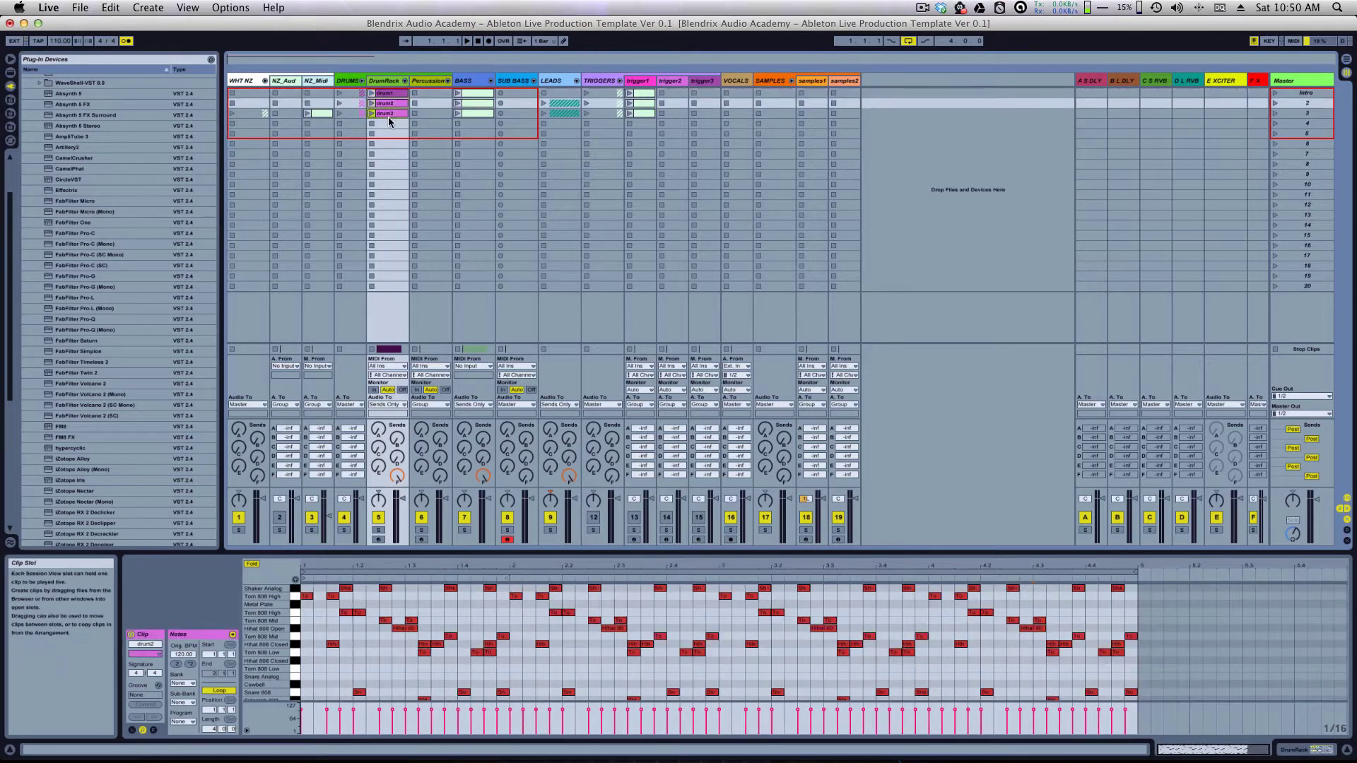
pyautogui.press('Tab')
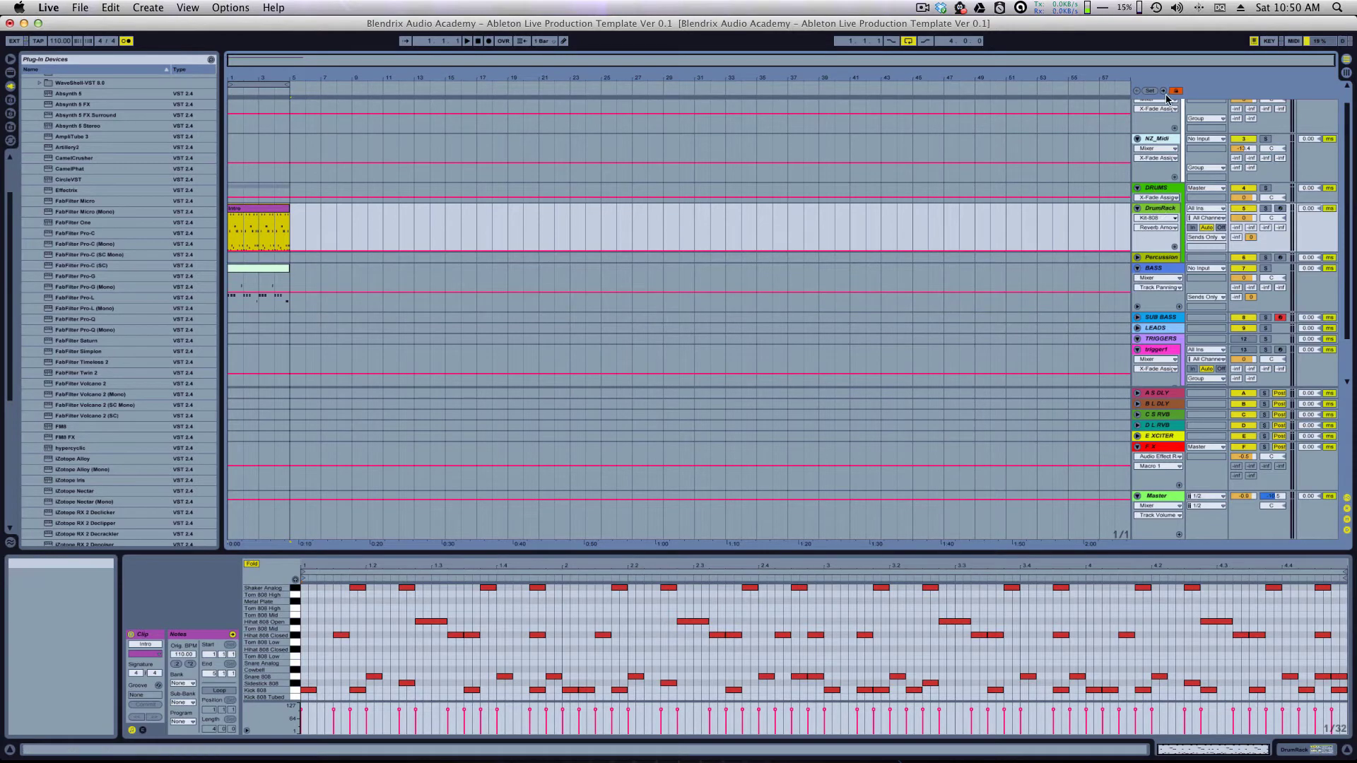
# Step: Freeze the NZ_Midi track in the WHT NZ group
pyautogui.scroll(2, 1102, 316)
pyautogui.click(1138, 104)
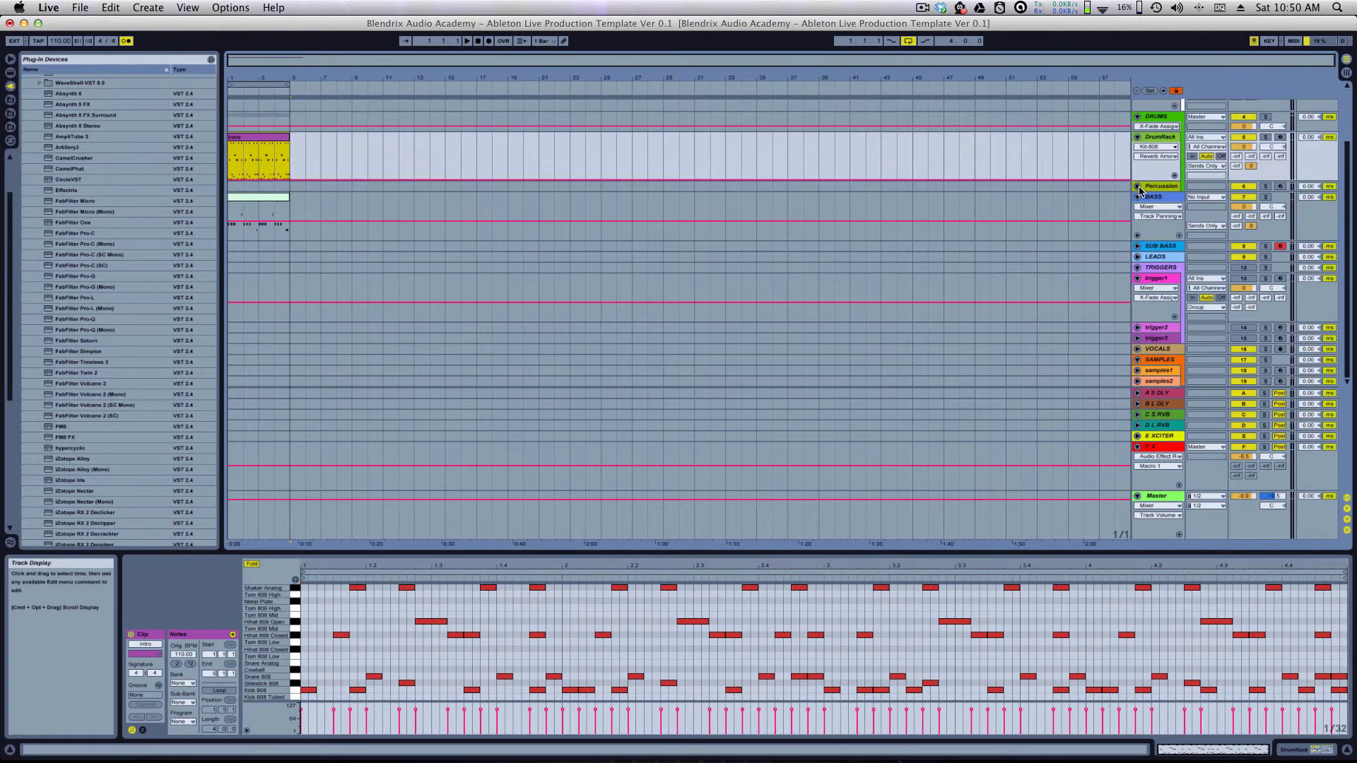
pyautogui.click(1137, 104)
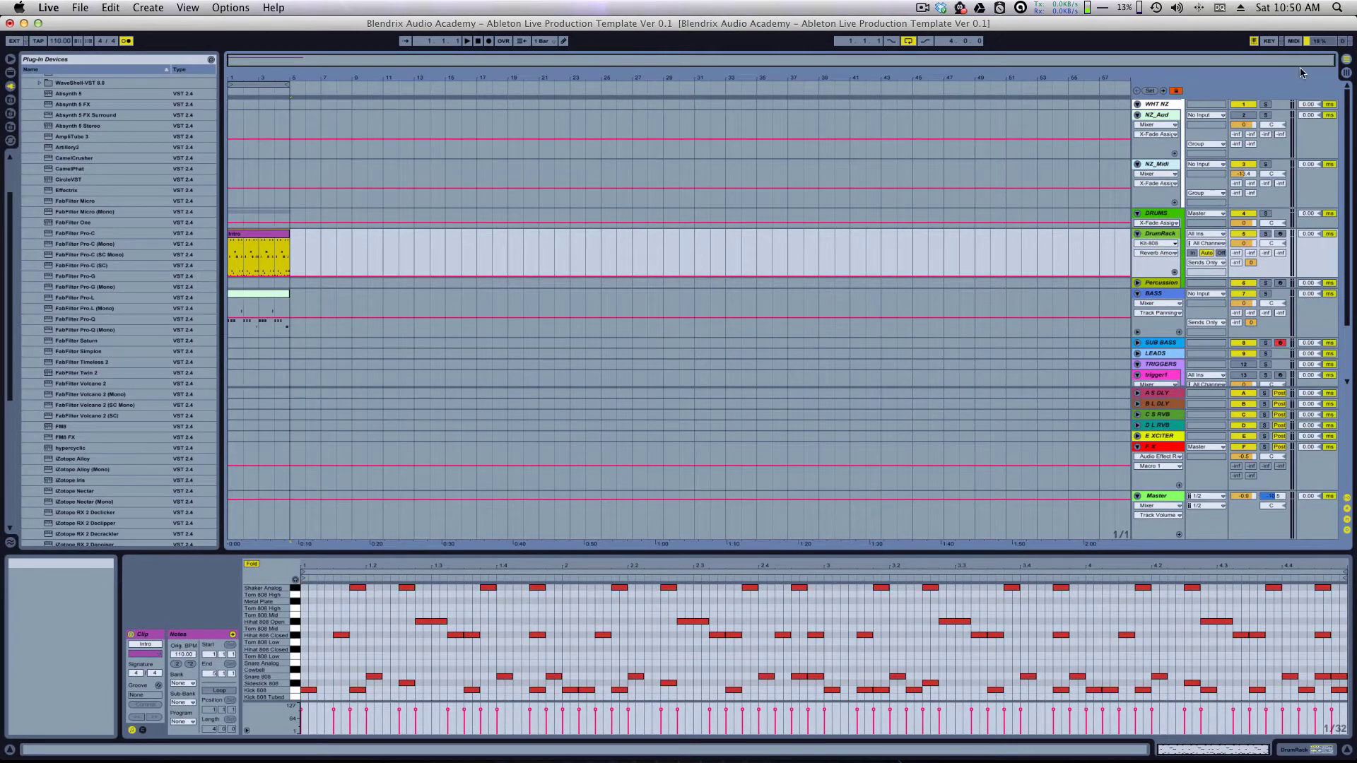
pyautogui.click(1156, 164)
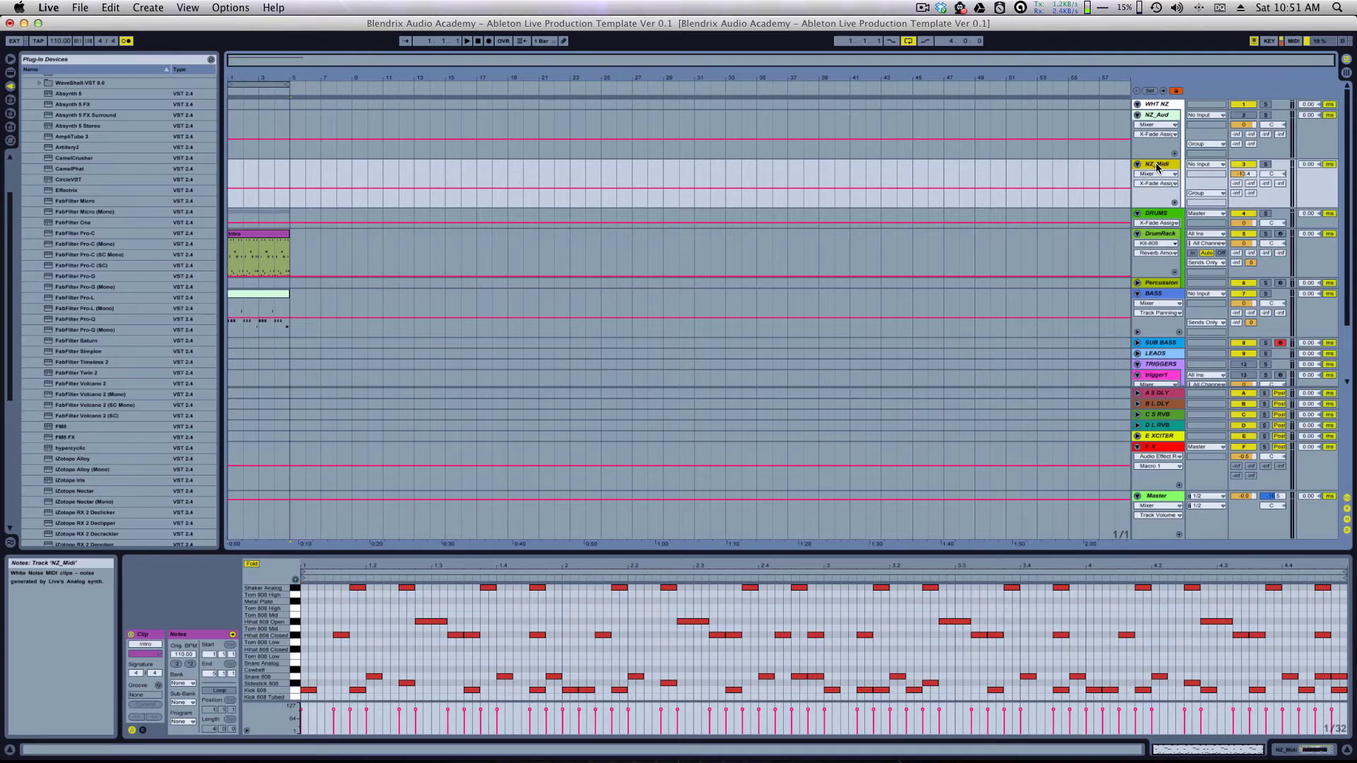
pyautogui.rightClick(1157, 167)
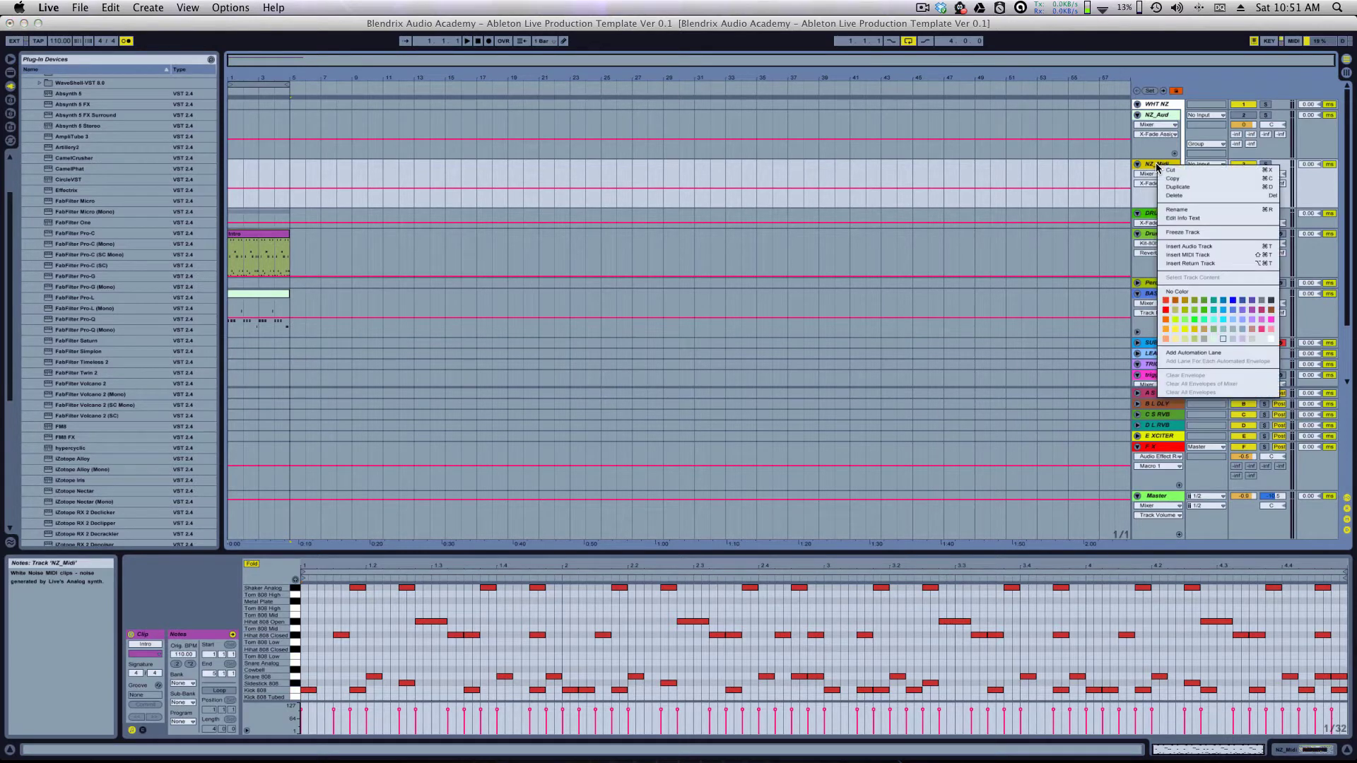
pyautogui.click(1182, 232)
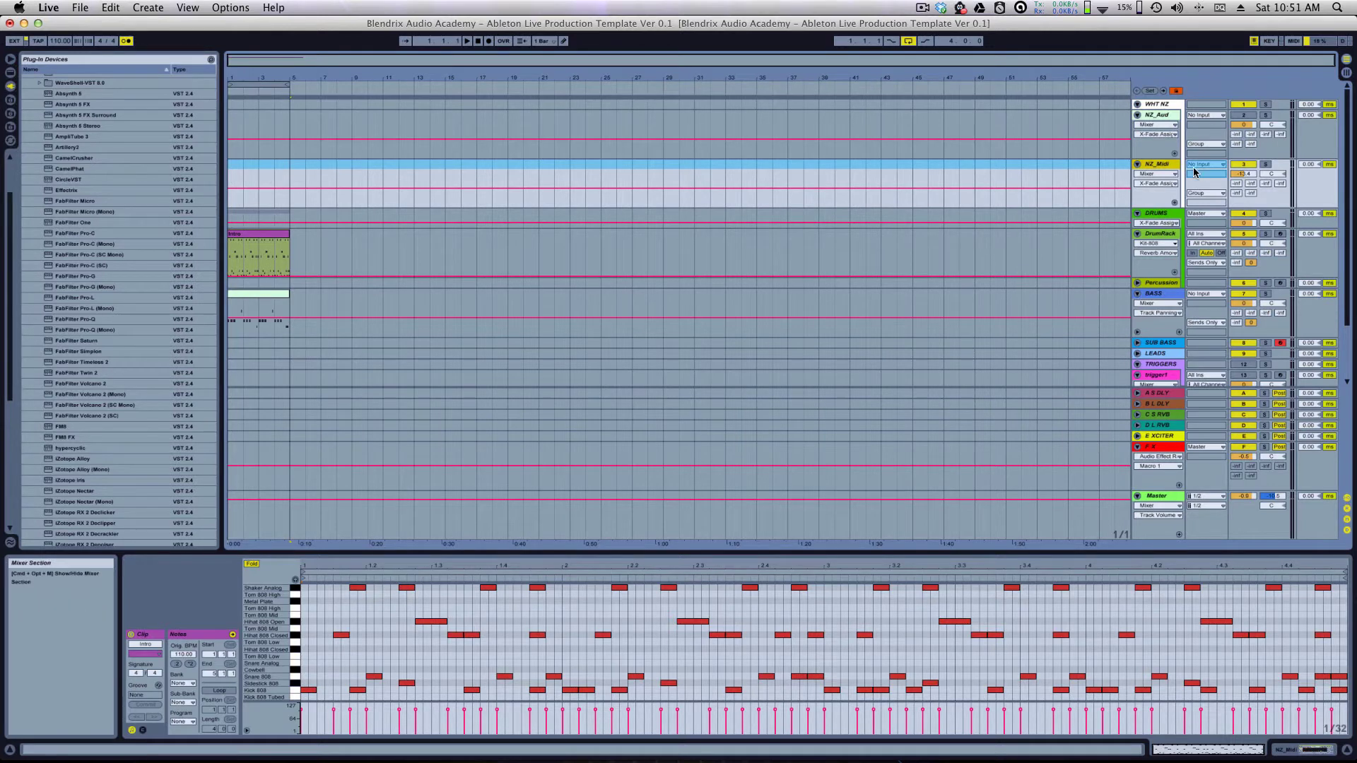
# Step: Unfreeze the NZ_Midi track
pyautogui.moveTo(1163, 167)
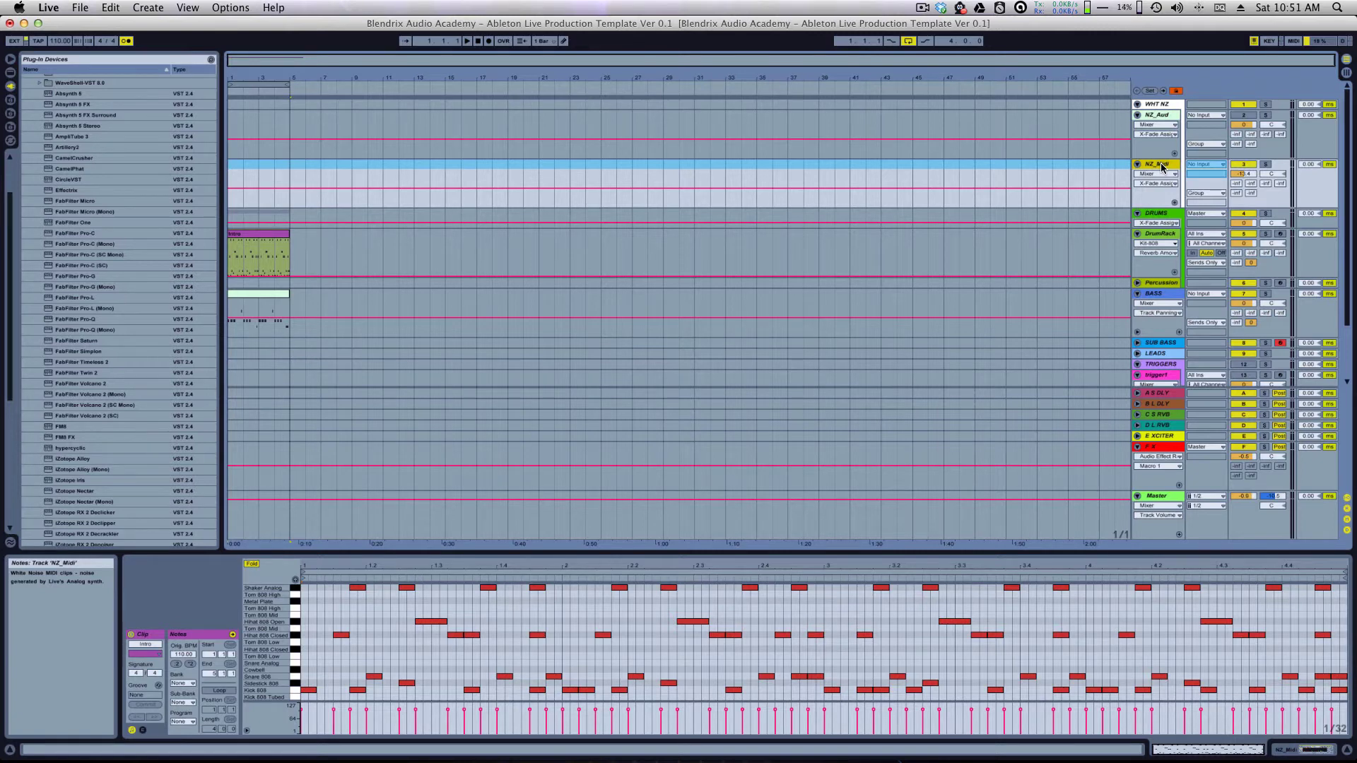
pyautogui.rightClick(1163, 167)
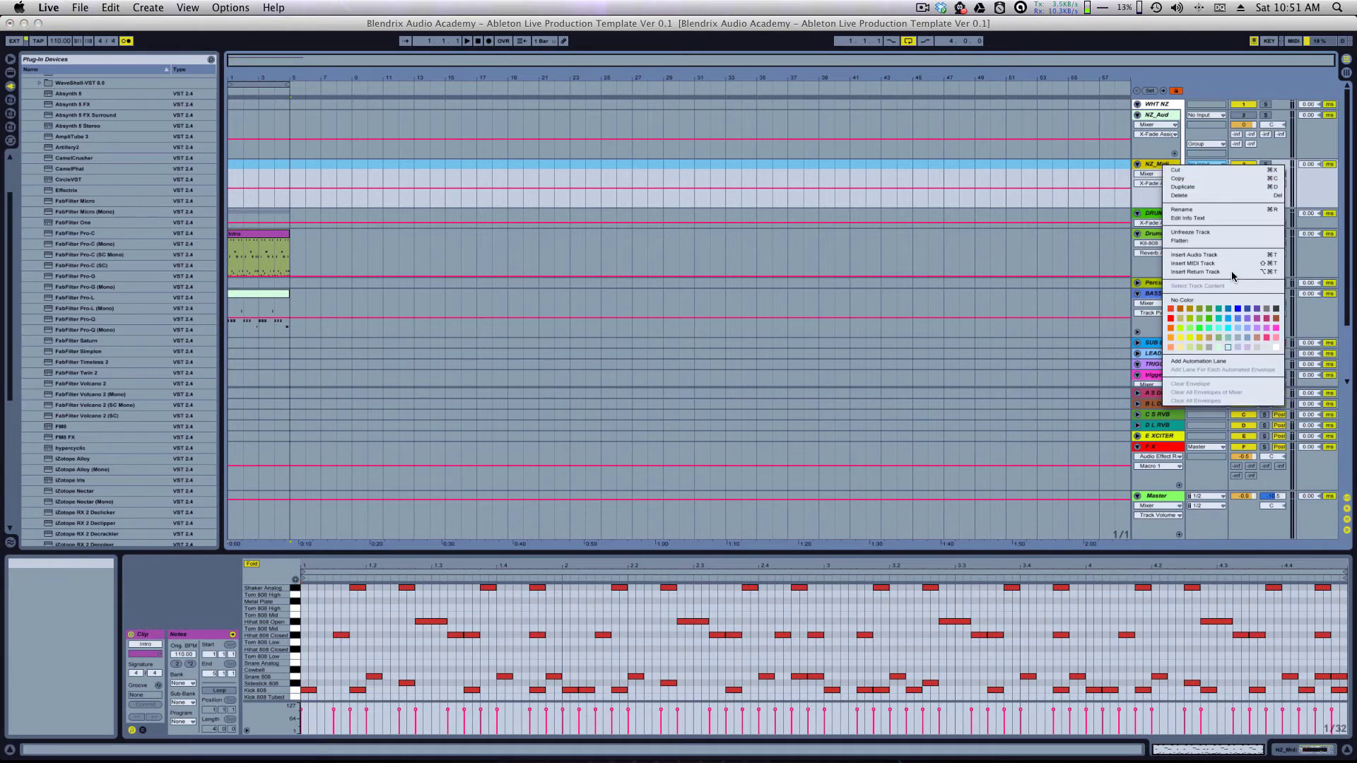
pyautogui.click(1206, 232)
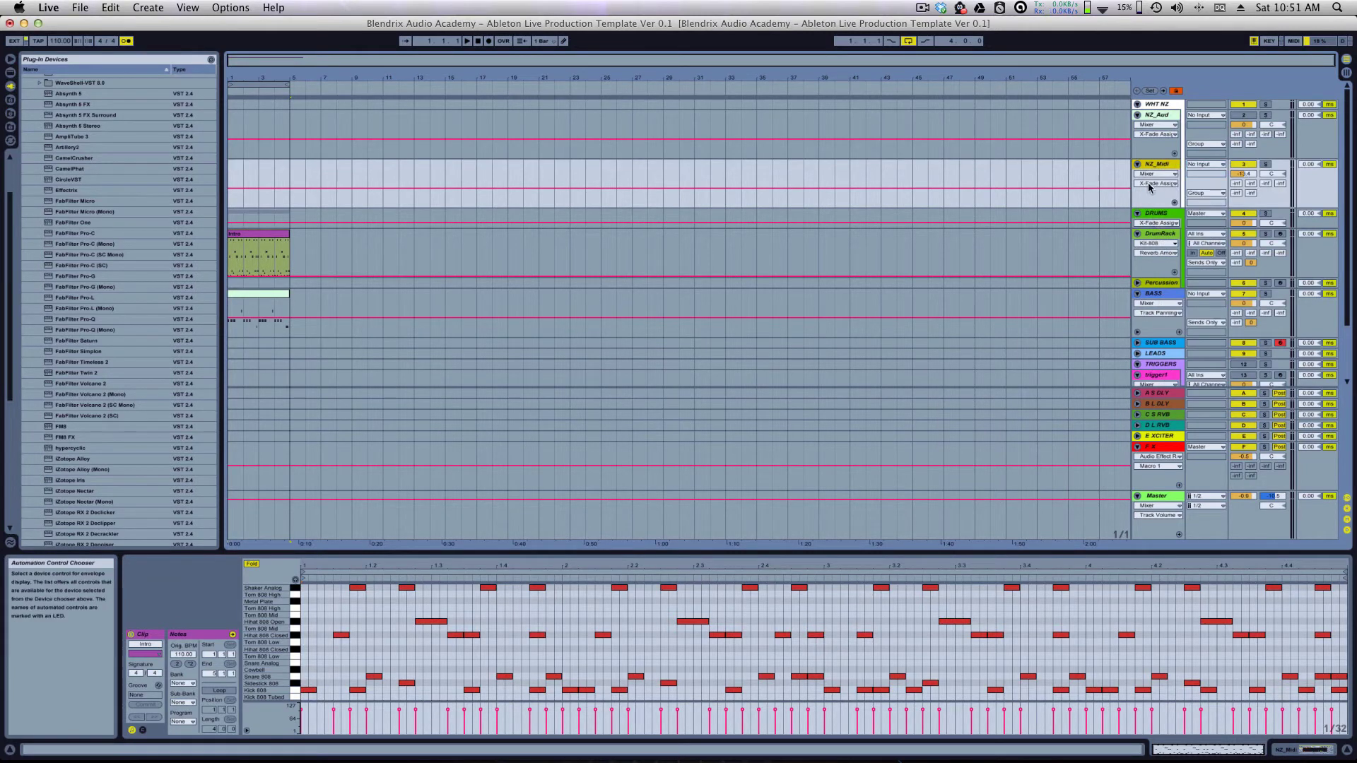
# Step: Choose the Narrow adaptive grid and zoom the arrangement in and out to examine how its grid spacing follows the zoom level
pyautogui.rightClick(268, 181)
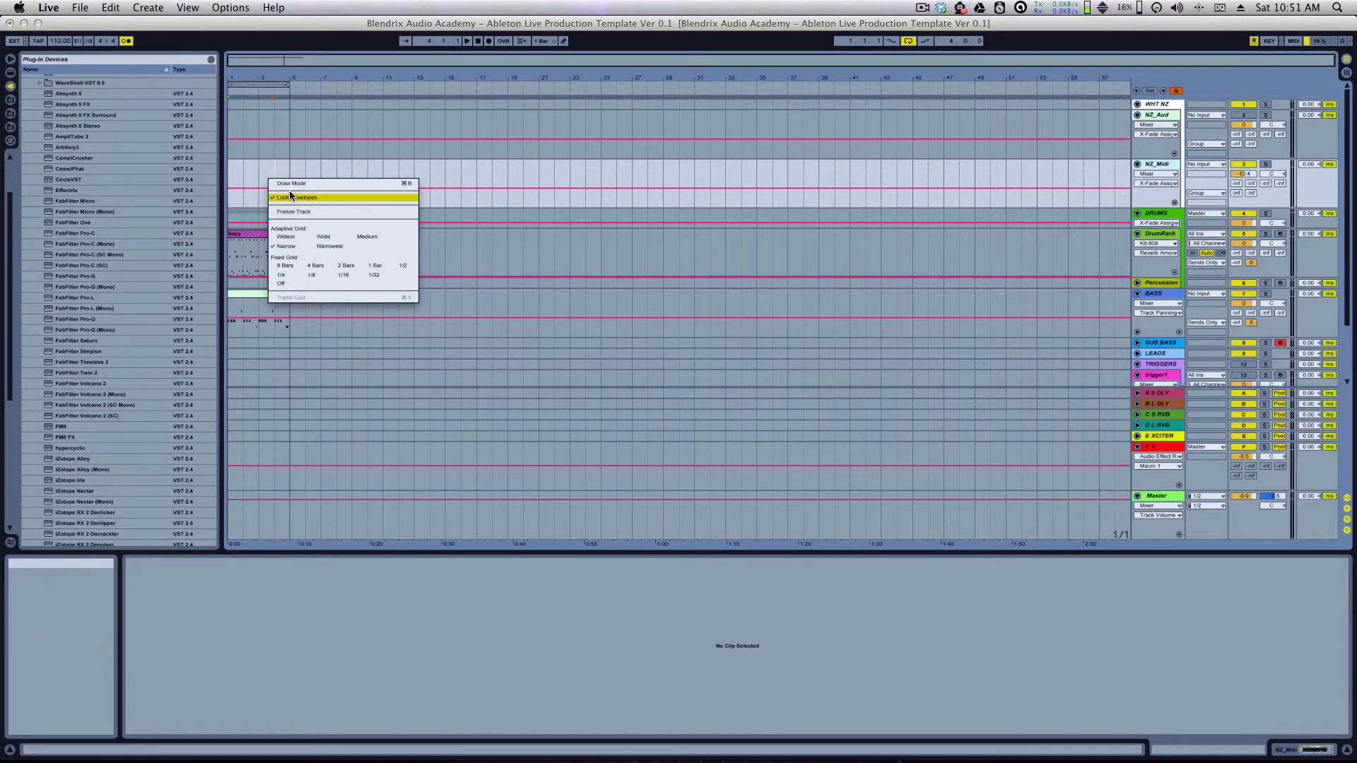
pyautogui.click(292, 247)
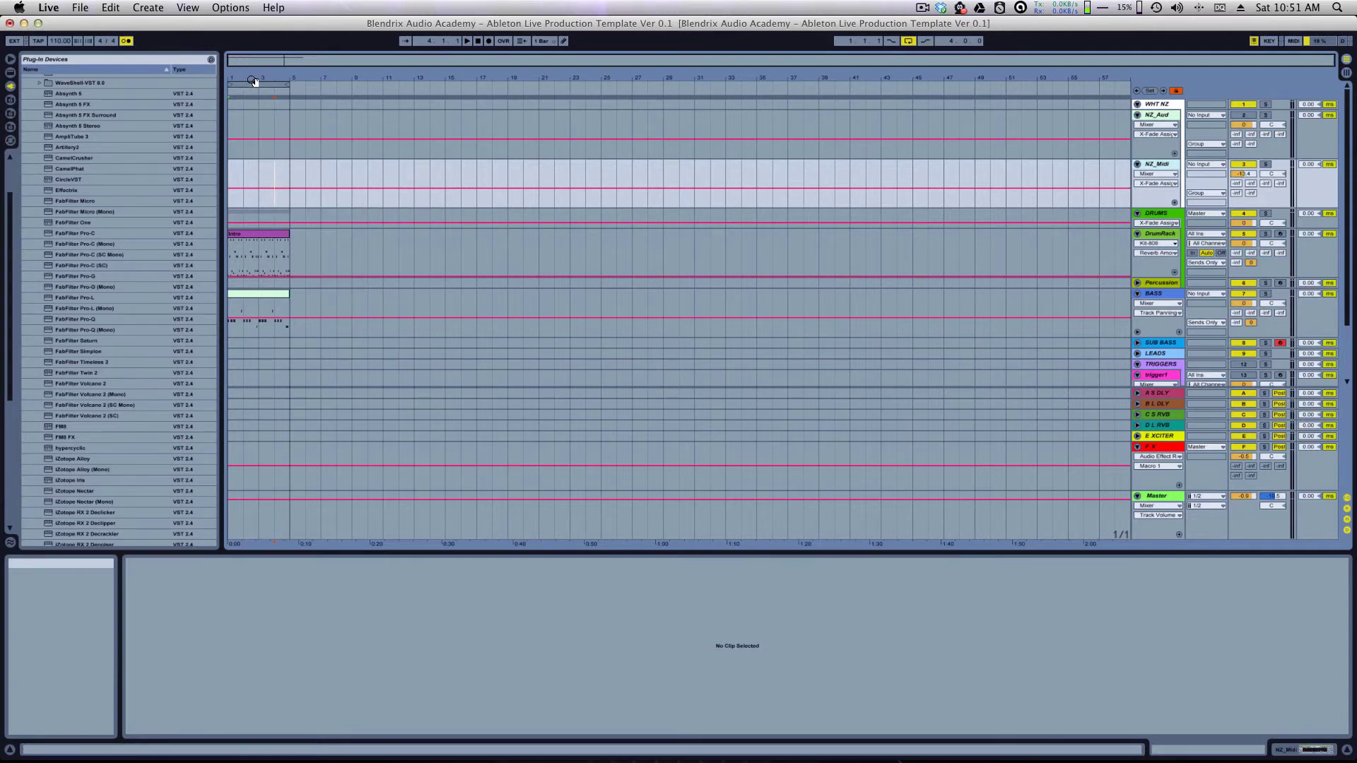
pyautogui.moveTo(285, 79); pyautogui.dragTo(448, 379)
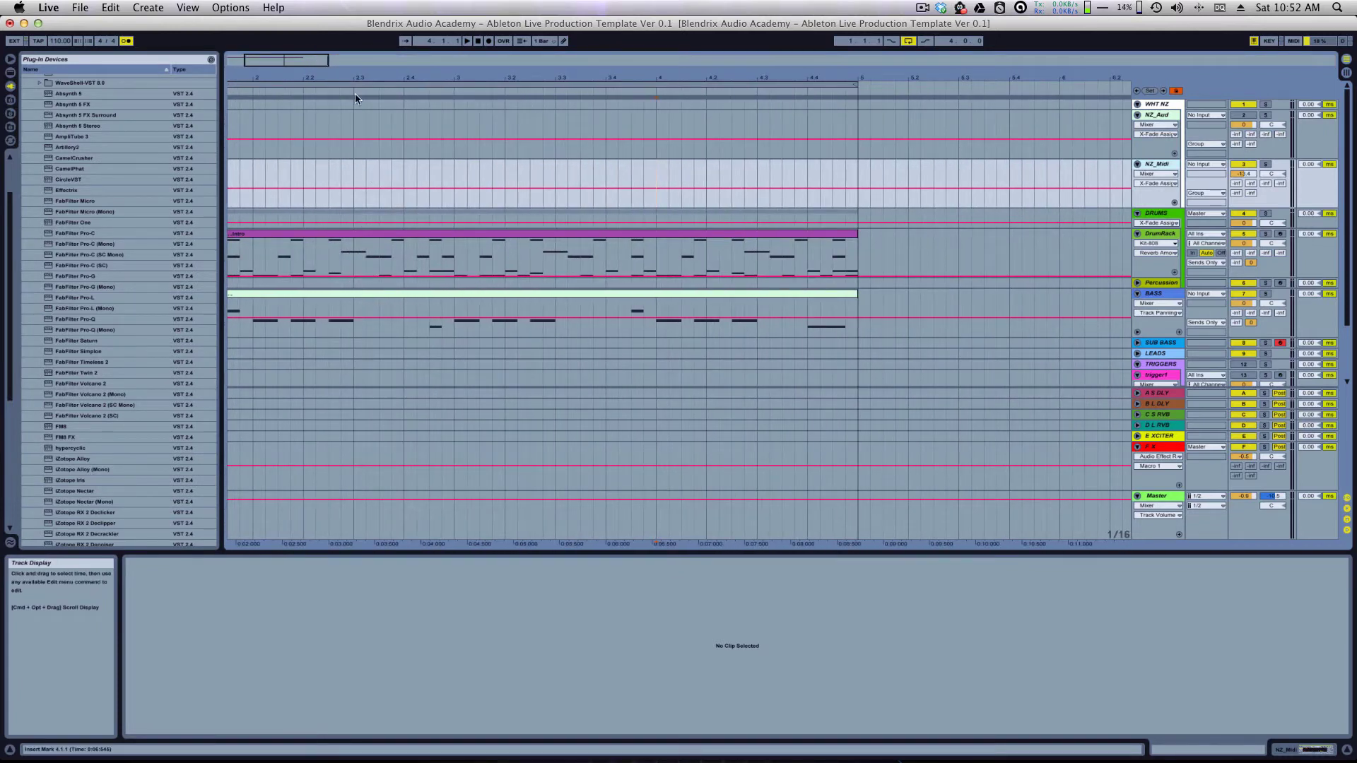
pyautogui.press('-')
pyautogui.press('-')
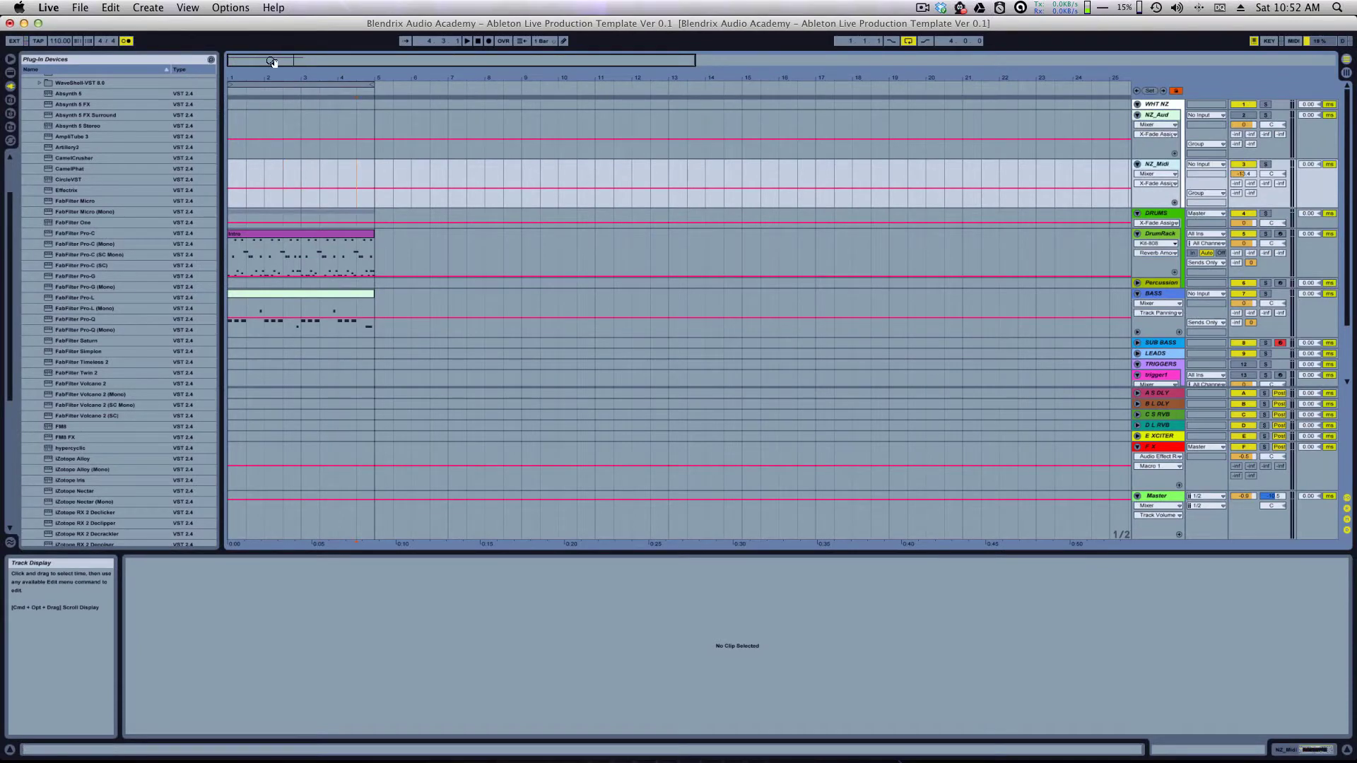
pyautogui.moveTo(277, 81); pyautogui.dragTo(499, 220)
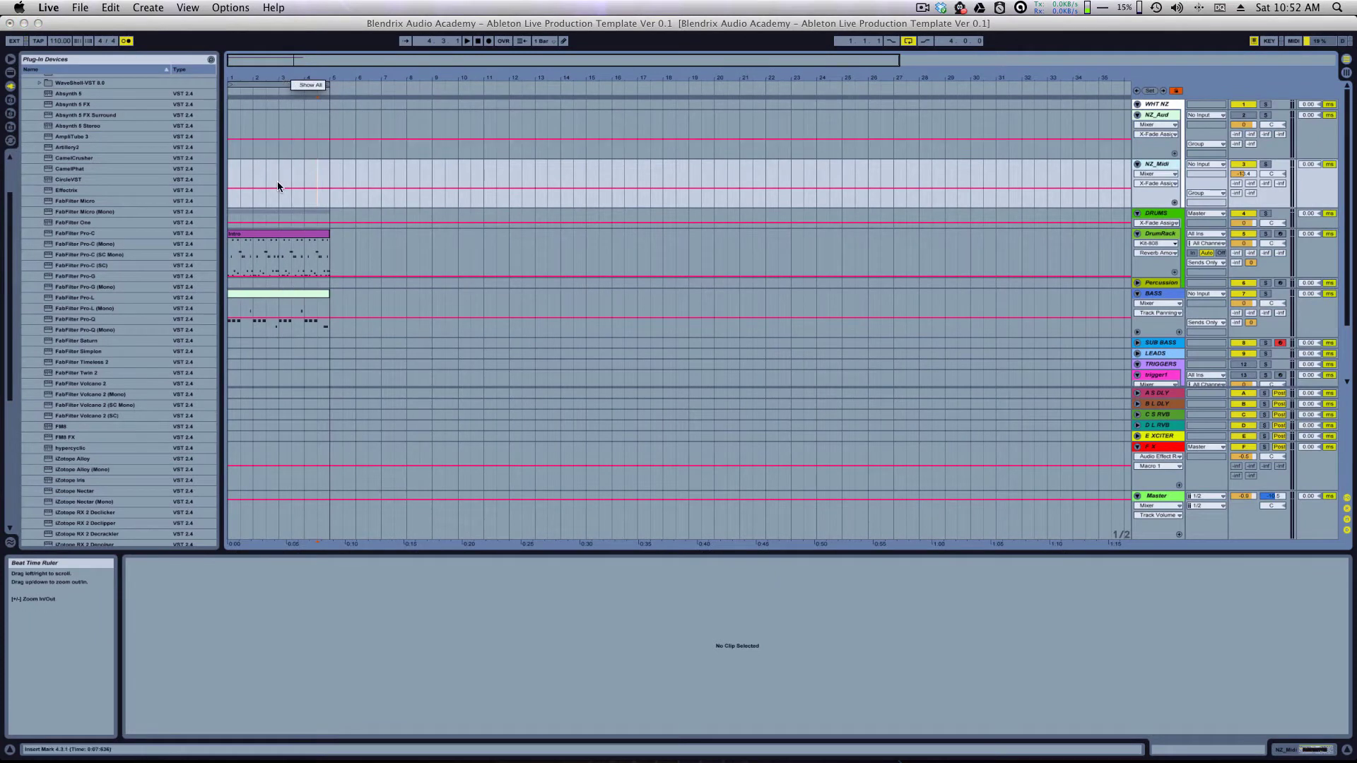
pyautogui.rightClick(259, 184)
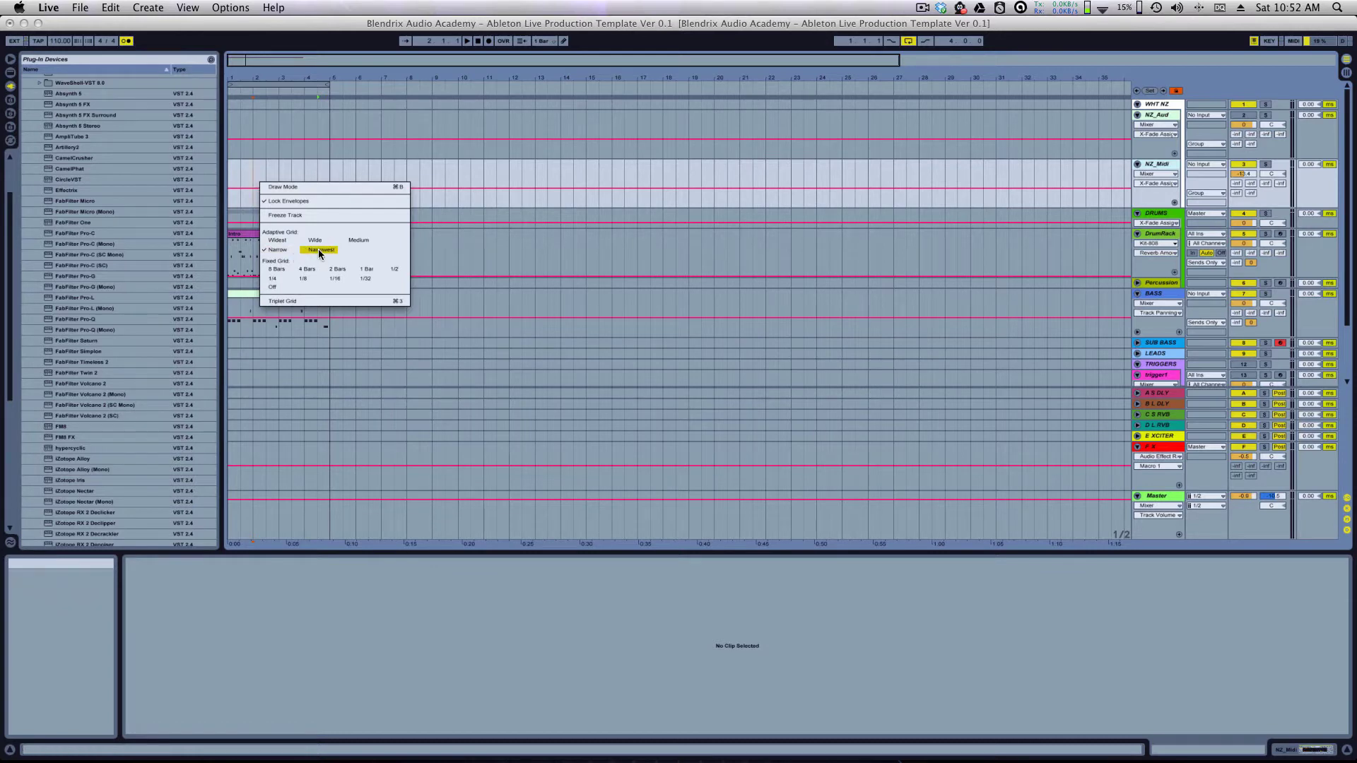
pyautogui.click(309, 167)
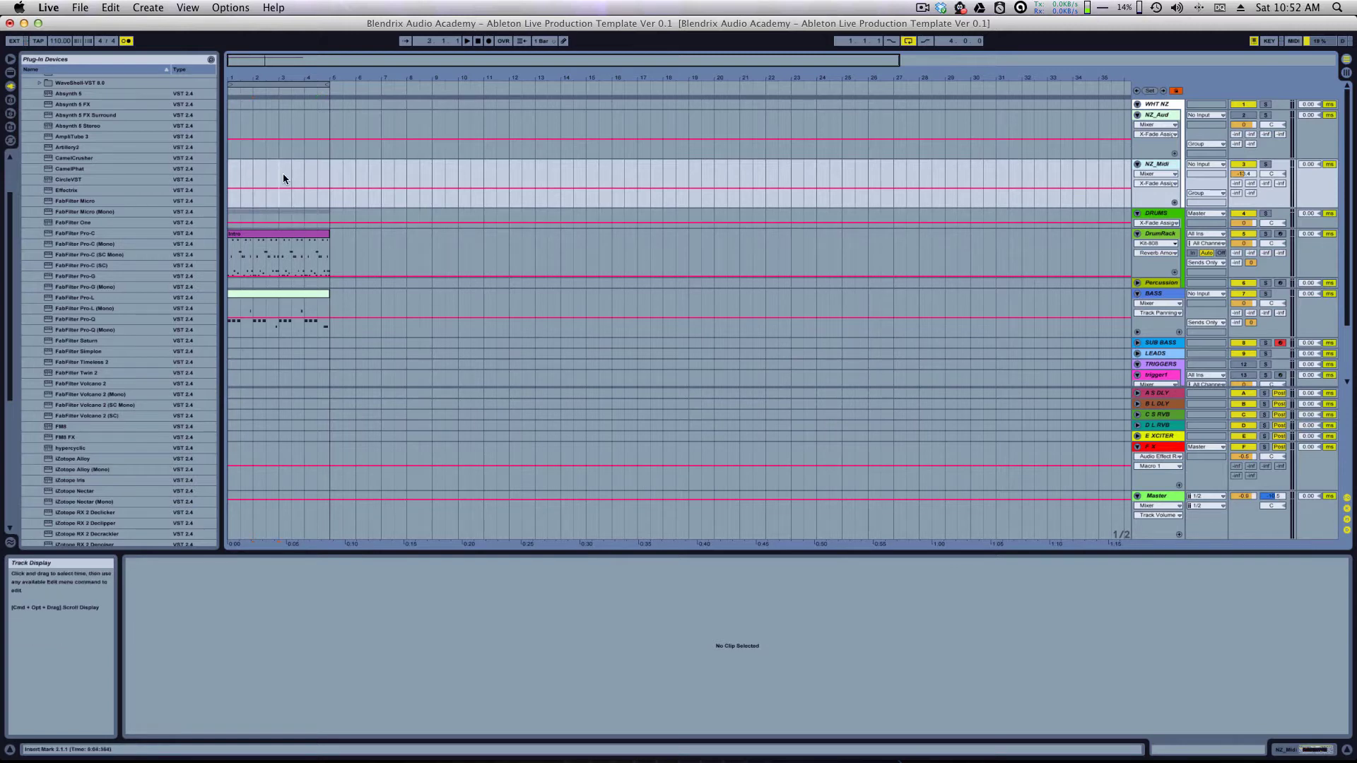
pyautogui.moveTo(272, 79); pyautogui.dragTo(658, 115)
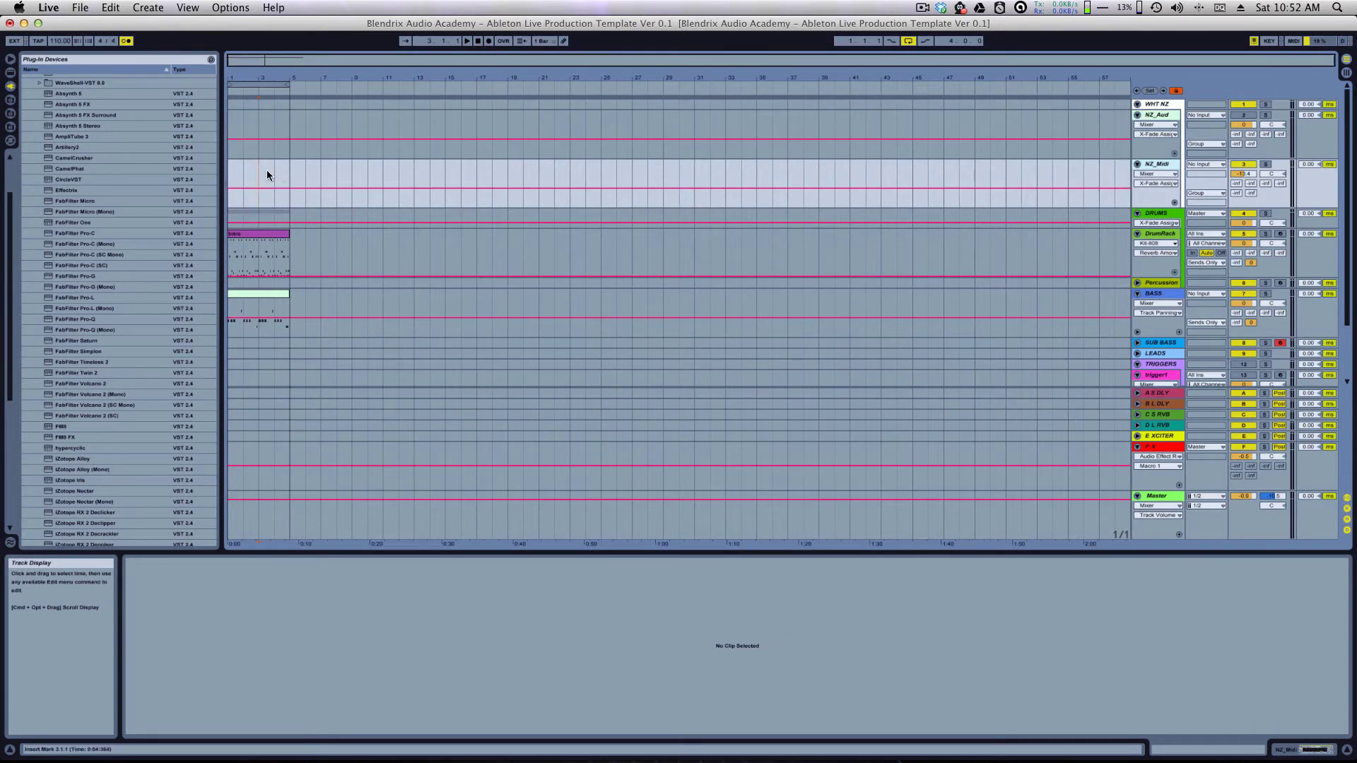
# Step: Set the arrangement to a fixed 1/16 grid and try it on the timeline
pyautogui.rightClick(245, 172)
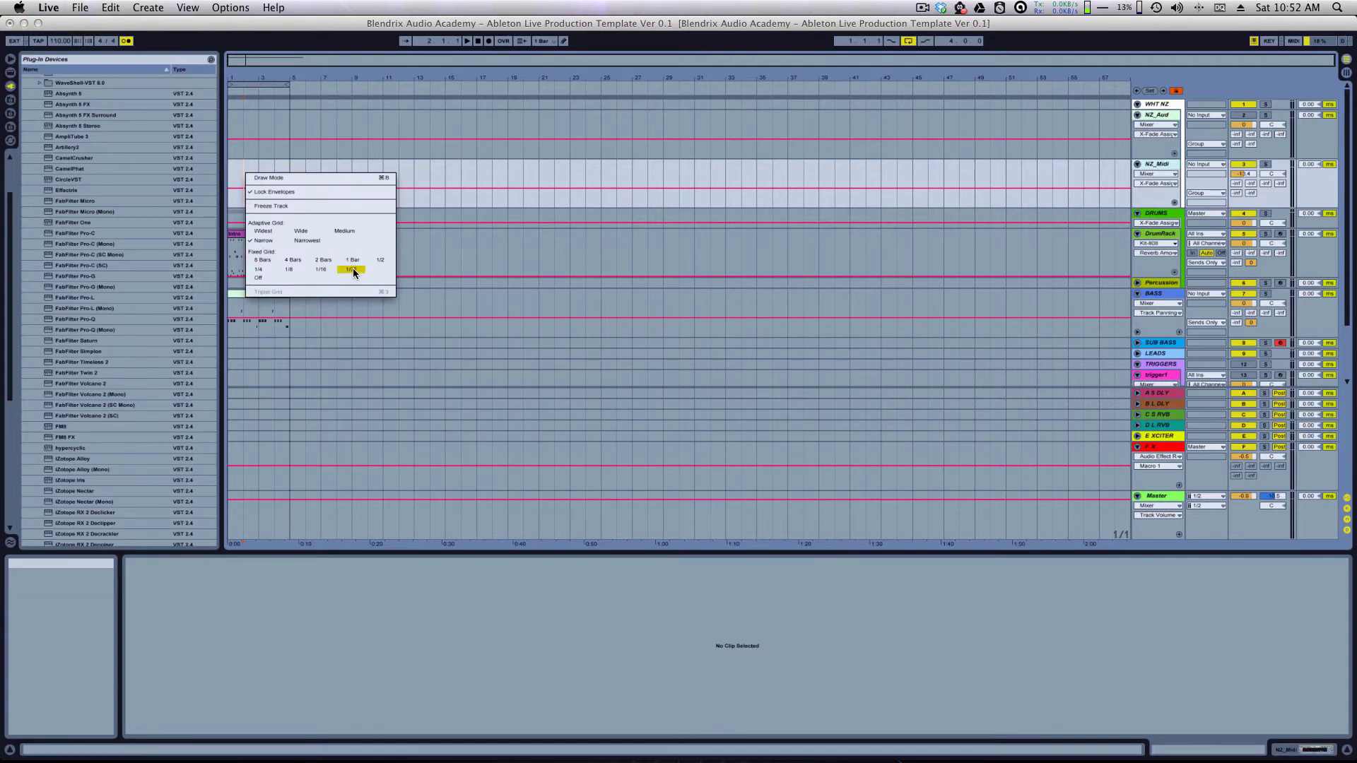
pyautogui.click(321, 269)
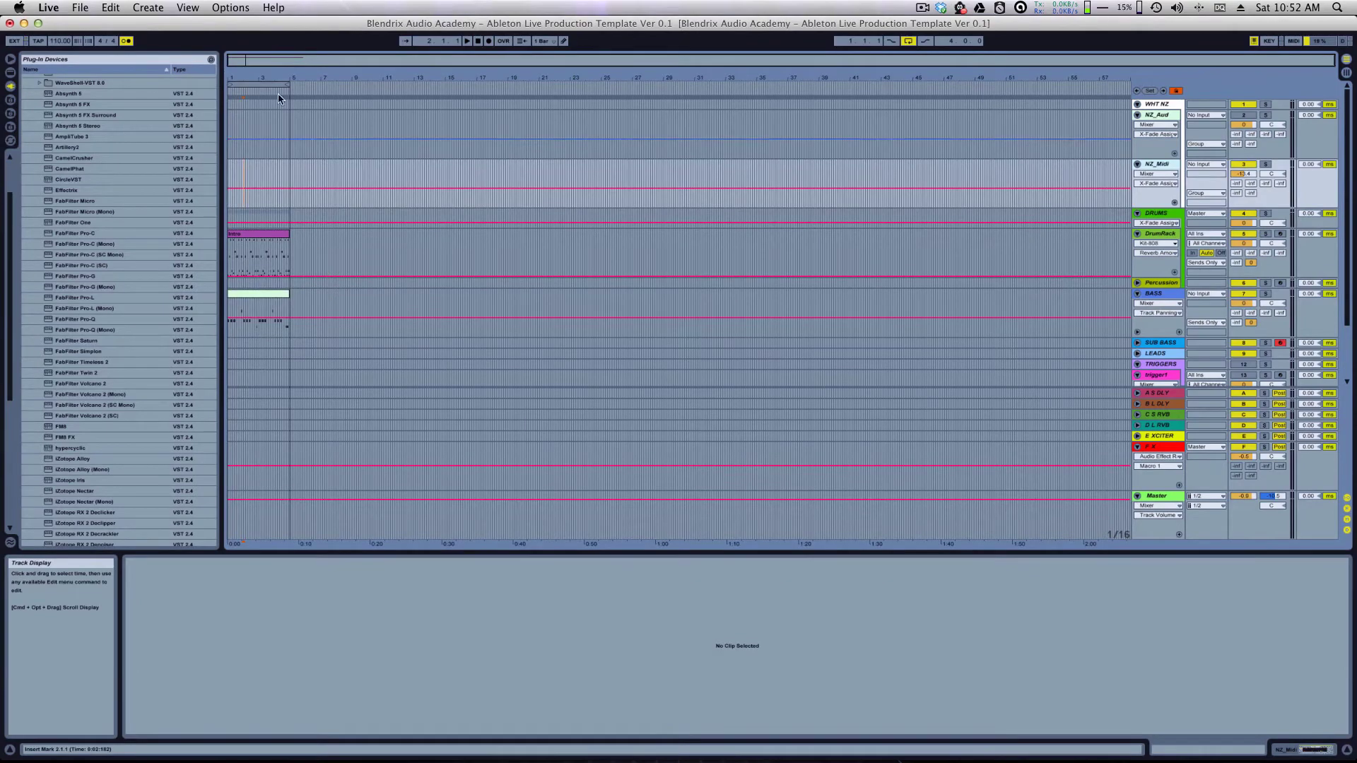
pyautogui.moveTo(278, 93)
pyautogui.mouseDown()
pyautogui.moveTo(337, 318)
pyautogui.moveTo(358, 172)
pyautogui.moveTo(364, 230)
pyautogui.moveTo(355, 142)
pyautogui.moveTo(251, 62)
pyautogui.mouseUp()
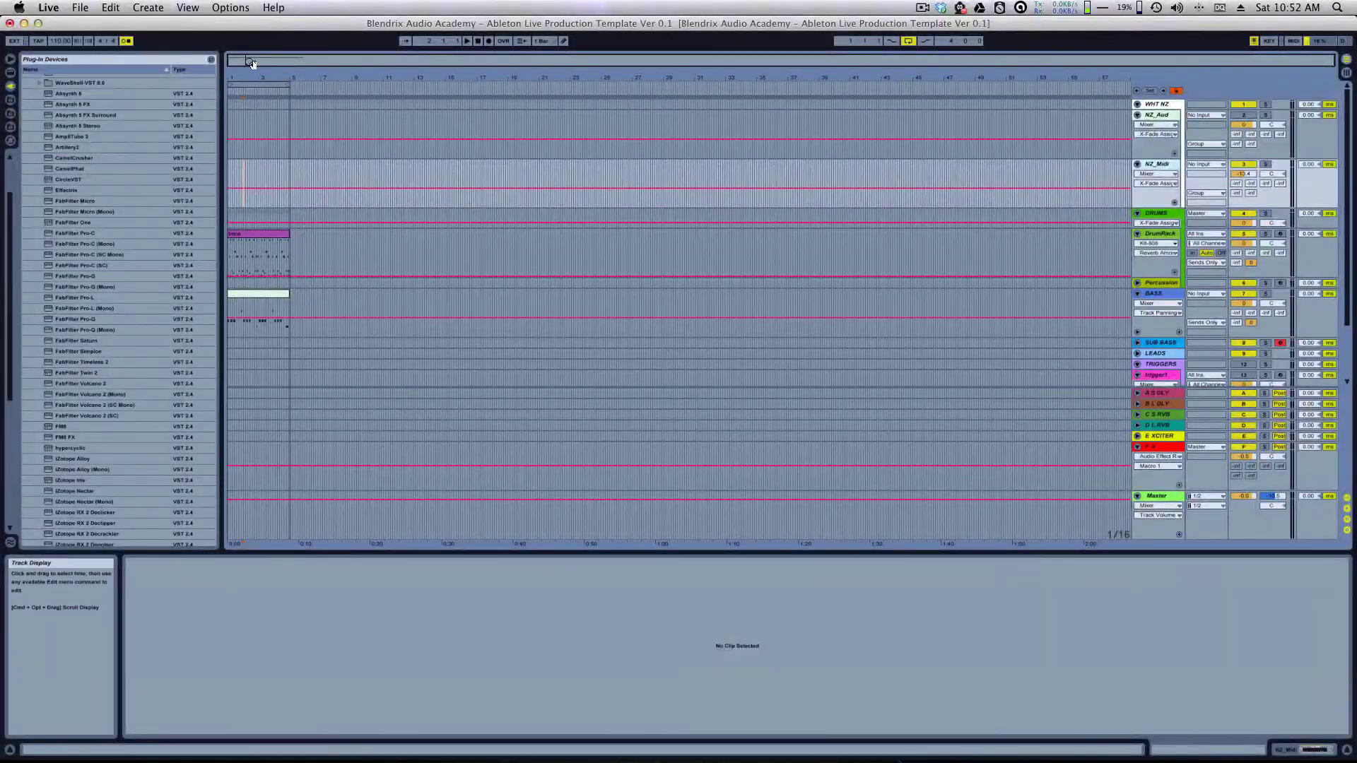
# Step: Set the arrangement grid back to adaptive Narrow and check it on the timeline
pyautogui.rightClick(253, 178)
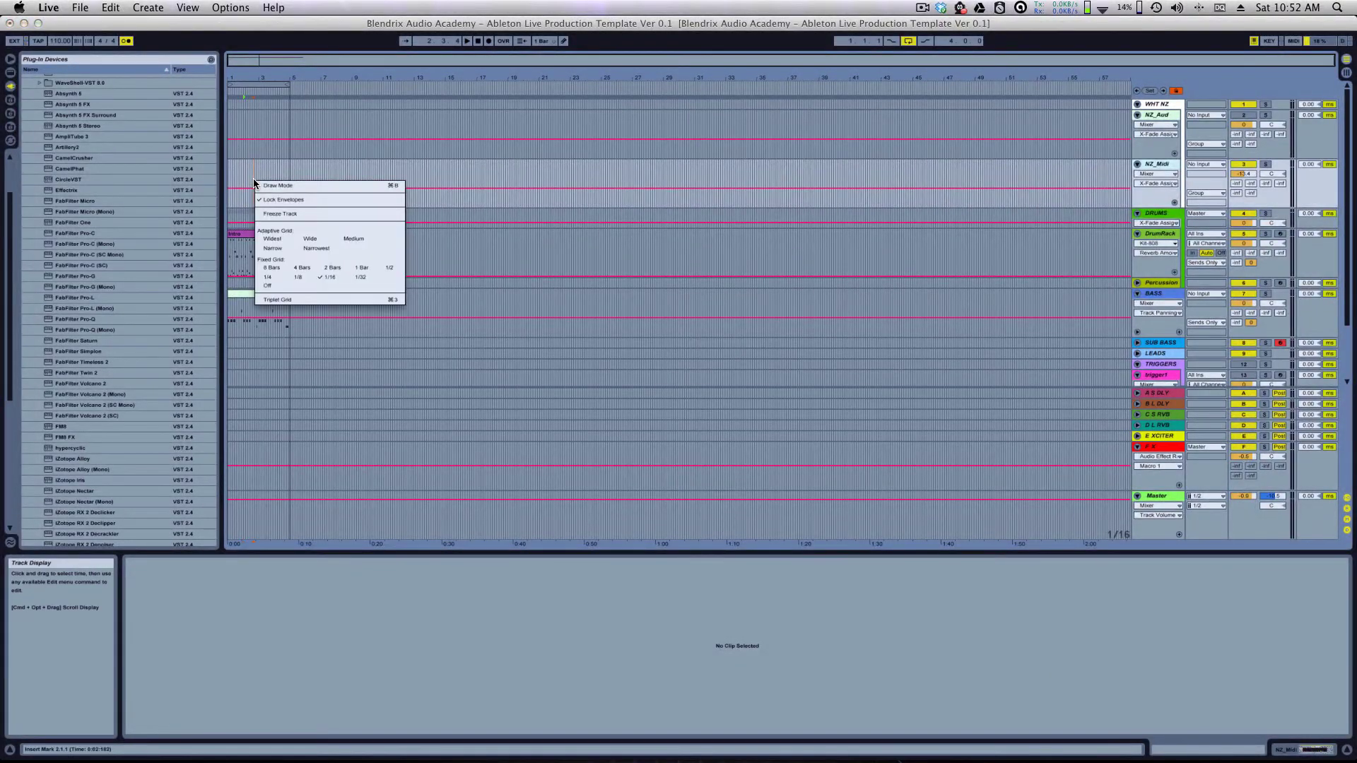
pyautogui.click(276, 248)
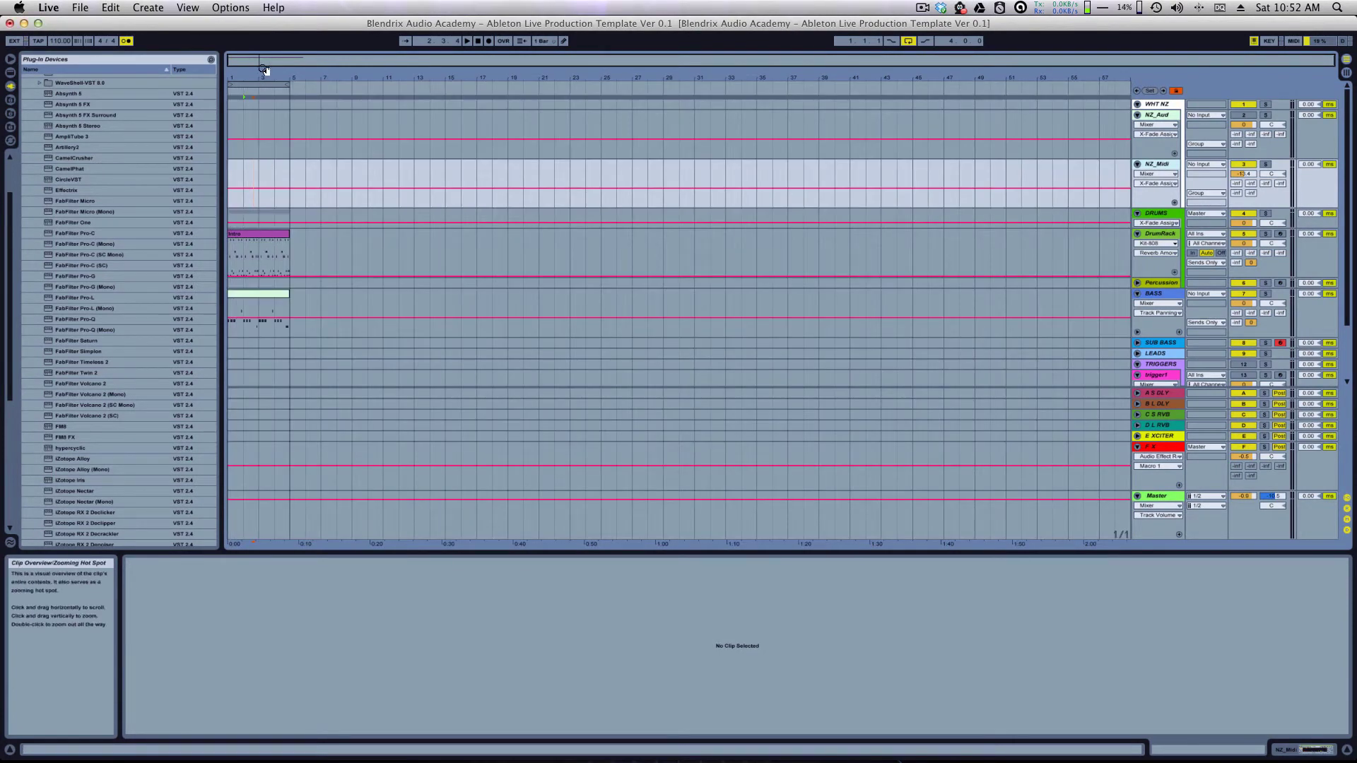
pyautogui.moveTo(265, 79)
pyautogui.mouseDown()
pyautogui.moveTo(311, 418)
pyautogui.moveTo(316, 2)
pyautogui.mouseUp()
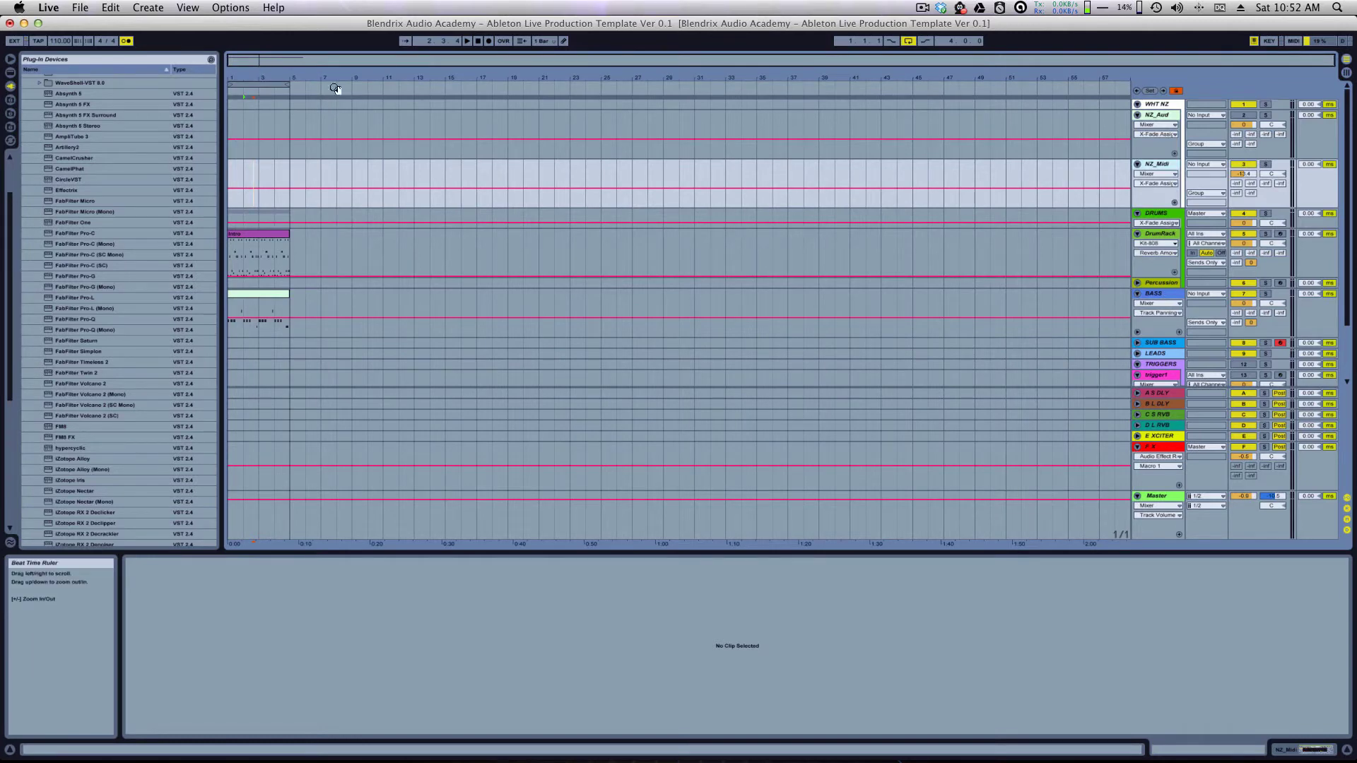
pyautogui.rightClick(291, 92)
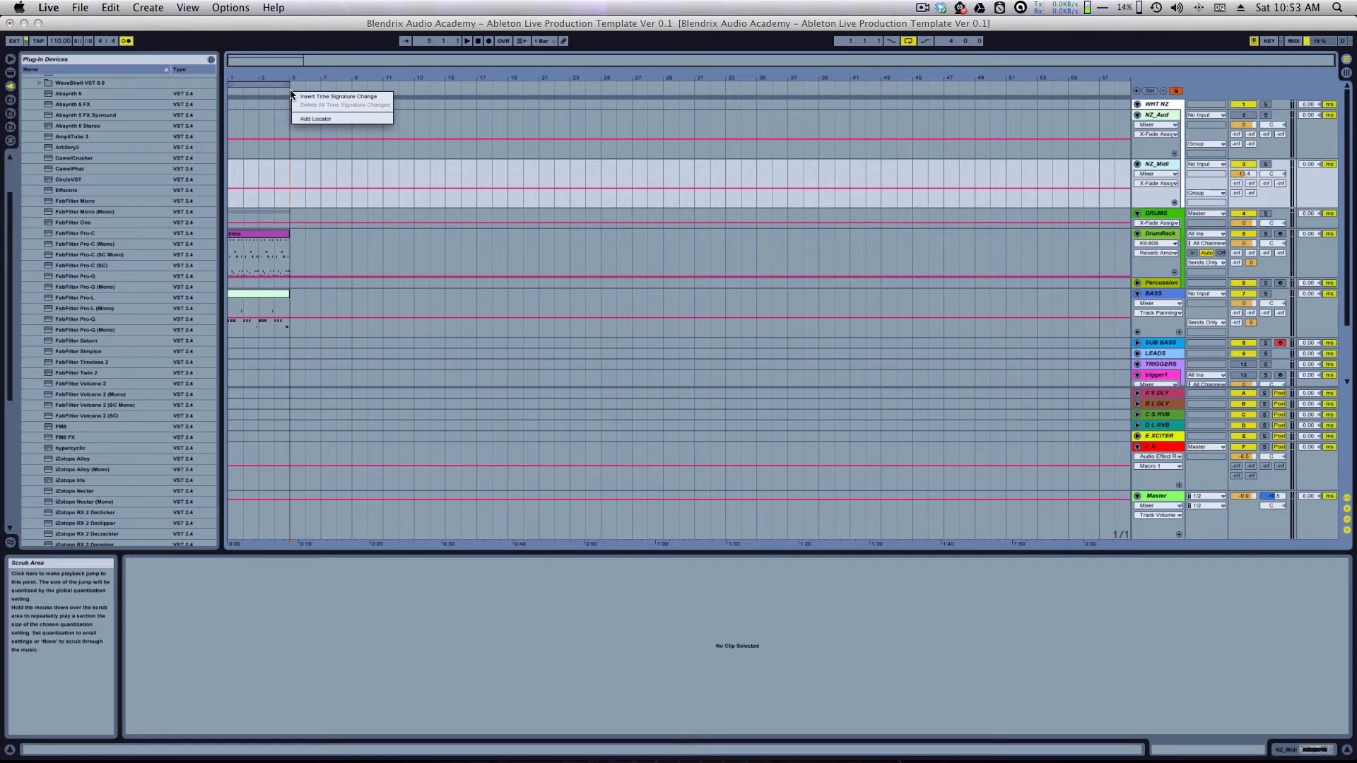
pyautogui.rightClick(296, 88)
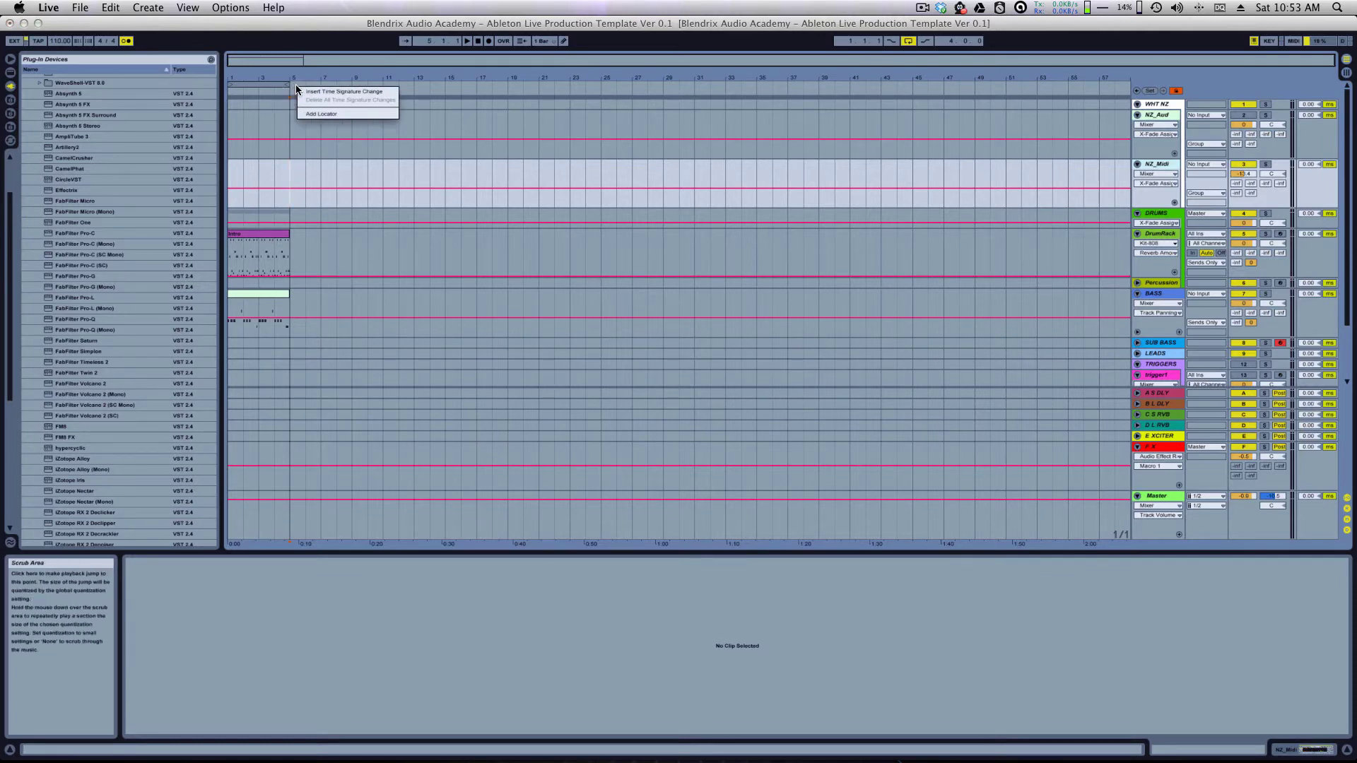
pyautogui.rightClick(288, 91)
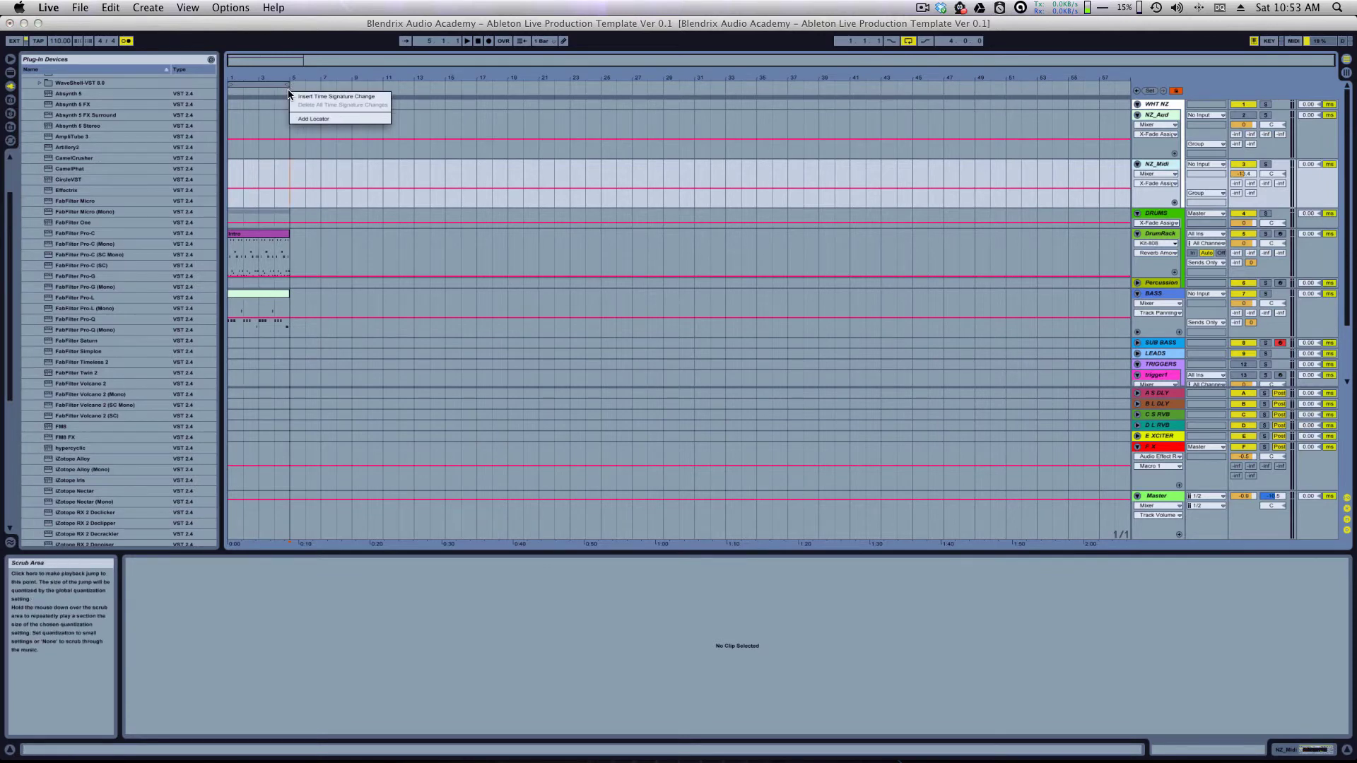
pyautogui.click(259, 80)
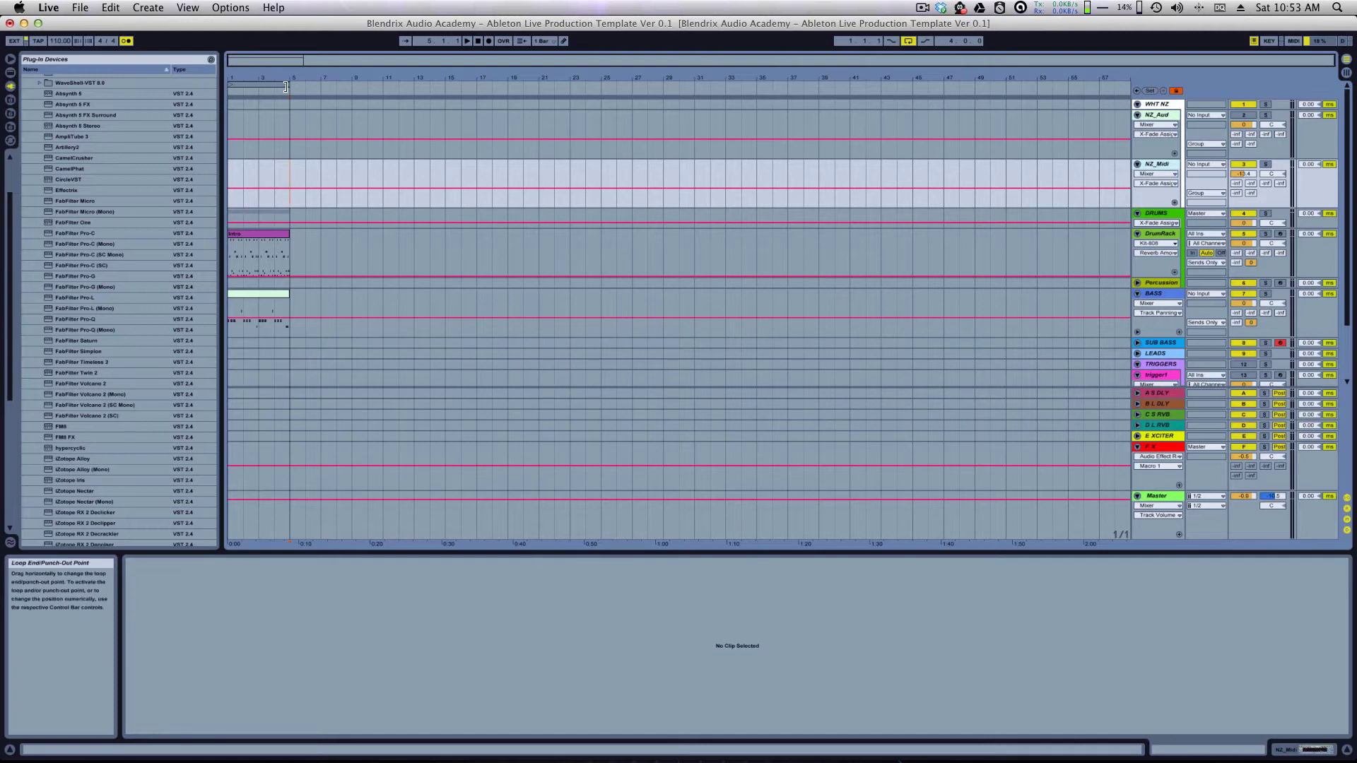
# Step: Add a locator named Drop at bar 13 of the arrangement, start playback from it and stop
pyautogui.rightClick(415, 92)
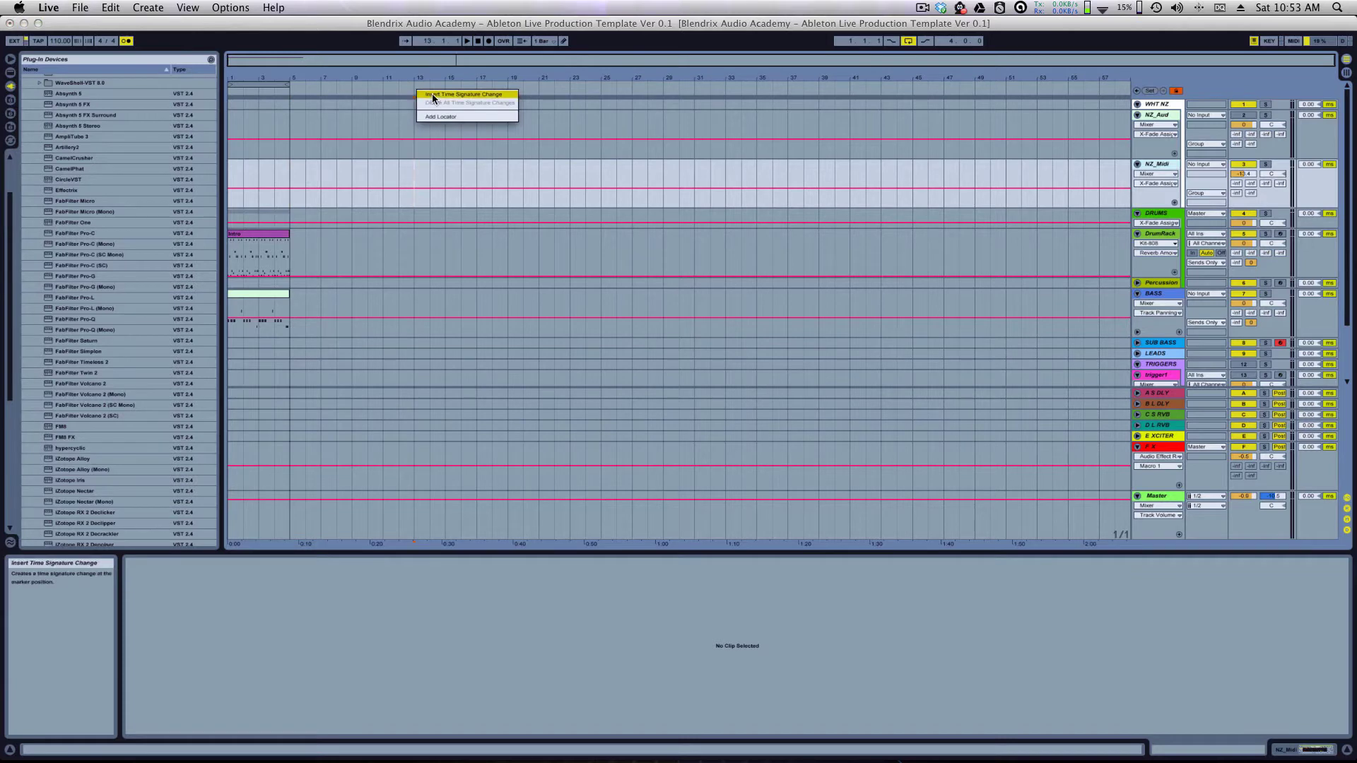
pyautogui.click(431, 94)
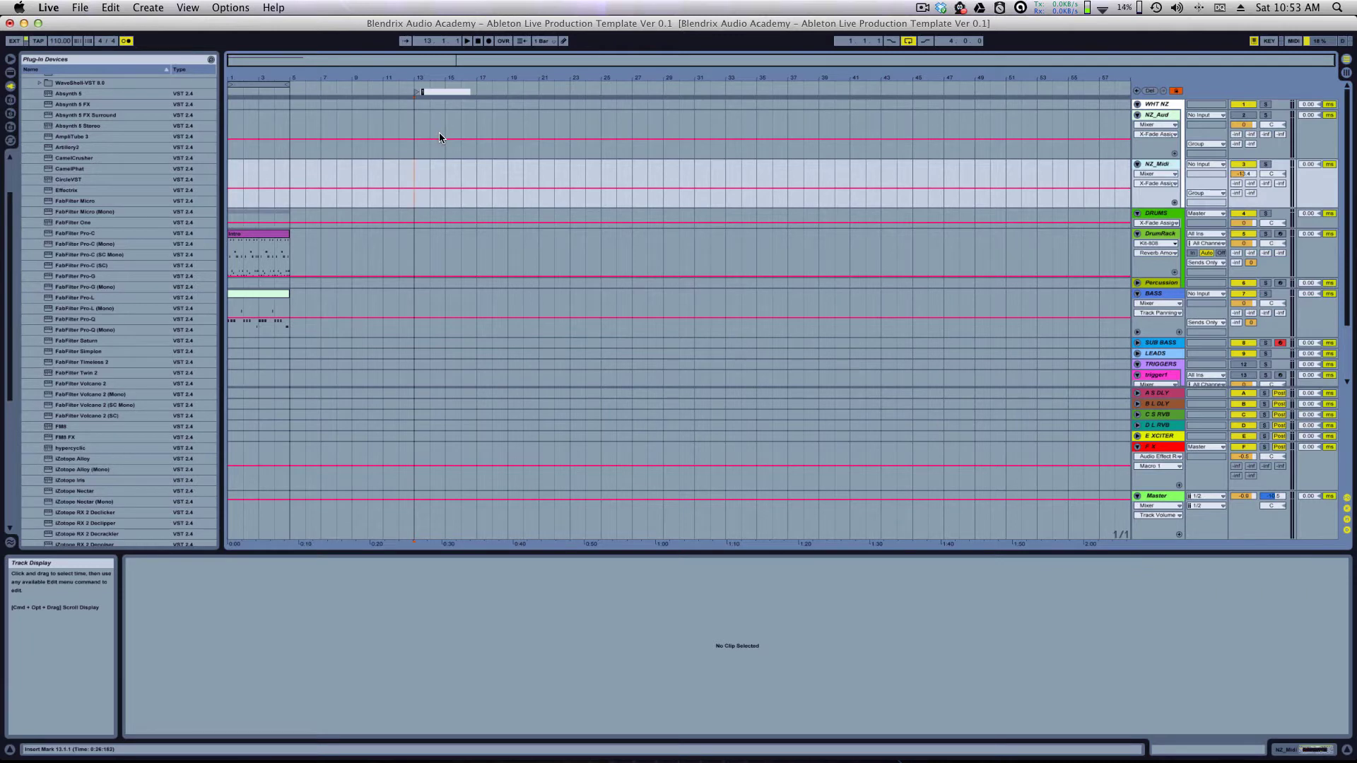
pyautogui.write('Drop')
pyautogui.press('Return')
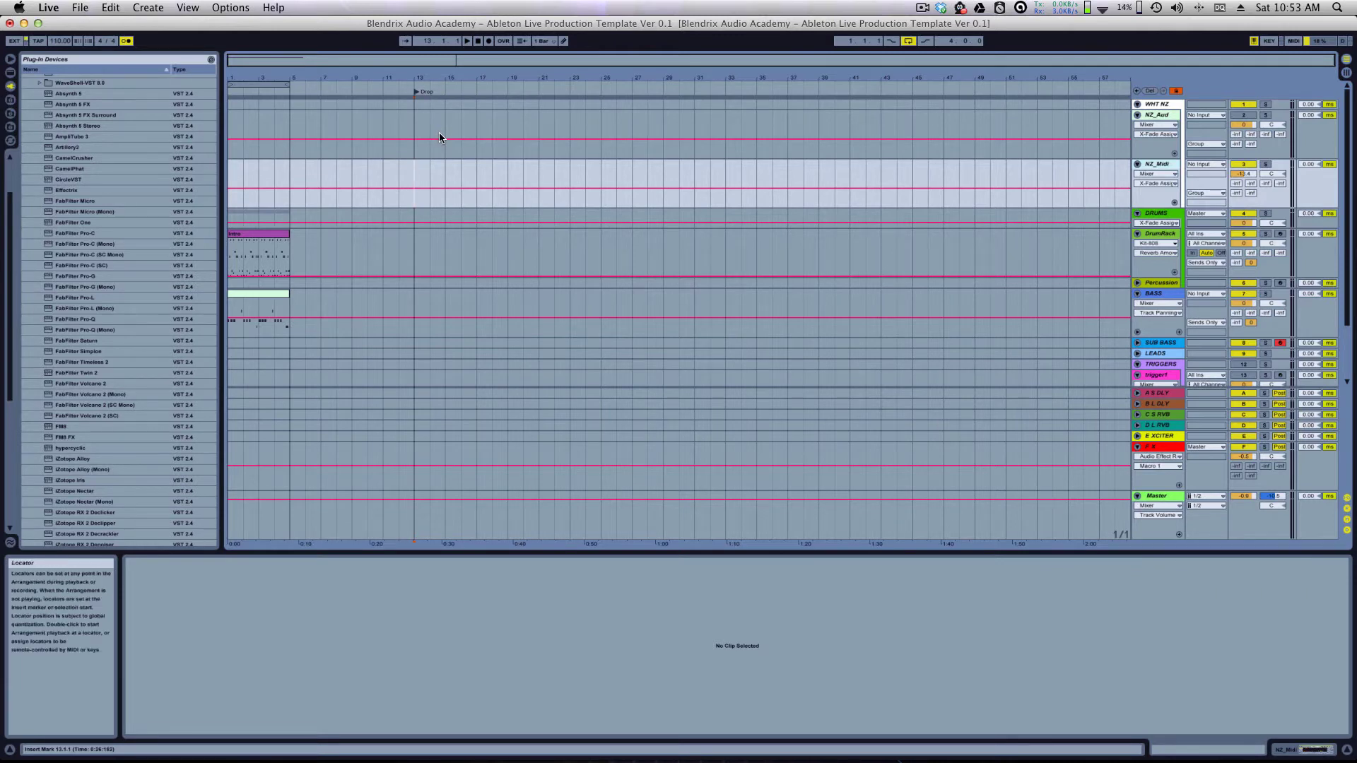
pyautogui.click(417, 93)
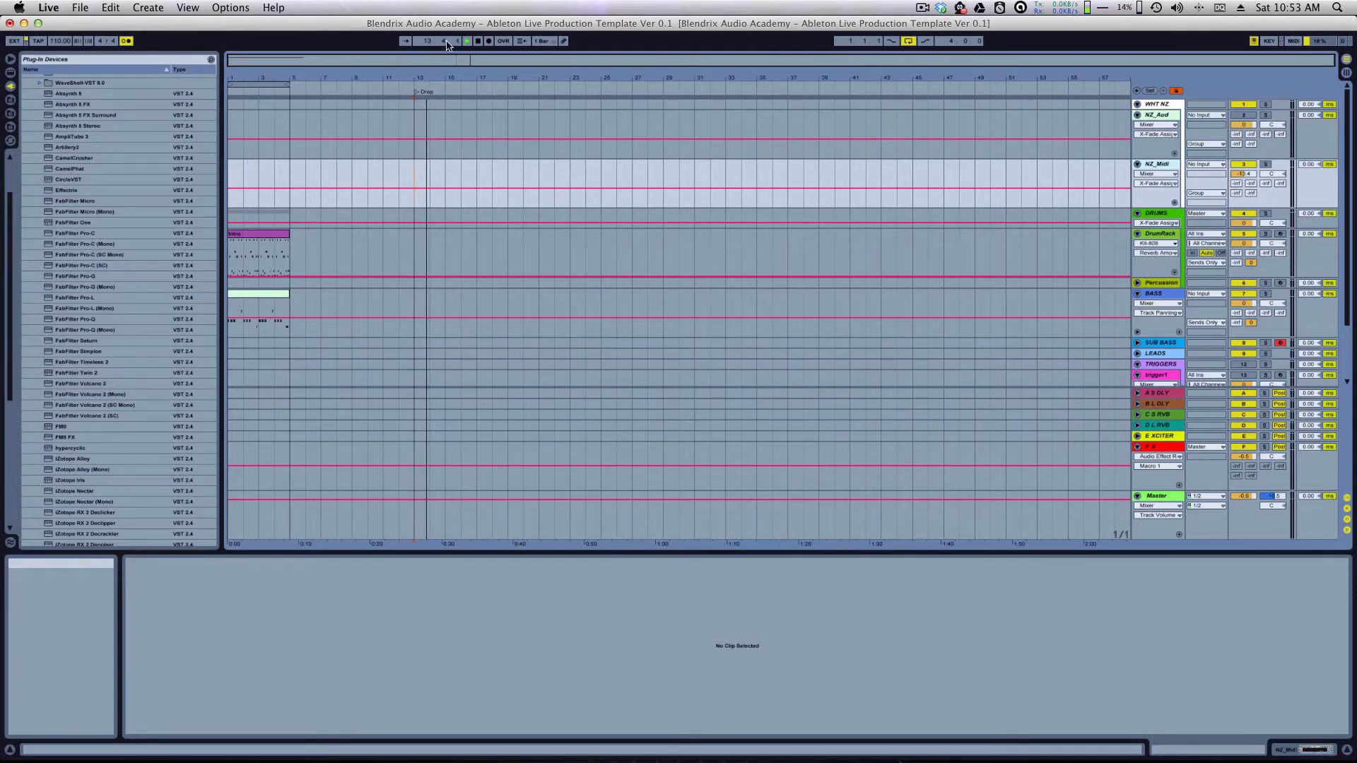
pyautogui.click(479, 41)
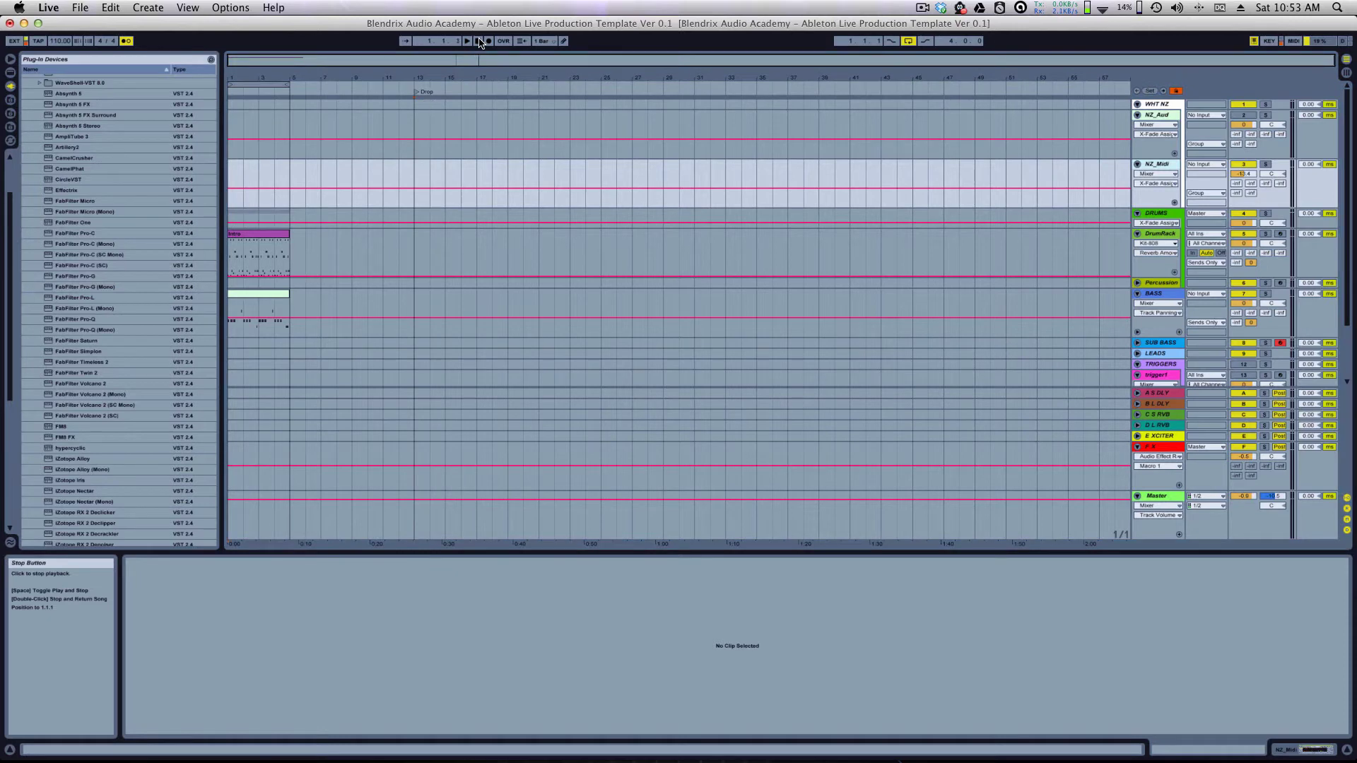
# Step: Delete the Drop locator and return the song position to 1.1.1
pyautogui.click(417, 92)
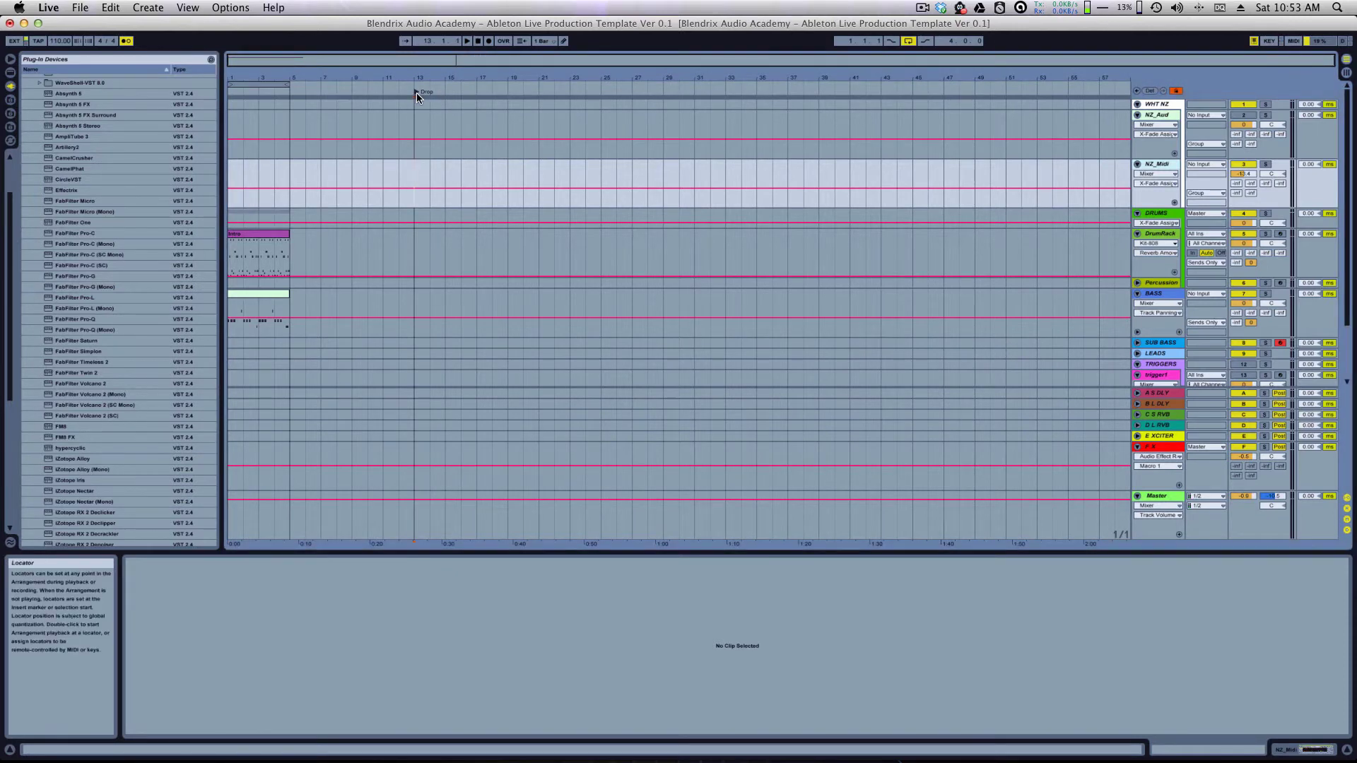
pyautogui.press('Delete')
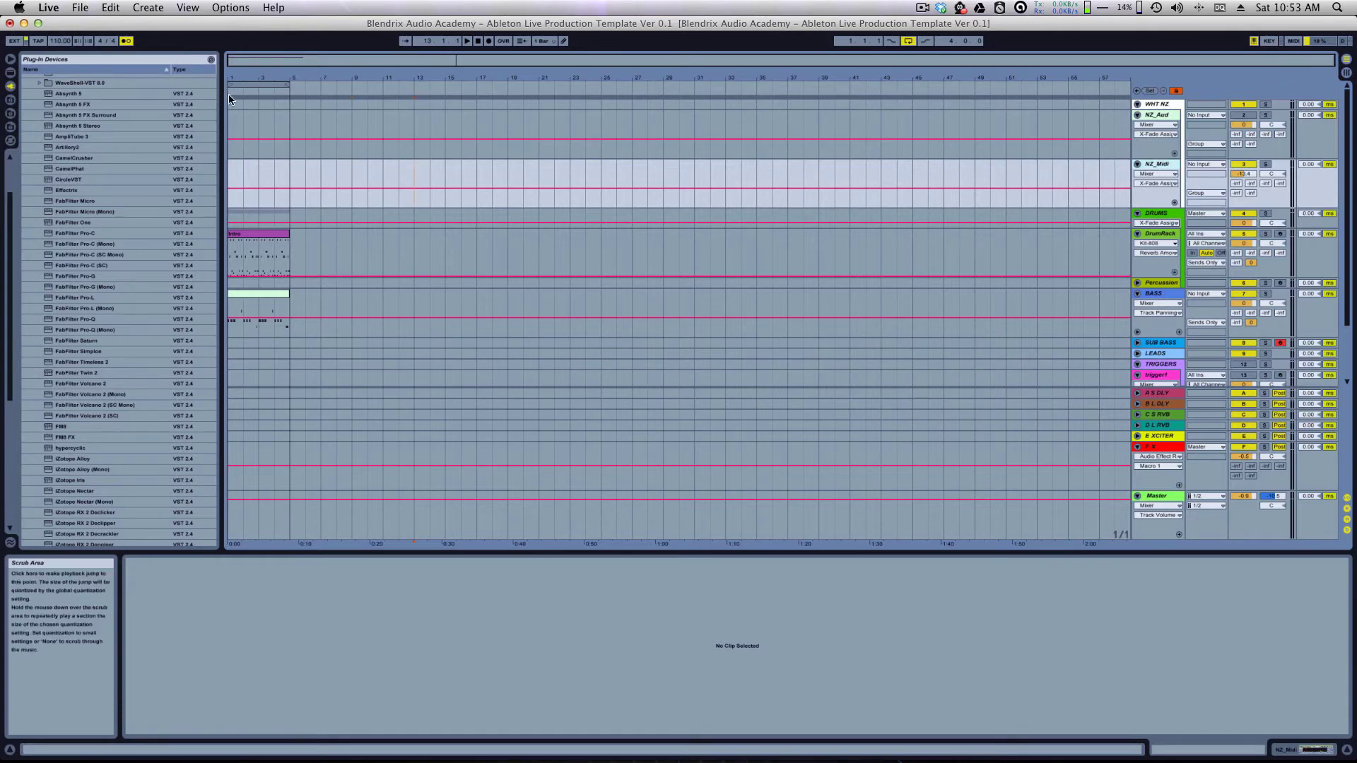
pyautogui.click(479, 41)
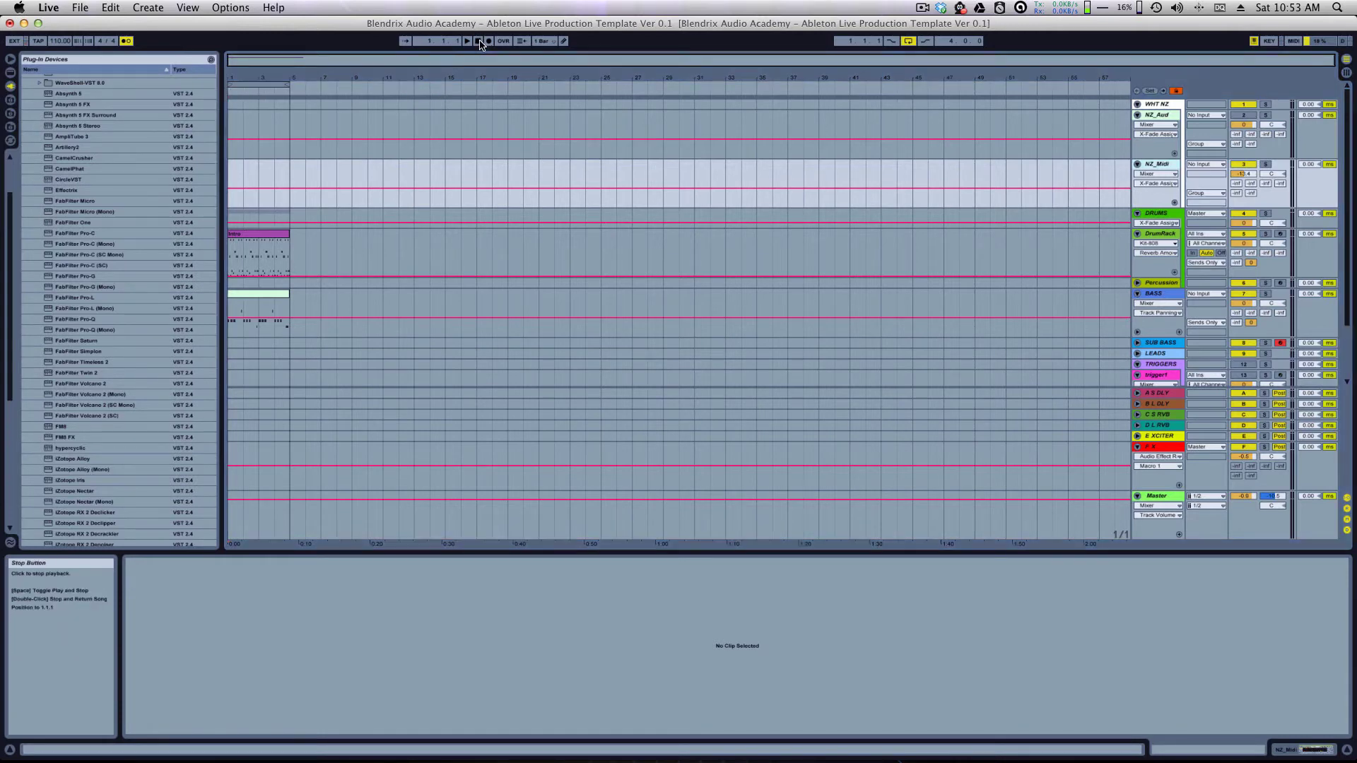
# Step: Switch to Session View, look at the Live Devices browser, and collapse the VST folder among the plug-in devices
pyautogui.press('Tab')
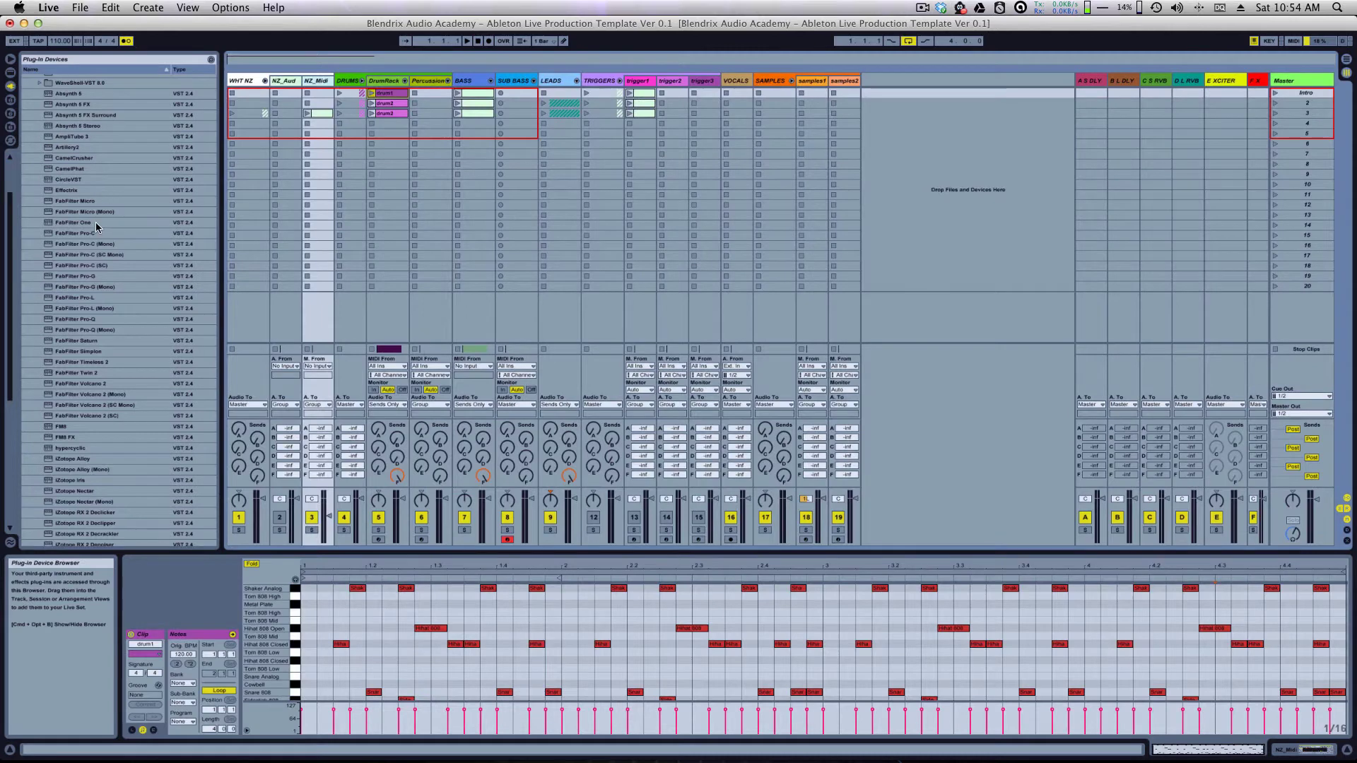
pyautogui.scroll(3, 96, 222)
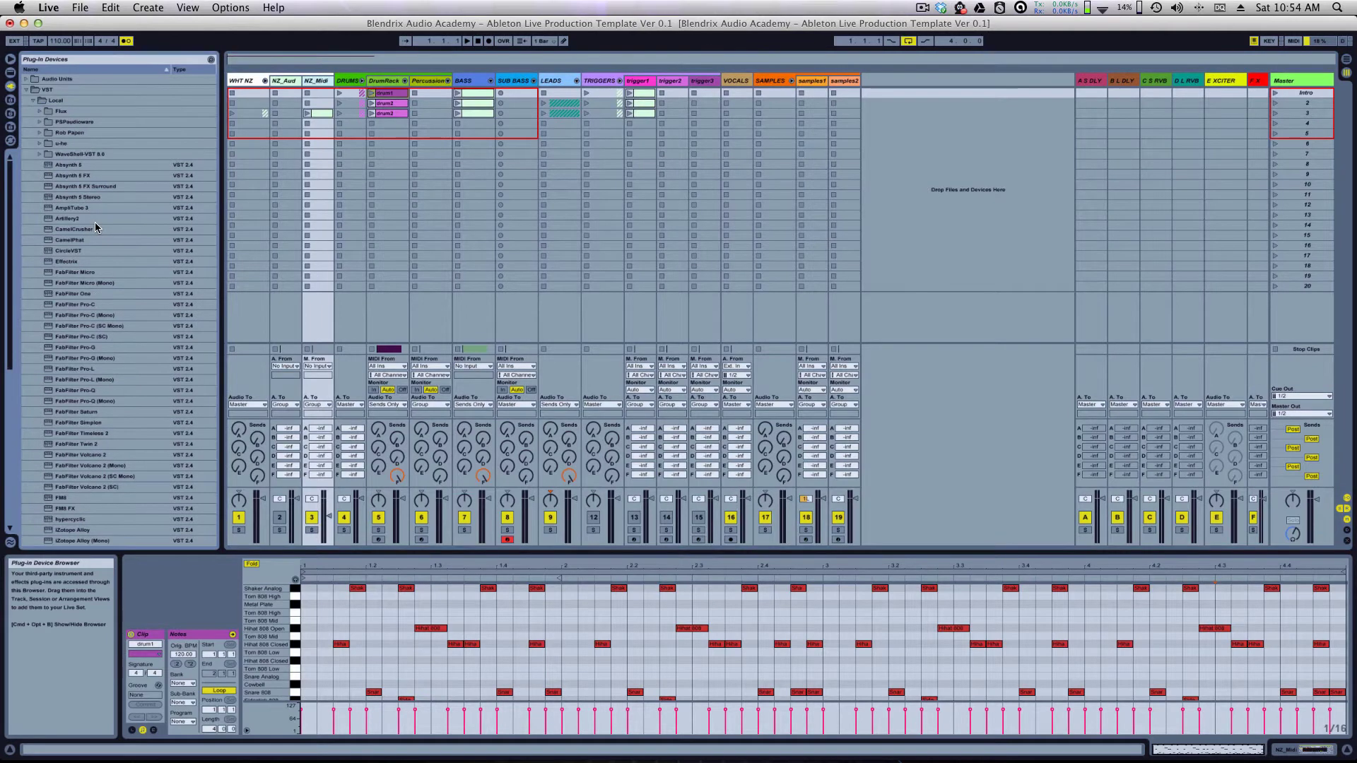
pyautogui.click(10, 72)
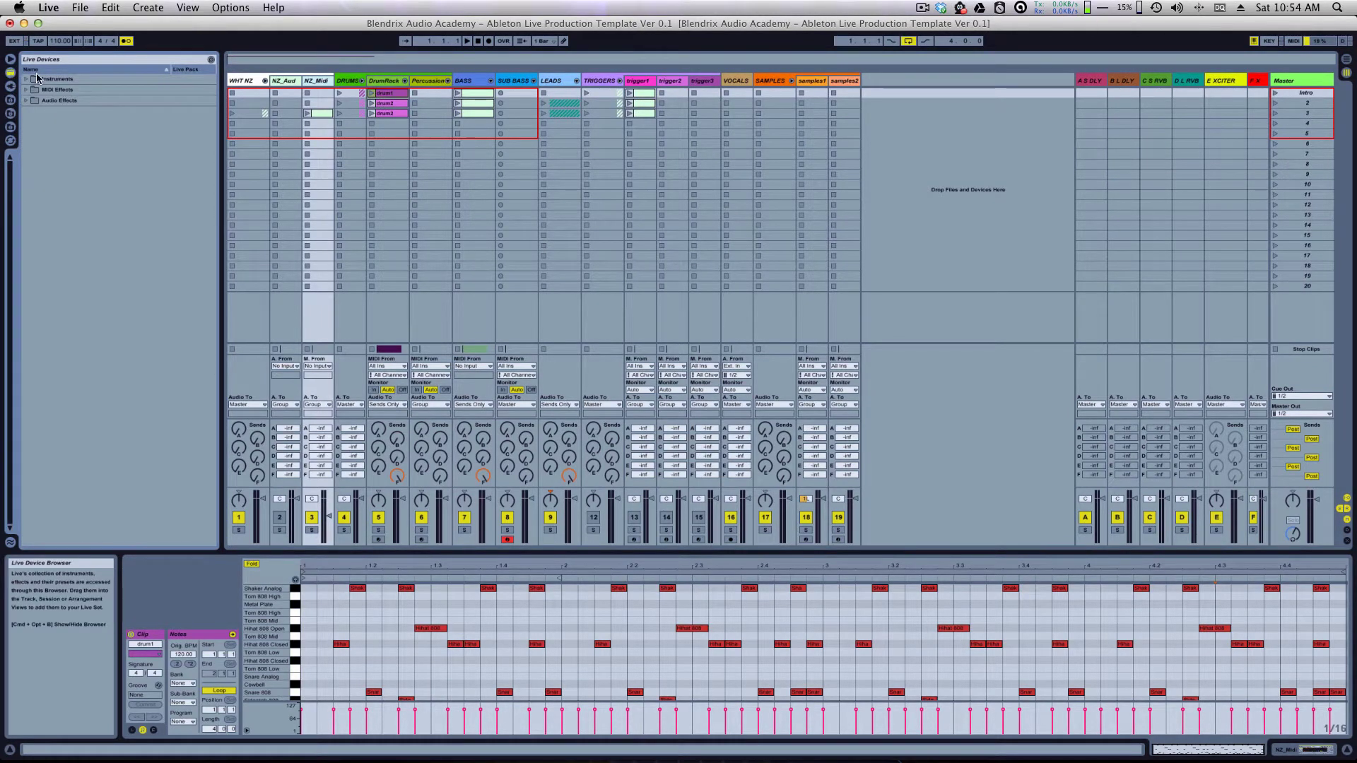
pyautogui.click(10, 86)
pyautogui.click(27, 89)
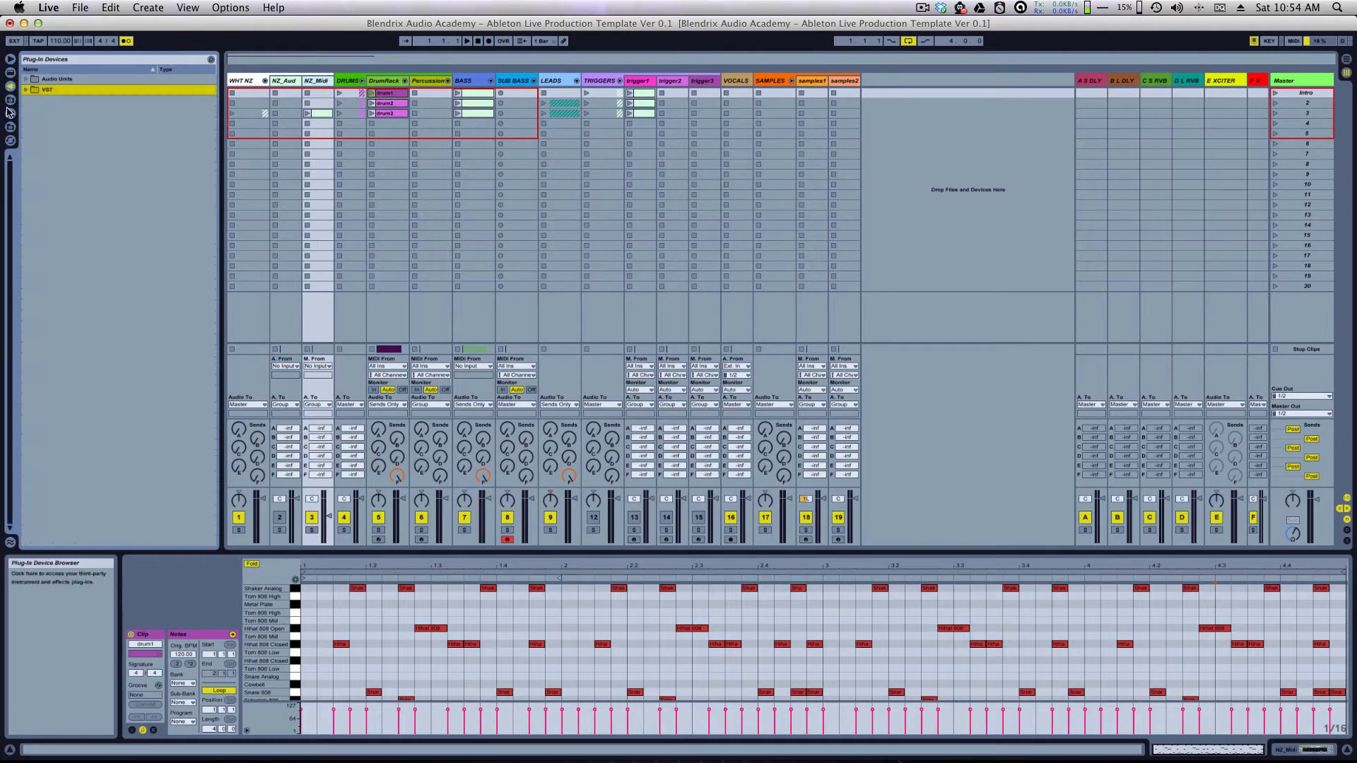
# Step: Hide and restore the browser and Info View, and show and hide the Groove Pool
pyautogui.click(10, 59)
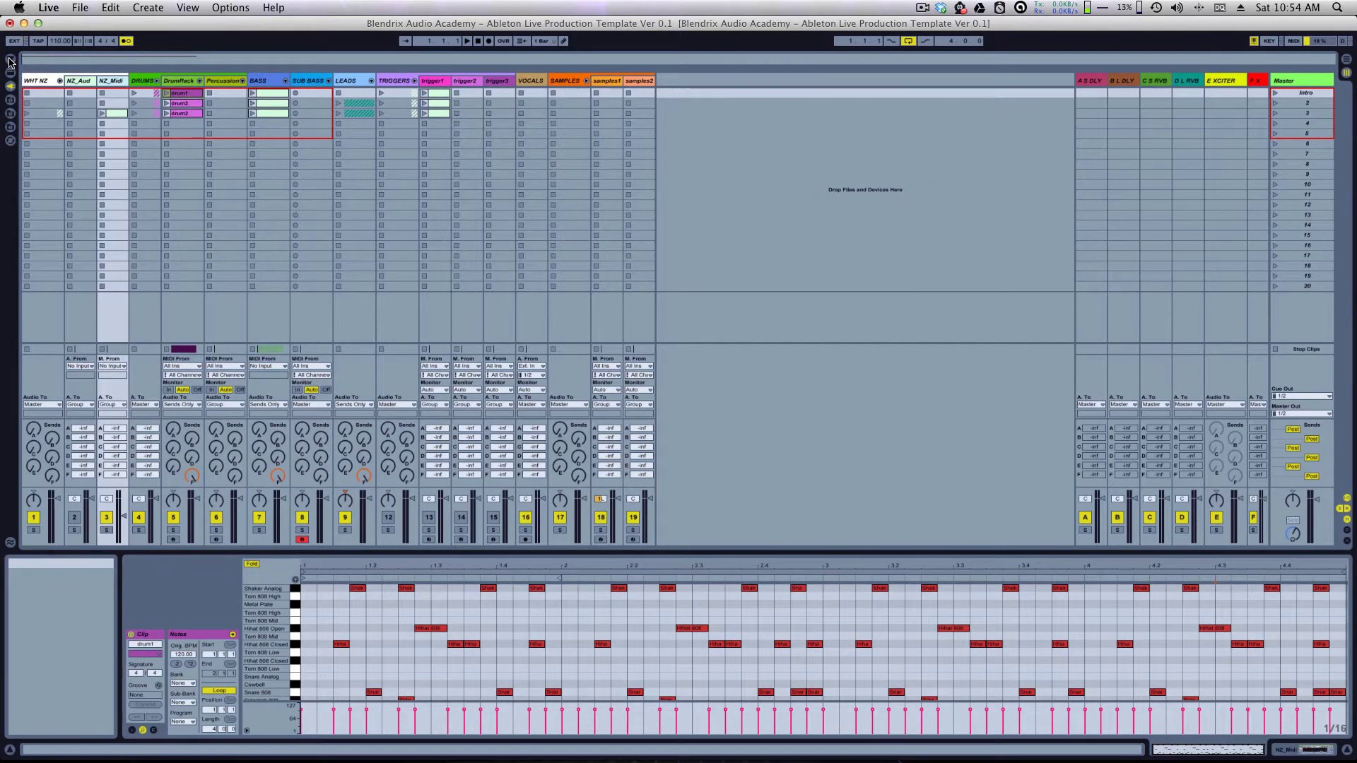
pyautogui.doubleClick(10, 59)
pyautogui.click(10, 59)
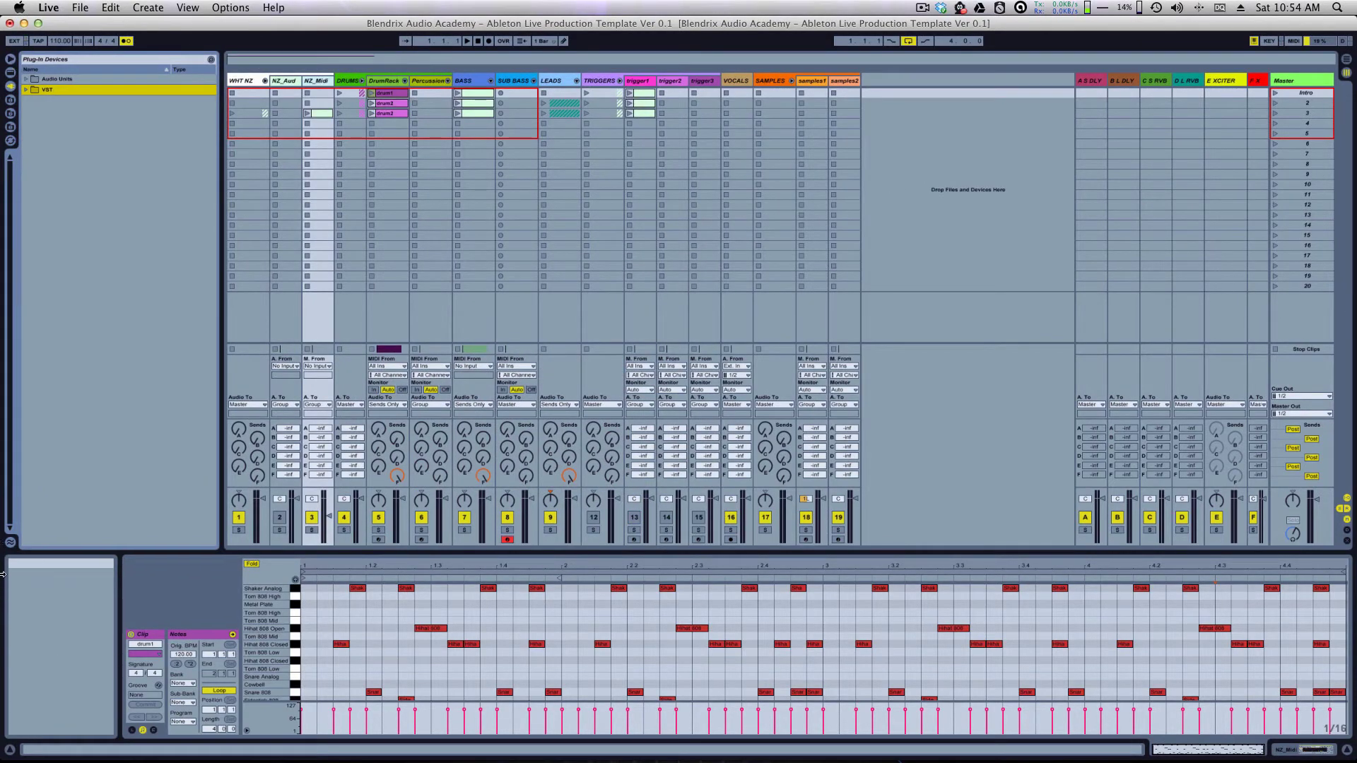
pyautogui.click(10, 751)
pyautogui.click(10, 752)
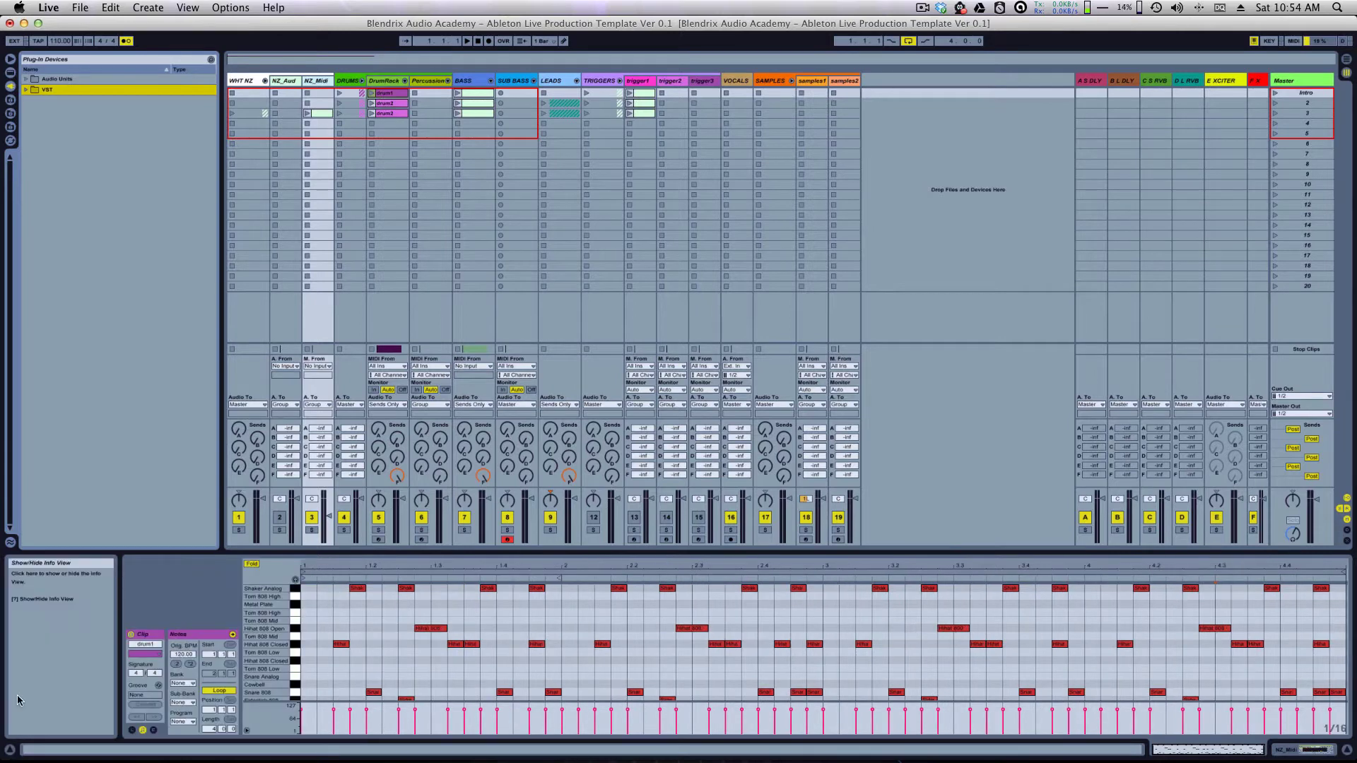
pyautogui.click(9, 544)
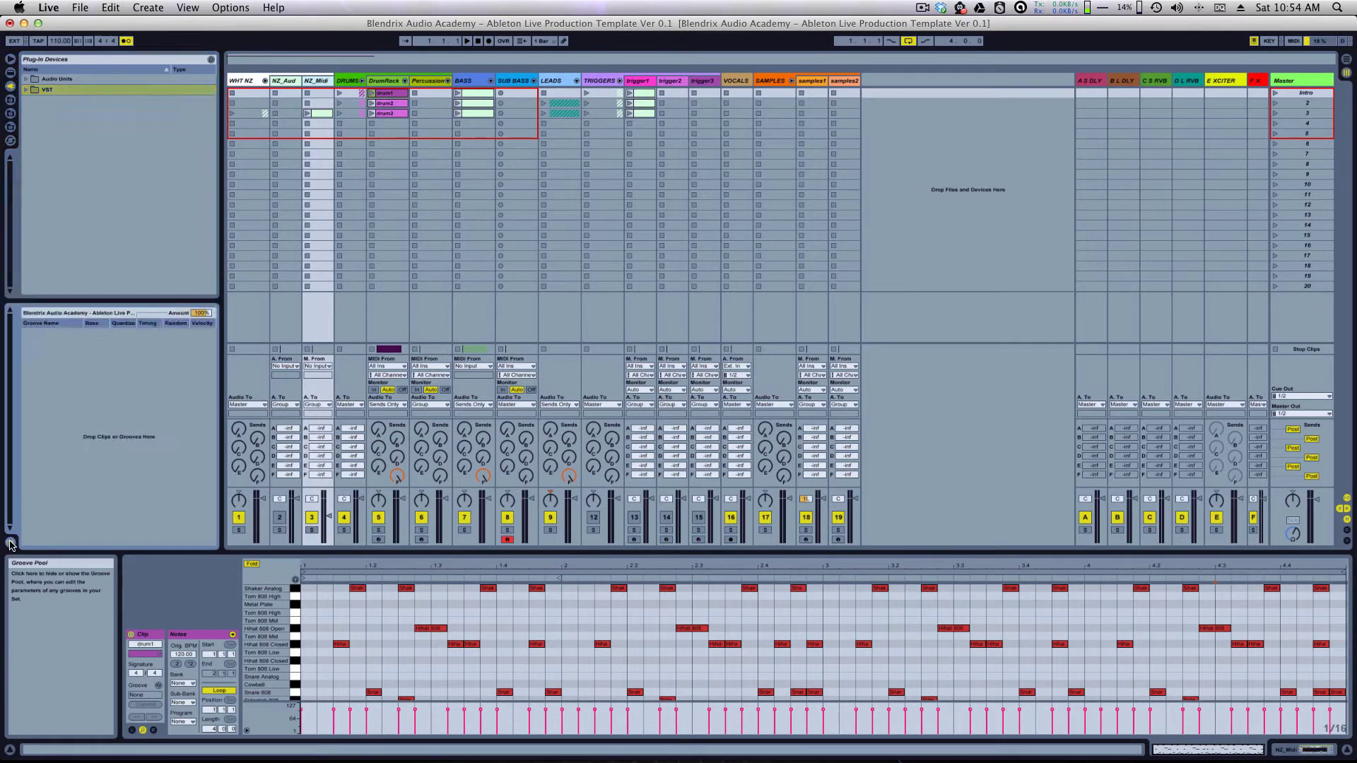
pyautogui.click(9, 544)
pyautogui.click(10, 544)
pyautogui.click(10, 544)
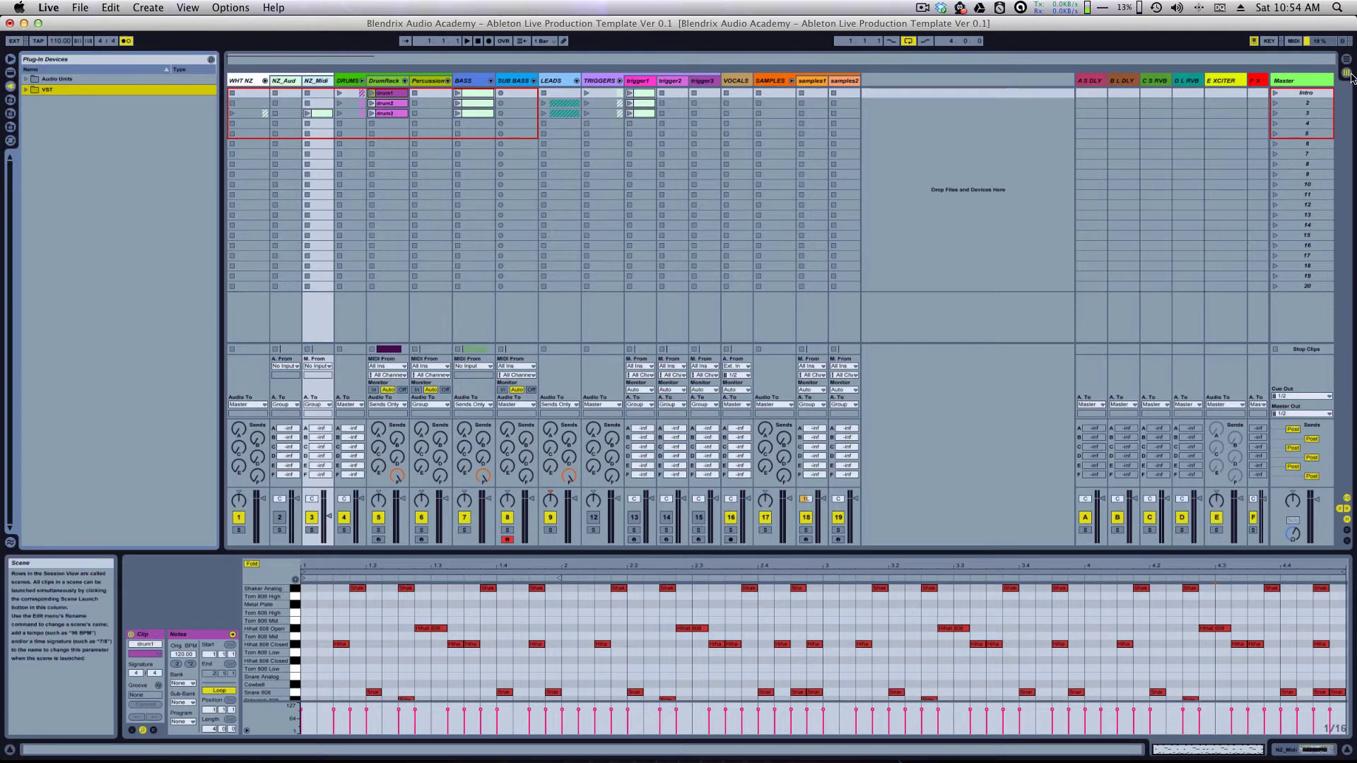
# Step: Toggle the return tracks and the mixer's In/Out section off and back on
pyautogui.click(1348, 510)
pyautogui.click(1348, 510)
pyautogui.click(1348, 511)
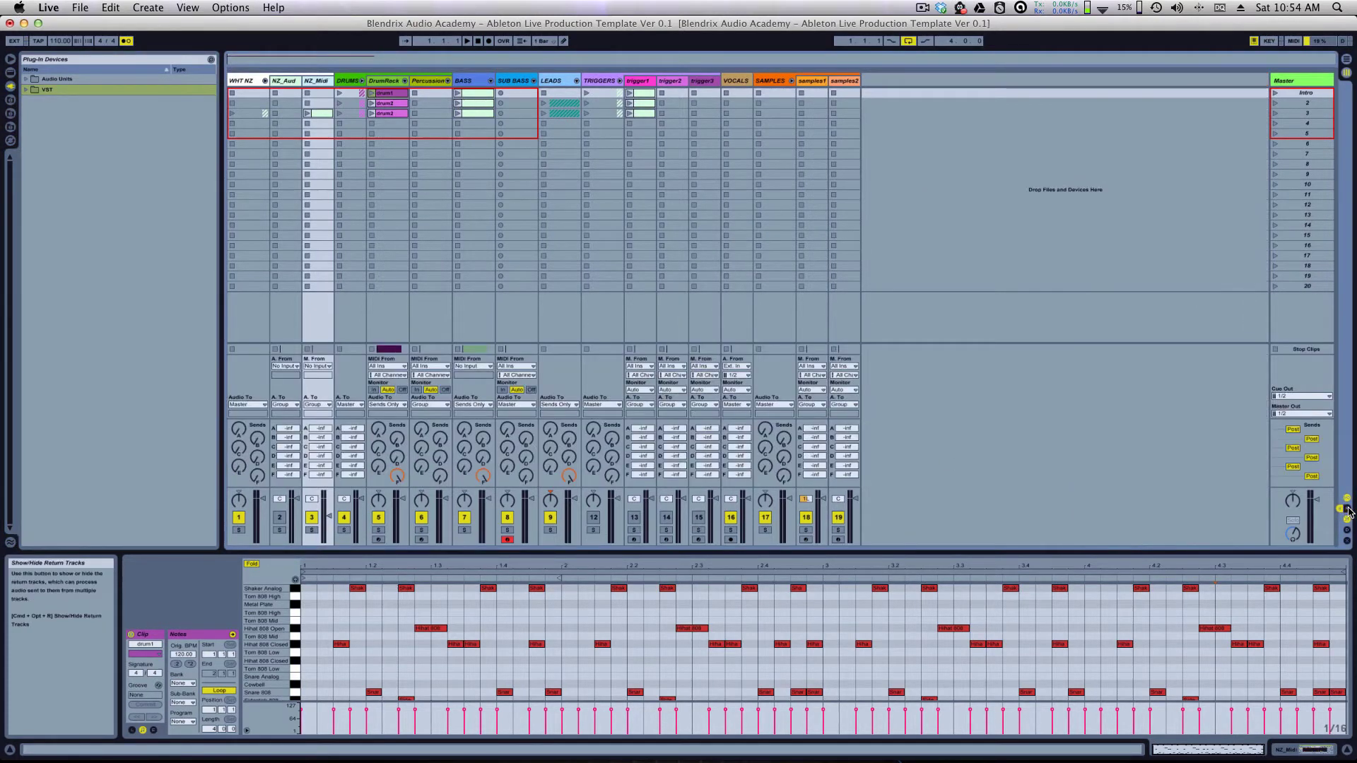
pyautogui.click(1348, 511)
pyautogui.click(1348, 502)
pyautogui.click(1348, 502)
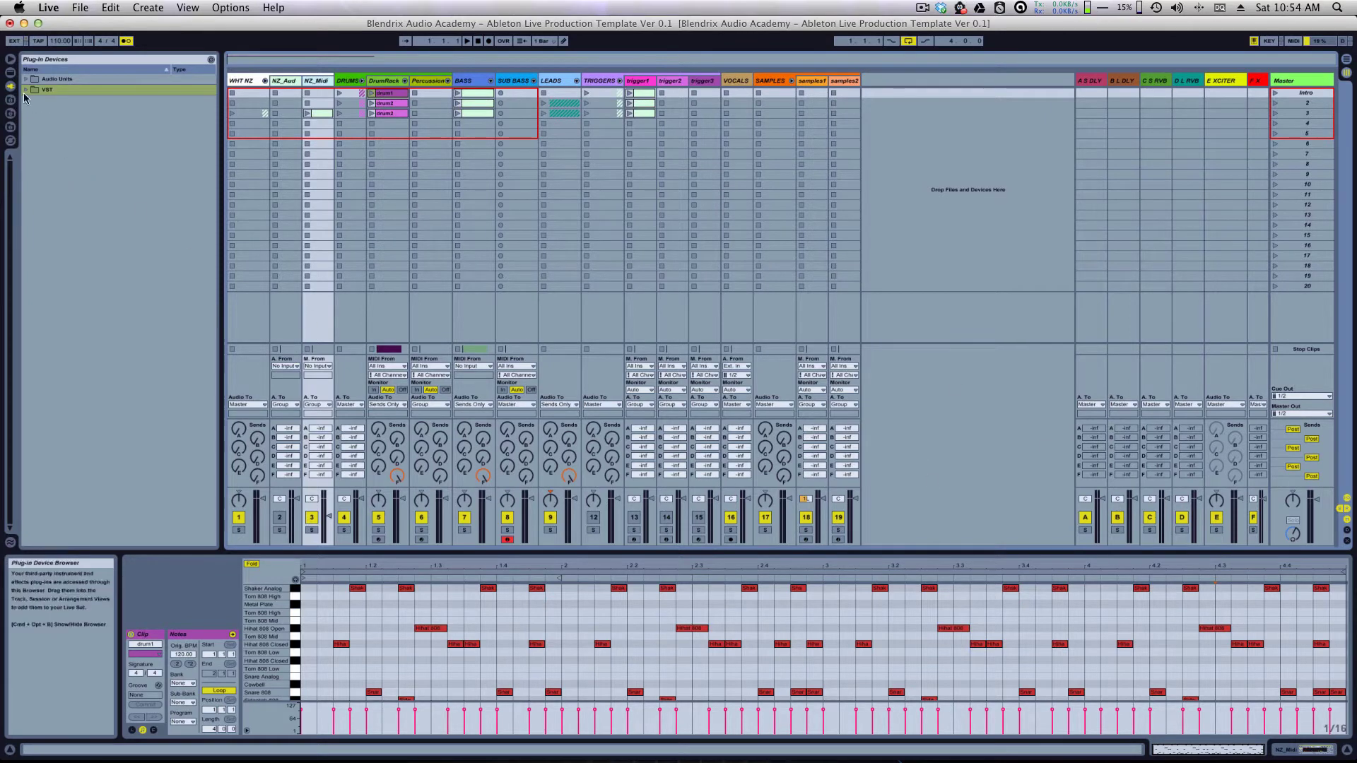
# Step: Browse the Instruments folder of the Live Devices, examining Drum Rack, Max Instrument and Analog, and collapse it
pyautogui.click(11, 72)
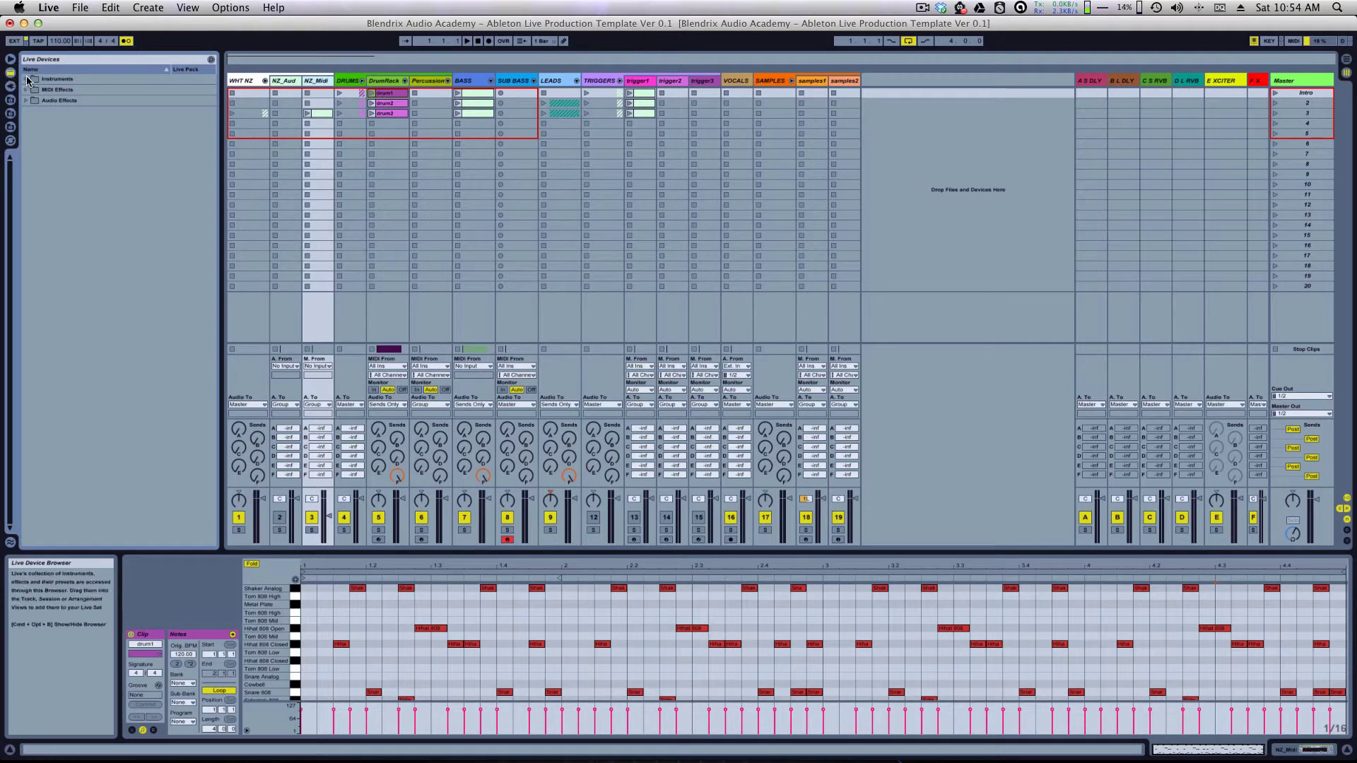
pyautogui.click(26, 79)
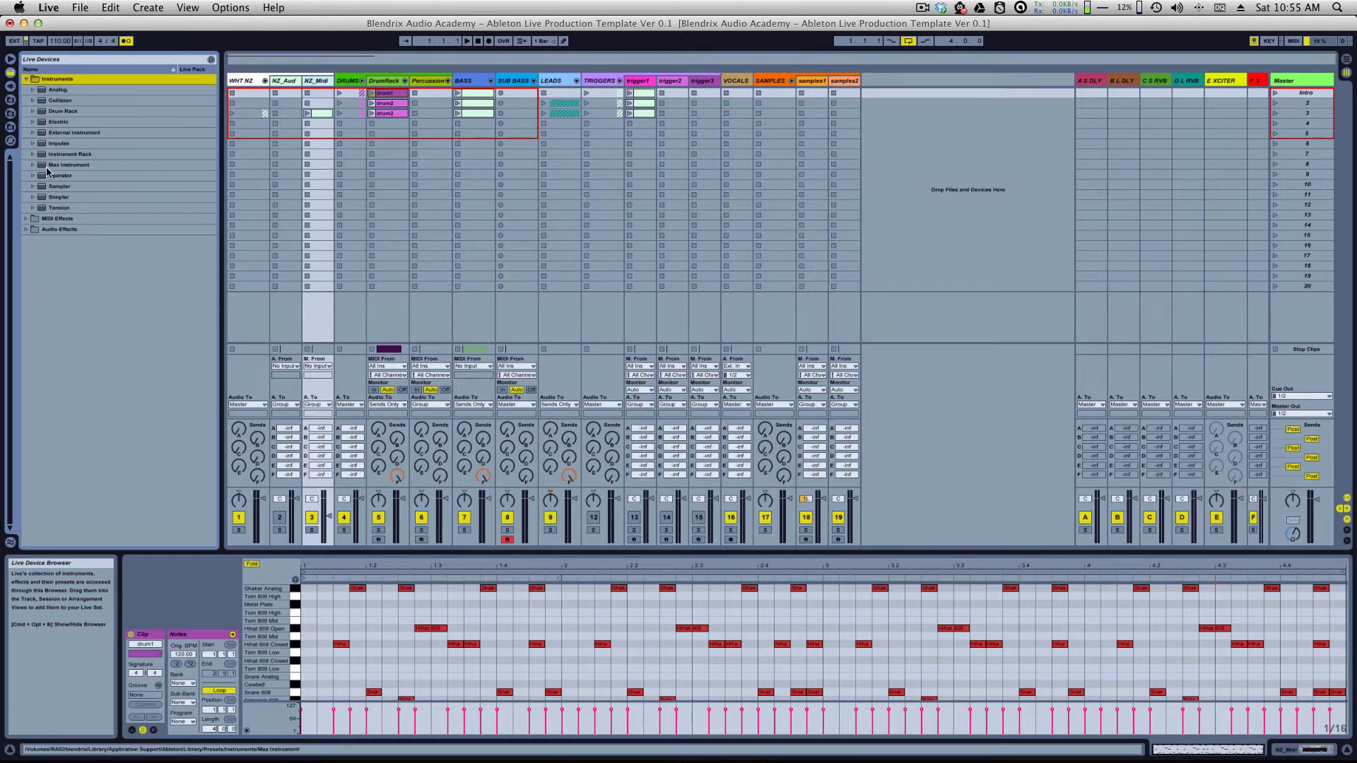
pyautogui.click(63, 111)
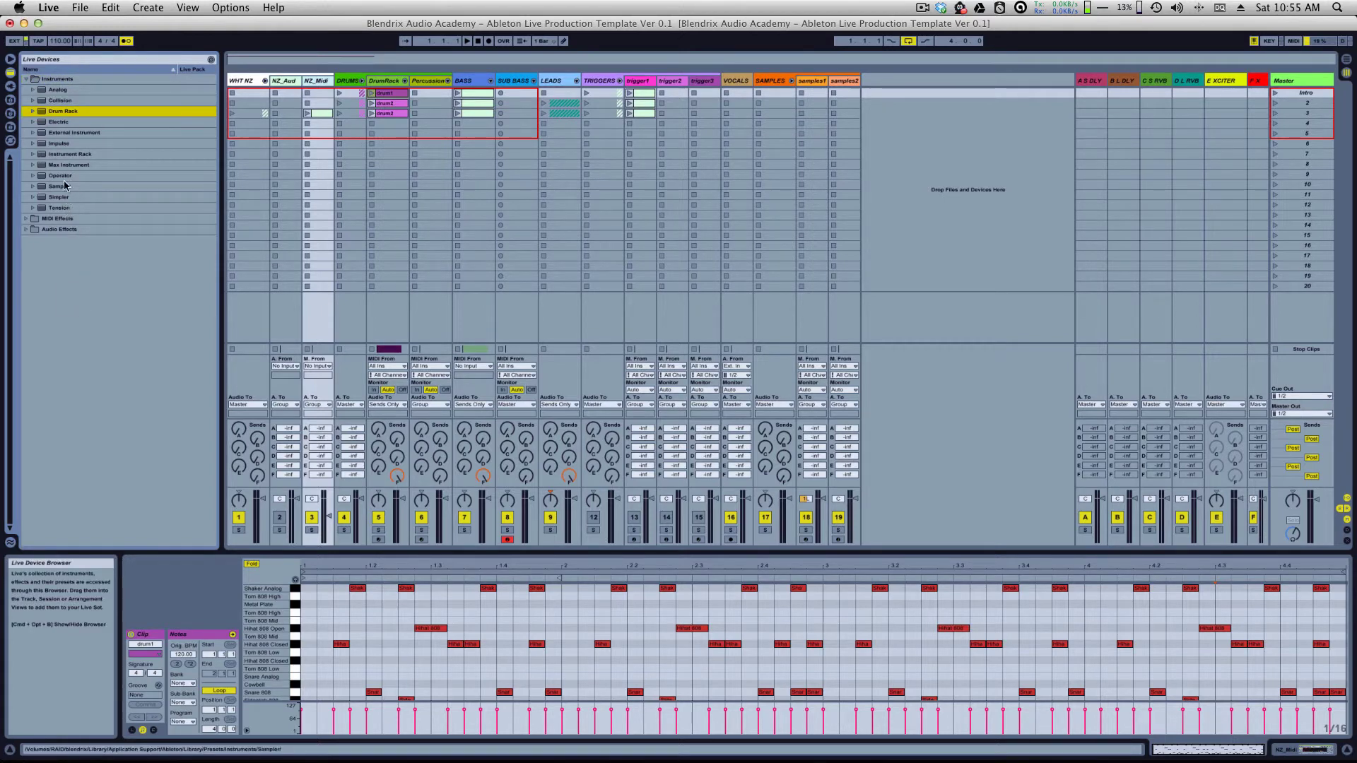
pyautogui.click(38, 166)
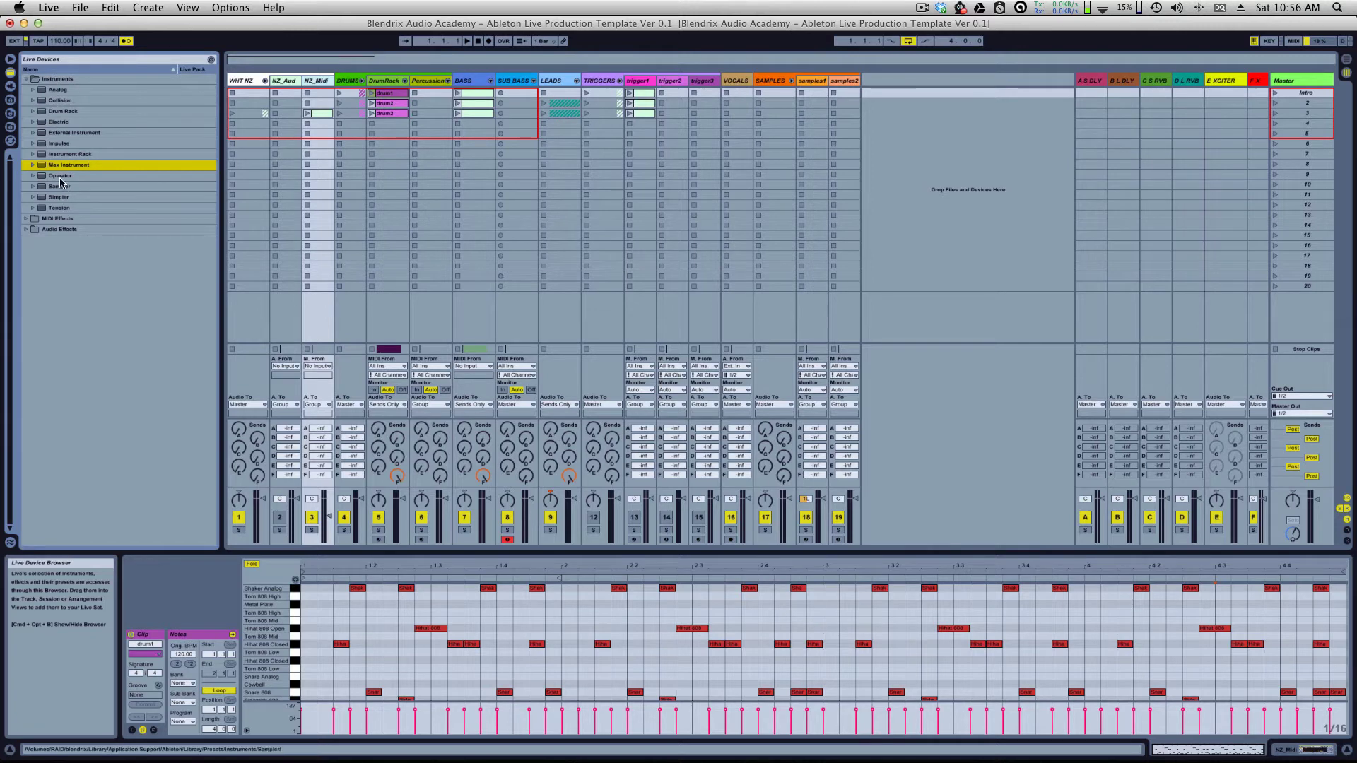
pyautogui.click(59, 91)
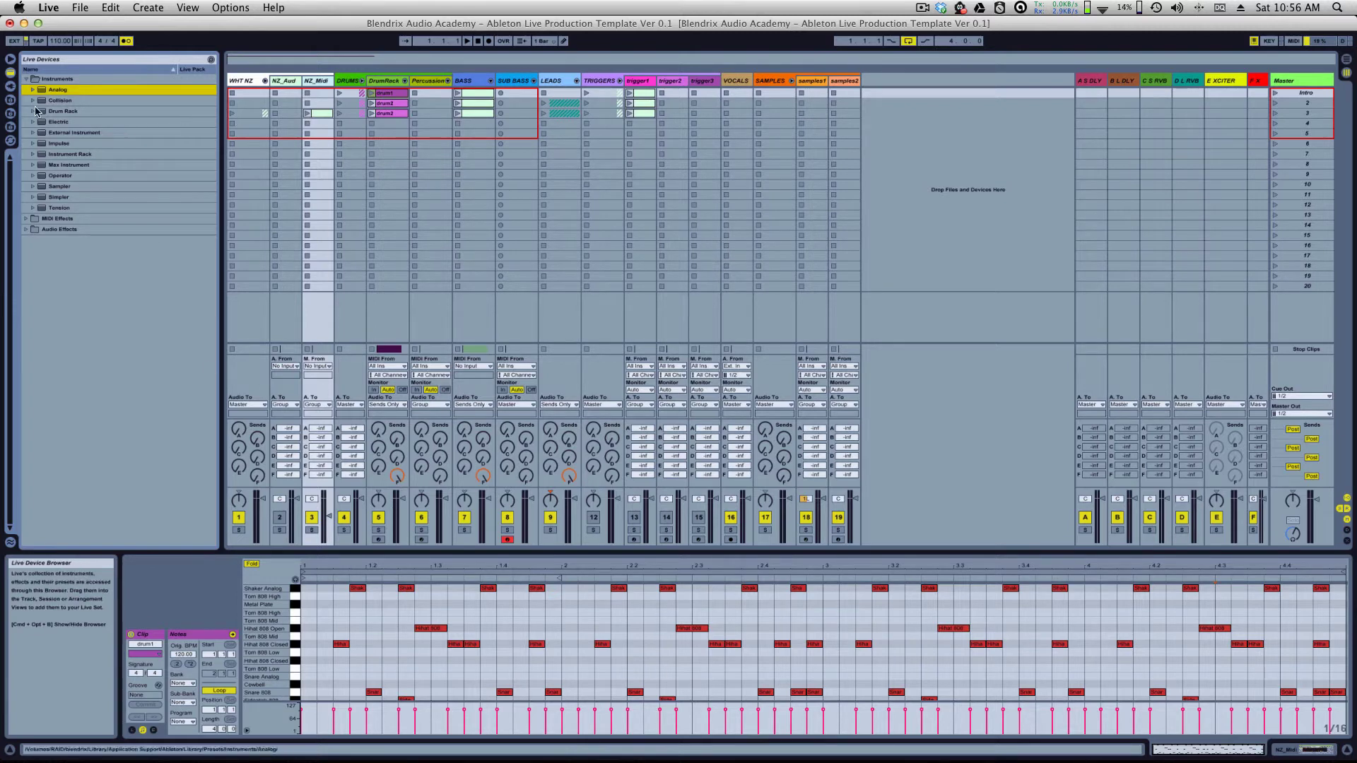
pyautogui.click(26, 78)
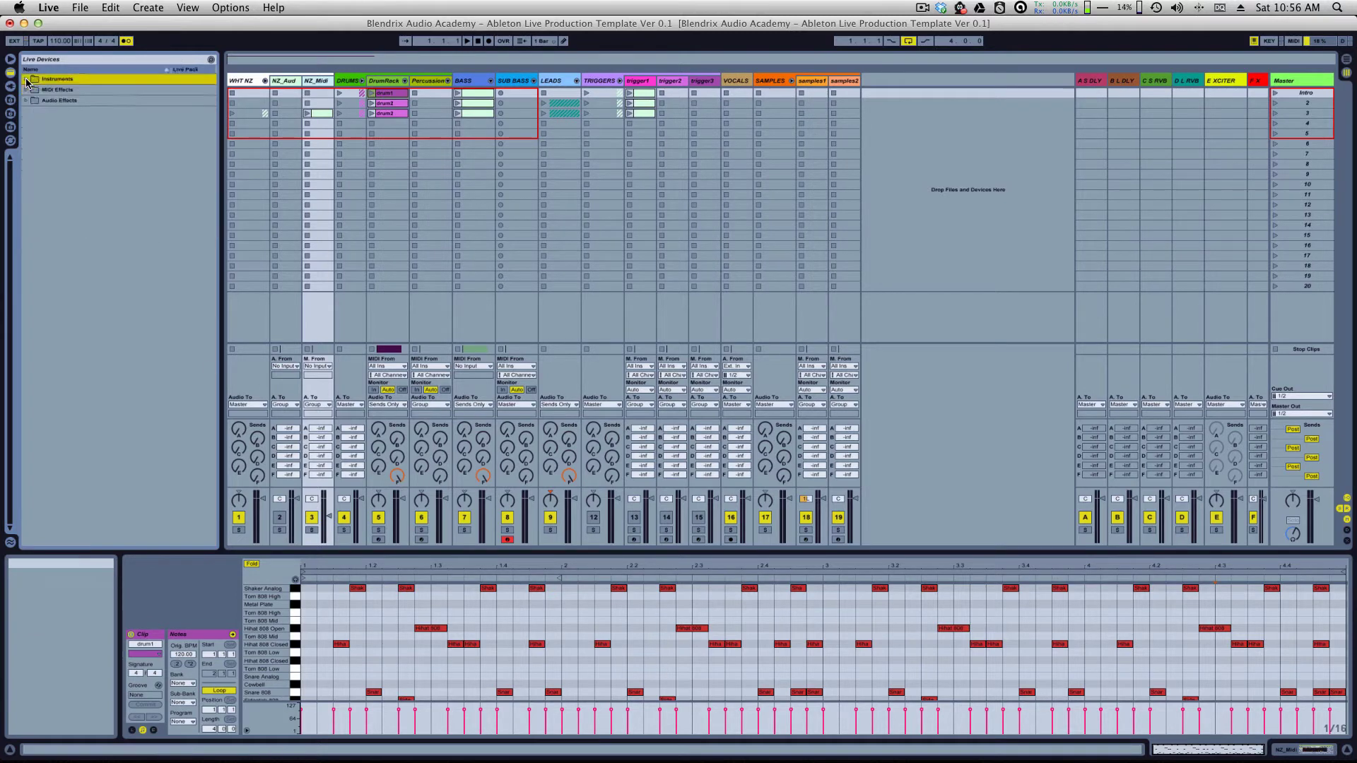
# Step: Examine the contents of the MIDI Effects and Audio Effects folders in the Live Devices, collapsing each one
pyautogui.click(27, 89)
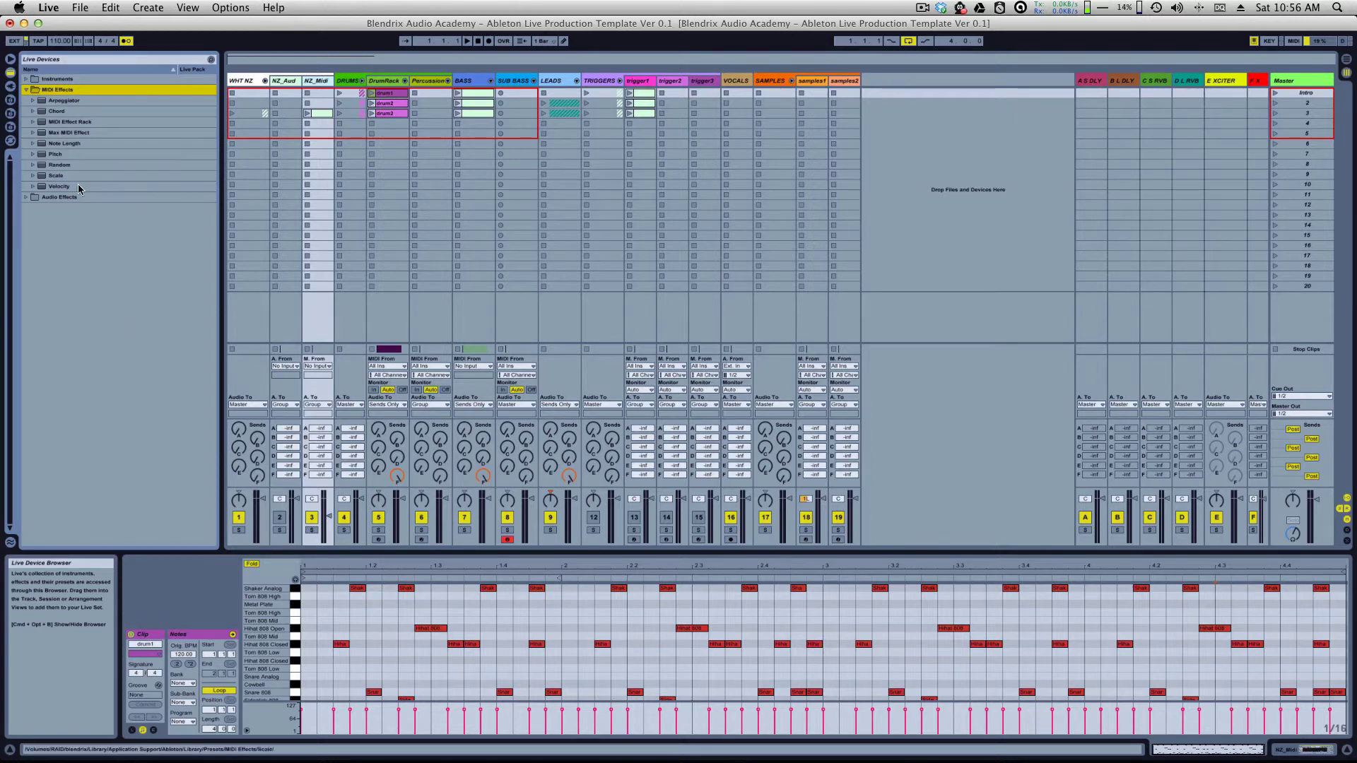
pyautogui.click(27, 91)
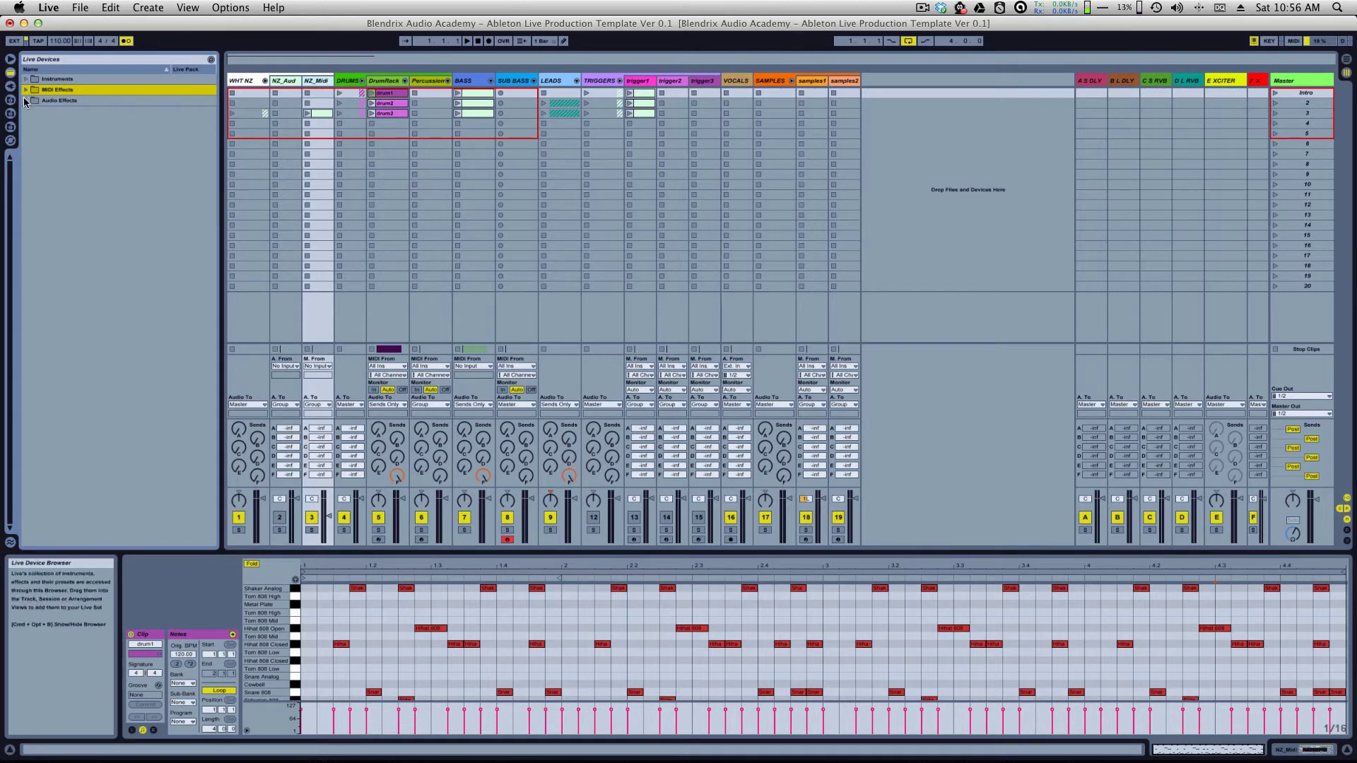
pyautogui.click(25, 101)
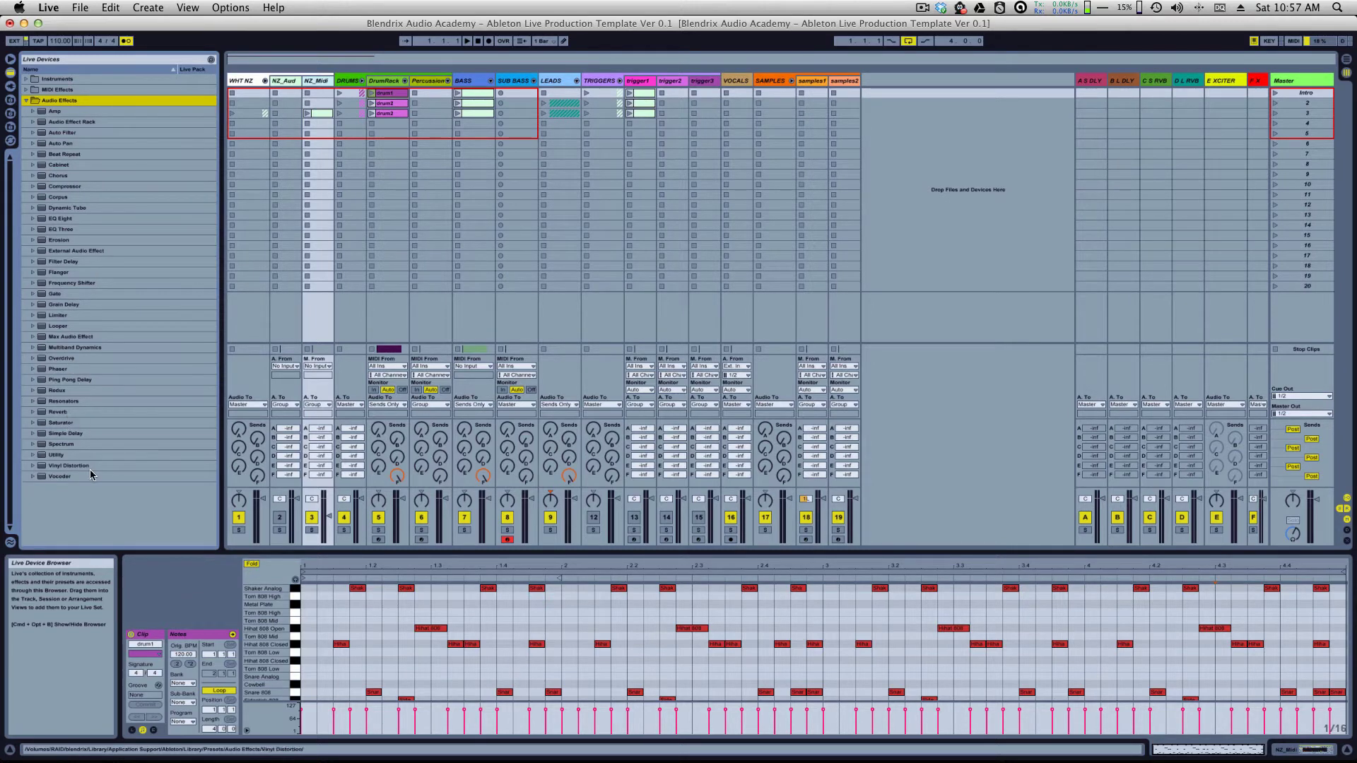
pyautogui.click(27, 100)
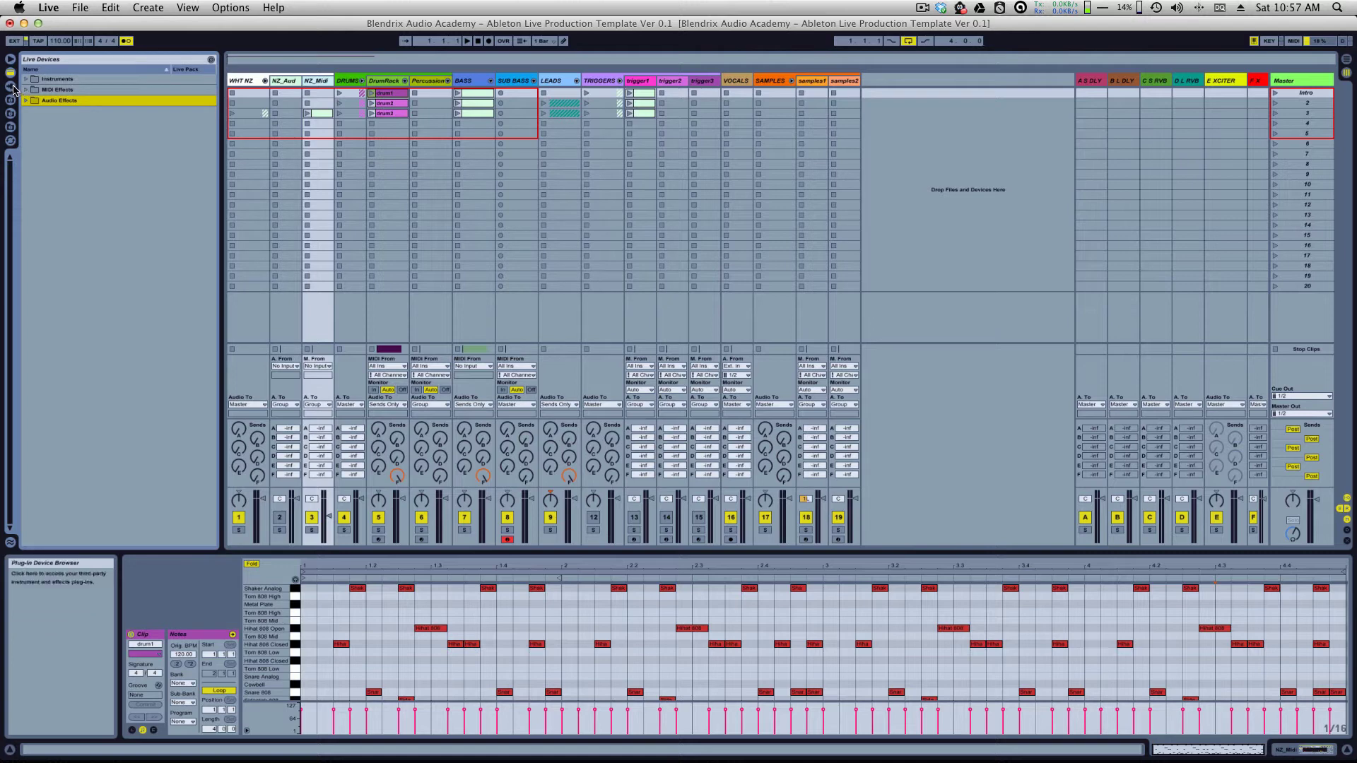
# Step: Show the plug-in devices in the browser and expand the VST folder to view the installed plug-ins
pyautogui.click(10, 86)
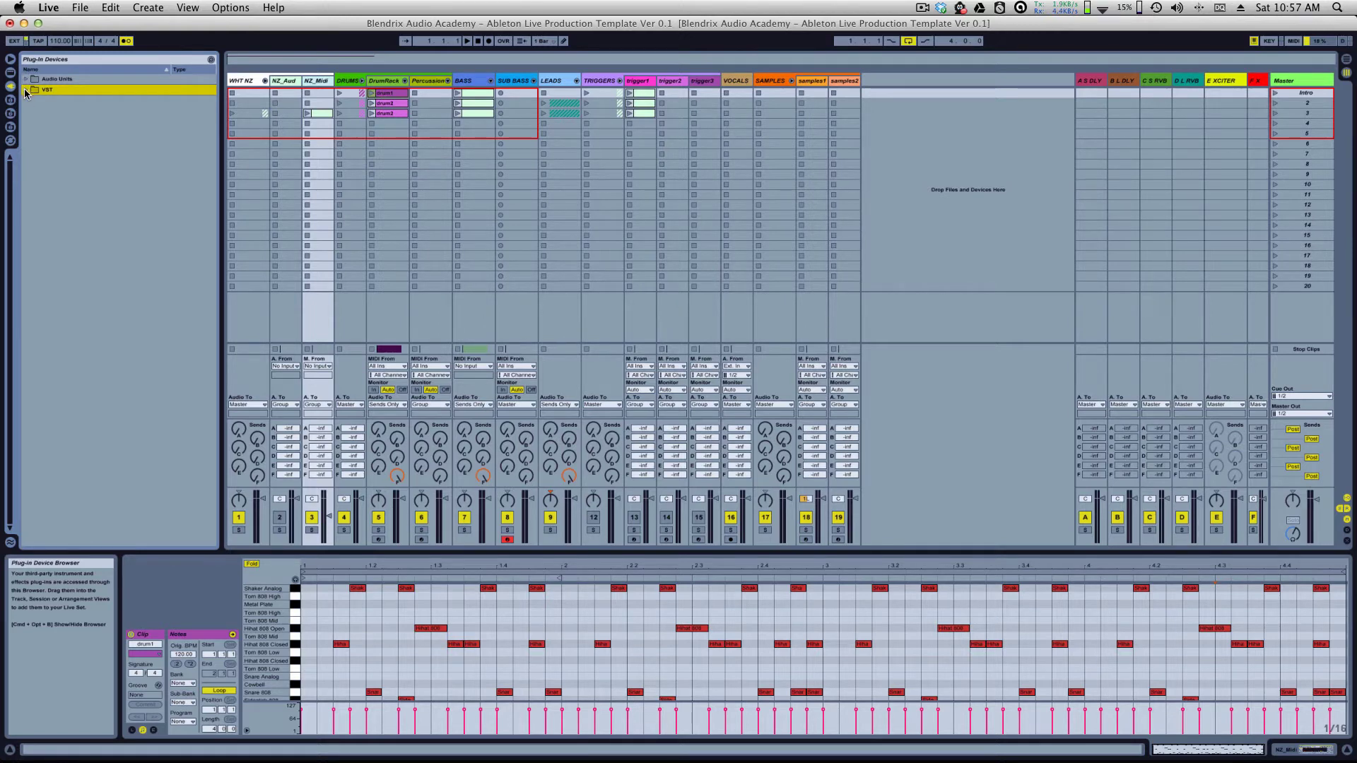
pyautogui.click(26, 89)
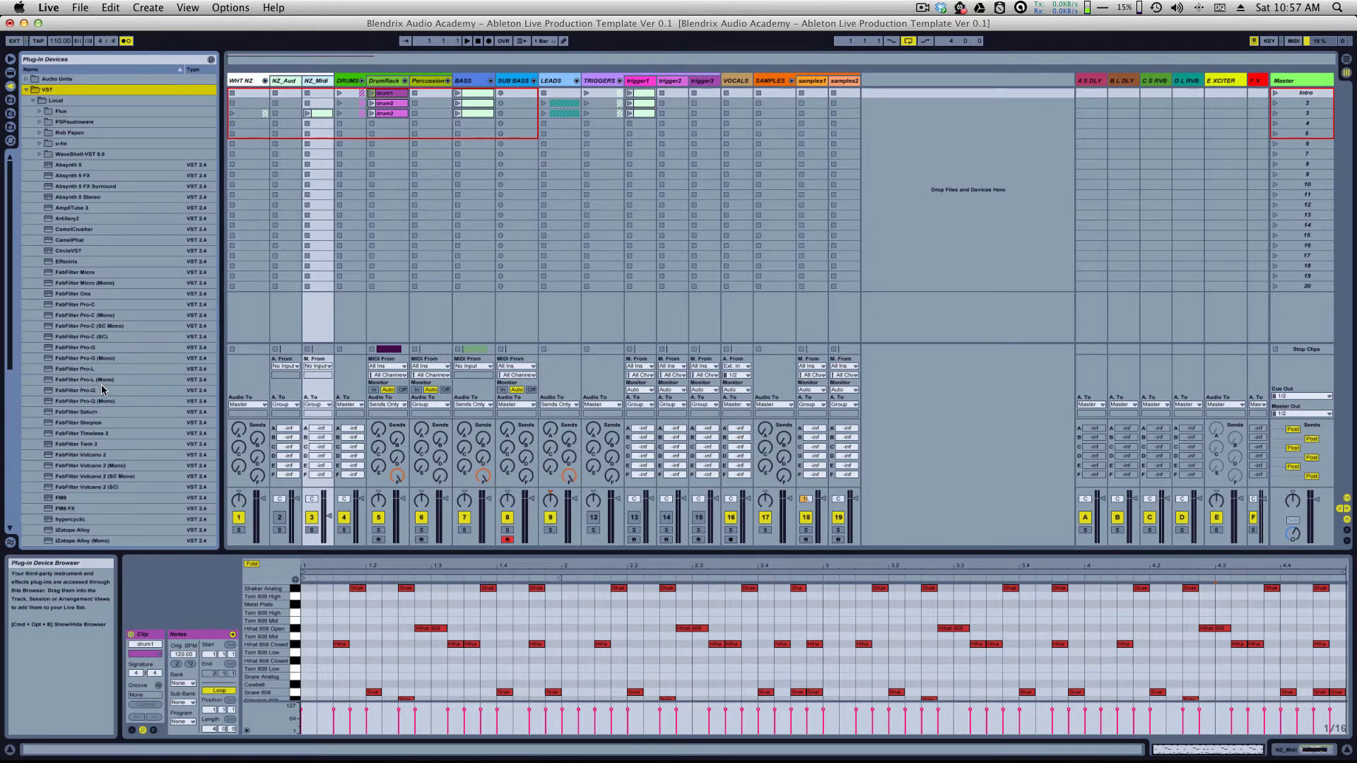
# Step: Collapse the VST folder in the plug-in devices, then expand and collapse the Audio Units folder
pyautogui.click(27, 89)
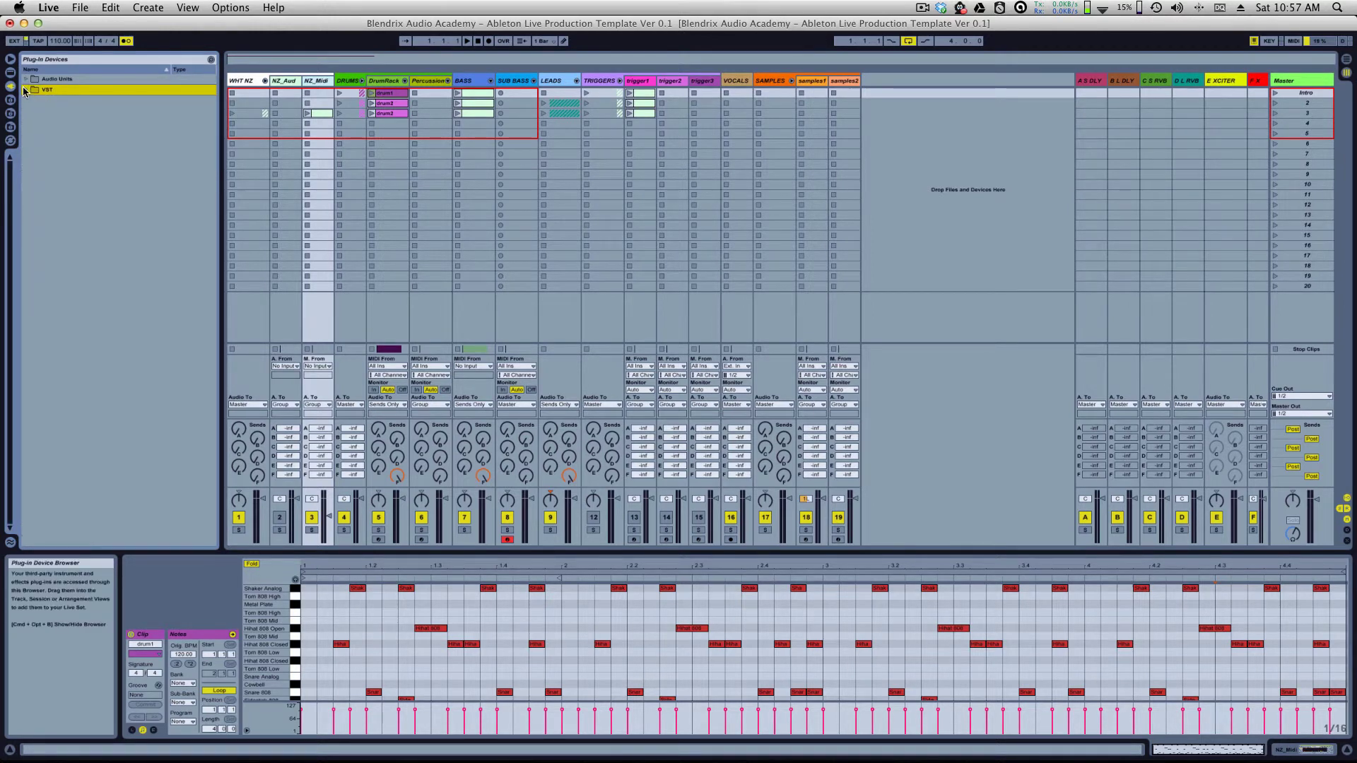
pyautogui.click(26, 79)
pyautogui.click(26, 79)
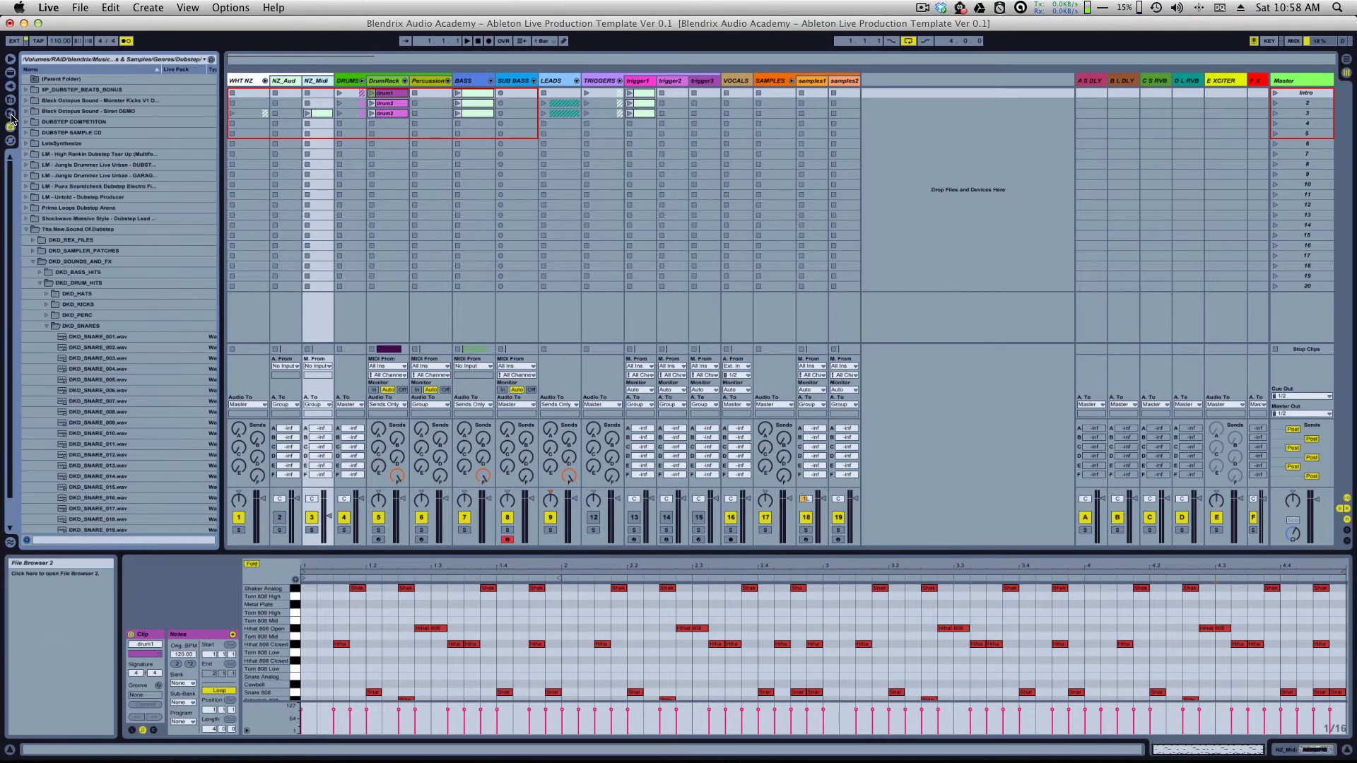
# Step: Show the Dubstep sample packs in the third file browser with all subfolders collapsed, and select the Dubstep beats bonus folder
pyautogui.click(11, 126)
pyautogui.click(84, 156)
pyautogui.click(77, 101)
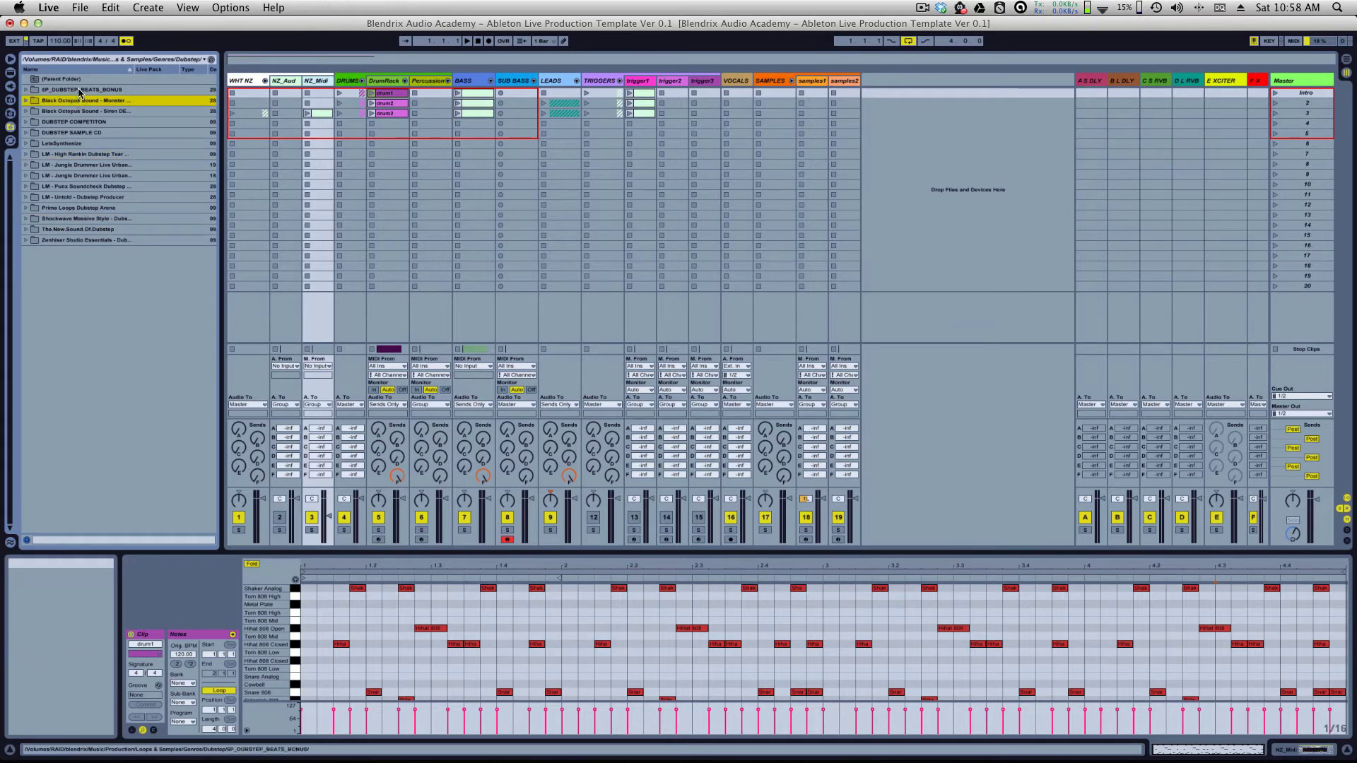
pyautogui.click(78, 90)
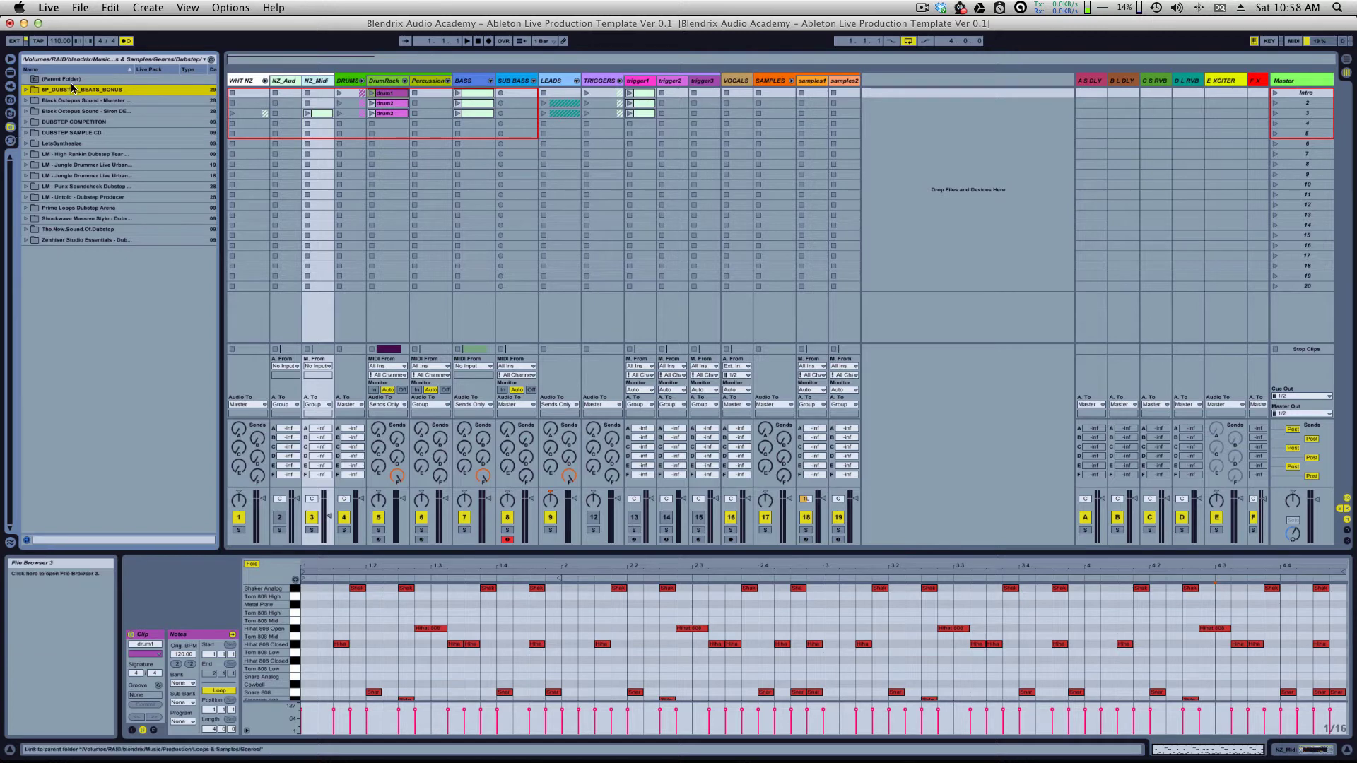
# Step: Switch through the three file browsers in turn, starting from the Library
pyautogui.click(9, 100)
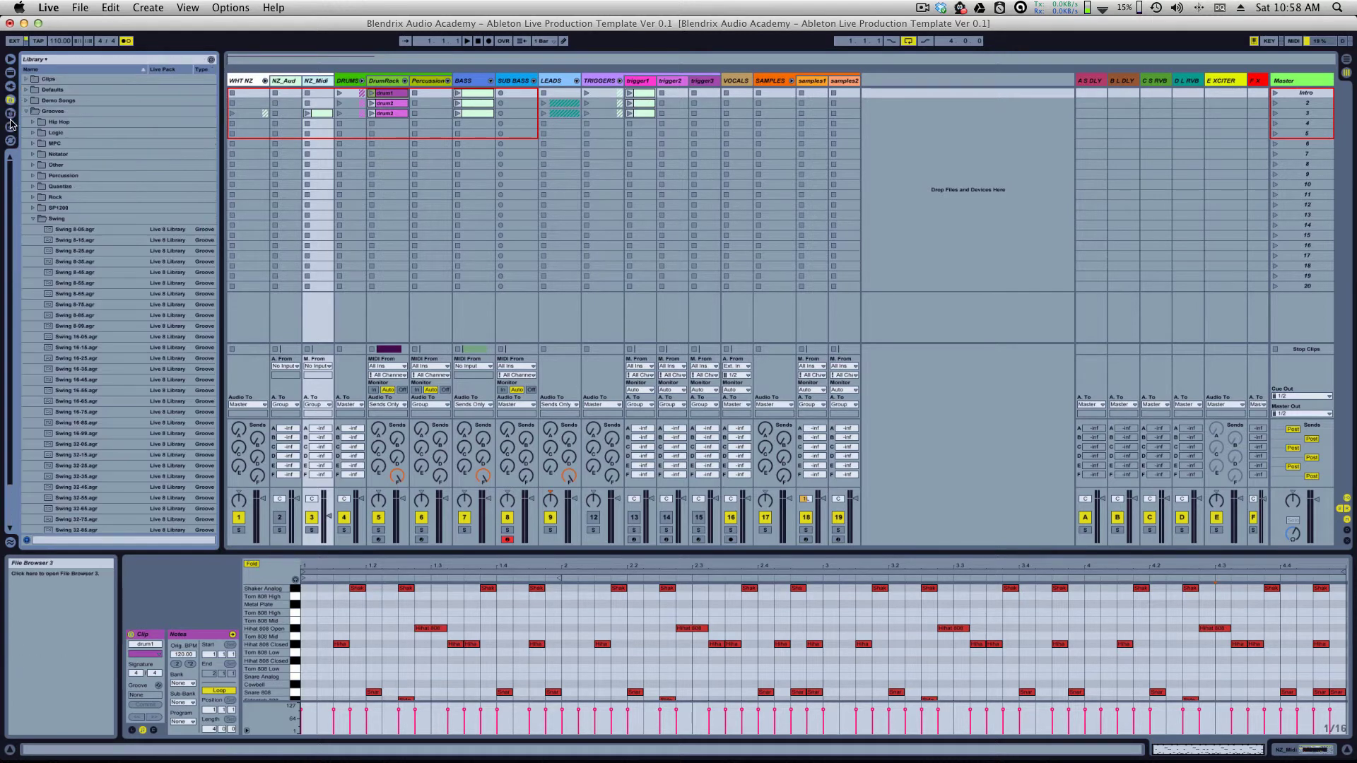
pyautogui.click(10, 114)
pyautogui.click(9, 127)
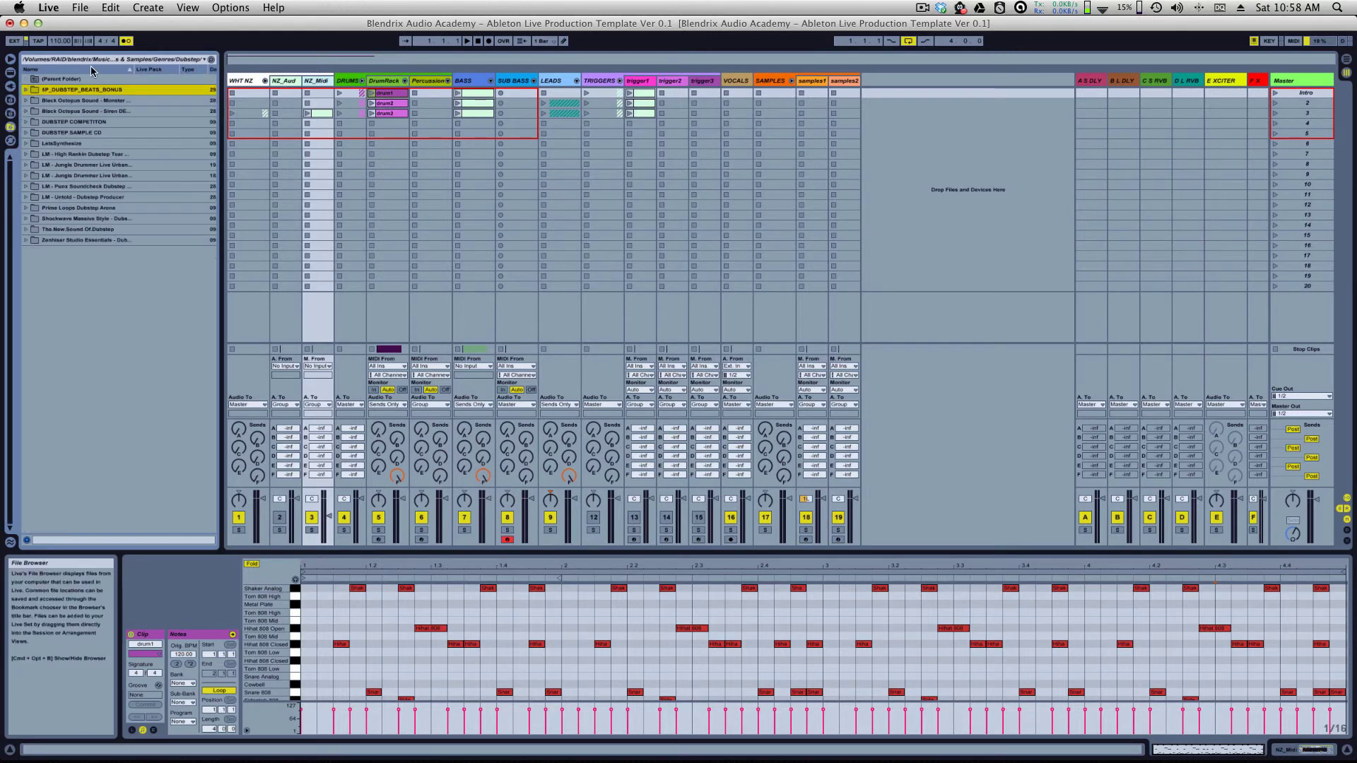
# Step: Examine the Swing grooves in the Library, with the Groove Pool shown for reference, and hide the pool again
pyautogui.click(10, 99)
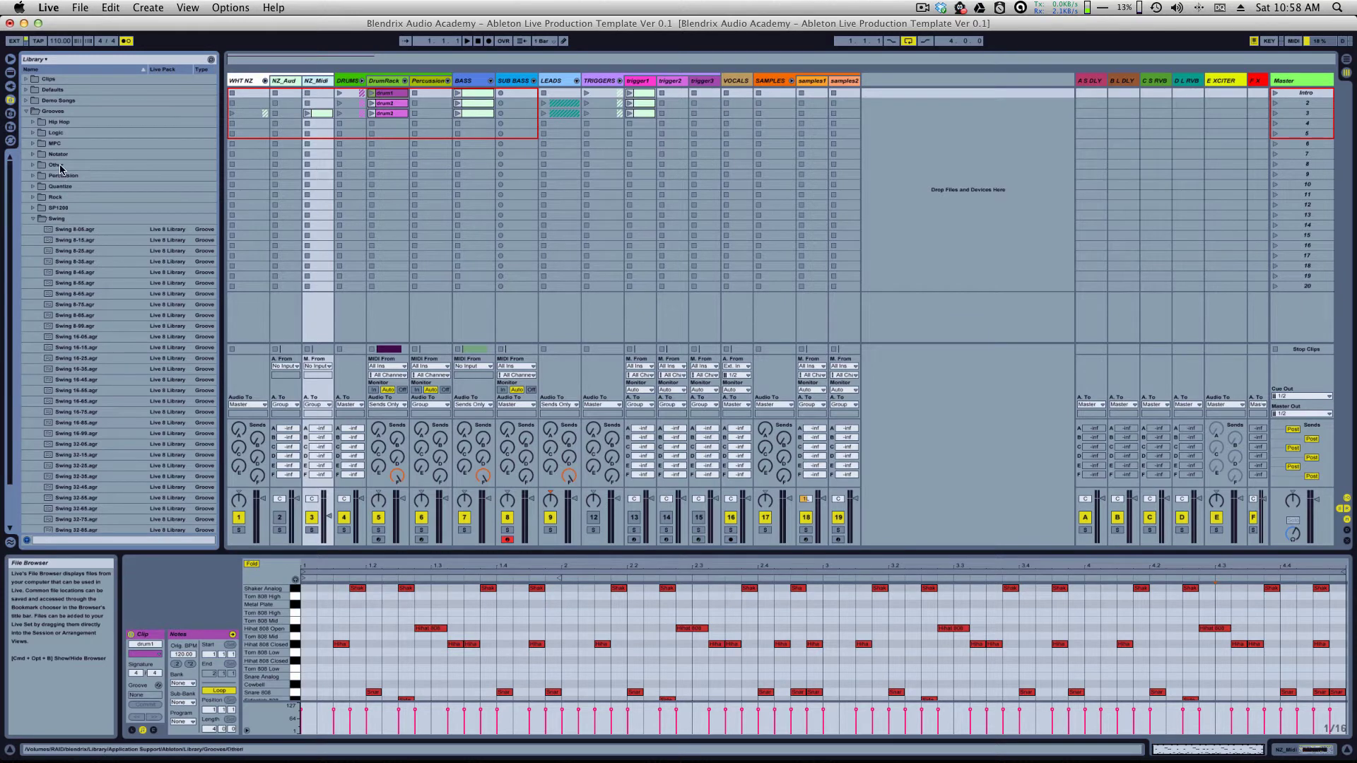
pyautogui.scroll(-3, 88, 233)
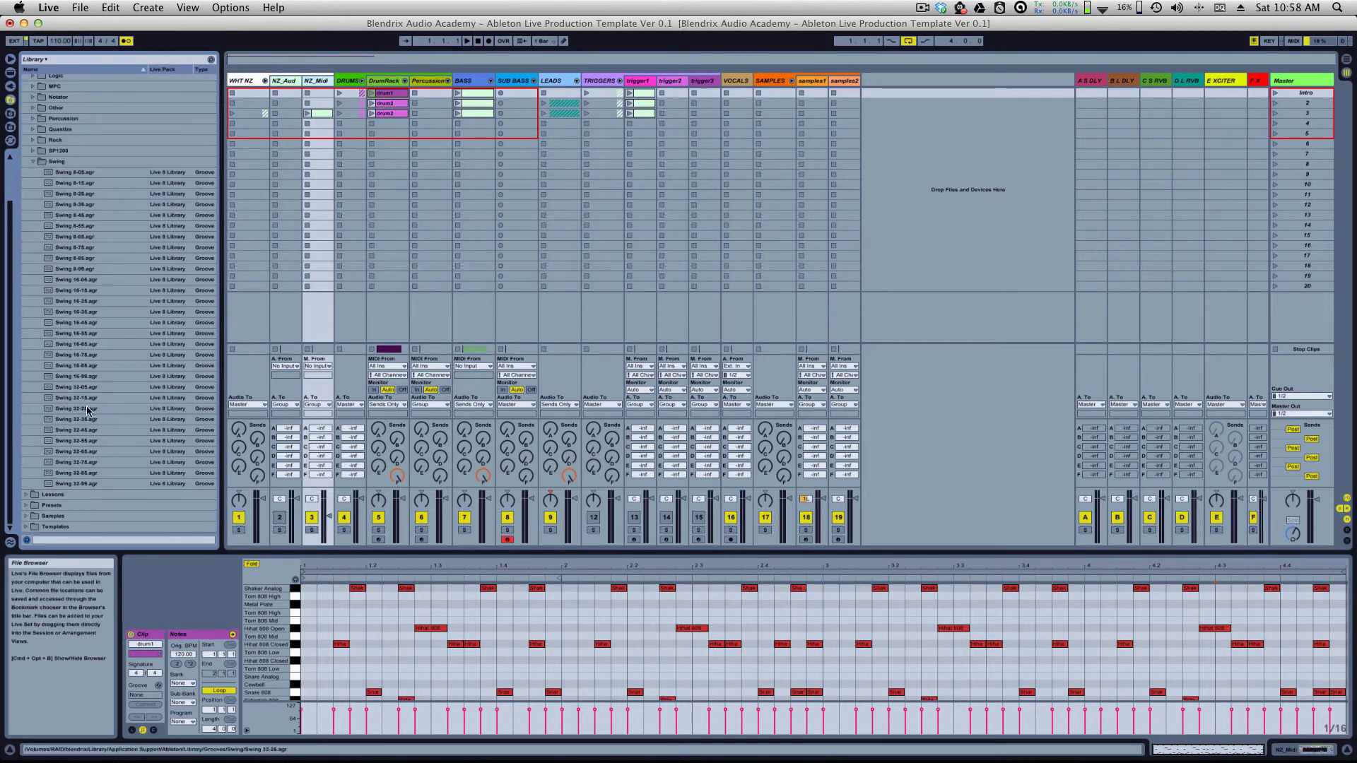
pyautogui.click(7, 541)
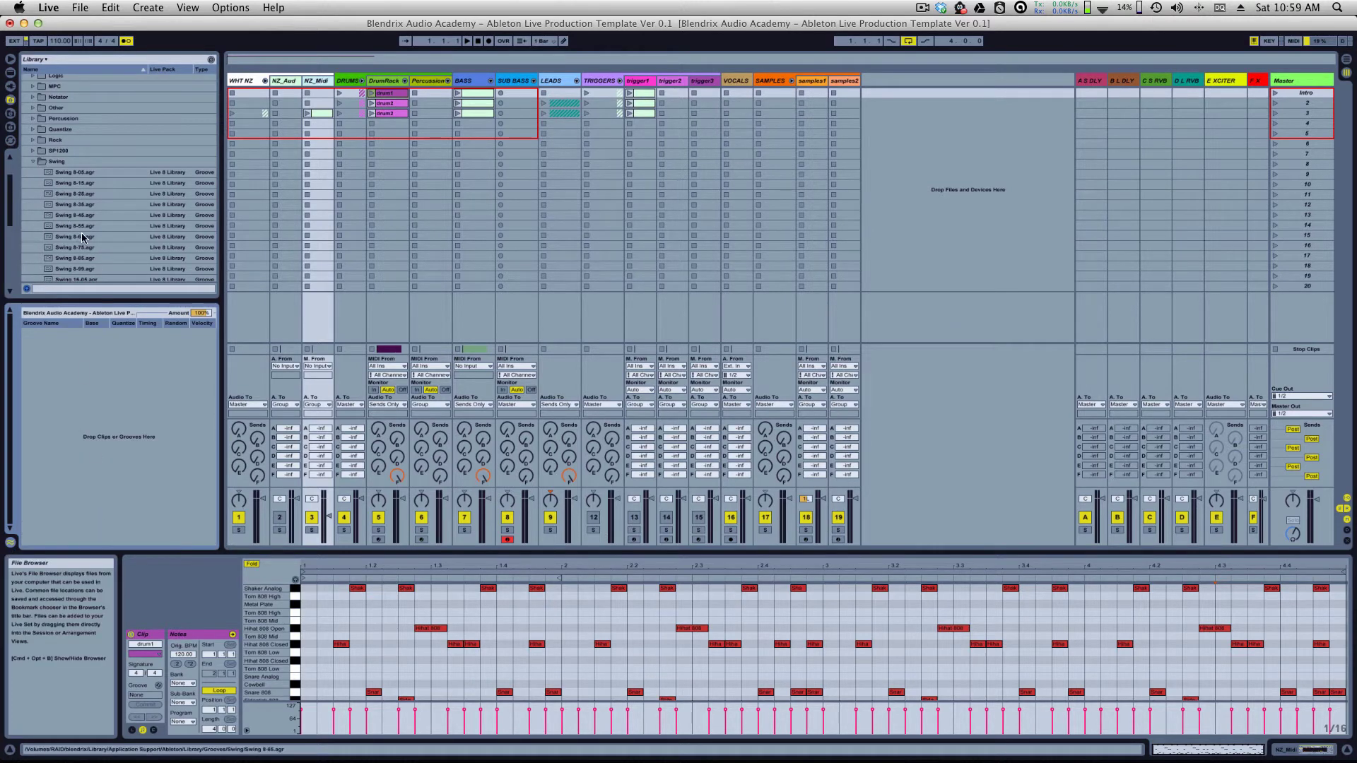
pyautogui.scroll(-3, 82, 237)
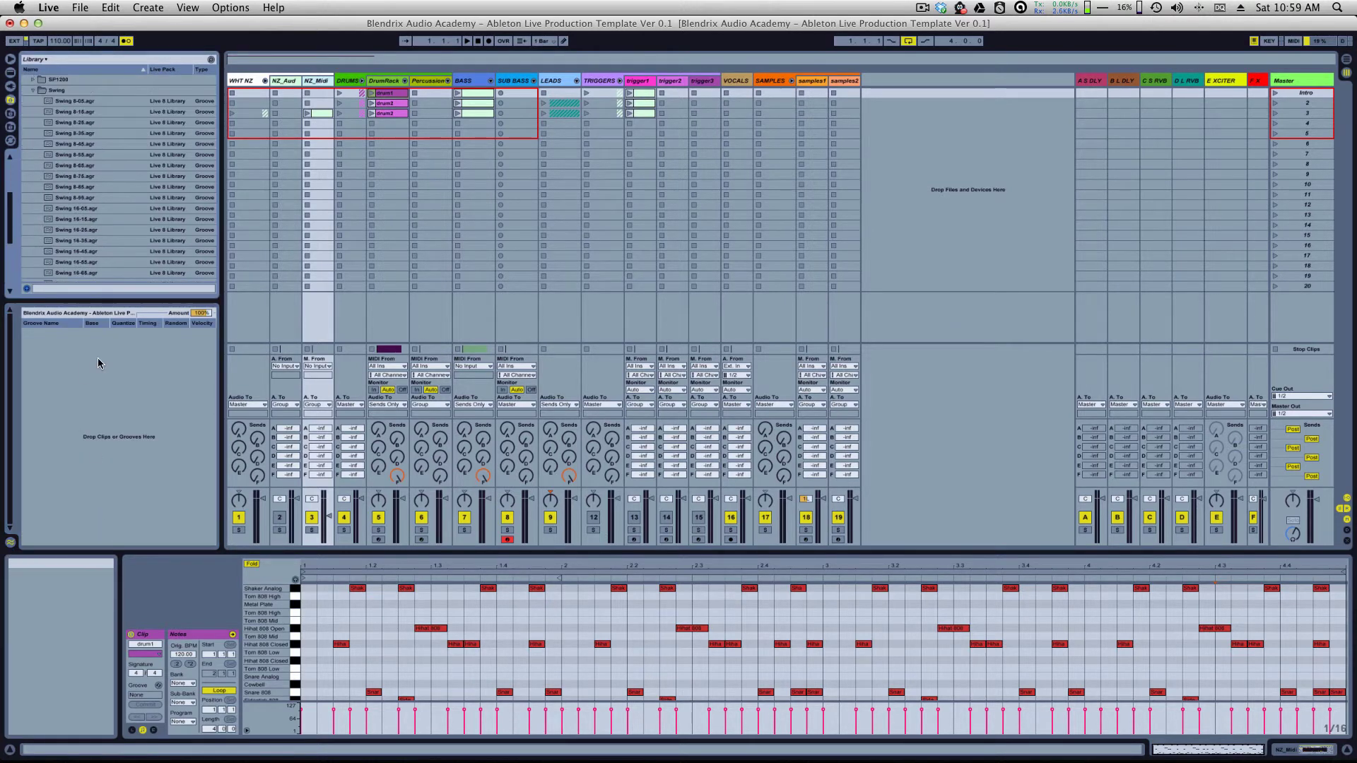
pyautogui.click(10, 543)
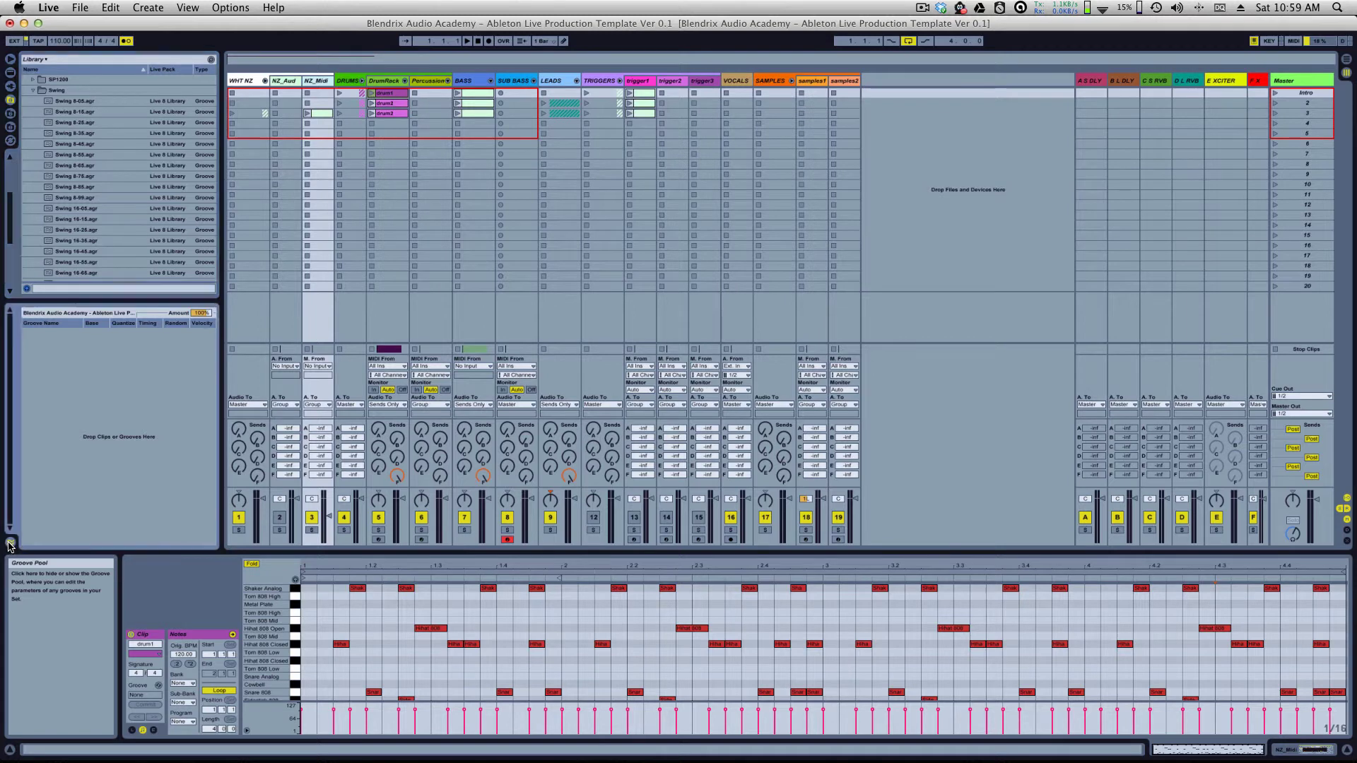
# Step: Examine the drum machine folders of the Freeware Drum Sample Library in the second file browser
pyautogui.click(10, 116)
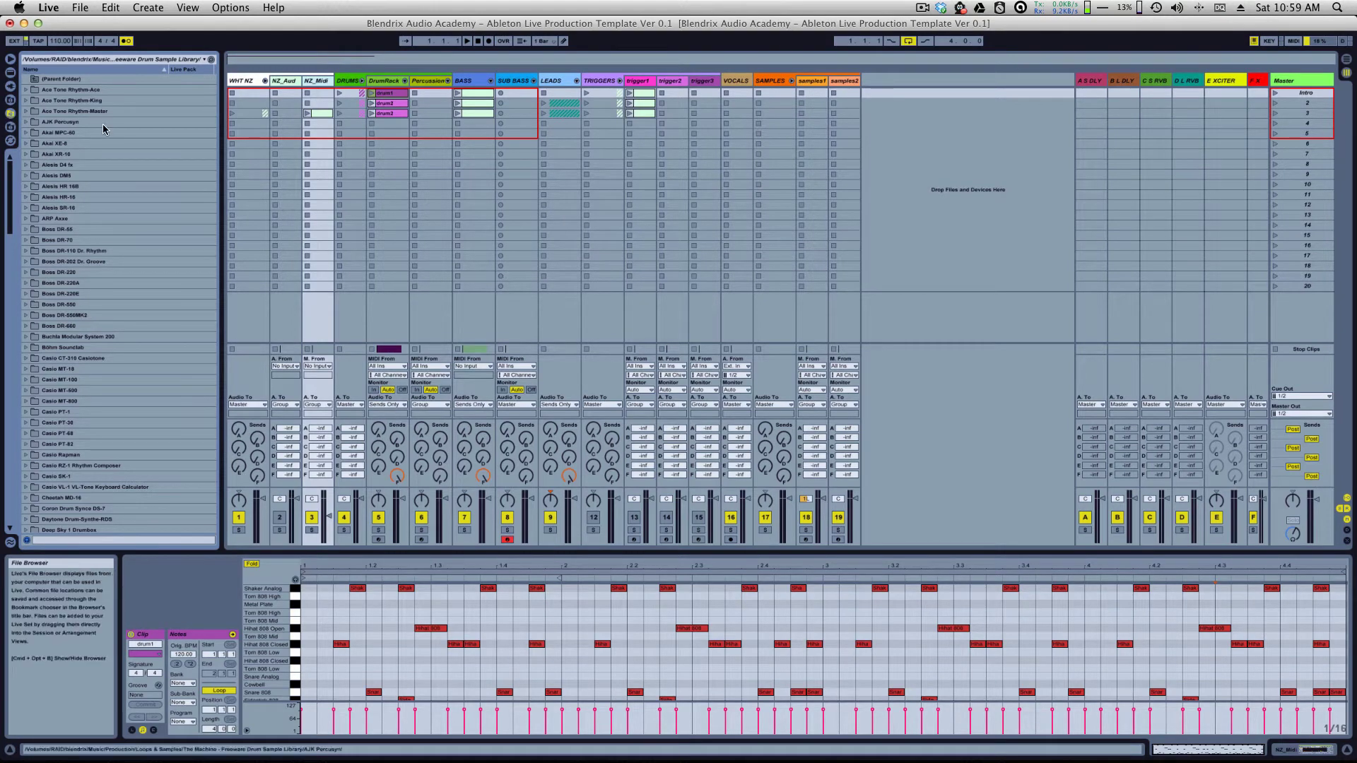
pyautogui.scroll(-9, 60, 307)
pyautogui.scroll(-20, 60, 308)
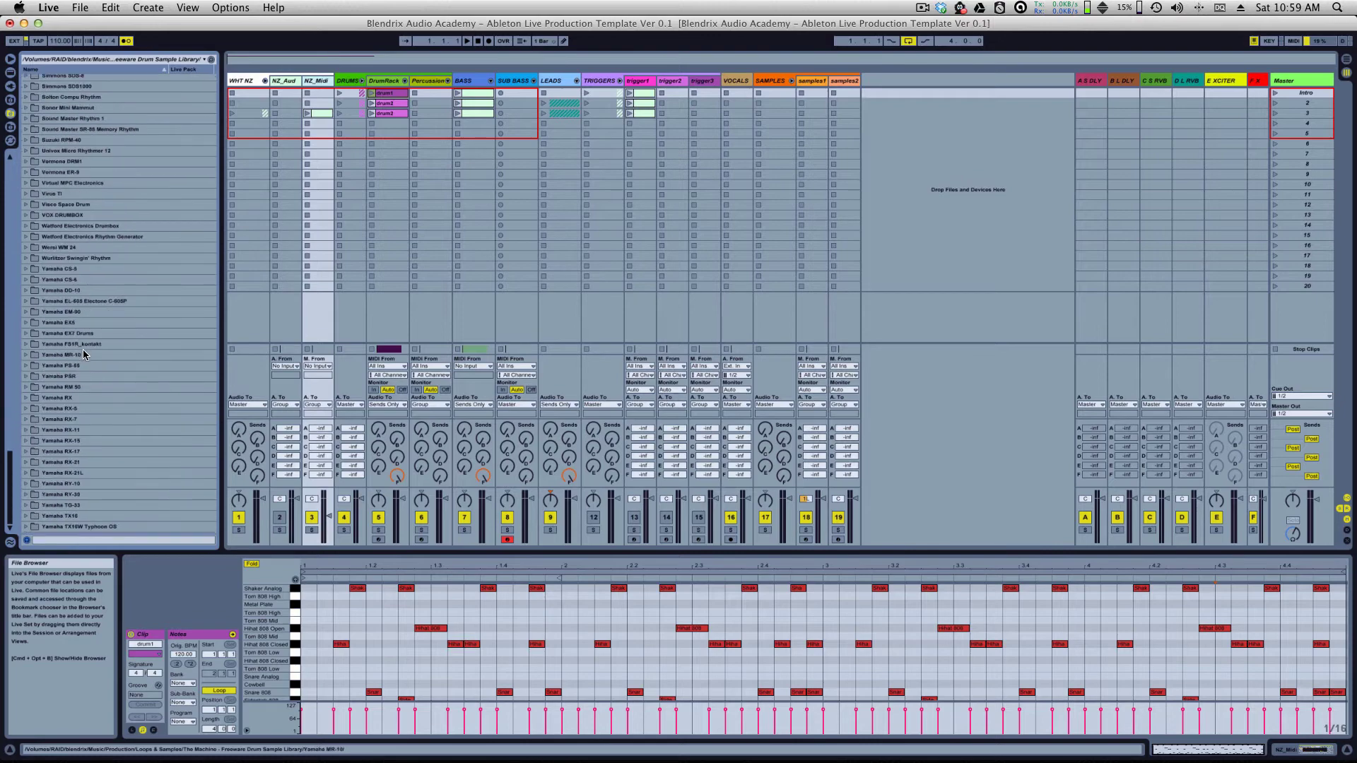
pyautogui.scroll(20, 73, 345)
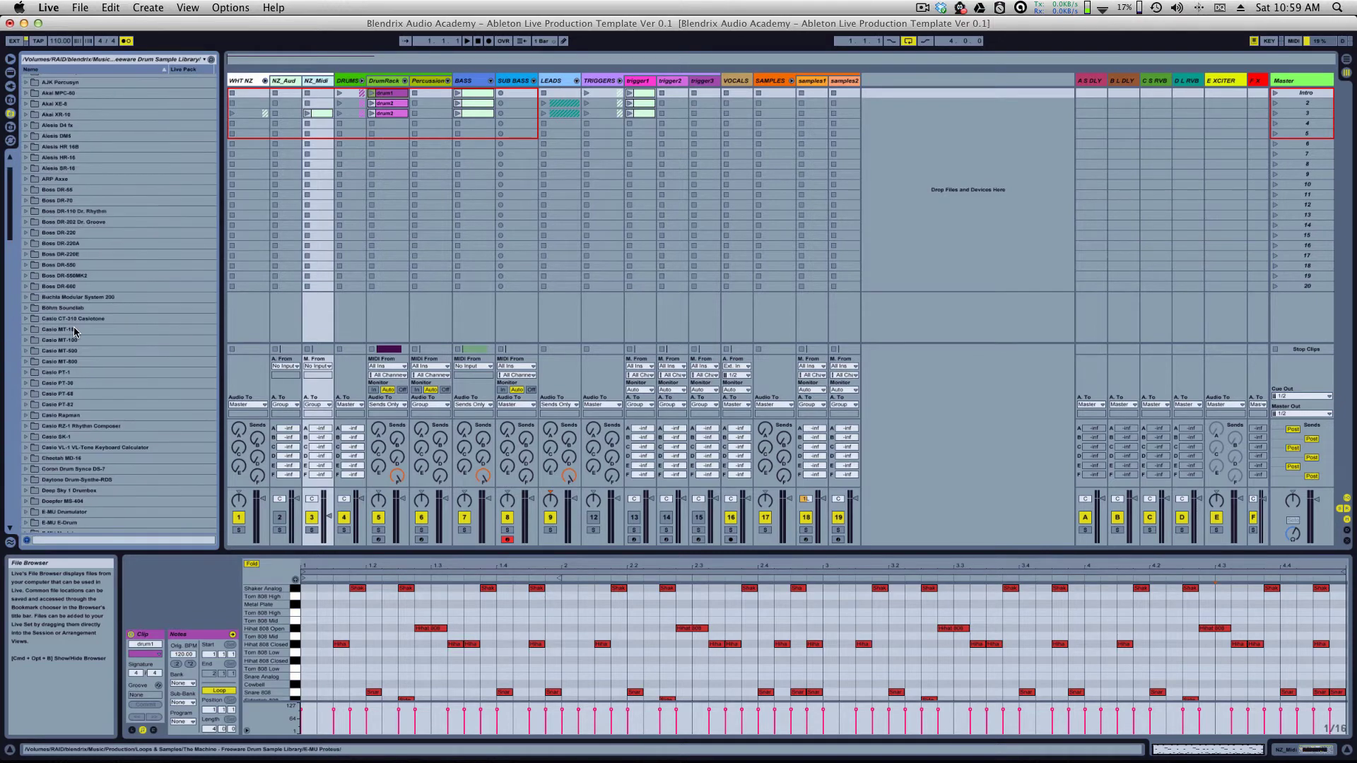
# Step: Go up to the Genres folder in the third file browser, then expand and collapse its Dubstep folder
pyautogui.click(10, 127)
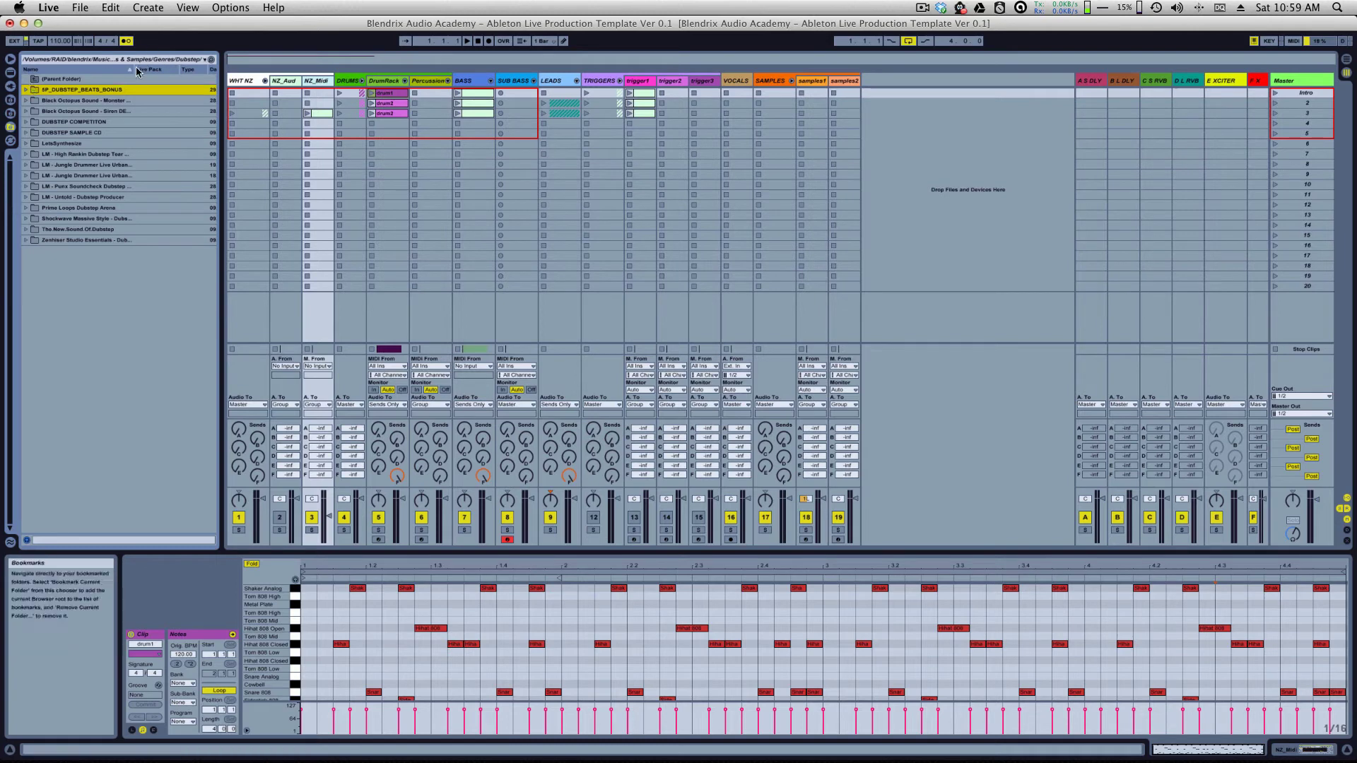
pyautogui.doubleClick(63, 80)
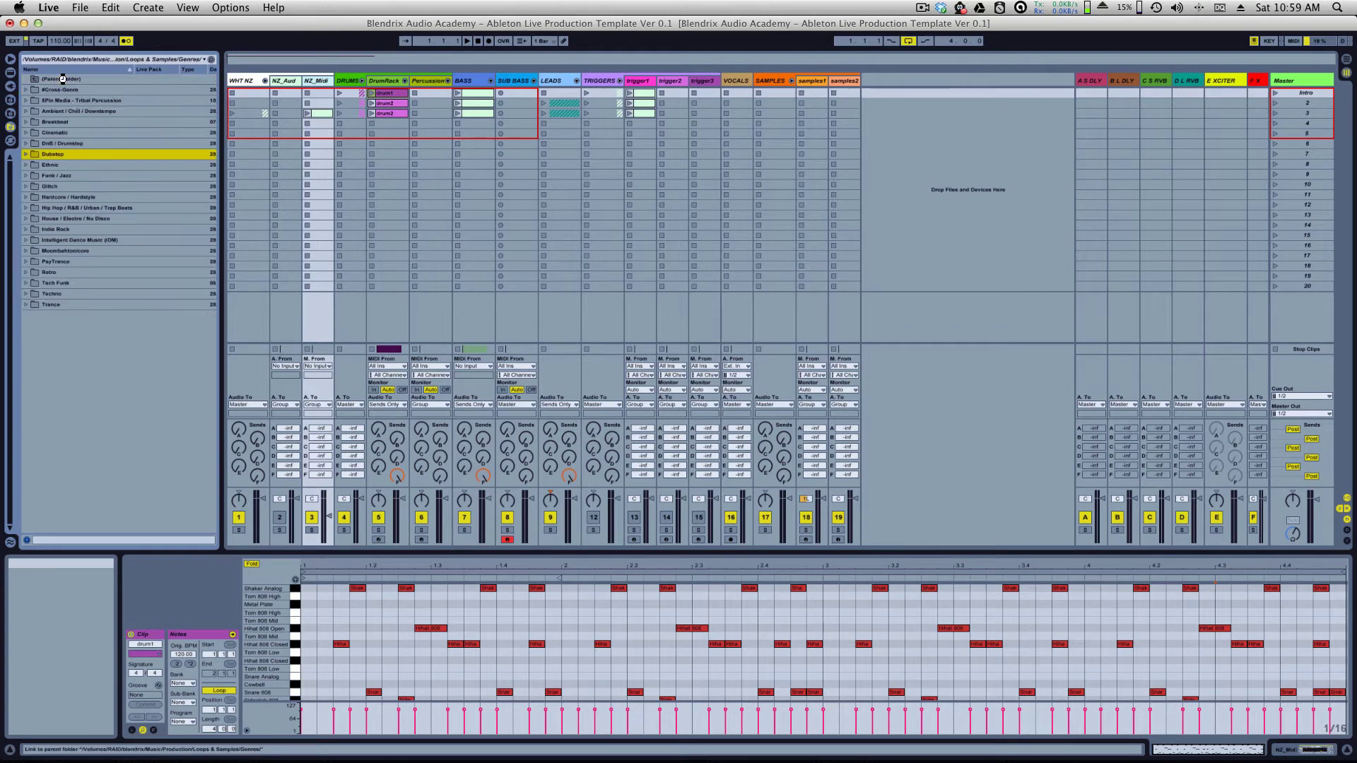
pyautogui.click(26, 154)
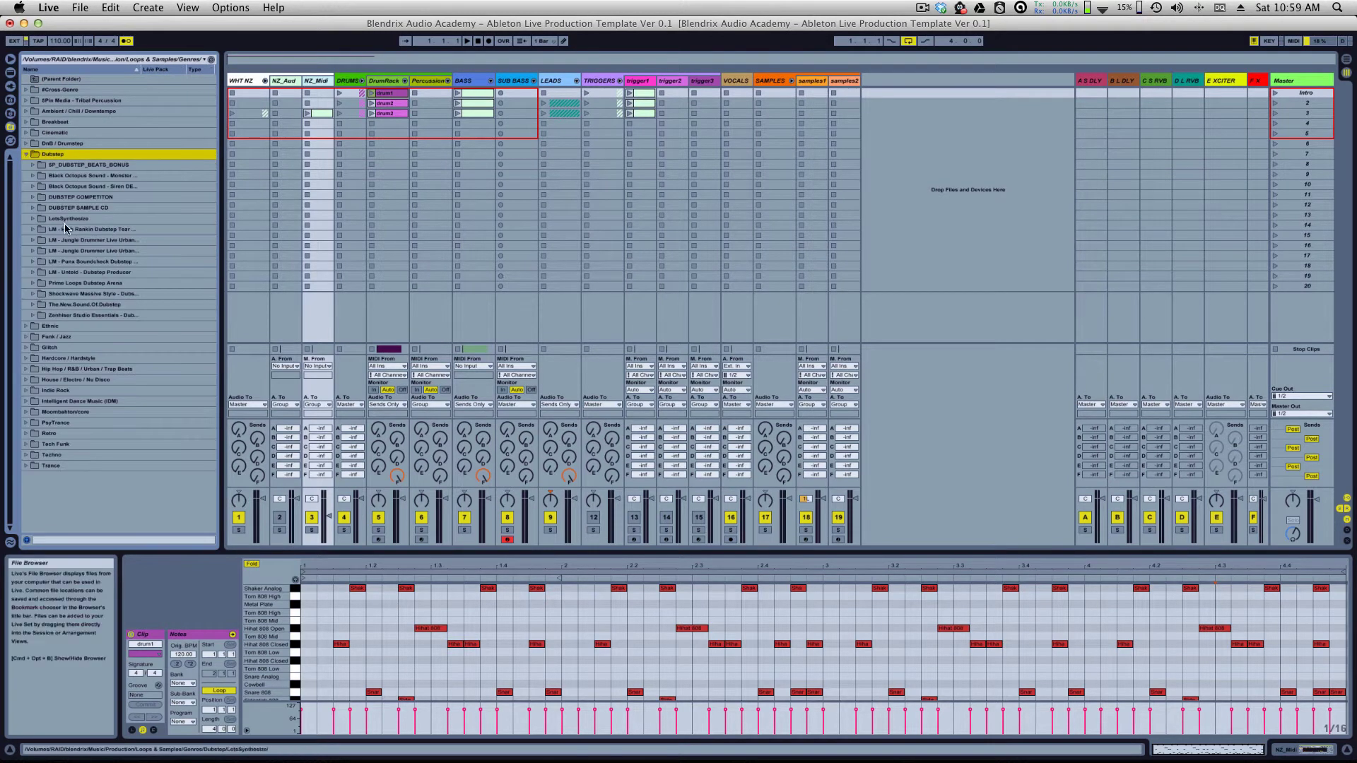
pyautogui.press('Left')
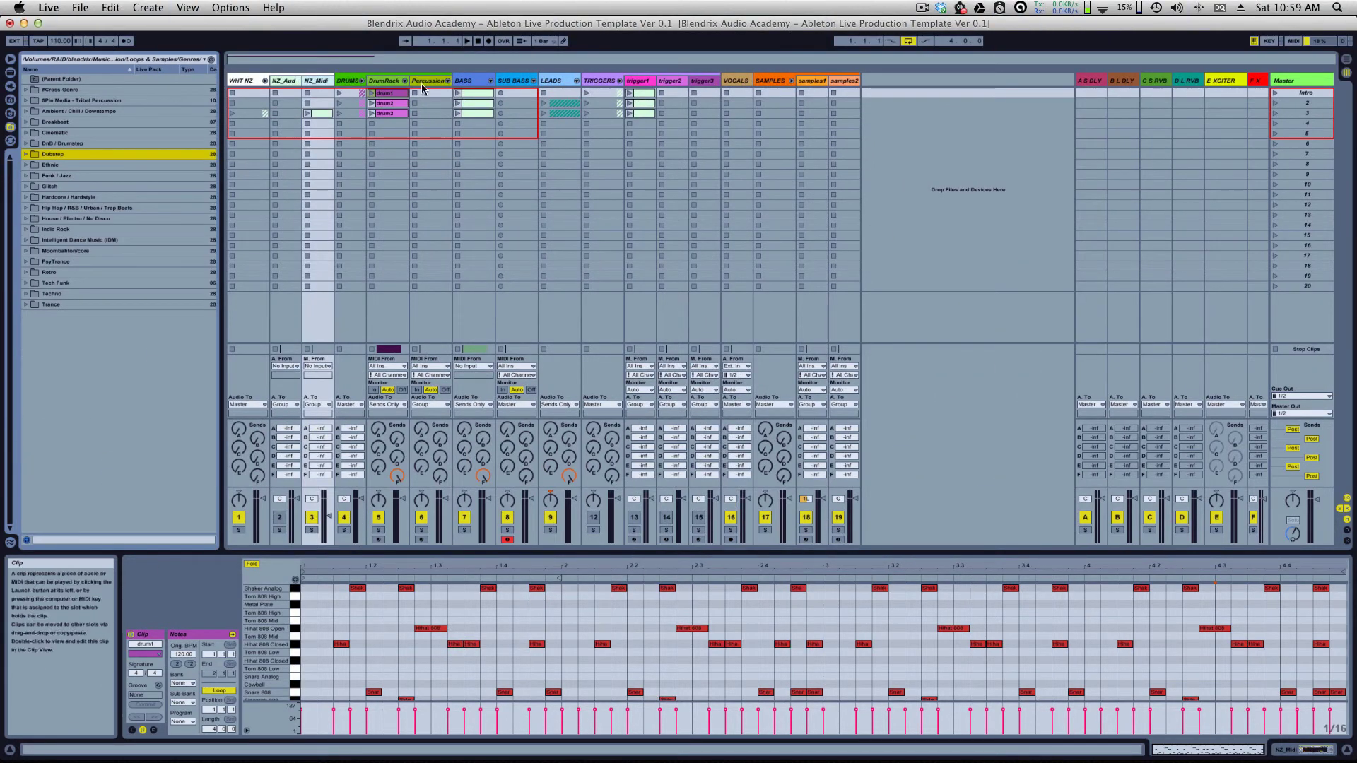
# Step: Show the BASS track's devices, and examine the Analog and Operator chains in the SUB BASS track's Instrument Rack
pyautogui.click(467, 82)
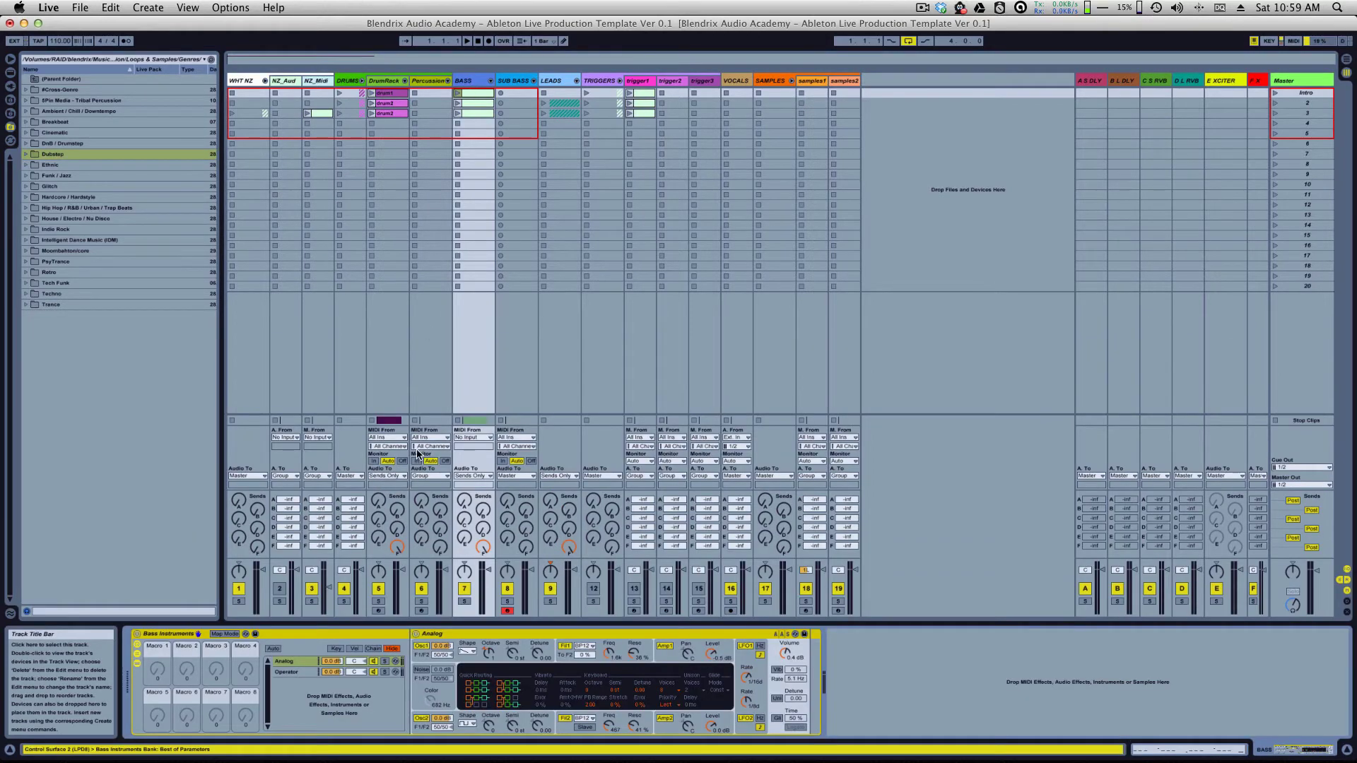
pyautogui.click(507, 610)
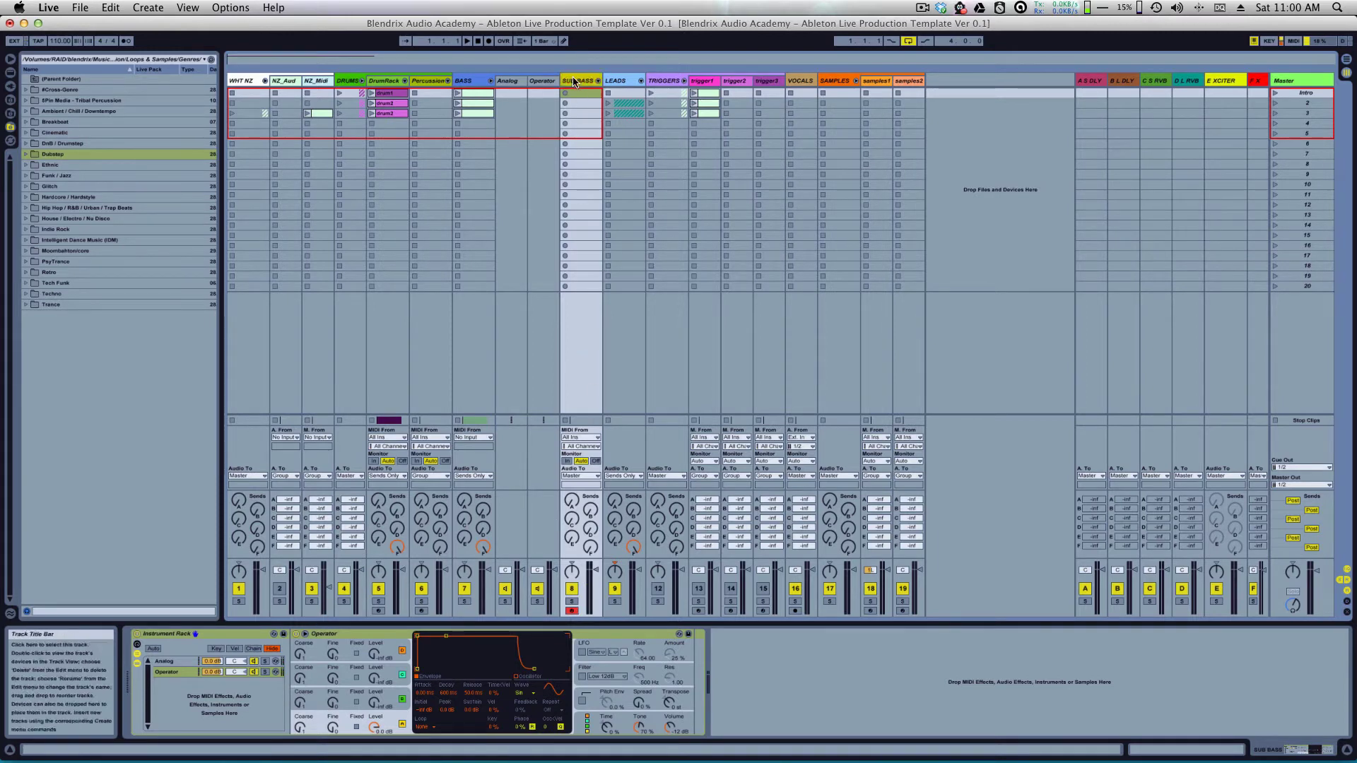
pyautogui.click(170, 661)
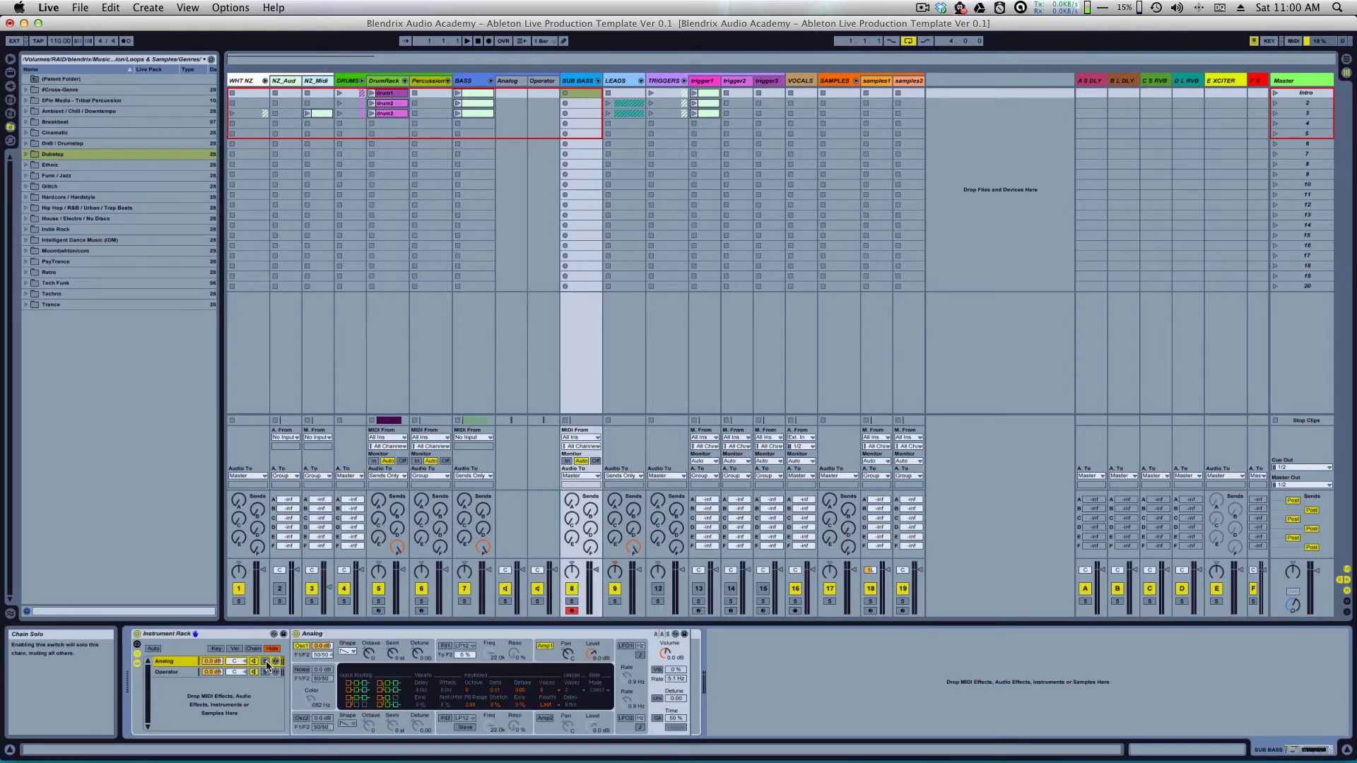
pyautogui.click(174, 635)
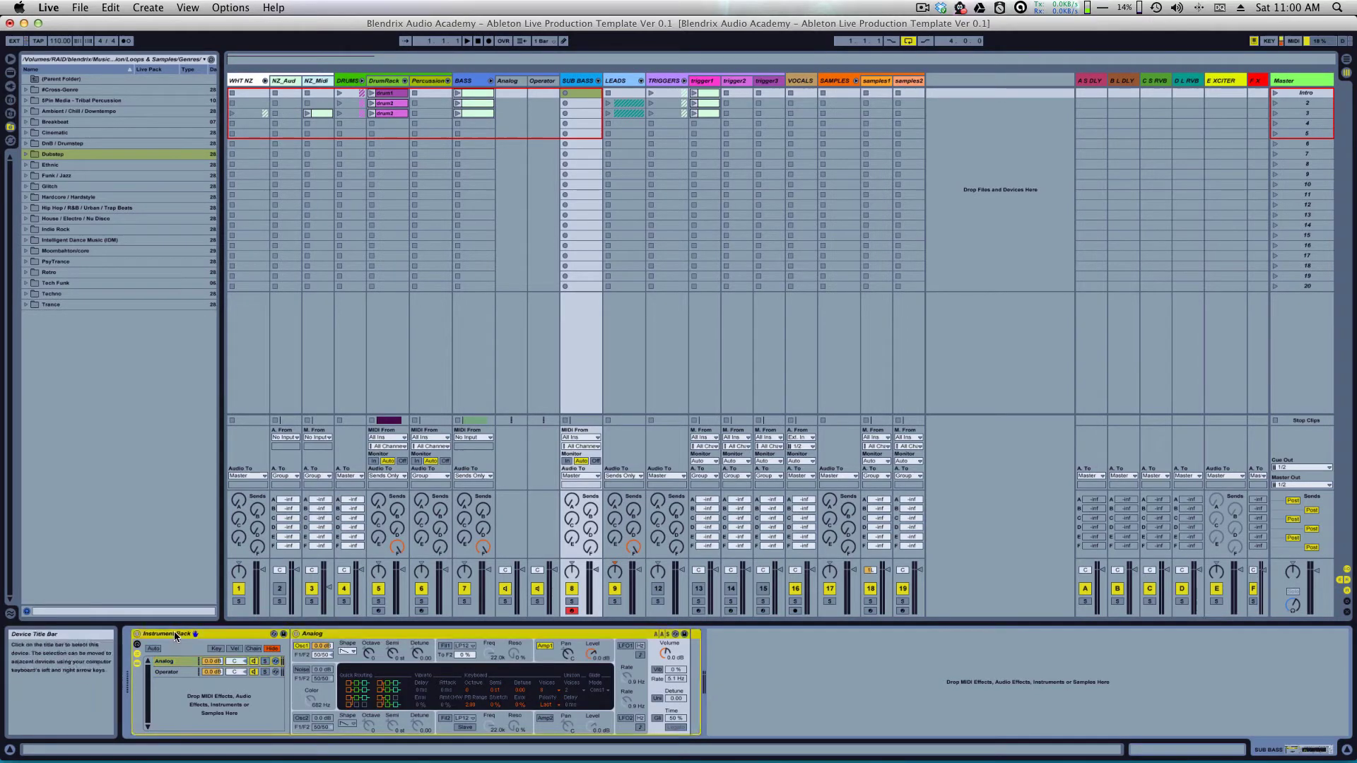
pyautogui.click(171, 672)
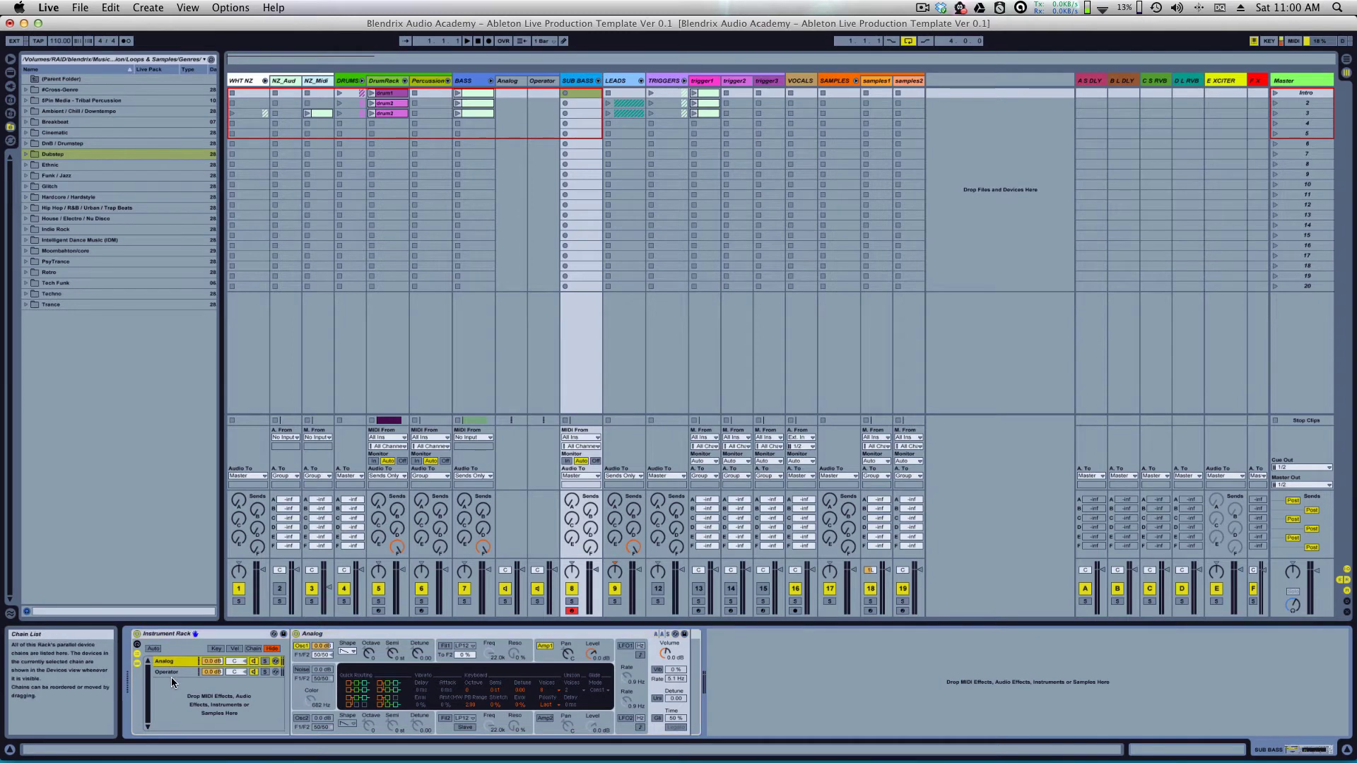
# Step: Solo the Analog and Operator chains in turn in the SUB BASS instrument rack to compare their sounds
pyautogui.click(172, 661)
pyautogui.click(171, 671)
pyautogui.click(264, 661)
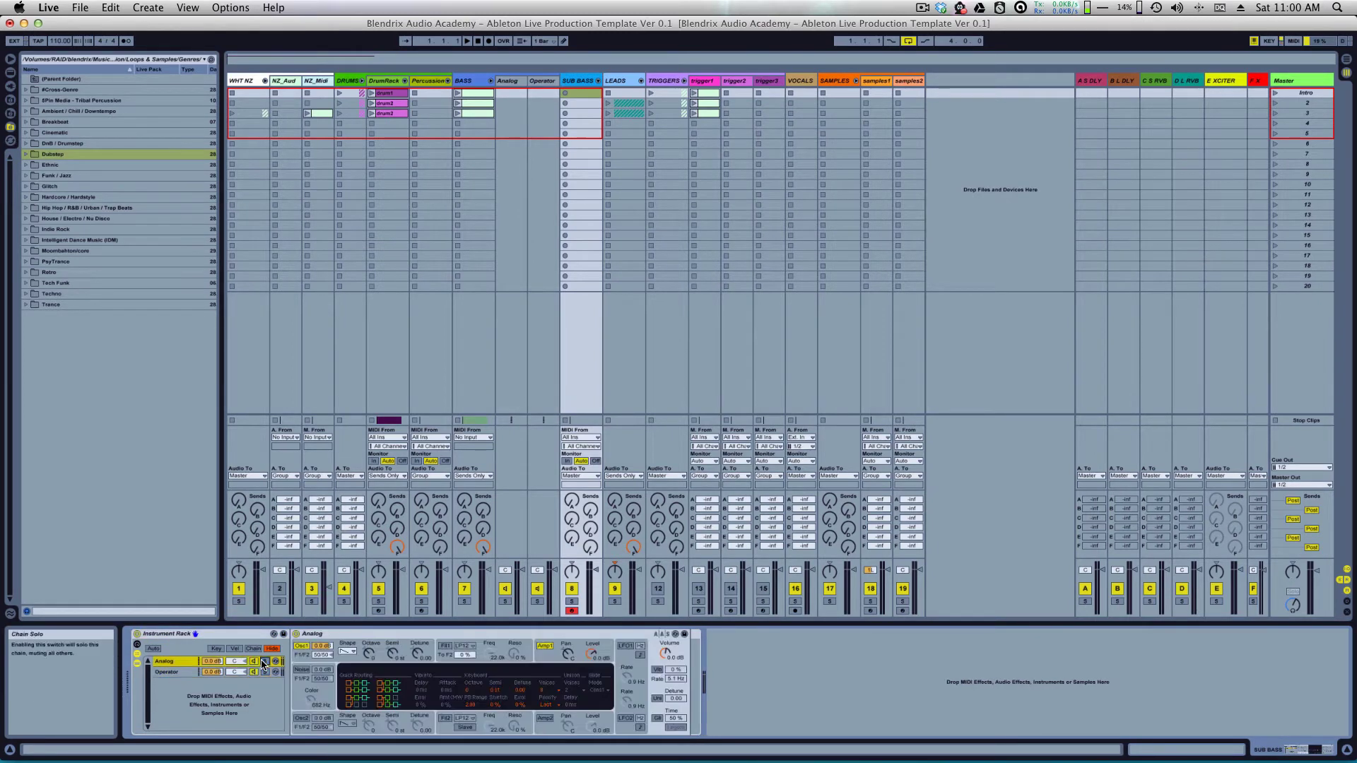
pyautogui.click(264, 672)
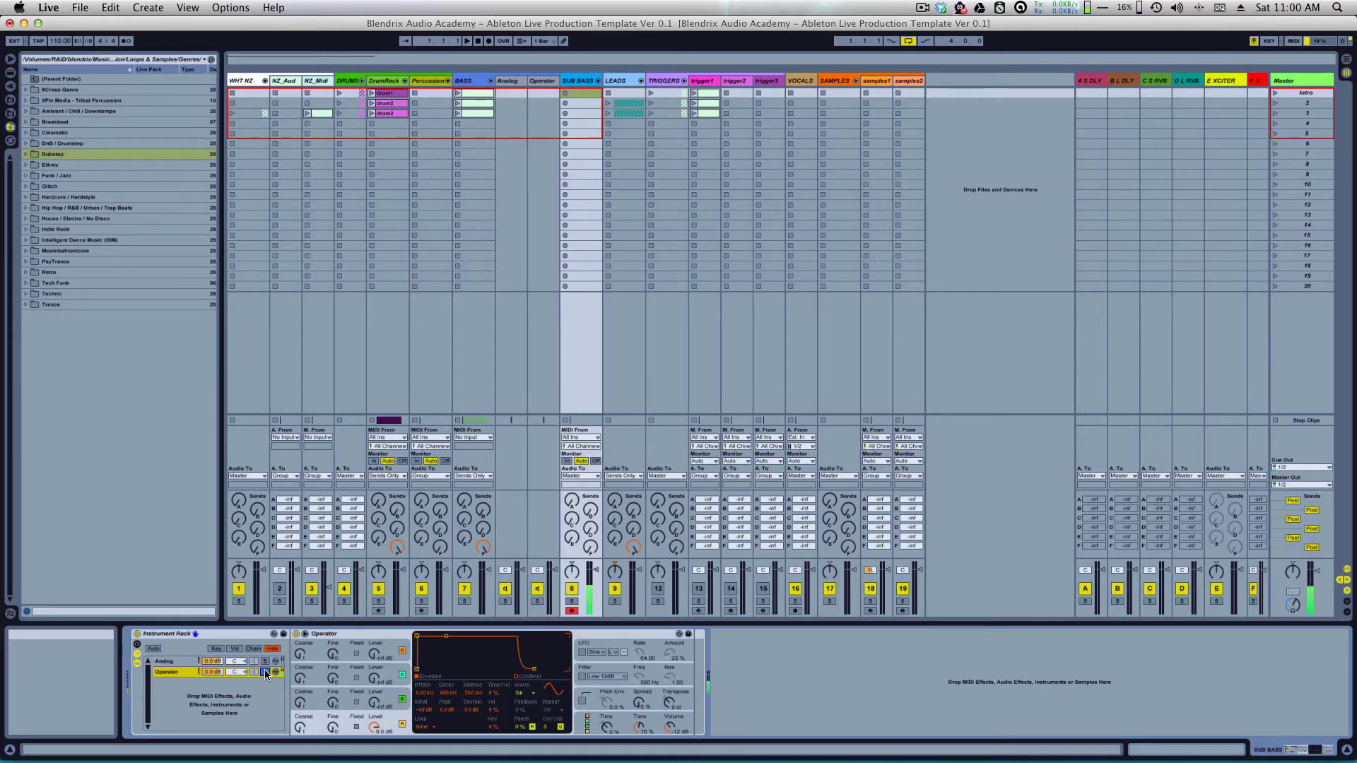
pyautogui.click(265, 668)
pyautogui.click(264, 670)
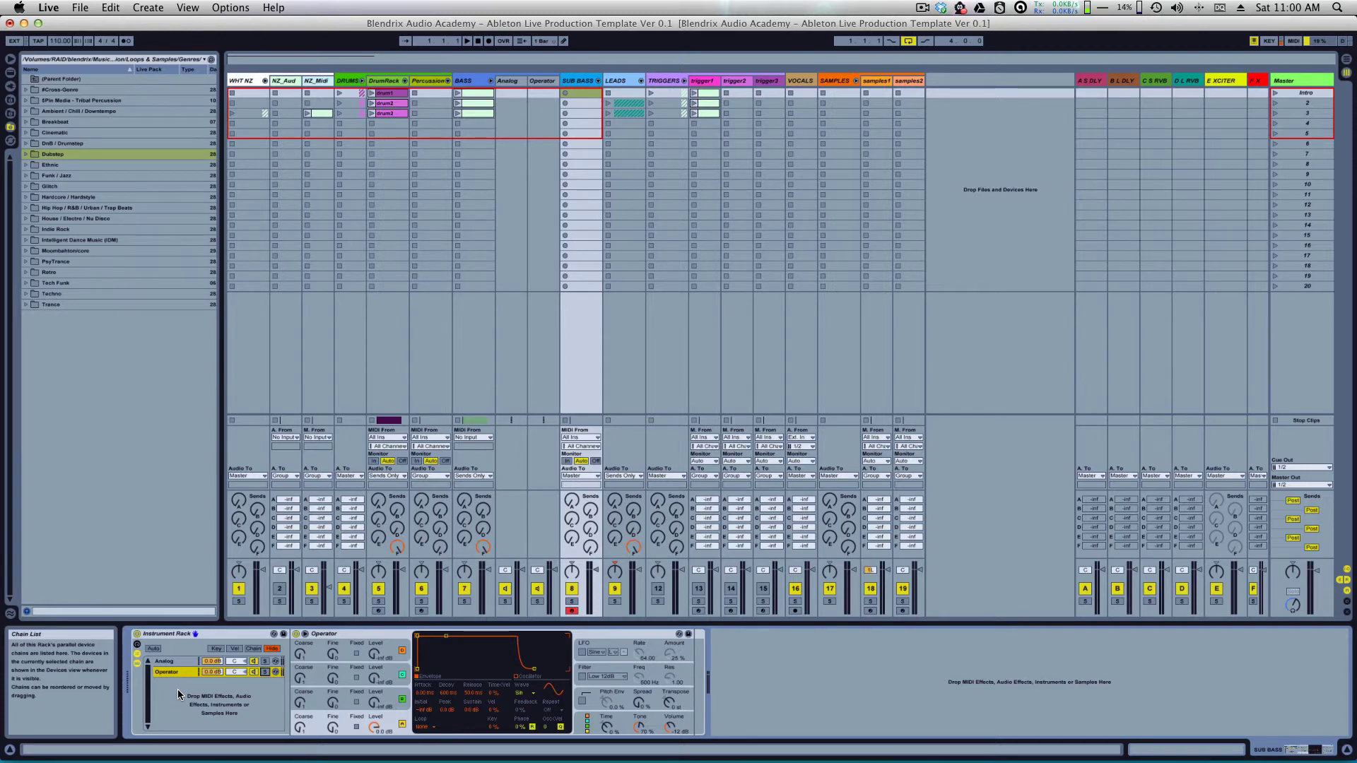
# Step: Examine the SUB BASS instrument rack by alternating between its Analog and Operator chains
pyautogui.click(170, 635)
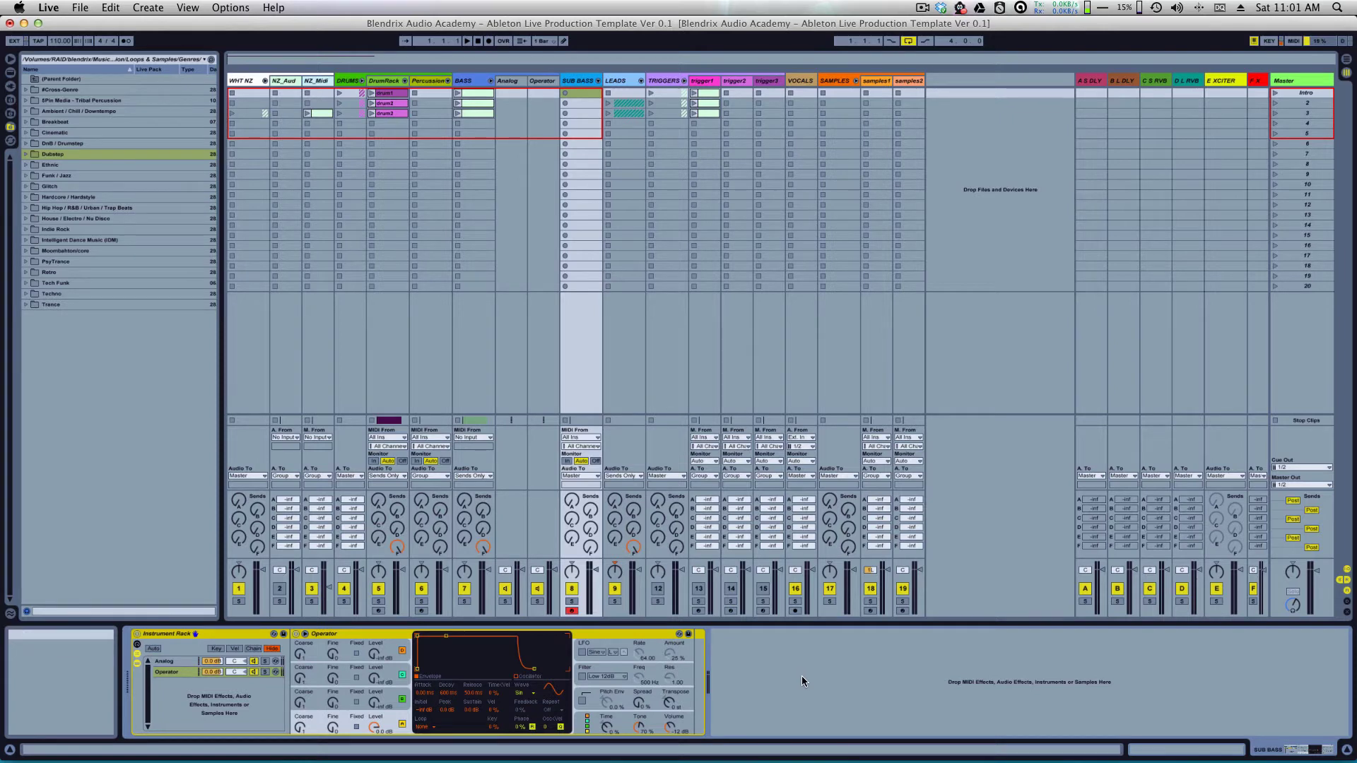
pyautogui.click(173, 662)
pyautogui.click(175, 672)
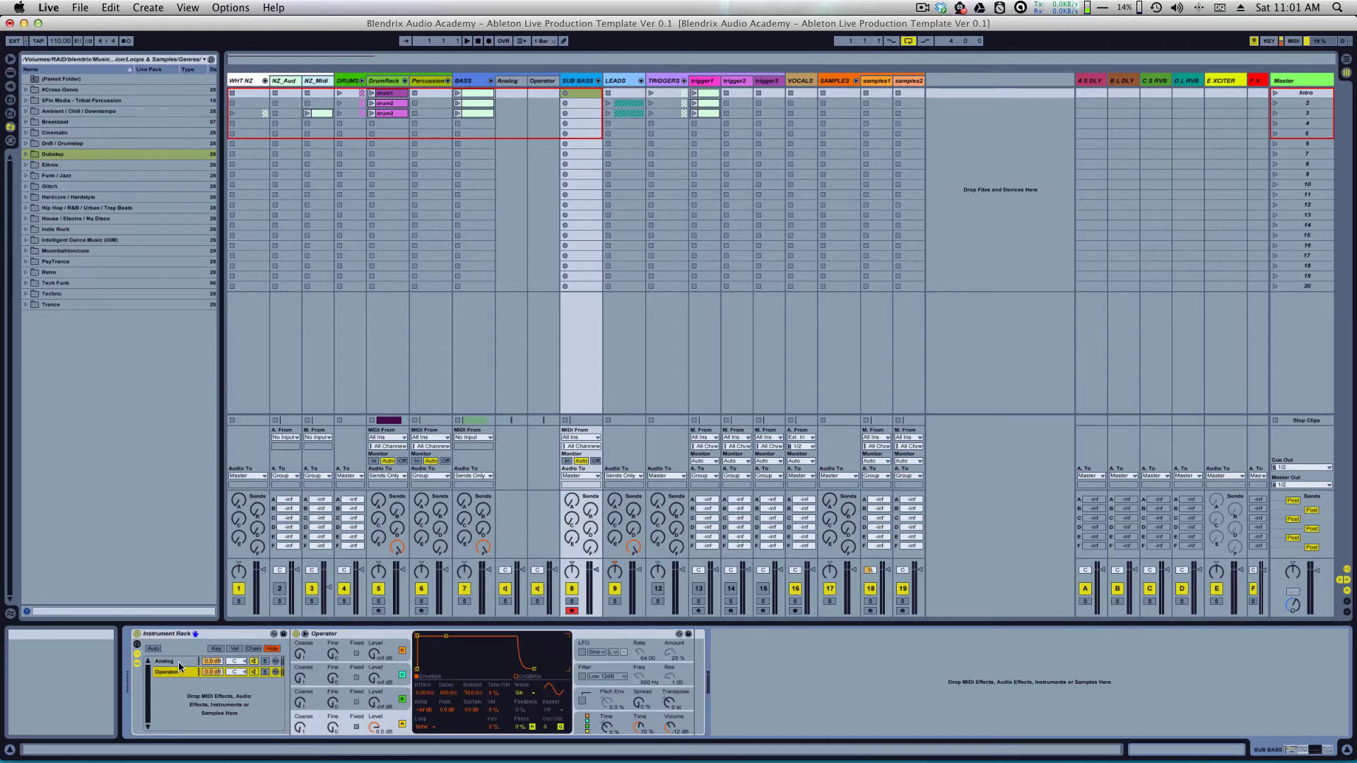
pyautogui.click(177, 662)
pyautogui.click(178, 672)
# Step: View the devices on the BASS, DrumRack, samples2 and samples1 tracks, finishing with the Sampler on samples1 selected
pyautogui.click(467, 80)
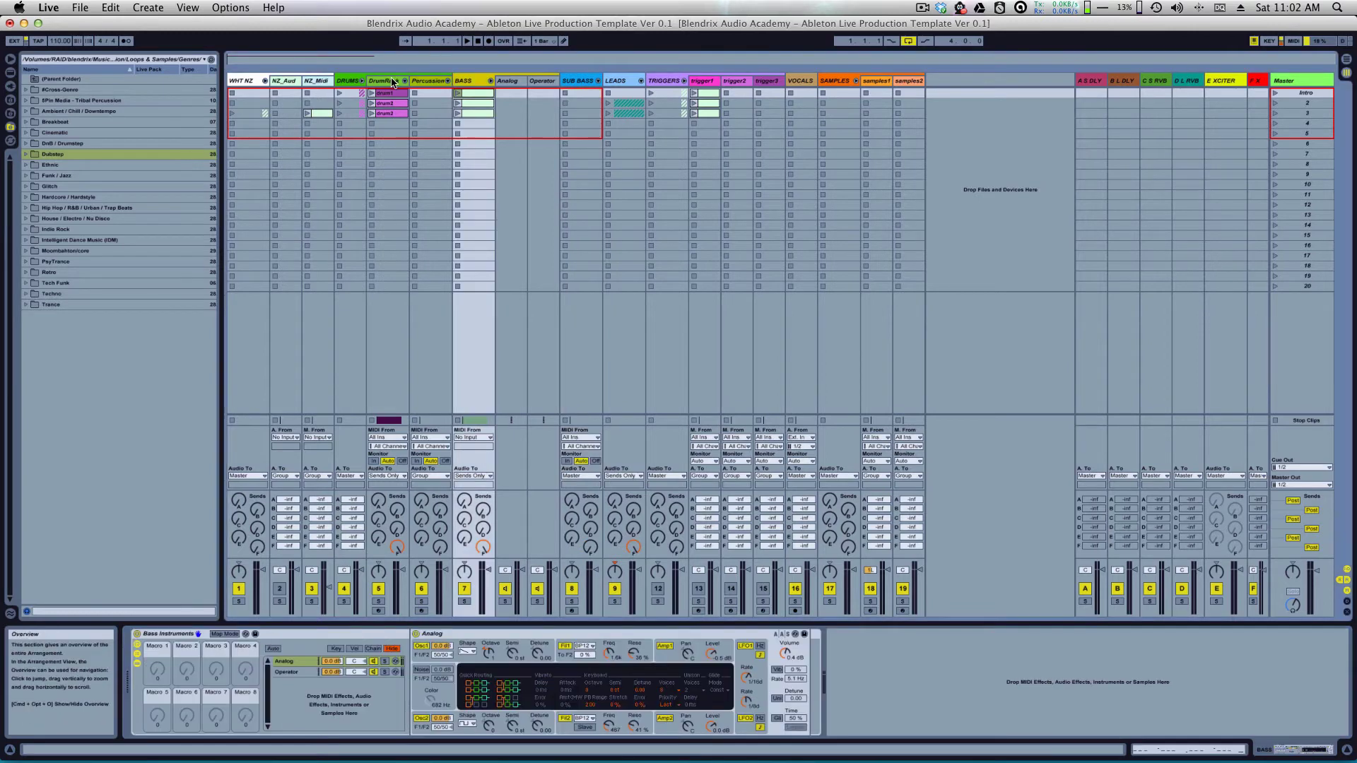
pyautogui.click(384, 82)
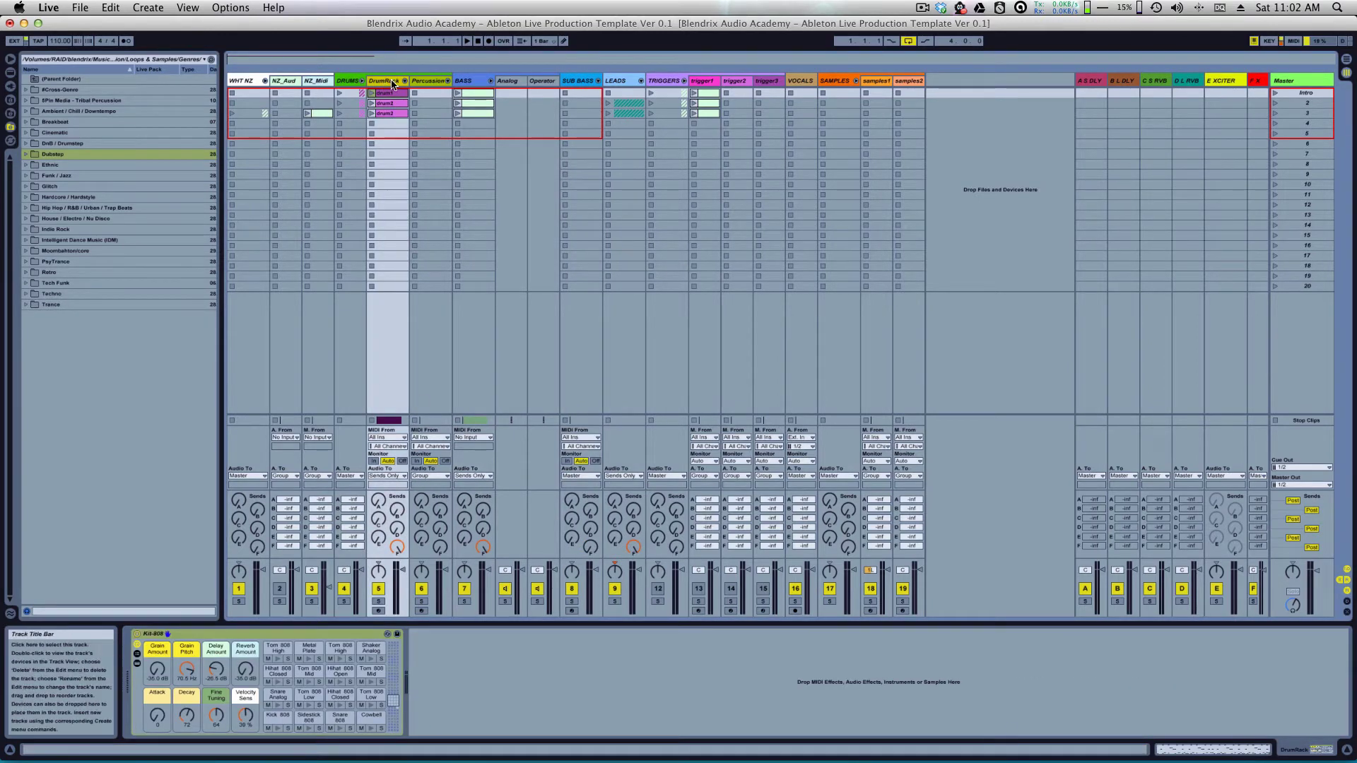
pyautogui.click(876, 80)
pyautogui.click(909, 82)
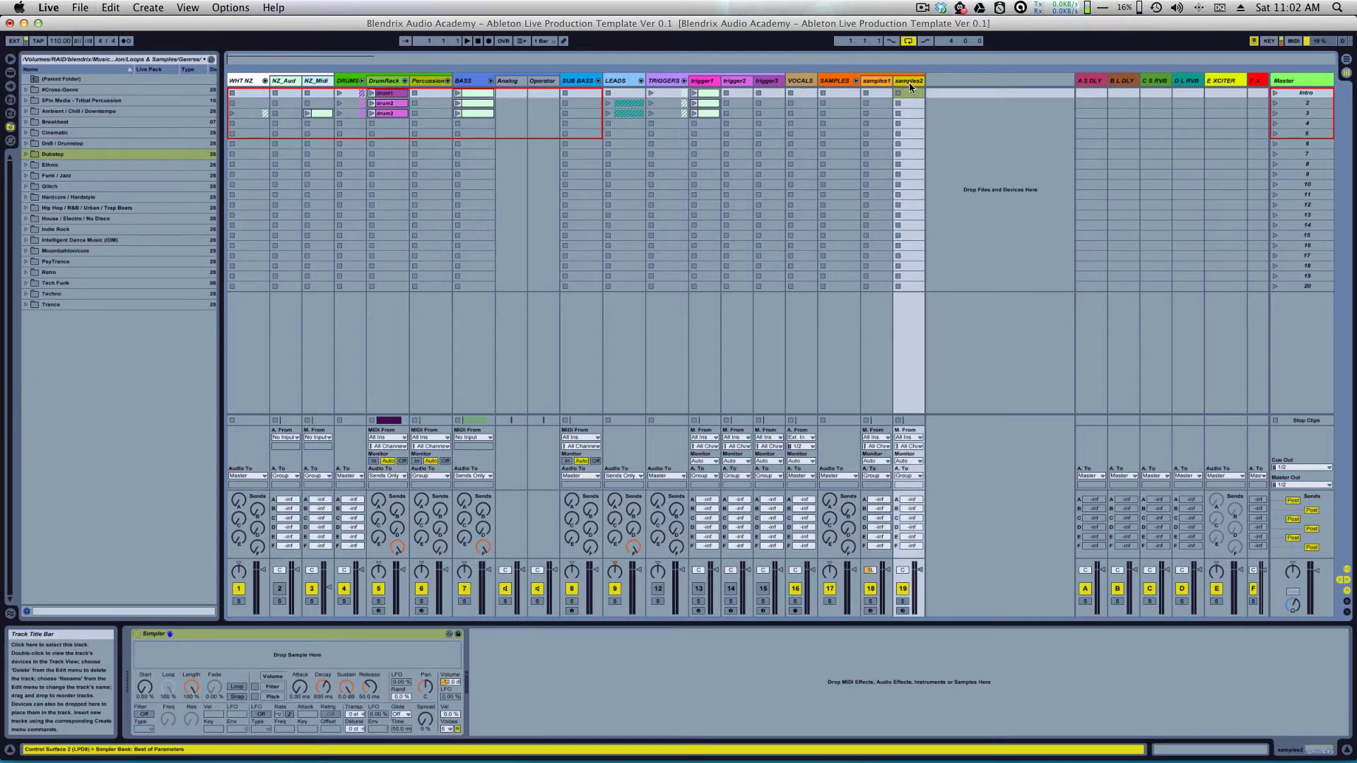
pyautogui.click(874, 80)
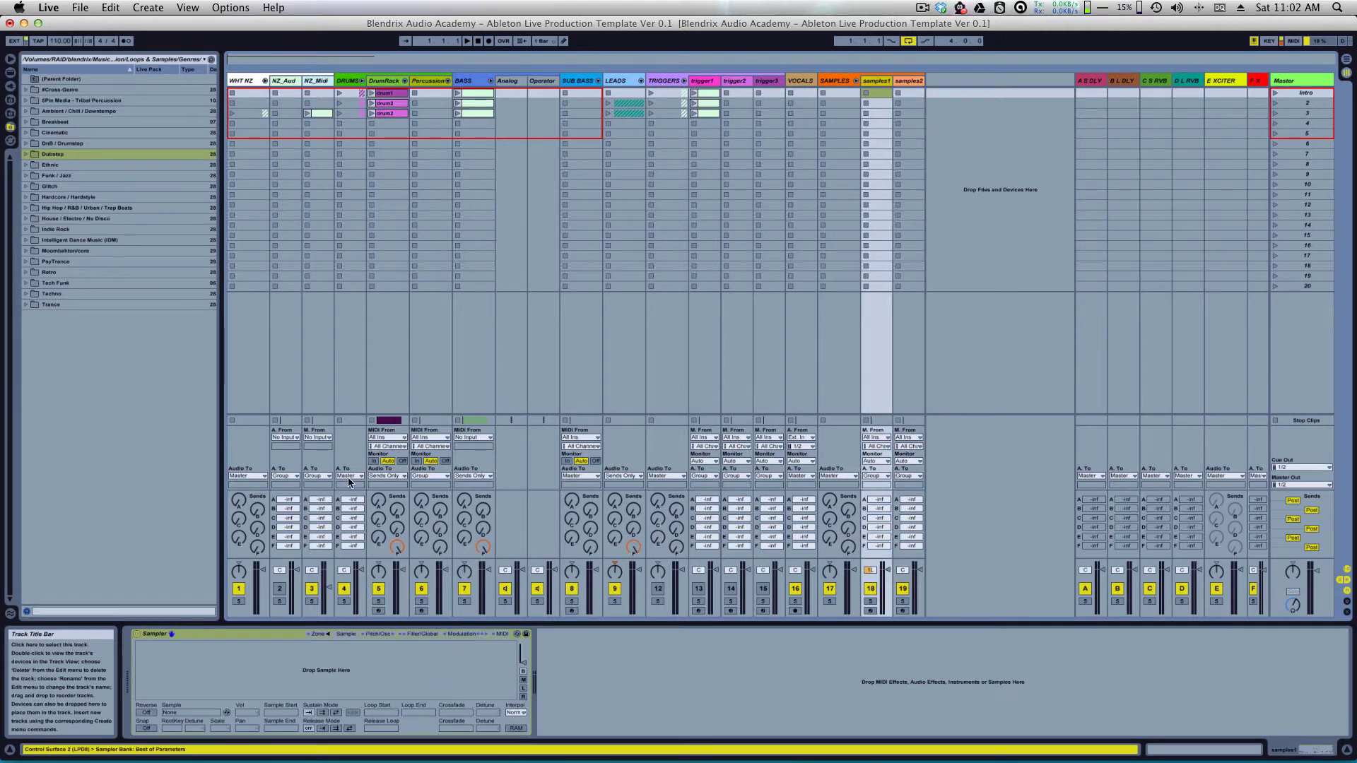
pyautogui.click(280, 637)
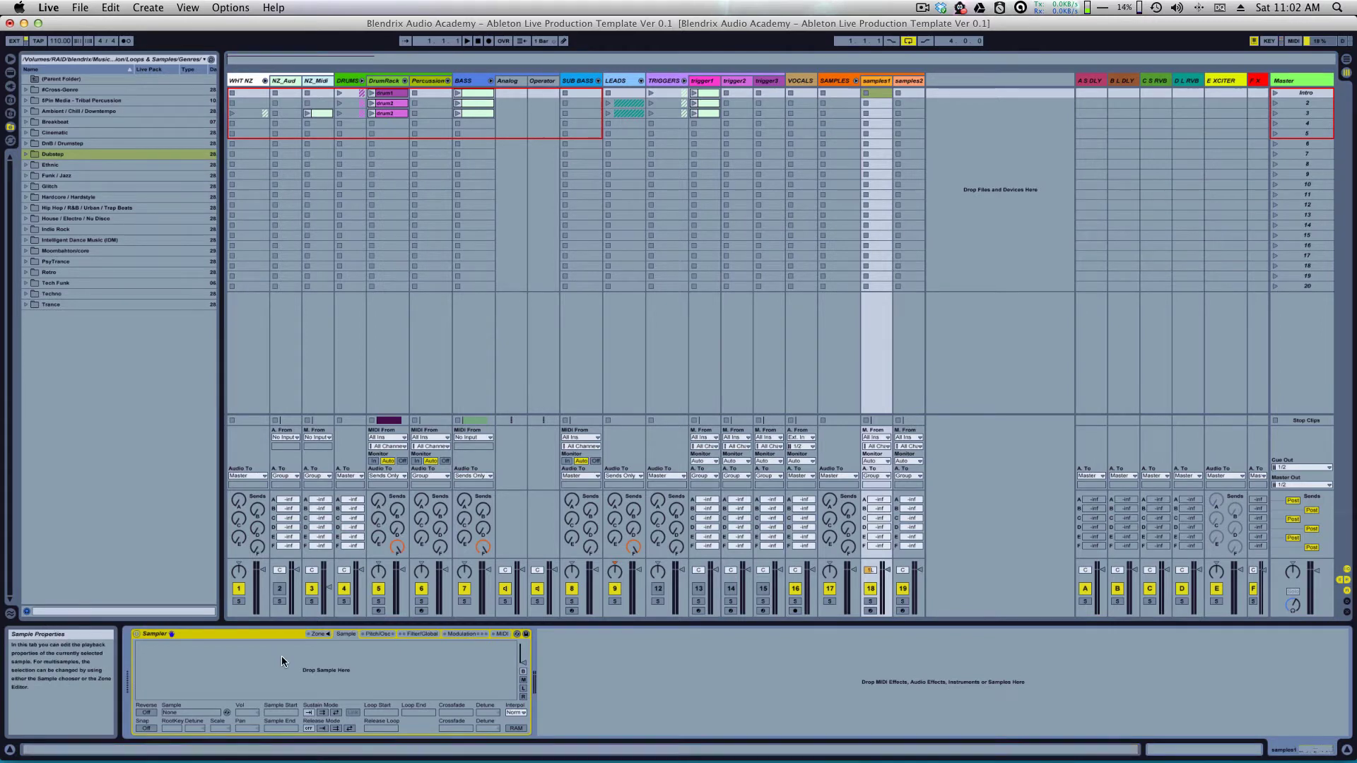
# Step: Show the Sampler's Zone Editor and look through its key, velocity and sample select zone views
pyautogui.click(317, 634)
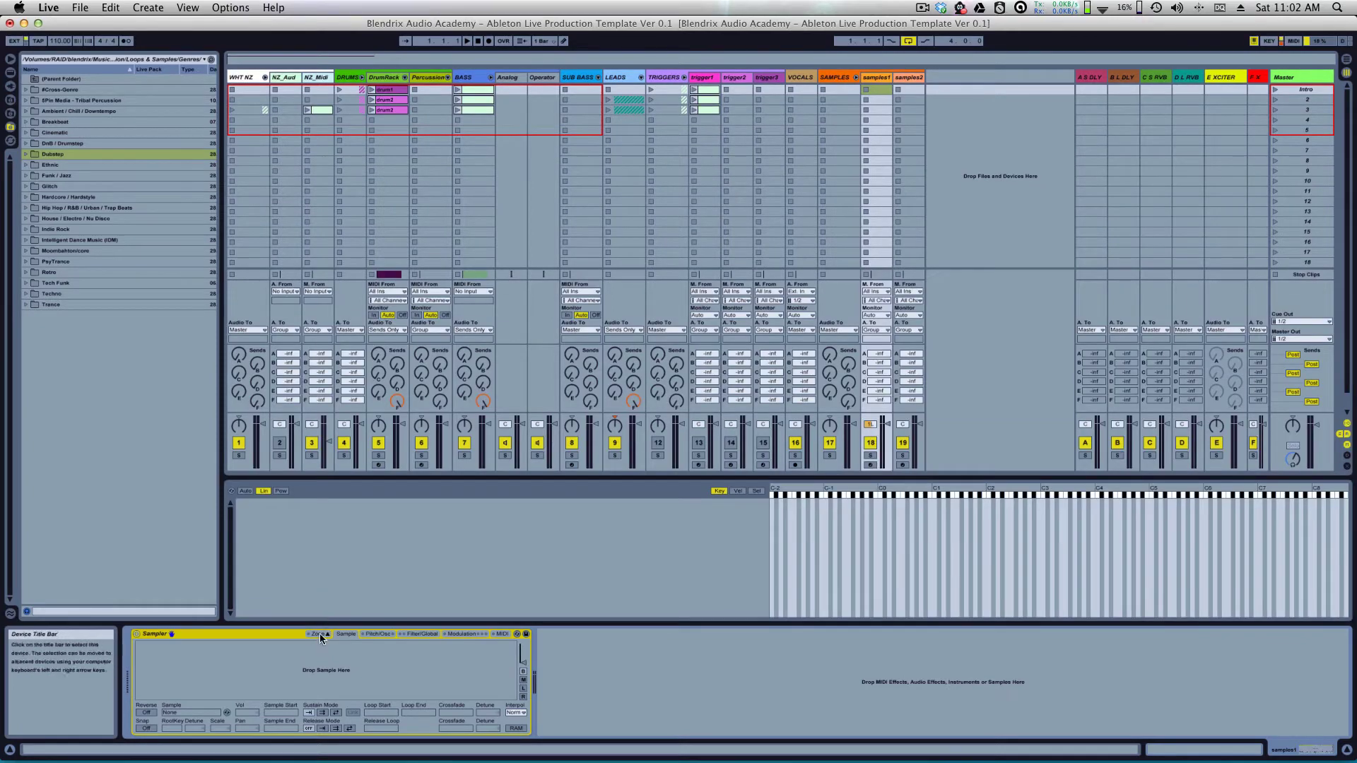
pyautogui.click(320, 633)
pyautogui.click(319, 634)
pyautogui.click(738, 491)
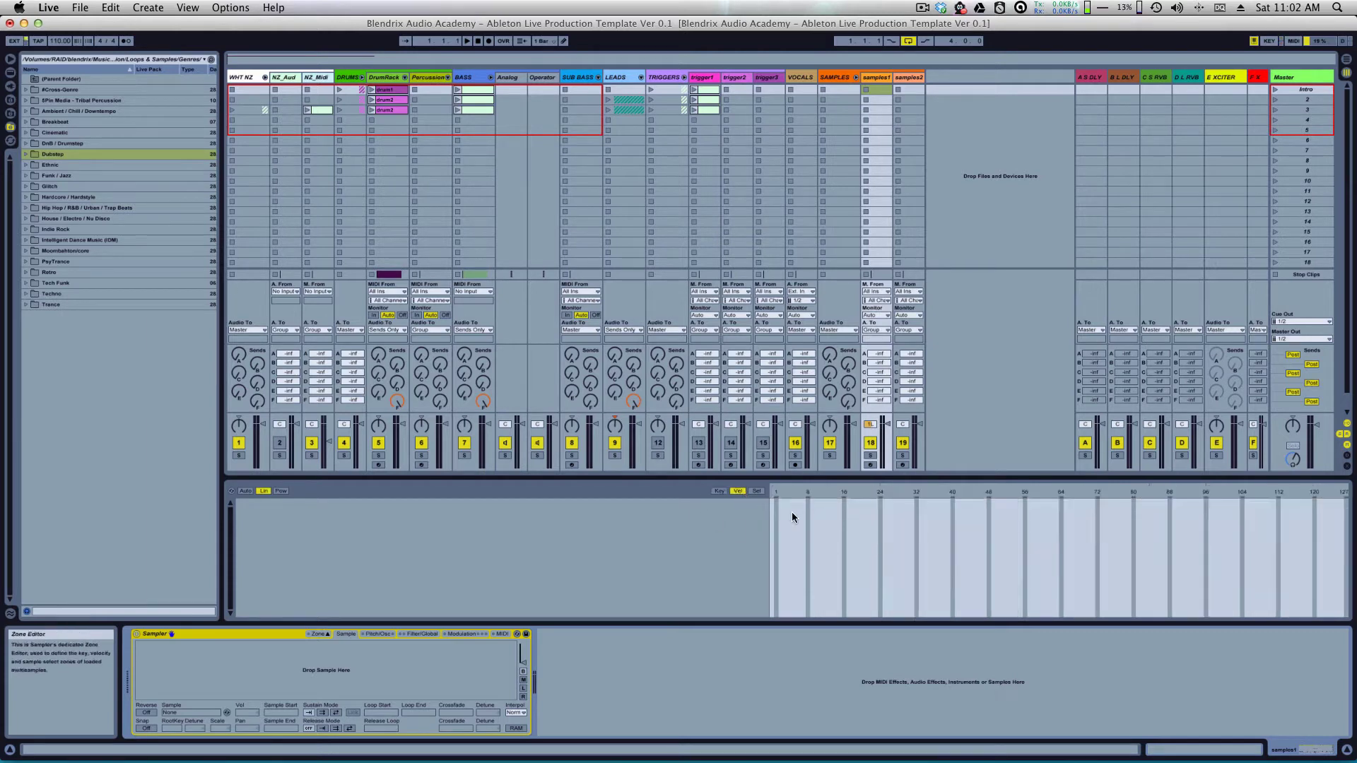
pyautogui.click(757, 490)
# Step: Sweep the Sampler's sample selector back and forth along the select ruler, leaving it at the ruler's upper end
pyautogui.moveTo(773, 493); pyautogui.dragTo(1336, 515)
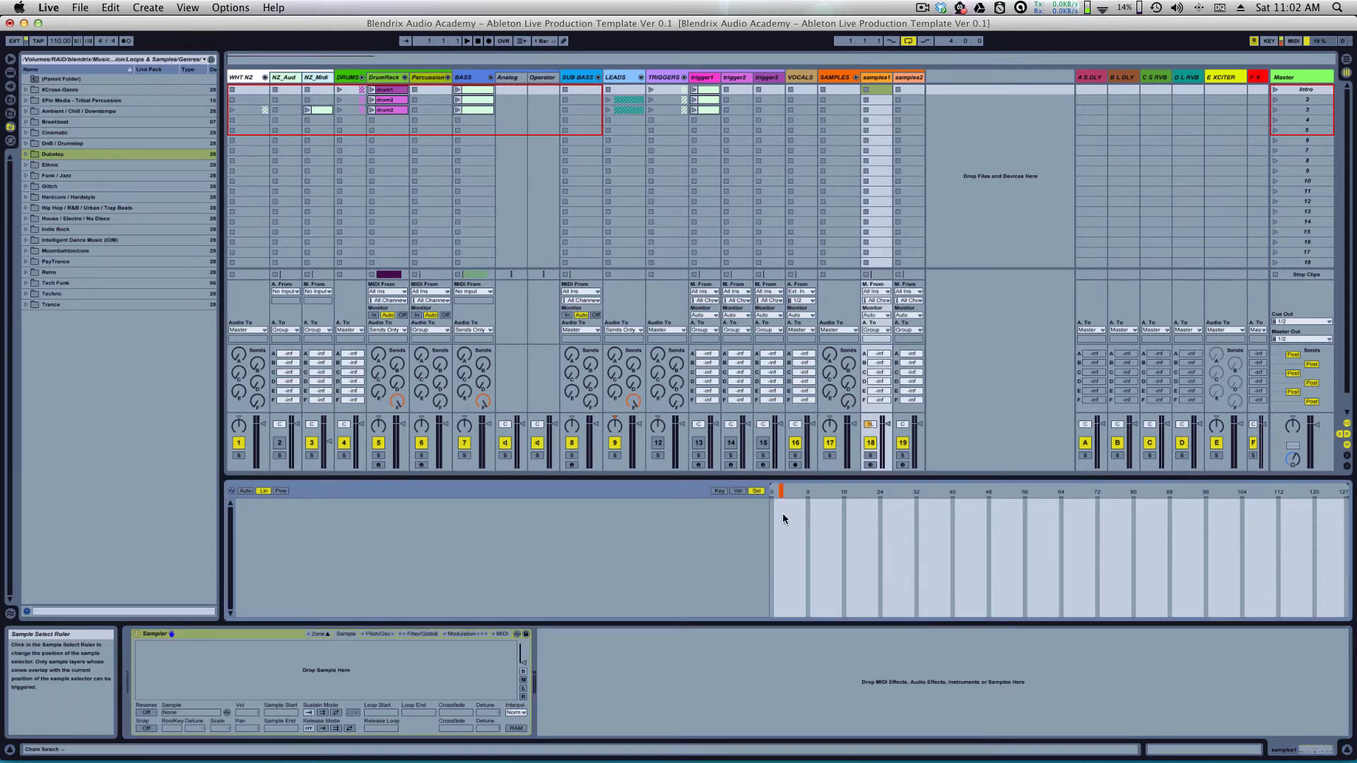
pyautogui.moveTo(783, 518); pyautogui.dragTo(873, 530)
pyautogui.rightClick(772, 493)
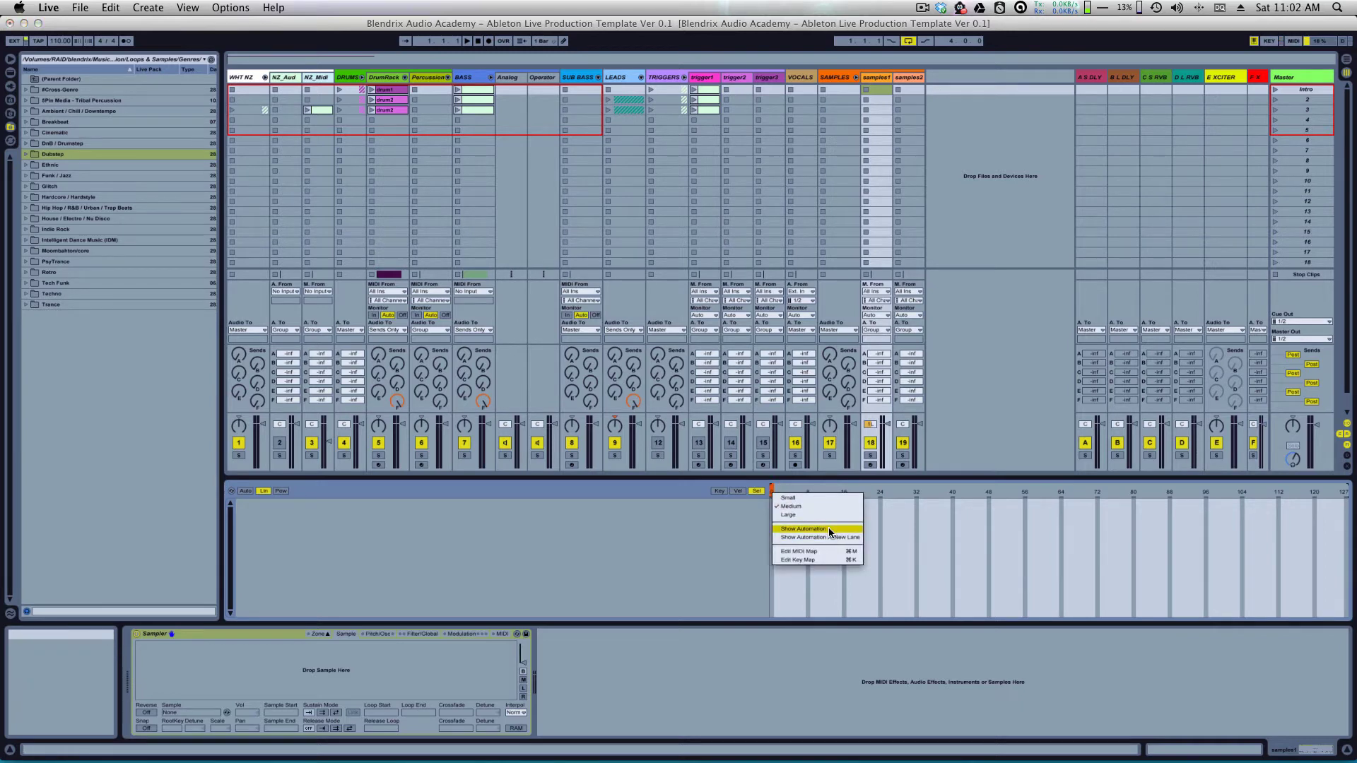
pyautogui.click(888, 531)
pyautogui.click(887, 492)
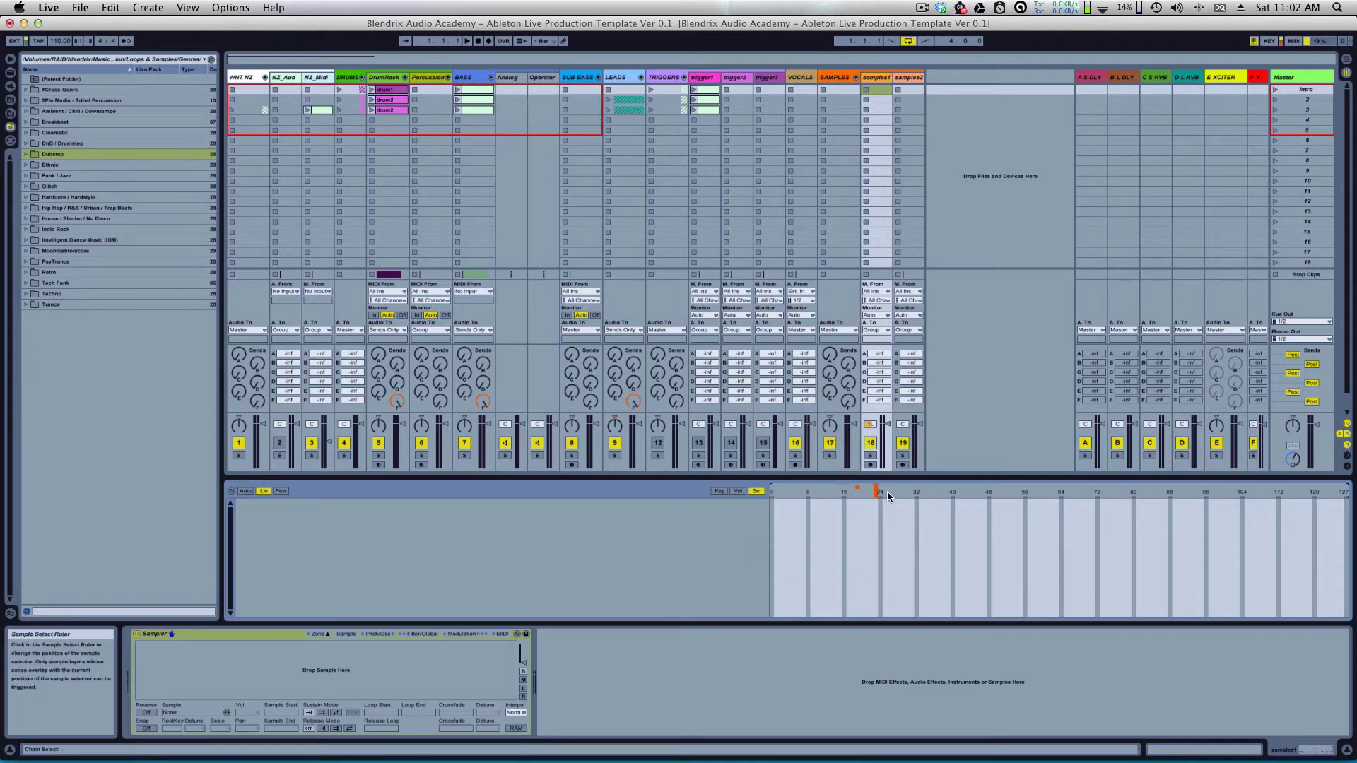
pyautogui.moveTo(876, 492); pyautogui.dragTo(742, 495)
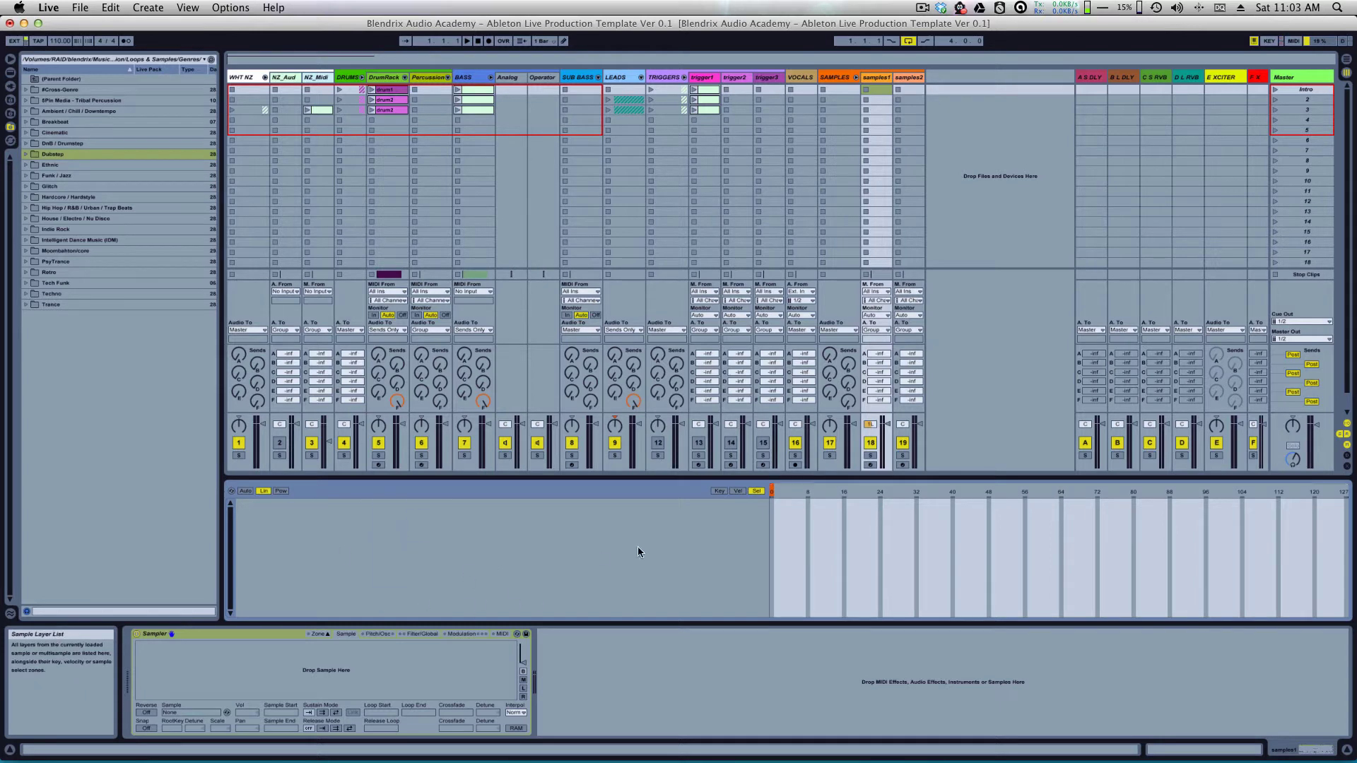
pyautogui.moveTo(771, 492); pyautogui.dragTo(1092, 490)
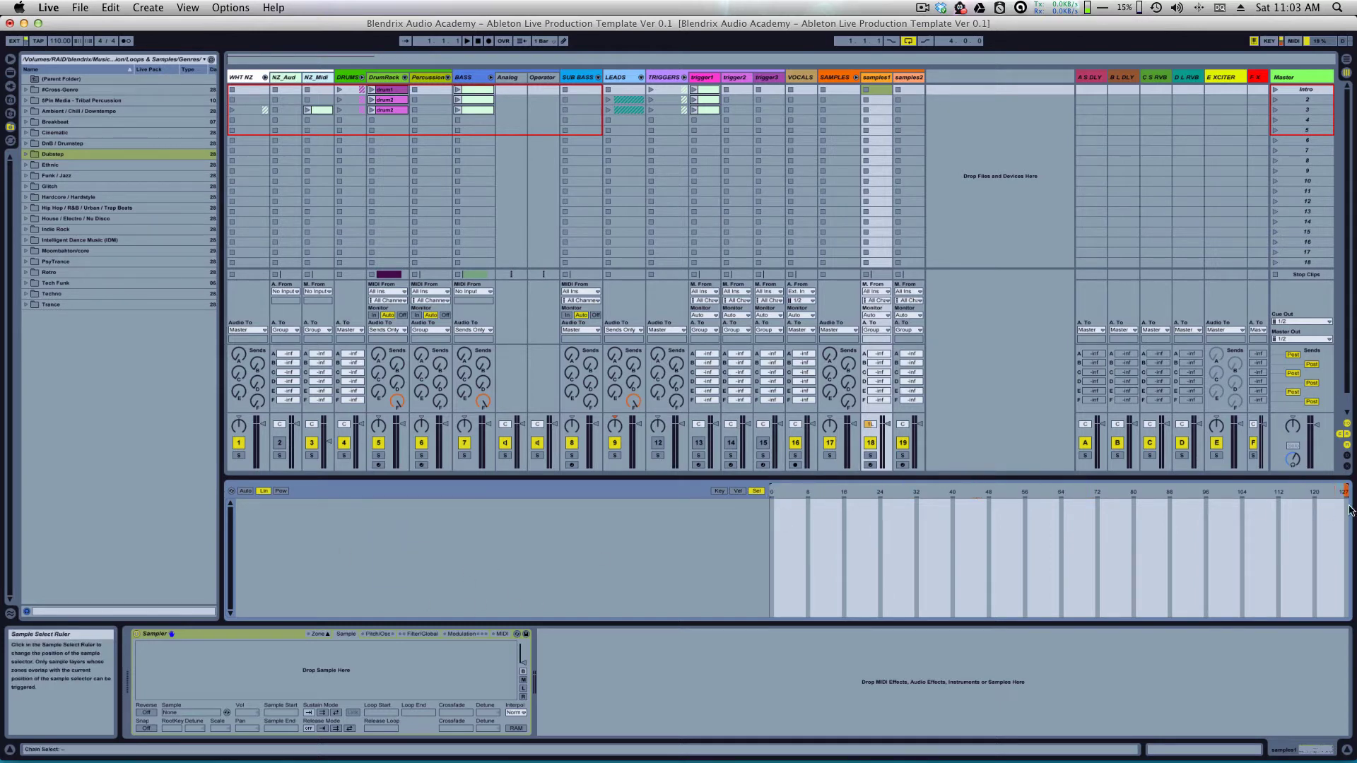
# Step: Return the Zone Editor to key zones and examine the Sampler's Pitch/Osc, Filter/Global and Modulation pages
pyautogui.click(719, 491)
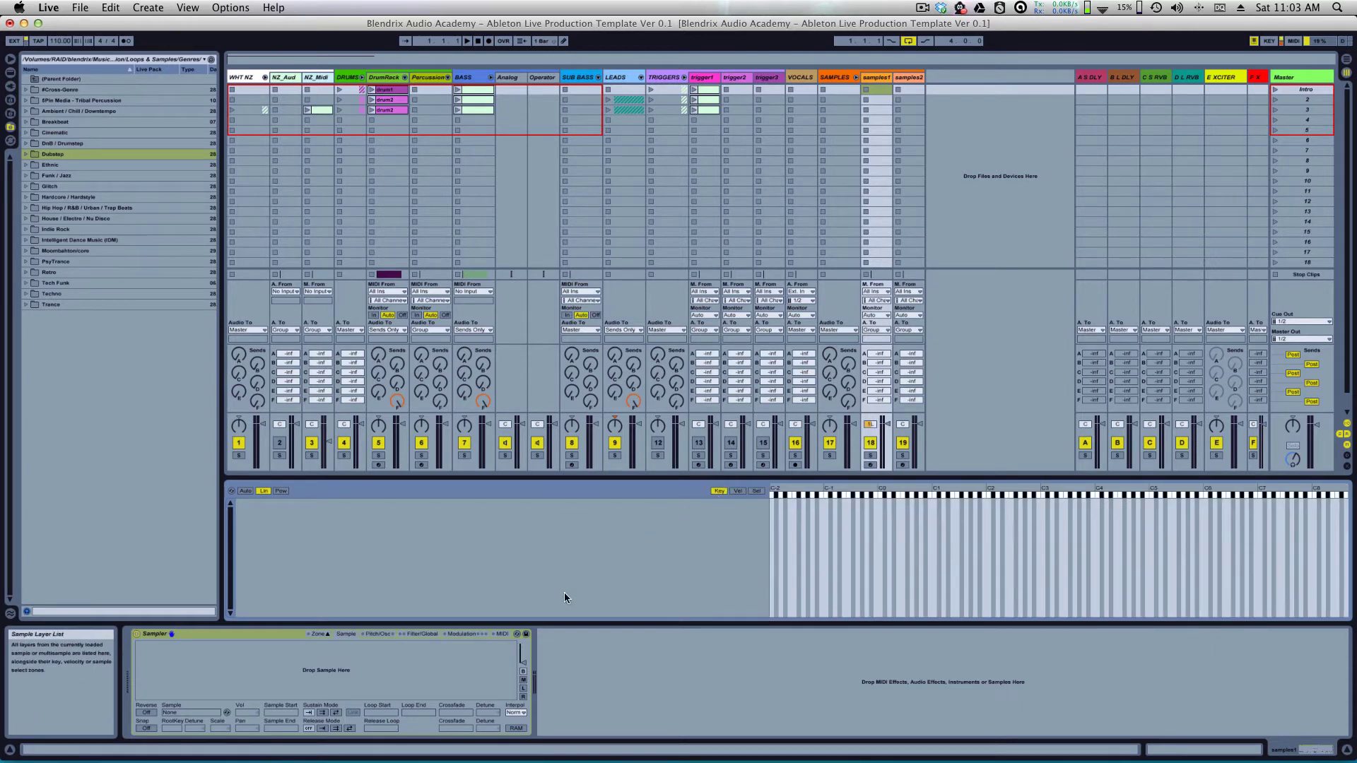
pyautogui.click(339, 635)
pyautogui.click(363, 634)
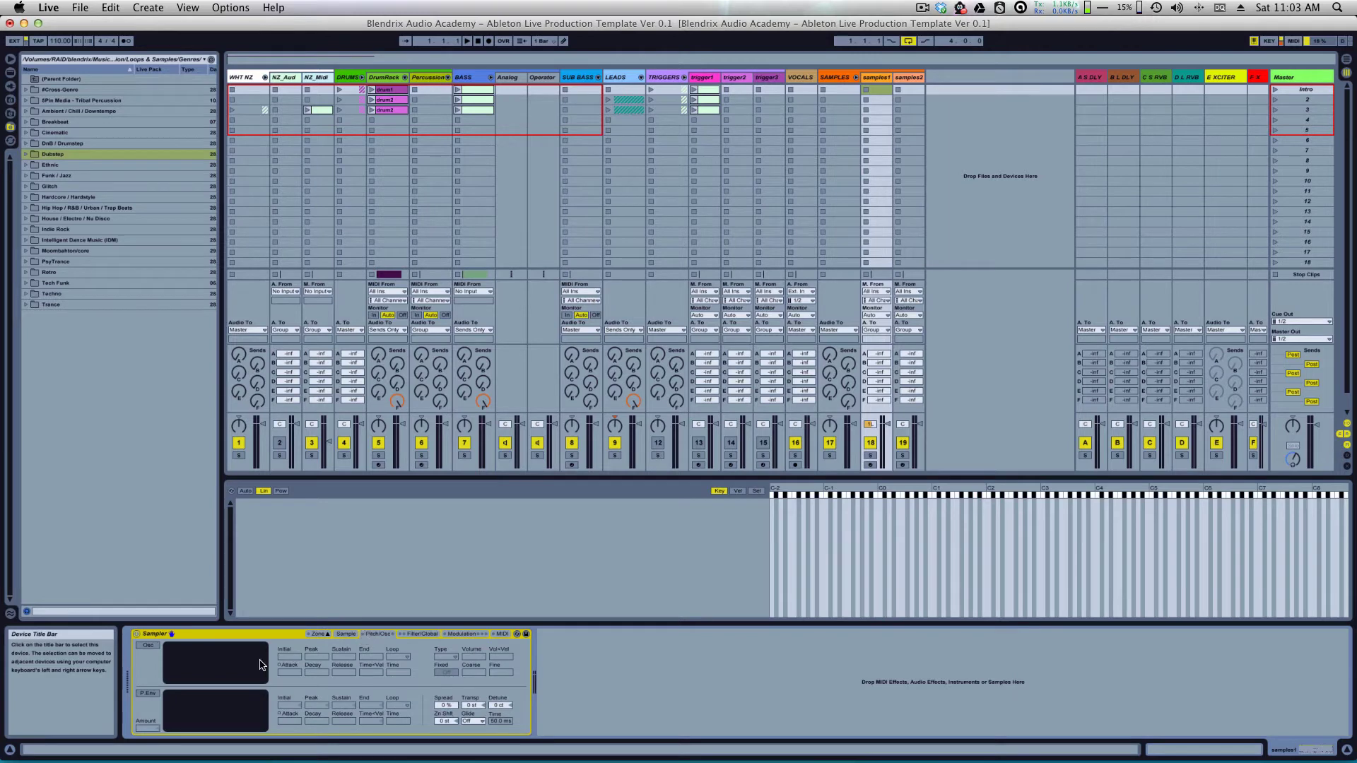
pyautogui.click(422, 634)
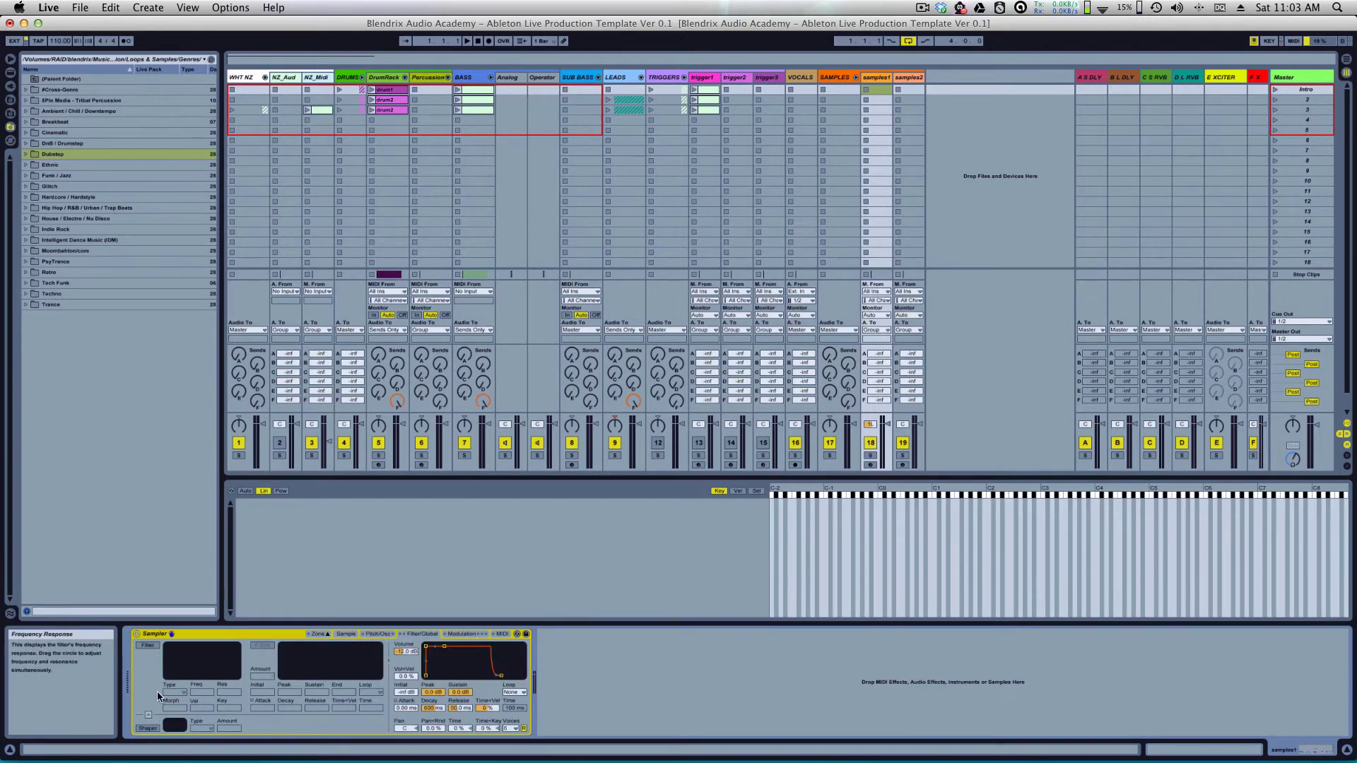
pyautogui.click(466, 634)
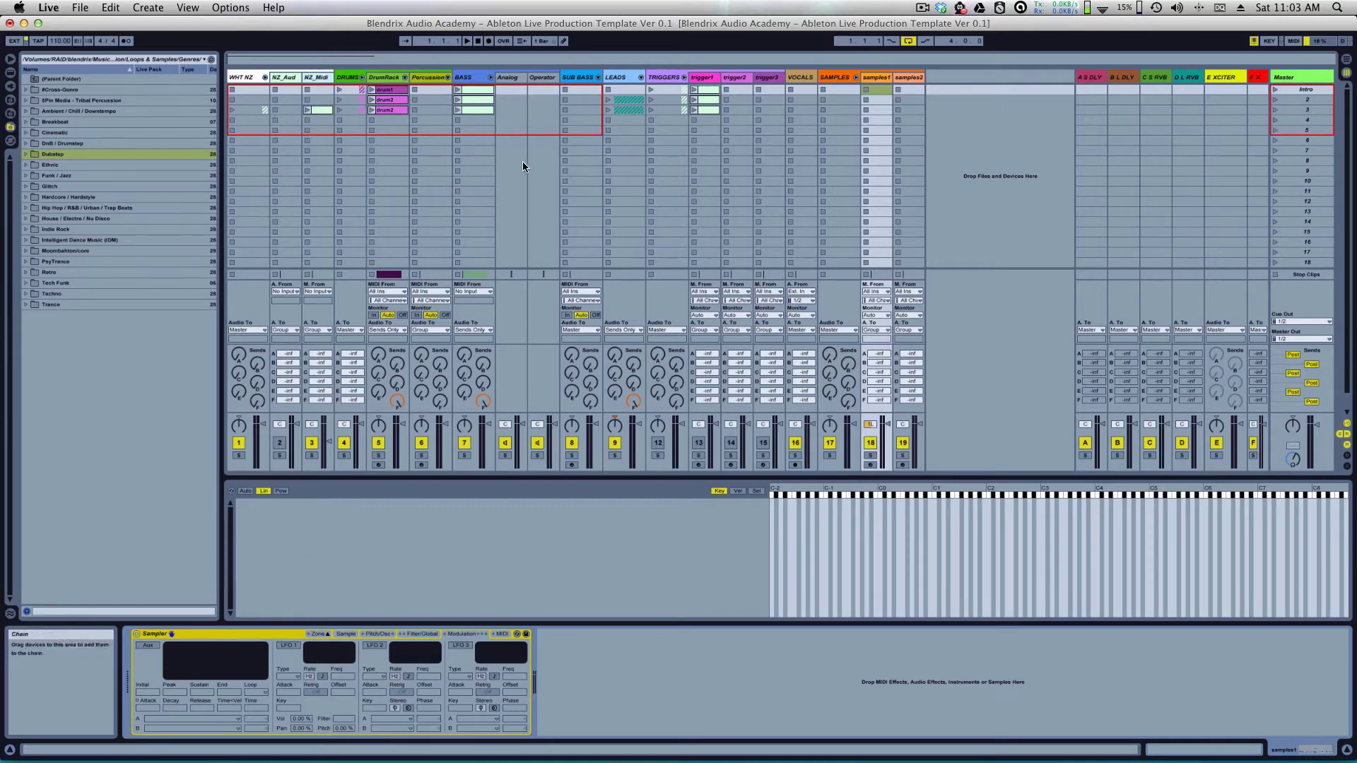
# Step: Compare the Simpler on samples2 with the Sampler on samples1, and hide the Sampler's Zone Editor
pyautogui.click(908, 78)
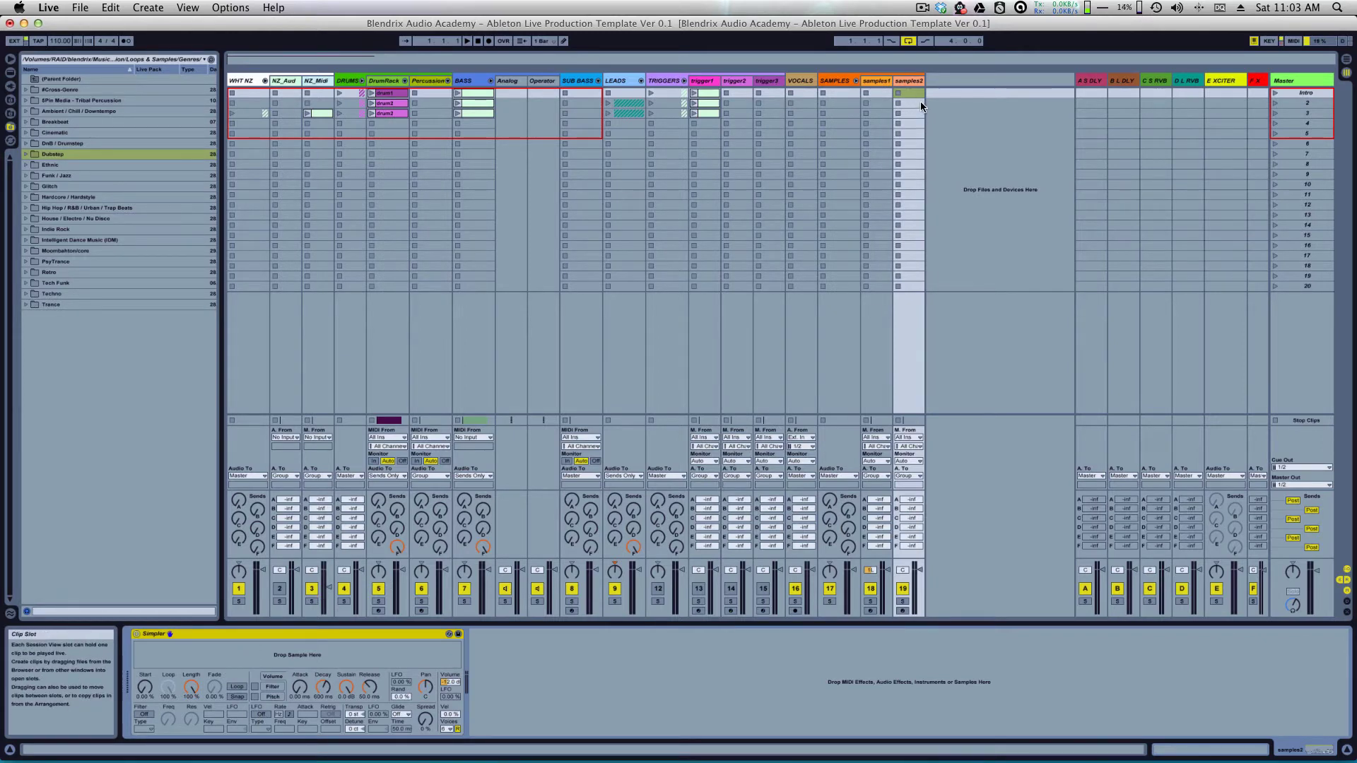
pyautogui.click(881, 82)
pyautogui.click(232, 638)
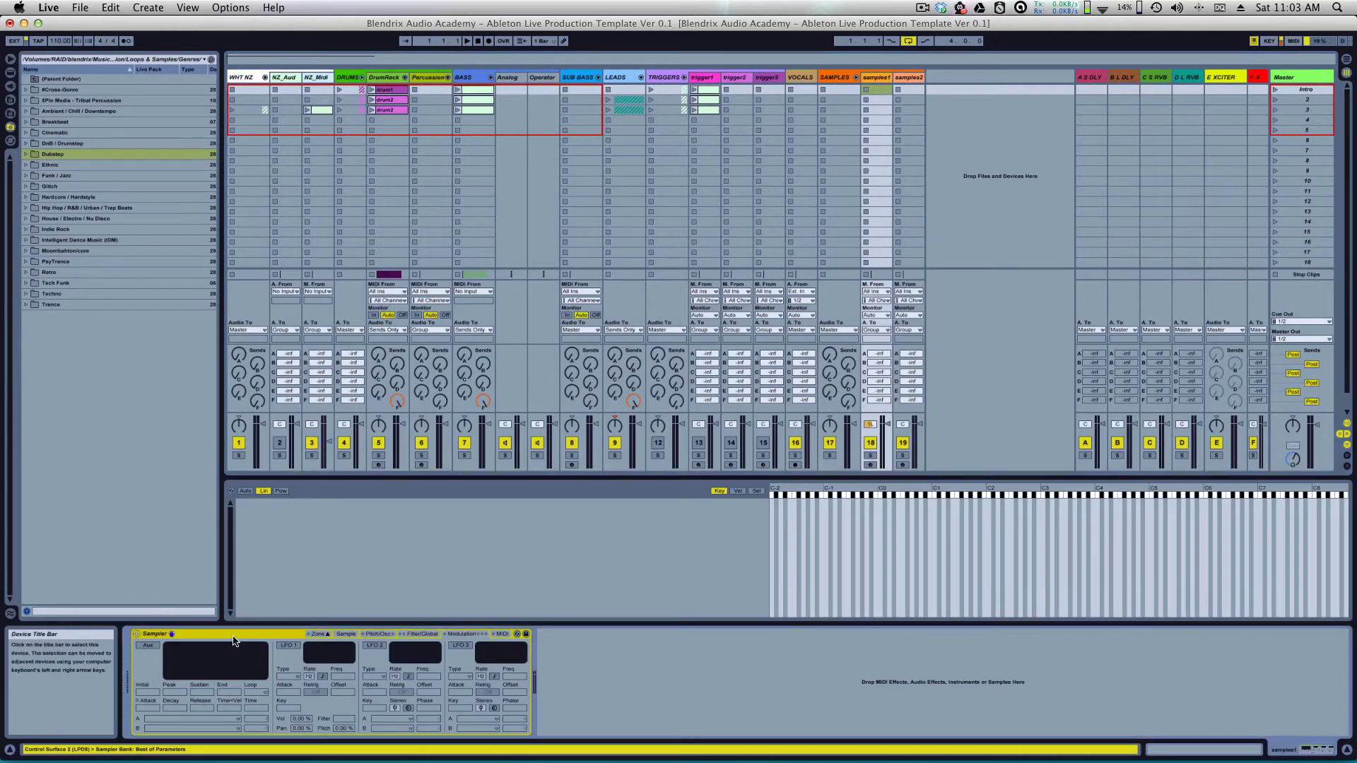
pyautogui.click(902, 76)
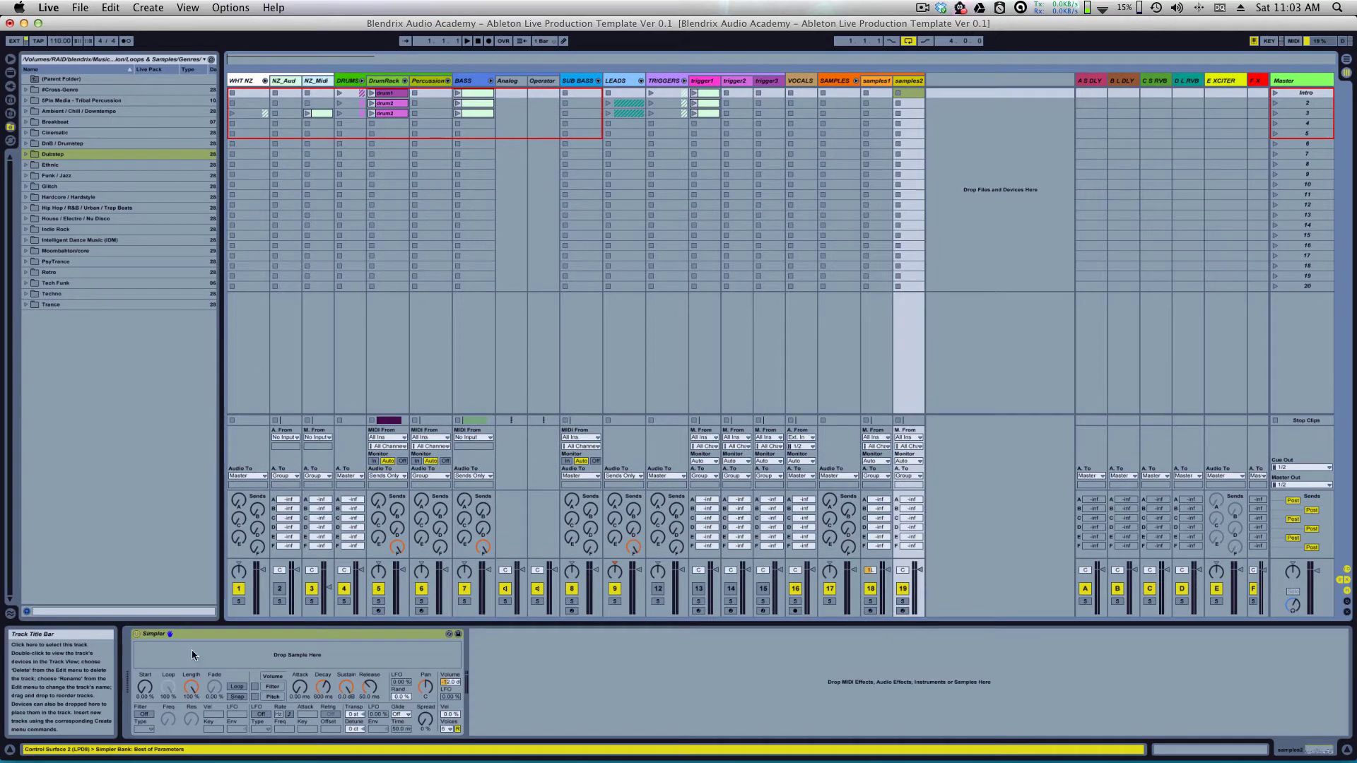
pyautogui.click(185, 633)
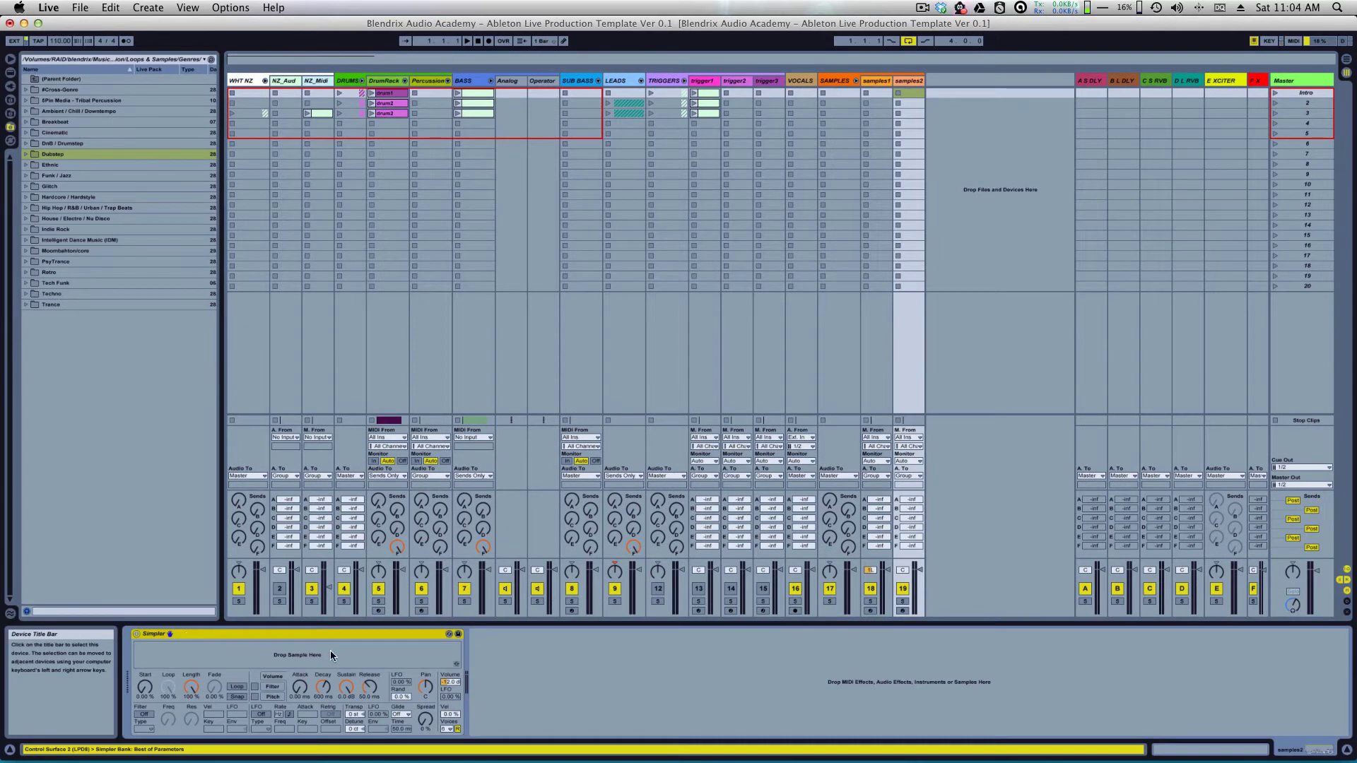
pyautogui.click(862, 96)
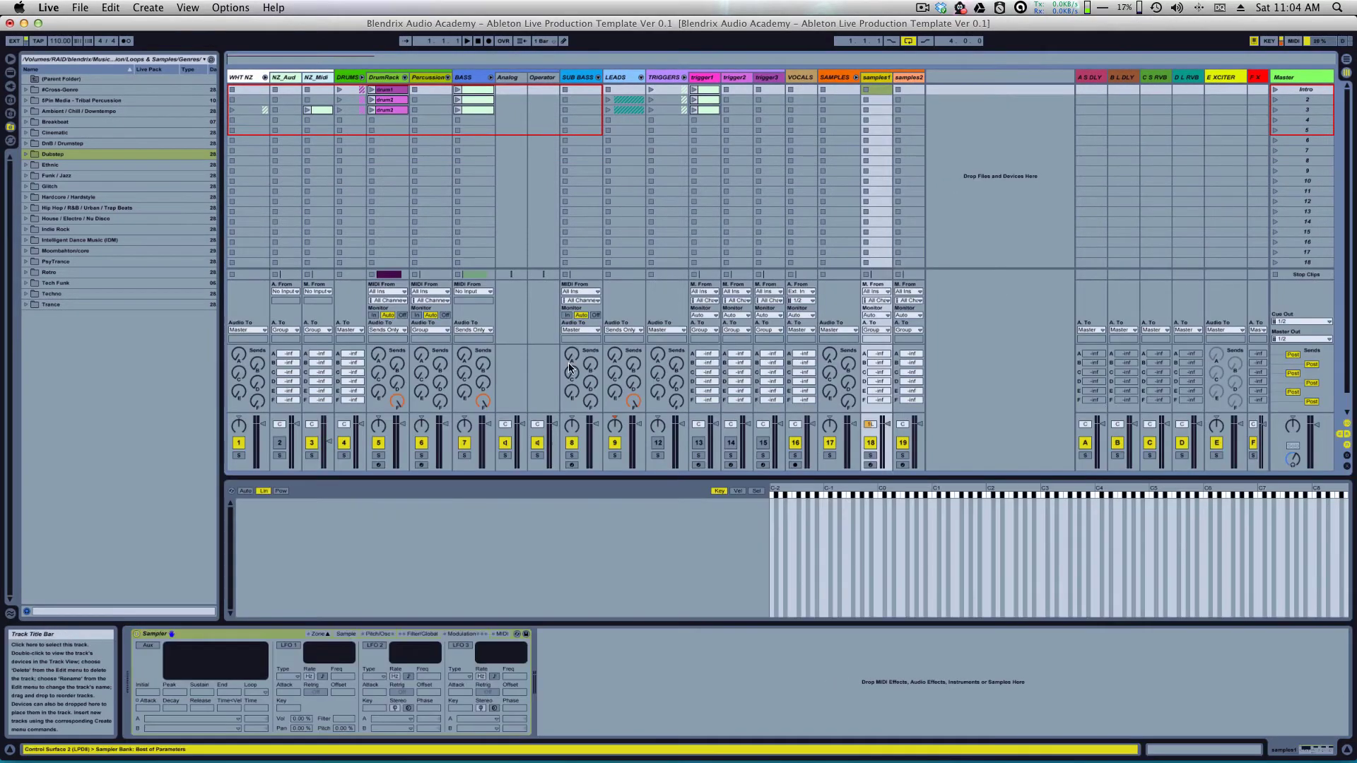
pyautogui.click(206, 636)
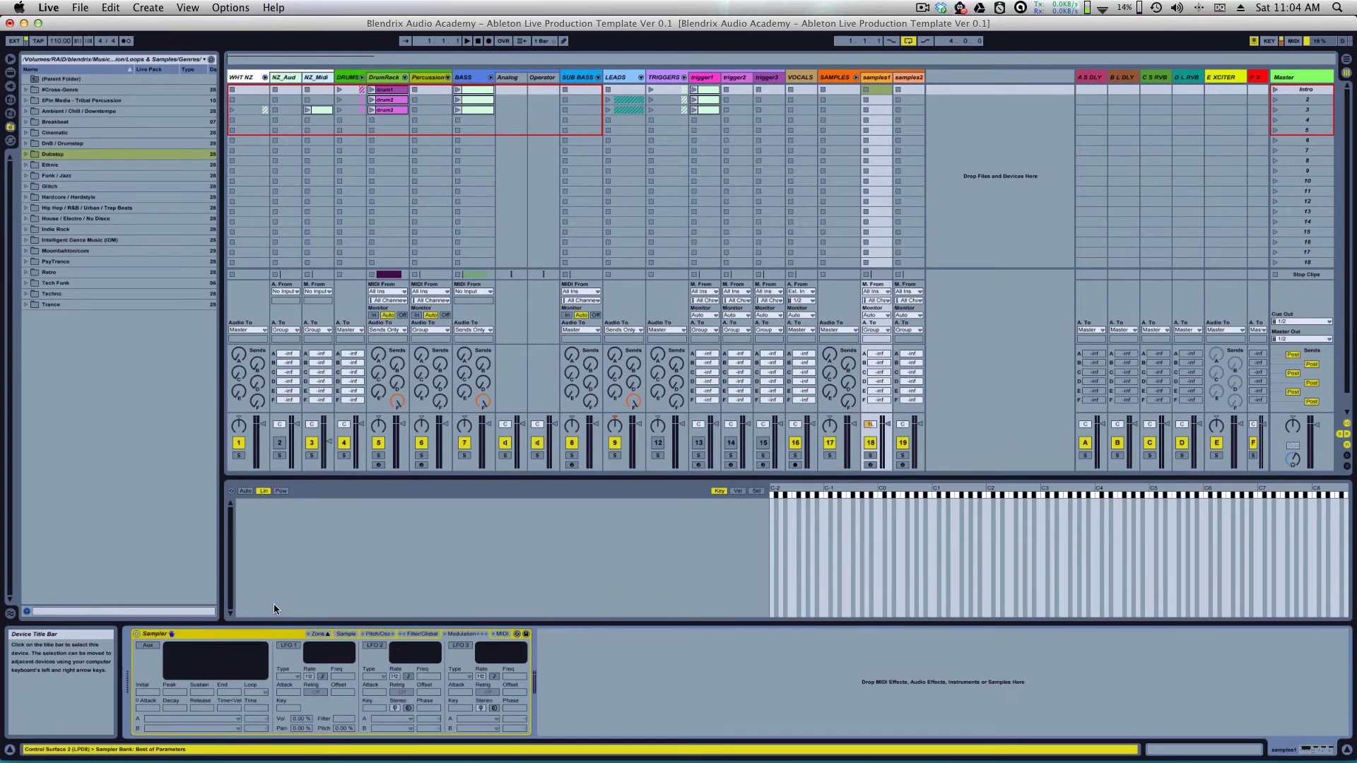
pyautogui.click(318, 634)
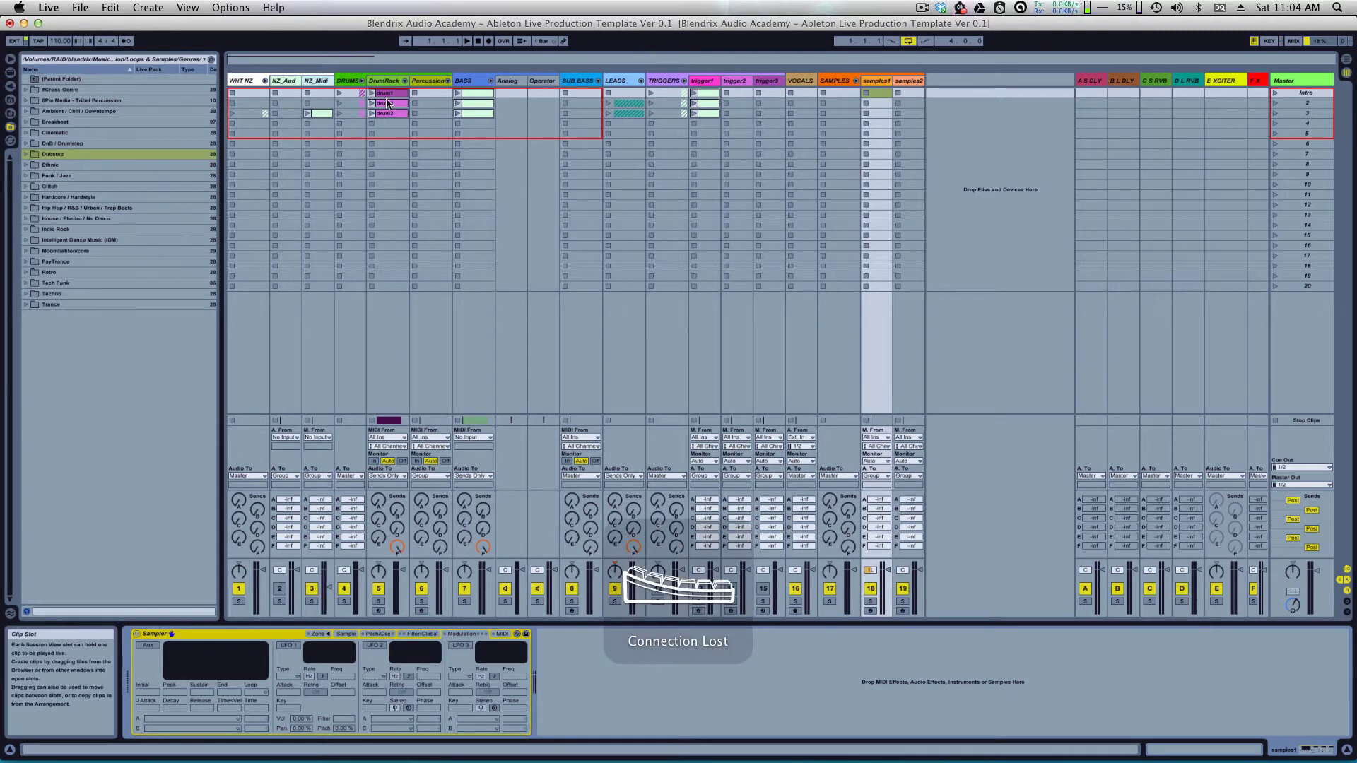
# Step: Show the Percussion track's rack with its Impulse device and expand the Dubstep sample folder in the browser
pyautogui.click(429, 80)
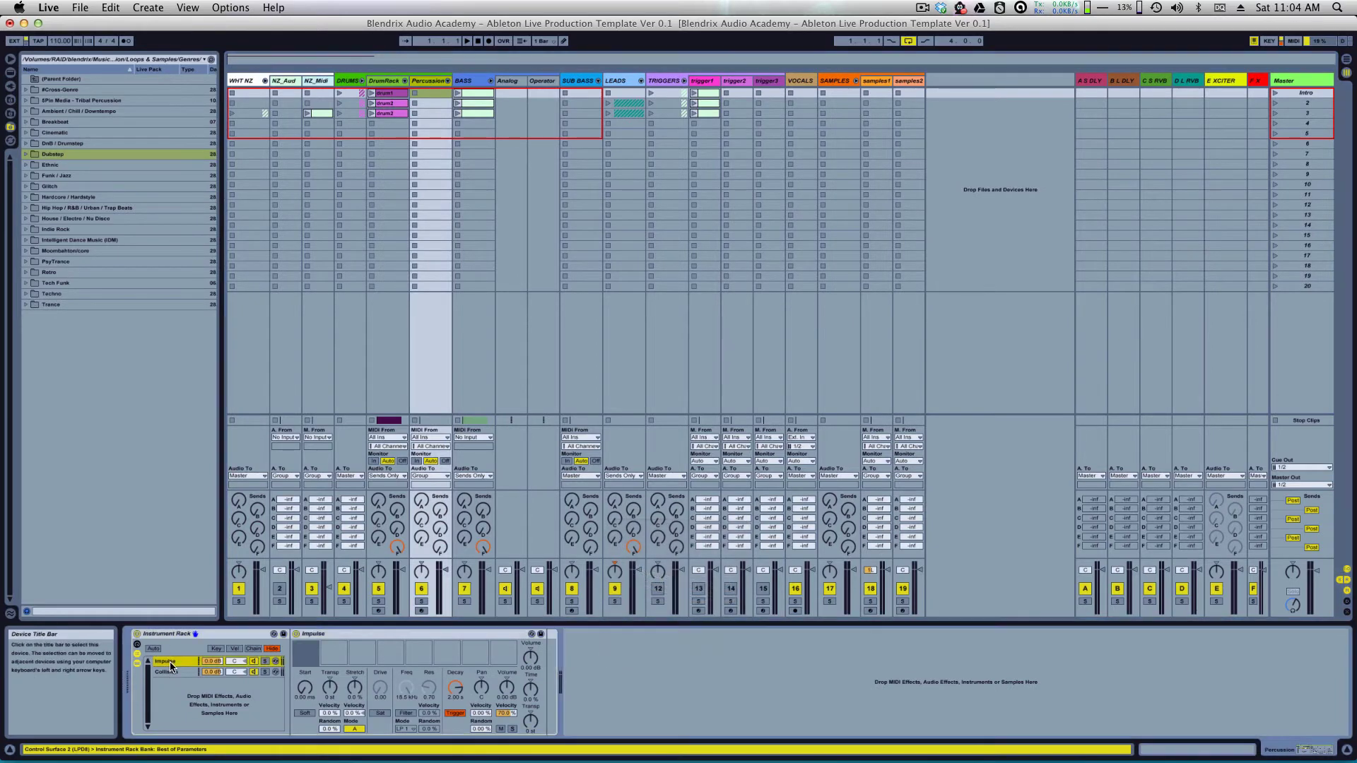
pyautogui.moveTo(306, 655)
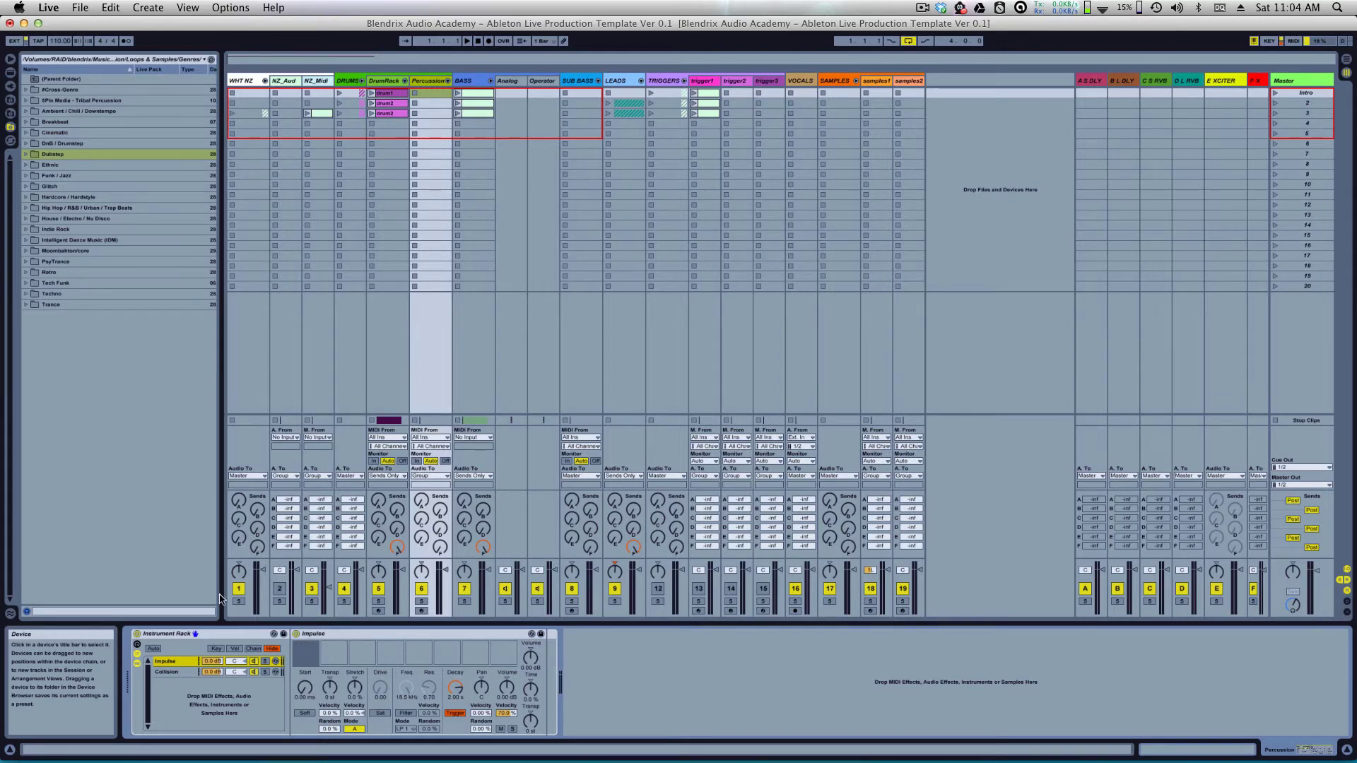
pyautogui.click(24, 155)
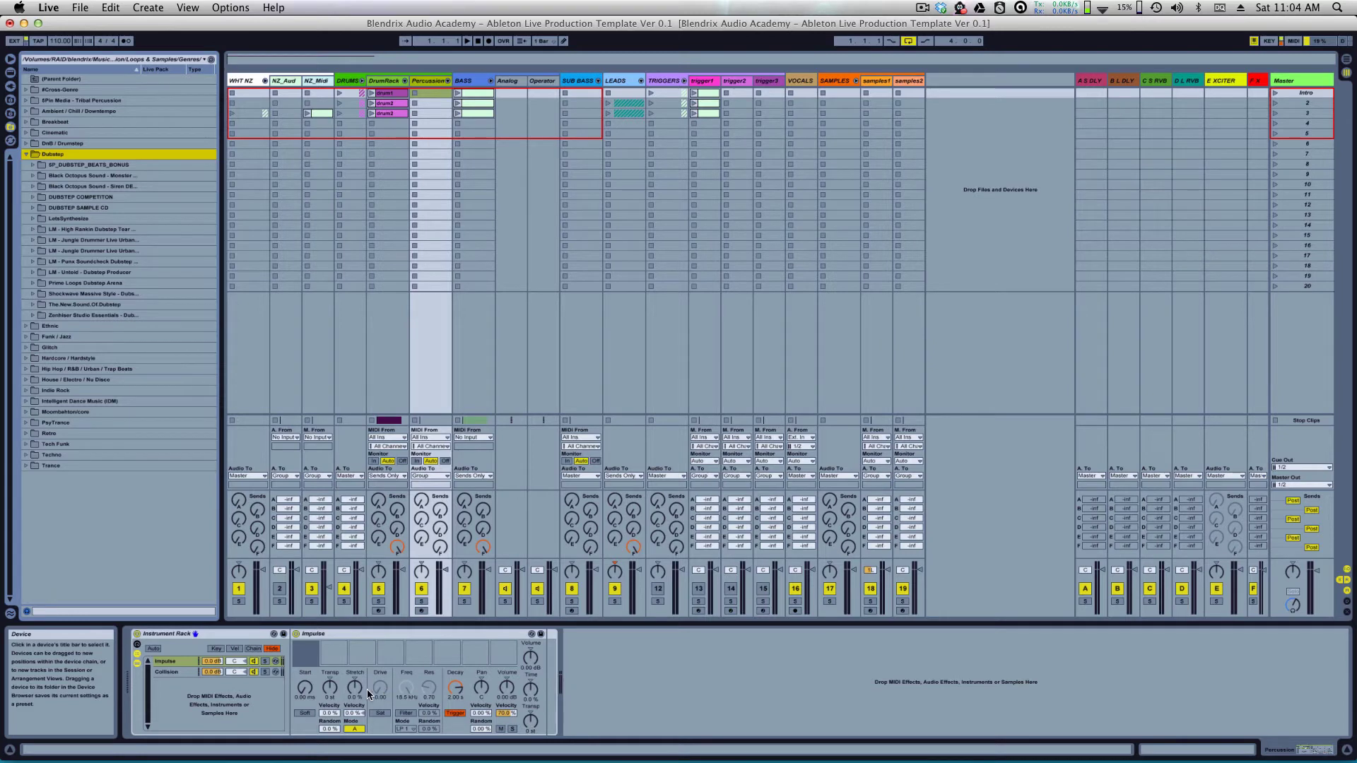
# Step: Examine the Impulse drum sampler, select the Percussion track's third clip slot, and reselect the Impulse device
pyautogui.click(327, 634)
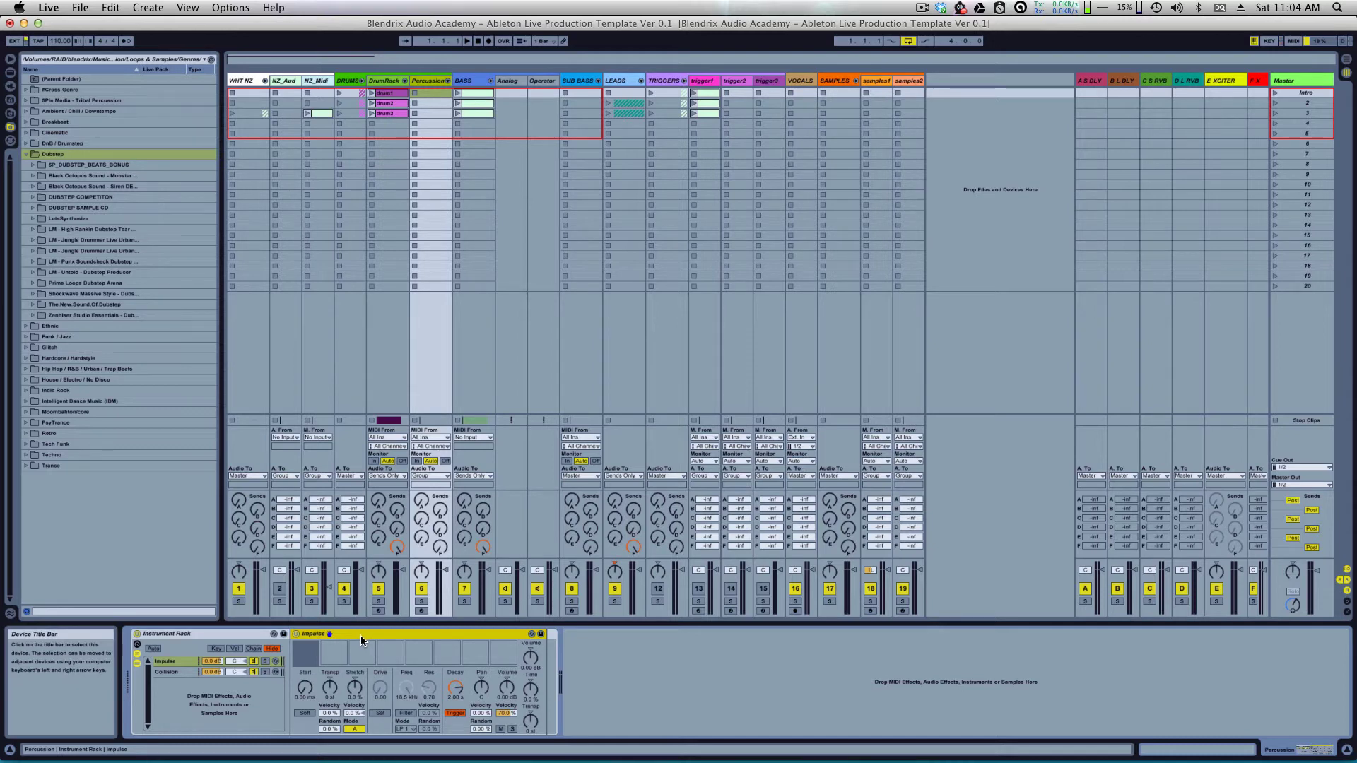
pyautogui.click(309, 639)
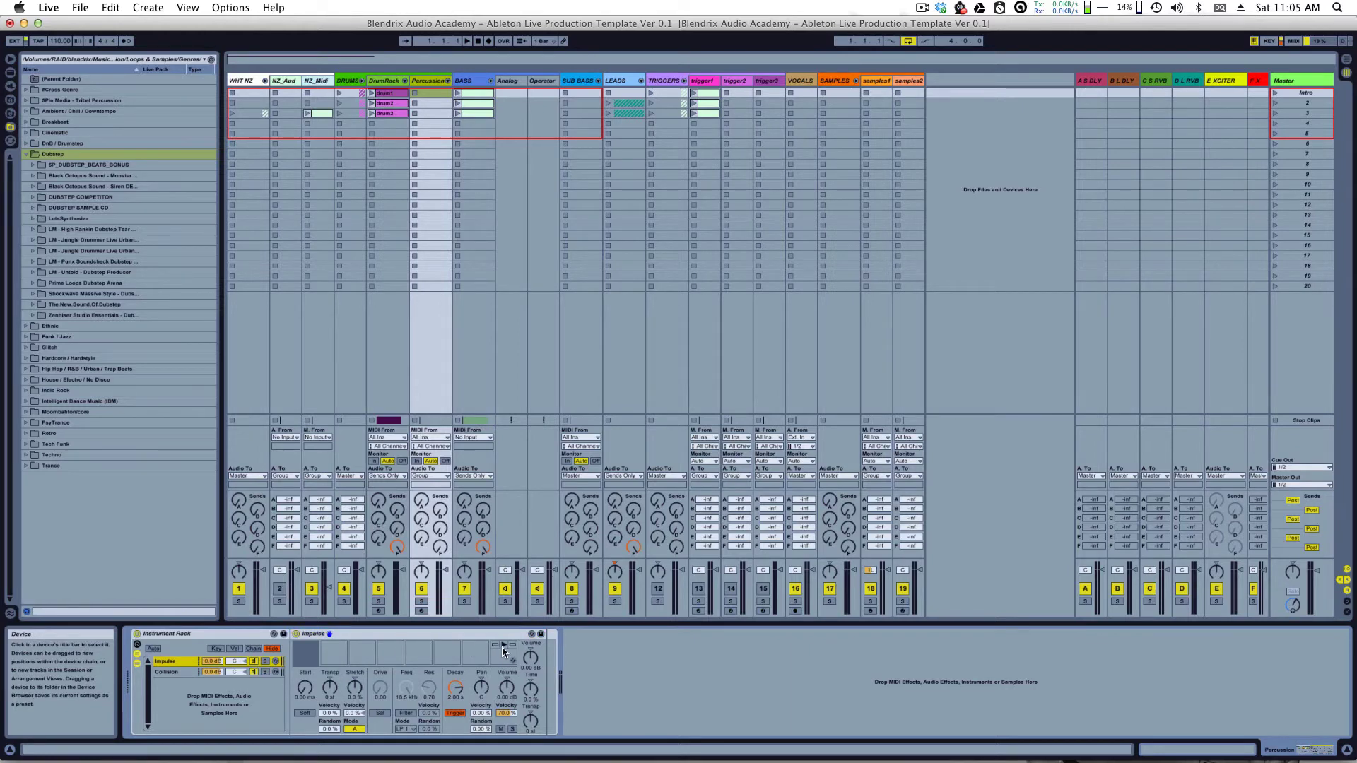
pyautogui.click(434, 112)
pyautogui.moveTo(434, 112)
pyautogui.mouseDown()
pyautogui.moveTo(434, 93)
pyautogui.moveTo(431, 113)
pyautogui.mouseUp()
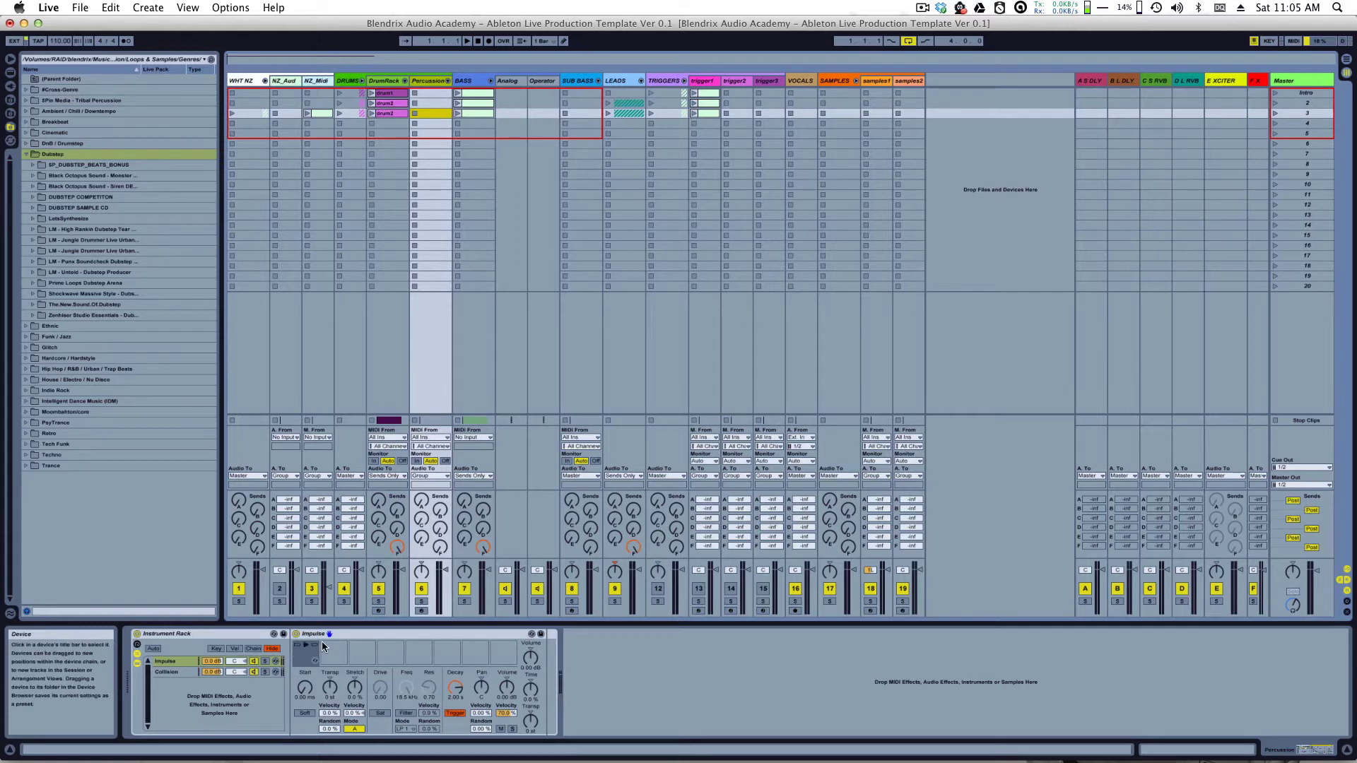
pyautogui.click(340, 634)
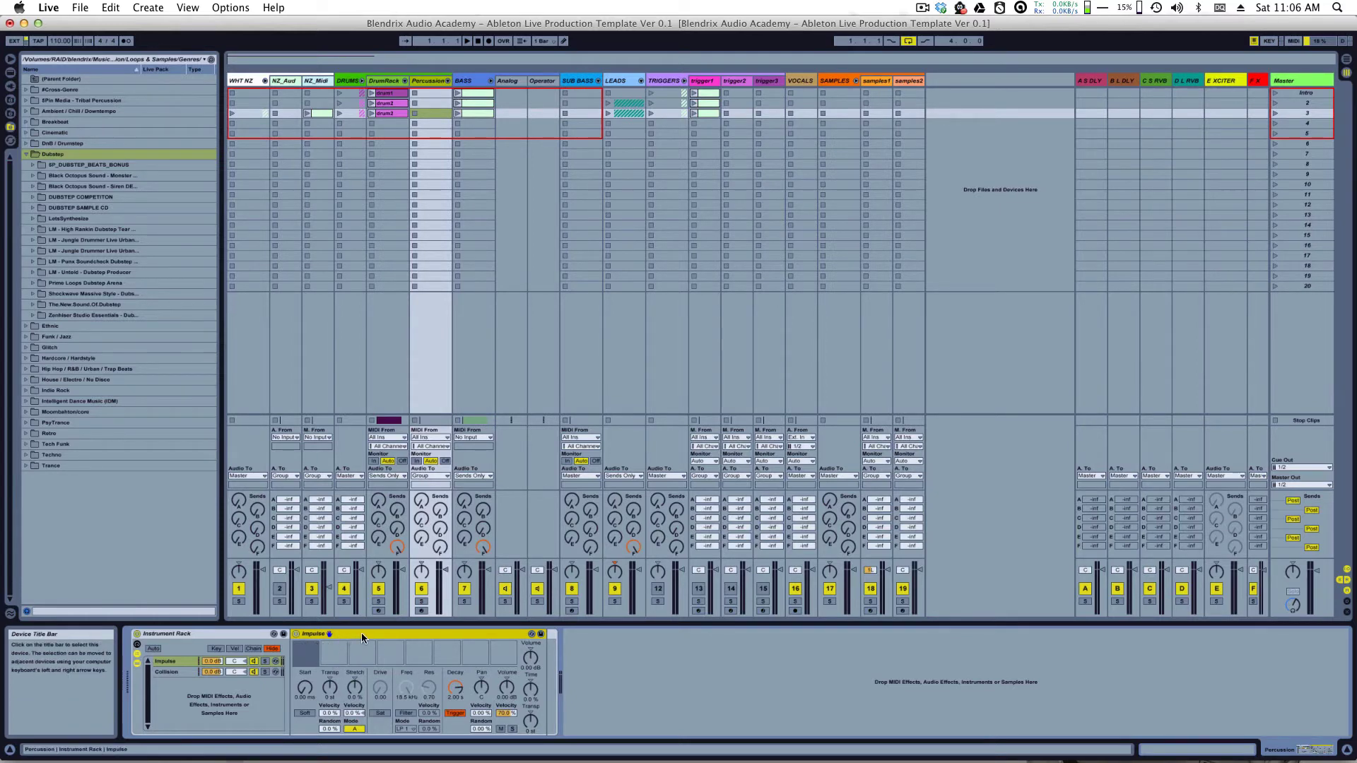
# Step: Examine the Percussion rack's Collision chain with the track record-armed and the chain soloed, and return to the Impulse chain
pyautogui.click(180, 672)
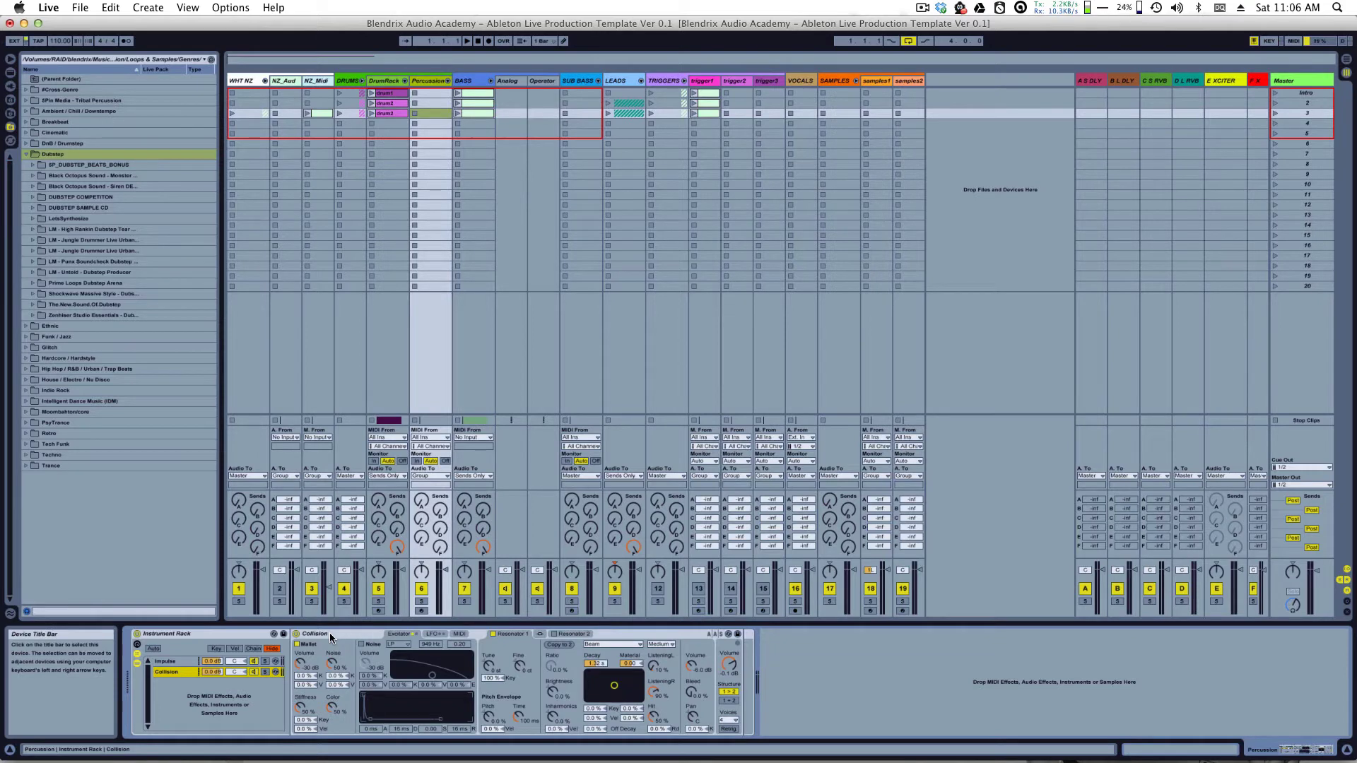
pyautogui.click(421, 611)
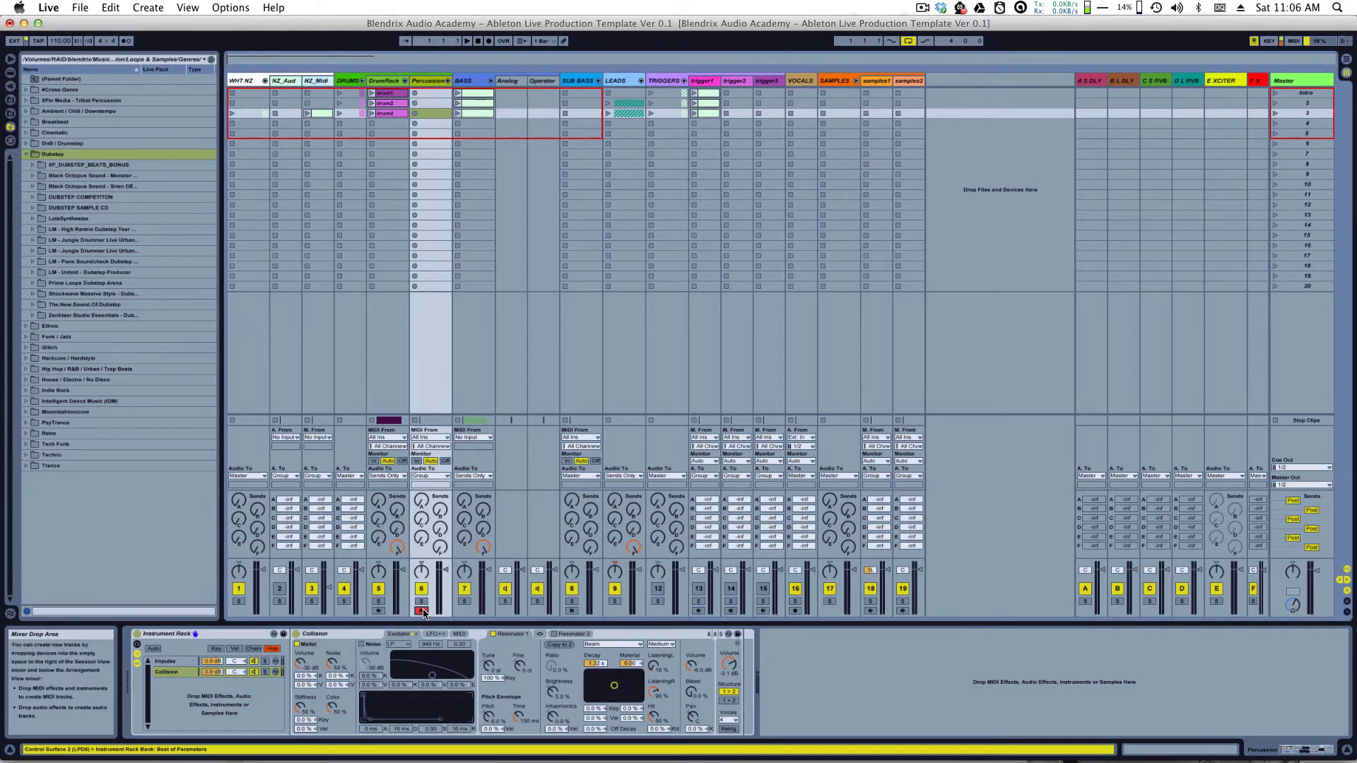
pyautogui.click(266, 672)
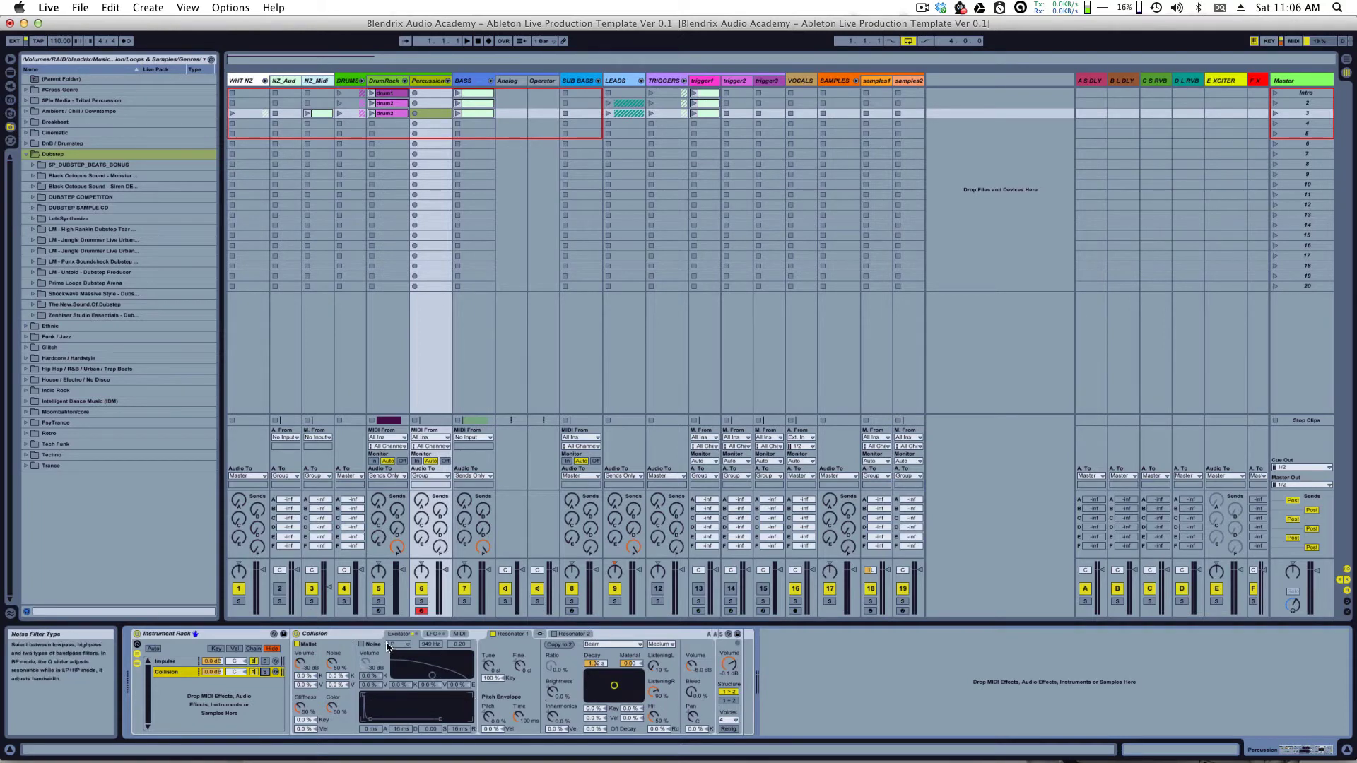
pyautogui.click(352, 635)
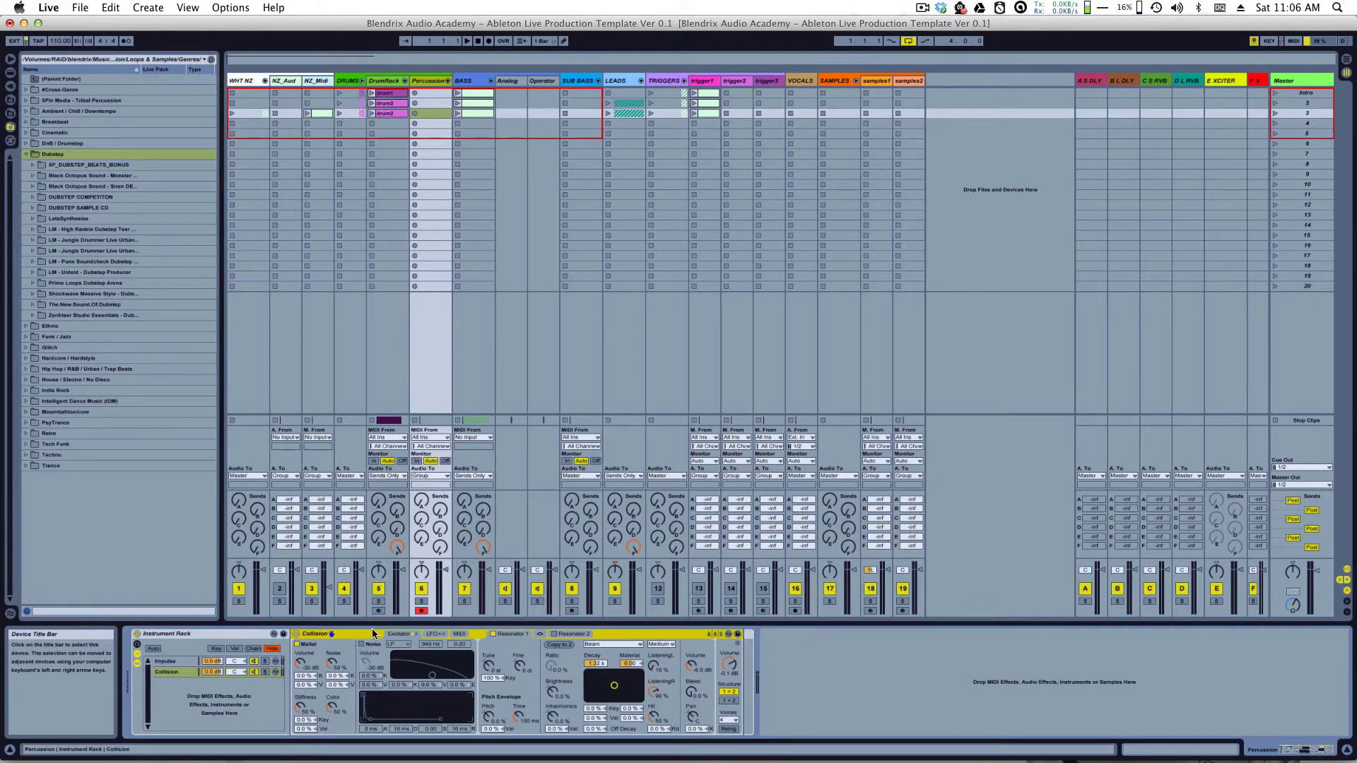
pyautogui.click(167, 661)
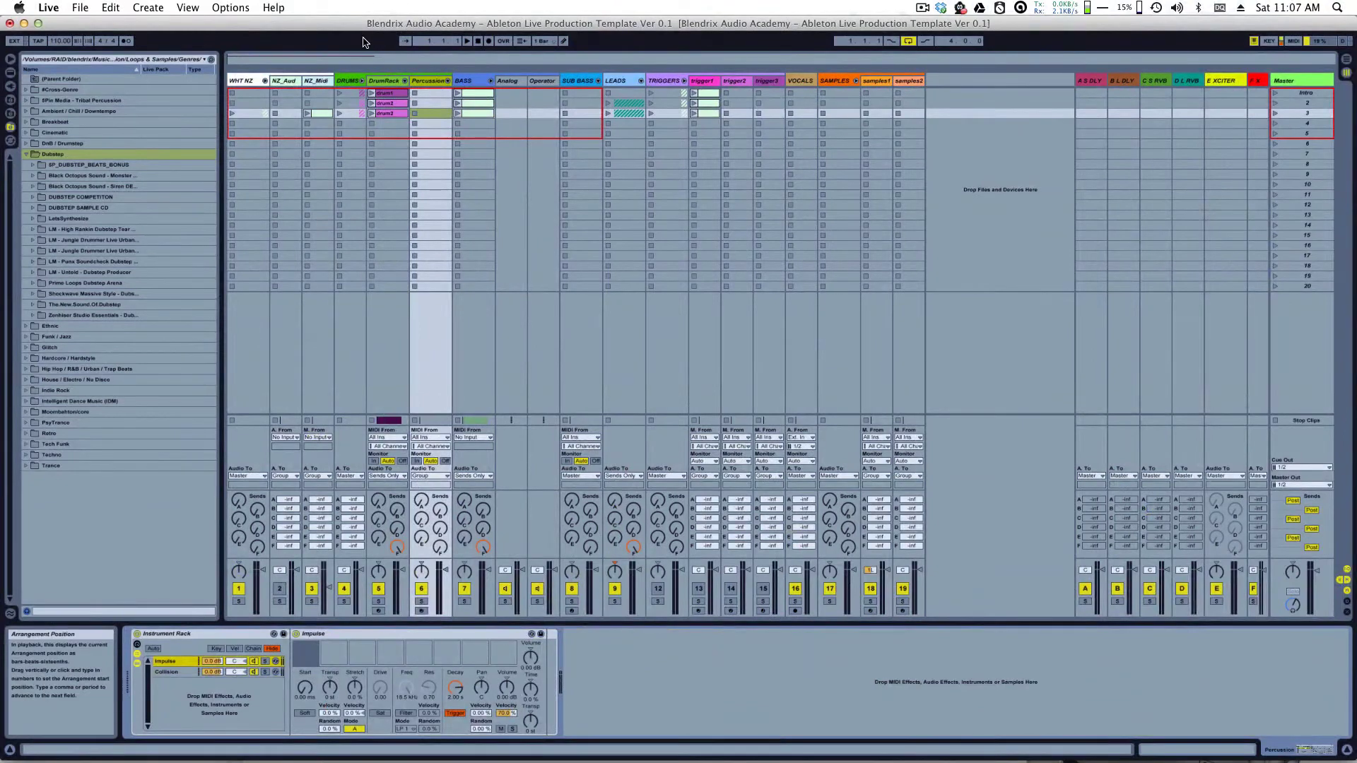
# Step: Show the DrumRack track's Kit-808 rack, reveal its chain list and devices, and look through the drum chains
pyautogui.click(386, 81)
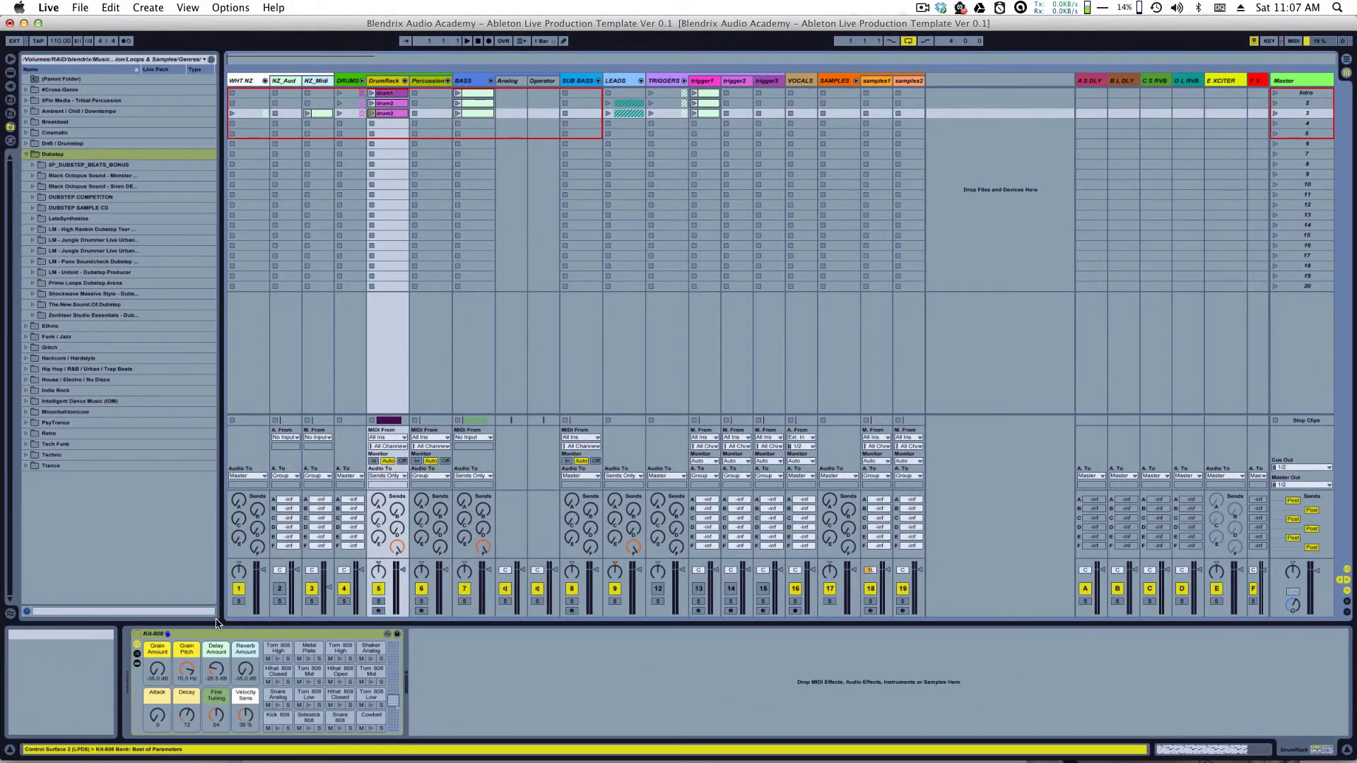
pyautogui.click(275, 634)
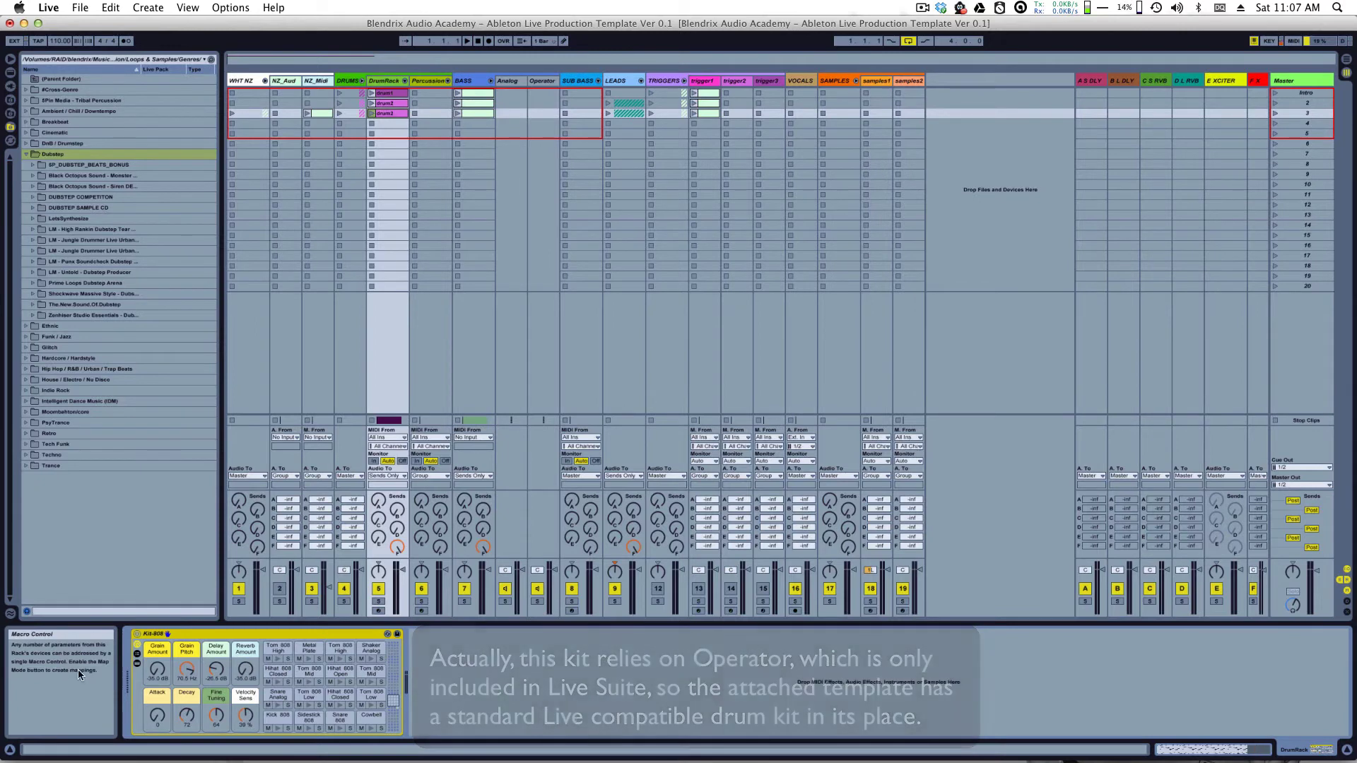
pyautogui.click(136, 654)
pyautogui.click(137, 663)
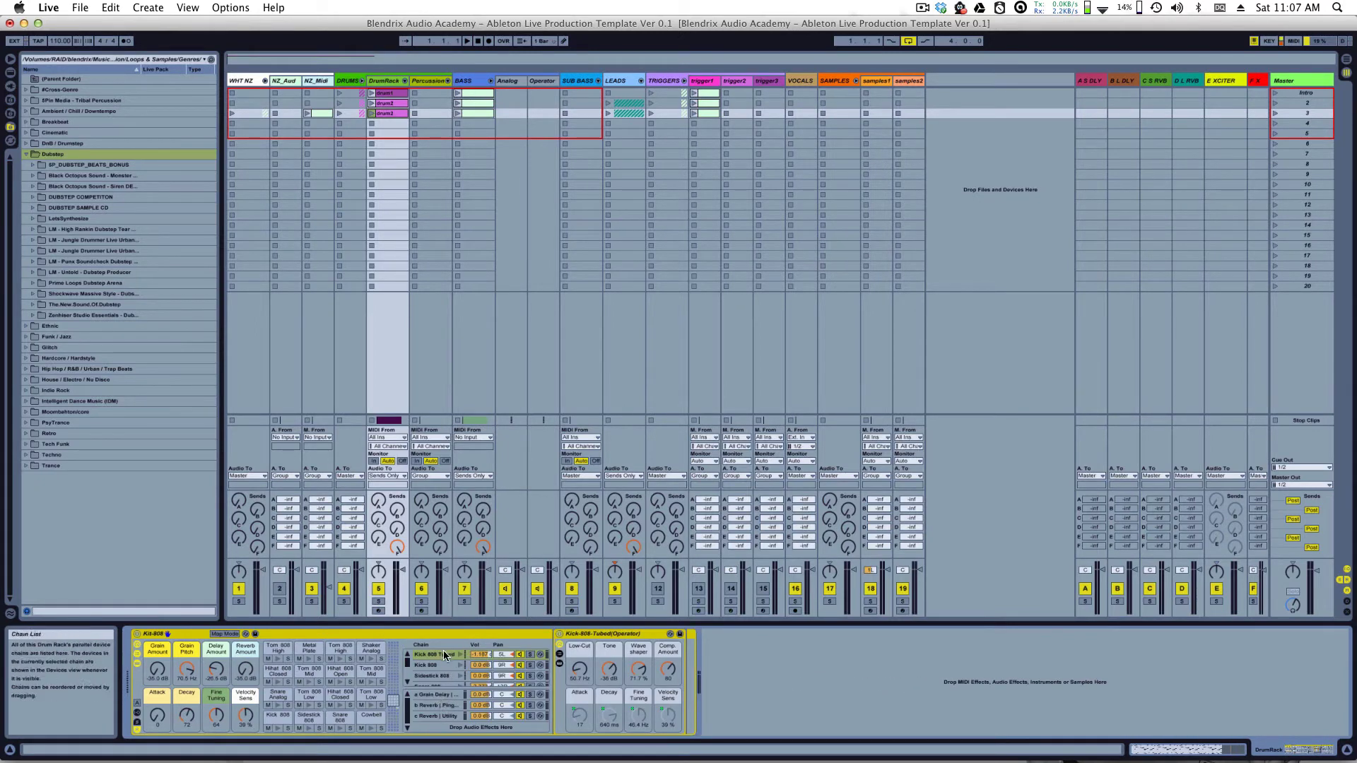
pyautogui.scroll(-8, 444, 662)
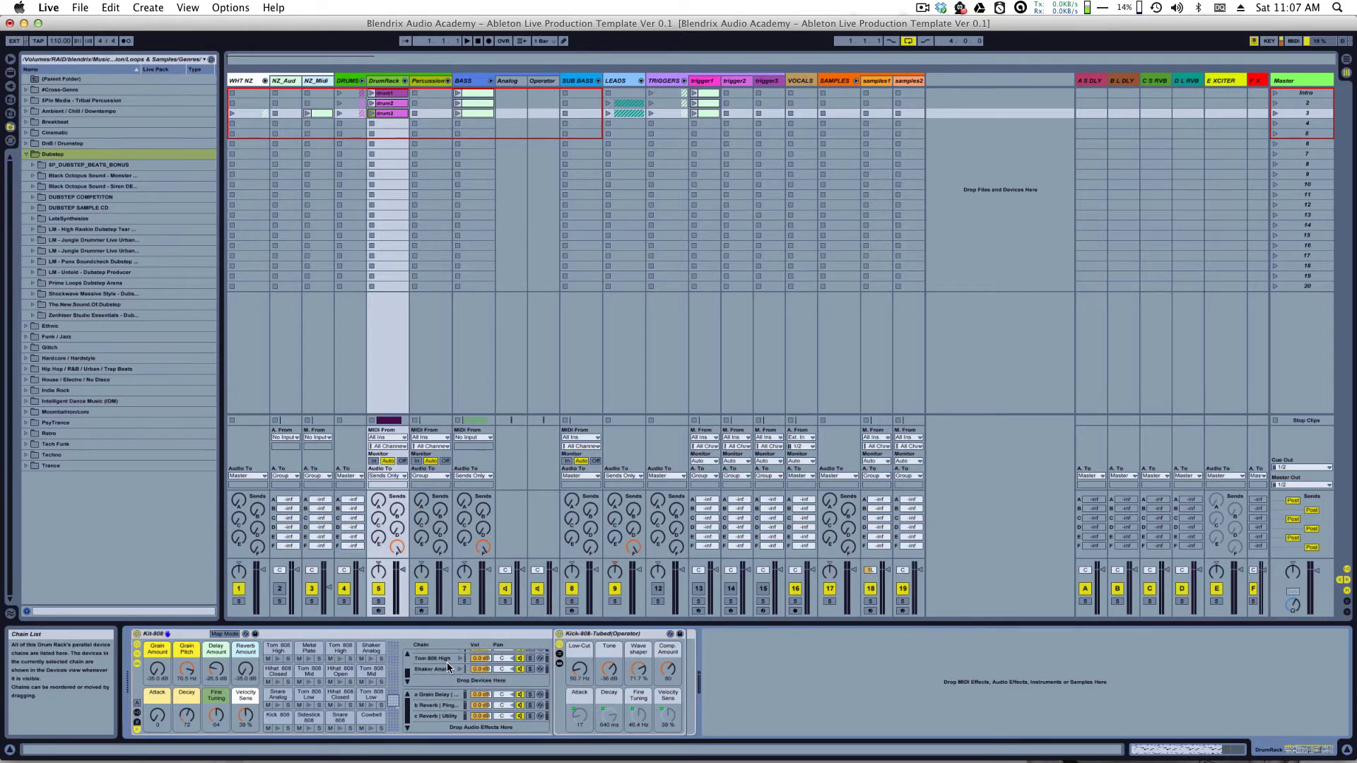
pyautogui.scroll(8, 419, 663)
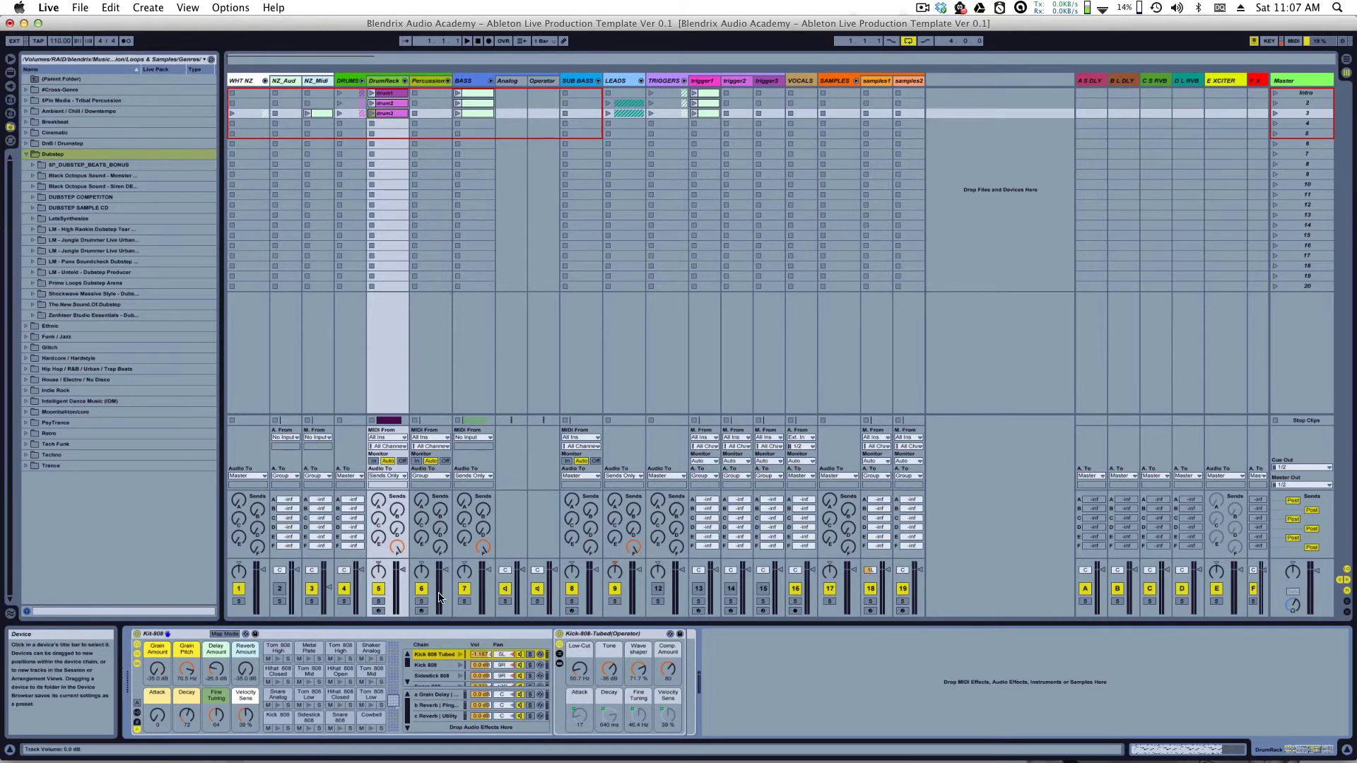
# Step: Display the Kit-808 Decay envelope of the drum1 clip and compare it with the DrumRack track's second and third clips
pyautogui.click(388, 94)
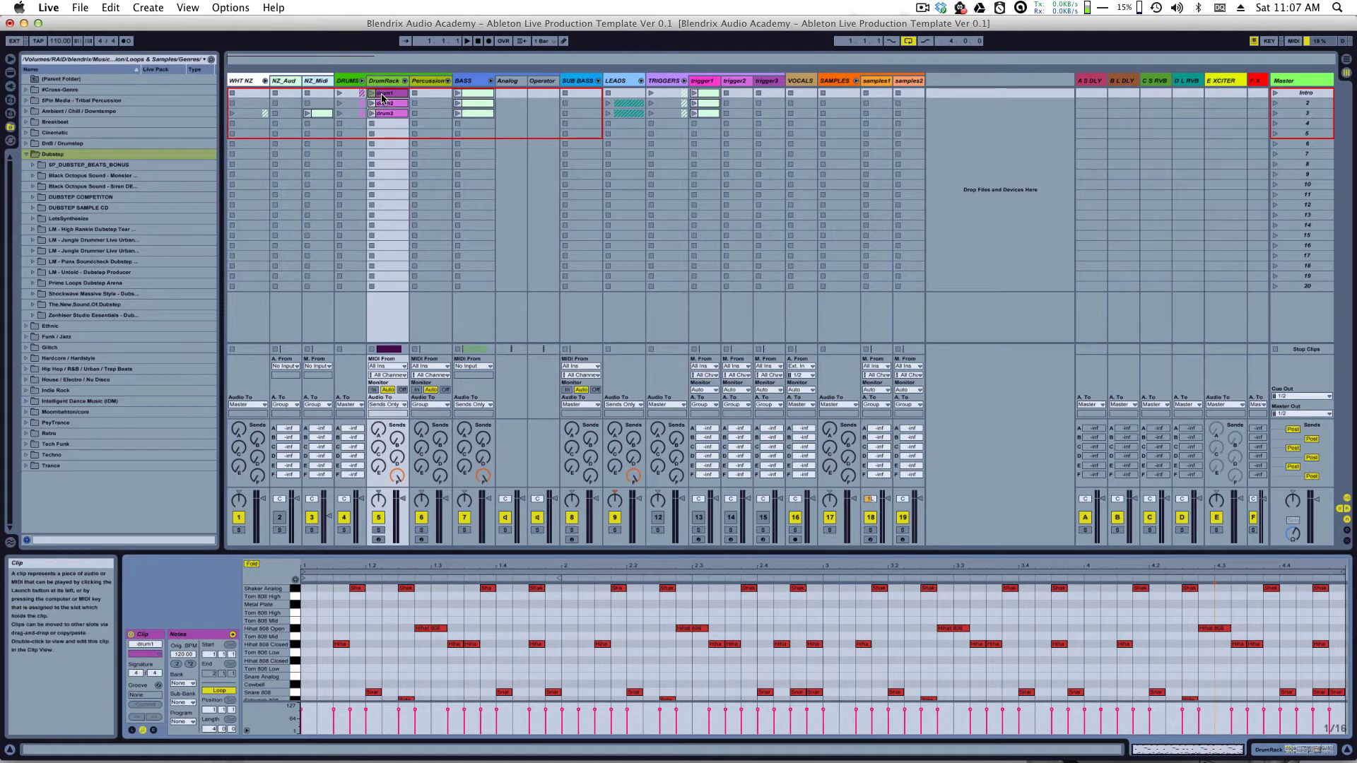
pyautogui.click(154, 730)
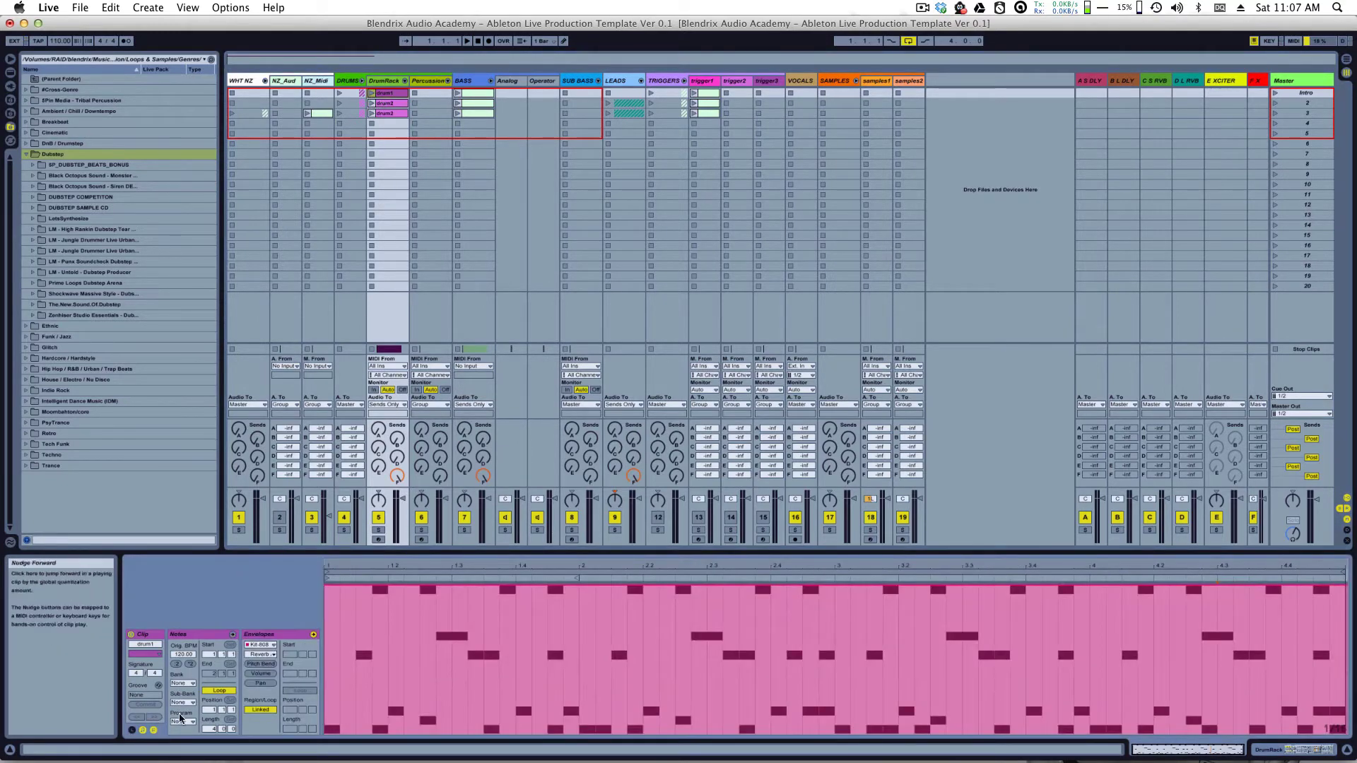
pyautogui.click(261, 654)
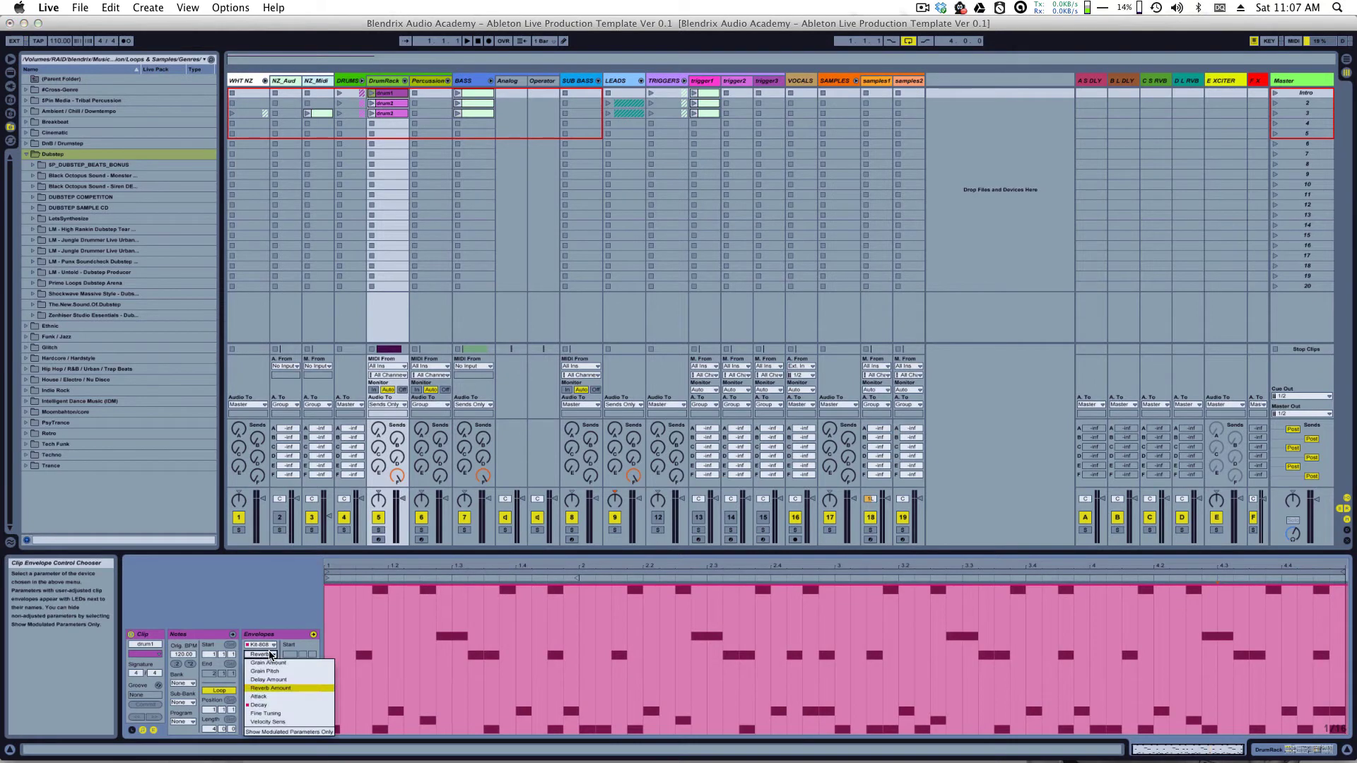
pyautogui.click(270, 706)
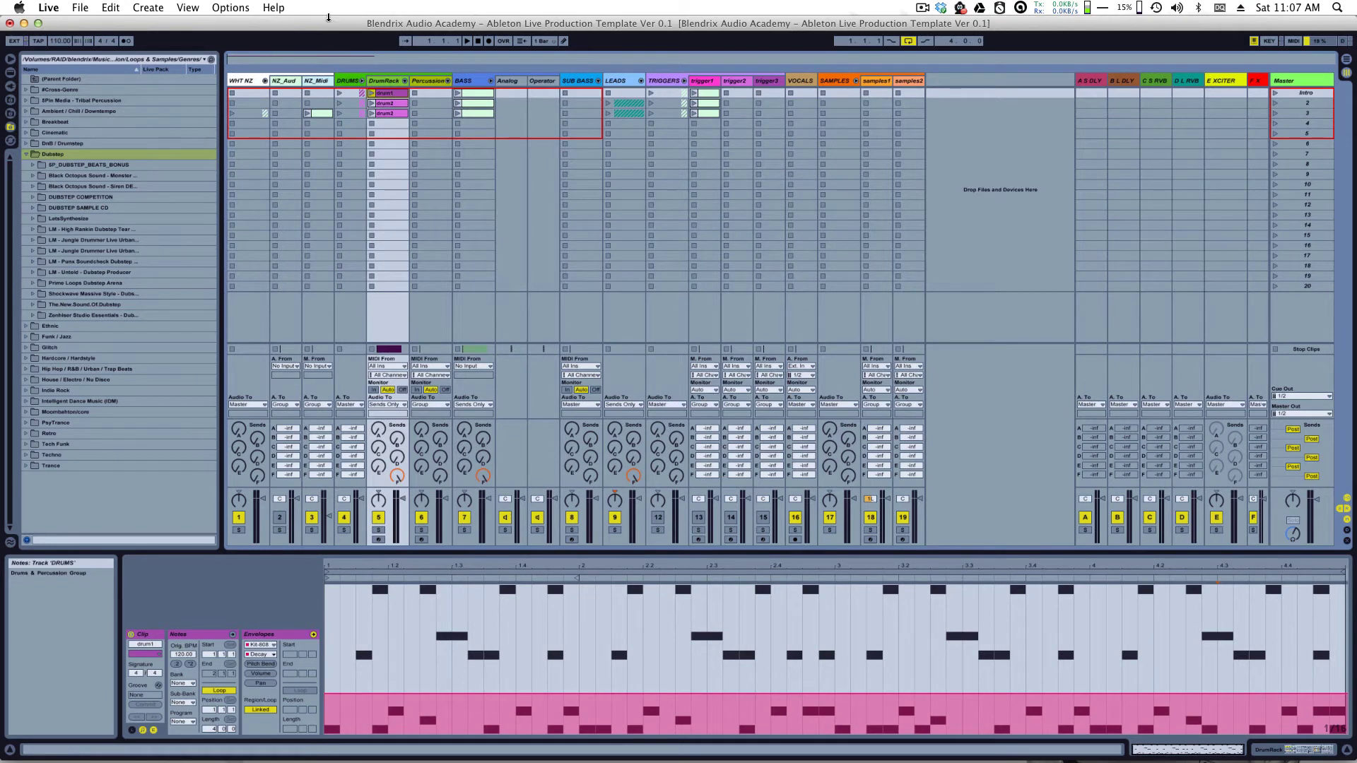
pyautogui.click(400, 105)
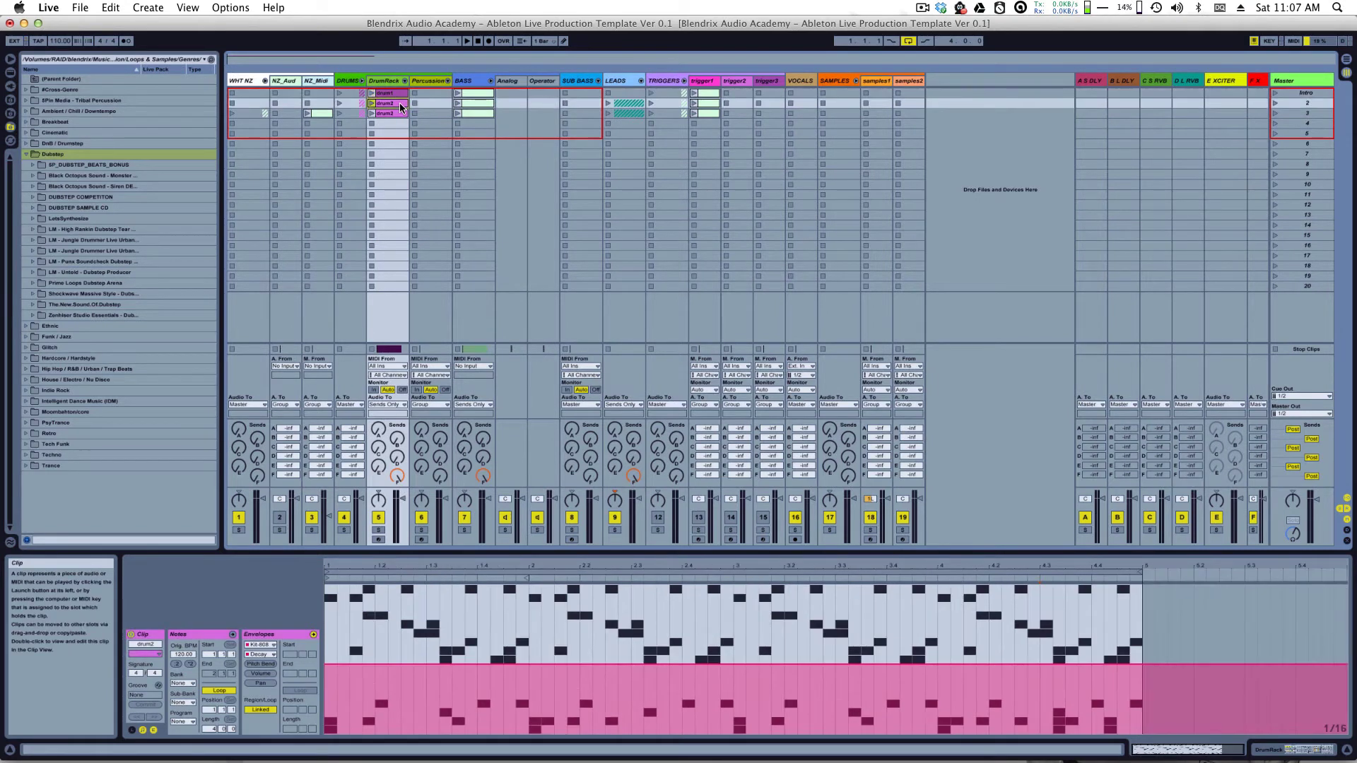
pyautogui.click(396, 115)
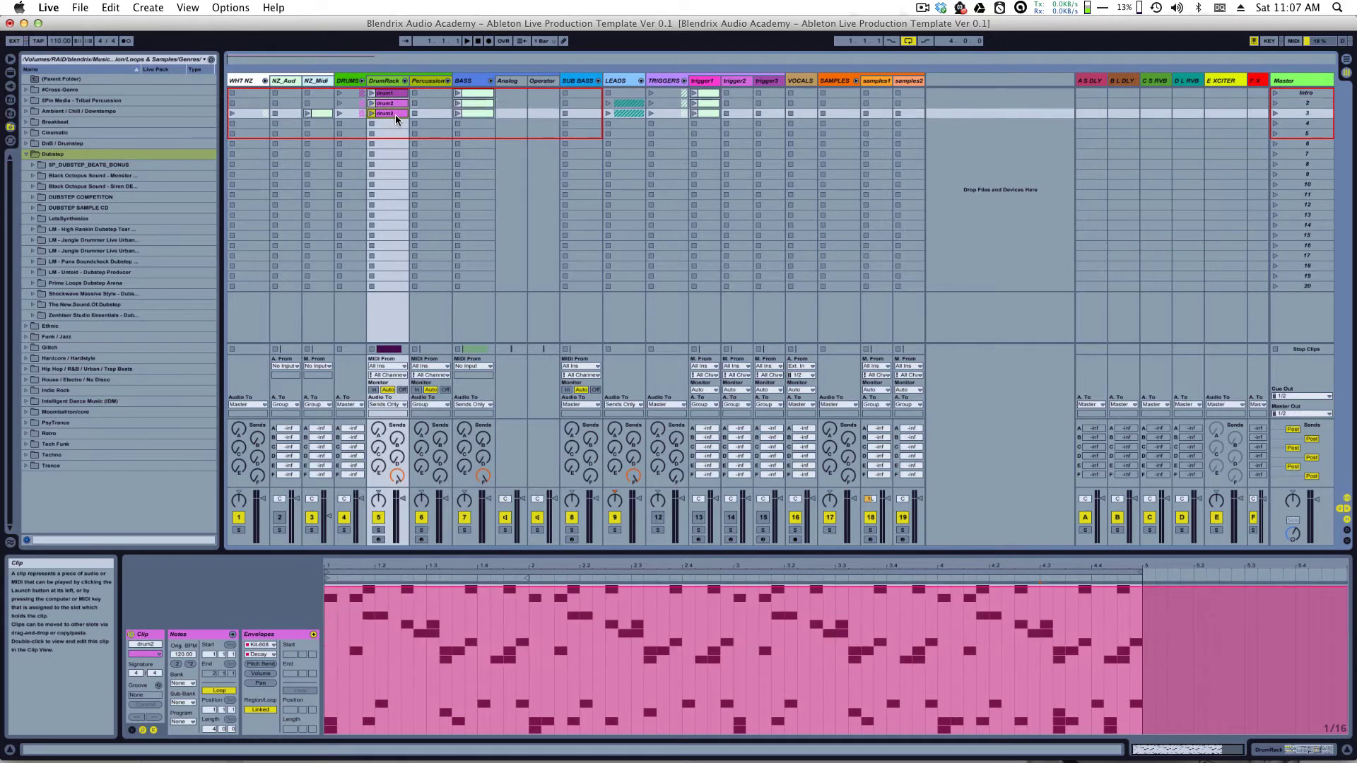
# Step: Audition the DrumRack track's second and third clips, relaunch drum2, and stop playback with the song position back at the start
pyautogui.click(389, 94)
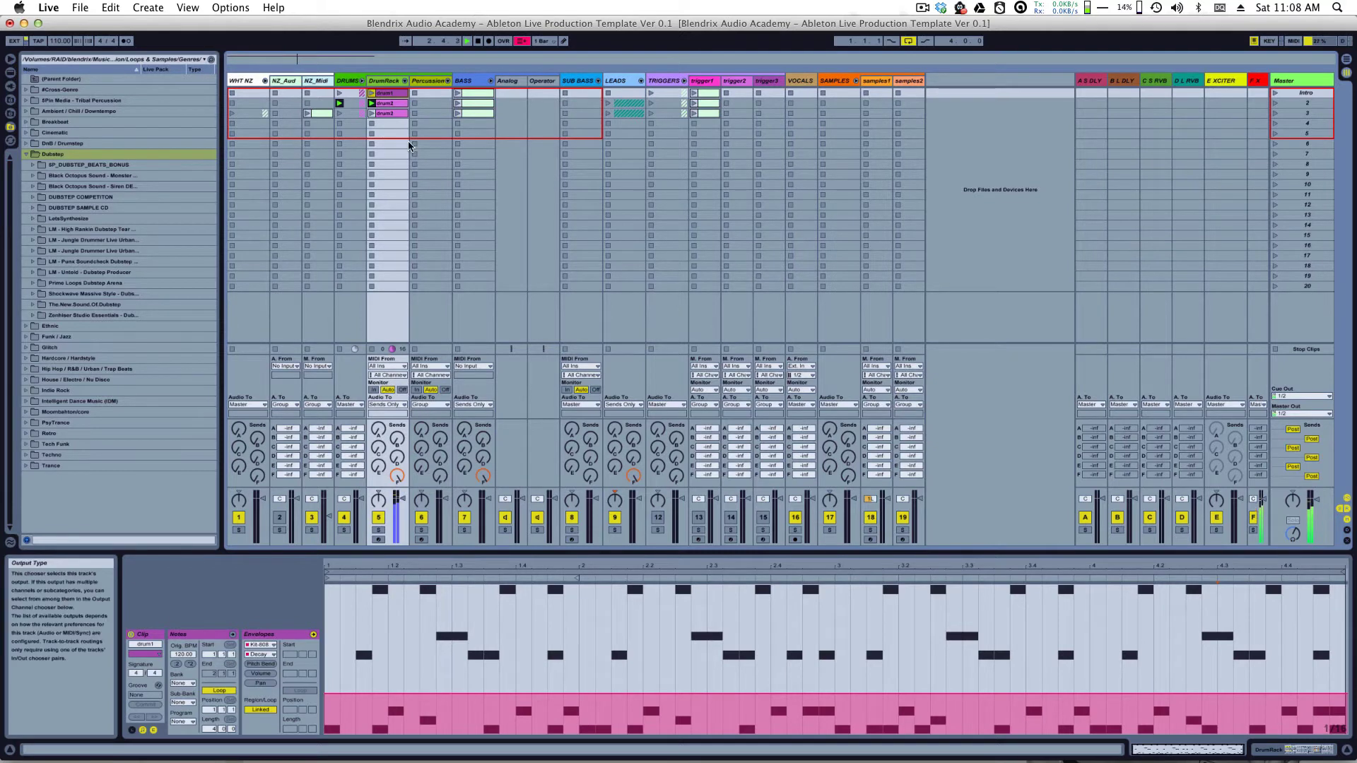
pyautogui.click(376, 105)
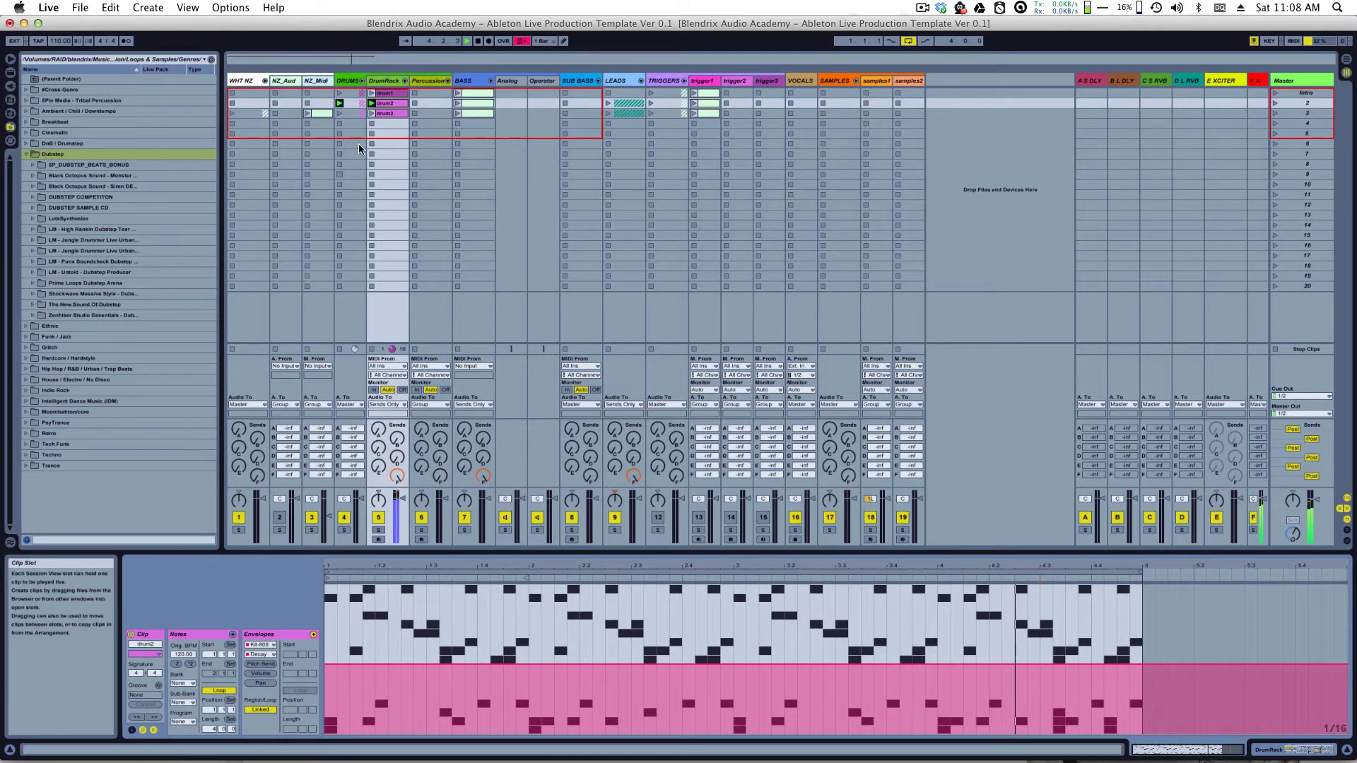
pyautogui.click(388, 114)
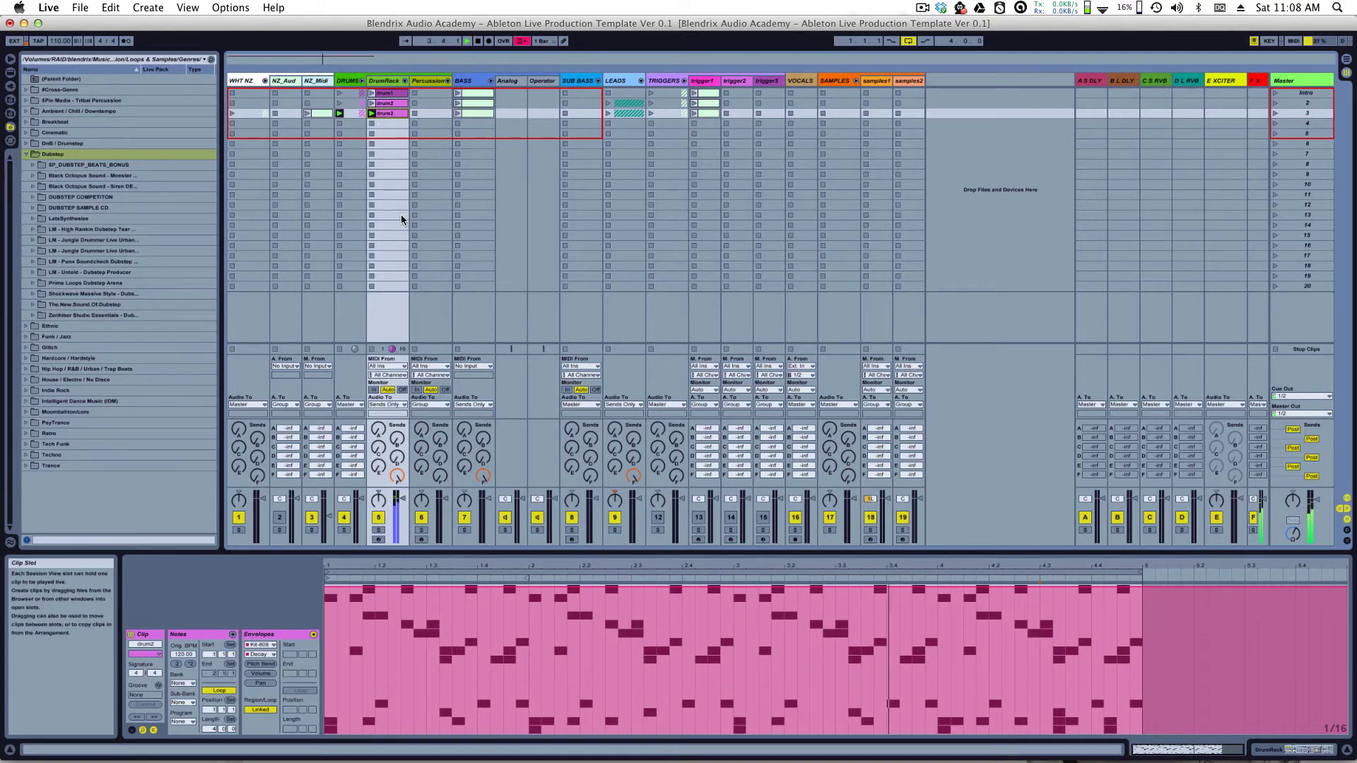
pyautogui.click(386, 103)
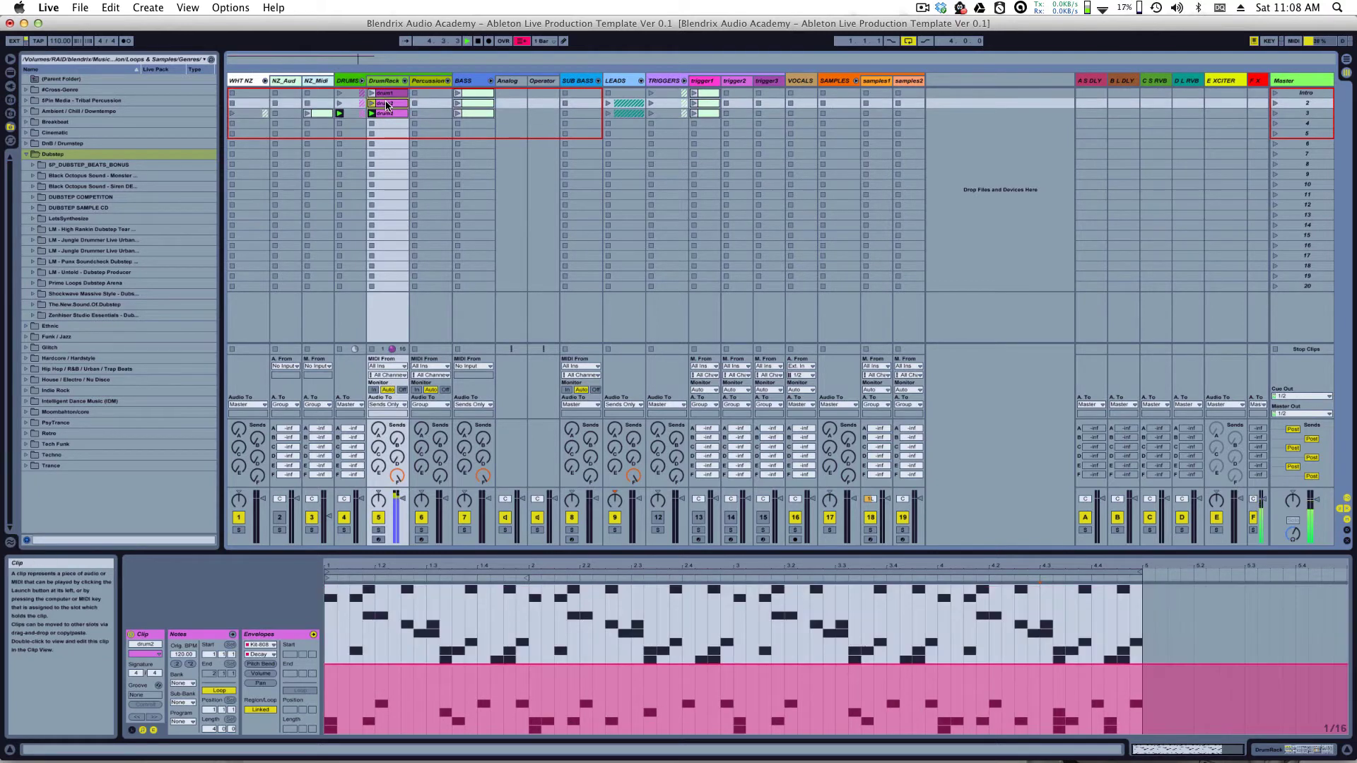
pyautogui.press('Return')
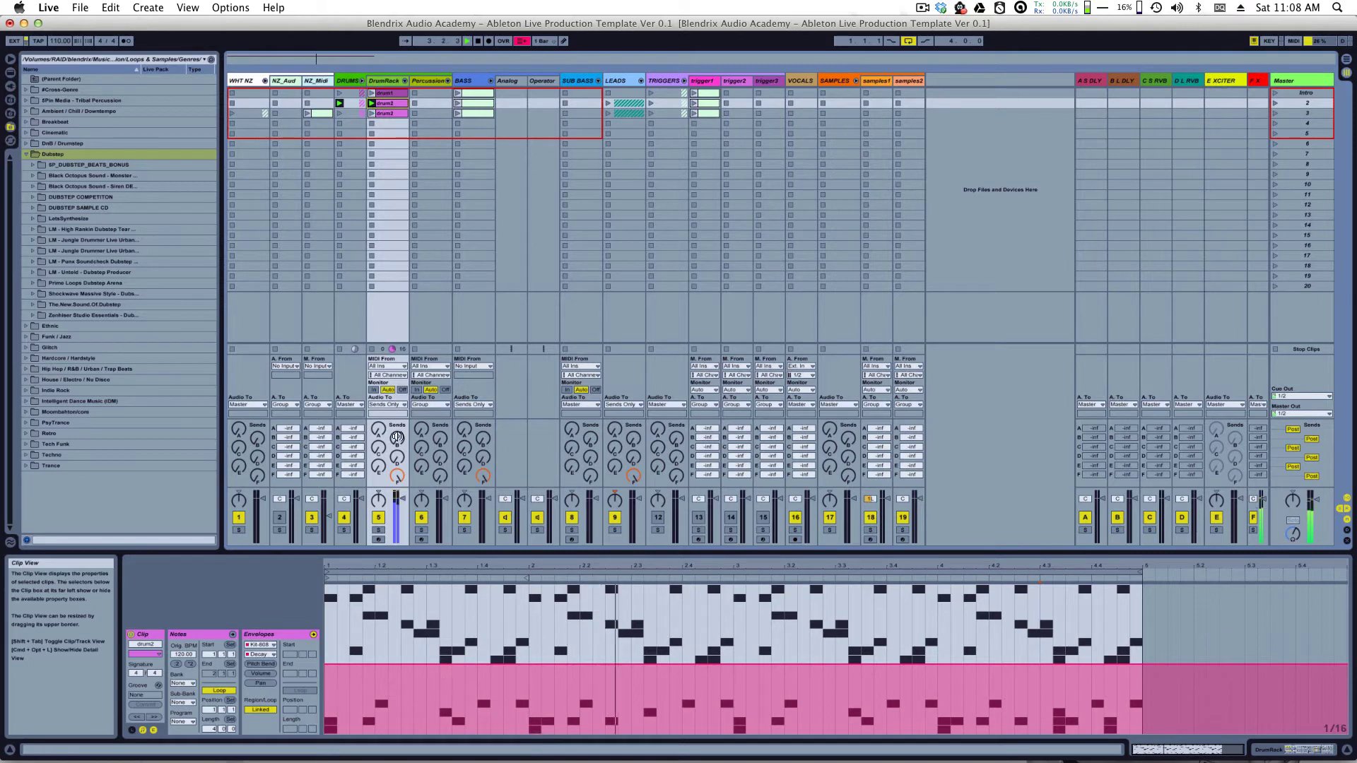
pyautogui.click(477, 43)
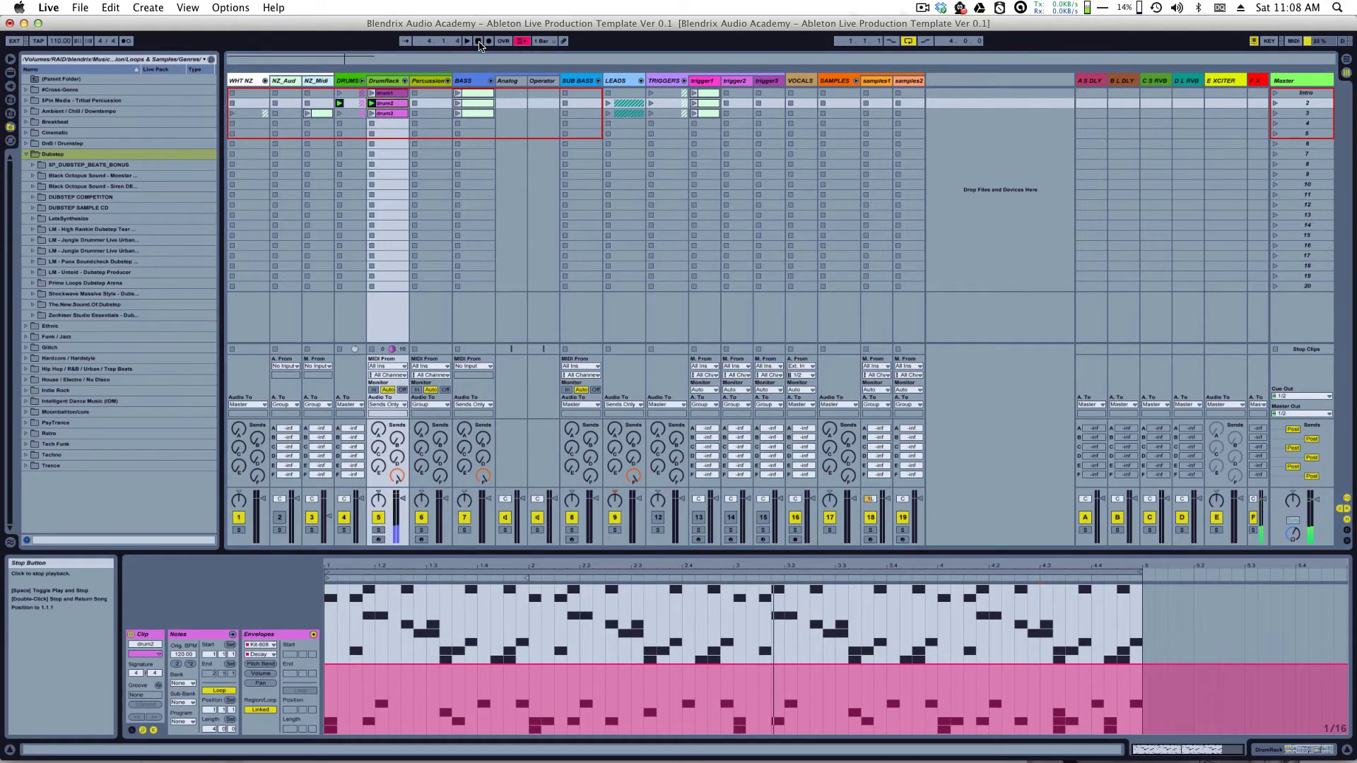
pyautogui.click(478, 43)
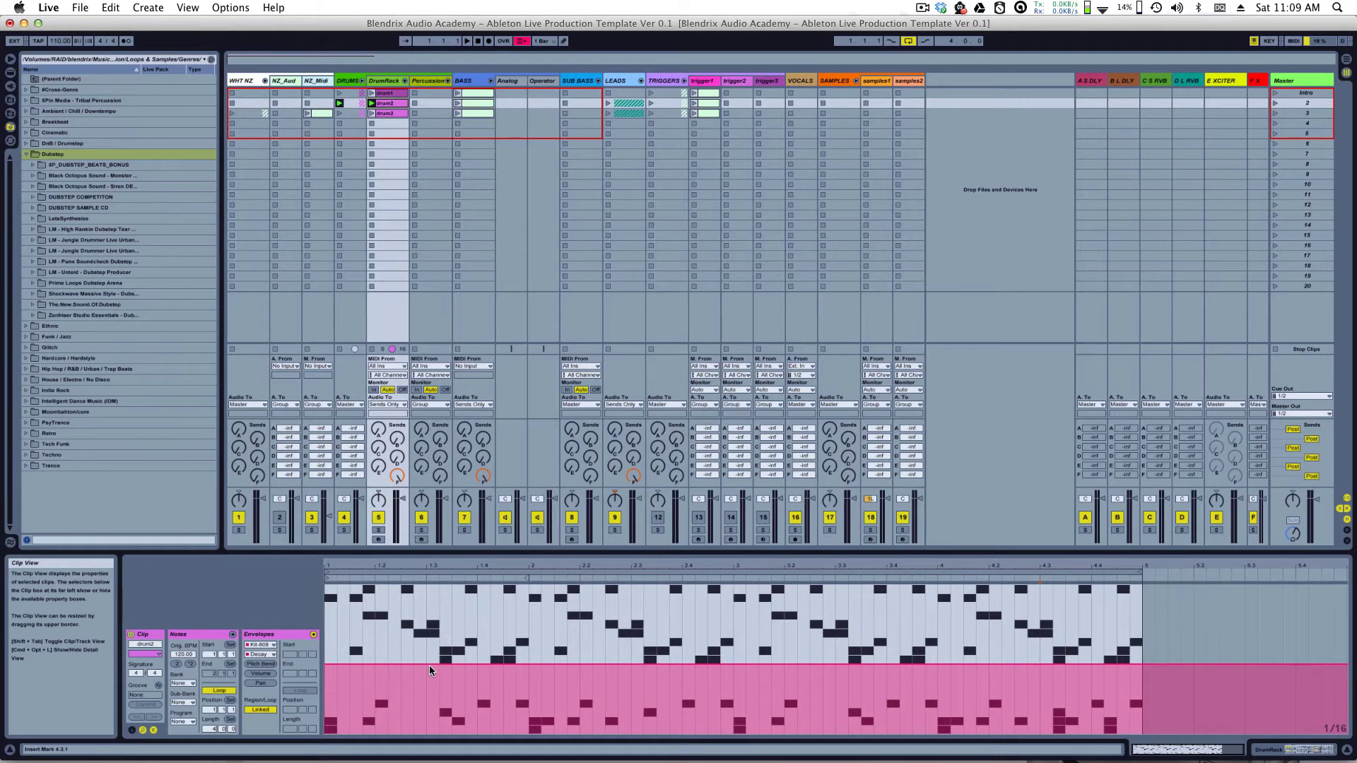
# Step: Return to the DrumRack track's Kit-808 rack and reveal the nested chain and Operator devices inside Kick 808 Tubed
pyautogui.doubleClick(391, 84)
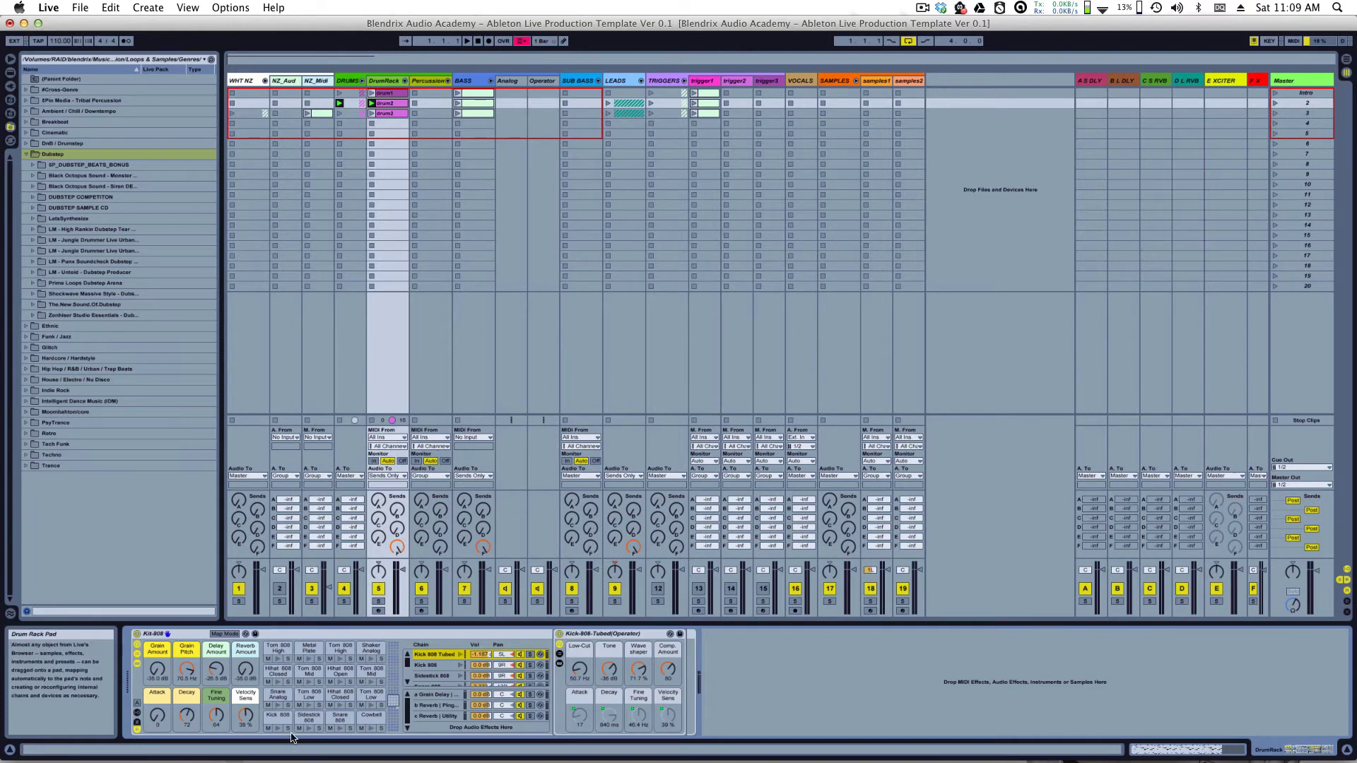
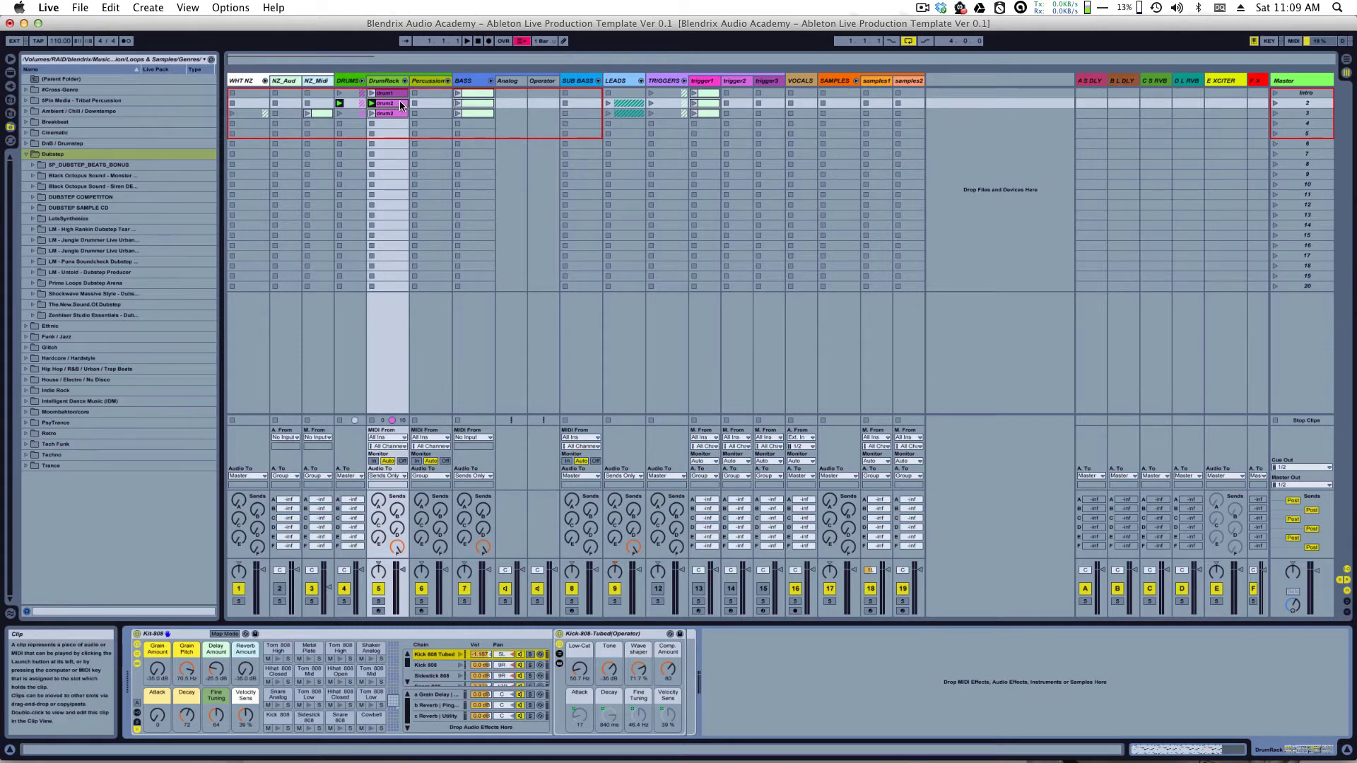
pyautogui.click(178, 636)
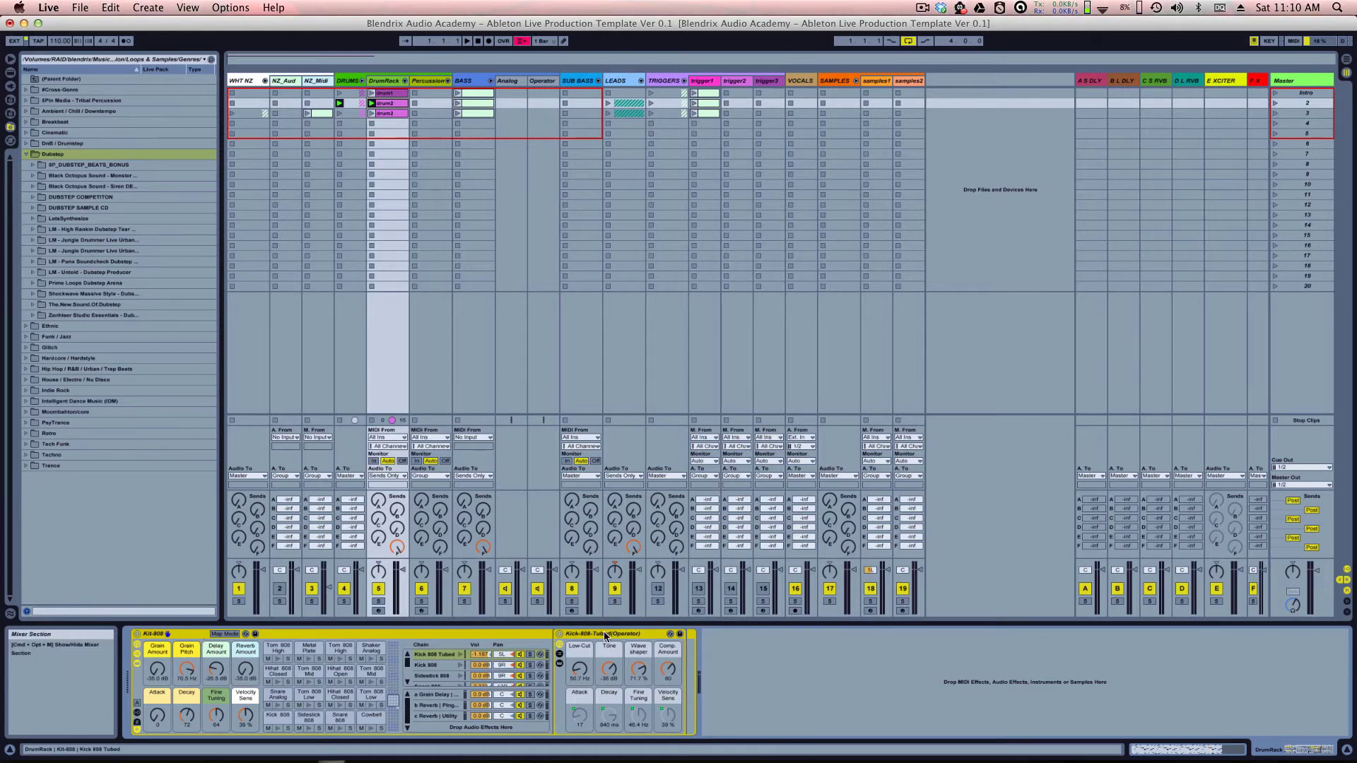
pyautogui.click(446, 654)
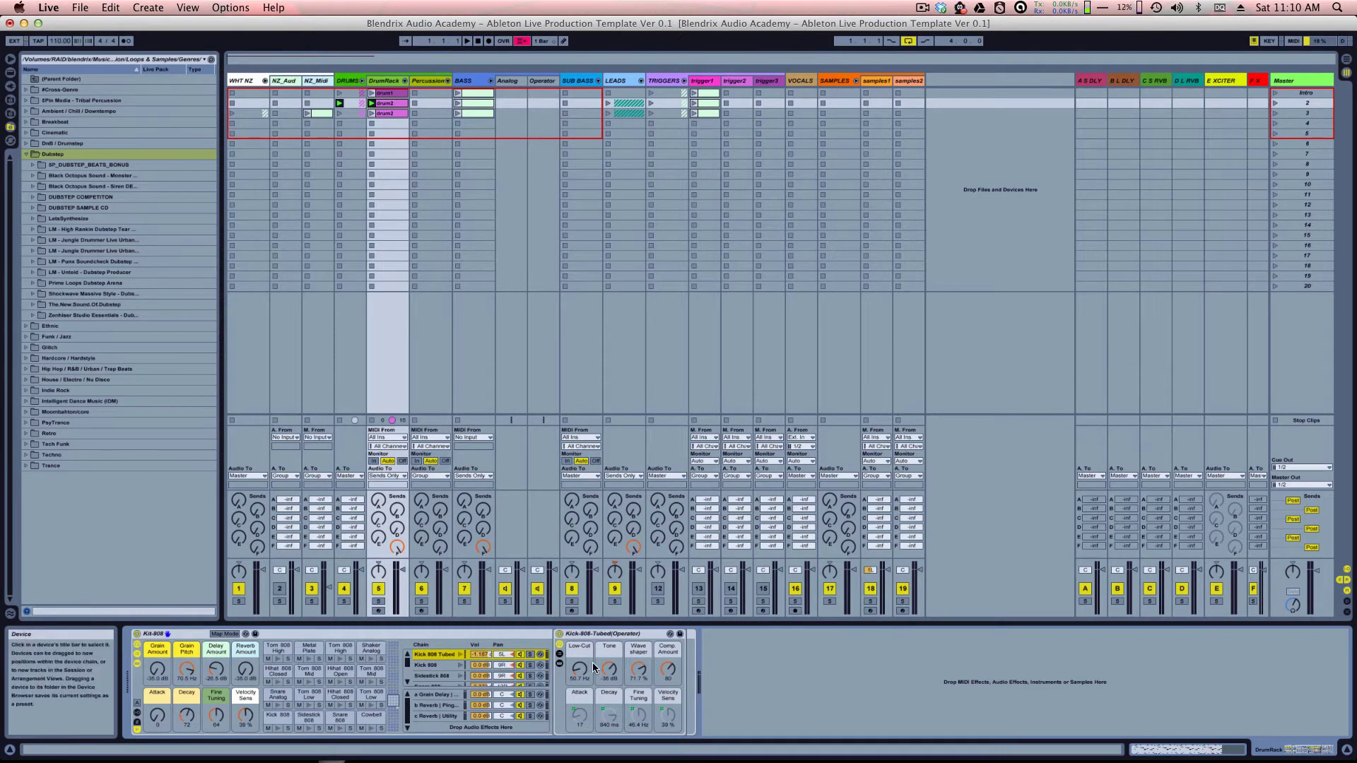
pyautogui.click(560, 666)
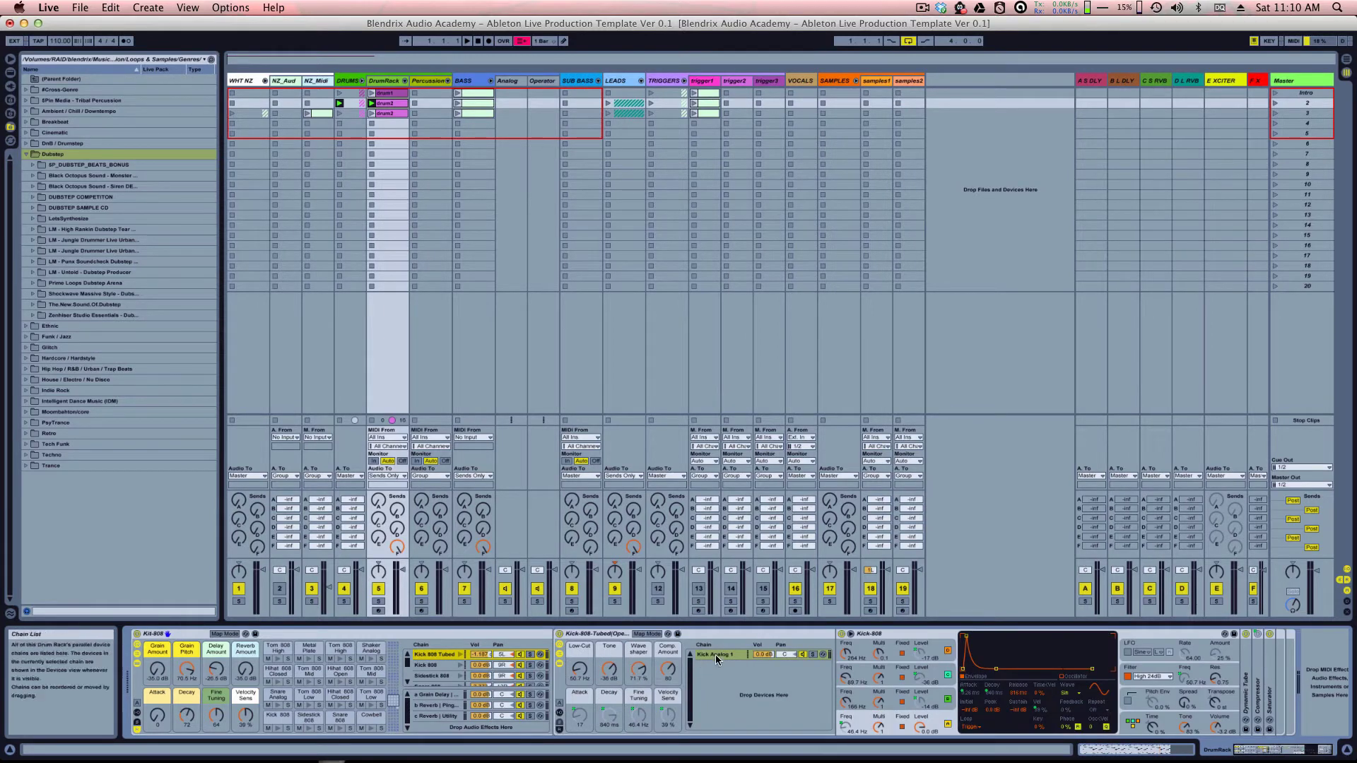
# Step: Examine the Operator-based devices of the Kick 808, Sidestick 808, Tom Mid 808, Kick 808 Tubed and Tom High 808 chains
pyautogui.click(437, 666)
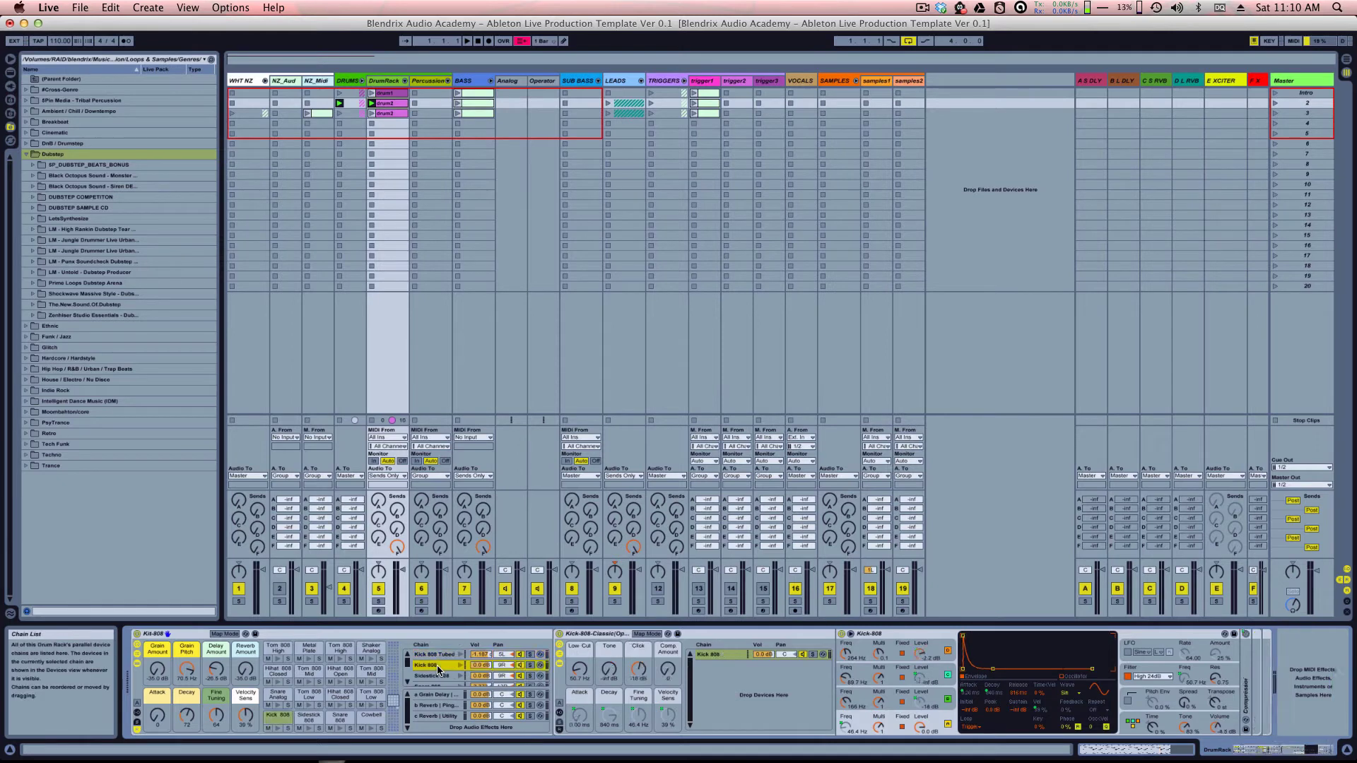
pyautogui.click(441, 676)
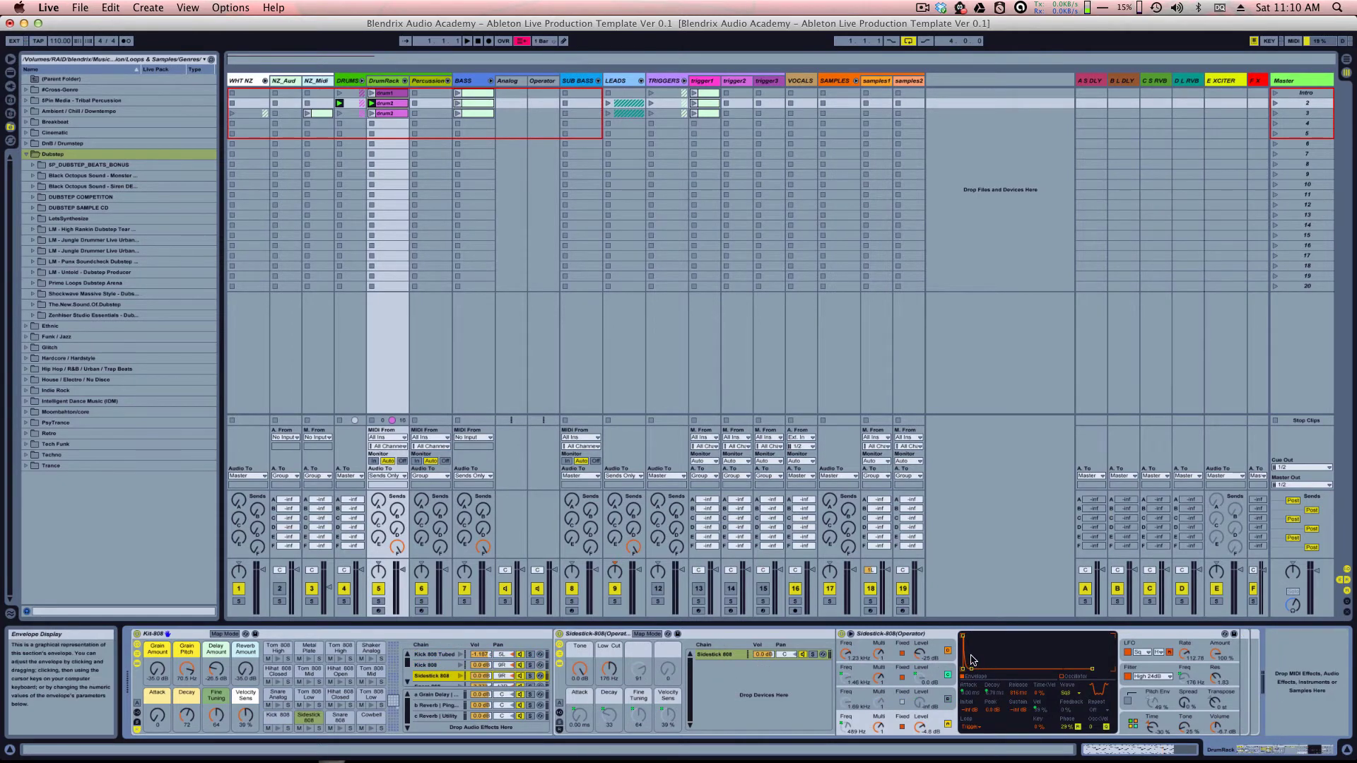
pyautogui.scroll(-3, 437, 678)
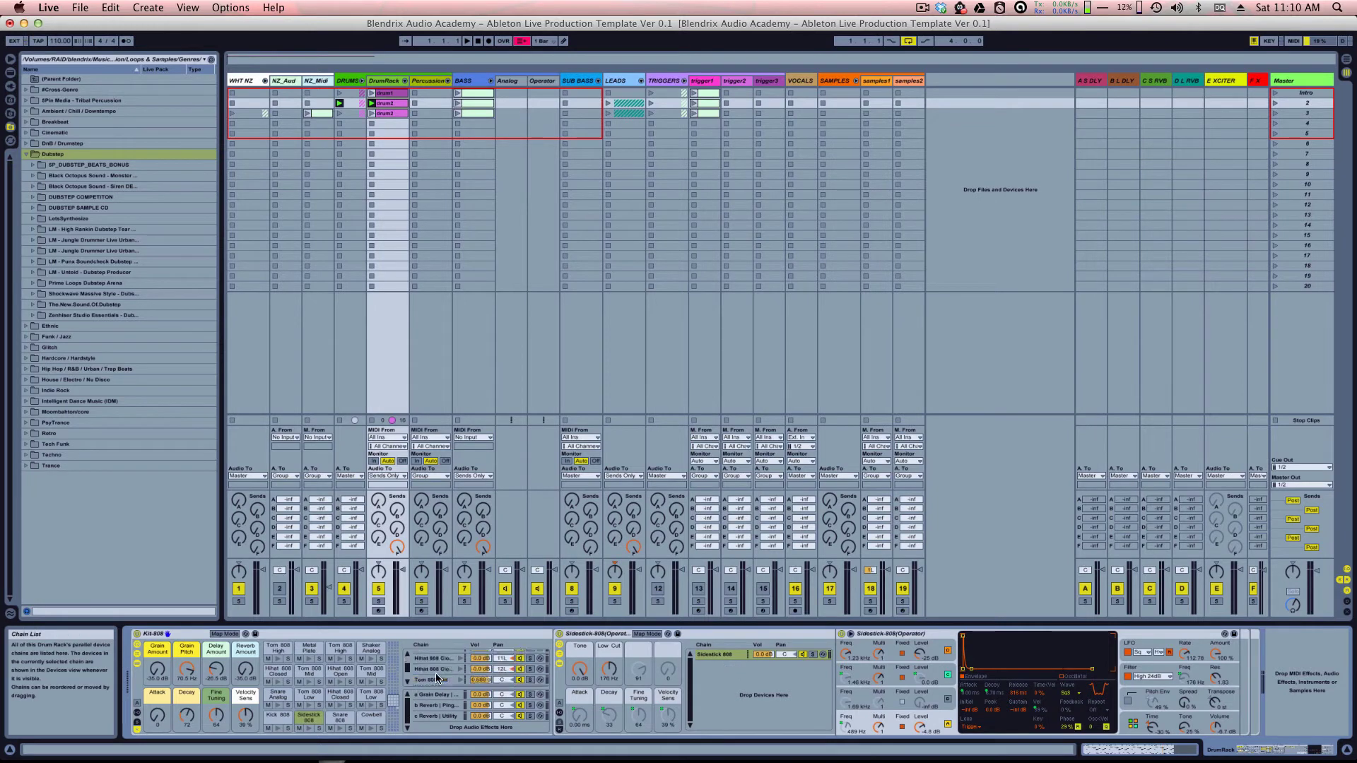
pyautogui.click(433, 678)
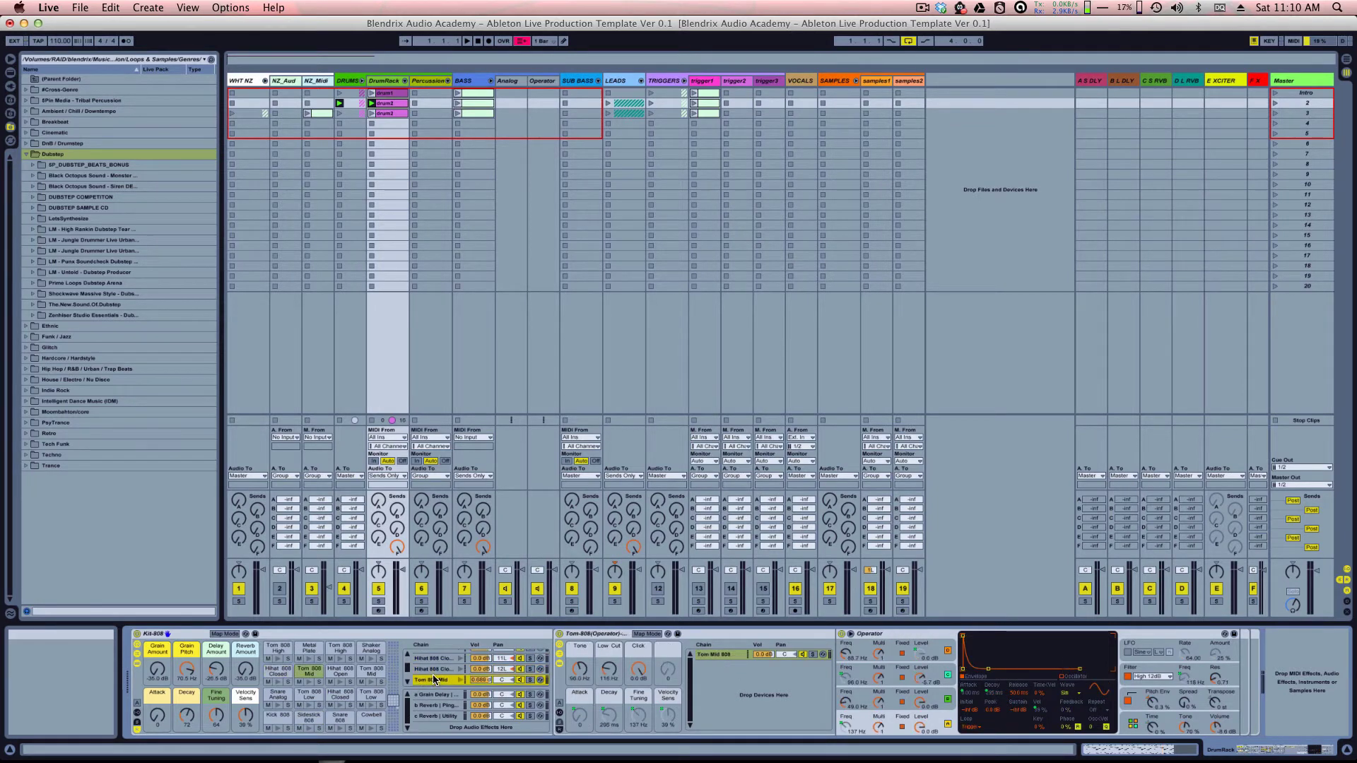
pyautogui.scroll(3, 432, 674)
pyautogui.click(435, 653)
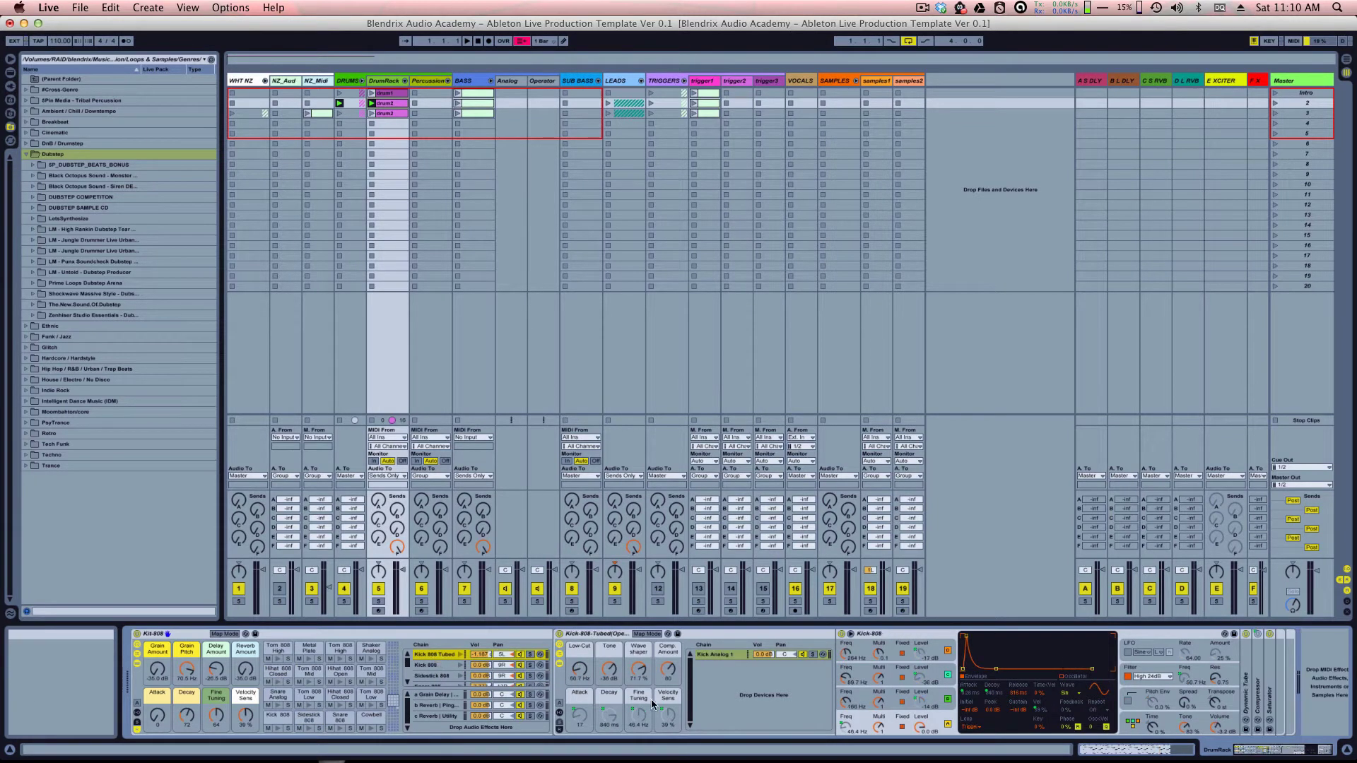
pyautogui.click(747, 692)
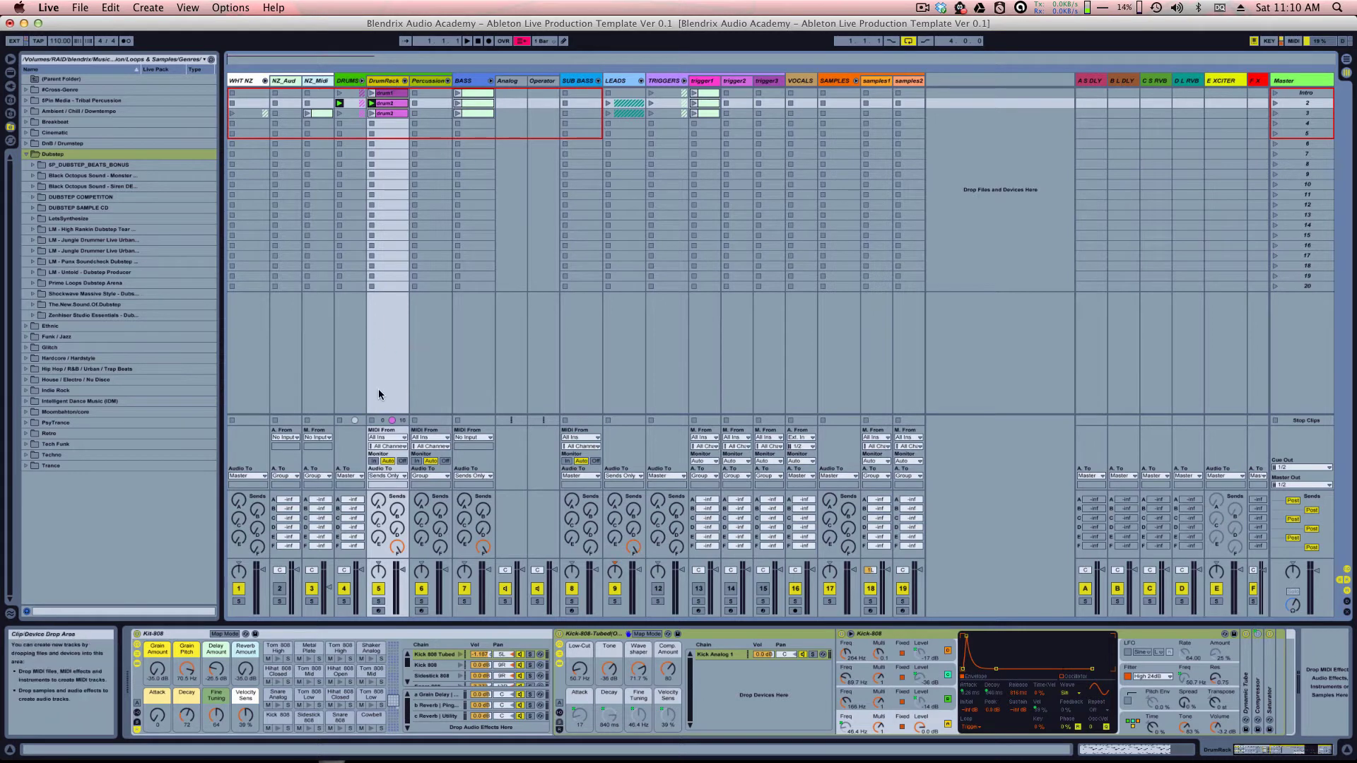
pyautogui.click(278, 657)
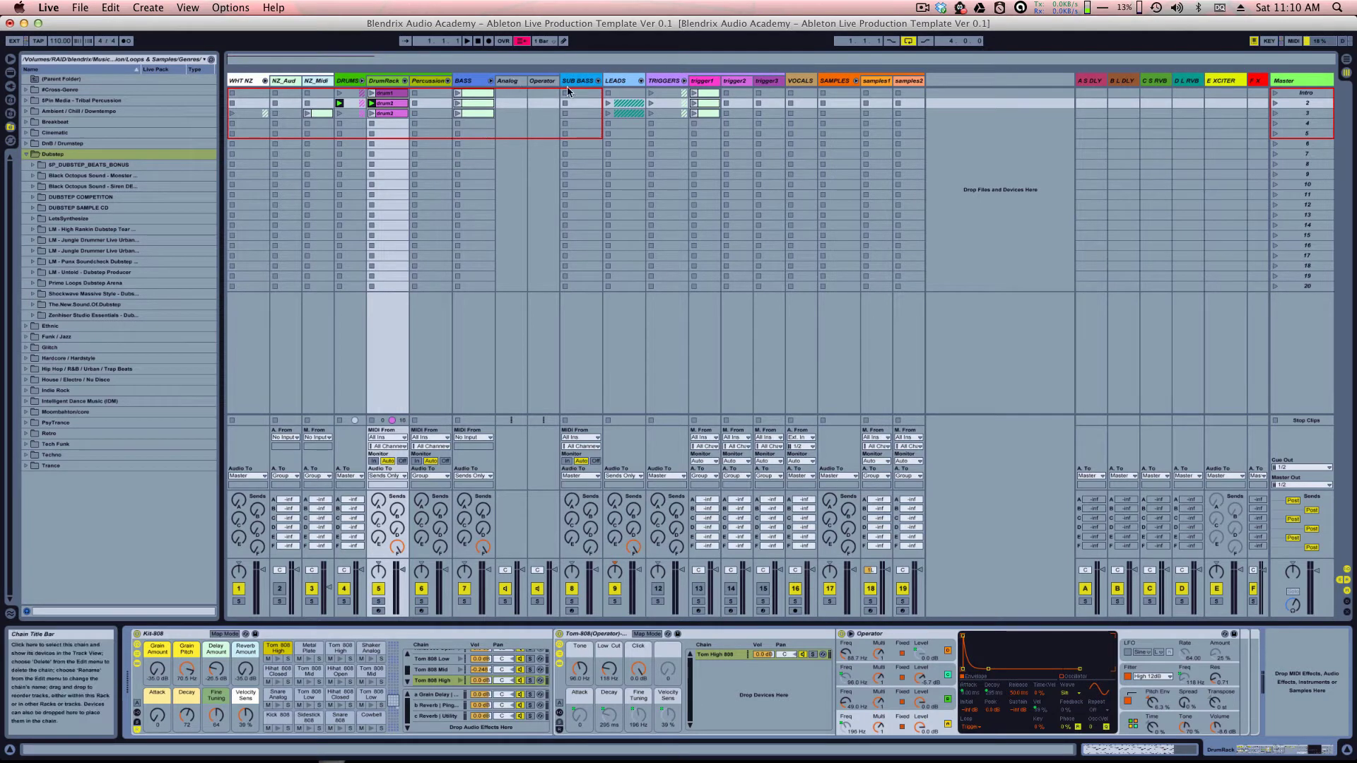
# Step: Insert a MIDI track after samples2 and load an empty Drum Rack onto it
pyautogui.rightClick(940, 82)
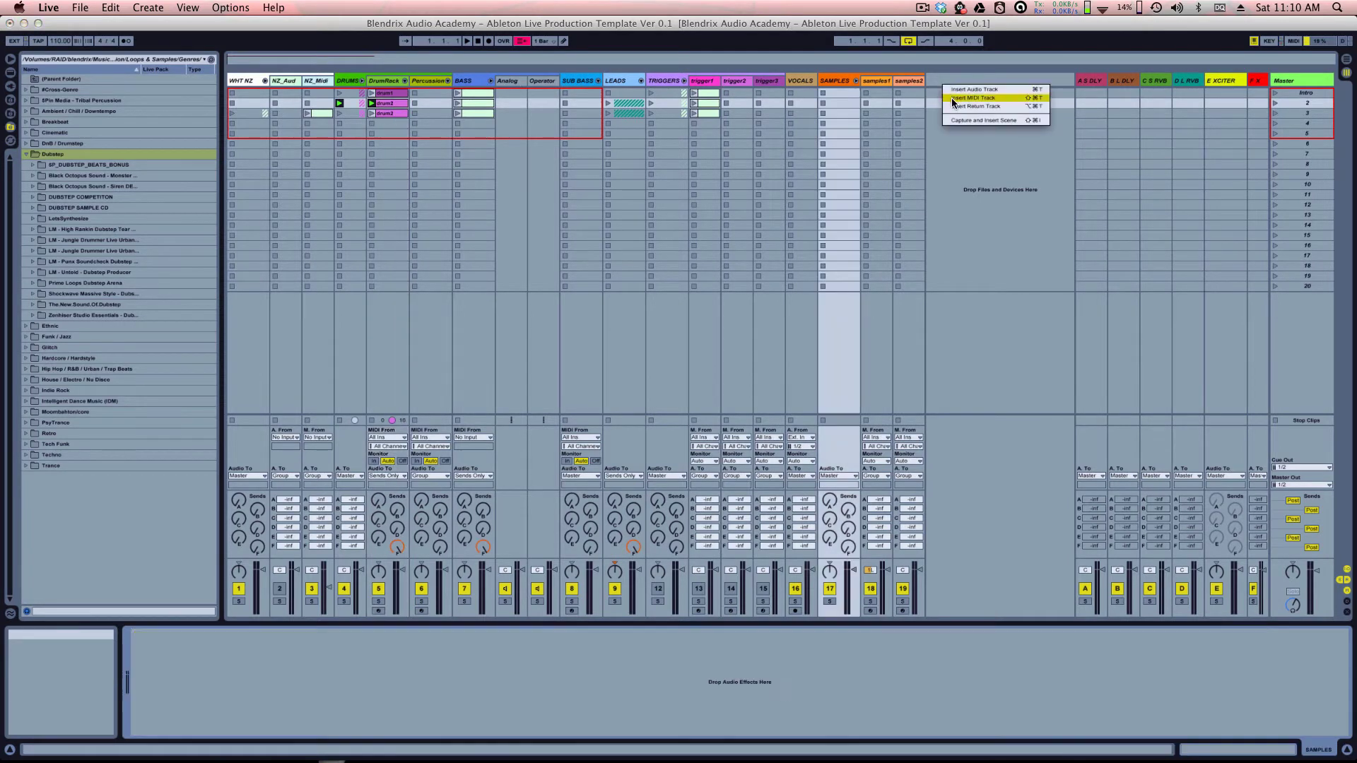
pyautogui.click(951, 98)
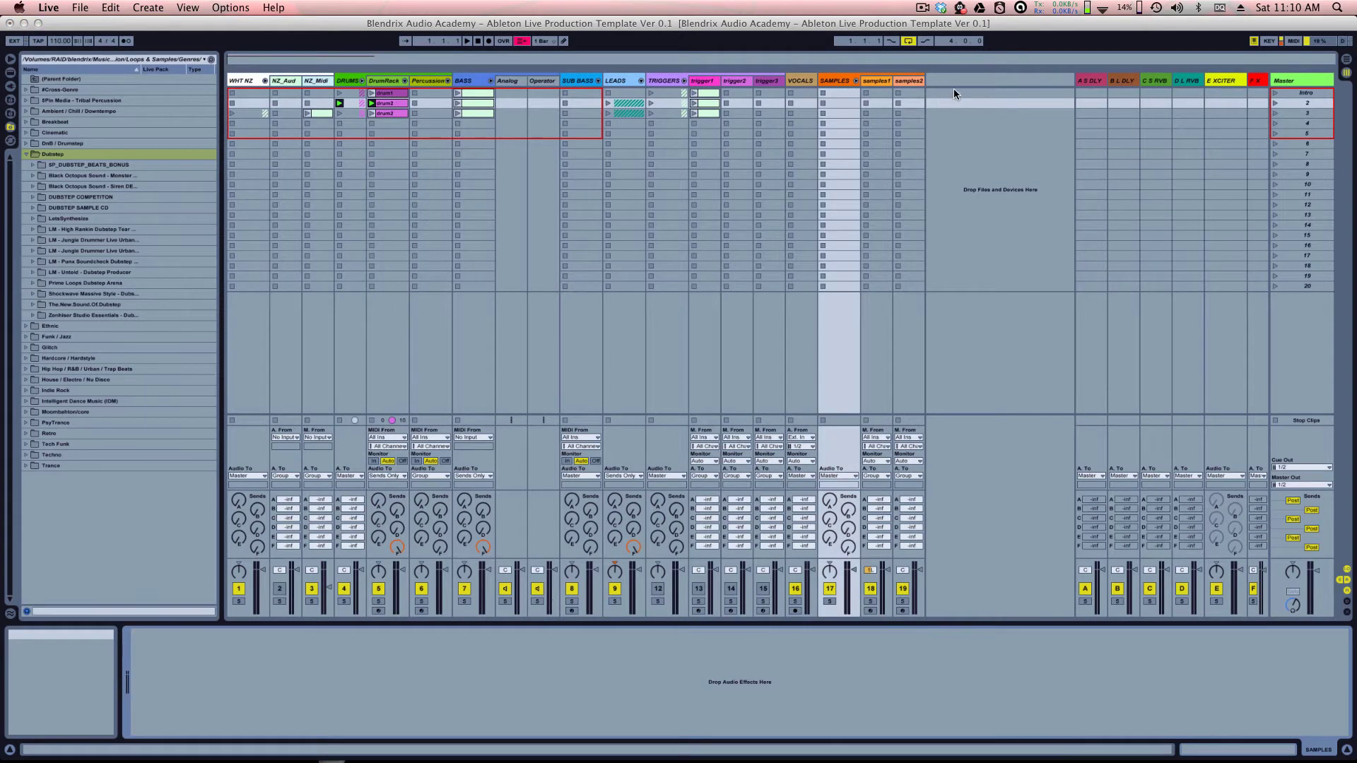
pyautogui.click(10, 72)
pyautogui.click(27, 81)
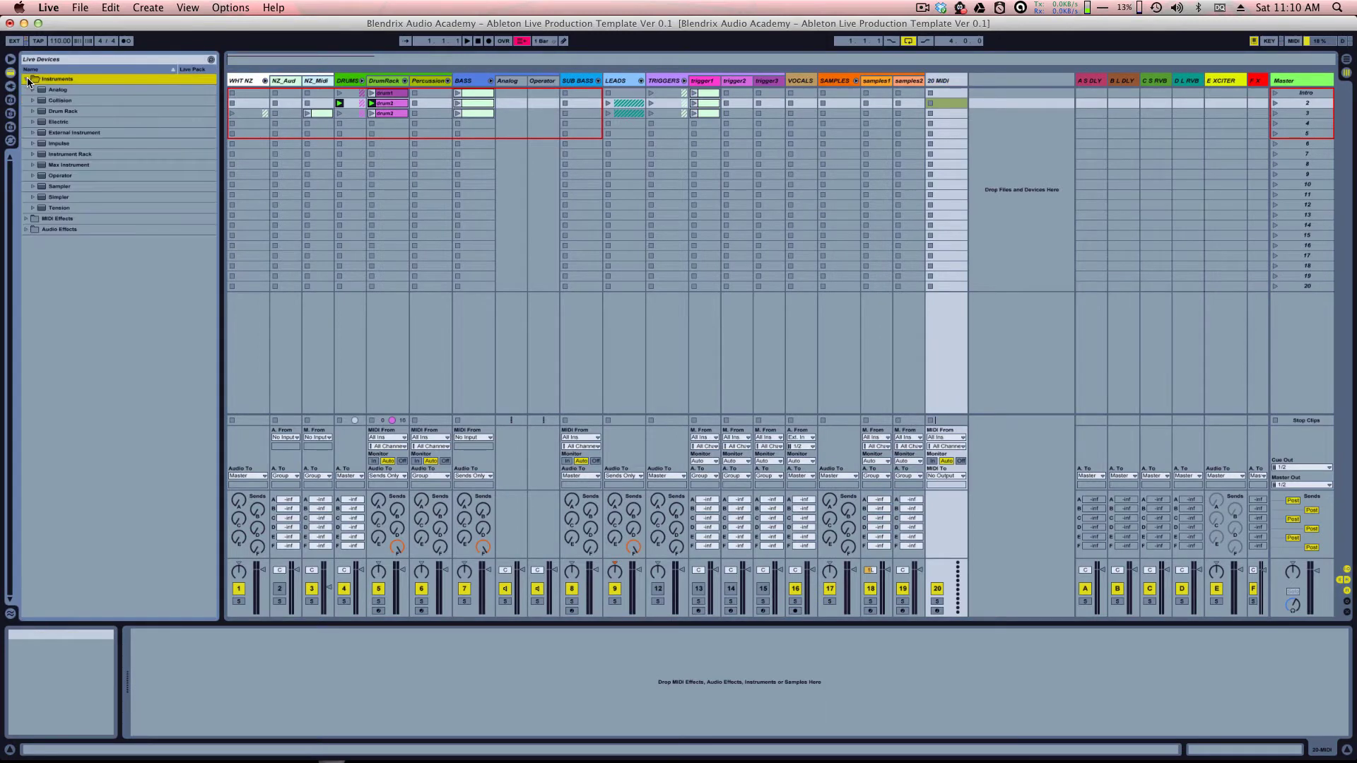
pyautogui.click(59, 112)
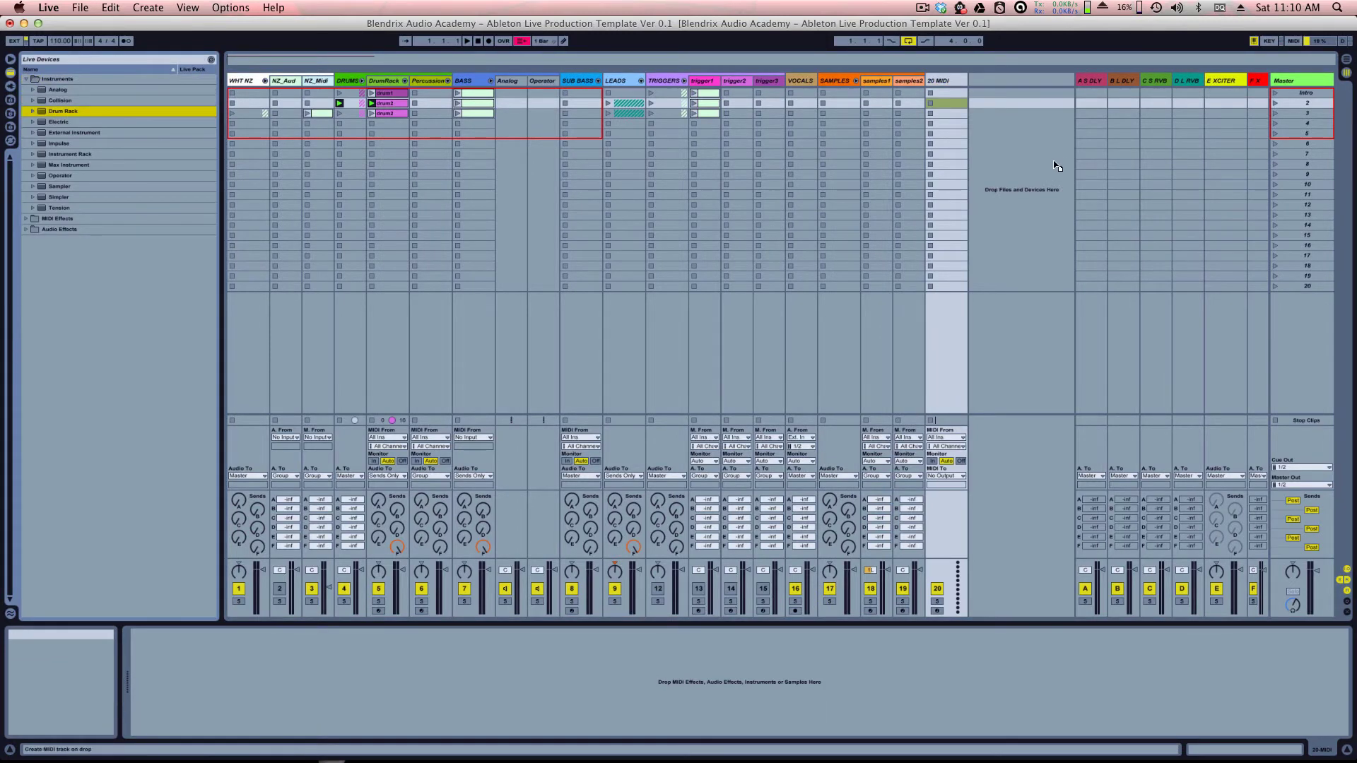
pyautogui.moveTo(948, 84); pyautogui.dragTo(944, 80)
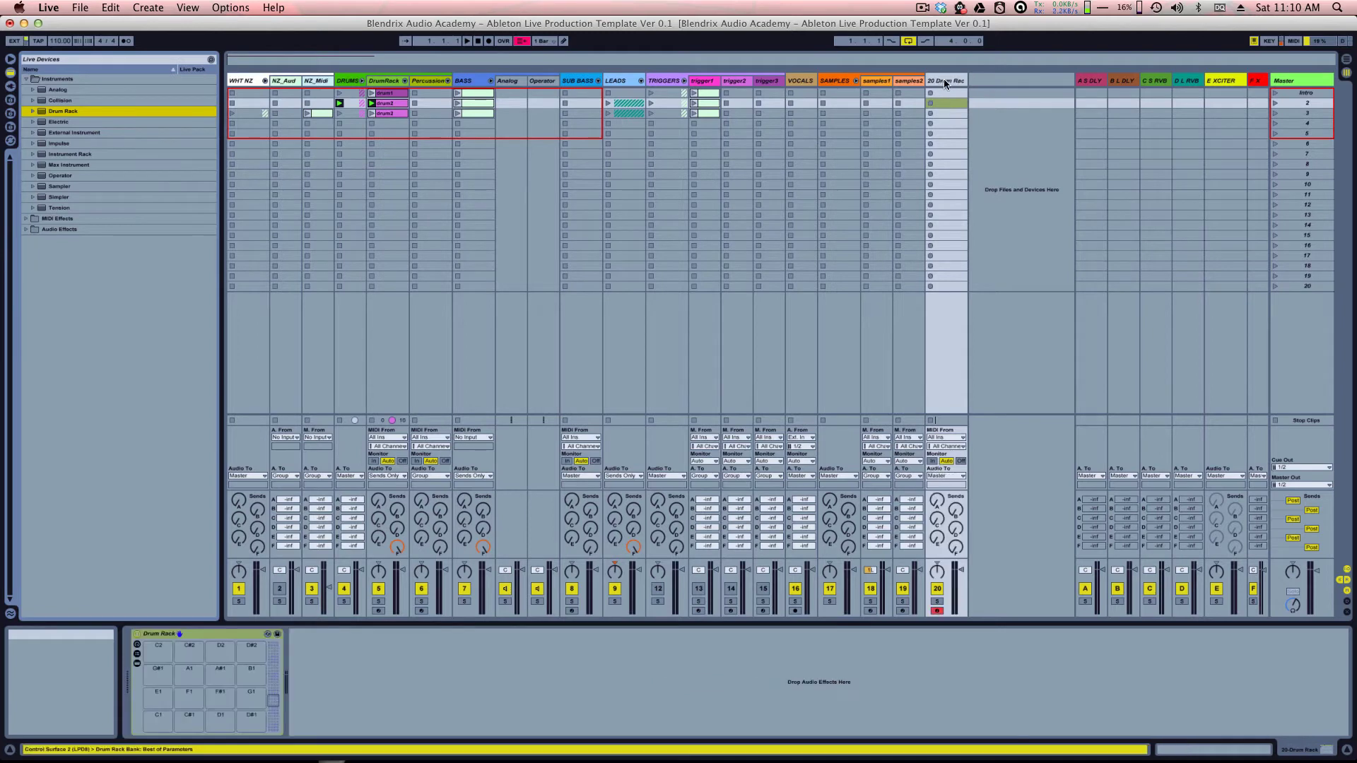
# Step: Show the Drum Rack's macro controls and chain list, shift the pad view up to C2, and select the C2 and E2 pads
pyautogui.click(140, 660)
pyautogui.click(137, 644)
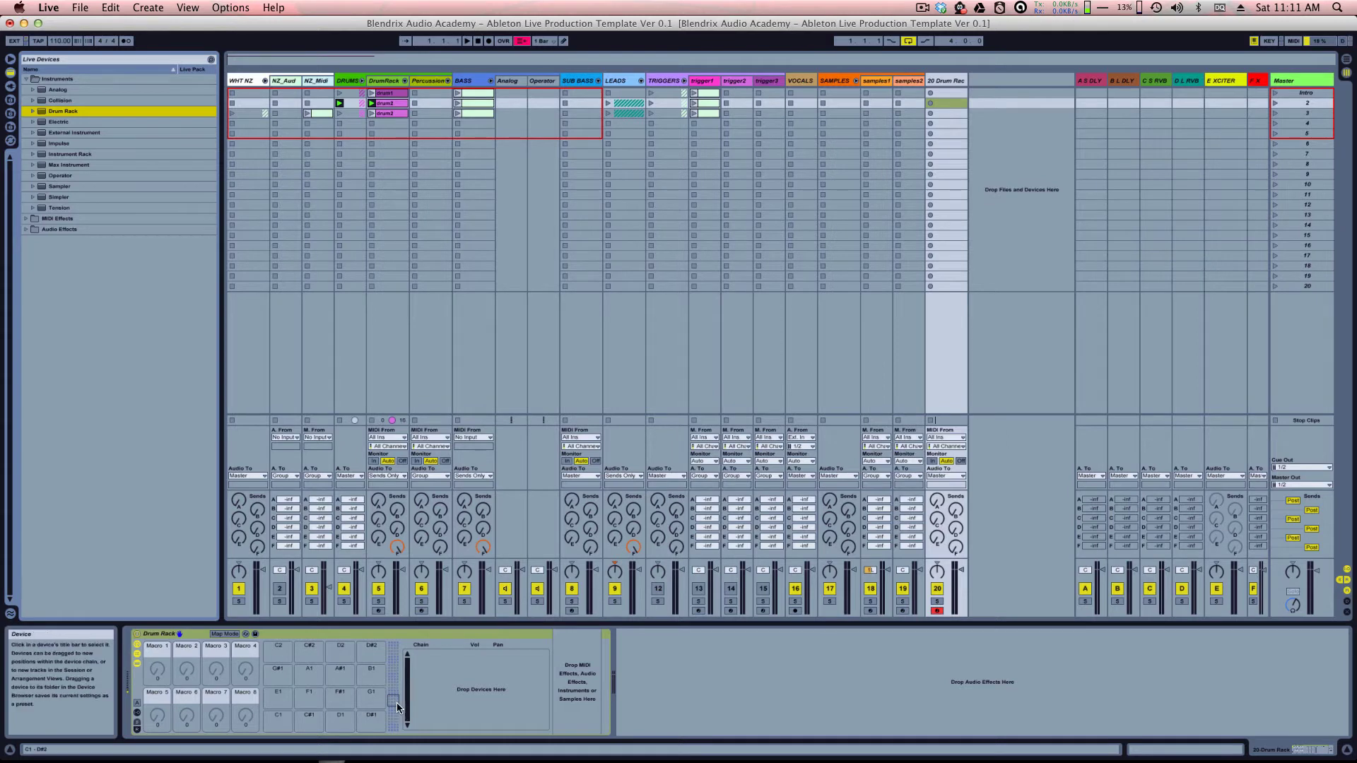
pyautogui.moveTo(397, 702); pyautogui.dragTo(396, 693)
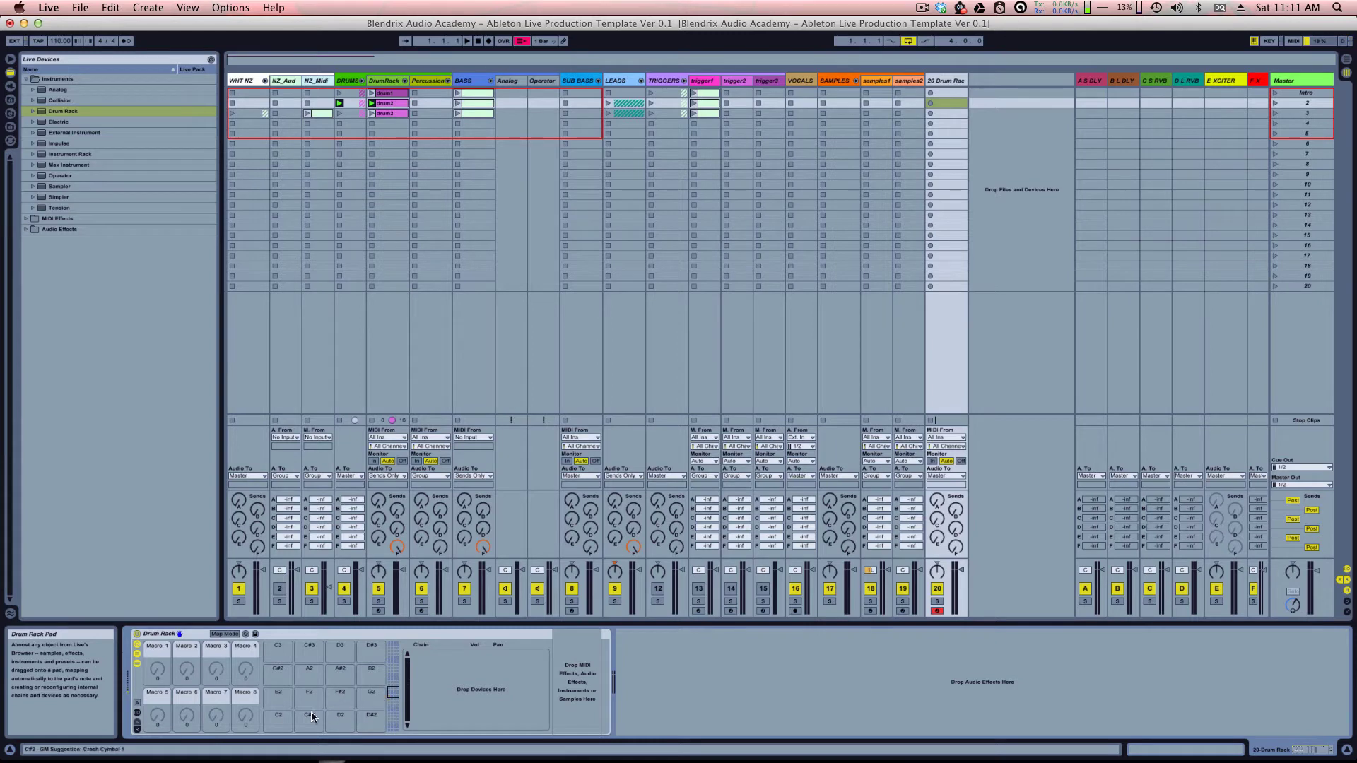
pyautogui.click(270, 721)
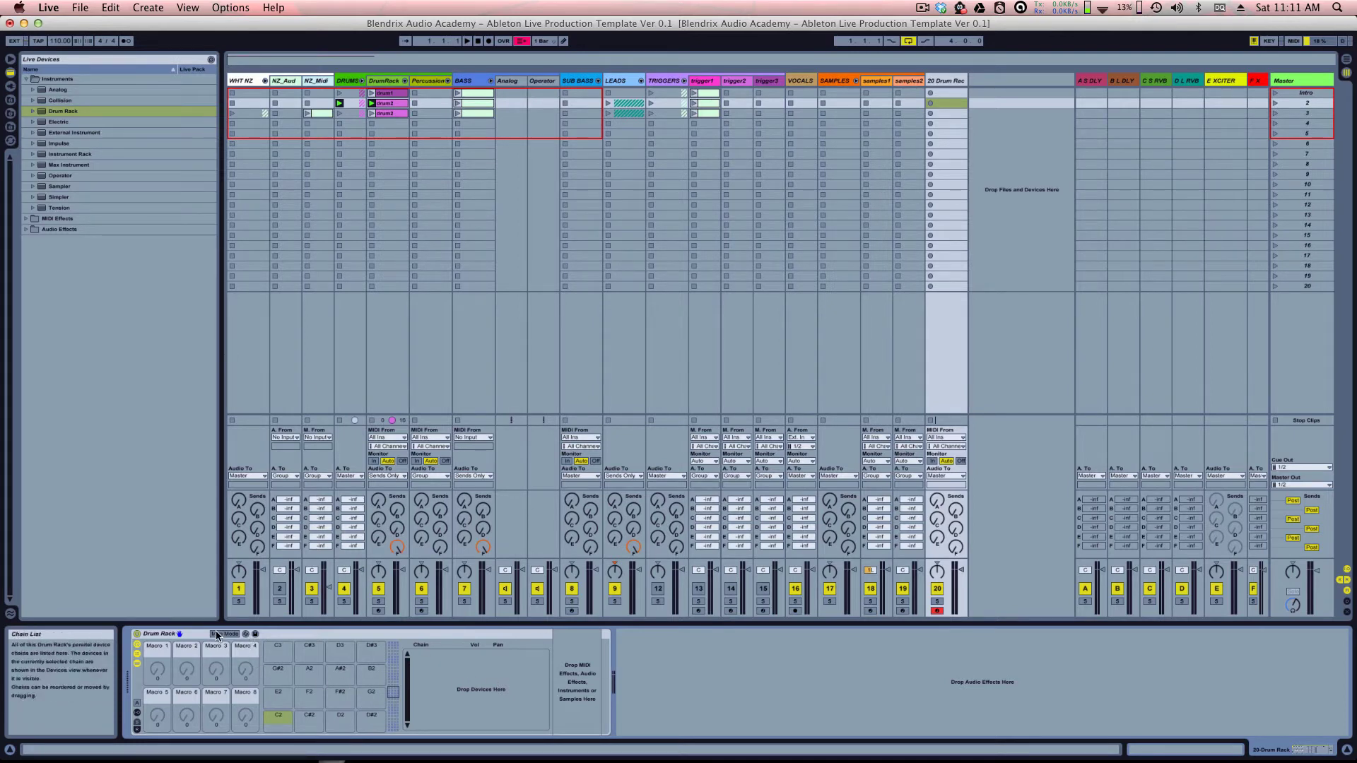
pyautogui.click(194, 637)
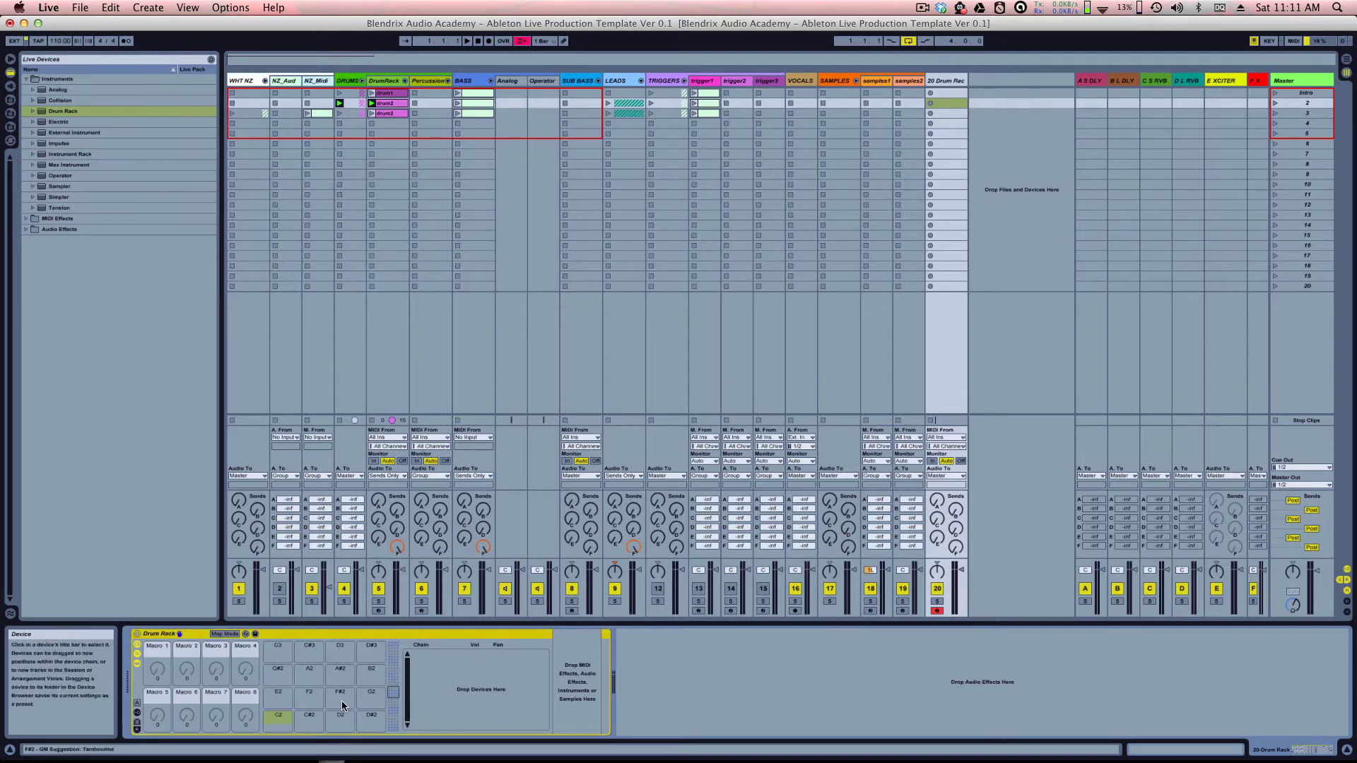
pyautogui.click(279, 712)
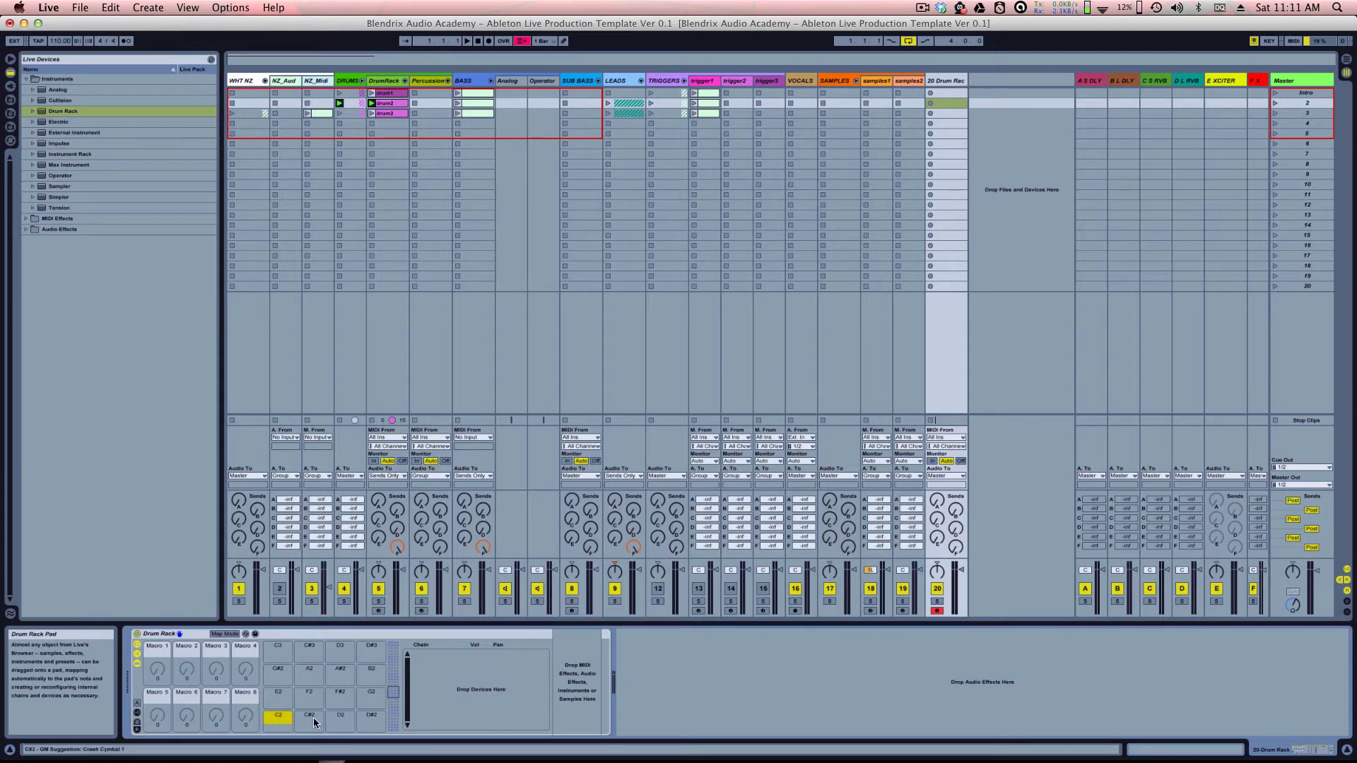
pyautogui.click(277, 702)
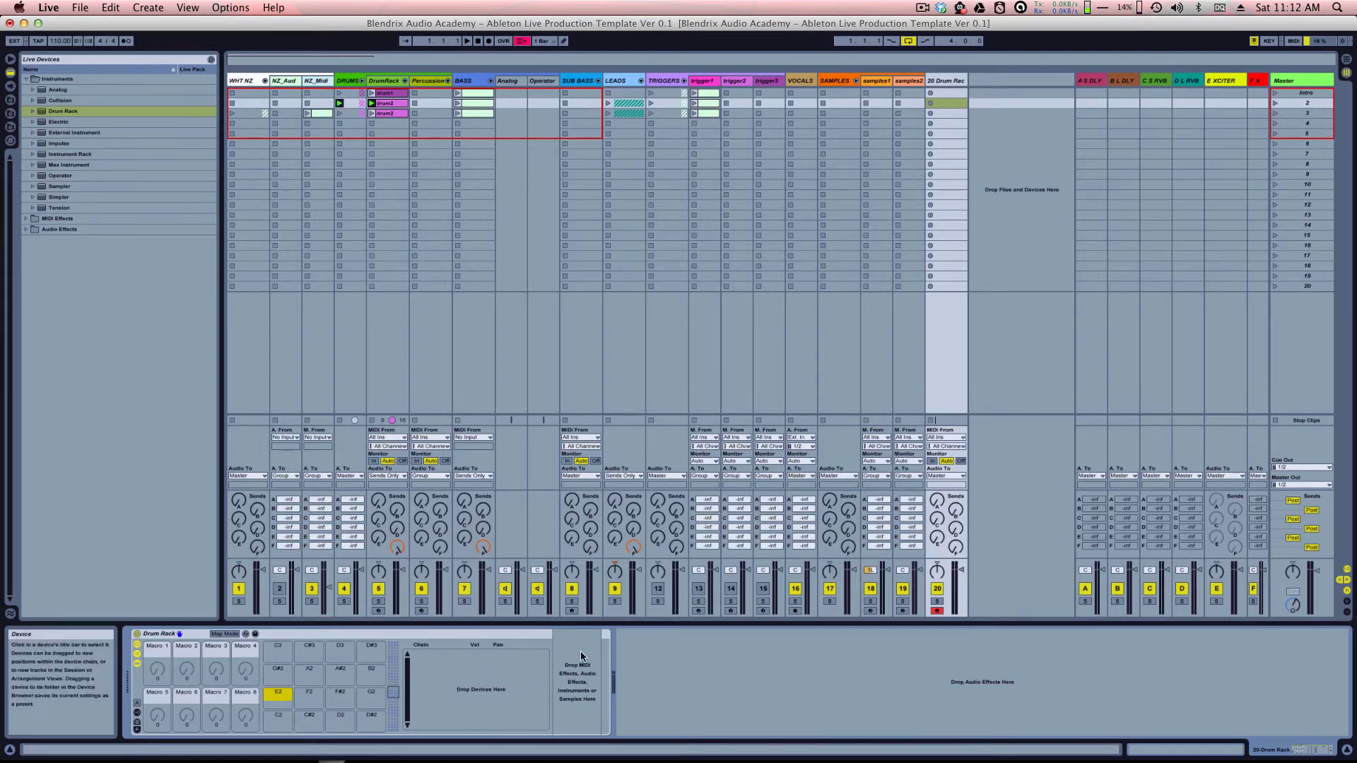
# Step: Remove the newly added Drum Rack track from the set
pyautogui.click(163, 634)
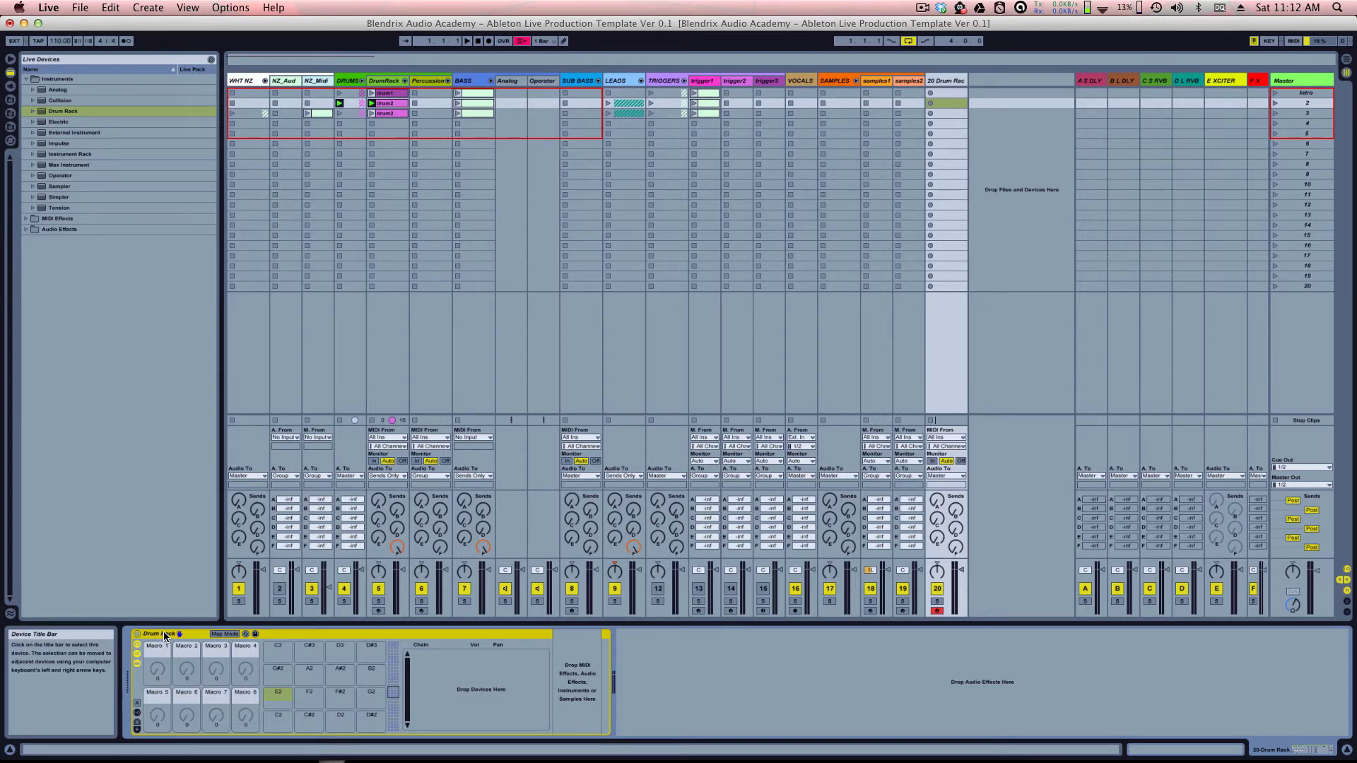
pyautogui.press('super+z')
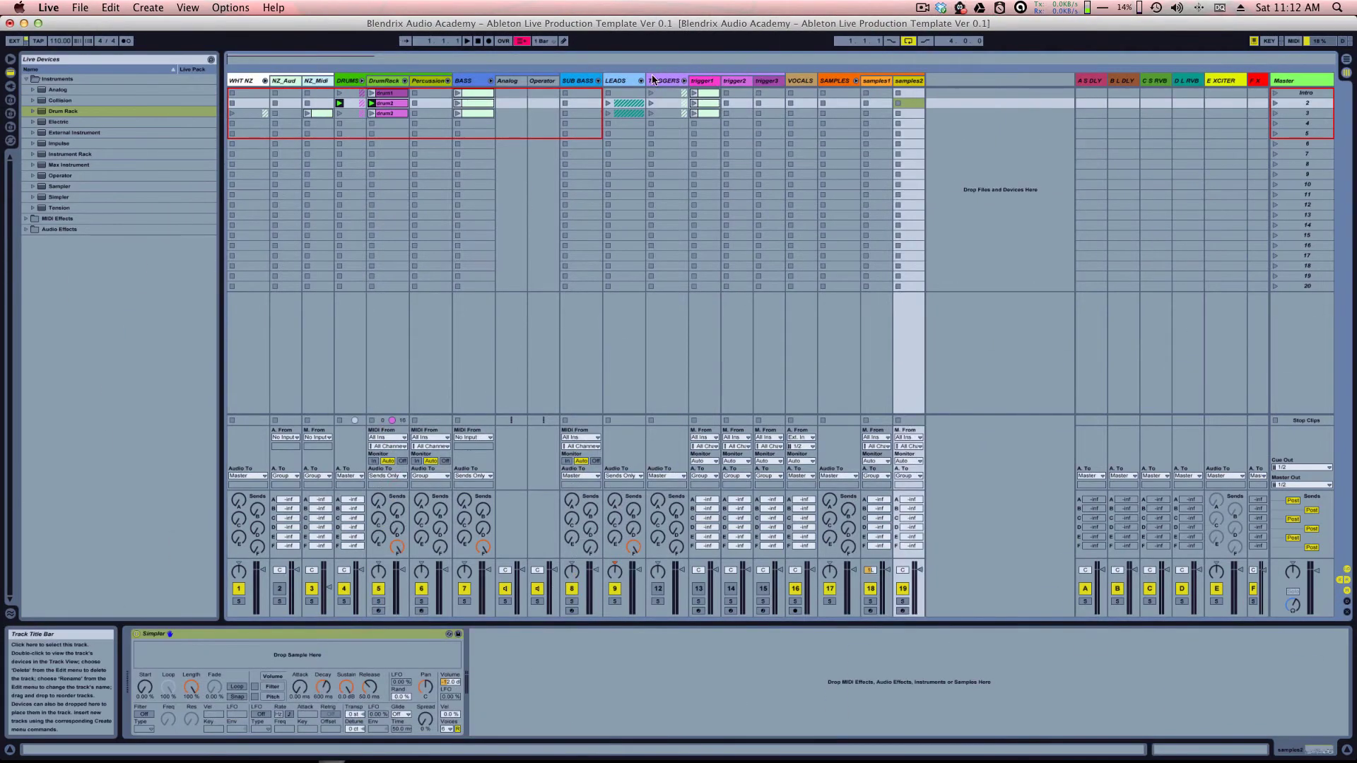
# Step: Unfold the LEADS group and display the lead2 track's Lead 2 Rack
pyautogui.click(621, 82)
pyautogui.click(640, 80)
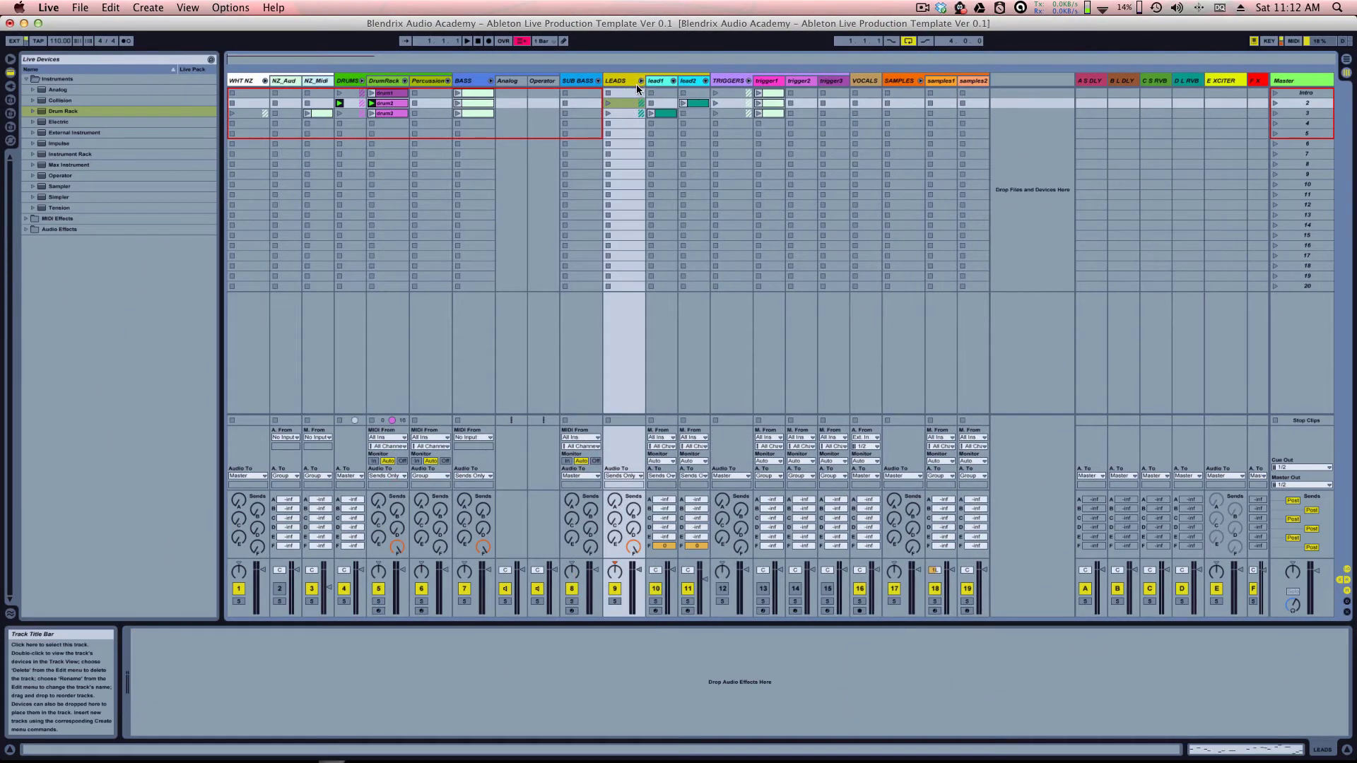
pyautogui.click(690, 82)
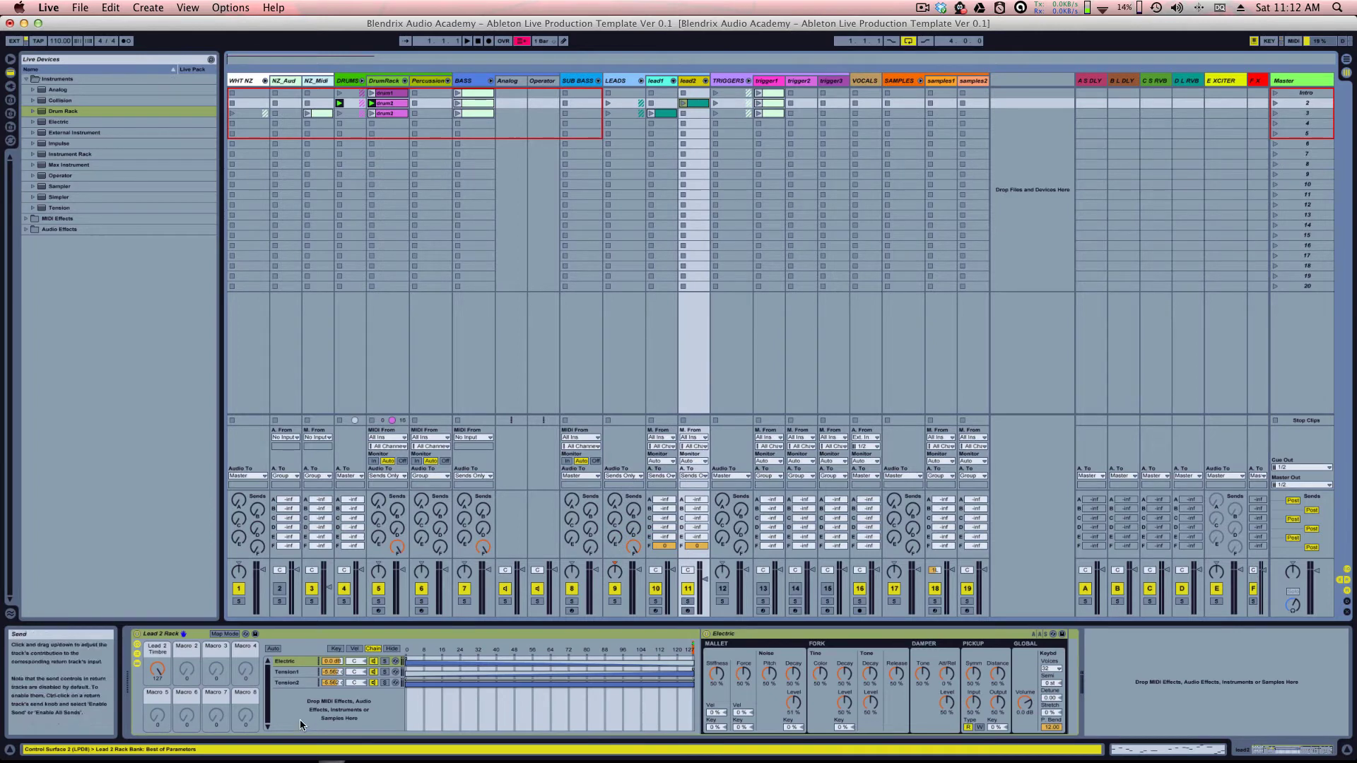
# Step: Arm the lead2 track and audition the rack's Tension1 and Tension2 chains one at a time in solo
pyautogui.click(294, 671)
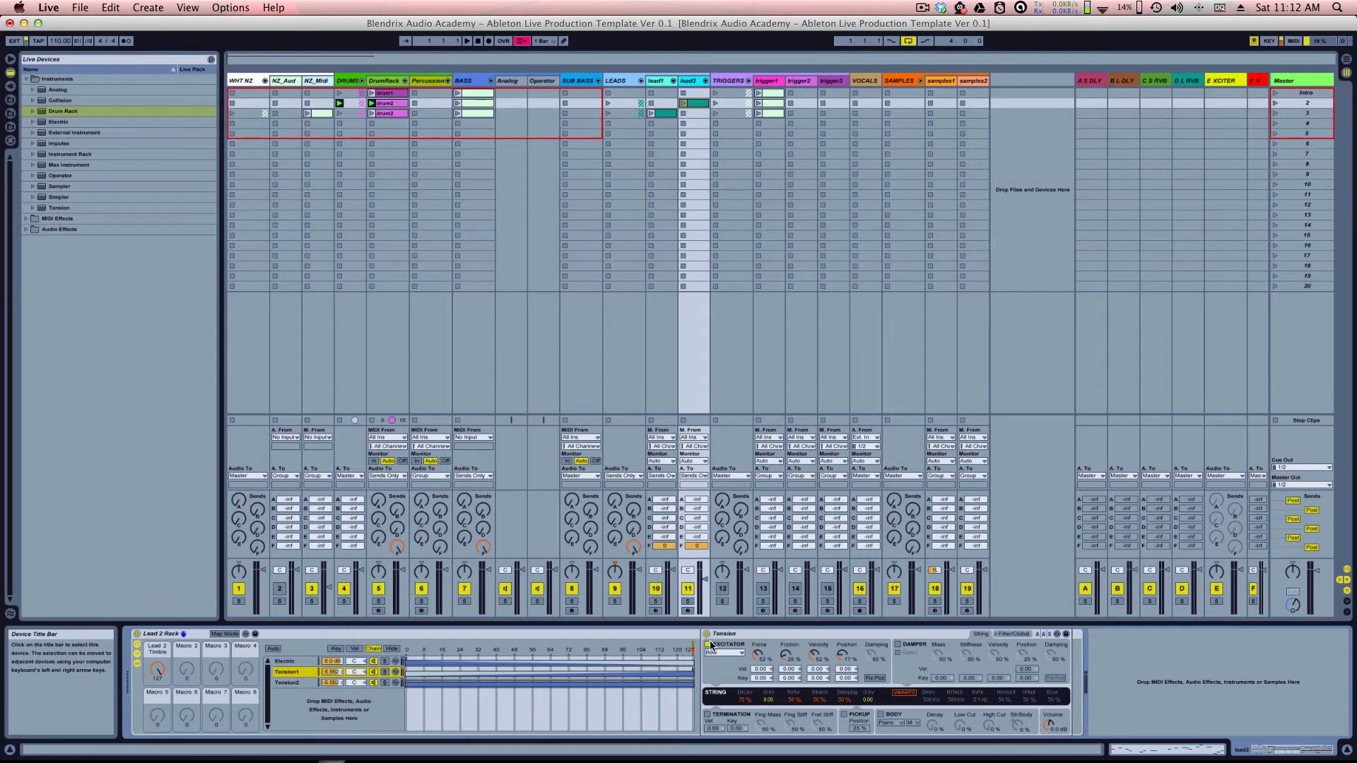
pyautogui.click(386, 672)
pyautogui.click(688, 612)
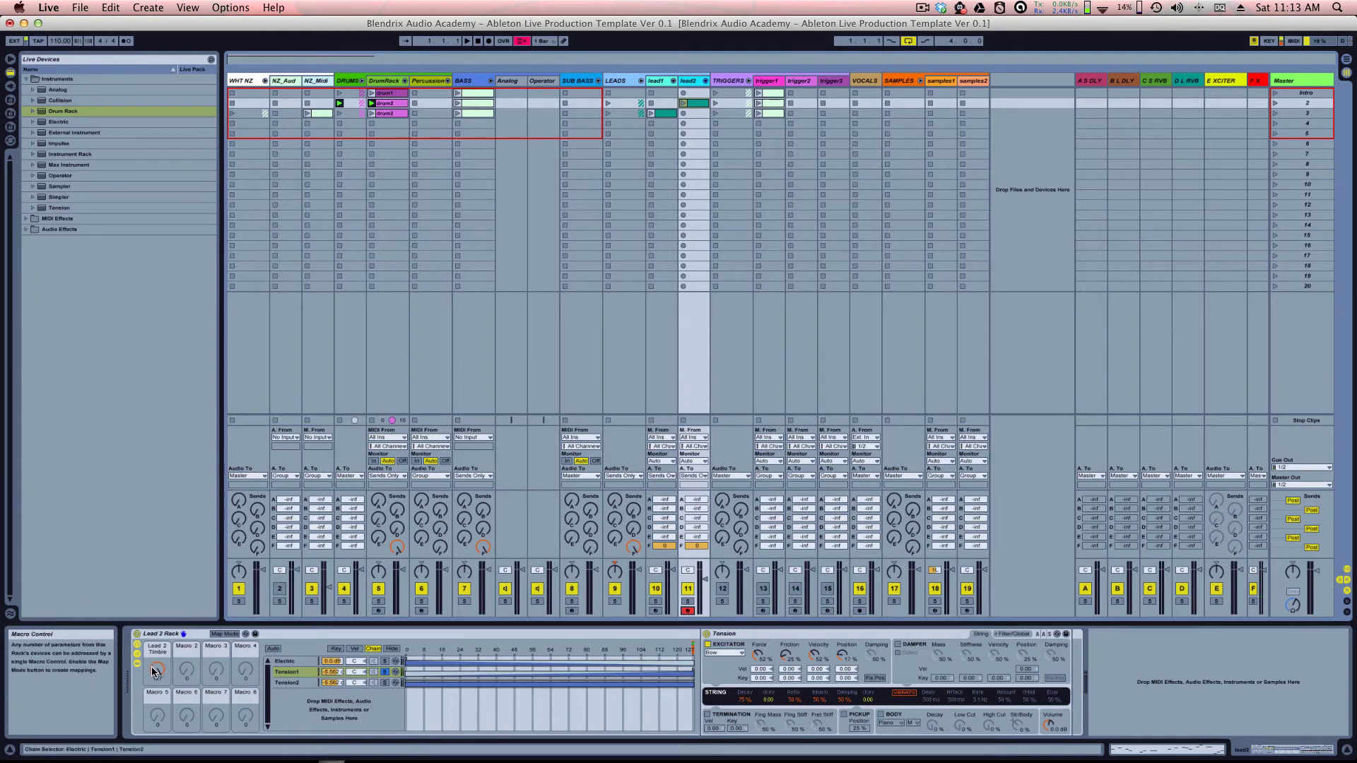
pyautogui.click(384, 672)
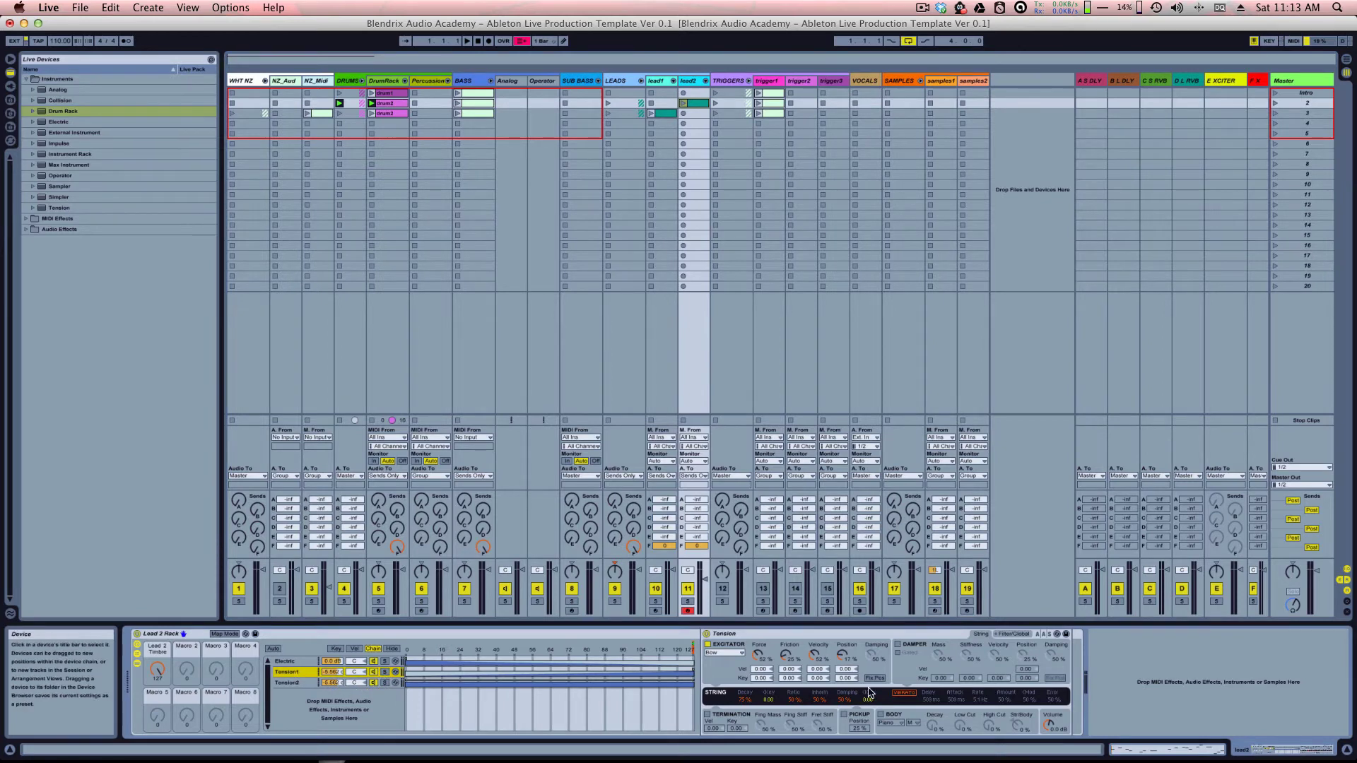
pyautogui.click(300, 683)
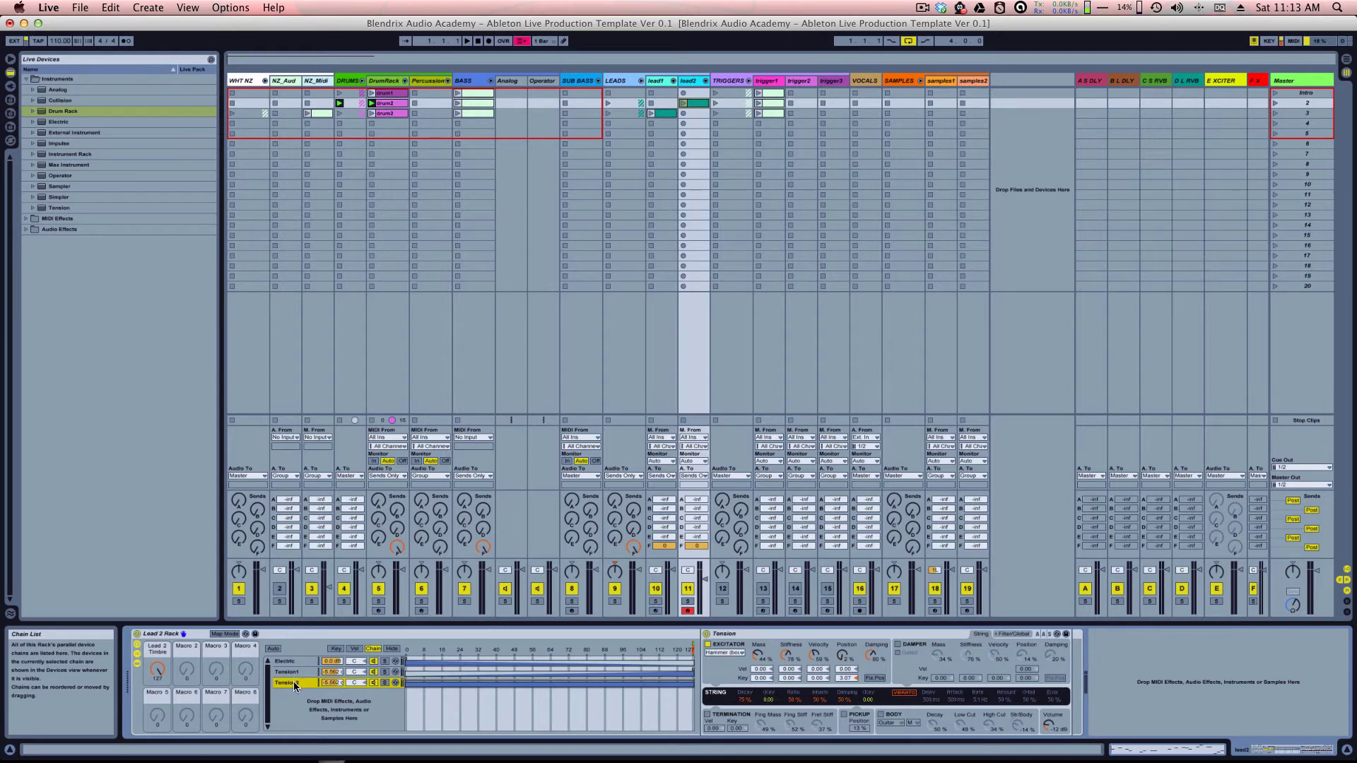
pyautogui.click(384, 683)
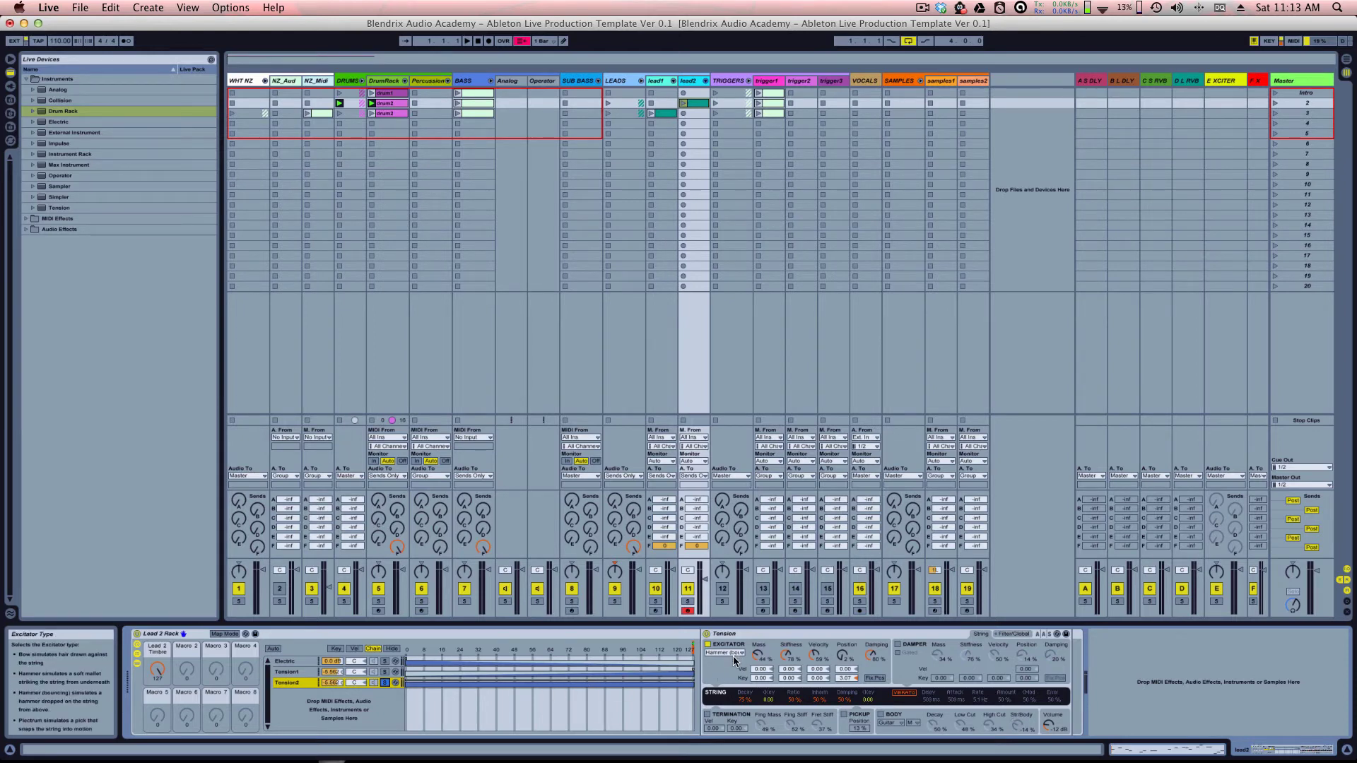
pyautogui.click(383, 682)
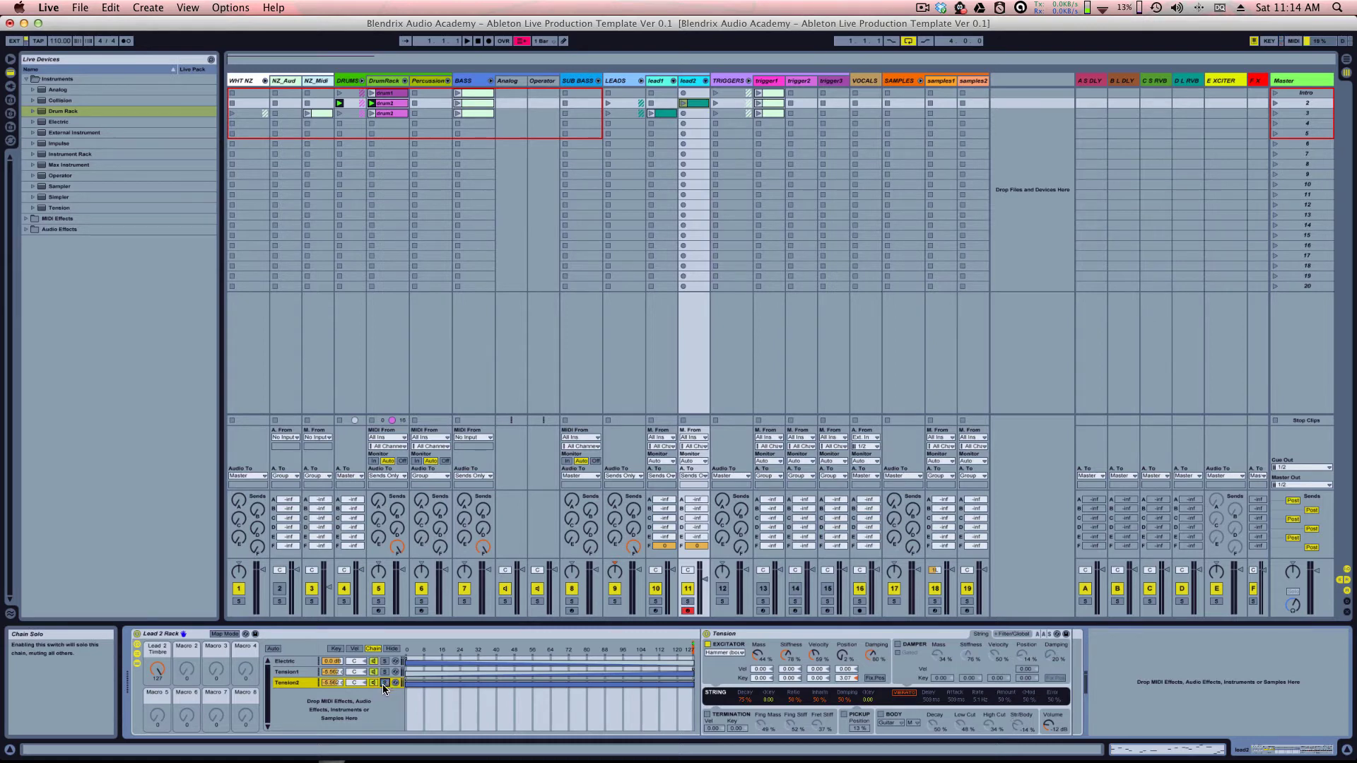
# Step: Turn the Lead 2 Timbre macro down to its minimum, solo the Electric chain, and raise its volume to about 4.4 dB
pyautogui.click(295, 663)
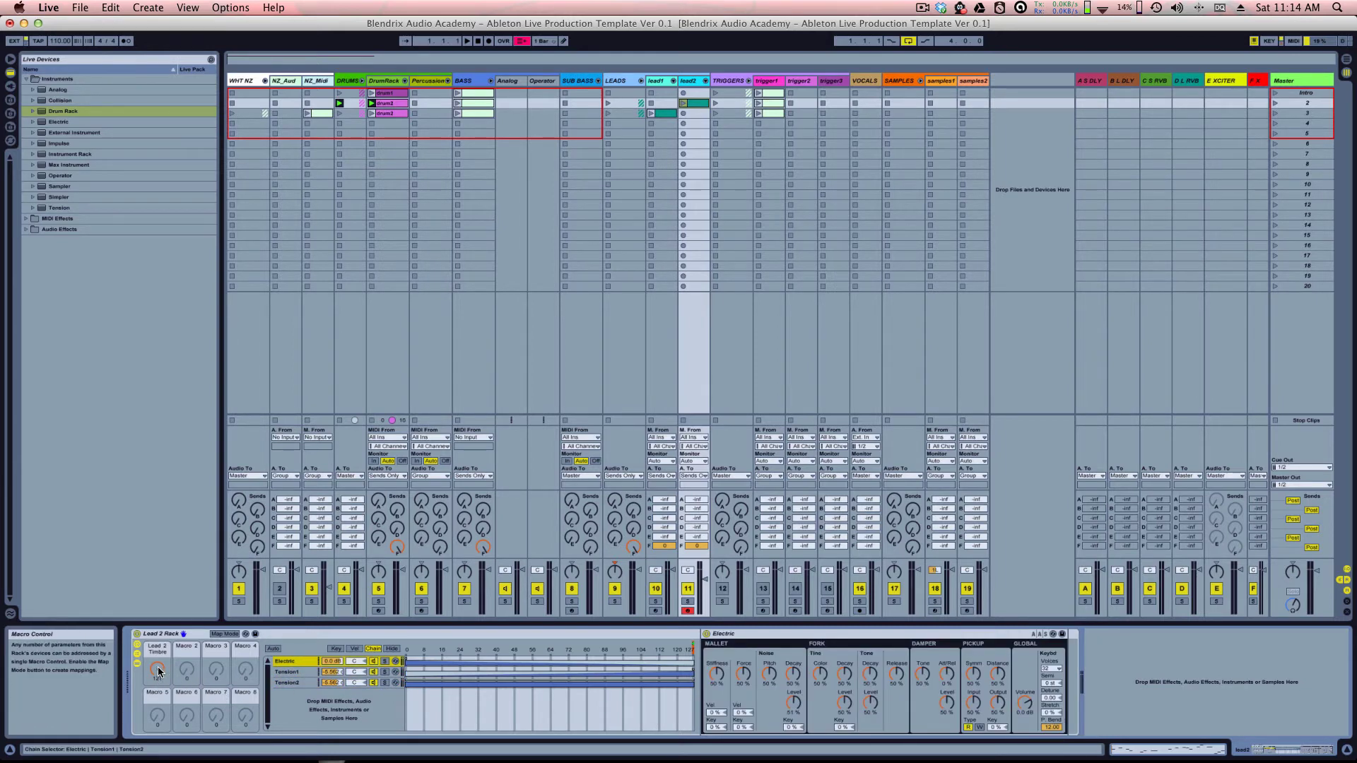
pyautogui.moveTo(159, 667)
pyautogui.mouseDown()
pyautogui.moveTo(162, 715)
pyautogui.moveTo(186, 748)
pyautogui.mouseUp()
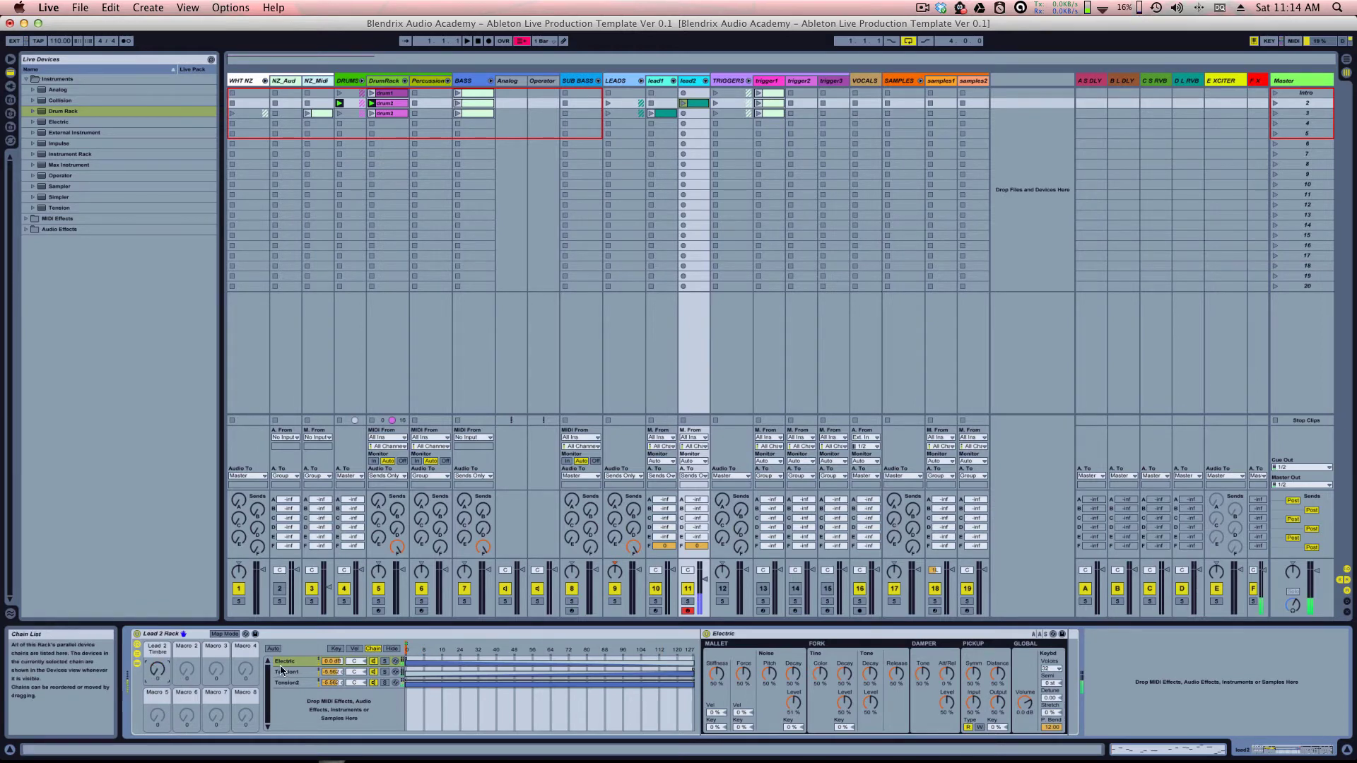
pyautogui.click(385, 661)
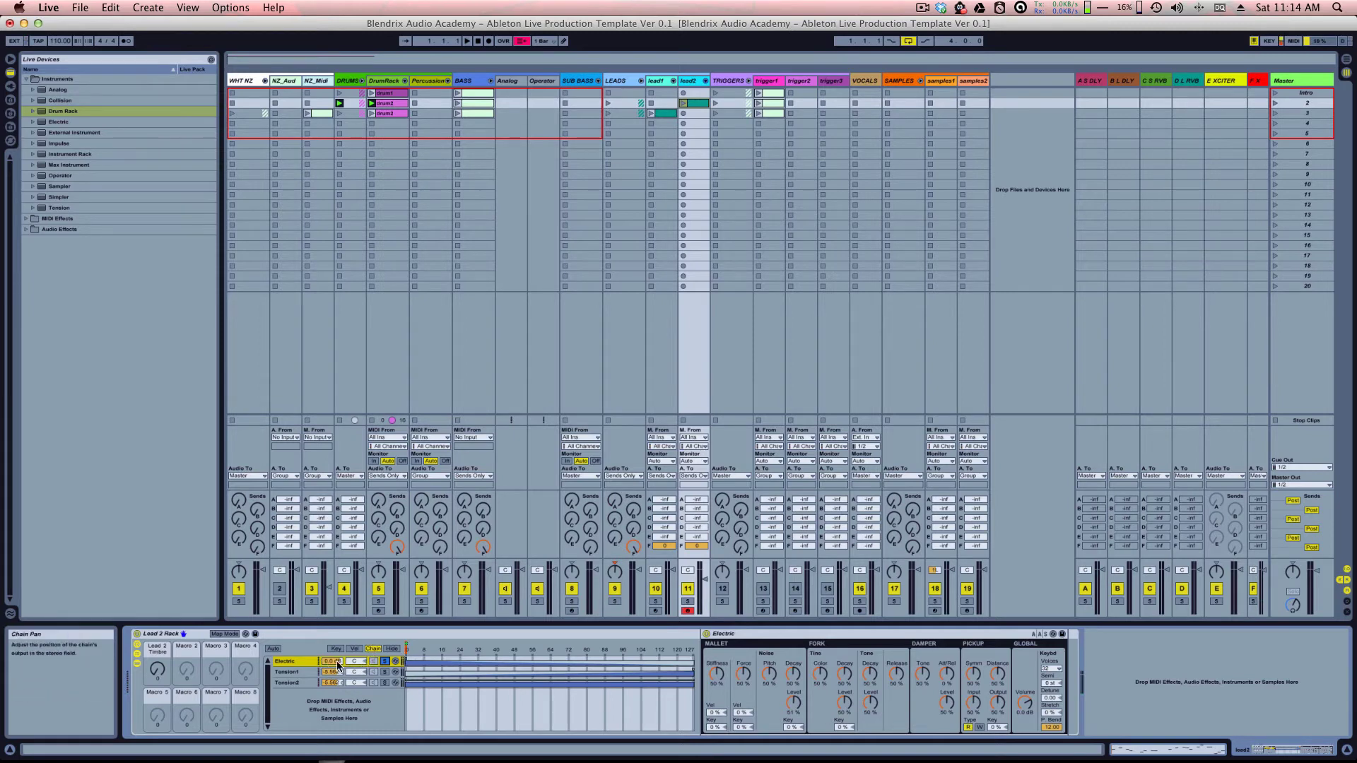
pyautogui.moveTo(336, 662); pyautogui.dragTo(338, 657)
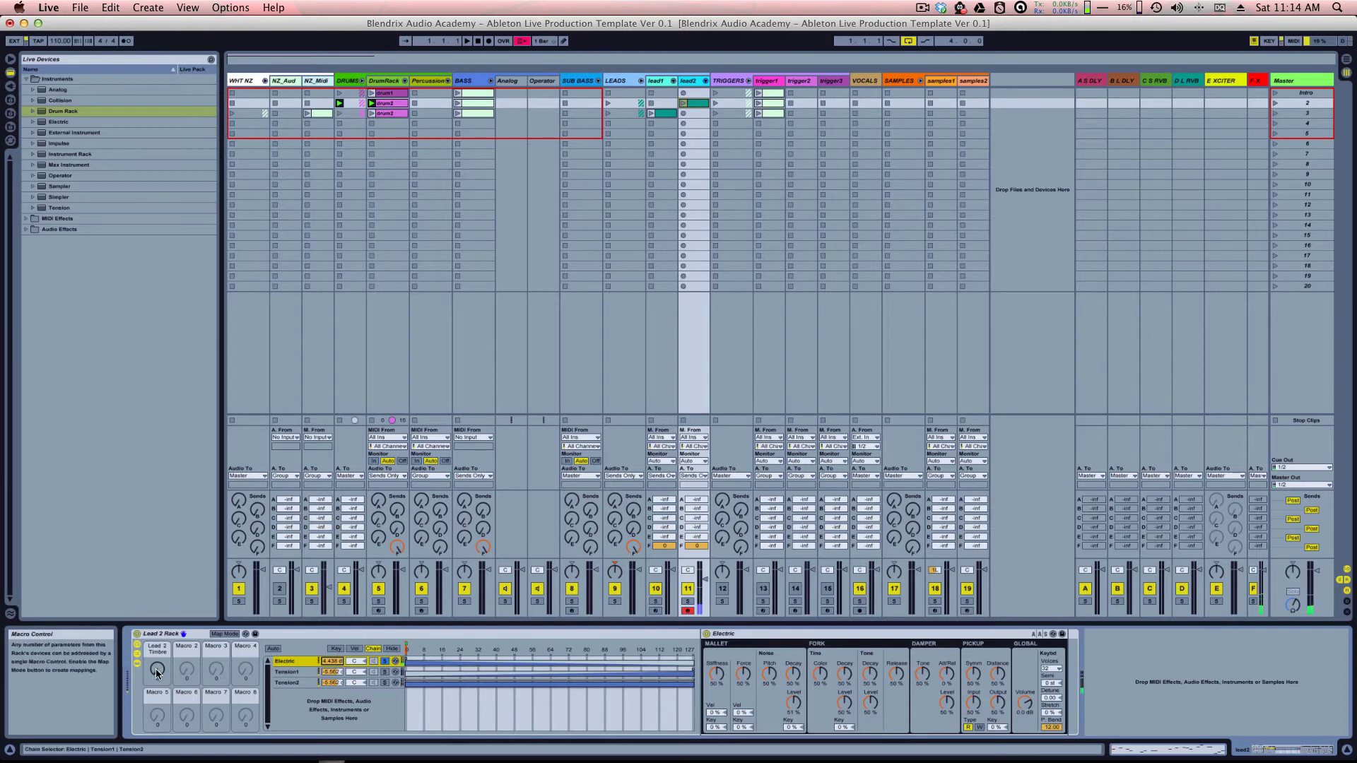
# Step: Sweep the Lead 2 Timbre macro up to about 77 and back to its minimum, turning off the Electric chain's solo
pyautogui.moveTo(157, 674); pyautogui.dragTo(159, 628)
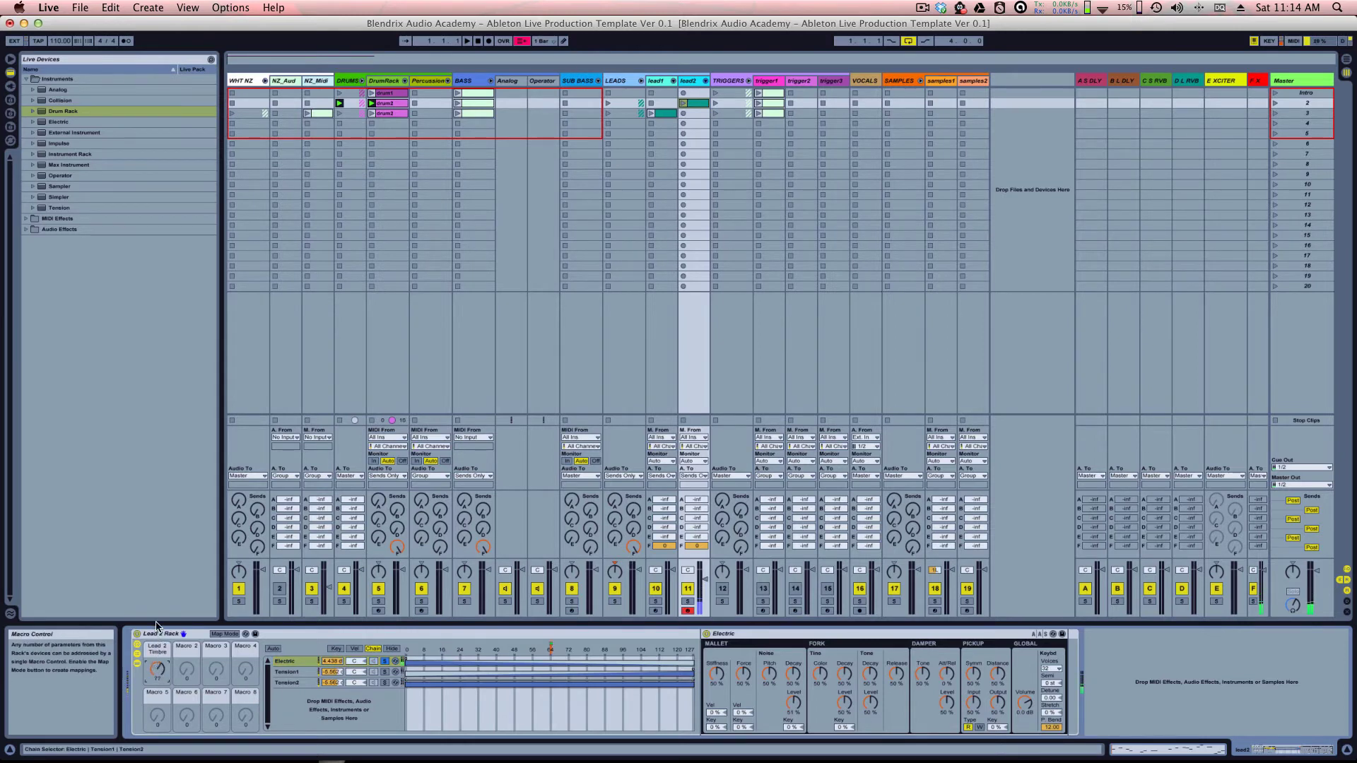
pyautogui.click(387, 662)
pyautogui.moveTo(158, 675); pyautogui.dragTo(162, 720)
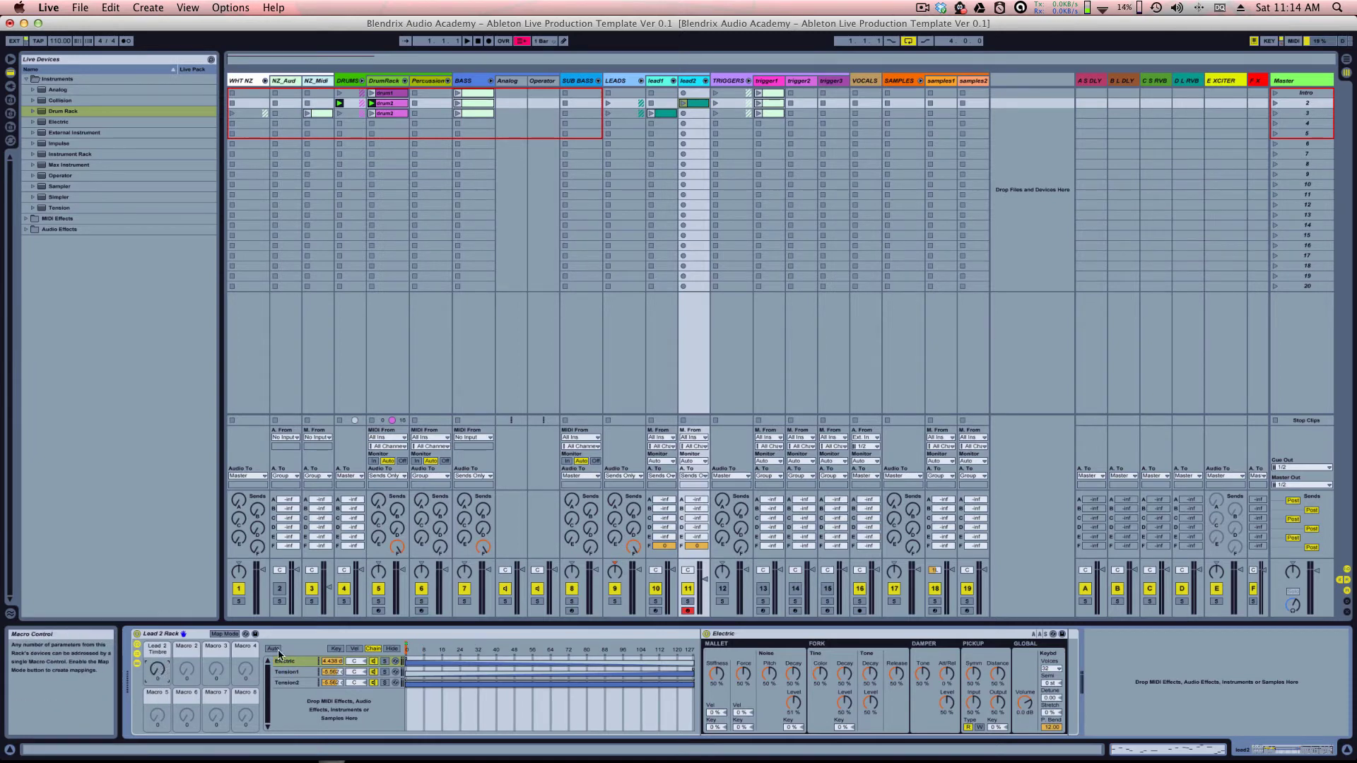
# Step: Examine the Electric chain's zone and its fade range at the low end of the chain selector
pyautogui.click(417, 663)
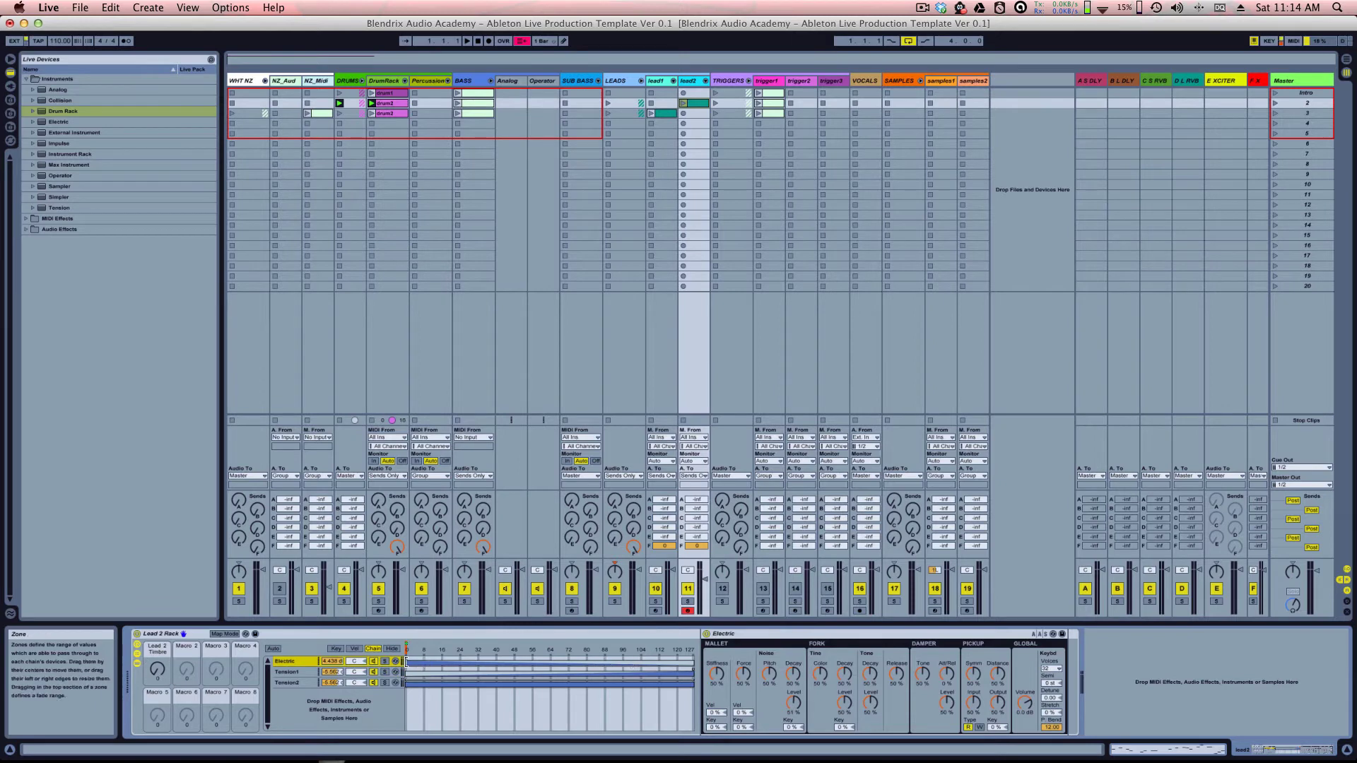
pyautogui.moveTo(407, 661)
pyautogui.mouseDown()
pyautogui.moveTo(594, 682)
pyautogui.moveTo(408, 672)
pyautogui.mouseUp()
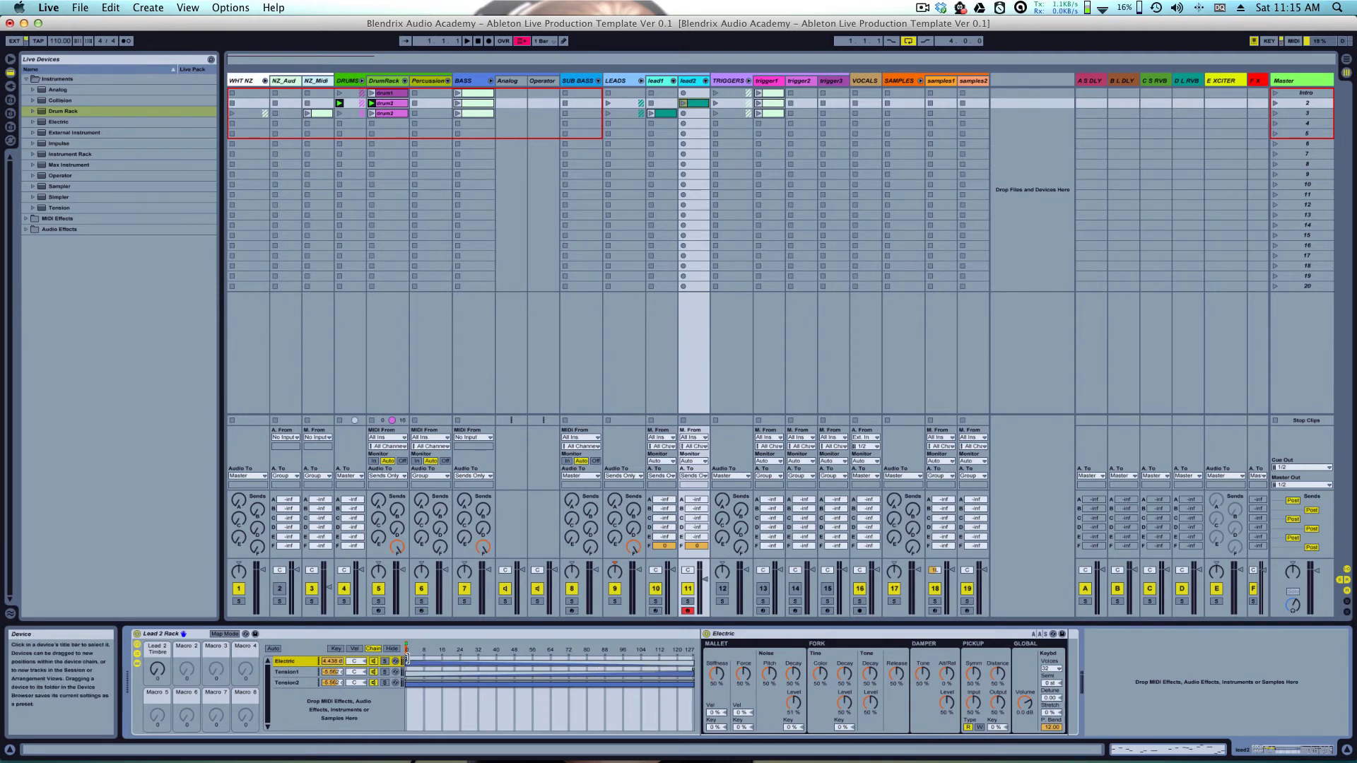
pyautogui.moveTo(406, 658)
pyautogui.mouseDown()
pyautogui.moveTo(612, 657)
pyautogui.moveTo(396, 658)
pyautogui.mouseUp()
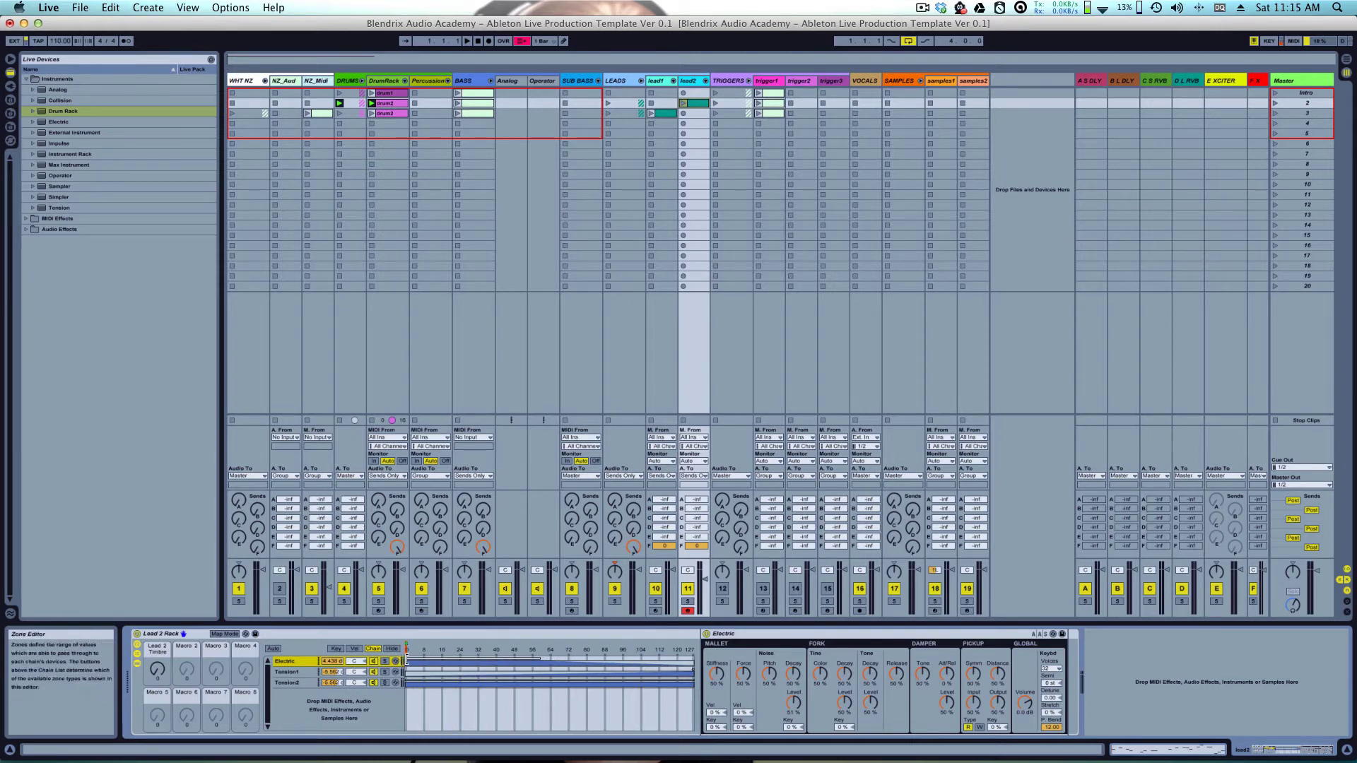
pyautogui.moveTo(405, 659)
pyautogui.mouseDown()
pyautogui.moveTo(521, 658)
pyautogui.moveTo(405, 659)
pyautogui.mouseUp()
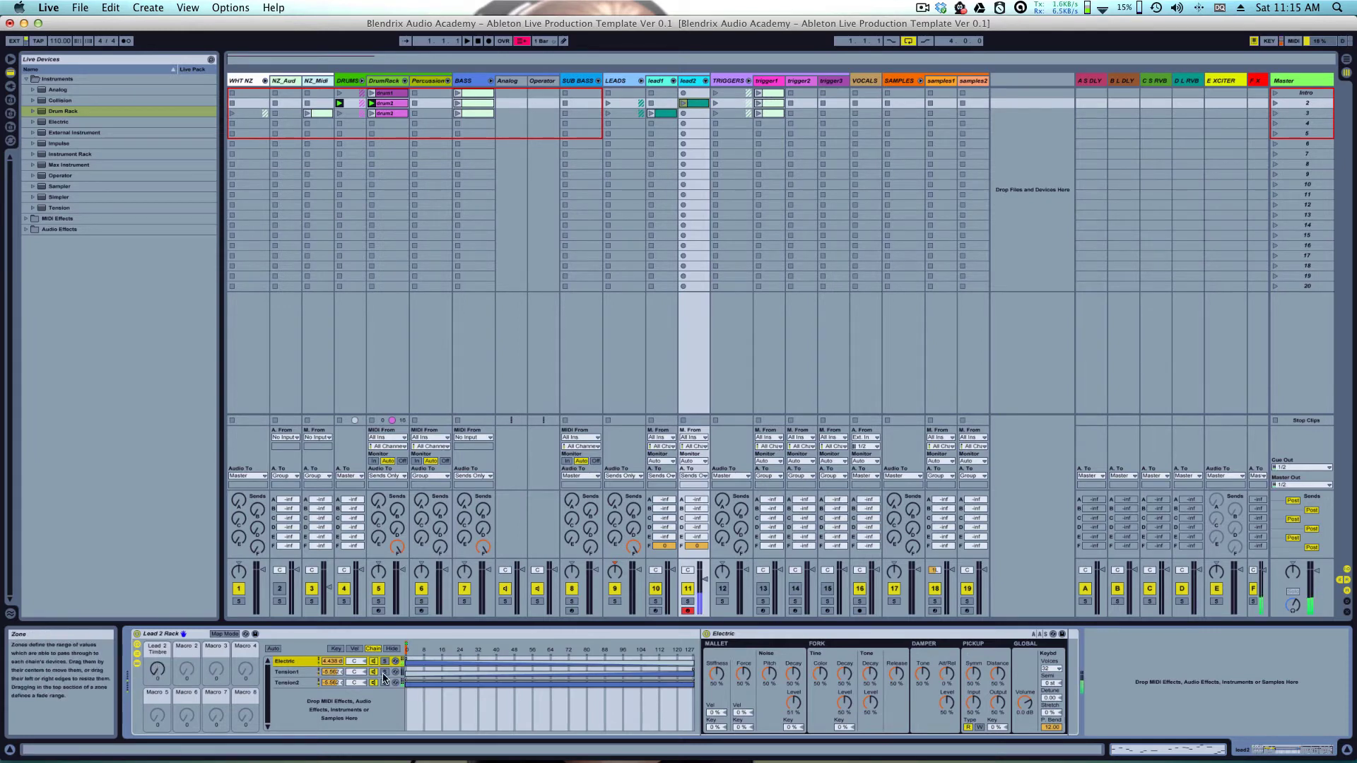
# Step: Compare the Tension2, Electric and Tension1 chains, and turn the Lead 2 Timbre macro up to 127
pyautogui.click(357, 683)
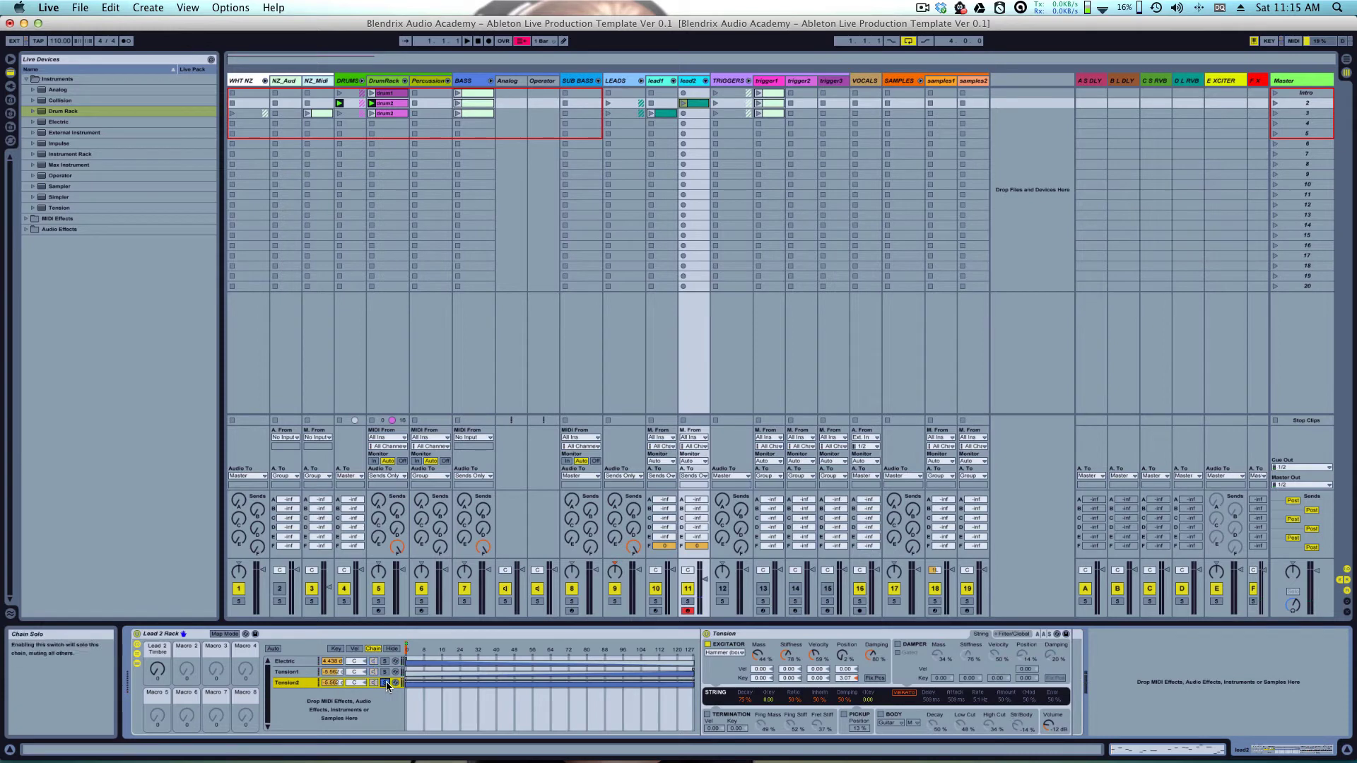
pyautogui.click(385, 662)
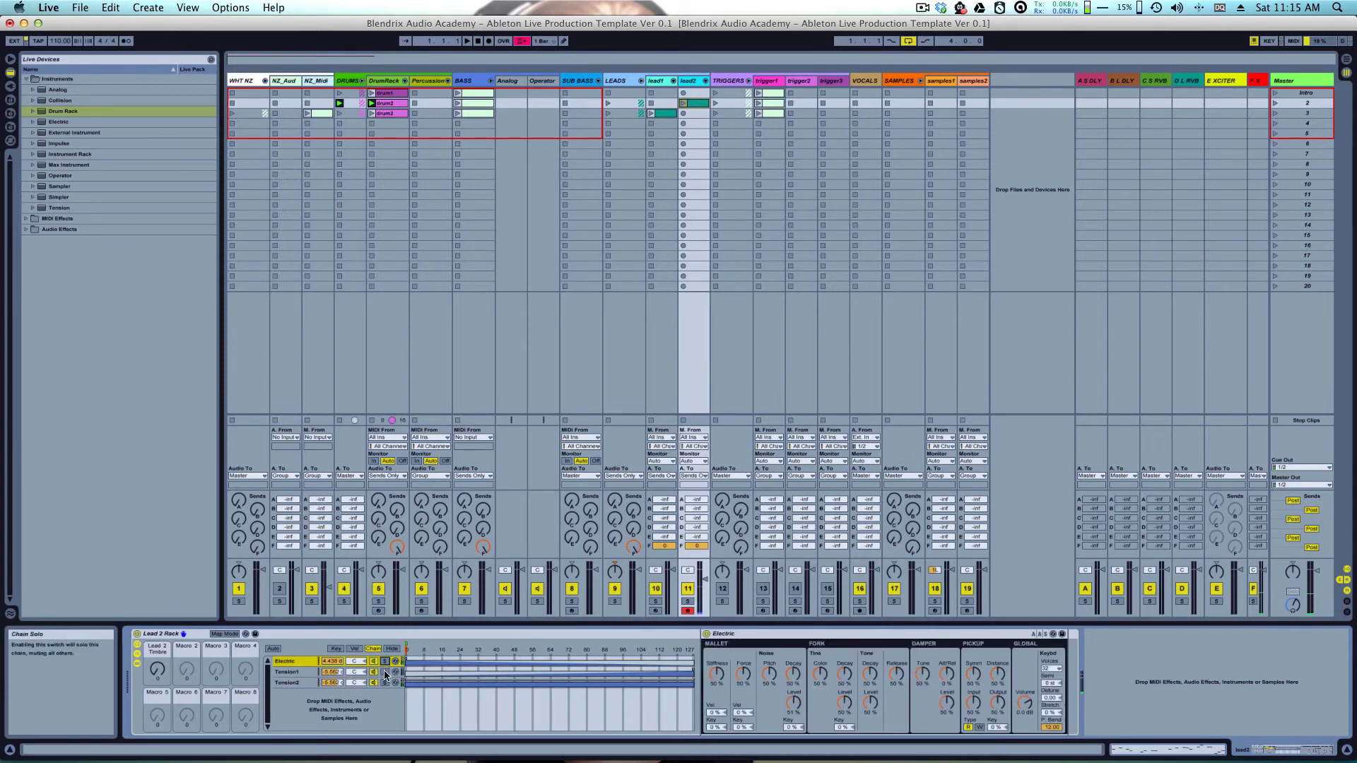
pyautogui.click(386, 672)
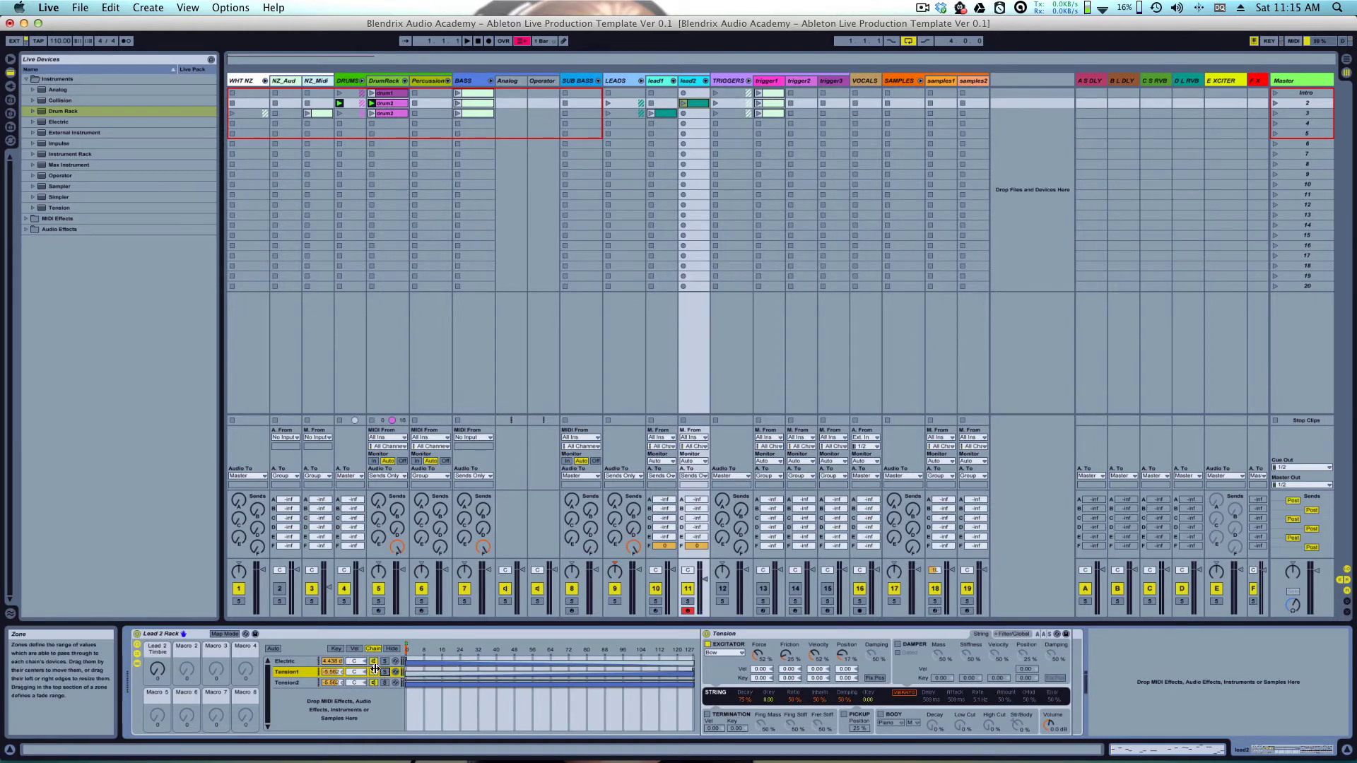
pyautogui.moveTo(159, 669); pyautogui.dragTo(158, 579)
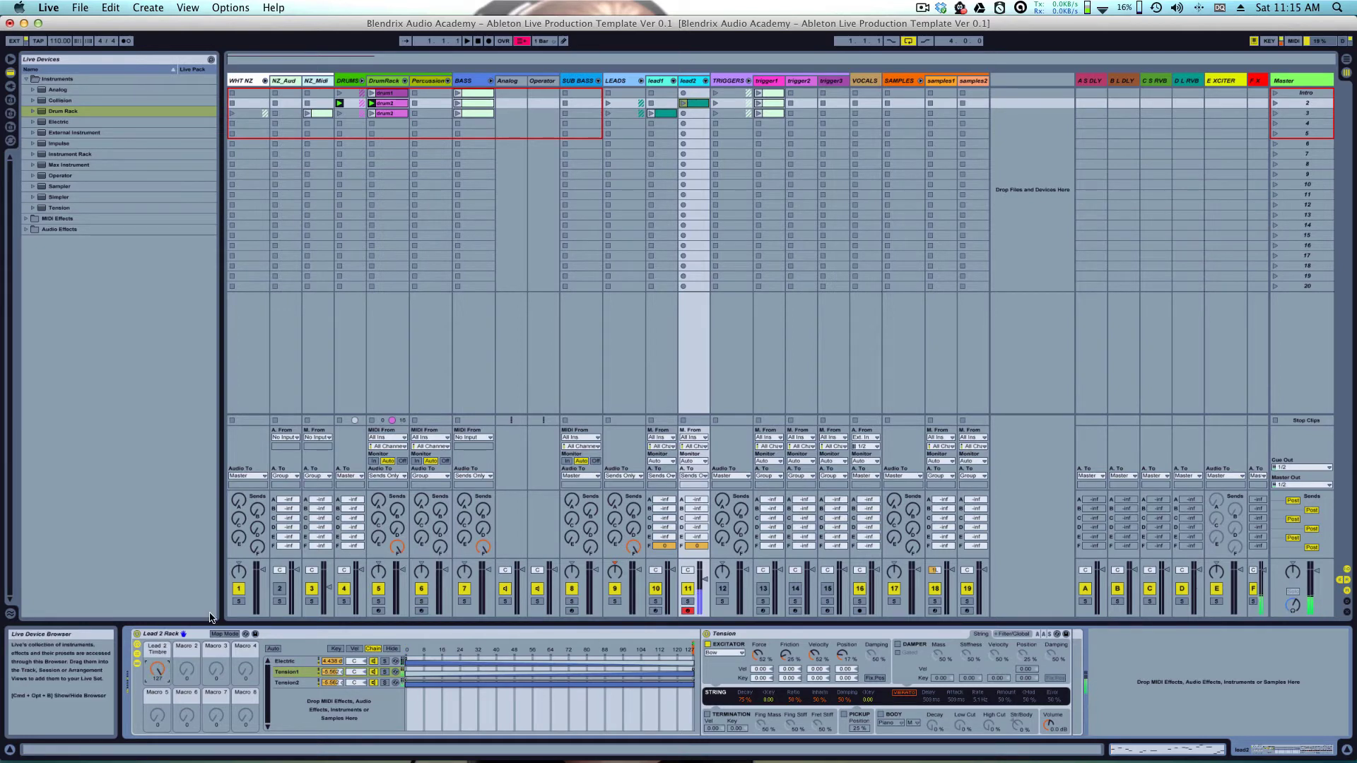
# Step: Toggle solo on the lead2 rack's Electric, Tension1 and Tension2 chains, and turn the Lead 2 Timbre macro down to its minimum
pyautogui.click(382, 663)
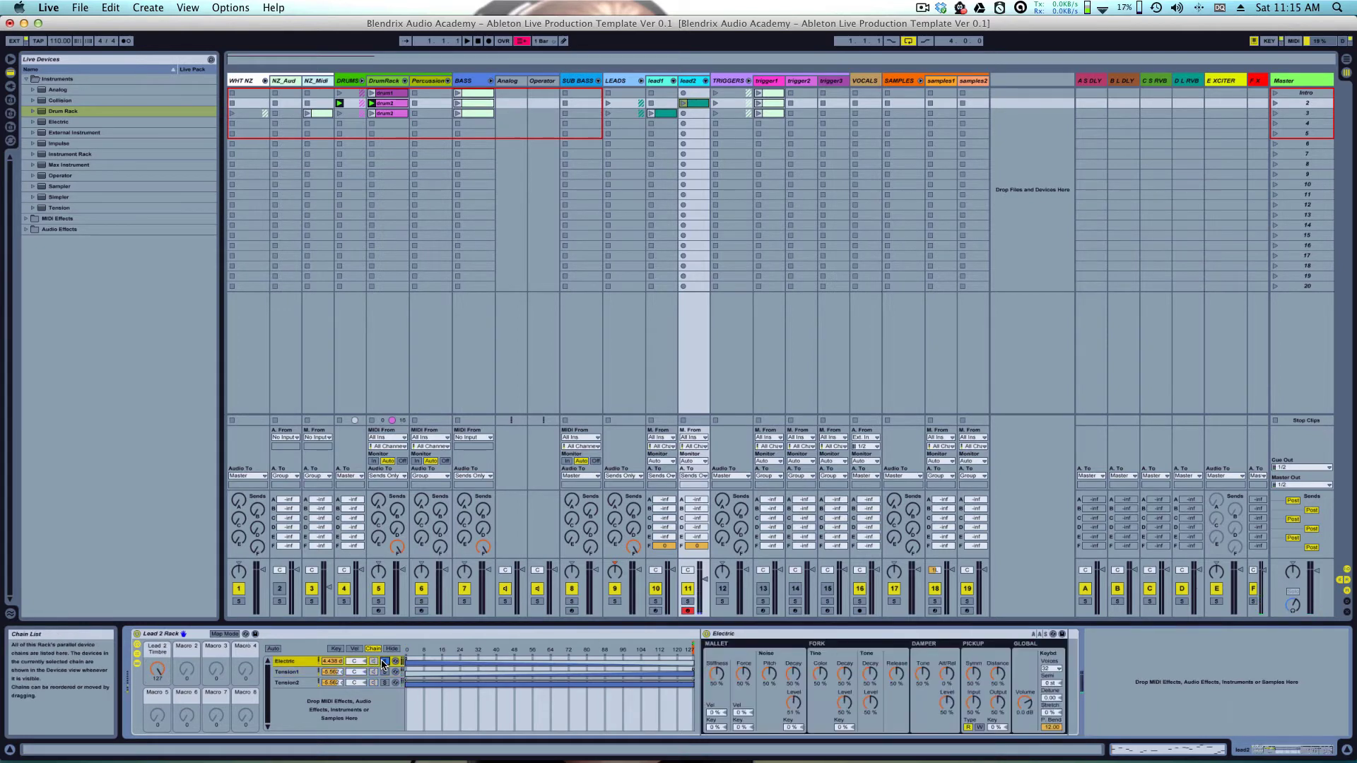
pyautogui.click(385, 673)
pyautogui.click(386, 683)
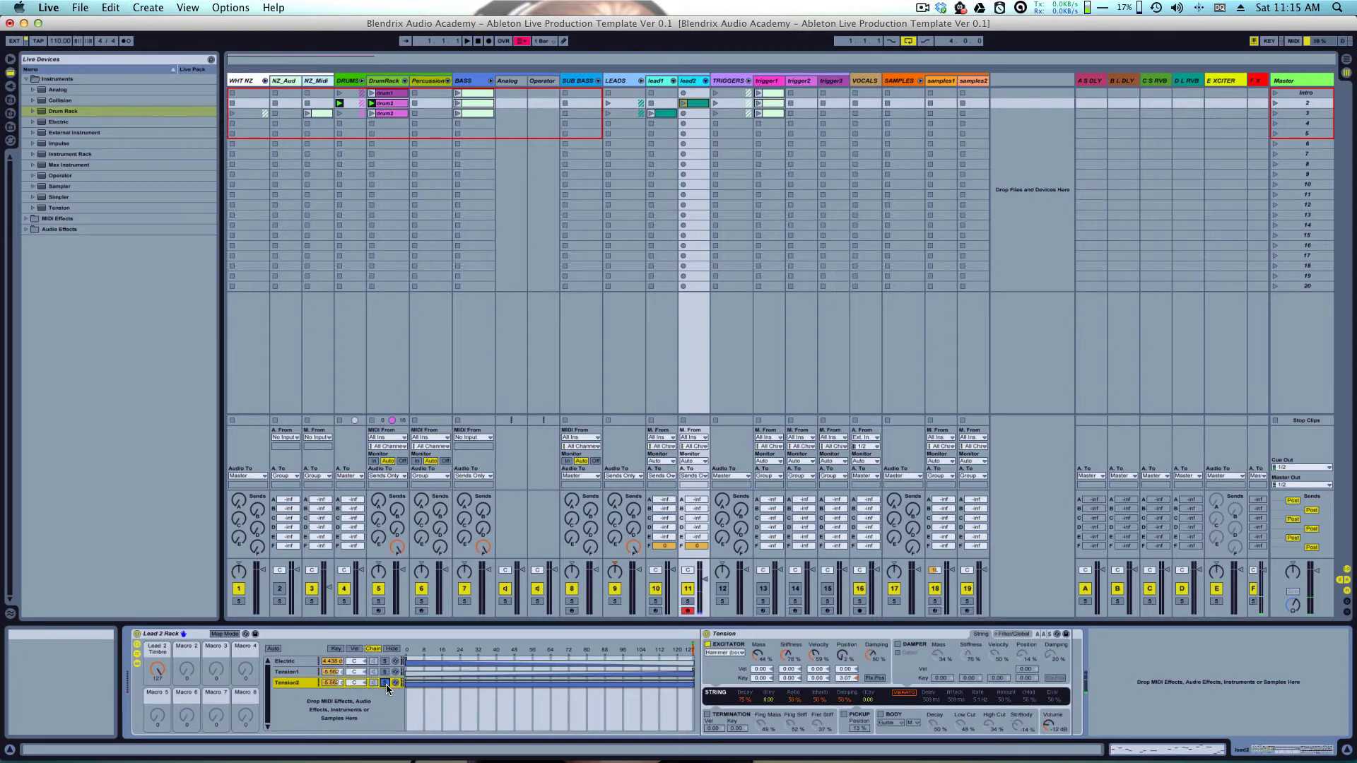
pyautogui.click(386, 683)
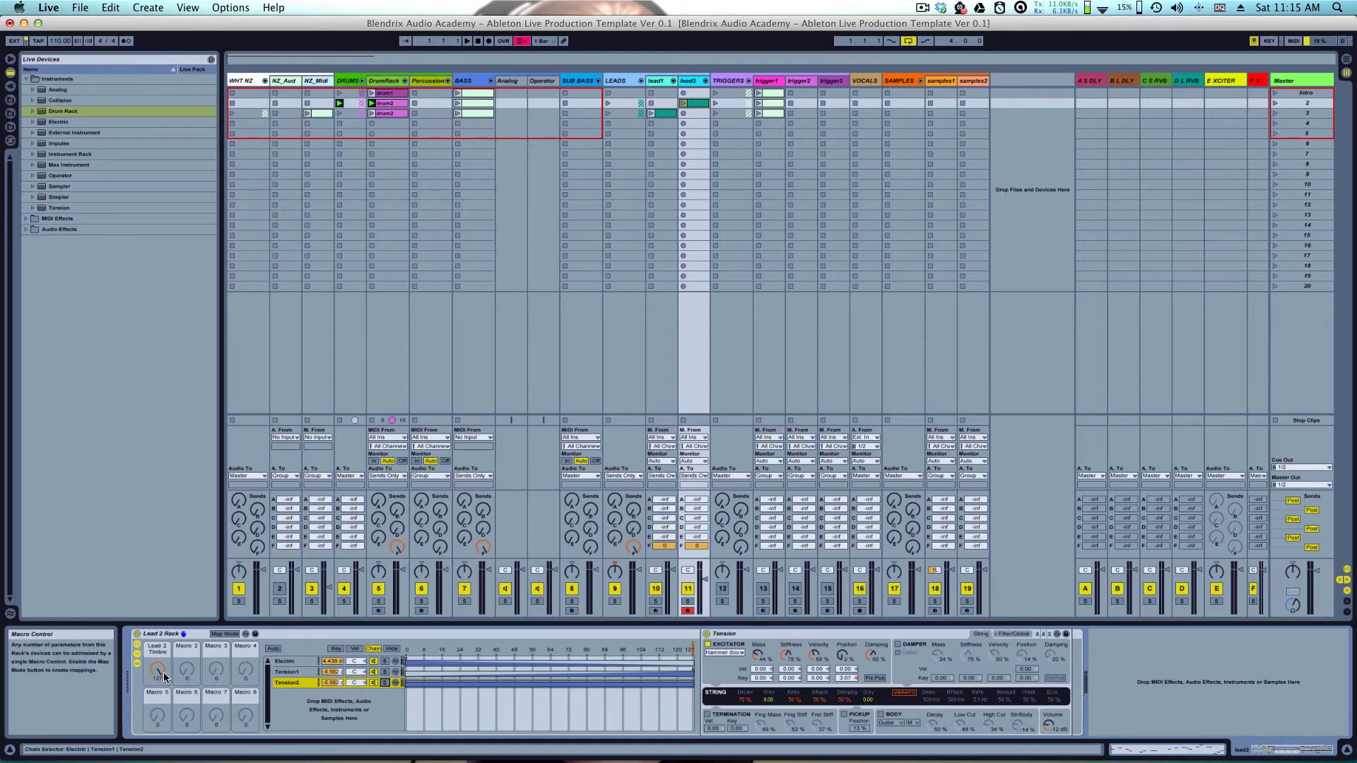
pyautogui.moveTo(164, 673); pyautogui.dragTo(163, 750)
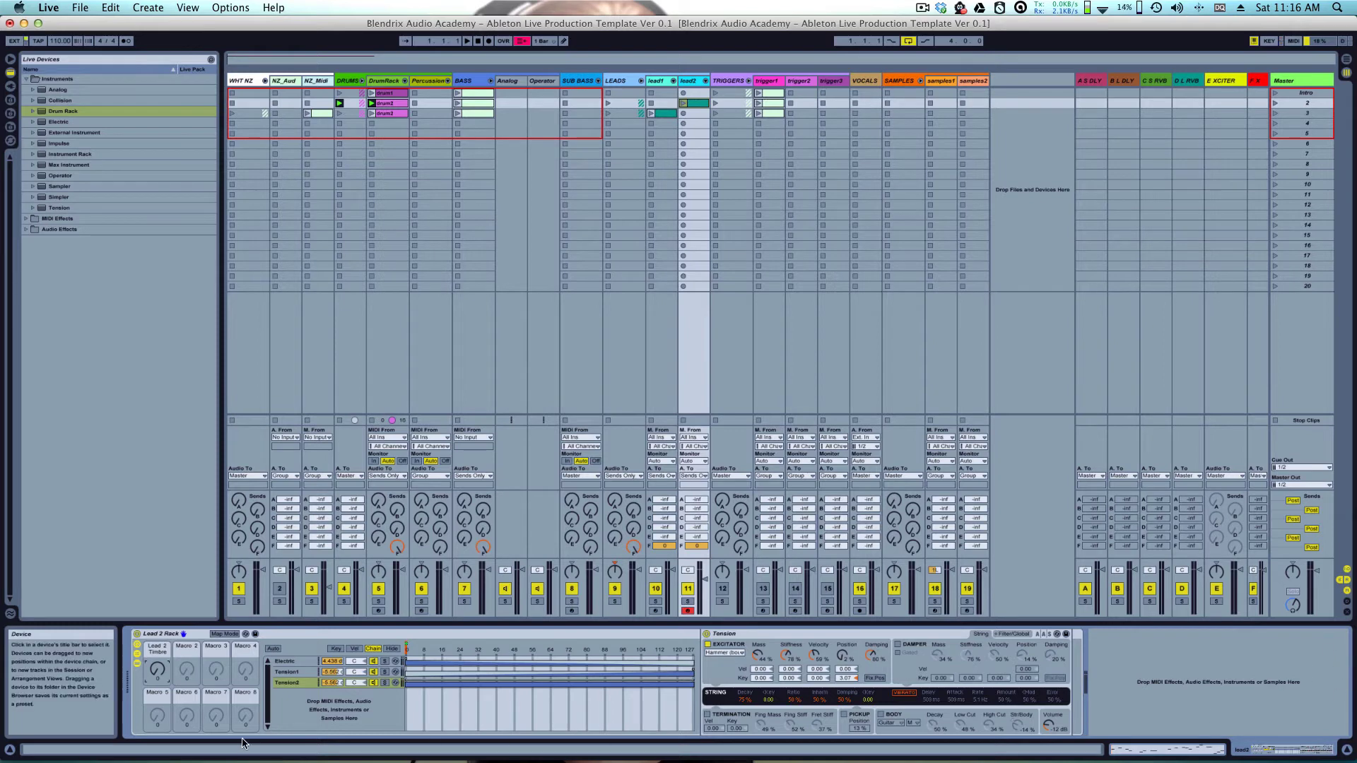
pyautogui.click(267, 707)
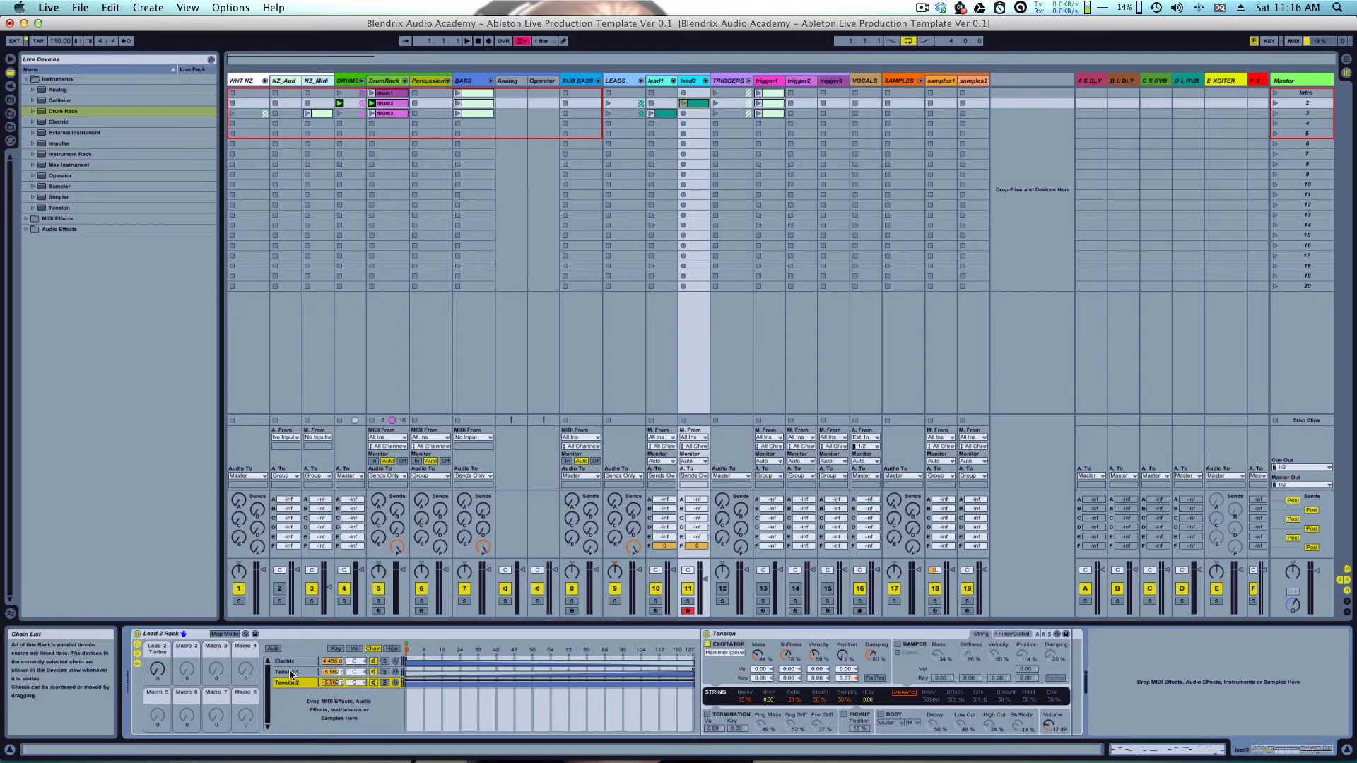
pyautogui.click(156, 670)
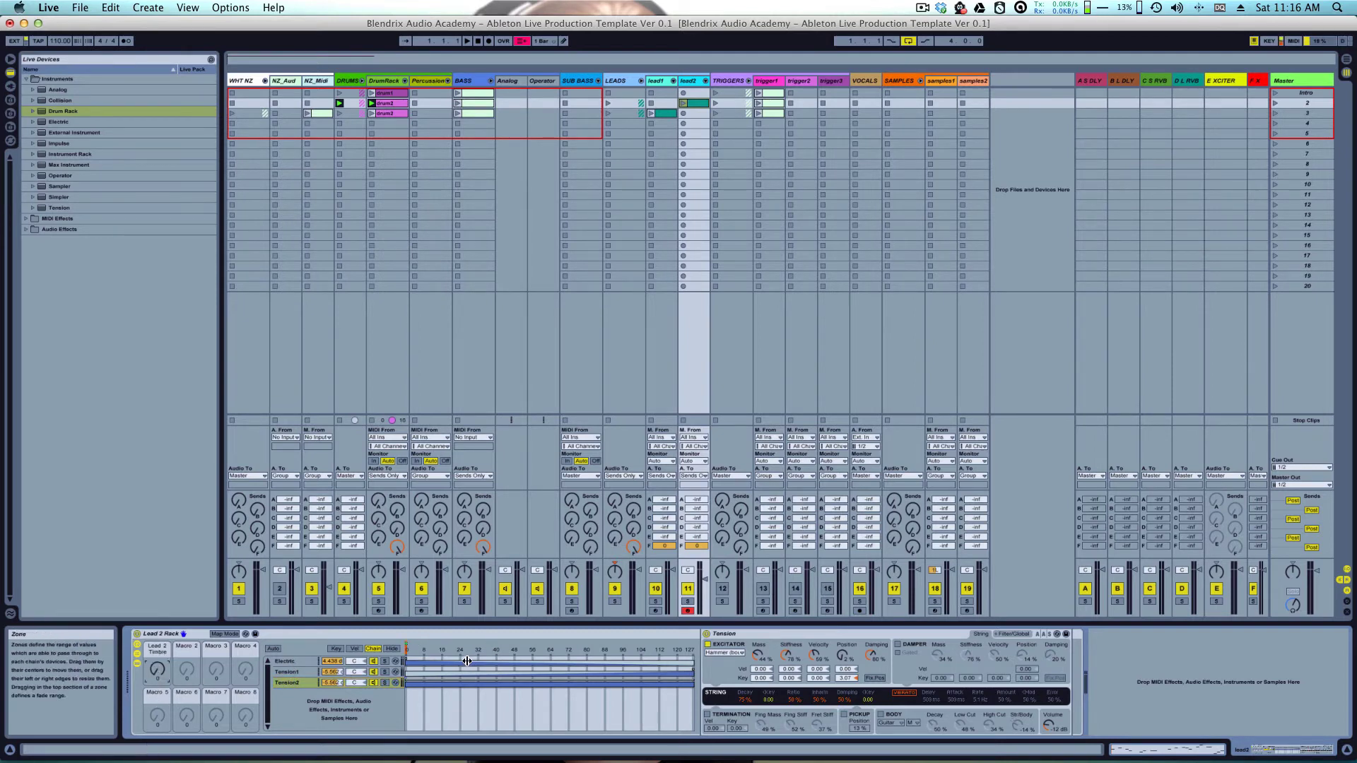
# Step: Examine the lead2 clip's Lead 2 Timbre envelope while playing scene 2
pyautogui.click(695, 103)
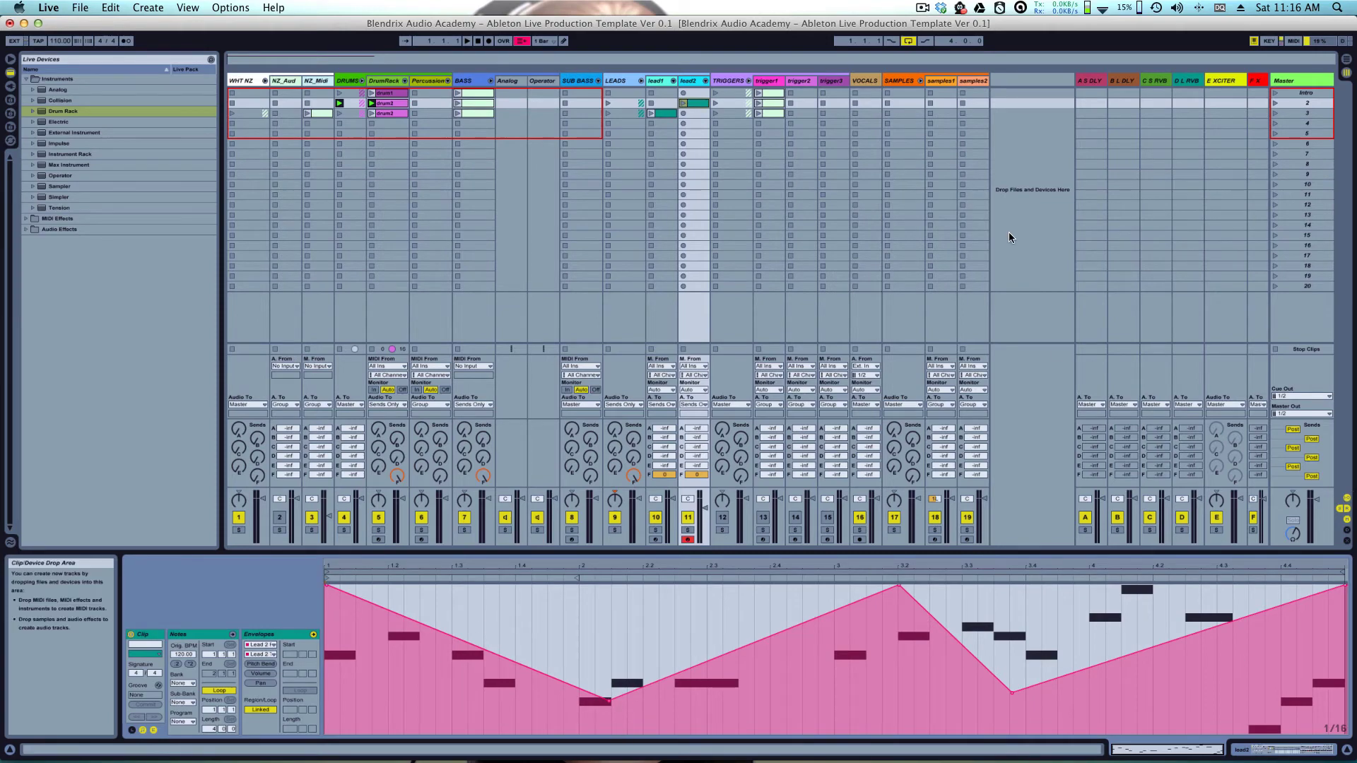
pyautogui.click(694, 94)
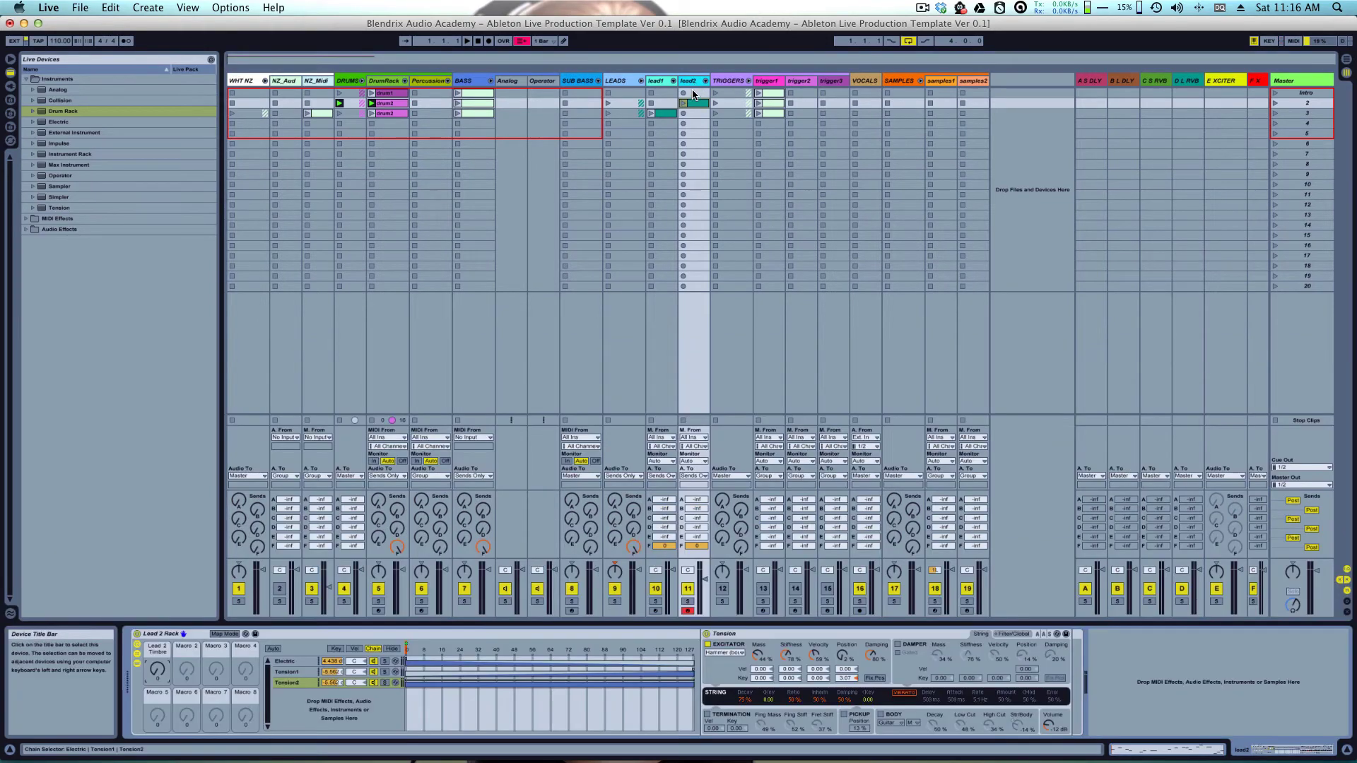
pyautogui.click(1276, 103)
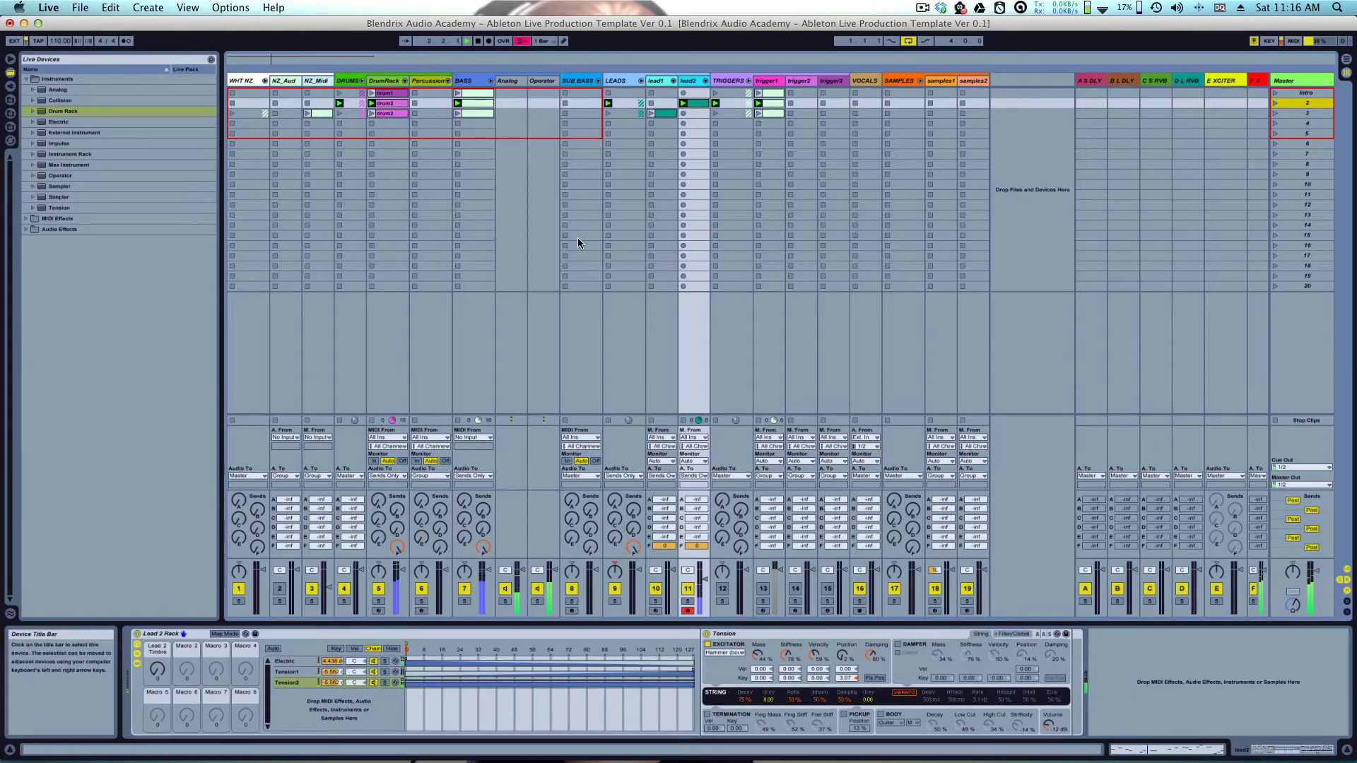
pyautogui.doubleClick(693, 102)
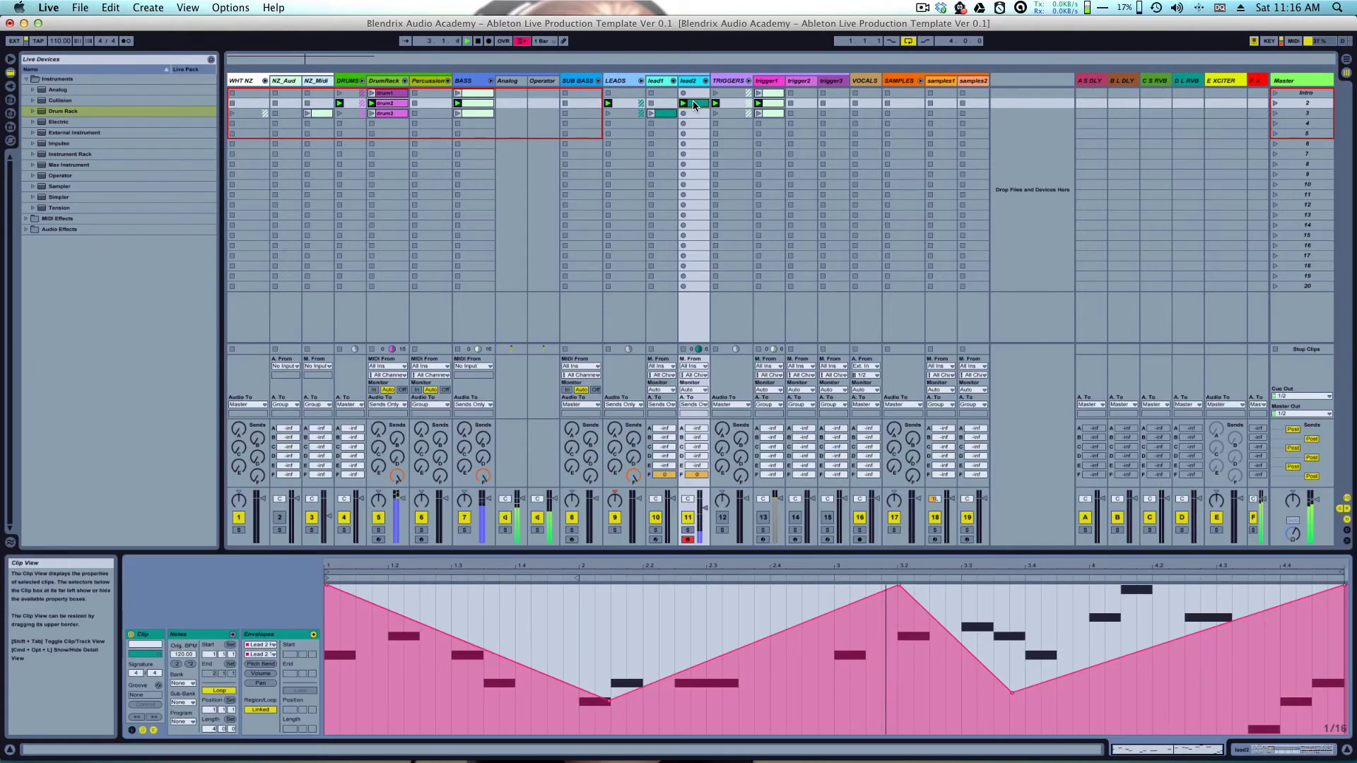
pyautogui.click(263, 655)
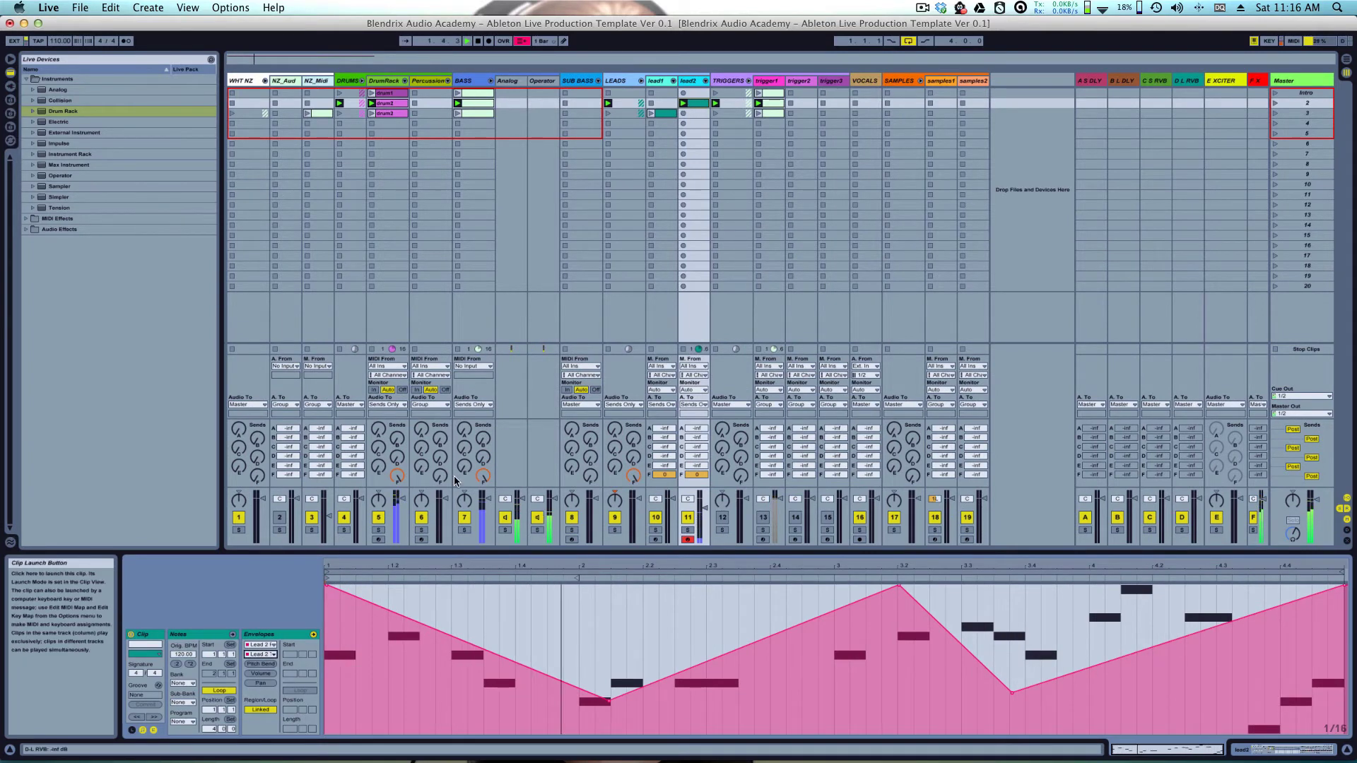
pyautogui.click(522, 40)
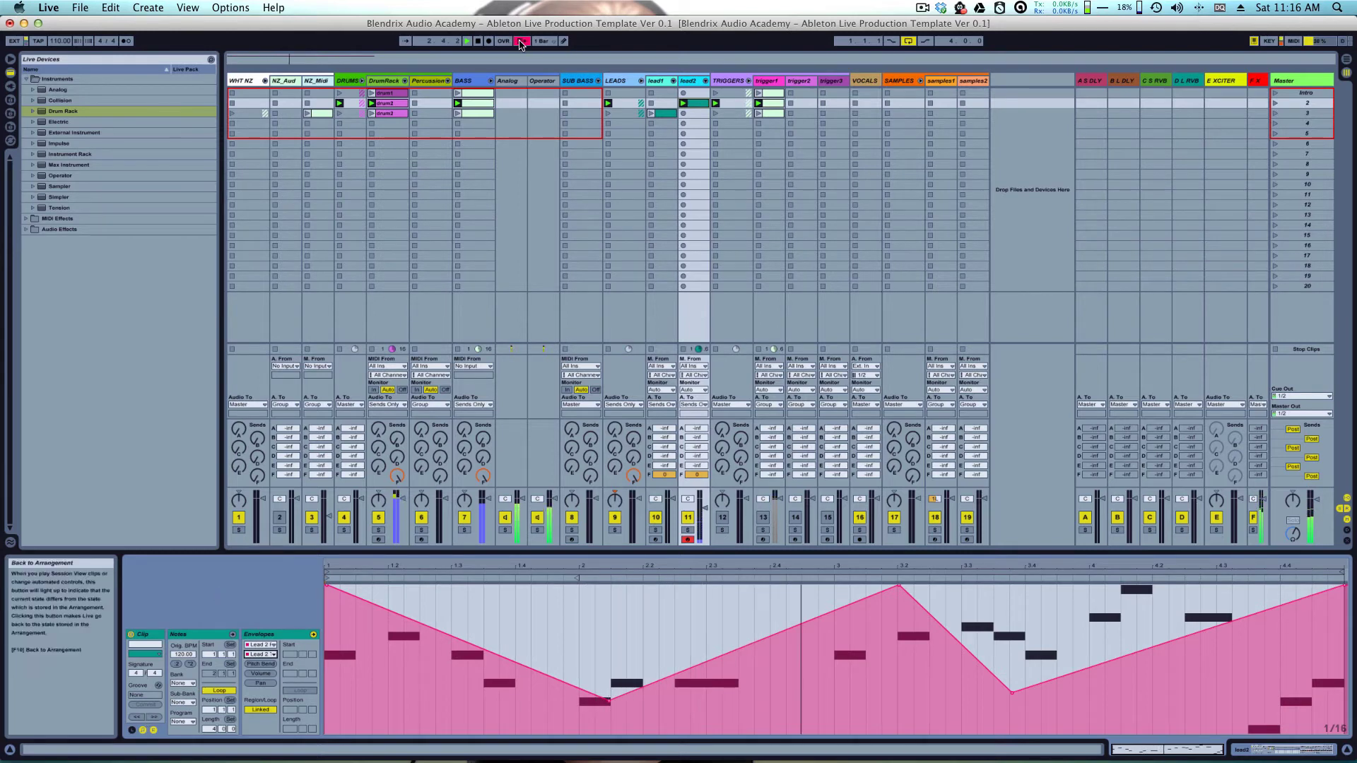
pyautogui.click(1275, 103)
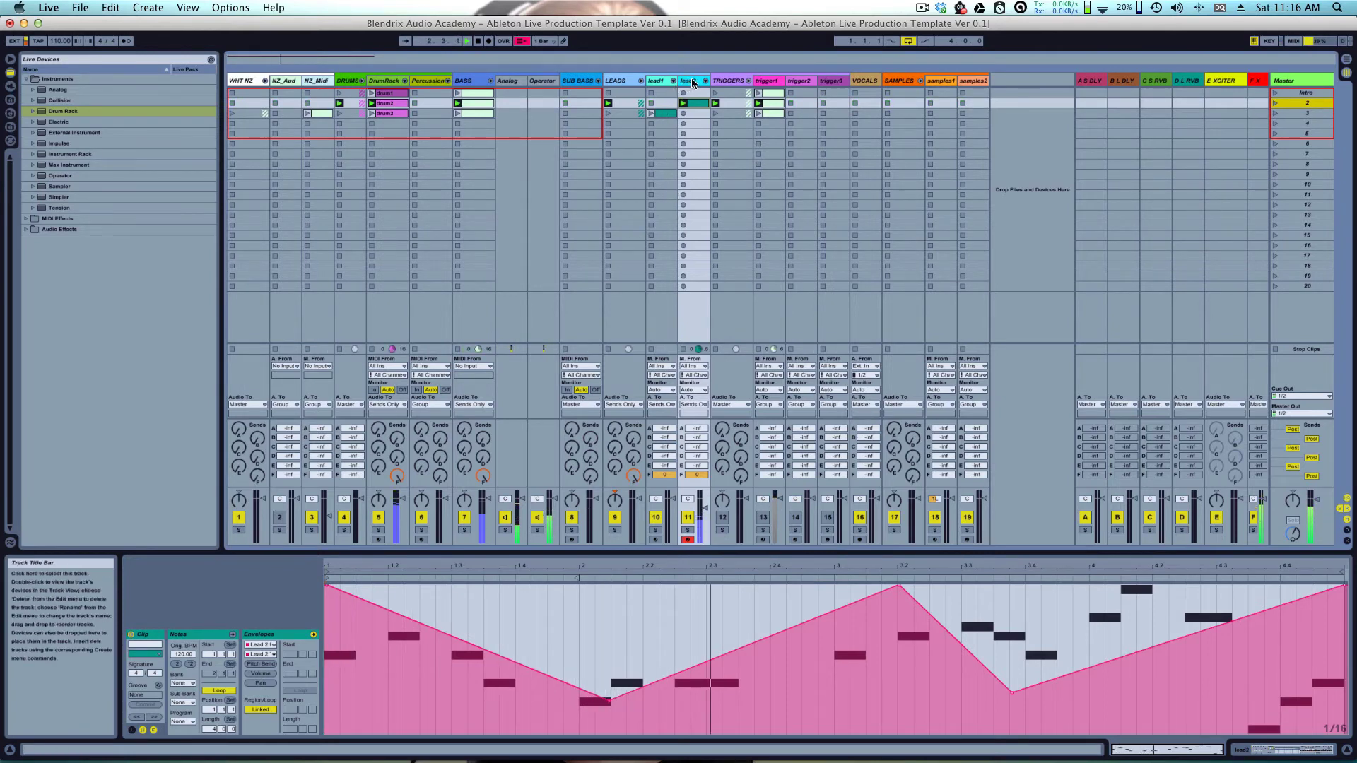
# Step: Return to lead2's devices and sweep the Lead 2 Timbre macro up, down to its minimum, and up again to 127
pyautogui.hotkey('shift', 'Tab')
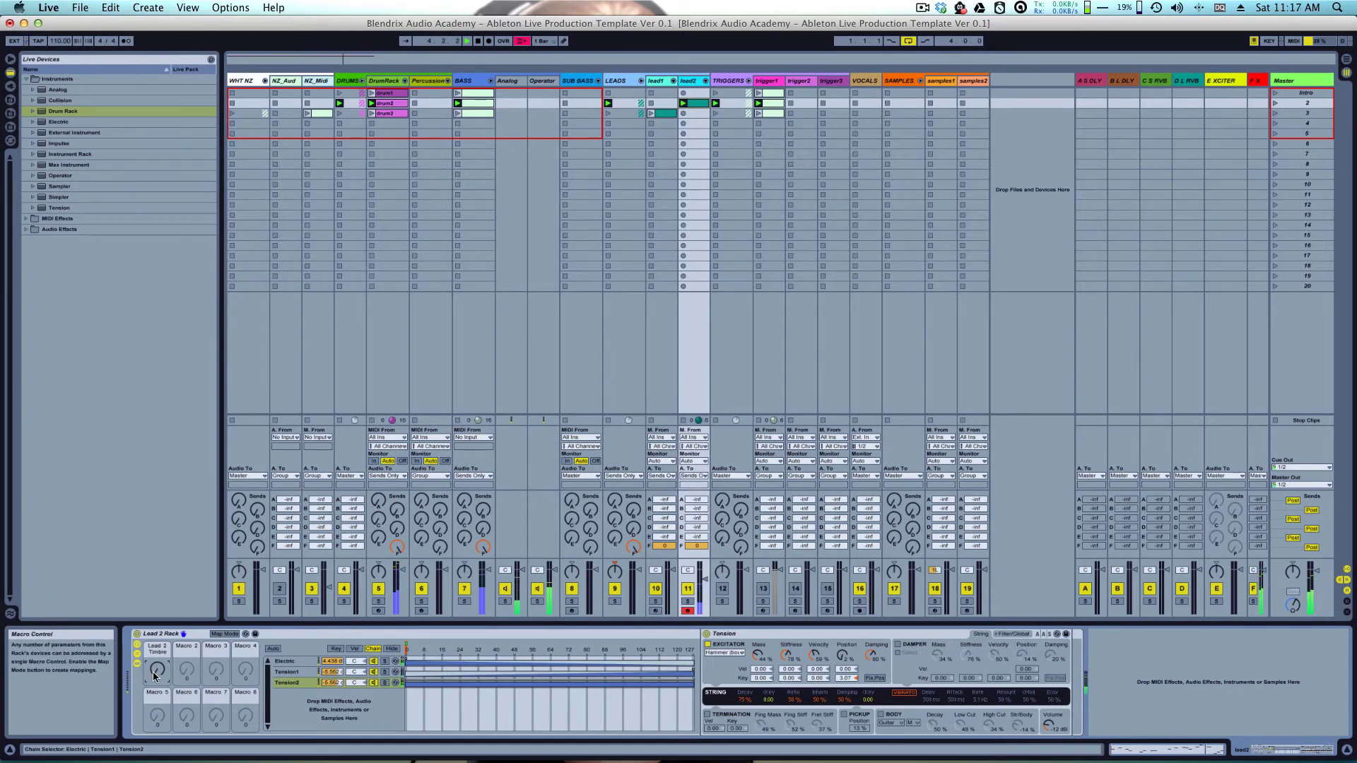
pyautogui.moveTo(152, 671); pyautogui.dragTo(158, 575)
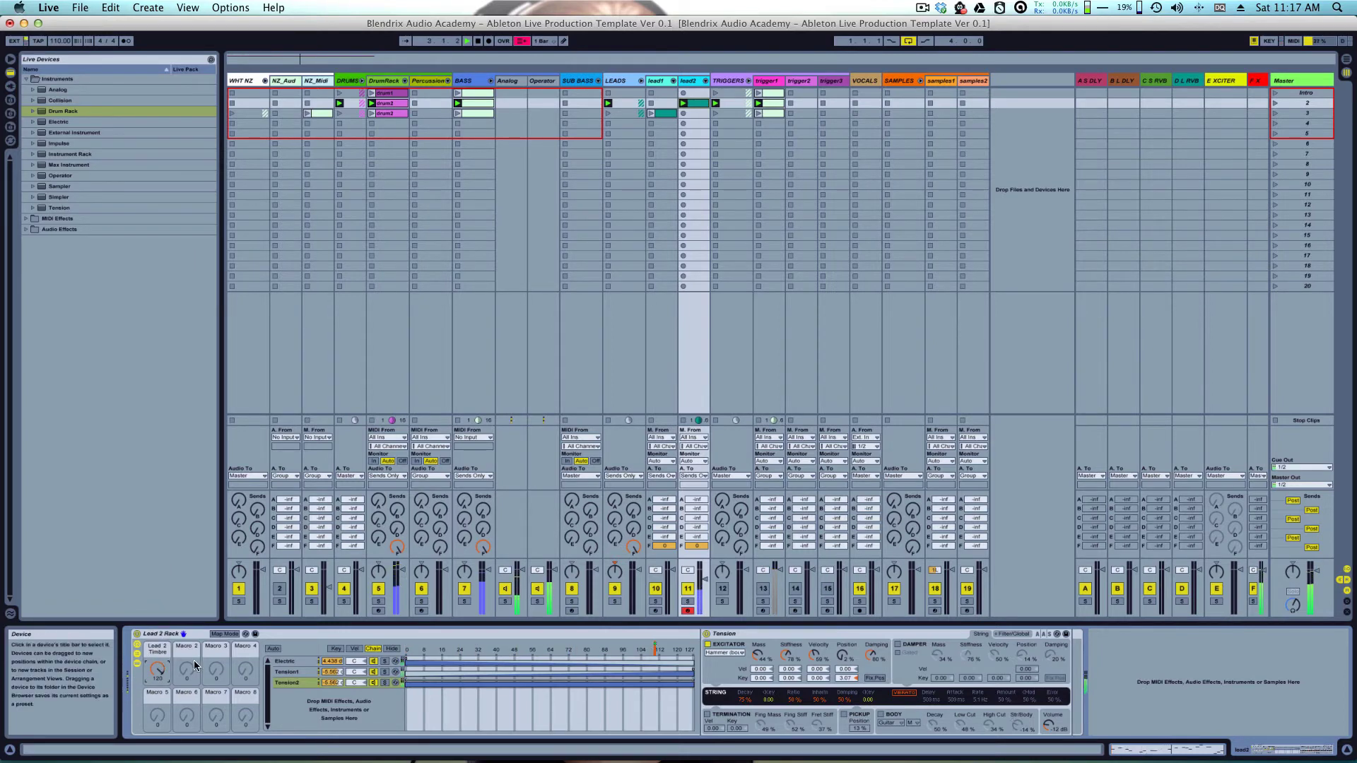
pyautogui.moveTo(164, 669)
pyautogui.mouseDown()
pyautogui.moveTo(164, 654)
pyautogui.moveTo(153, 700)
pyautogui.mouseUp()
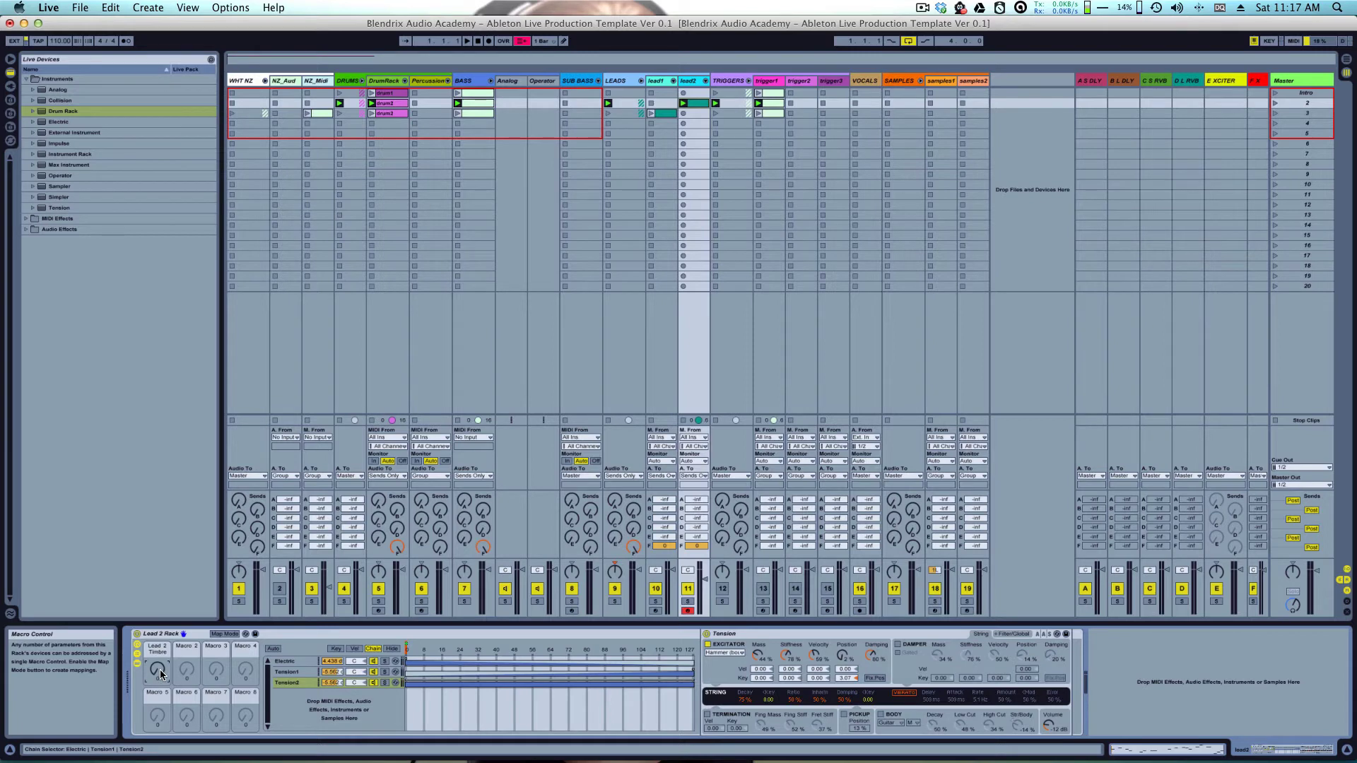
pyautogui.moveTo(160, 669); pyautogui.dragTo(159, 622)
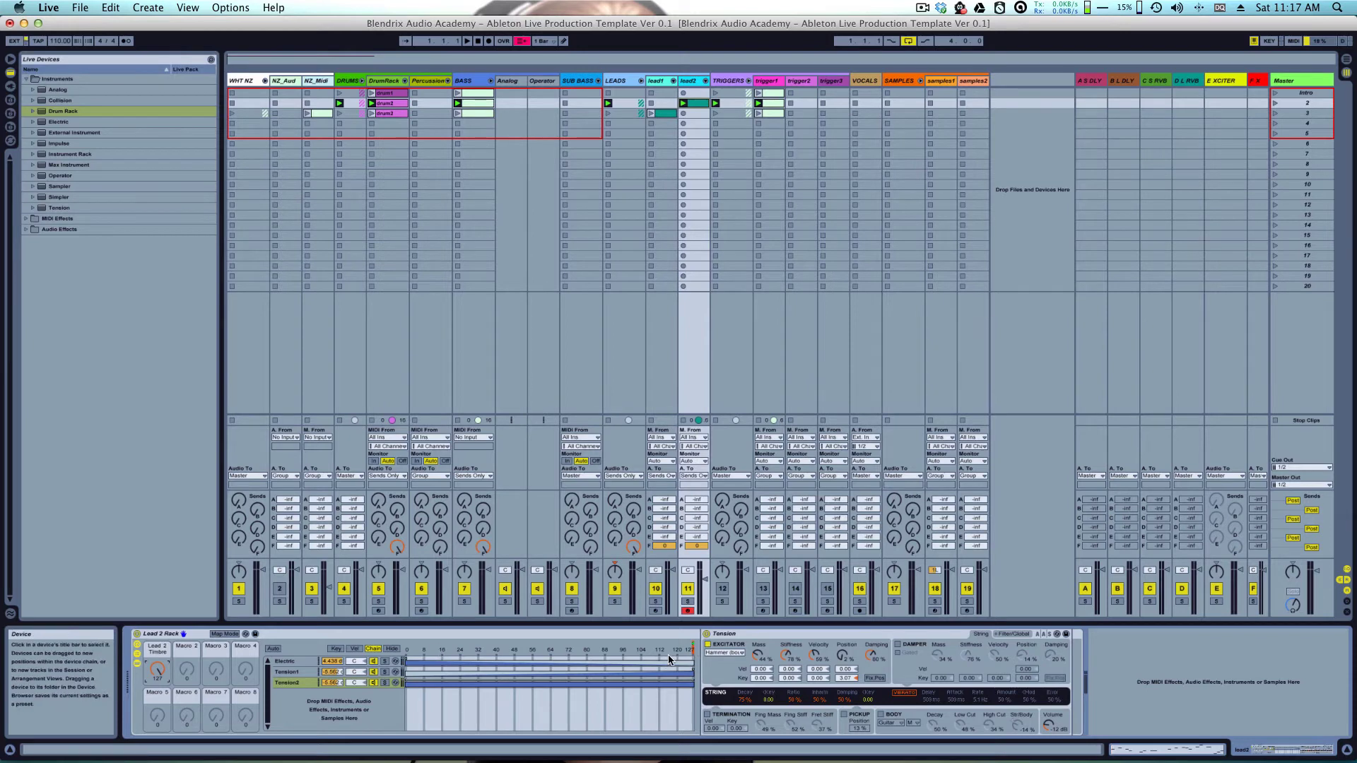
pyautogui.moveTo(158, 668); pyautogui.dragTo(166, 429)
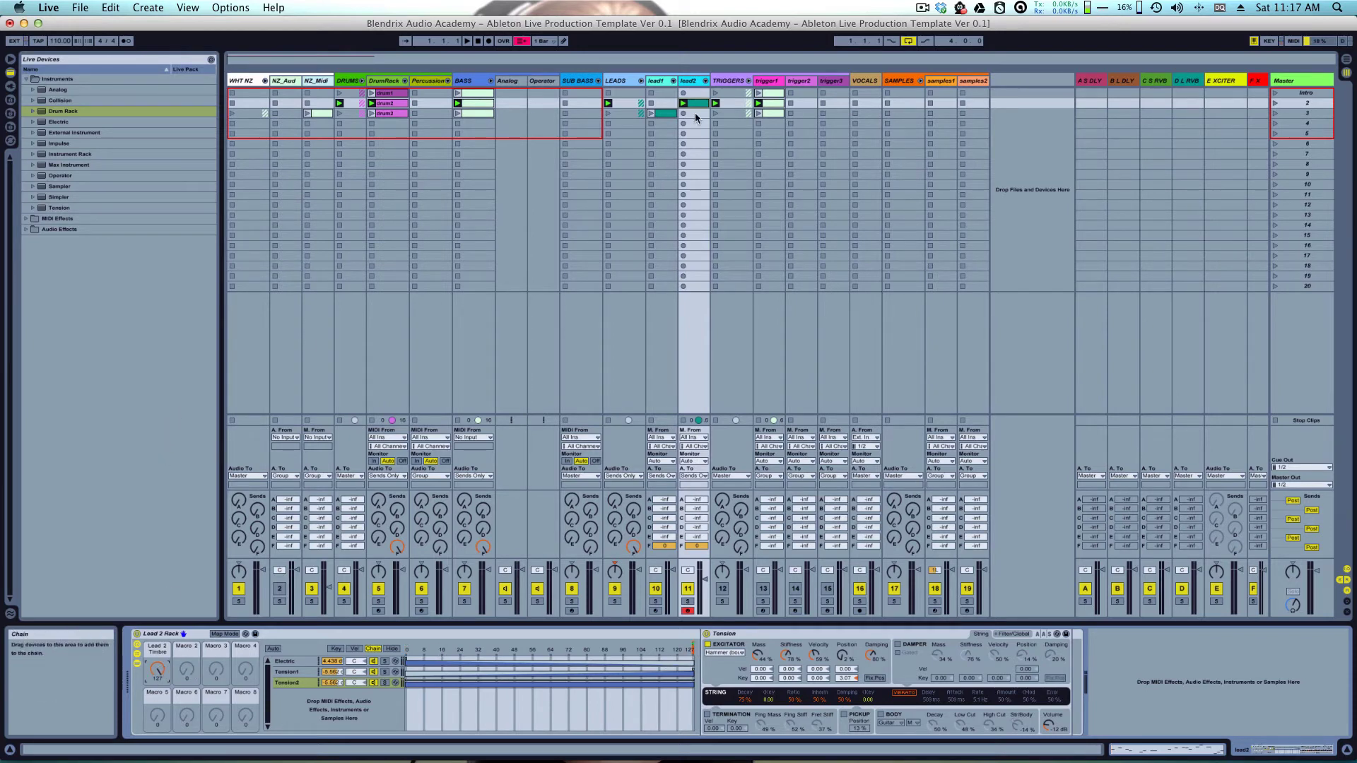
# Step: Play scene 2 with lead2 disarmed and temporarily soloed, then turn the track's solo off
pyautogui.click(1276, 103)
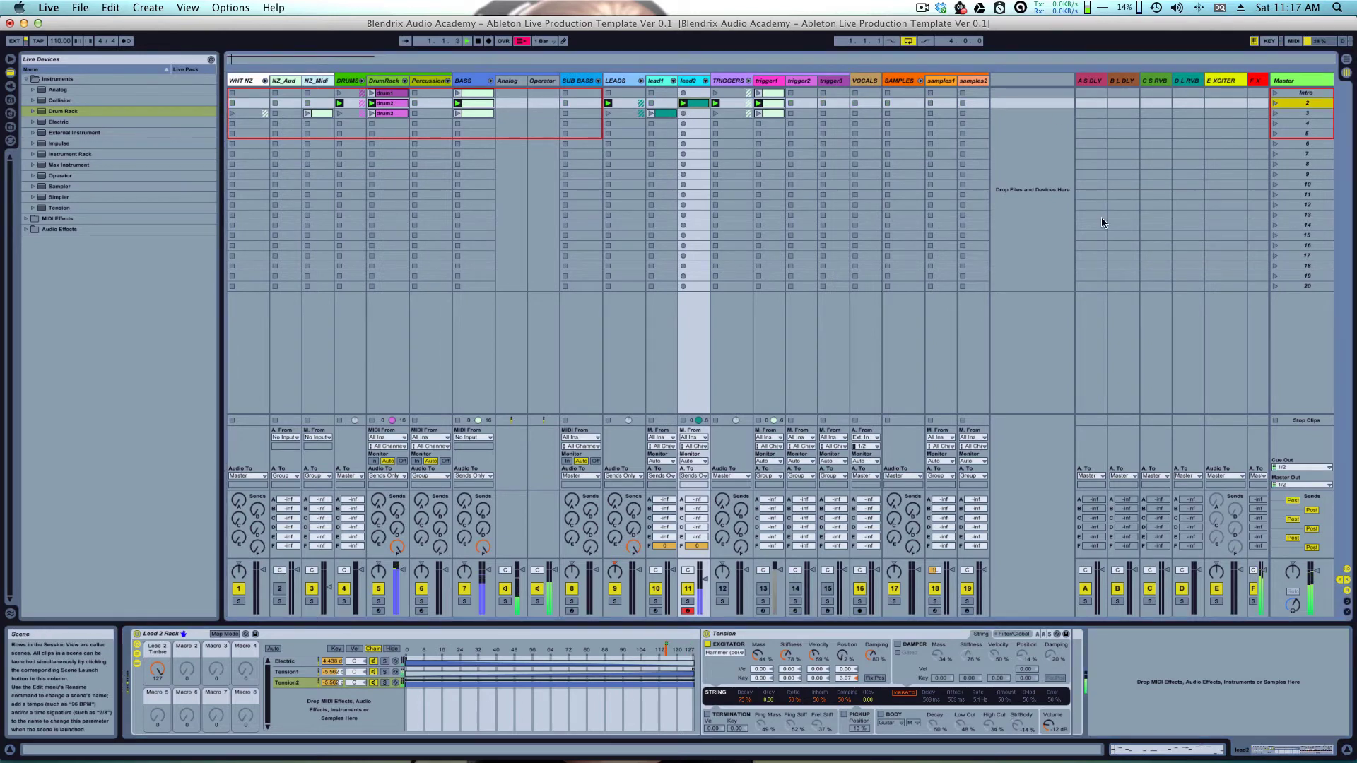
pyautogui.click(688, 601)
pyautogui.click(688, 610)
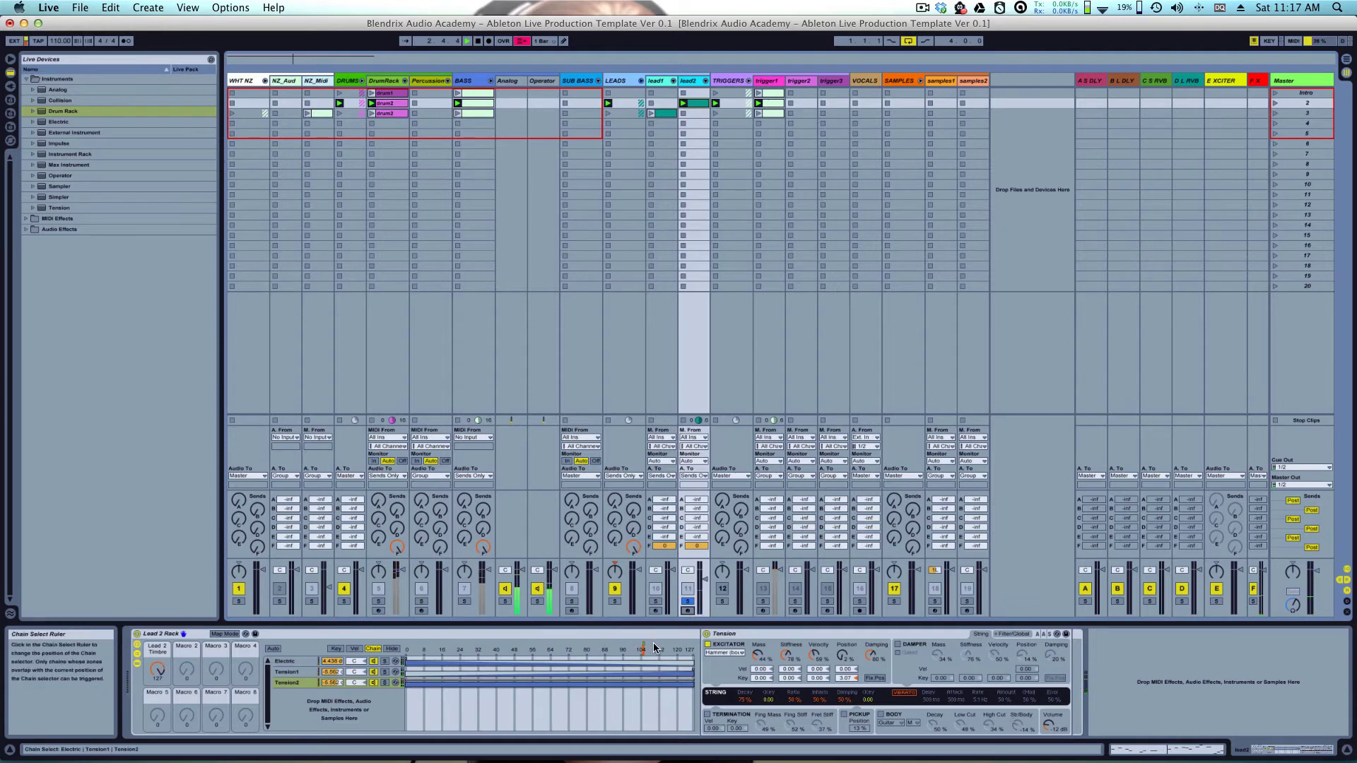
pyautogui.click(625, 646)
pyautogui.click(688, 603)
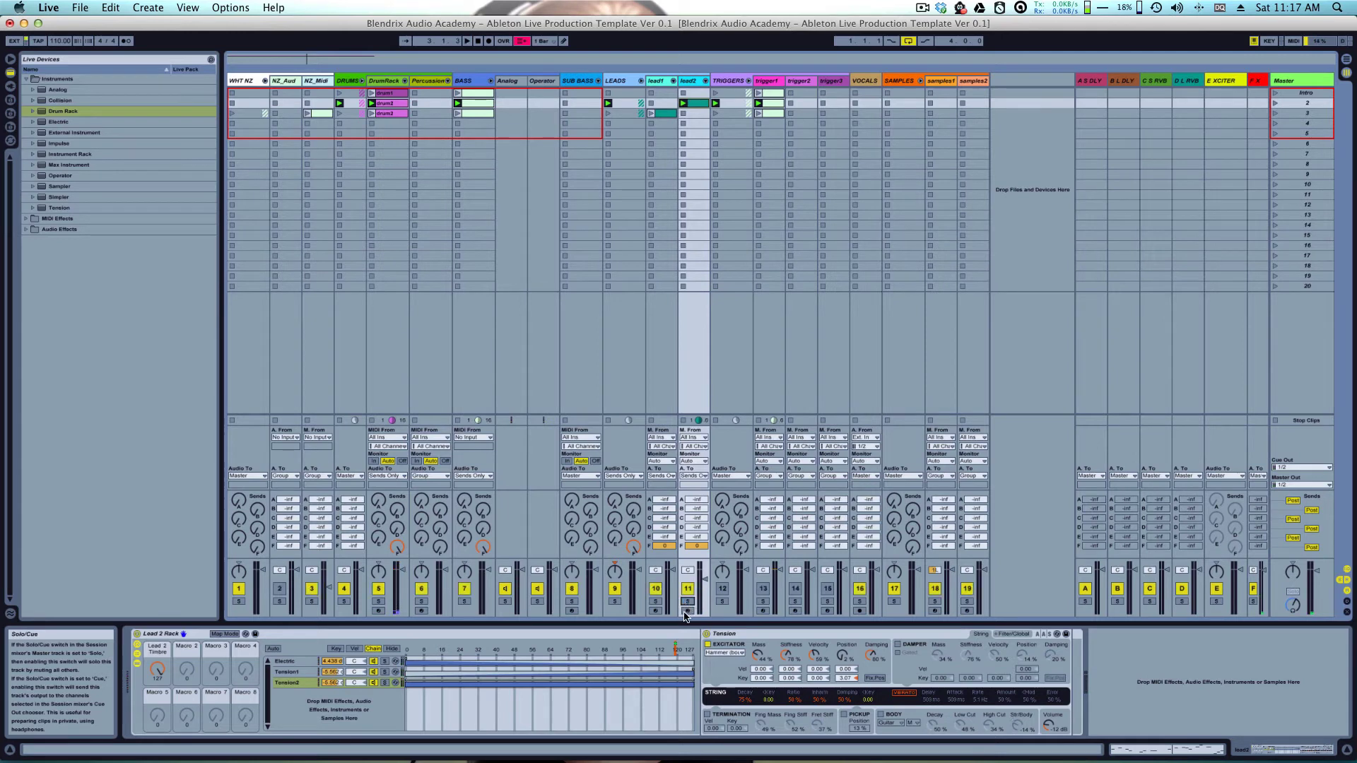
# Step: Review lead2's Electric, Tension1 and Tension2 chains and the instrument racks on the SUB BASS and lead1 tracks
pyautogui.click(286, 661)
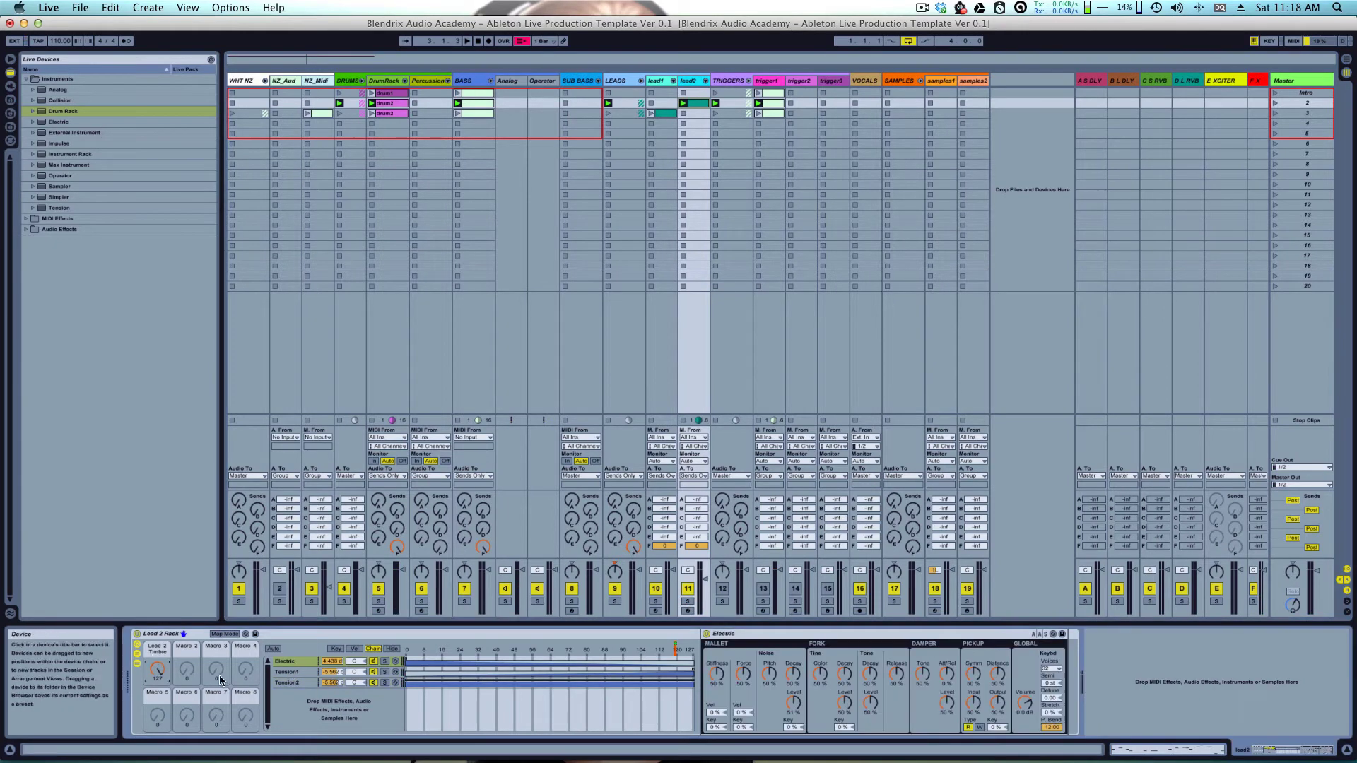
pyautogui.click(303, 672)
pyautogui.click(299, 683)
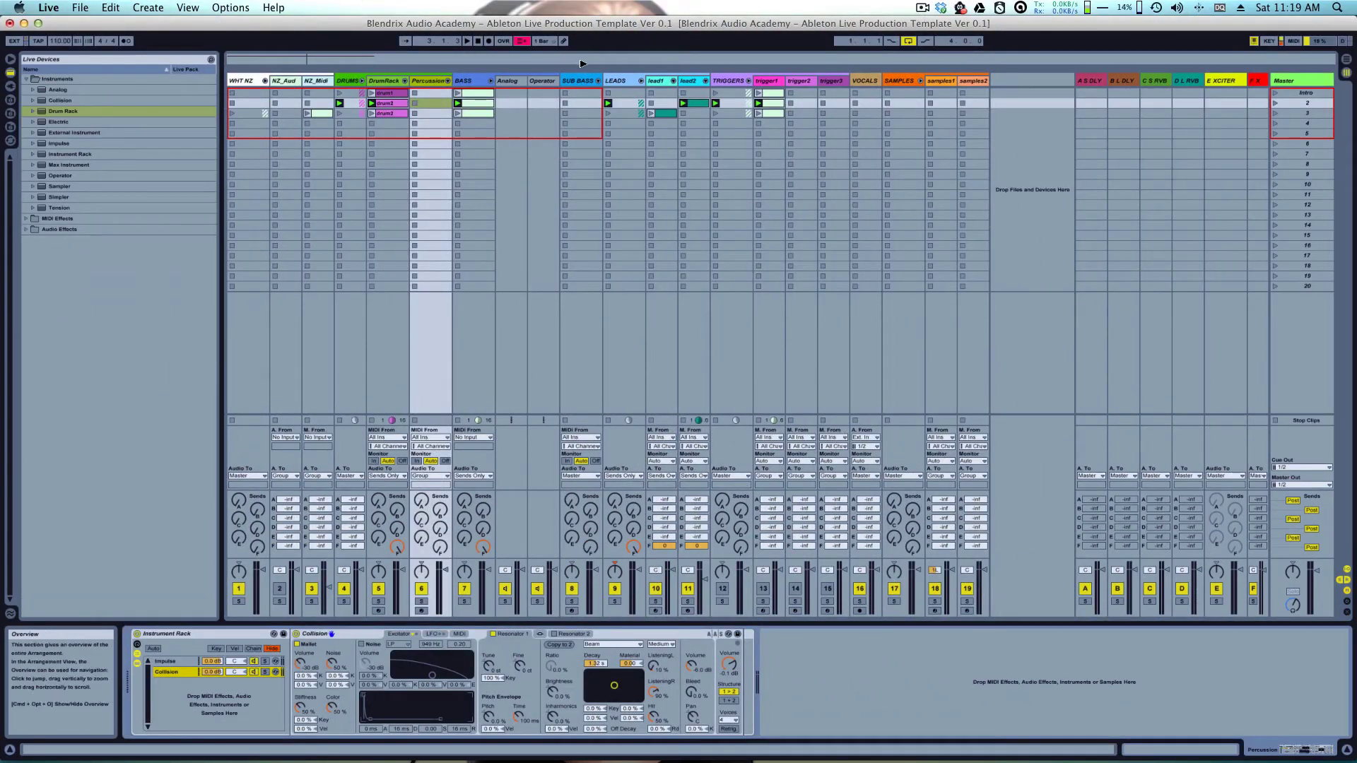
pyautogui.click(611, 80)
pyautogui.click(587, 81)
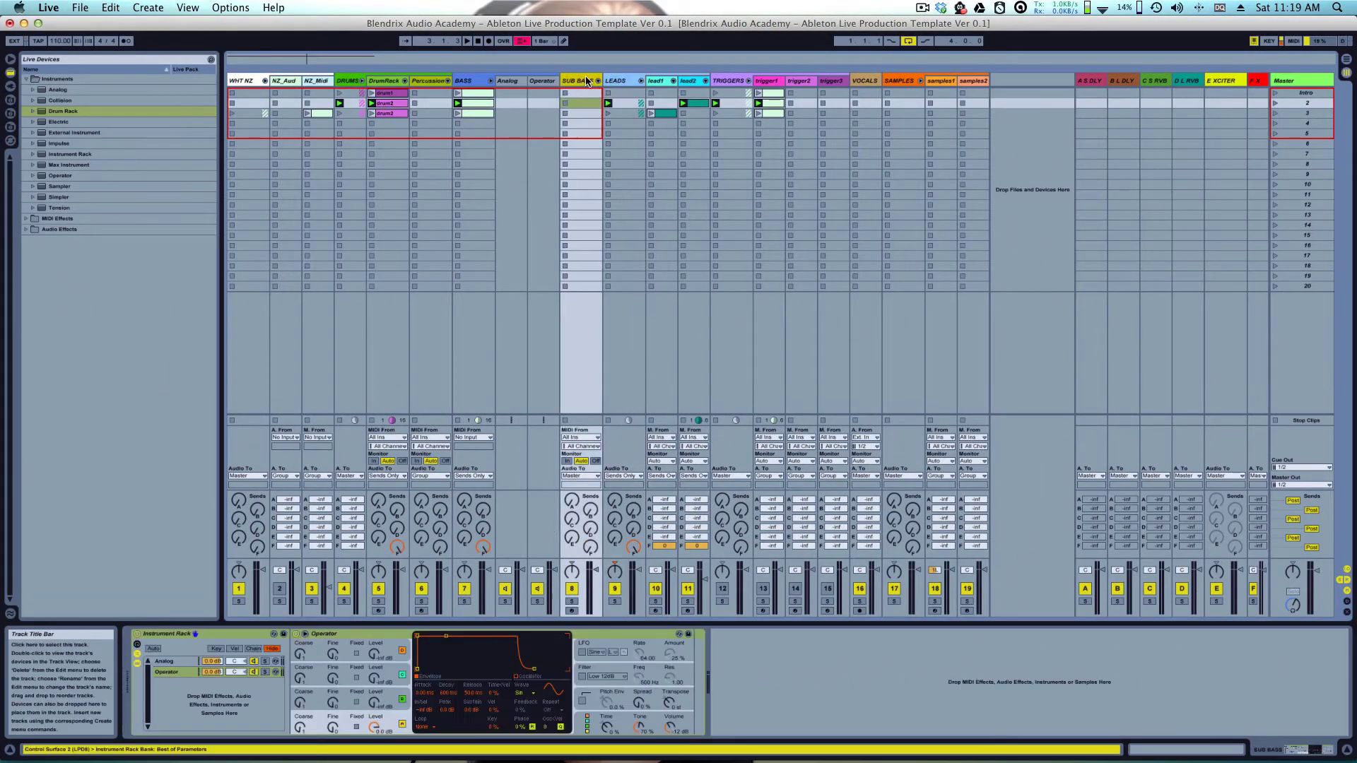
pyautogui.click(661, 80)
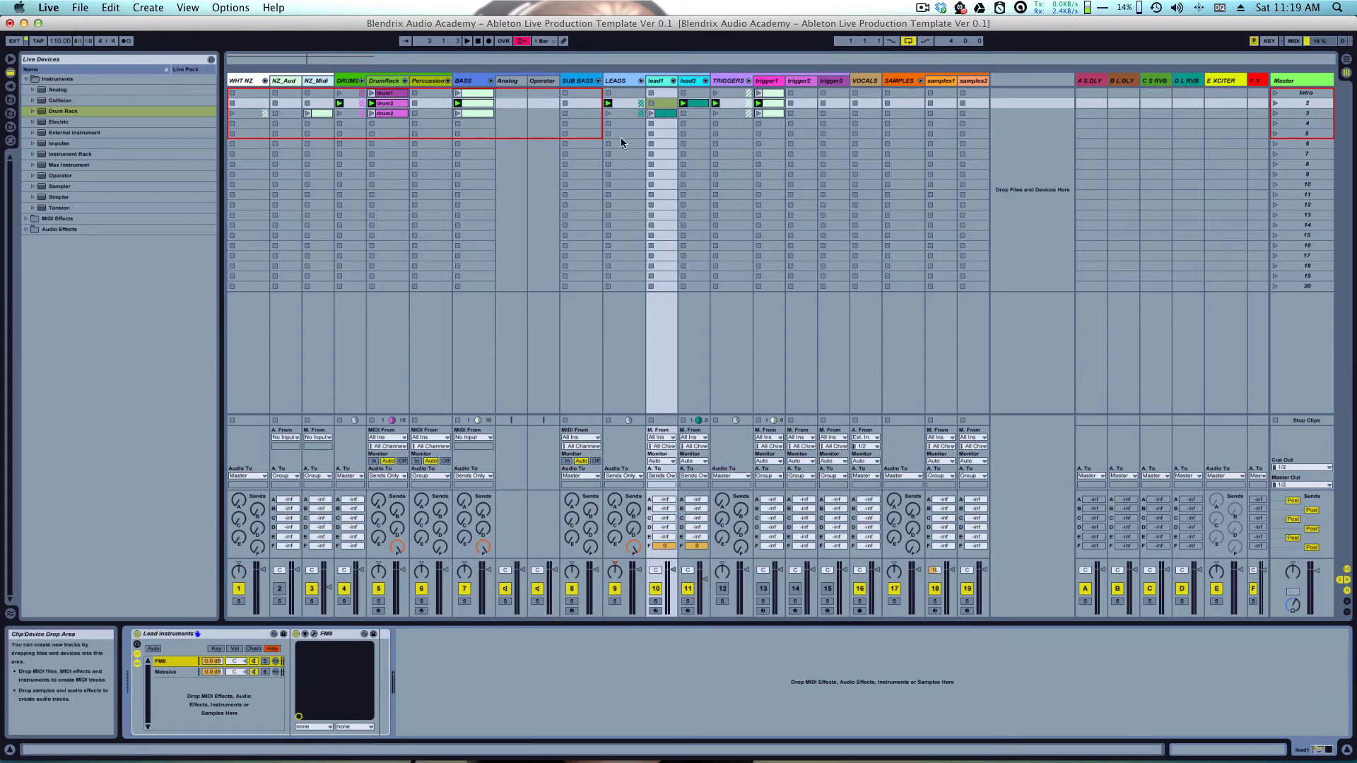
# Step: Compare the FM8 and Massive chains in lead1's Lead Instruments rack, and open Massive's plug-in window
pyautogui.click(176, 672)
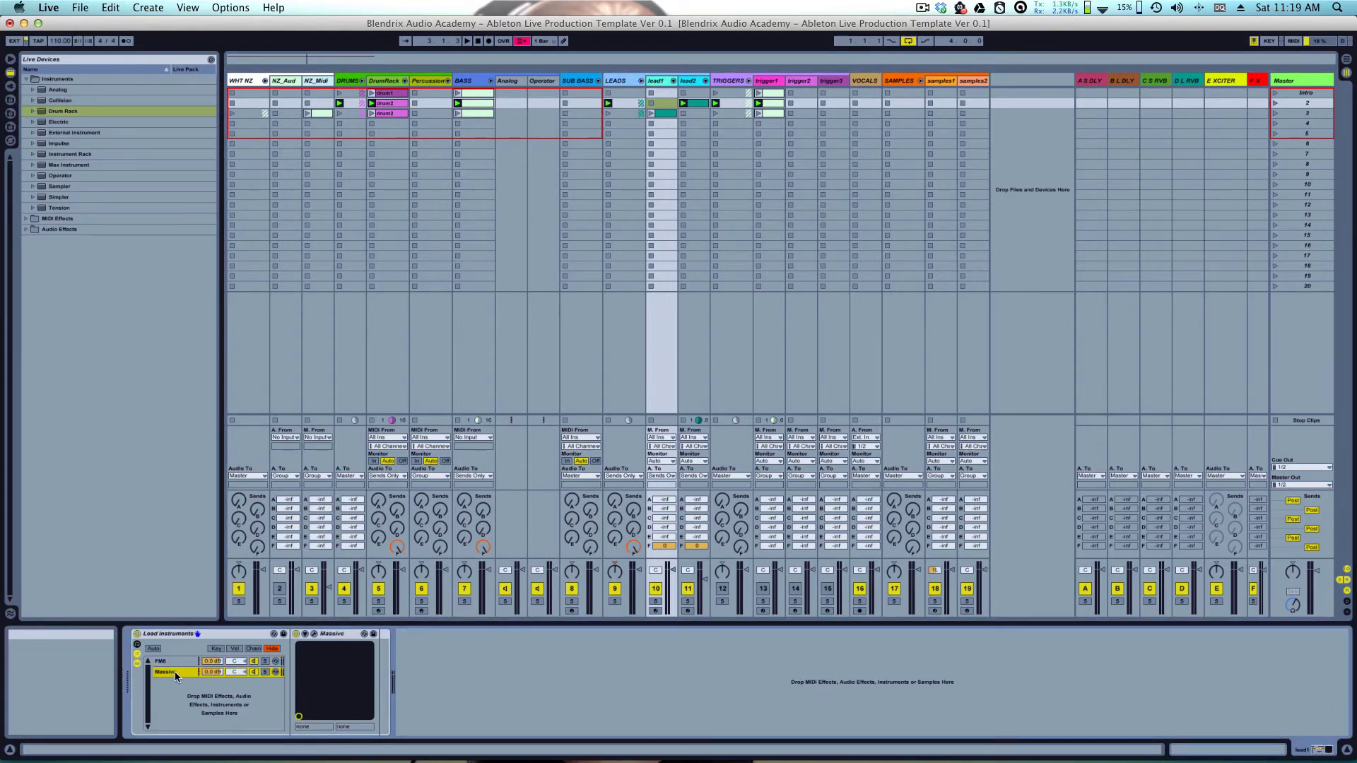
pyautogui.click(175, 663)
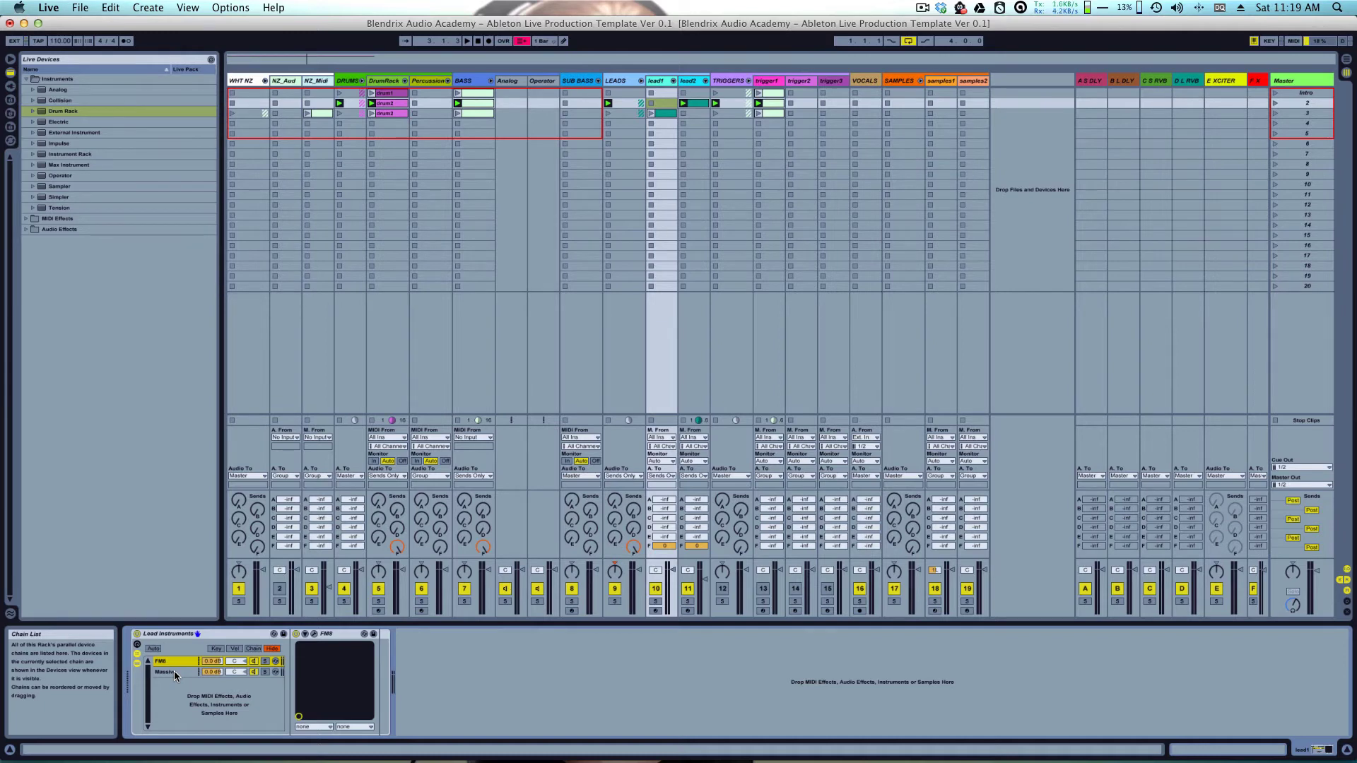
pyautogui.click(174, 671)
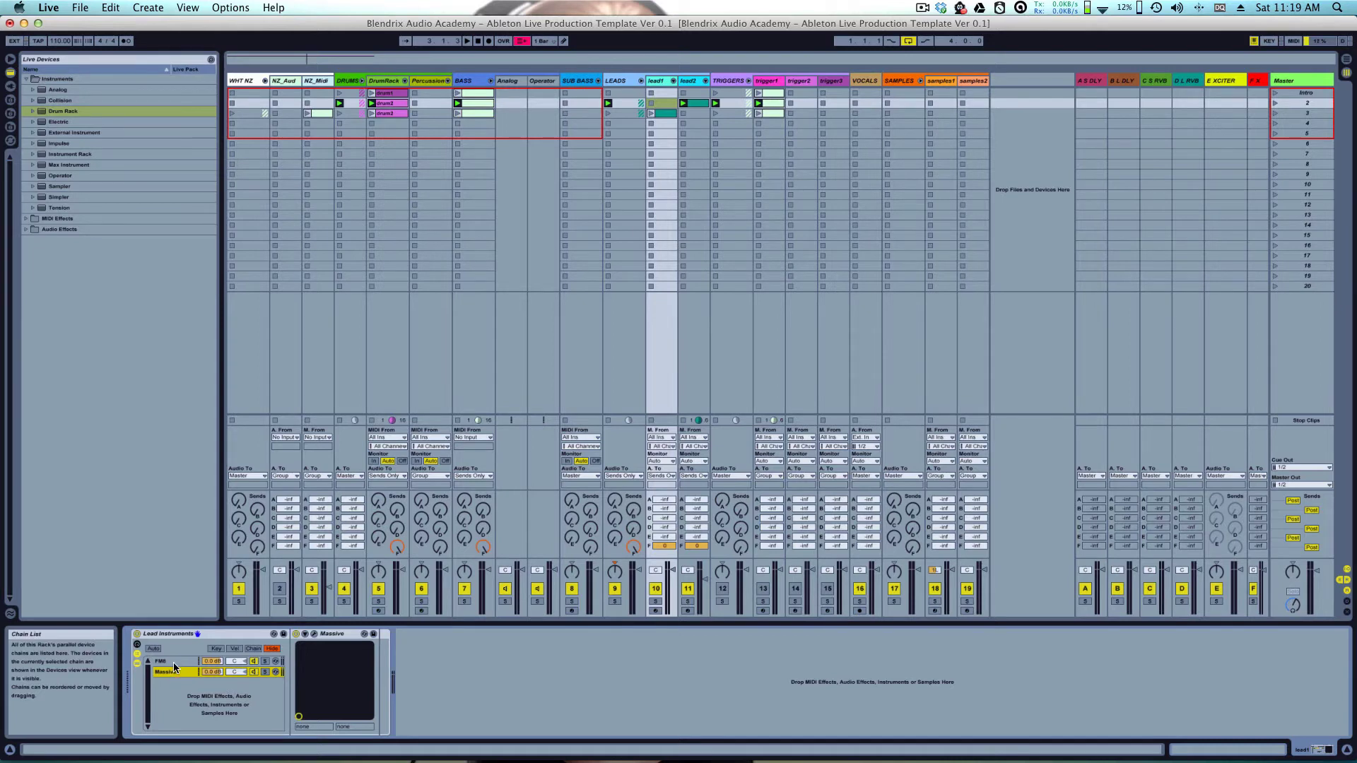
pyautogui.click(172, 662)
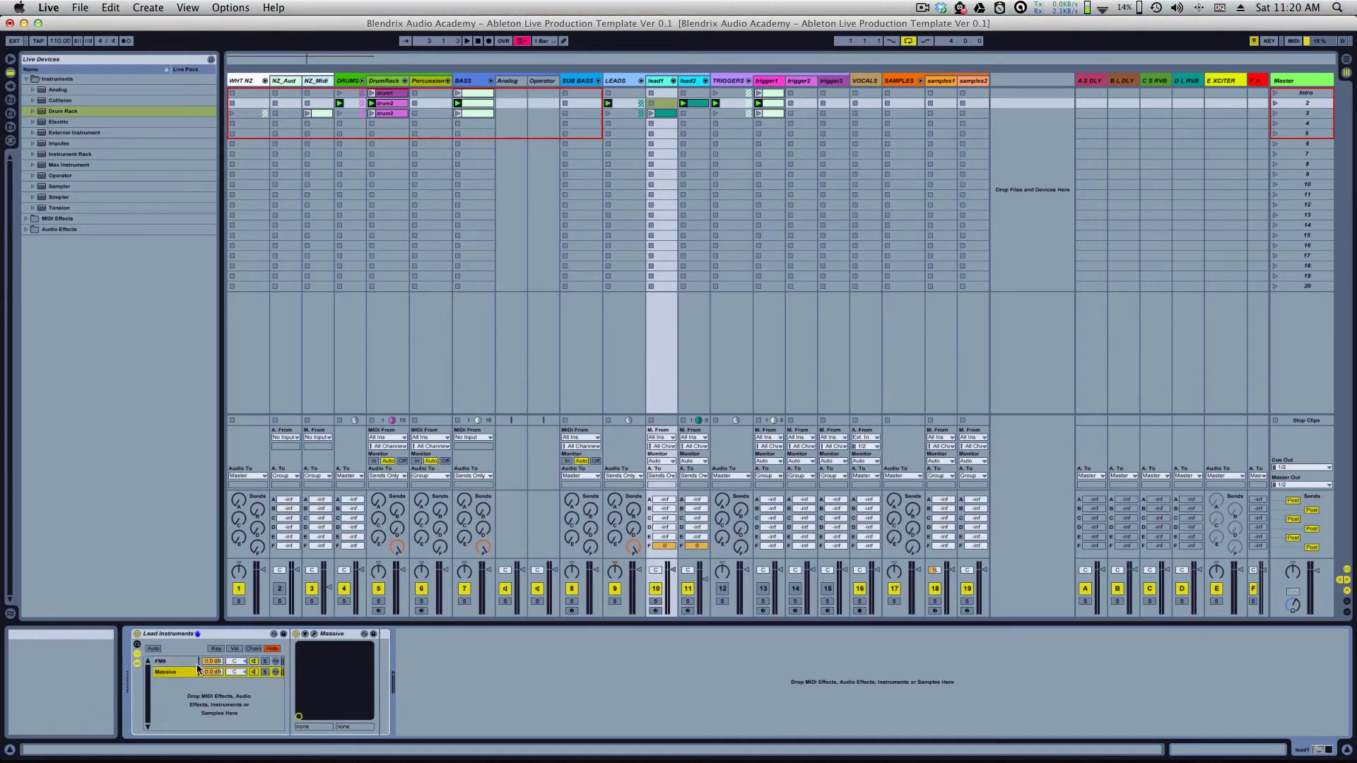
pyautogui.click(171, 672)
pyautogui.click(314, 634)
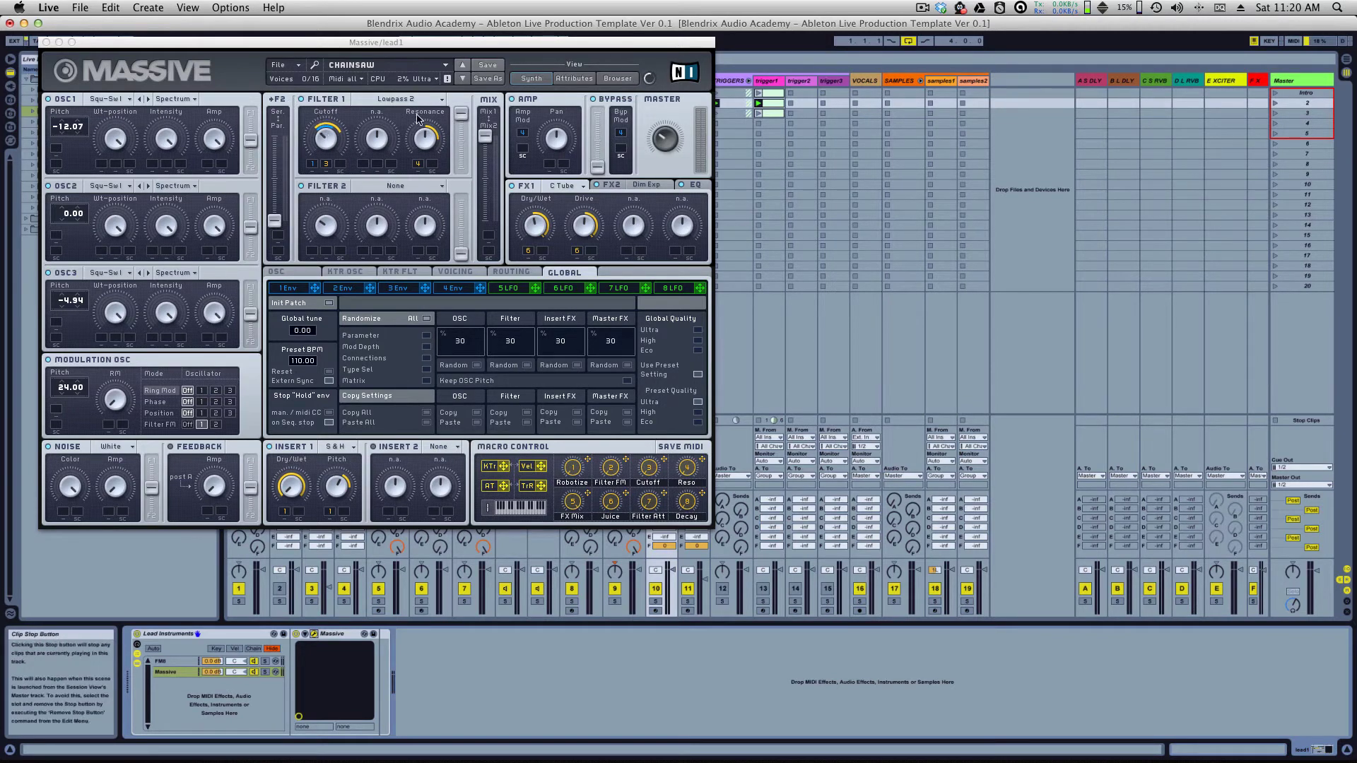
# Step: Look through Massive's Filter 2 types, leaving None selected, and lower the filter Mix fader to about the middle
pyautogui.click(414, 186)
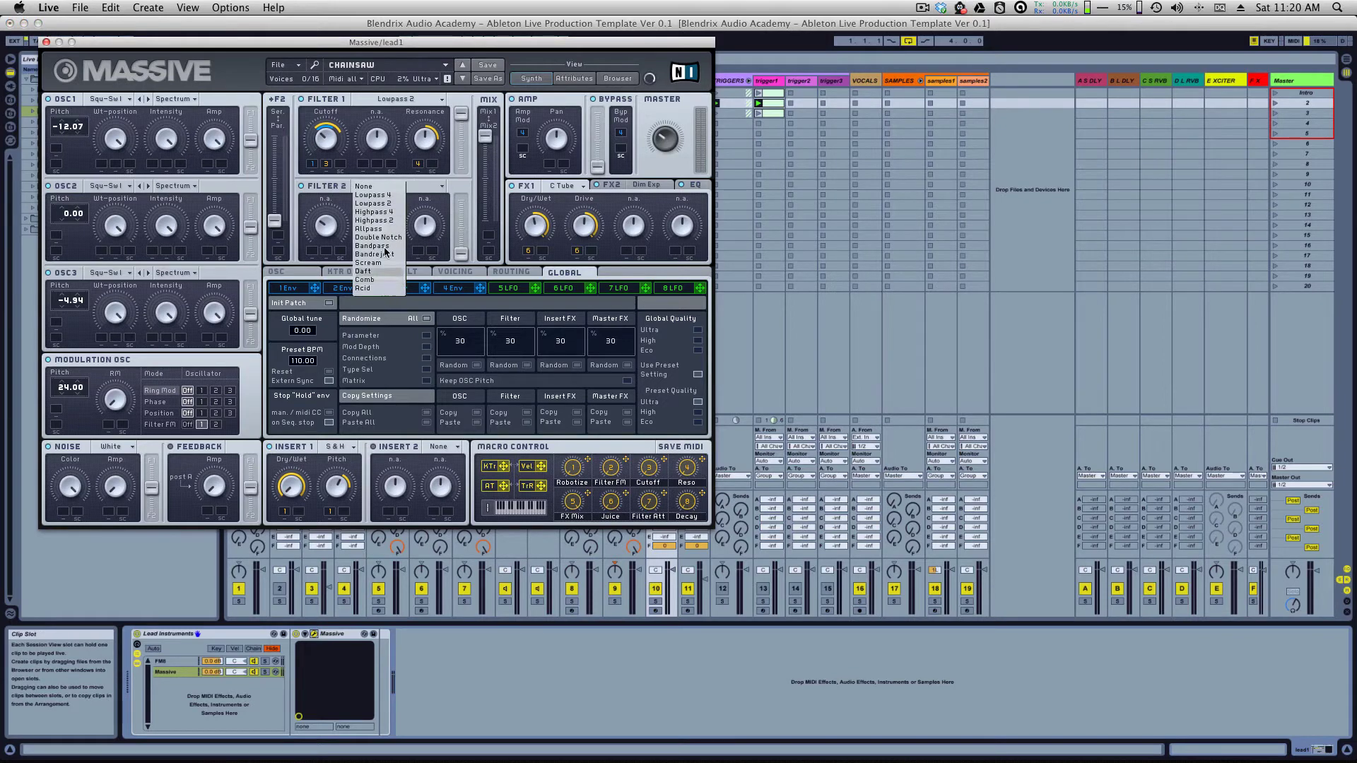
pyautogui.click(456, 186)
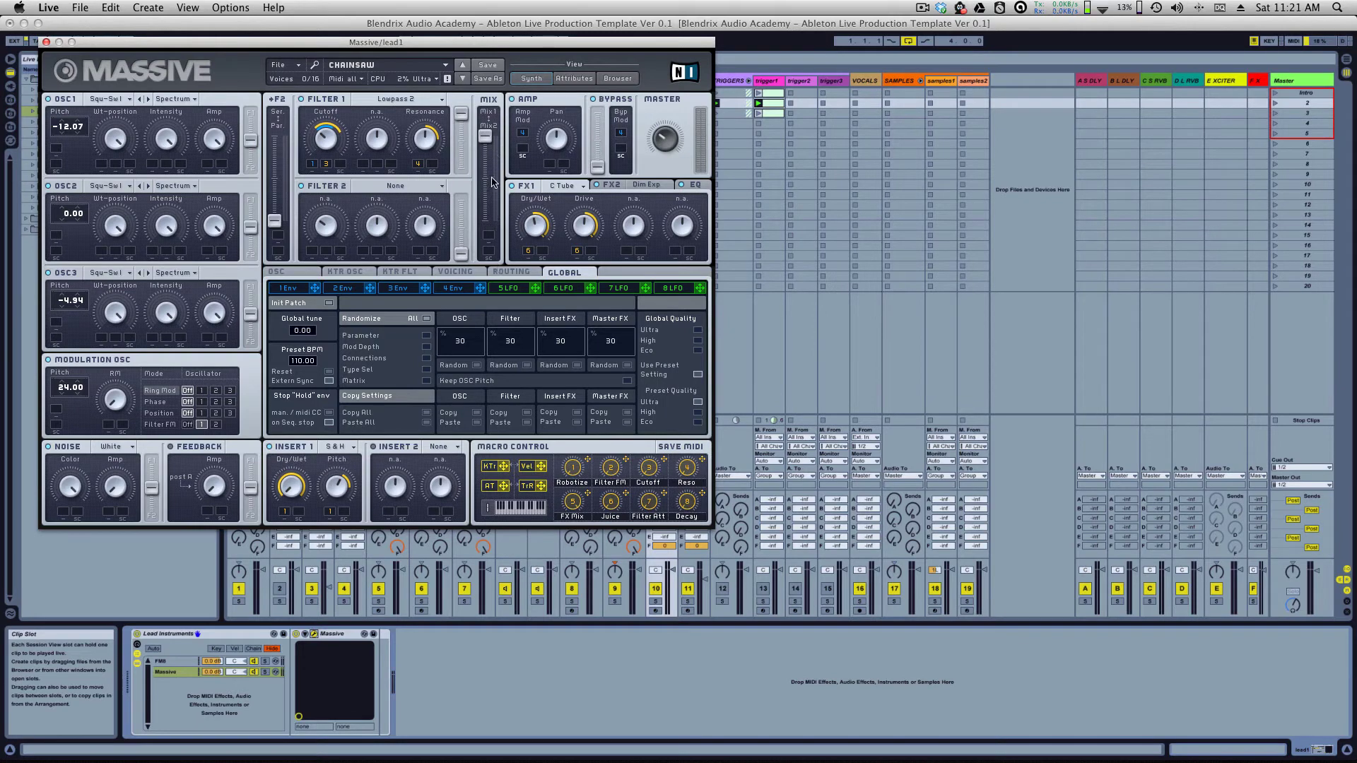
pyautogui.moveTo(485, 135); pyautogui.dragTo(481, 185)
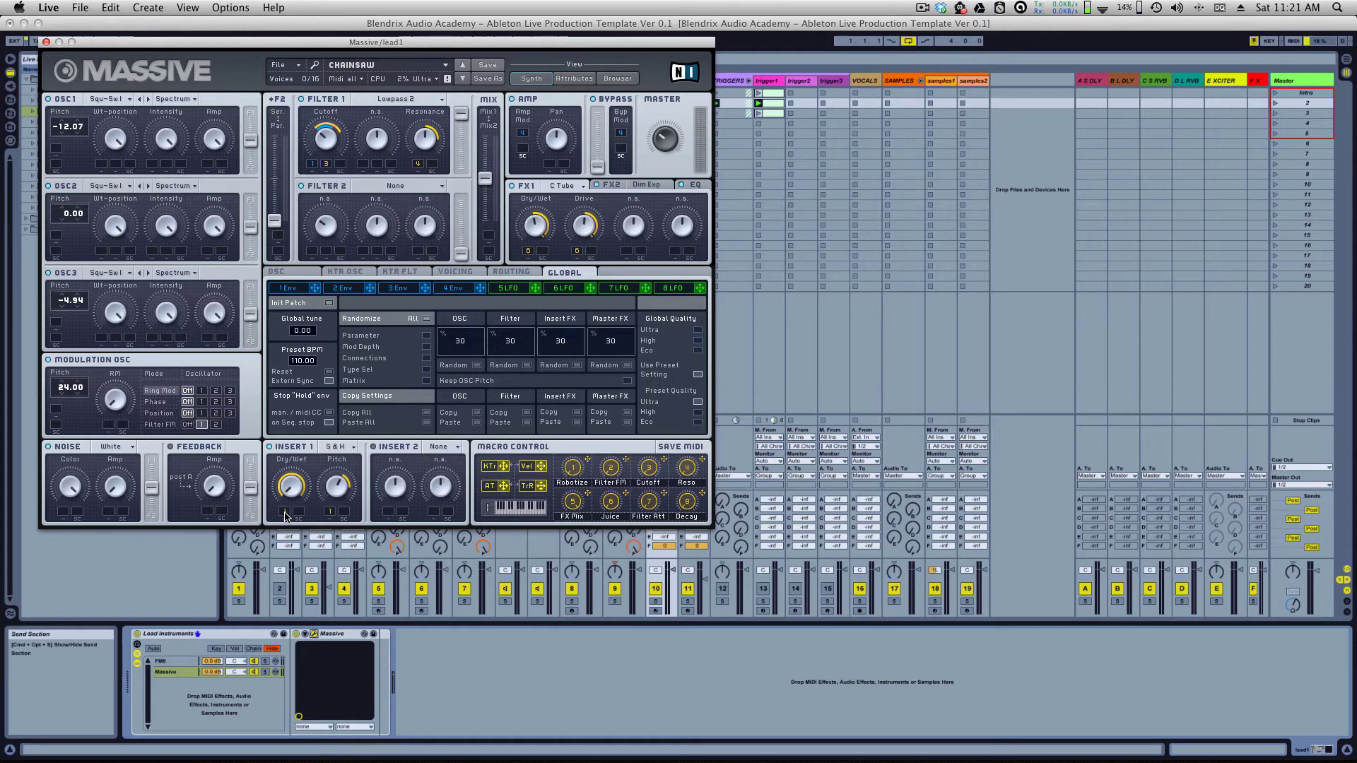
pyautogui.moveTo(285, 517); pyautogui.dragTo(286, 515)
# Step: Show the Lead Instruments rack's macro controls and unfold the Massive device's parameters
pyautogui.click(137, 648)
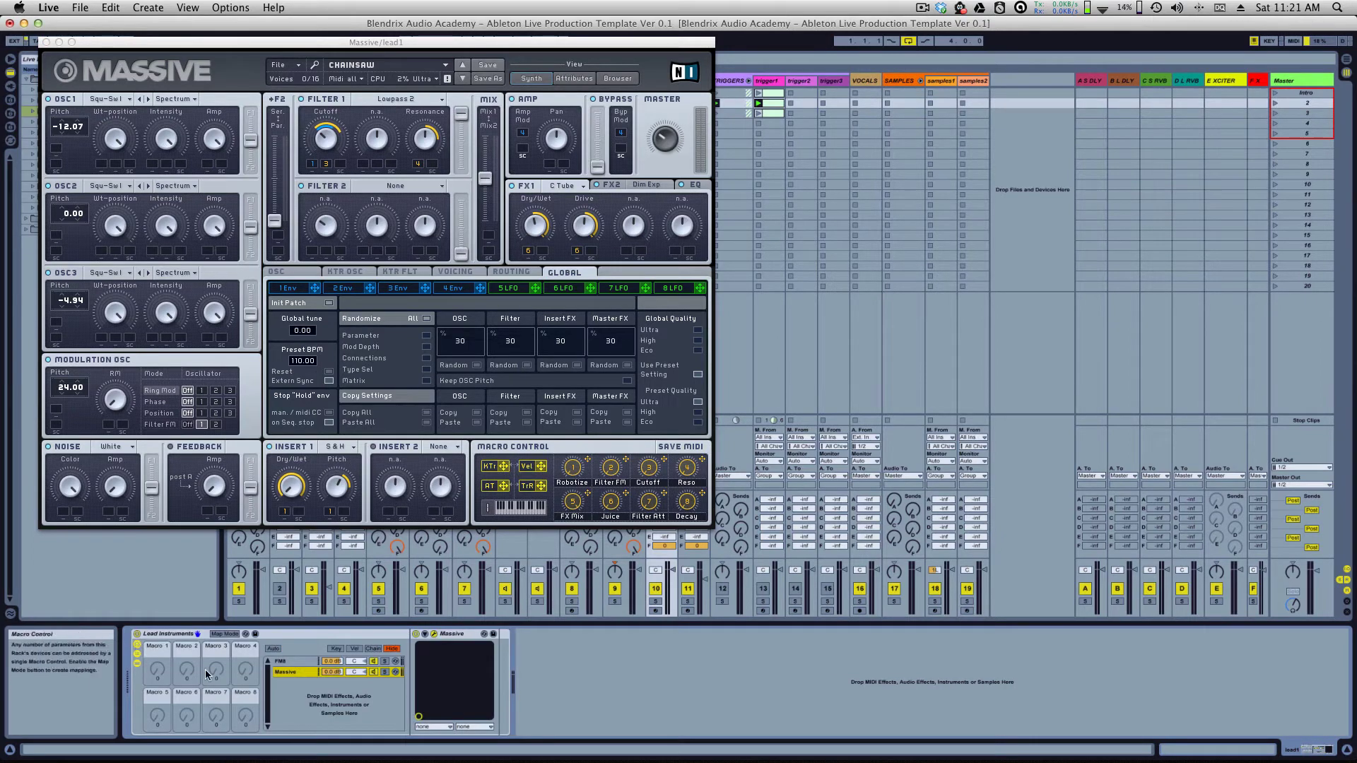
pyautogui.click(424, 634)
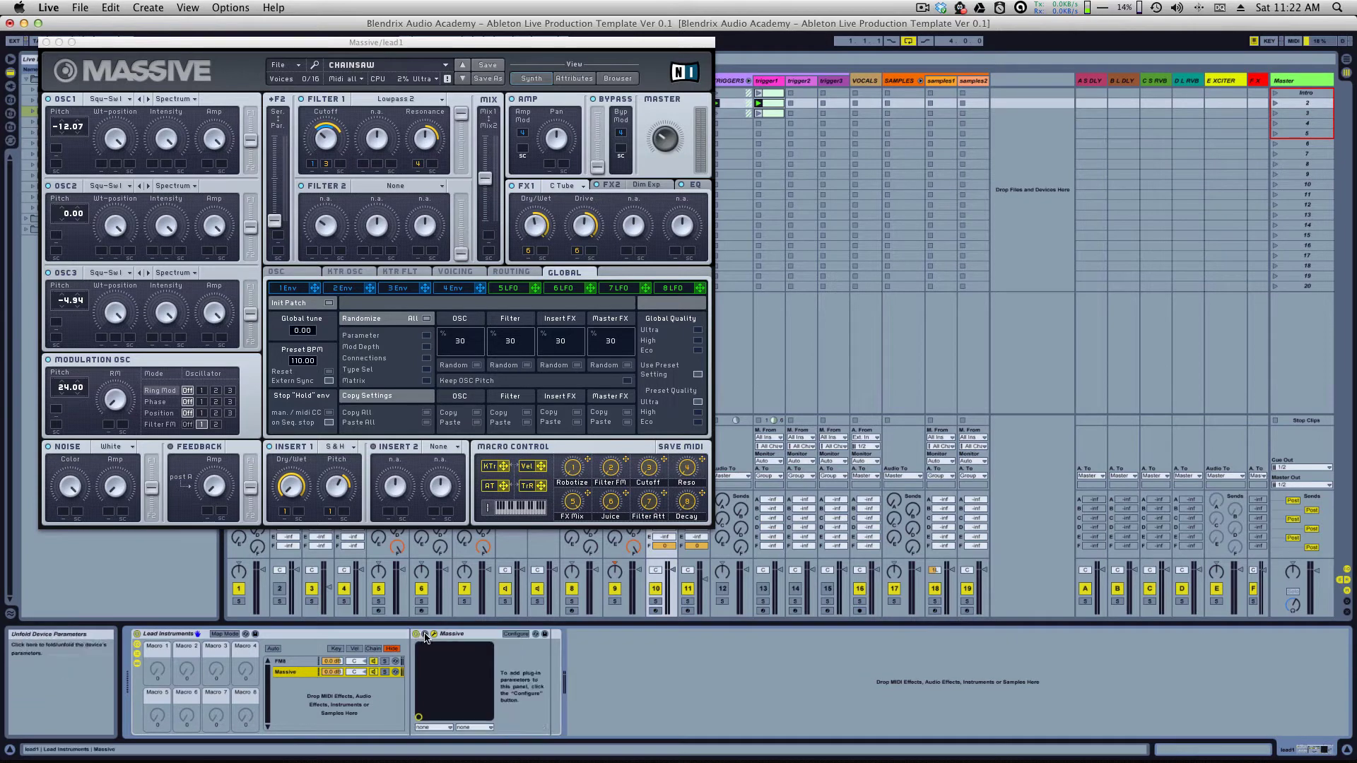
# Step: Configure the Massive device to expose its Robotize, Cutoff and Reso parameters, and map Robotize to Macro 1 of the Lead Instruments rack
pyautogui.click(525, 637)
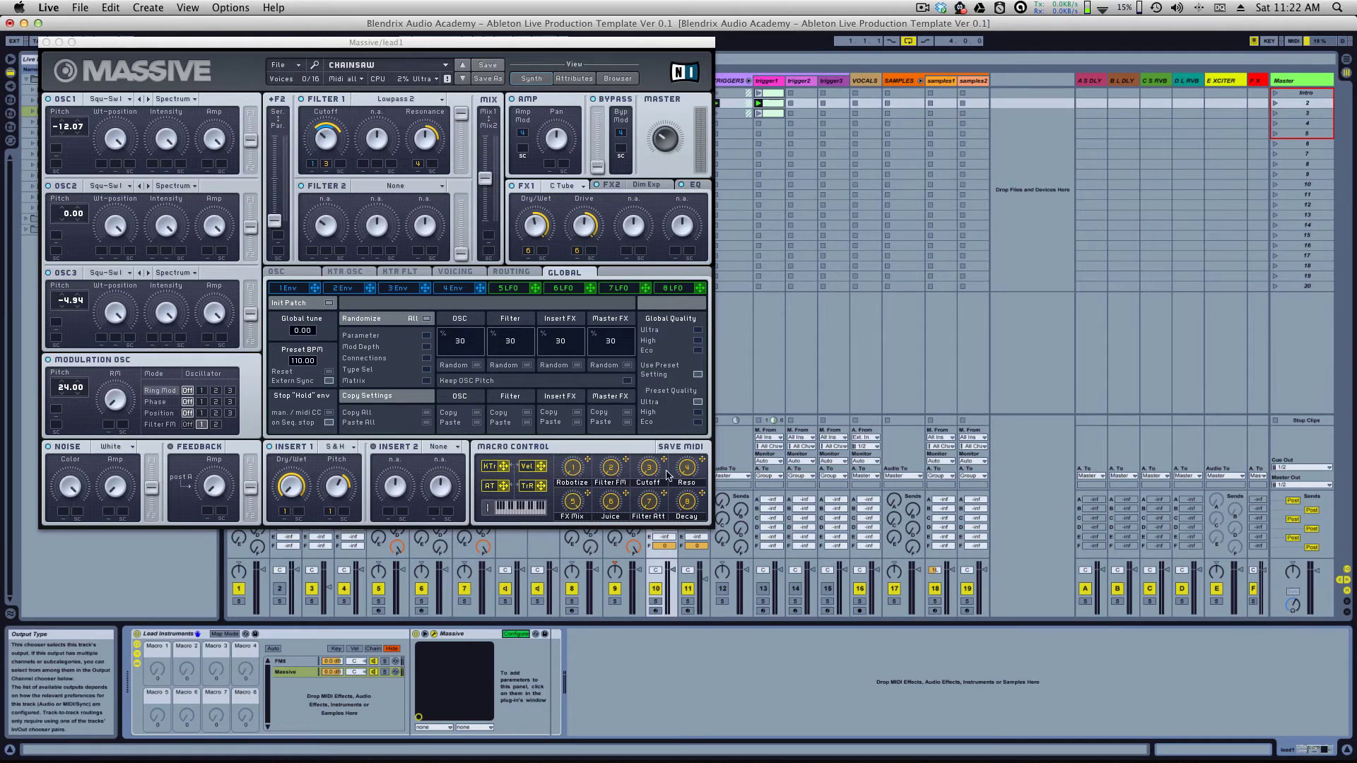
pyautogui.click(571, 469)
pyautogui.click(570, 468)
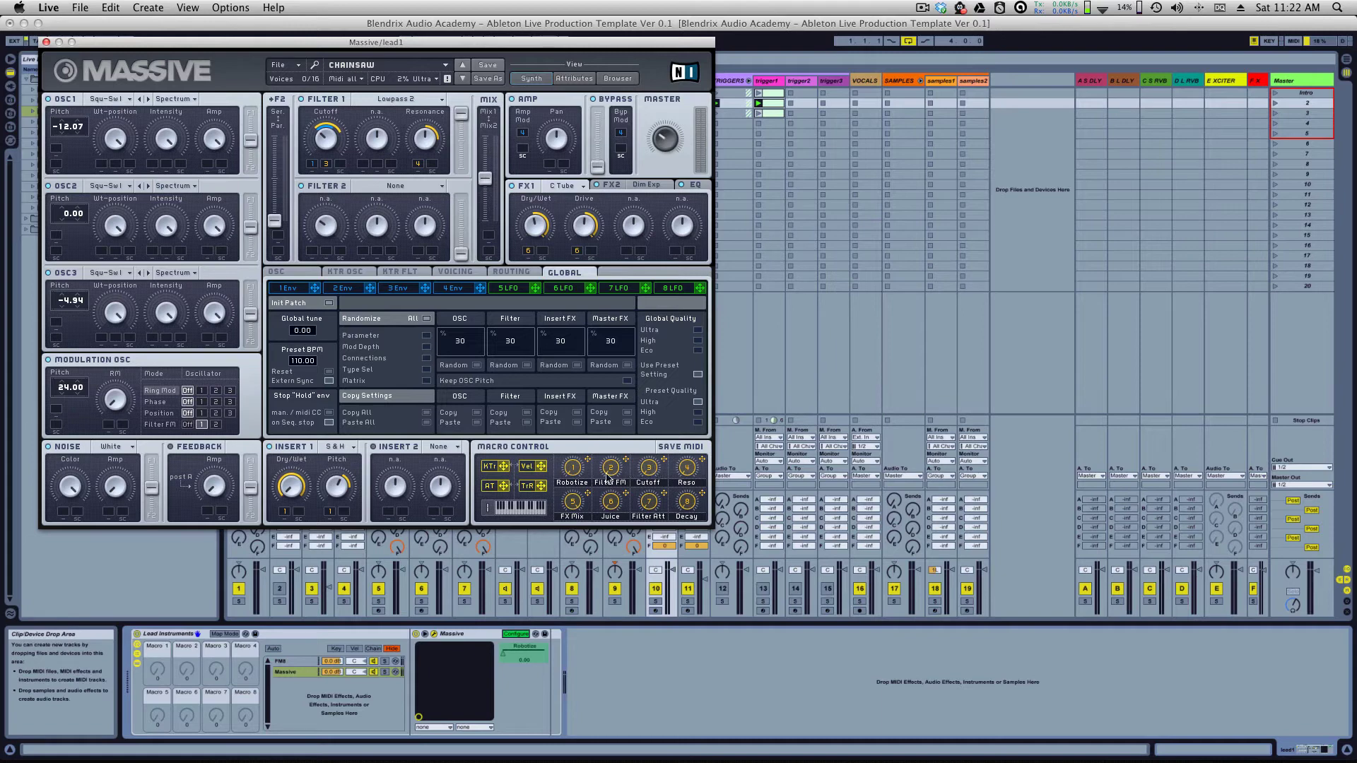
pyautogui.click(651, 469)
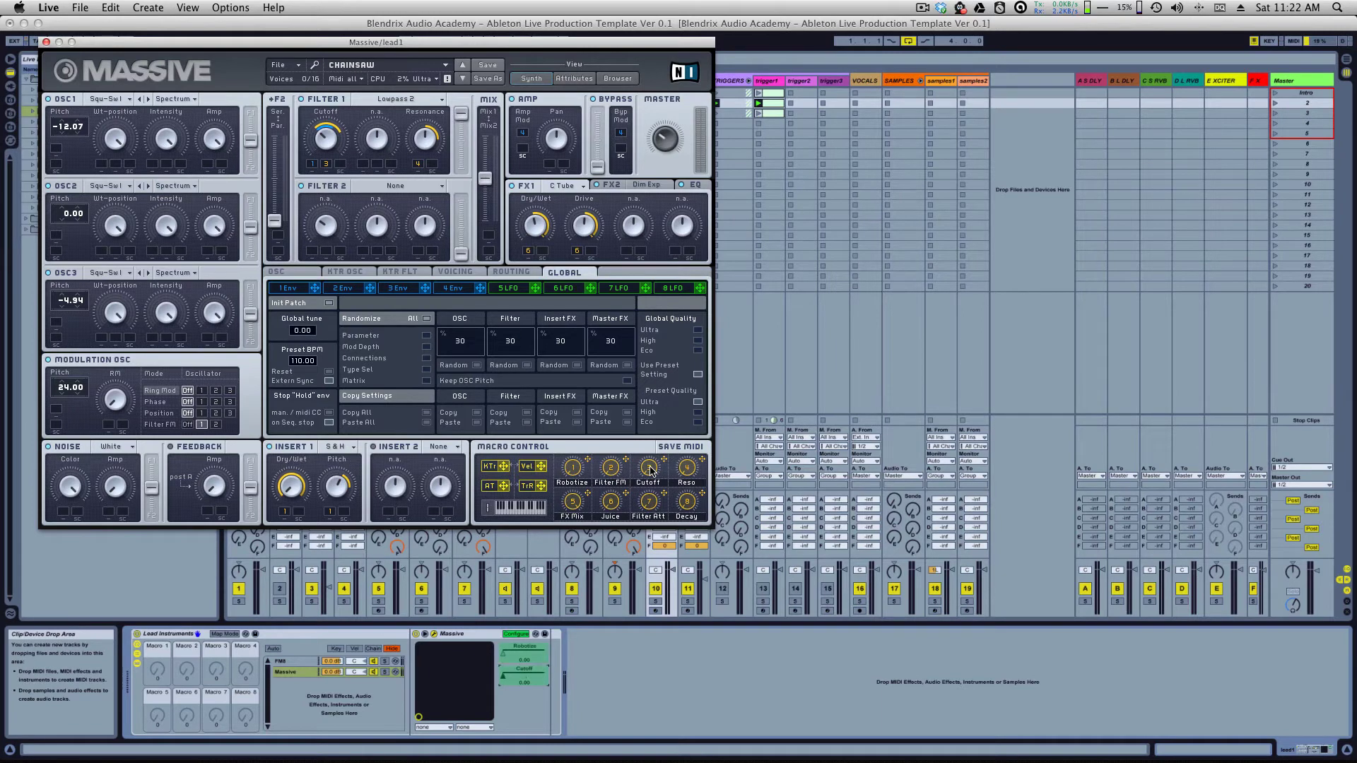
pyautogui.click(684, 475)
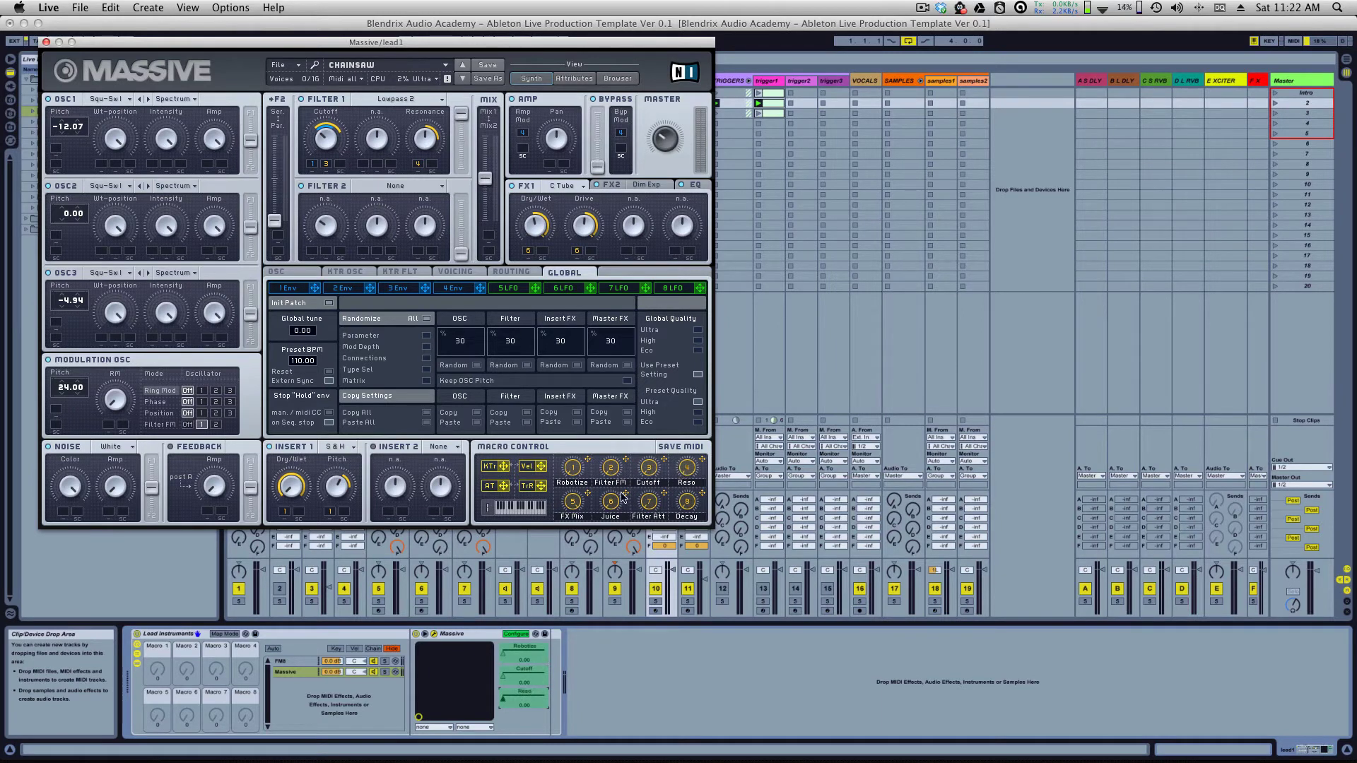
pyautogui.click(515, 634)
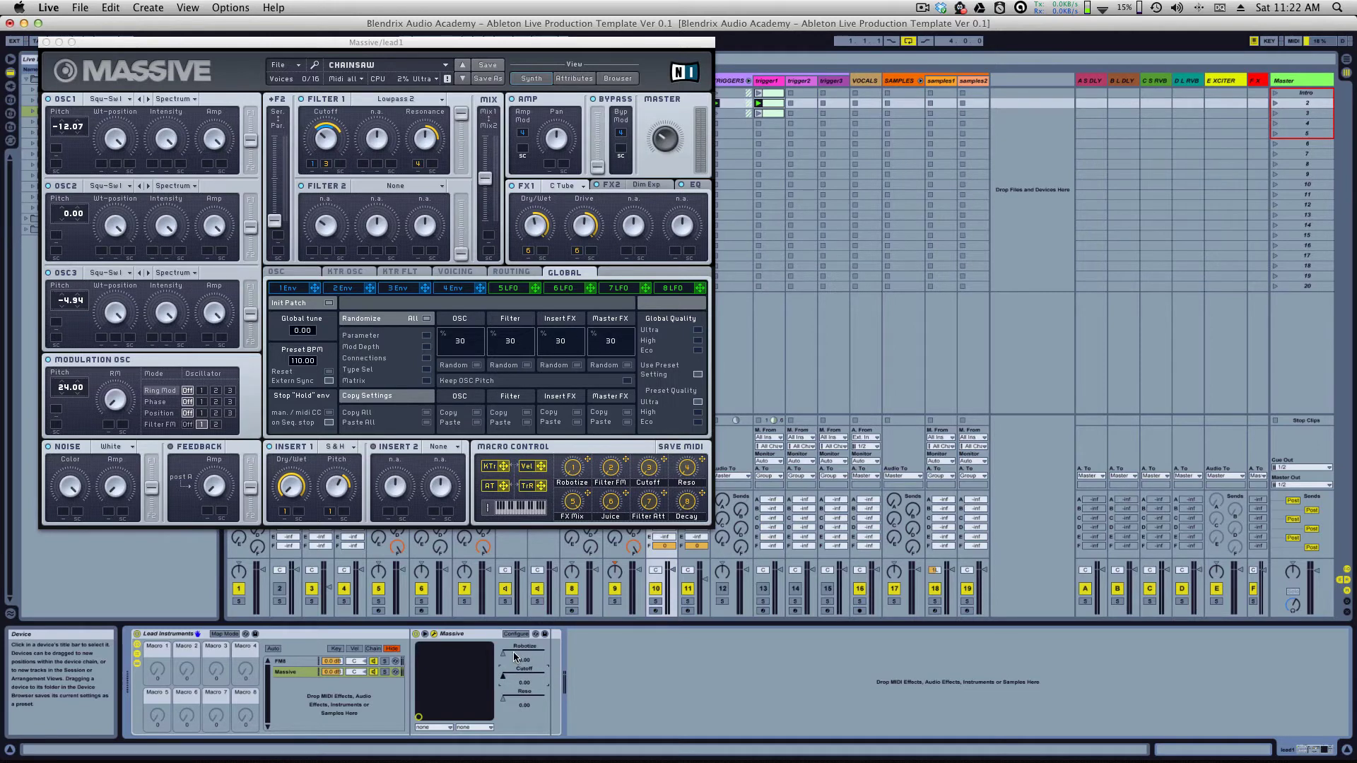
pyautogui.rightClick(514, 654)
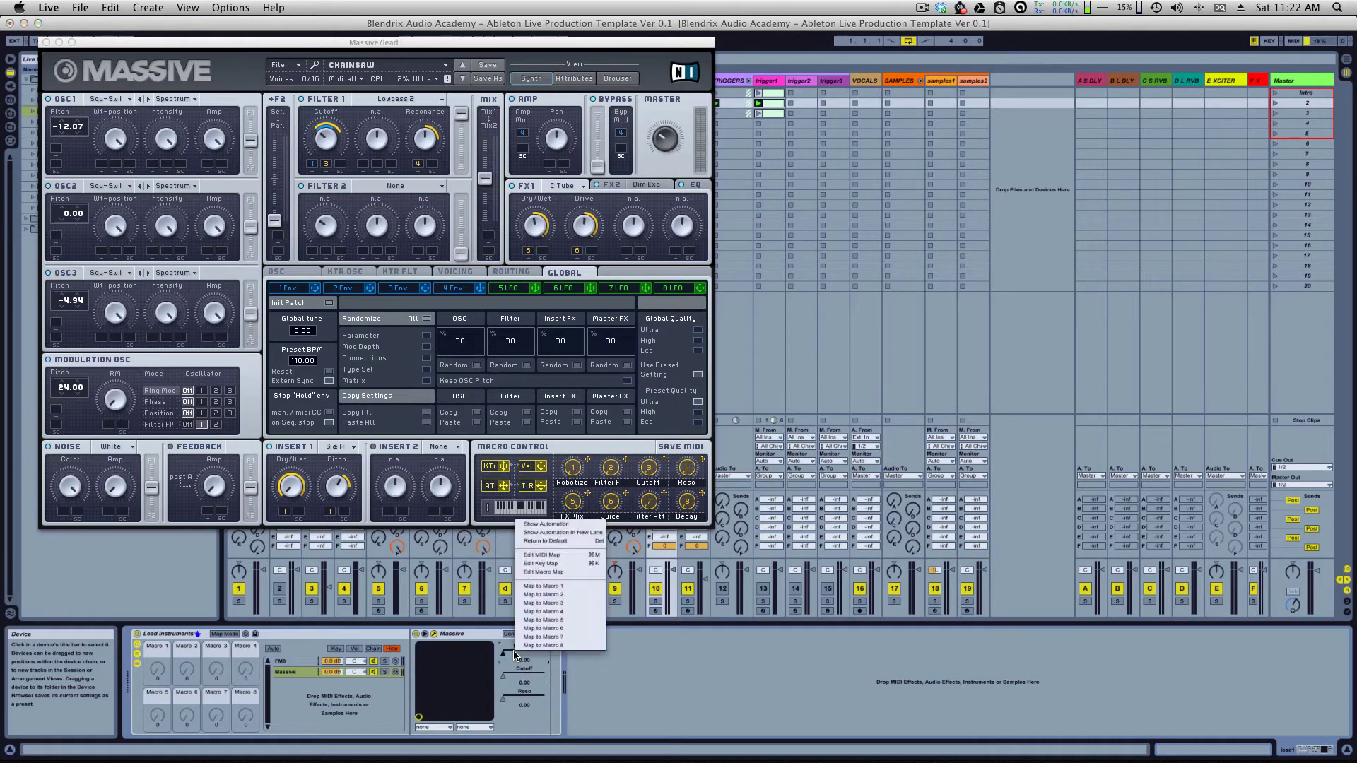
pyautogui.click(558, 593)
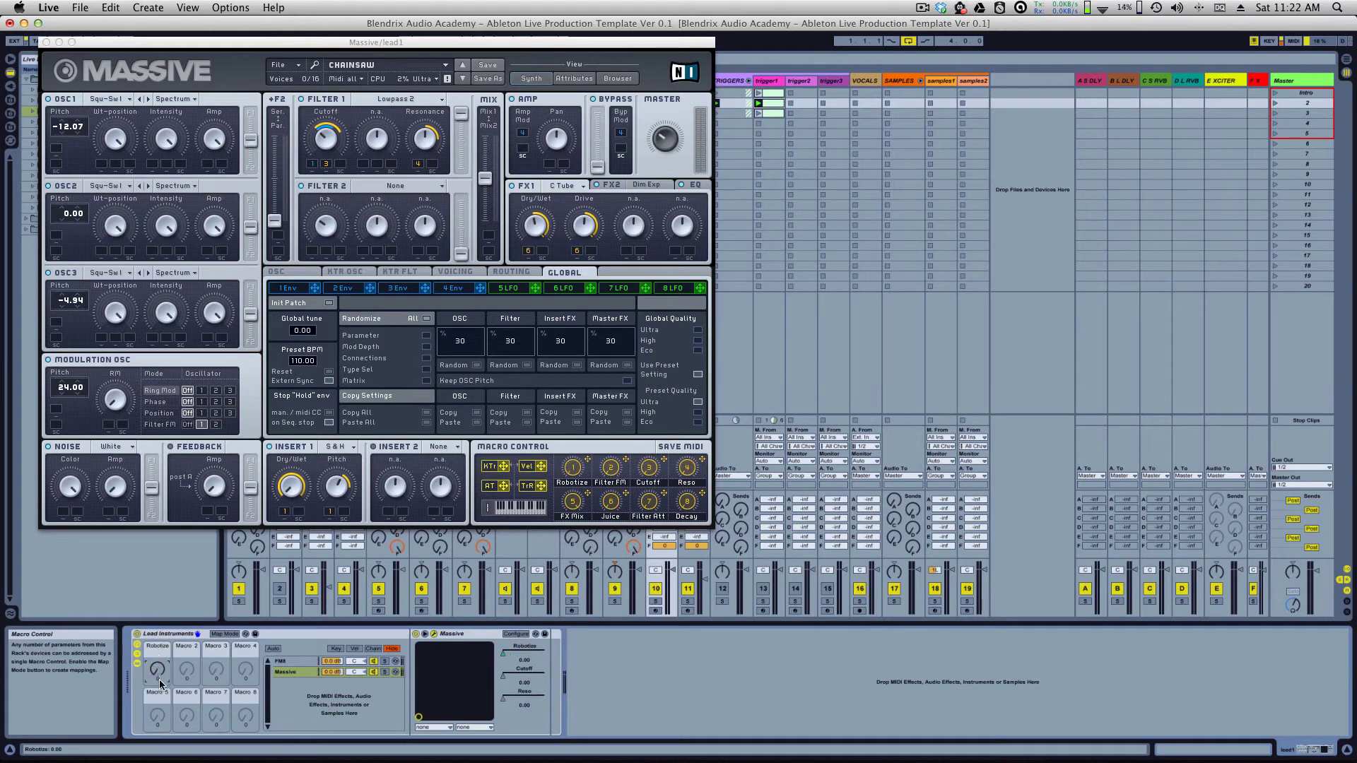
# Step: Reopen Massive's plug-in window, show its sound browser, and examine the macro knobs and bank list
pyautogui.click(458, 634)
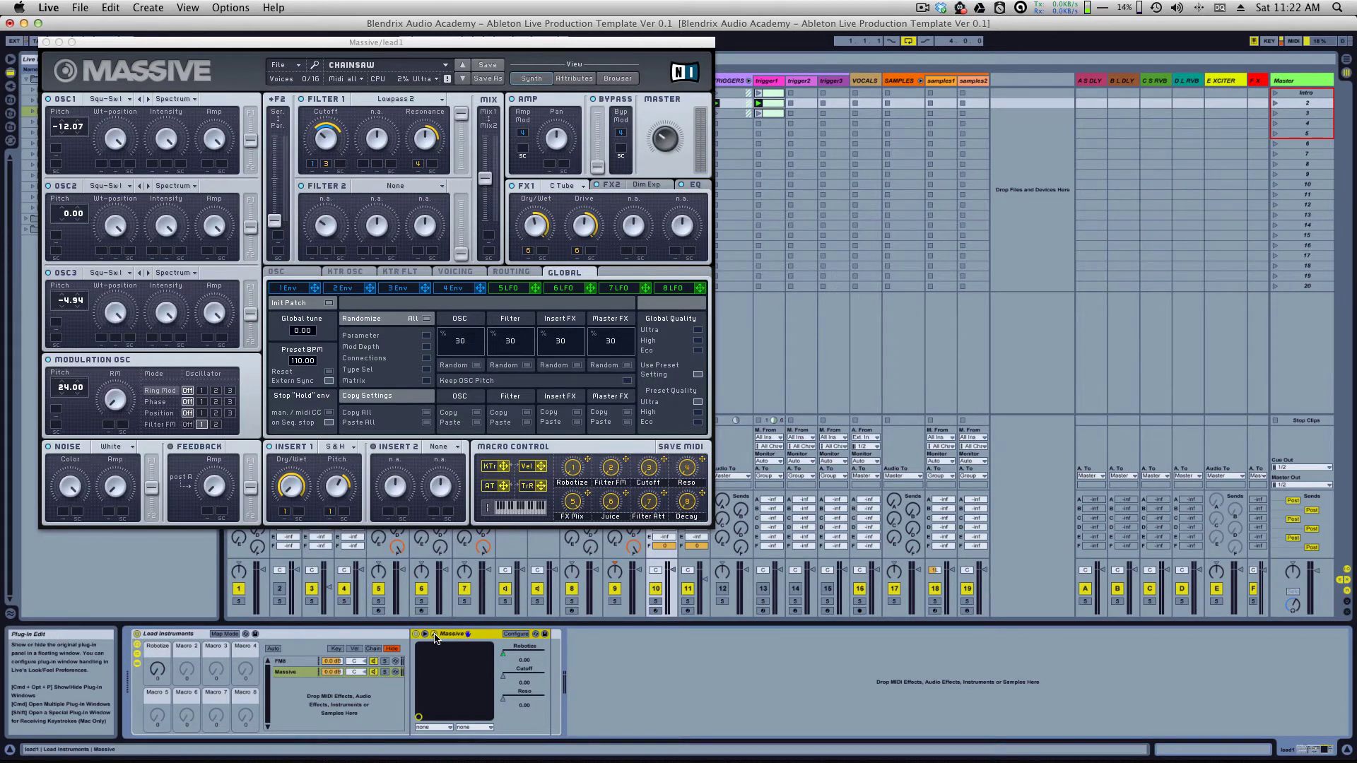
pyautogui.click(435, 635)
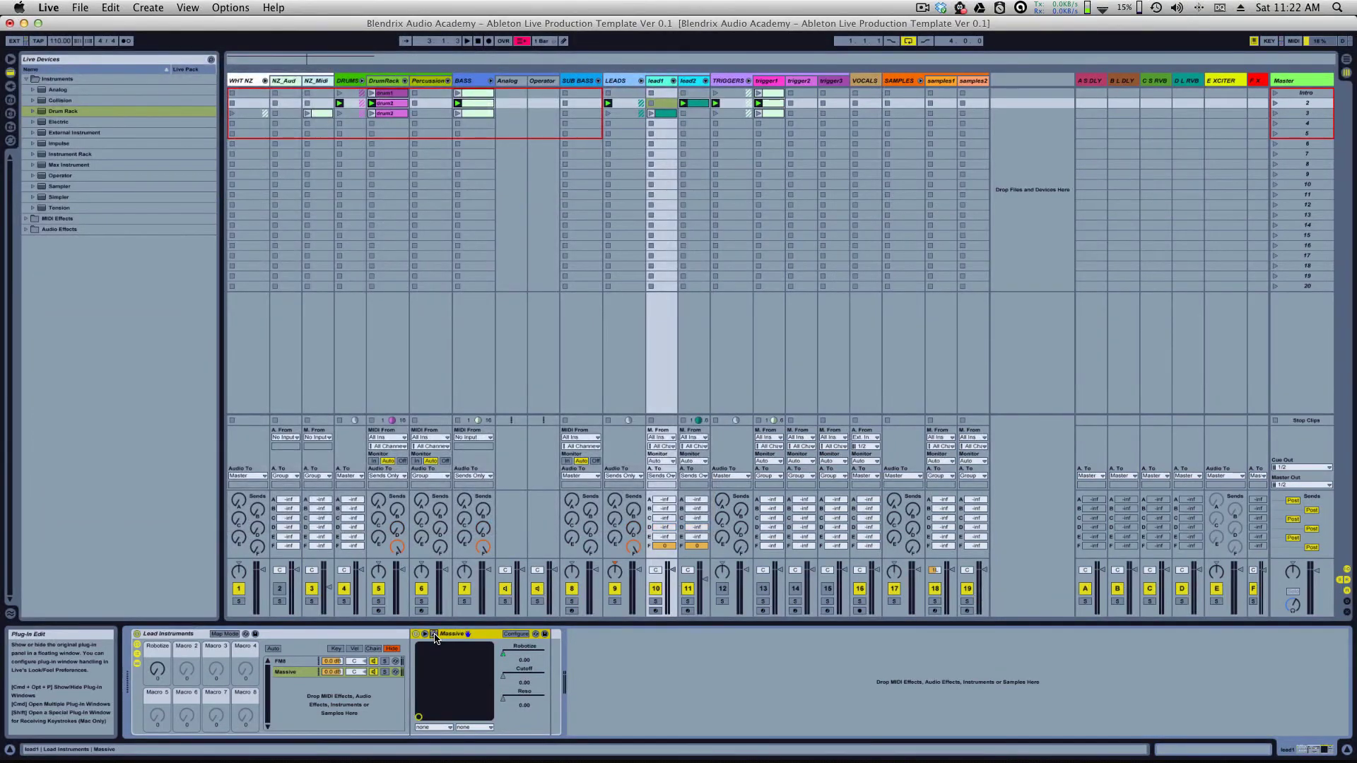
pyautogui.click(435, 634)
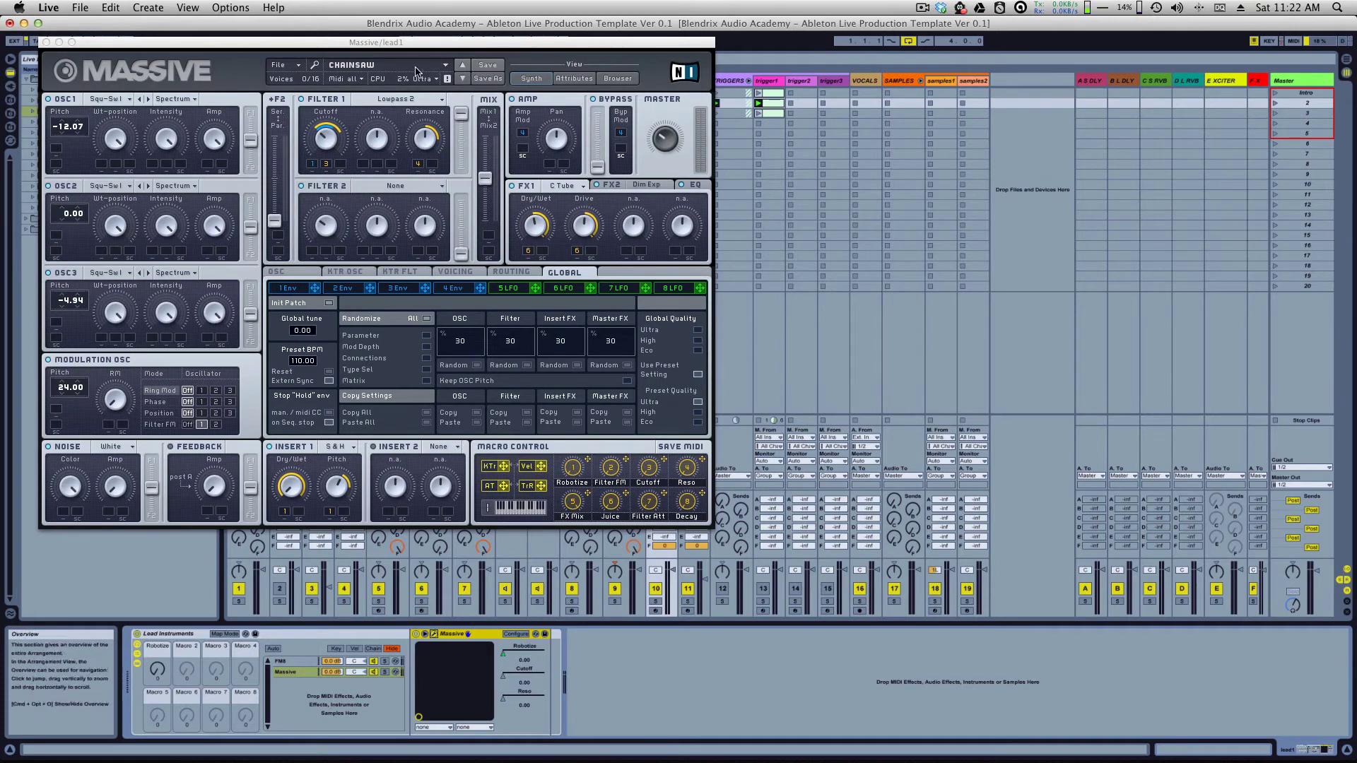
pyautogui.click(617, 79)
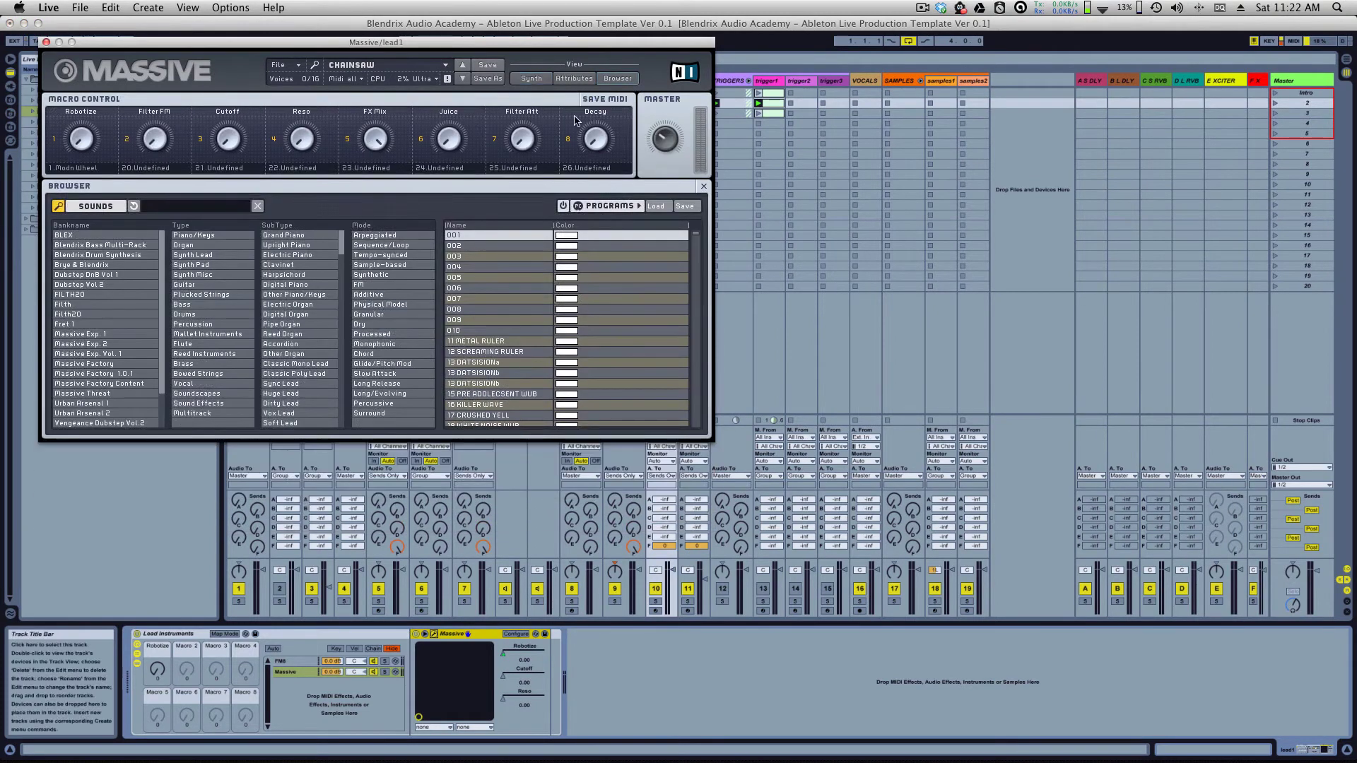
pyautogui.moveTo(695, 240)
pyautogui.mouseDown()
pyautogui.moveTo(694, 298)
pyautogui.moveTo(697, 221)
pyautogui.mouseUp()
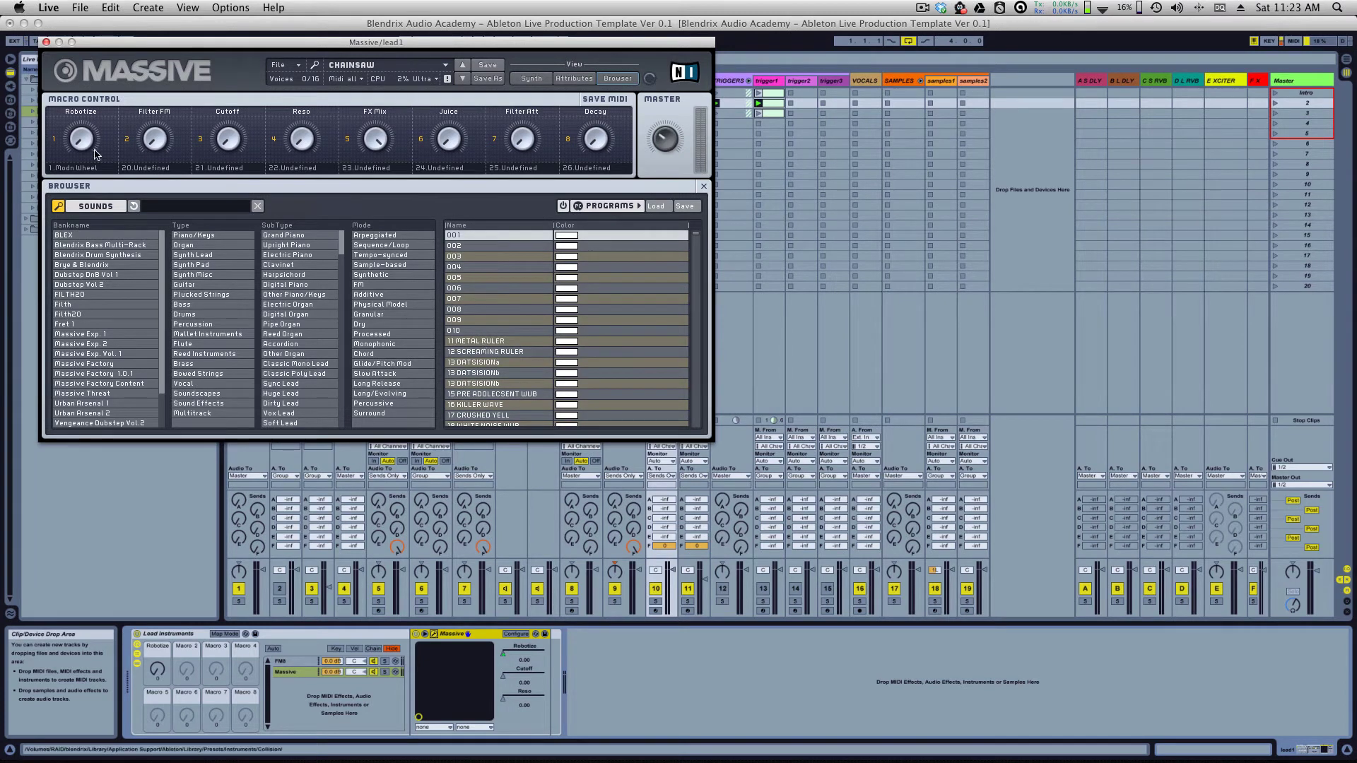
pyautogui.moveTo(212, 49); pyautogui.dragTo(232, 90)
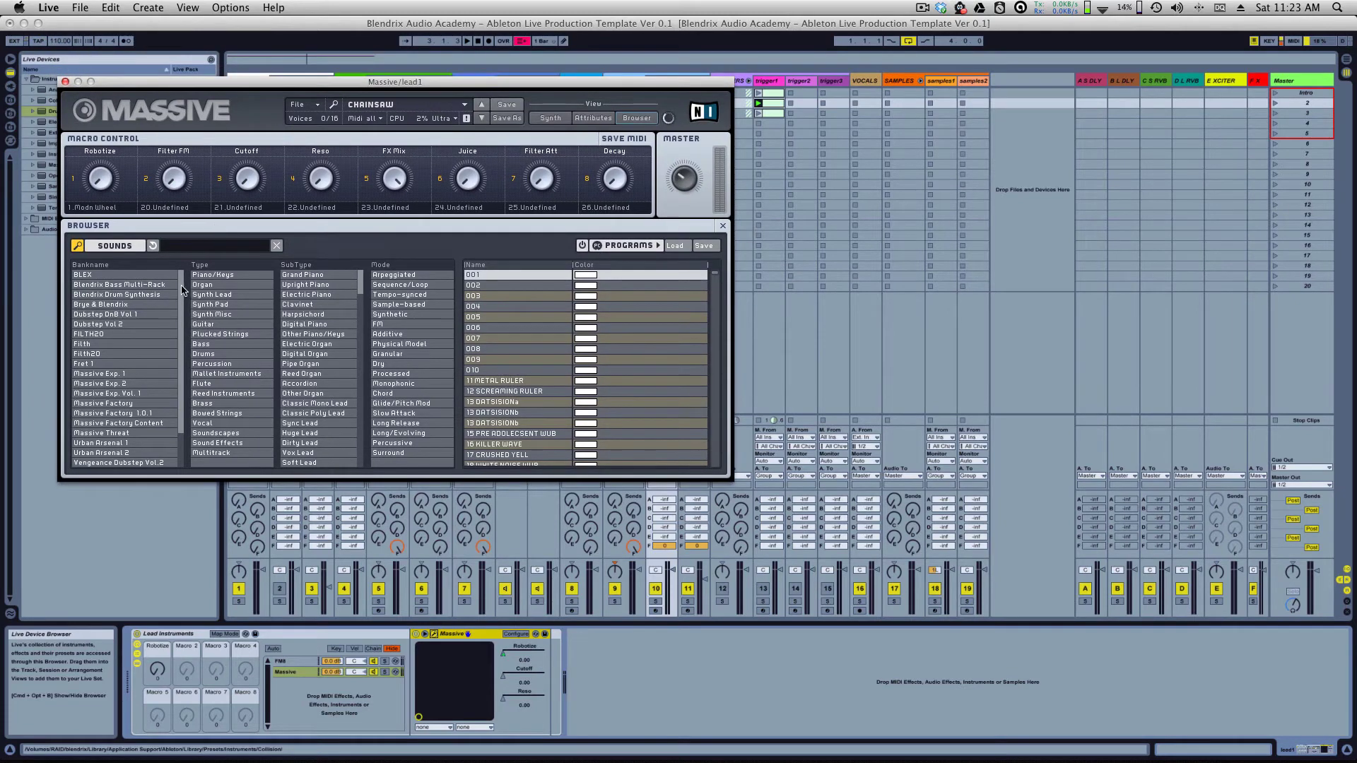
pyautogui.scroll(-1, 173, 287)
pyautogui.scroll(1, 173, 287)
# Step: Filter Massive's sounds by the BLEX bank and Dirty Lead subtype, clear the bank filter, and load the Cliptrip preset
pyautogui.click(153, 275)
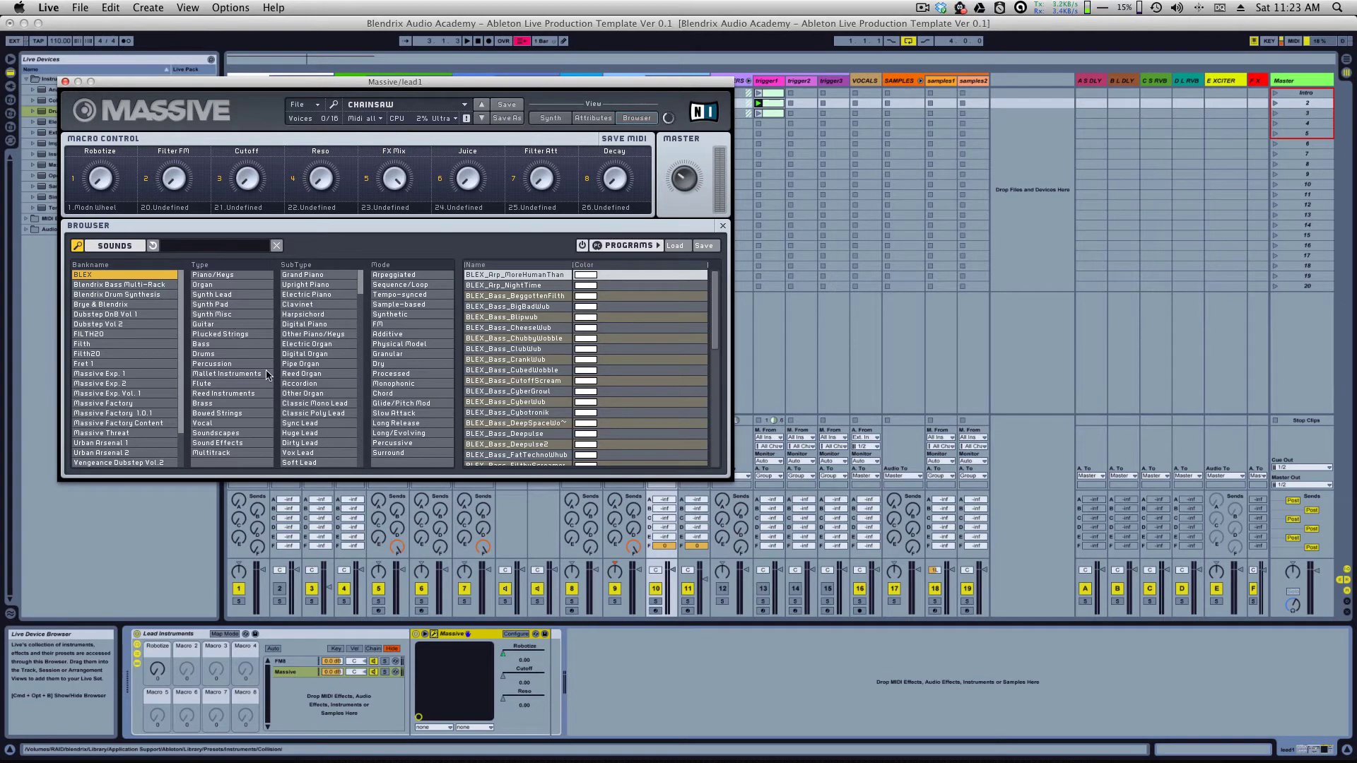
pyautogui.click(299, 443)
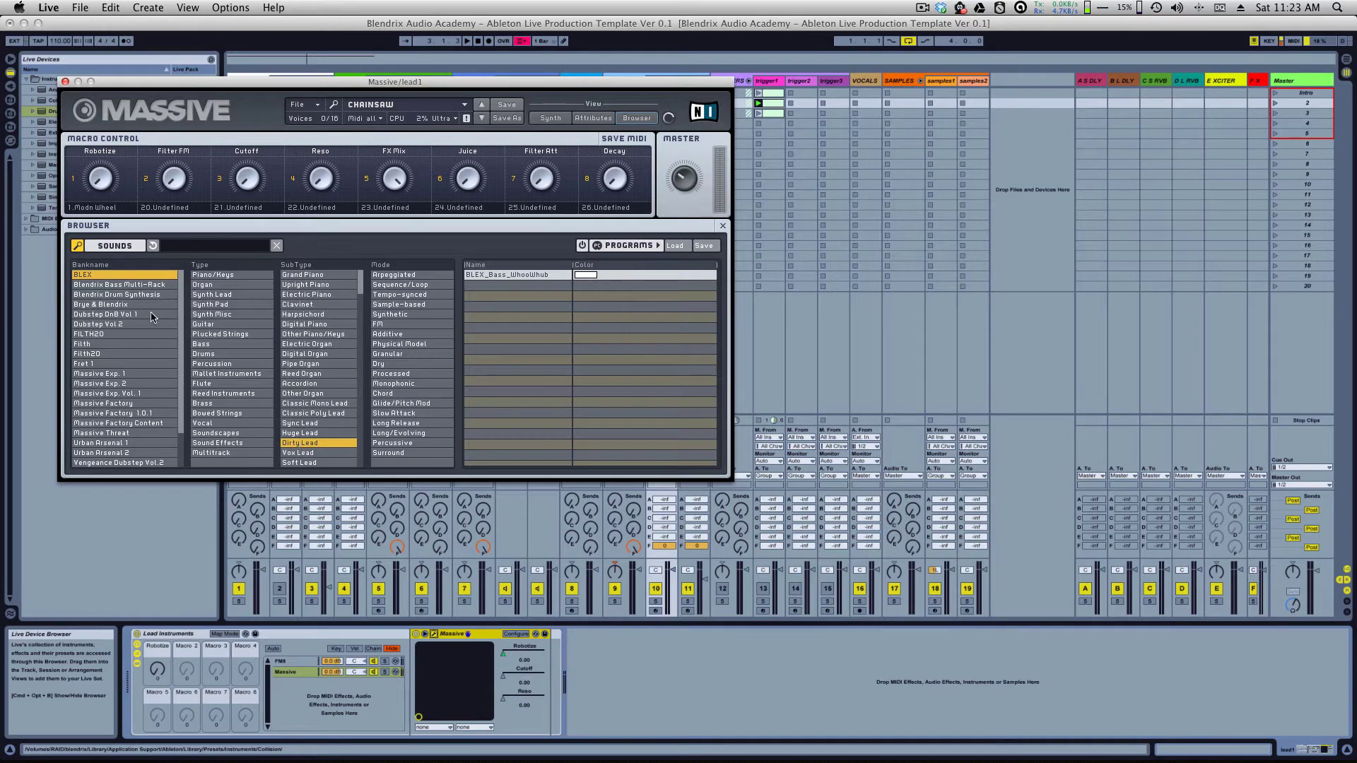
pyautogui.click(102, 278)
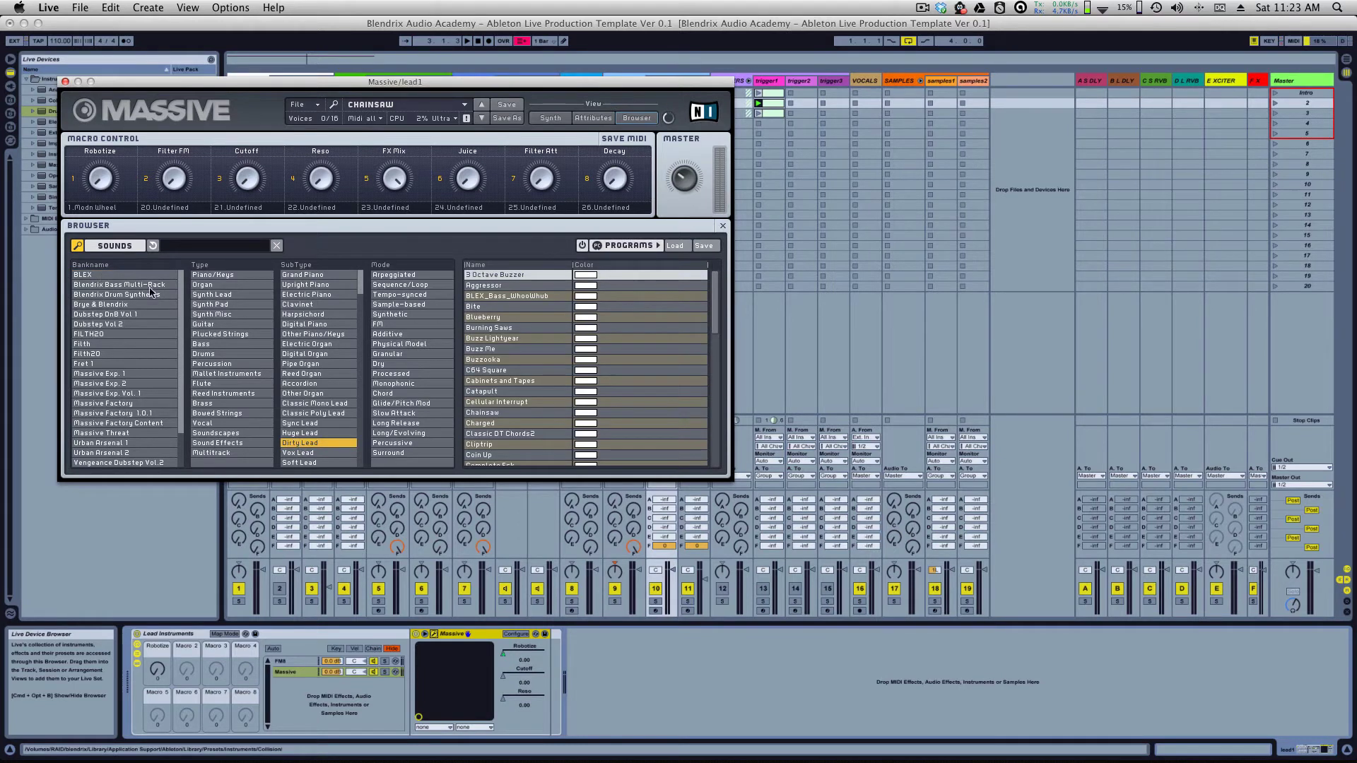
pyautogui.click(505, 446)
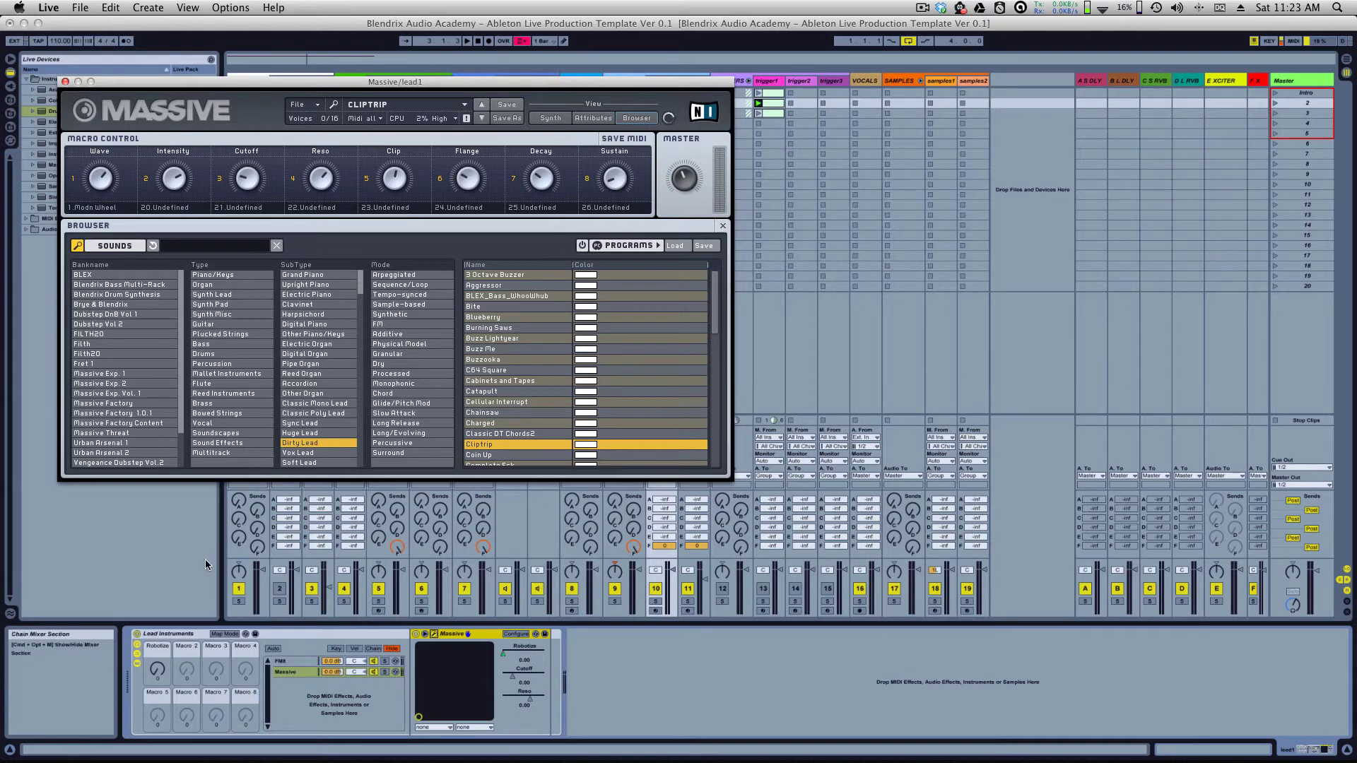
# Step: Move the Massive window clear of the browser and load the Chainsaw preset
pyautogui.moveTo(492, 84); pyautogui.dragTo(667, 156)
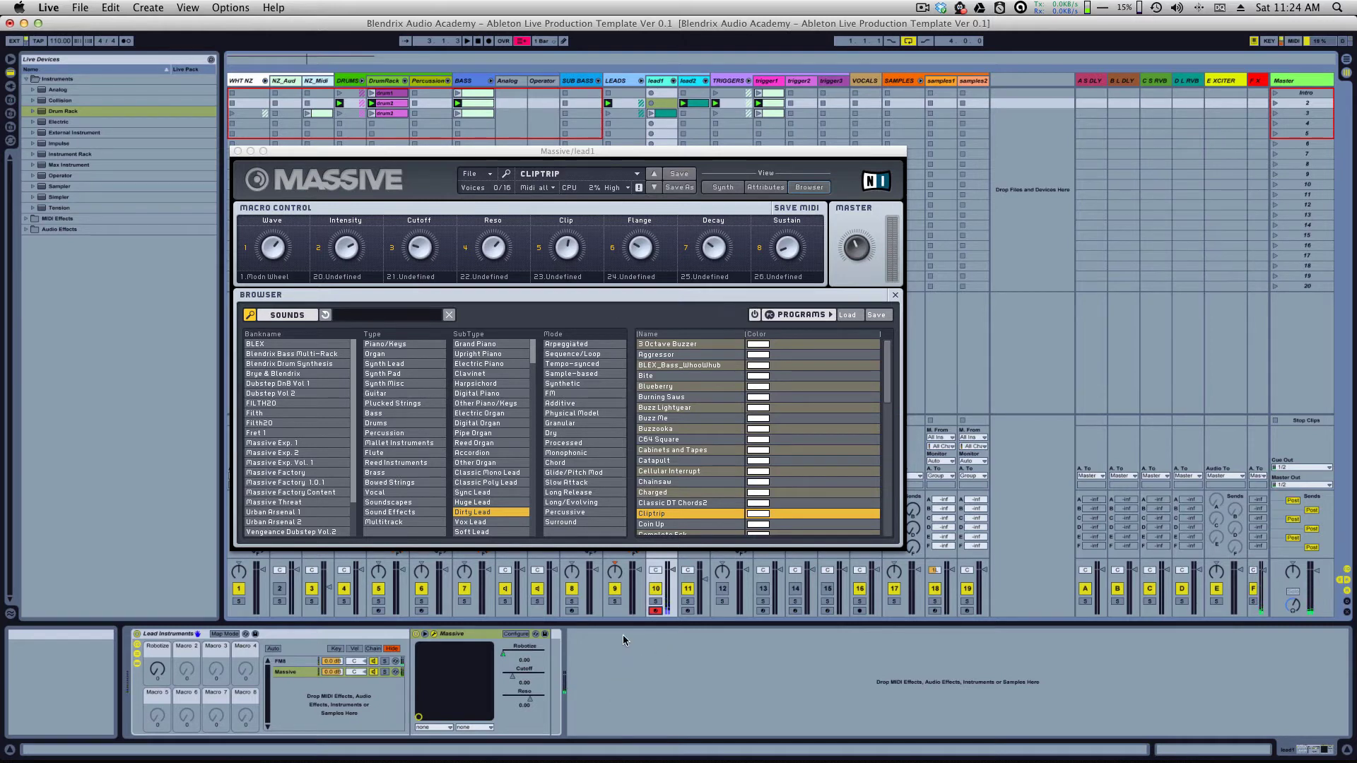
pyautogui.click(697, 483)
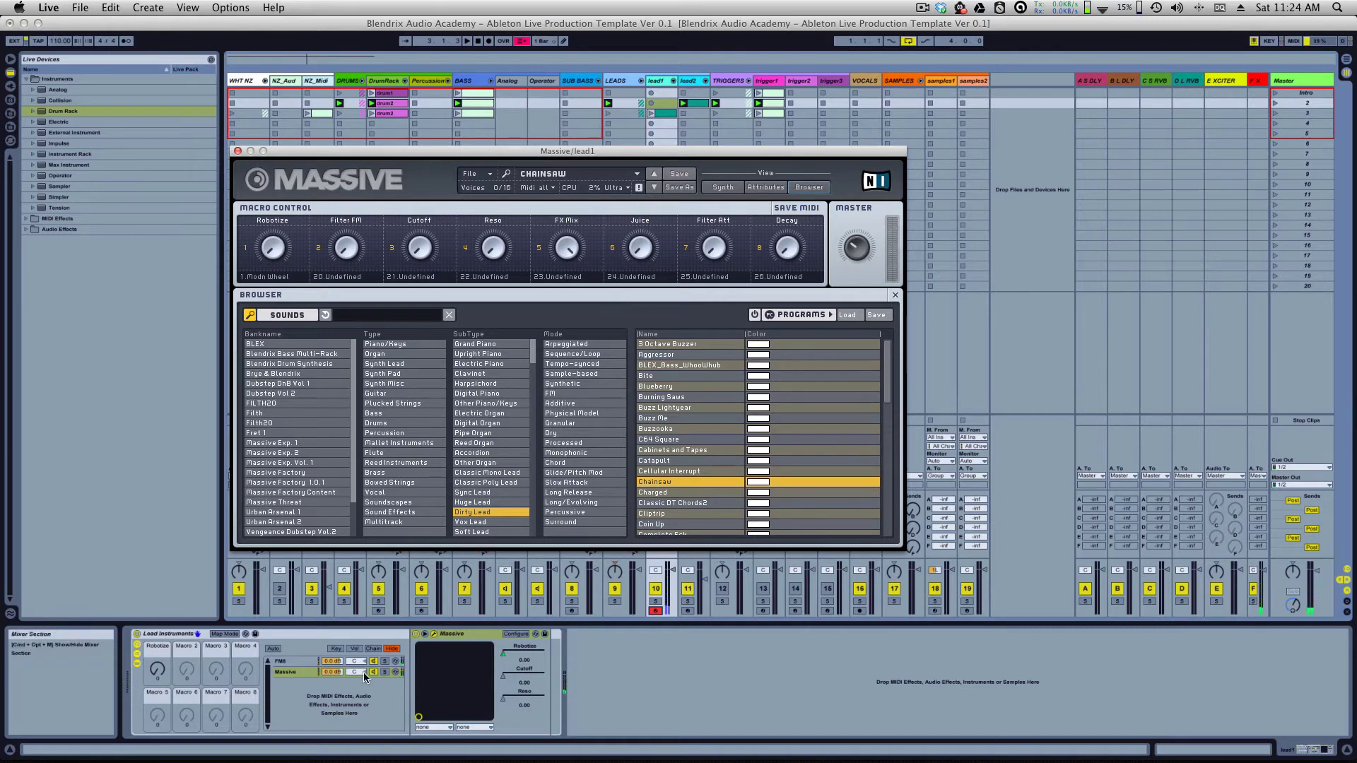
# Step: Audition the Massive chain on its own, raising its Cutoff and Reso and sweeping the Robotize macro back to 0
pyautogui.click(289, 663)
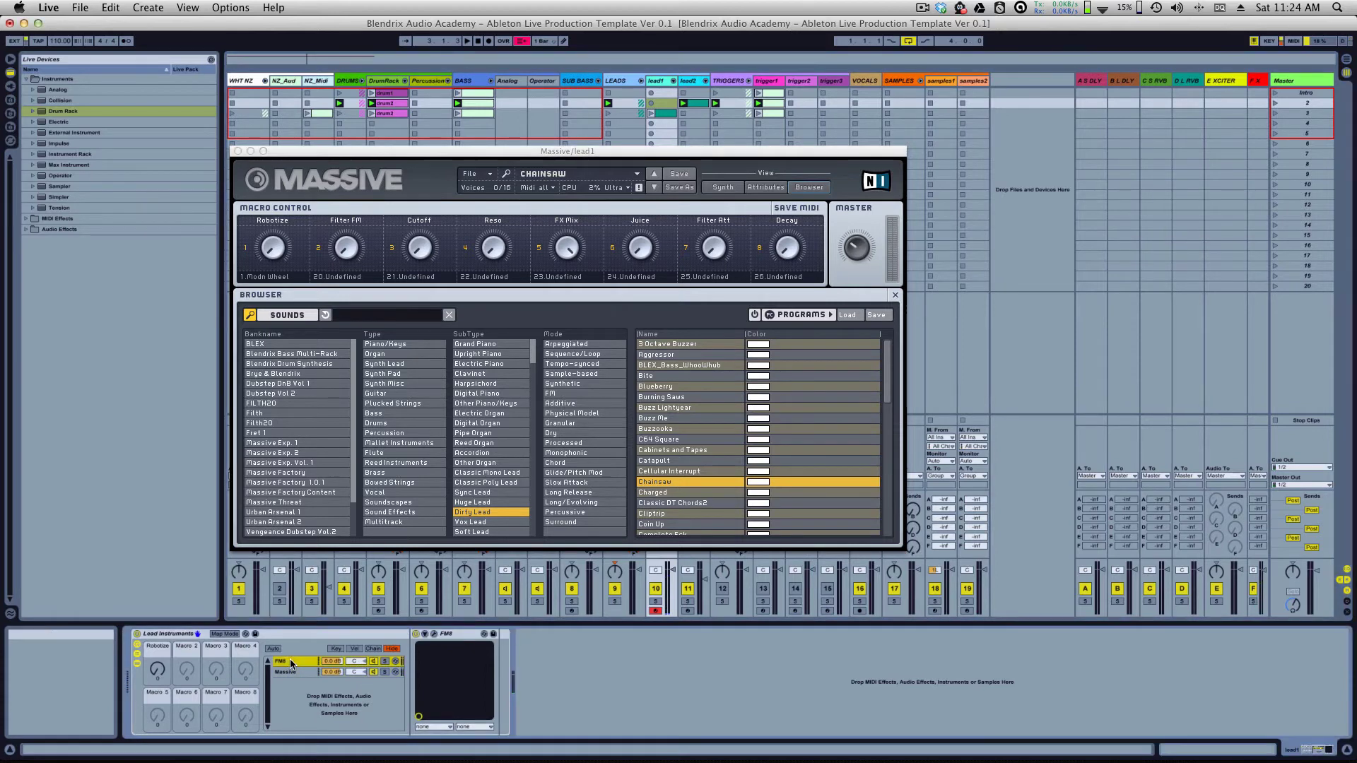
pyautogui.click(386, 672)
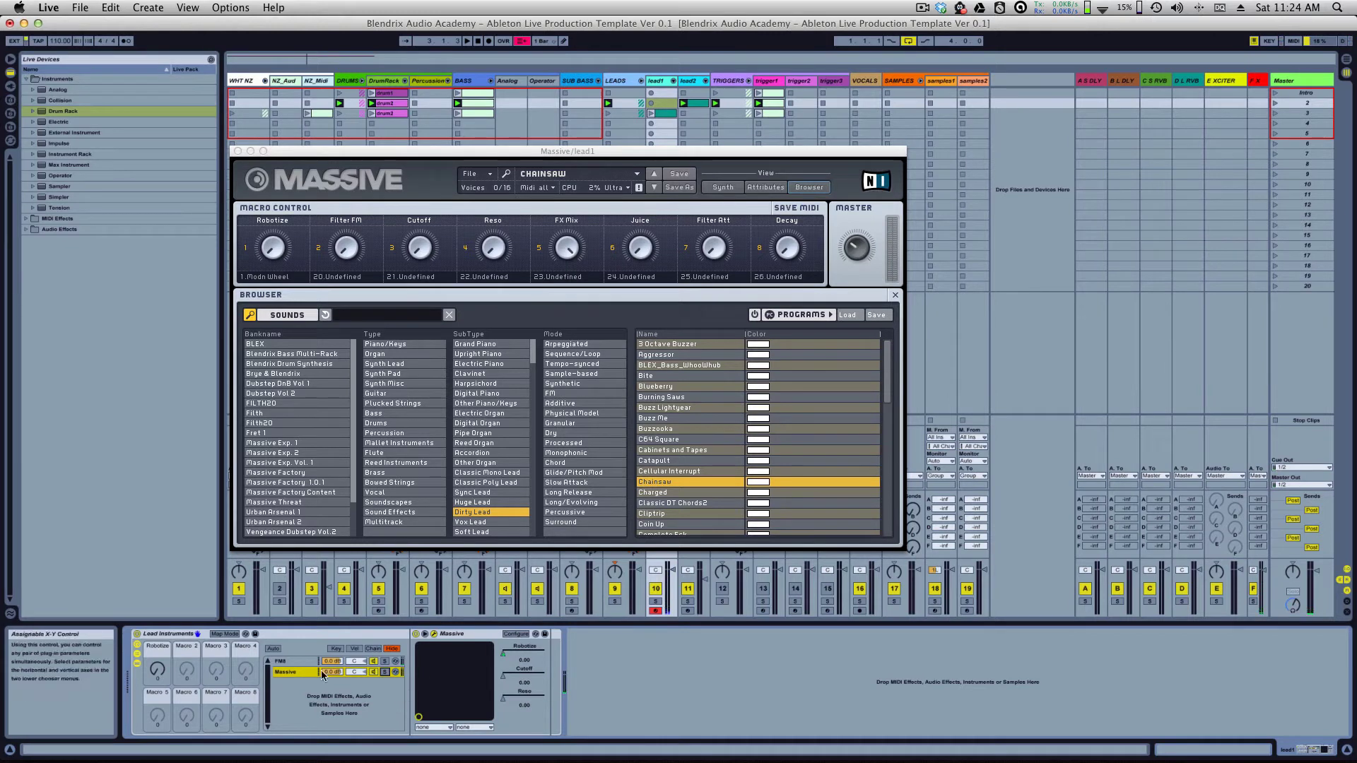
pyautogui.moveTo(171, 677)
pyautogui.mouseDown()
pyautogui.moveTo(156, 607)
pyautogui.moveTo(162, 691)
pyautogui.mouseUp()
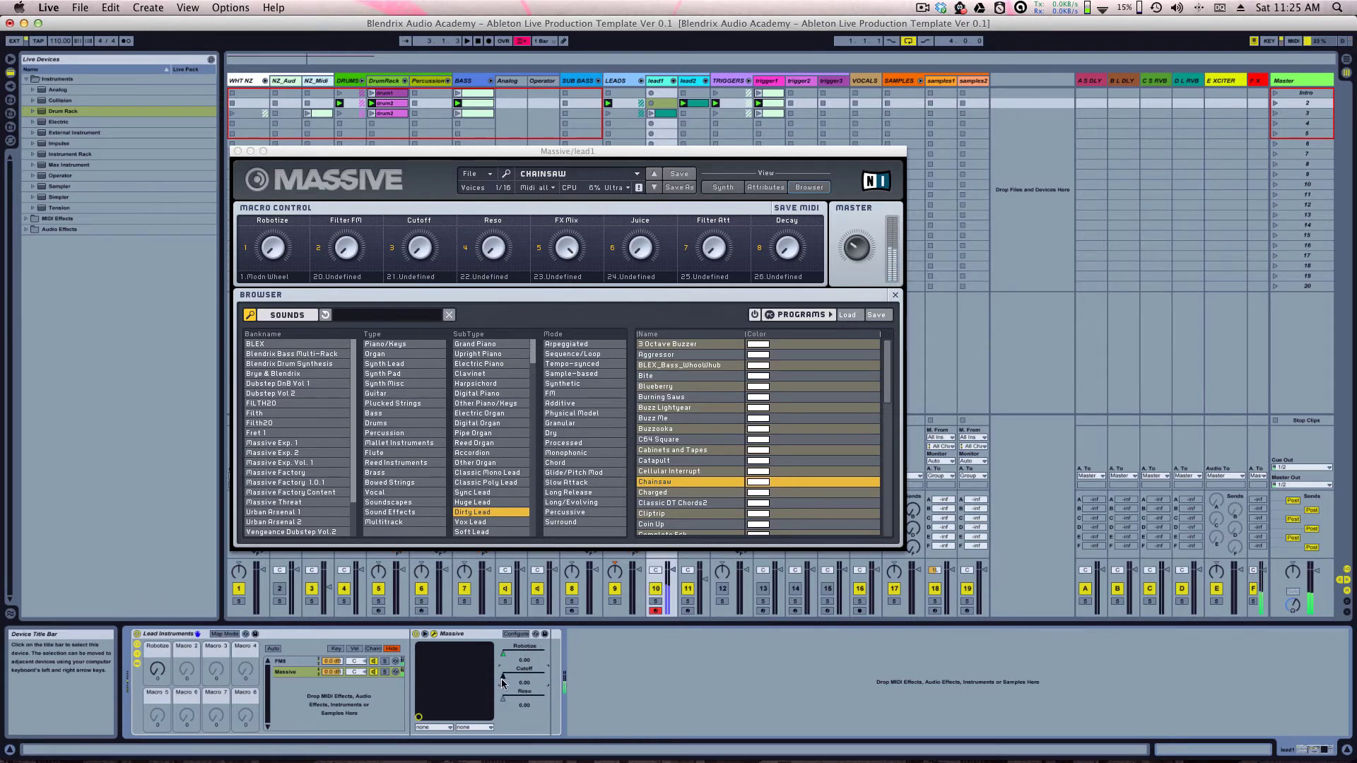
pyautogui.moveTo(520, 697)
pyautogui.mouseDown()
pyautogui.moveTo(539, 682)
pyautogui.moveTo(518, 680)
pyautogui.mouseUp()
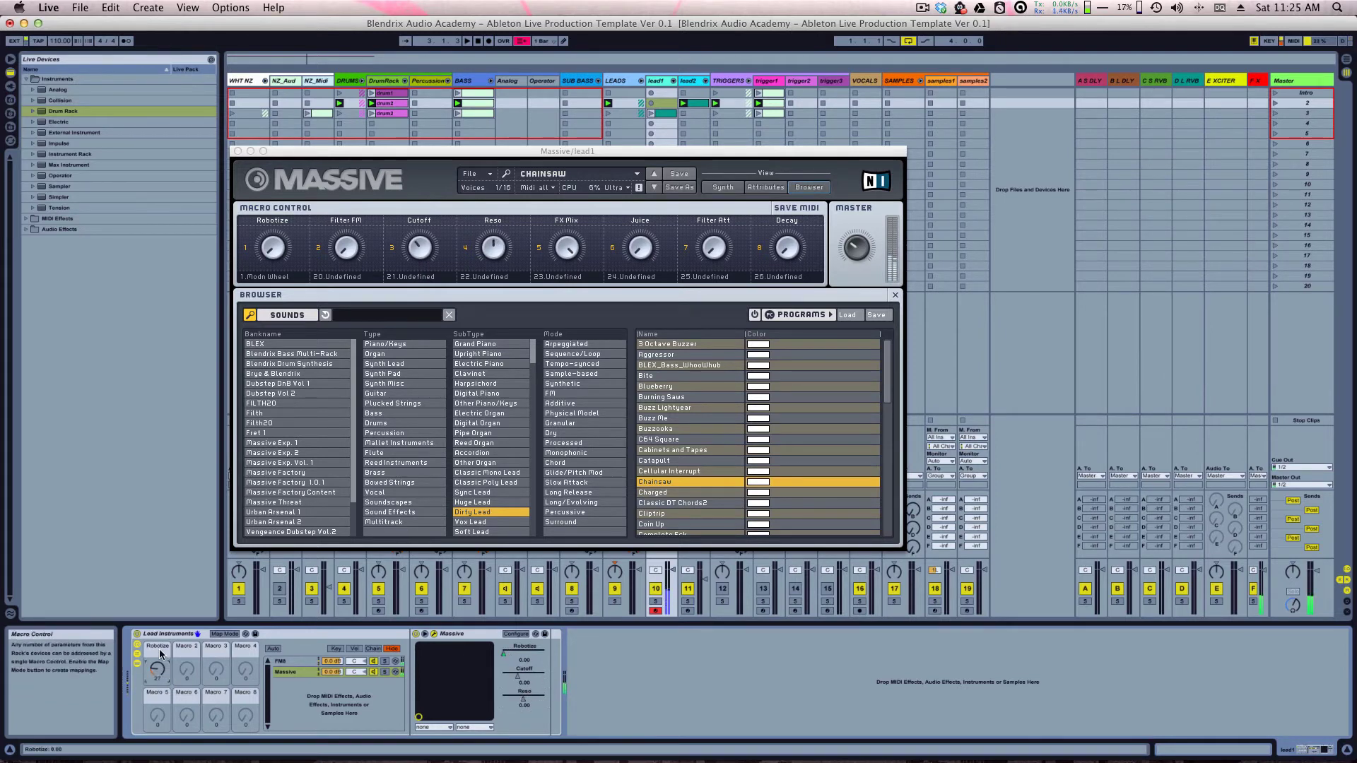
pyautogui.moveTo(159, 654); pyautogui.dragTo(142, 700)
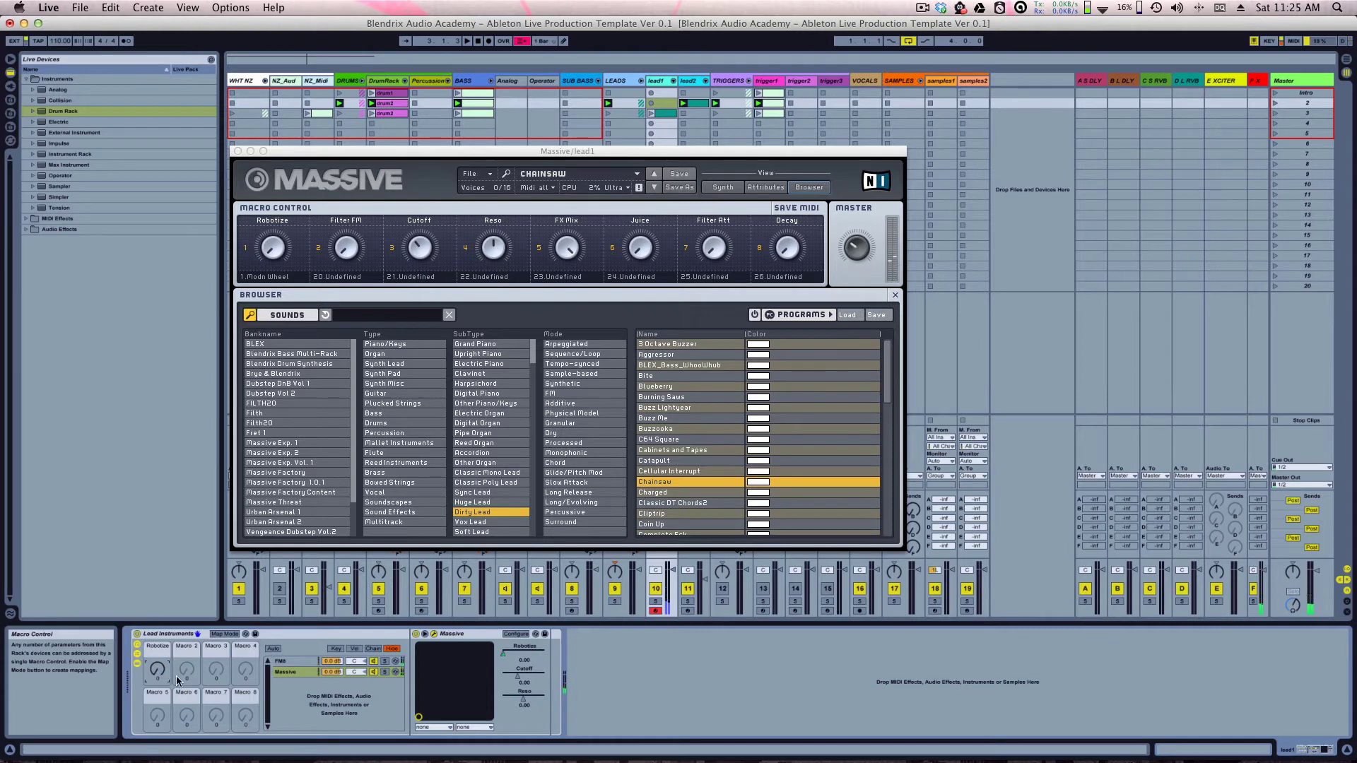
# Step: Look over the FM8 chain's plug-in window and its instrument browser, and close that window
pyautogui.click(297, 674)
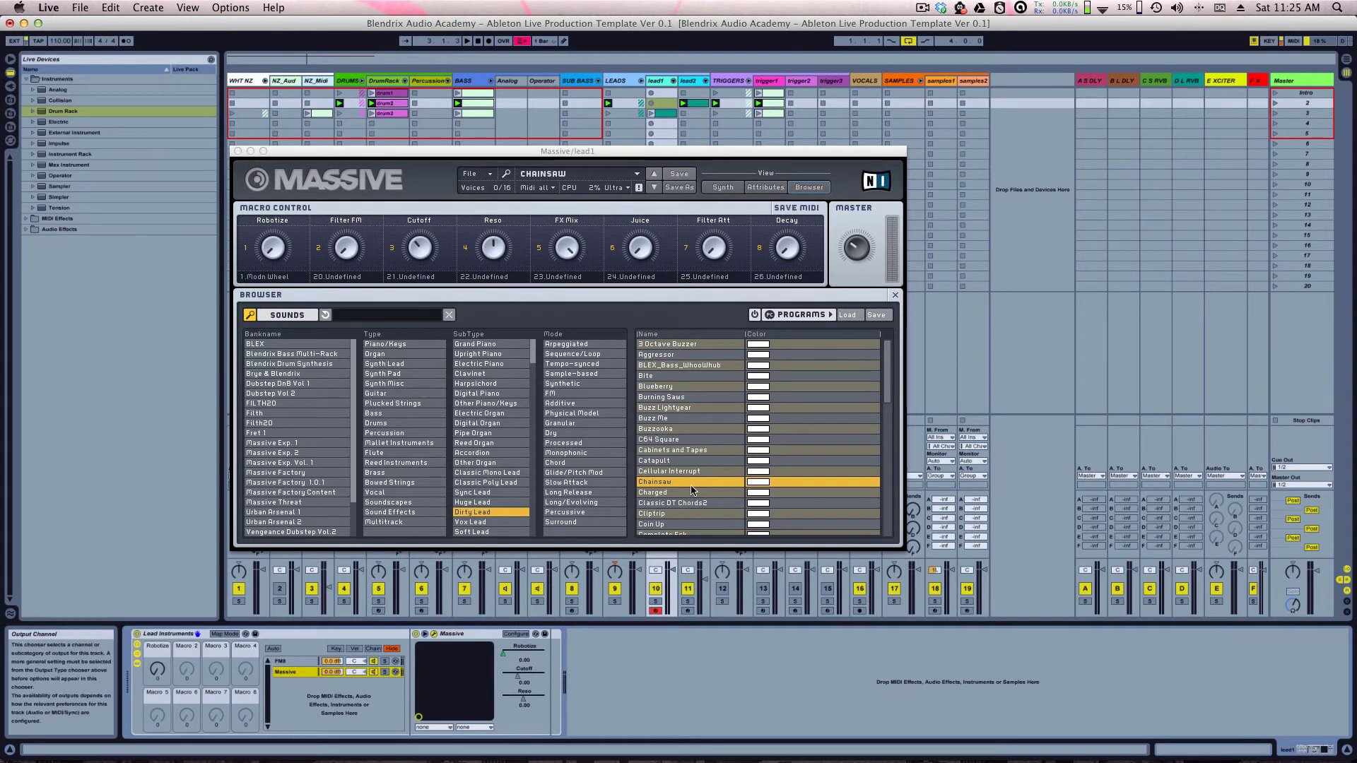
pyautogui.click(304, 661)
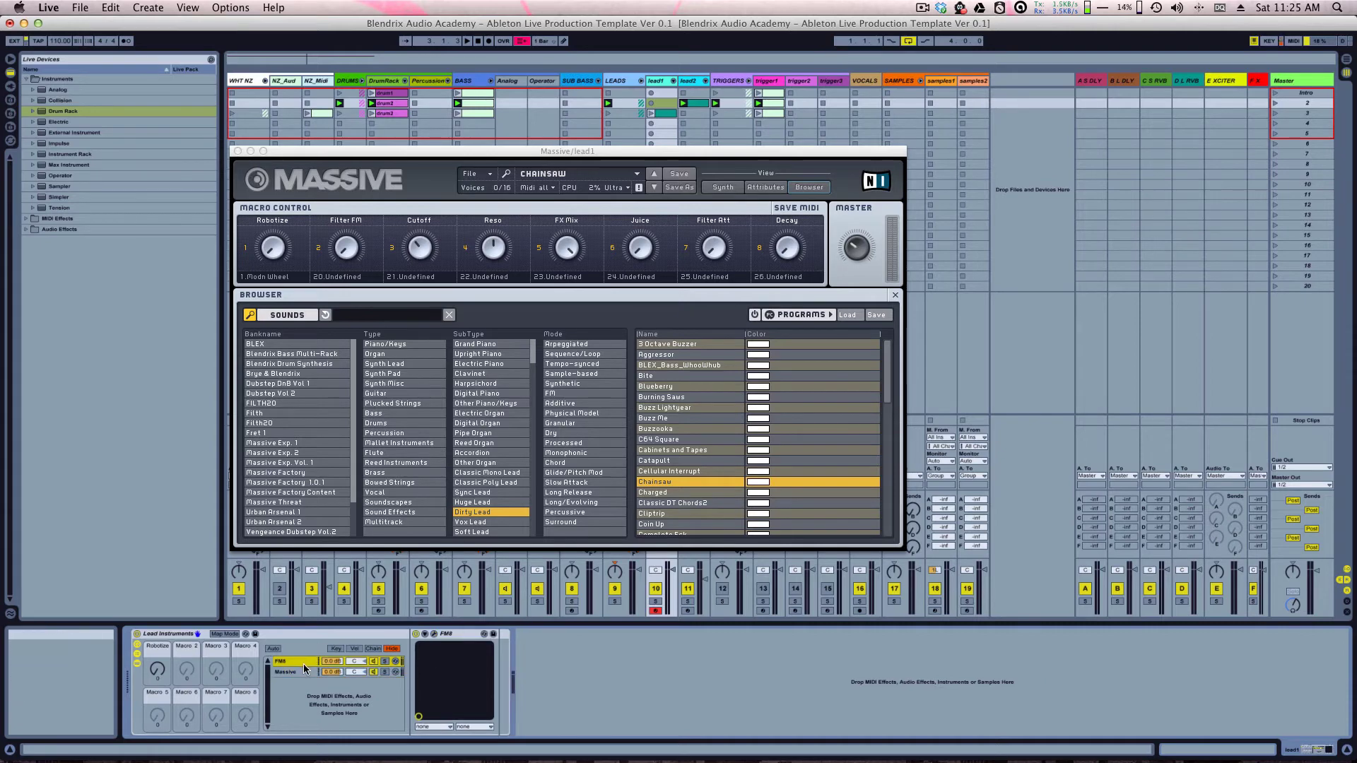
pyautogui.click(434, 636)
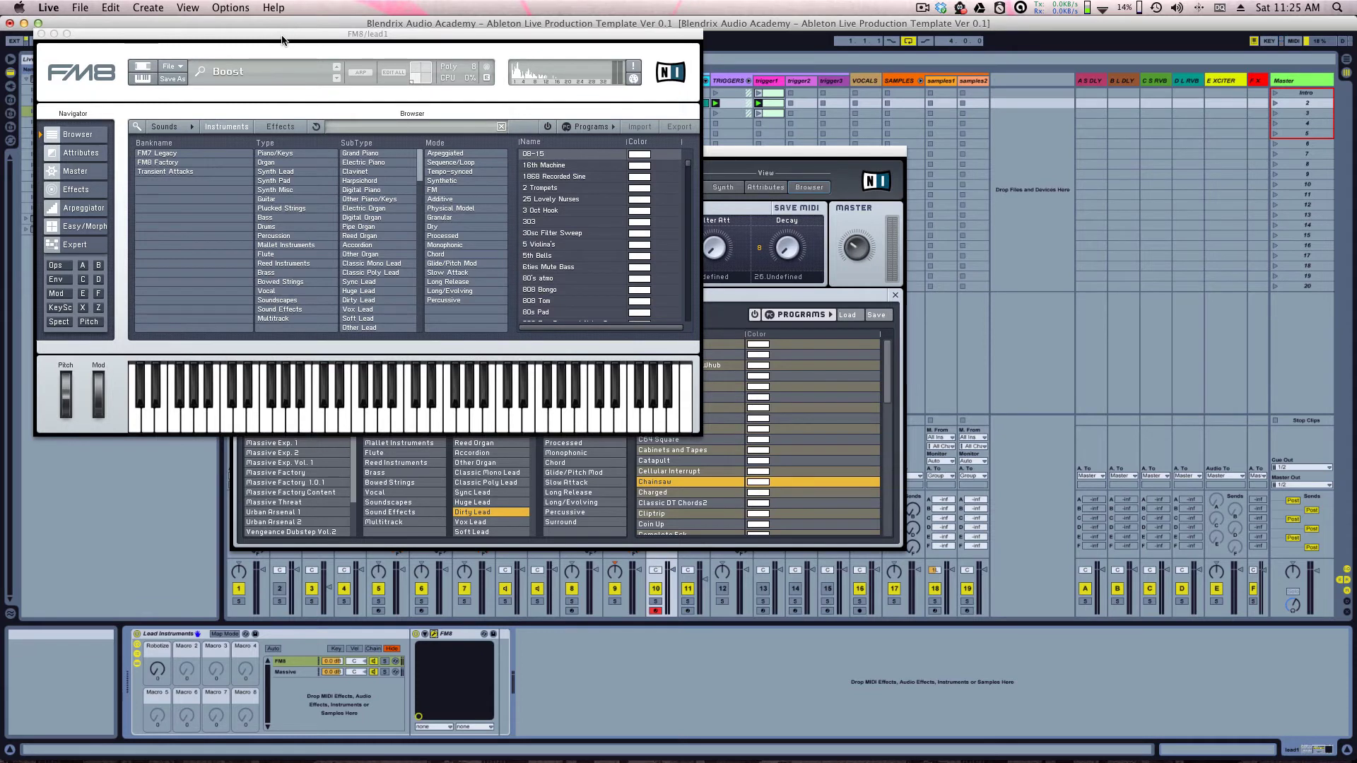
pyautogui.moveTo(287, 39); pyautogui.dragTo(332, 78)
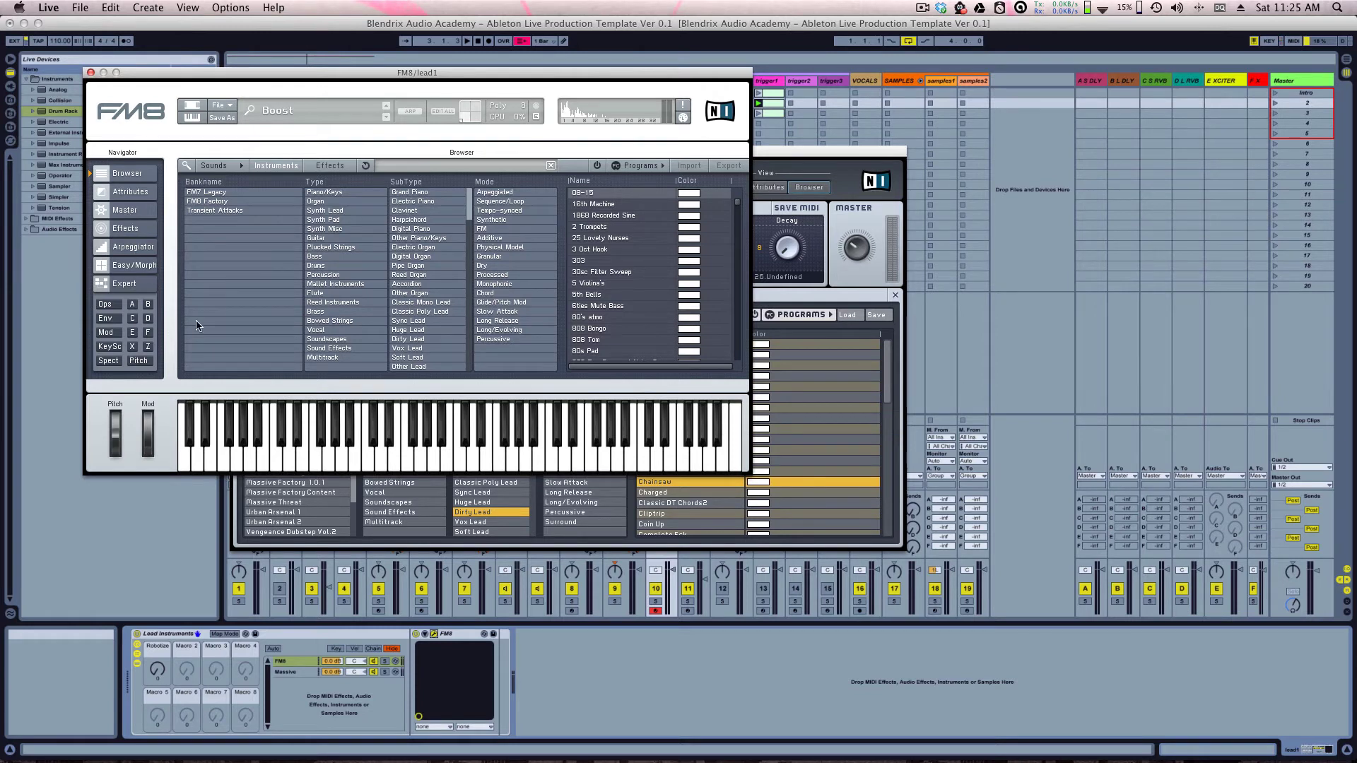
pyautogui.click(434, 635)
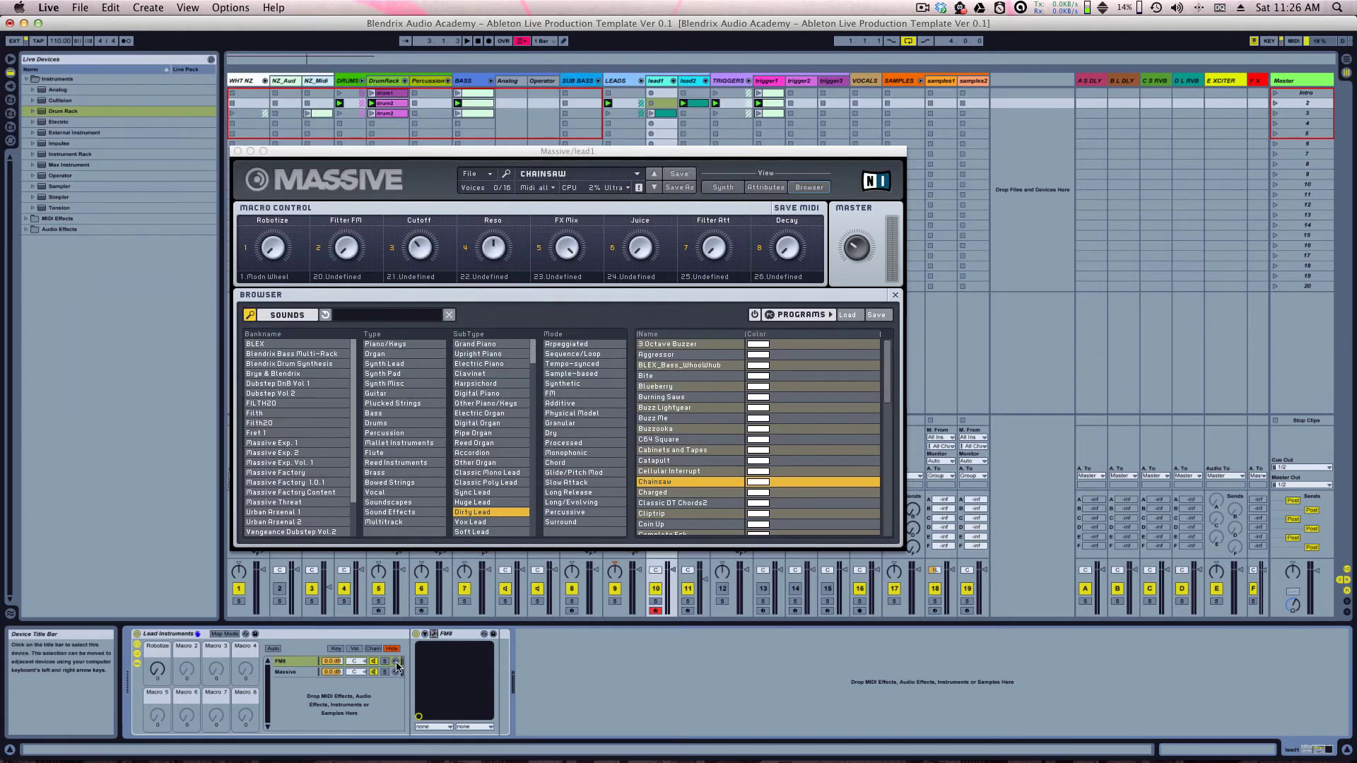
# Step: Close Massive's plug-in window and compare the FM8 and Massive chains in the rack, ending on Massive
pyautogui.click(315, 674)
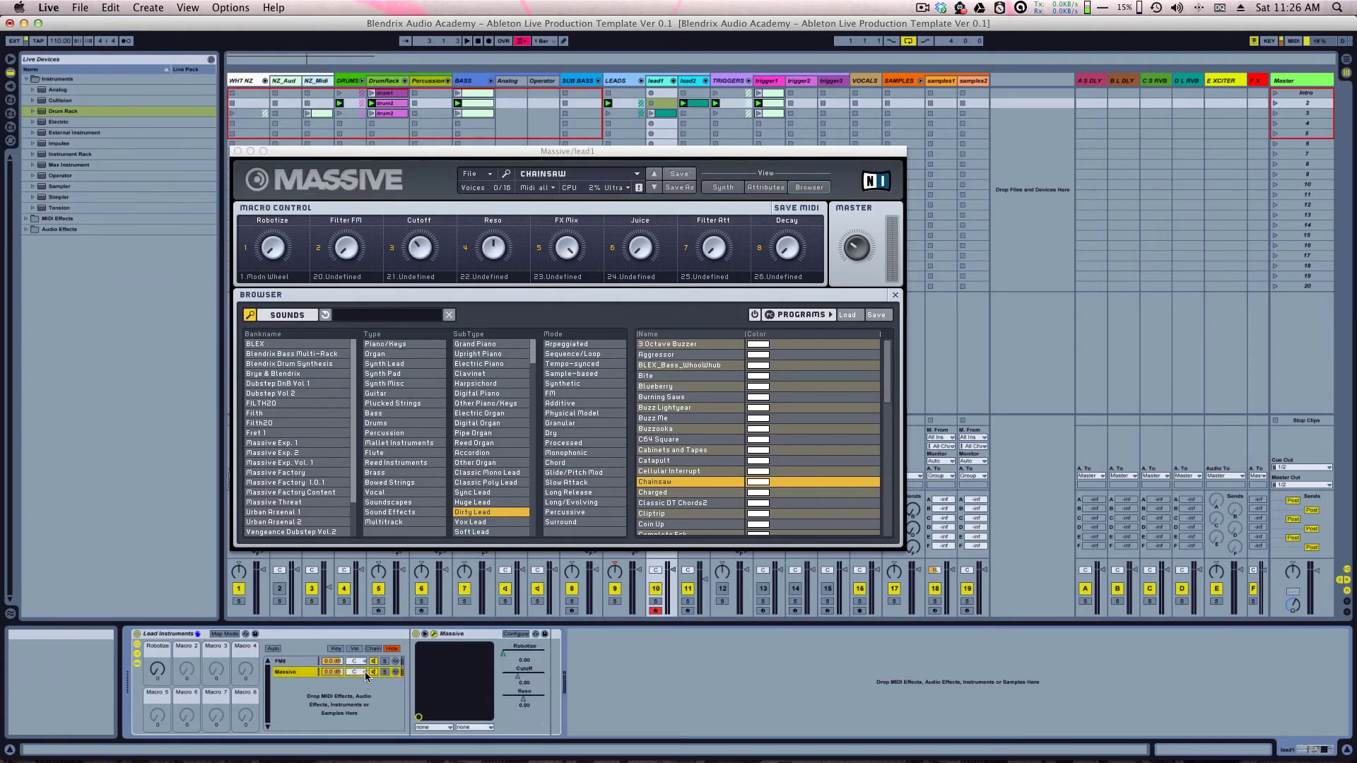
pyautogui.click(434, 635)
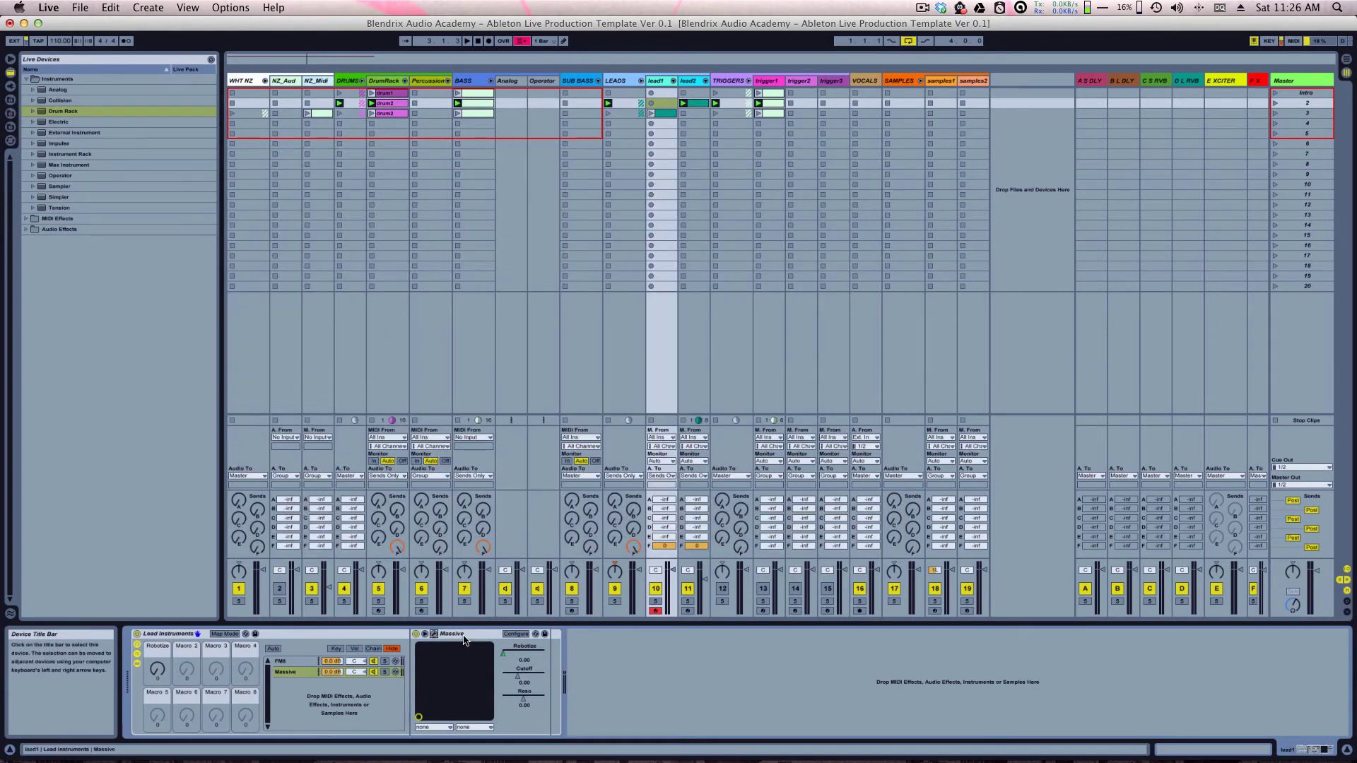
pyautogui.click(293, 659)
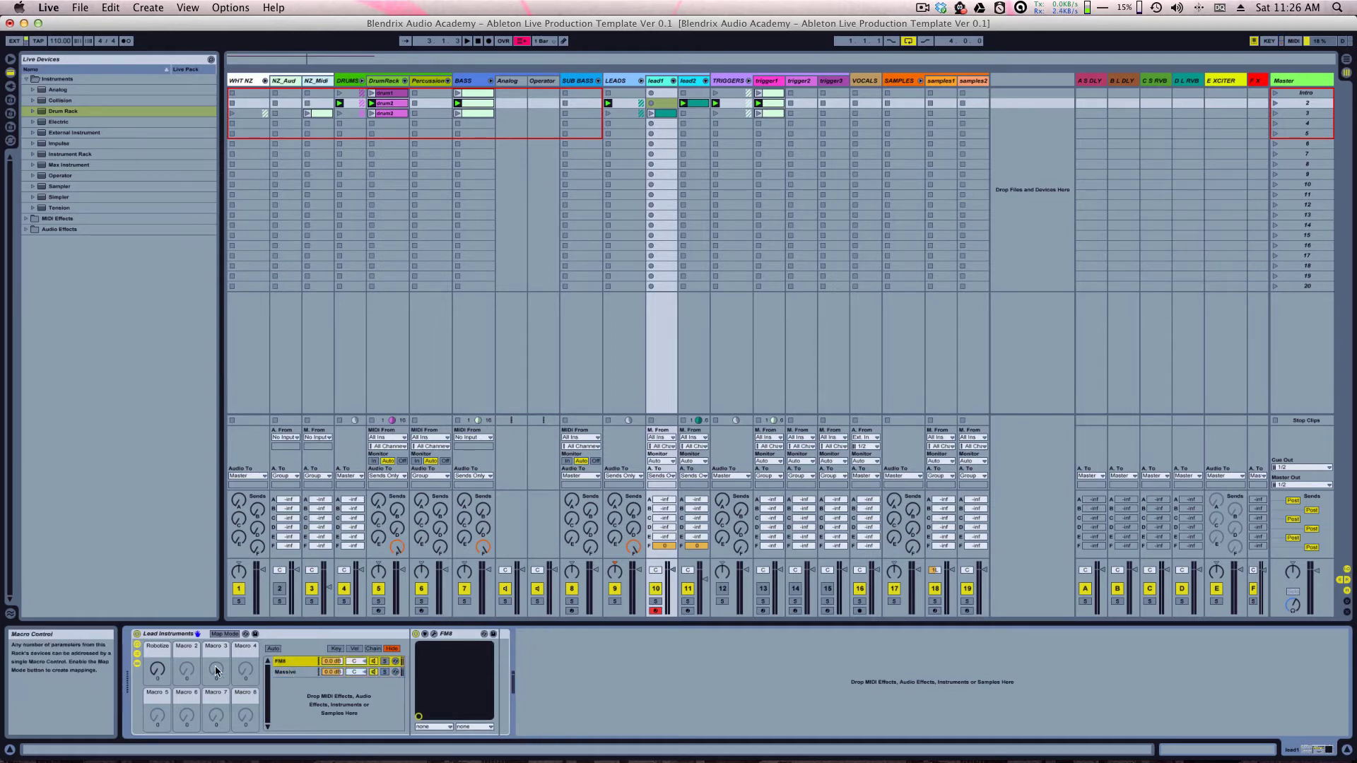
pyautogui.click(287, 671)
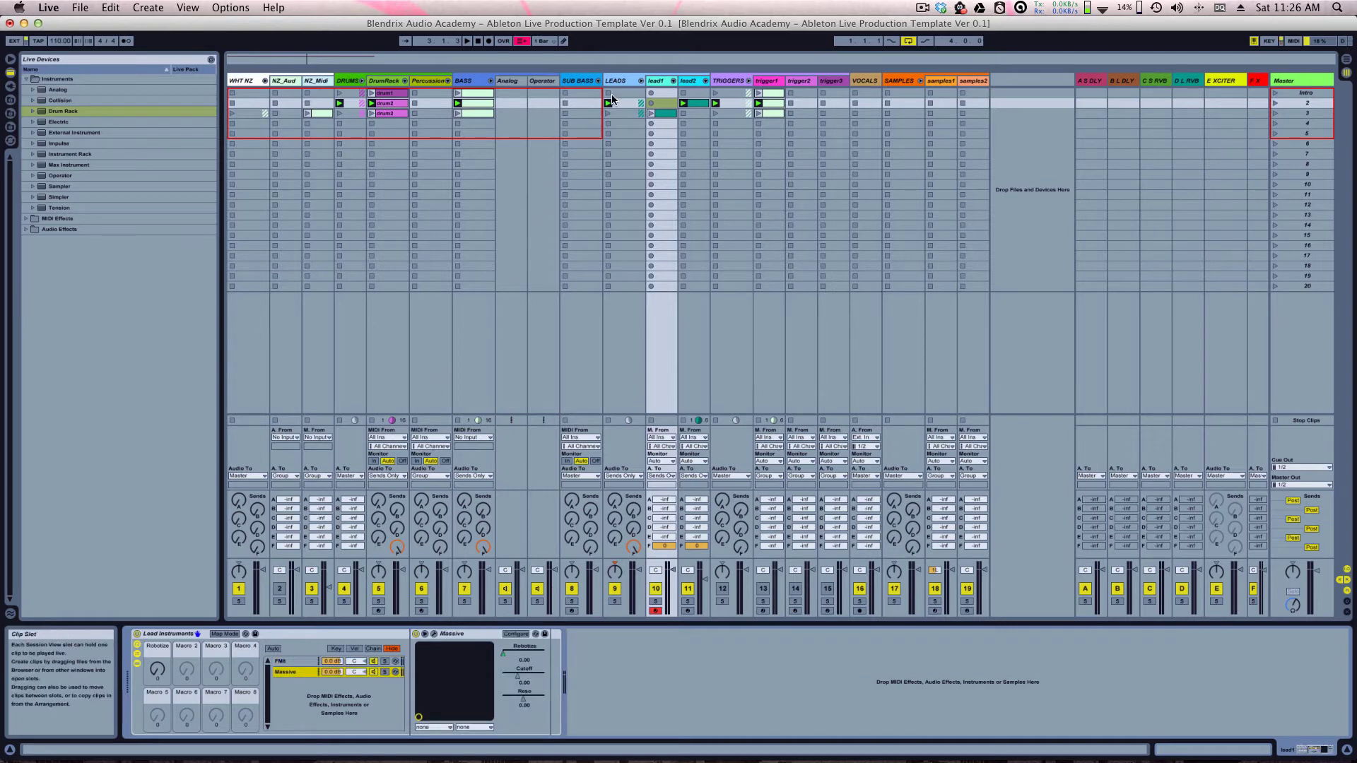
# Step: Launch scene 3, try Massive's Cutoff and sweep the Robotize macro up and back to 0 on lead1
pyautogui.click(1276, 113)
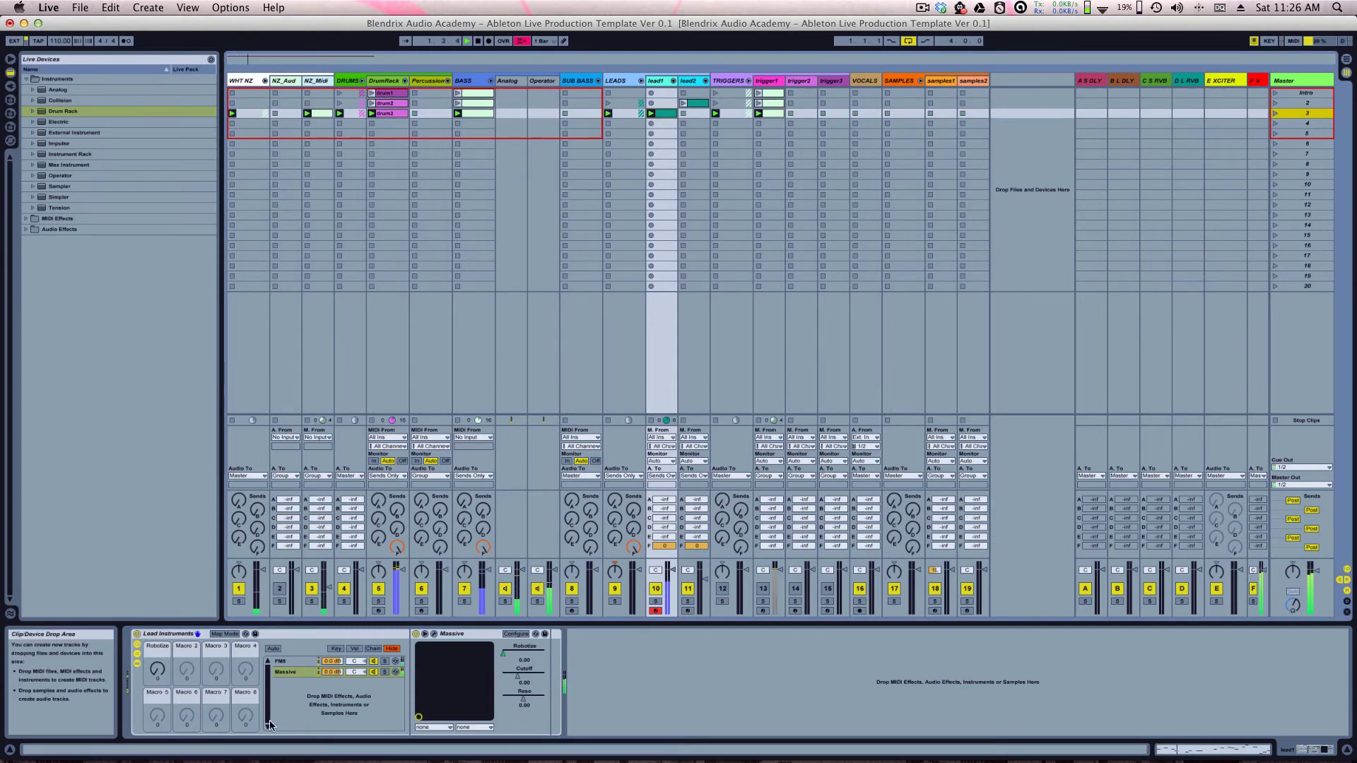
pyautogui.click(510, 676)
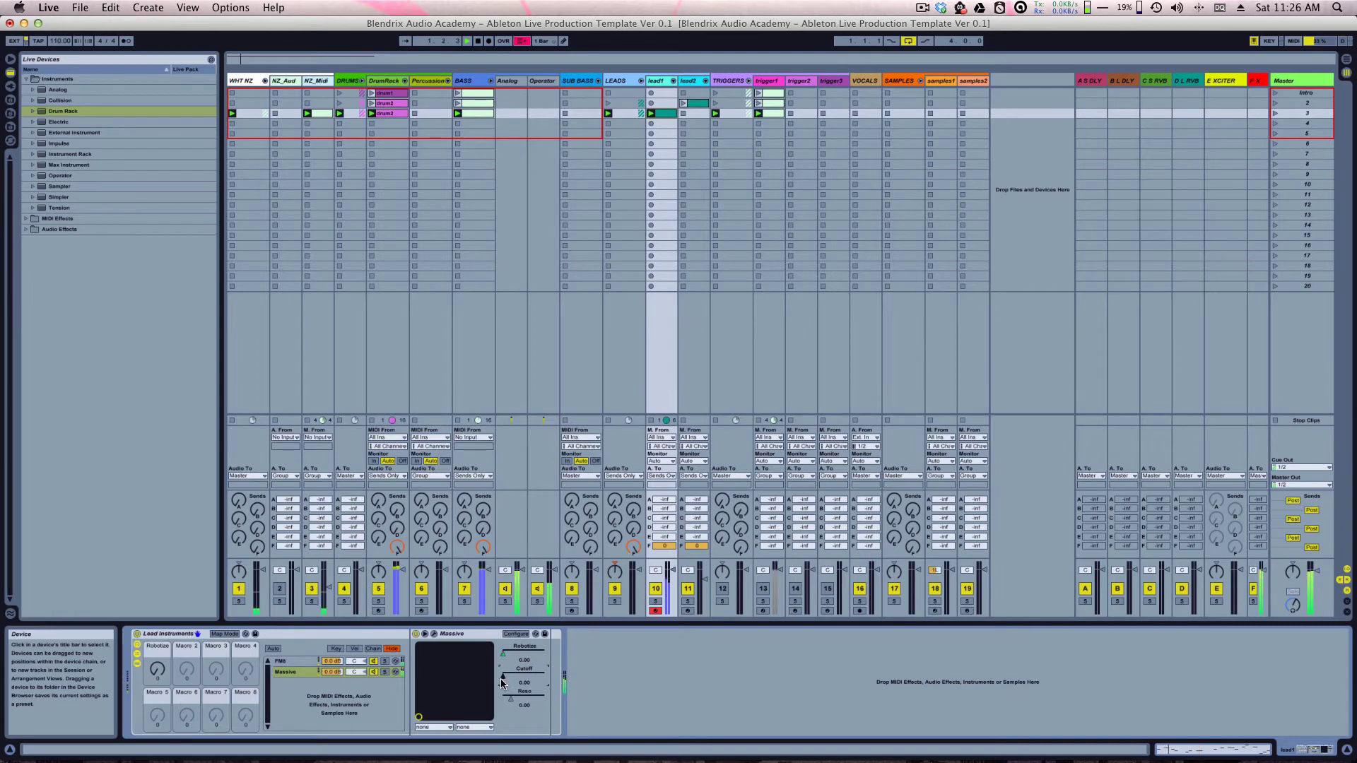
pyautogui.moveTo(501, 679)
pyautogui.mouseDown()
pyautogui.moveTo(537, 675)
pyautogui.moveTo(506, 680)
pyautogui.mouseUp()
pyautogui.click(157, 671)
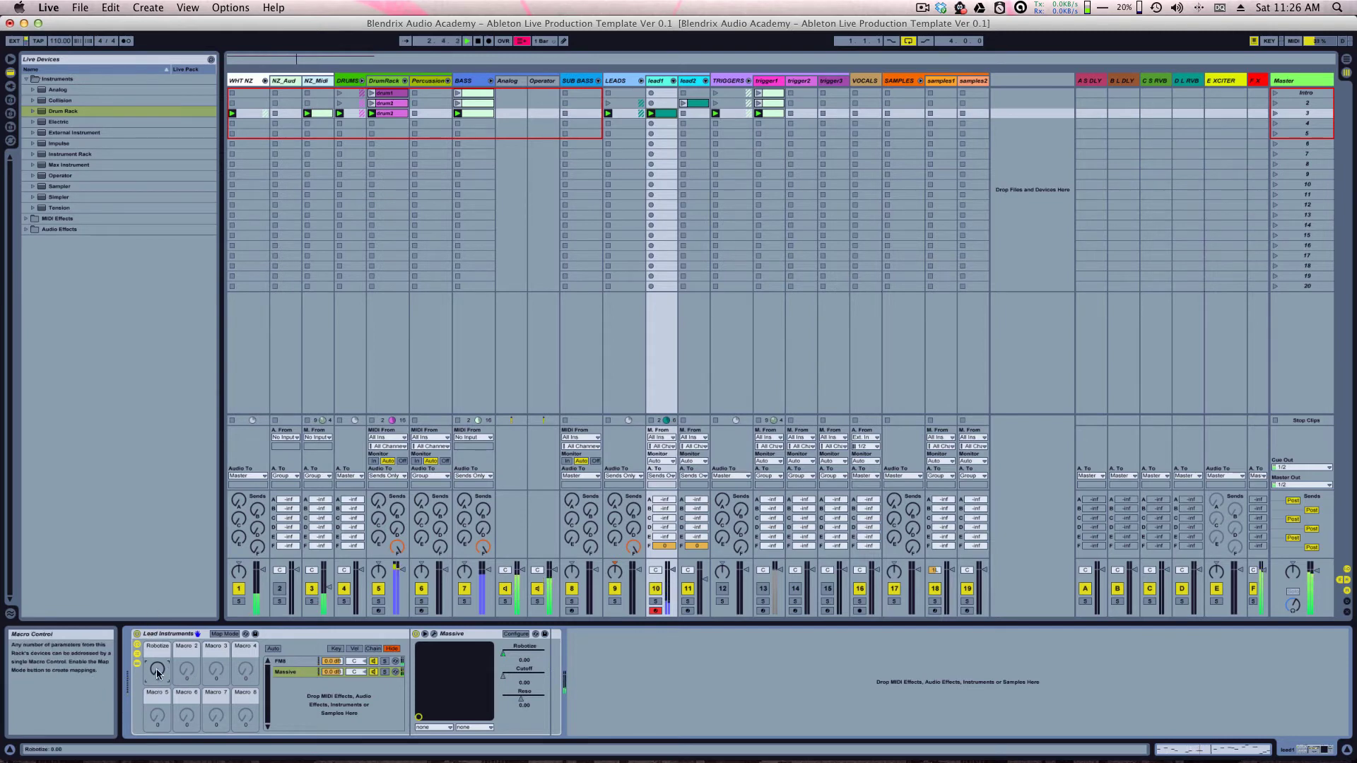
pyautogui.moveTo(157, 673); pyautogui.dragTo(155, 624)
pyautogui.moveTo(157, 673); pyautogui.dragTo(157, 706)
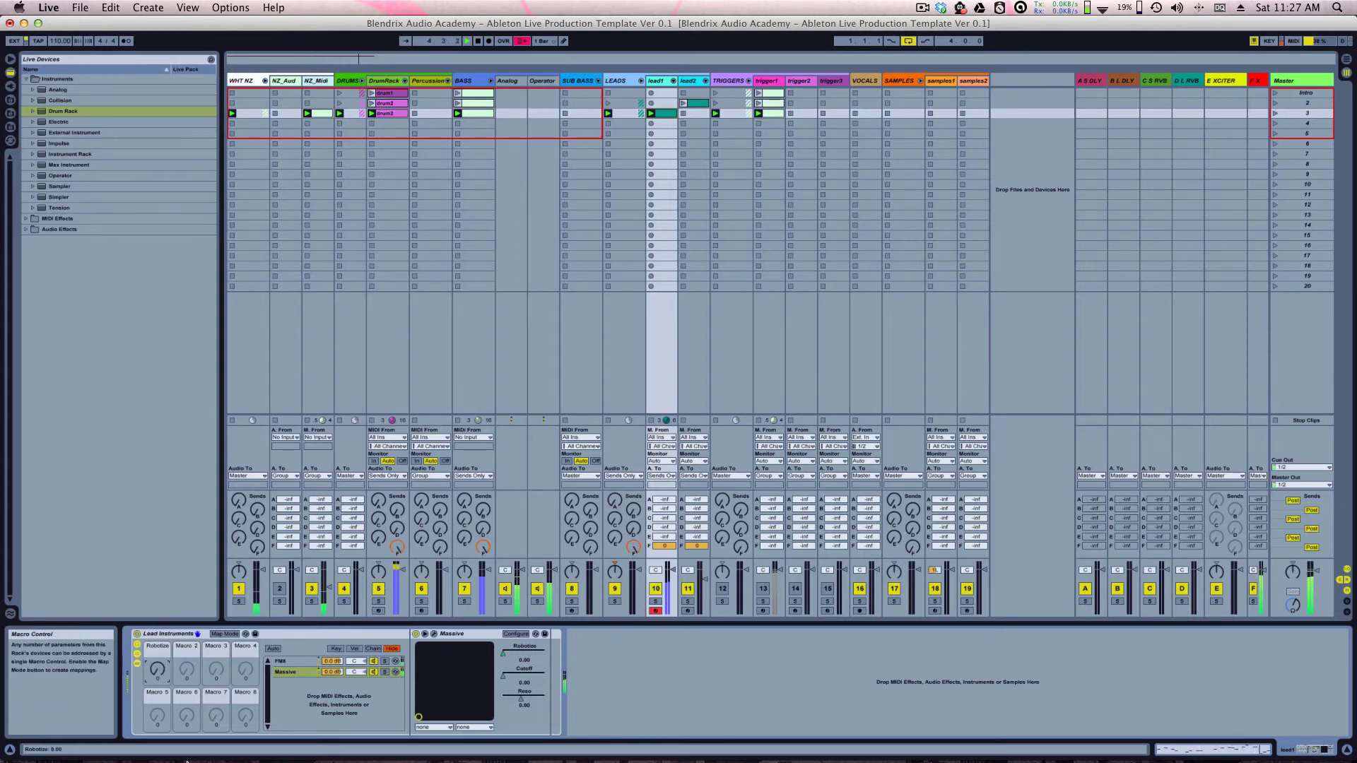
# Step: Disarm the lead1 track and stop playback, leaving its Lead Instruments rack selected
pyautogui.click(655, 611)
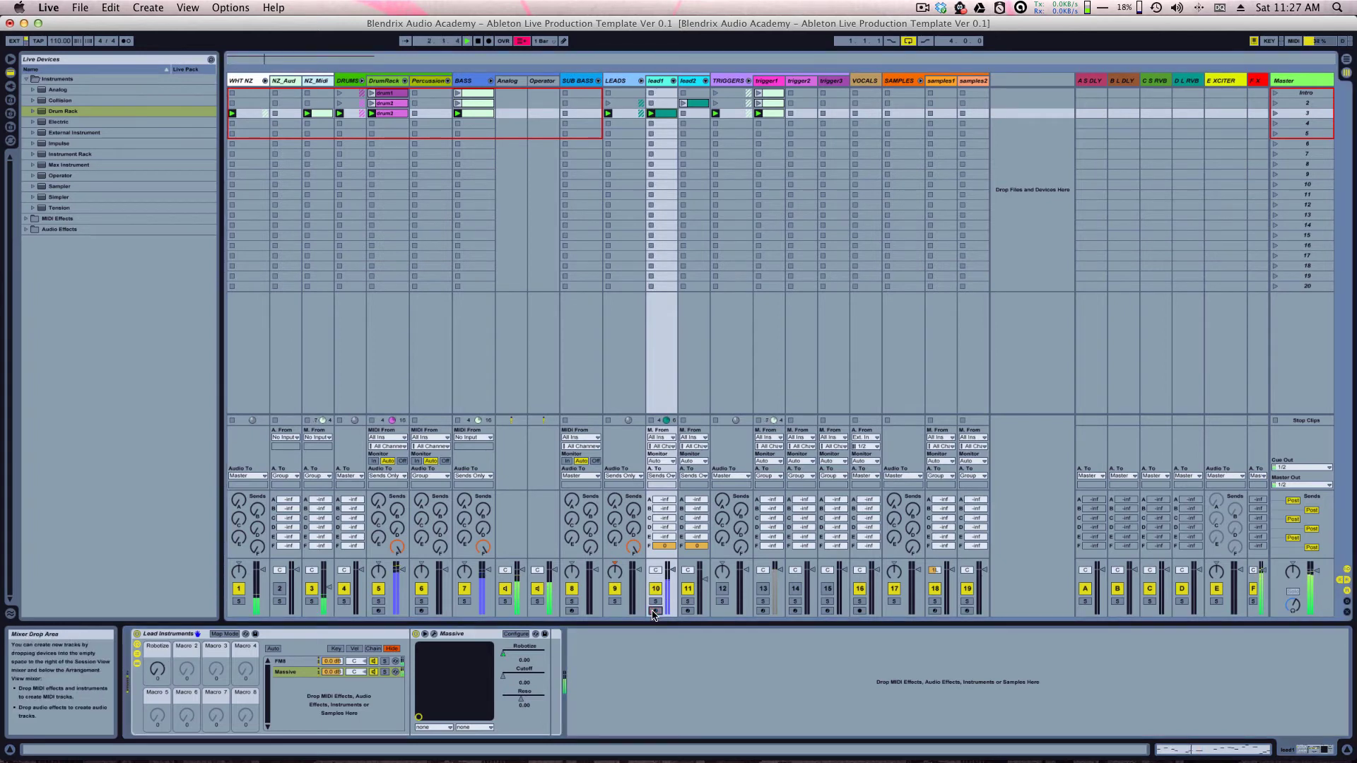
pyautogui.press('space')
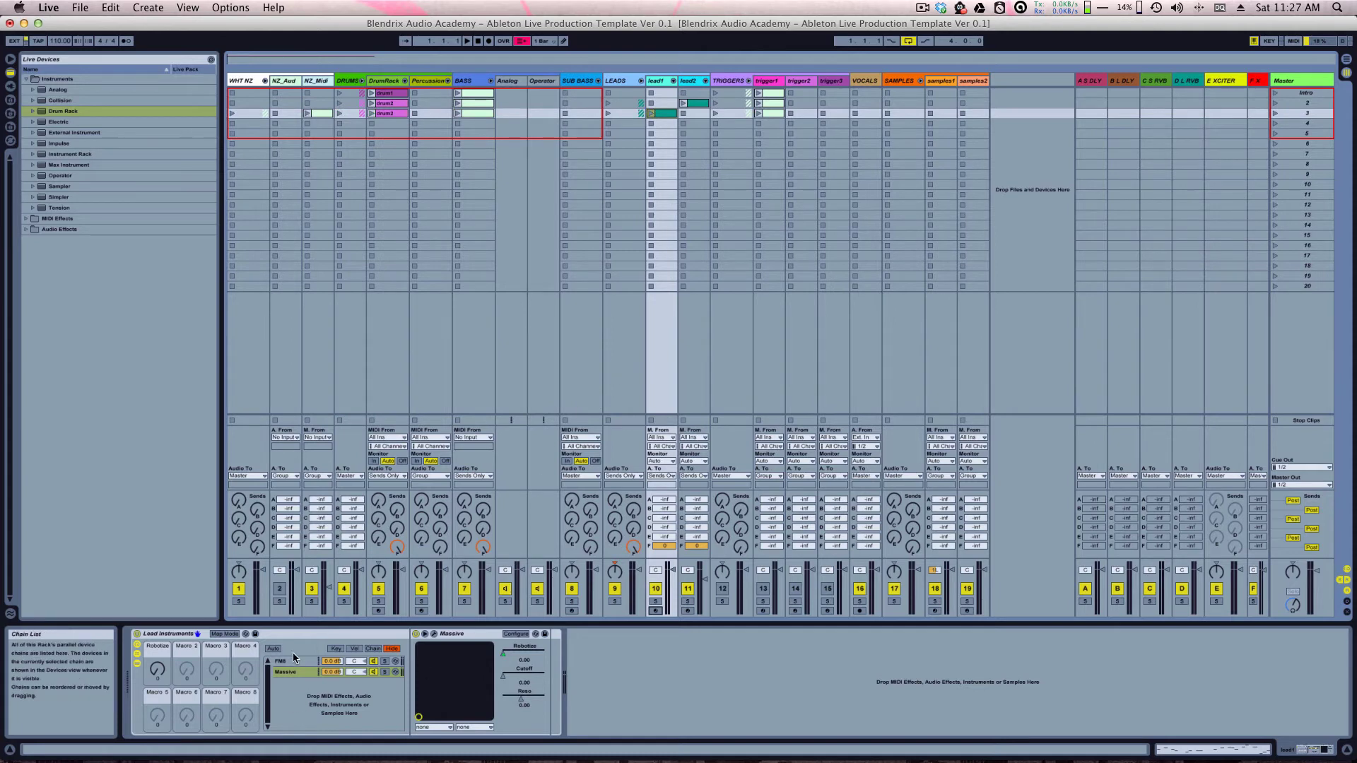
pyautogui.click(299, 633)
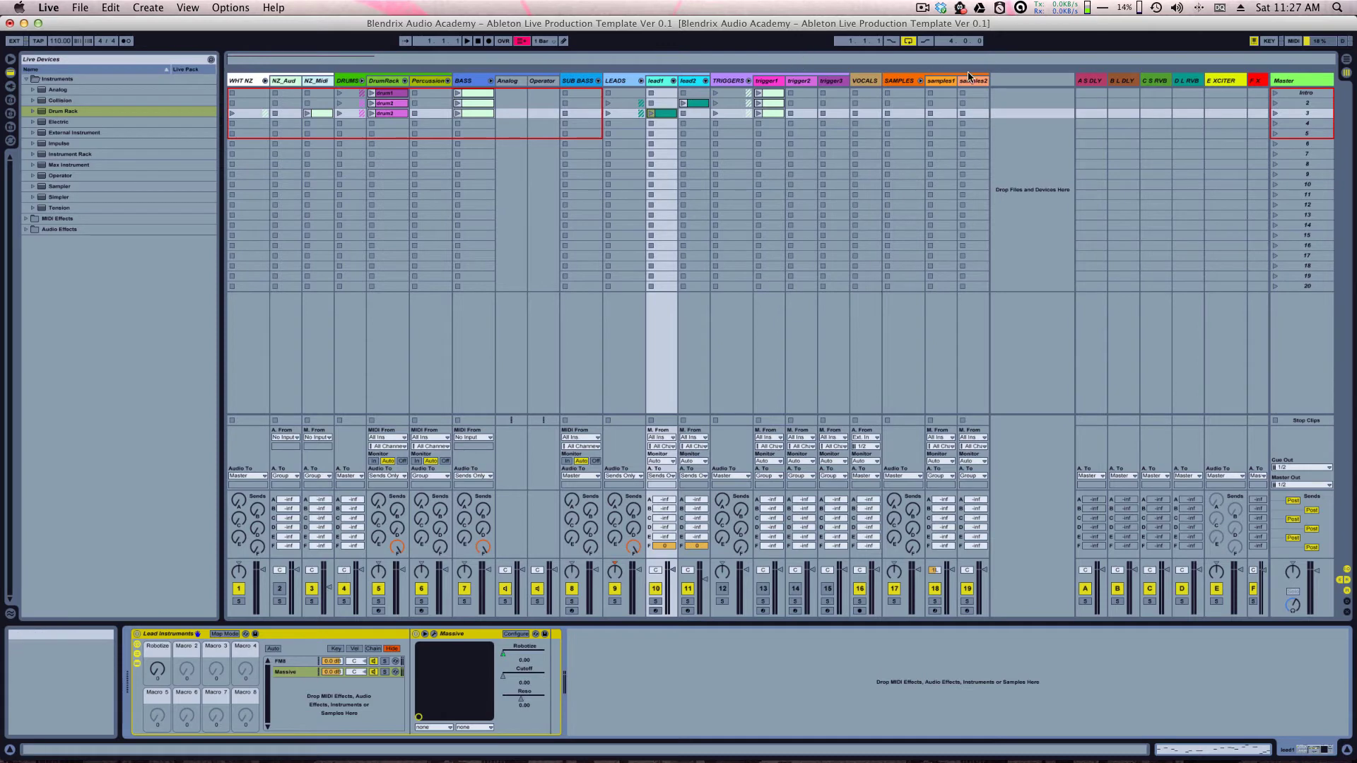
# Step: Solo the Auto Filter chain in the F-X return's Ableton Effects rack, check the DrumRack track and return to F-X
pyautogui.click(1262, 81)
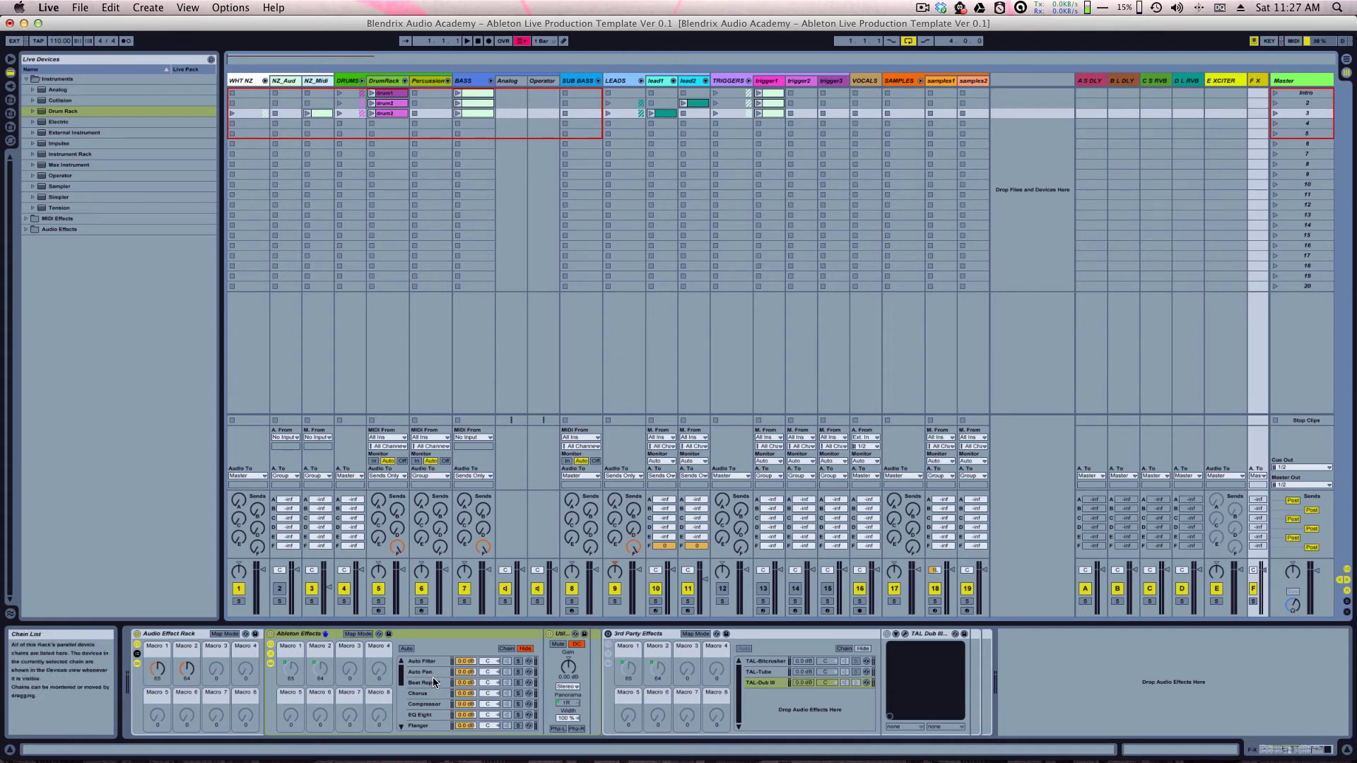
pyautogui.click(517, 663)
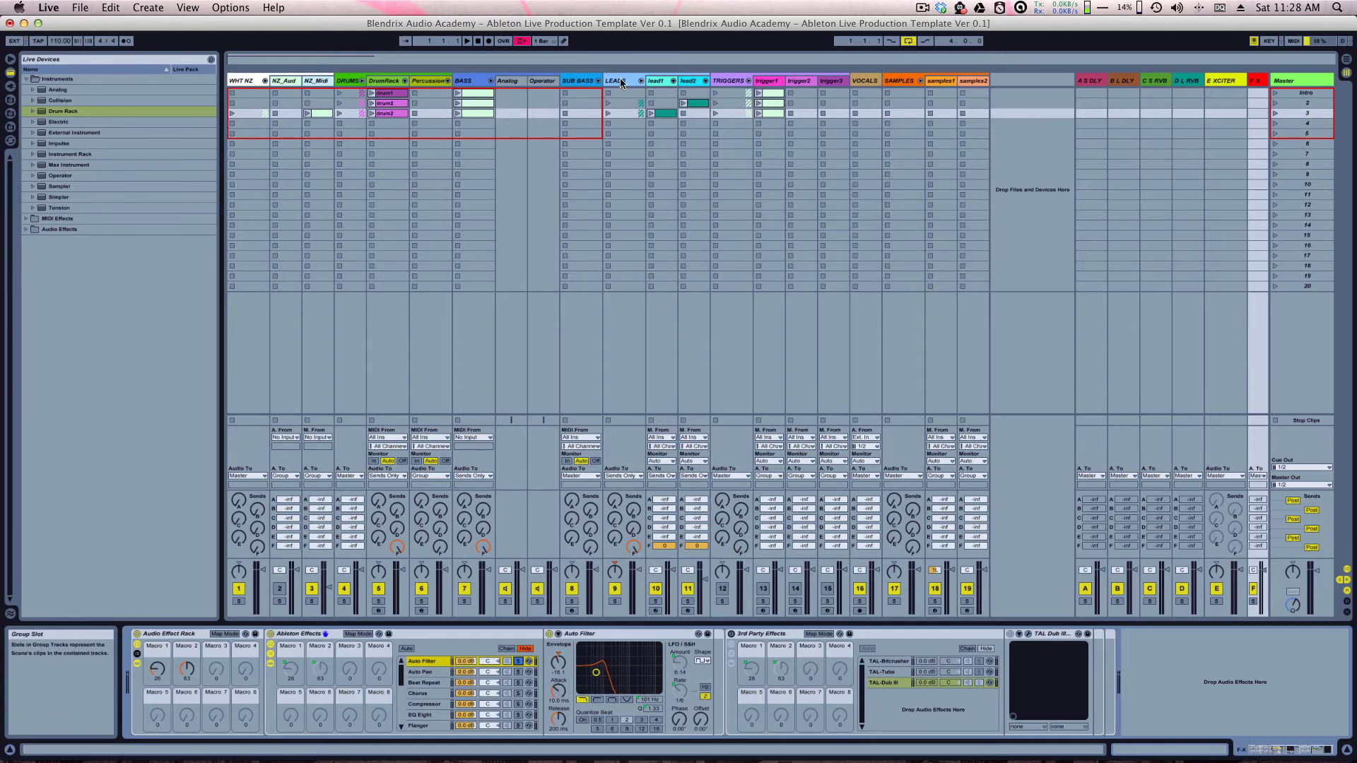
pyautogui.click(381, 82)
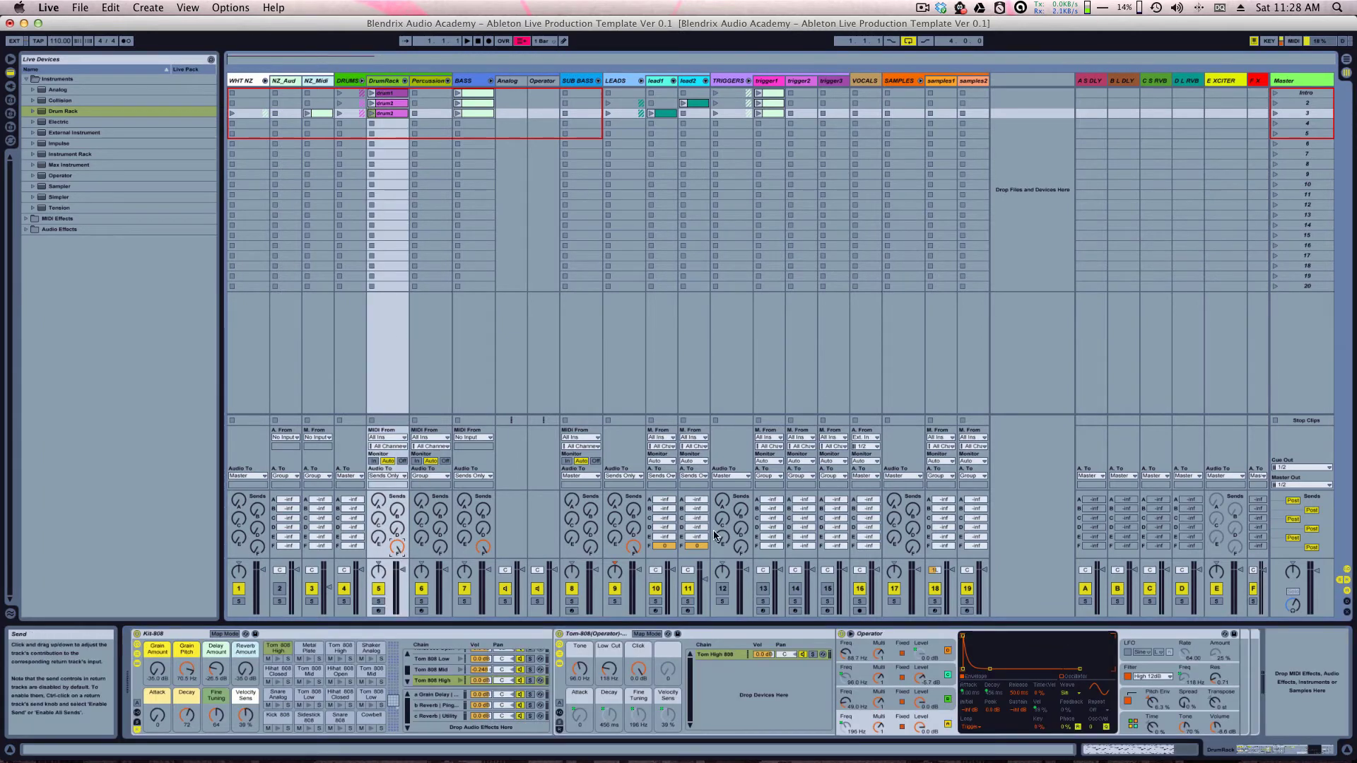
pyautogui.click(1256, 78)
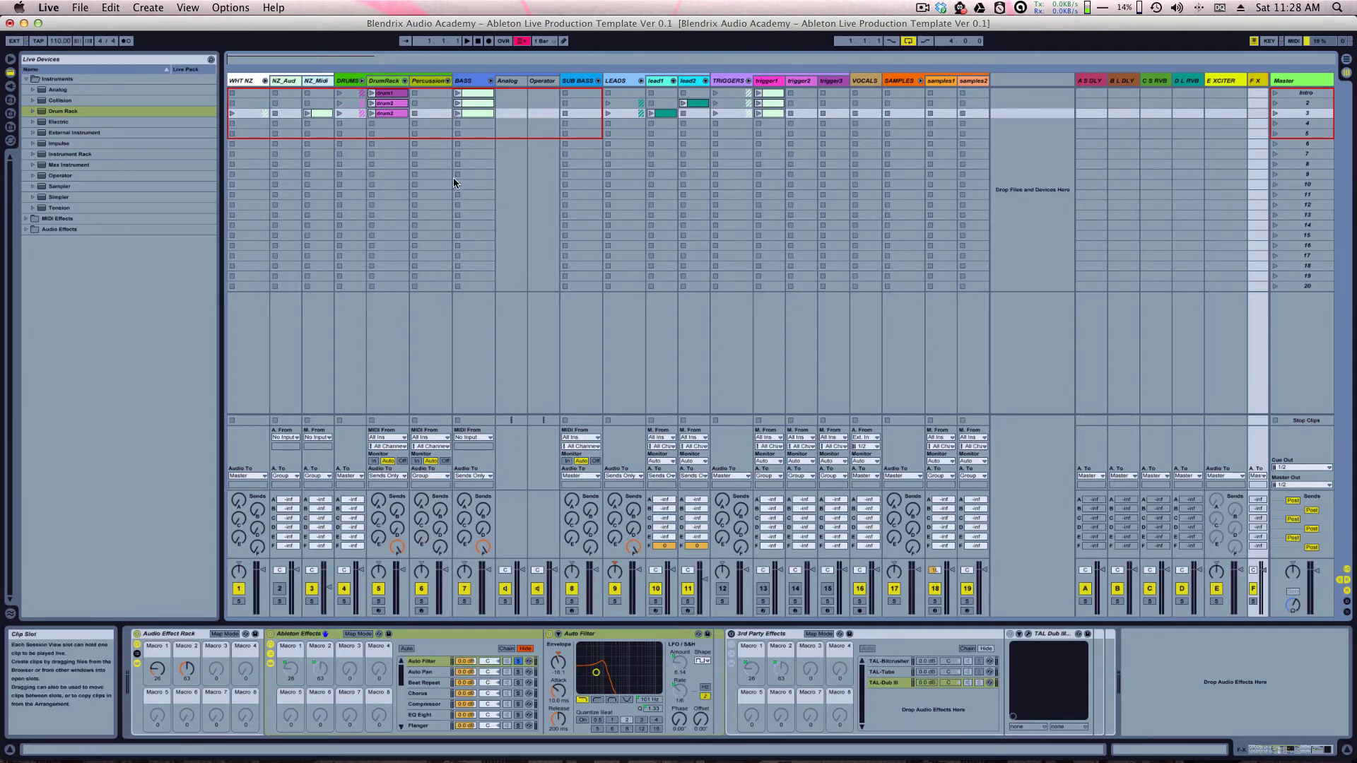
# Step: Launch the Intro scene to audition Auto Filter, and inspect the Ableton Effects rack's macro mapping of its LFO rate
pyautogui.click(1275, 91)
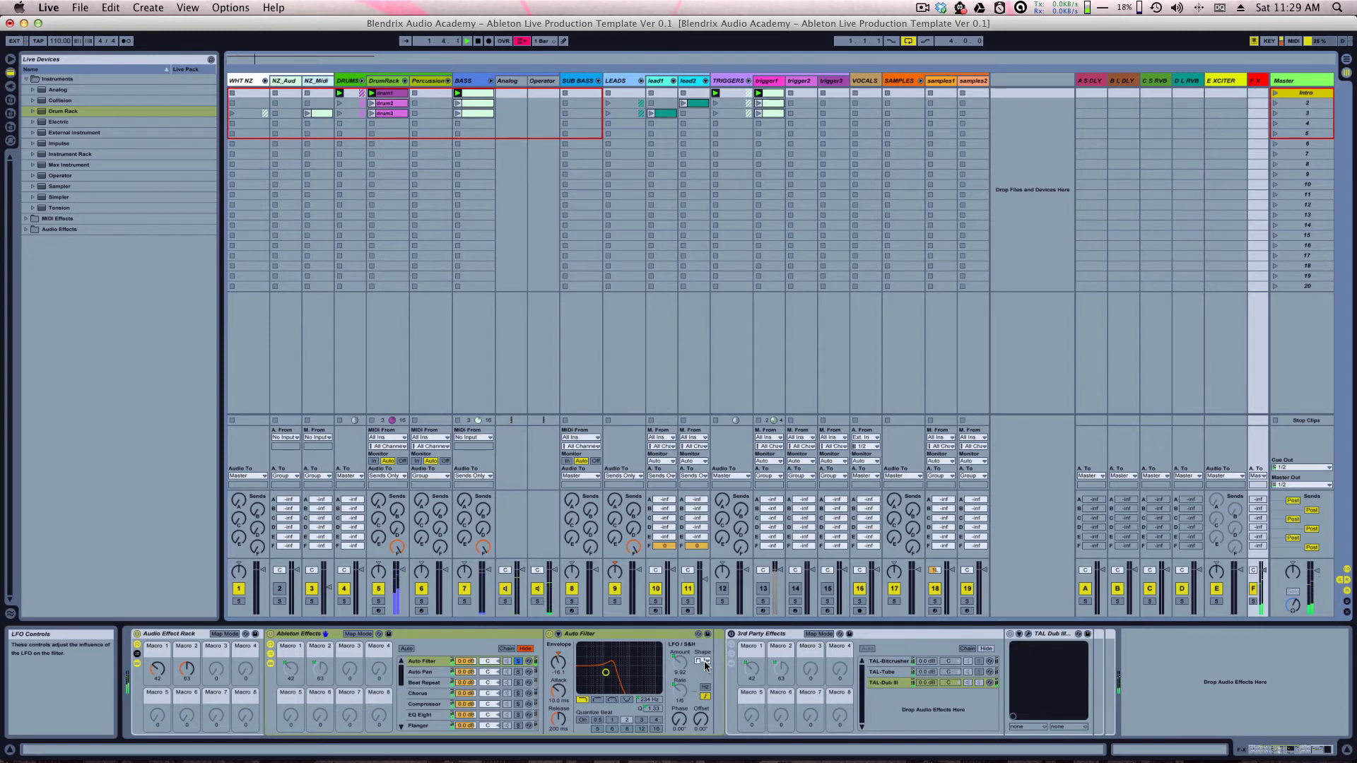
pyautogui.click(681, 706)
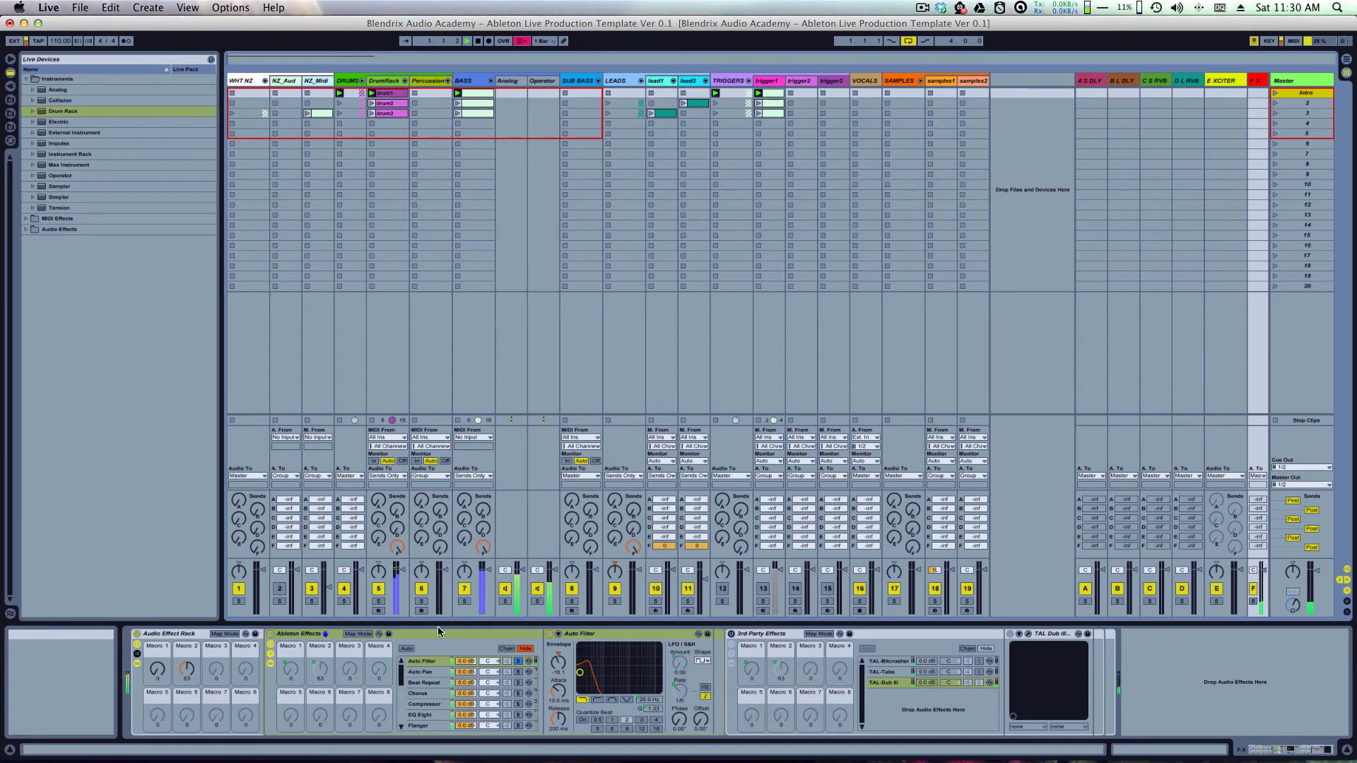
pyautogui.click(411, 635)
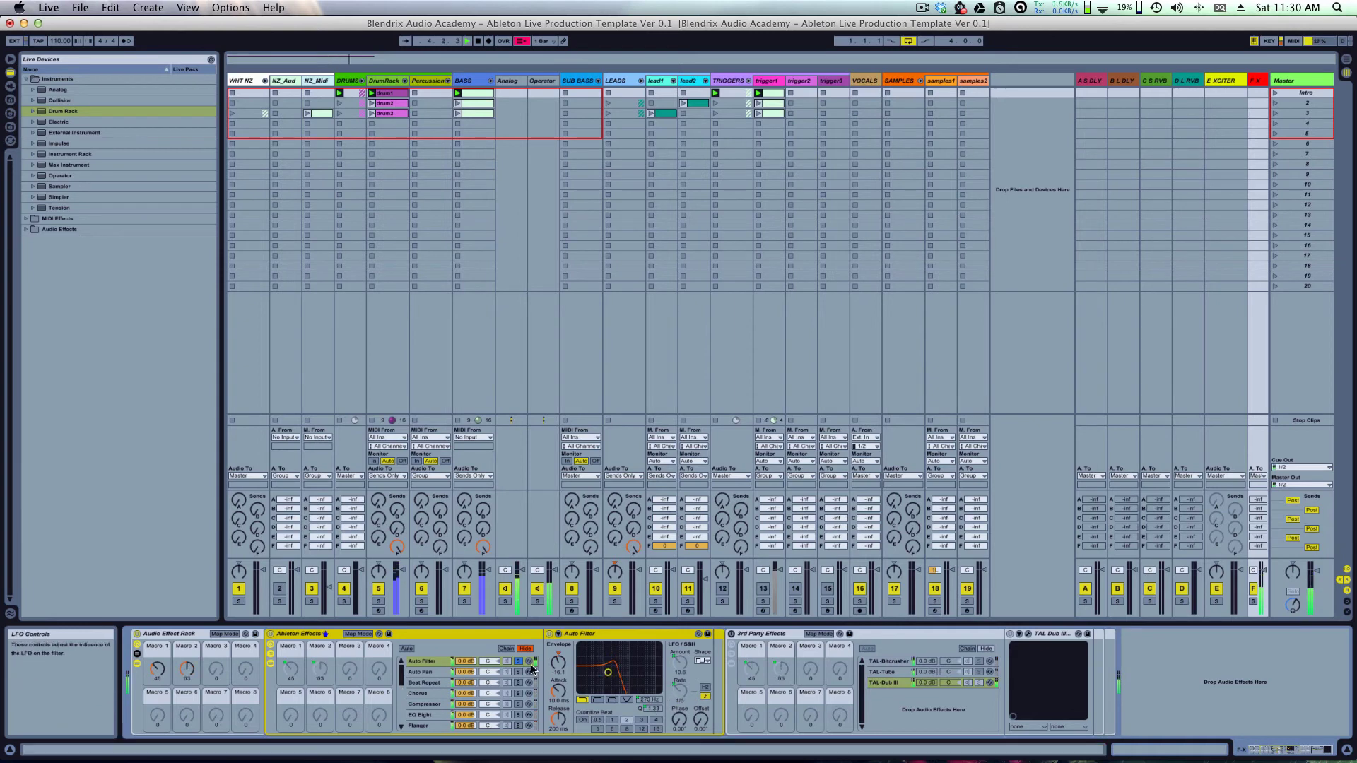
pyautogui.click(359, 635)
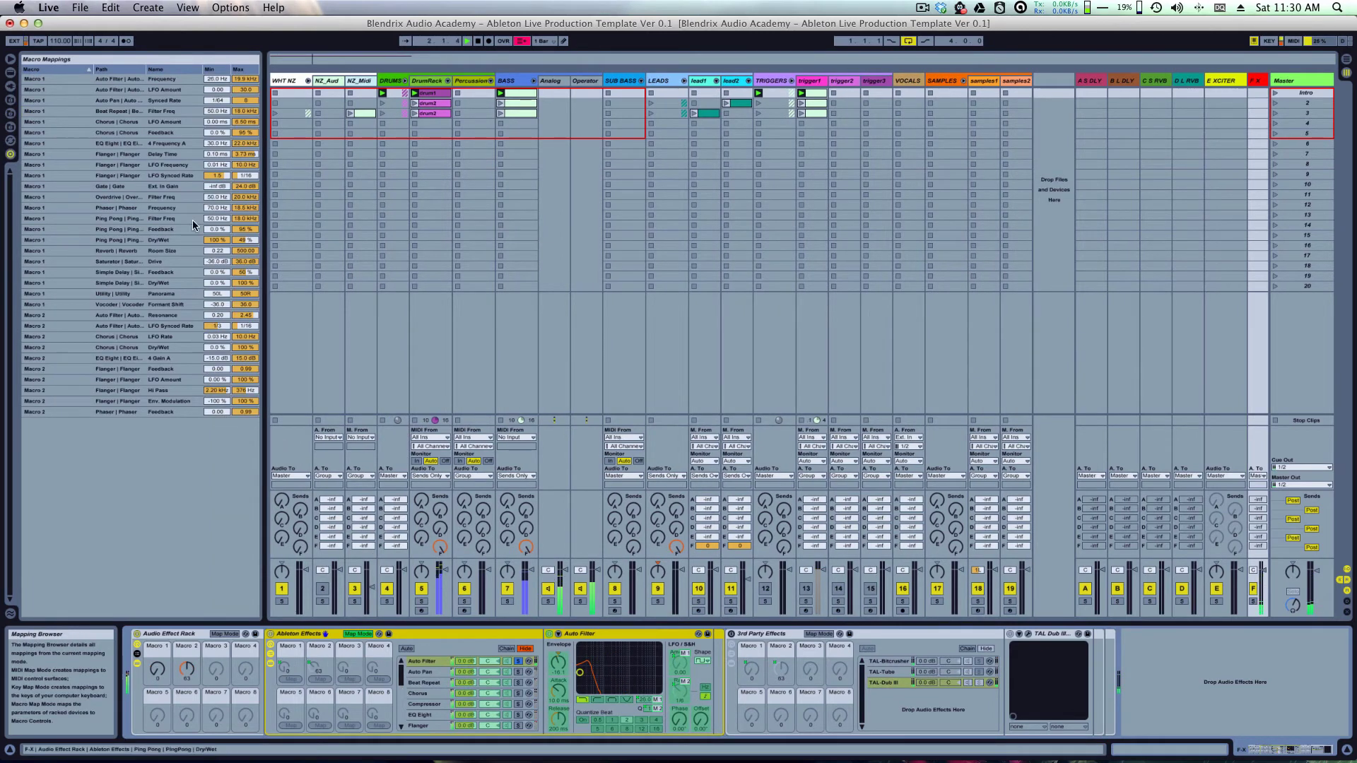
pyautogui.click(678, 688)
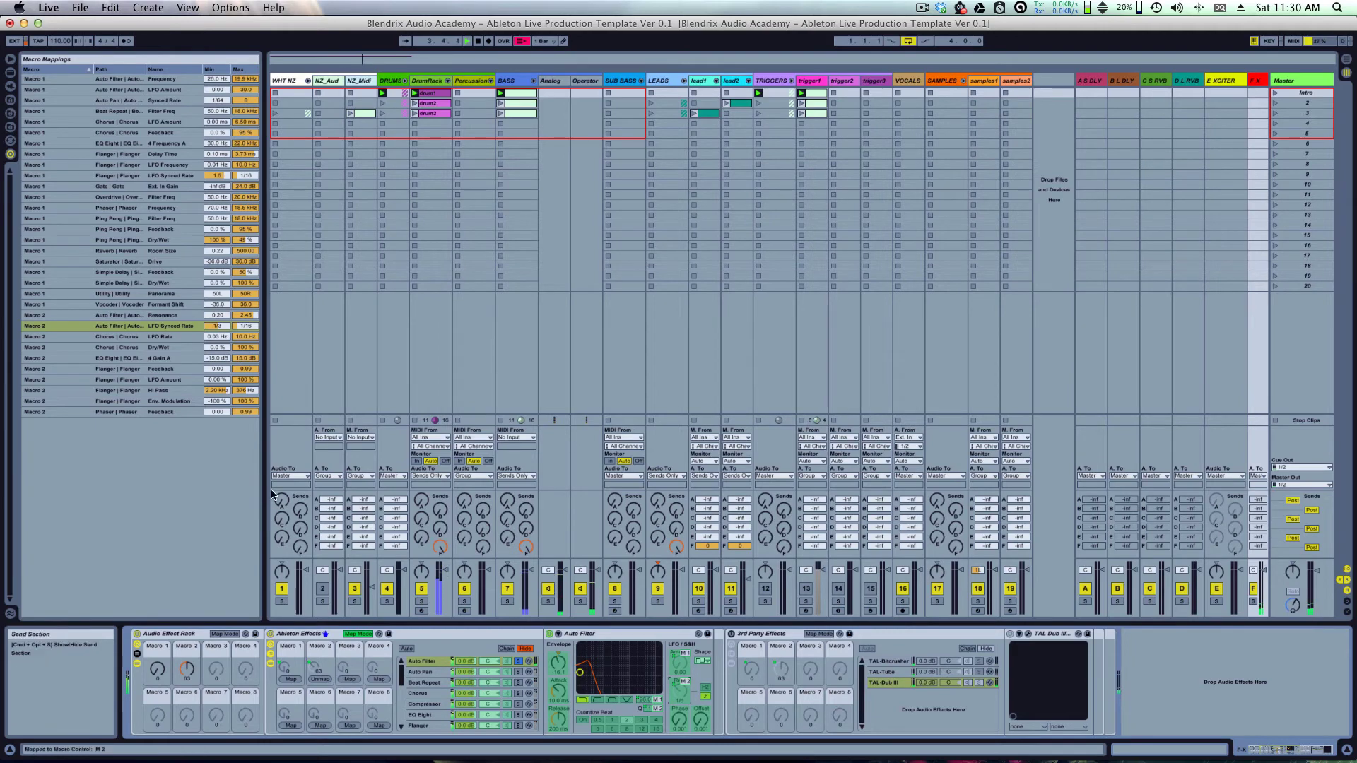
pyautogui.click(359, 634)
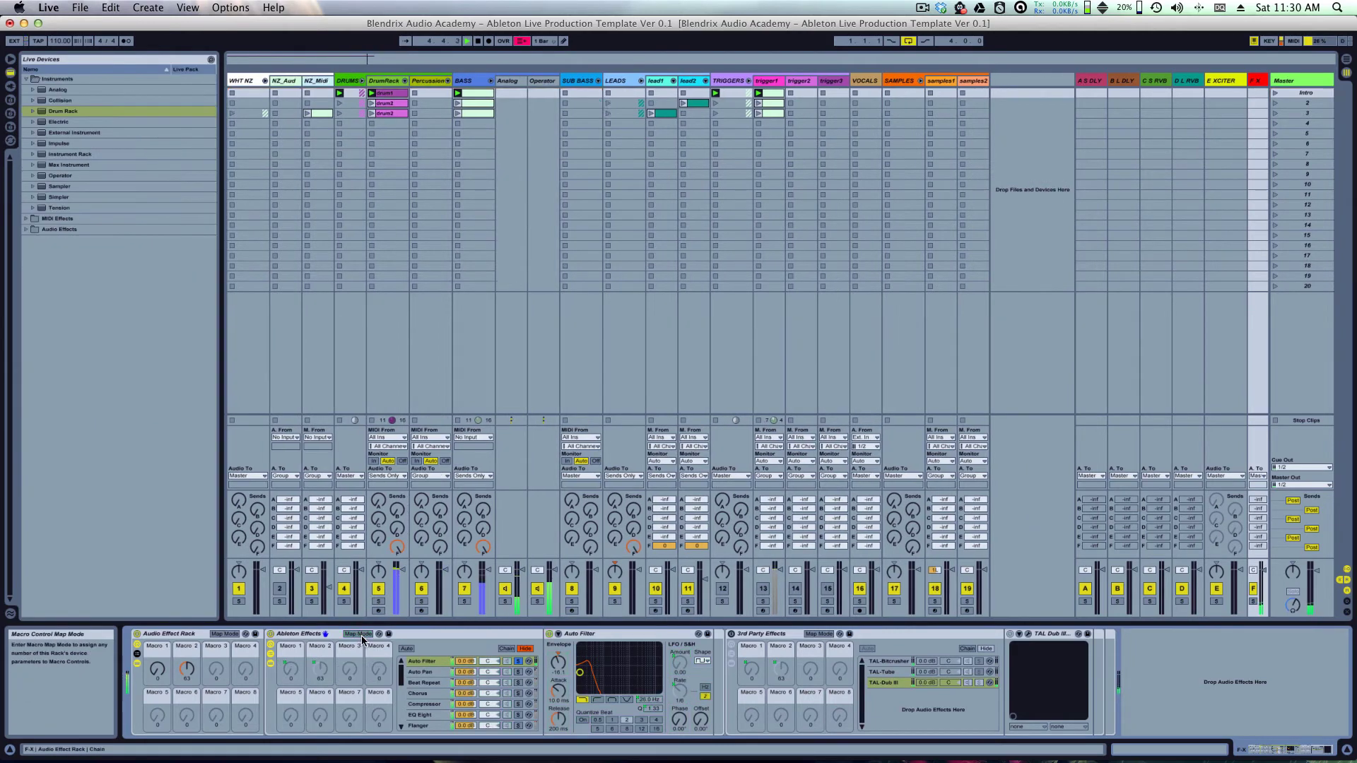
# Step: Solo the Auto Pan chain and adjust its Amount and Rate by ear
pyautogui.click(519, 671)
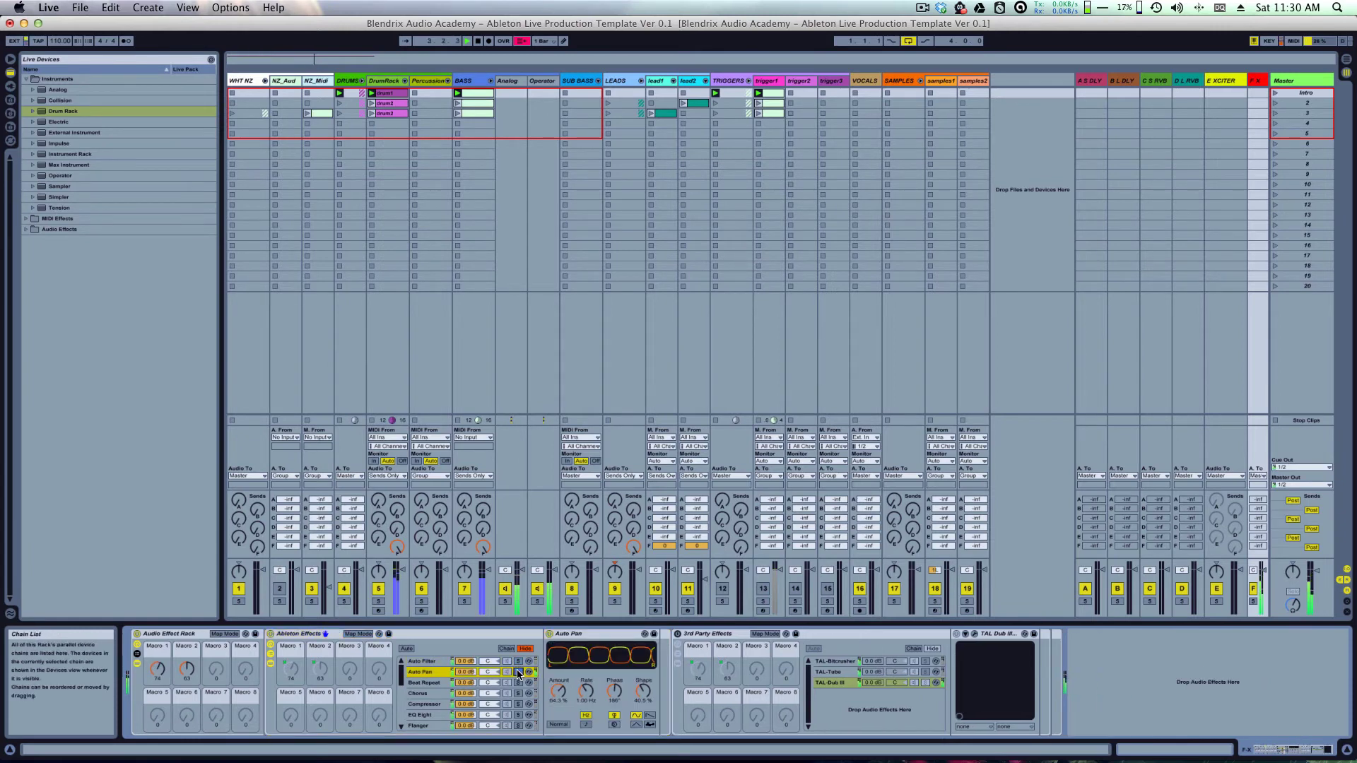
pyautogui.click(518, 671)
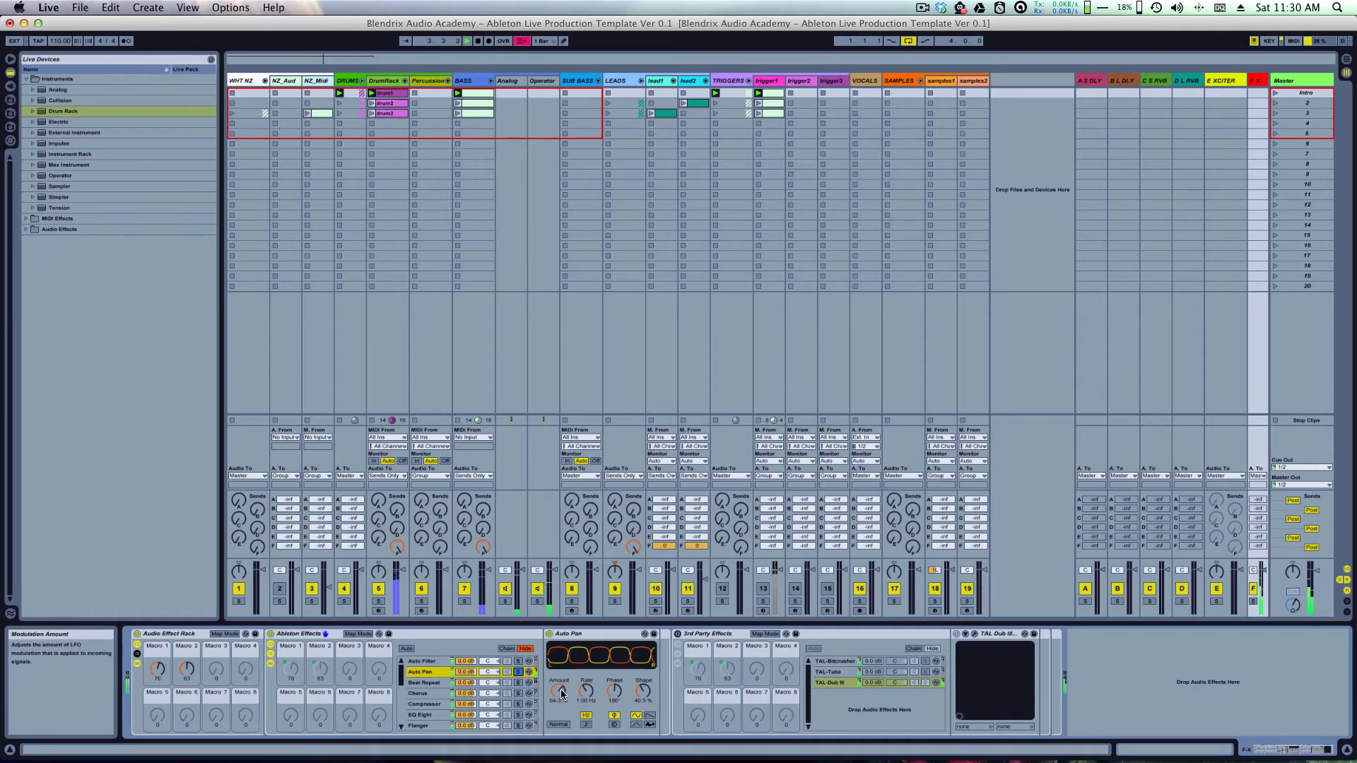
pyautogui.moveTo(559, 688); pyautogui.dragTo(559, 661)
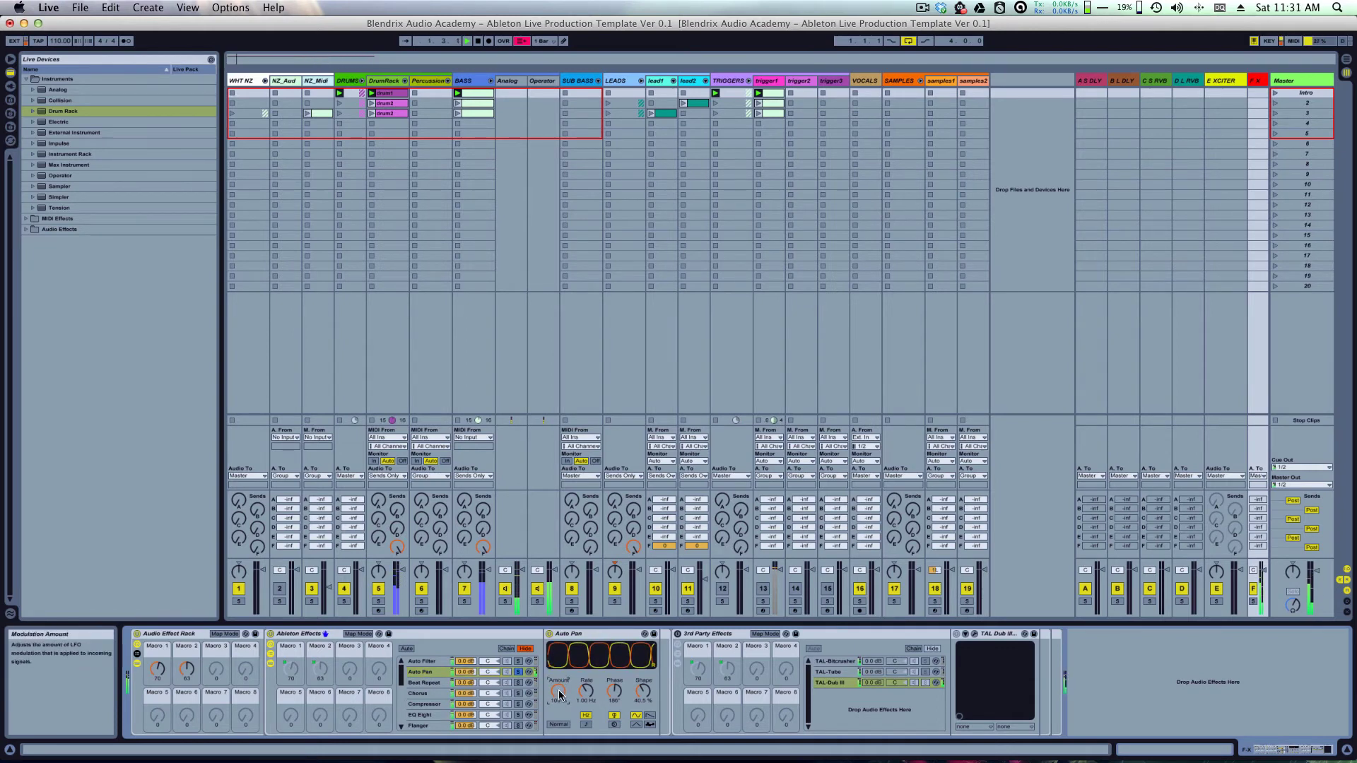
pyautogui.moveTo(559, 695); pyautogui.dragTo(591, 674)
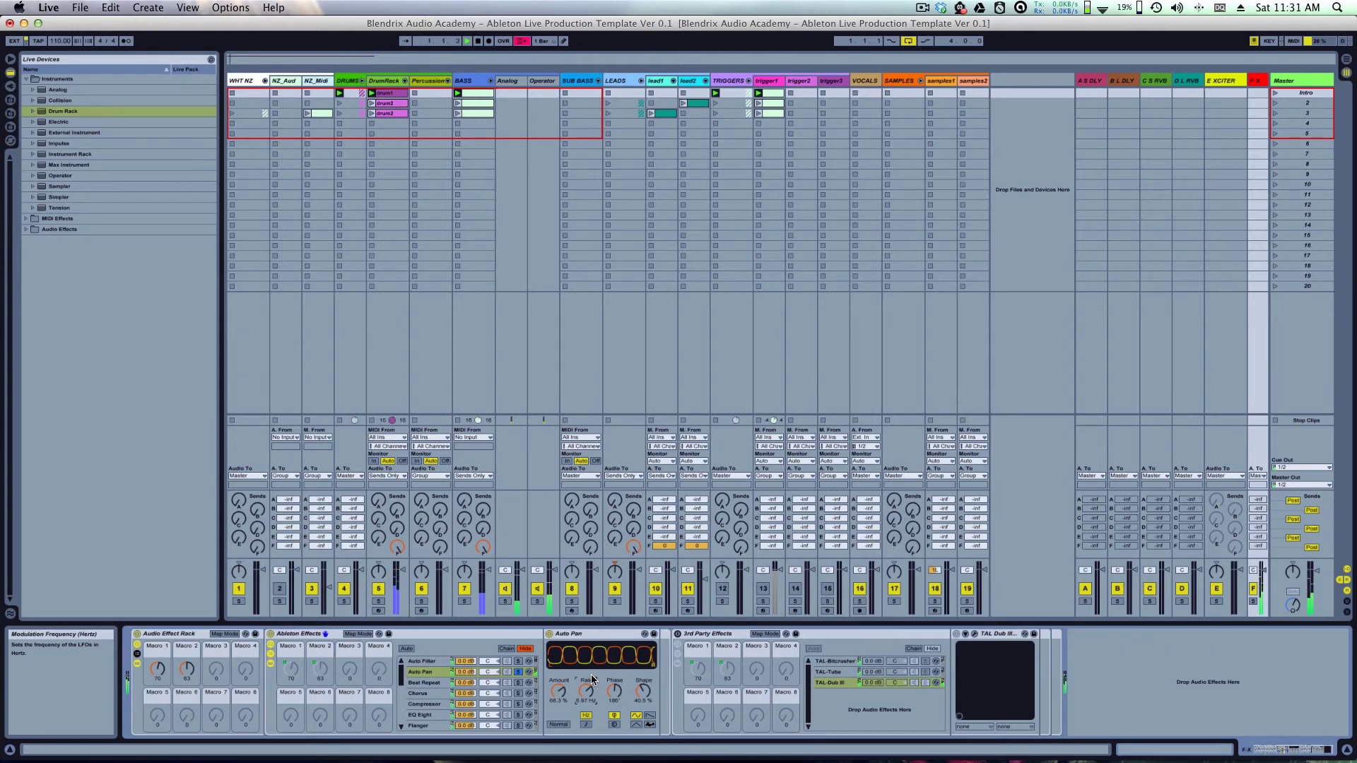
pyautogui.moveTo(591, 674); pyautogui.dragTo(591, 675)
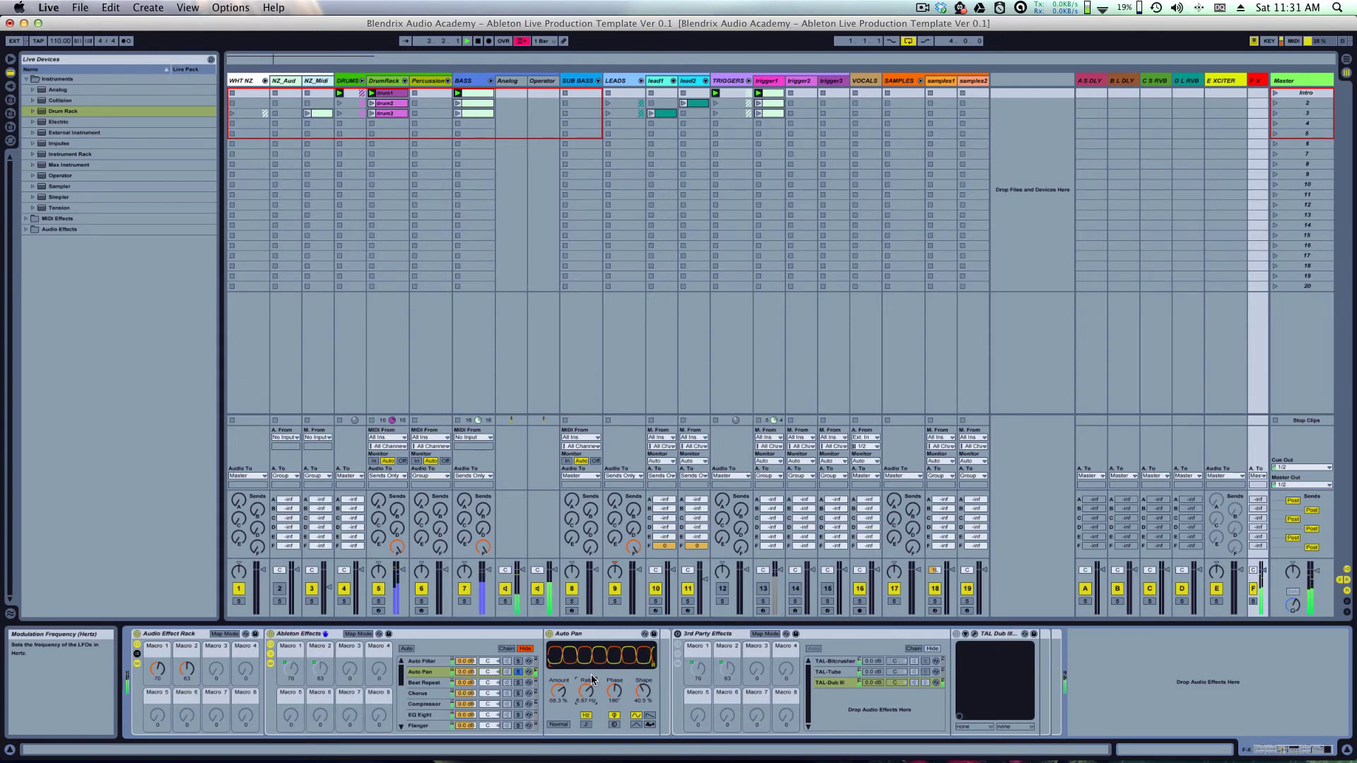
# Step: Map Auto Pan's Amount to Macro 1 and its Rate to Macro 2
pyautogui.rightClick(559, 695)
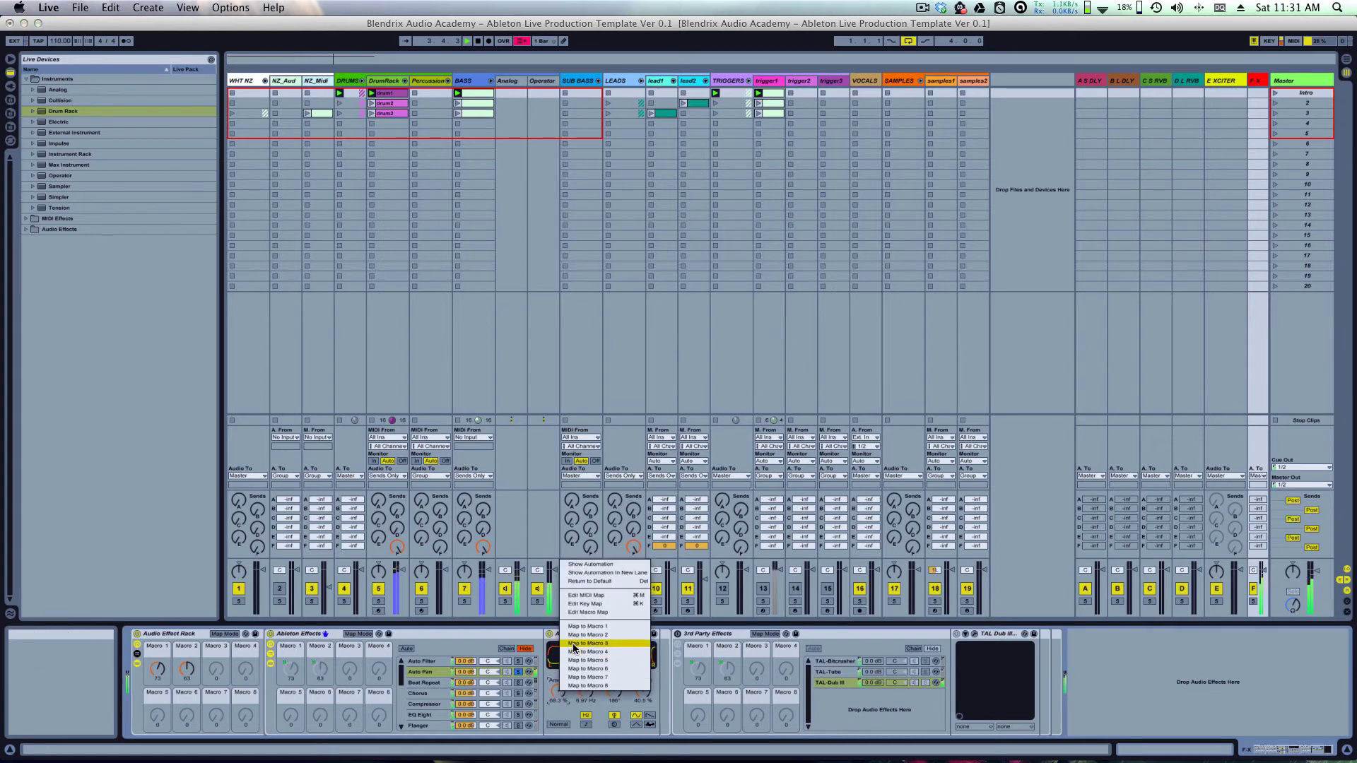
pyautogui.click(580, 643)
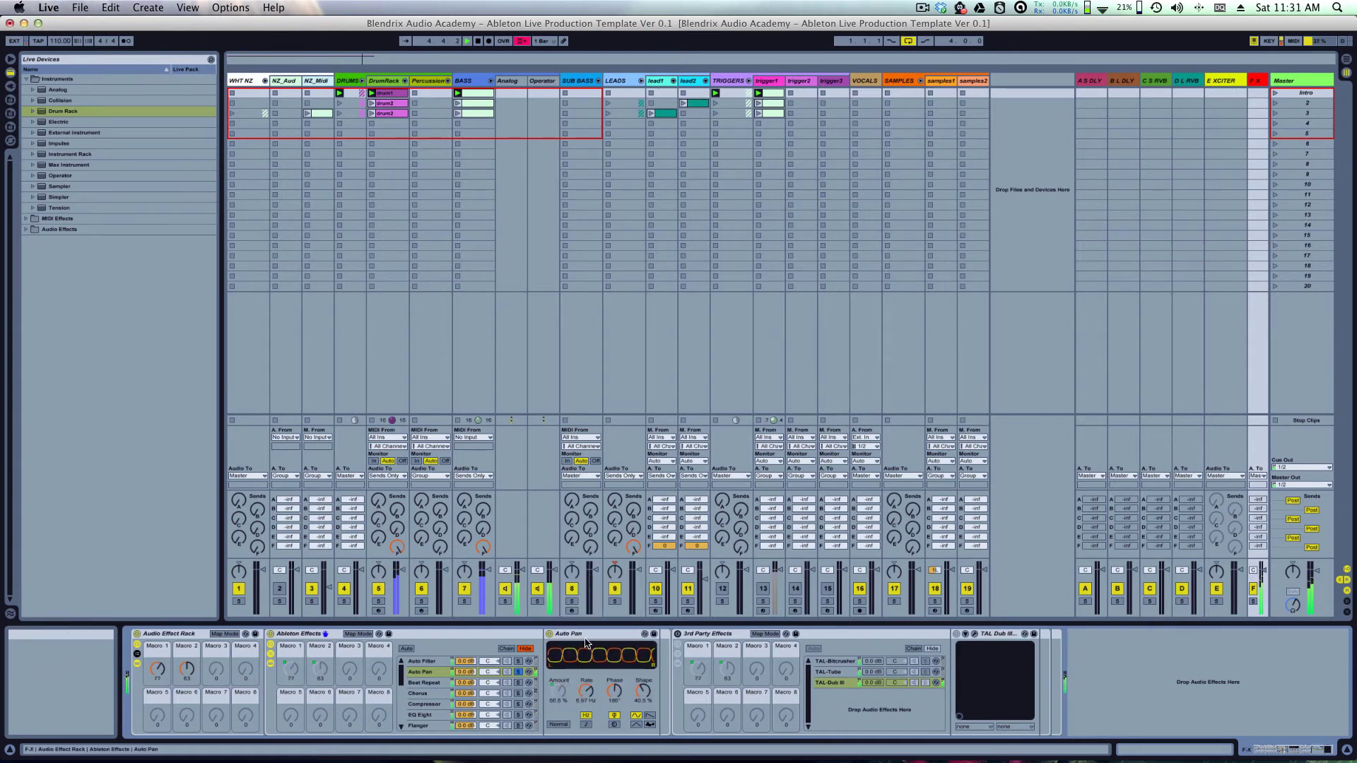
pyautogui.click(583, 635)
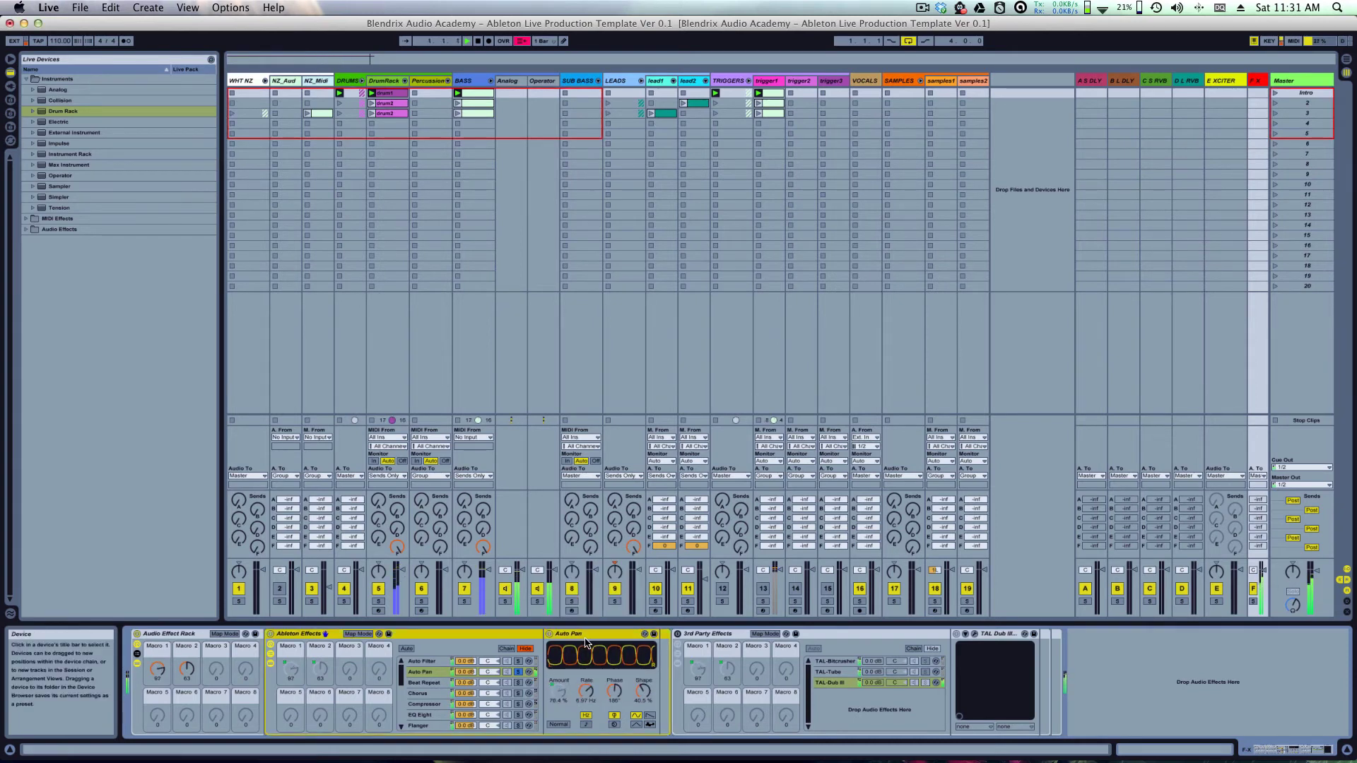
pyautogui.rightClick(588, 694)
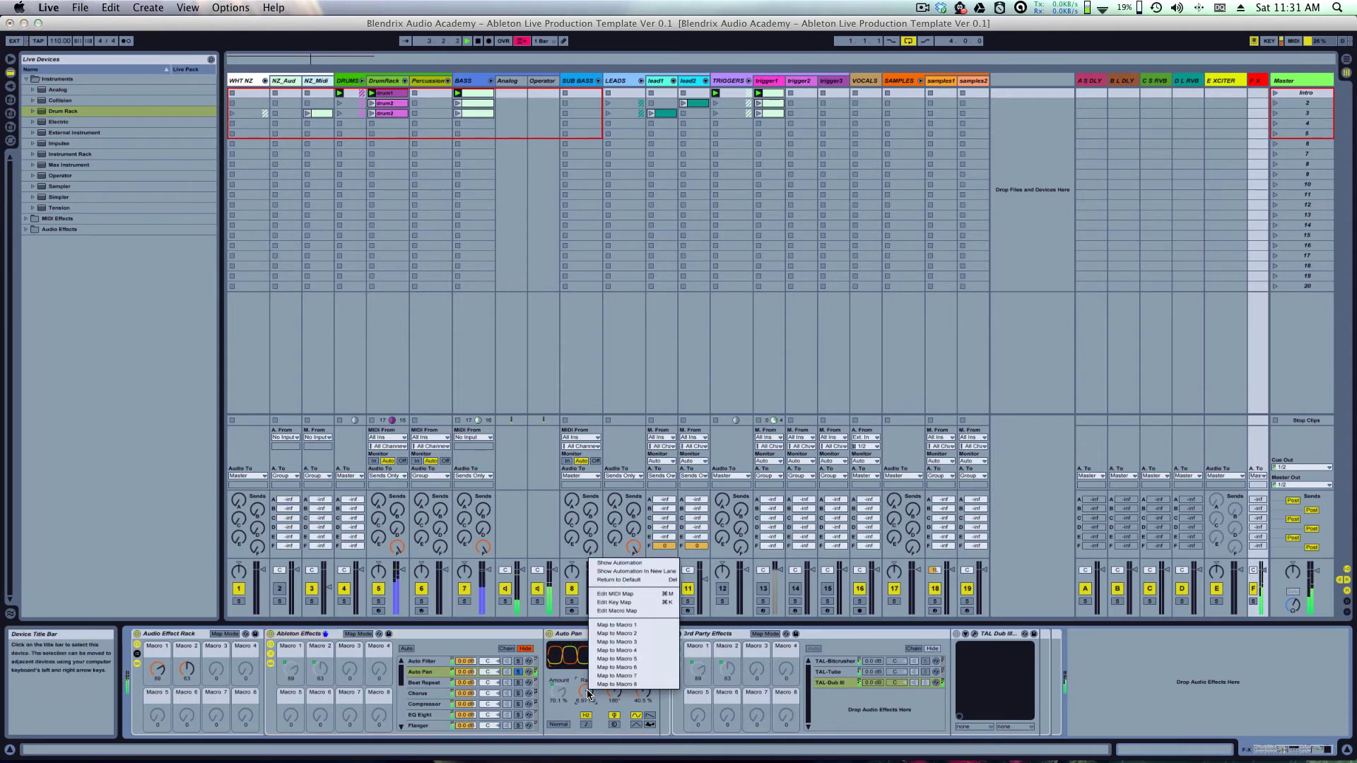
pyautogui.click(615, 634)
pyautogui.click(615, 635)
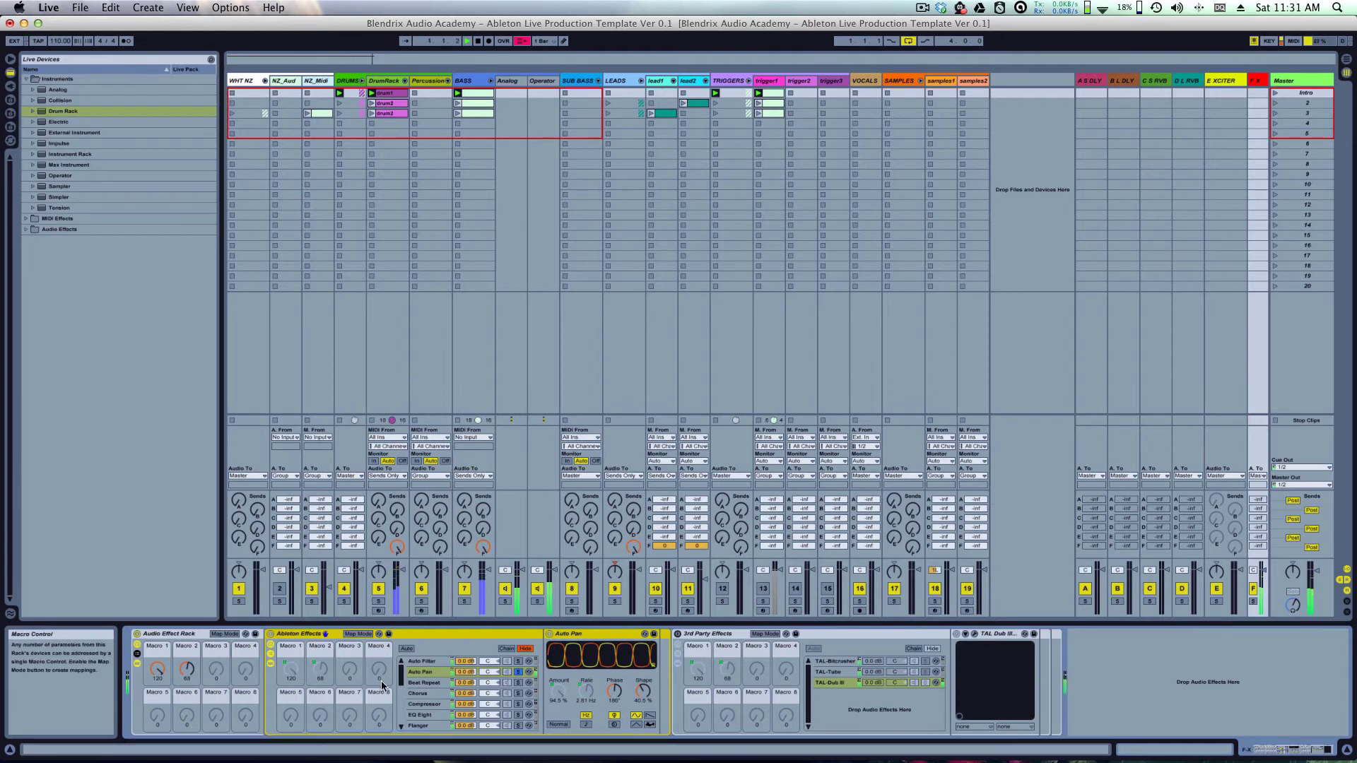
# Step: Audition the Beat Repeat, Chorus and Compressor chains soloed in turn, select the Compressor device and stop playback
pyautogui.click(518, 683)
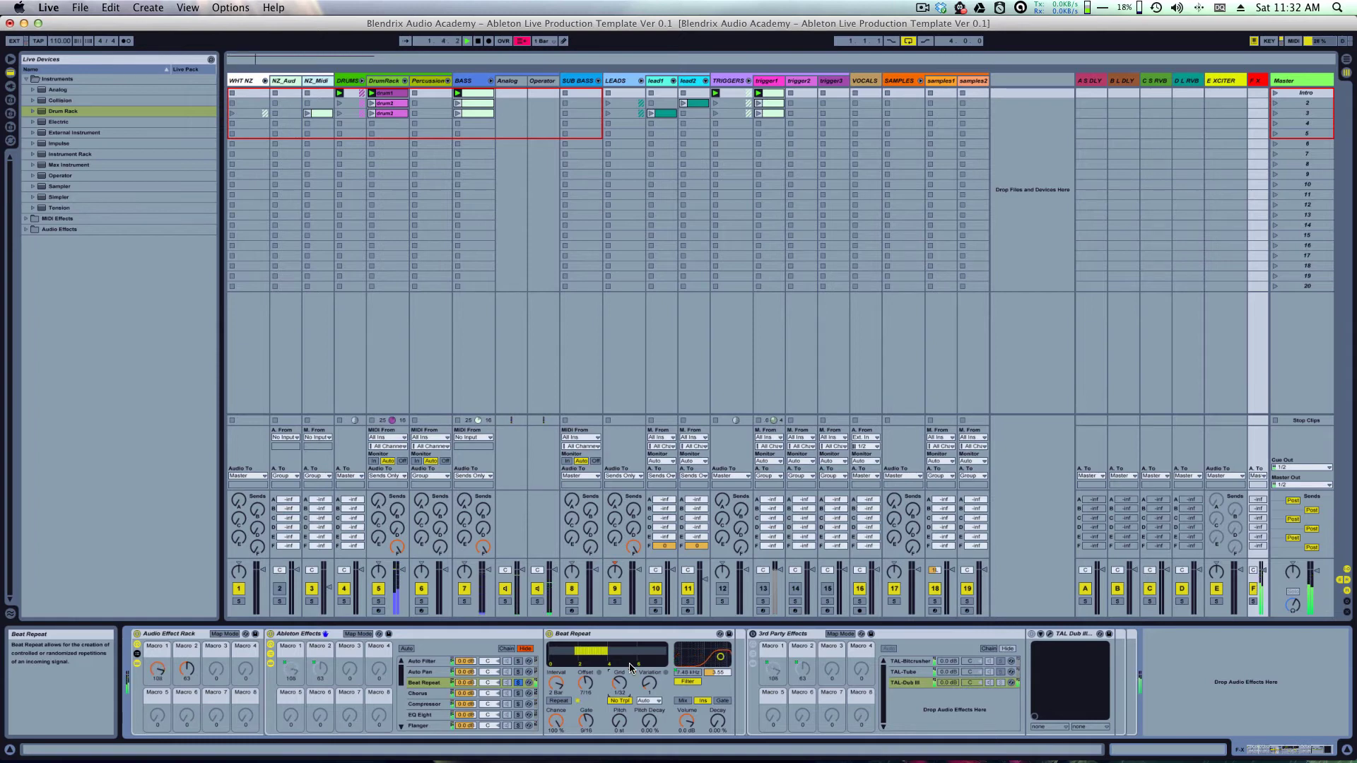
pyautogui.click(519, 693)
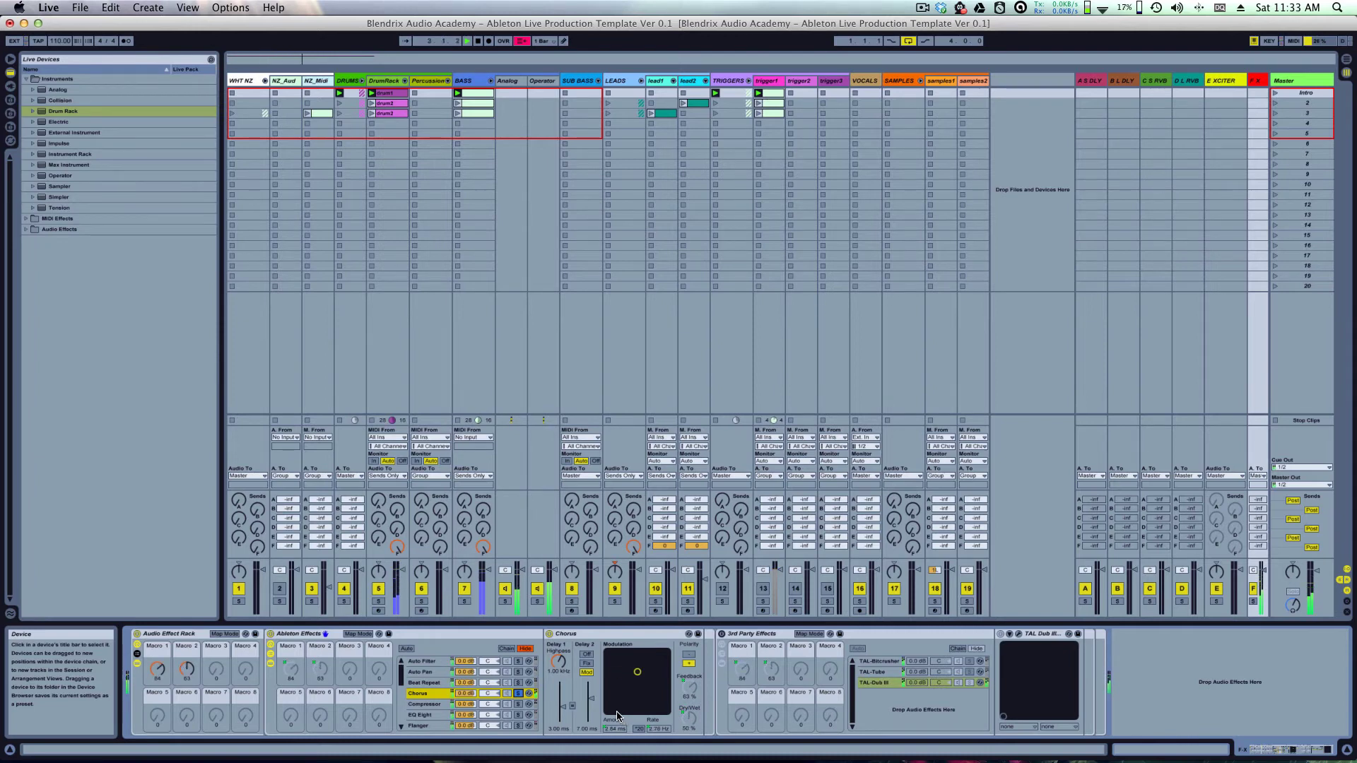
pyautogui.click(525, 705)
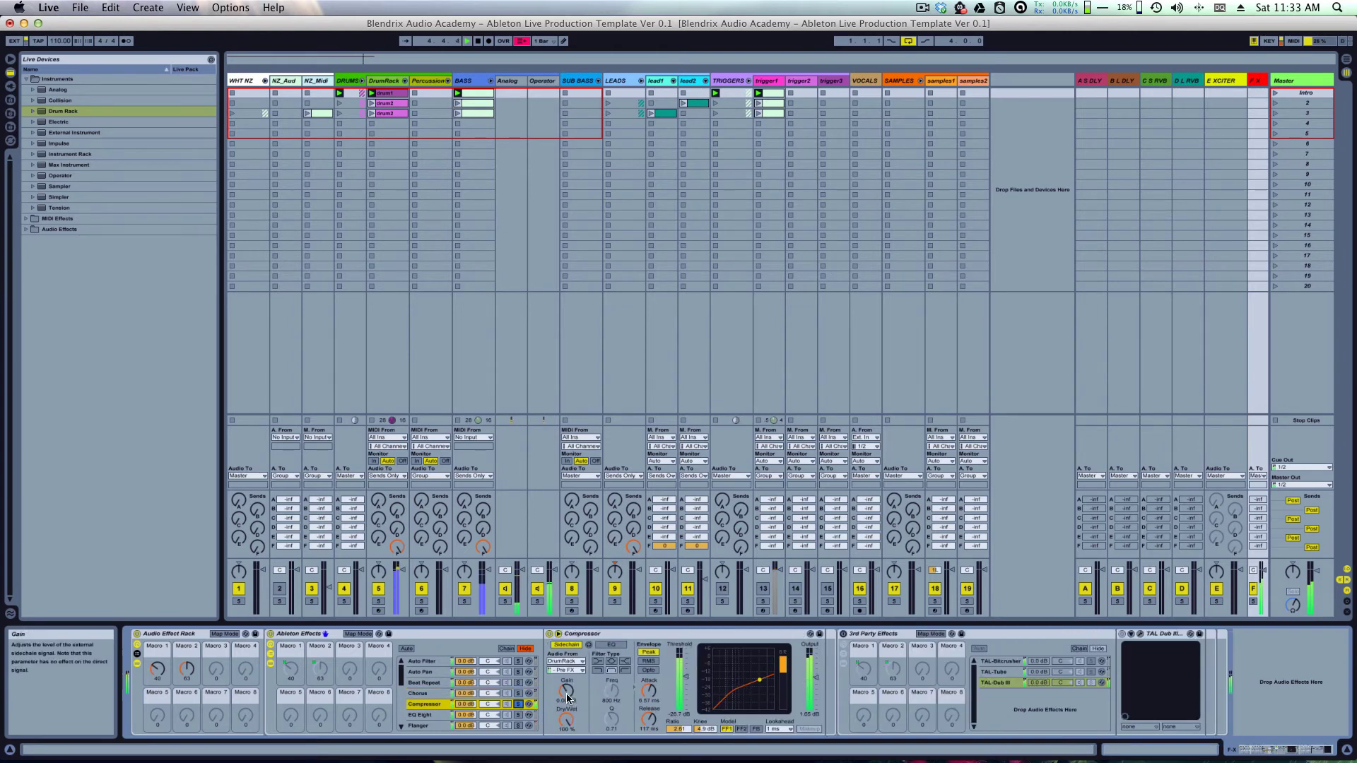
pyautogui.click(612, 636)
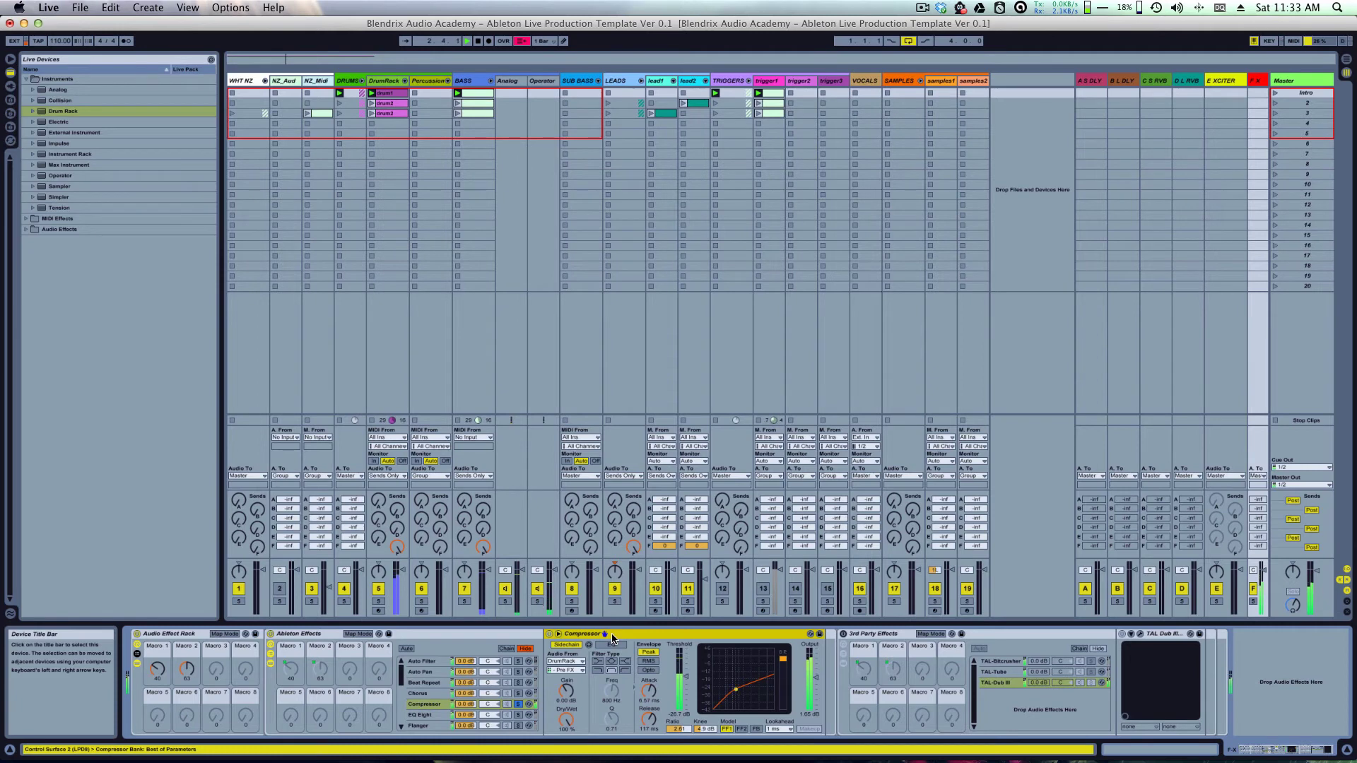
pyautogui.press('space')
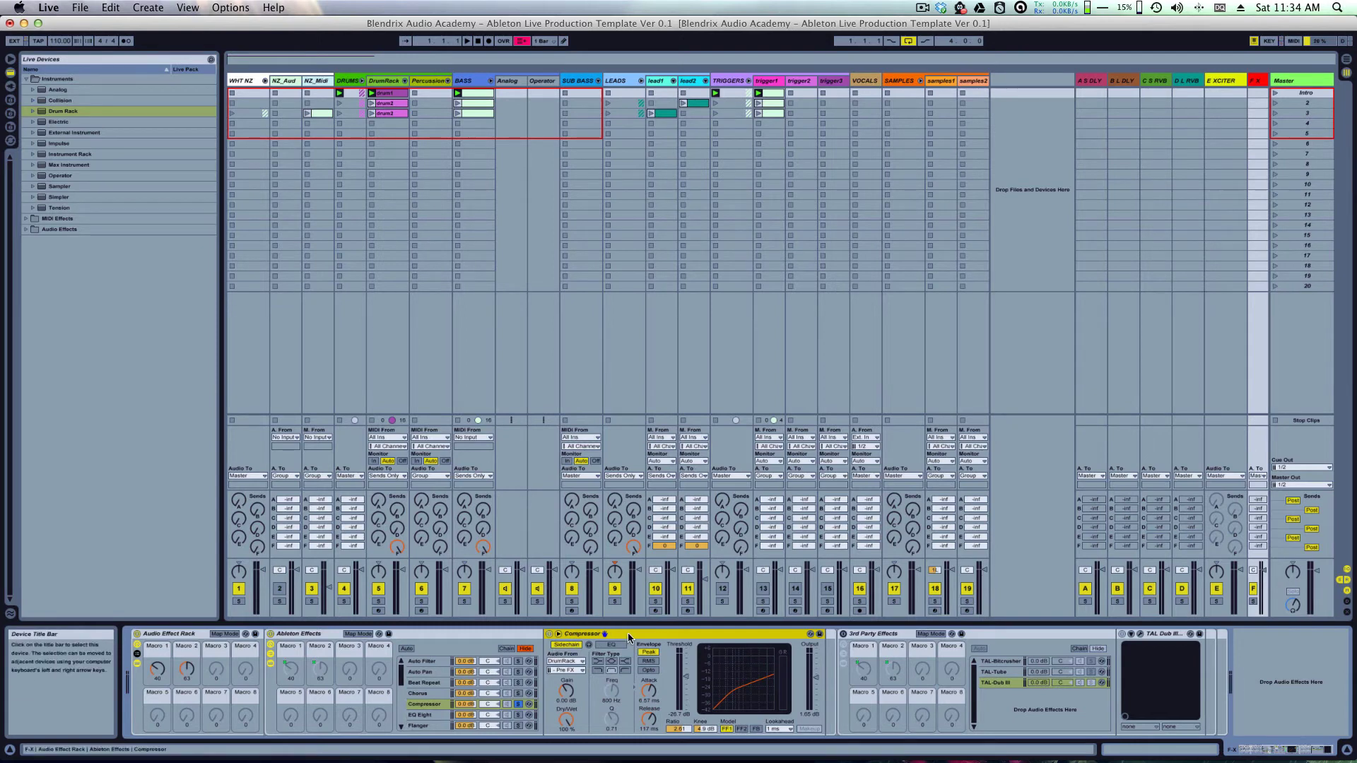
# Step: Play only the BASS track's third clip and return to the Compressor on the F-X return track
pyautogui.click(457, 424)
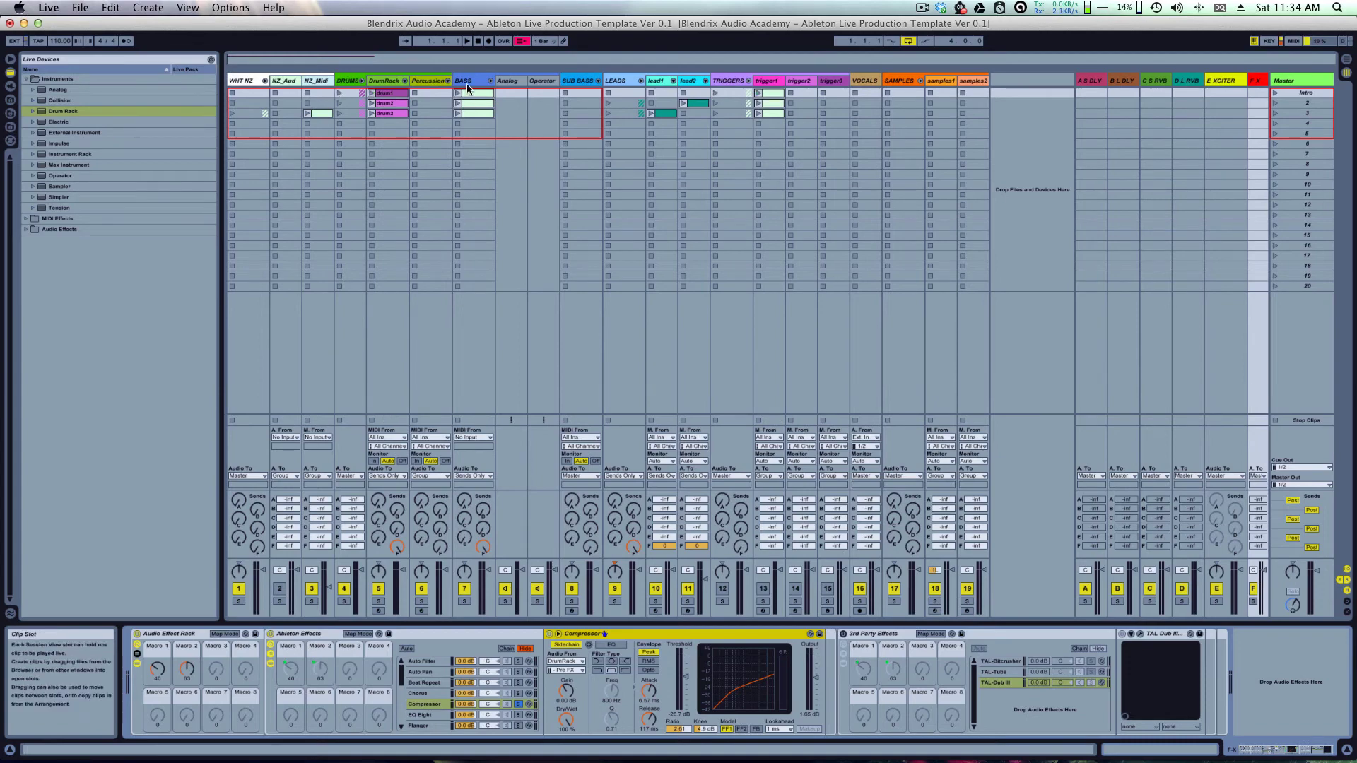
pyautogui.click(458, 113)
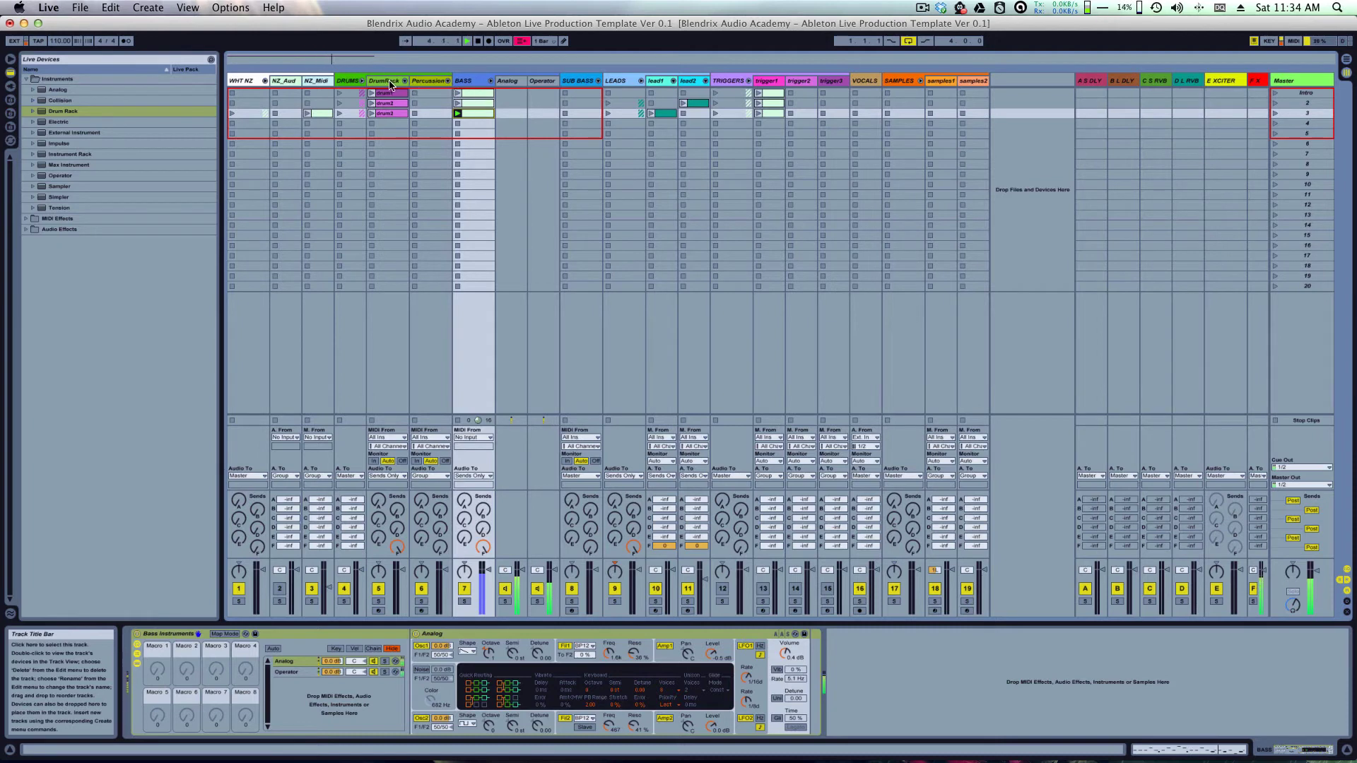
pyautogui.click(465, 82)
pyautogui.click(1259, 80)
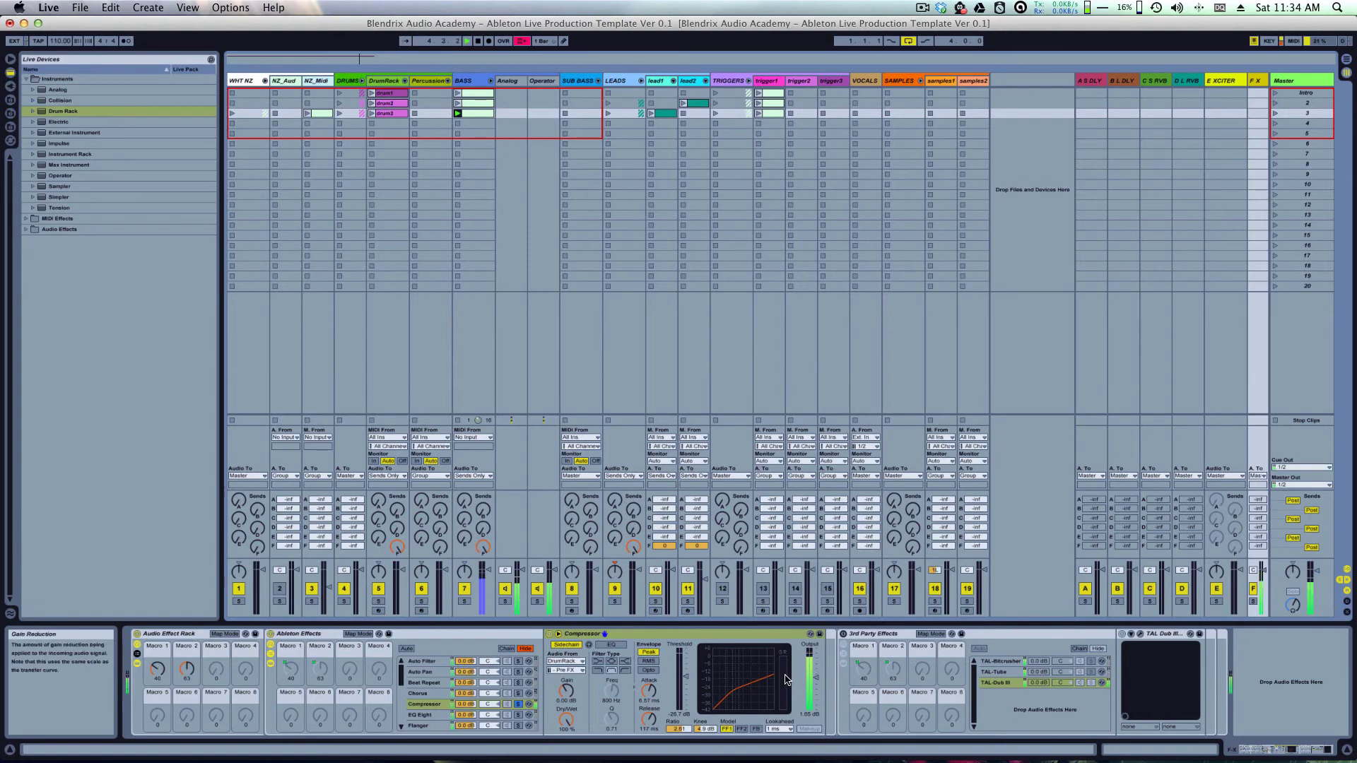
# Step: Launch the DrumRack's third clip alongside the bass and return to the F-X return track's Compressor
pyautogui.click(372, 113)
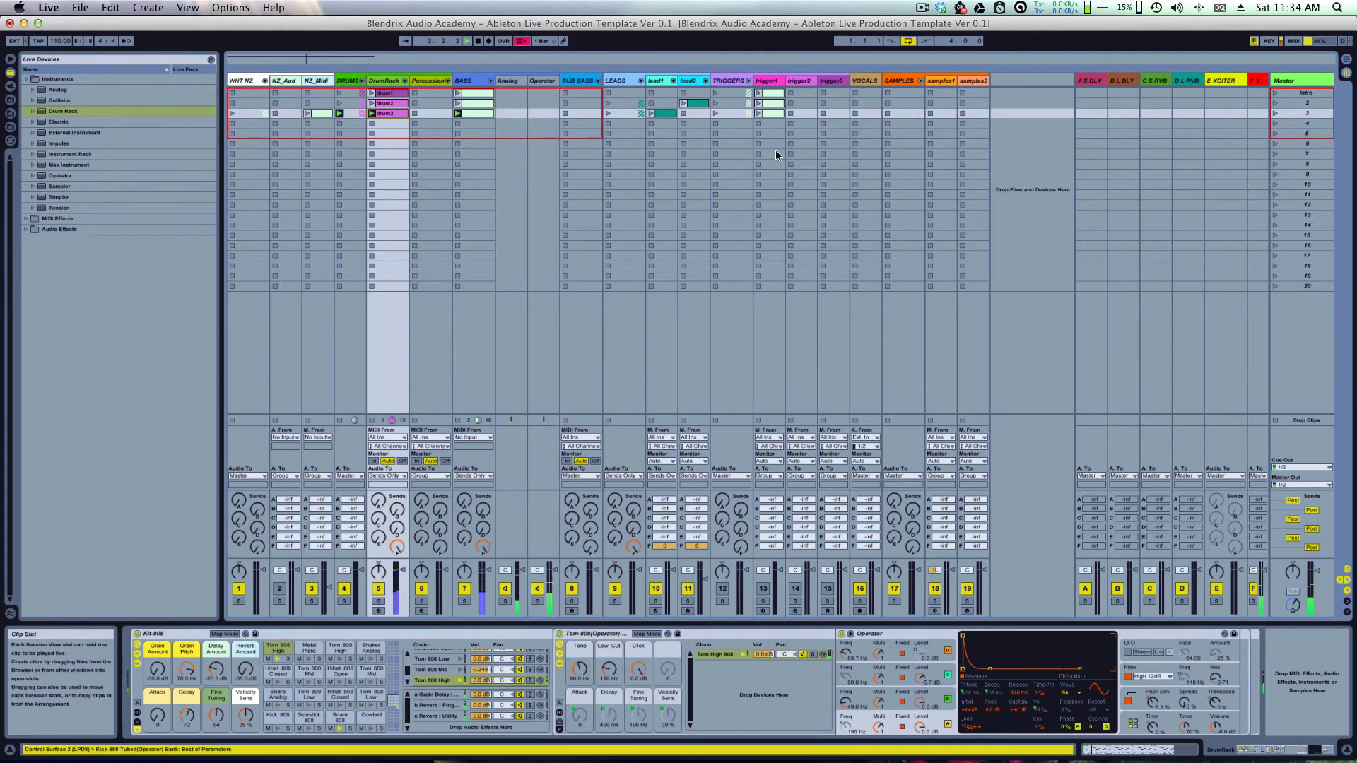
pyautogui.click(480, 84)
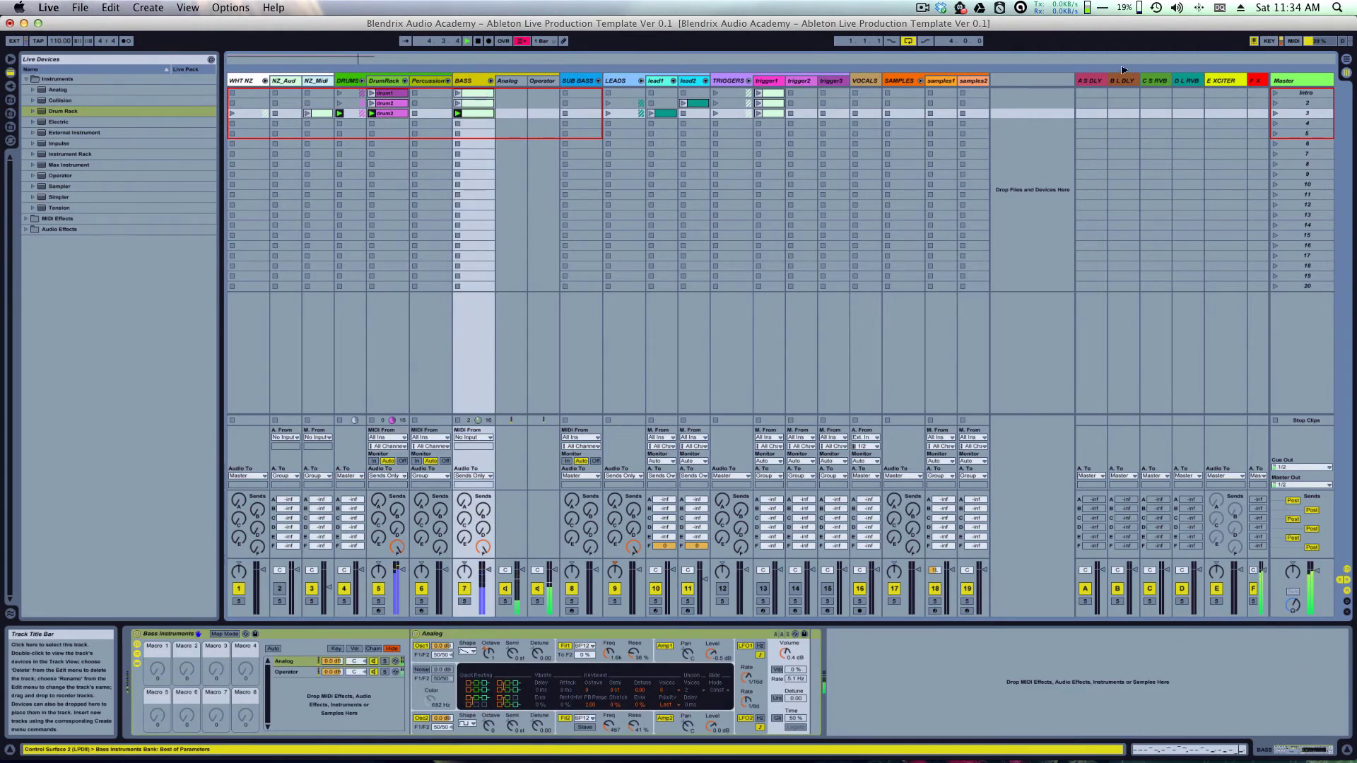
pyautogui.click(1256, 80)
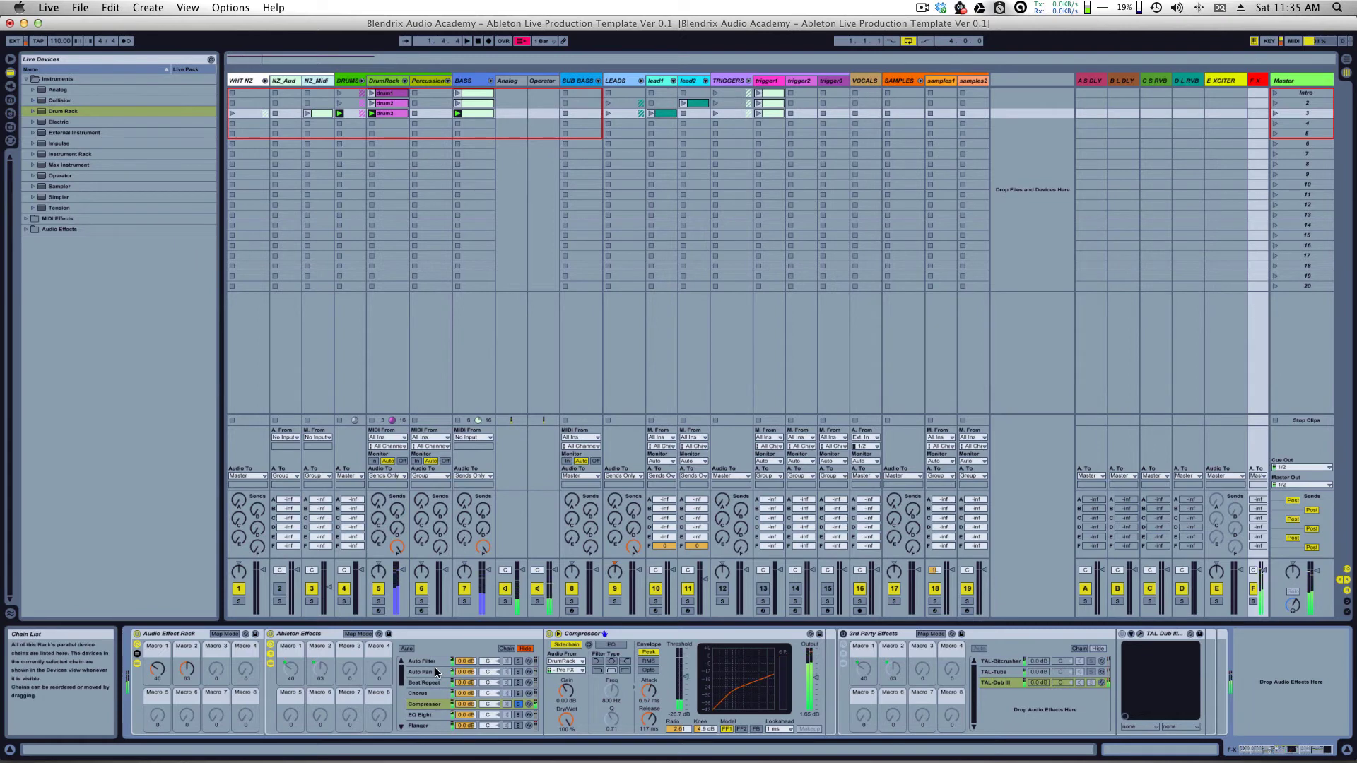
# Step: Review the Compressor's sidechain routing, keeping DrumRack as the source and browsing its individual drum tap points
pyautogui.click(569, 663)
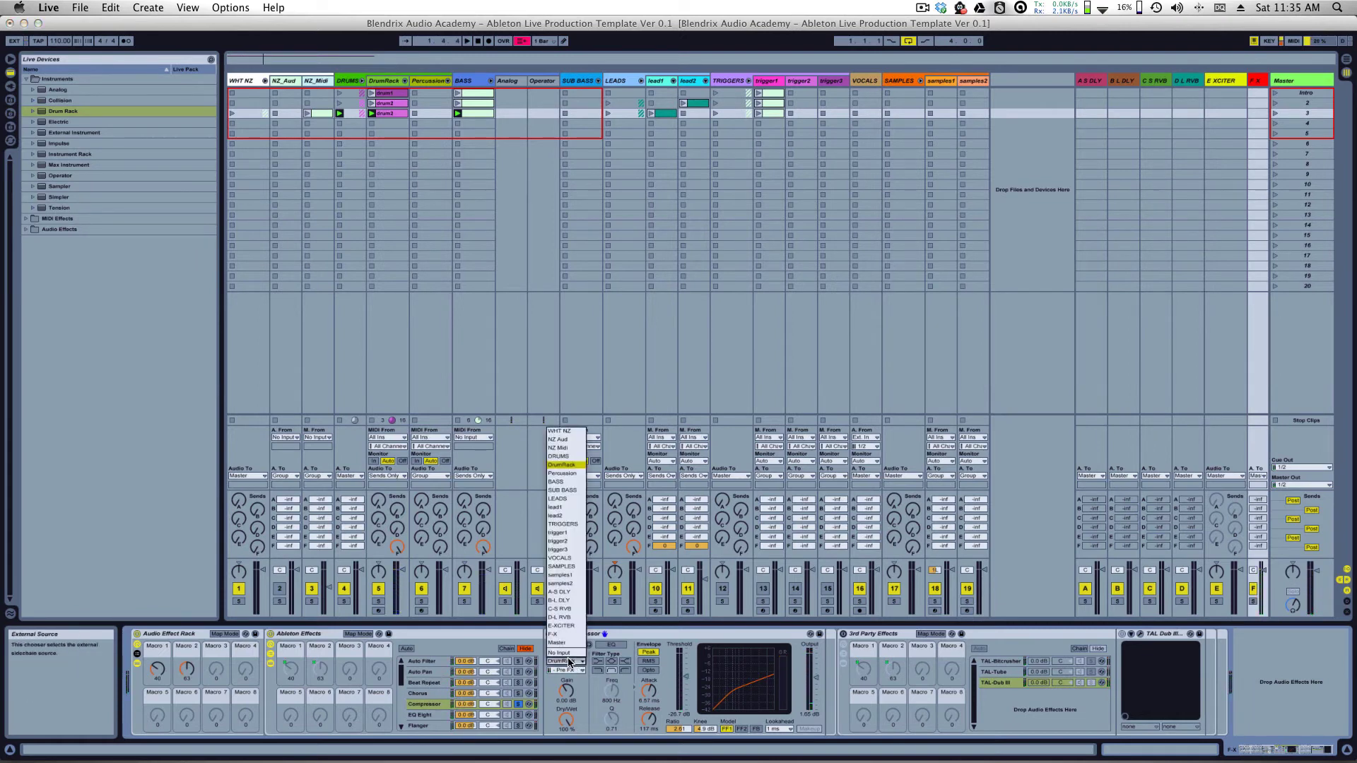
pyautogui.click(567, 464)
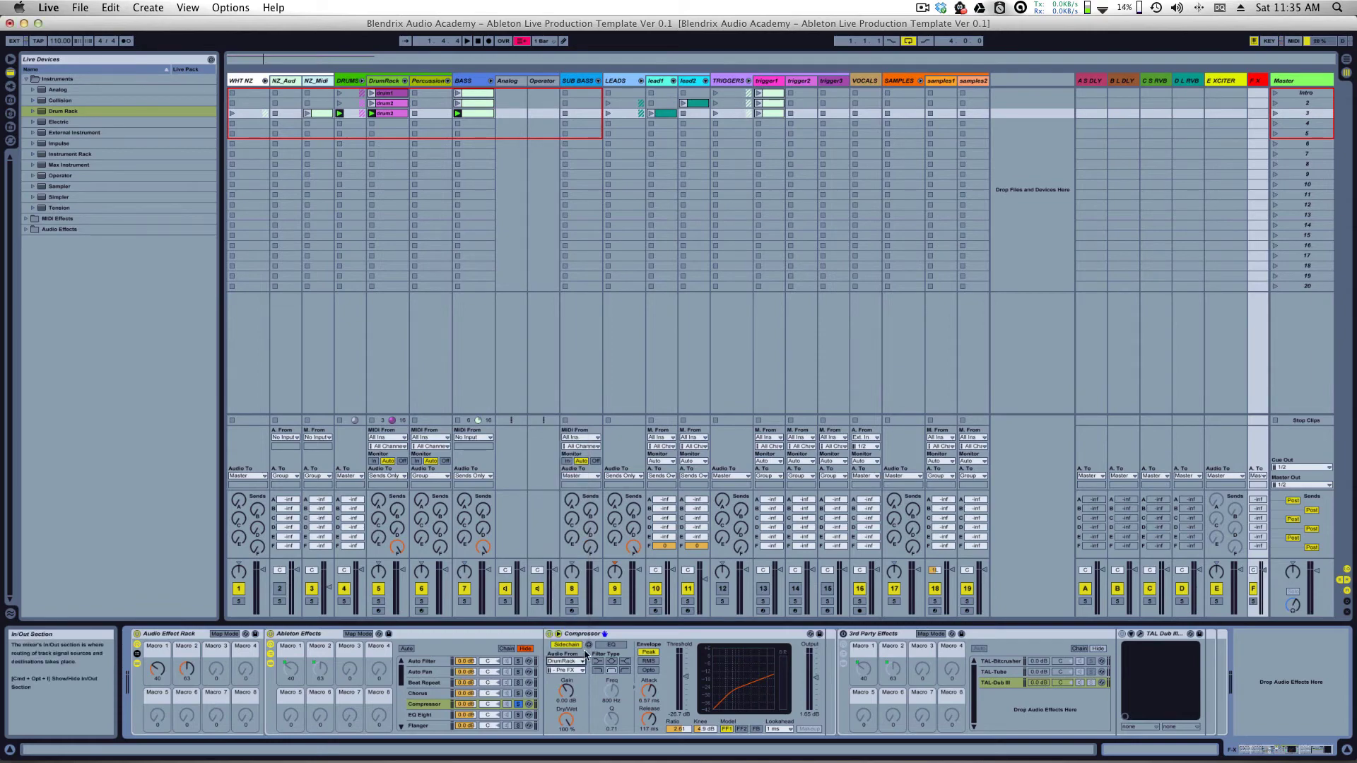
pyautogui.click(571, 669)
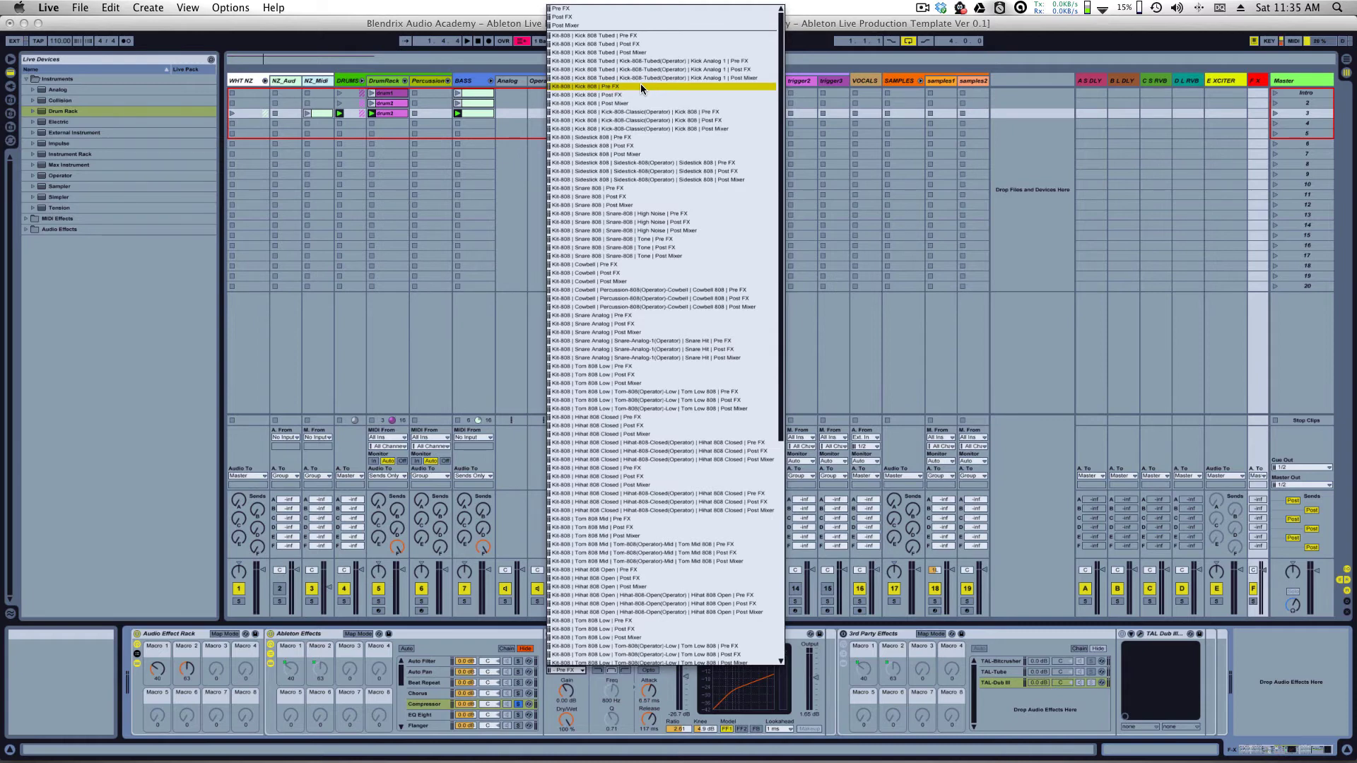
pyautogui.click(640, 85)
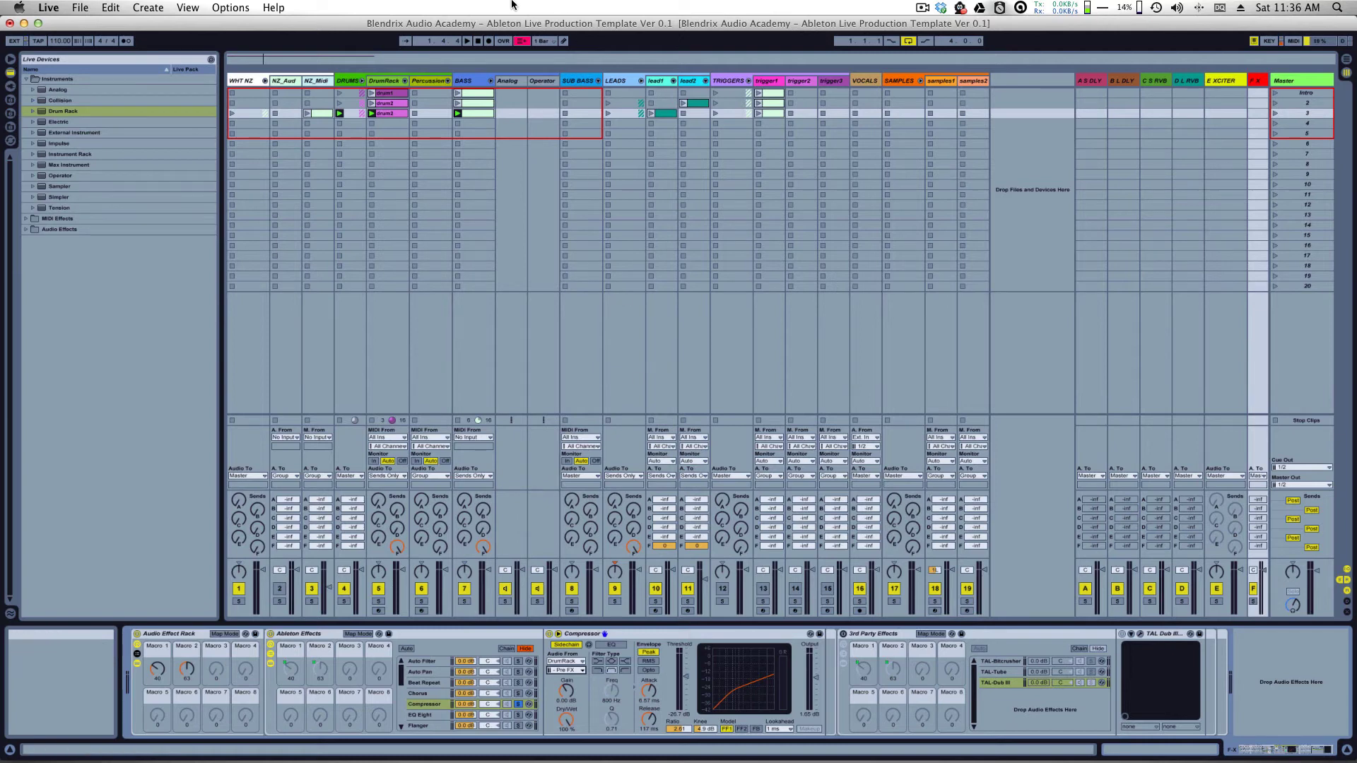
# Step: Launch the Intro scene, audition the soloed EQ Eight chain while adjusting the selected filter's Q, and stop playback
pyautogui.click(1276, 91)
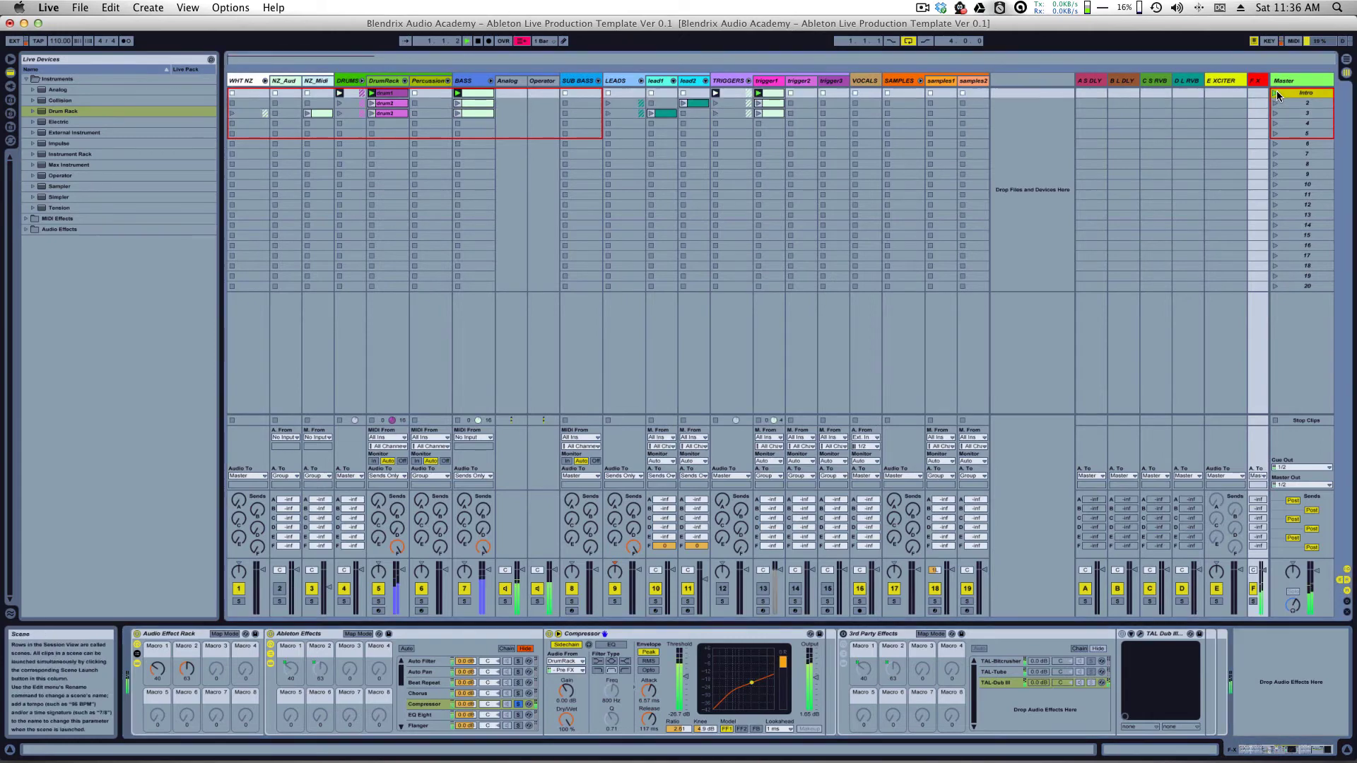
pyautogui.click(422, 715)
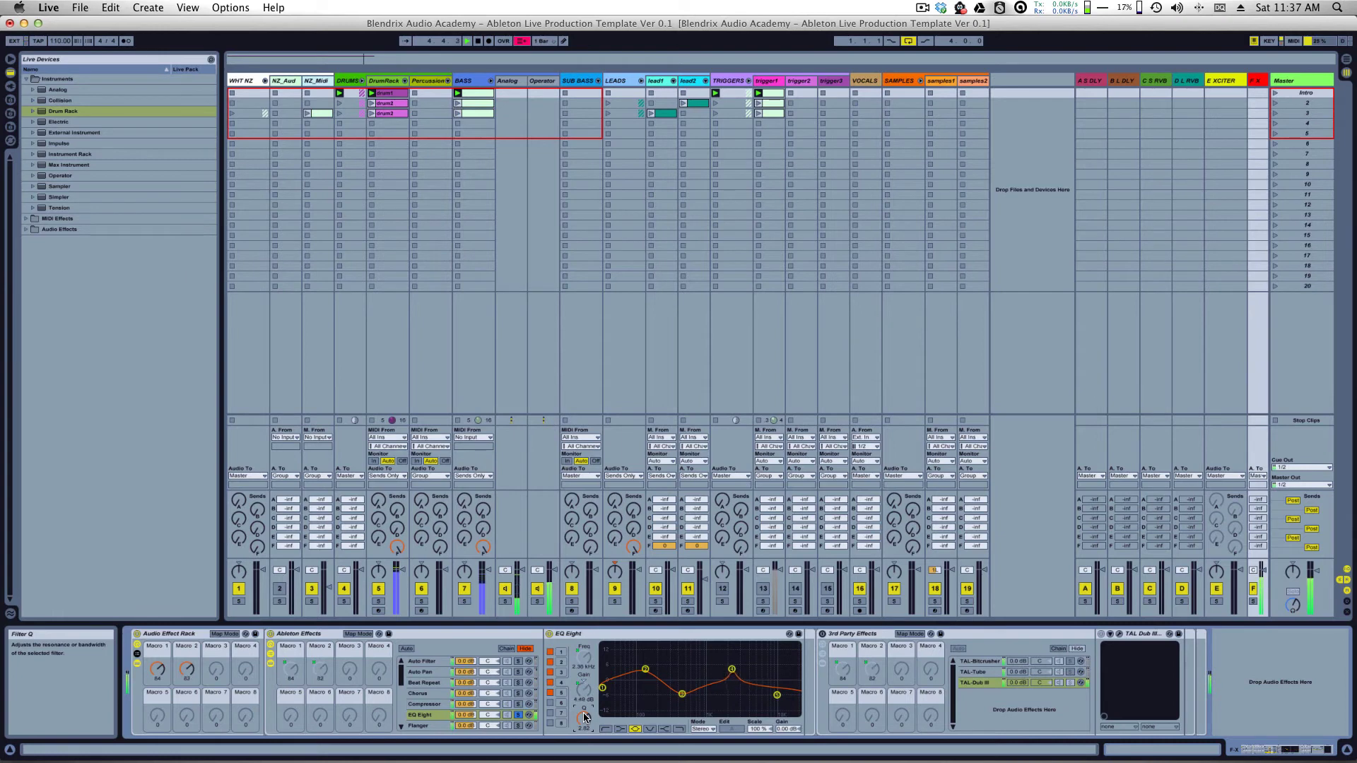
pyautogui.moveTo(584, 718); pyautogui.dragTo(581, 730)
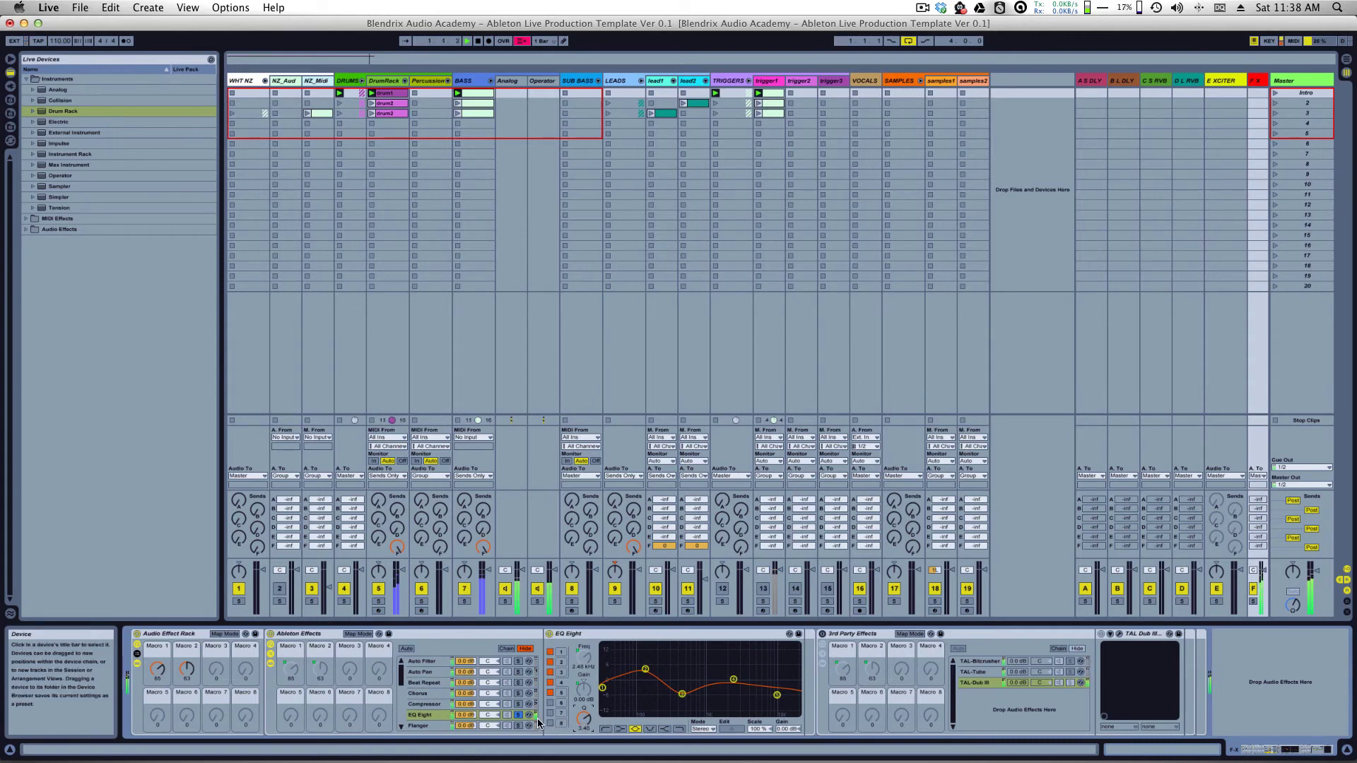
pyautogui.press('space')
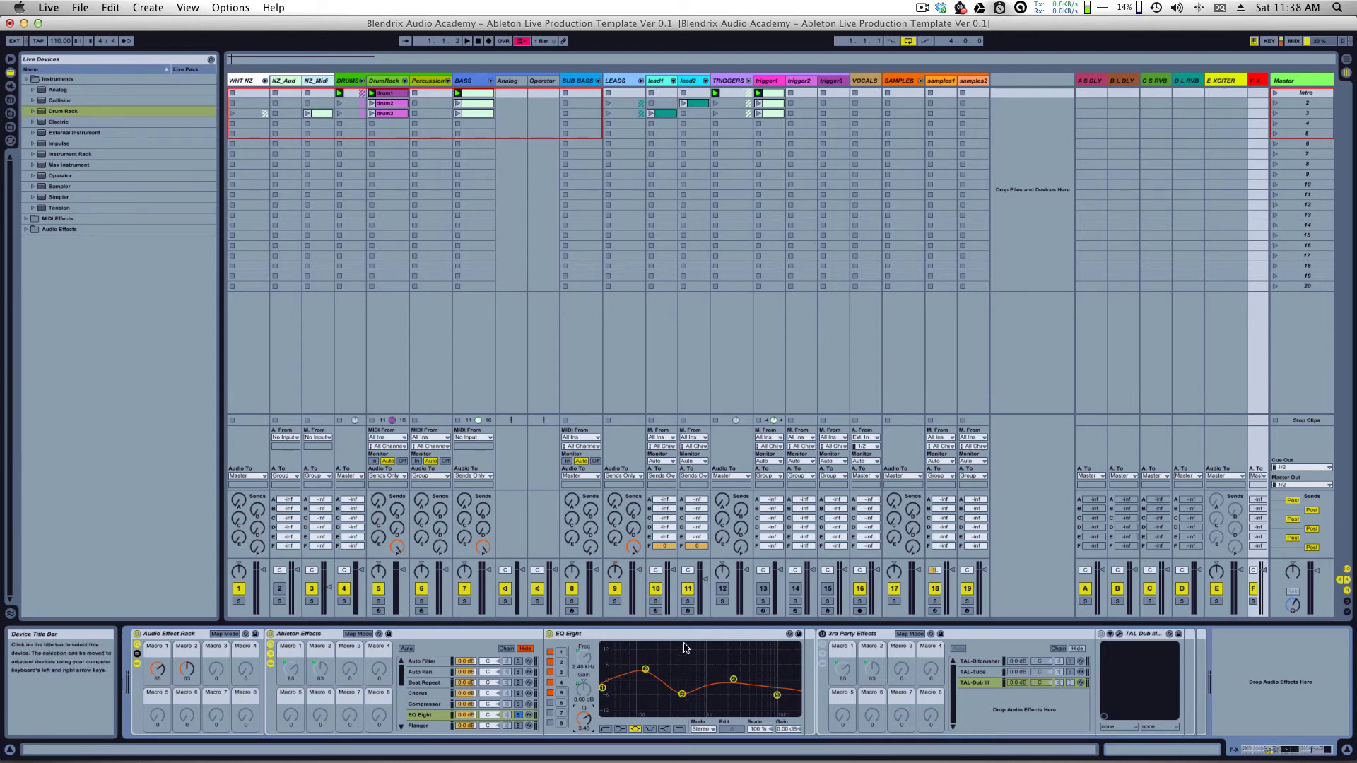
# Step: Select the Flanger chain, resume playback and solo it to audition the effect
pyautogui.click(430, 727)
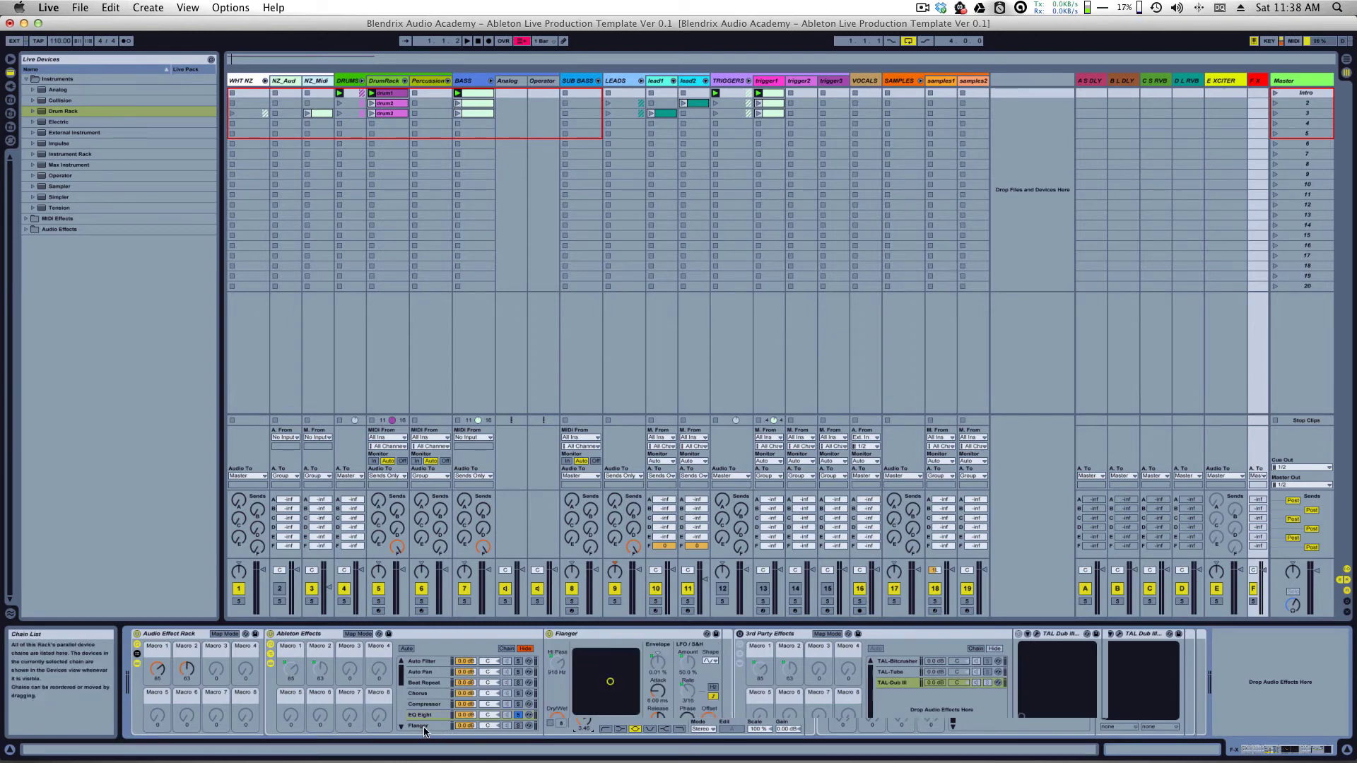
pyautogui.press('space')
pyautogui.click(519, 726)
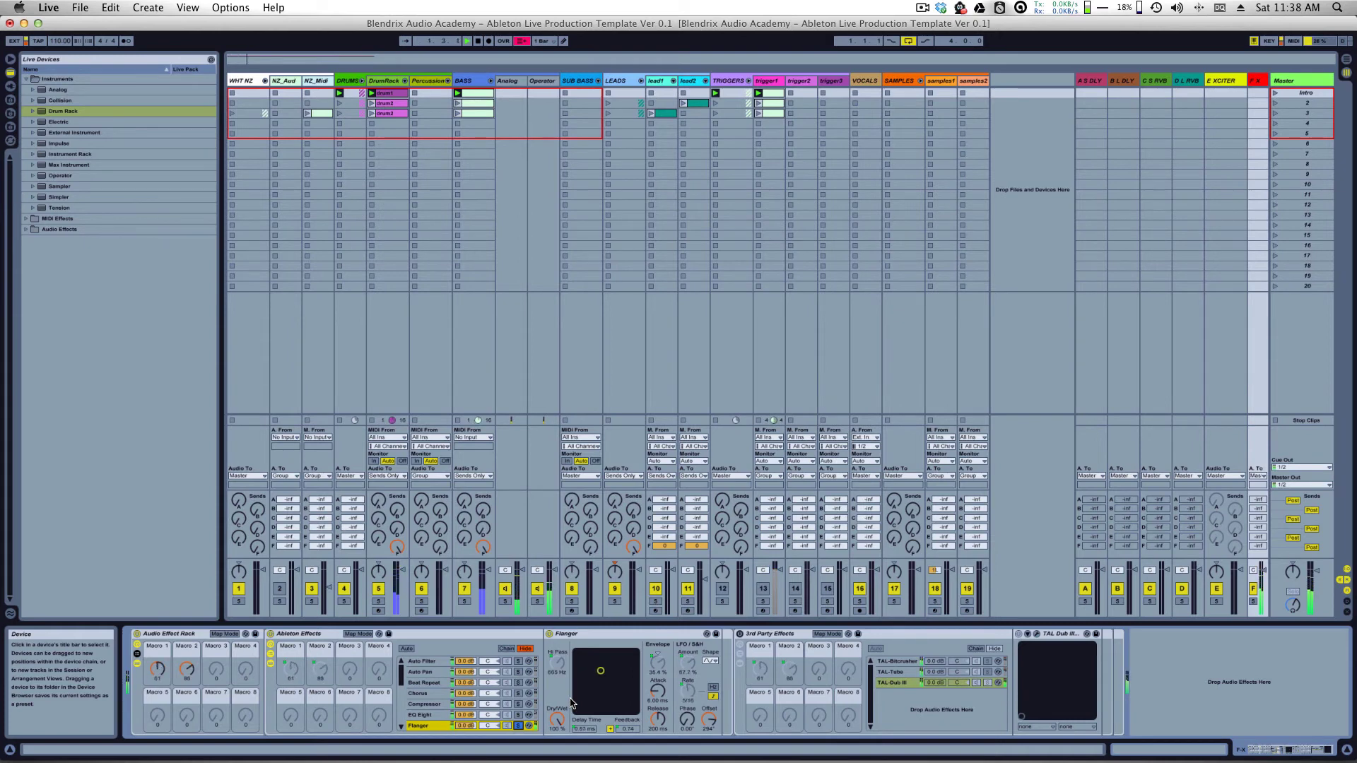
# Step: Solo the Gate chain and choose trigger1 as the Gate's sidechain source
pyautogui.scroll(-3, 510, 678)
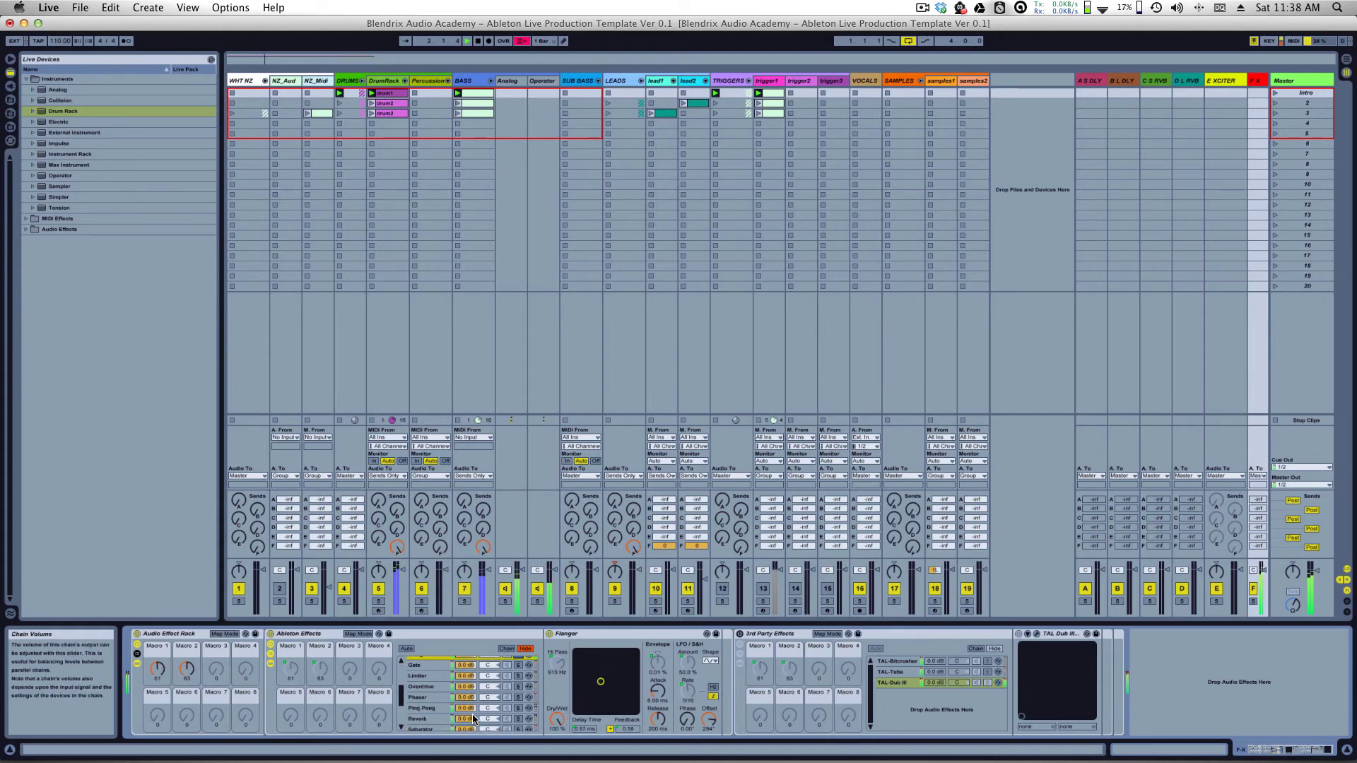
pyautogui.click(516, 665)
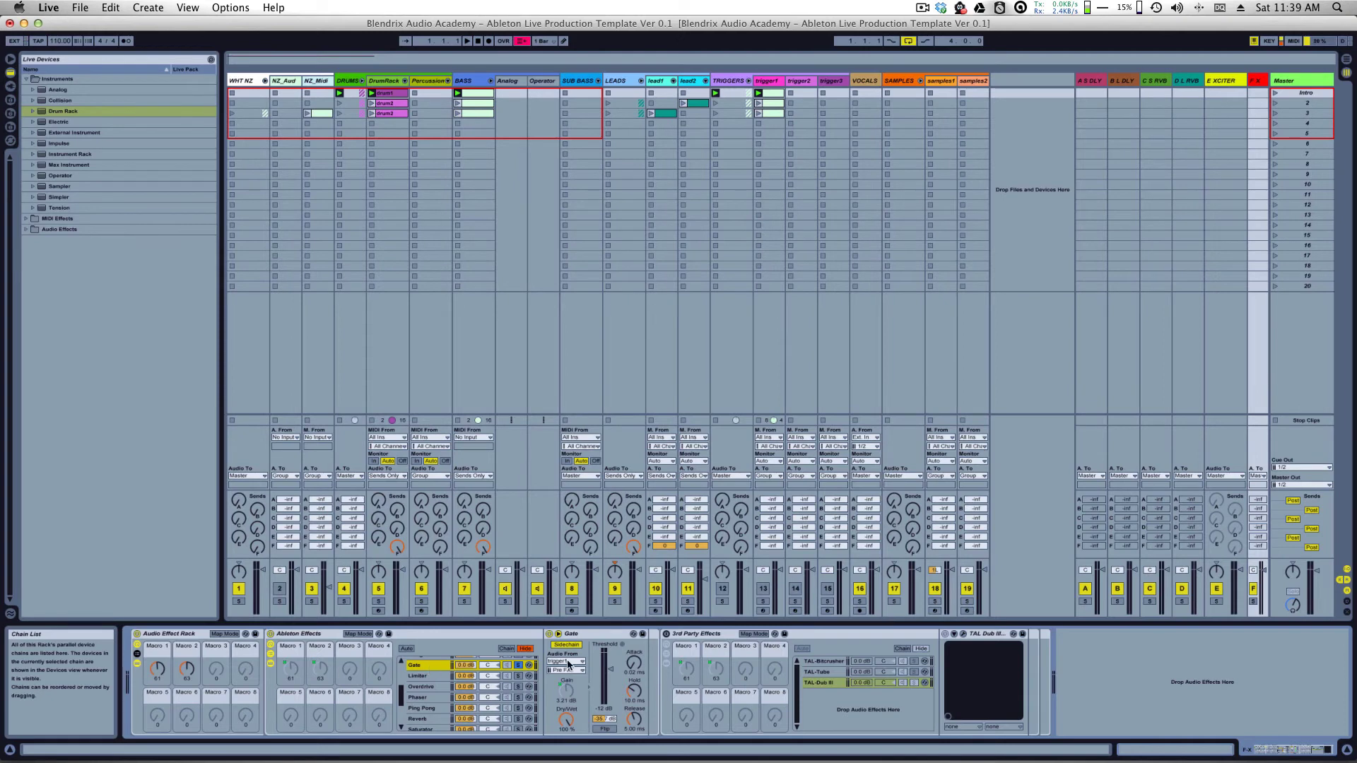
pyautogui.click(591, 635)
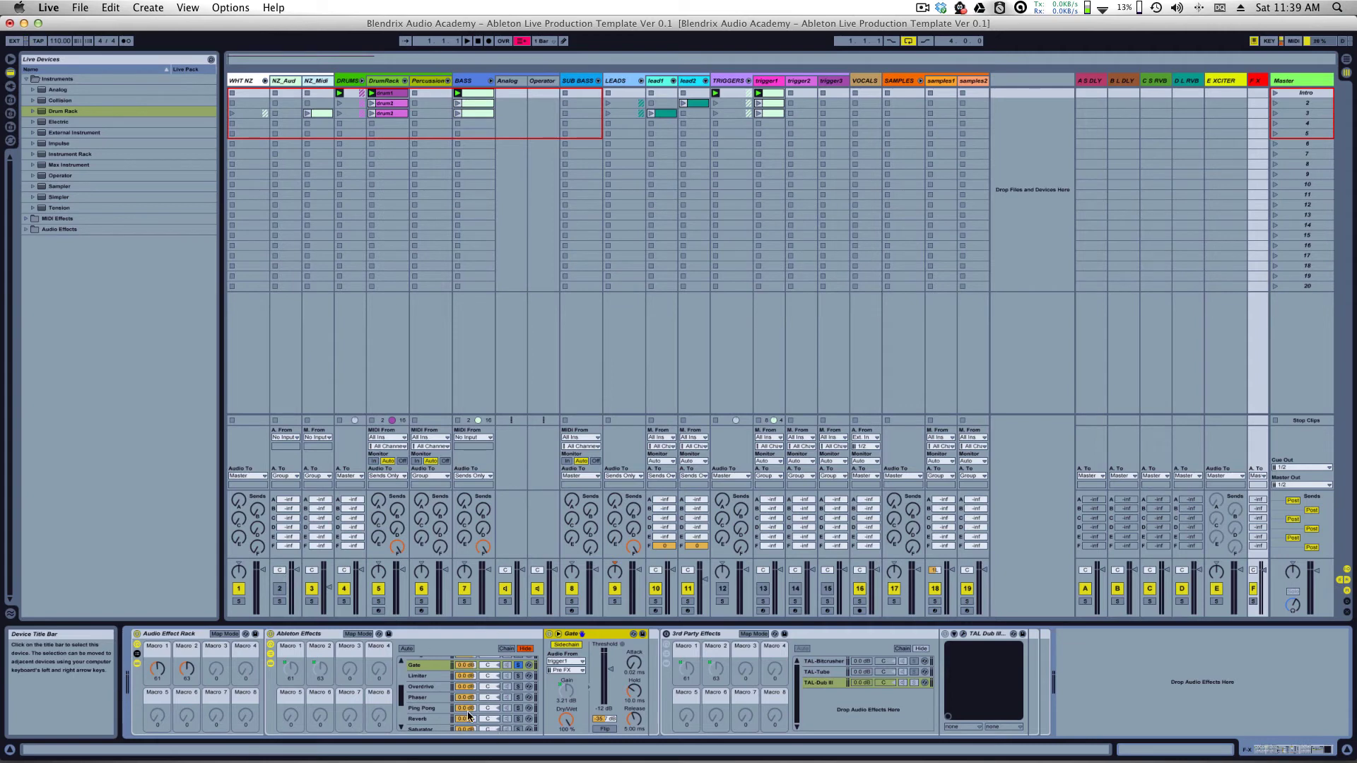
pyautogui.click(572, 662)
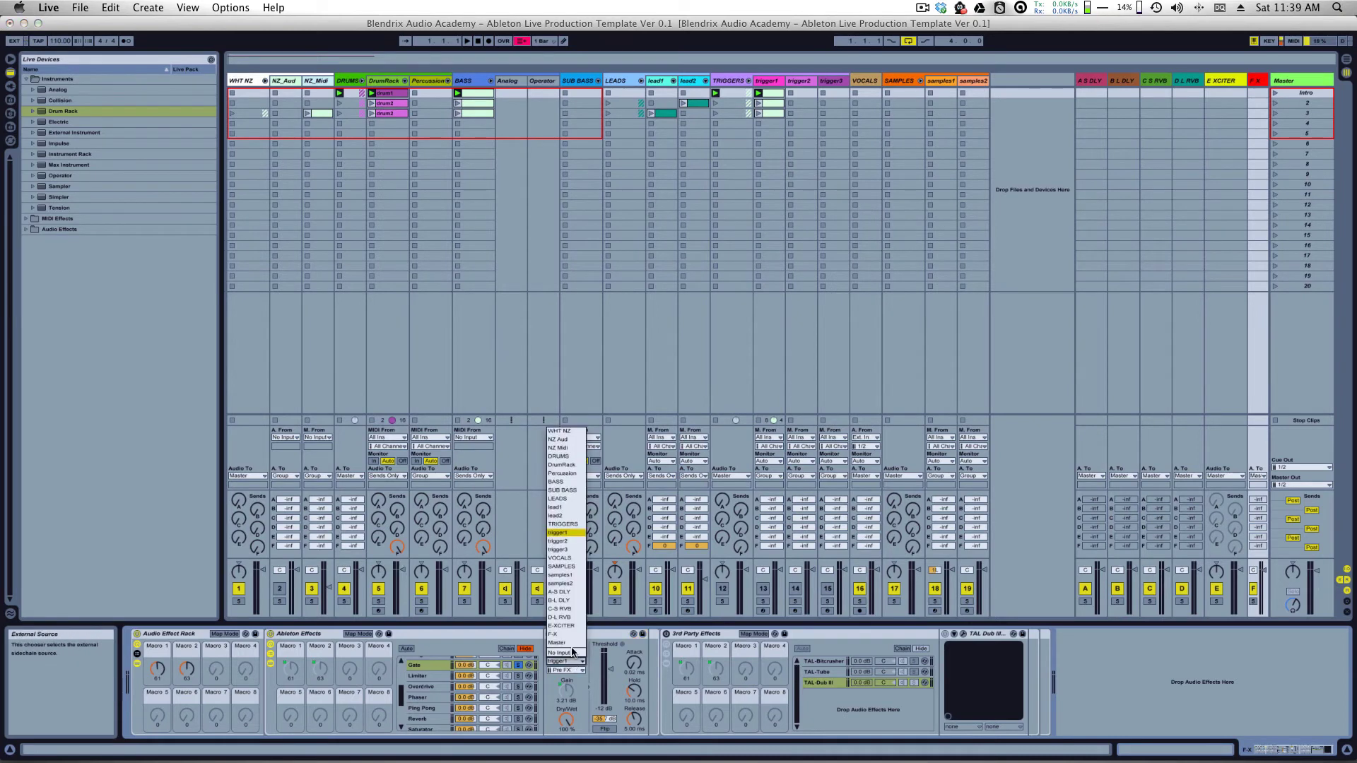
pyautogui.click(575, 532)
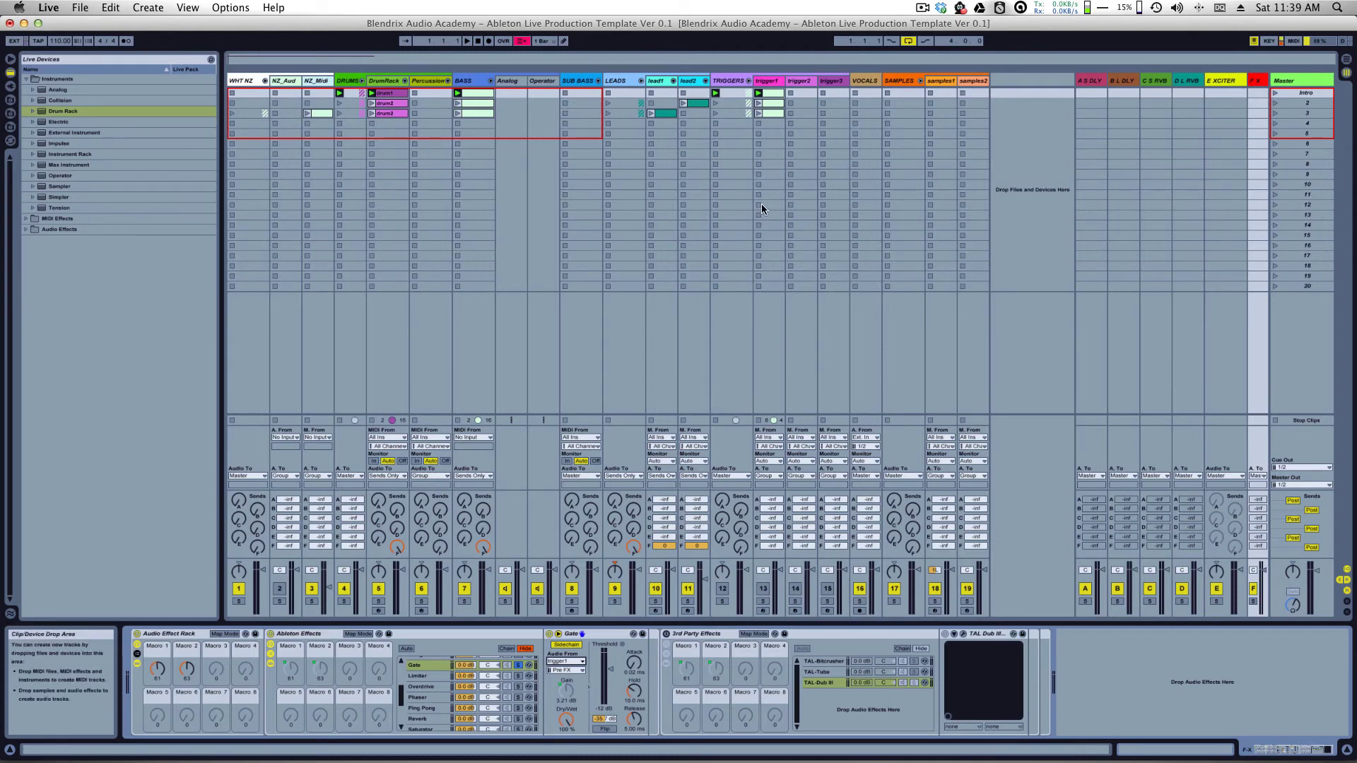
# Step: Audition the trigger1 track's Analog instrument by temporarily activating and record-arming the track, and deactivate it again
pyautogui.click(769, 81)
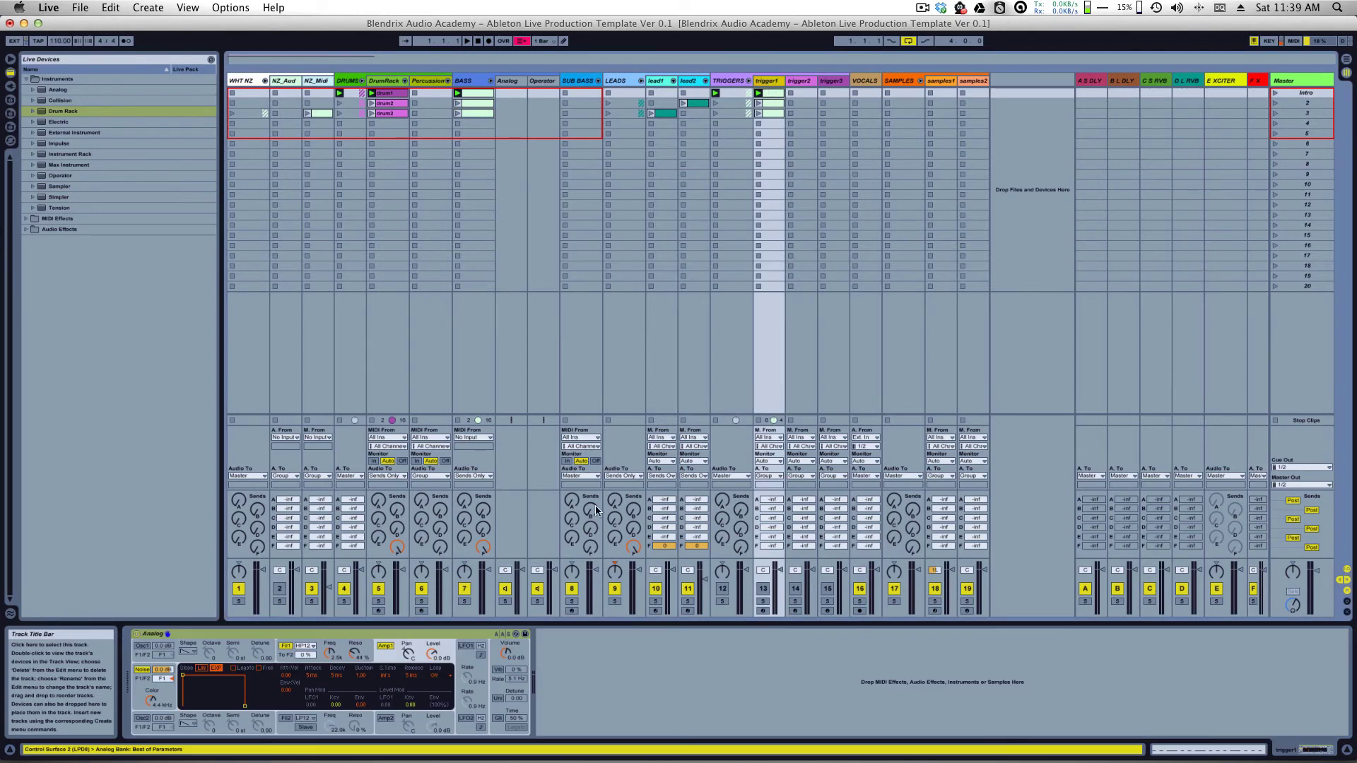
pyautogui.click(281, 633)
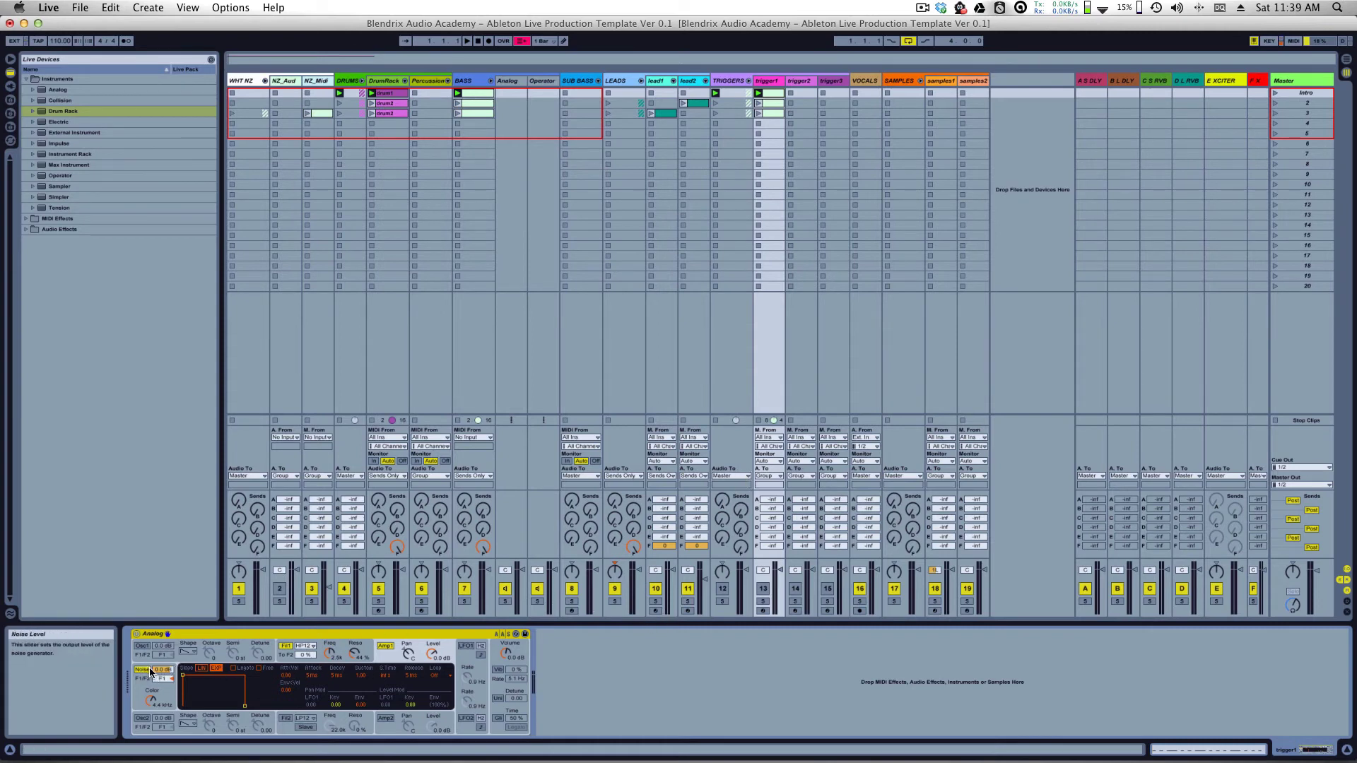
pyautogui.click(764, 588)
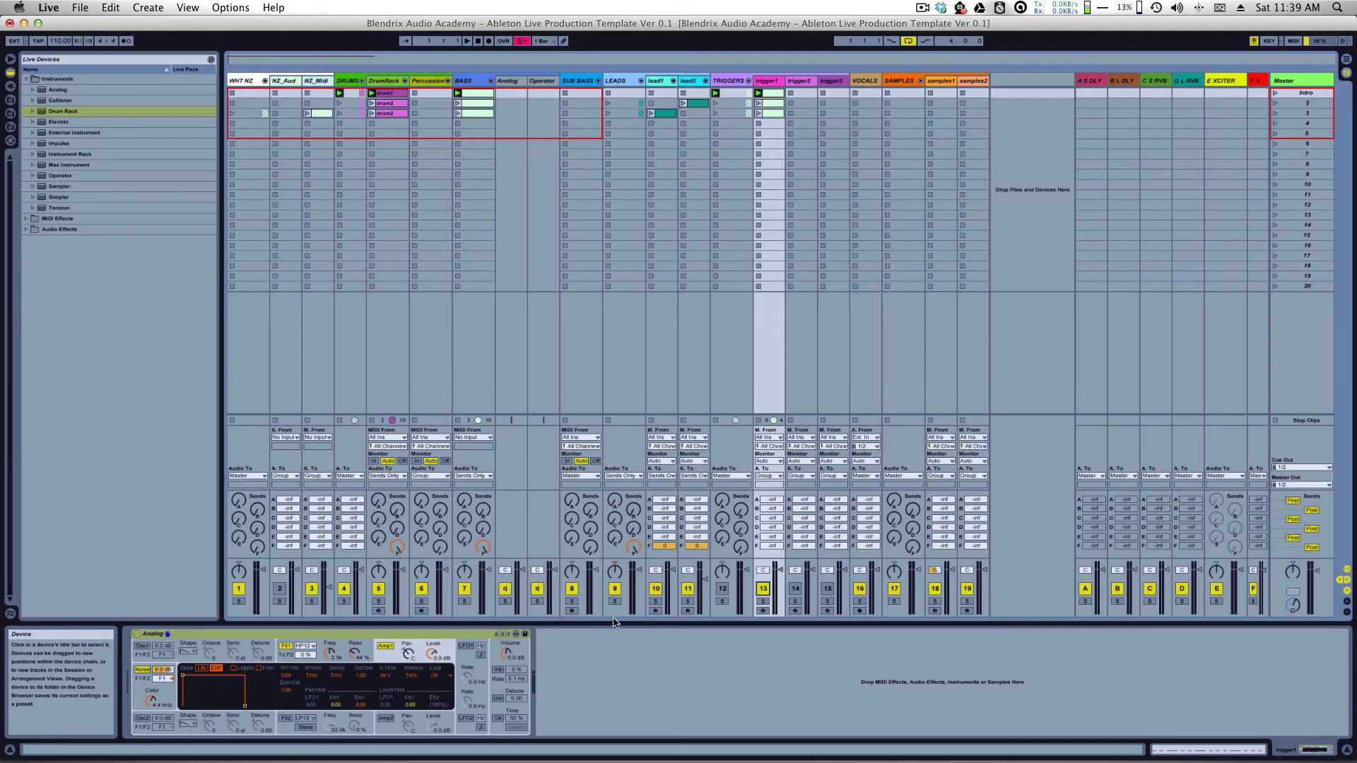
pyautogui.click(763, 612)
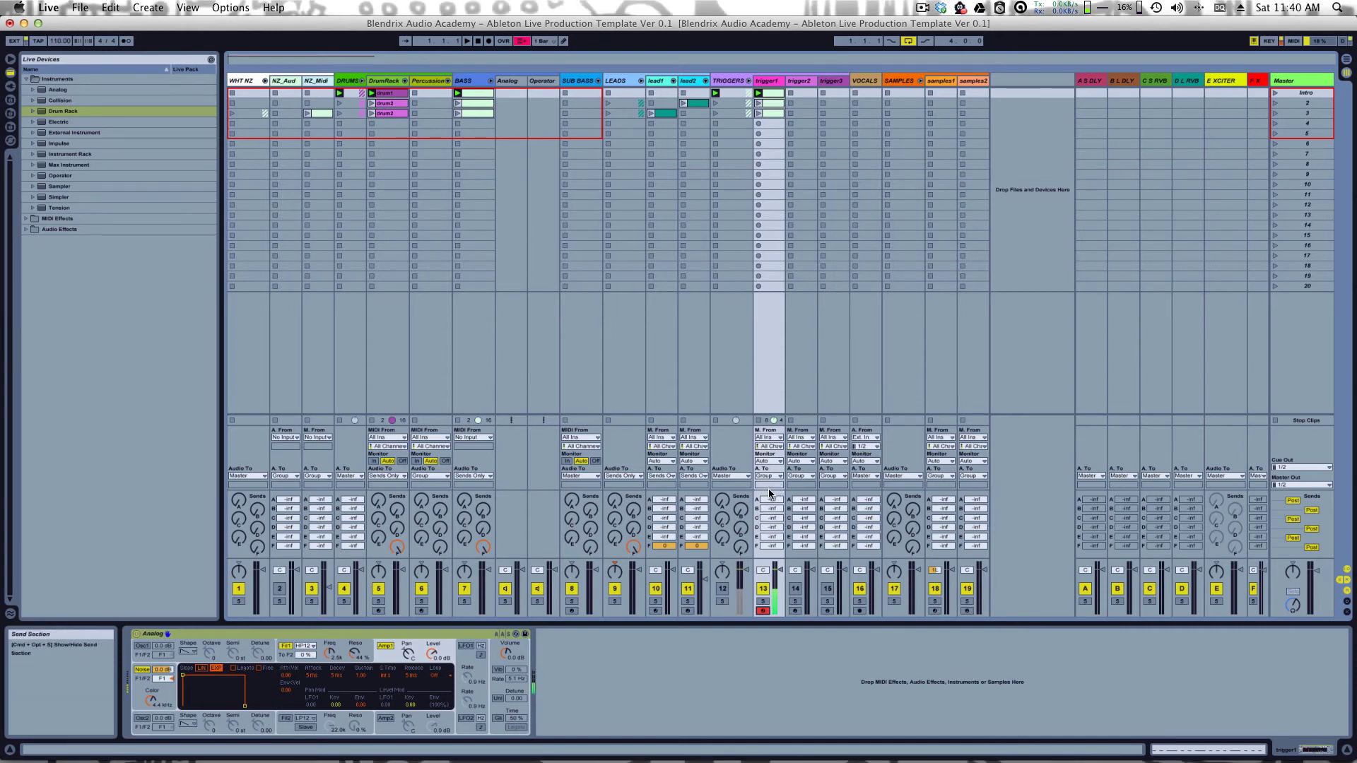
pyautogui.click(722, 590)
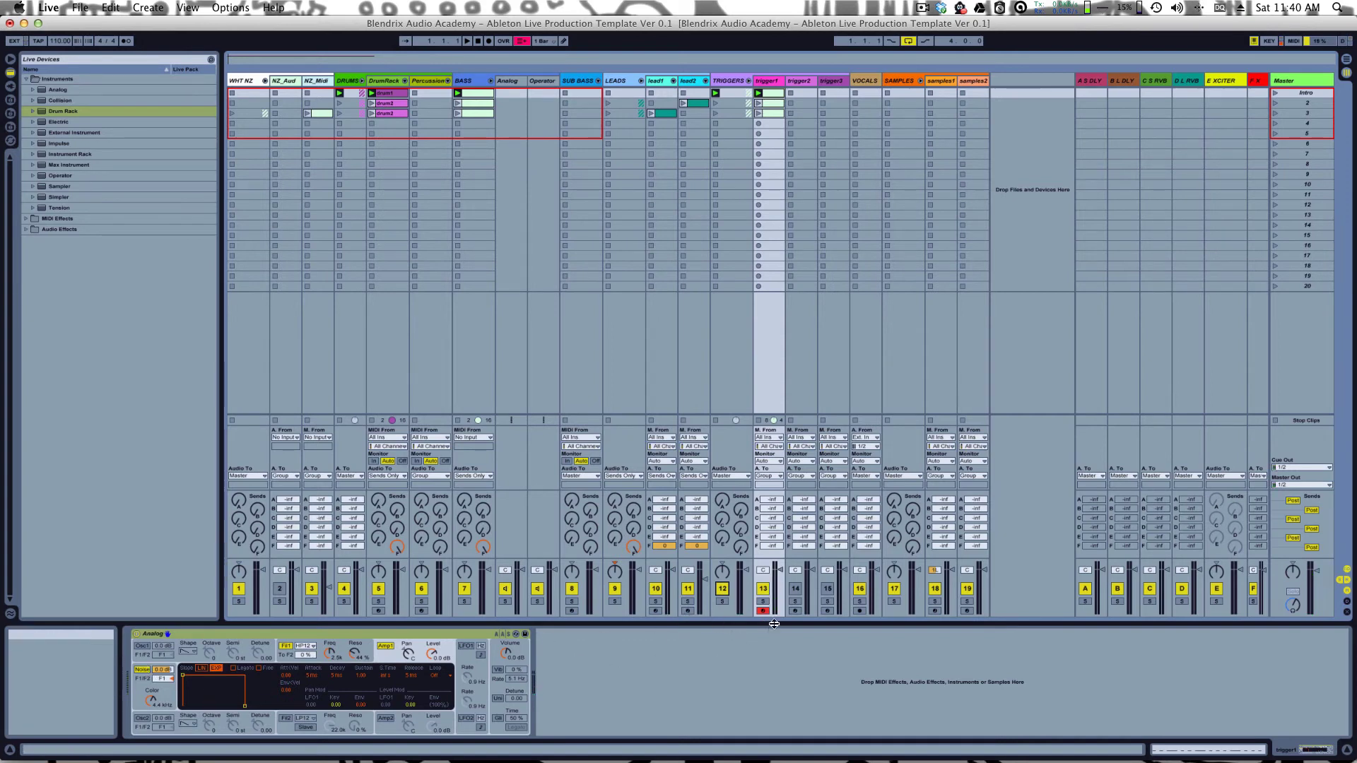
pyautogui.click(763, 589)
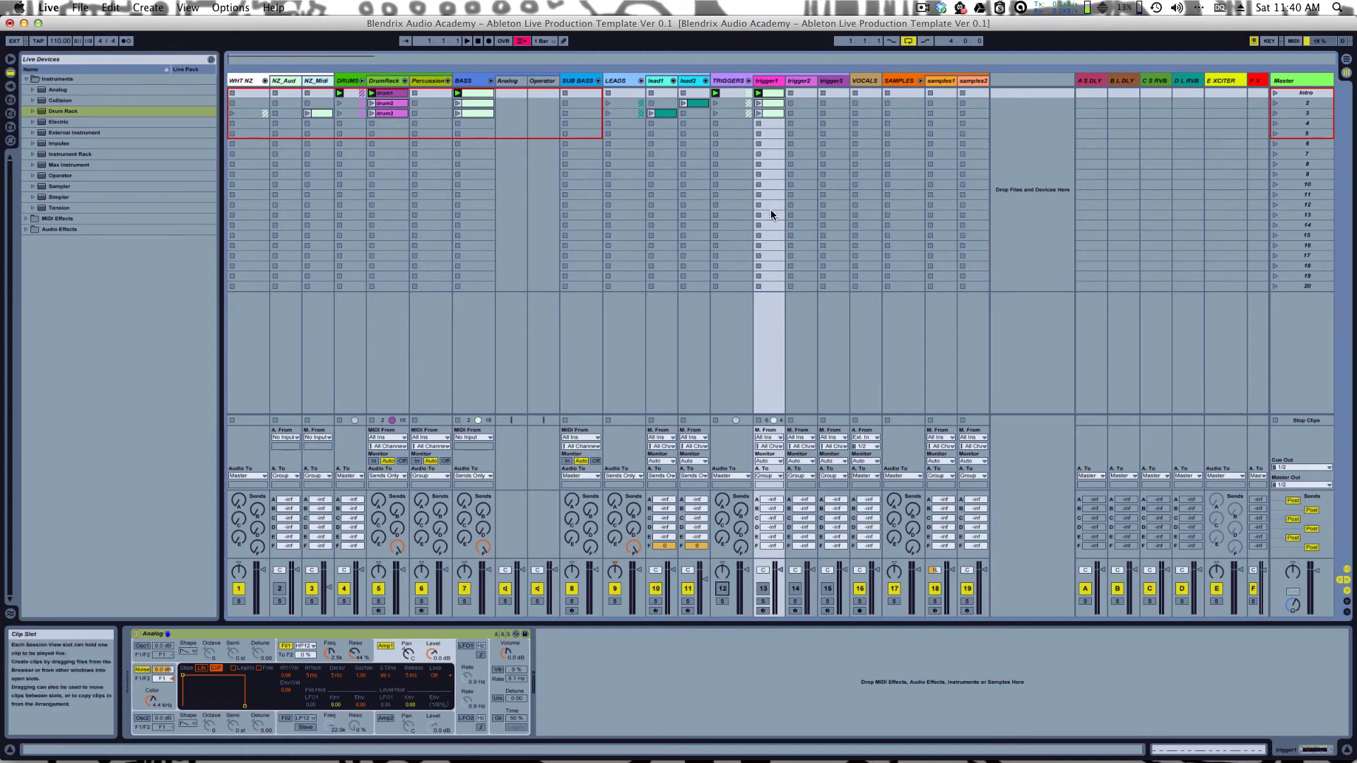
# Step: Examine the MIDI note pattern in trigger1's first clip and return to the F-X track's Gate device
pyautogui.click(773, 94)
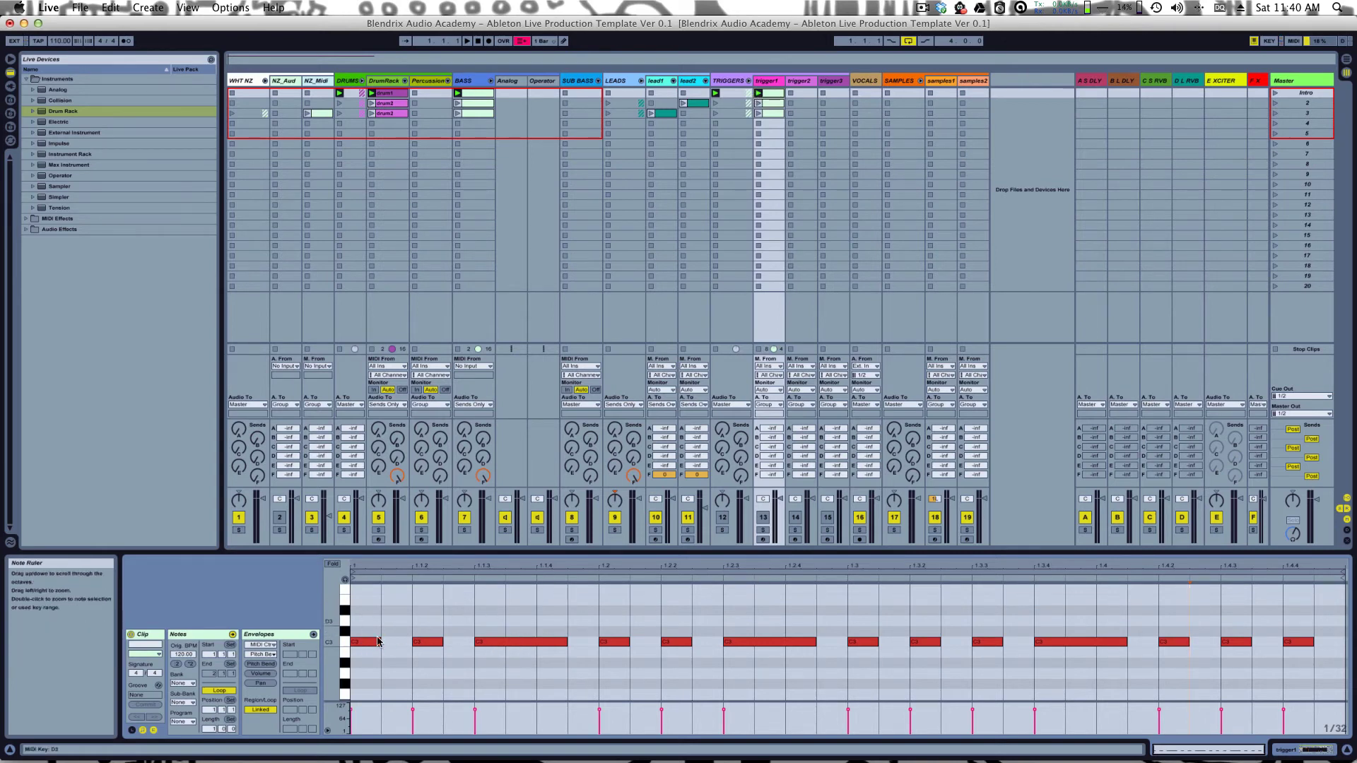
pyautogui.click(513, 642)
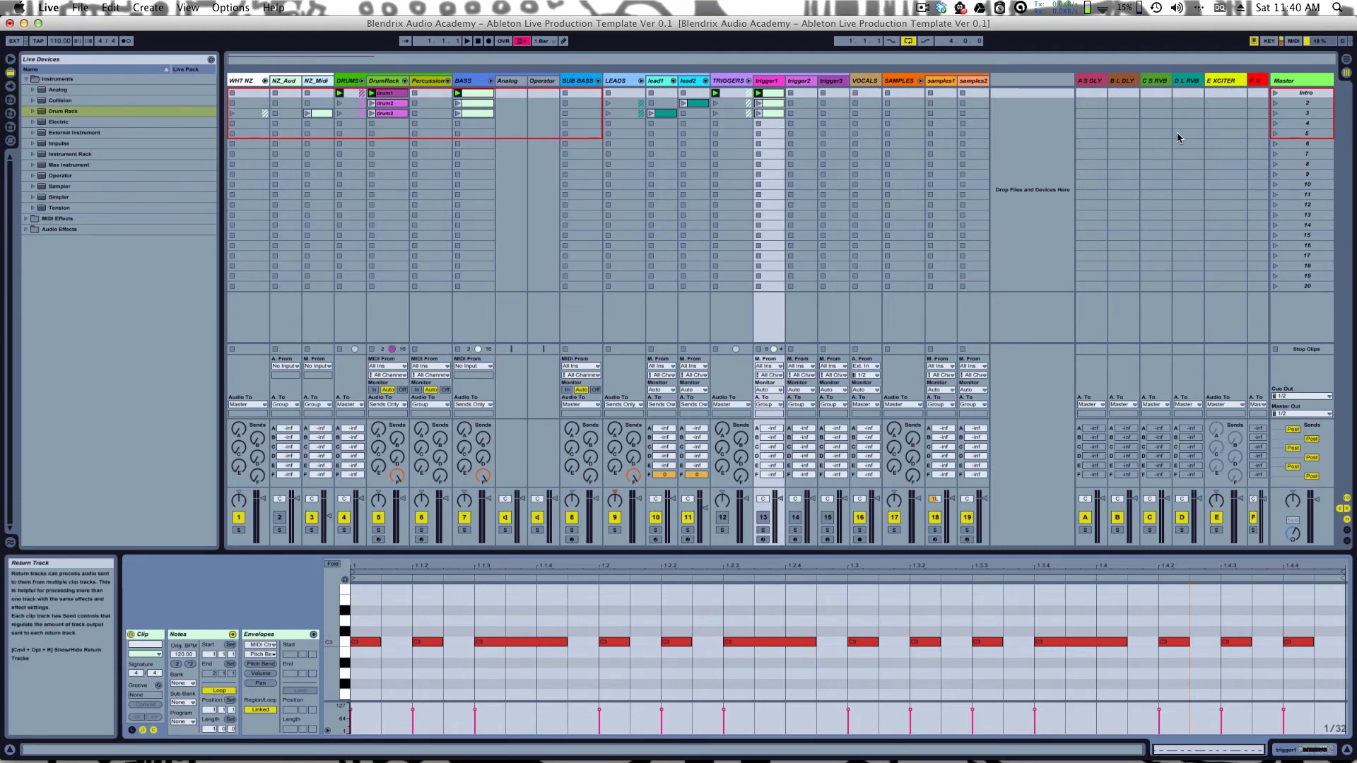
pyautogui.click(1255, 80)
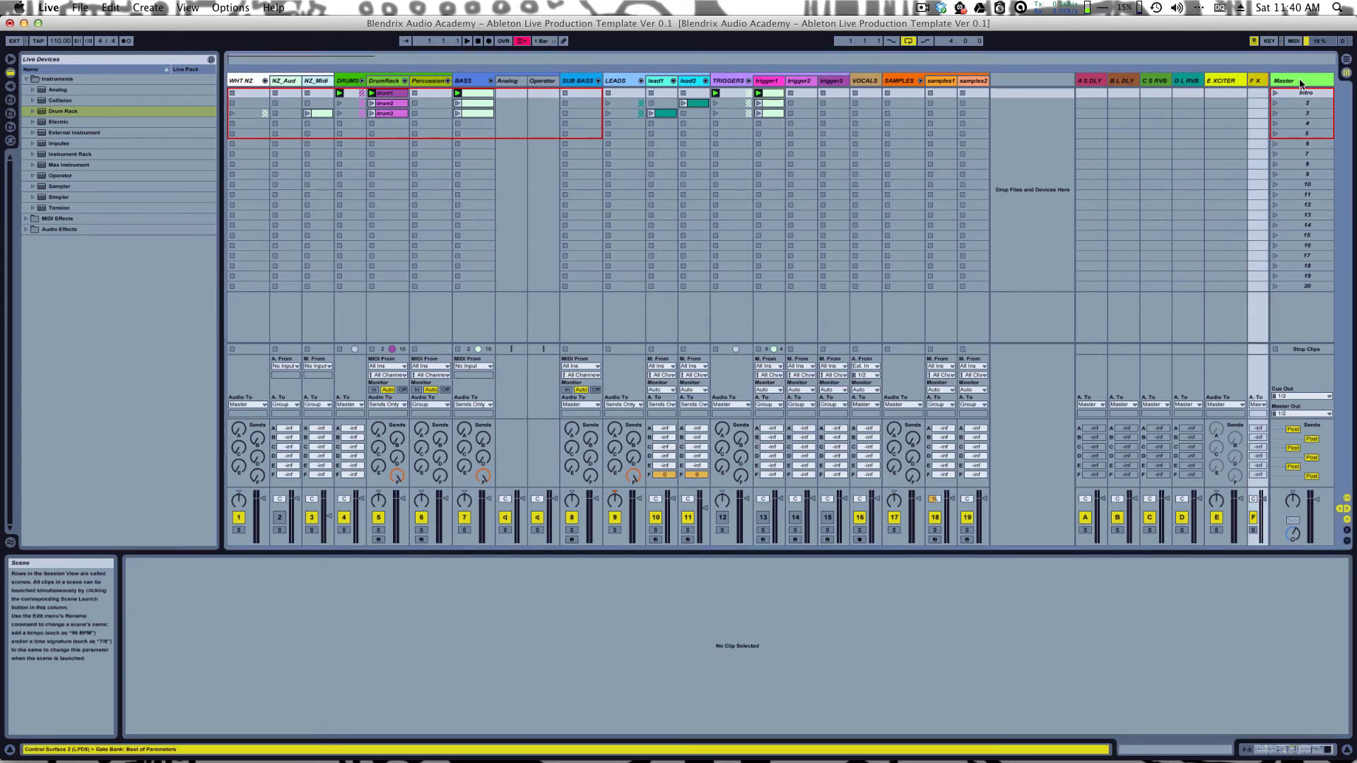
pyautogui.doubleClick(1261, 79)
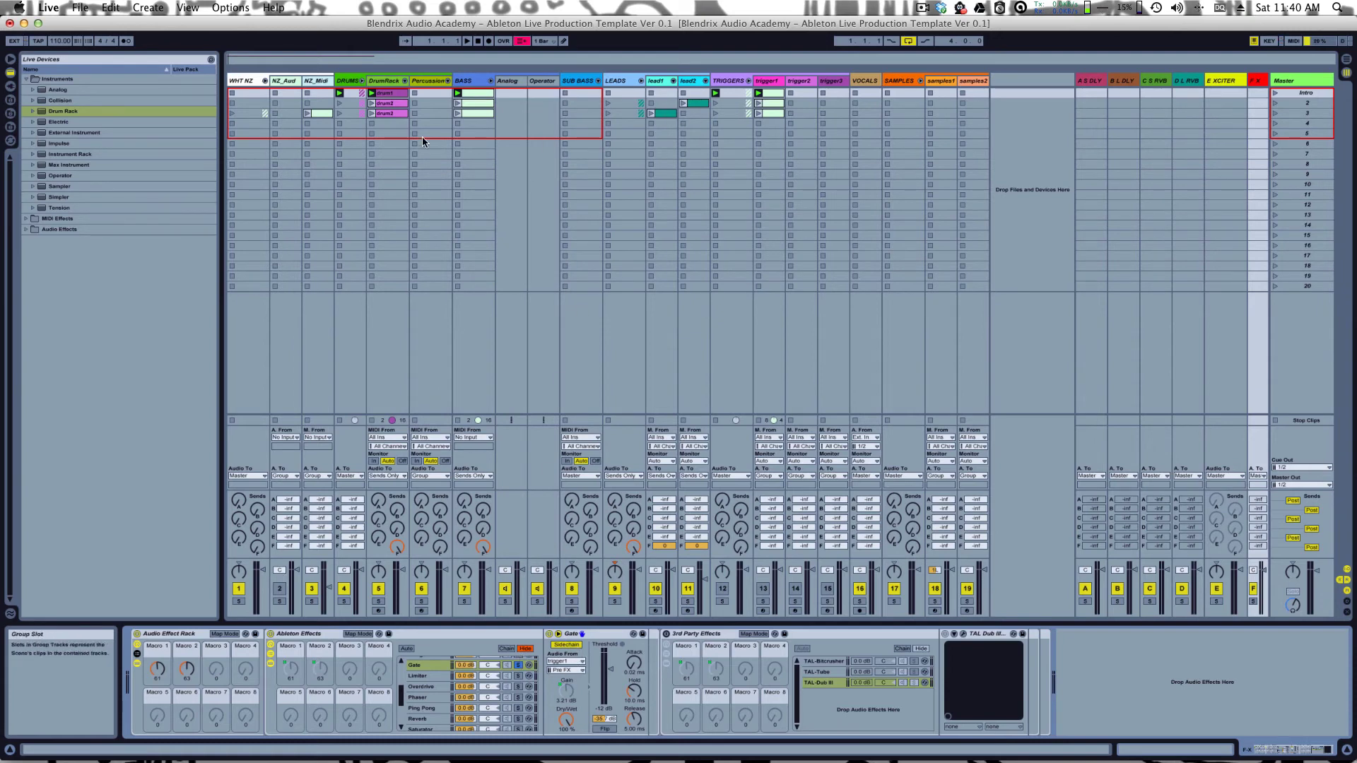
# Step: Play the BASS track's second clip and route the DrumRack track's audio output to Master
pyautogui.click(458, 104)
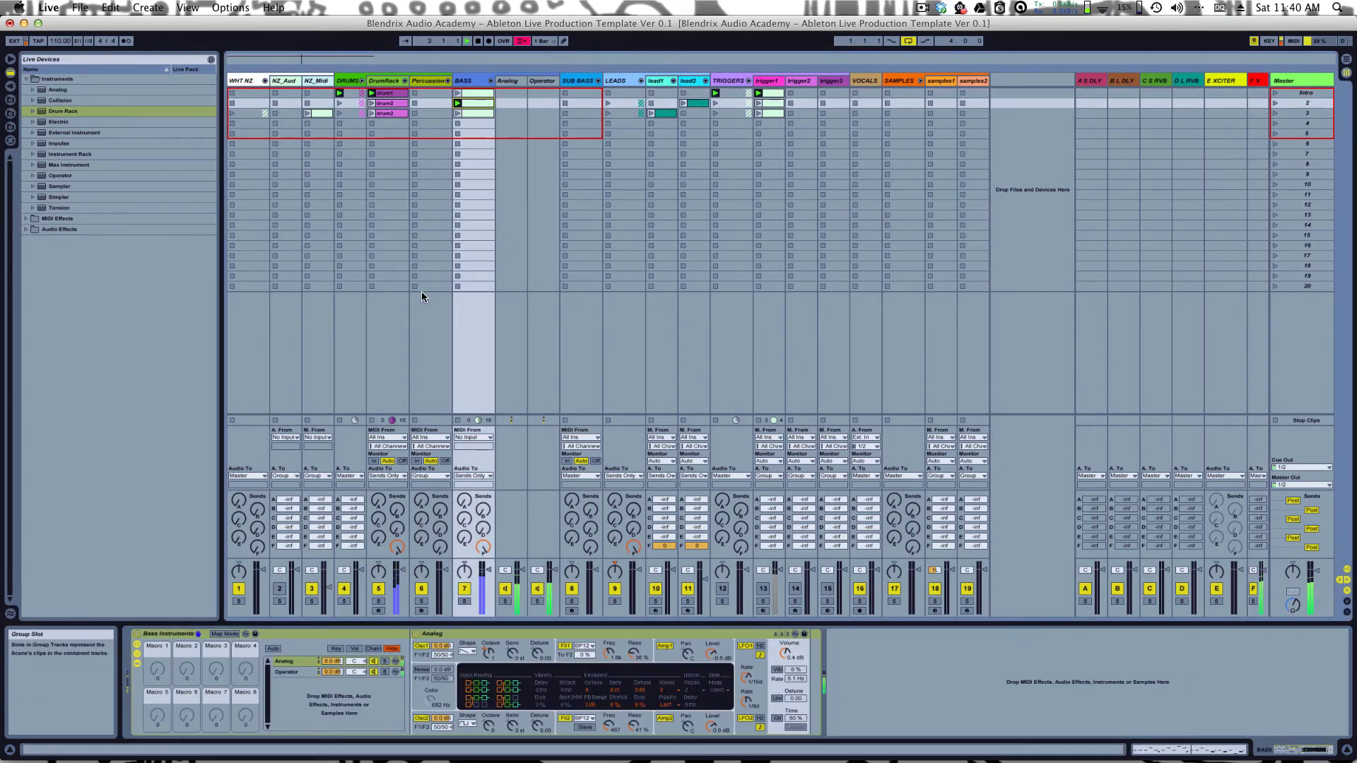
pyautogui.click(380, 477)
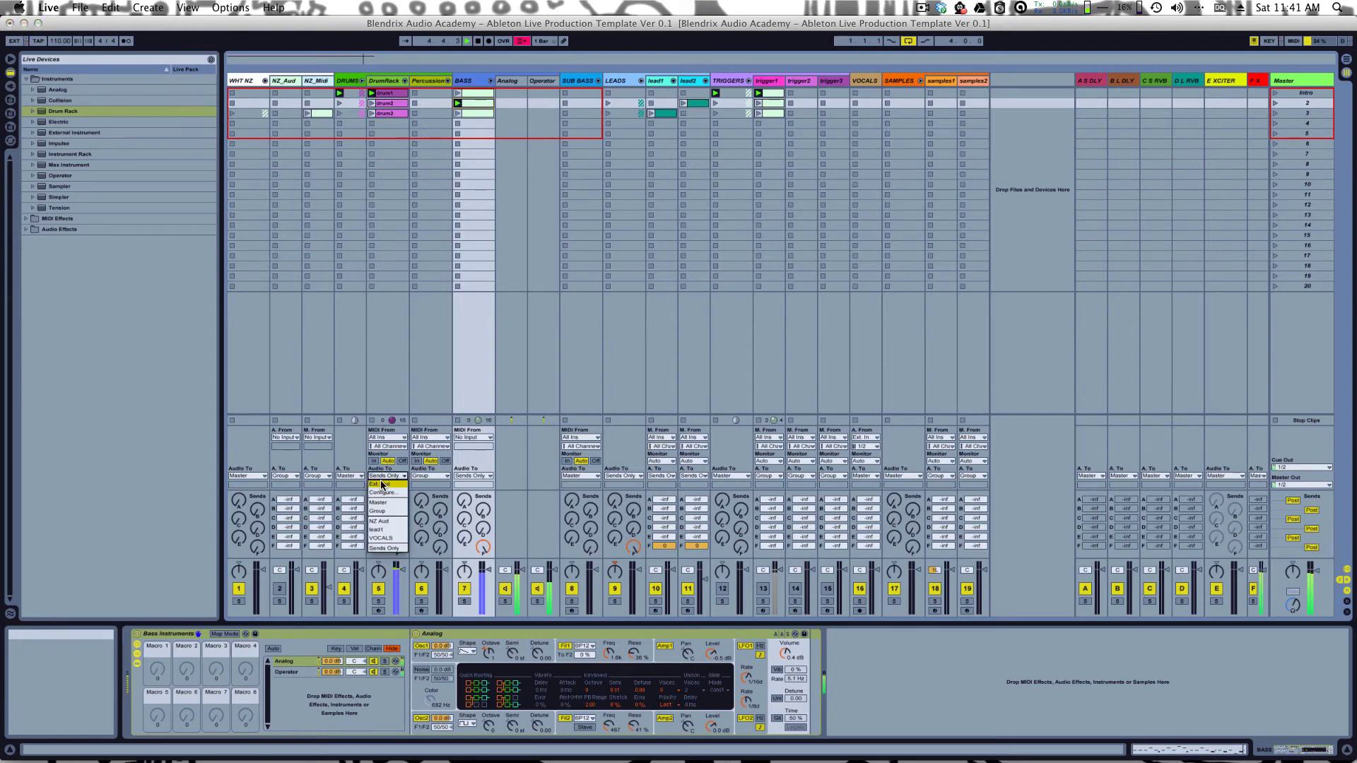
pyautogui.click(378, 502)
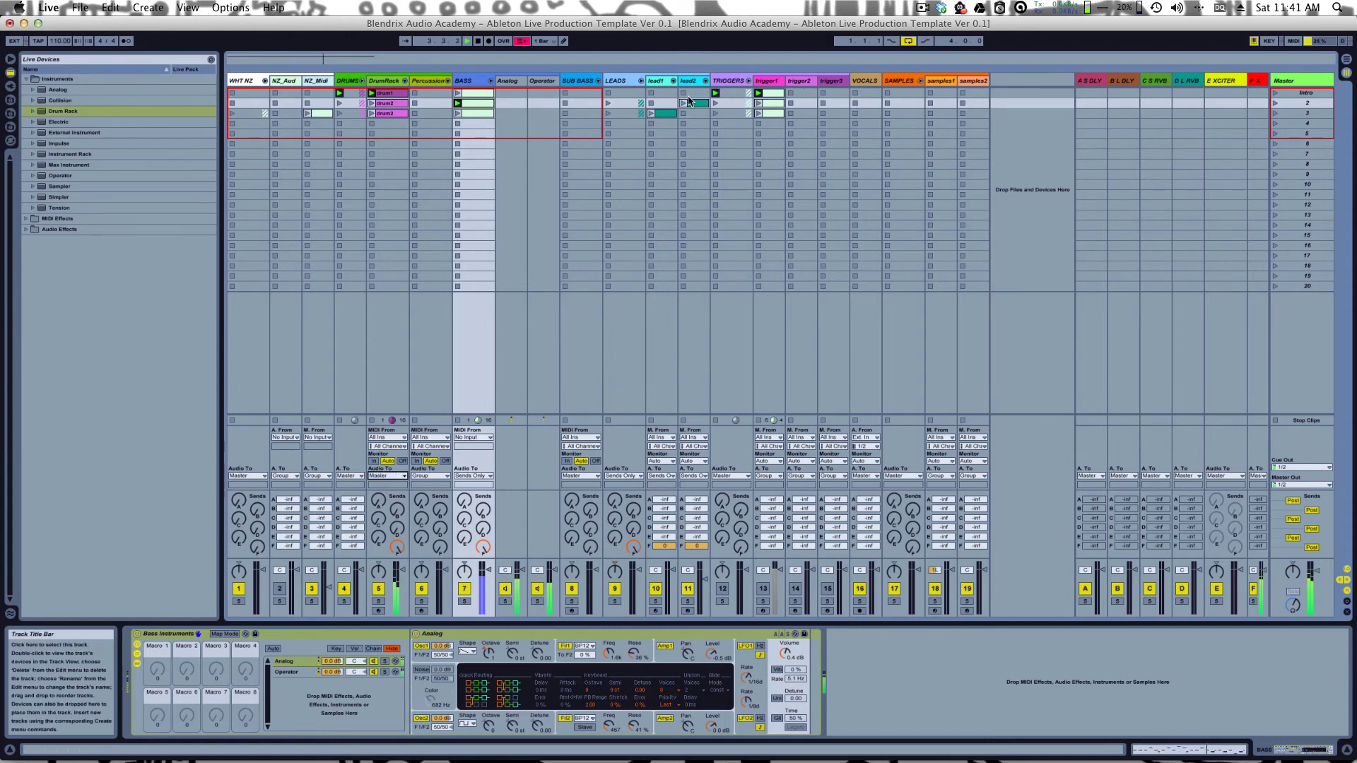
# Step: Play trigger1's second and third clips in turn to compare the gating rhythms, and solo the BASS track
pyautogui.doubleClick(782, 103)
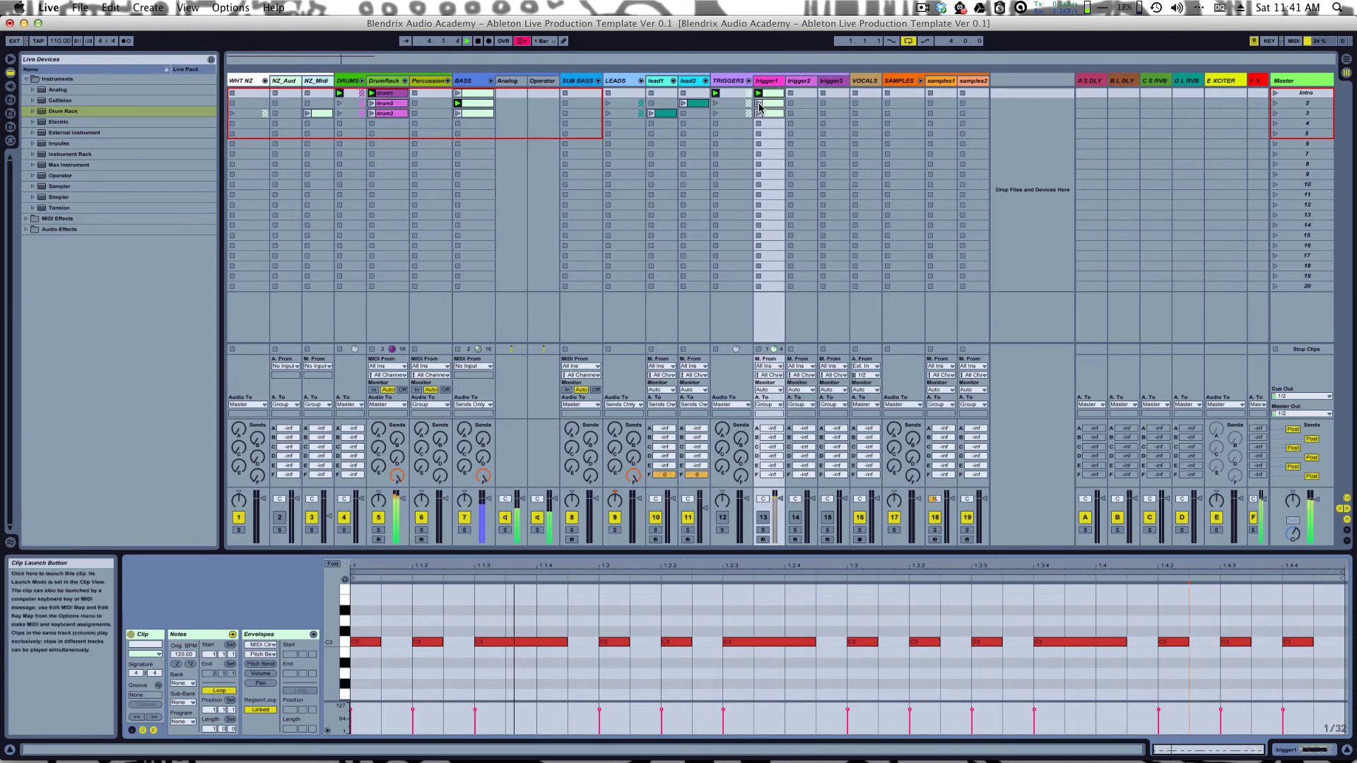
pyautogui.click(759, 105)
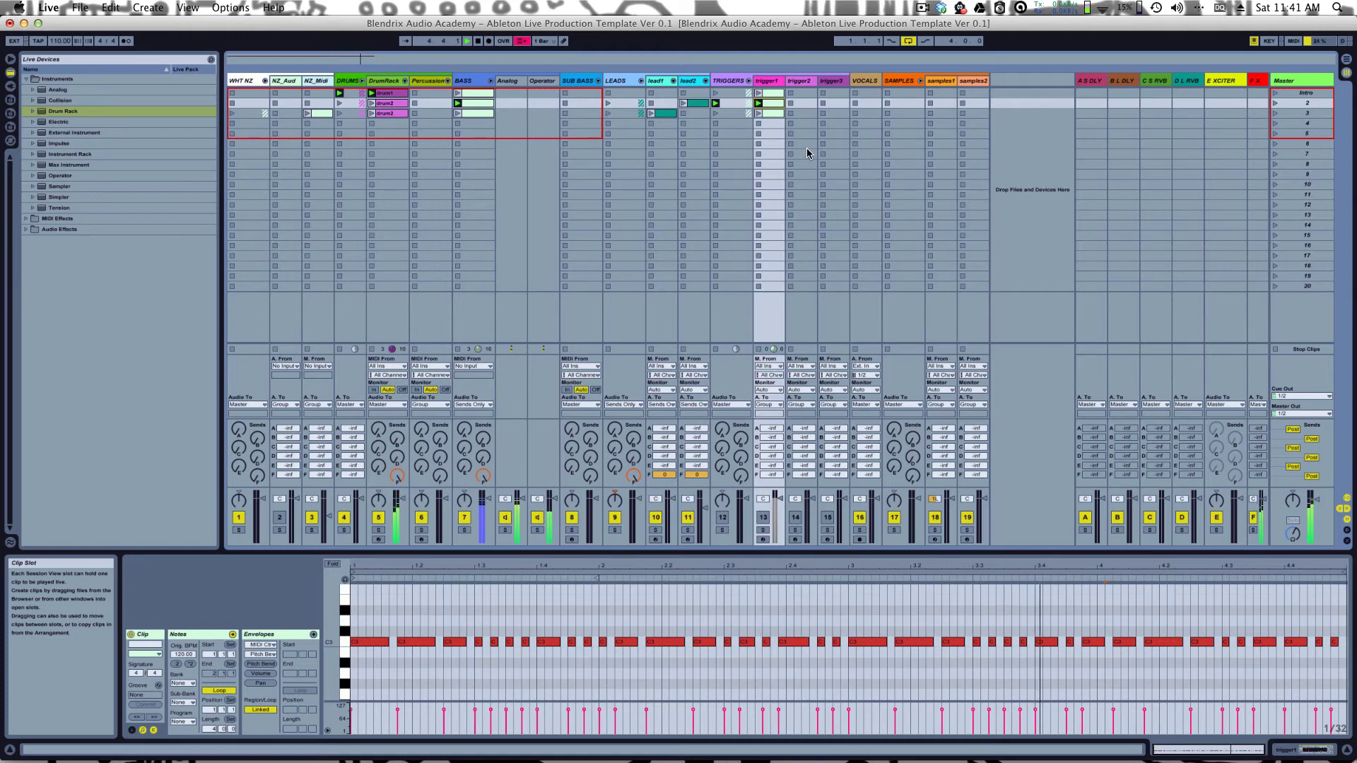
pyautogui.click(760, 115)
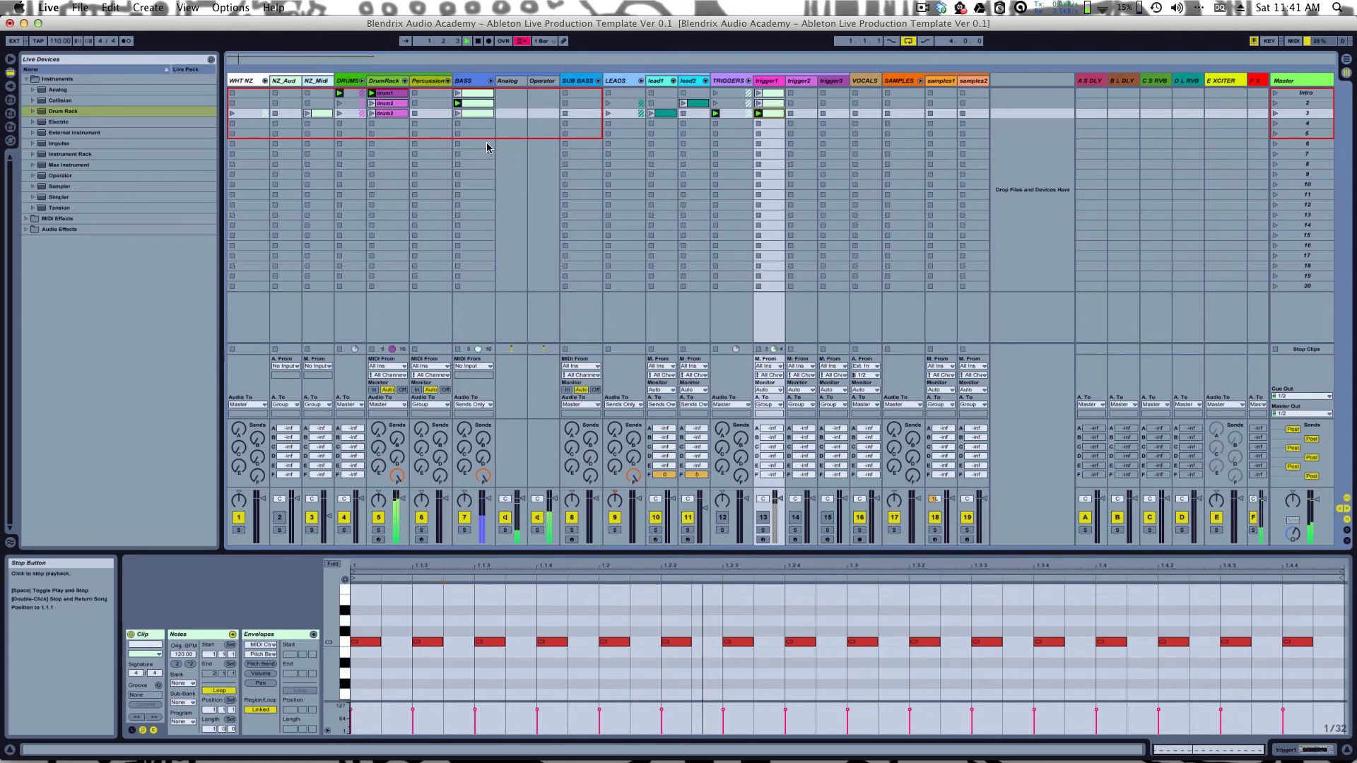
pyautogui.click(465, 530)
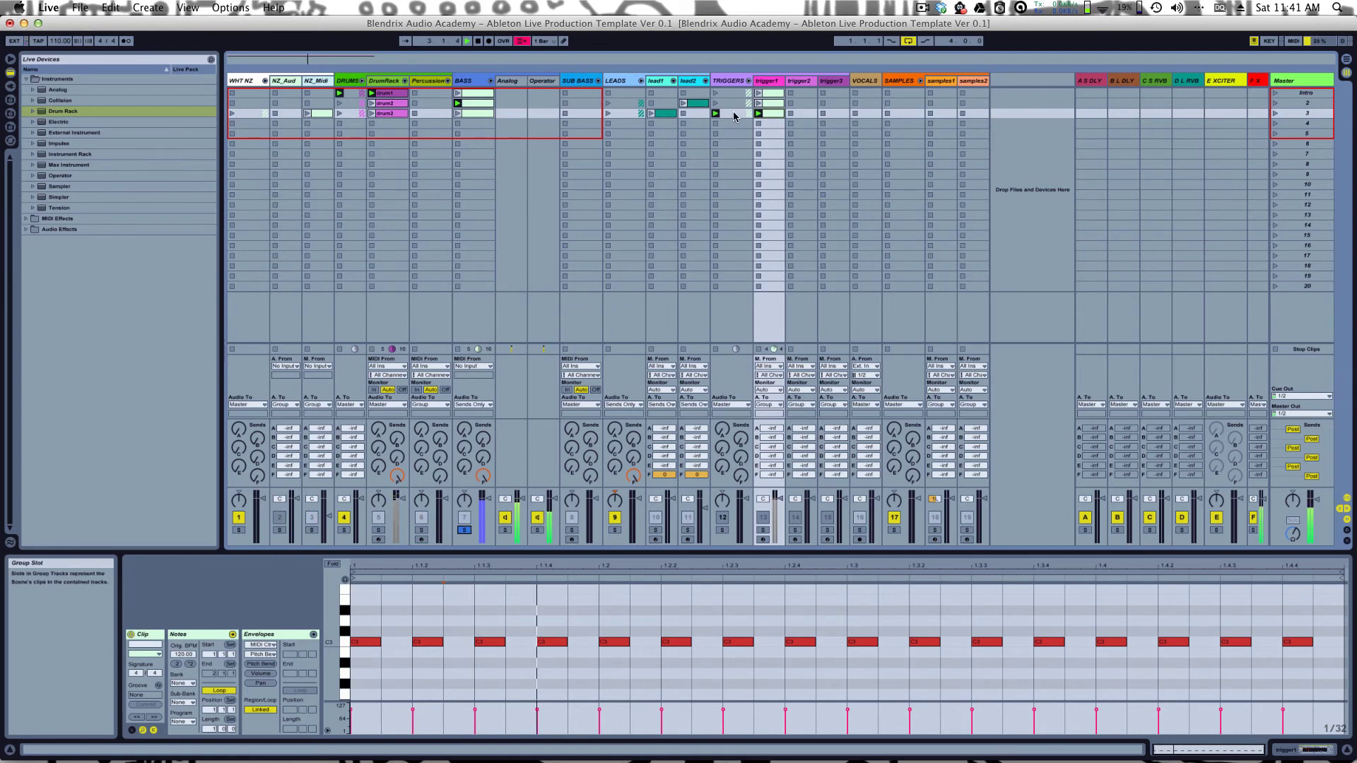
# Step: Play trigger1's second and first clips in turn to compare their gating rhythms, and stop playback
pyautogui.click(760, 103)
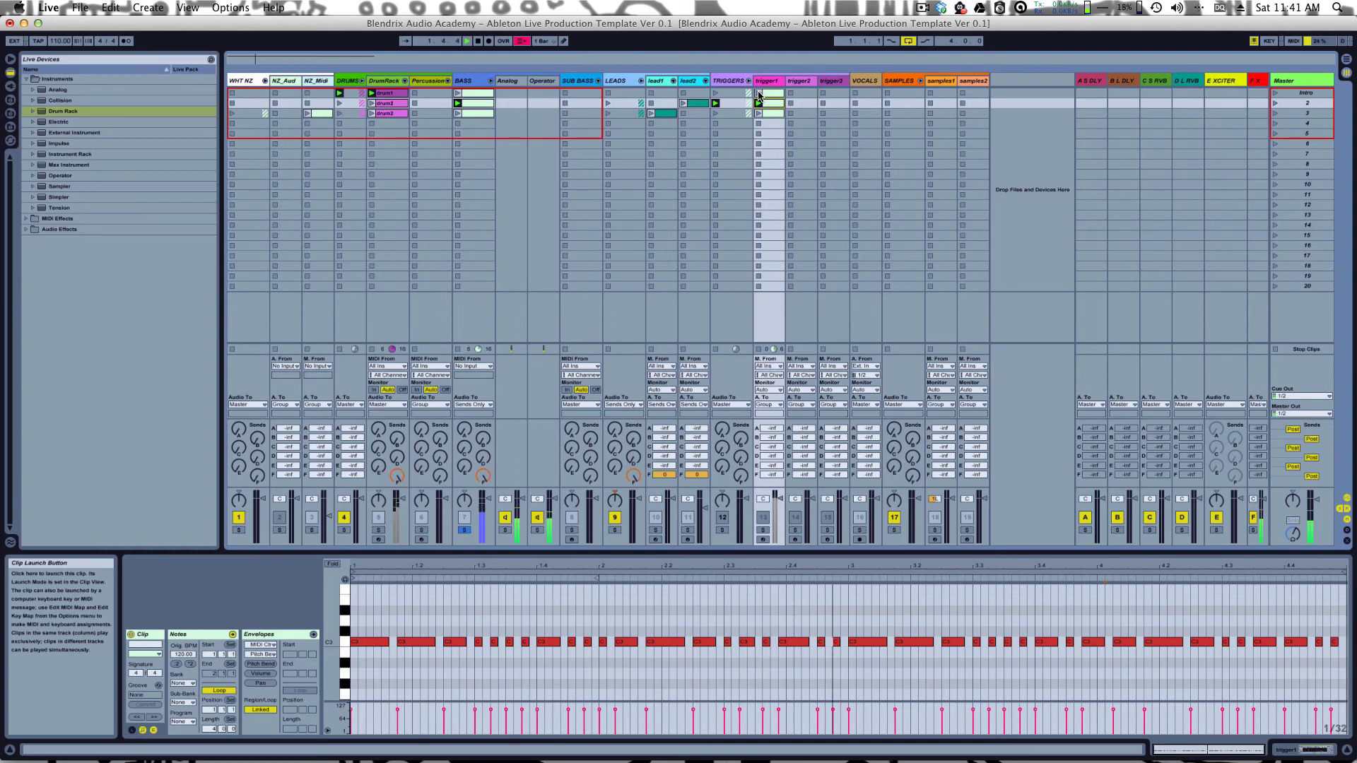
pyautogui.click(760, 93)
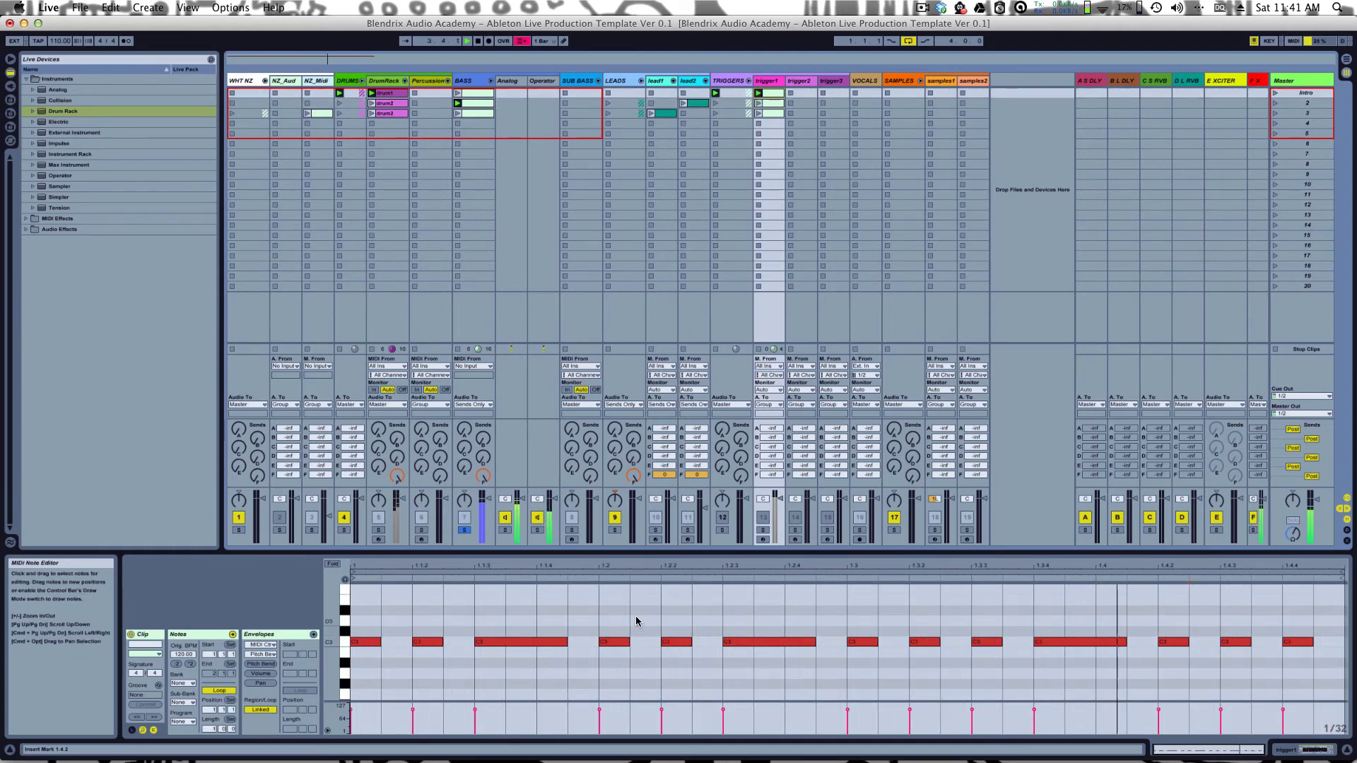
pyautogui.click(479, 41)
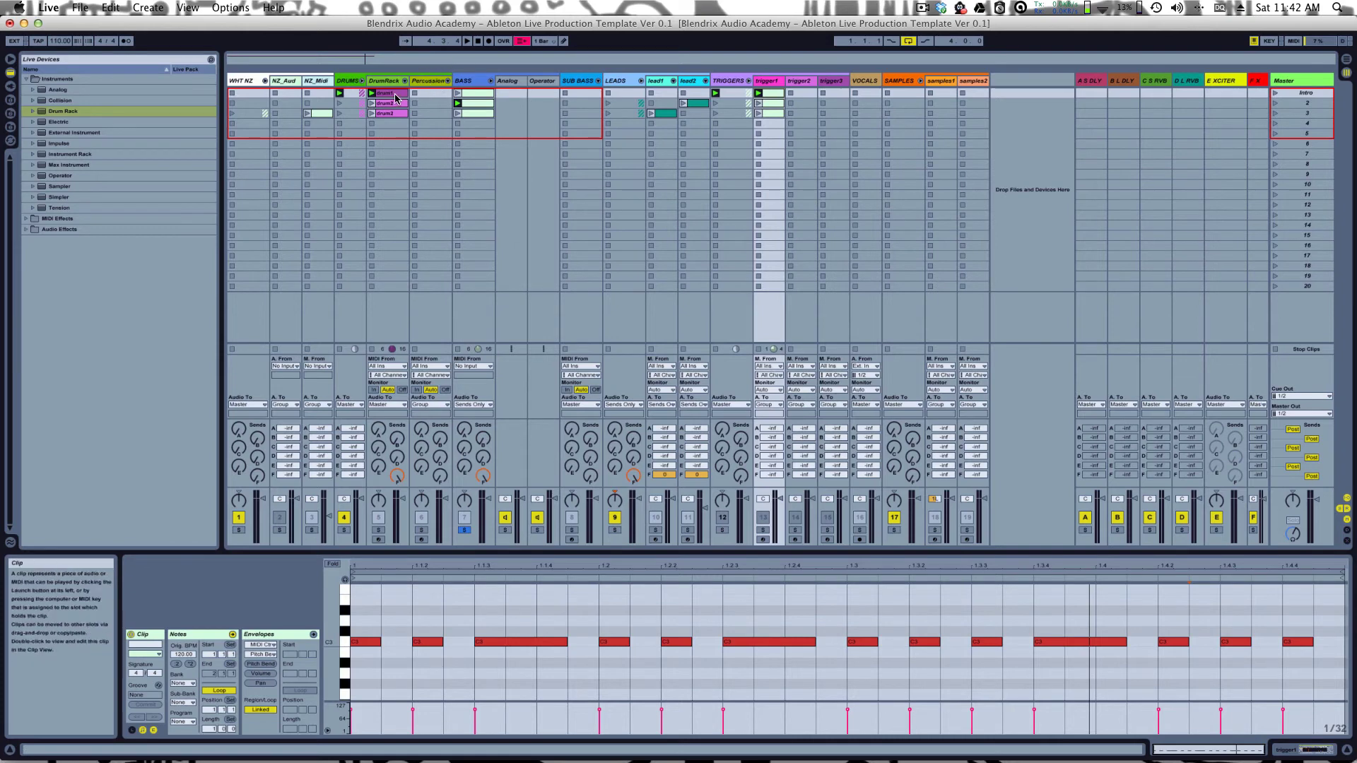
# Step: Compare the notes of the BASS track's second clip, trigger1's Analog instrument and the F-X return's Gate device
pyautogui.click(475, 104)
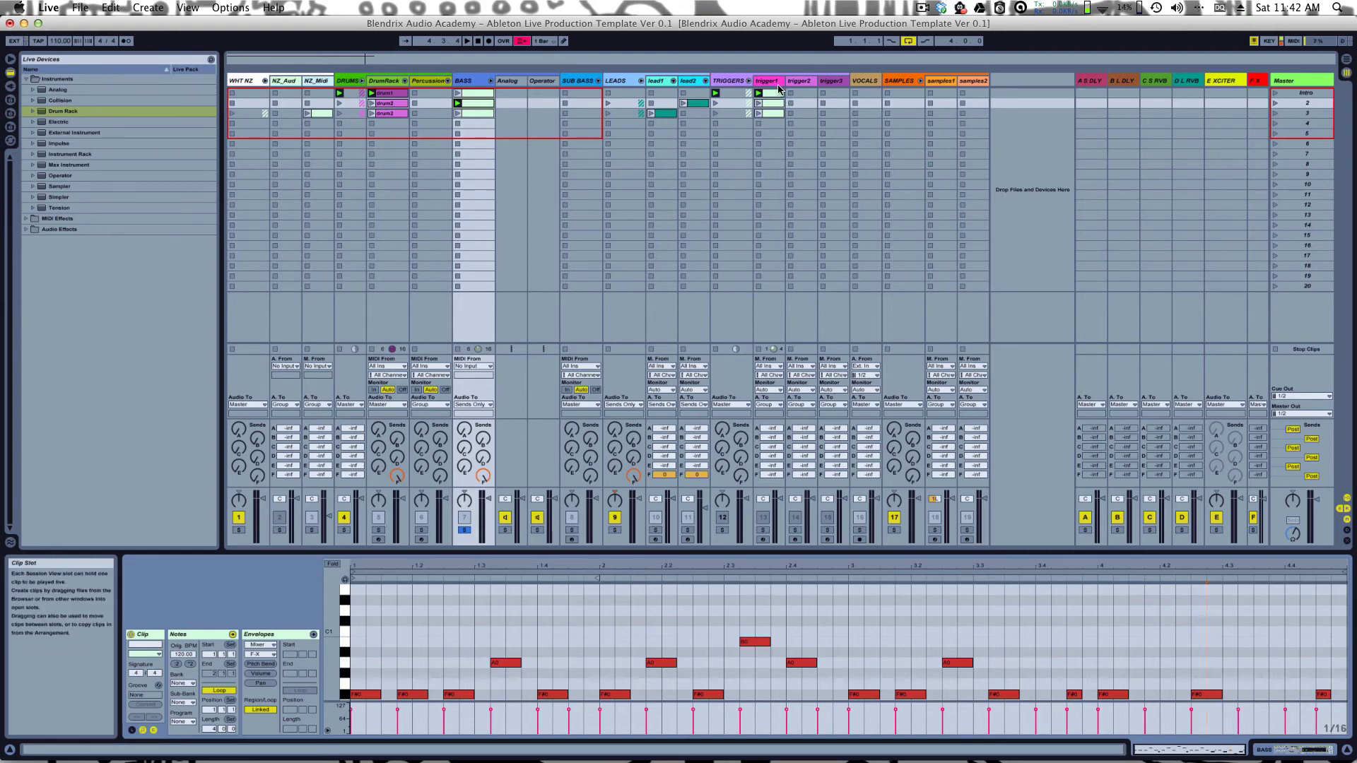
pyautogui.click(778, 82)
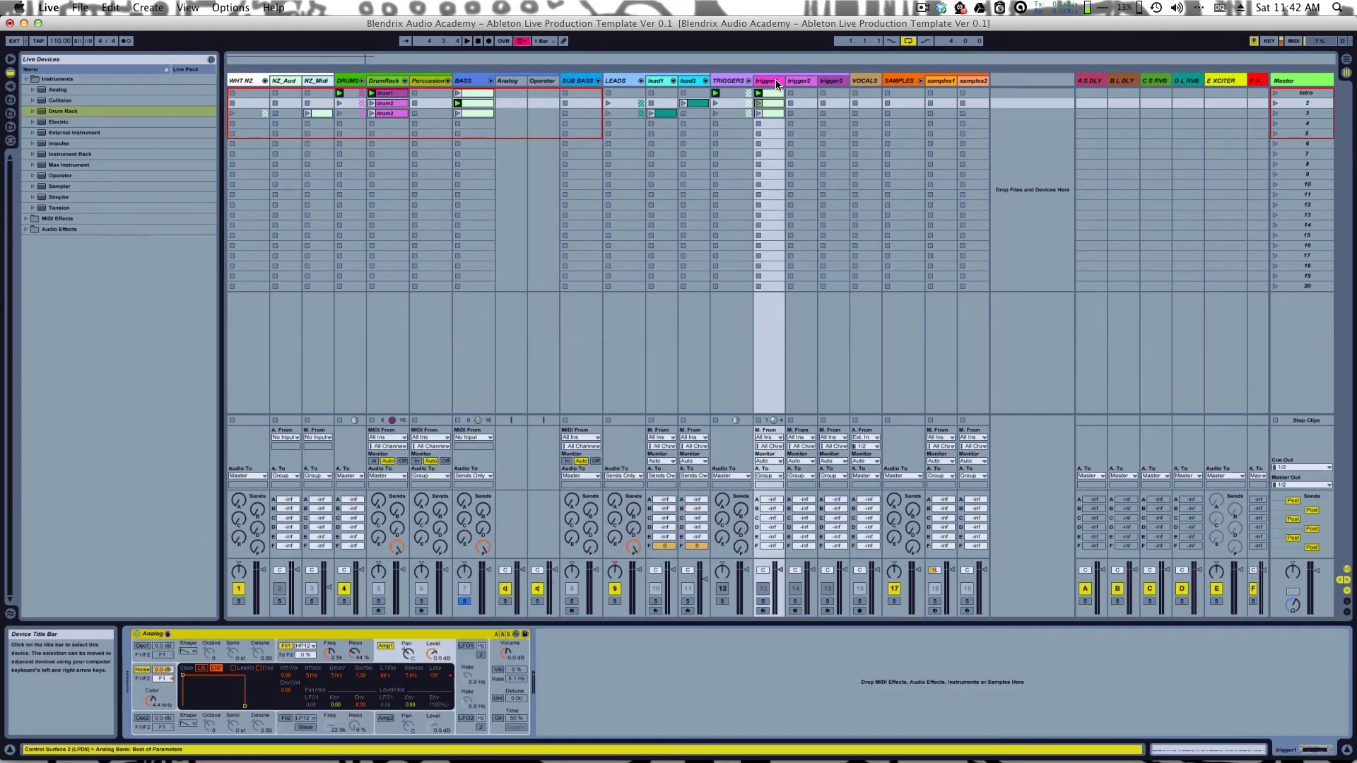
pyautogui.click(1252, 80)
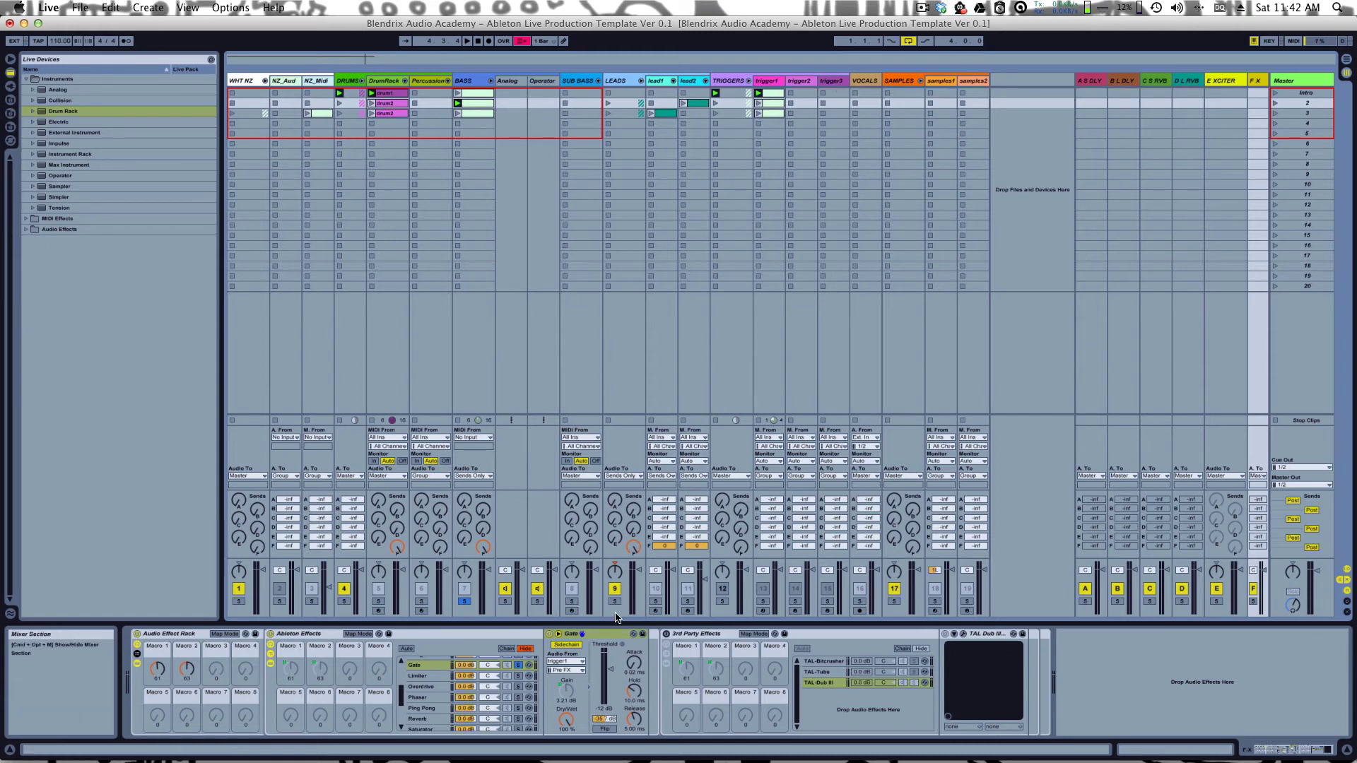
pyautogui.click(613, 634)
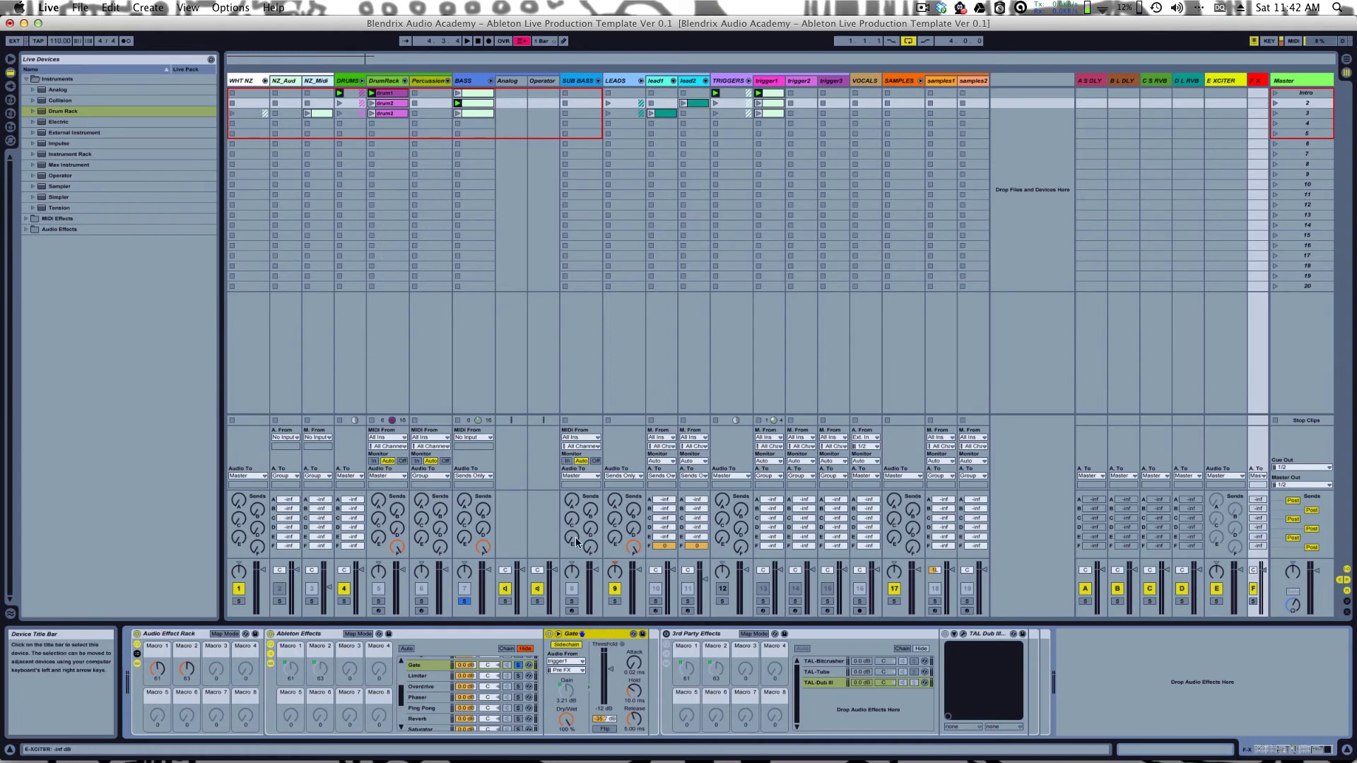
# Step: Examine the BASS track's first clip and its Bass Instruments rack, and check trigger1's Analog instrument again
pyautogui.click(480, 95)
pyautogui.doubleClick(480, 97)
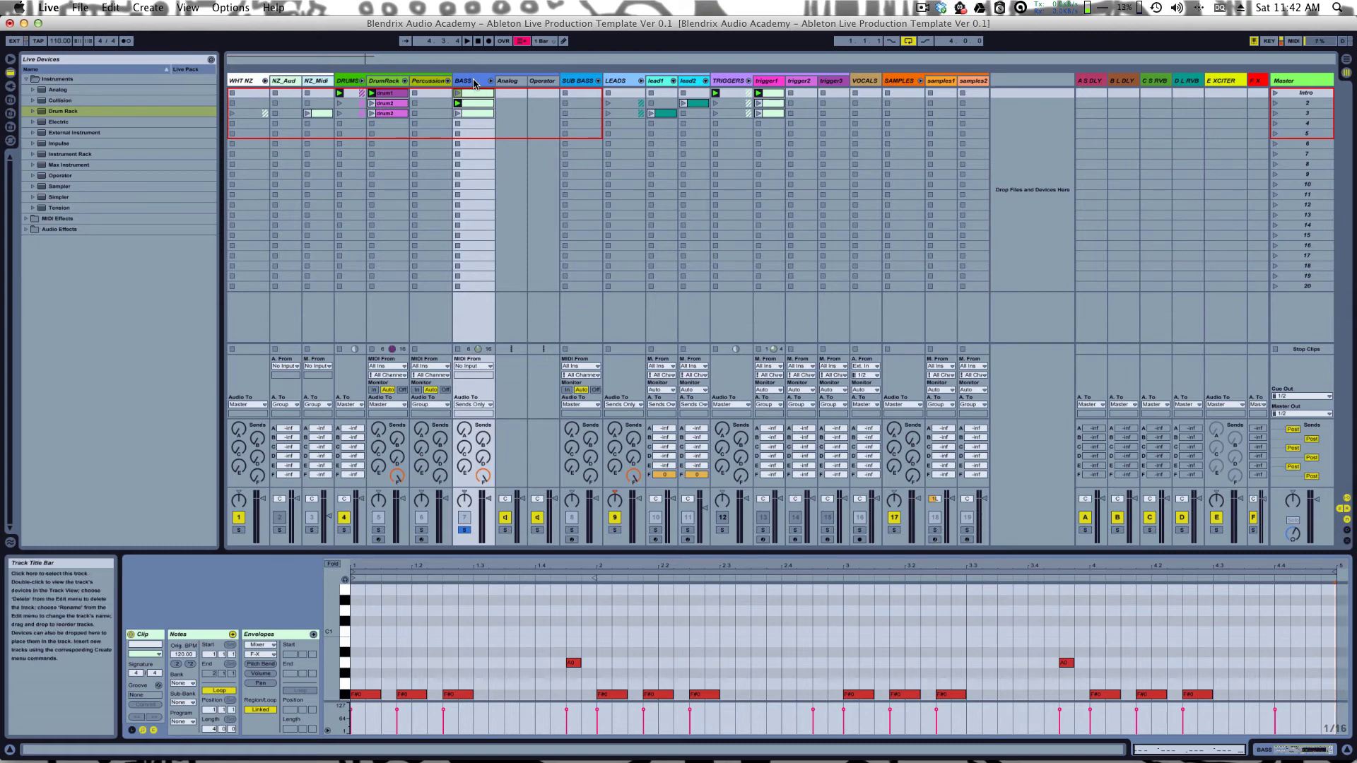
pyautogui.doubleClick(474, 83)
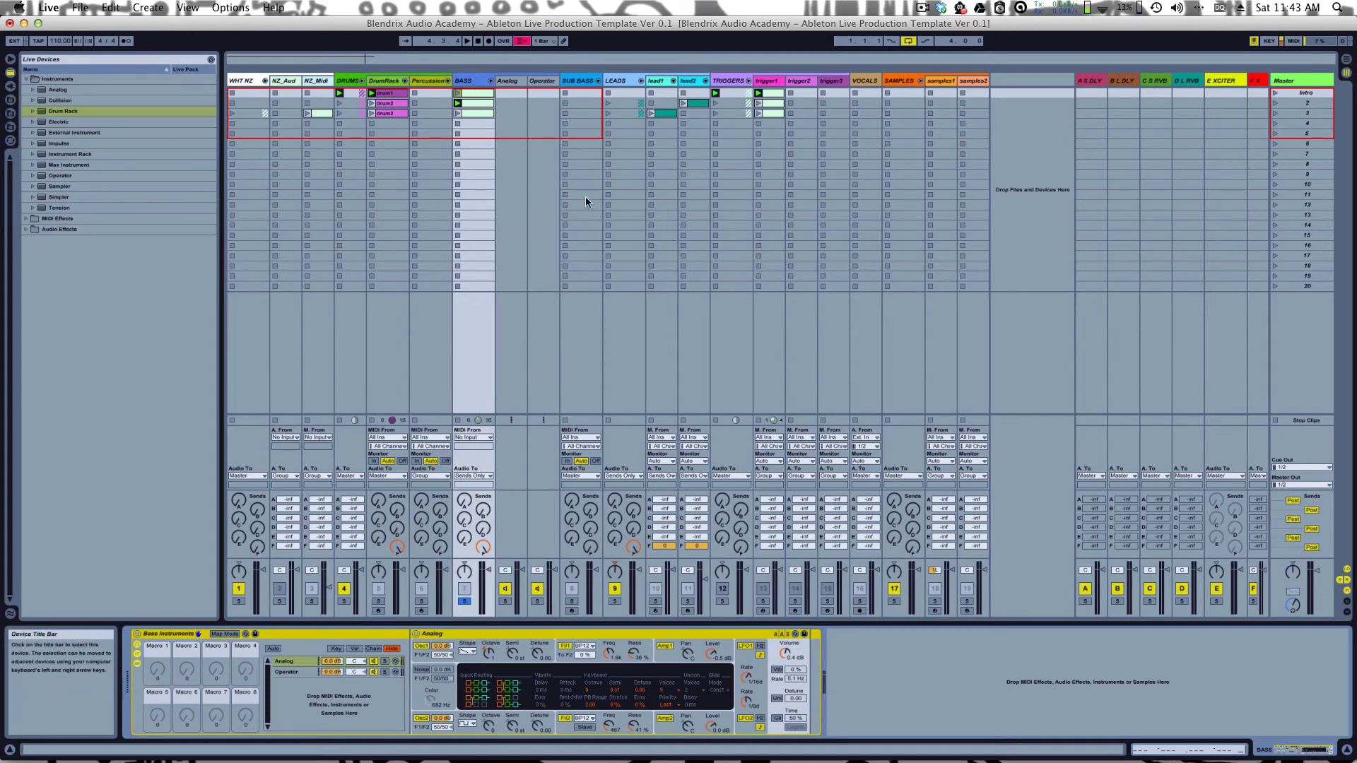
pyautogui.click(767, 80)
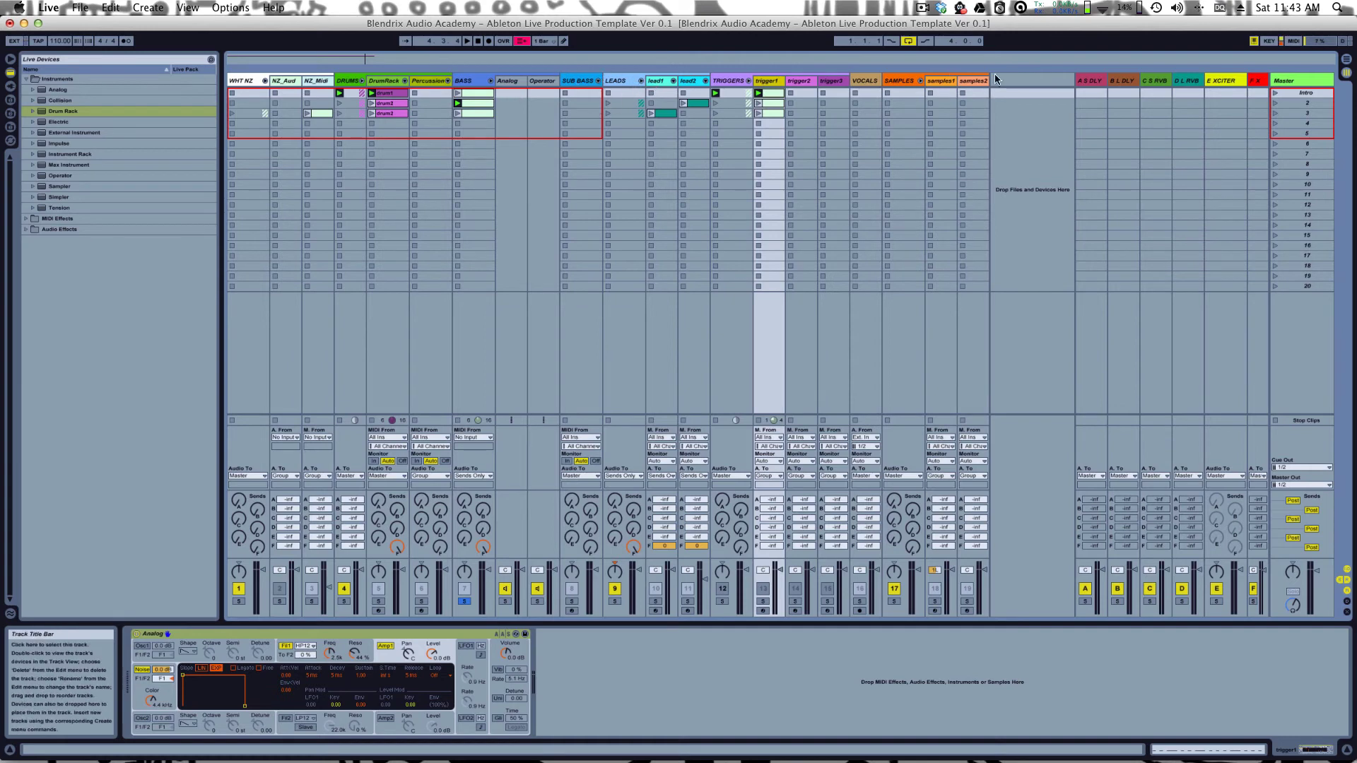
# Step: Return to the F-X track and select the Limiter chain and its device in the Ableton Effects rack
pyautogui.click(1260, 83)
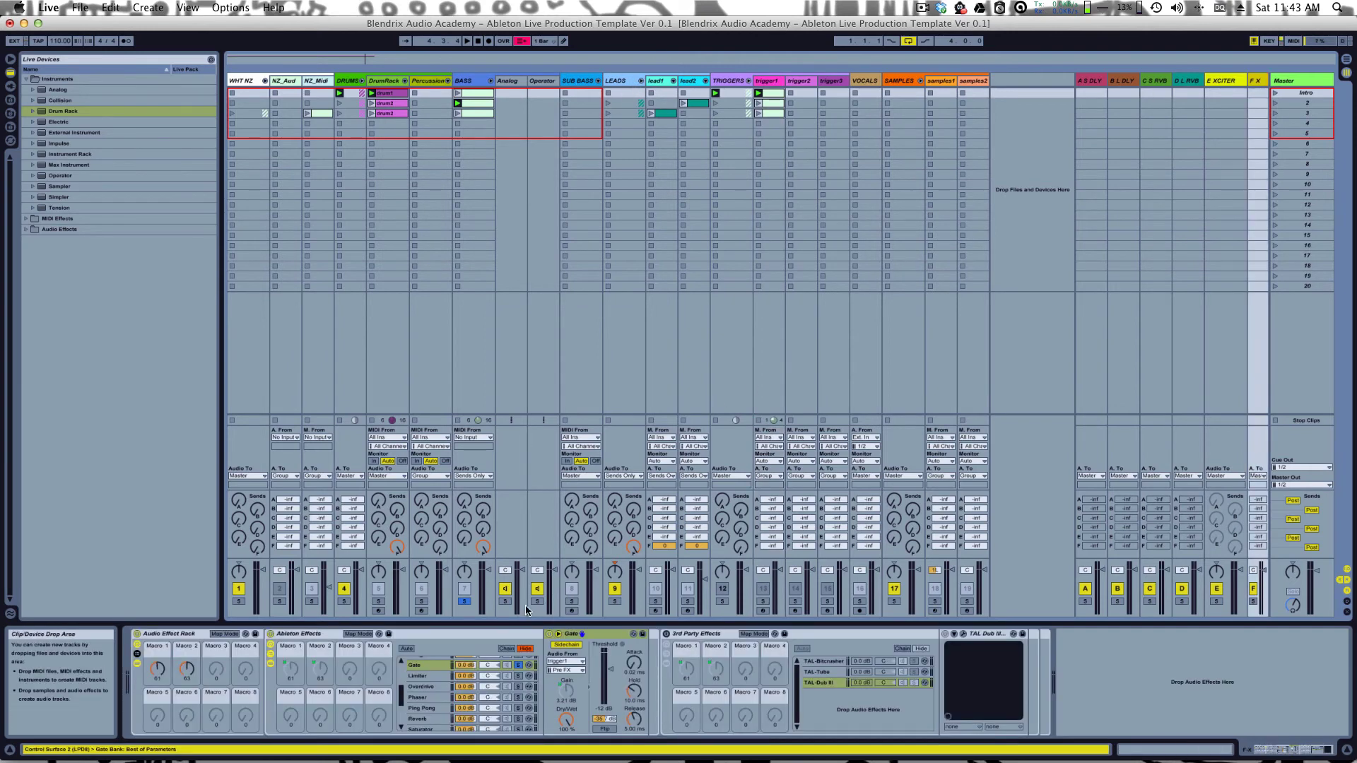
pyautogui.click(431, 676)
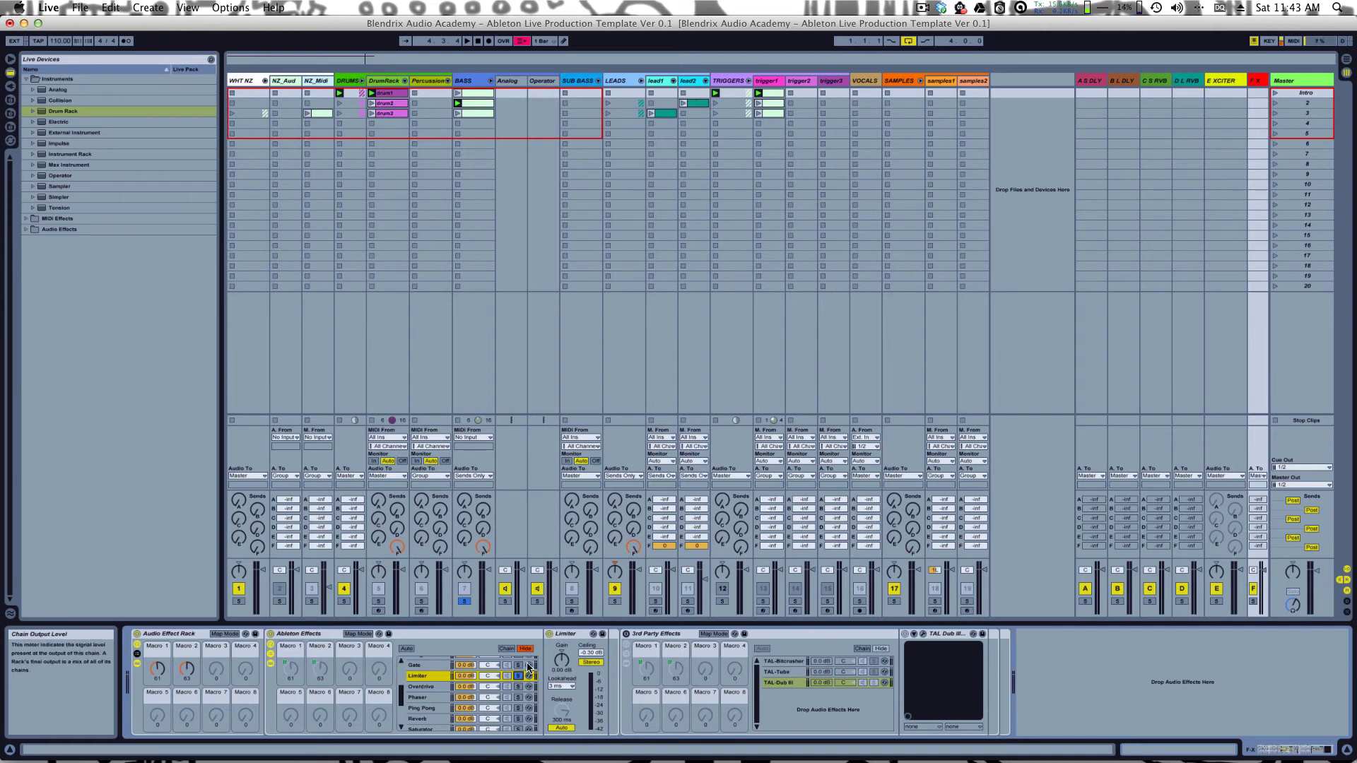
pyautogui.click(568, 635)
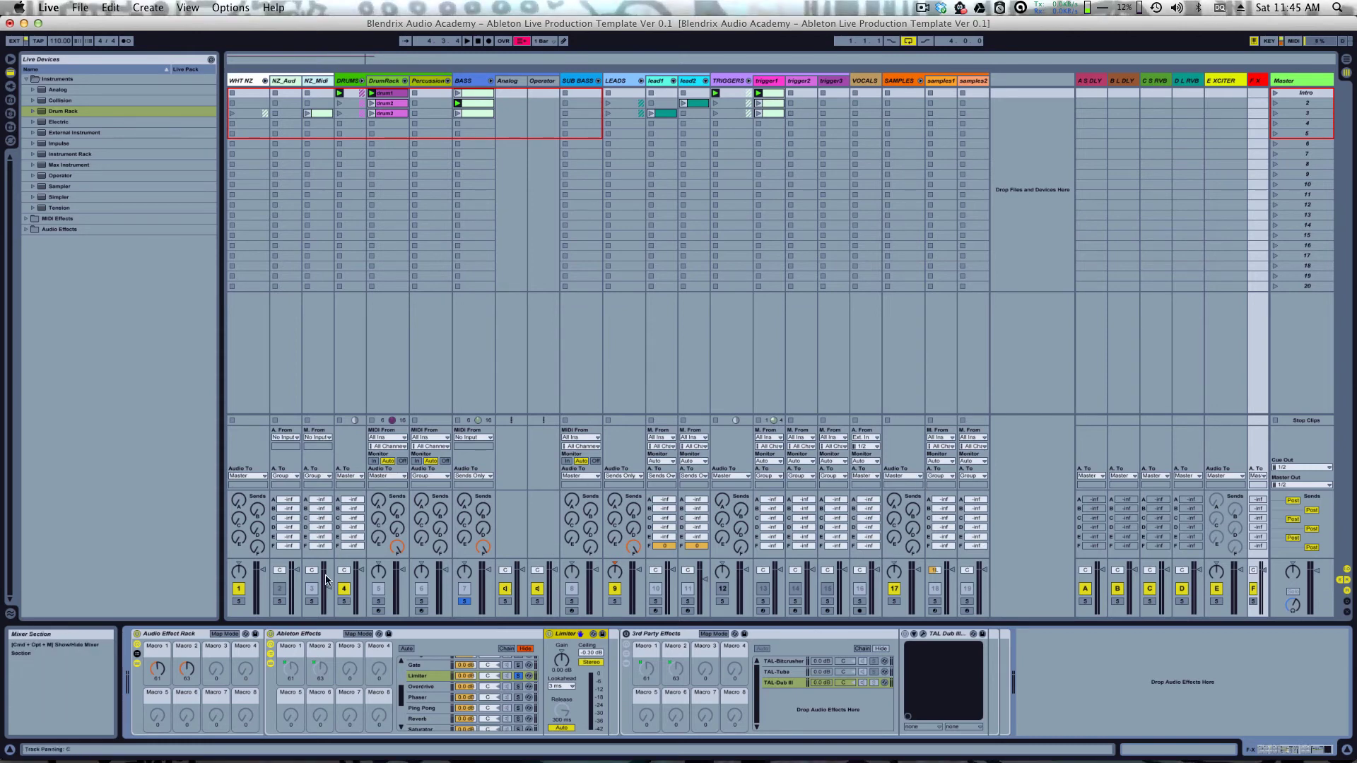
# Step: Check the devices on the NZ_Aud, NZ_Midi and DRUMS tracks, and return to the F-X track's Limiter device
pyautogui.click(289, 81)
pyautogui.click(312, 82)
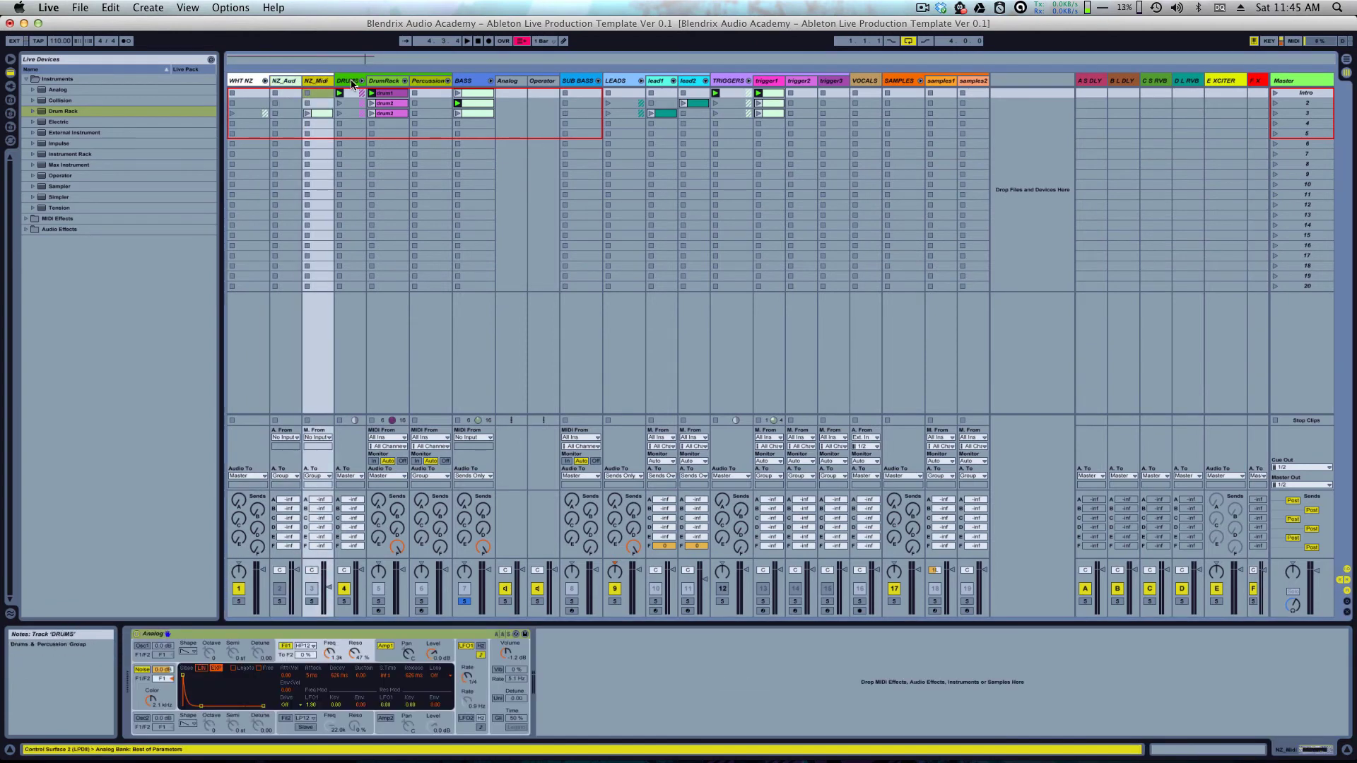
pyautogui.click(352, 82)
pyautogui.click(244, 696)
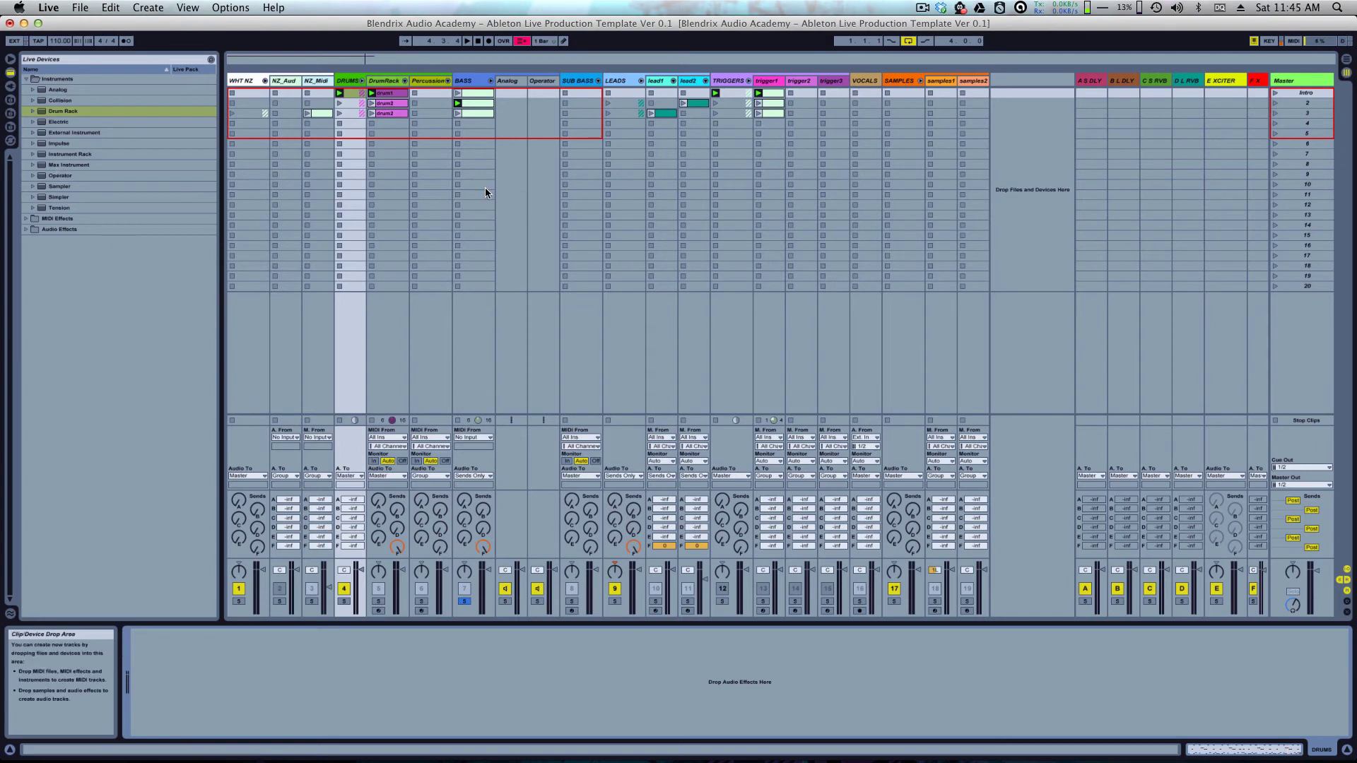
pyautogui.click(1265, 82)
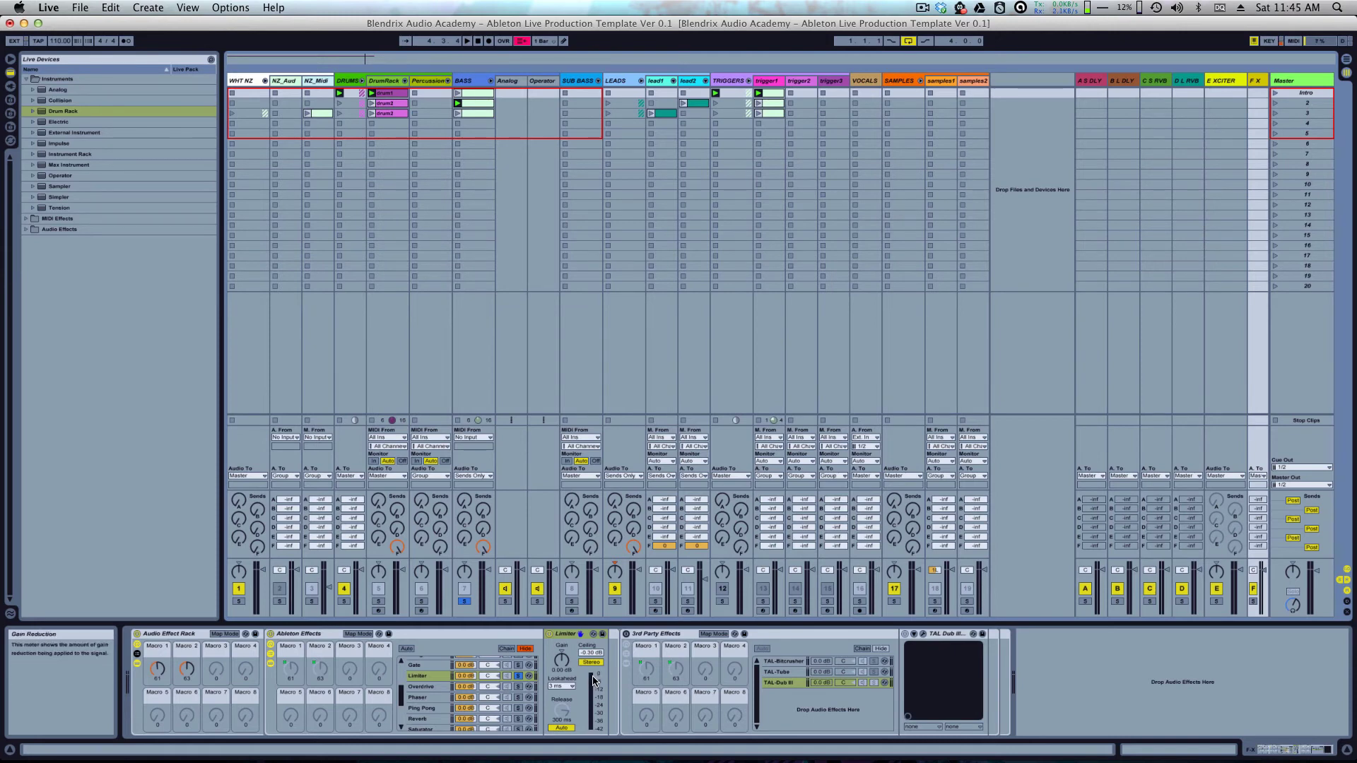
pyautogui.click(569, 635)
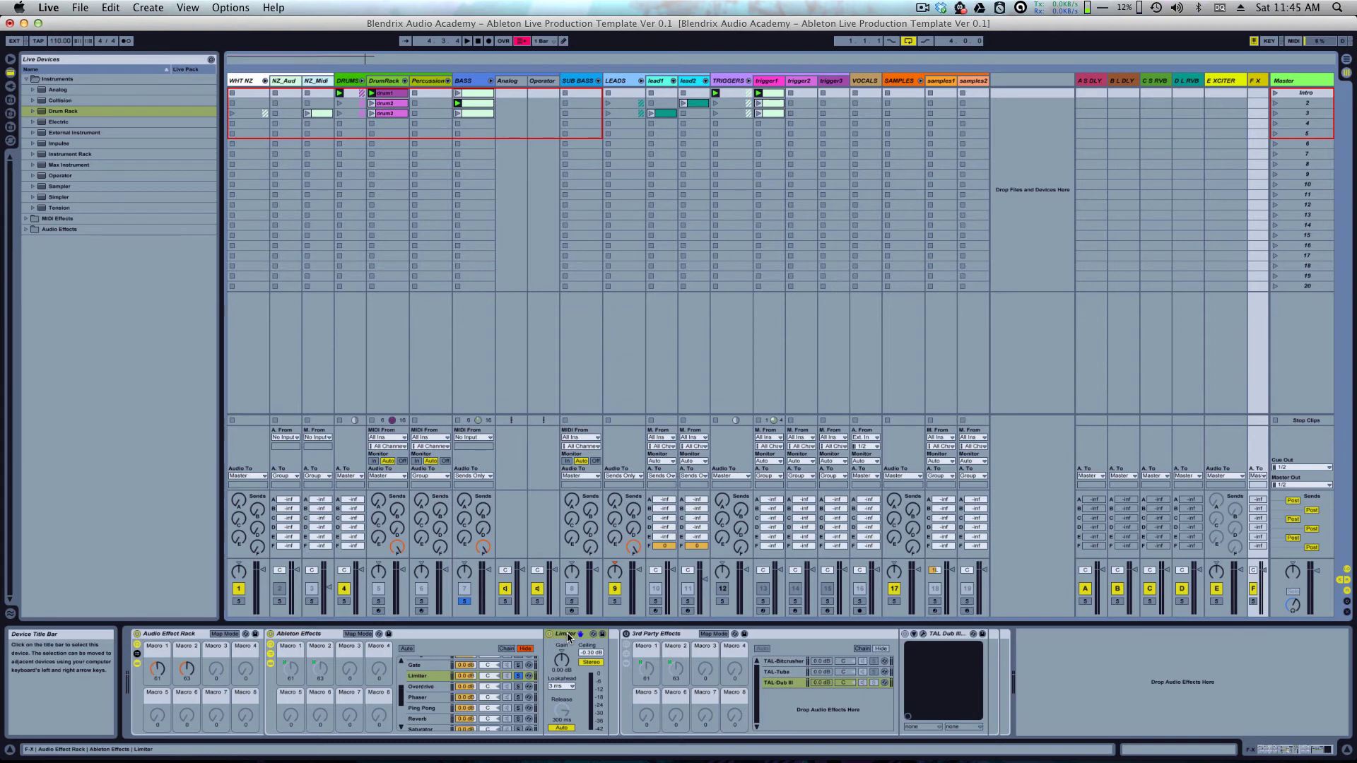
# Step: Solo the Overdrive chain, play lead1's clip in scene 3 through it, and adjust the Overdrive's drive and center frequency
pyautogui.click(518, 687)
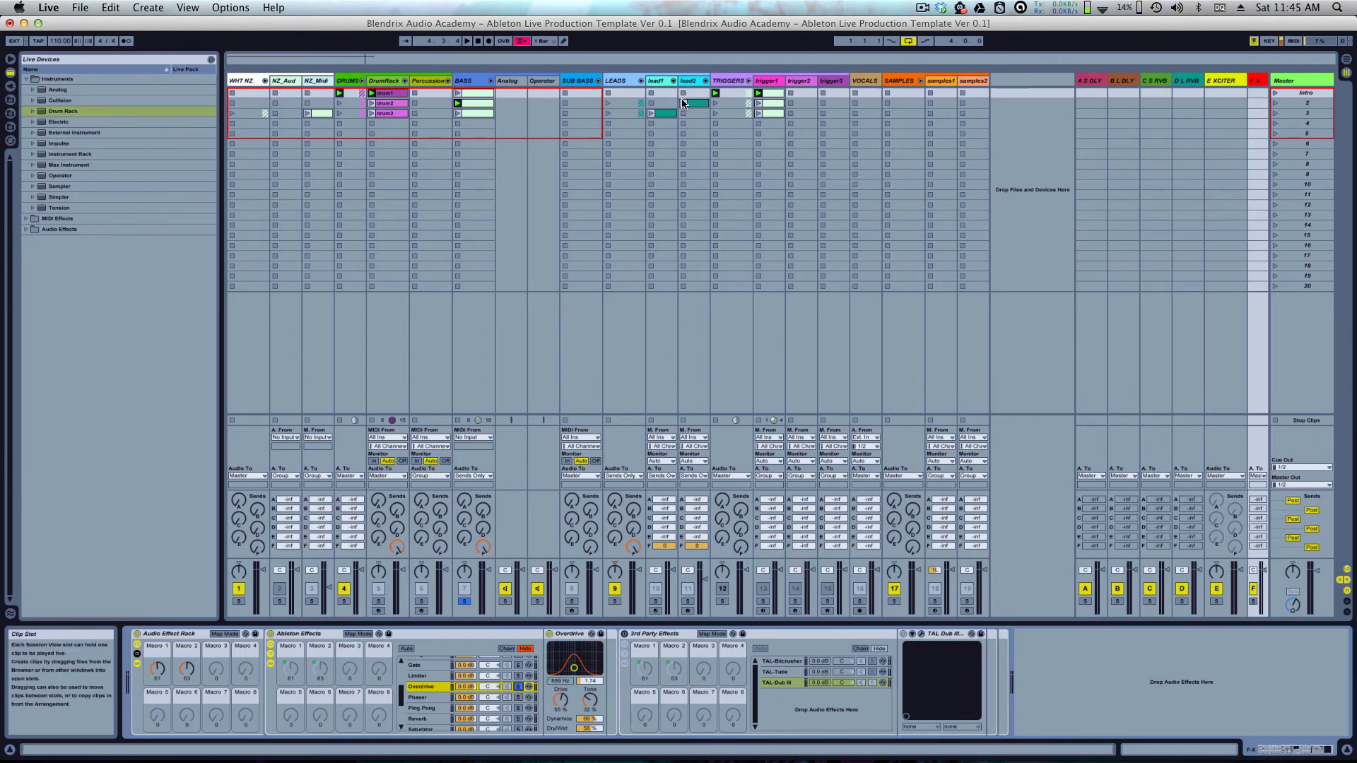
pyautogui.click(651, 113)
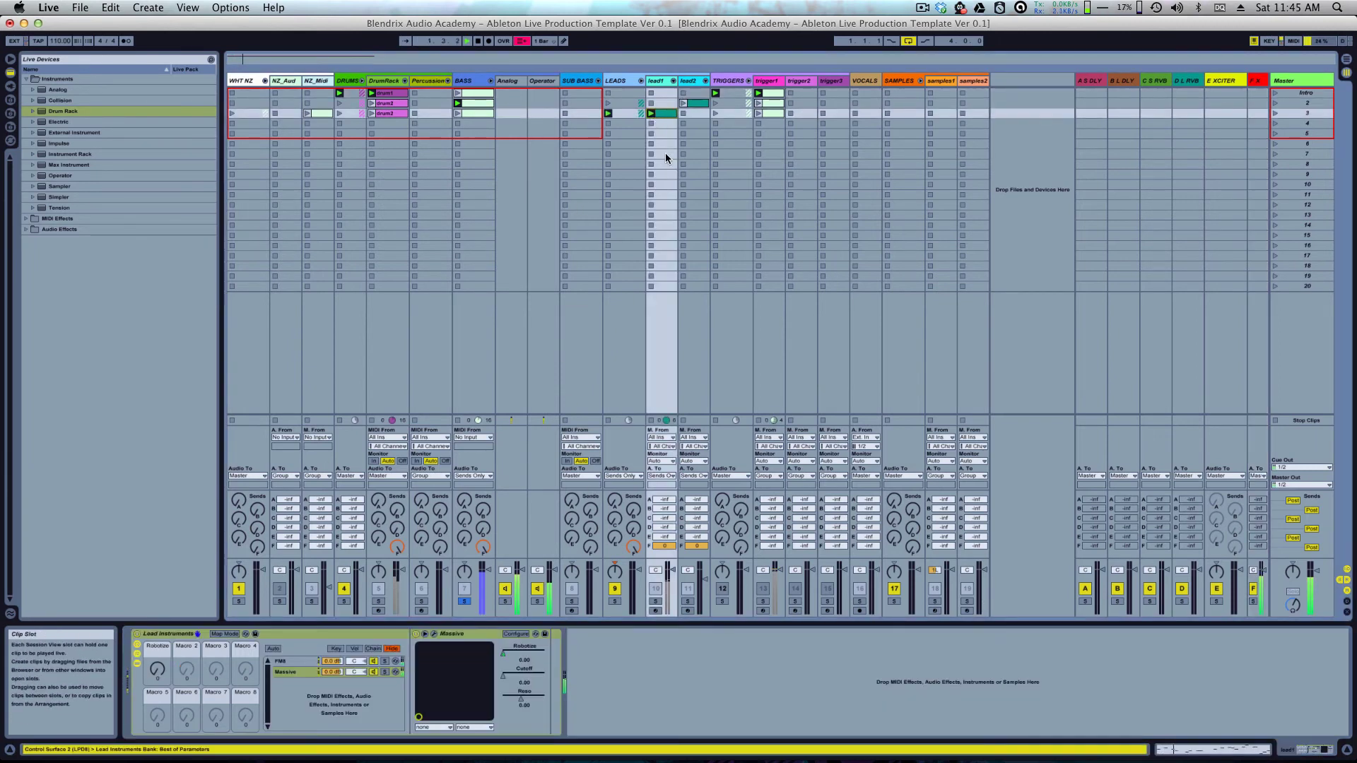
pyautogui.click(1254, 81)
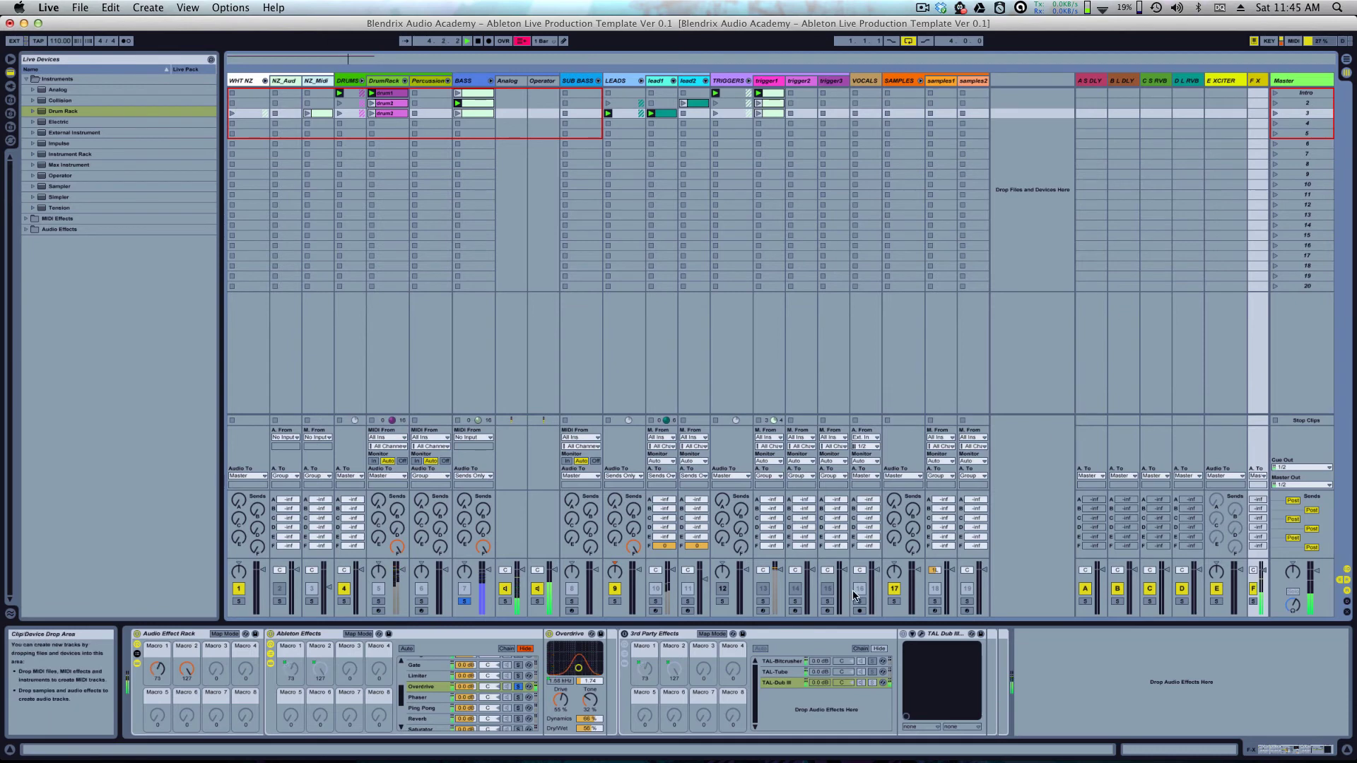
pyautogui.moveTo(561, 701); pyautogui.dragTo(563, 684)
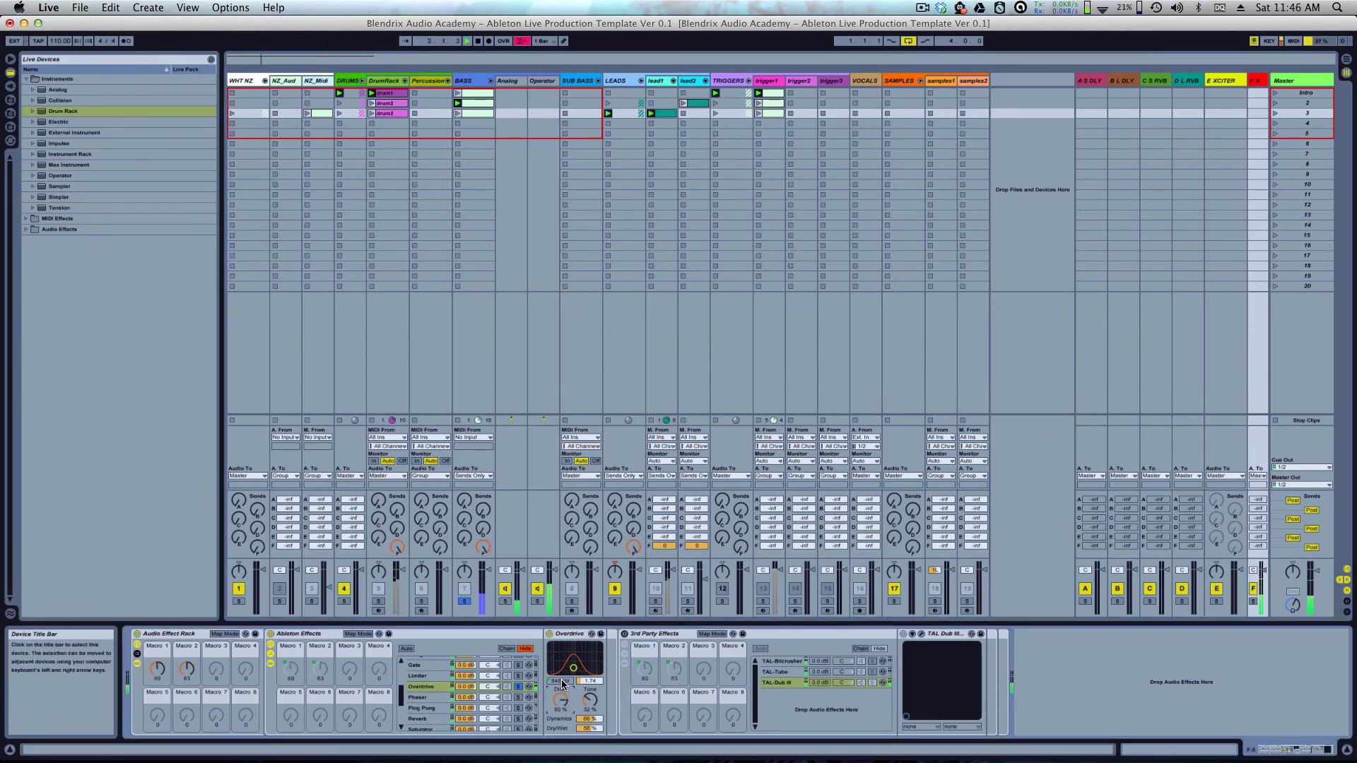
pyautogui.click(563, 684)
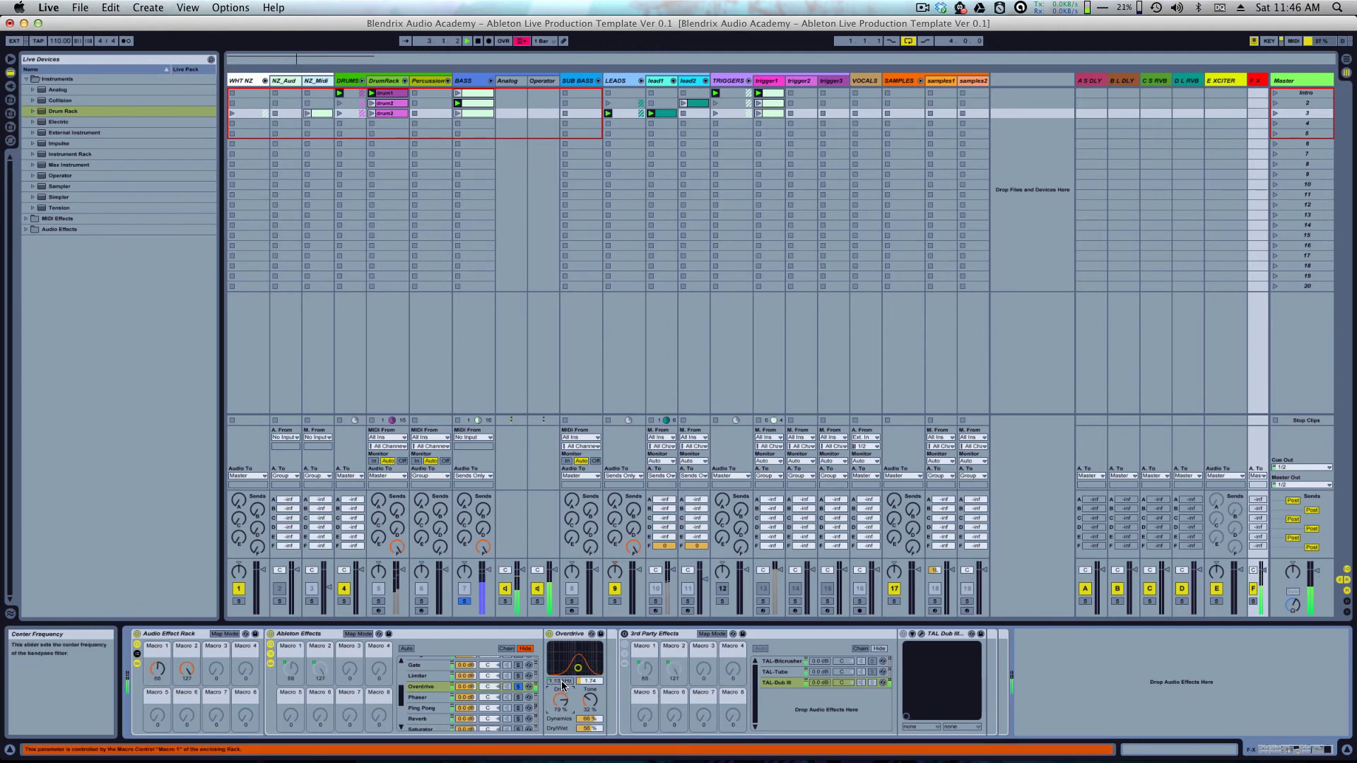
pyautogui.moveTo(564, 684); pyautogui.dragTo(561, 688)
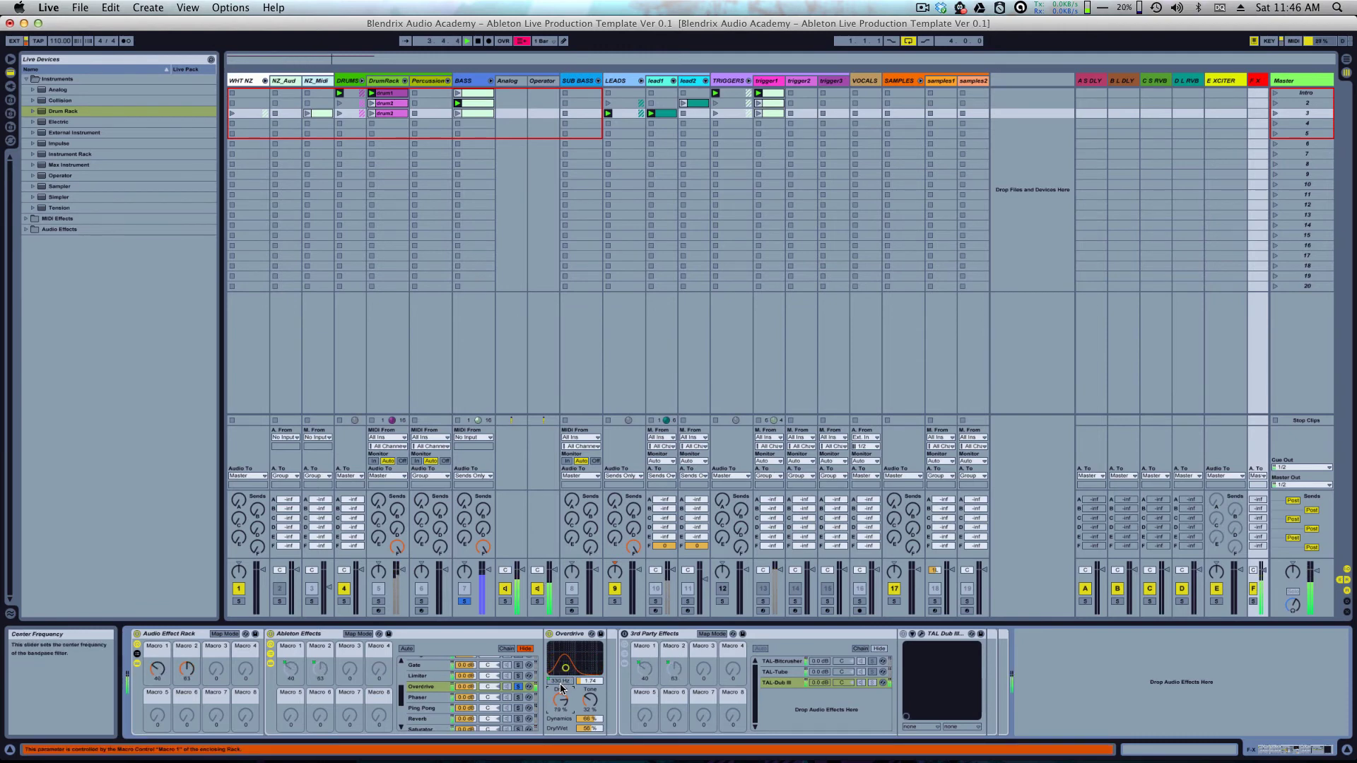
# Step: Audition the Phaser, Ping Pong and Reverb chains of the Ableton Effects rack one after another
pyautogui.click(424, 697)
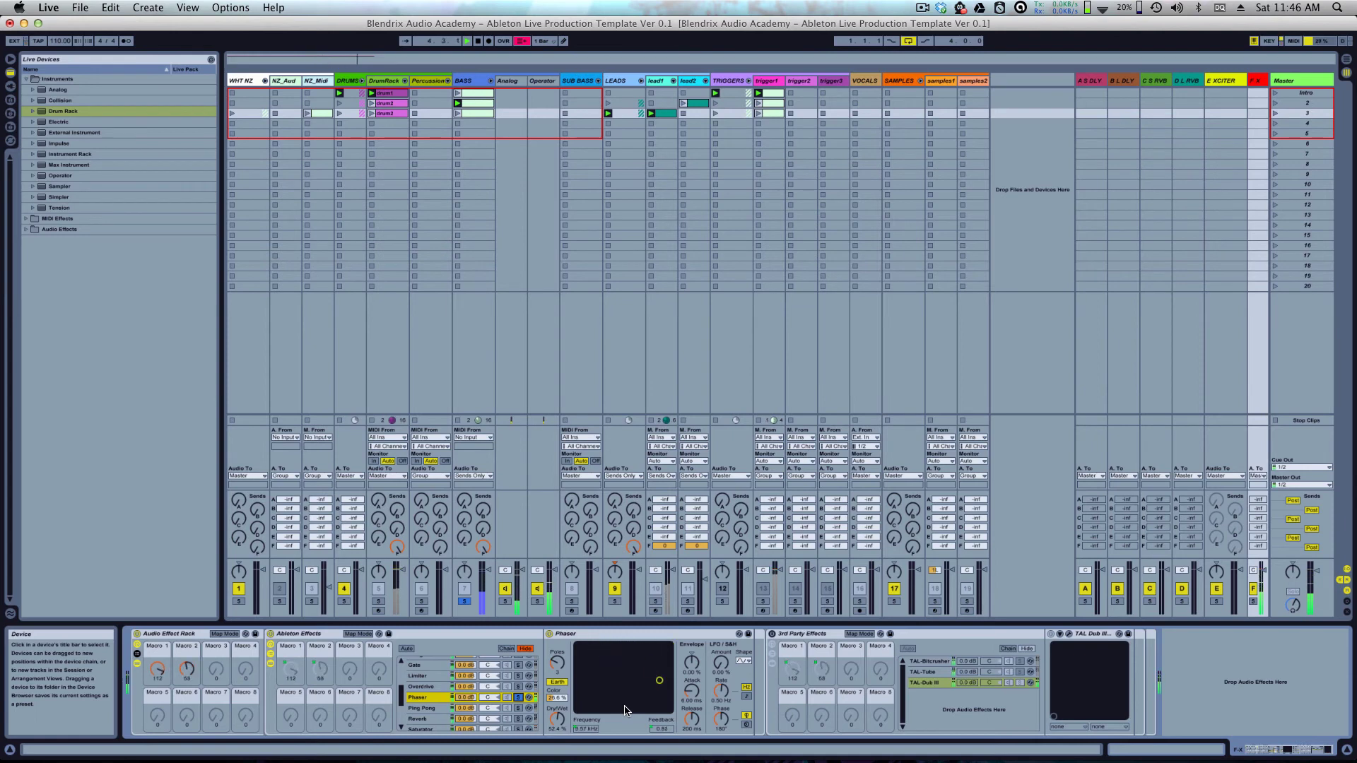
pyautogui.click(520, 709)
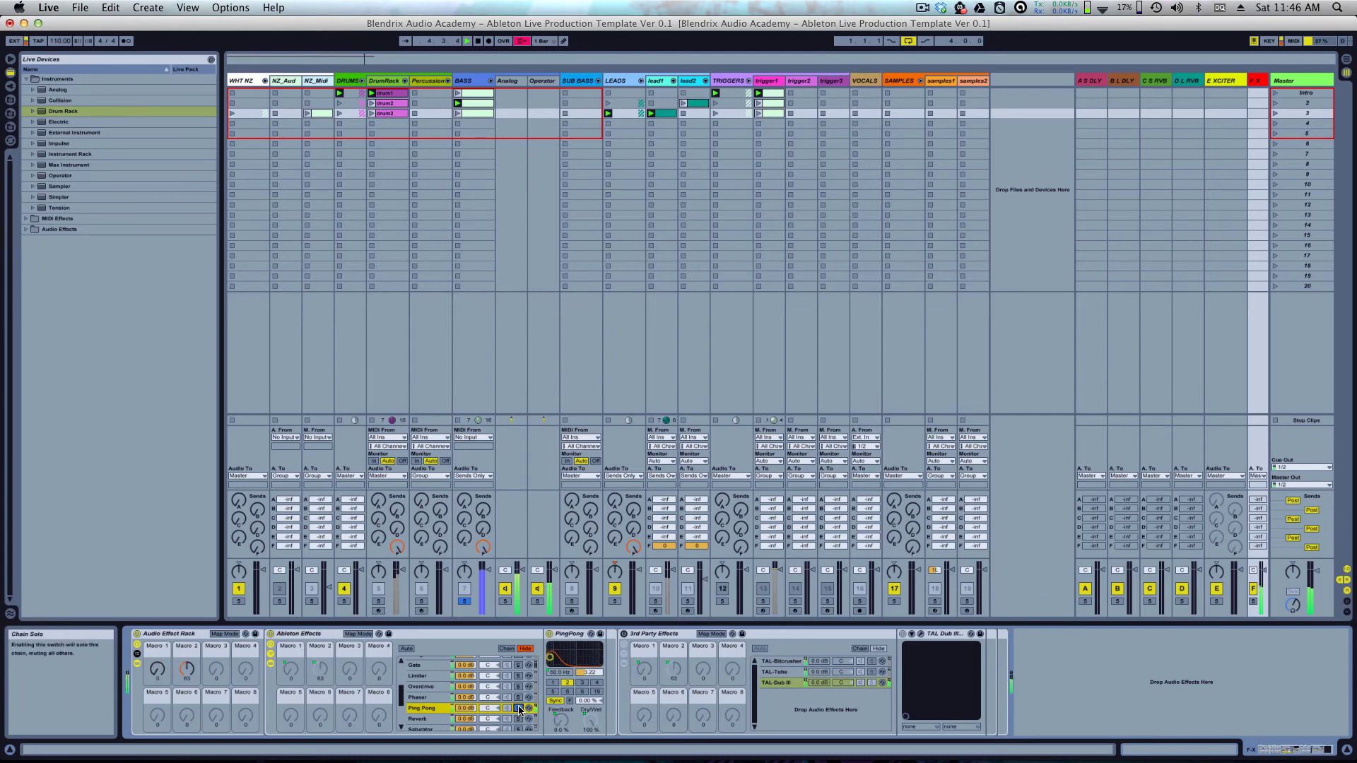
pyautogui.click(518, 719)
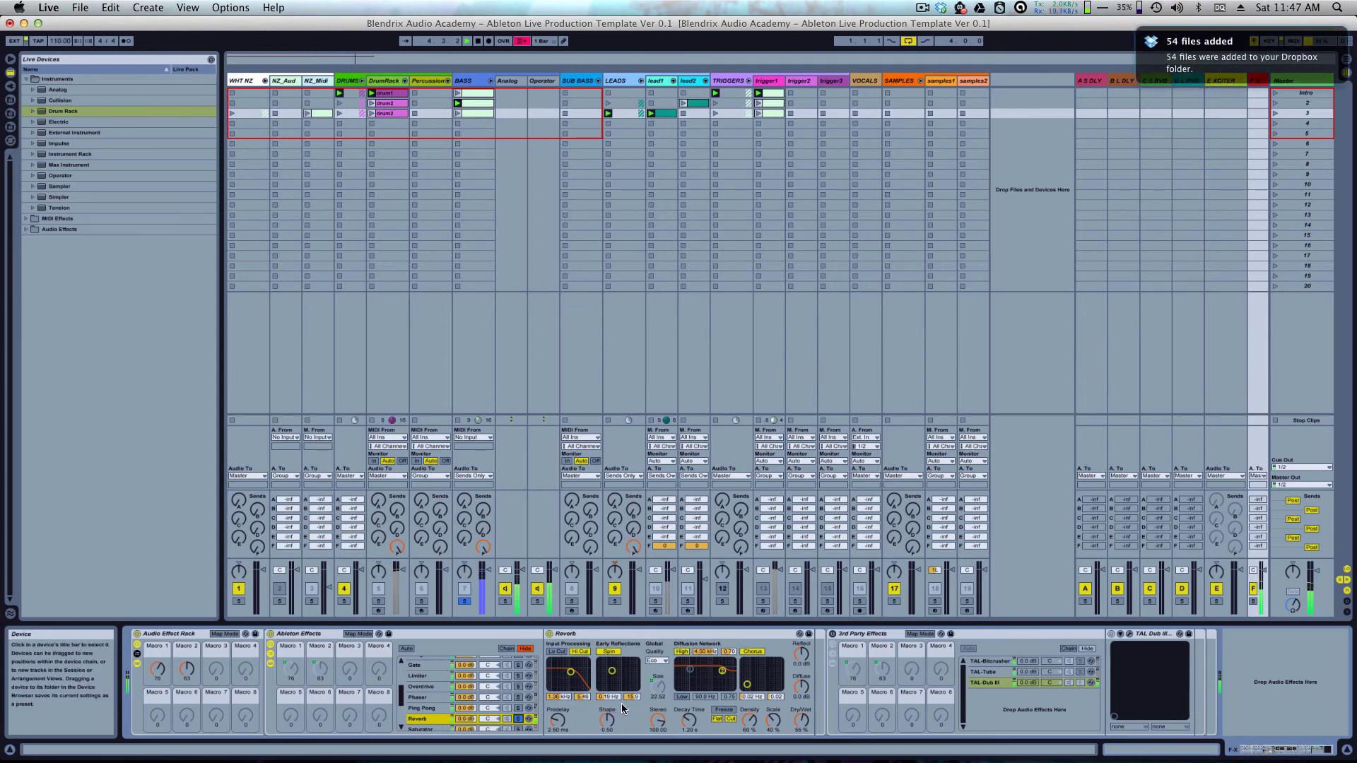
# Step: Solo the Saturator chain and try its curve types Soft Sine and Medium Curve, ending on Hard Curve
pyautogui.click(521, 729)
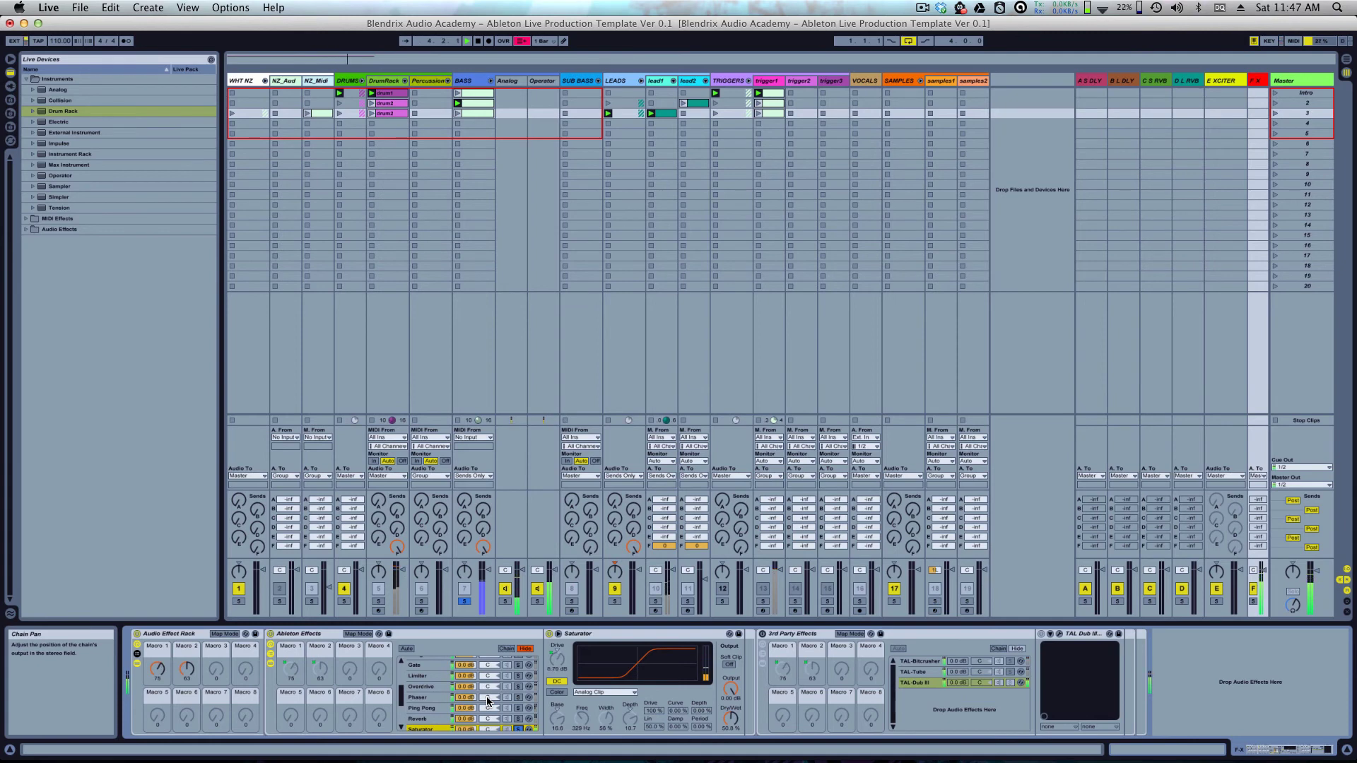
pyautogui.click(585, 693)
pyautogui.click(586, 705)
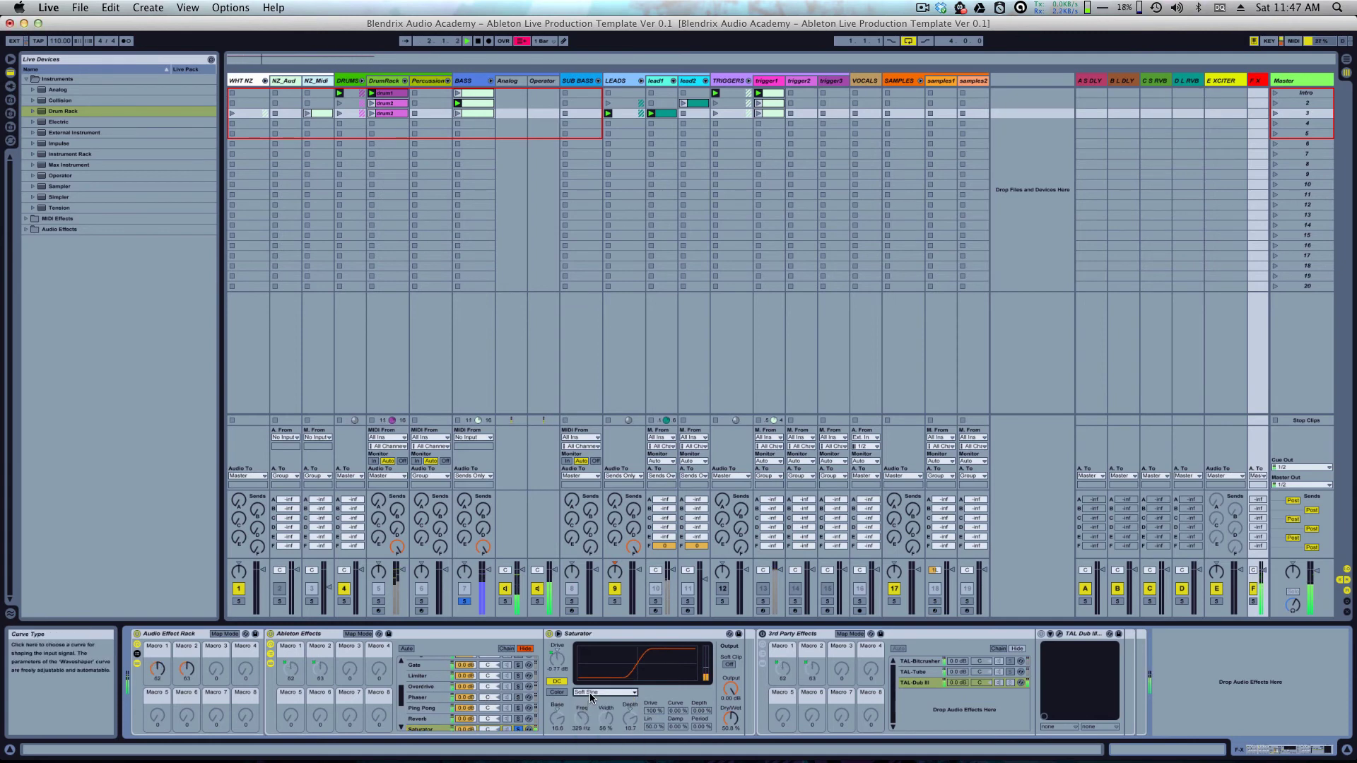
pyautogui.click(591, 696)
pyautogui.click(589, 710)
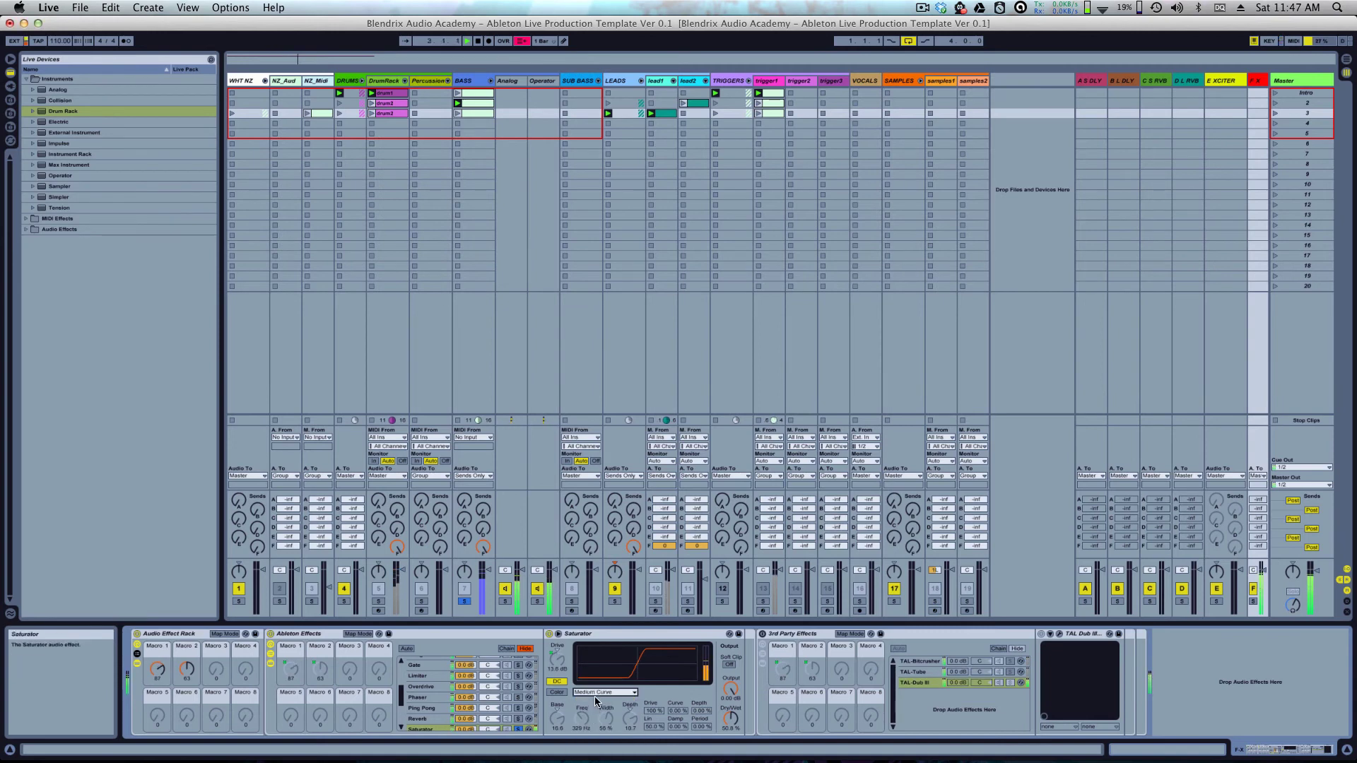
pyautogui.click(595, 695)
pyautogui.click(594, 706)
pyautogui.click(595, 693)
pyautogui.click(598, 703)
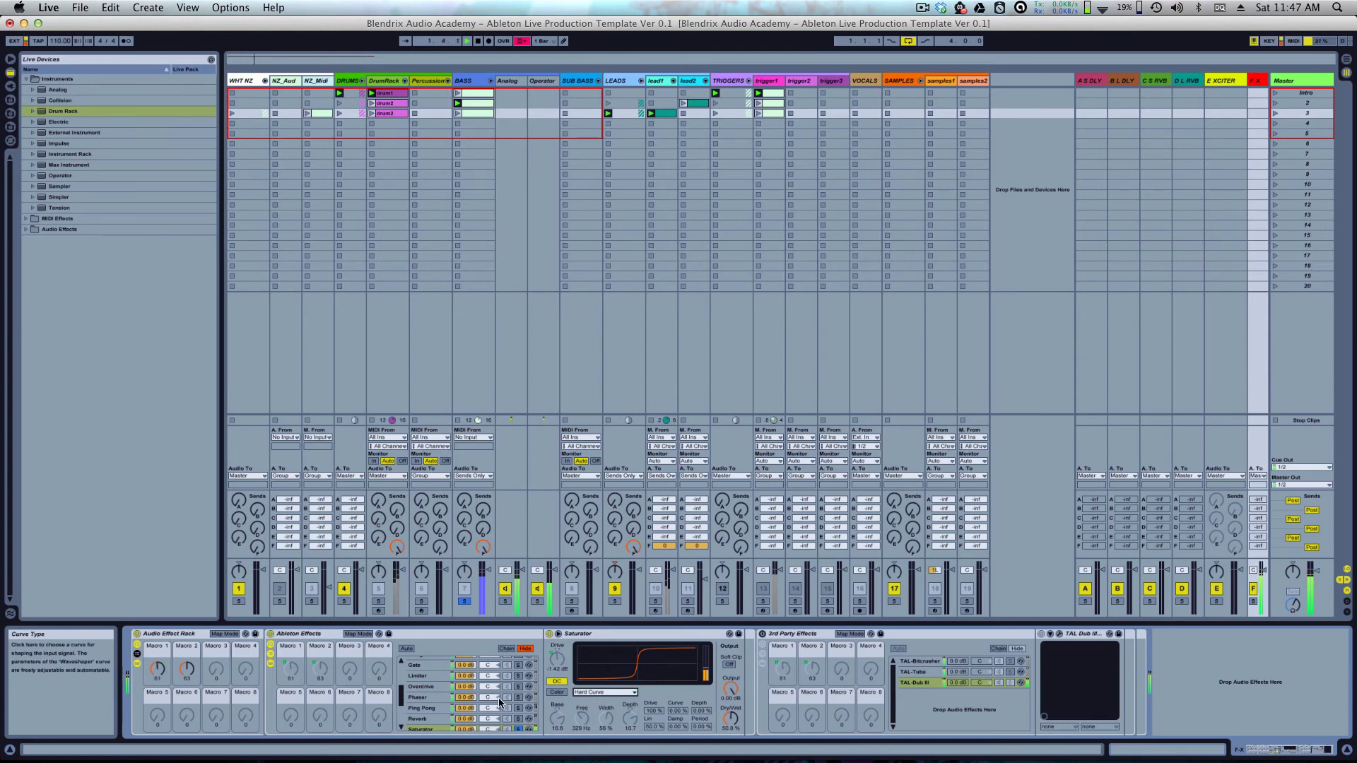
# Step: Audition the Simple Delay chain and set its left channel's beat division to 4
pyautogui.scroll(-3, 499, 703)
pyautogui.press('Down')
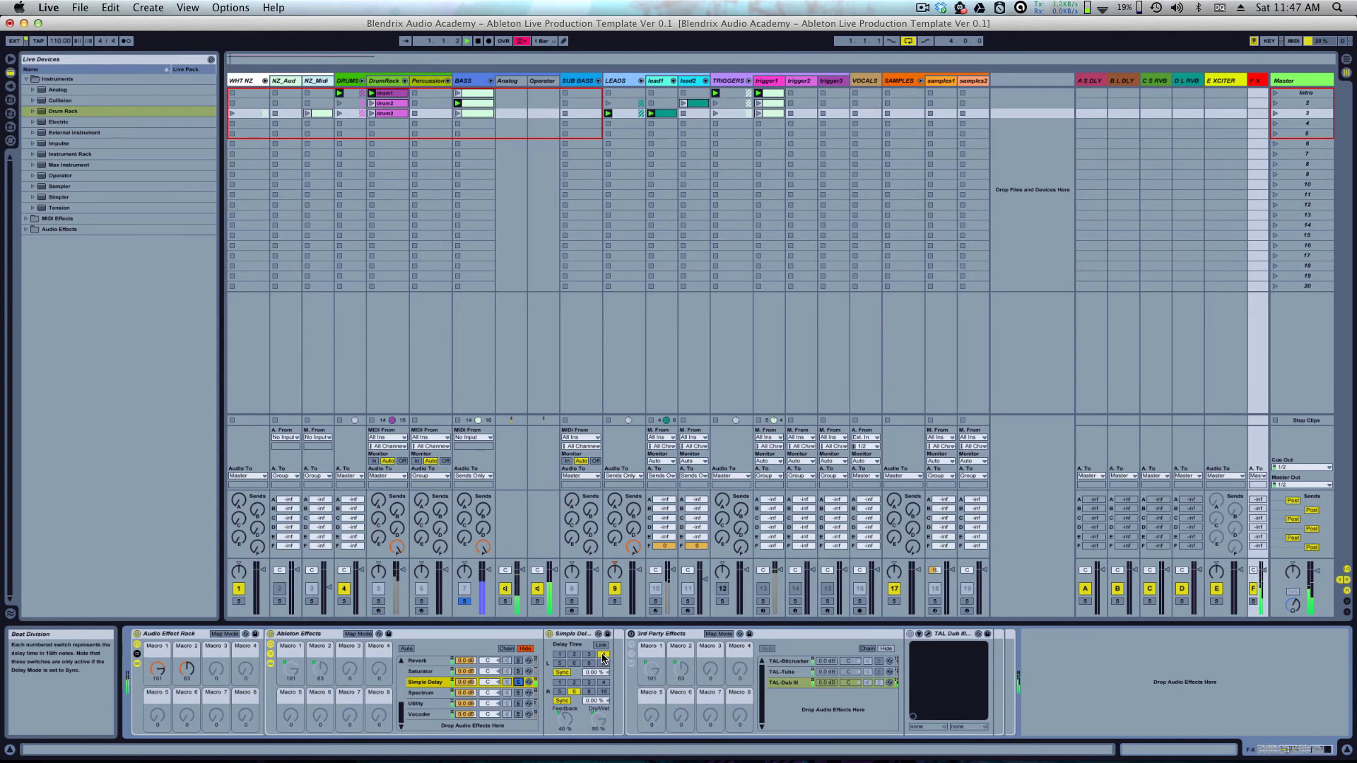
pyautogui.click(603, 656)
# Step: Solo the Spectrum chain, select its device, and review the whole chain list of the Ableton Effects rack
pyautogui.click(518, 693)
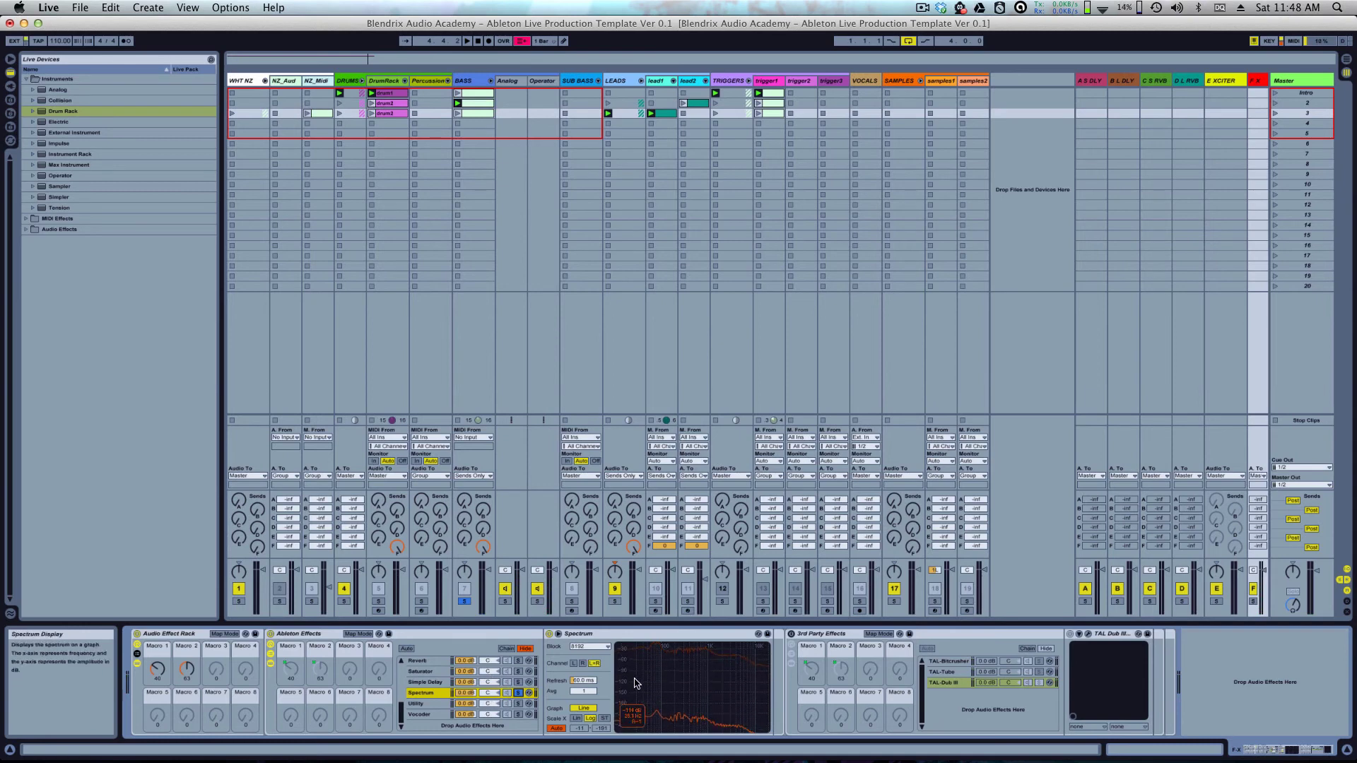
pyautogui.click(607, 638)
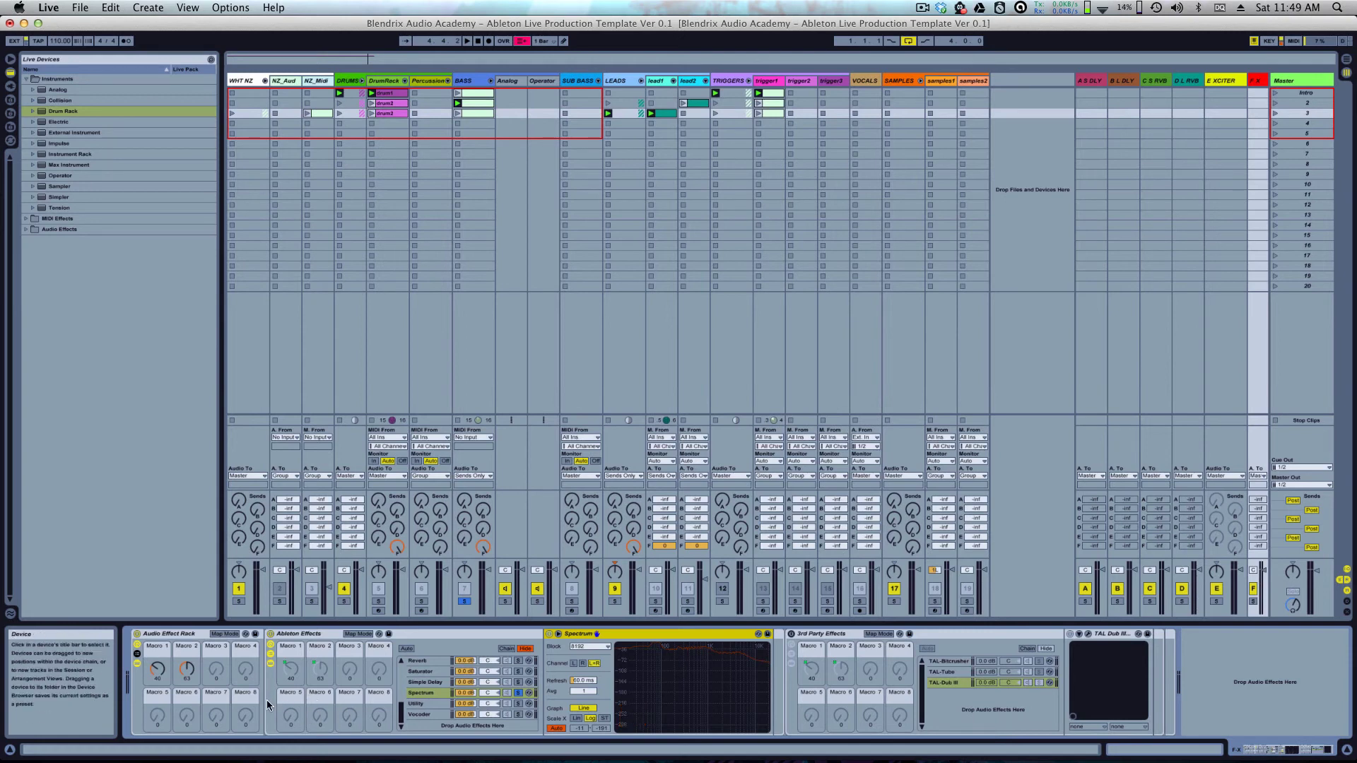
pyautogui.click(396, 683)
pyautogui.scroll(5, 431, 684)
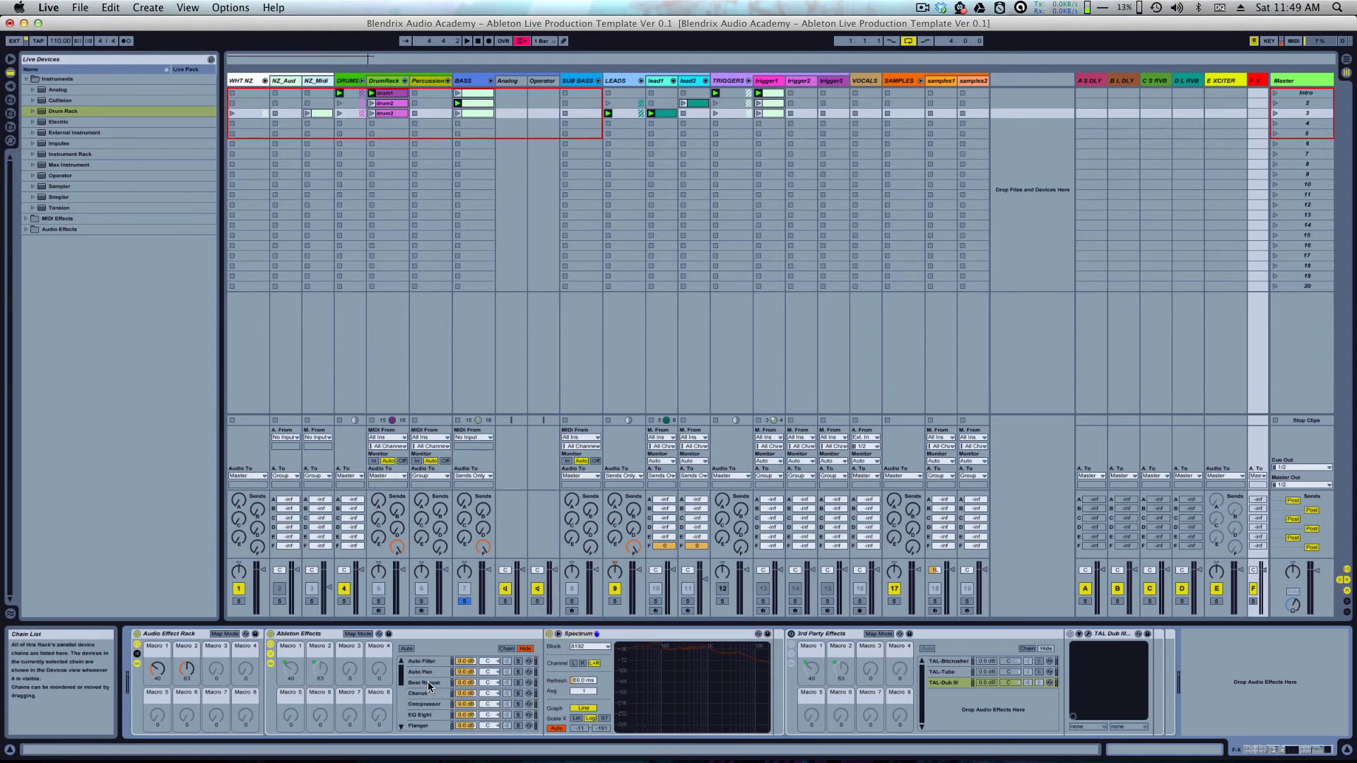
pyautogui.scroll(-5, 430, 695)
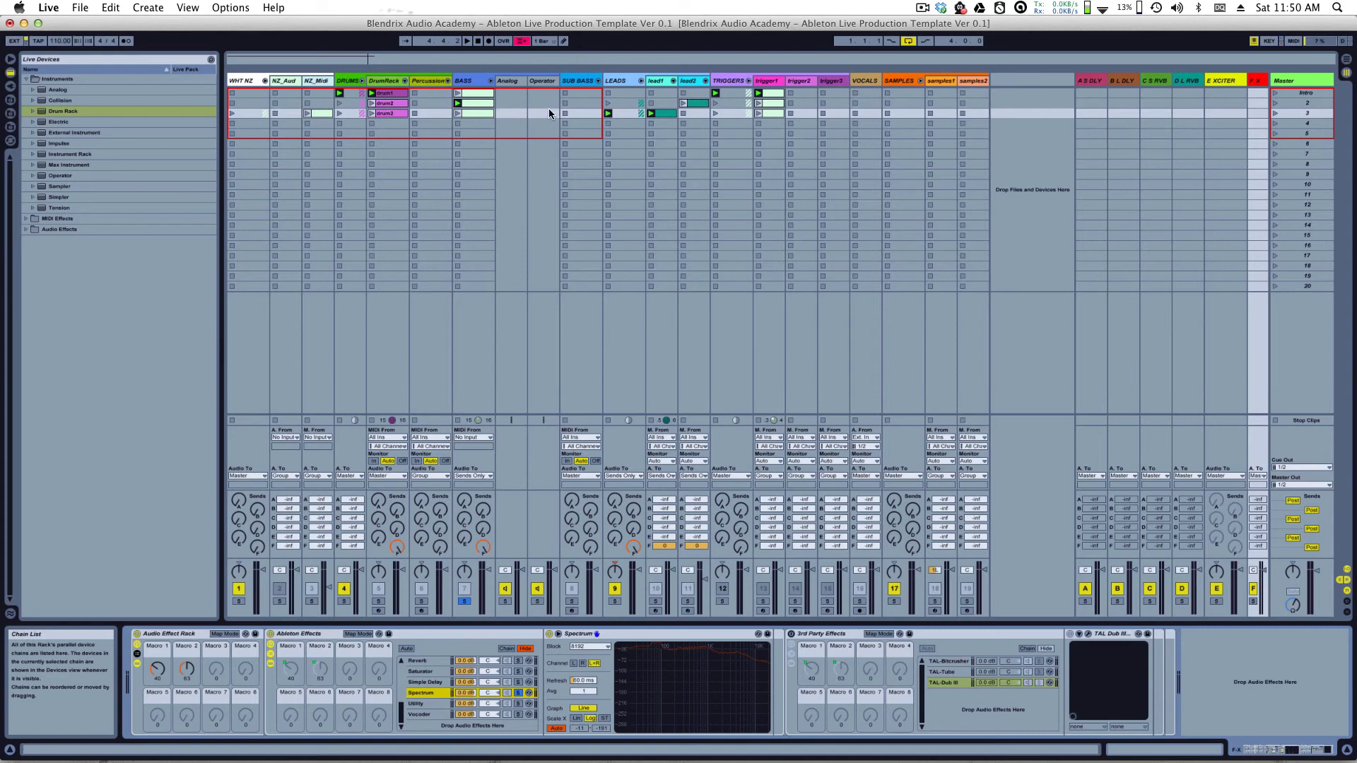
# Step: Launch scene 3 with the BASS track's solo turned off, and solo the Utility chain of the Ableton Effects rack
pyautogui.click(1274, 113)
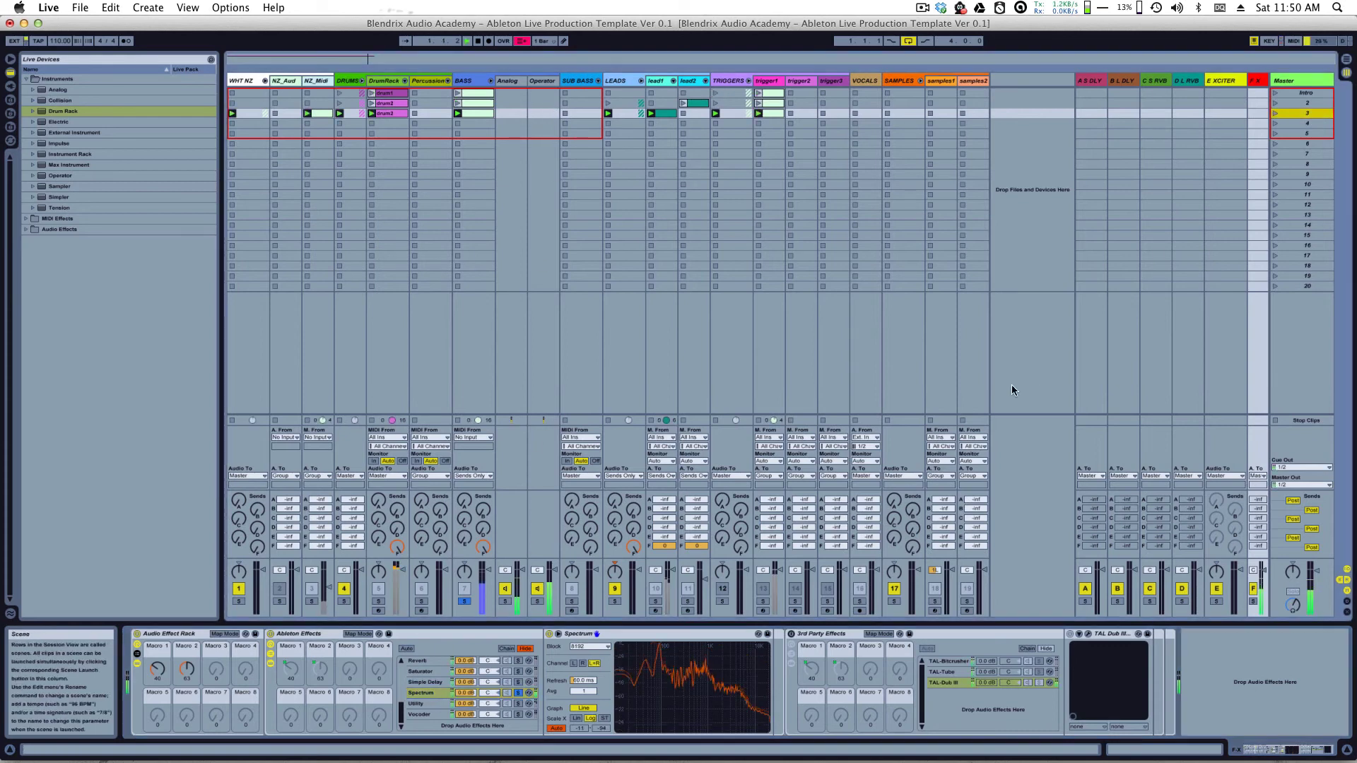
pyautogui.click(462, 602)
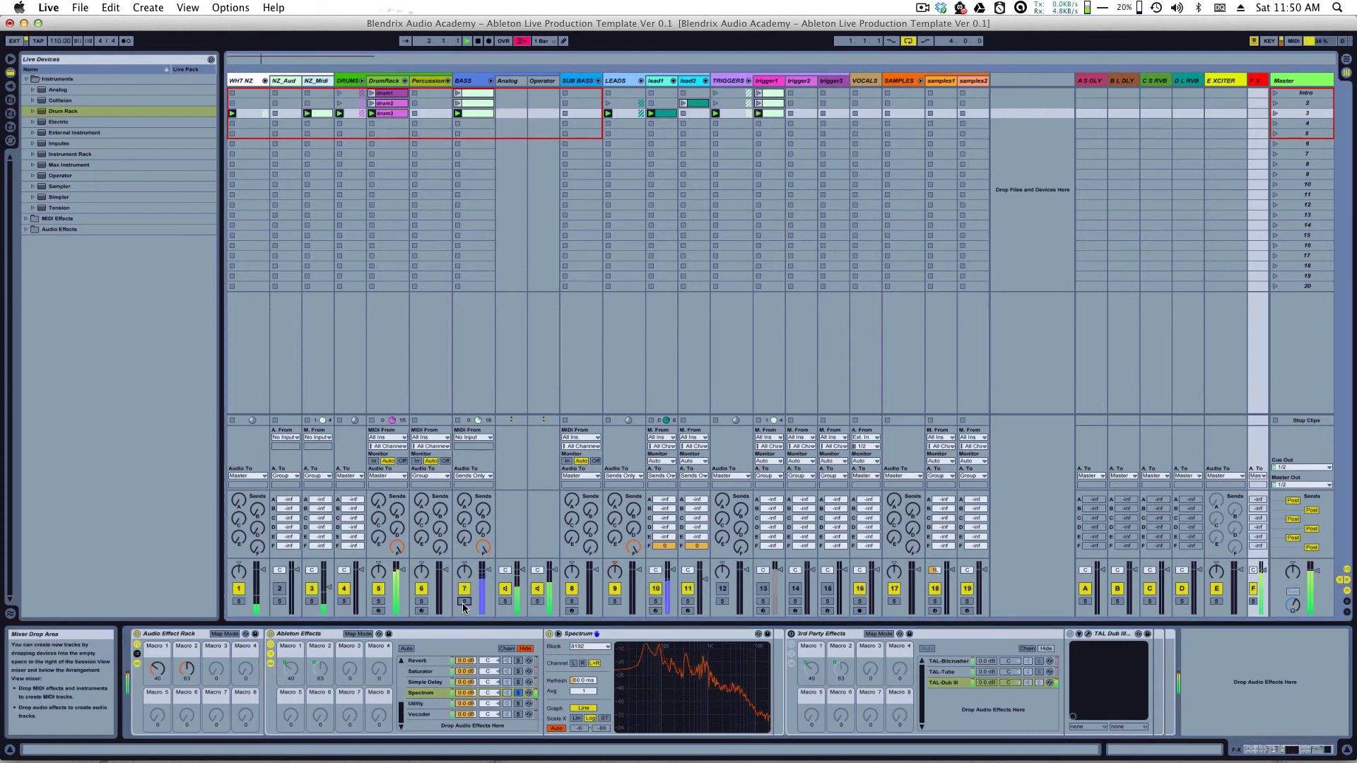
pyautogui.click(517, 705)
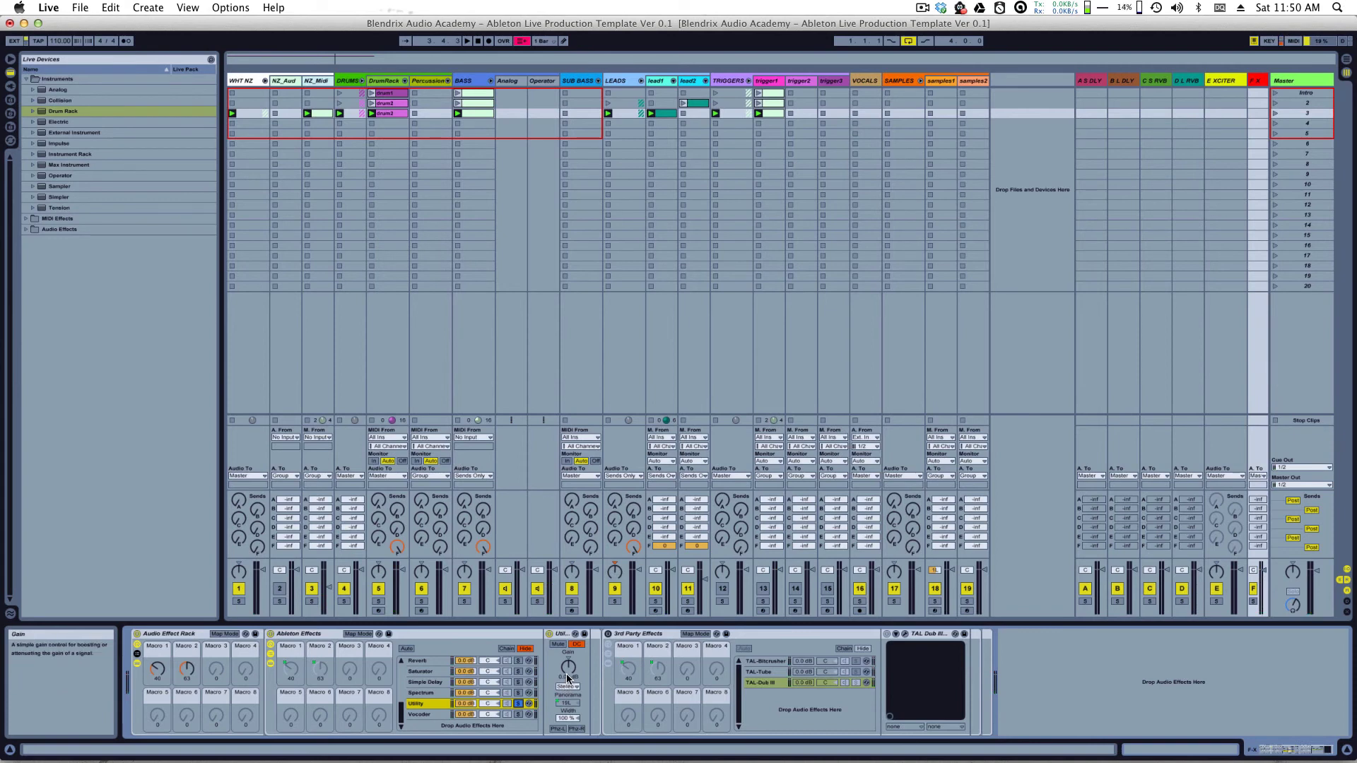
pyautogui.press('space')
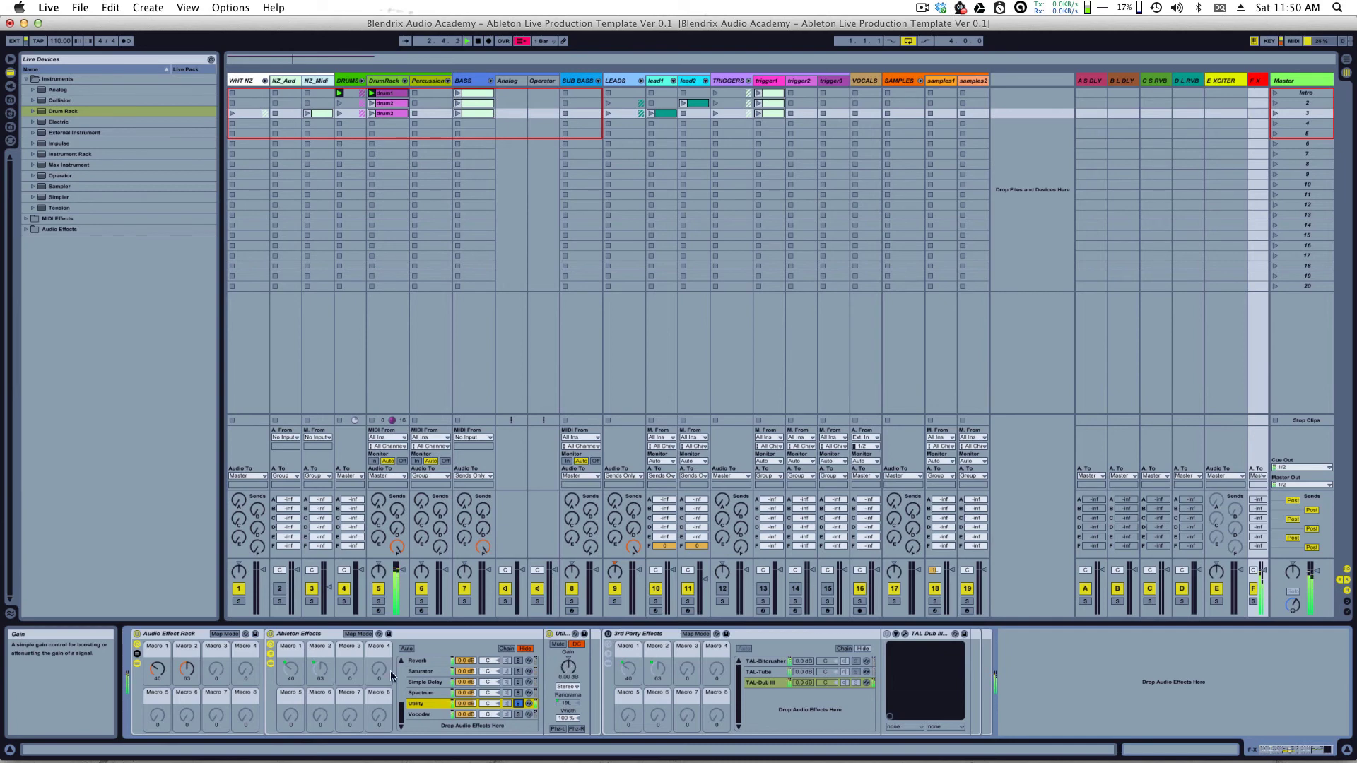
# Step: Turn the Audio Effect Rack's Macro 1 up to 127 and reduce Utility's width to 92 %
pyautogui.moveTo(157, 673); pyautogui.dragTo(158, 623)
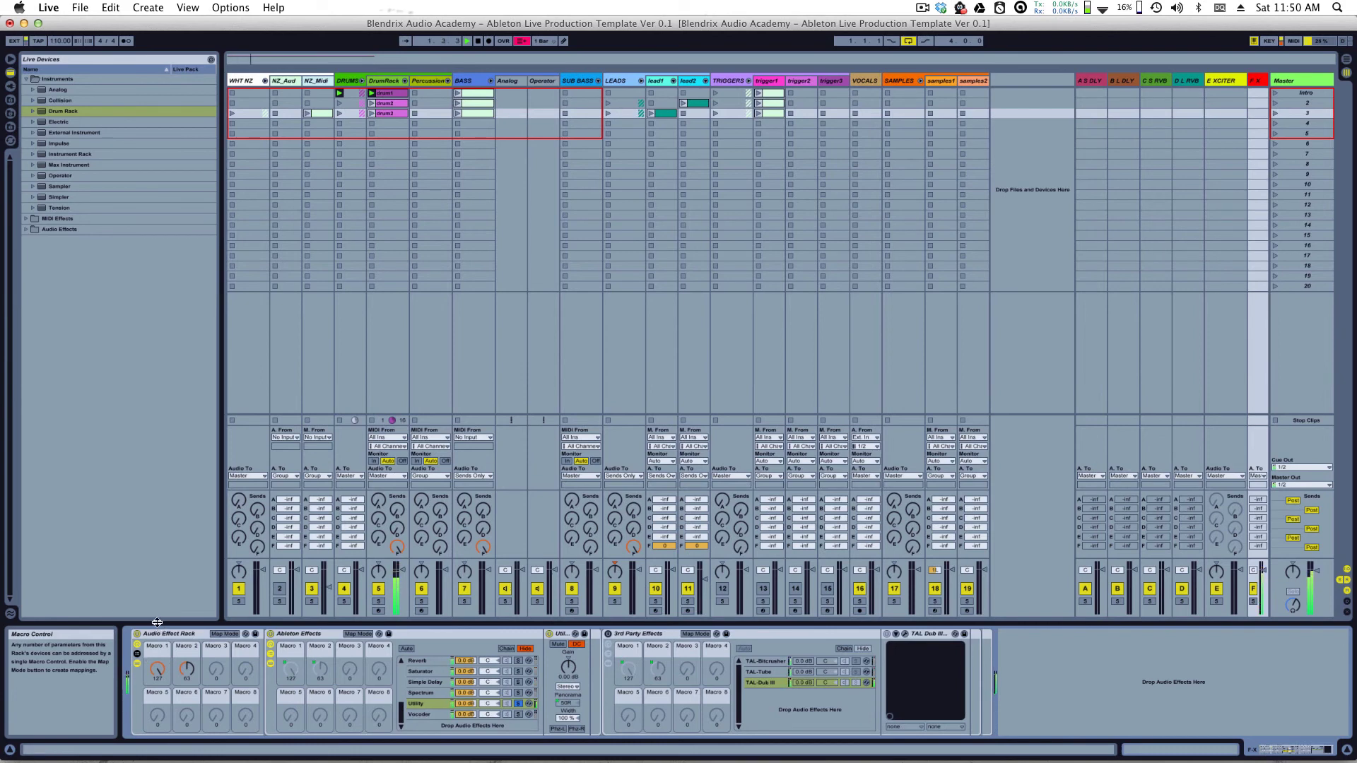
pyautogui.moveTo(568, 718)
pyautogui.mouseDown()
pyautogui.moveTo(570, 748)
pyautogui.moveTo(572, 734)
pyautogui.mouseUp()
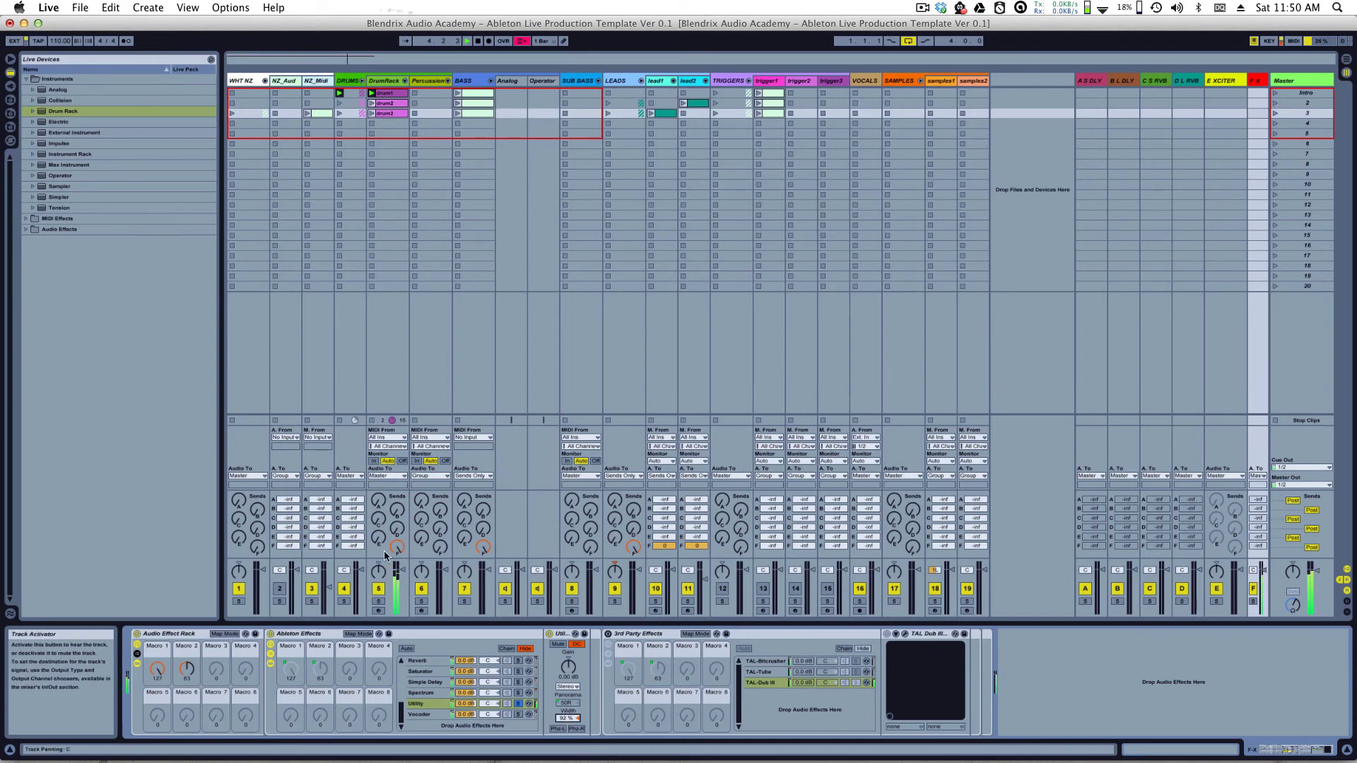
# Step: Route the DrumRack track's audio output to Sends Only and lower the Audio Effect Rack's Macro 1
pyautogui.click(393, 476)
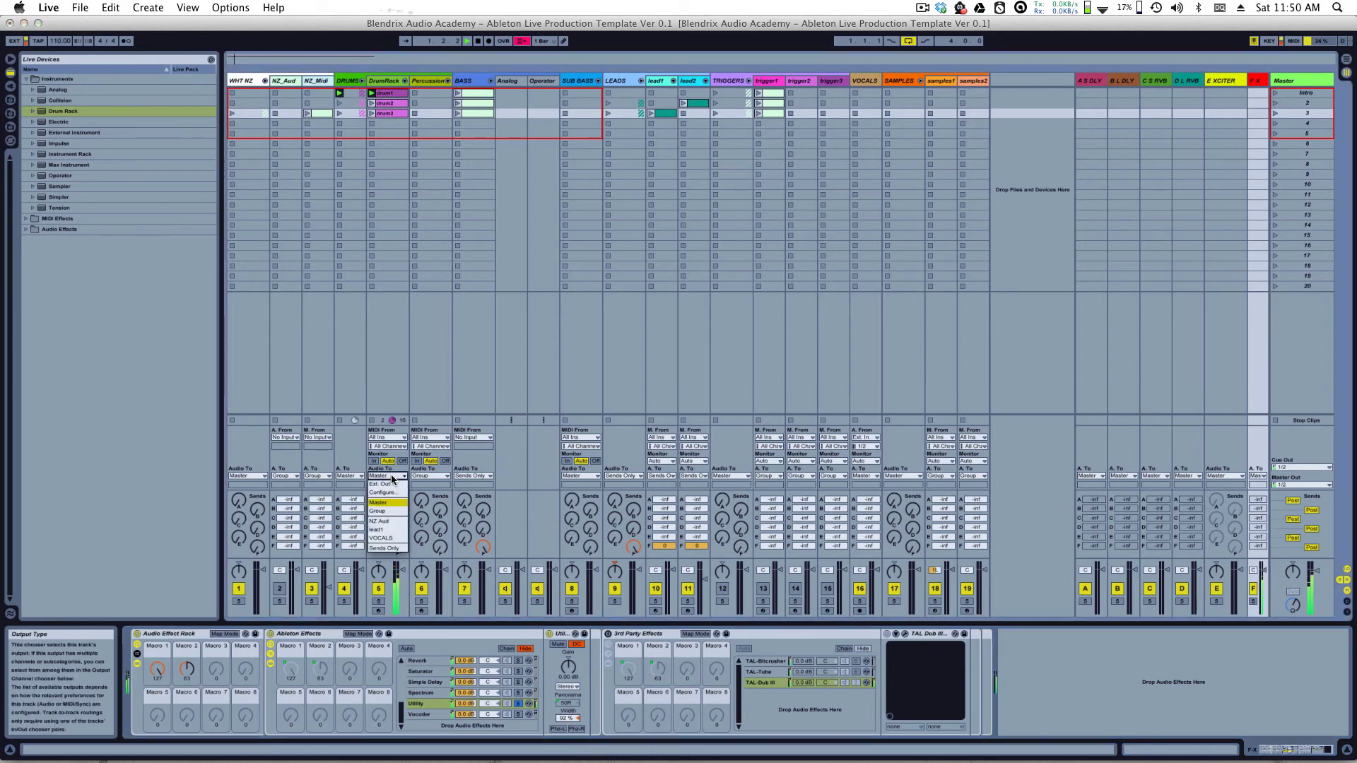
pyautogui.click(384, 548)
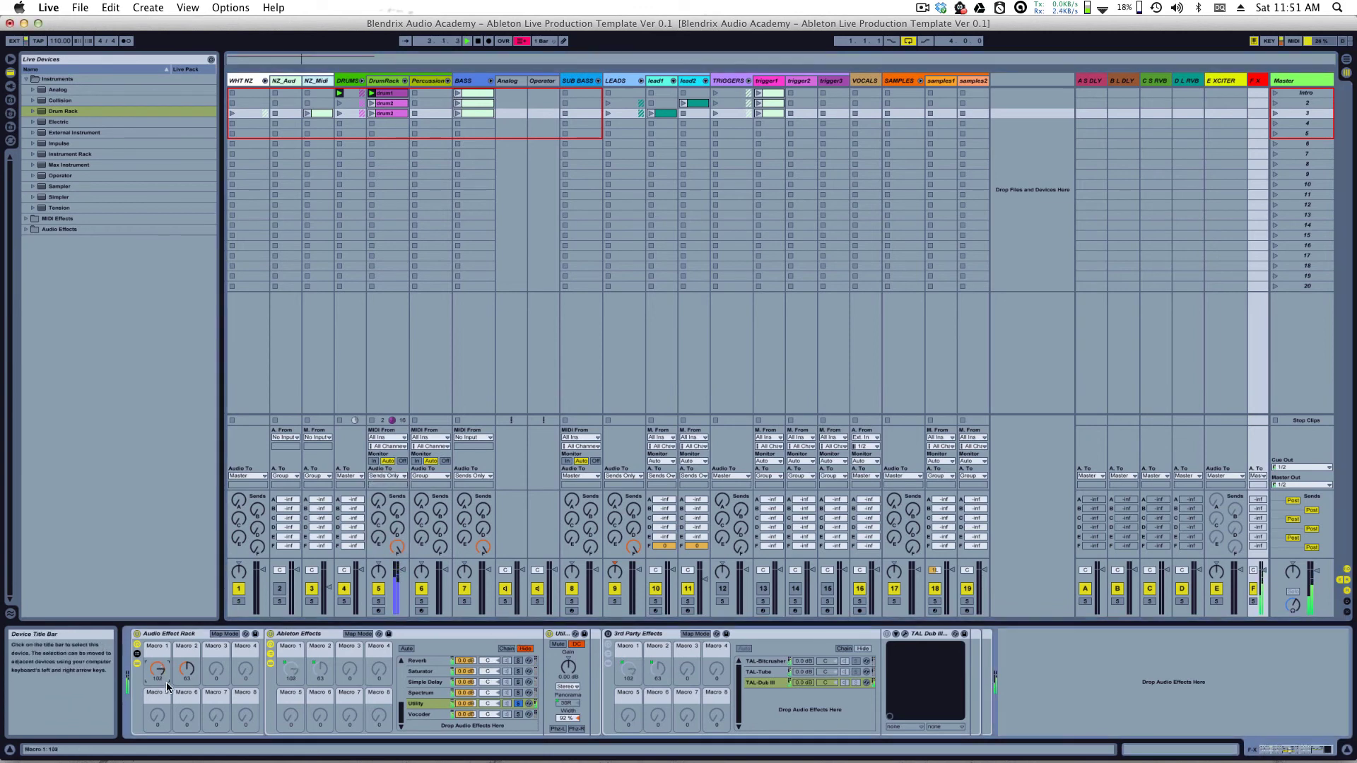
pyautogui.moveTo(158, 672)
pyautogui.mouseDown()
pyautogui.moveTo(183, 738)
pyautogui.moveTo(175, 661)
pyautogui.moveTo(170, 694)
pyautogui.mouseUp()
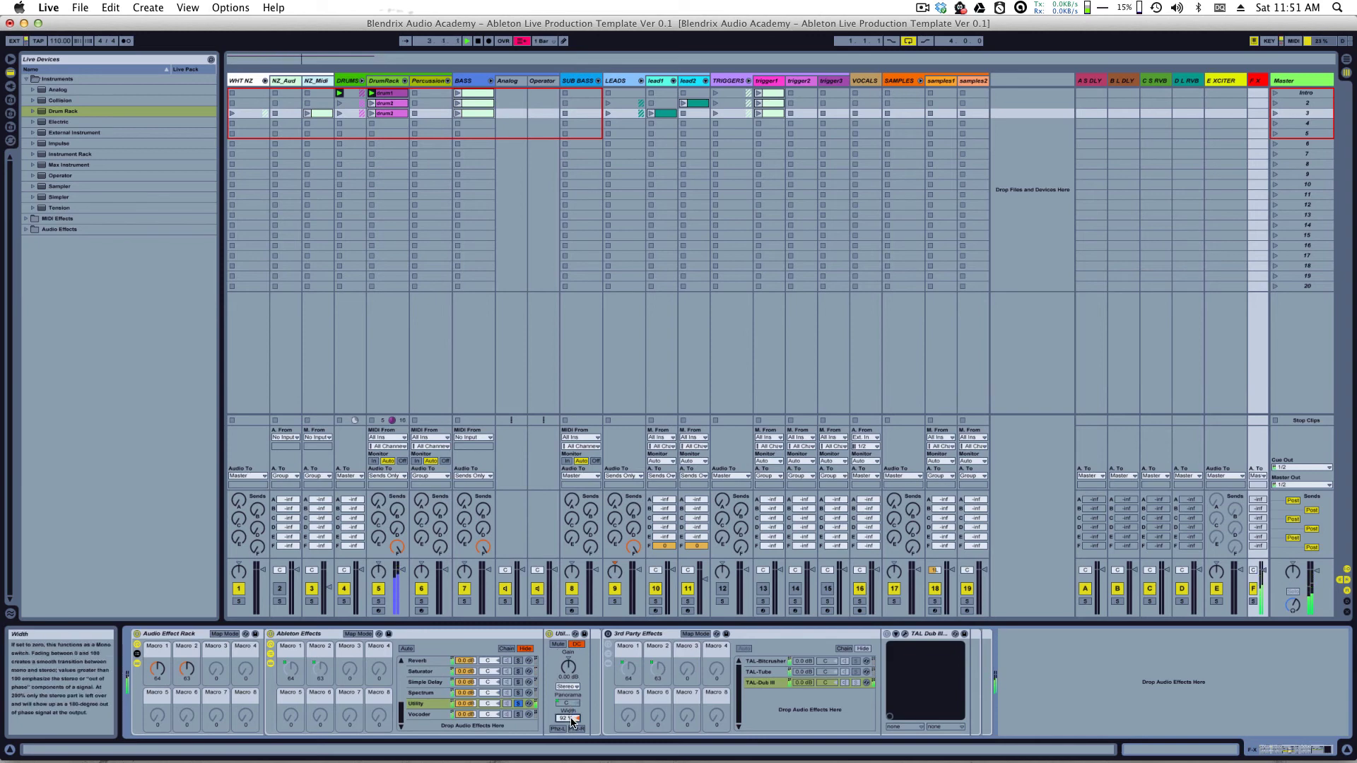
# Step: Narrow Utility's width to 0 % and try its right-channel phase switch
pyautogui.press('Delete')
pyautogui.moveTo(572, 724); pyautogui.dragTo(576, 750)
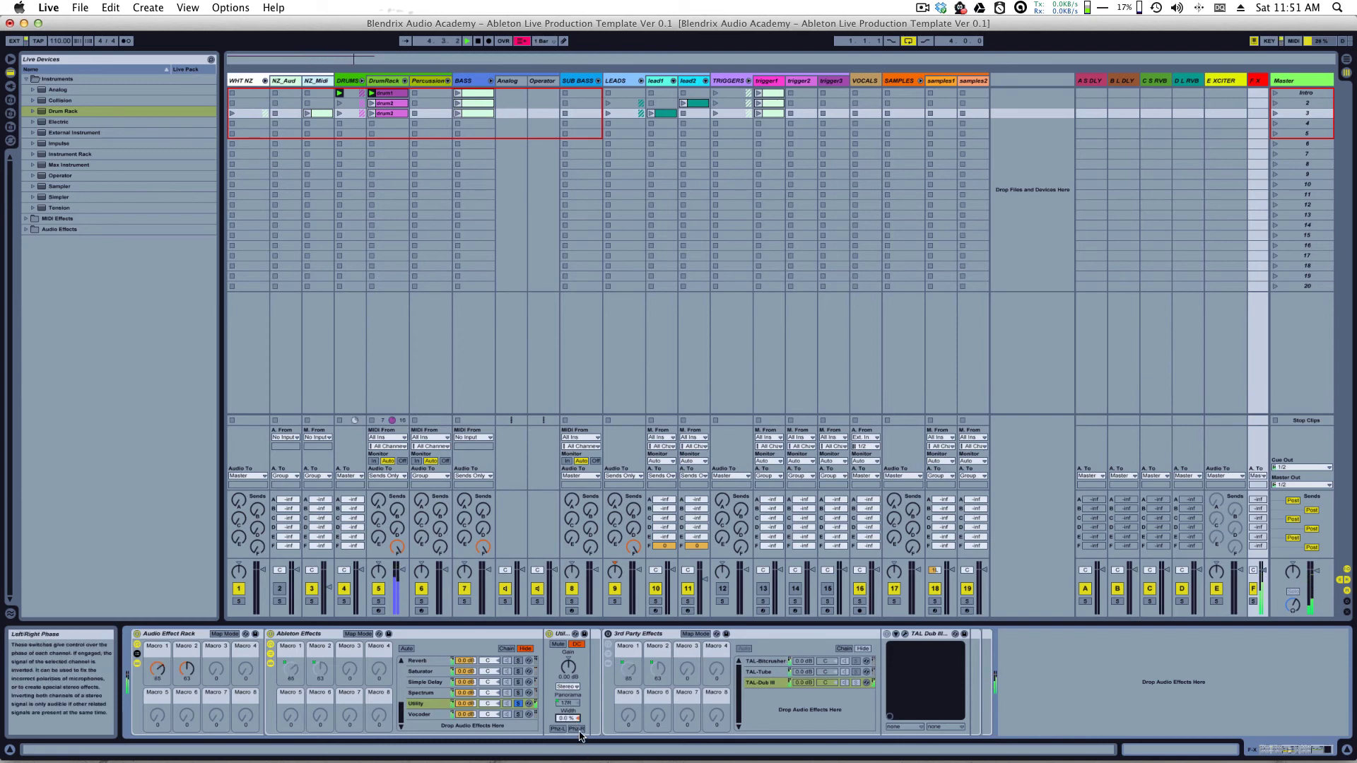
pyautogui.click(578, 731)
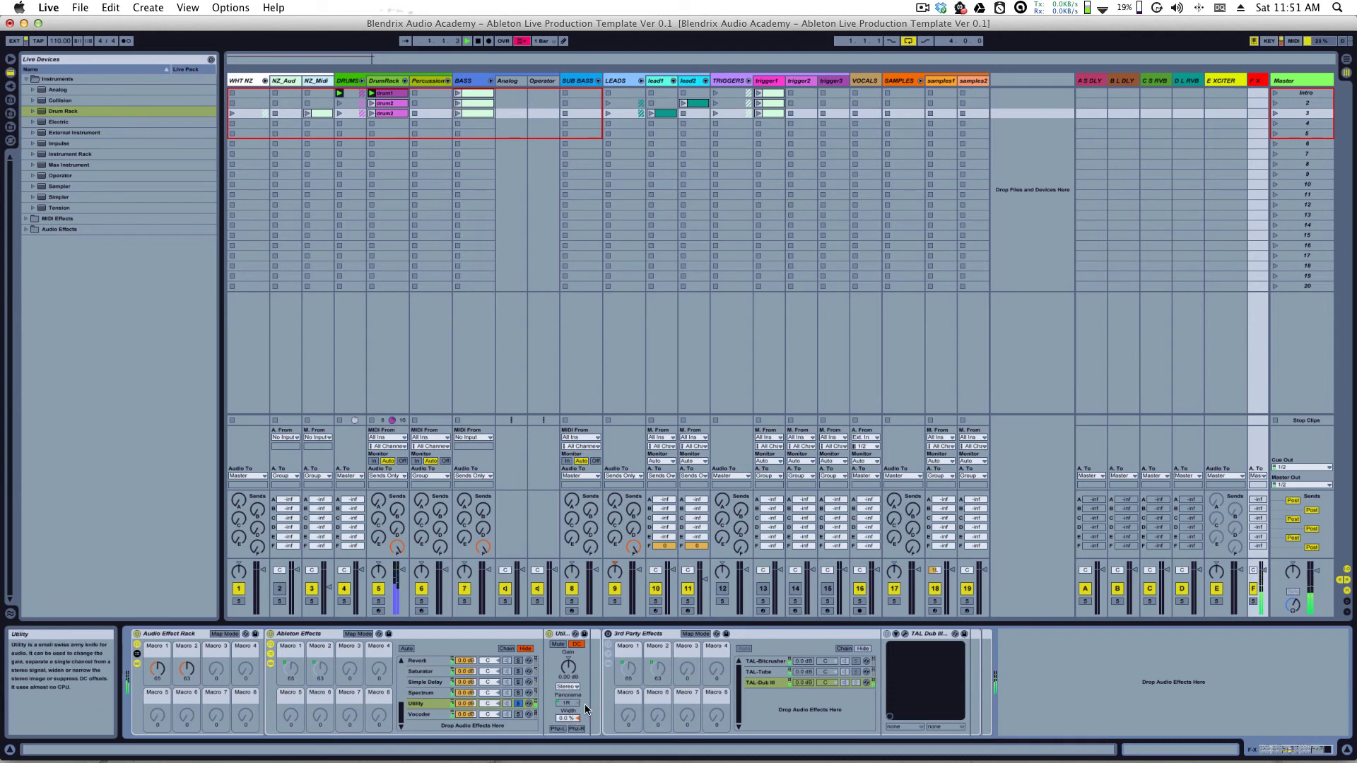
pyautogui.click(568, 687)
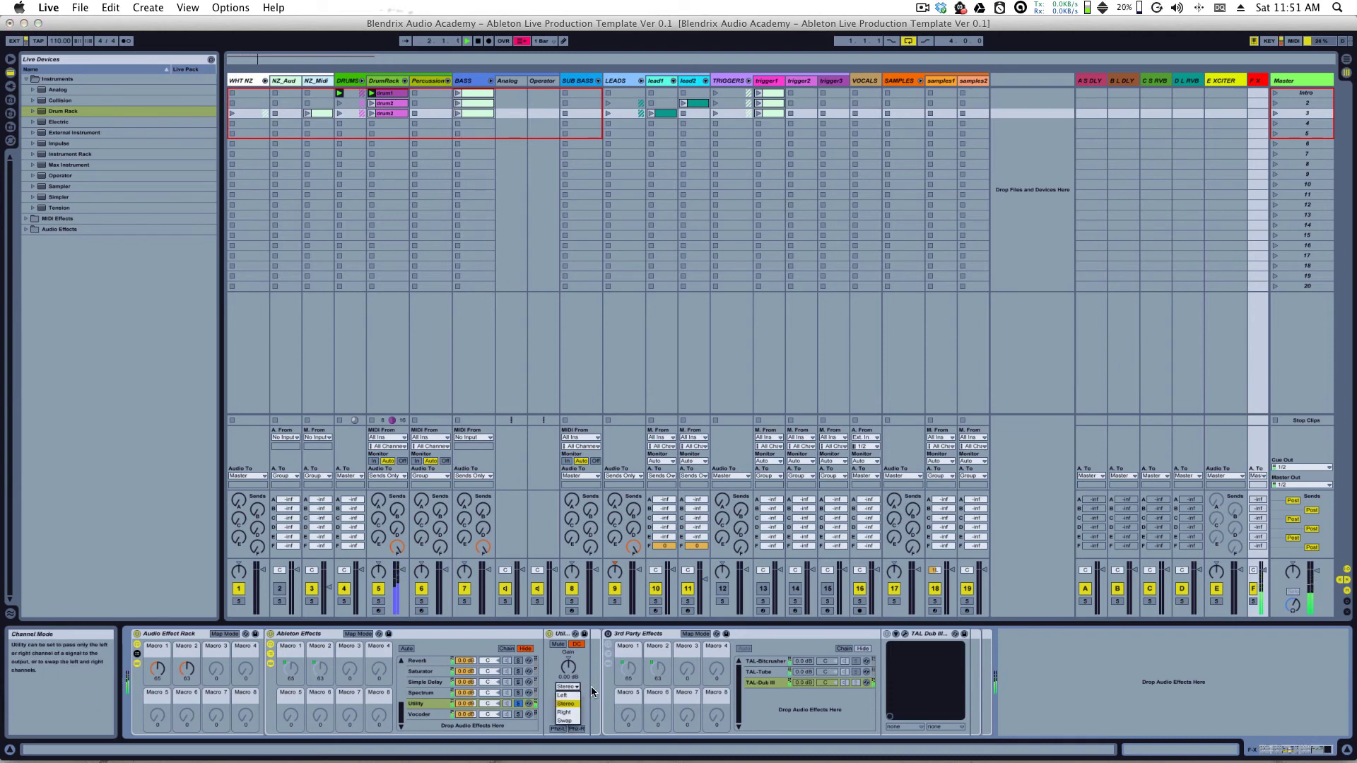
pyautogui.click(565, 704)
pyautogui.moveTo(567, 719); pyautogui.dragTo(571, 665)
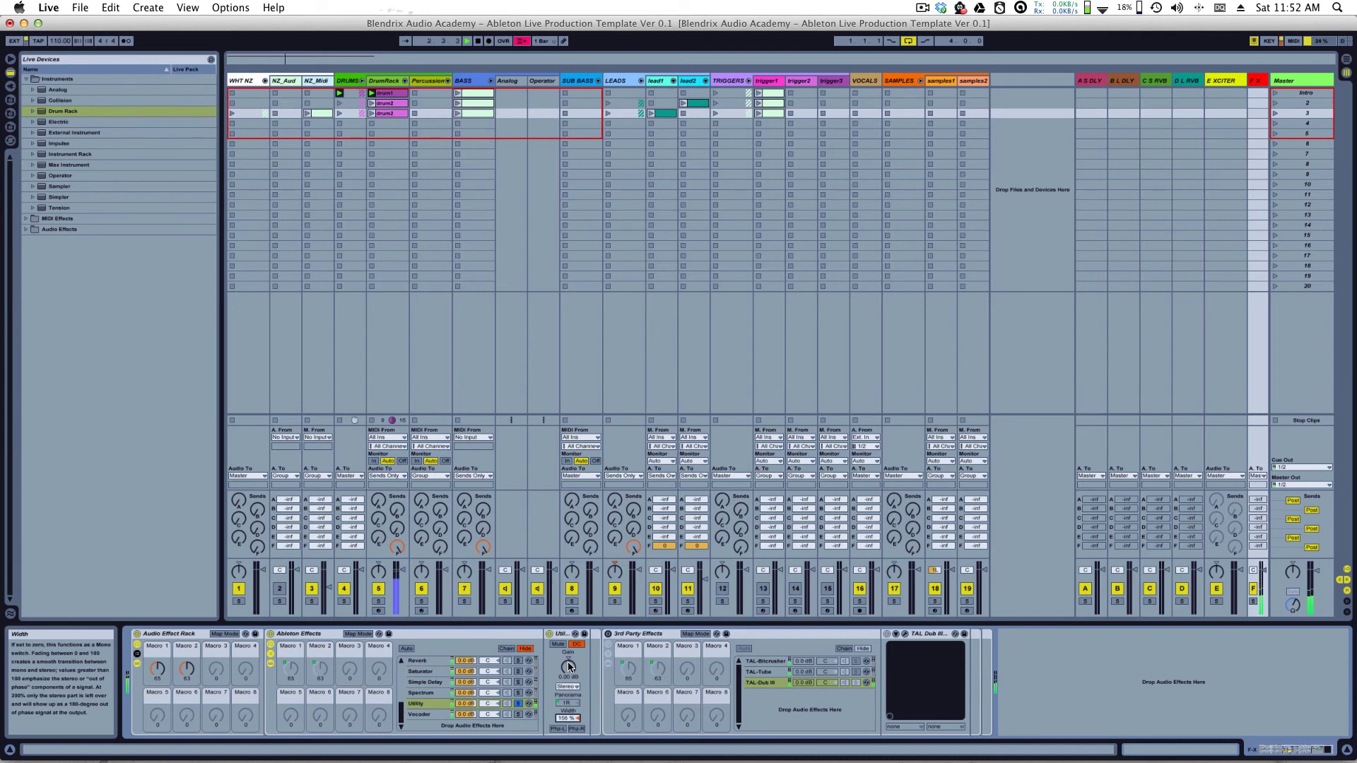
pyautogui.moveTo(568, 666); pyautogui.dragTo(567, 722)
pyautogui.click(566, 635)
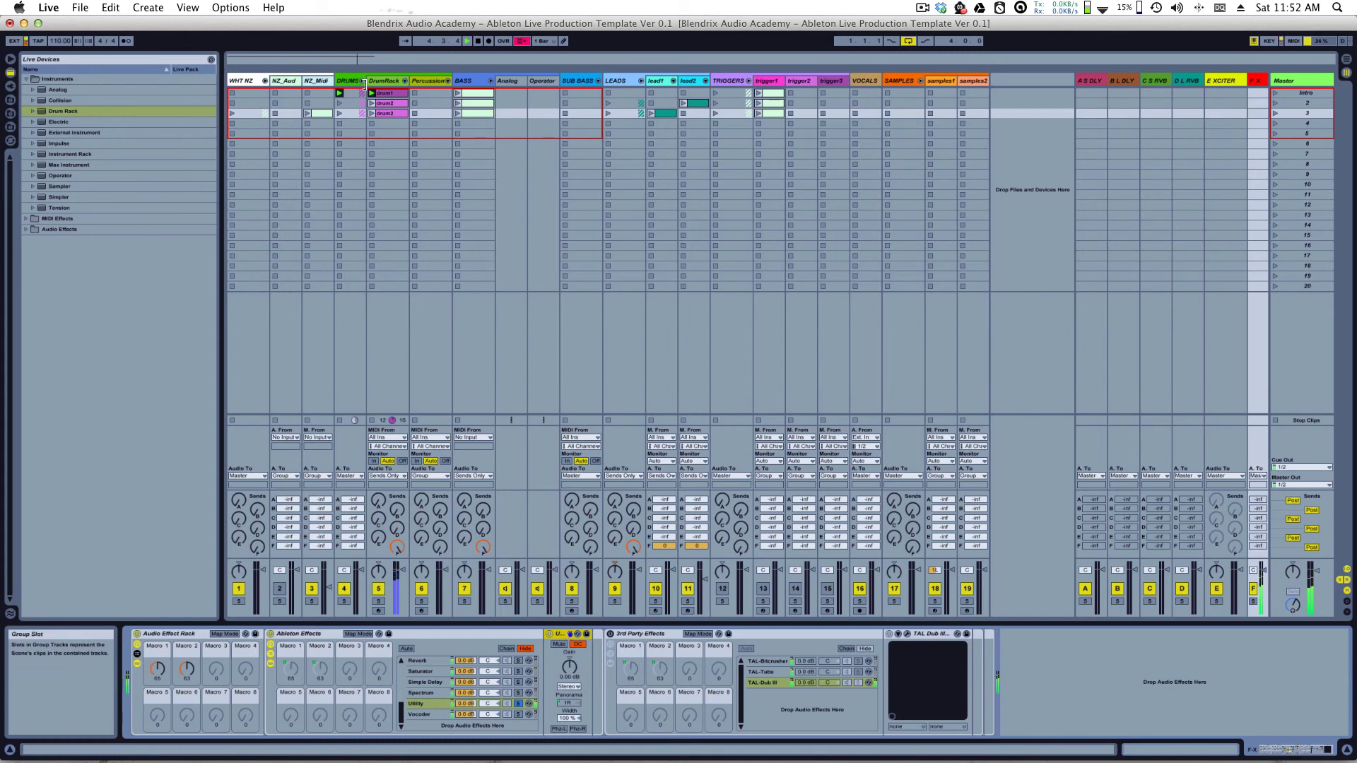
# Step: Inspect the DrumRack track's Kit-808 devices, viewing the Kick 808 pad's chain through to its compressor
pyautogui.click(391, 83)
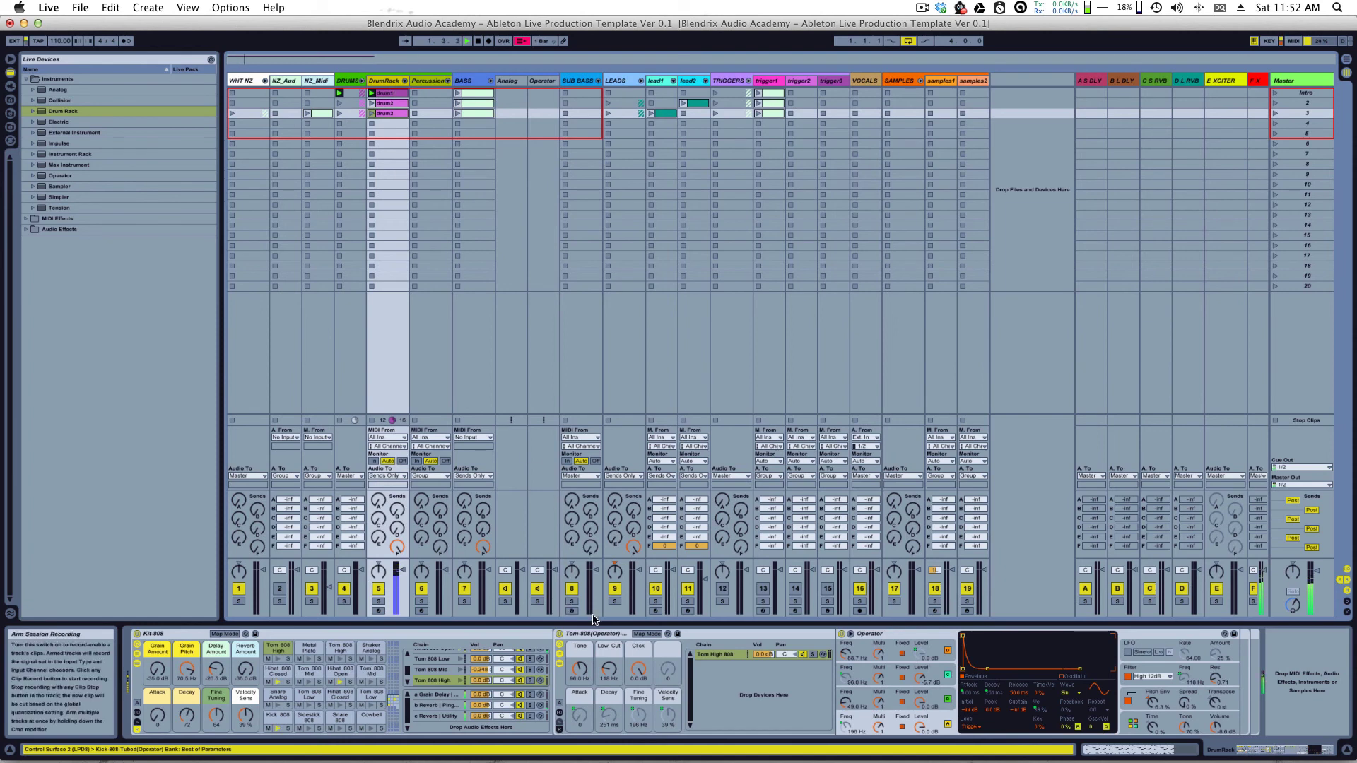
pyautogui.click(578, 634)
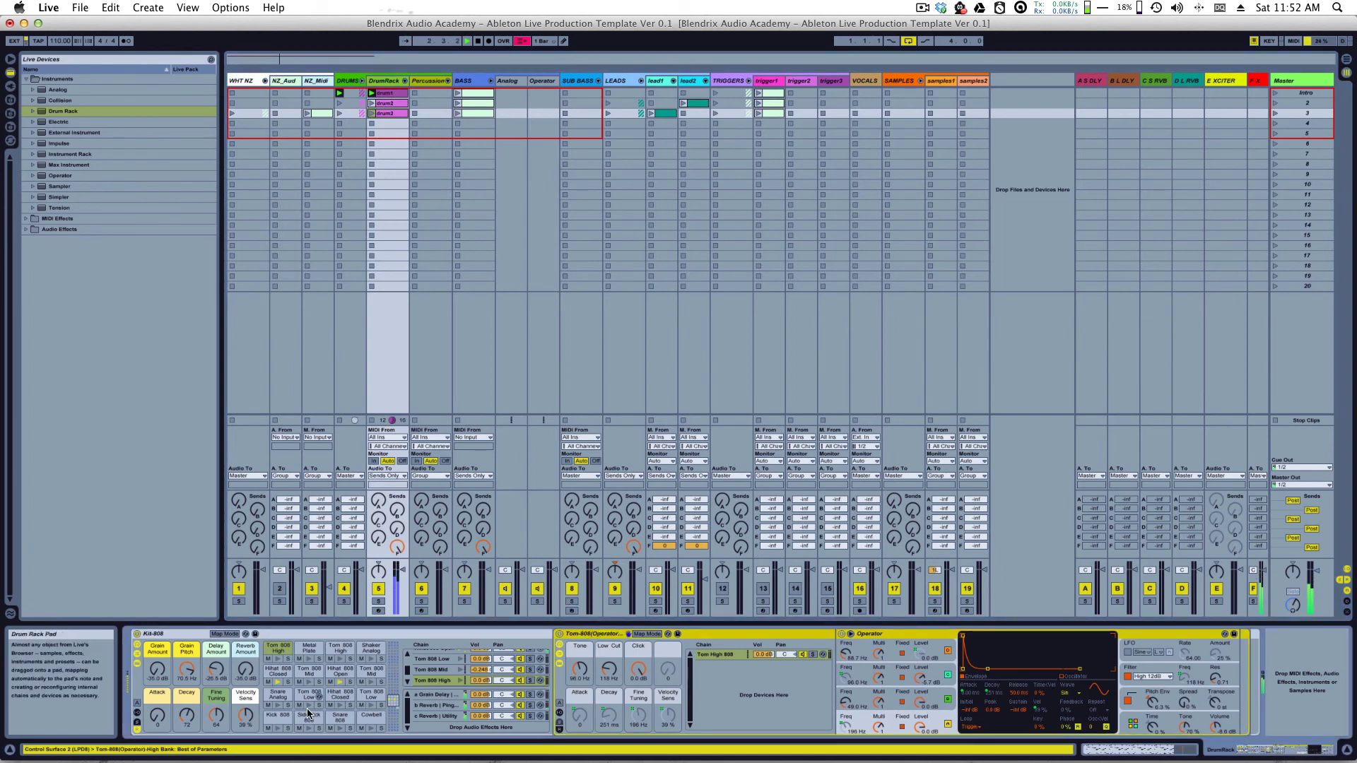
pyautogui.click(281, 721)
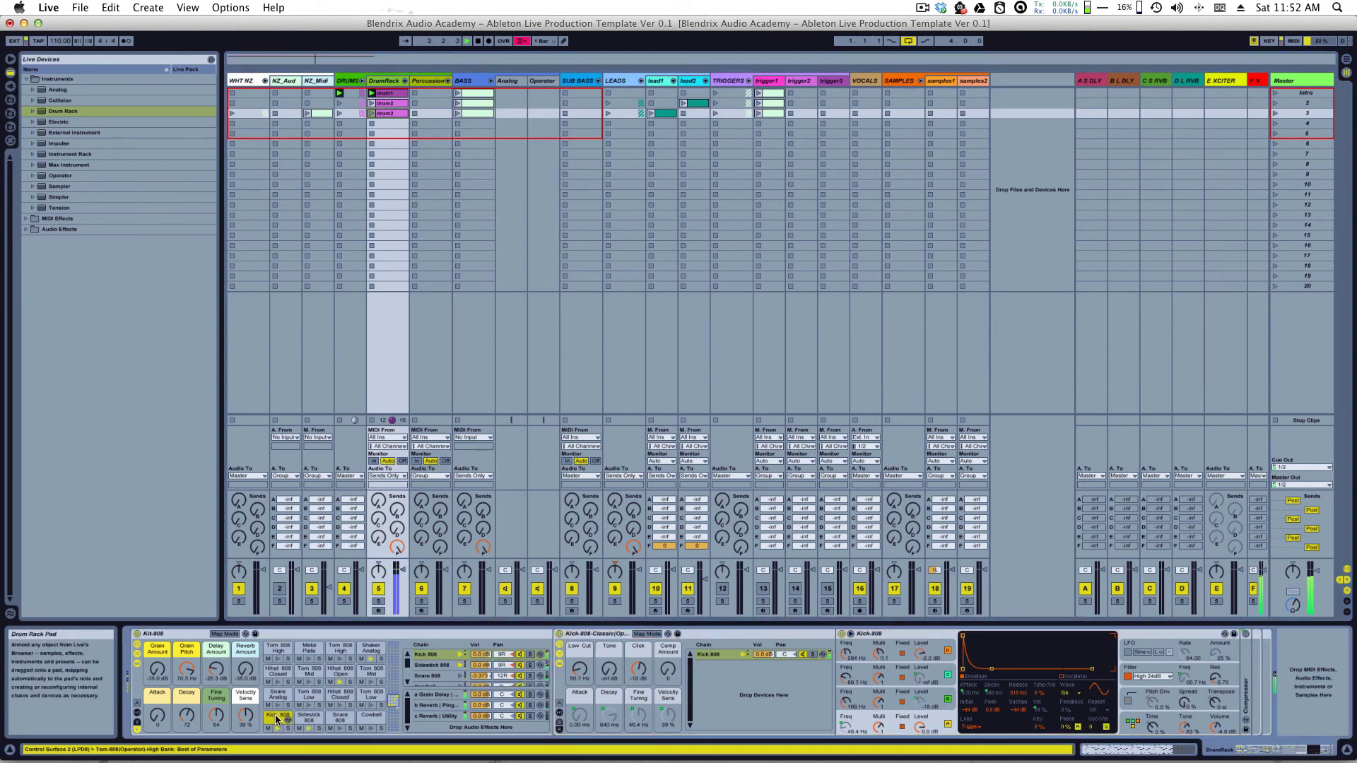
pyautogui.click(1253, 680)
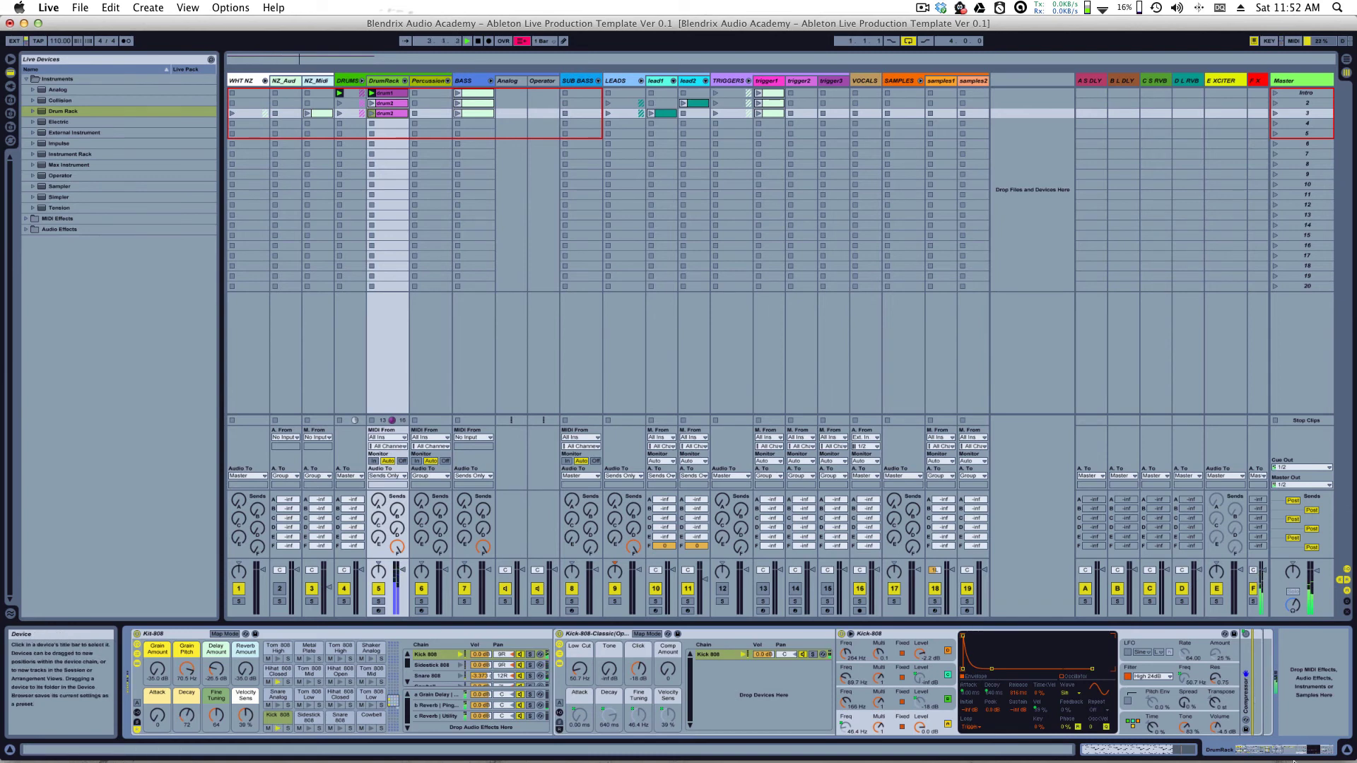
pyautogui.moveTo(636, 760)
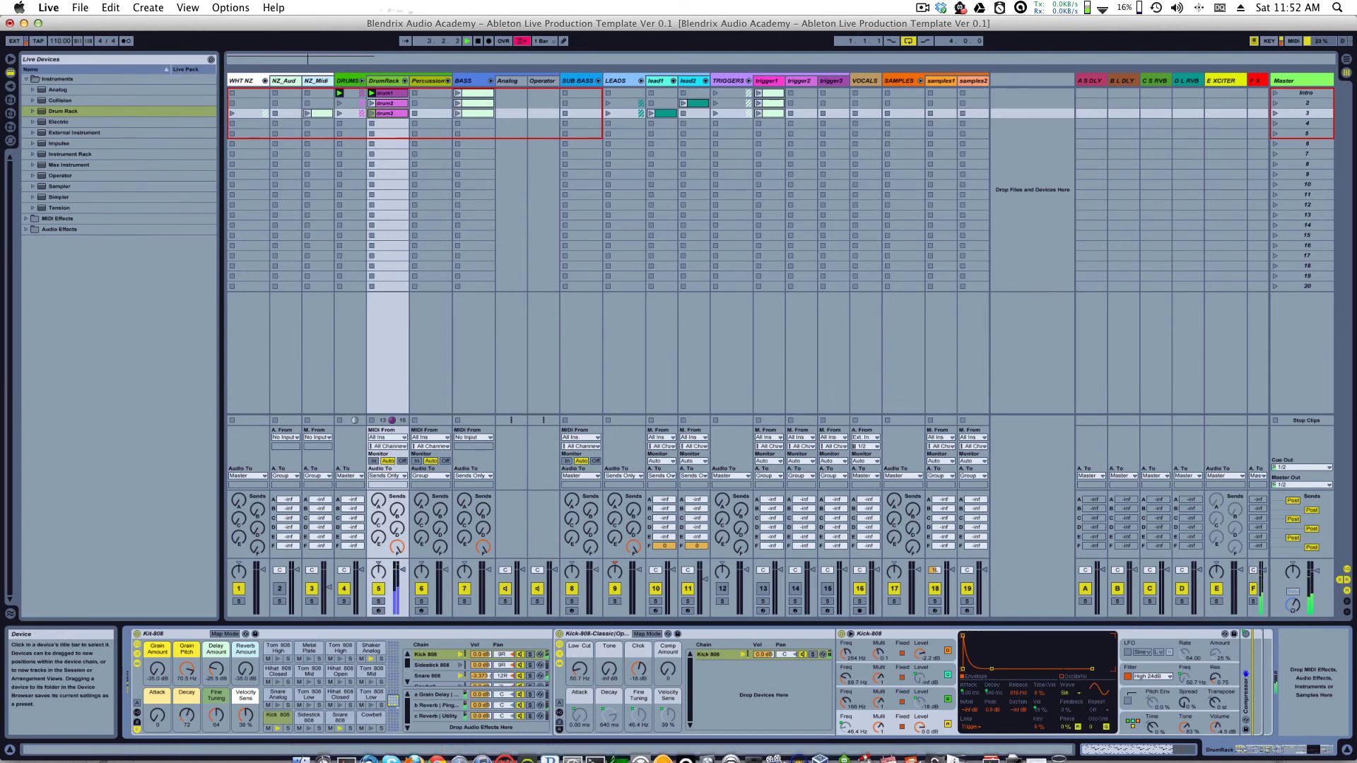
pyautogui.click(419, 637)
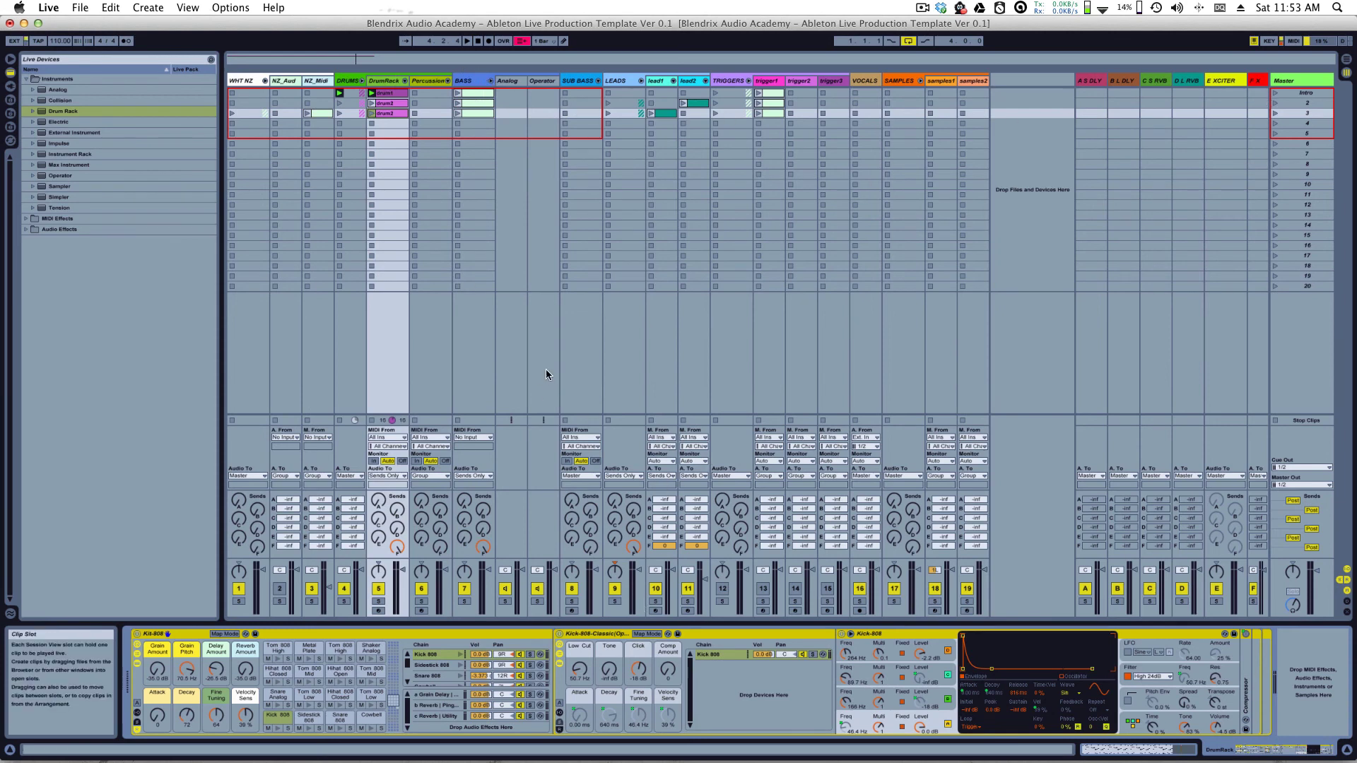
# Step: Audition the F-X return's Vocoder chain with the BASS track's second clip playing, and select the Utility chain
pyautogui.click(1256, 81)
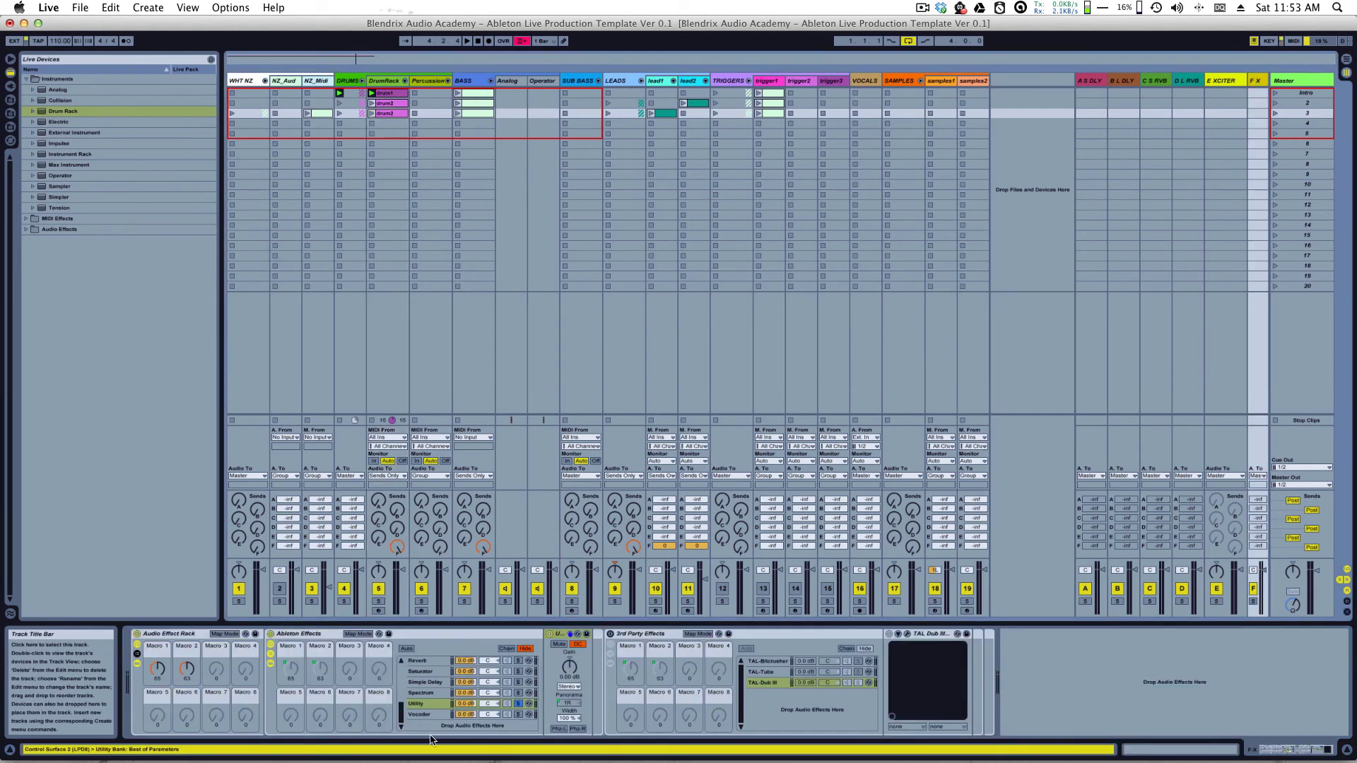
pyautogui.click(515, 713)
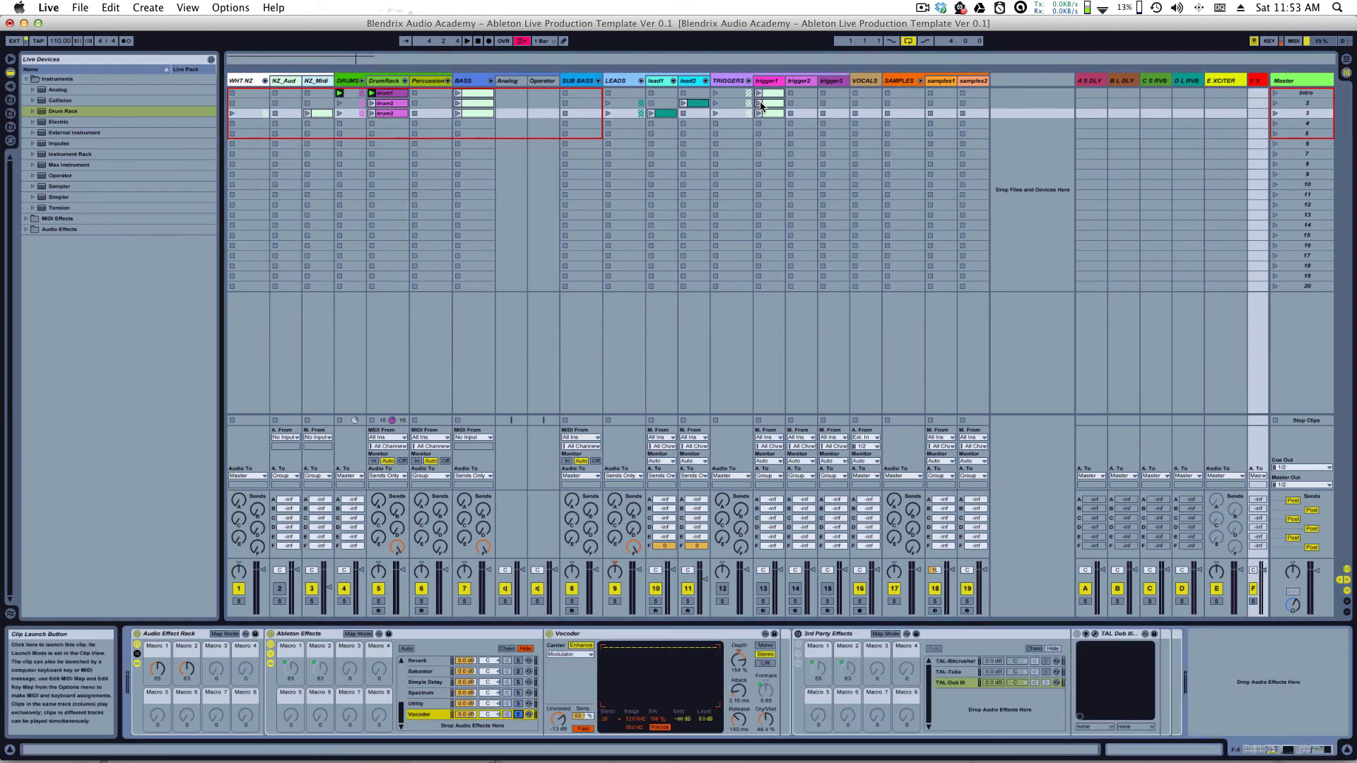
pyautogui.click(464, 104)
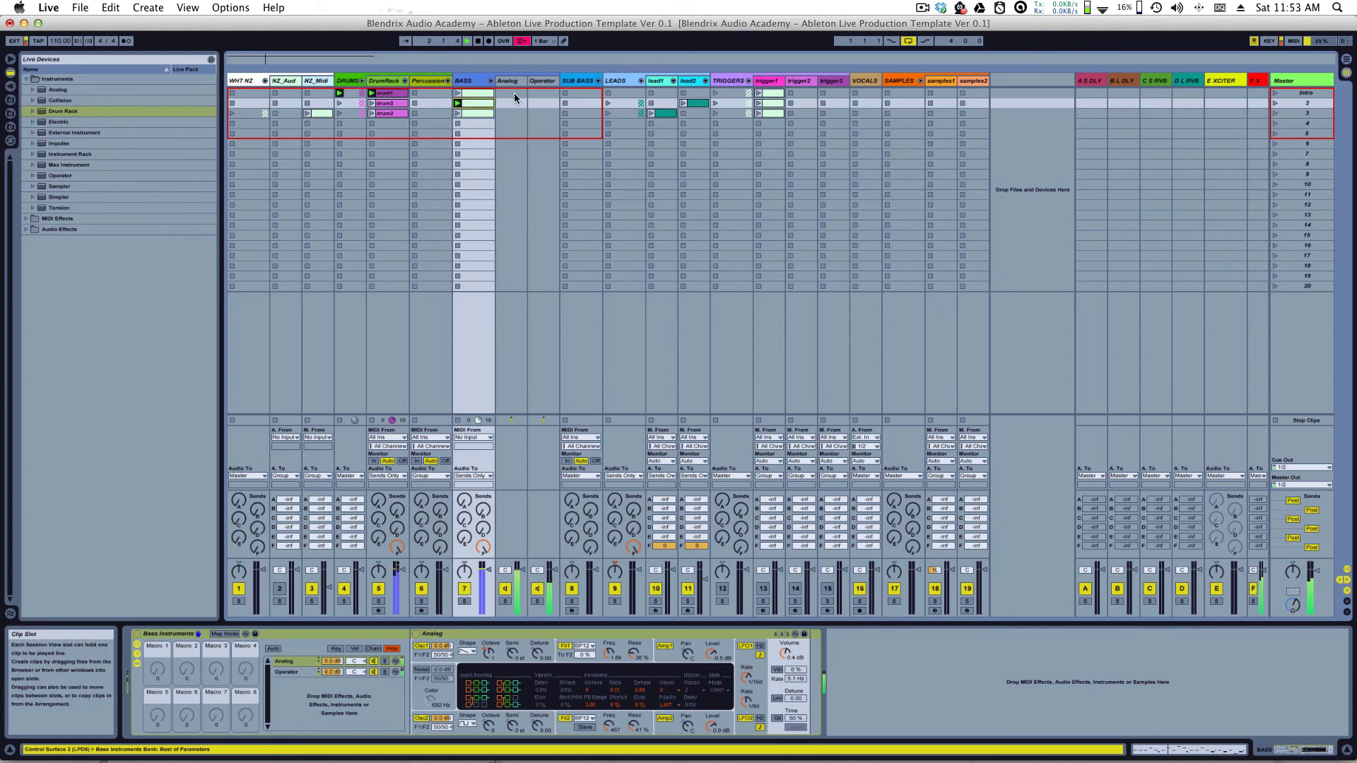
pyautogui.click(1253, 80)
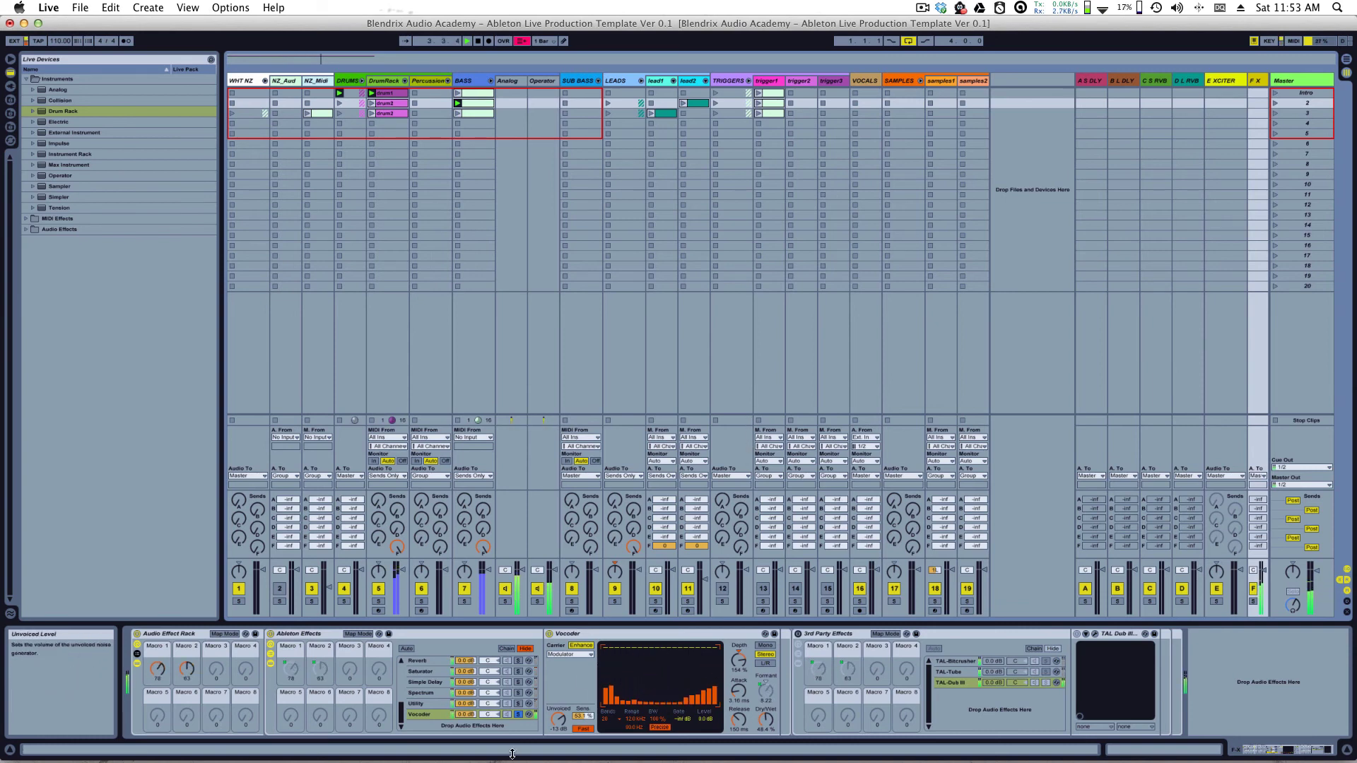
pyautogui.click(519, 714)
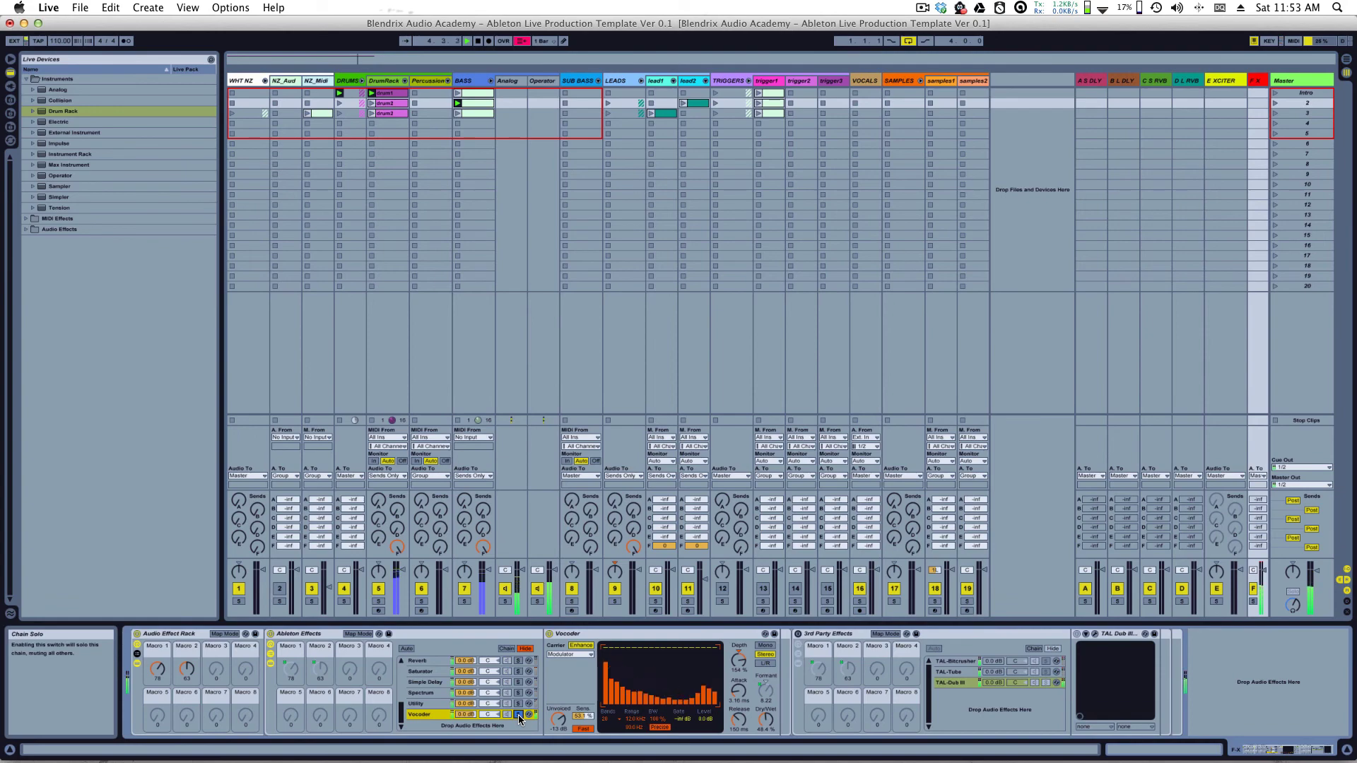
pyautogui.click(518, 715)
pyautogui.click(420, 704)
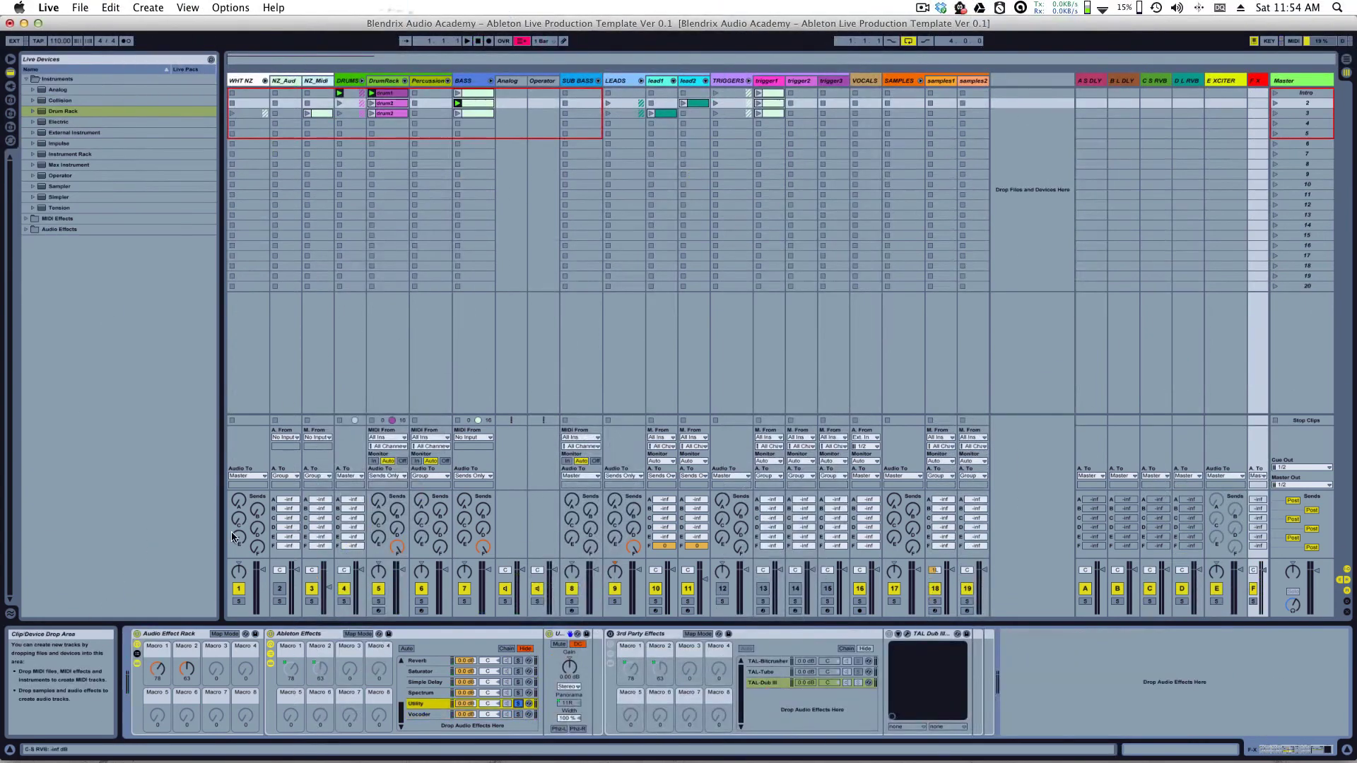
# Step: Deactivate the Ableton Effects rack and activate the 3rd Party Effects rack
pyautogui.click(272, 639)
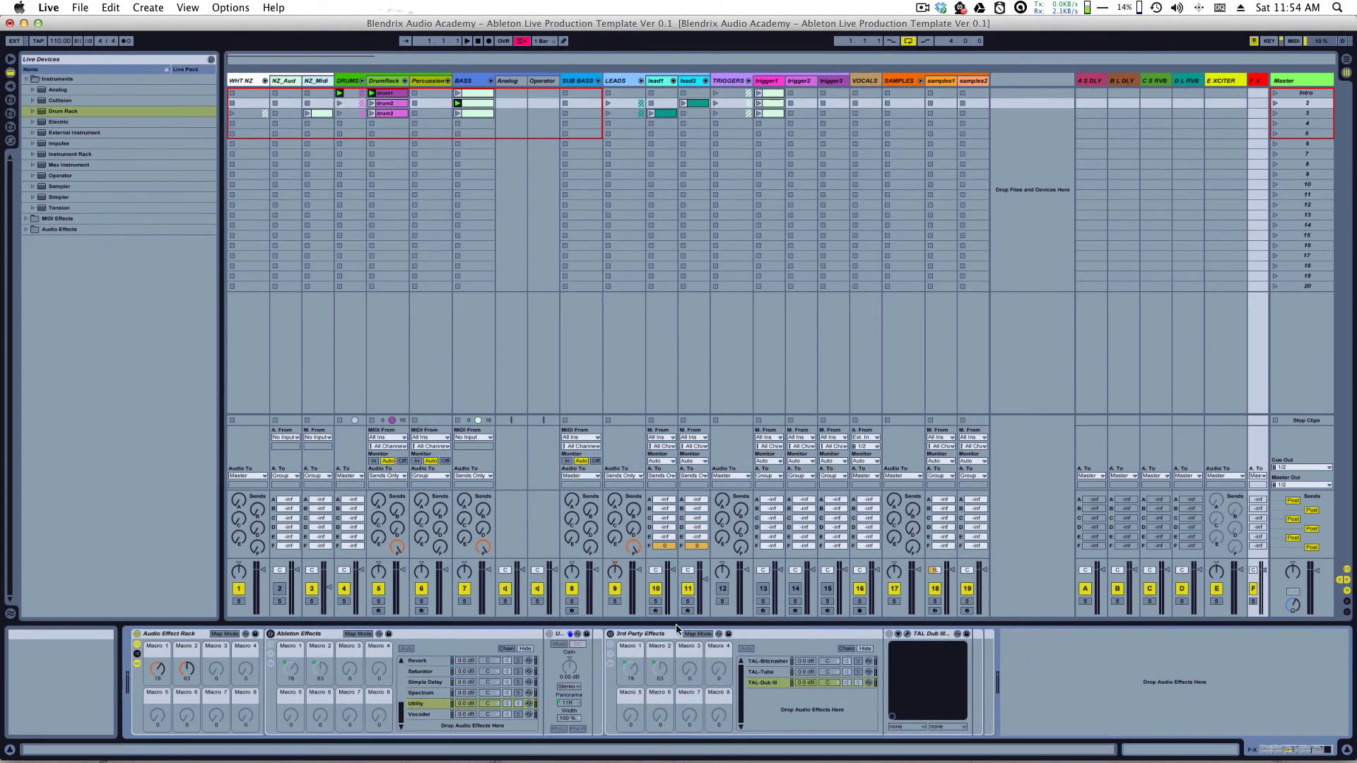
pyautogui.click(651, 636)
pyautogui.click(610, 638)
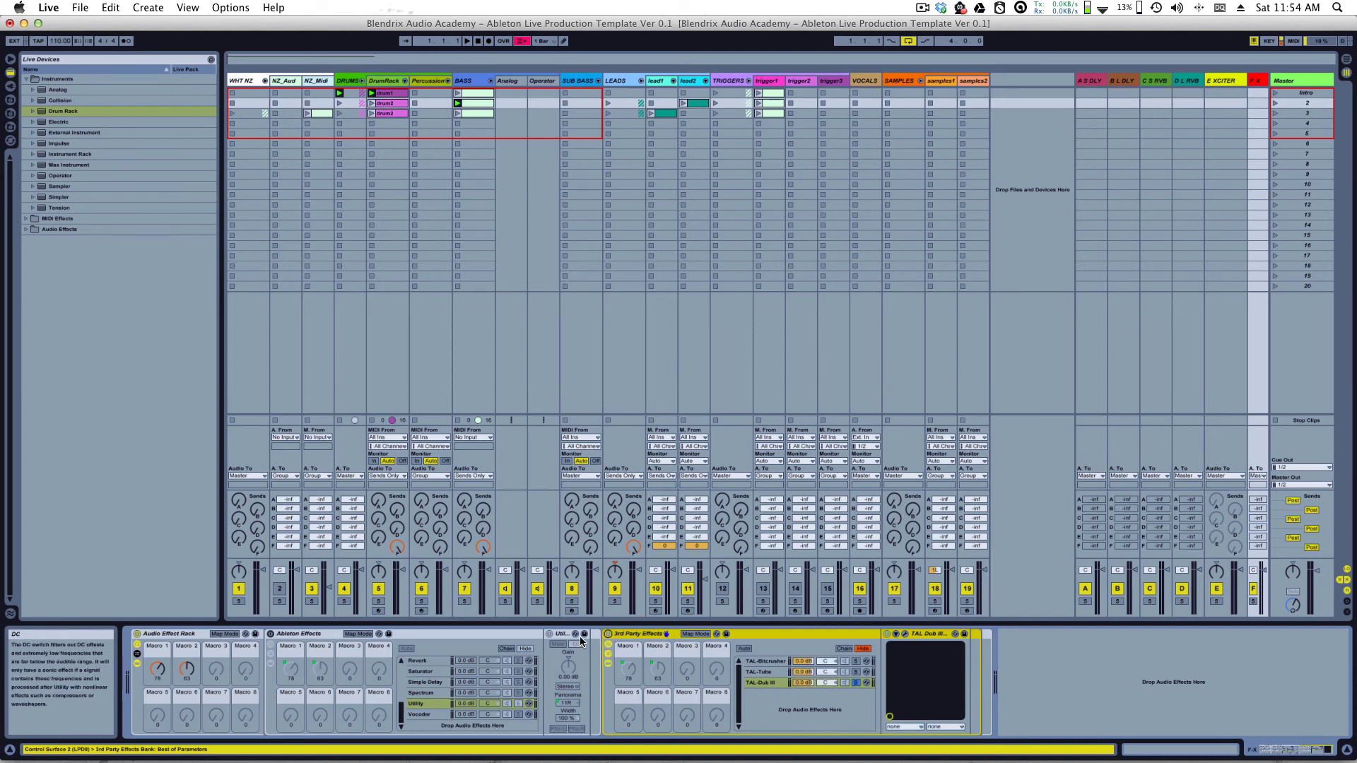
# Step: Solo the TAL-Bitcrusher chain and unfold its device parameters to check the Dry / Wet control
pyautogui.click(855, 661)
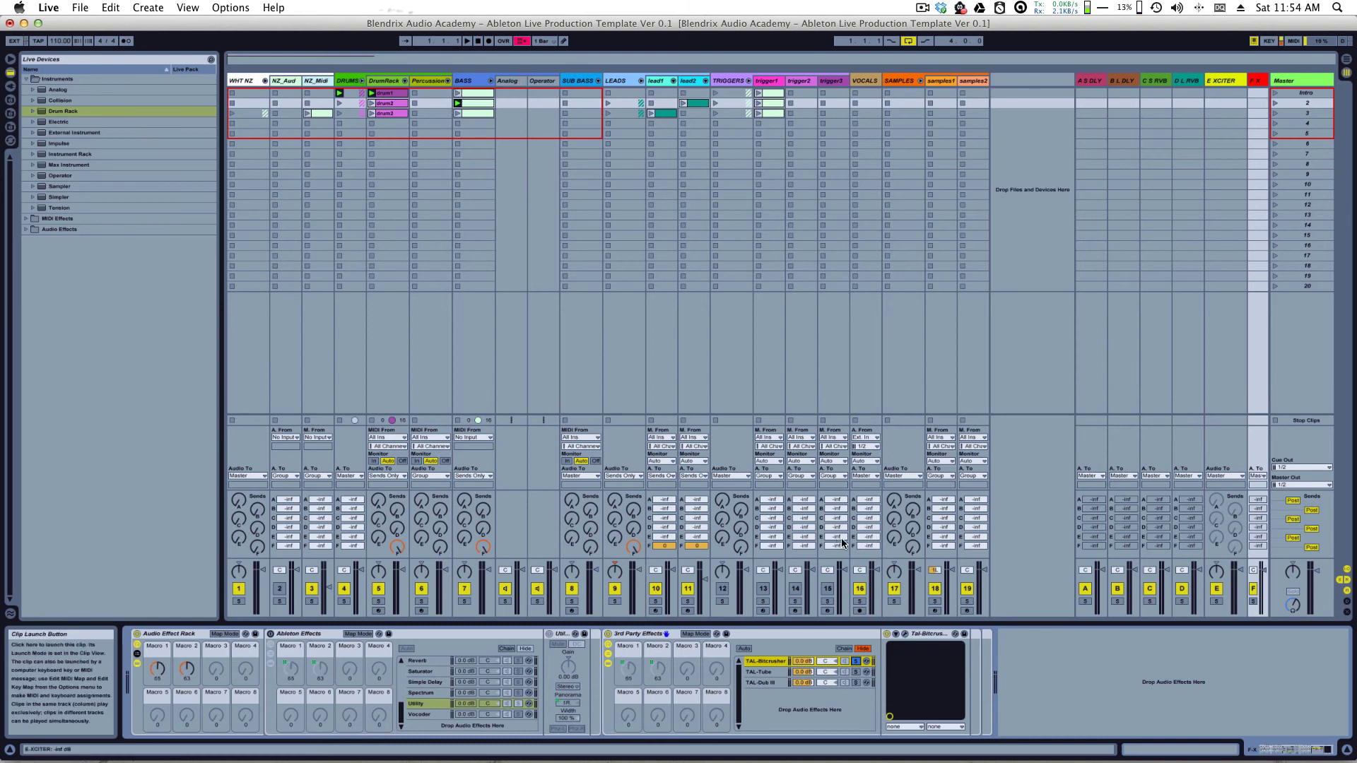
pyautogui.click(920, 635)
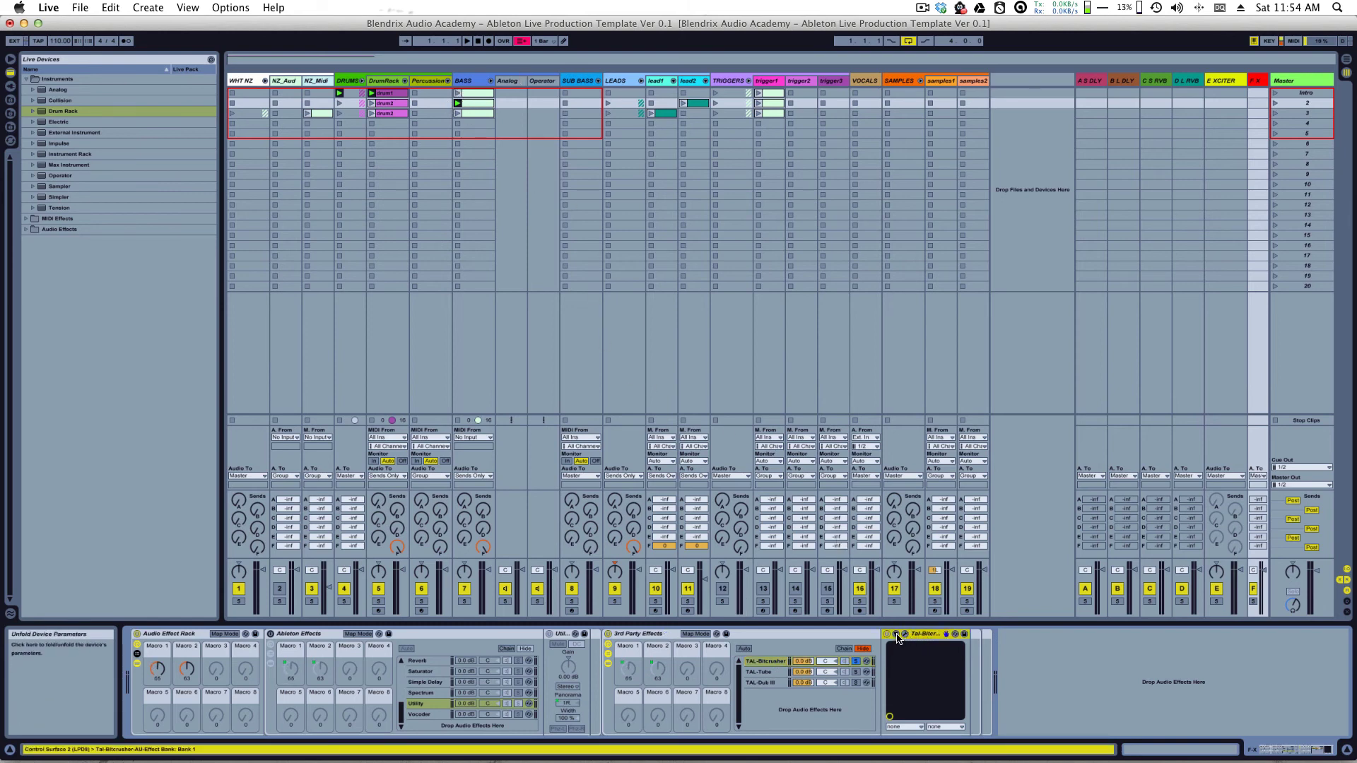
pyautogui.click(896, 635)
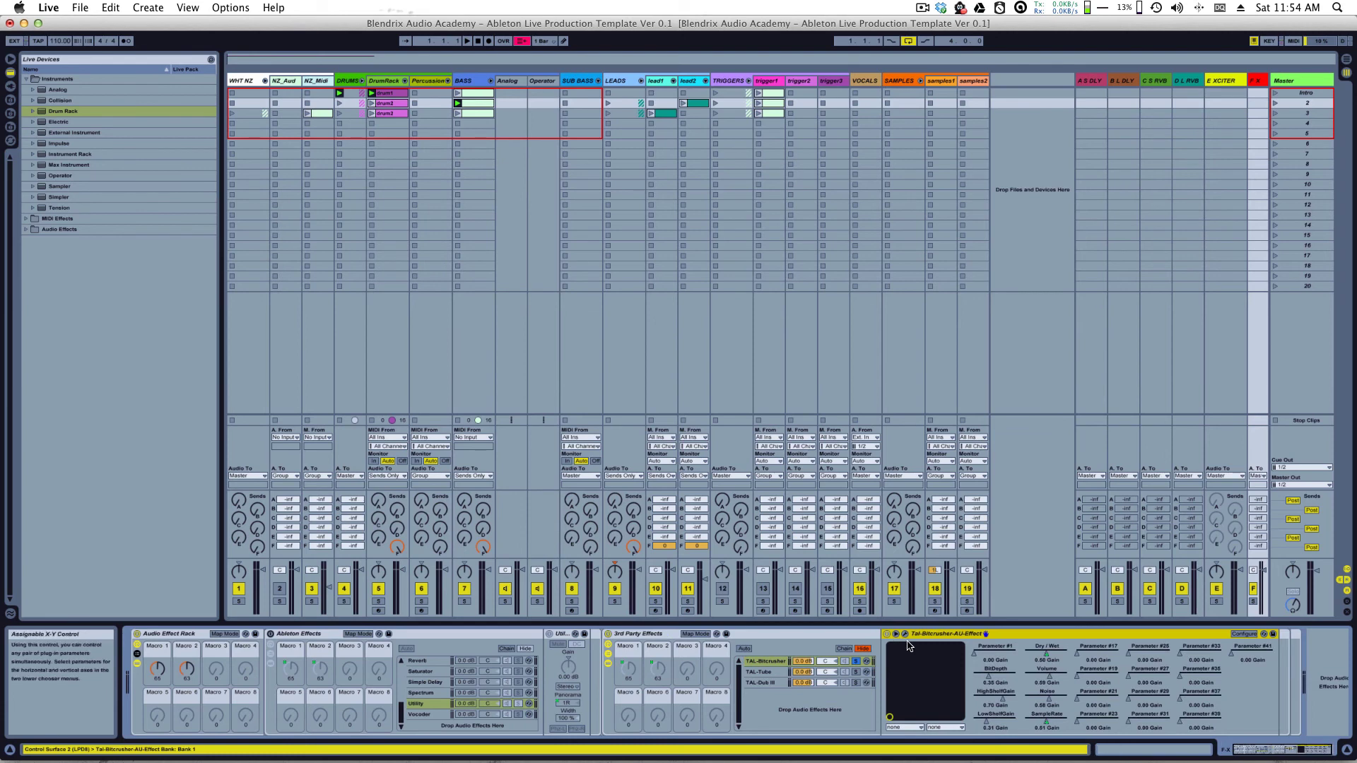
pyautogui.click(1030, 656)
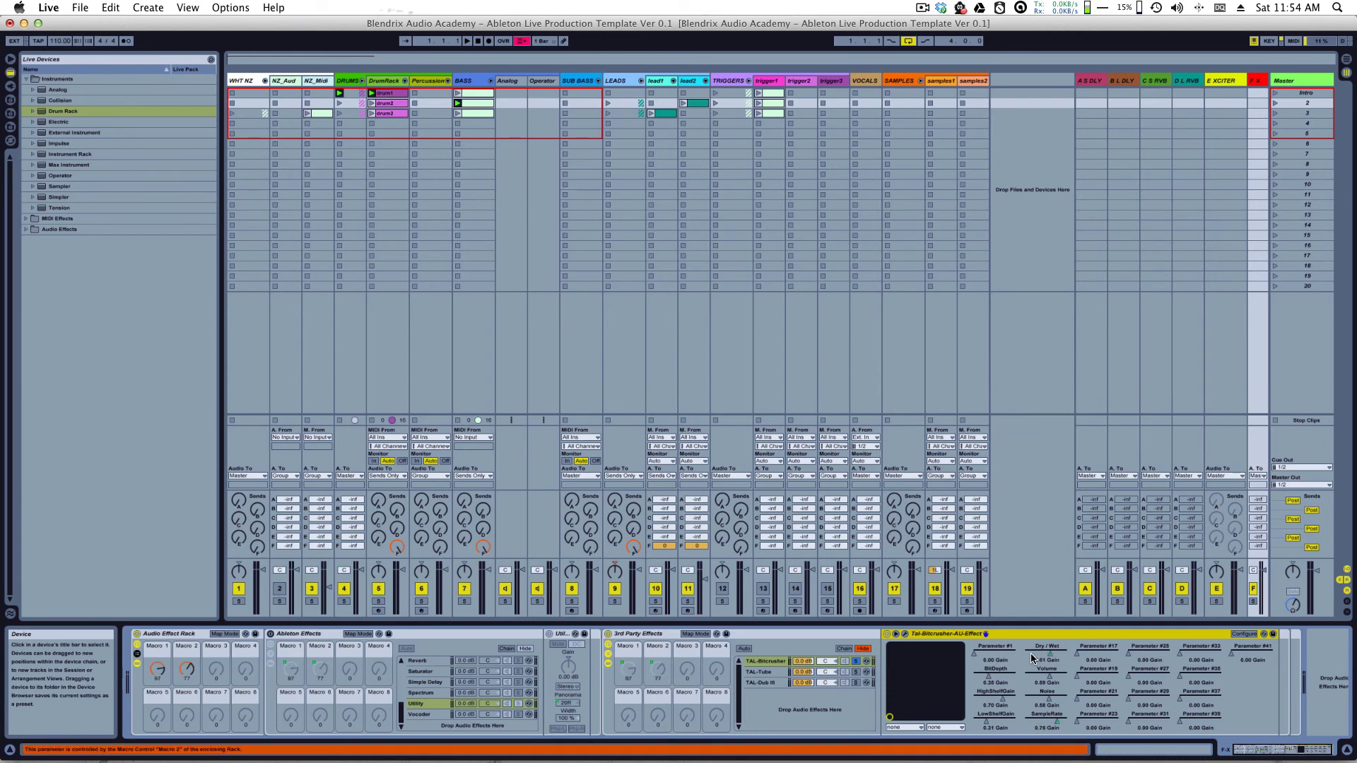
# Step: View the BASS track during playback, and solo and select the F-X return's TAL-Tube chain
pyautogui.click(480, 83)
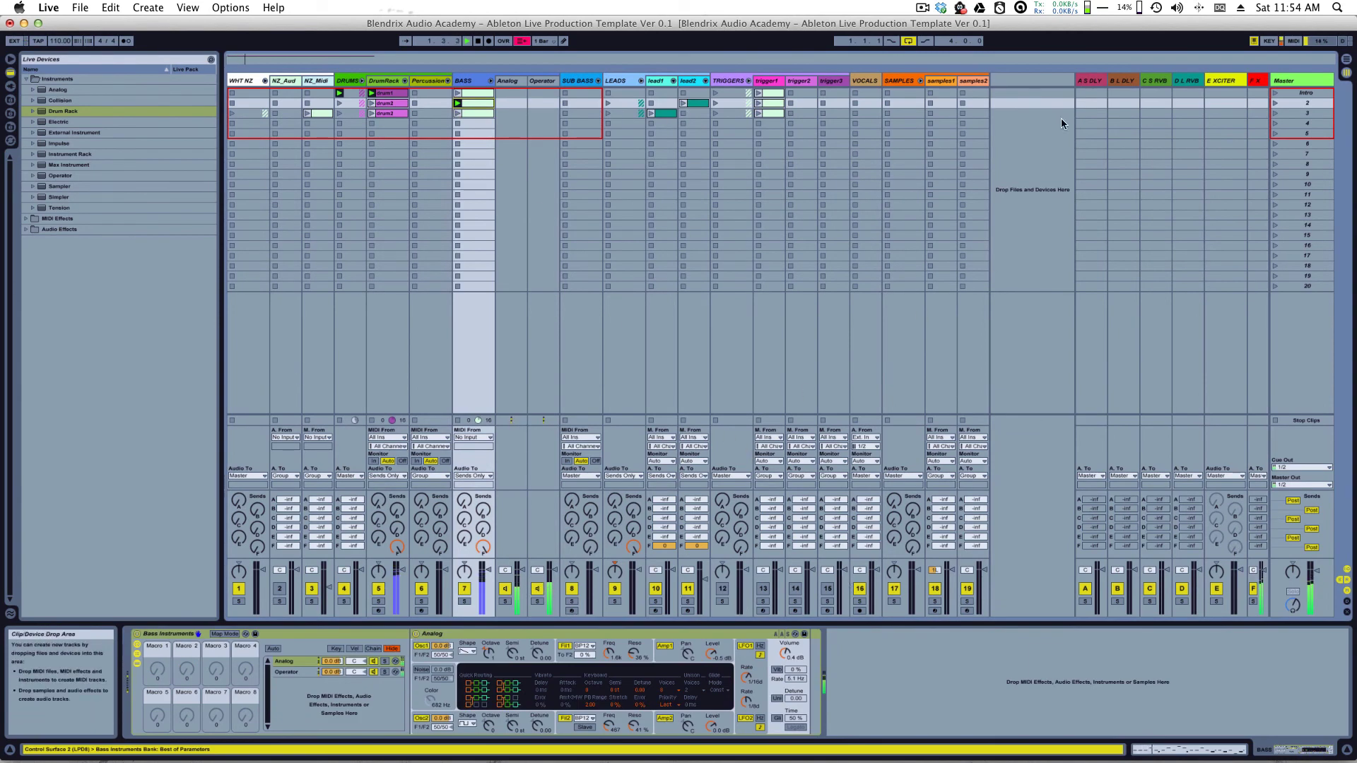
pyautogui.click(1256, 80)
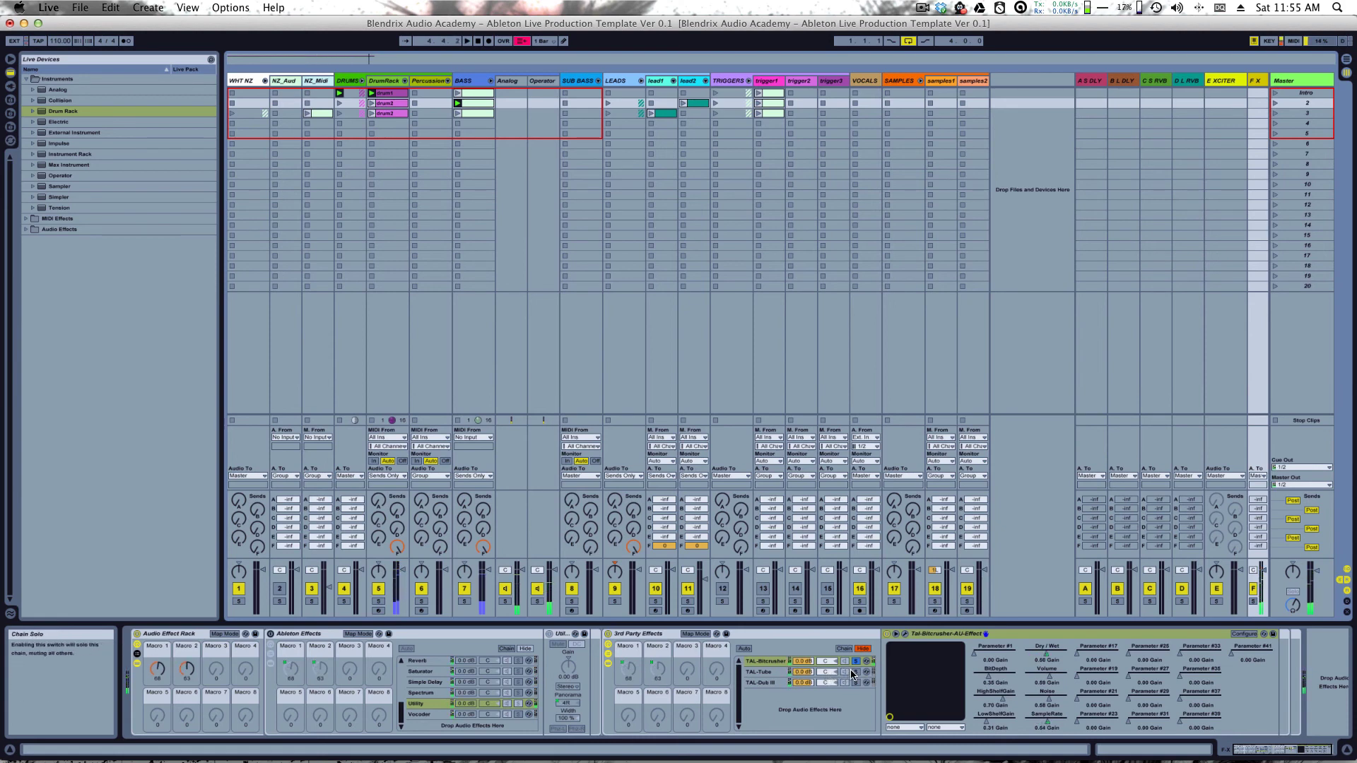
pyautogui.click(856, 672)
pyautogui.click(765, 672)
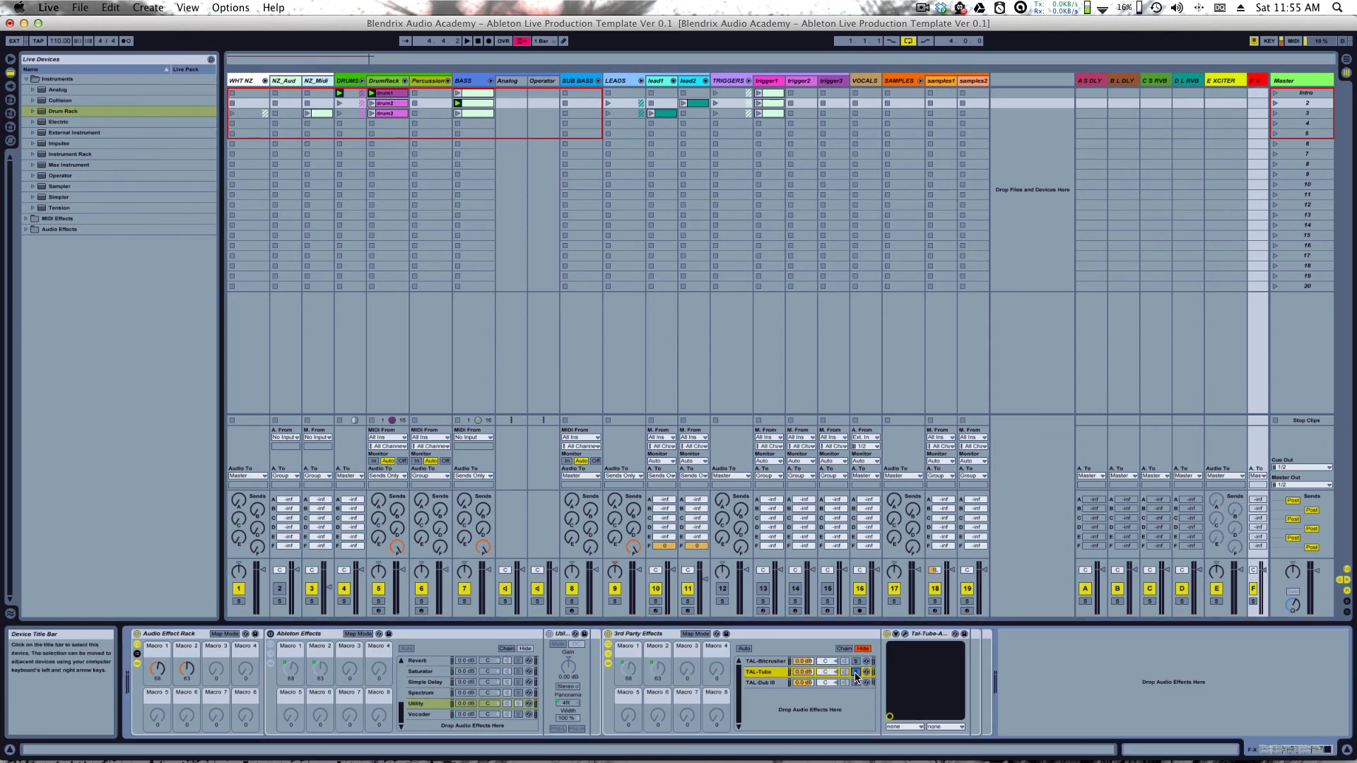
# Step: Unfold the TAL-Tube chain's device parameters and launch the Intro scene to audition the effect
pyautogui.click(773, 661)
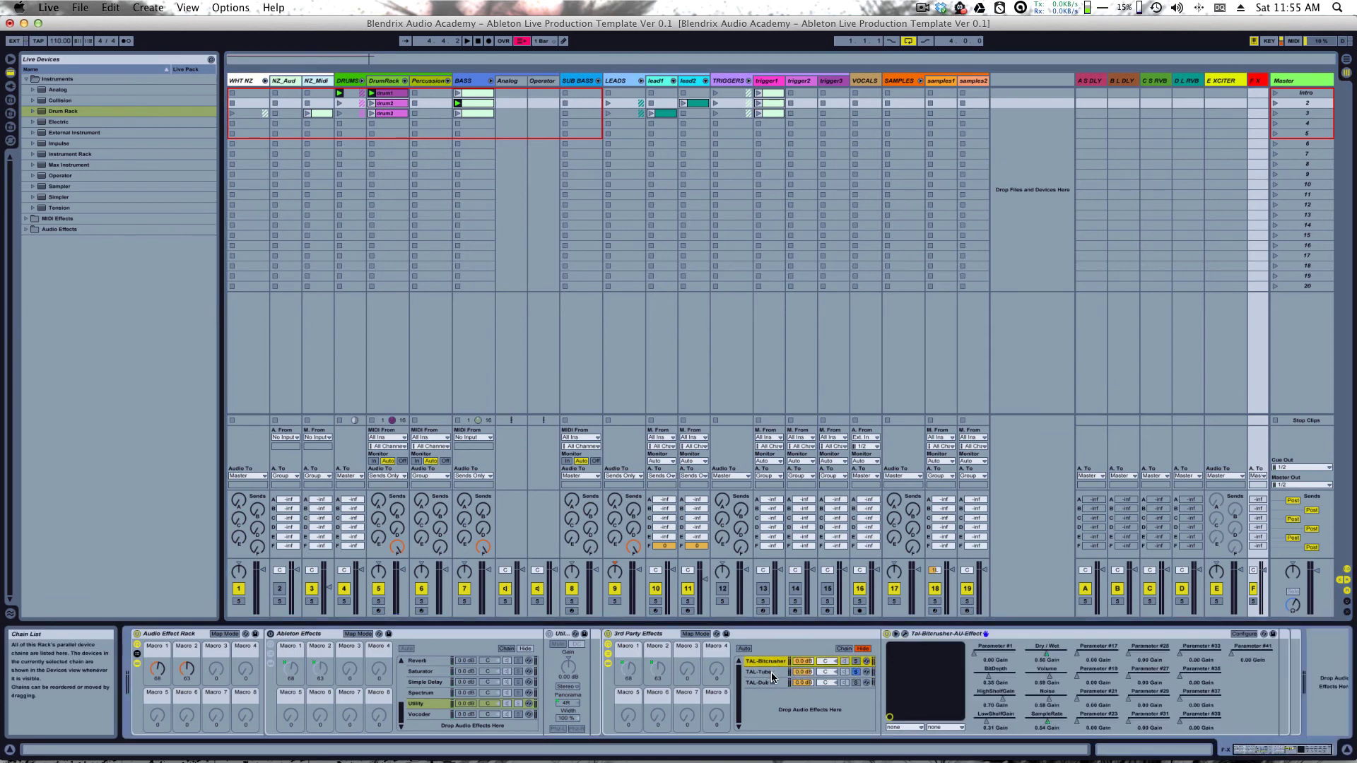
pyautogui.click(773, 672)
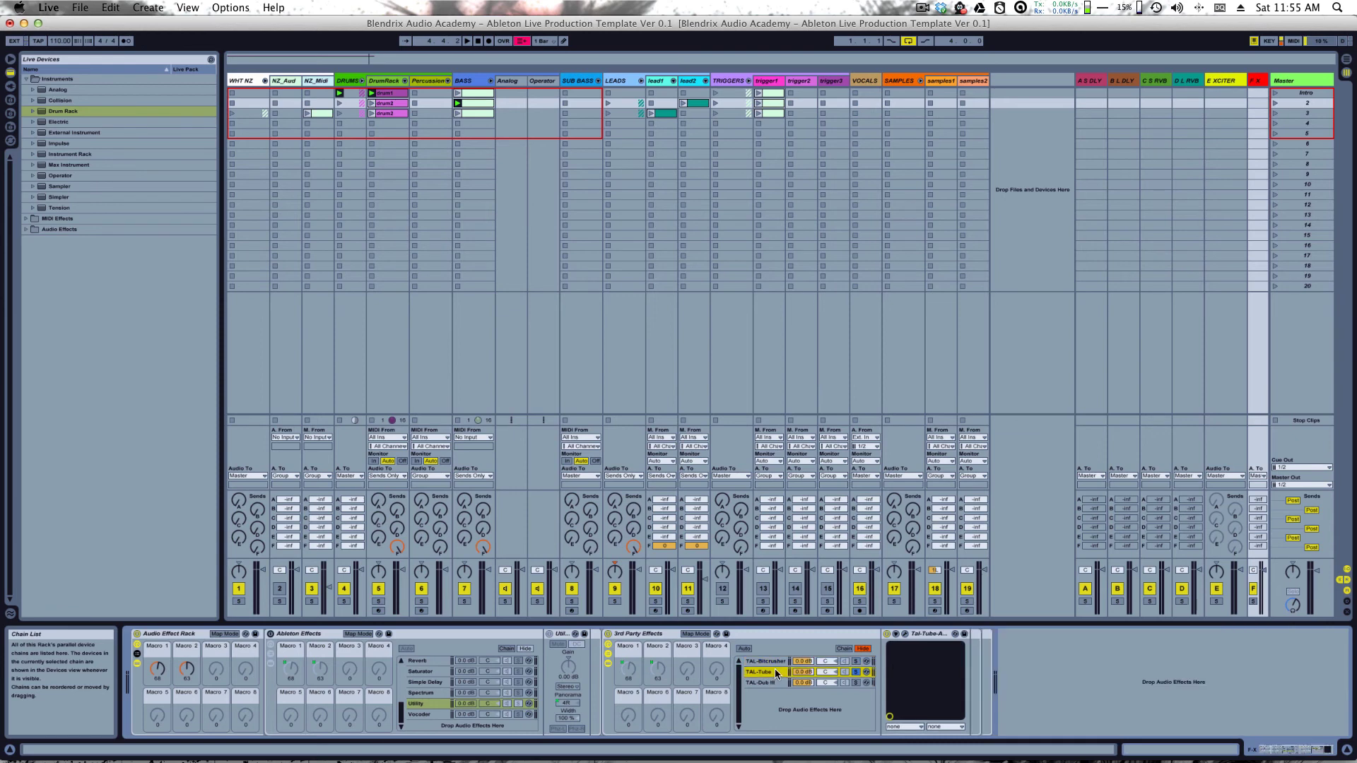
pyautogui.click(897, 635)
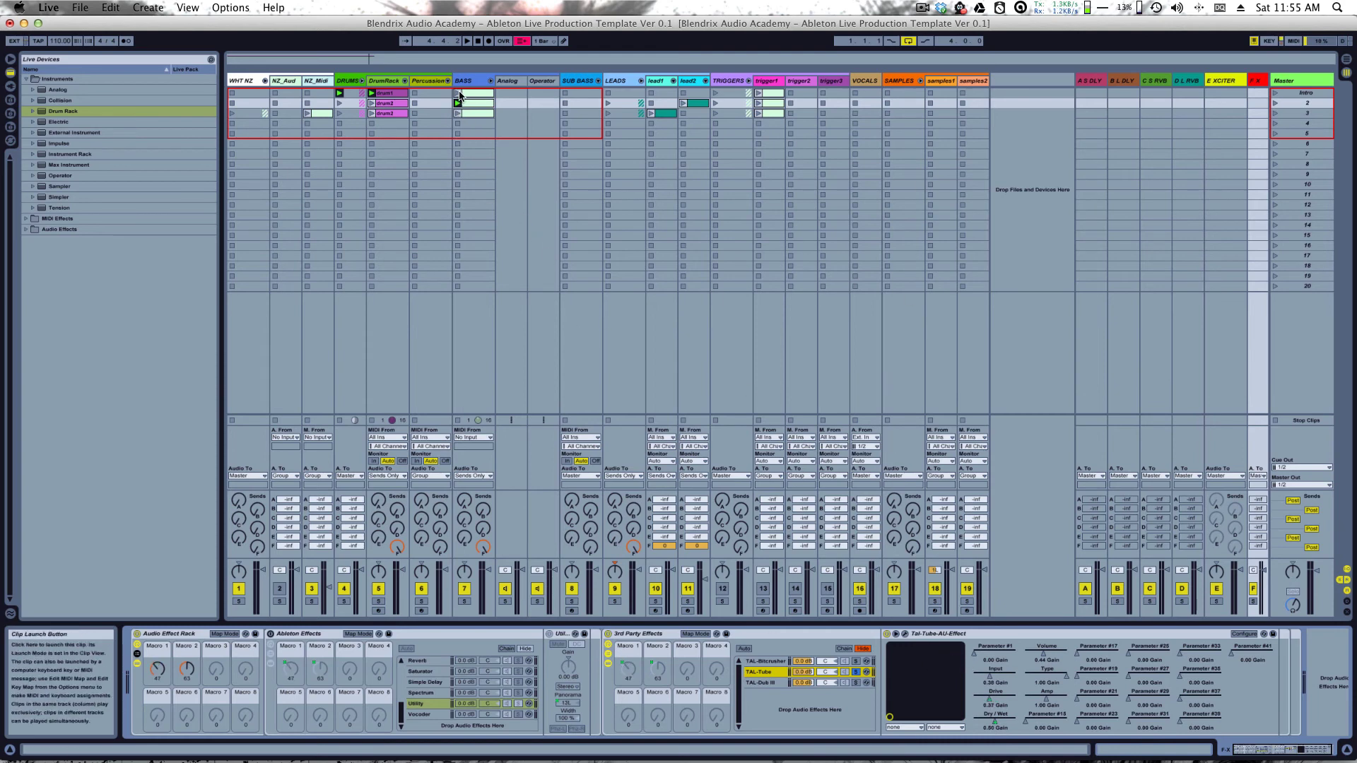
pyautogui.click(1276, 93)
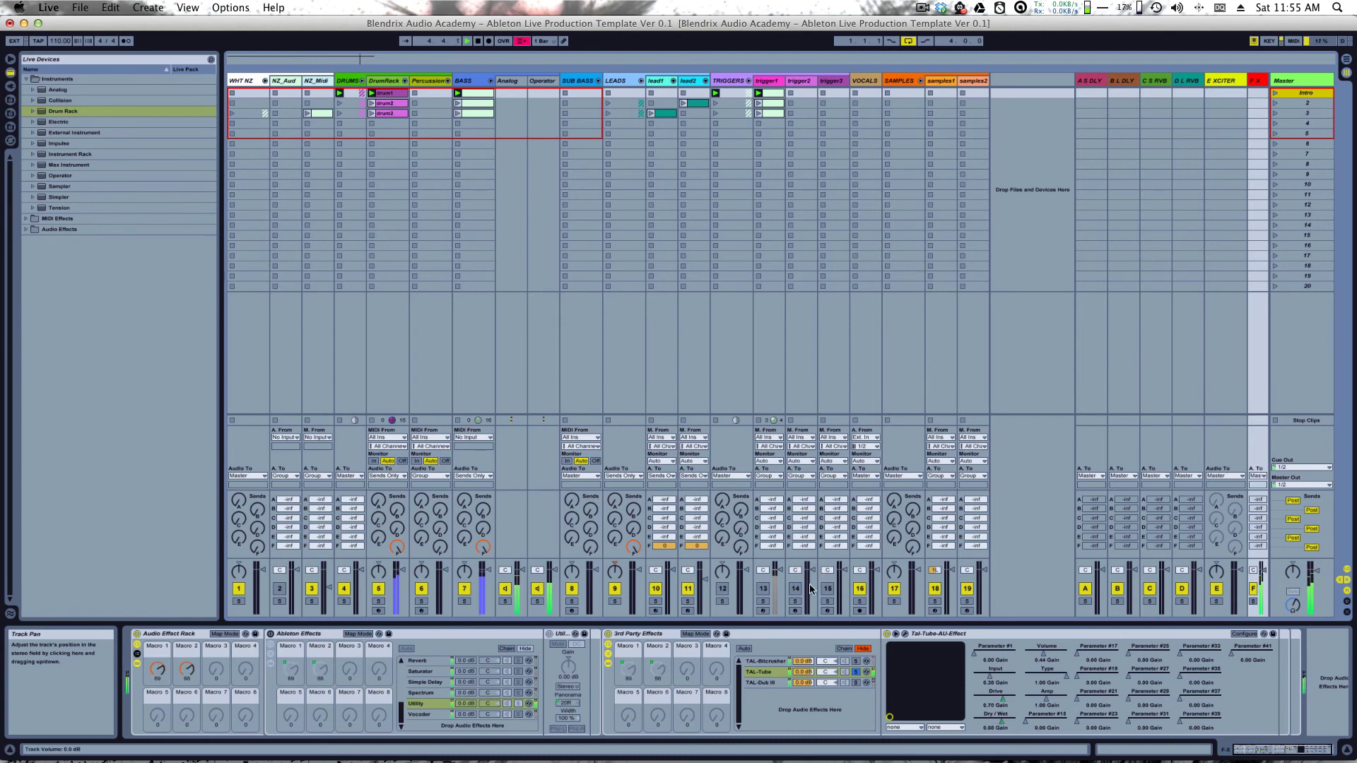
# Step: Solo the TAL-Dub III chain, unfold its device parameters while auditioning it, and end by unsoloing the chain and stopping playback
pyautogui.click(856, 682)
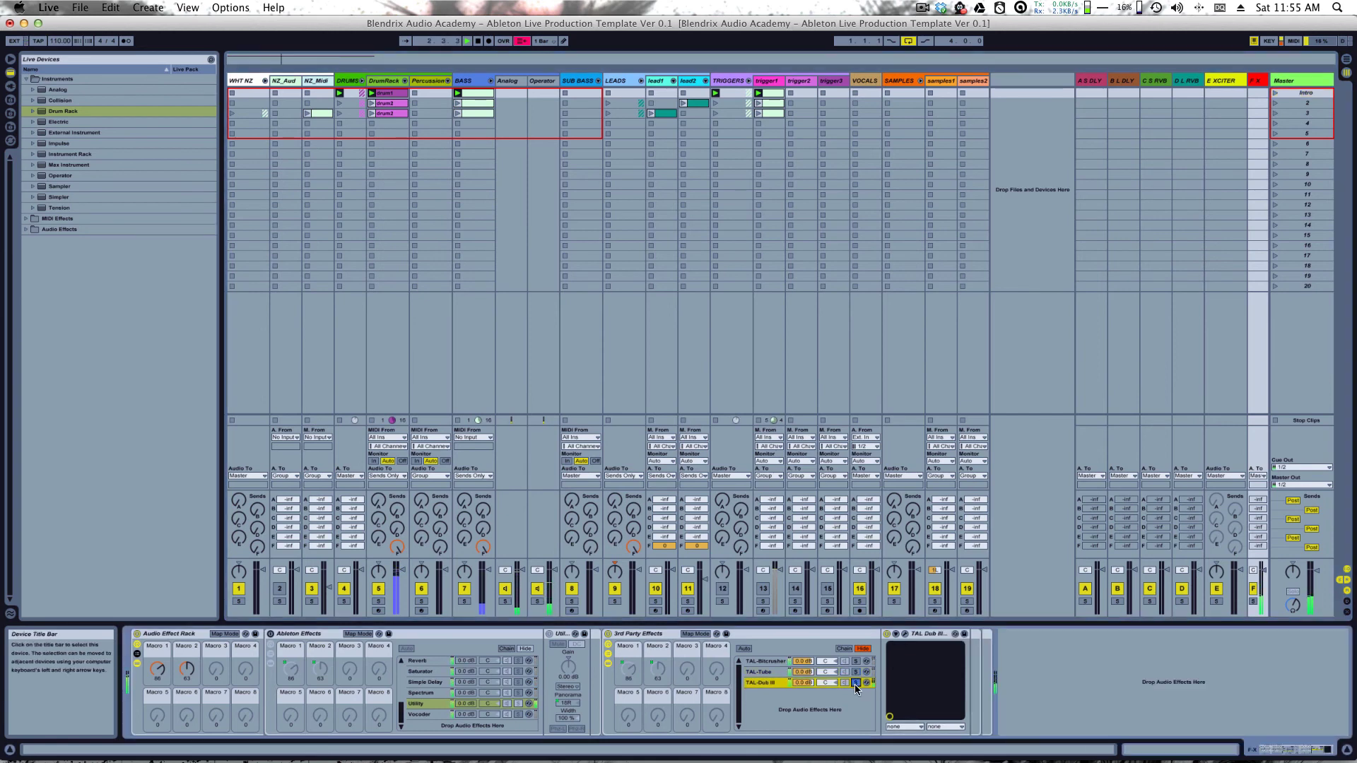
pyautogui.click(897, 636)
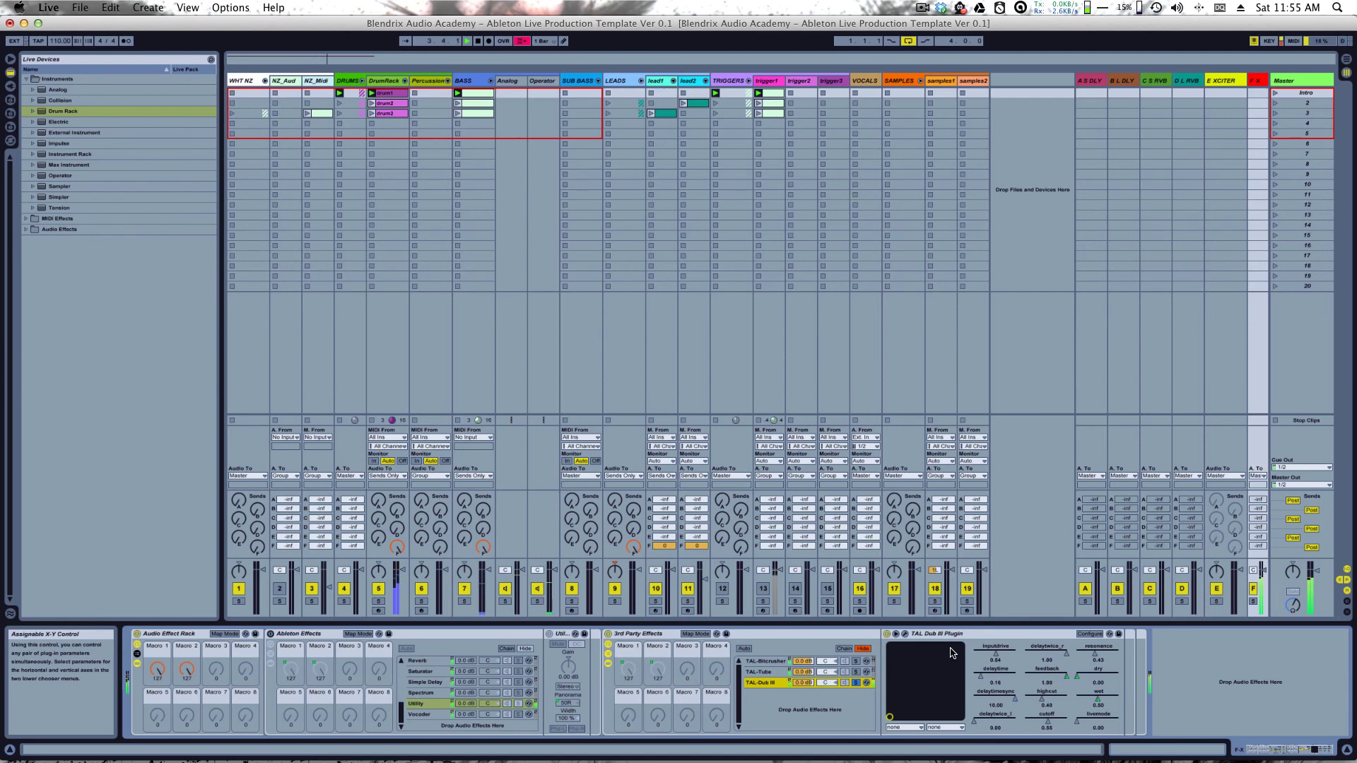
pyautogui.click(854, 683)
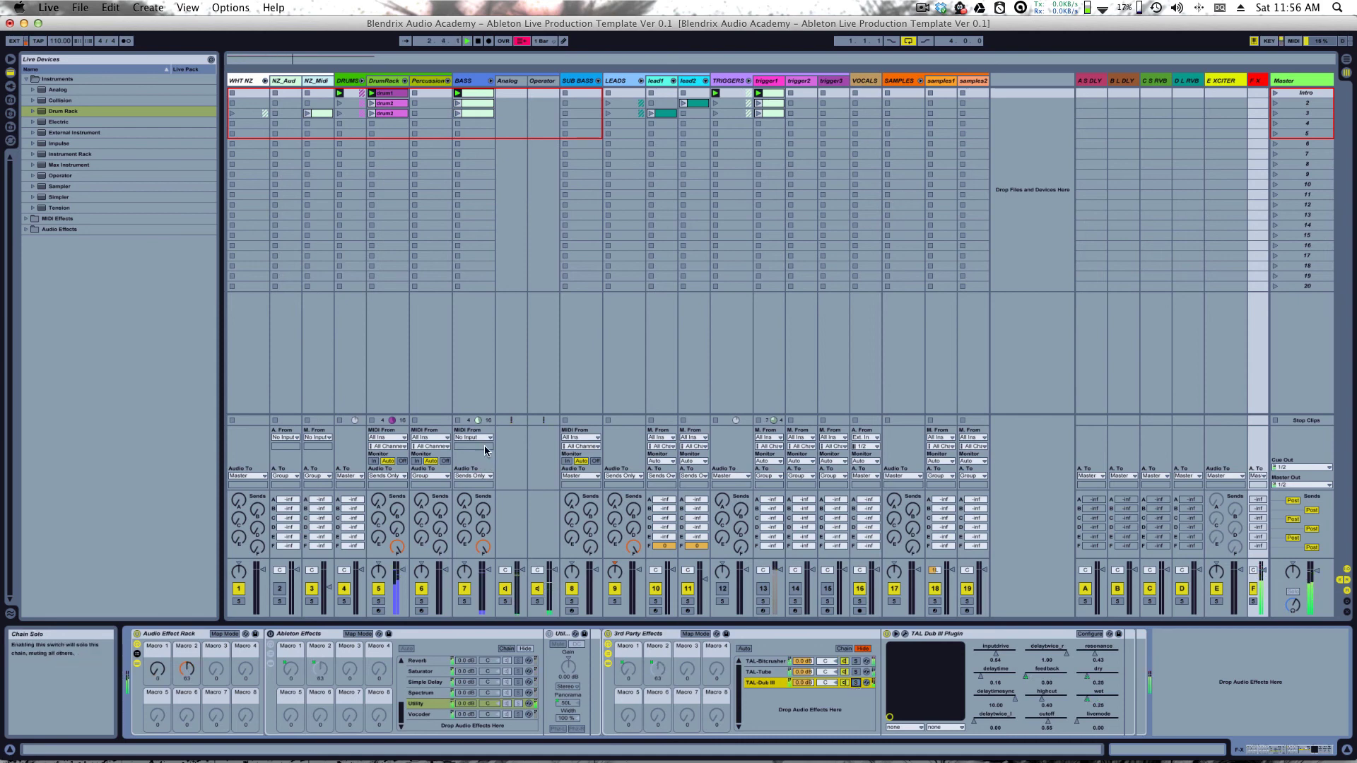
pyautogui.click(479, 41)
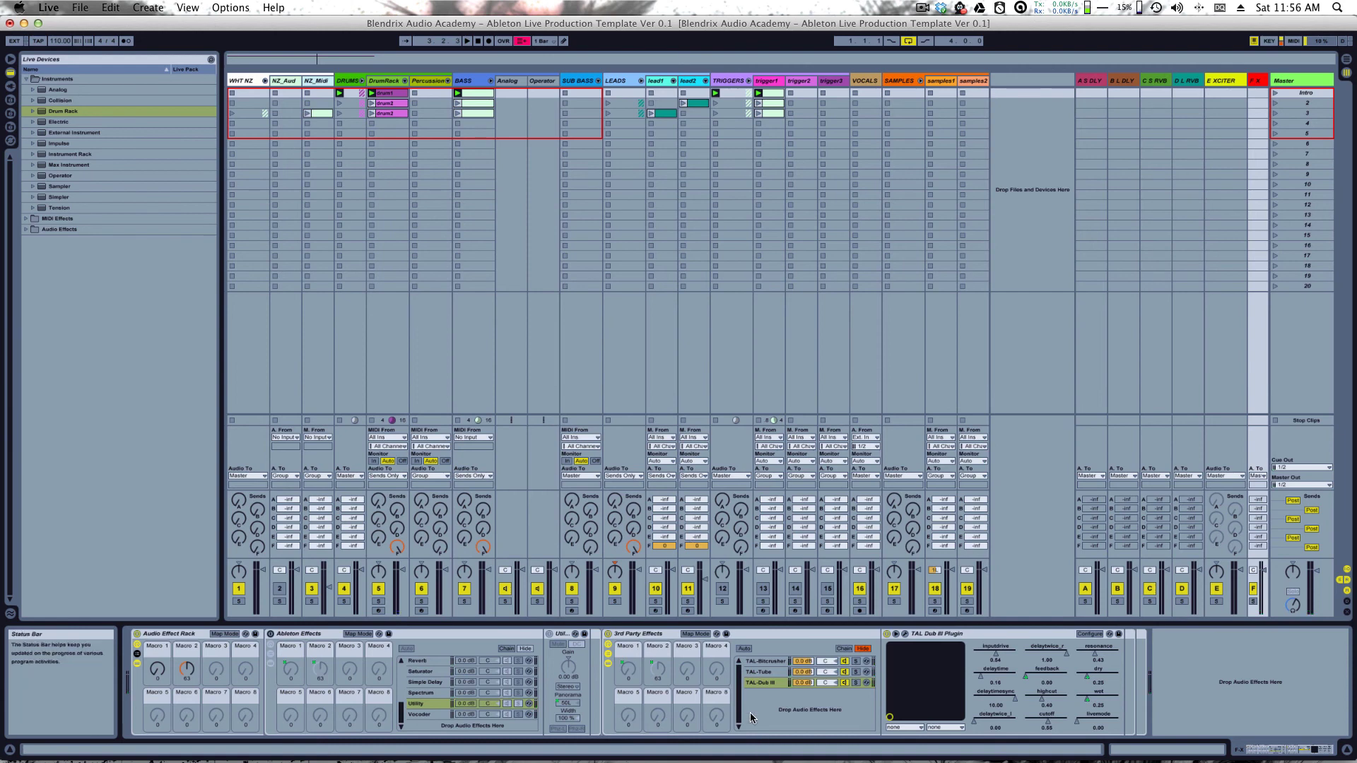
# Step: Review the 3rd Party Effects rack by selecting its TAL-Tube, TAL-Dub III and TAL-Bitcrusher chains
pyautogui.click(749, 633)
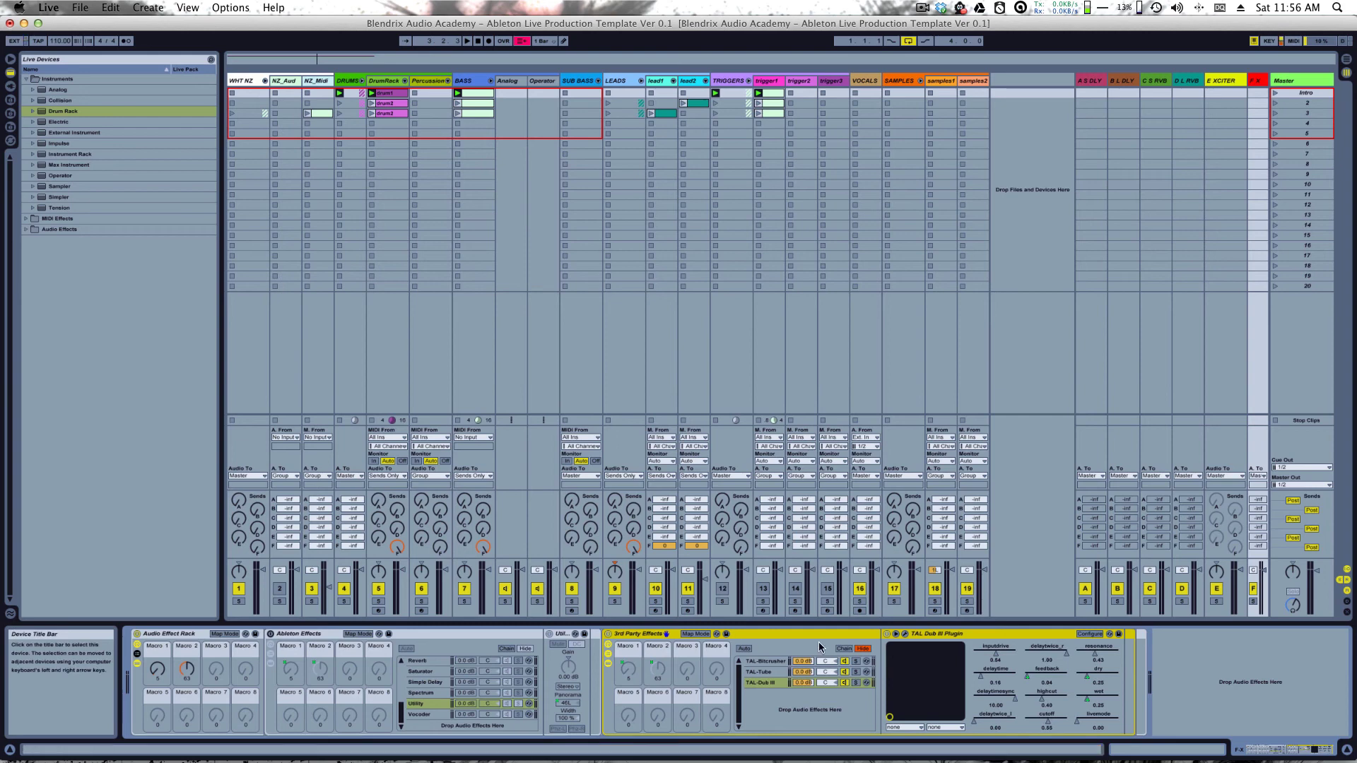
pyautogui.click(769, 660)
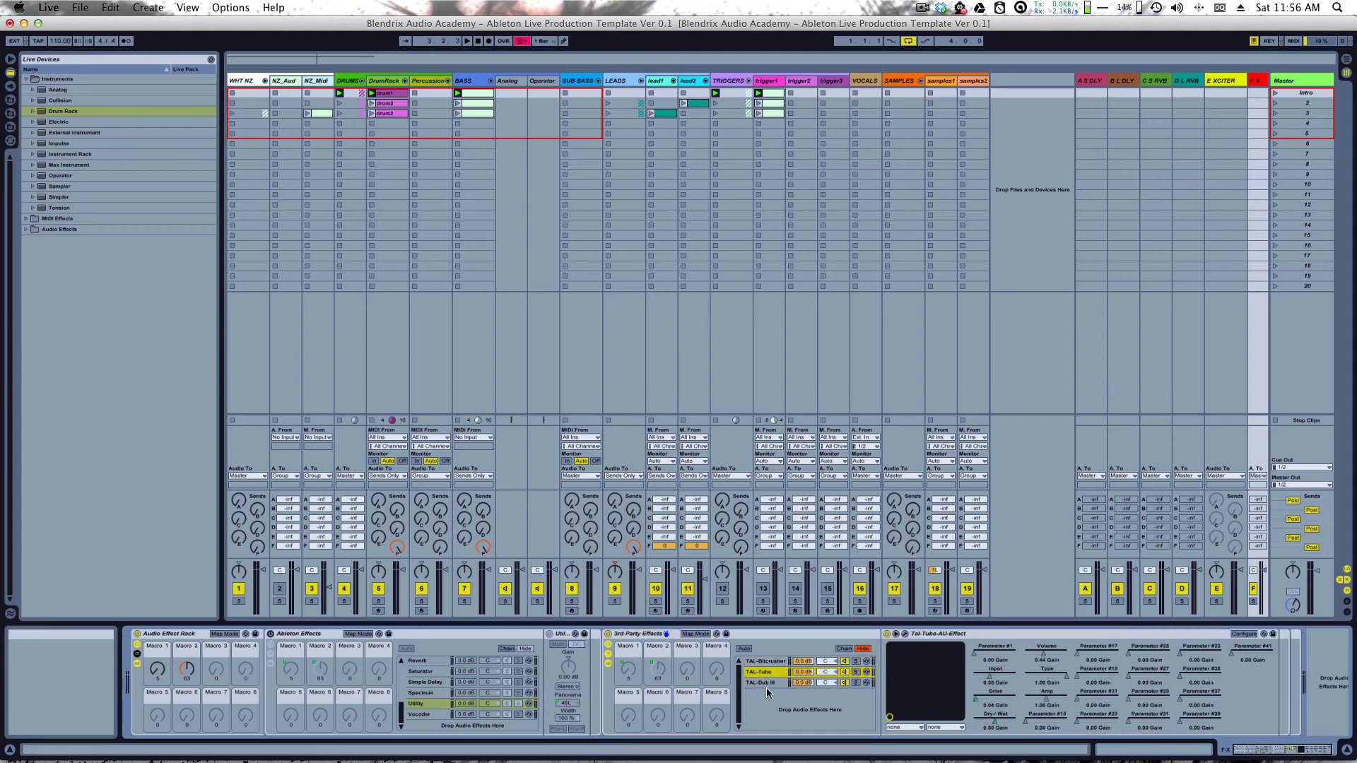
pyautogui.click(766, 684)
pyautogui.click(772, 665)
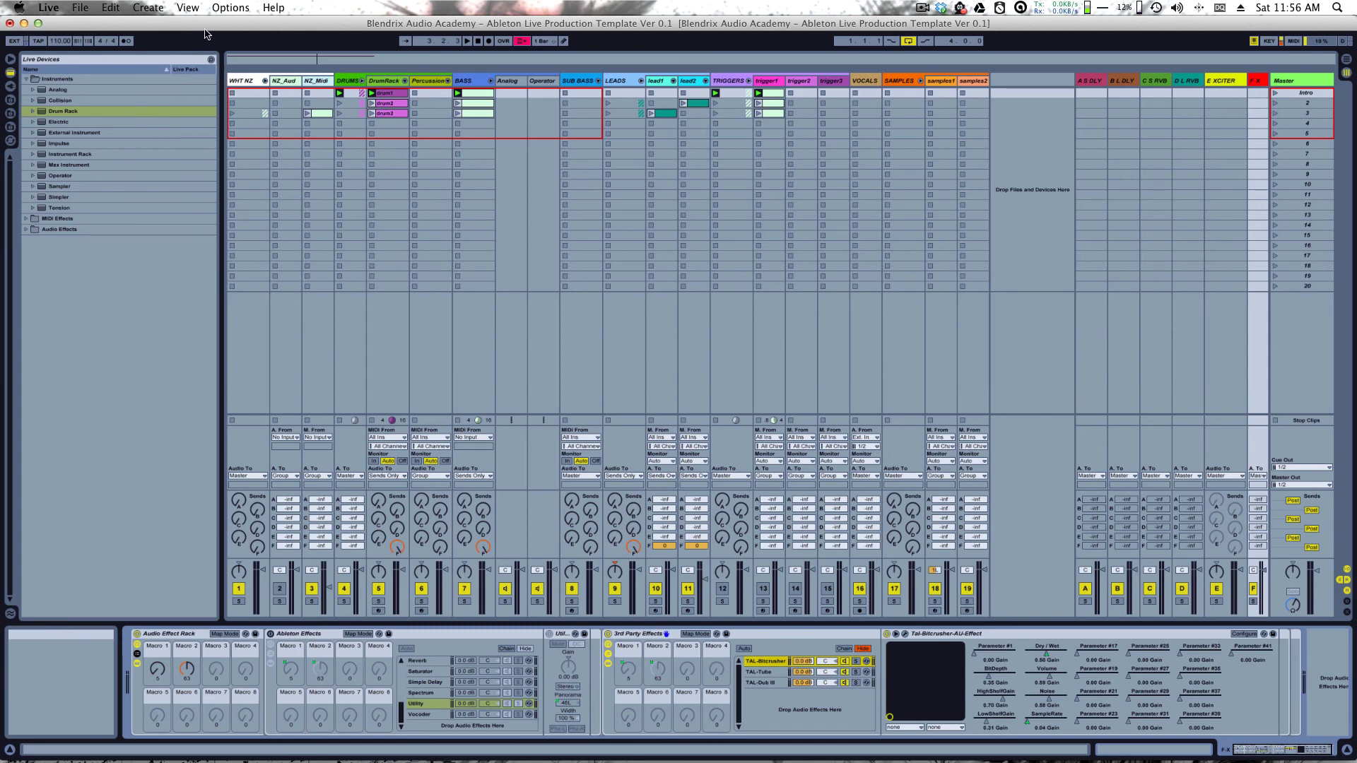
# Step: Open the Look Feel page of the program's Preferences
pyautogui.click(39, 4)
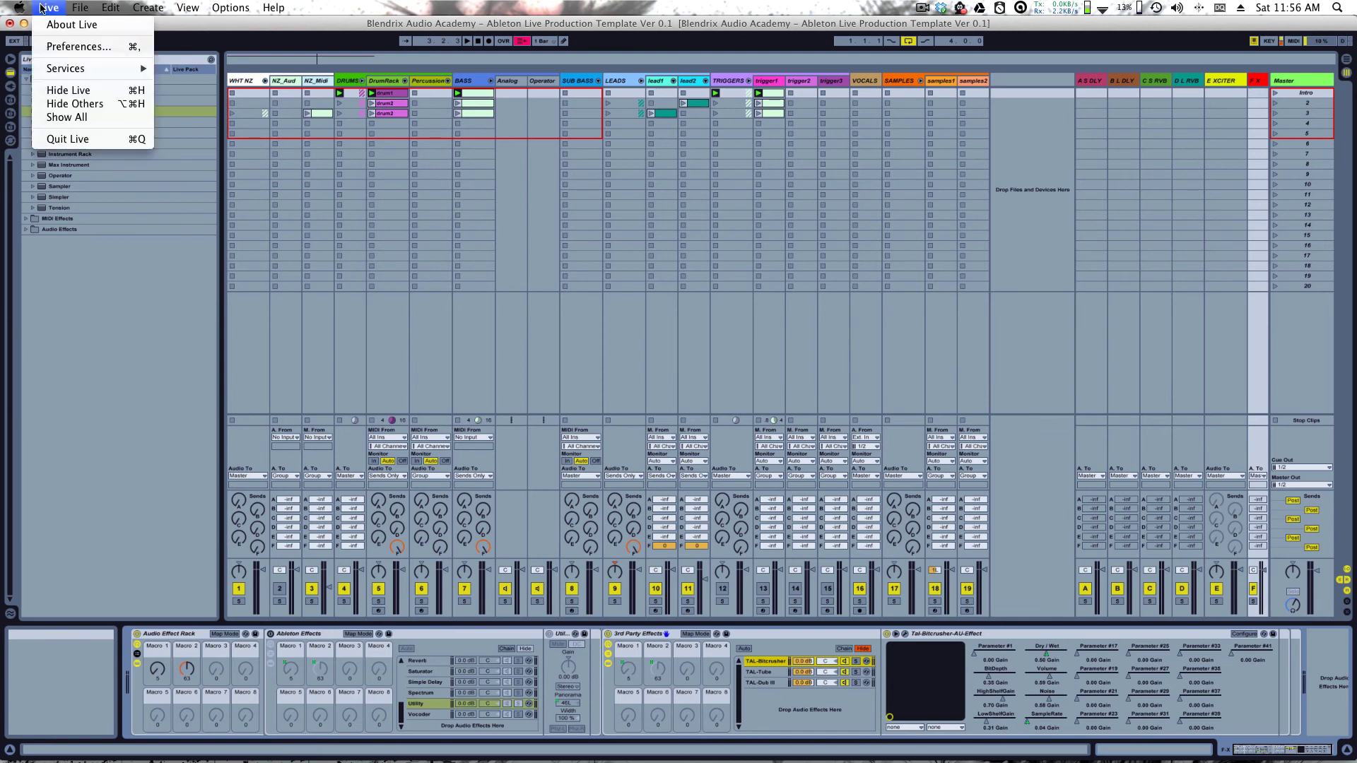
pyautogui.click(77, 46)
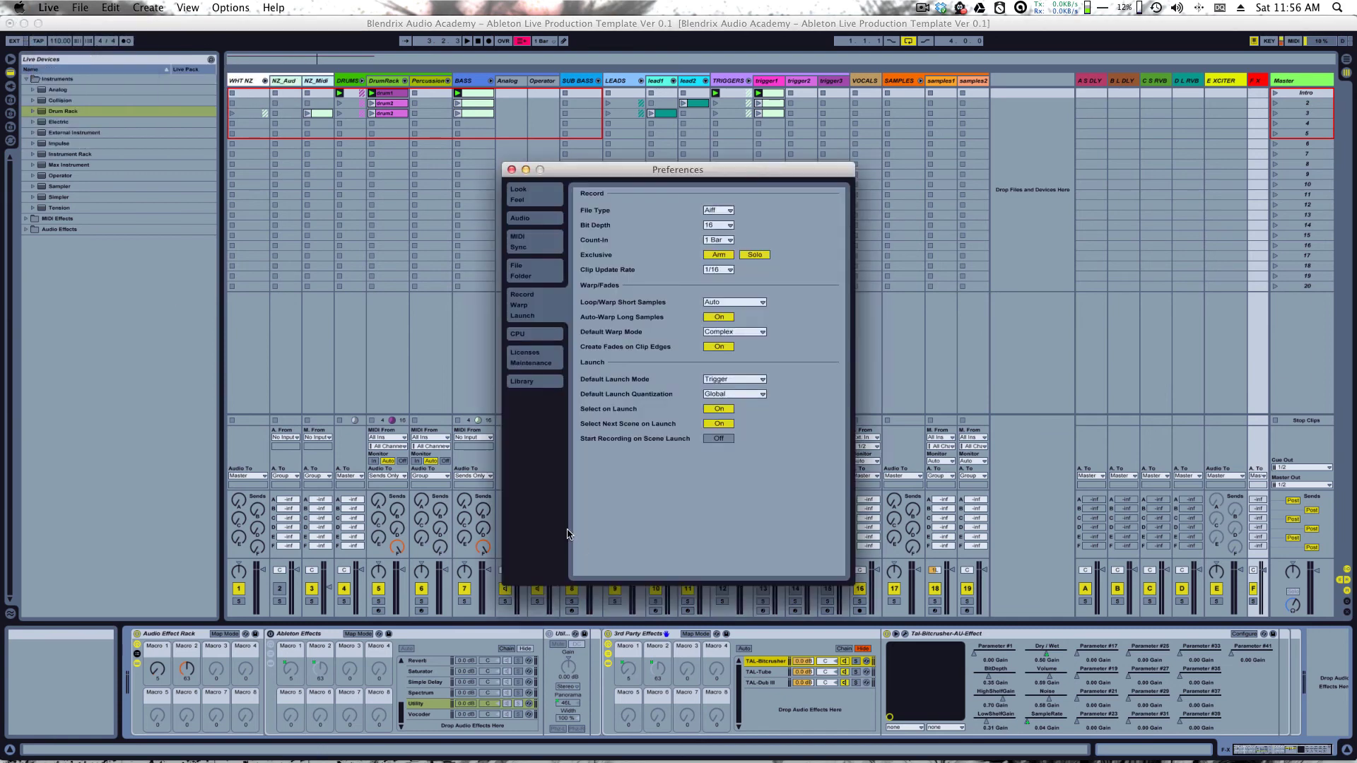
pyautogui.click(542, 193)
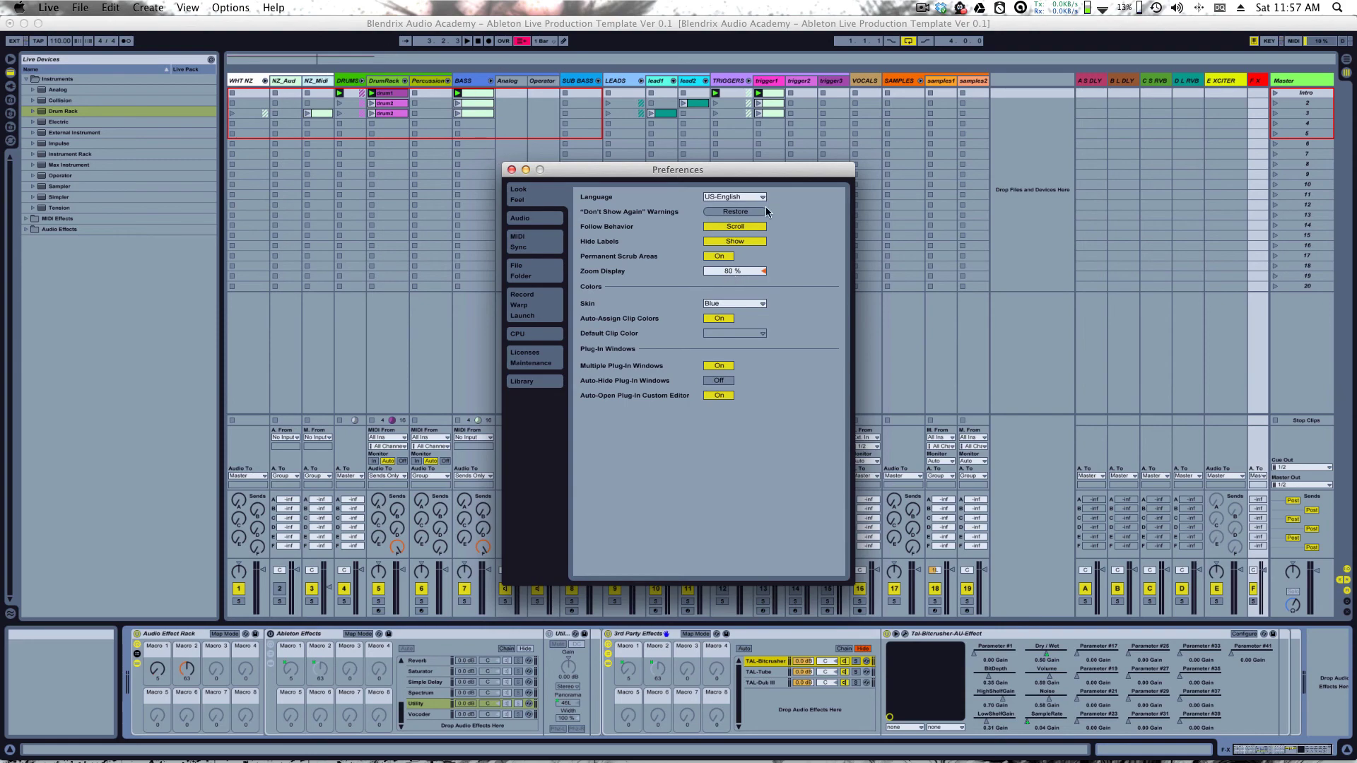
# Step: Try the Zoom Display preference at 100 % and set it back to 80 %
pyautogui.scroll(1, 739, 271)
pyautogui.scroll(13, 738, 269)
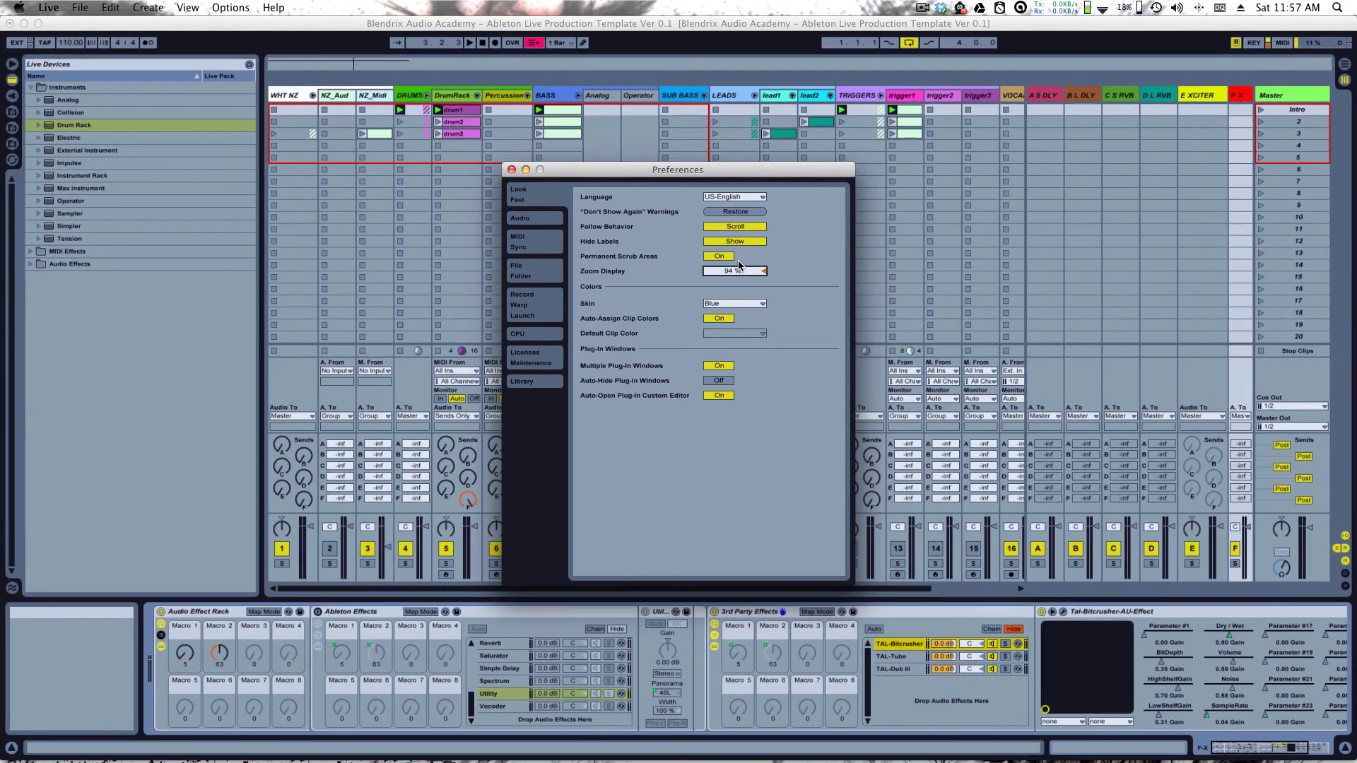
pyautogui.scroll(6, 736, 272)
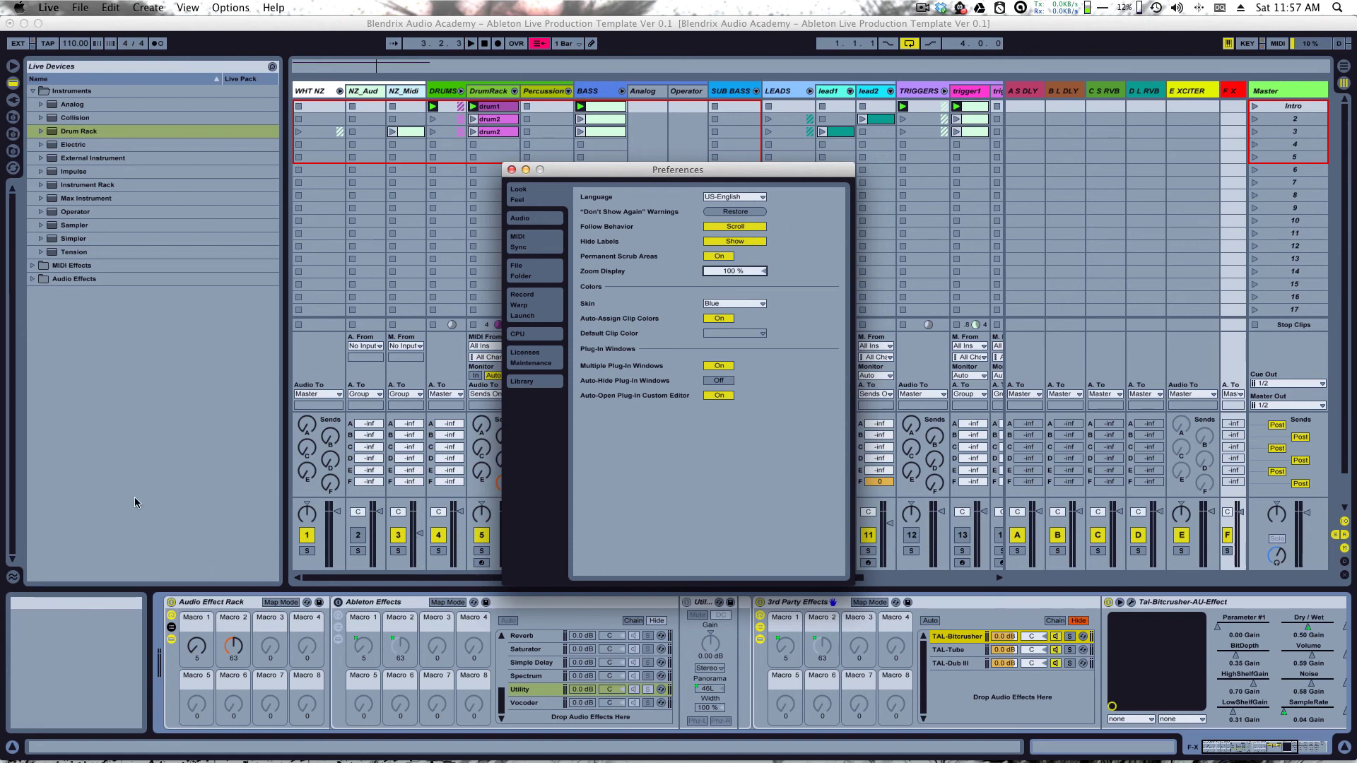
pyautogui.moveTo(630, 175)
pyautogui.mouseDown()
pyautogui.moveTo(628, 212)
pyautogui.moveTo(597, 236)
pyautogui.moveTo(623, 237)
pyautogui.moveTo(649, 163)
pyautogui.moveTo(635, 186)
pyautogui.mouseUp()
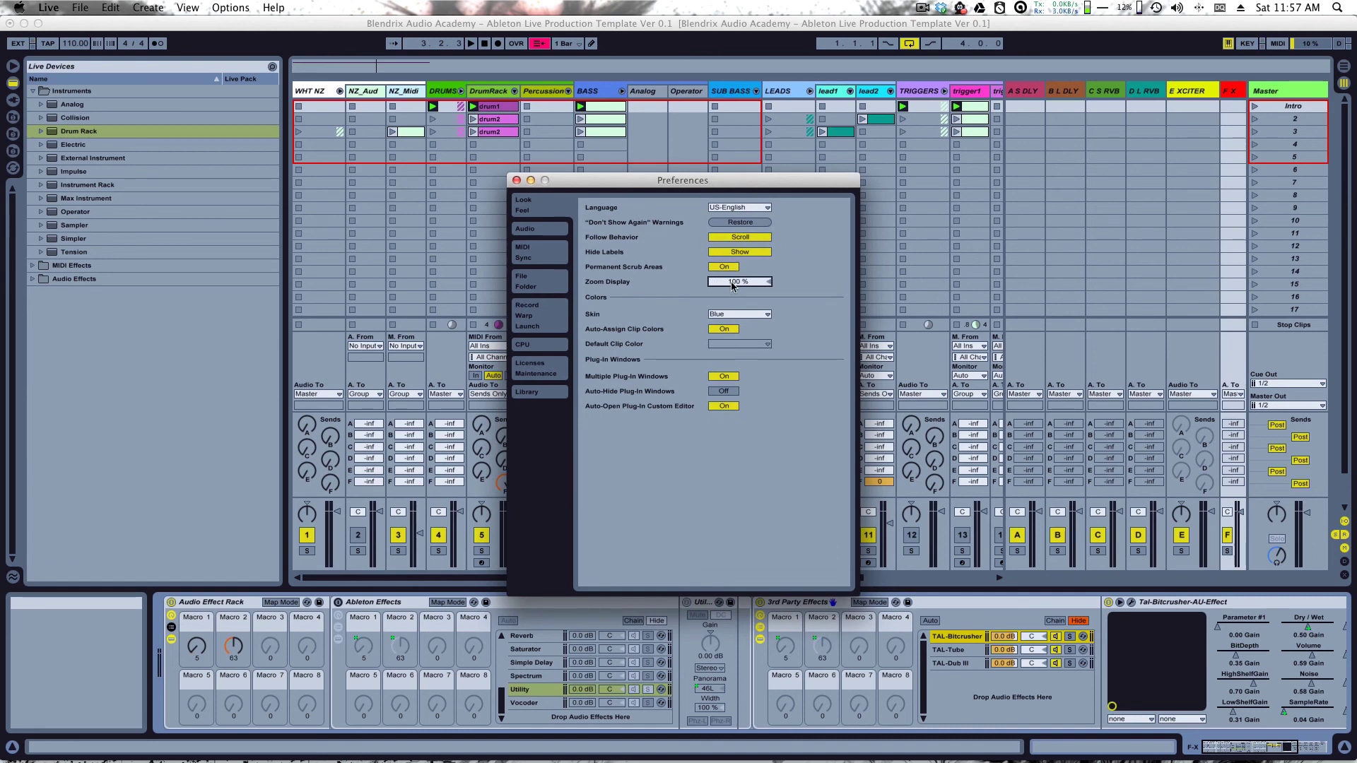
pyautogui.scroll(-5, 735, 286)
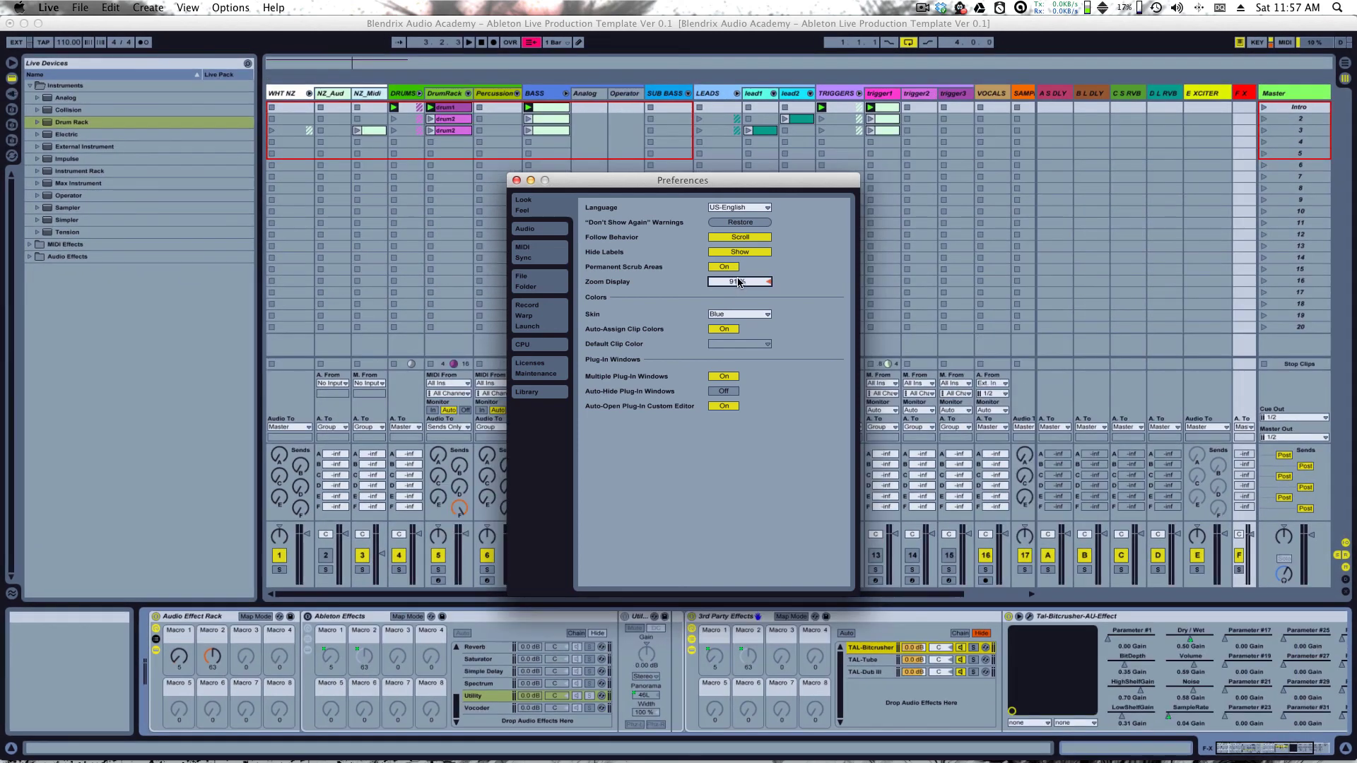
pyautogui.click(738, 282)
pyautogui.write('80')
pyautogui.press('Return')
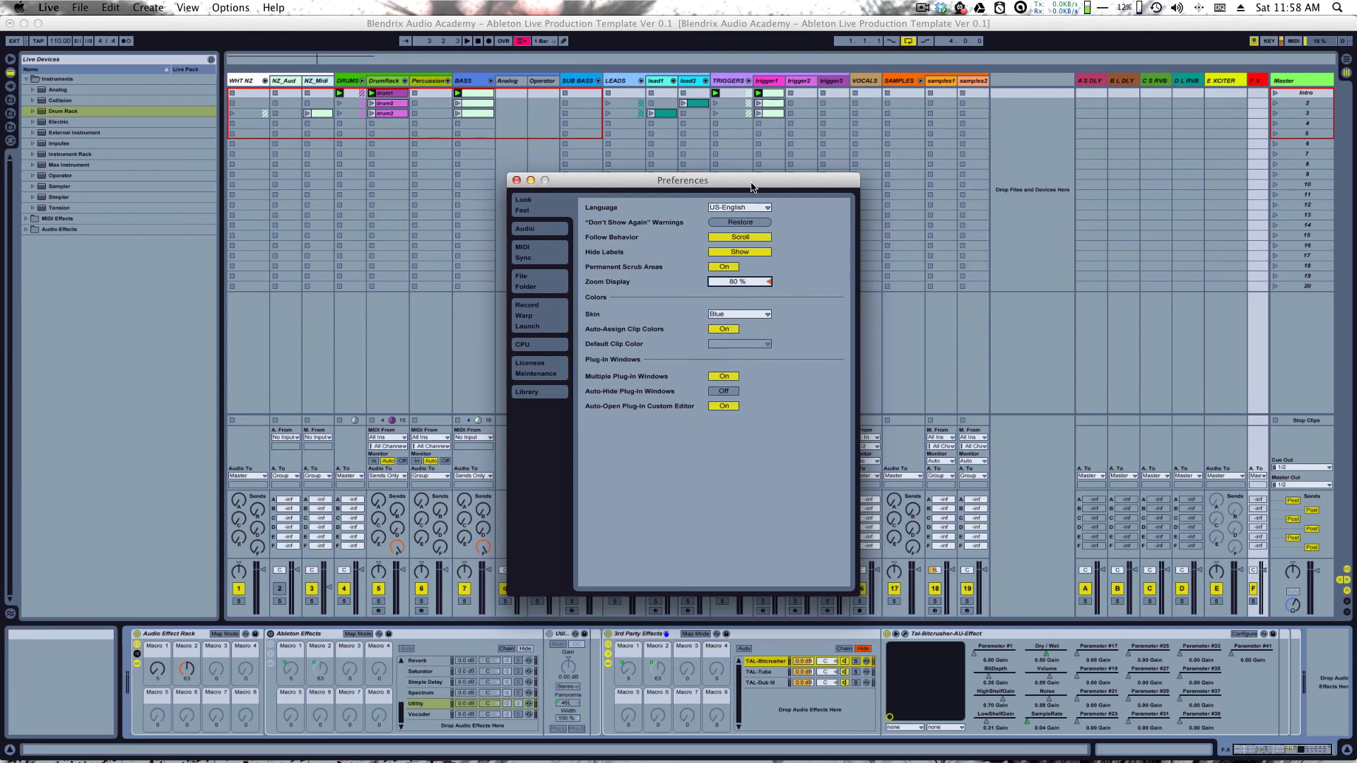
# Step: Try the LightBlue skin and switch the interface back to the Blue skin
pyautogui.moveTo(752, 184); pyautogui.dragTo(755, 246)
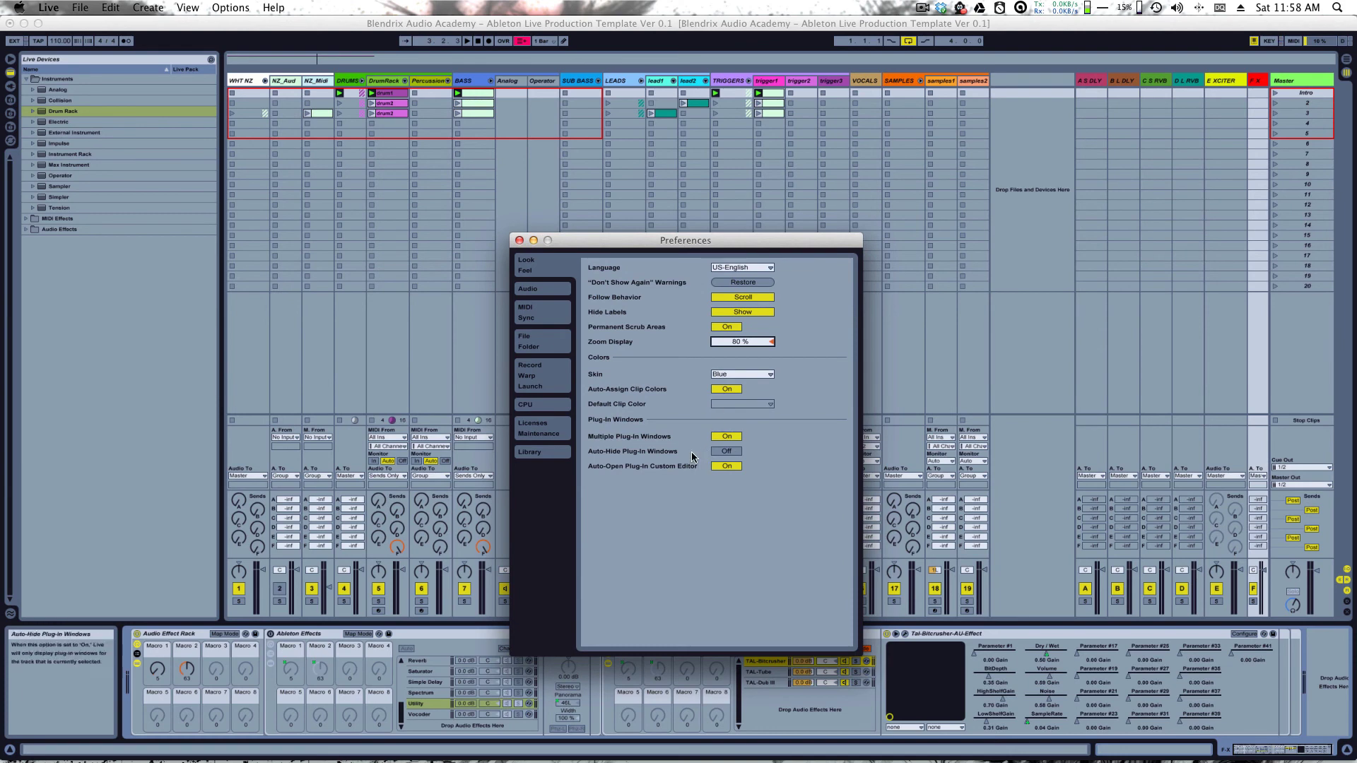
pyautogui.click(745, 375)
pyautogui.click(744, 389)
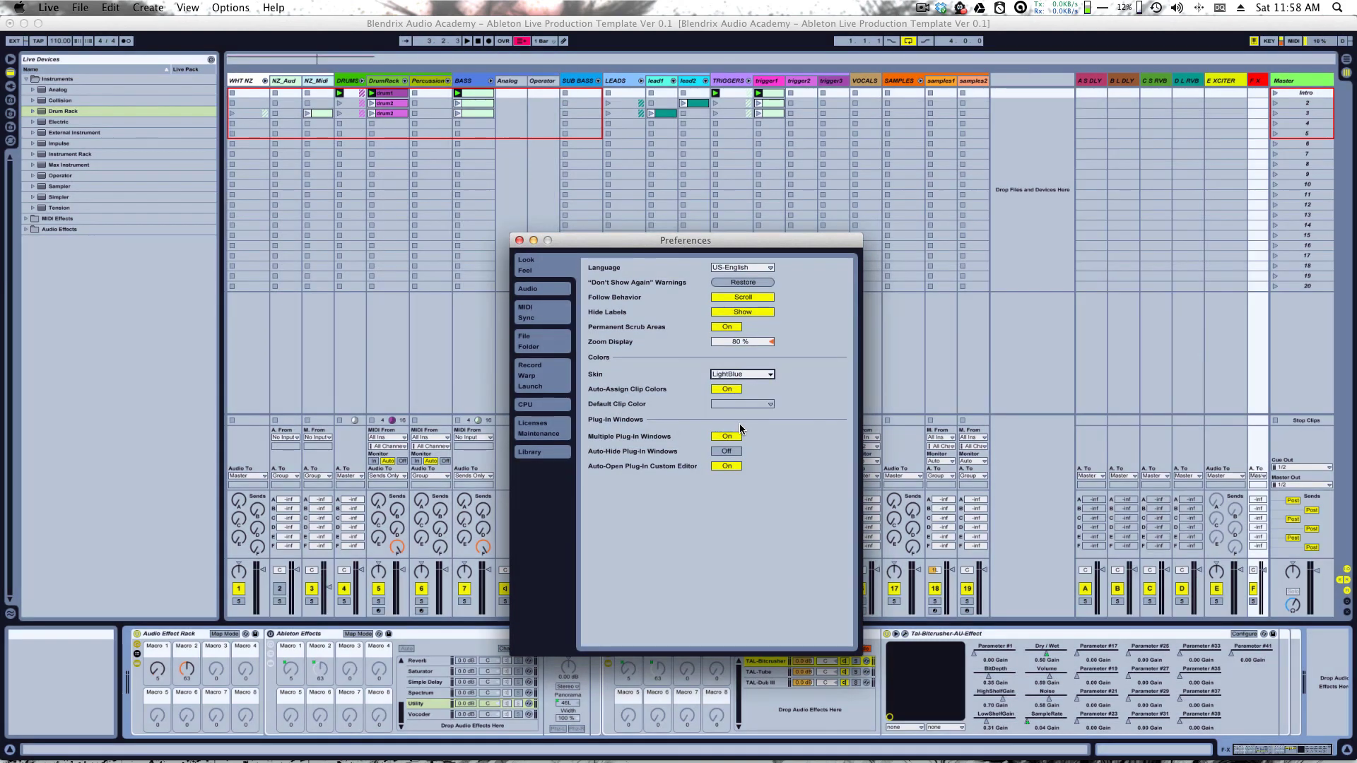
pyautogui.click(742, 374)
pyautogui.click(737, 432)
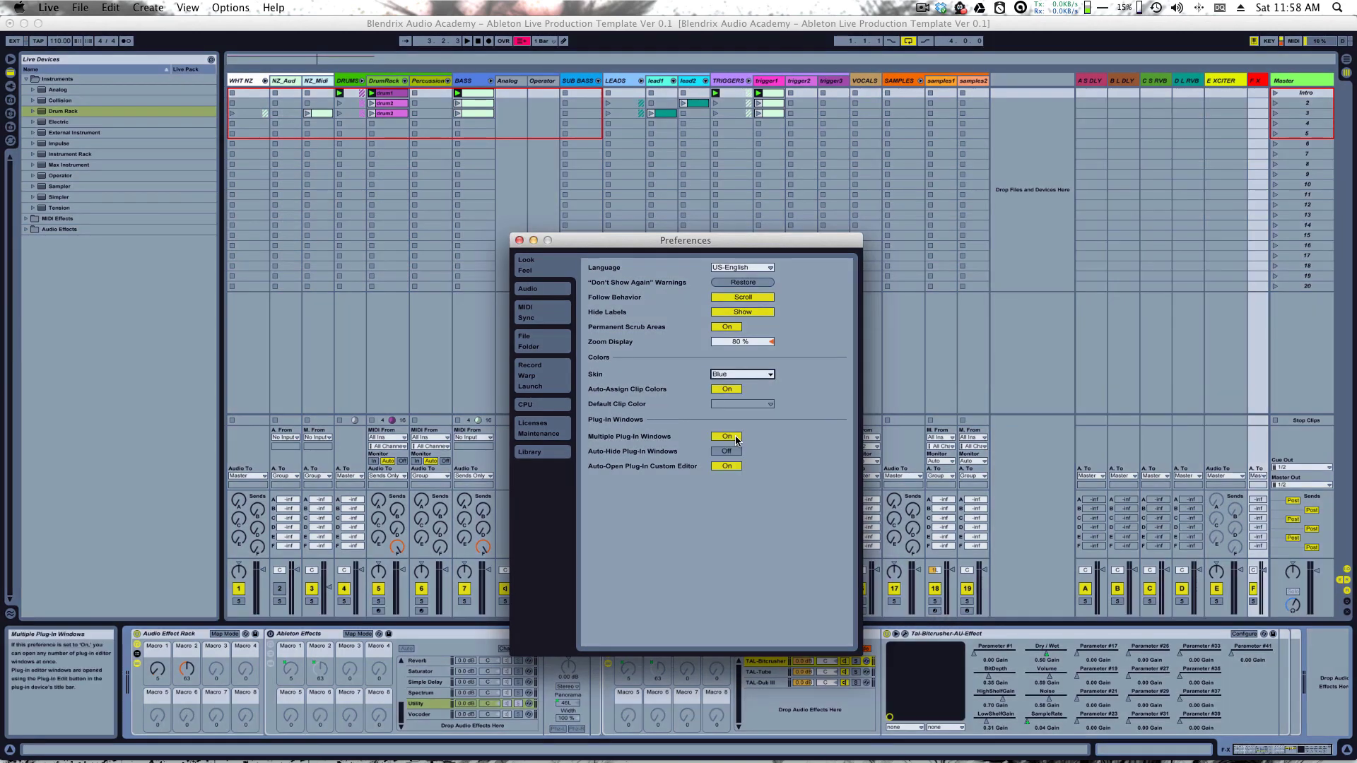
# Step: Preview the DarkRed, Red and Midnight skins and restore the Blue skin
pyautogui.click(760, 375)
pyautogui.click(740, 514)
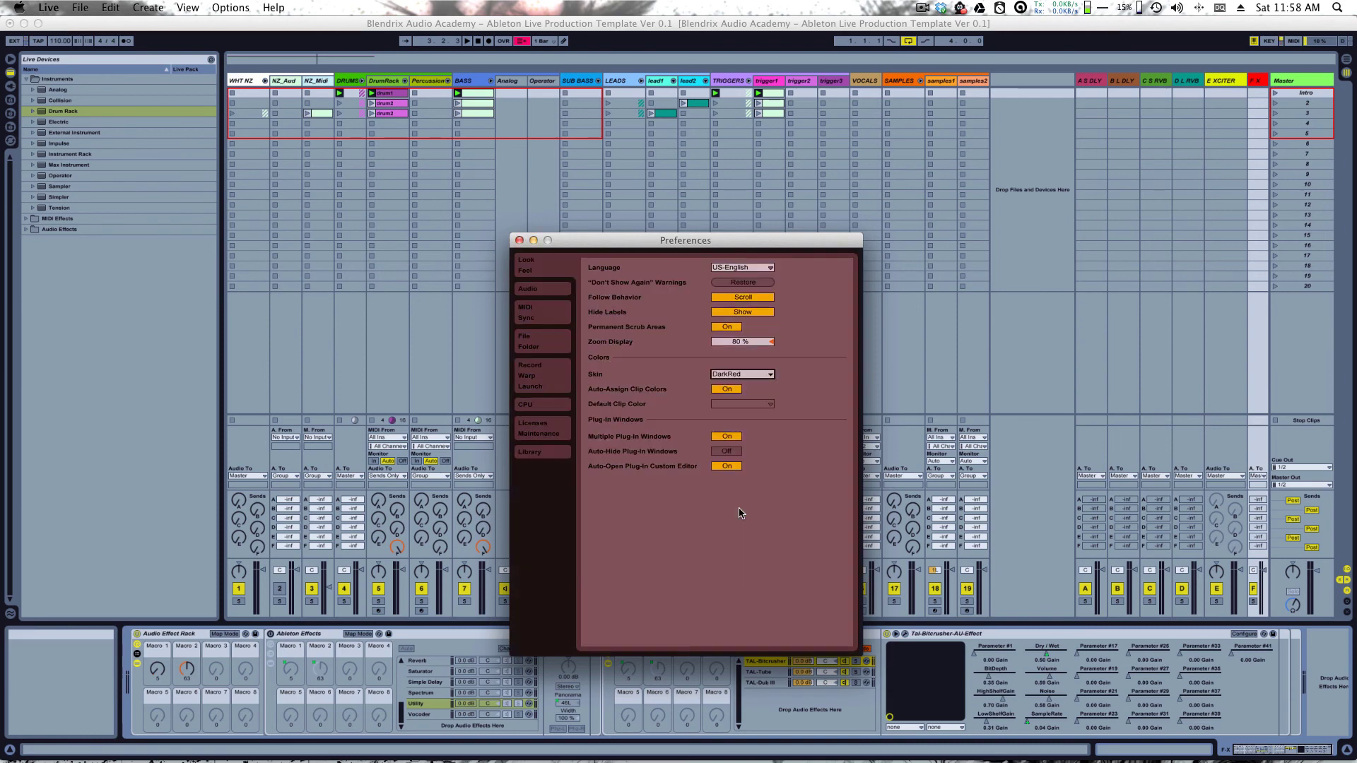
pyautogui.click(754, 376)
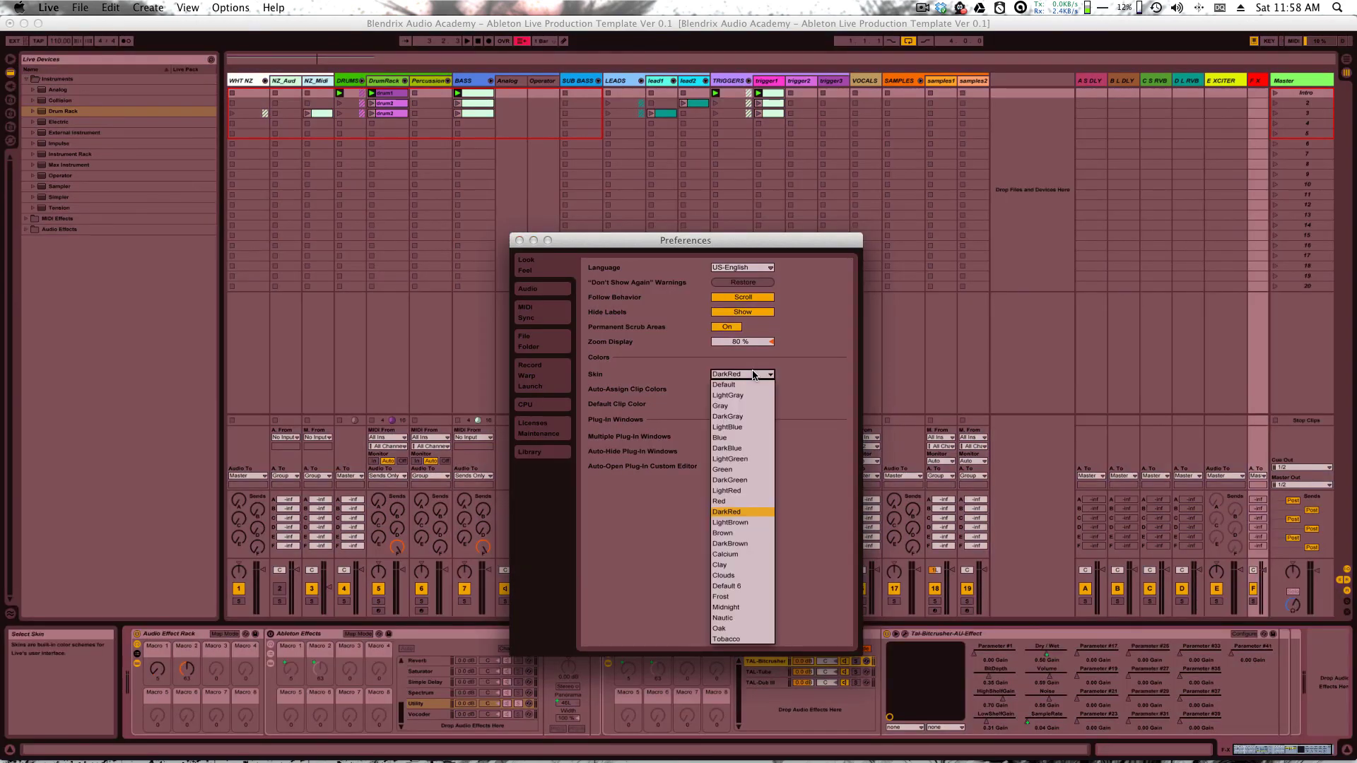
pyautogui.click(737, 503)
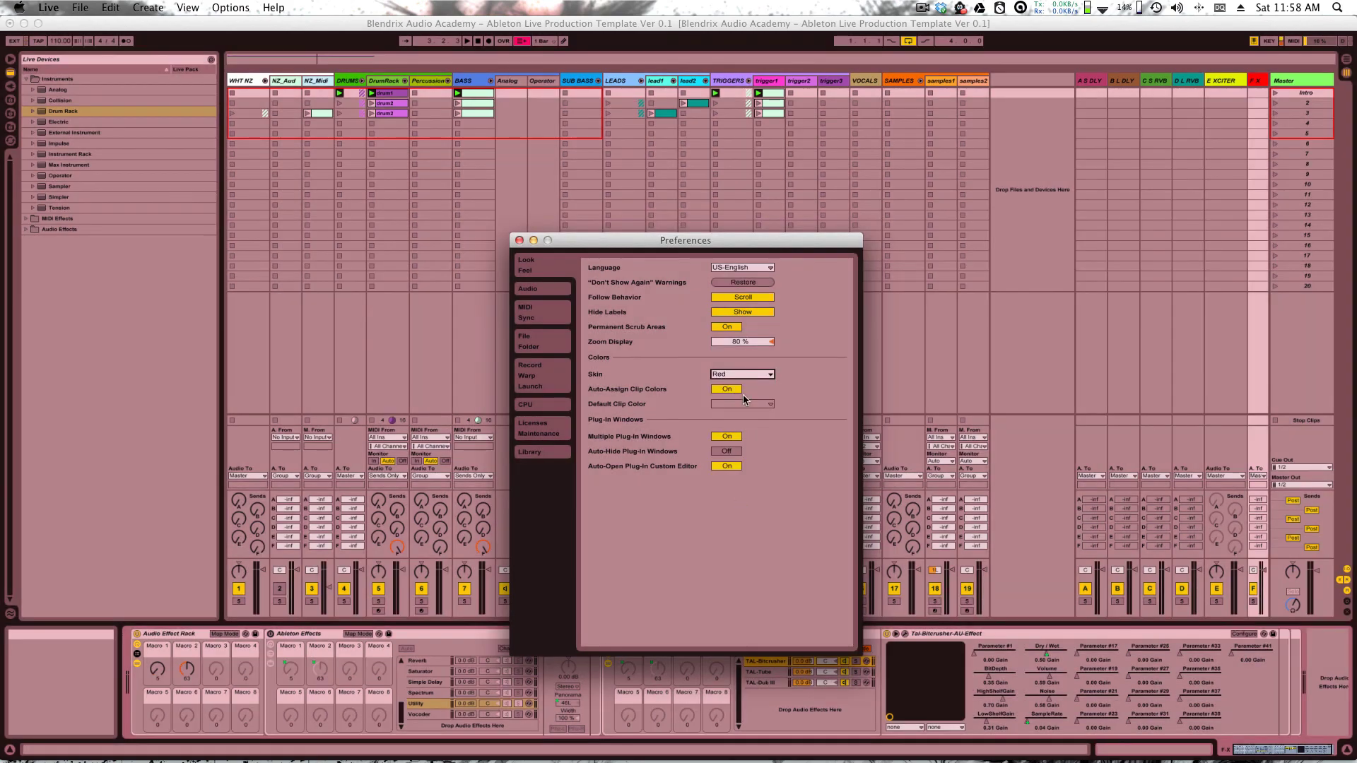
pyautogui.click(752, 375)
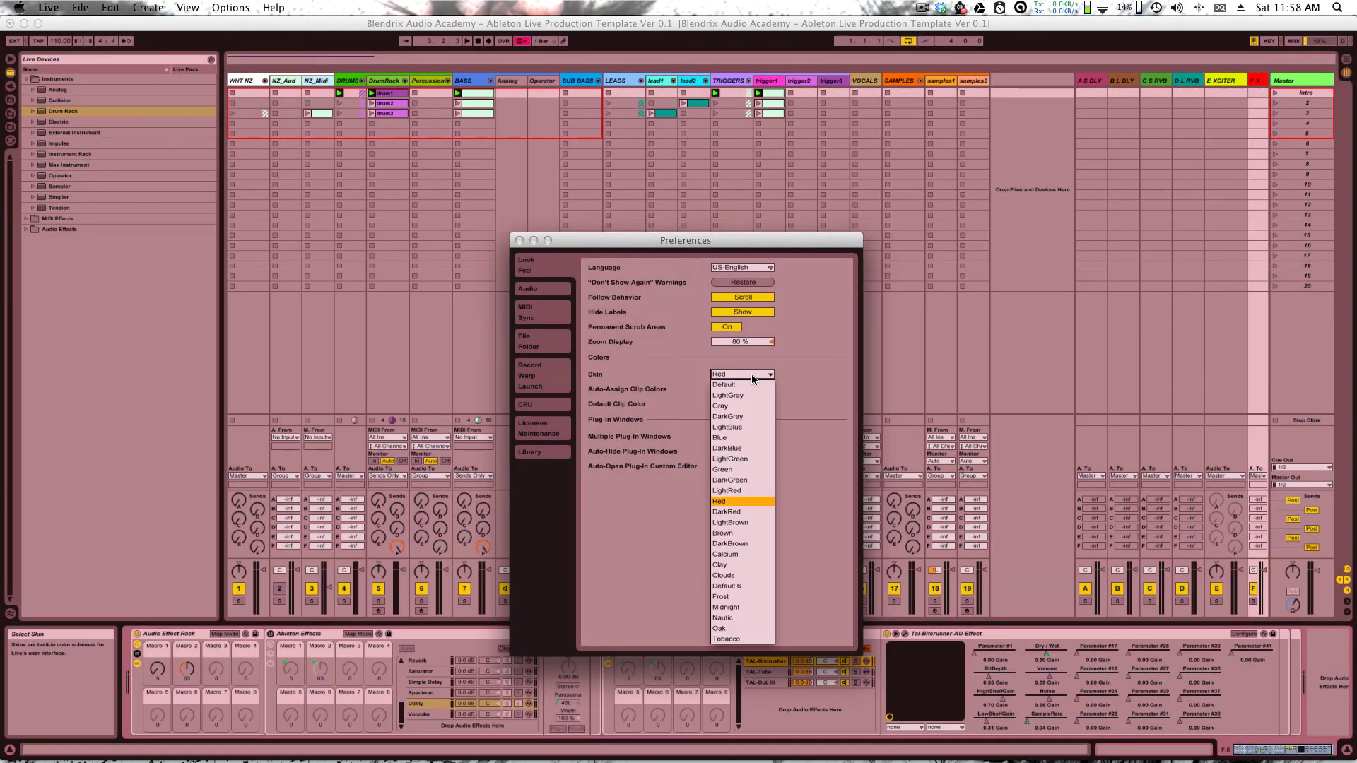
pyautogui.click(732, 609)
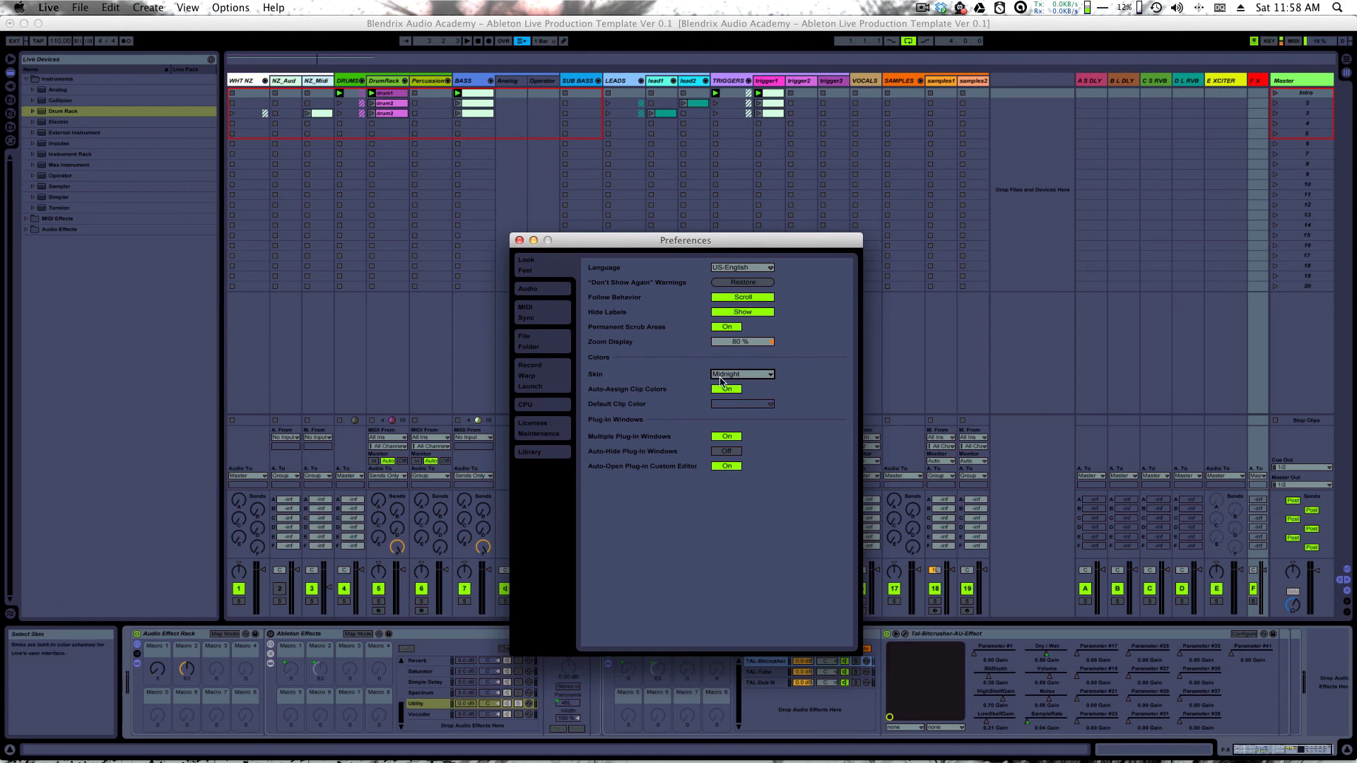
pyautogui.click(758, 377)
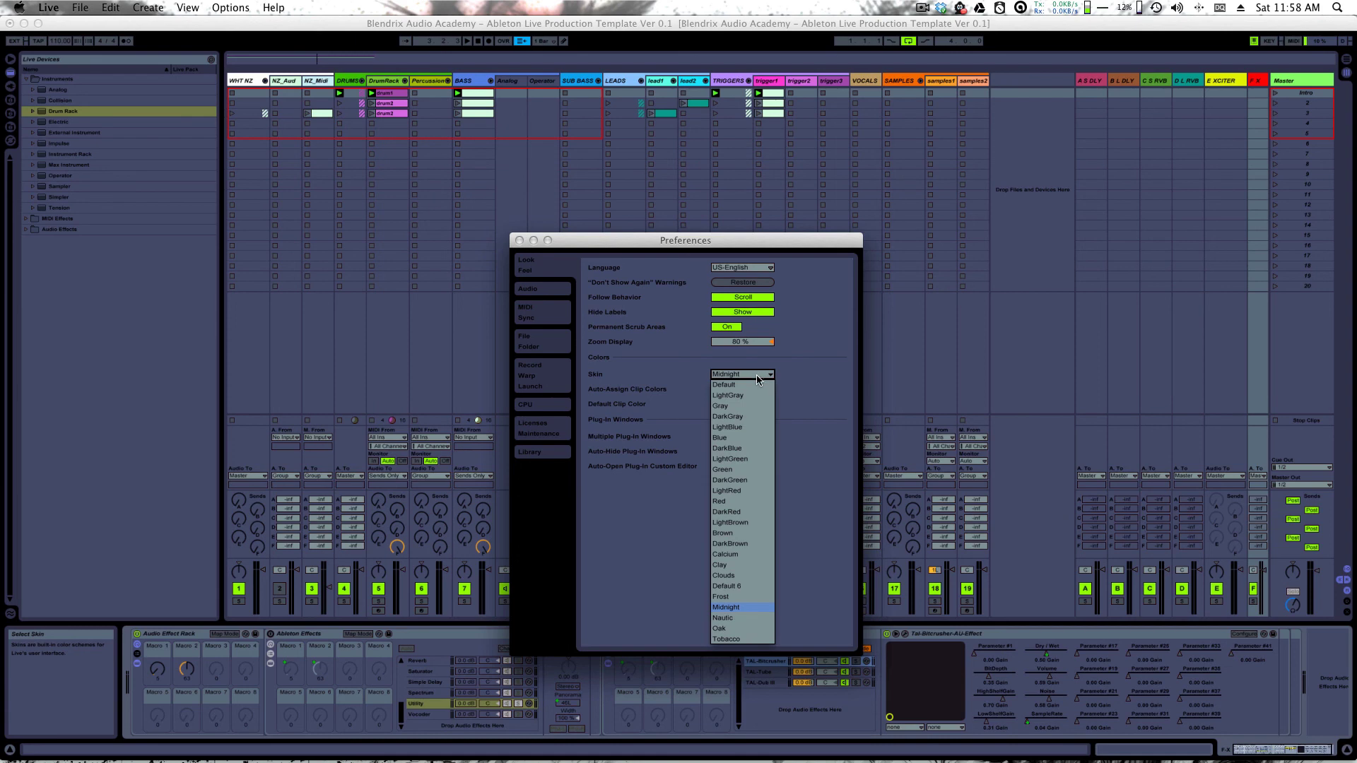
pyautogui.click(747, 438)
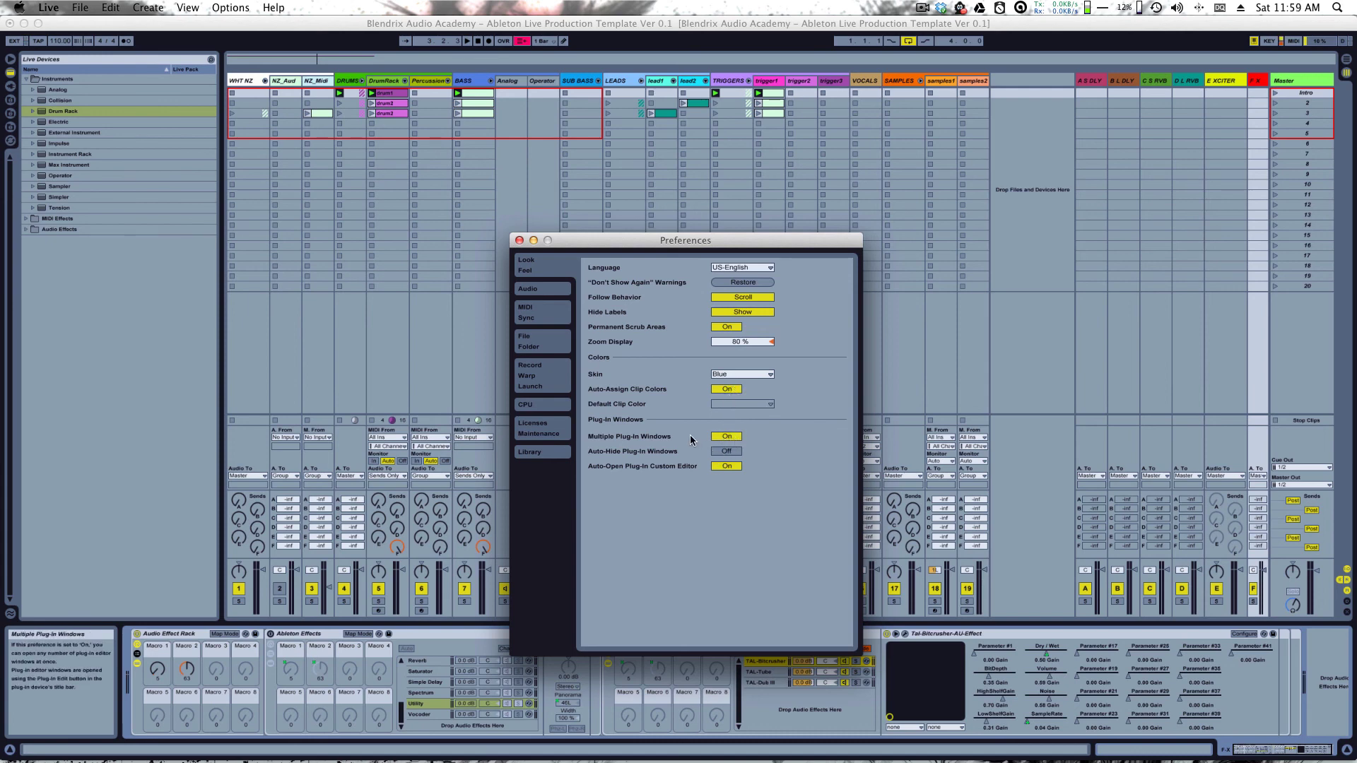
# Step: Review the sample rate and latency settings in the Audio preferences and set Driver Error Compensation to -926
pyautogui.click(559, 291)
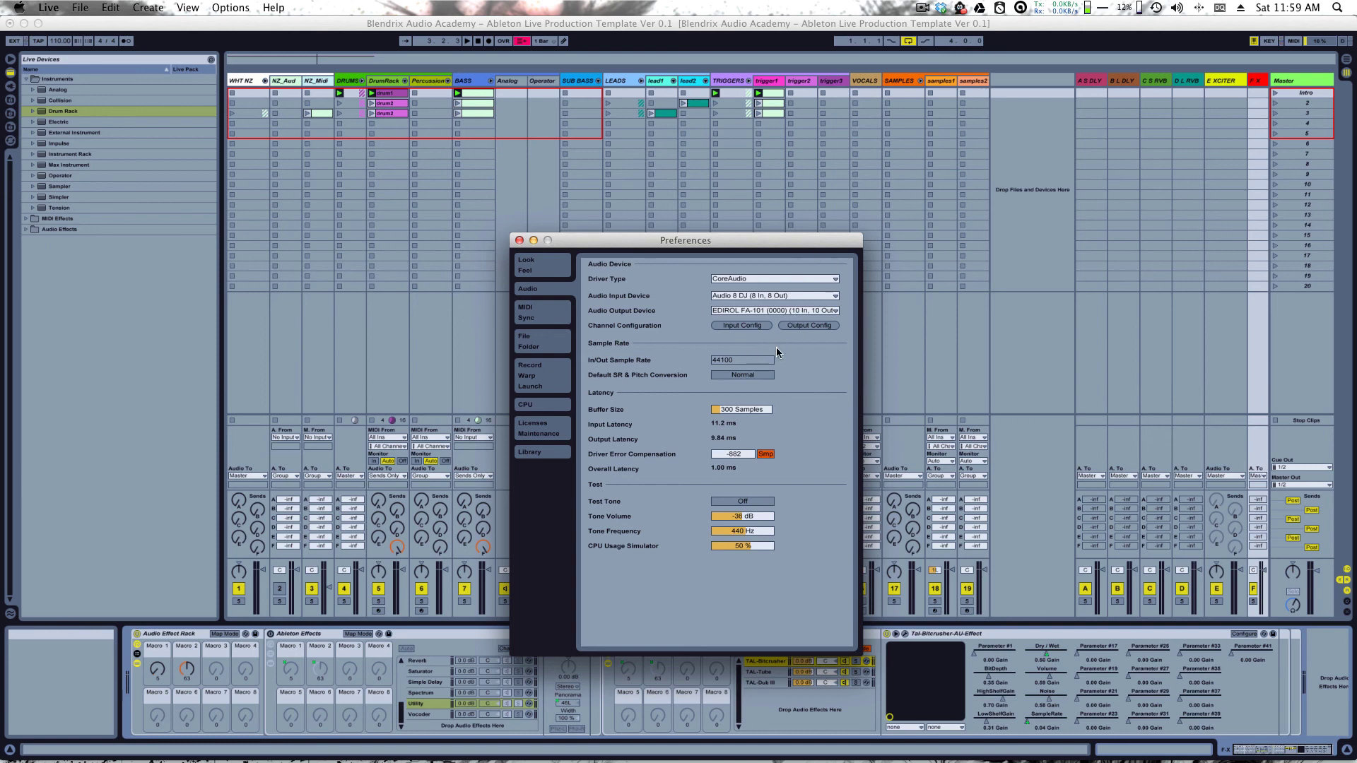
pyautogui.moveTo(769, 352)
pyautogui.moveTo(745, 414)
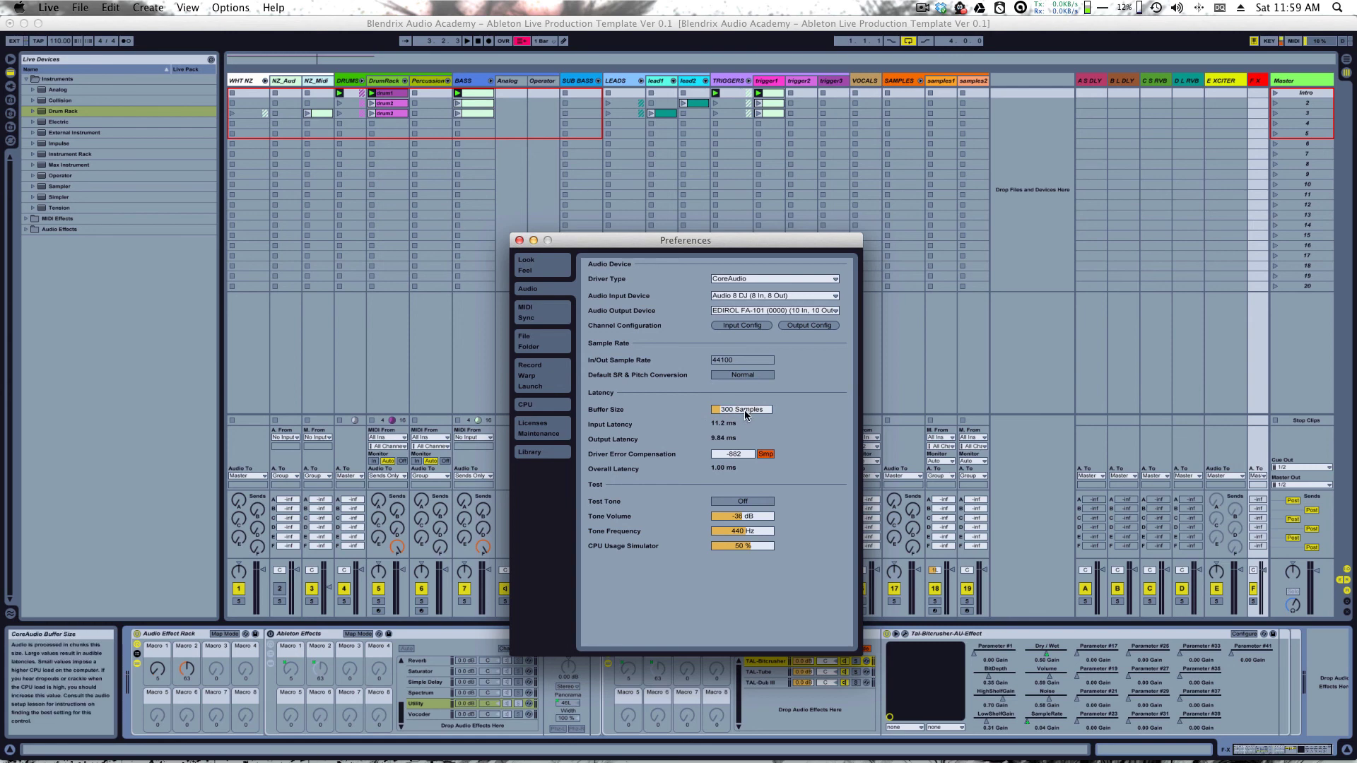
pyautogui.moveTo(725, 468)
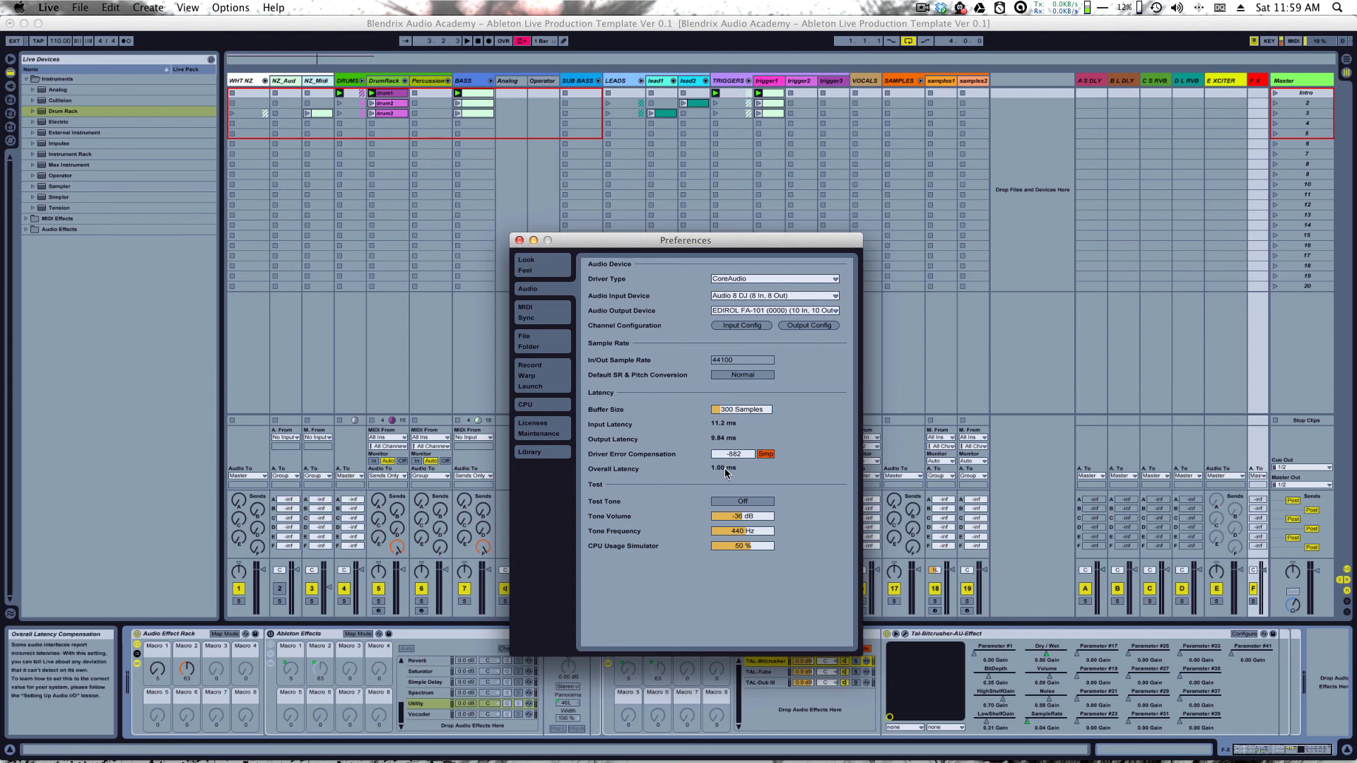
pyautogui.moveTo(735, 453)
pyautogui.mouseDown()
pyautogui.moveTo(735, 470)
pyautogui.moveTo(736, 456)
pyautogui.mouseUp()
pyautogui.click(739, 456)
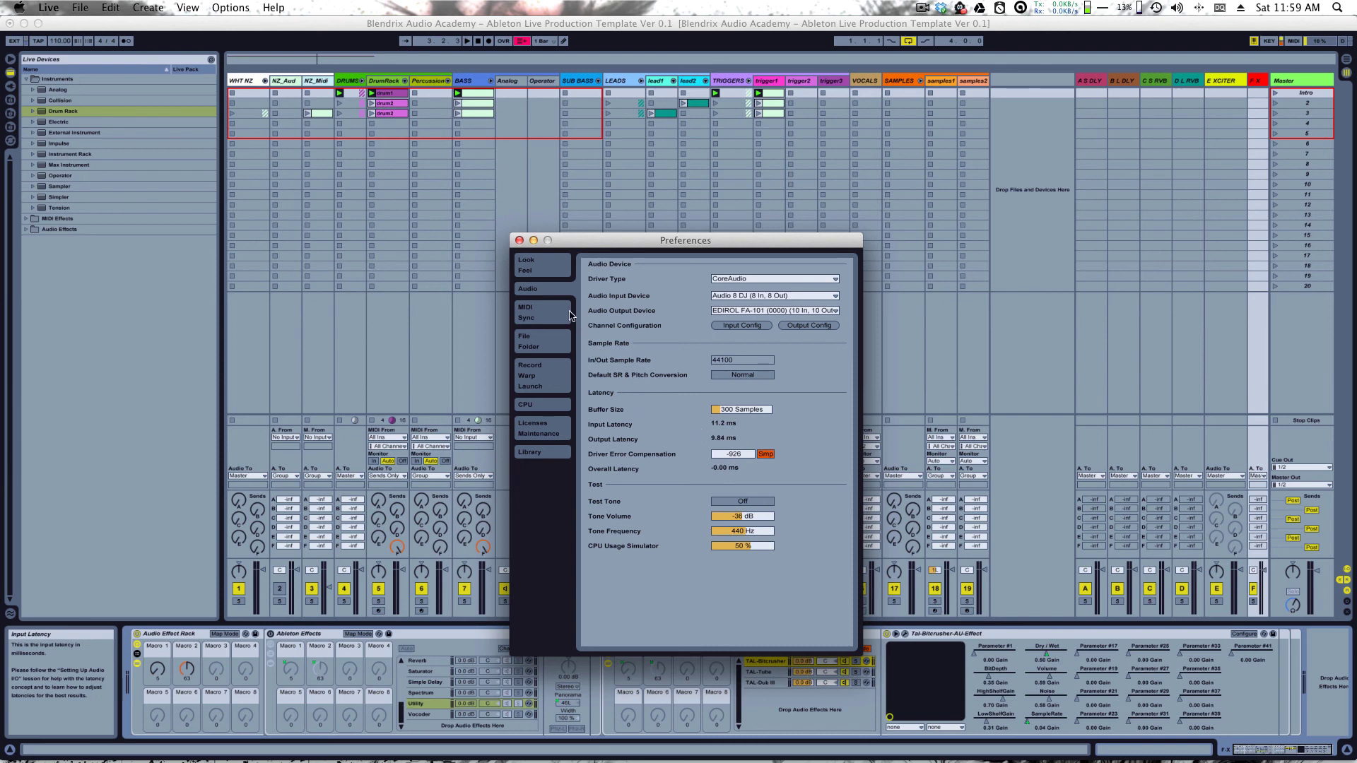
# Step: Examine the control surfaces and MIDI ports in the MIDI Sync preferences and the settings in the File Folder preferences
pyautogui.click(533, 316)
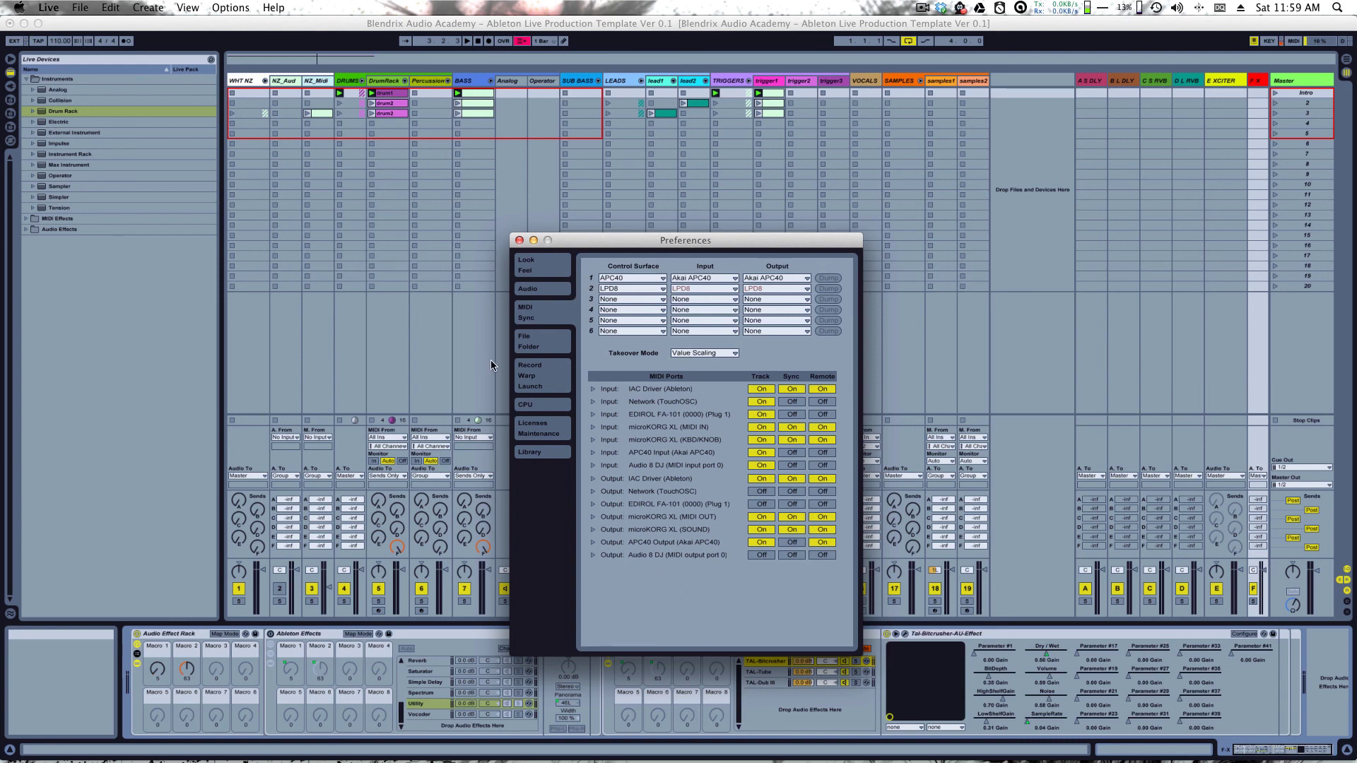
pyautogui.click(521, 342)
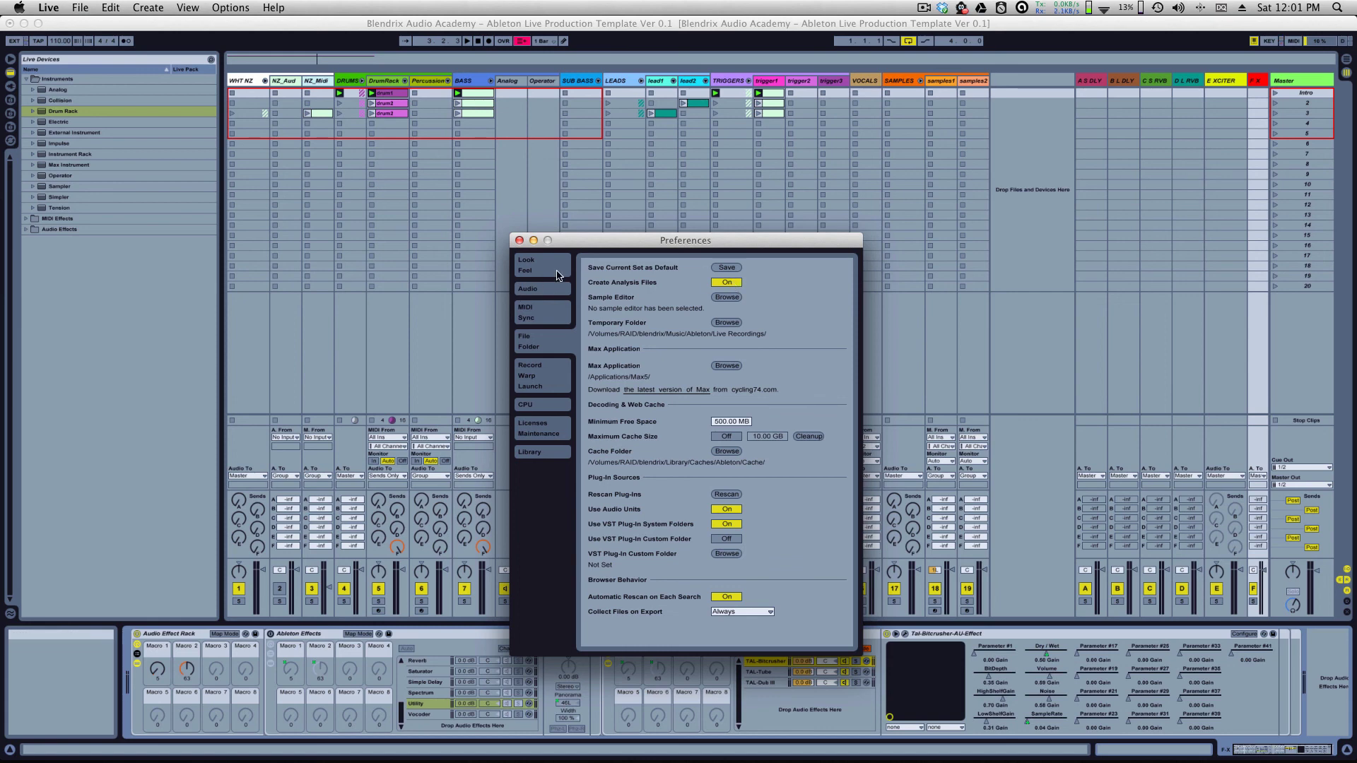
# Step: Examine the analysis file, Max application, decoding cache and plug-in source settings in the File Folder preferences
pyautogui.moveTo(608, 241); pyautogui.dragTo(583, 206)
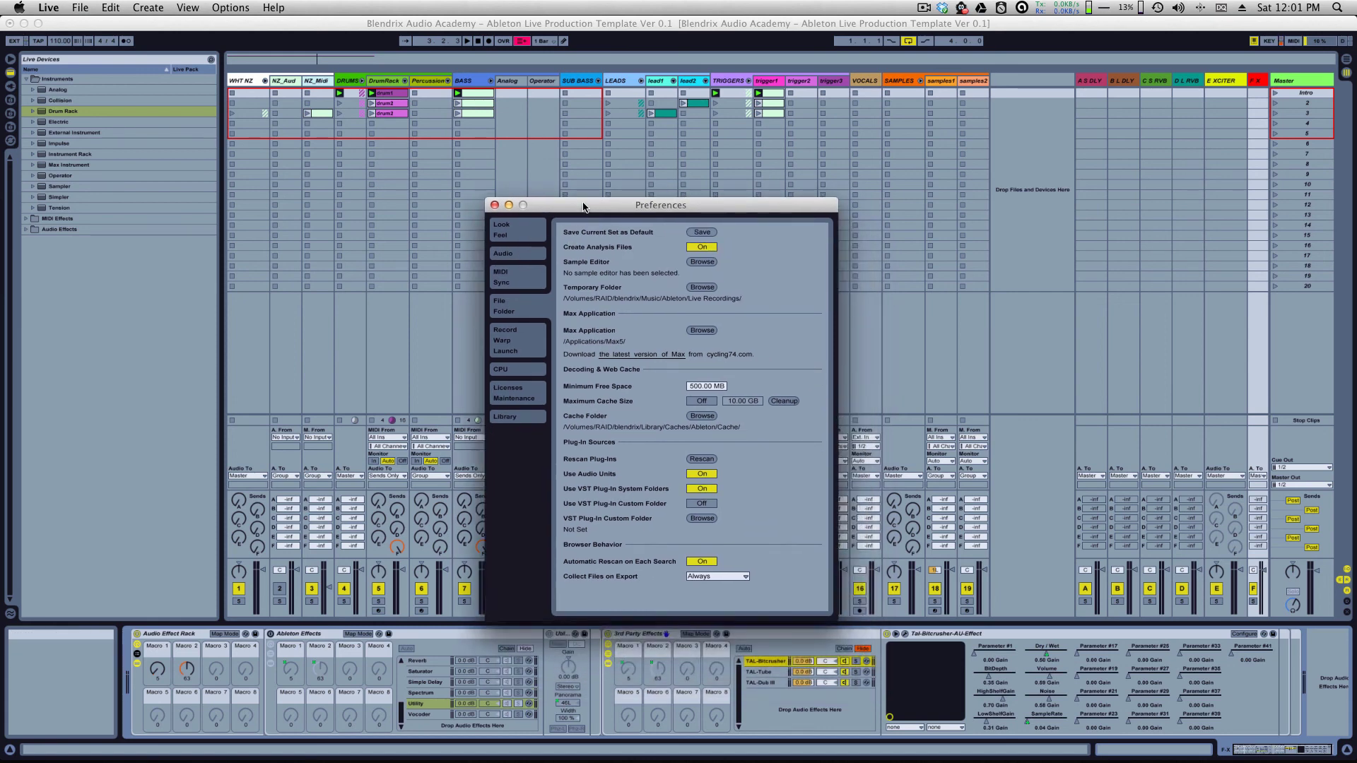
pyautogui.moveTo(597, 244)
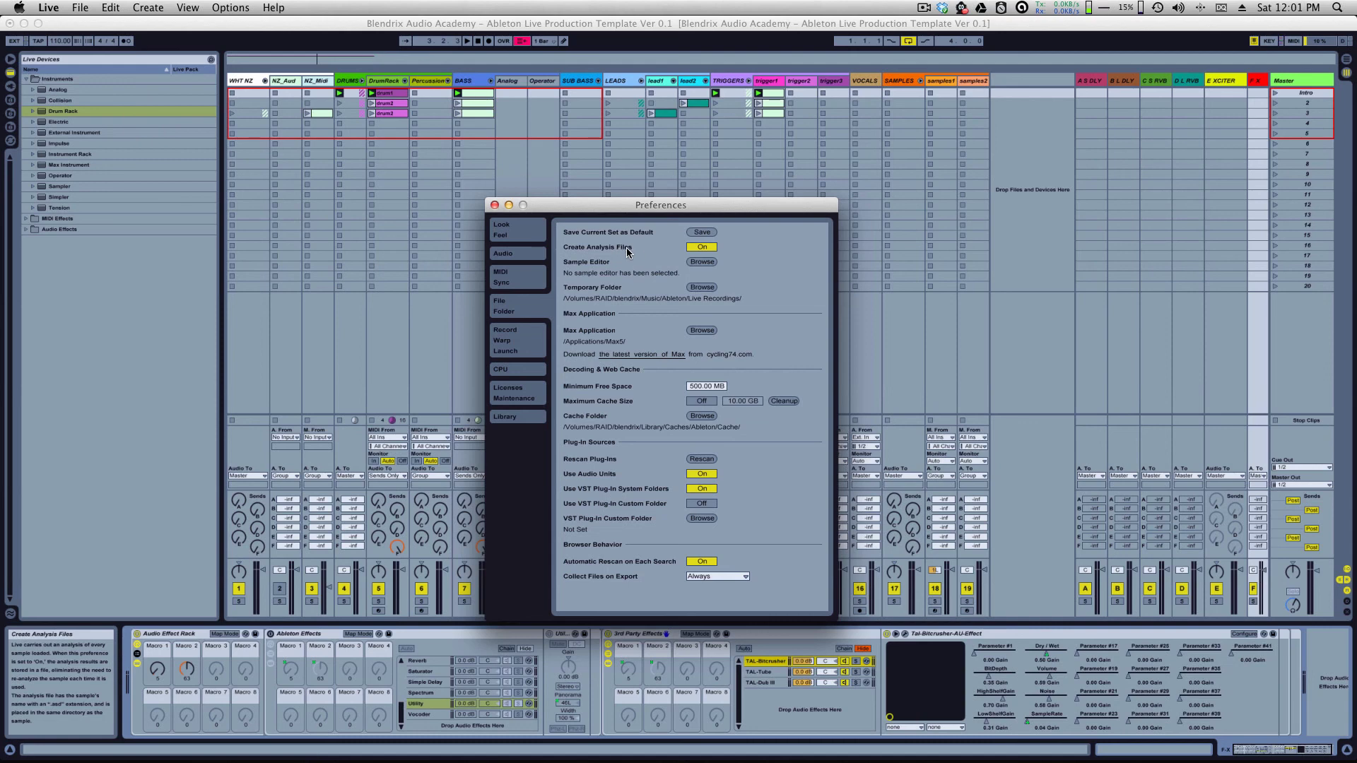
pyautogui.moveTo(610, 266)
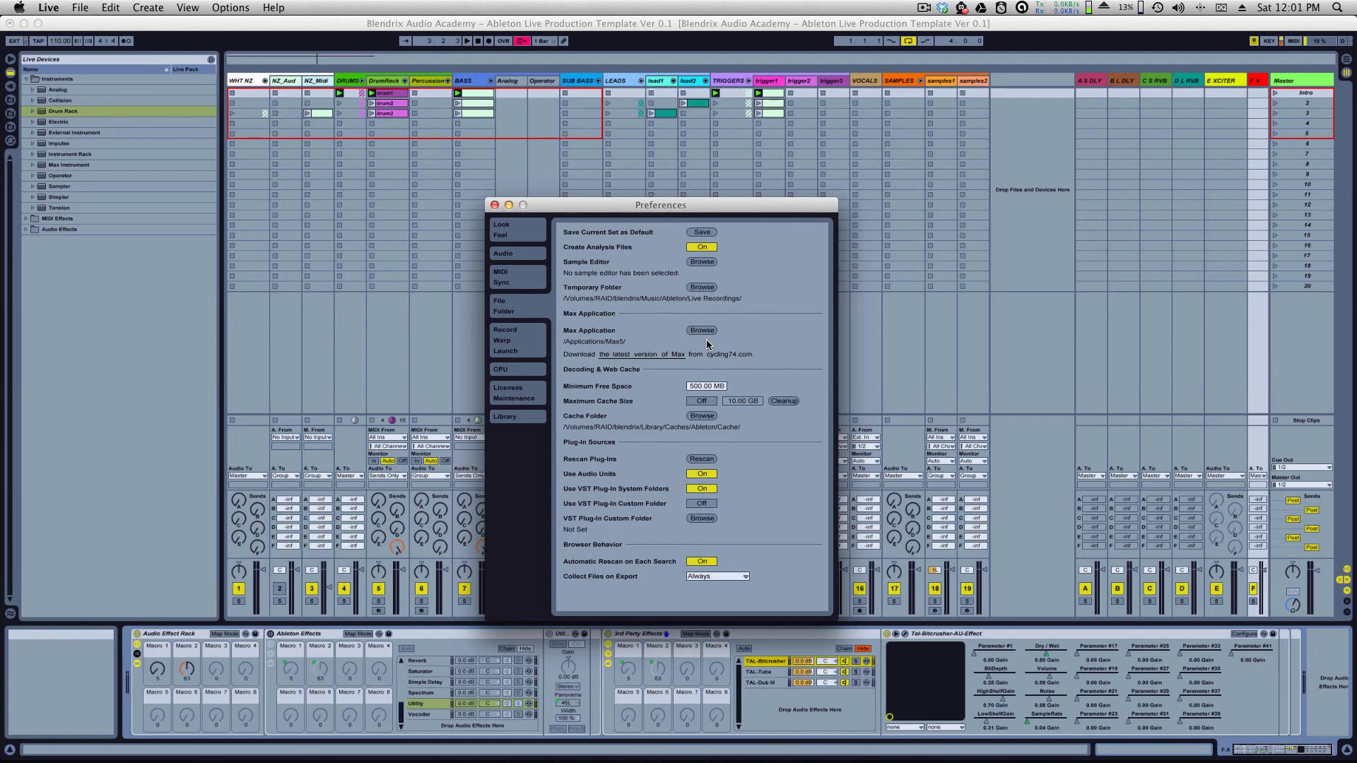
pyautogui.moveTo(656, 404)
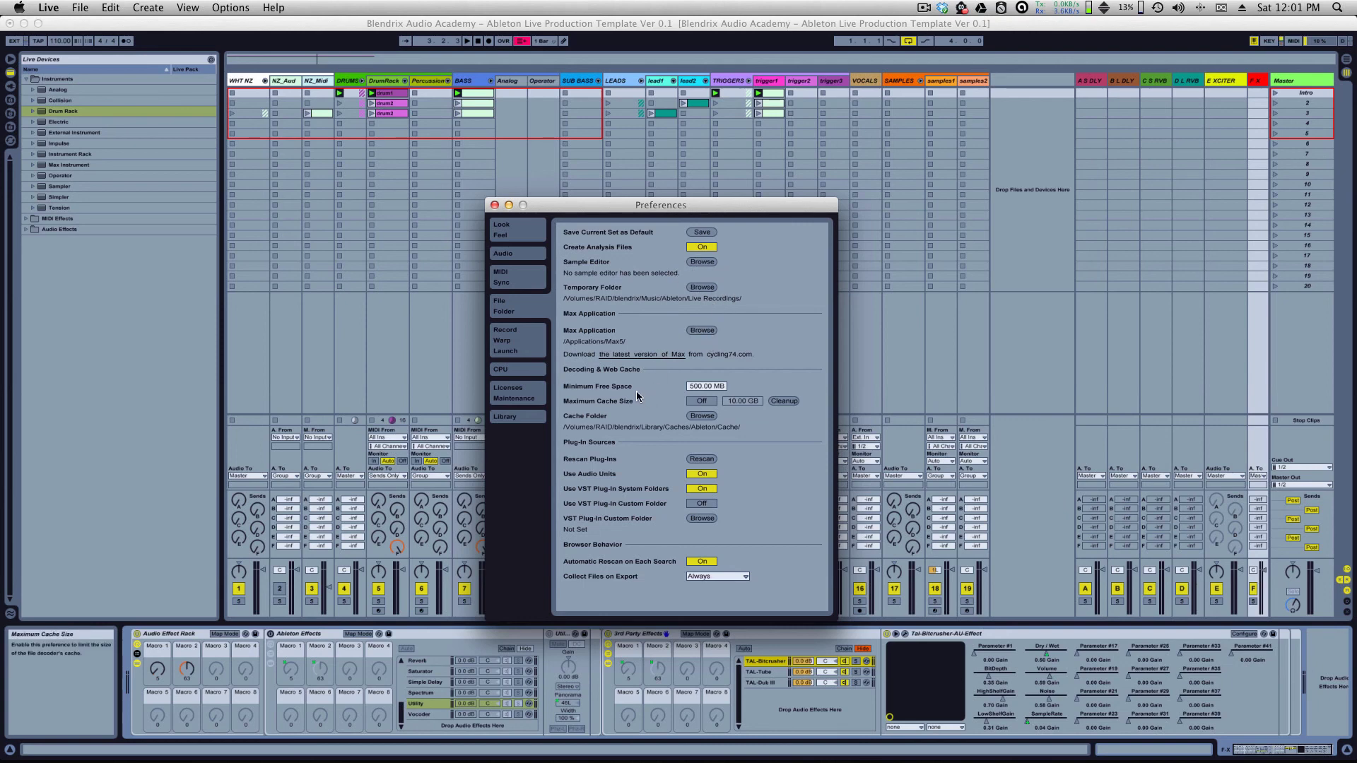
pyautogui.moveTo(625, 490)
pyautogui.moveTo(712, 463)
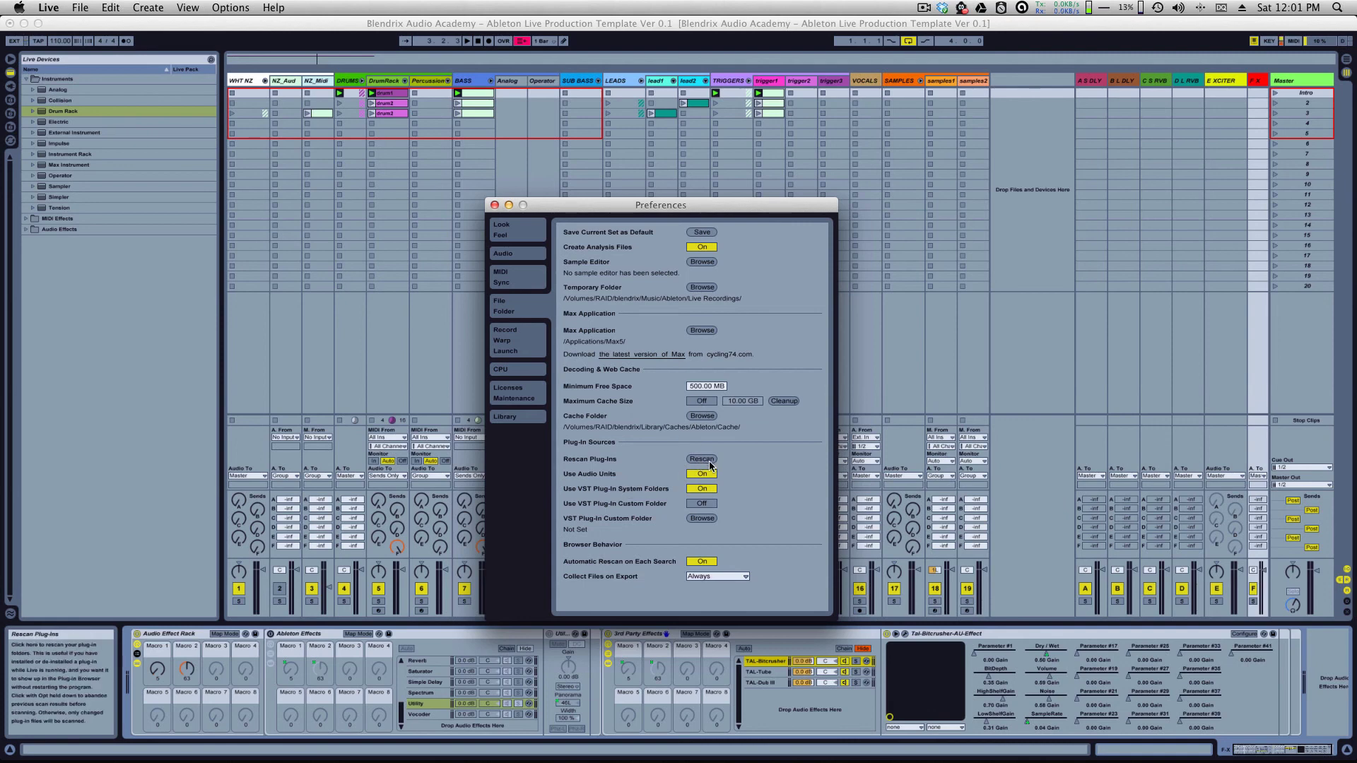
pyautogui.moveTo(706, 519)
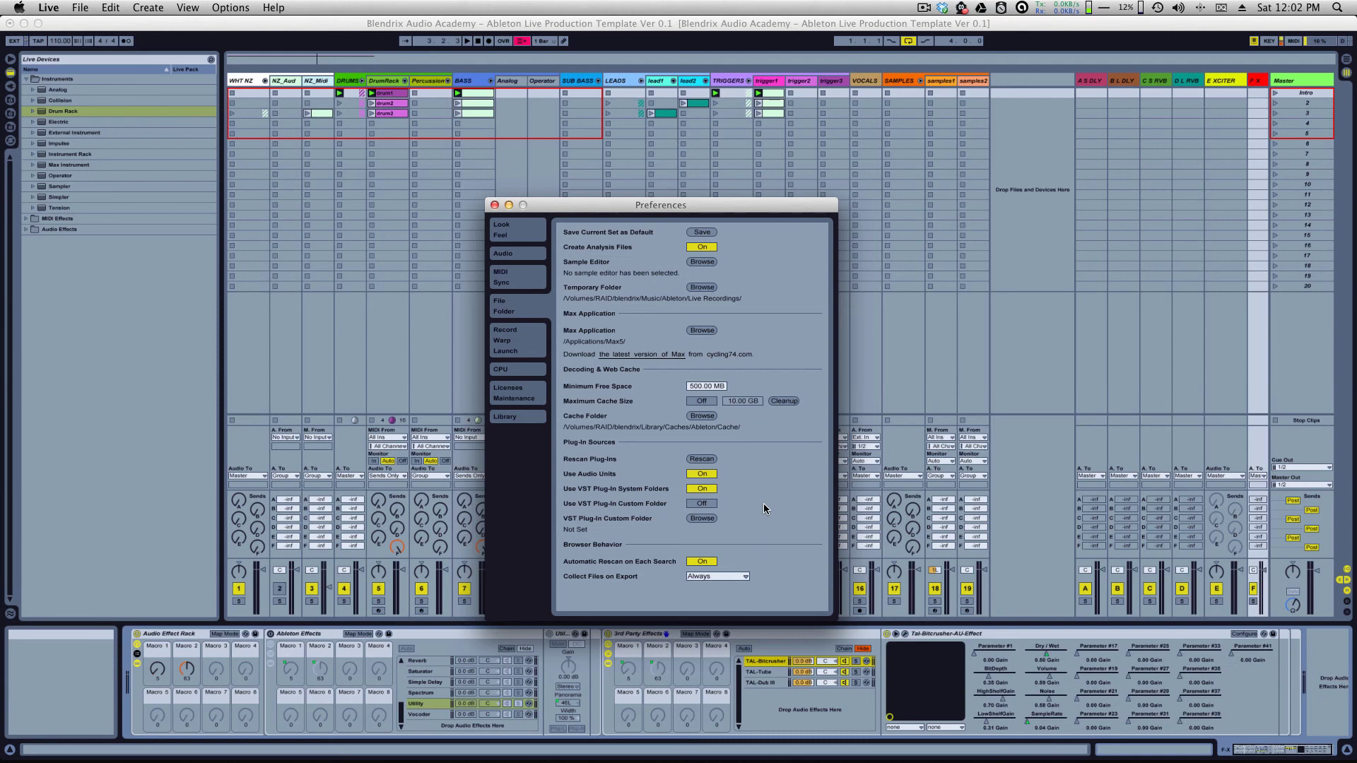
# Step: Review the recording file type, bit depth and exclusive Arm and Solo settings in the Record Warp Launch preferences
pyautogui.click(523, 348)
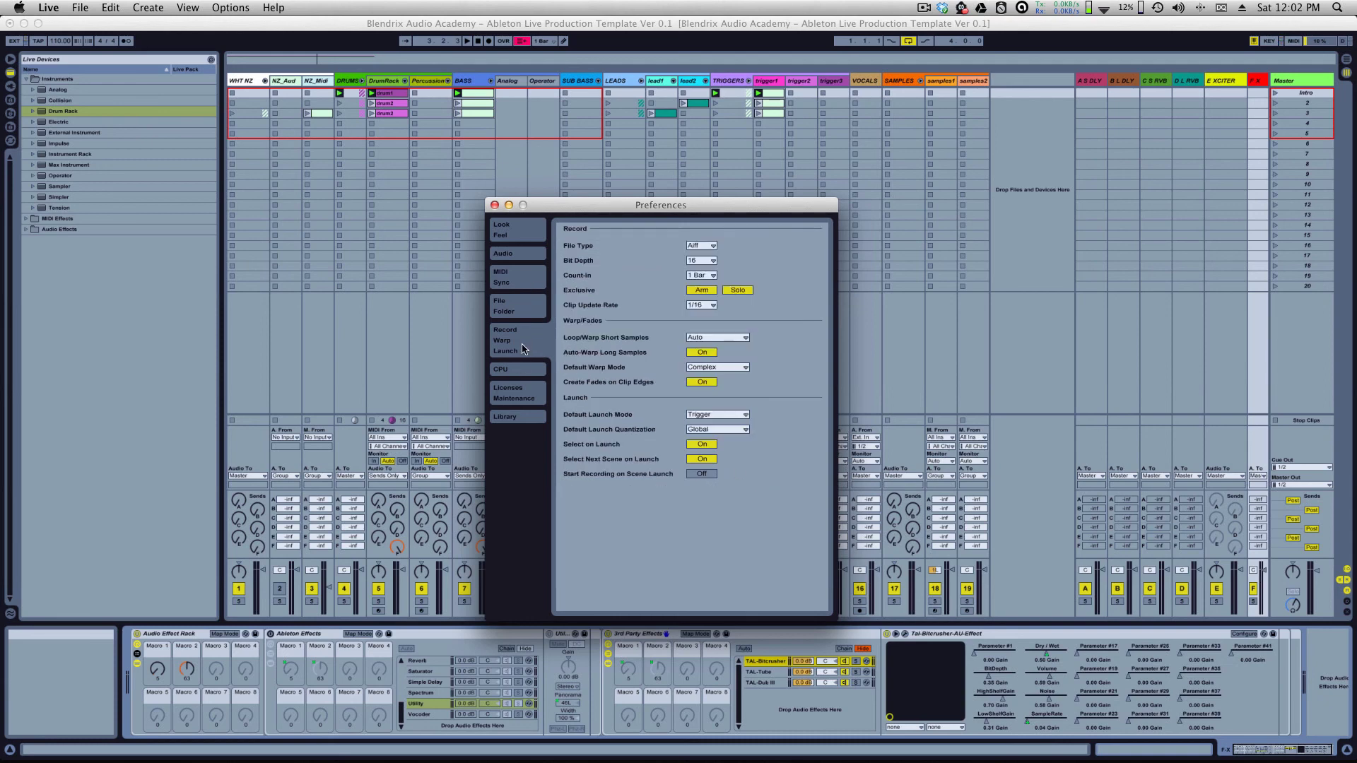
pyautogui.click(703, 246)
pyautogui.click(700, 267)
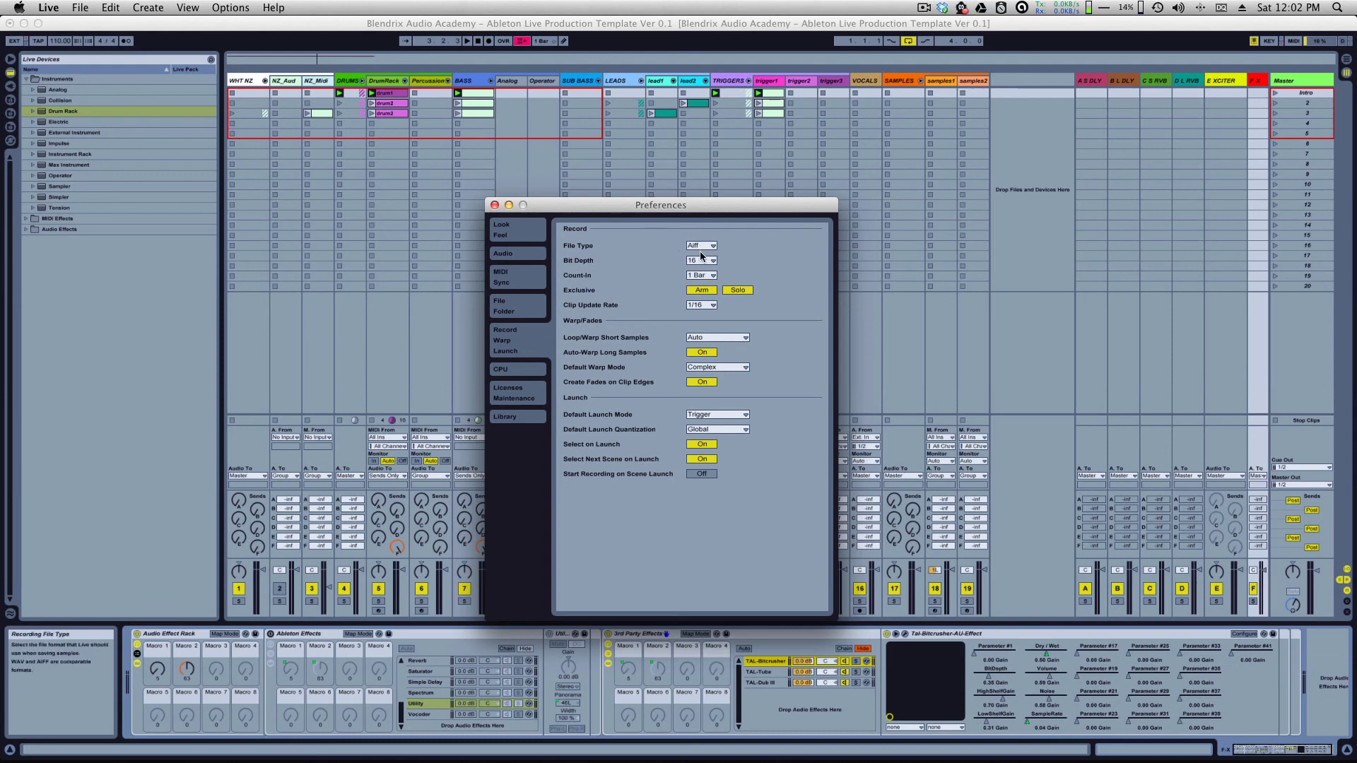
pyautogui.click(724, 289)
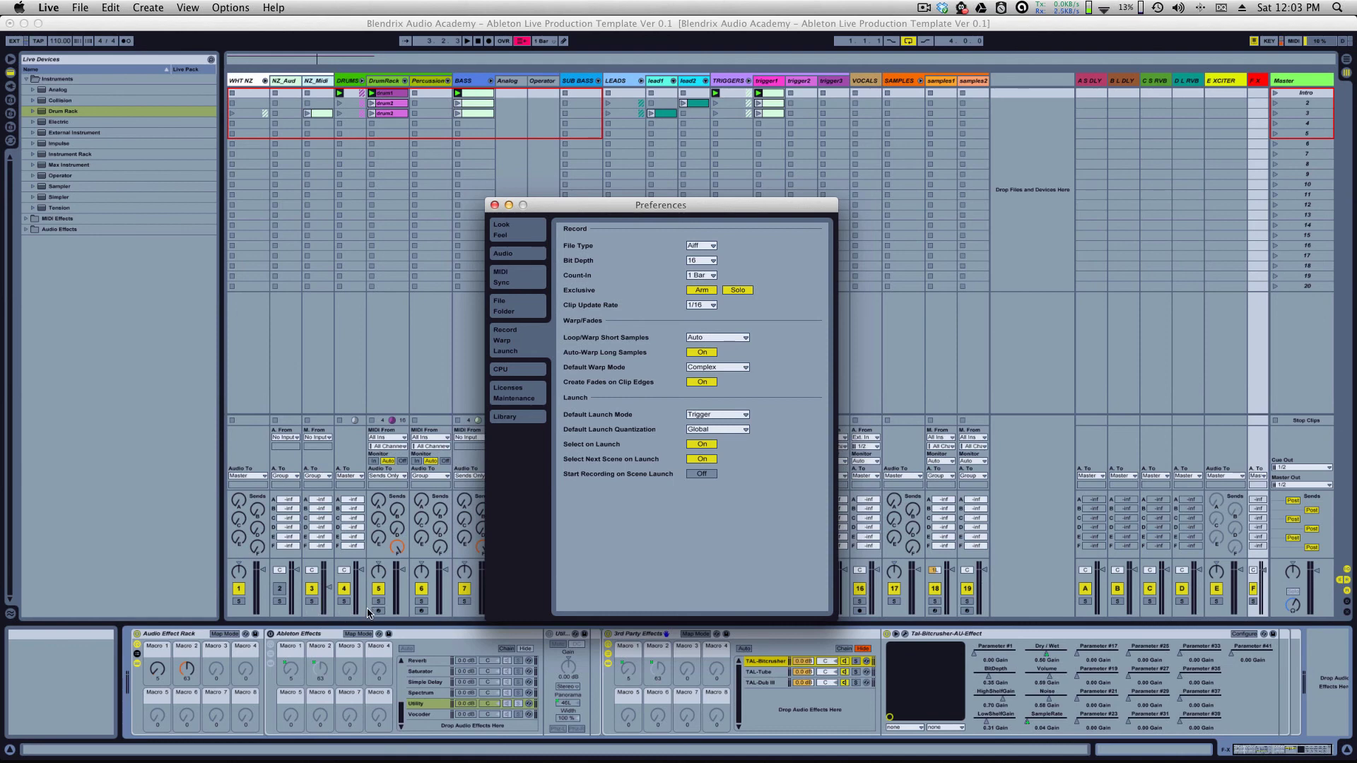
pyautogui.moveTo(668, 430)
# Step: Inspect the available Default Warp Mode options without choosing a different mode
pyautogui.click(718, 366)
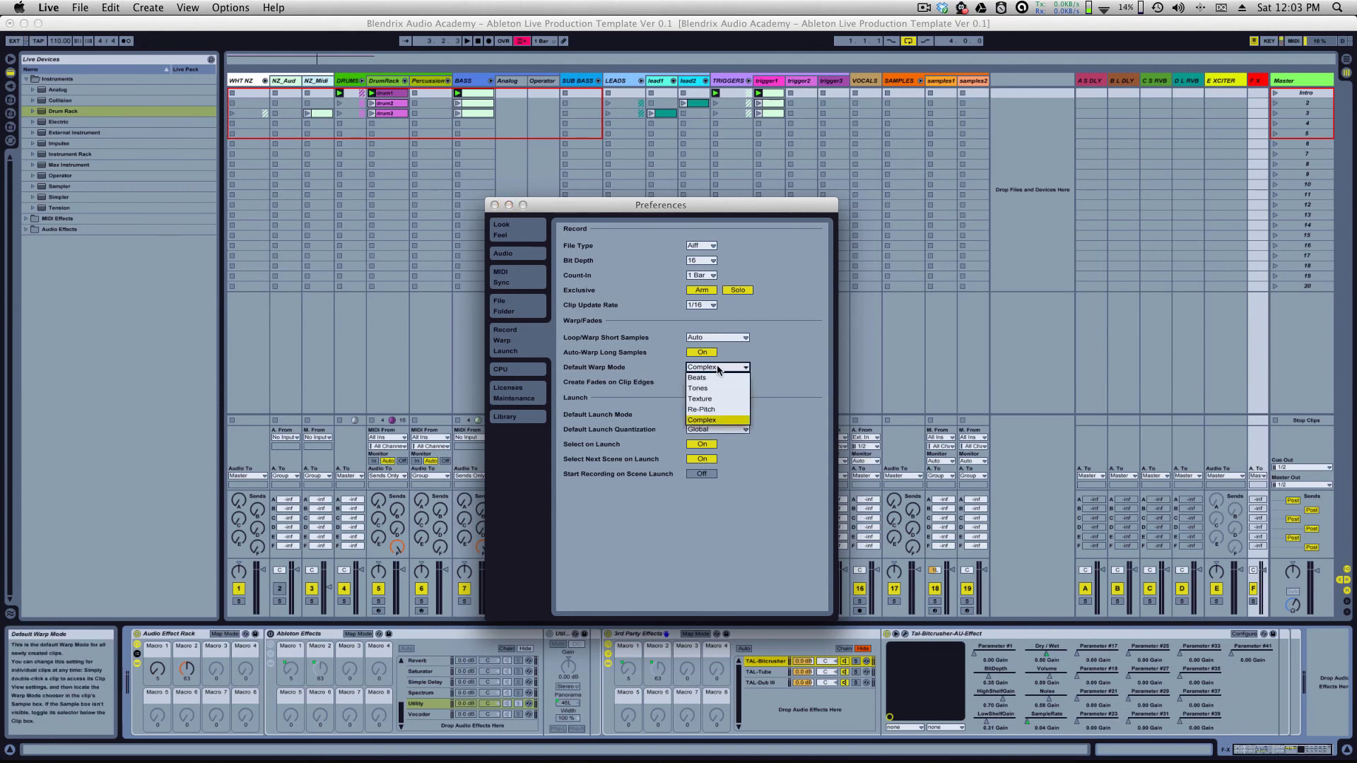
pyautogui.click(652, 364)
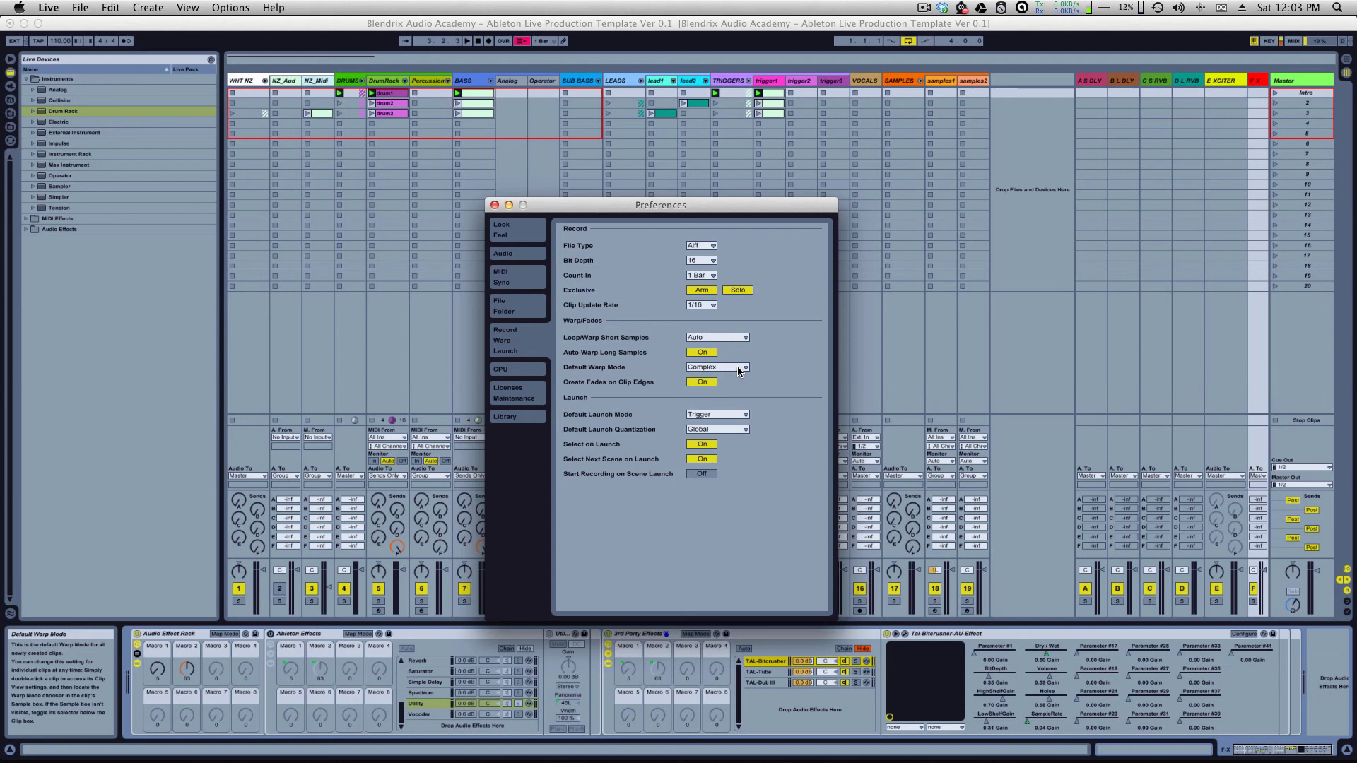
pyautogui.click(738, 368)
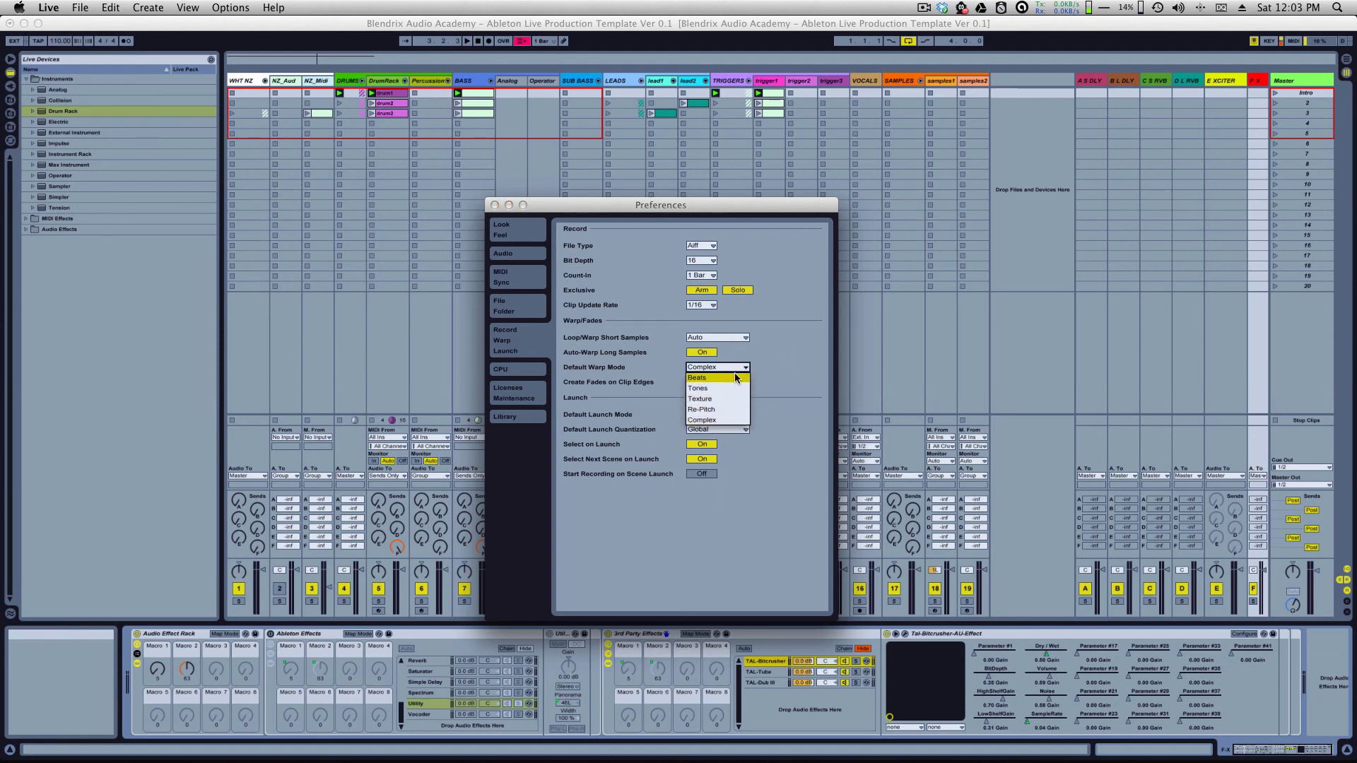
pyautogui.click(798, 372)
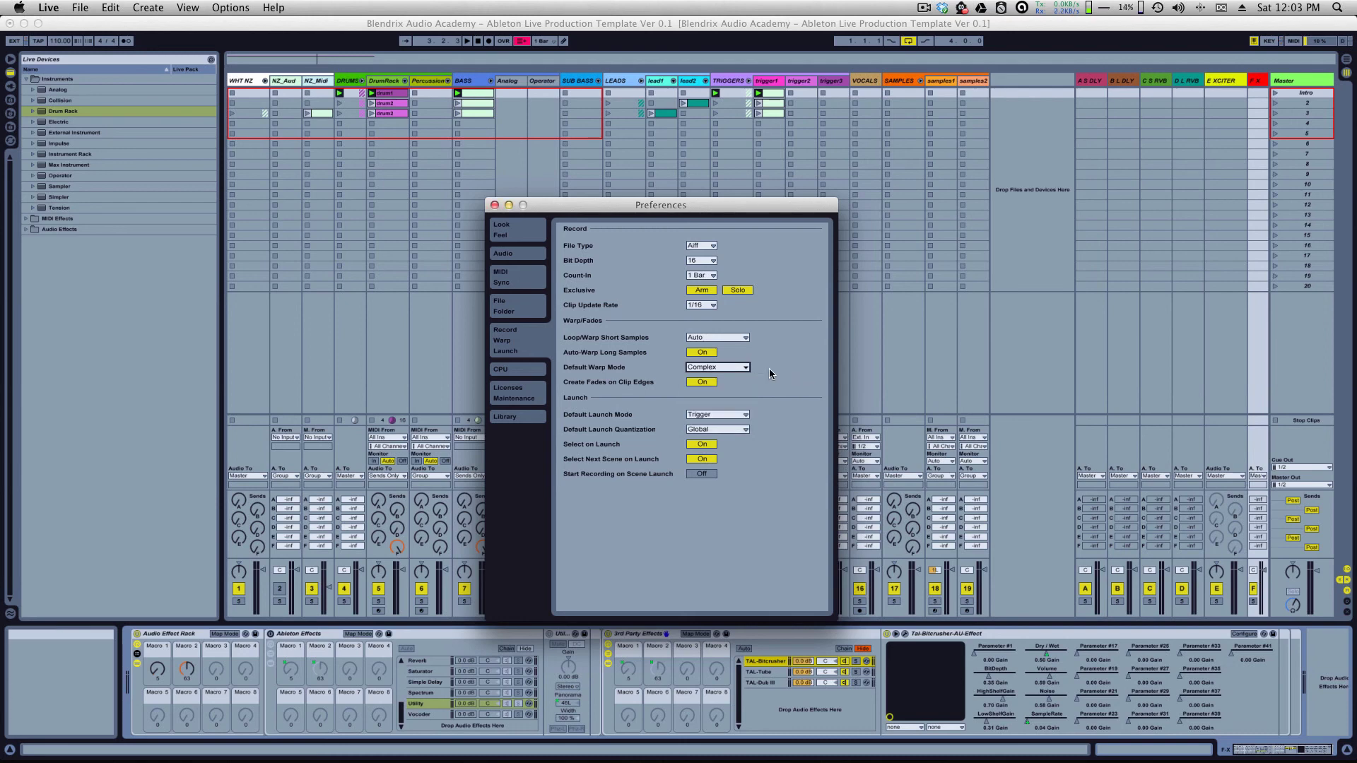
pyautogui.click(769, 368)
# Step: Show the third-scene clip on the NZ_Midi track, switch back from Audacity to Live and reopen the preferences
pyautogui.click(324, 112)
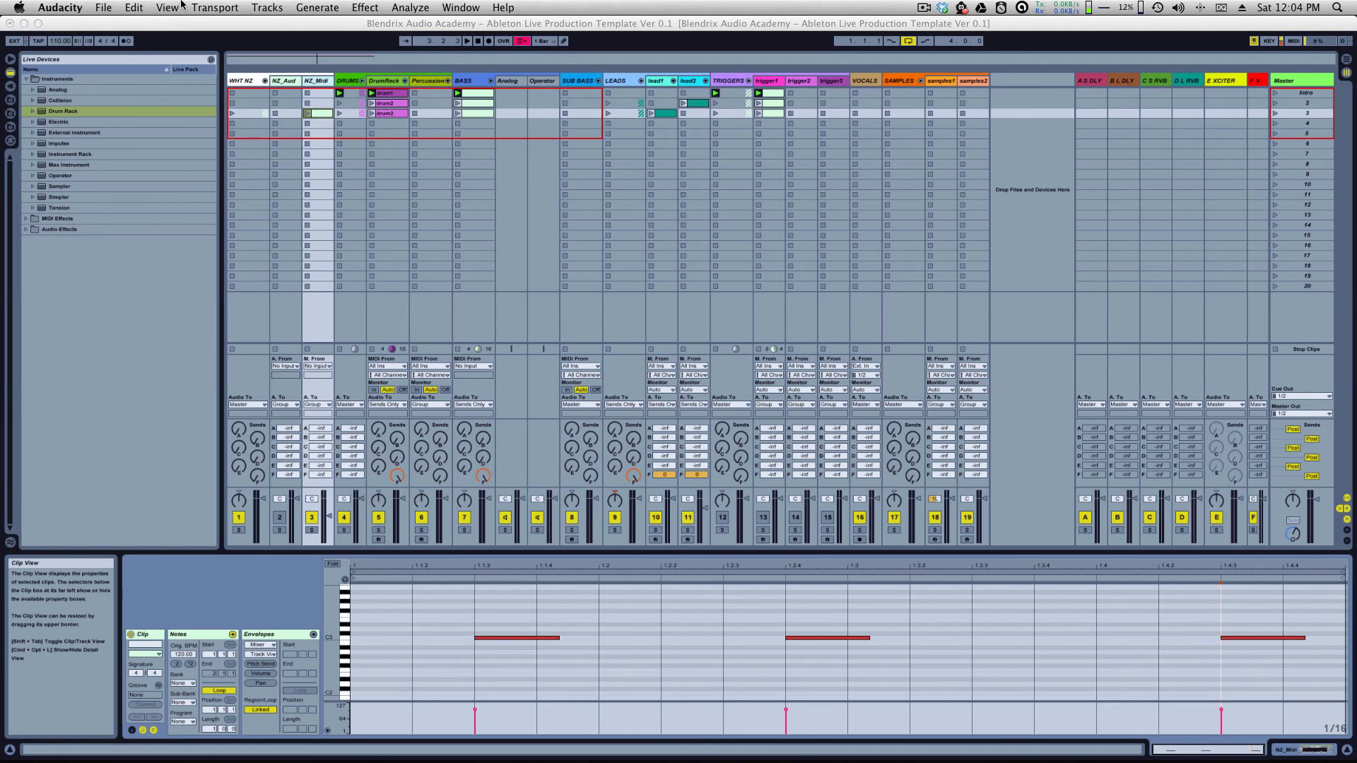
pyautogui.click(62, 7)
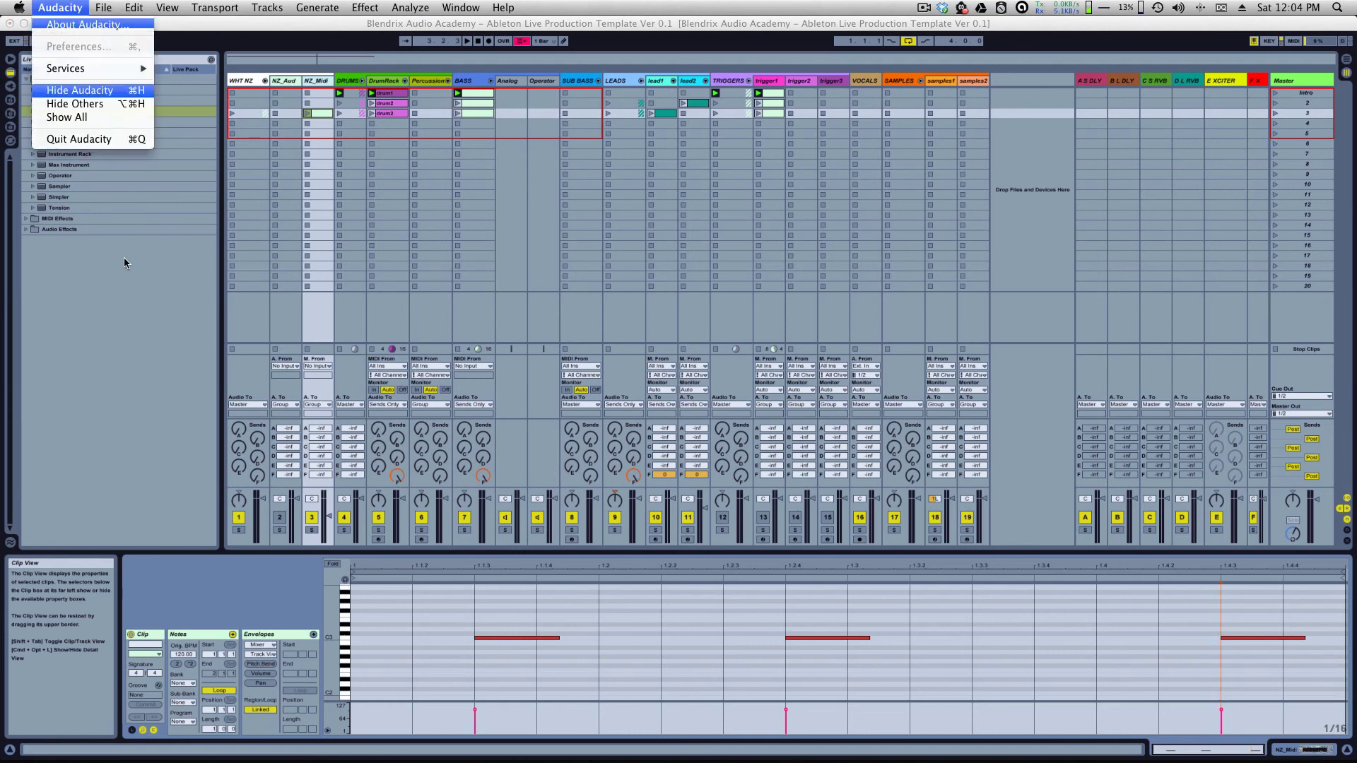
pyautogui.click(113, 286)
pyautogui.click(48, 7)
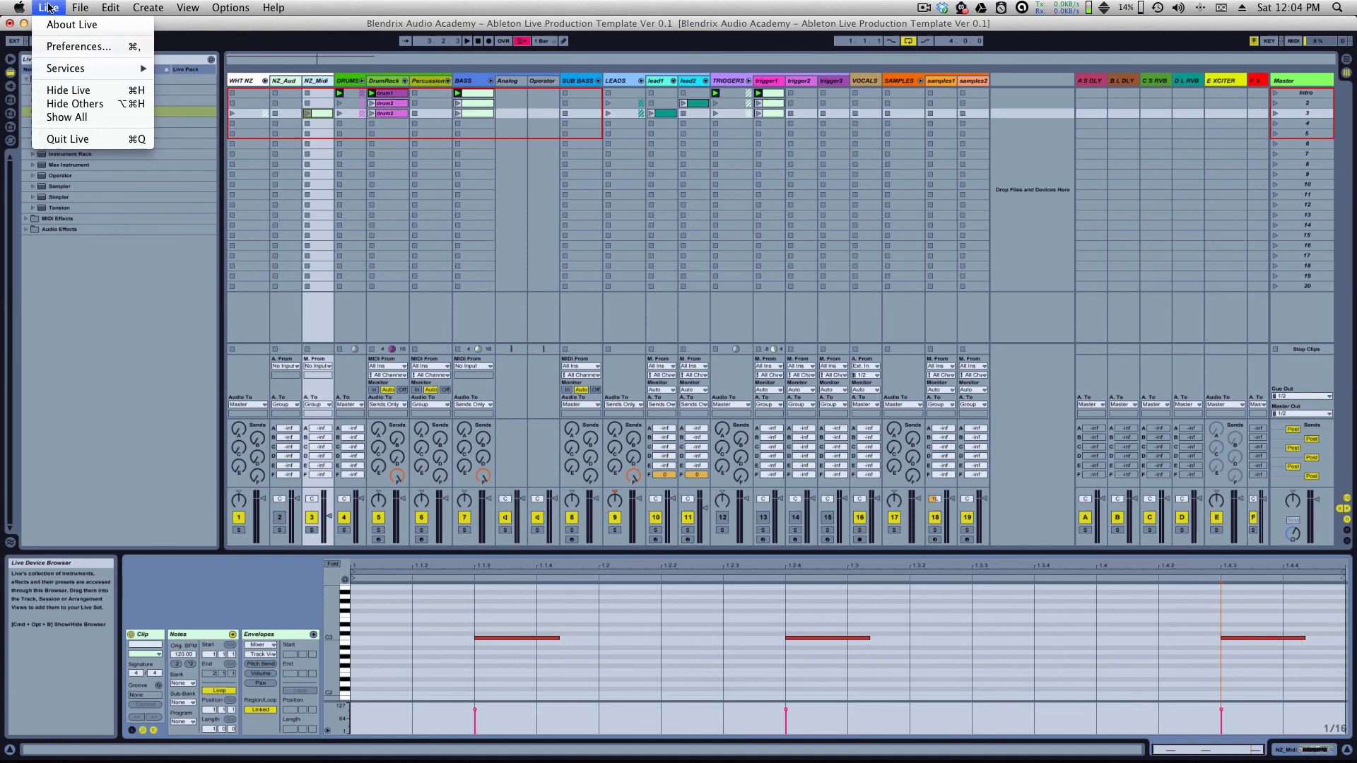
pyautogui.click(71, 46)
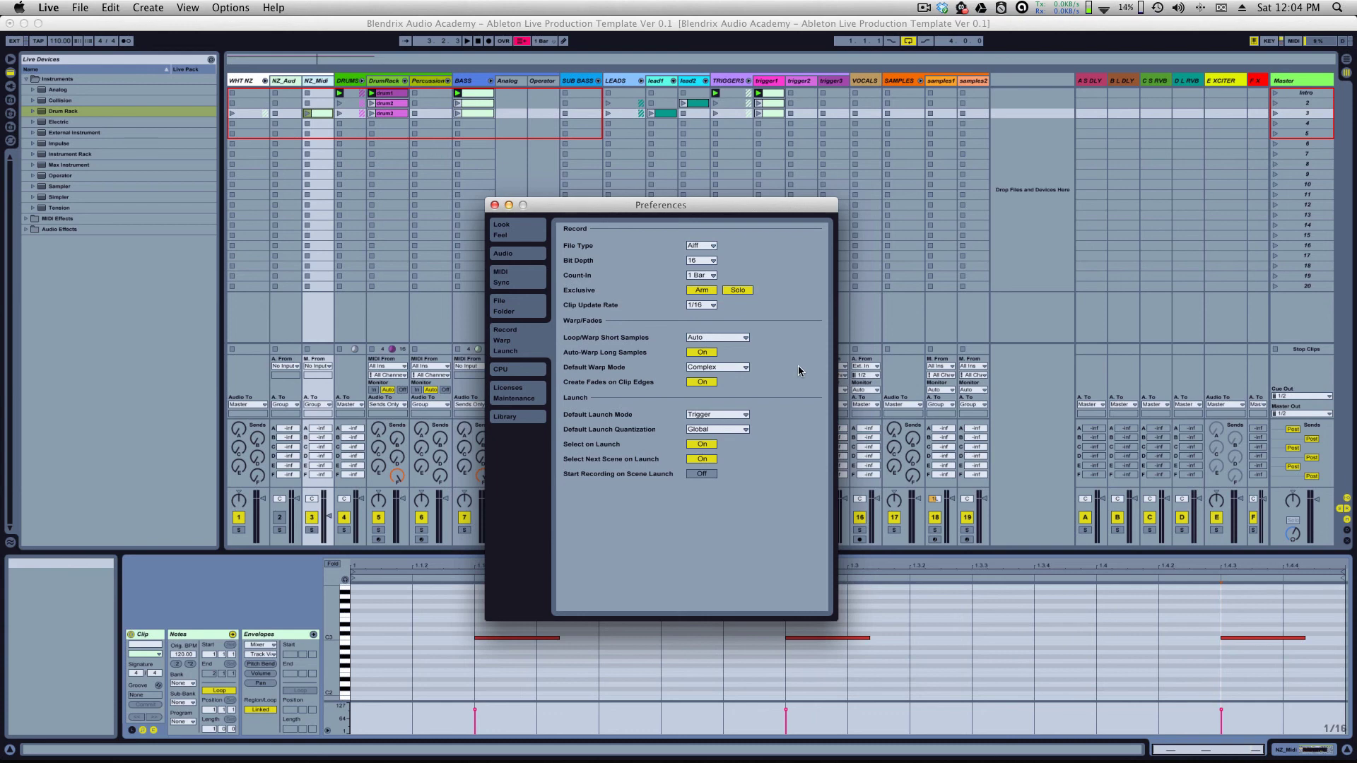
# Step: Check the Default Warp Mode choices again and display the multicore and plug-in buffer settings in the CPU preferences
pyautogui.click(741, 372)
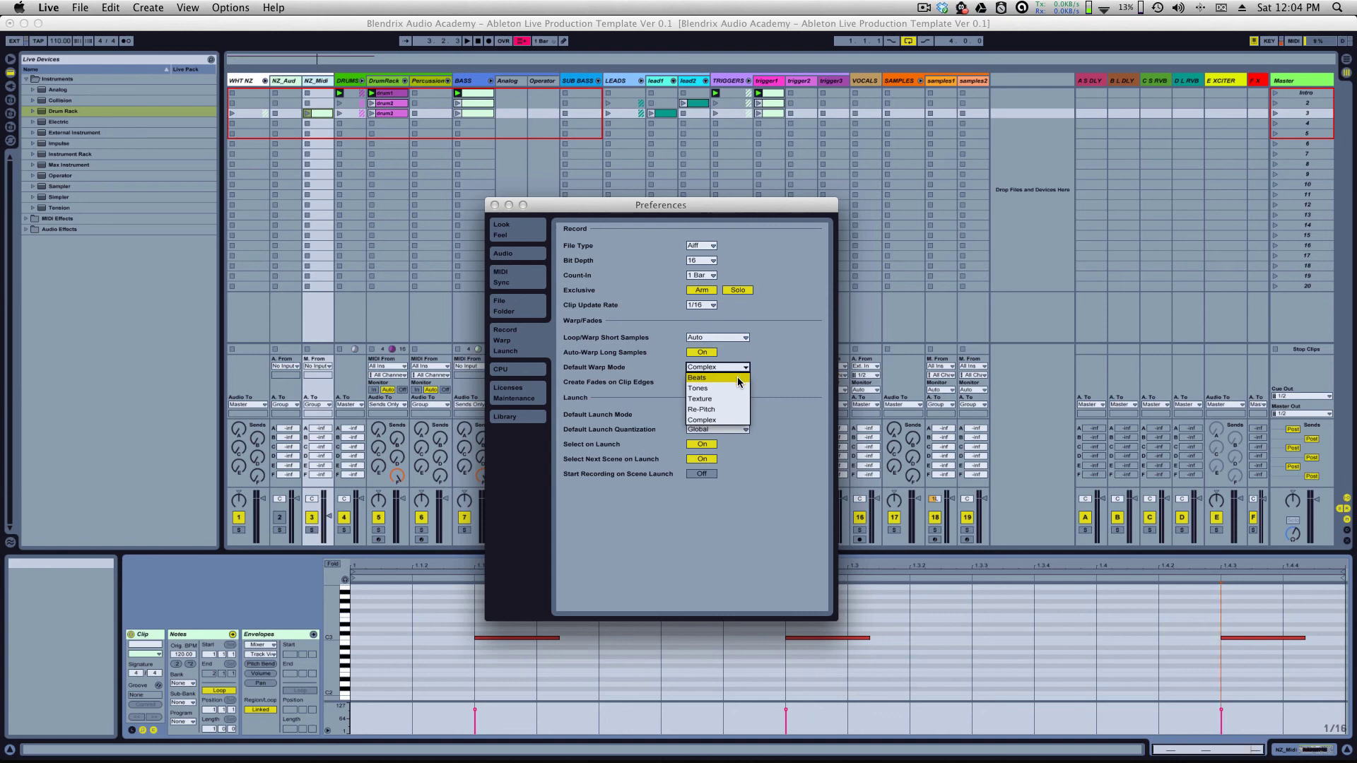
pyautogui.click(791, 372)
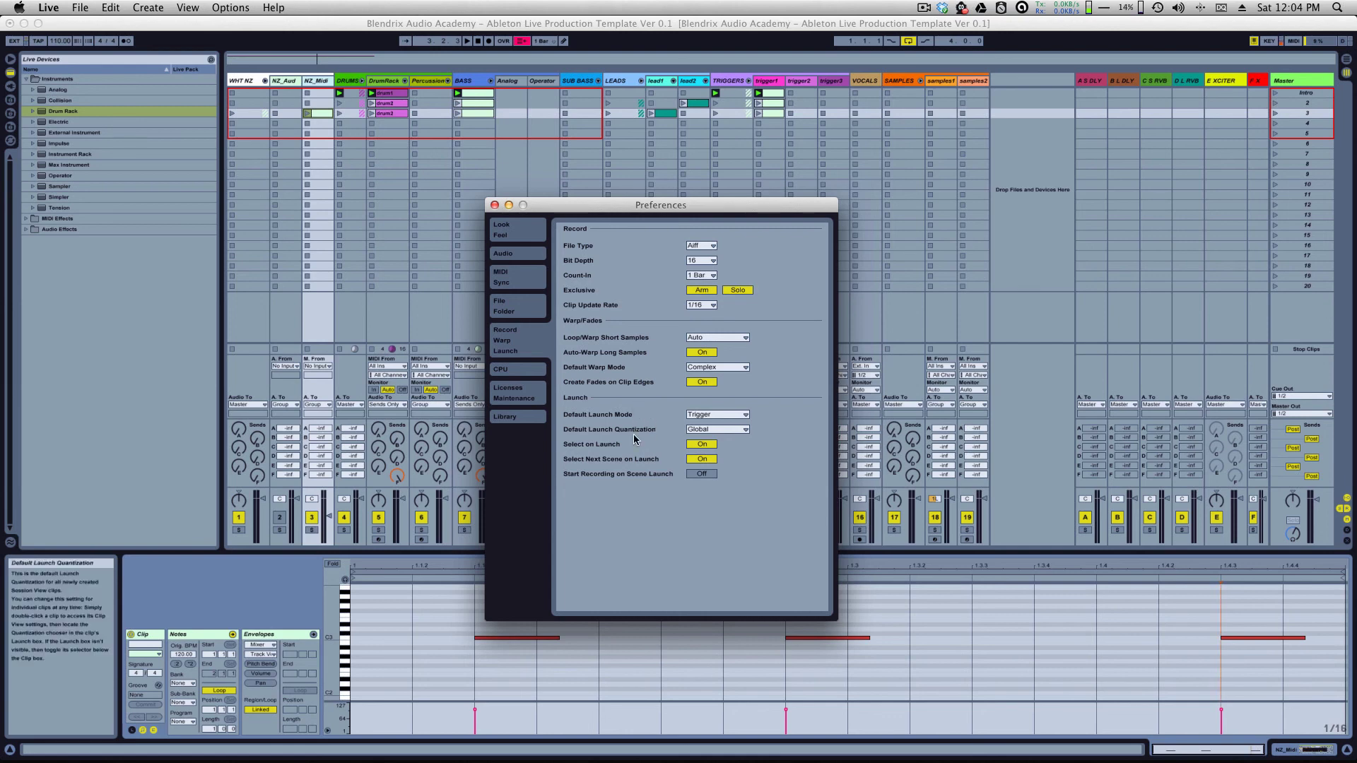
pyautogui.click(510, 372)
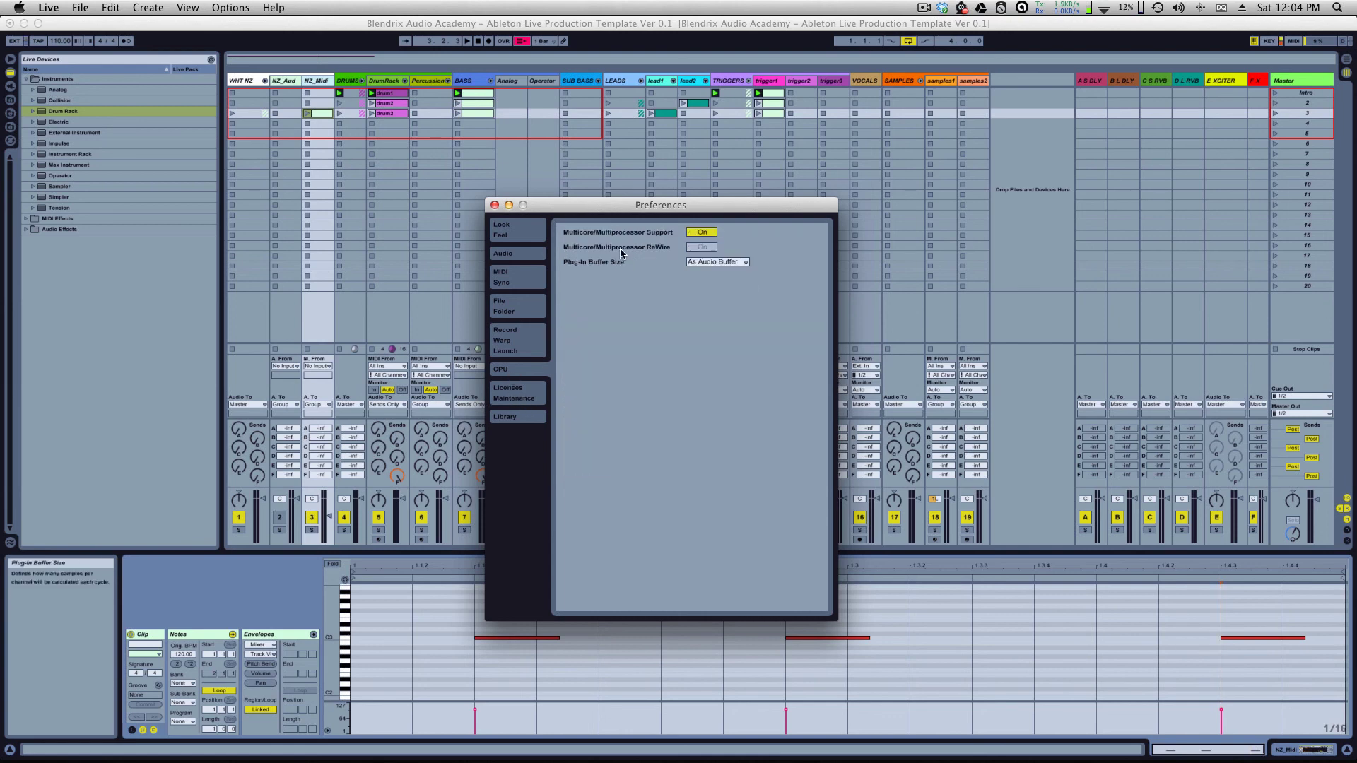